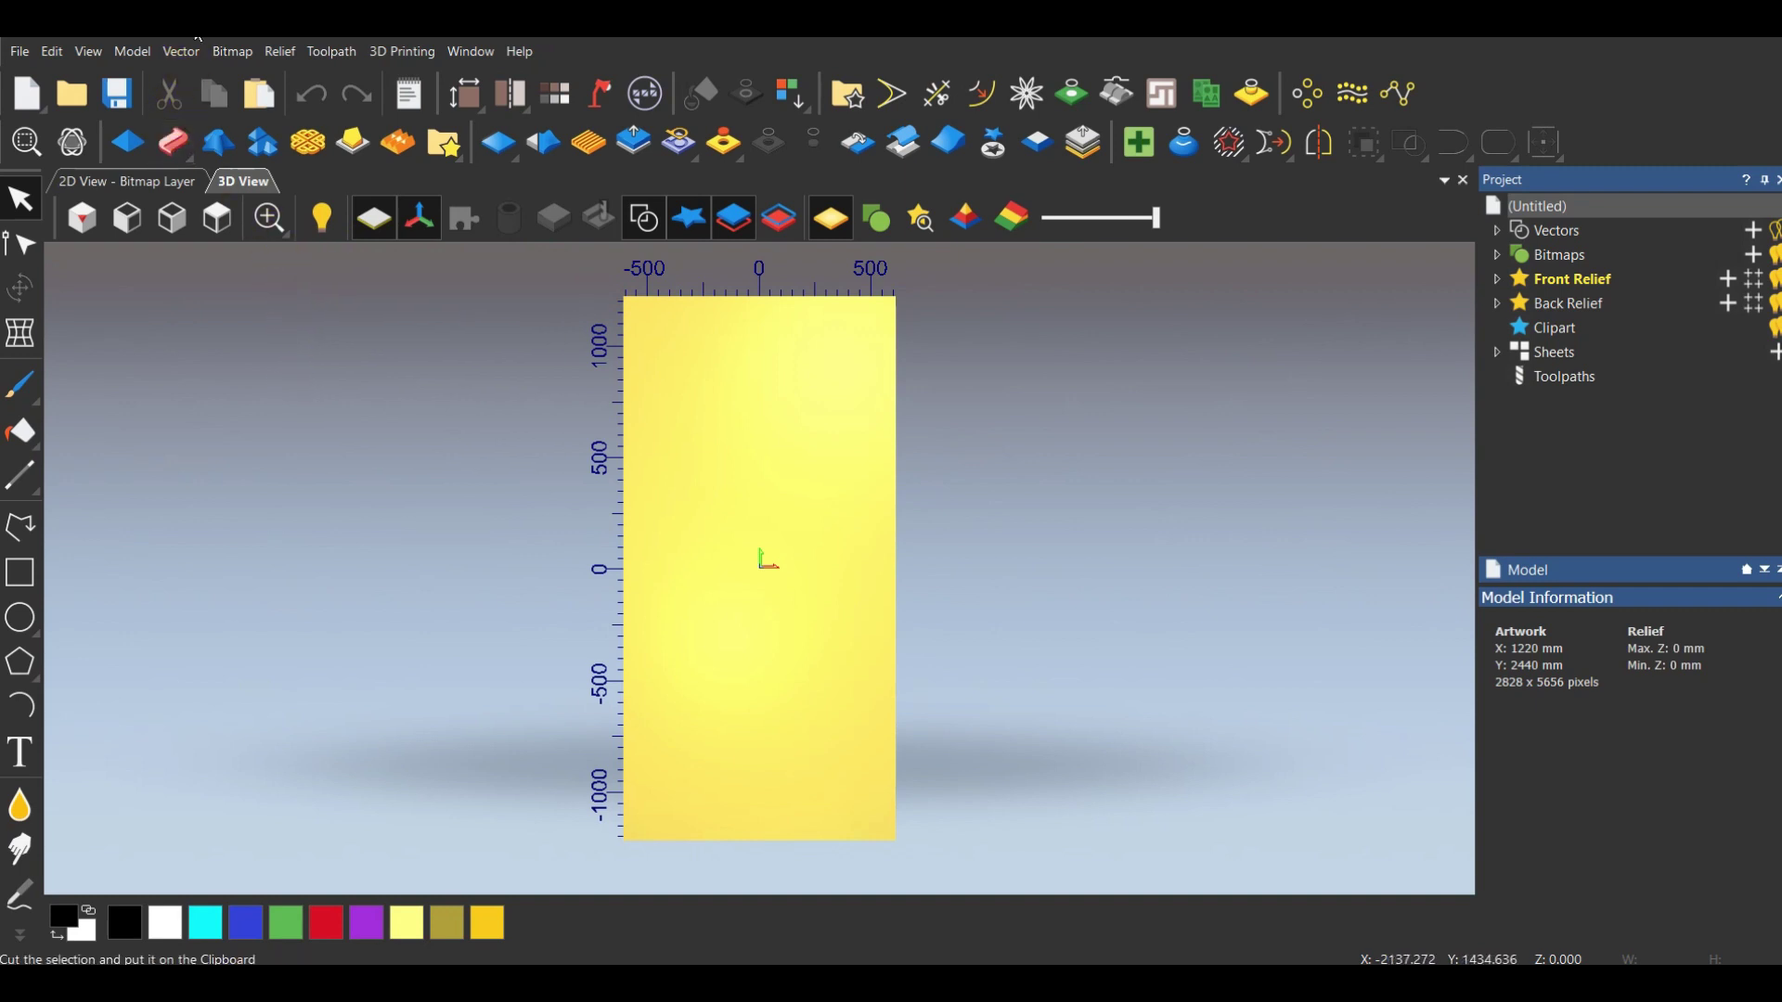
scroll(766, 319, "down", 3)
scroll(816, 525, "up", 3)
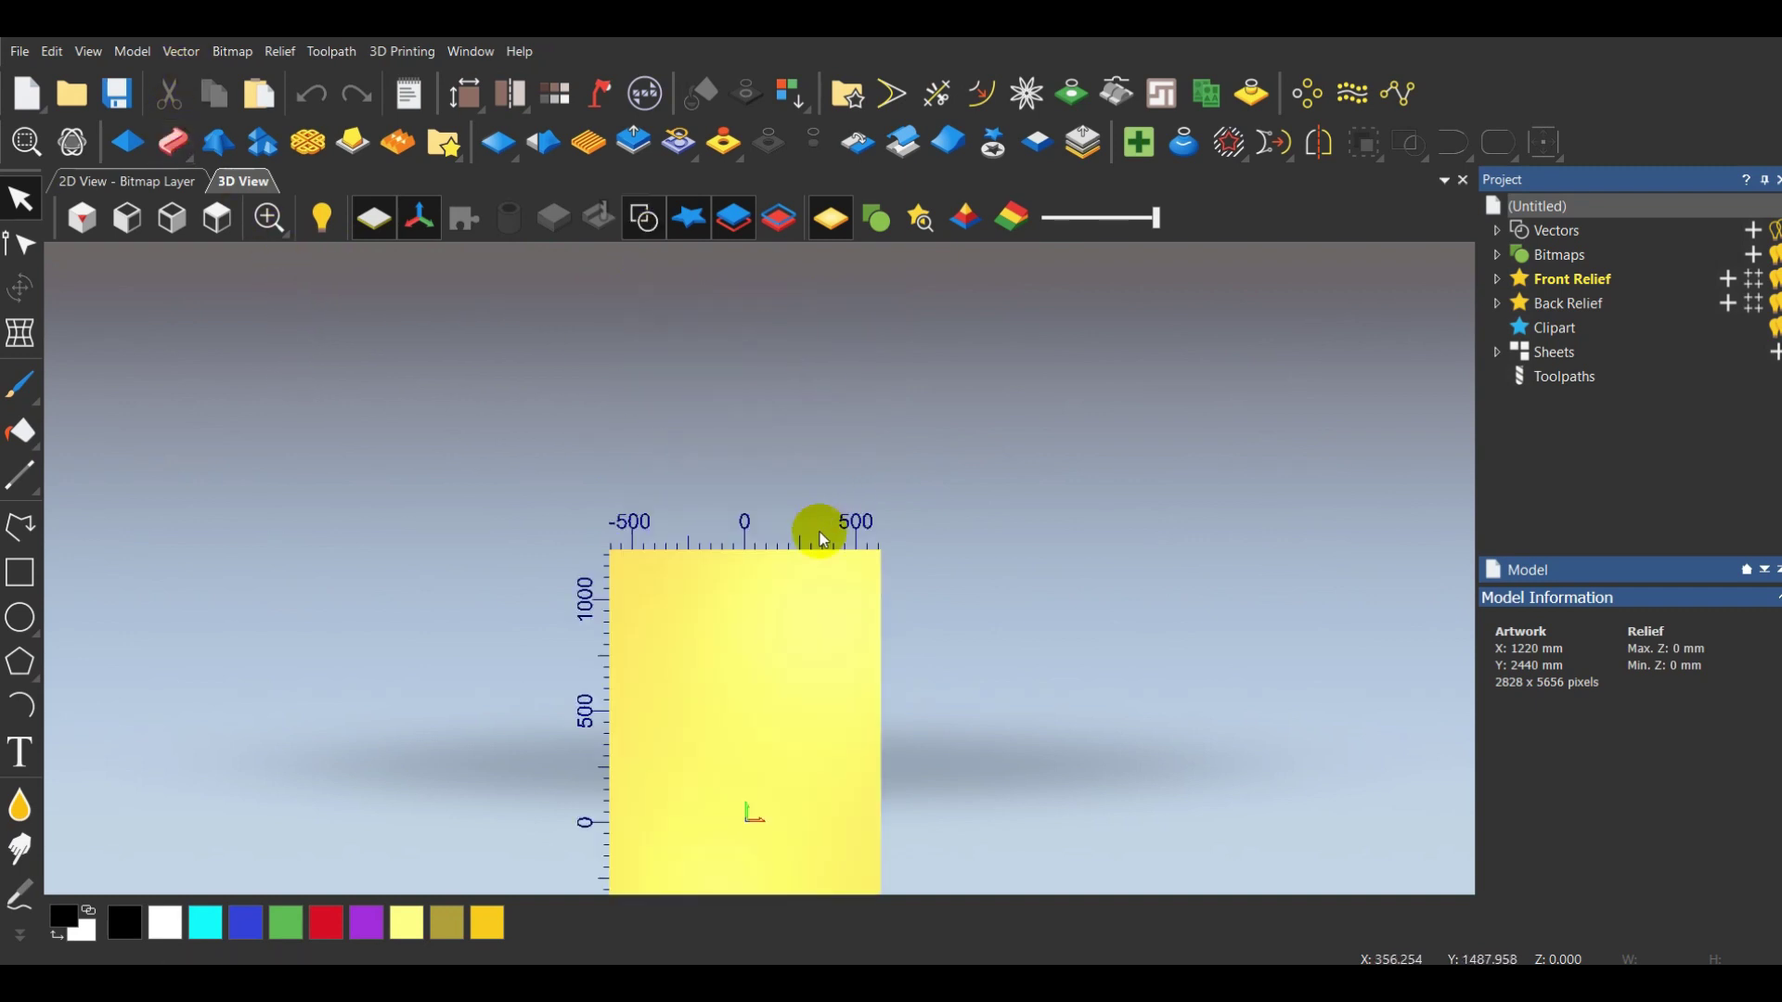
scroll(779, 604, "up", 3)
scroll(756, 371, "down", 3)
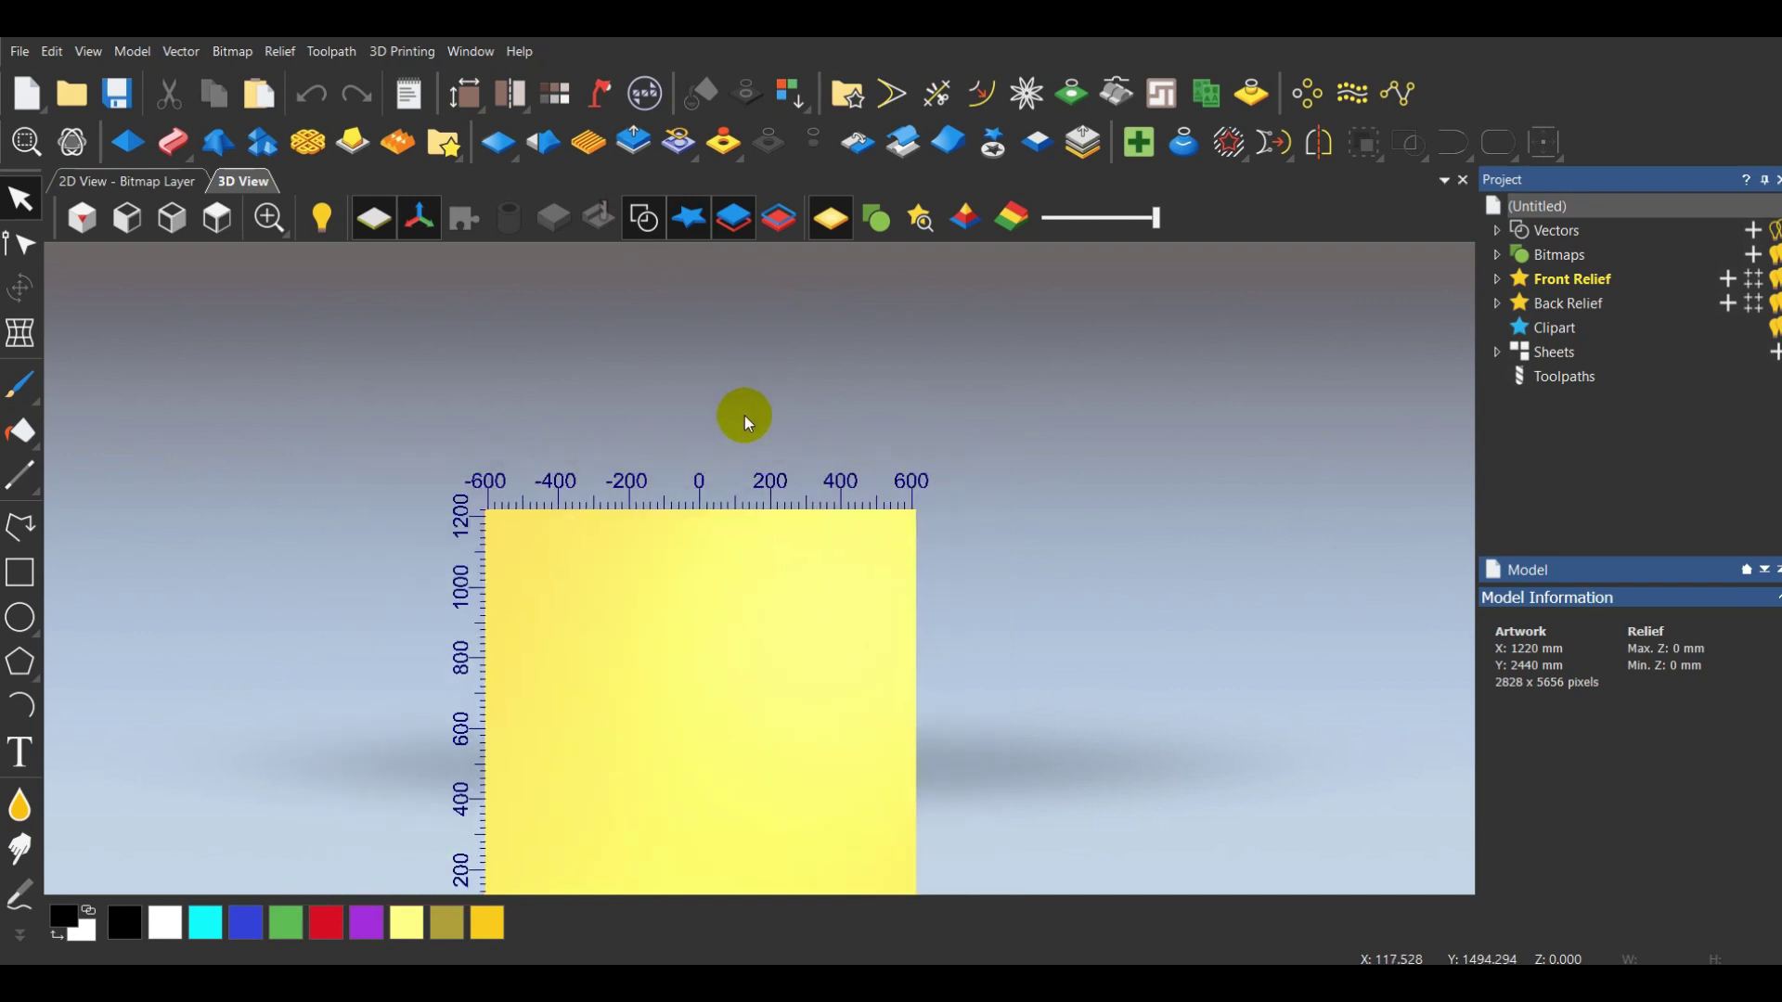
scroll(743, 776, "up", 1)
scroll(698, 429, "up", 2)
scroll(698, 429, "up", 3)
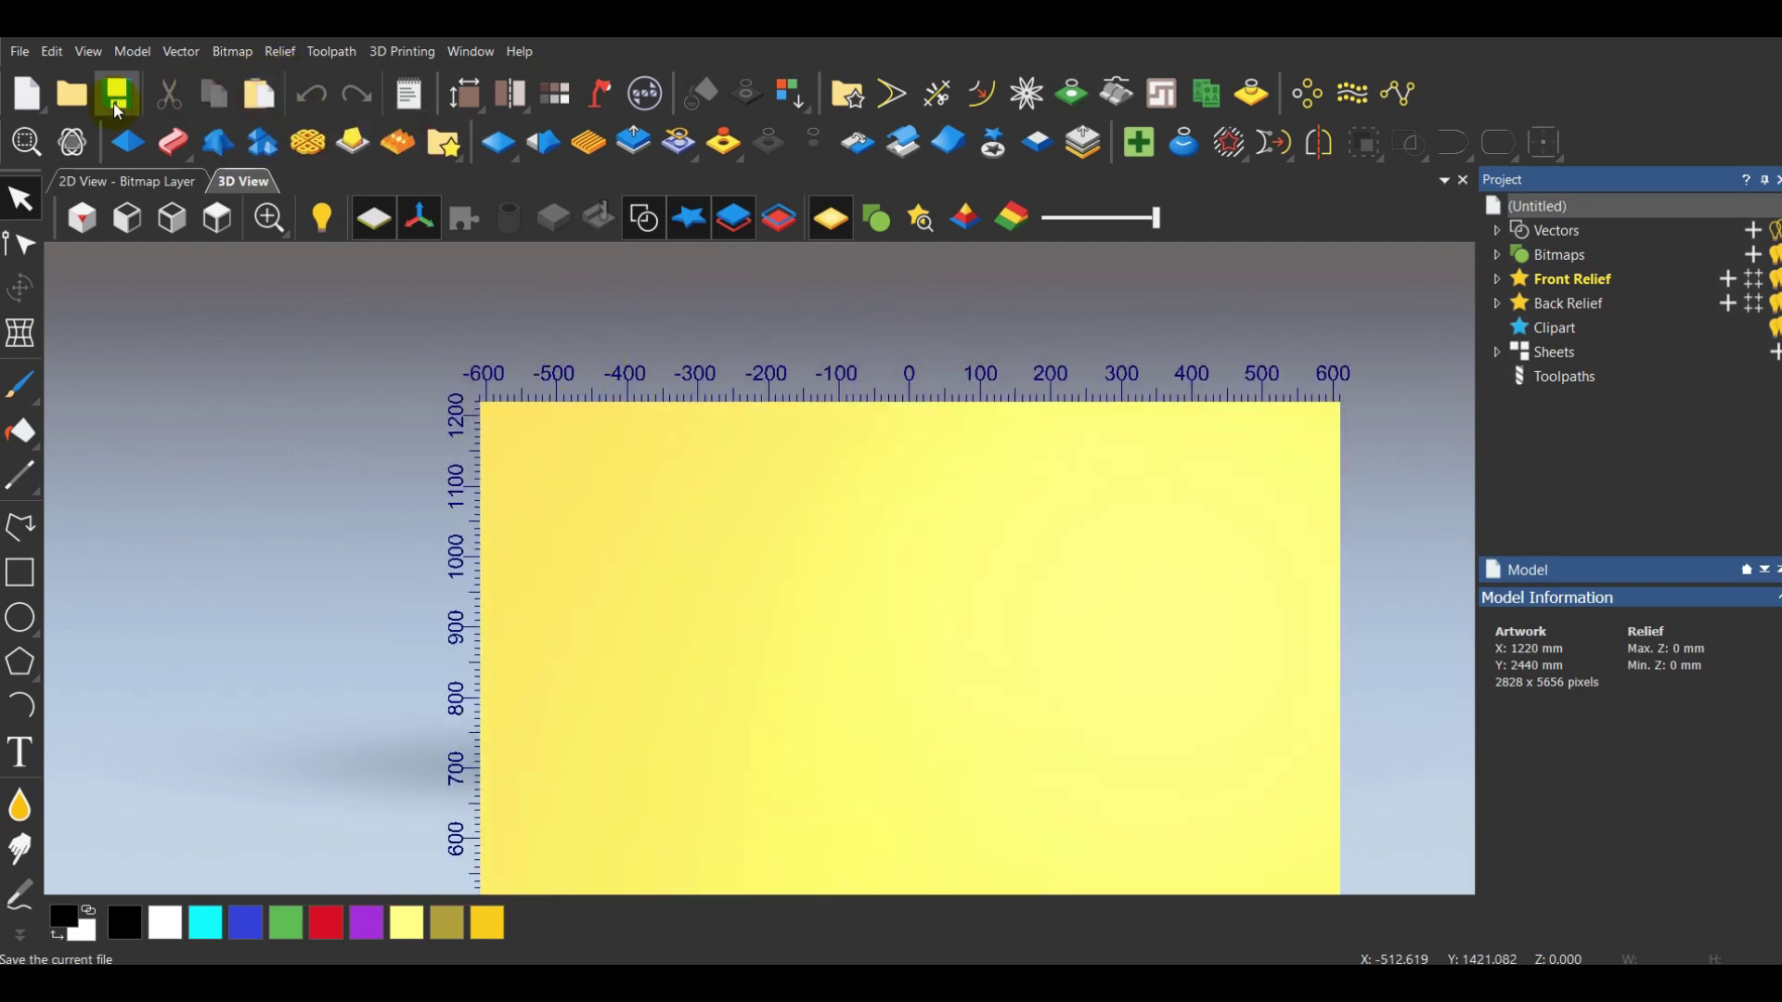
Open WhatsApp Image 2021-09-20 at 16.19.27 from Downloads as a new model, keeping the 589 by 735 mm image size
key("F2")
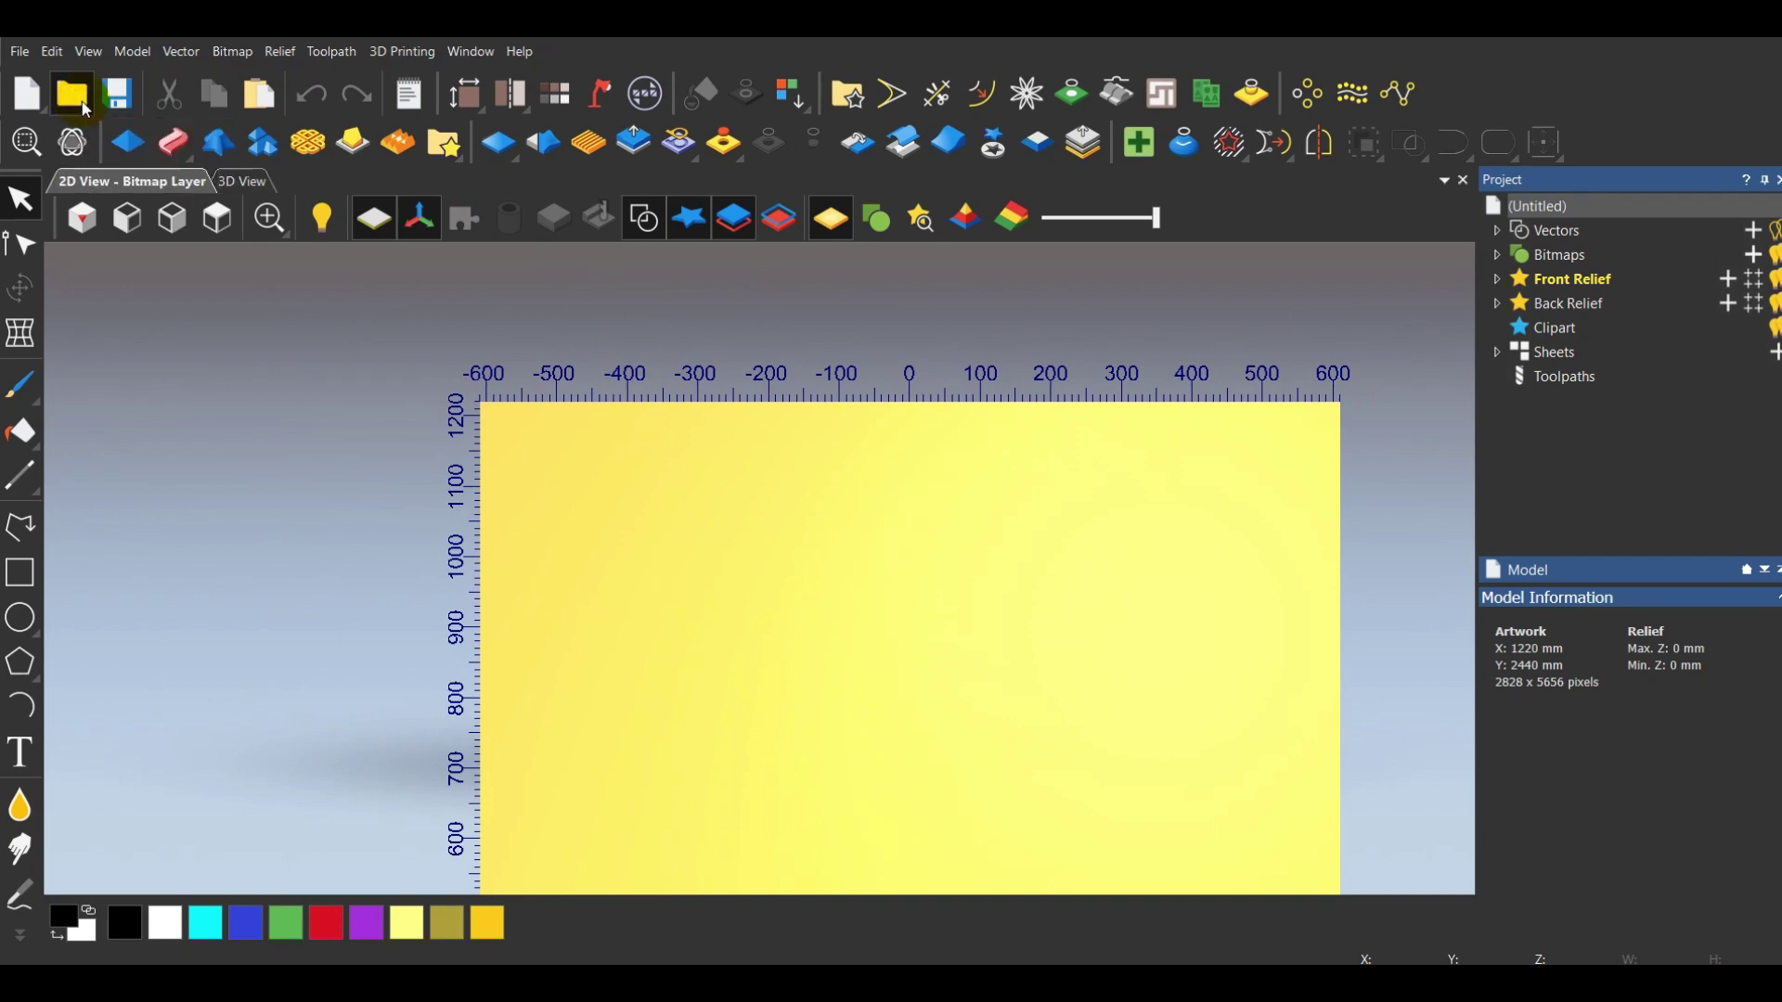
left_click(72, 94)
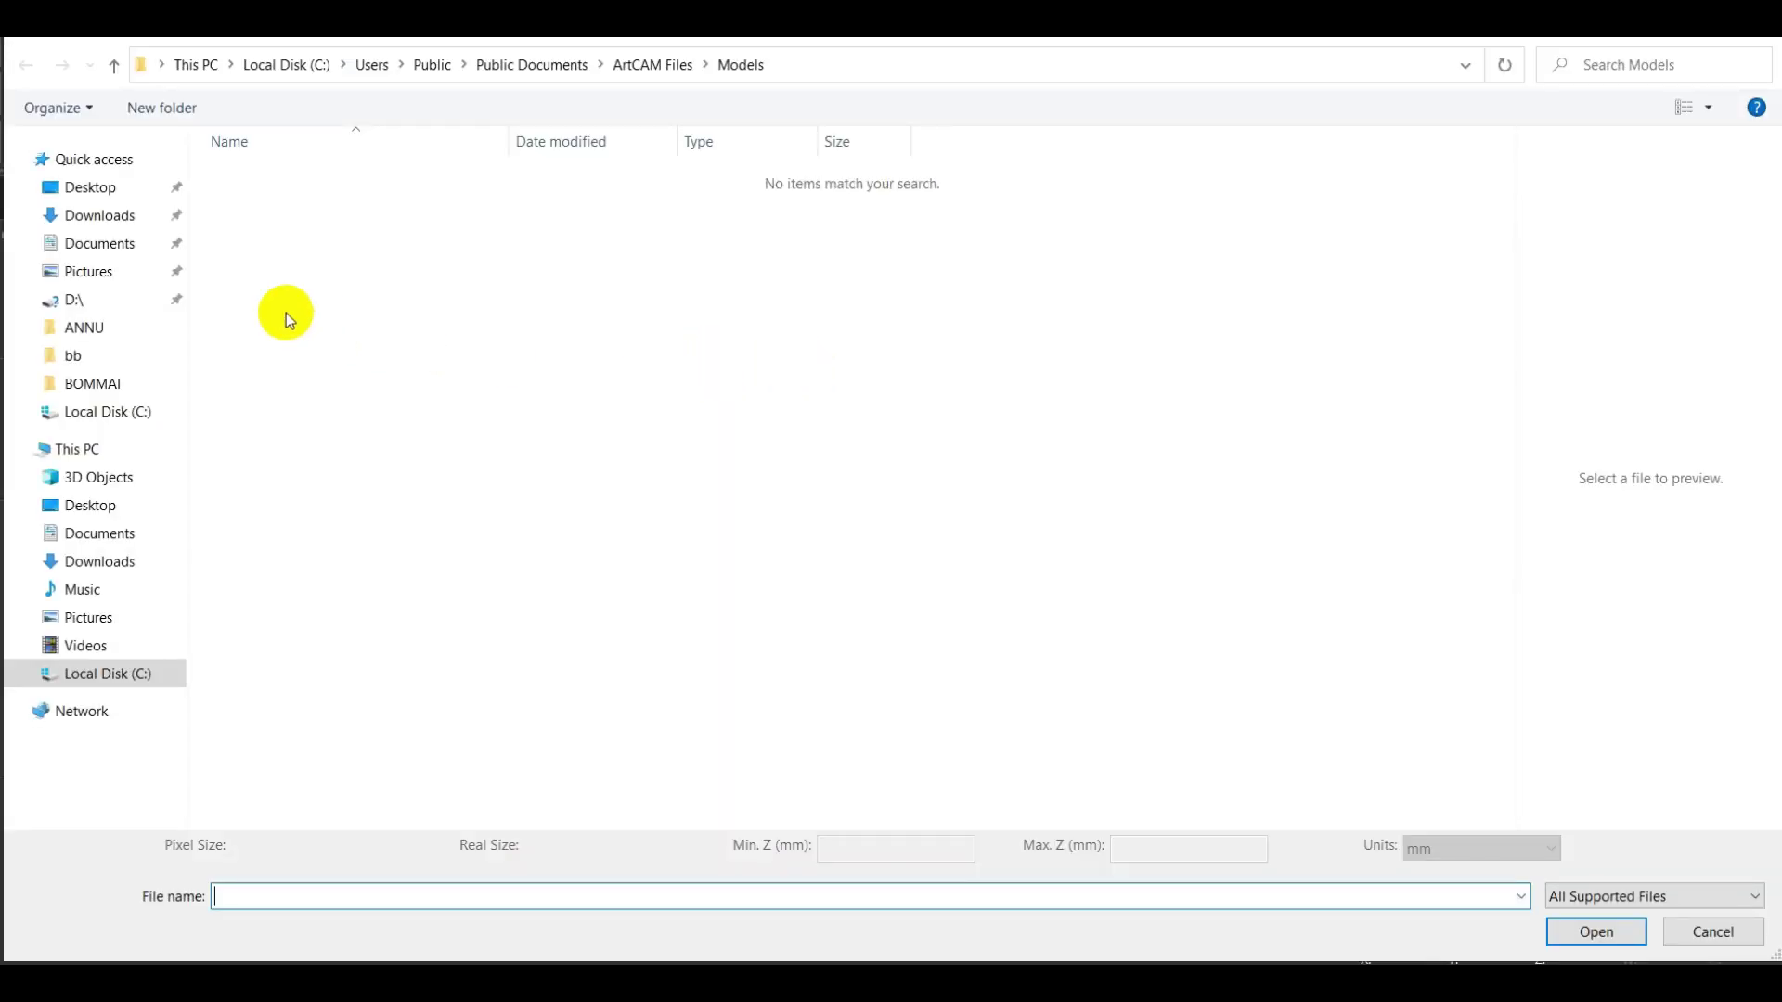
left_click(119, 274)
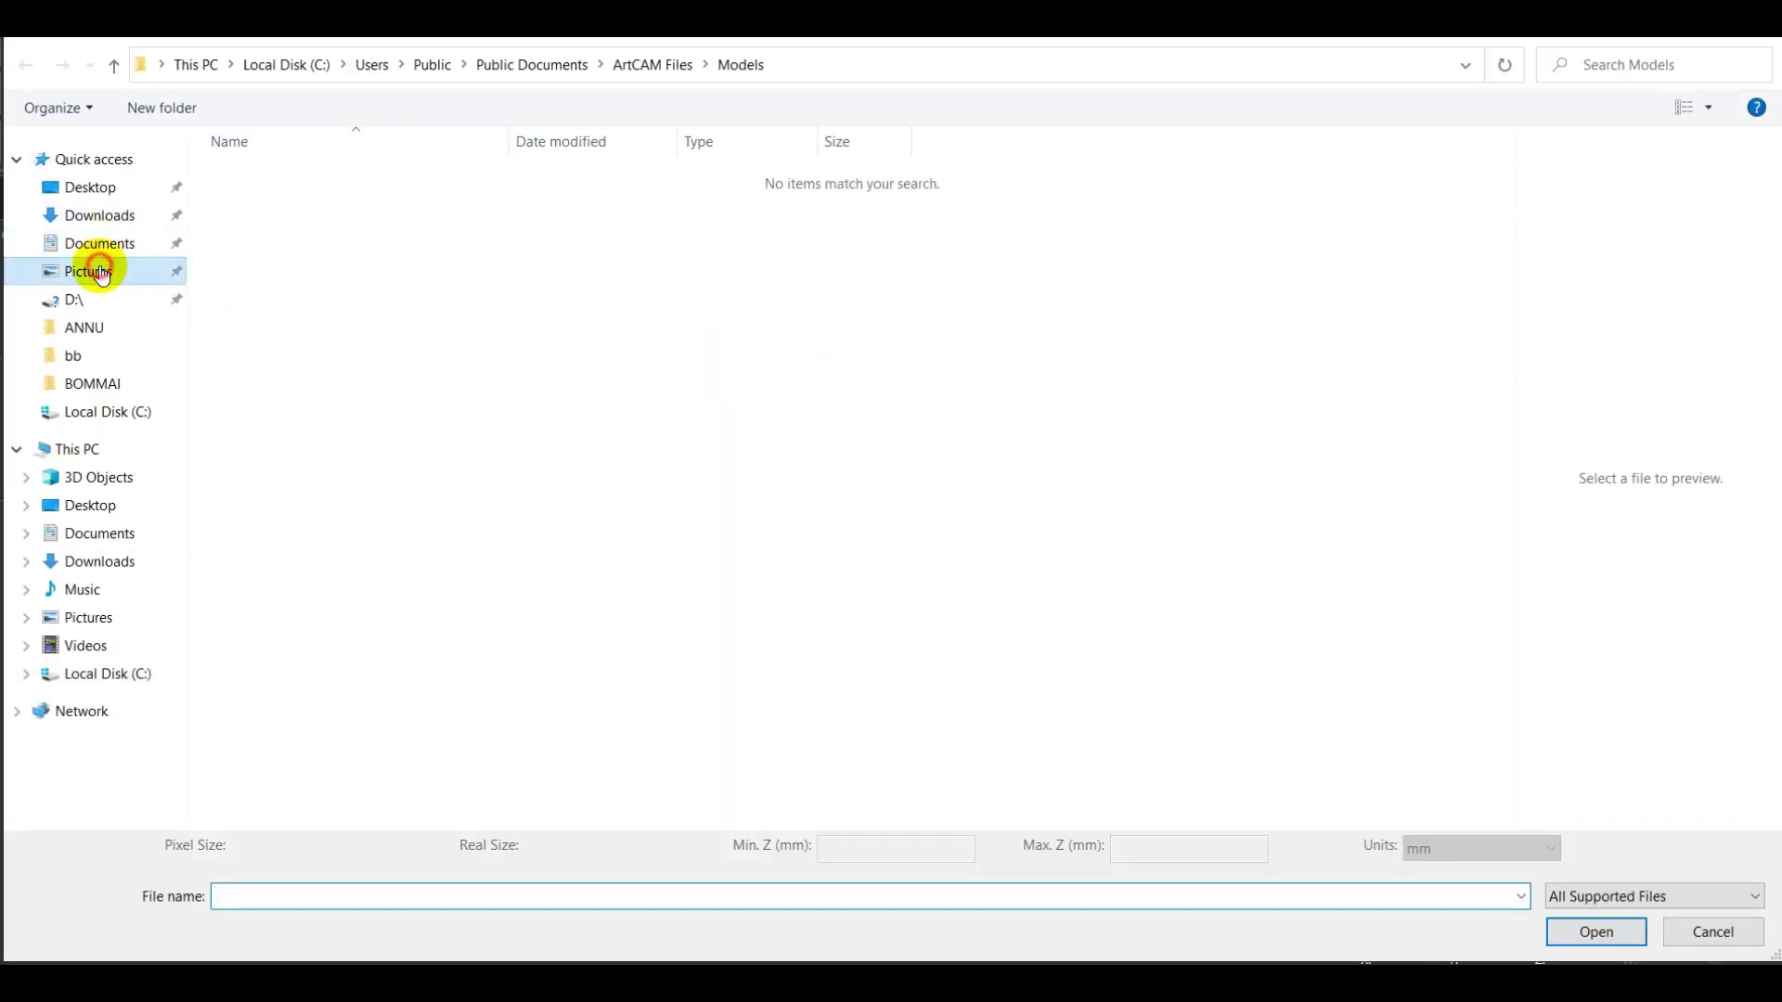
left_click(104, 214)
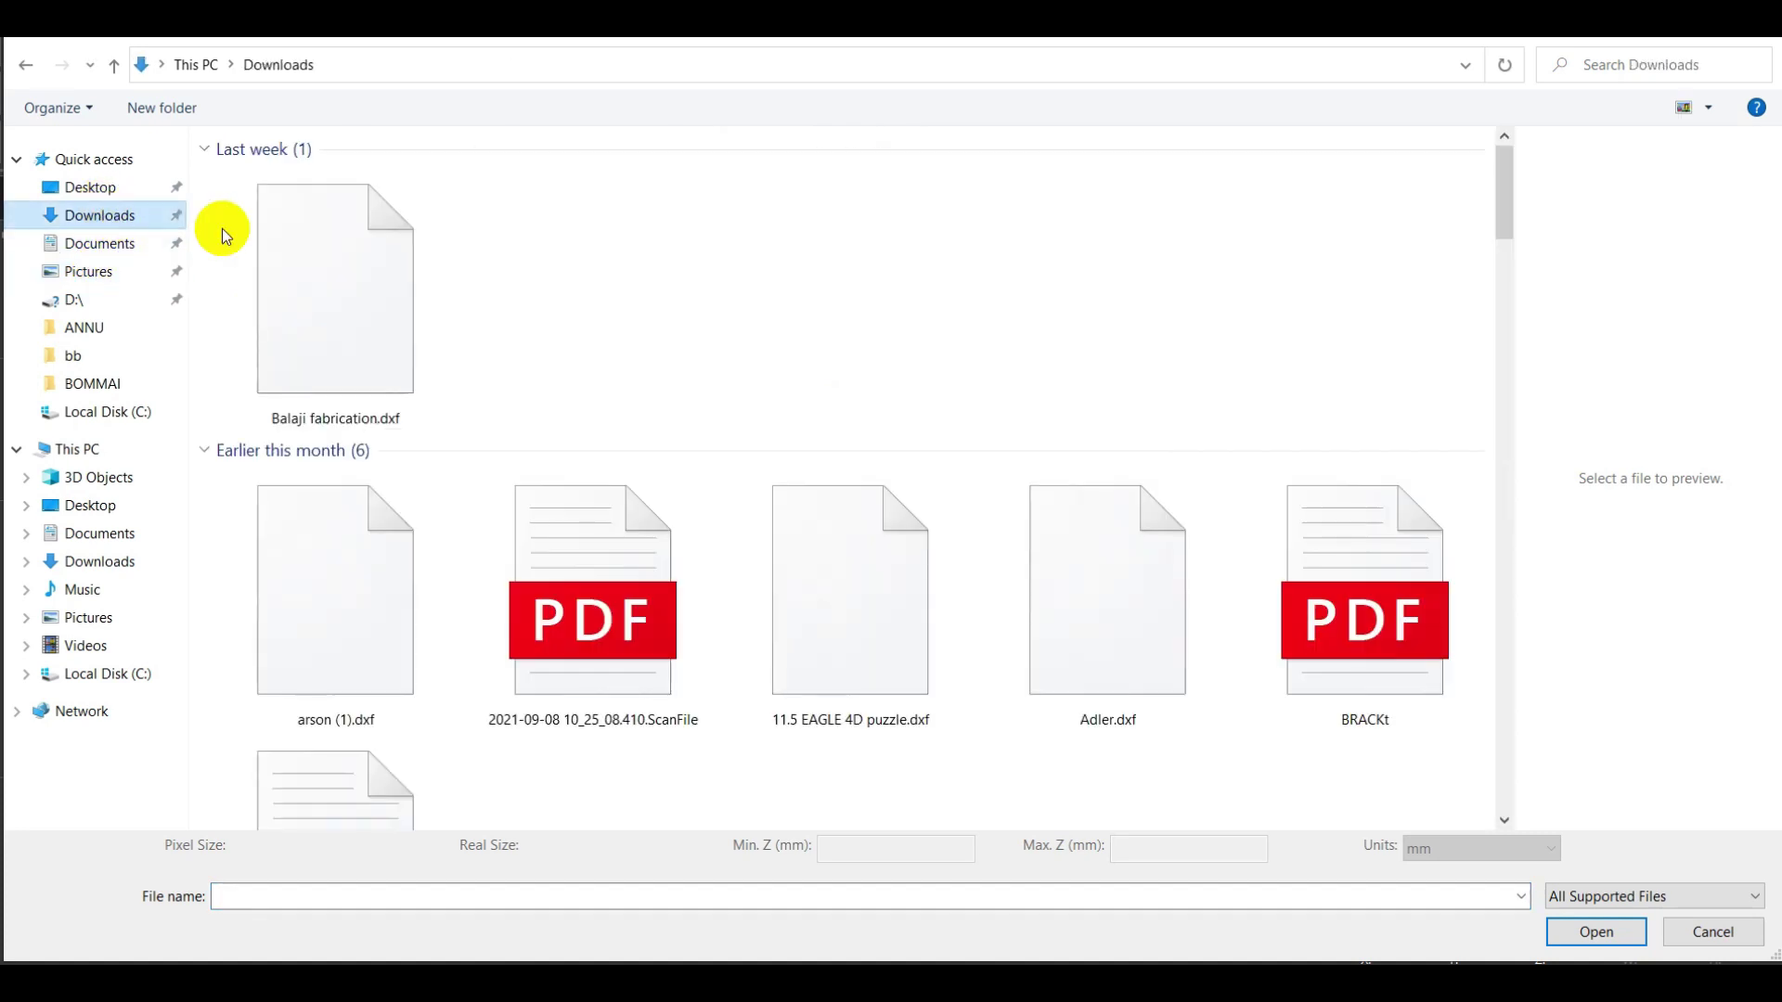
left_click(758, 355)
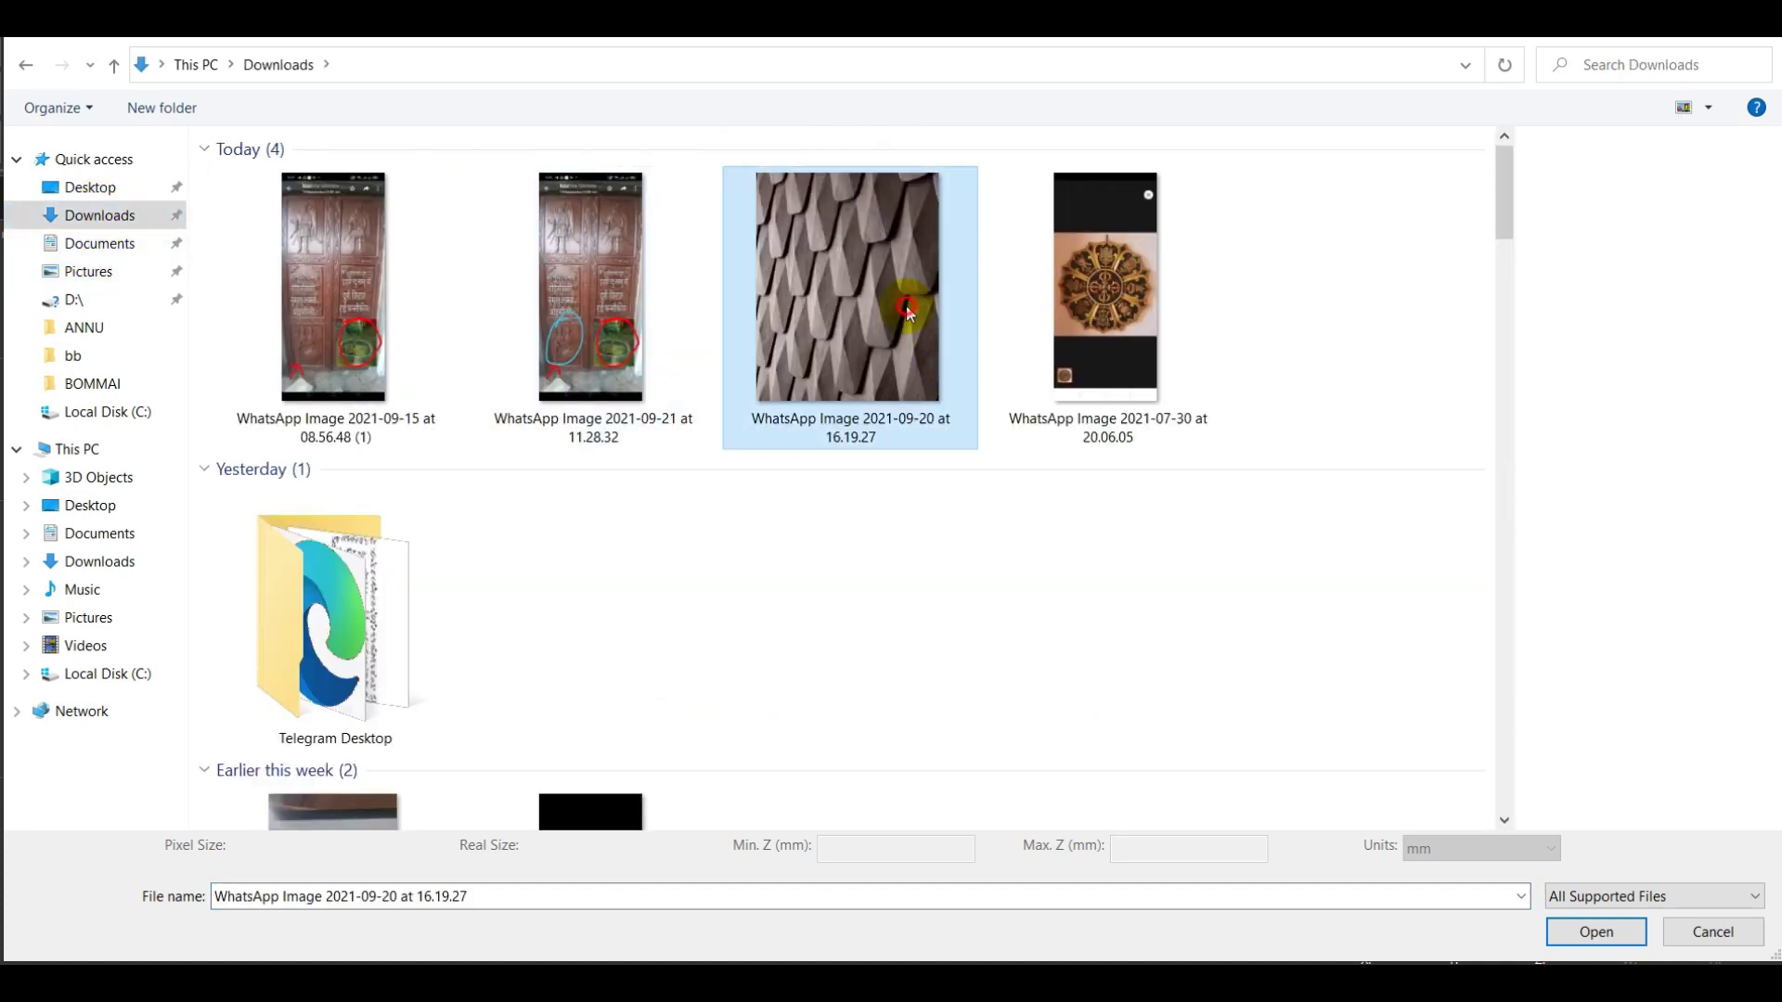
left_click(1618, 934)
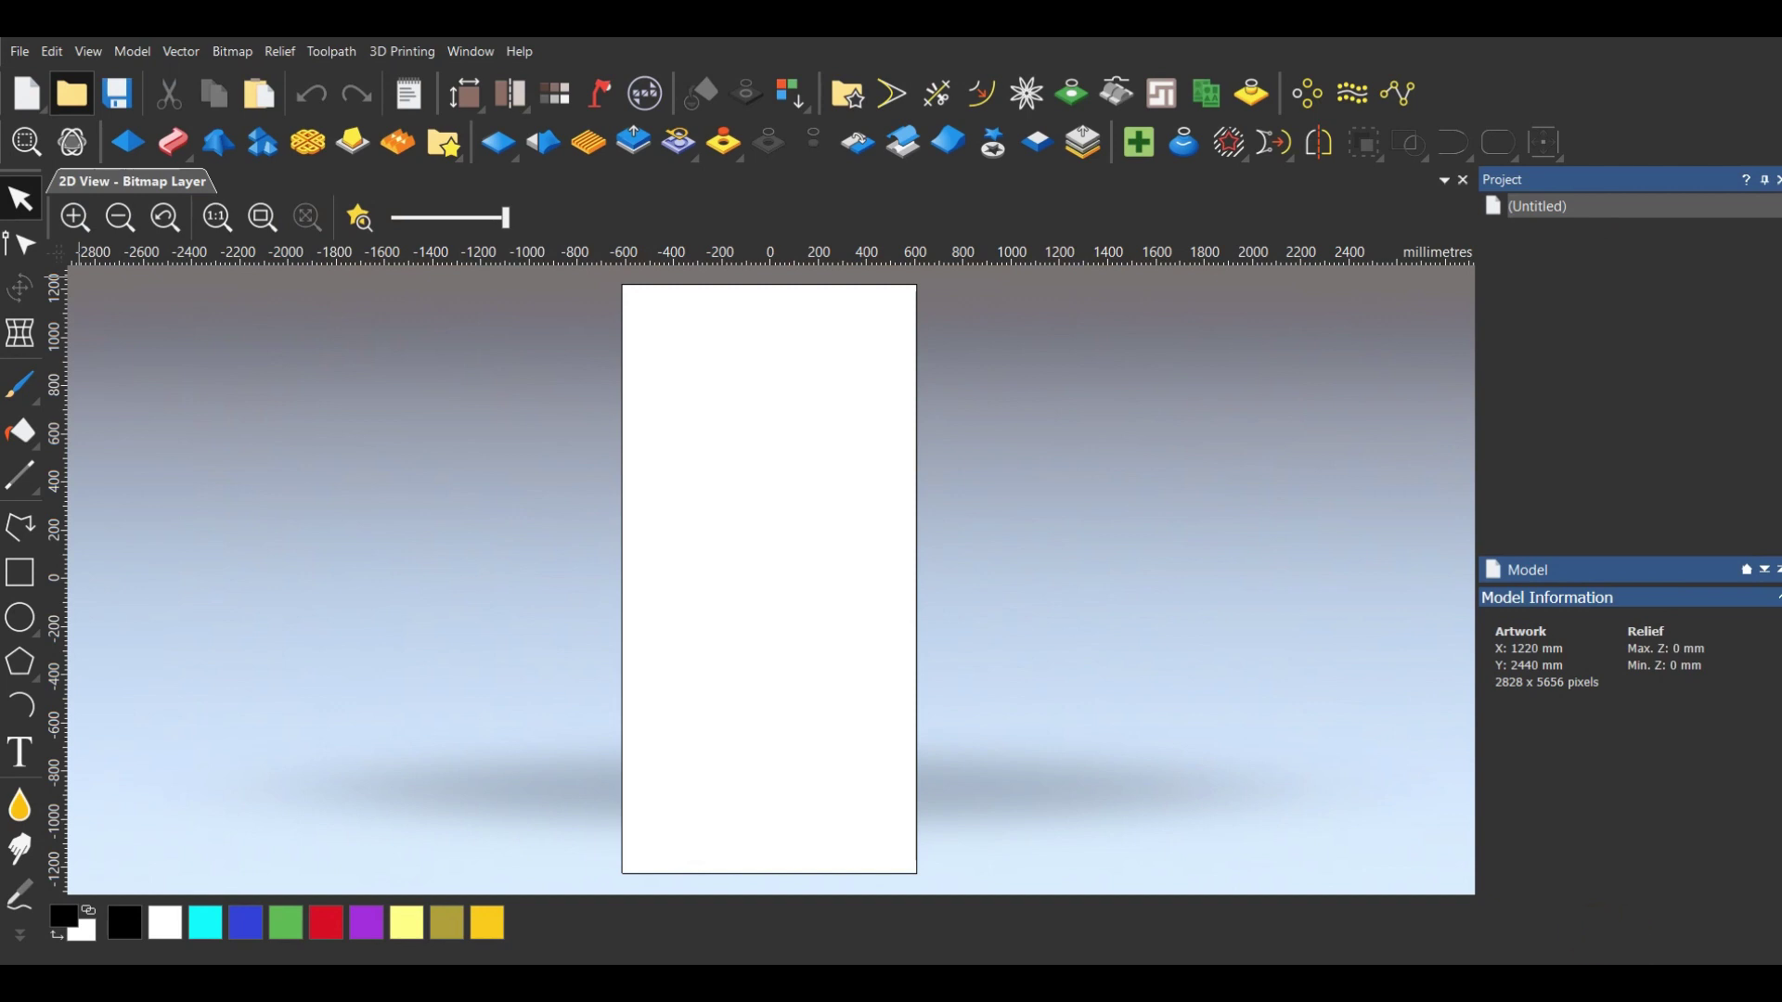
key("super+w")
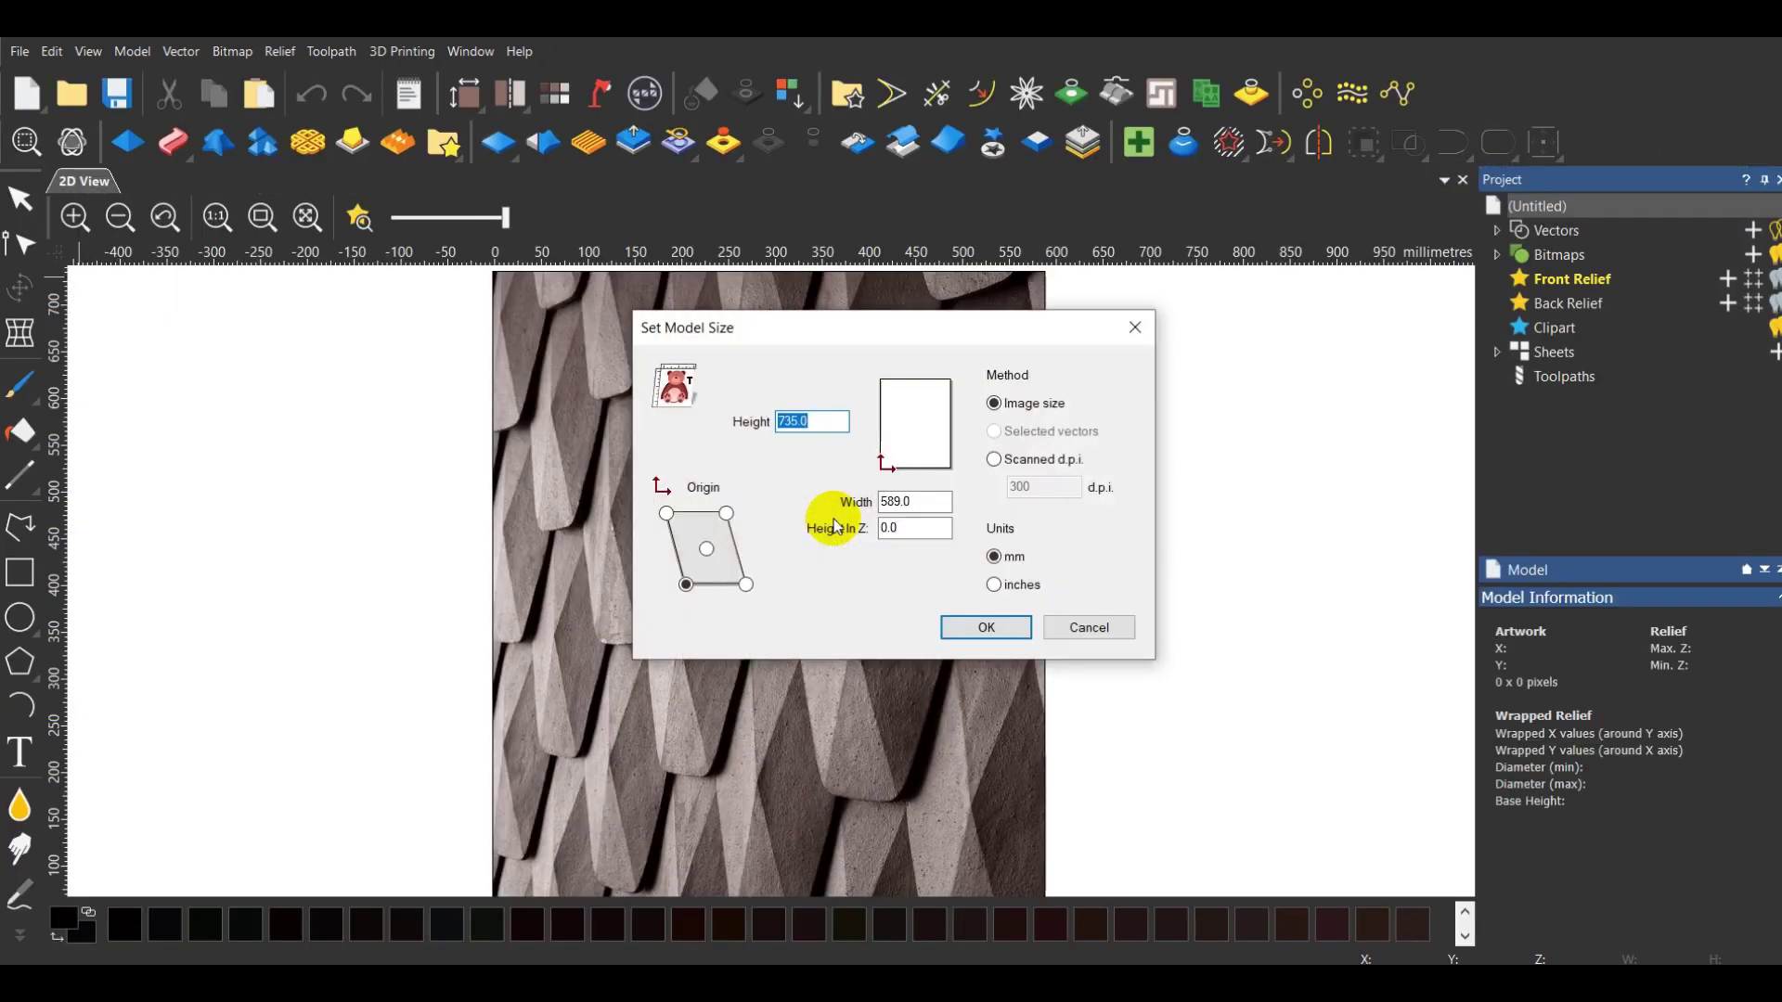
left_click(997, 623)
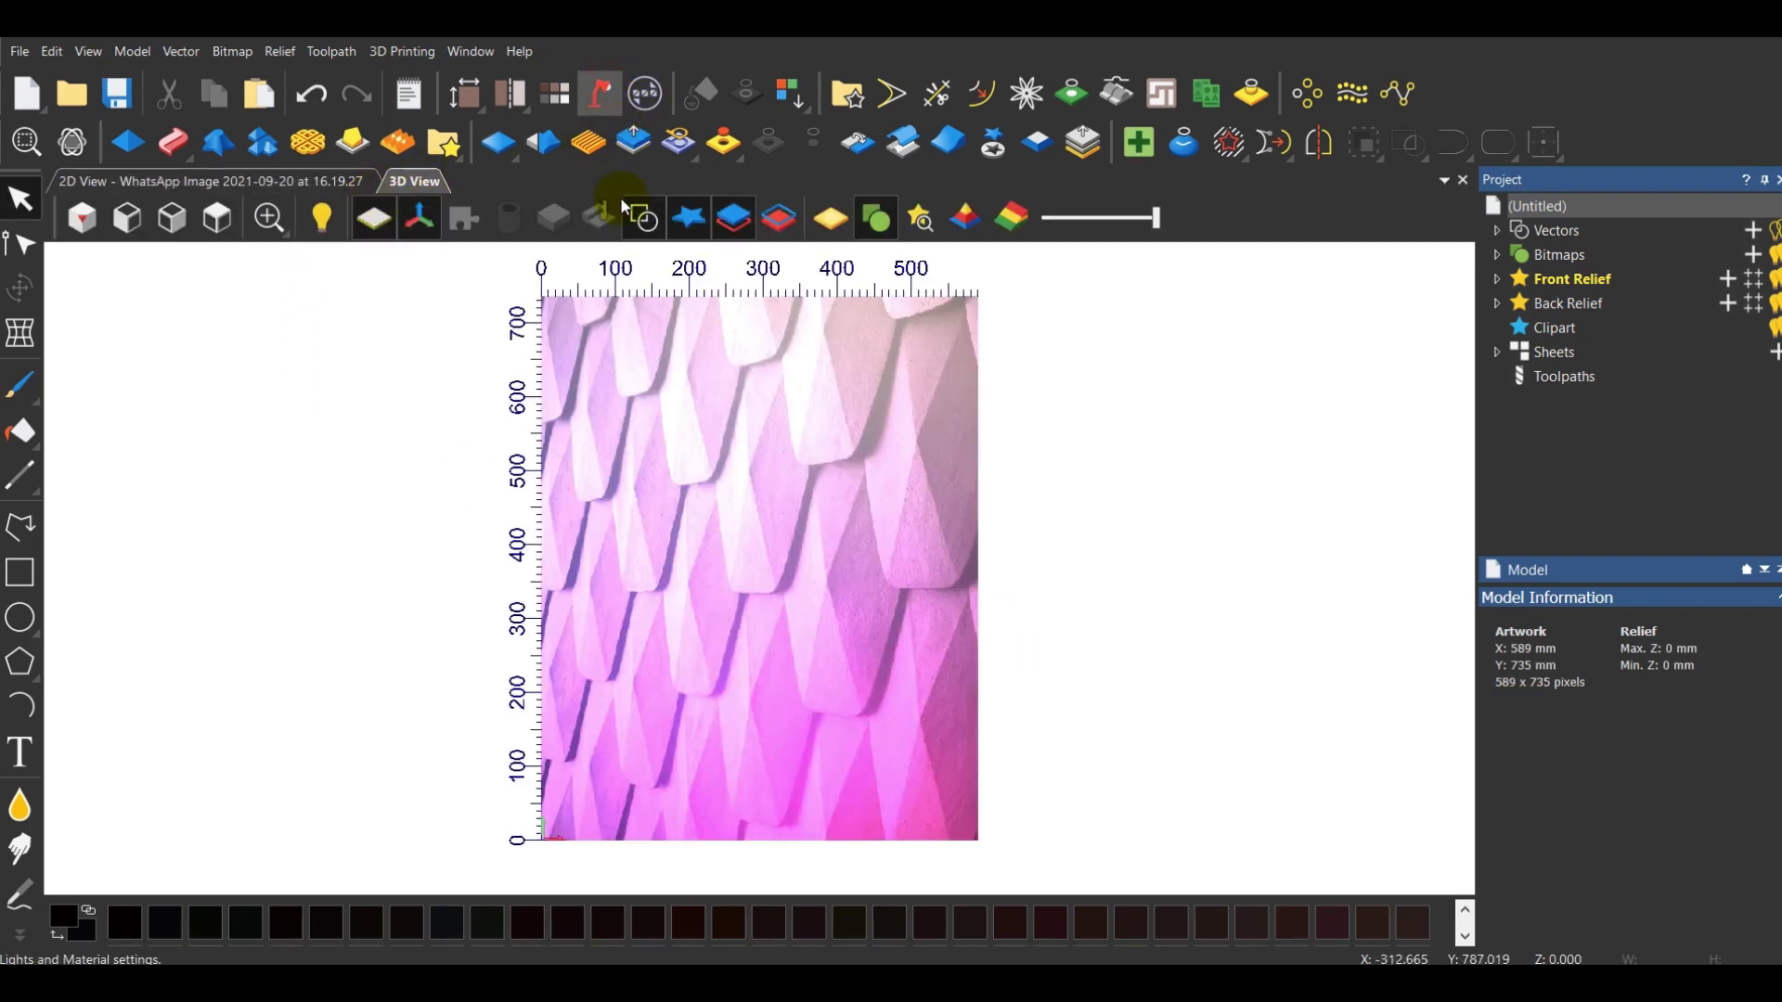
Apply the Modelling shading setup to the 3D view with the material's highlight intensity set to 111
left_click(624, 206)
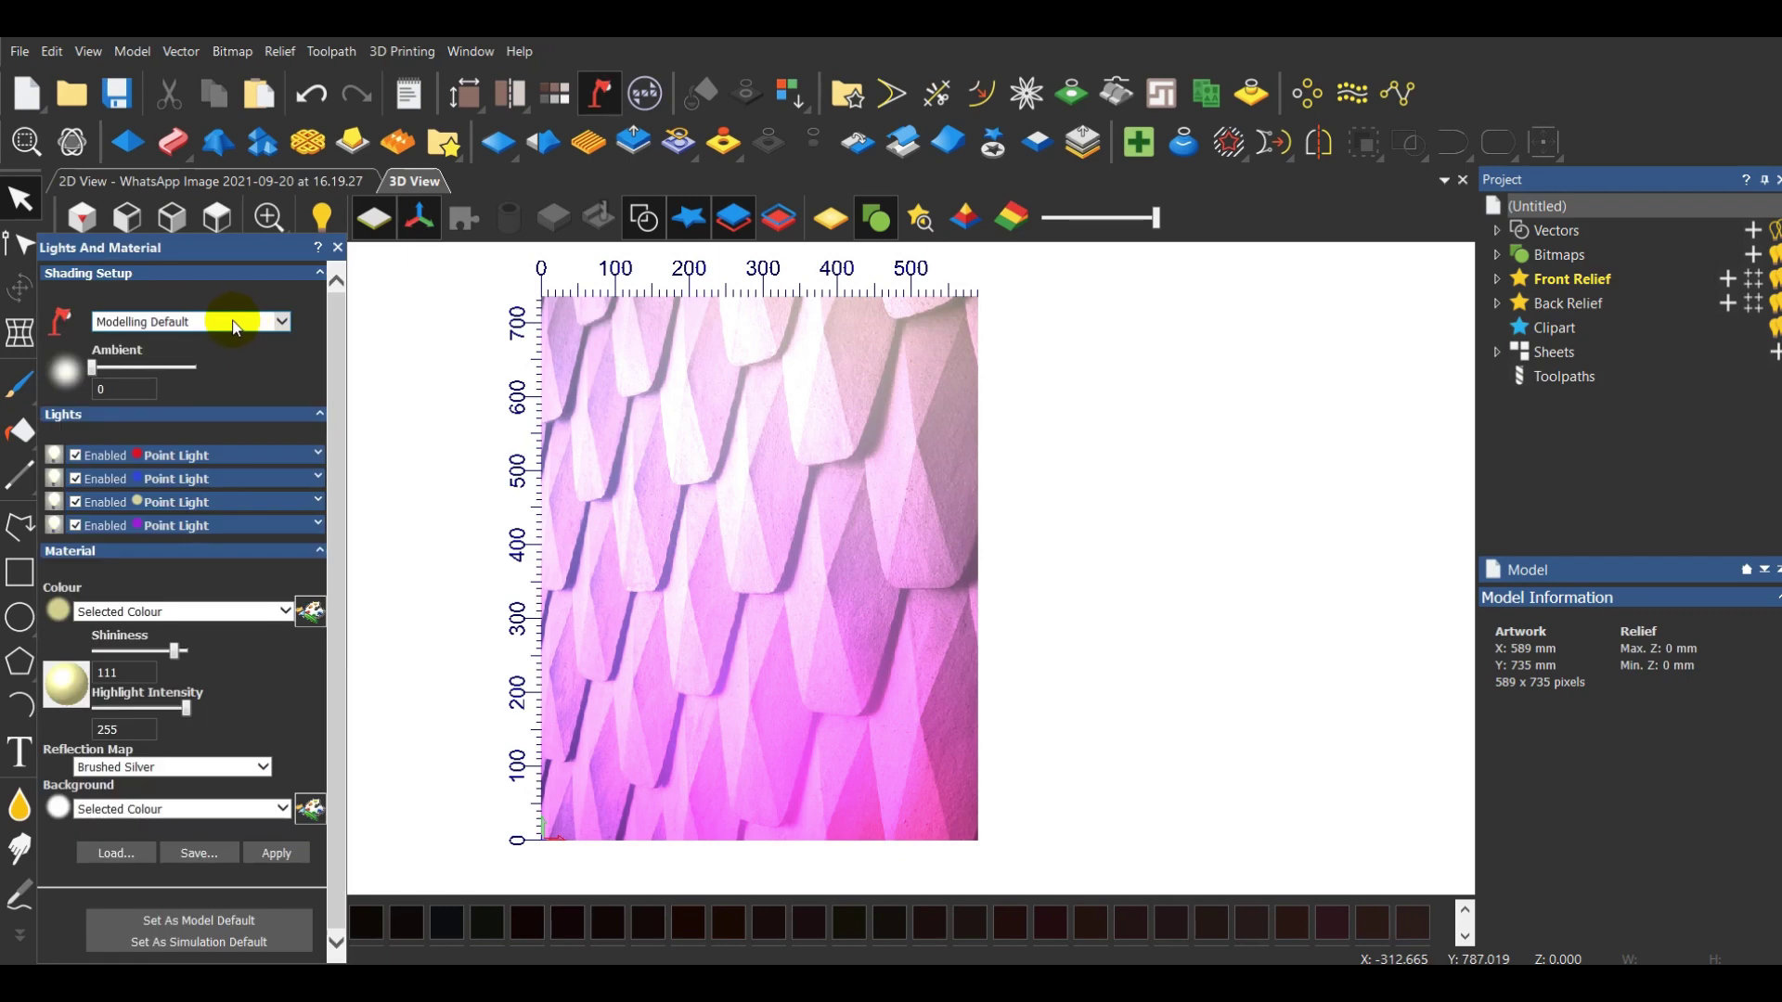
left_click(233, 325)
left_click(153, 220)
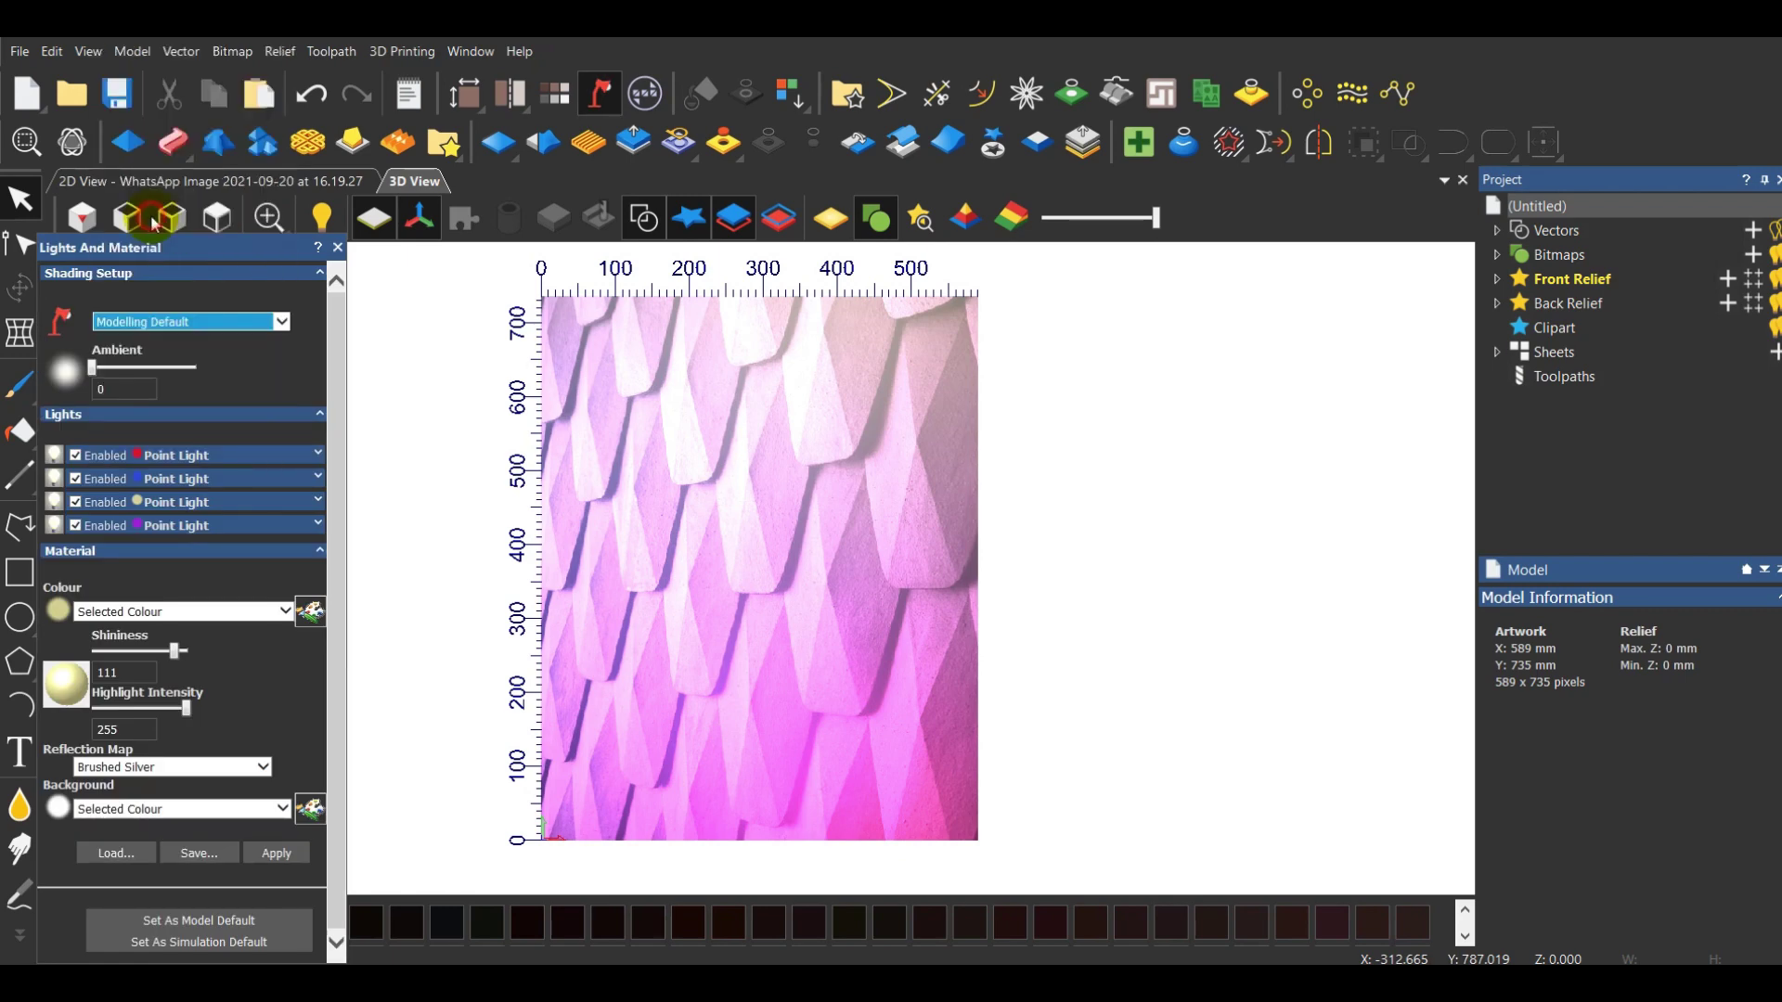
left_click(276, 854)
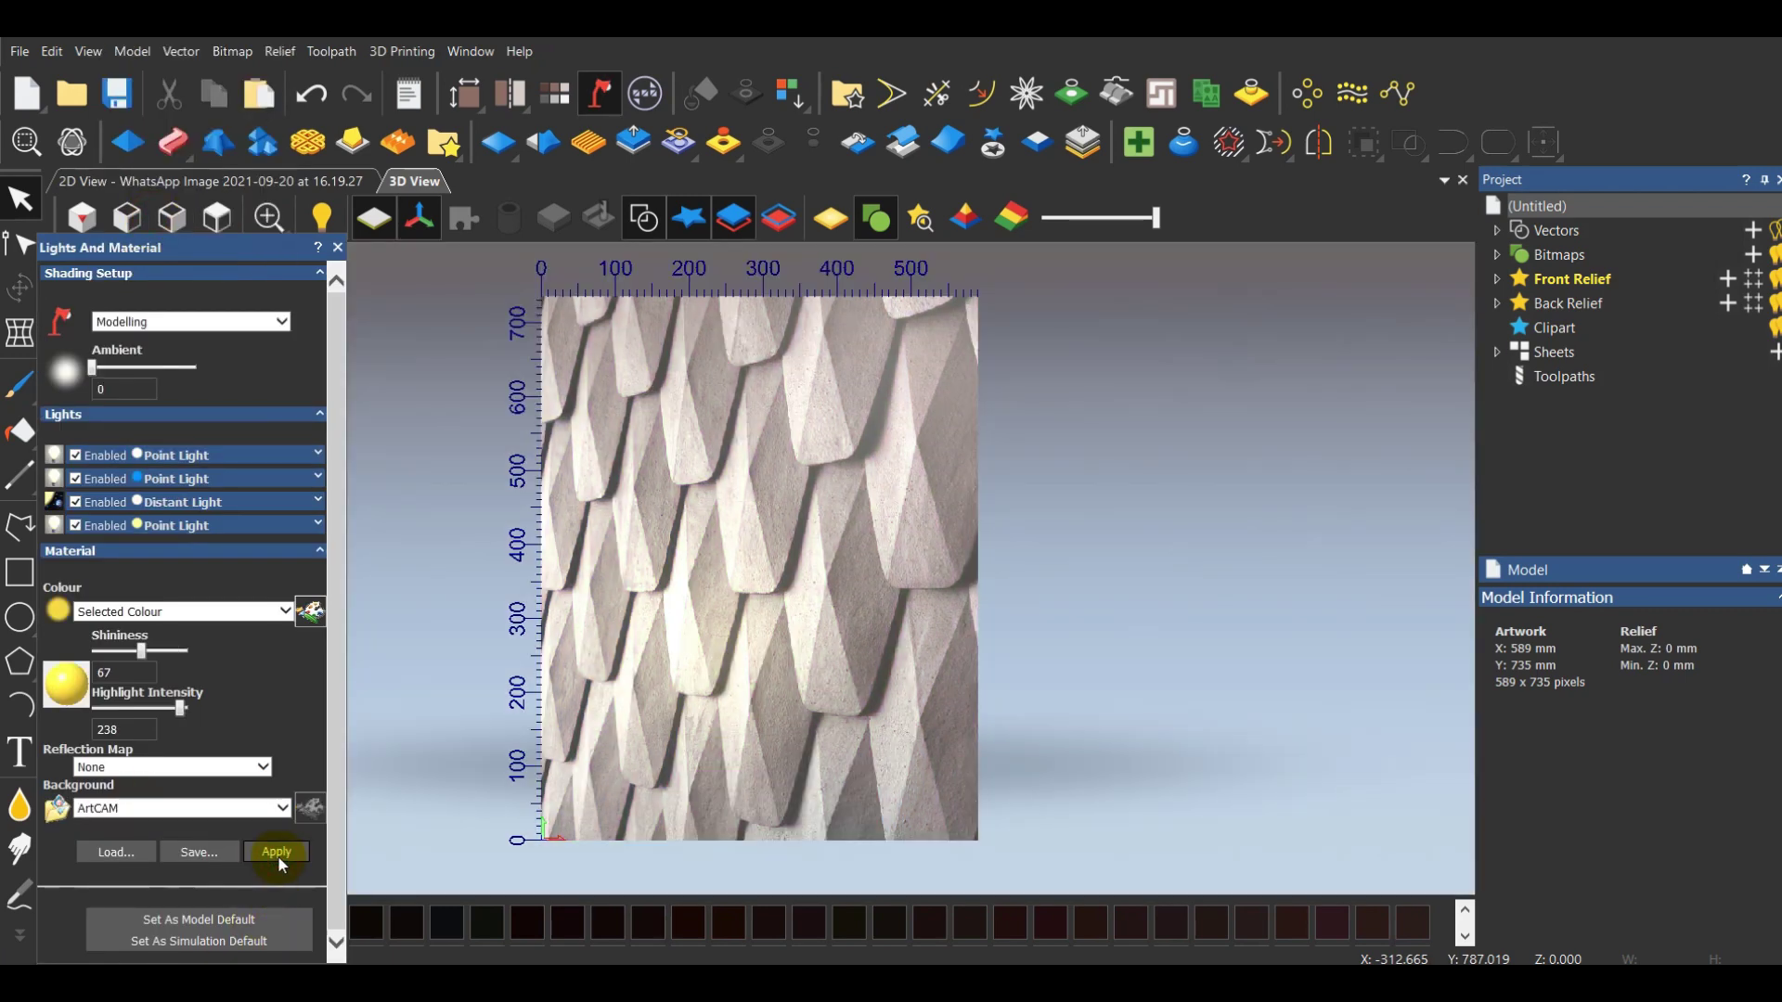
left_click(276, 851)
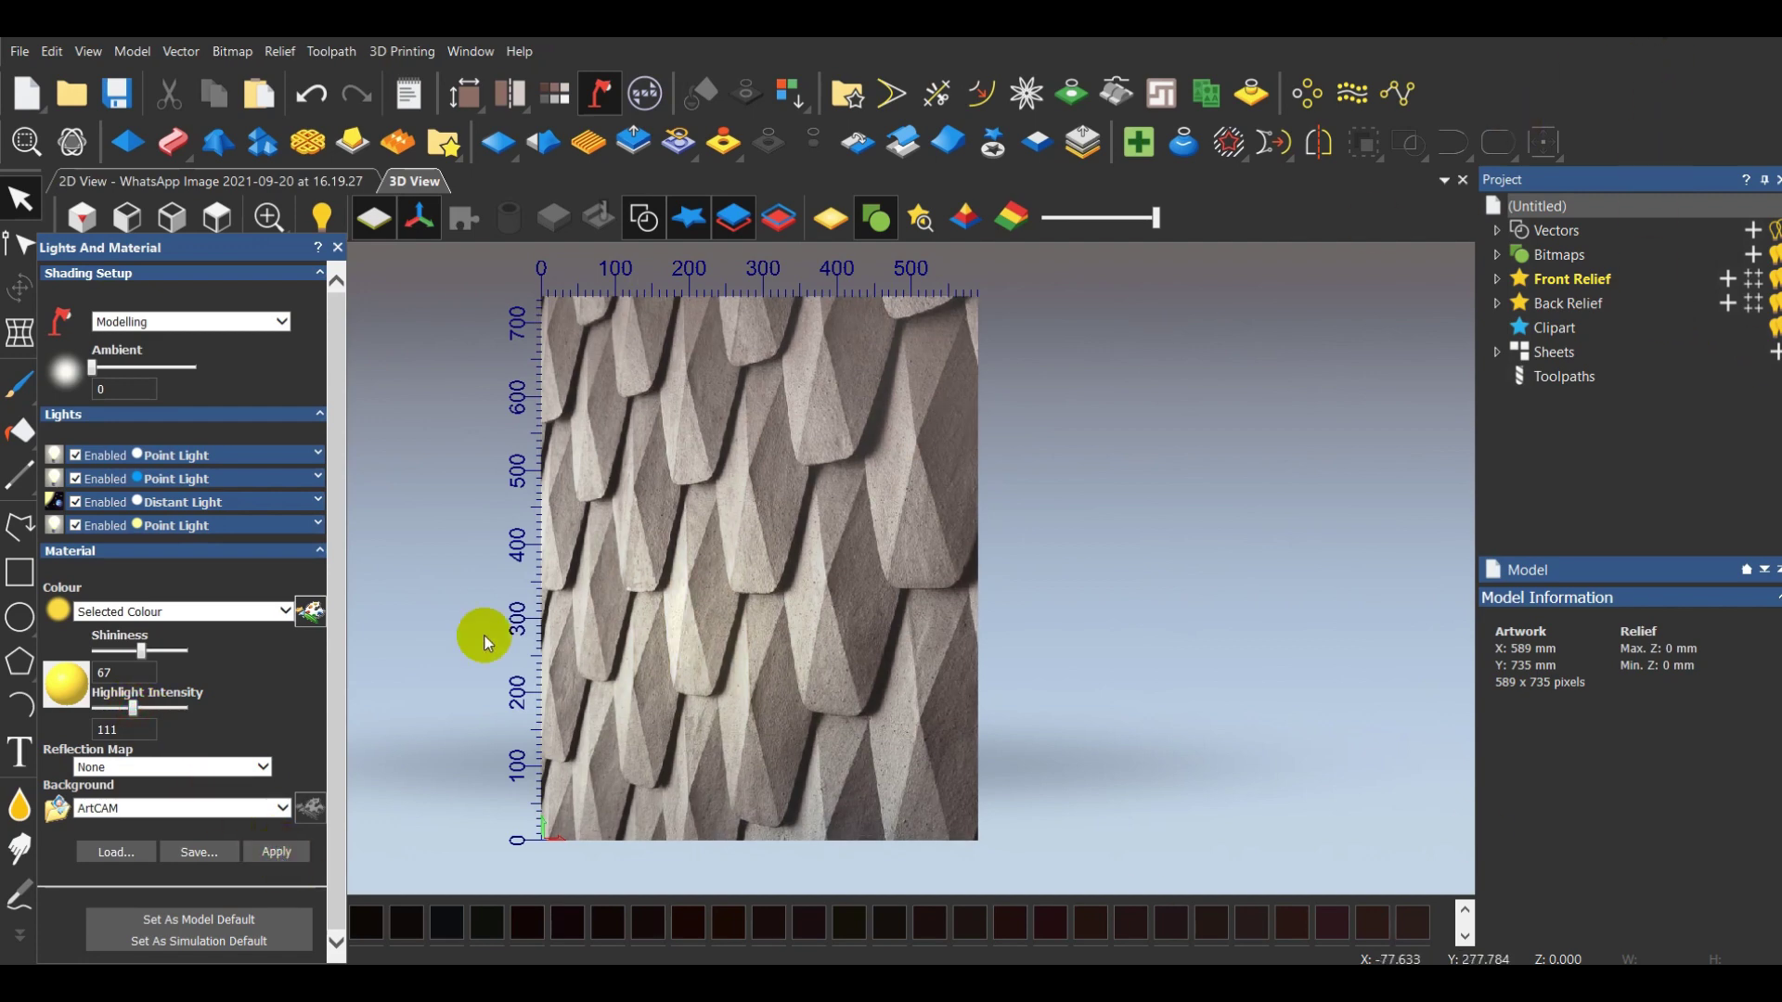
left_click(338, 248)
Draw a horizontal polyline about 38 mm long along the bottom edge of a tile near the image's centre
scroll(769, 542, "up", 5)
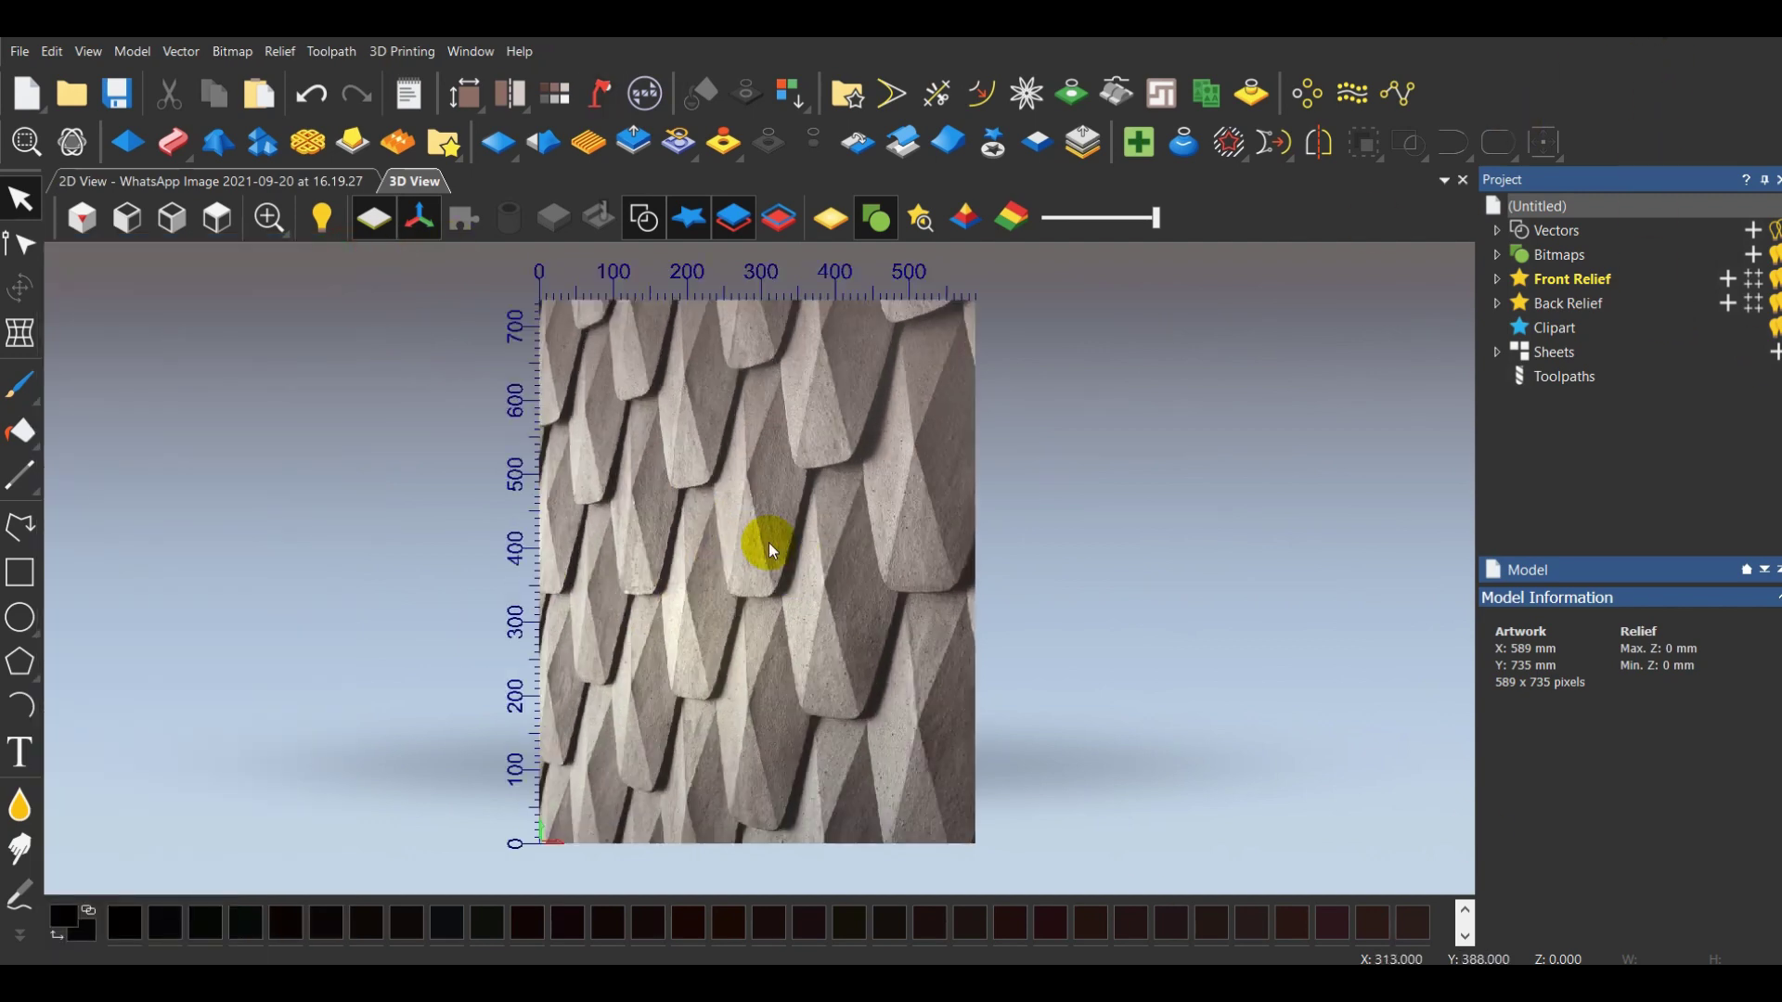
scroll(884, 620, "down", 5)
scroll(1094, 659, "down", 2)
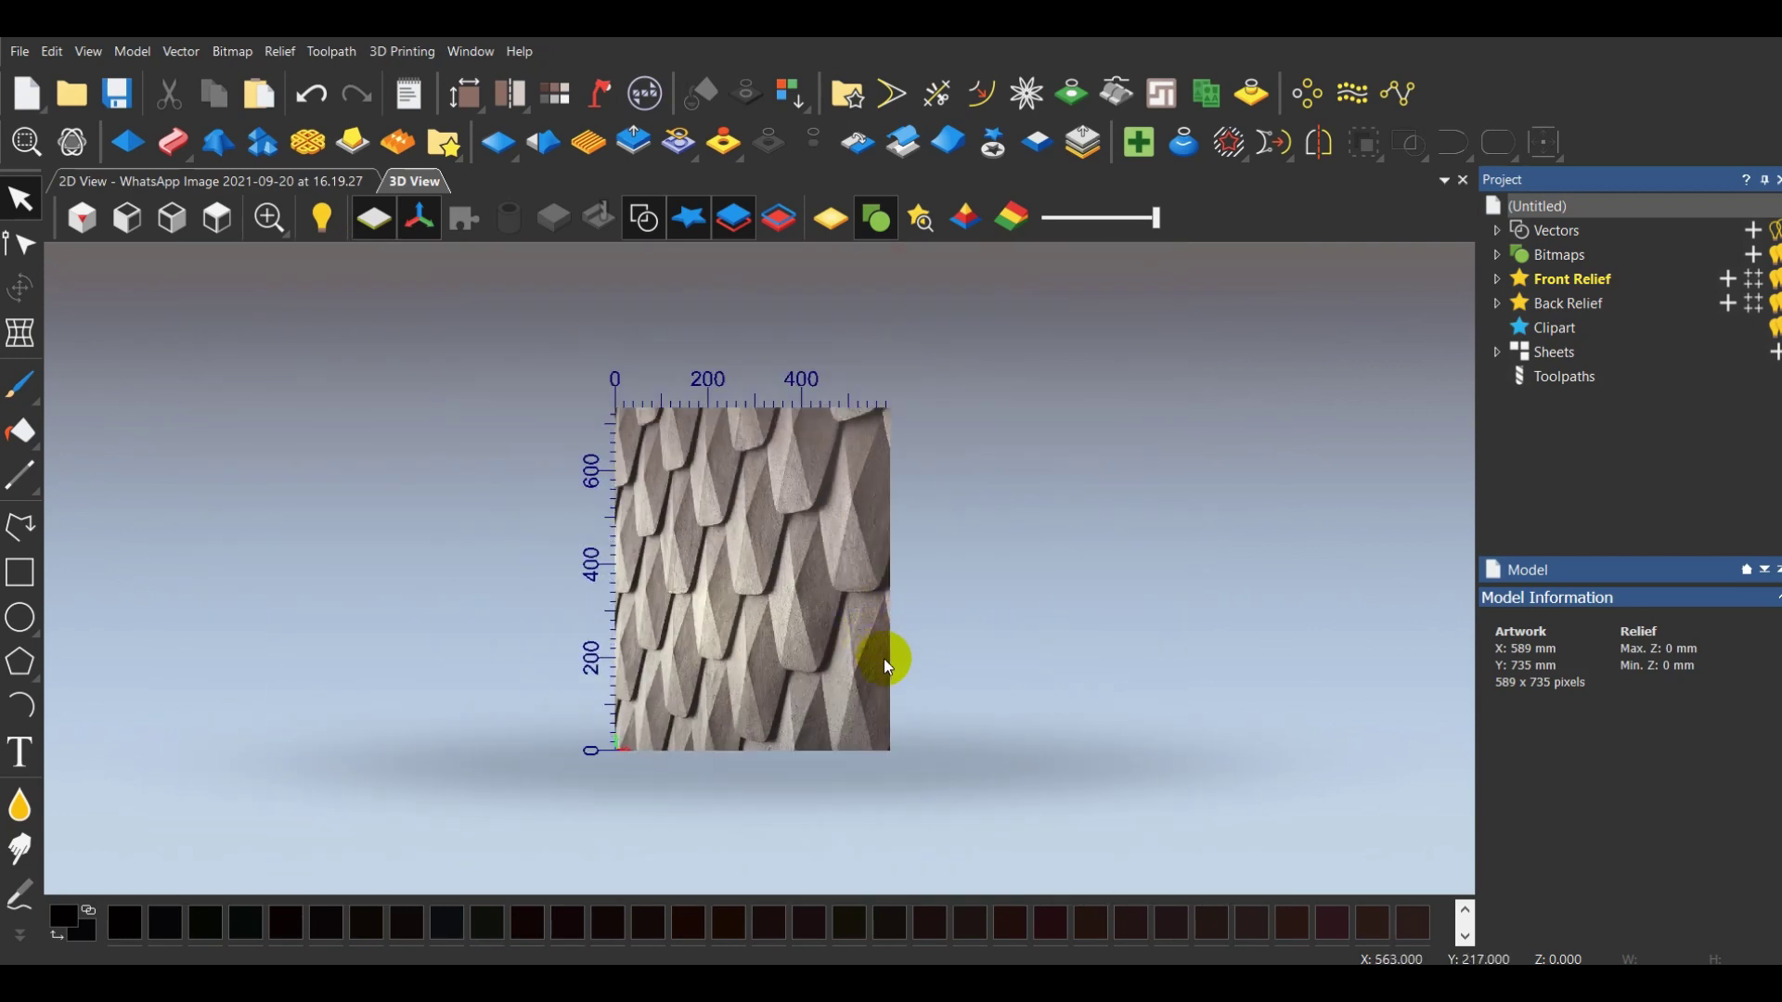
left_click(20, 528)
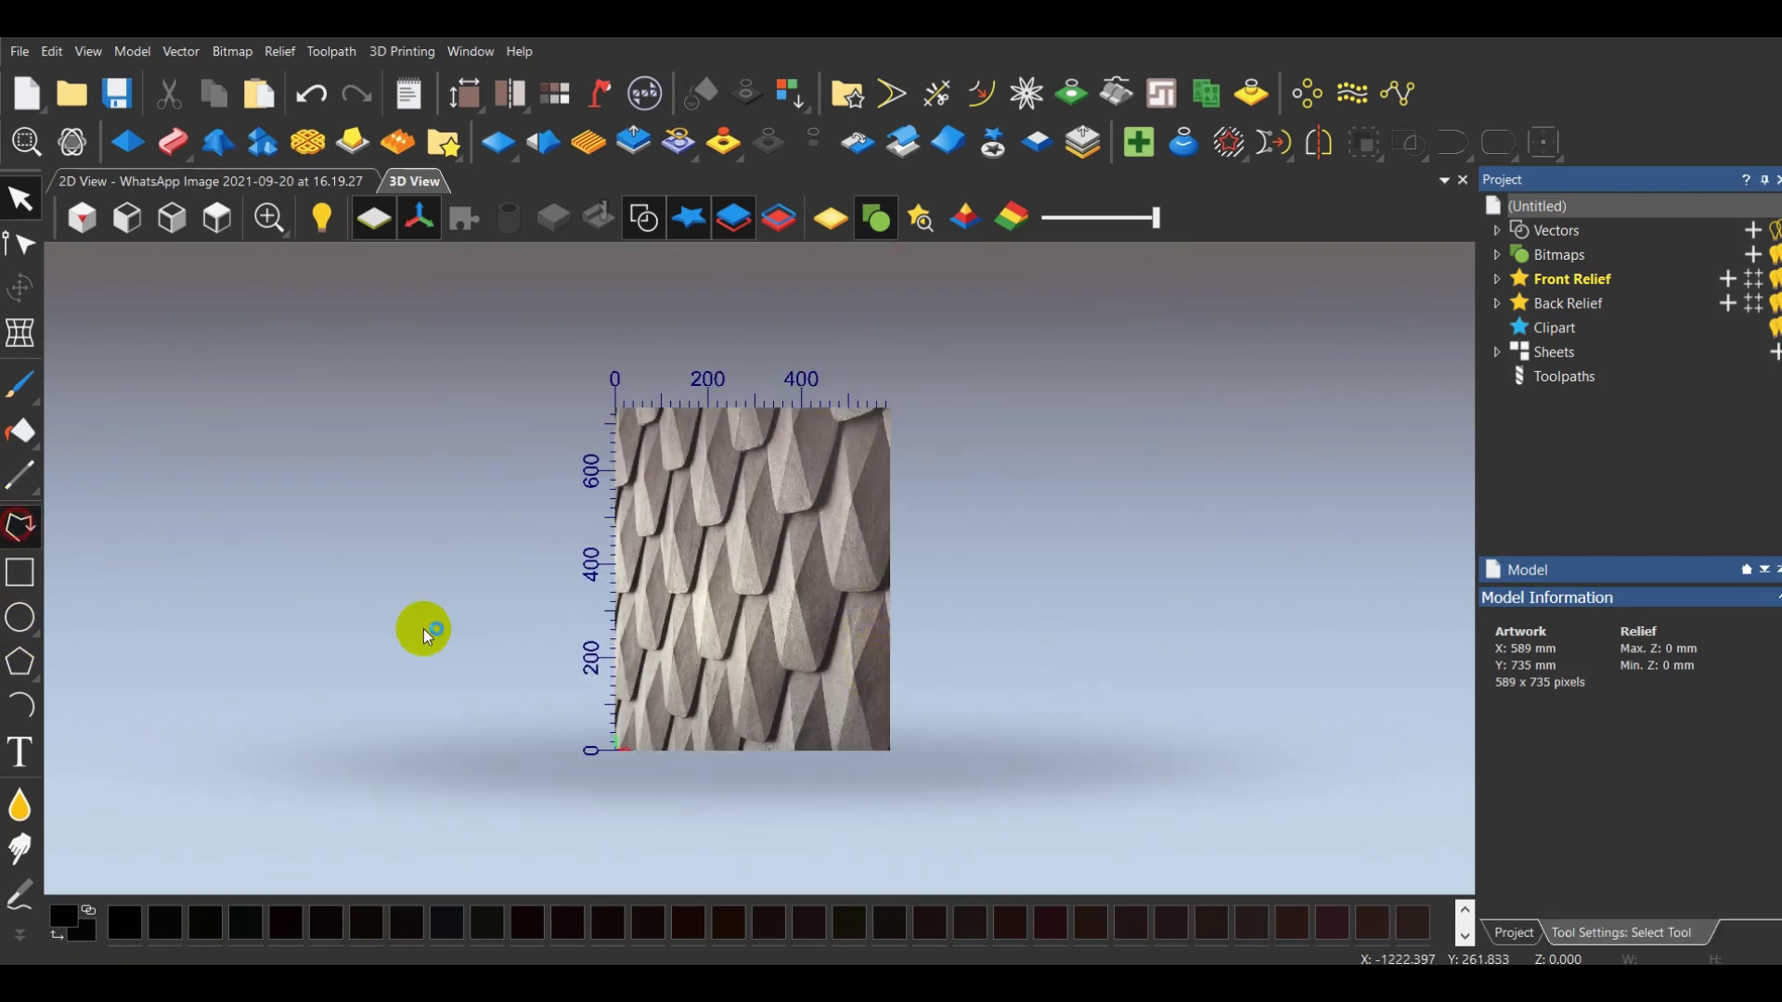
scroll(728, 665, "up", 5)
scroll(840, 708, "up", 3)
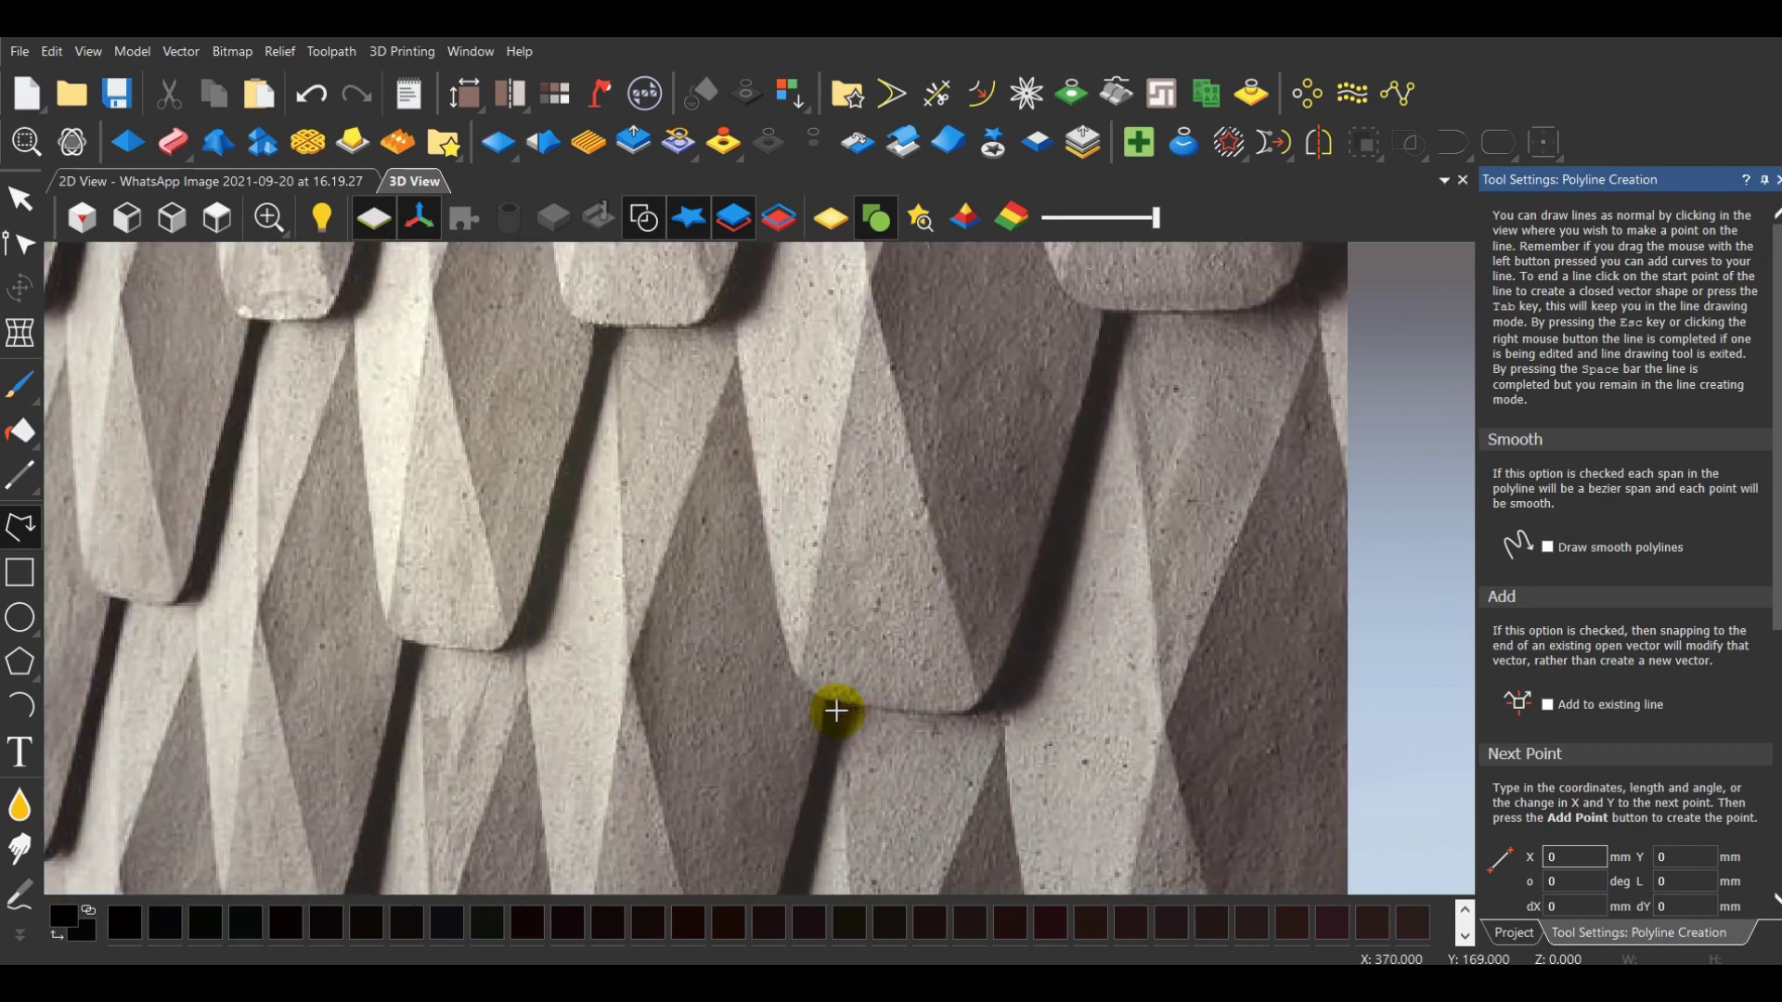
scroll(743, 350, "down", 3)
scroll(743, 390, "up", 2)
scroll(696, 545, "up", 3)
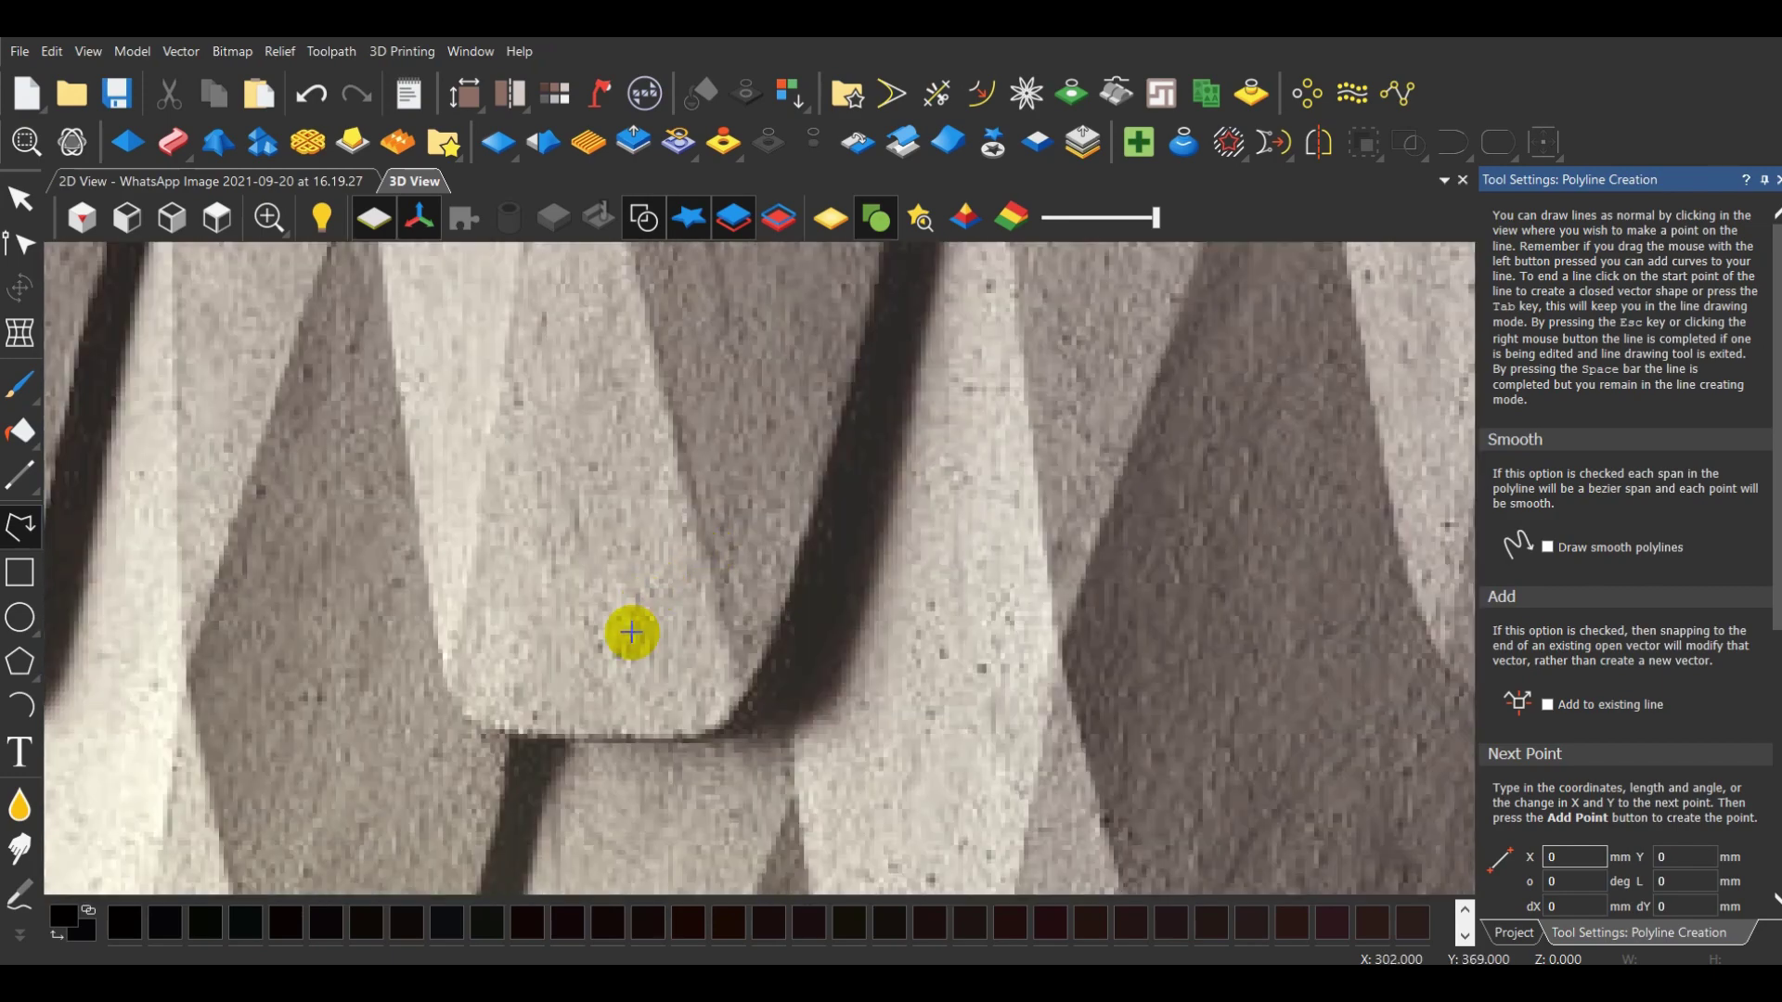
left_click(498, 737)
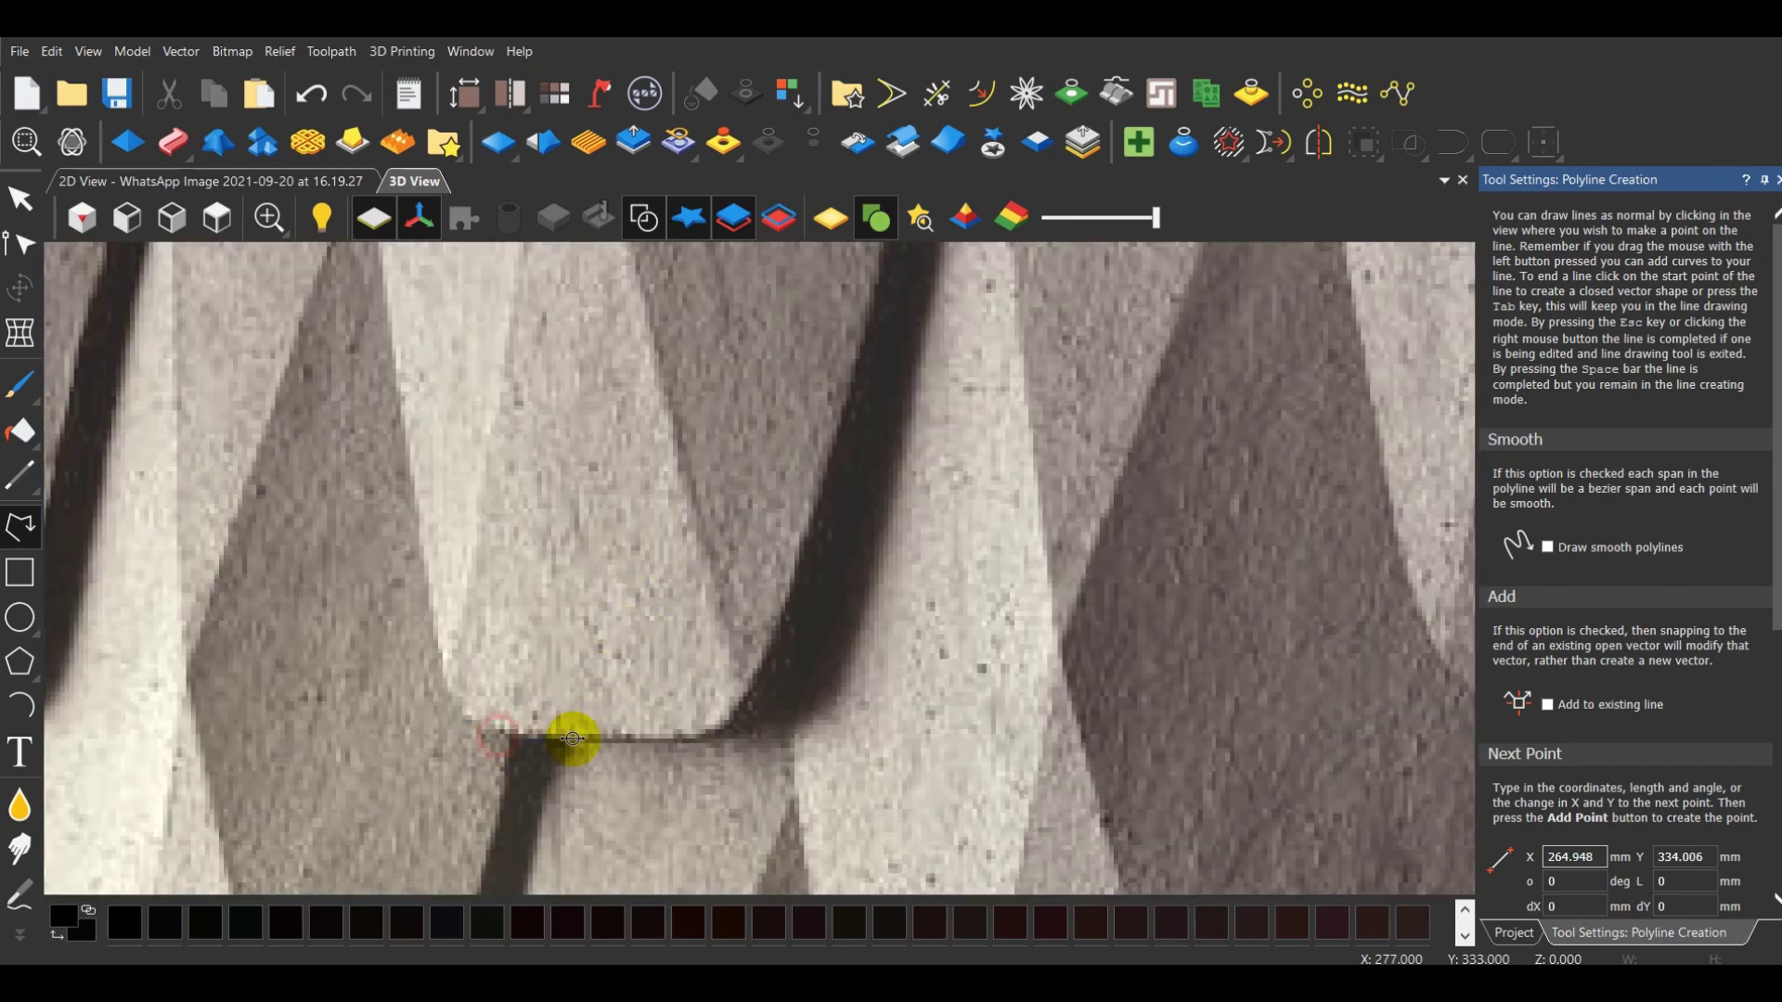
scroll(639, 743, "up", 1)
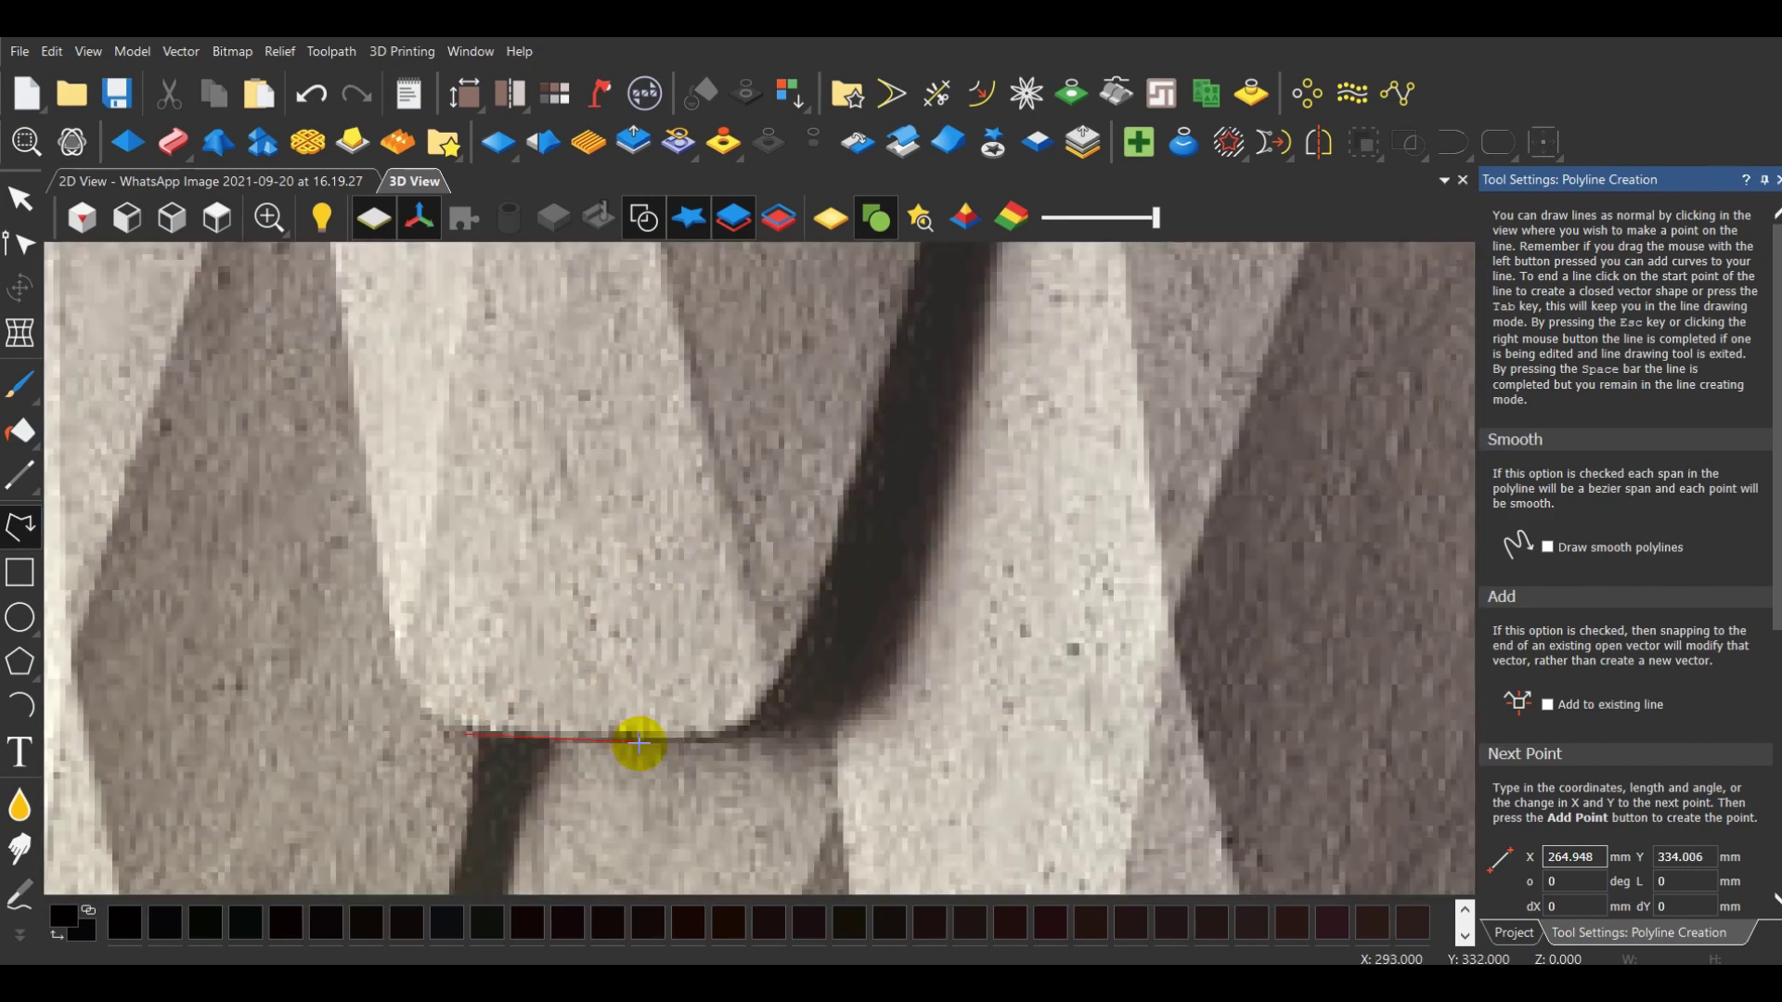
left_click(689, 737)
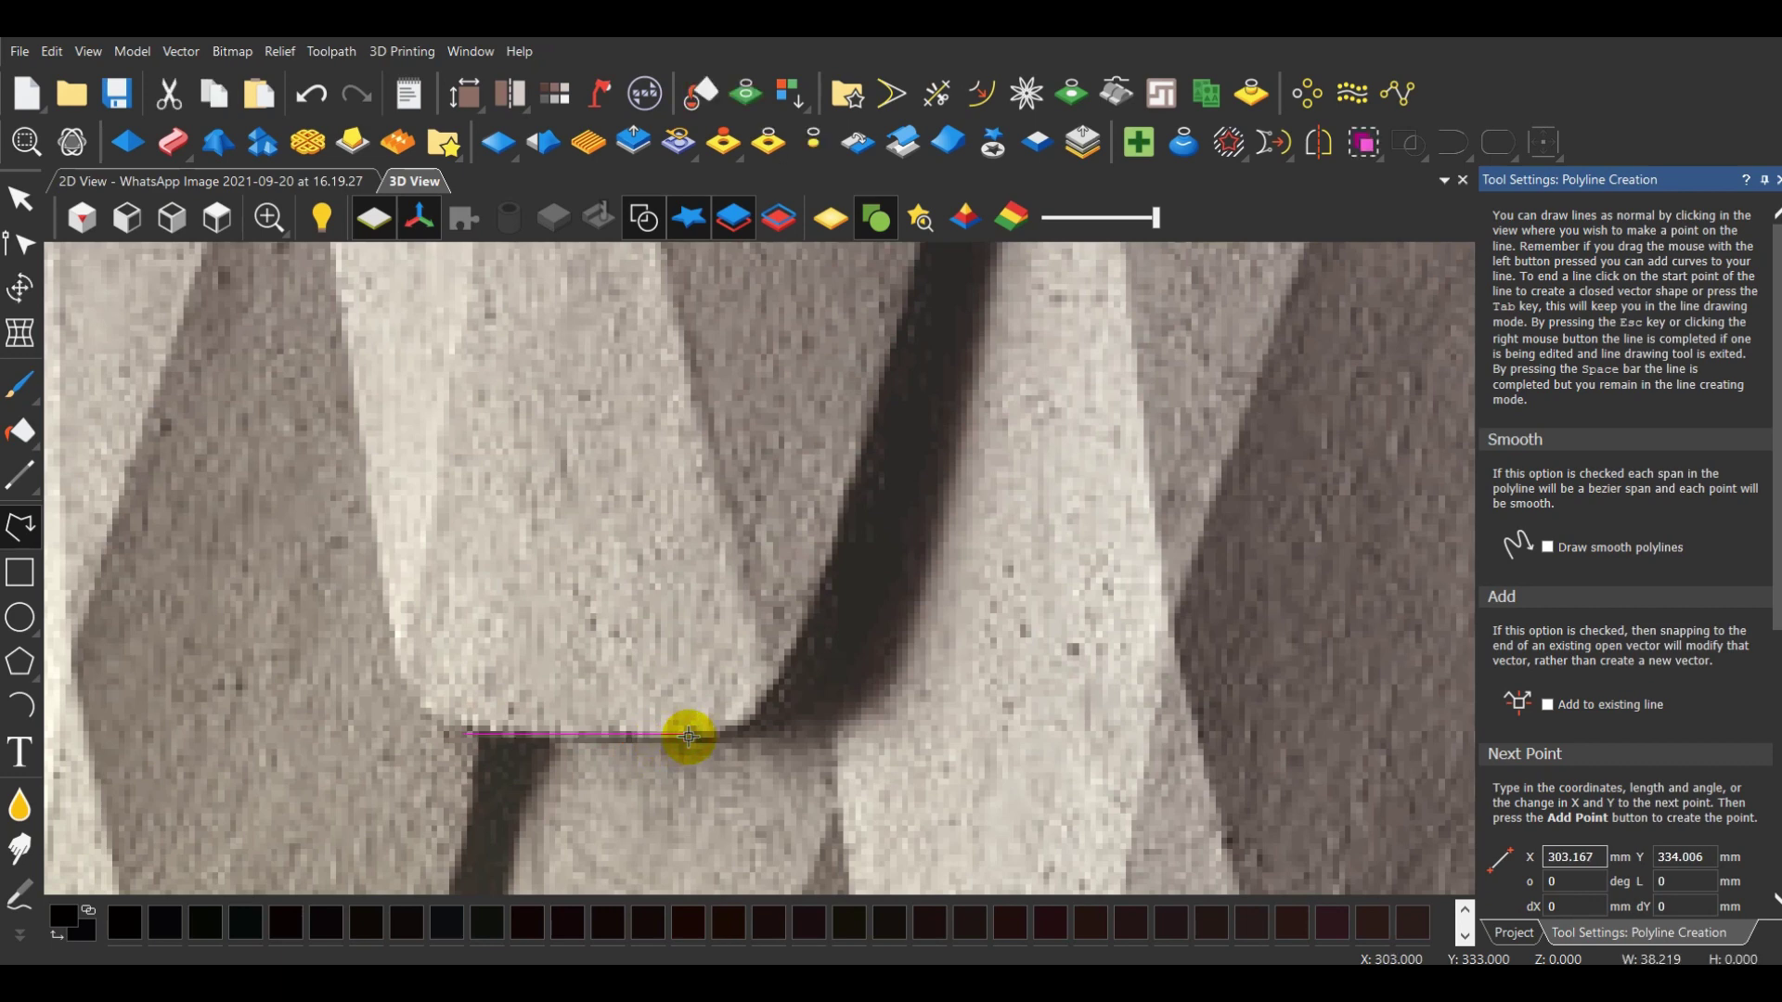
right_click(683, 734)
left_click(20, 707)
Try moving the bottom-edge line down to the larger tile on the lower right and undo that move
scroll(711, 835, "down", 8)
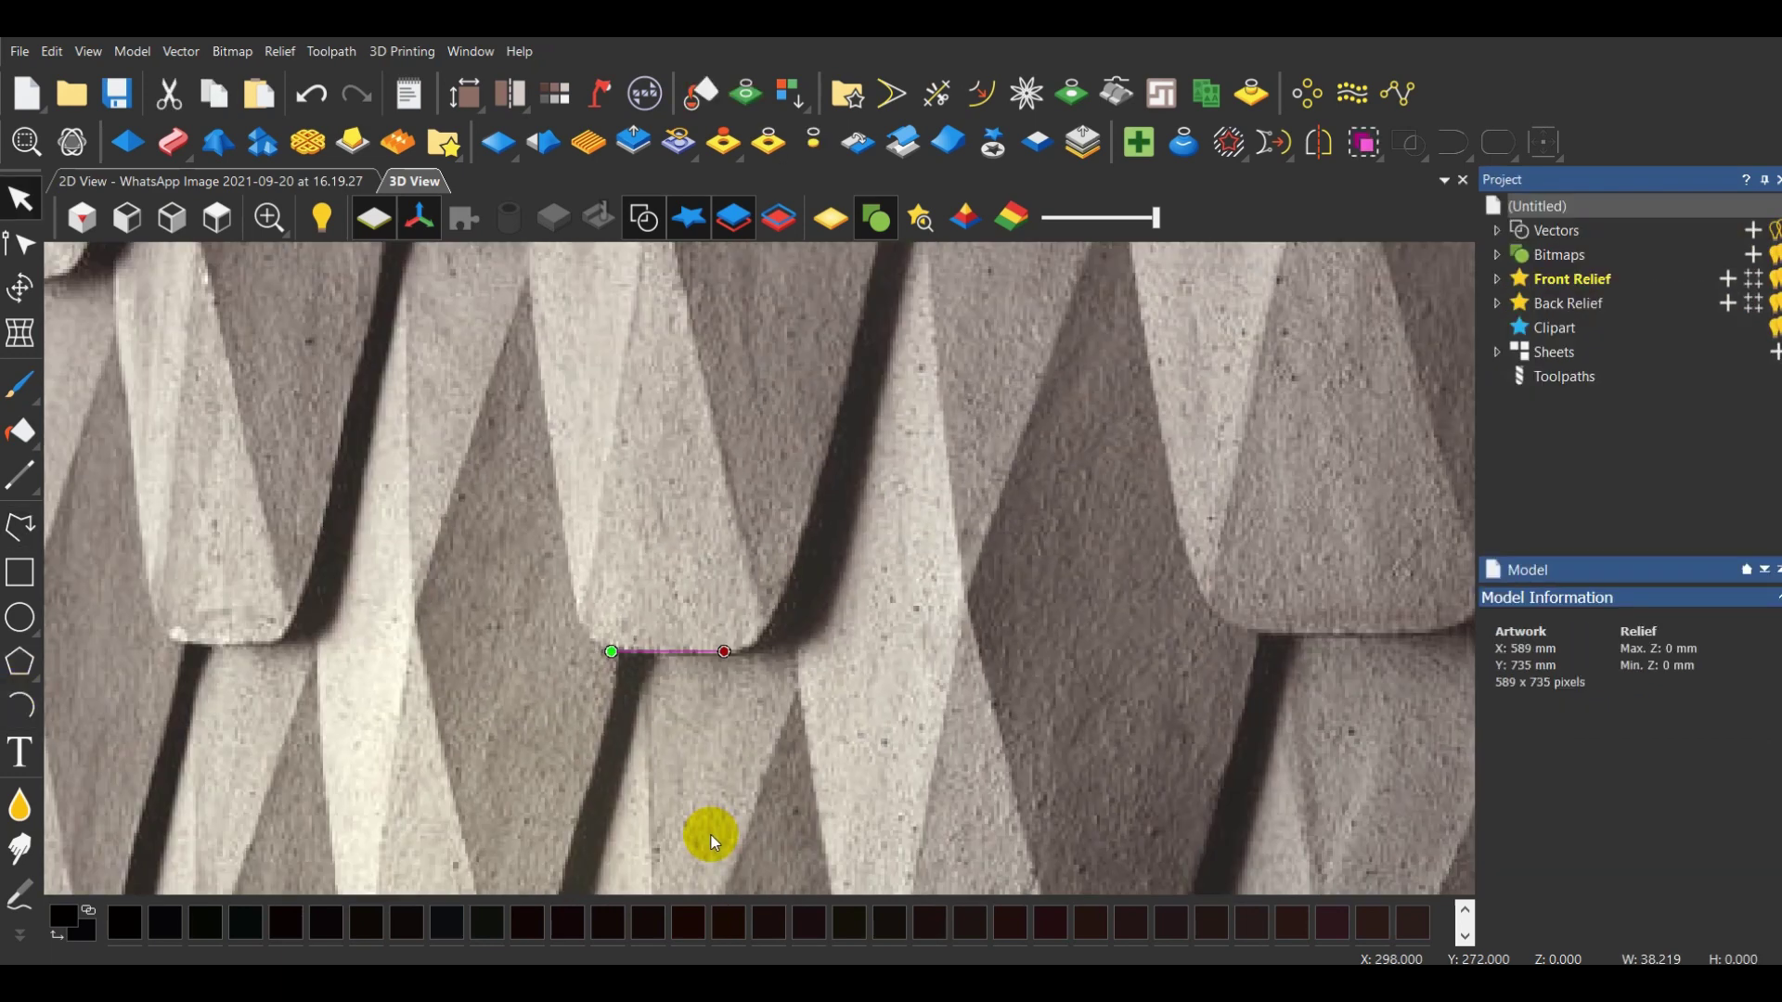
scroll(838, 585, "up", 1)
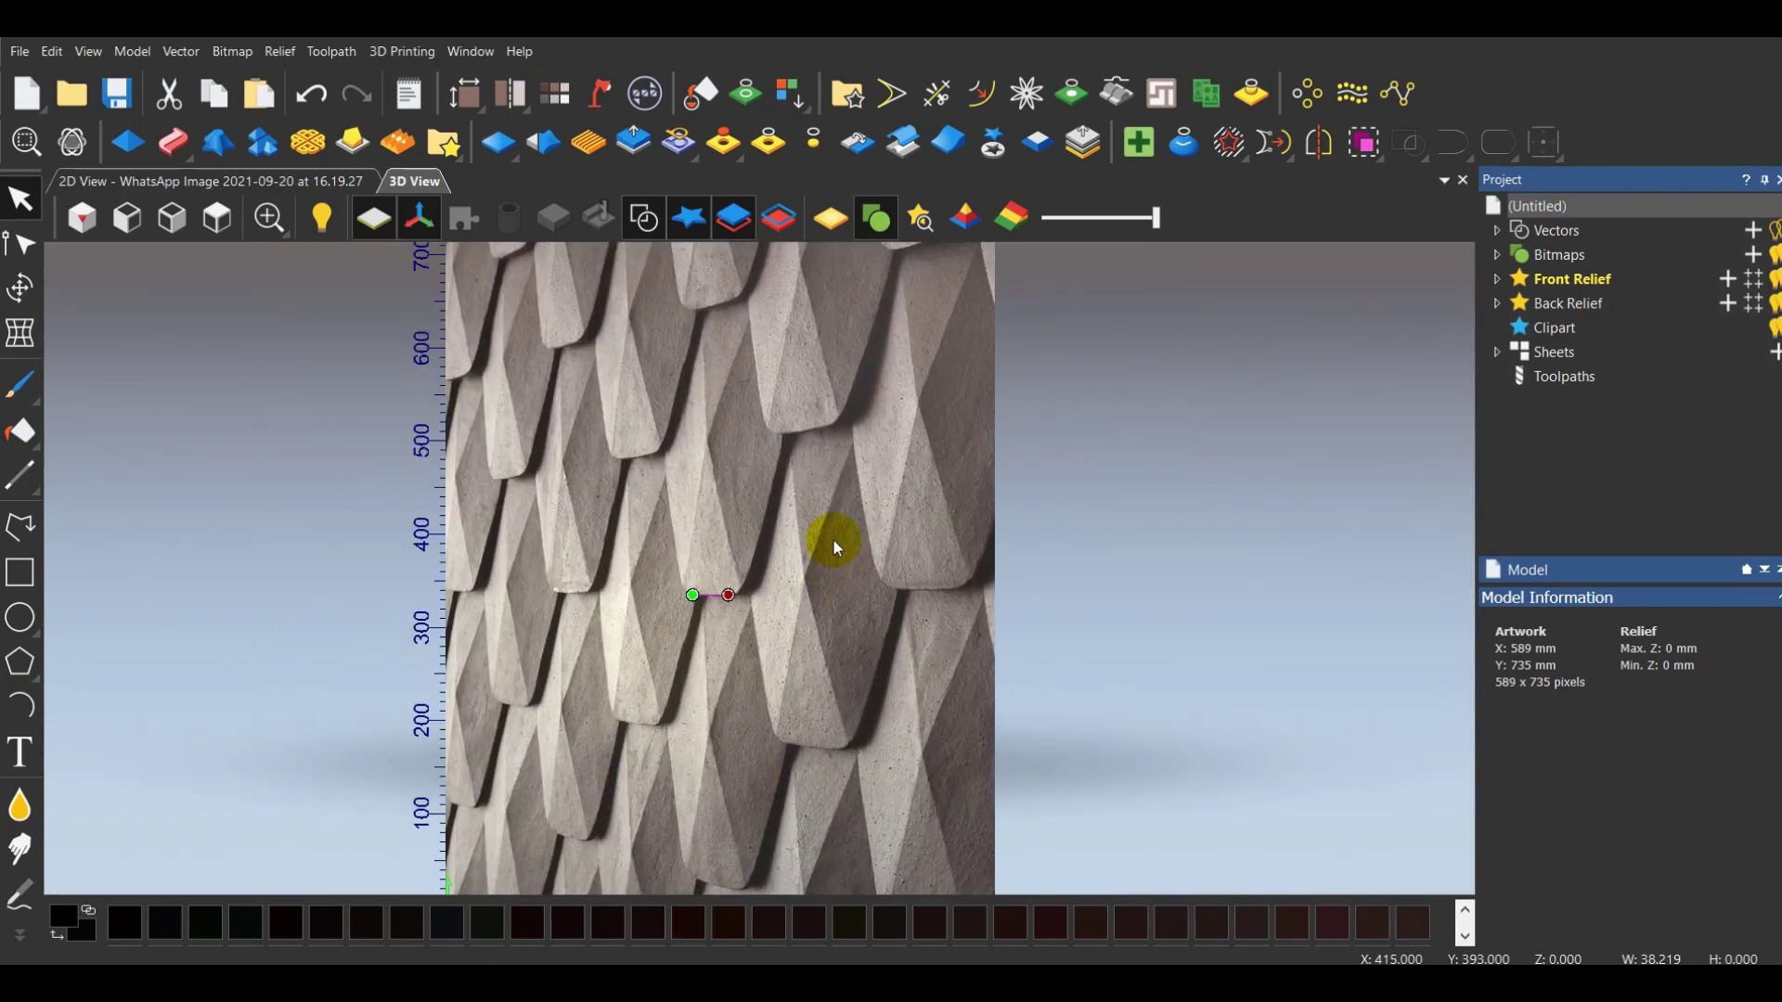
left_click_drag(707, 595, 791, 770)
scroll(787, 768, "up", 3)
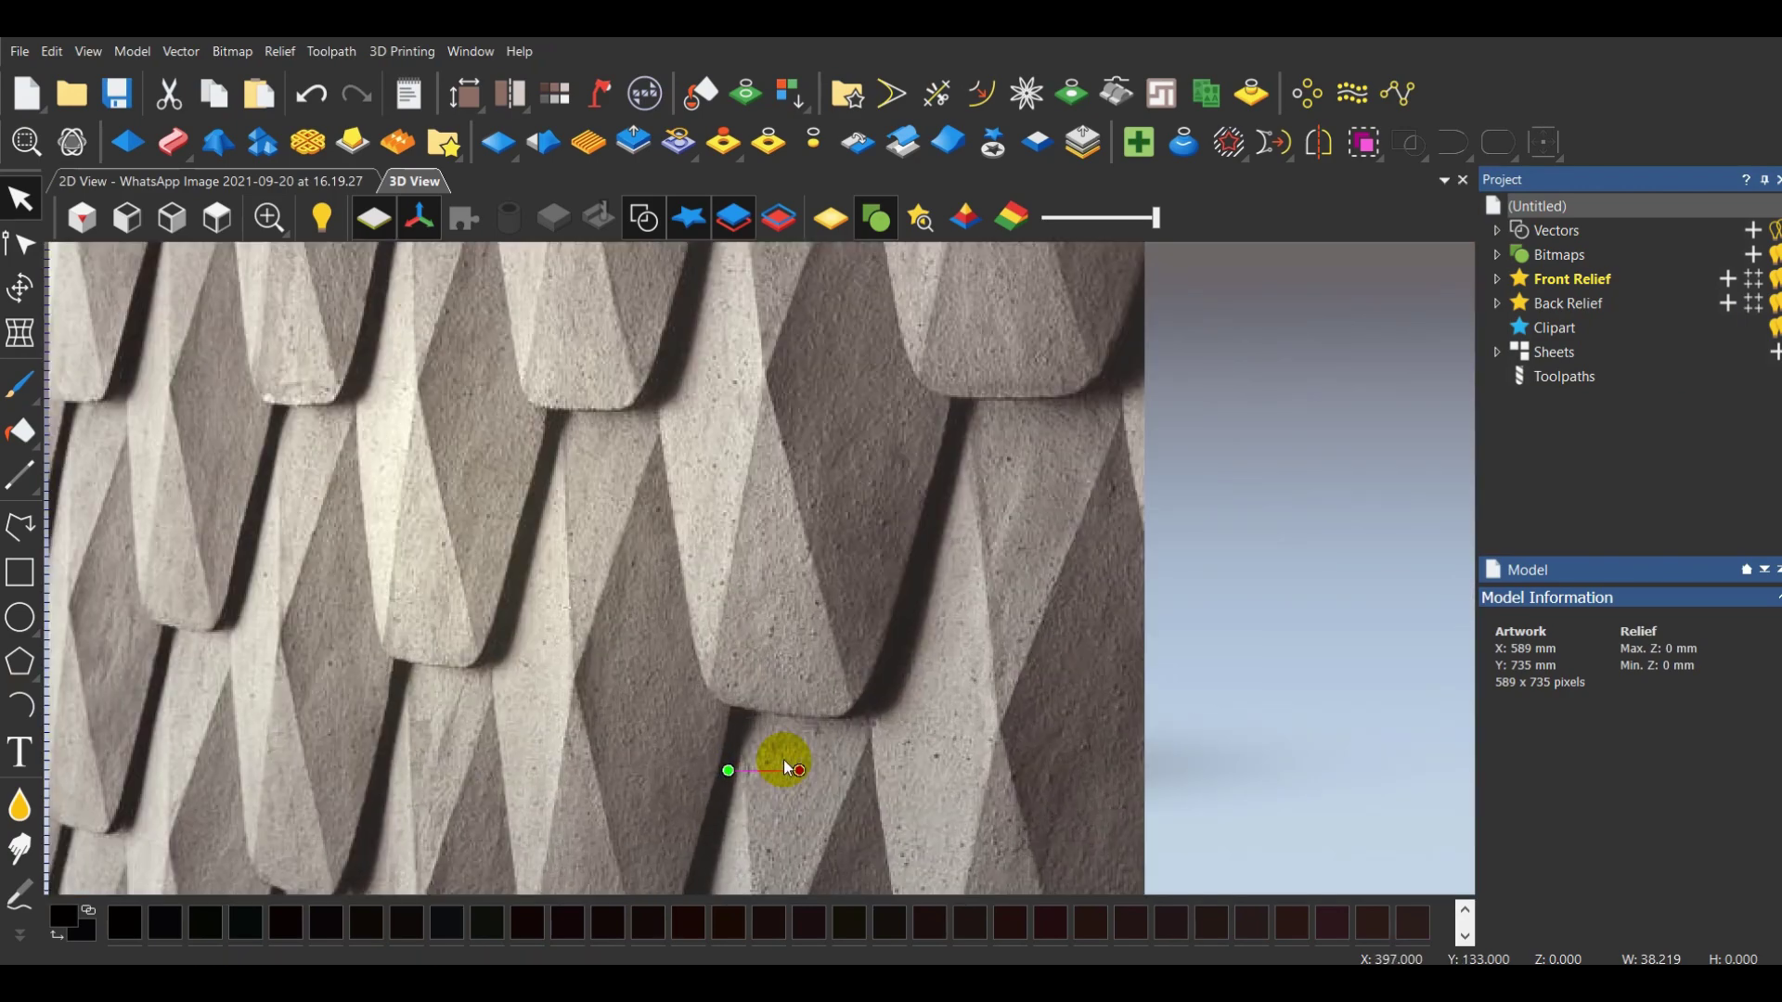
scroll(775, 778, "up", 3)
scroll(772, 780, "down", 7)
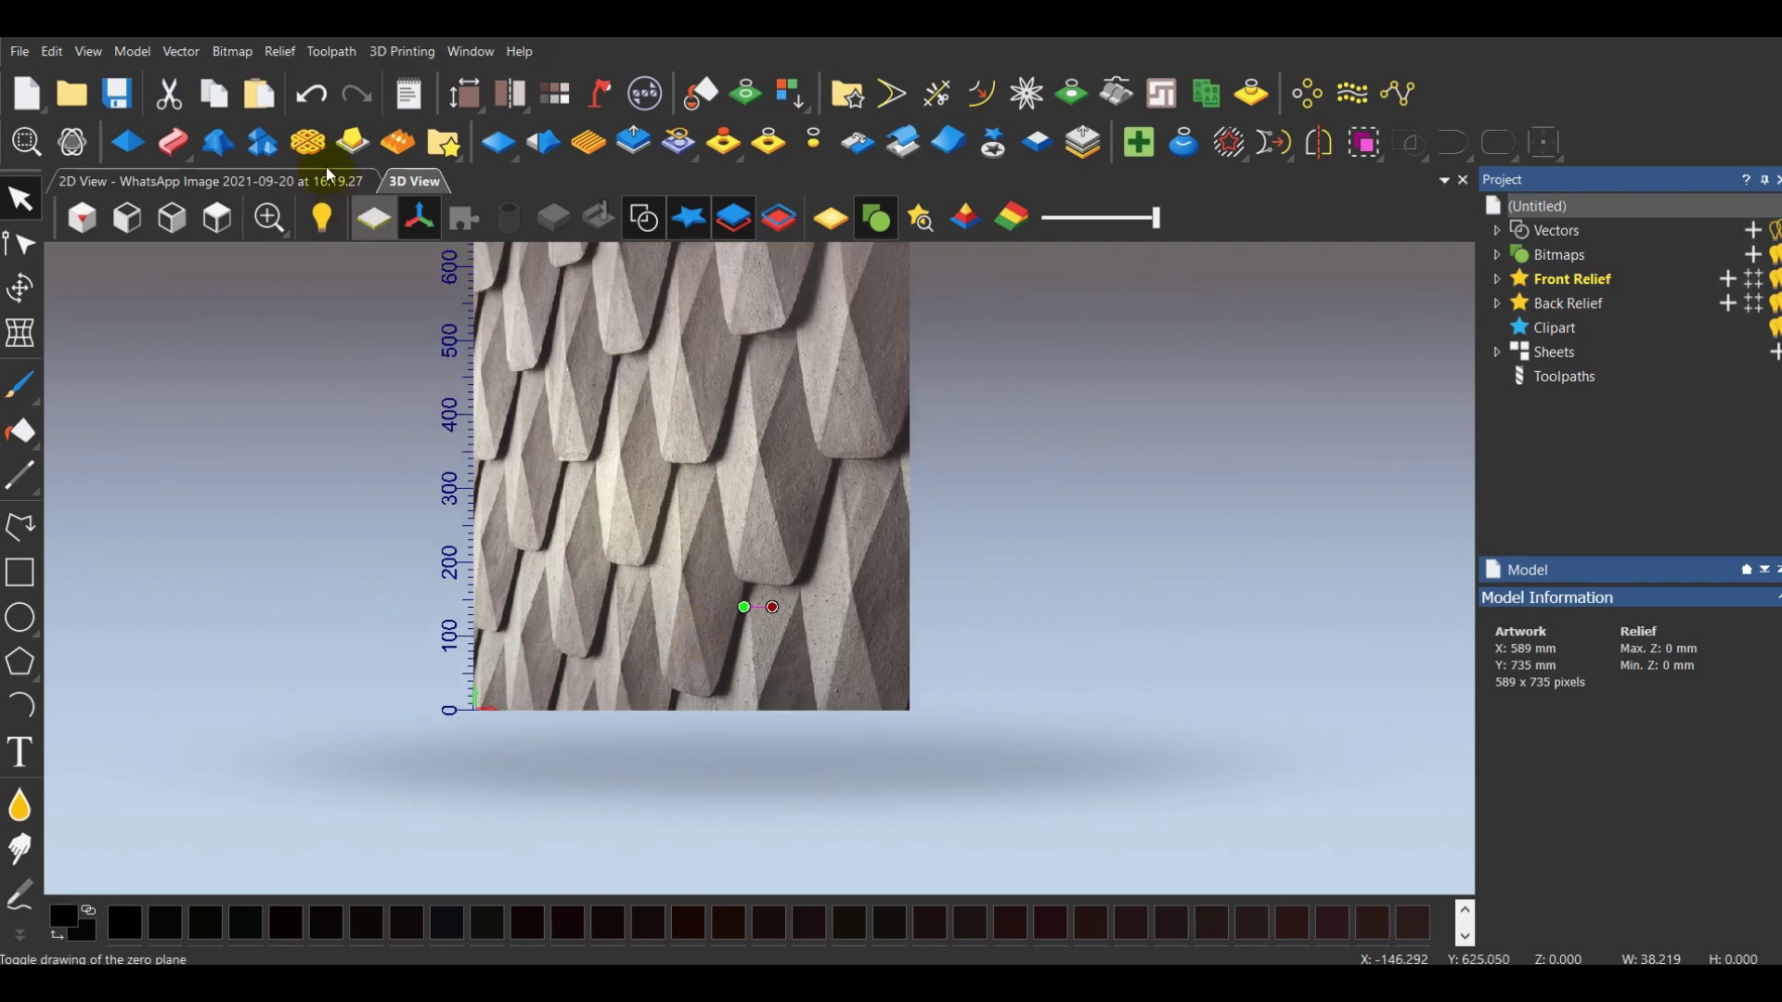
left_click(308, 94)
Trace the right side of the same tile with a straight polyline about 31 mm wide and 123 mm high
scroll(700, 304, "up", 2)
scroll(704, 306, "up", 2)
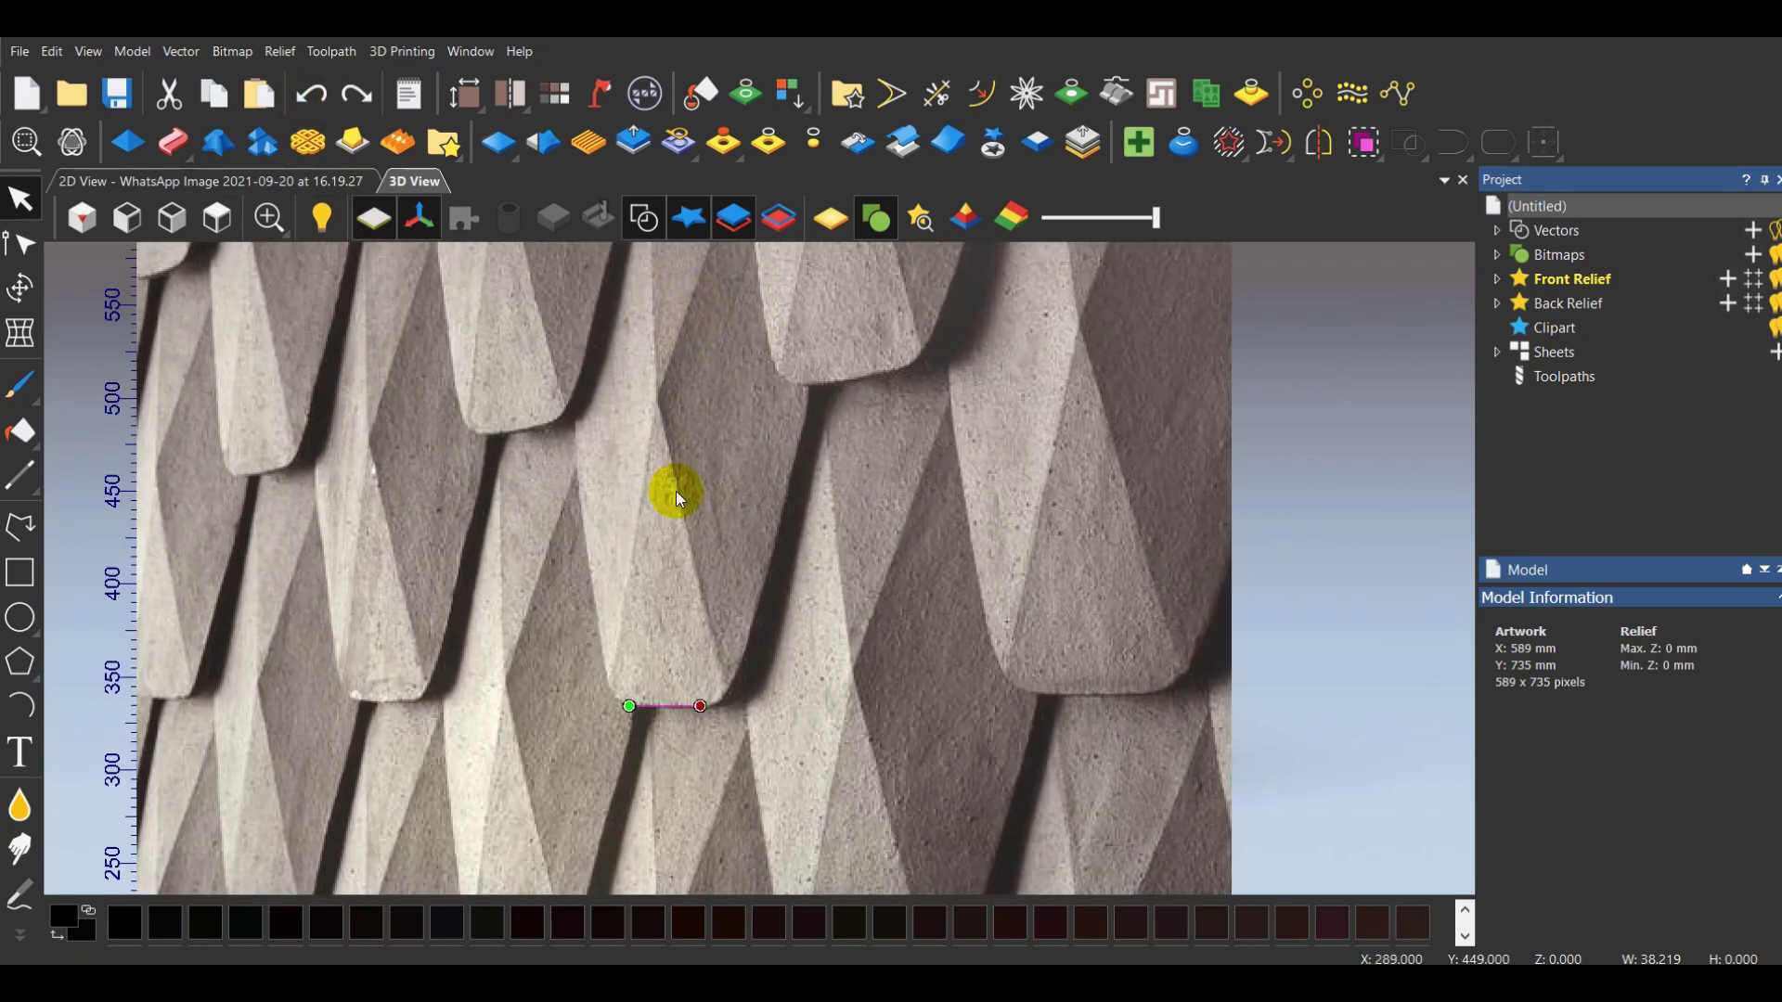
scroll(783, 495, "down", 3)
scroll(799, 566, "up", 3)
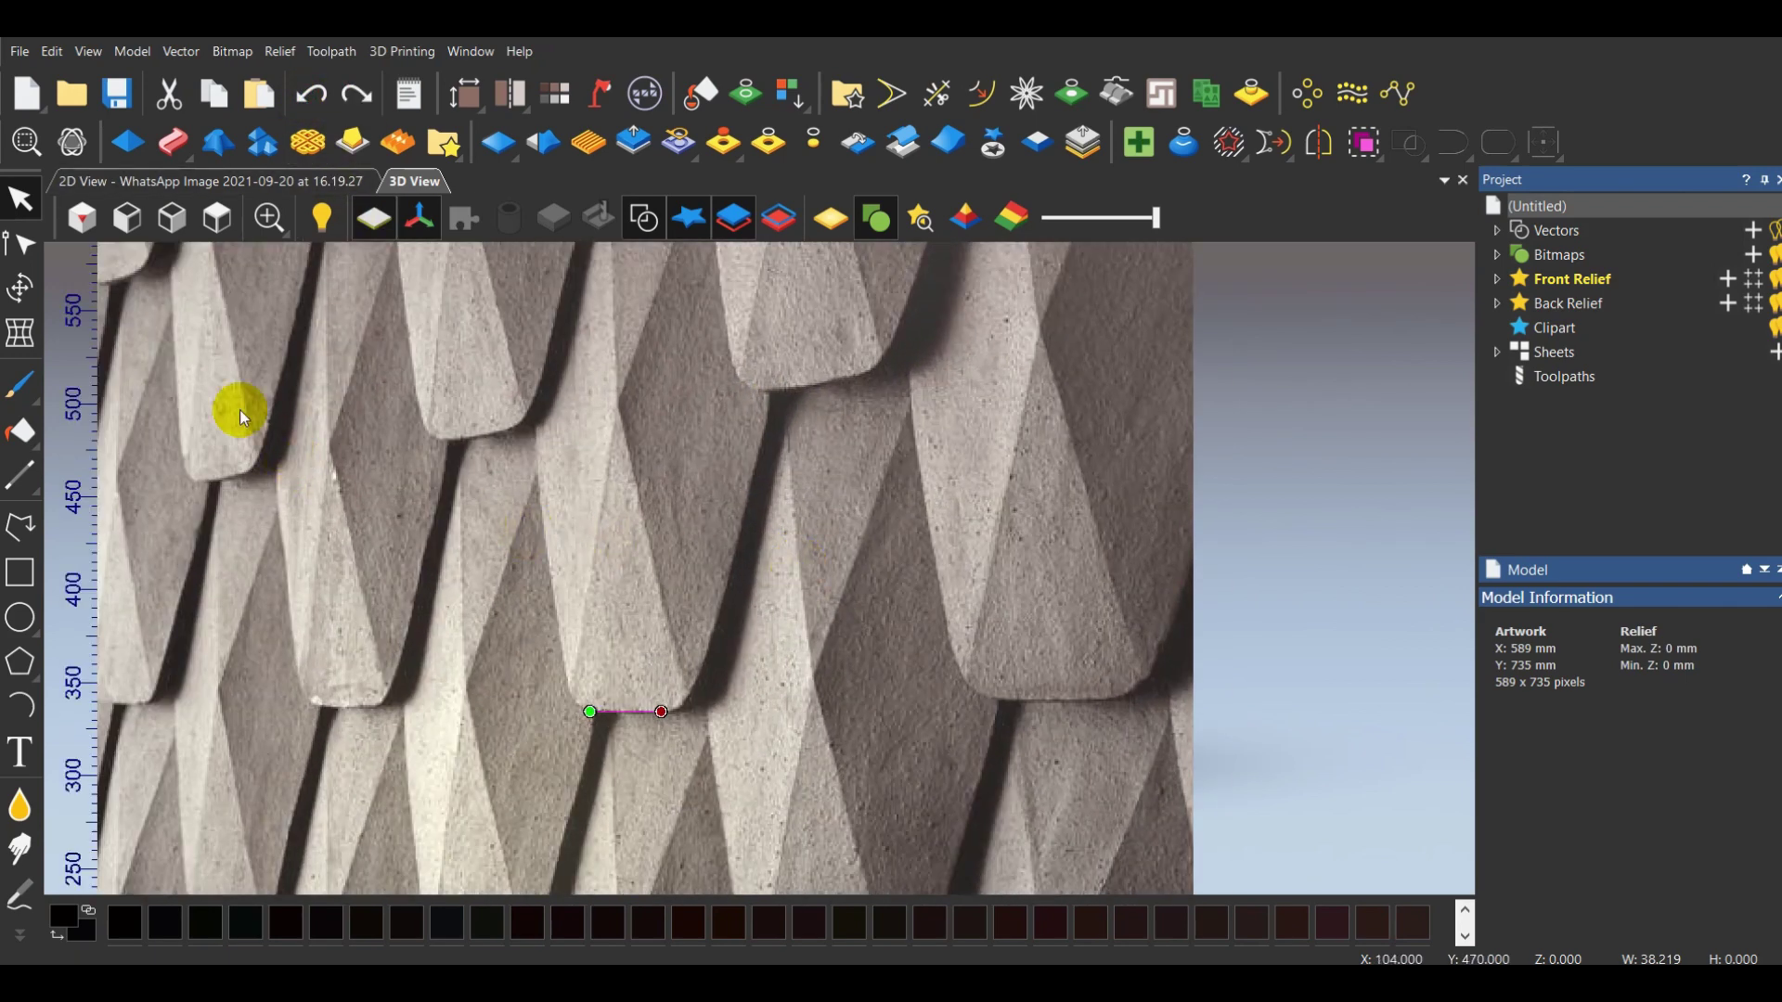
left_click(19, 527)
scroll(724, 492, "up", 2)
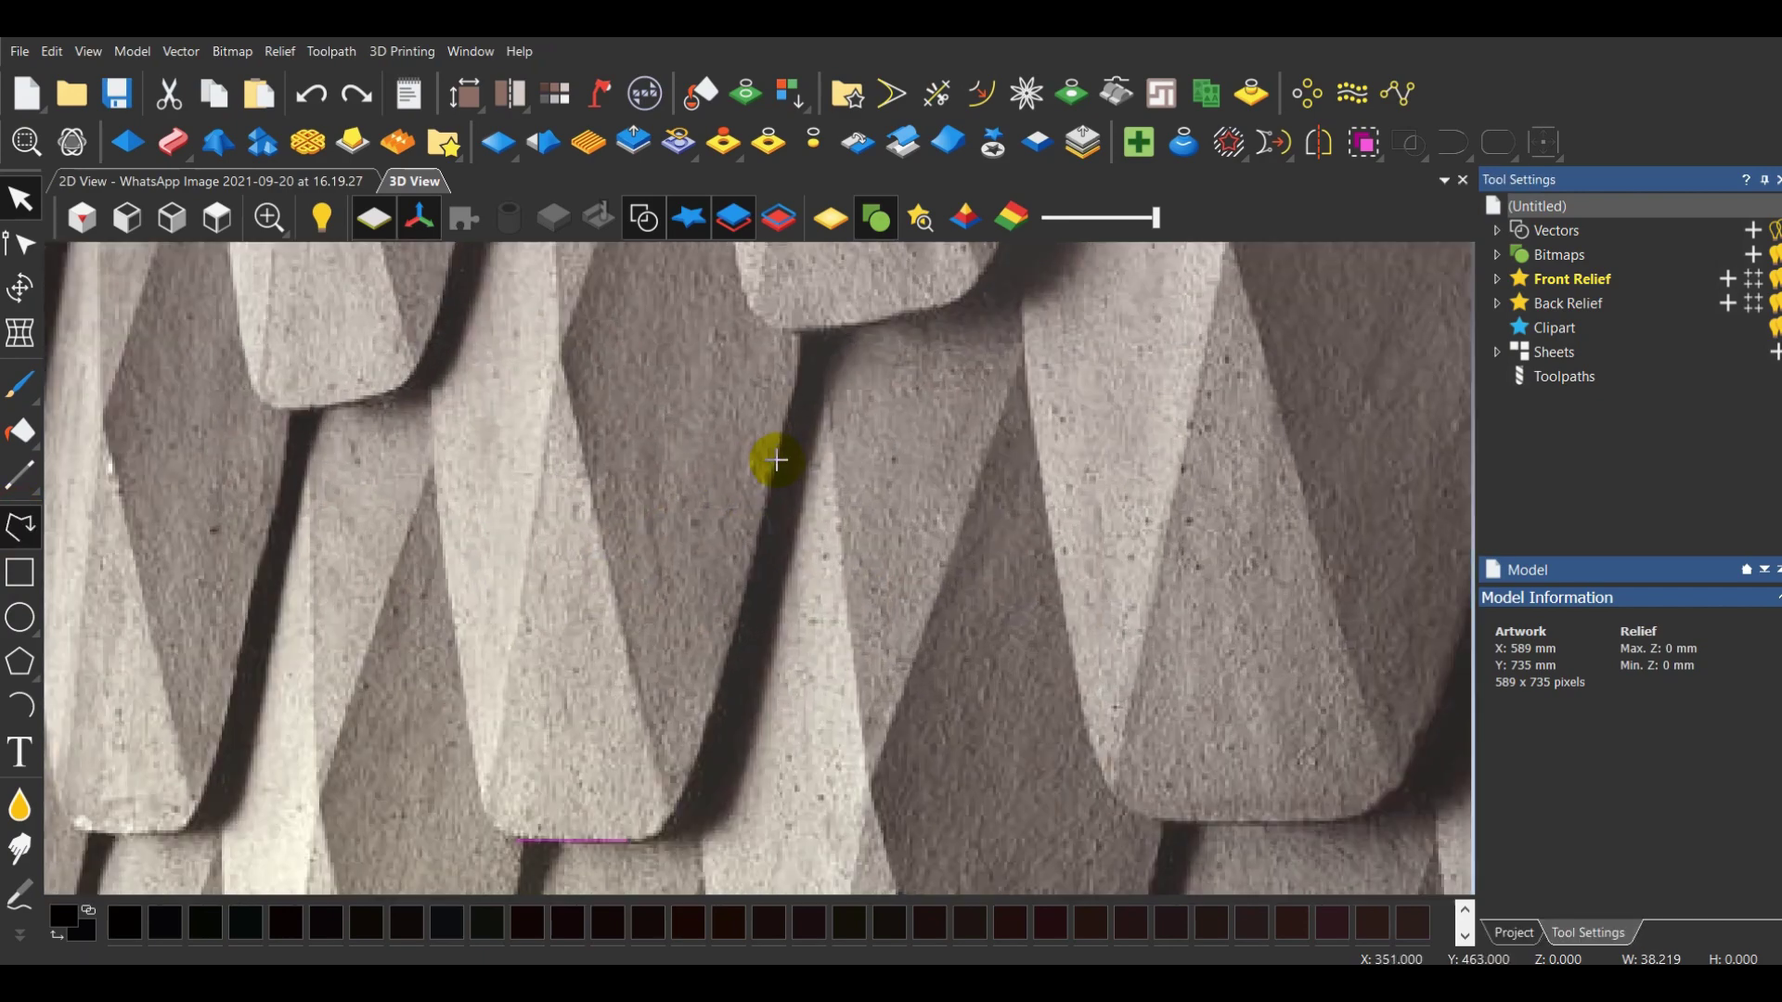
scroll(789, 418, "down", 1)
scroll(760, 319, "down", 2)
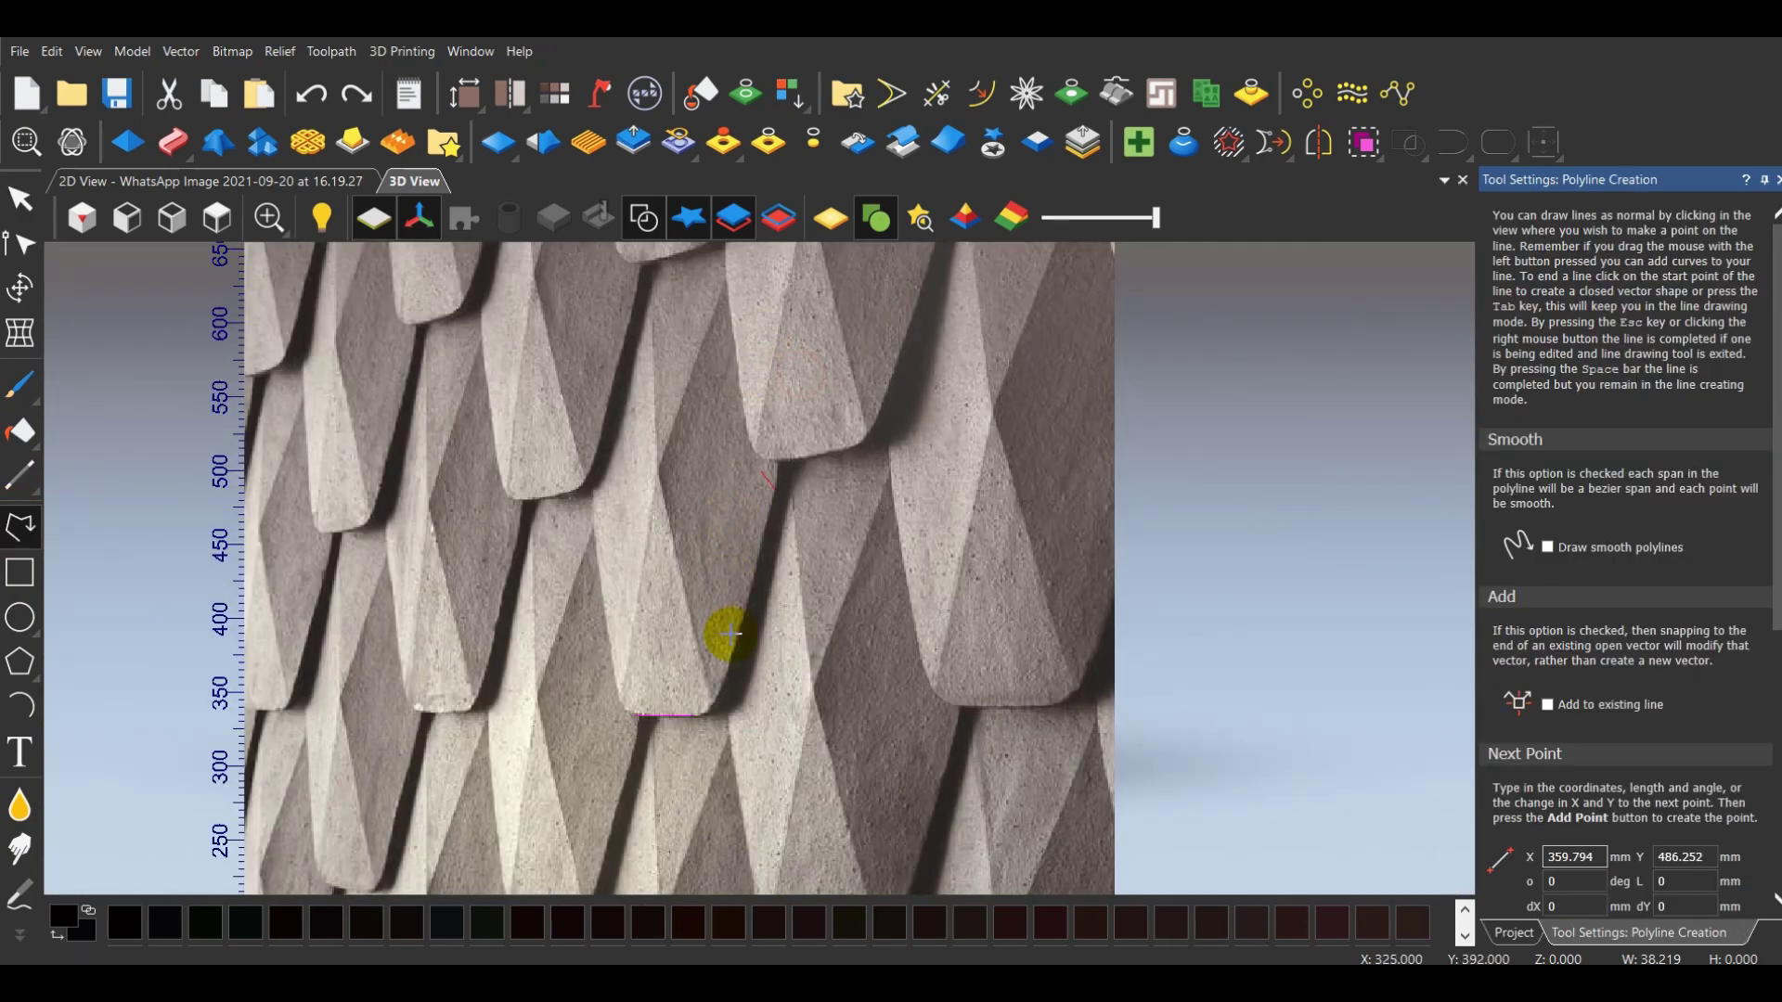
scroll(734, 640, "up", 4)
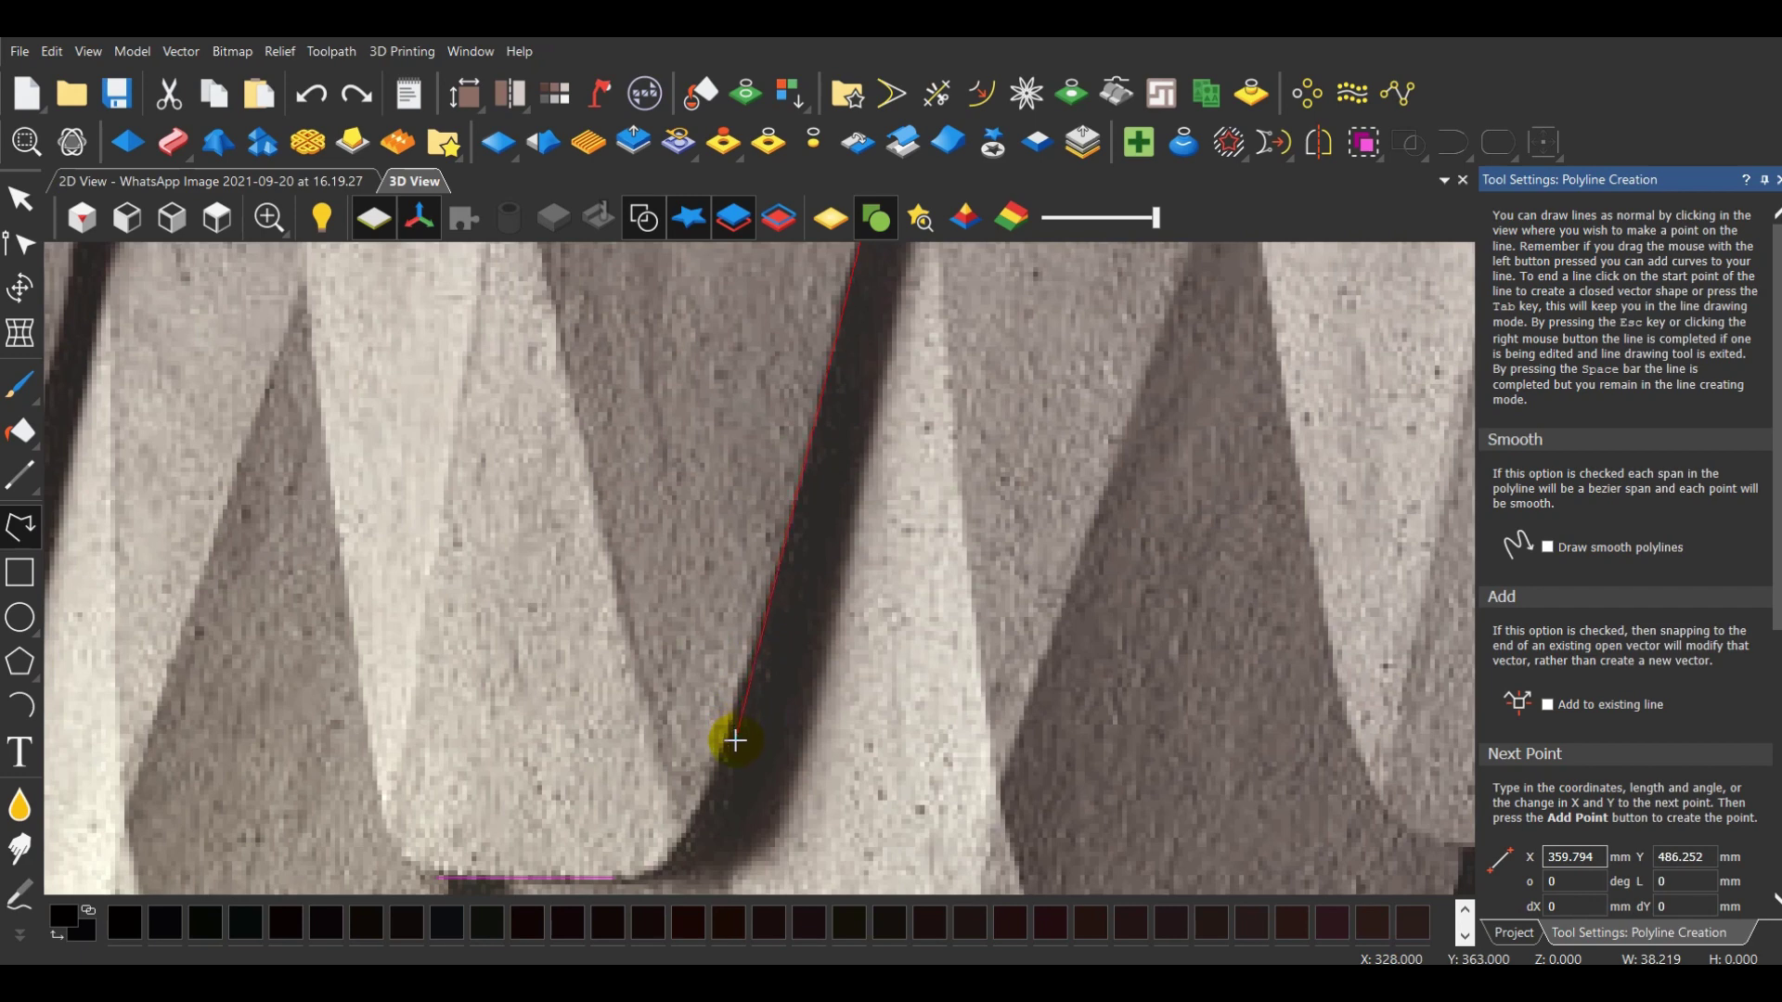
right_click(736, 741)
scroll(730, 575, "down", 8)
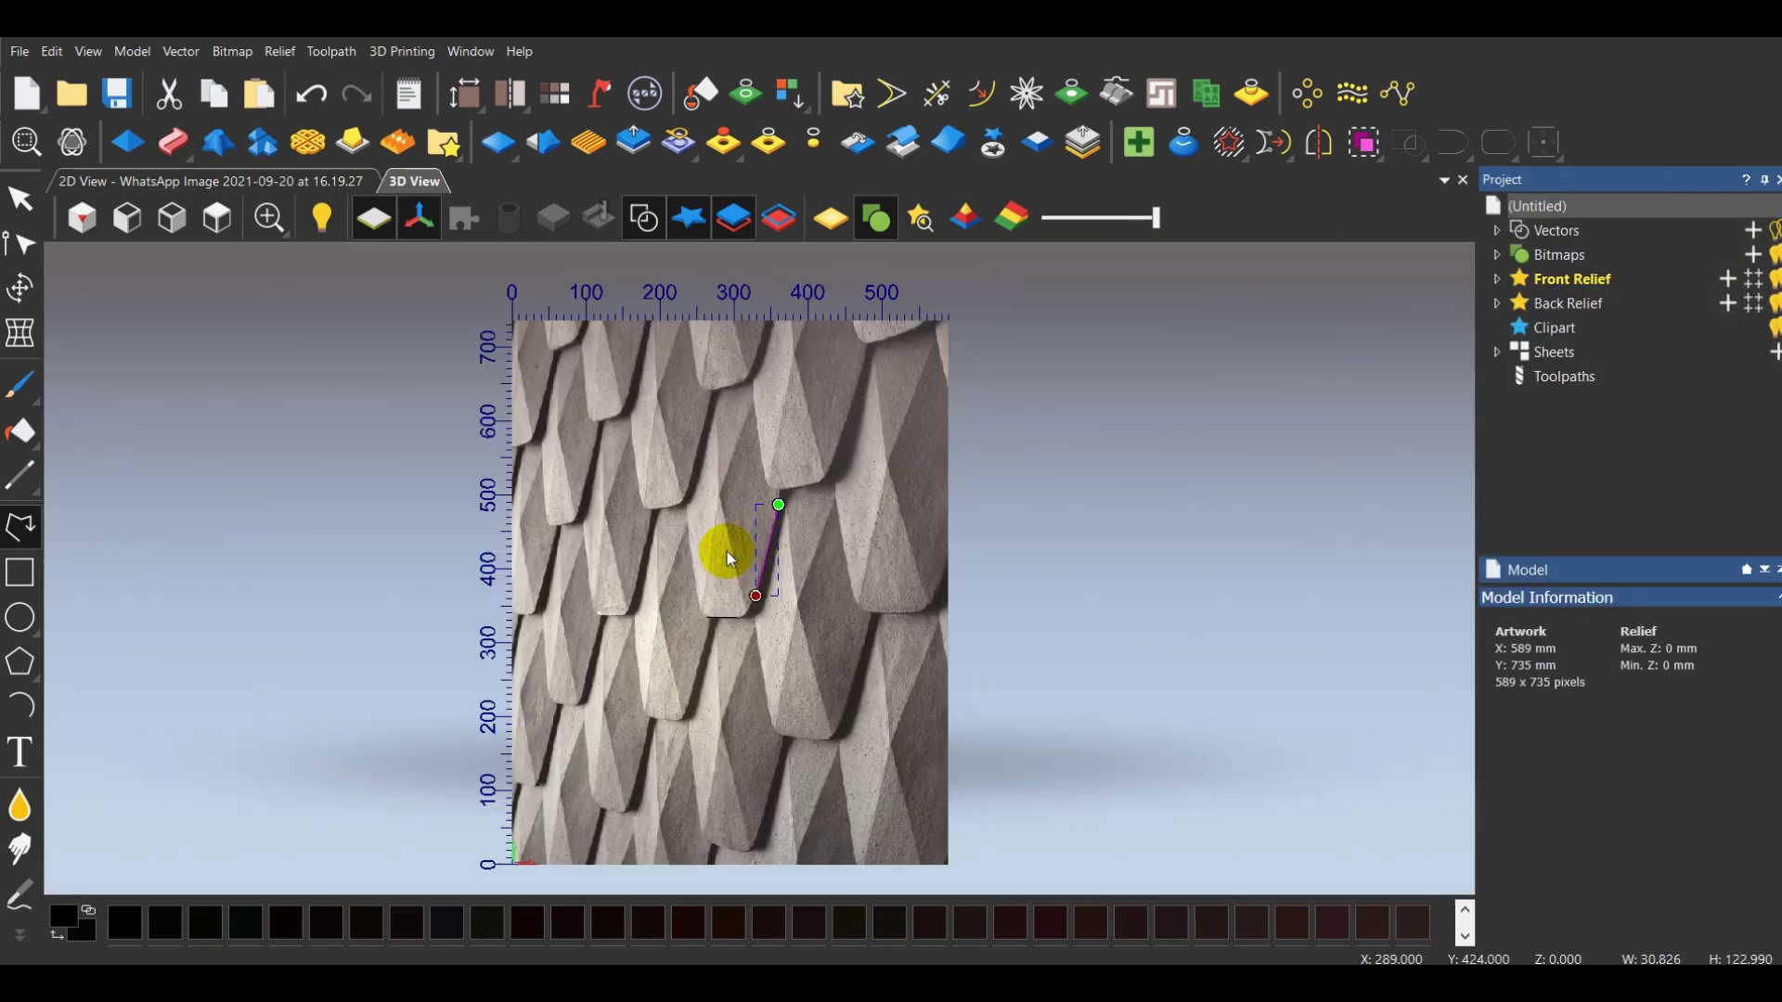
Draw a vertical polyline about 117 mm long crossing the horizontal line at the central tile's bottom edge
scroll(722, 643, "up", 3)
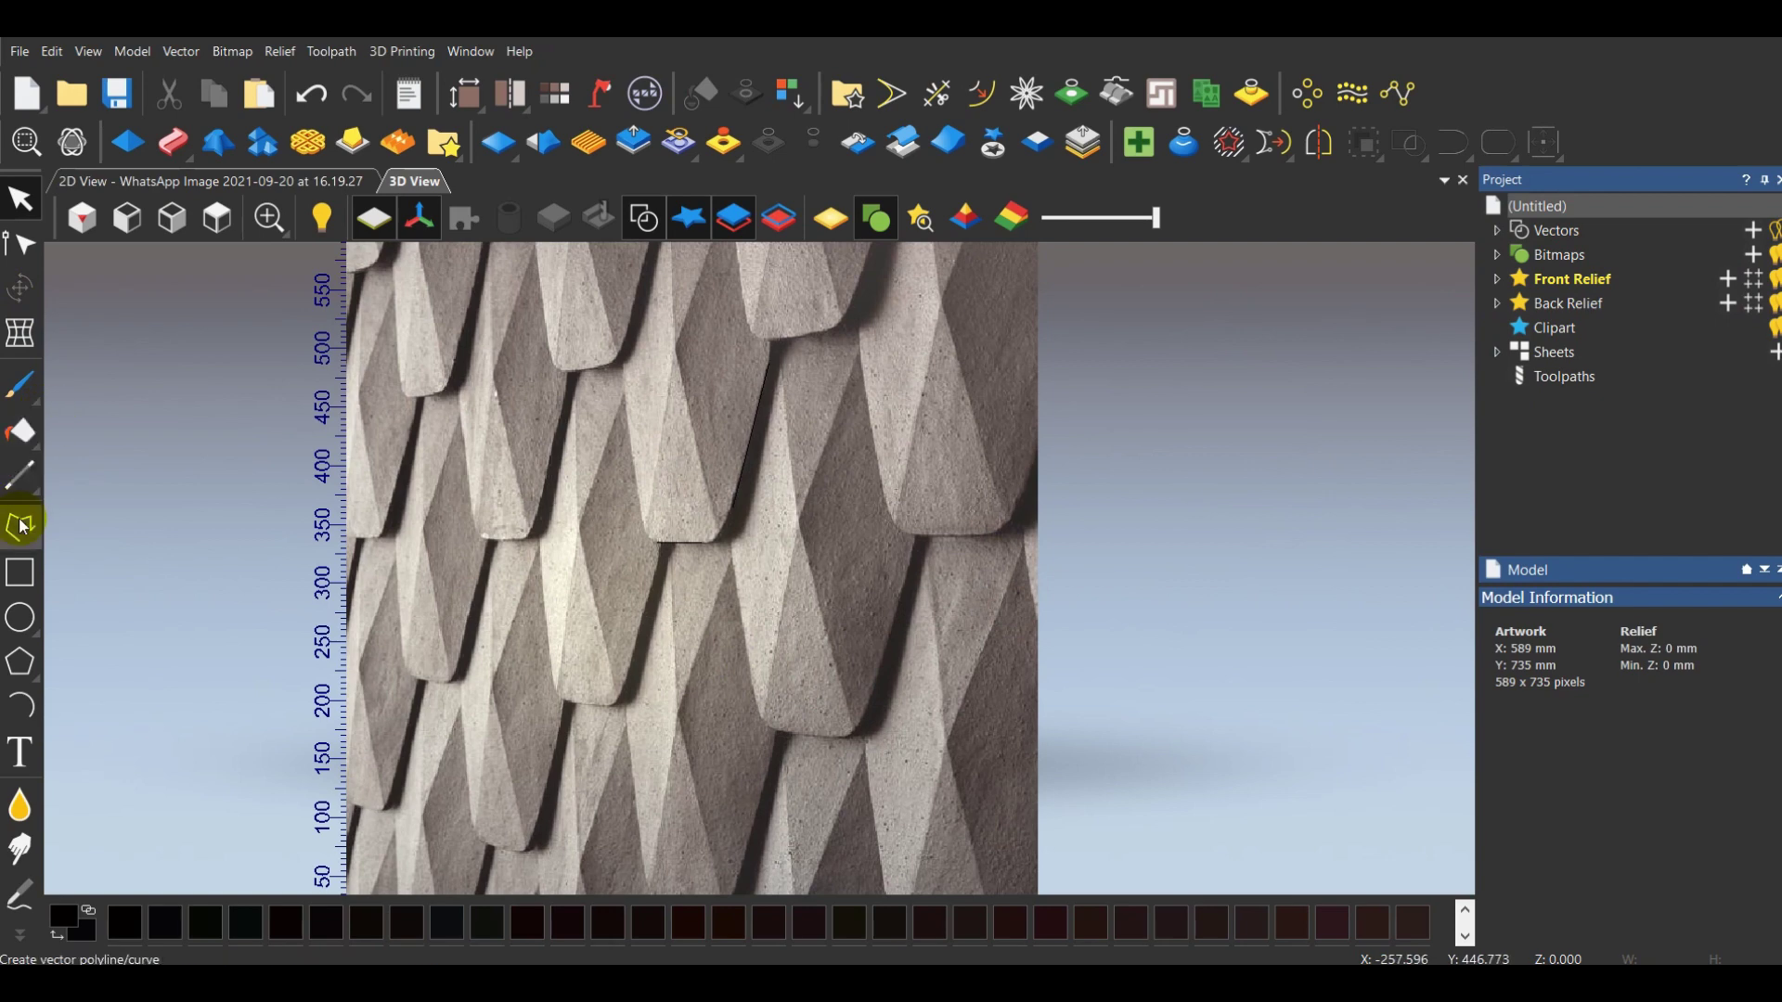
left_click(20, 526)
scroll(706, 557, "up", 4)
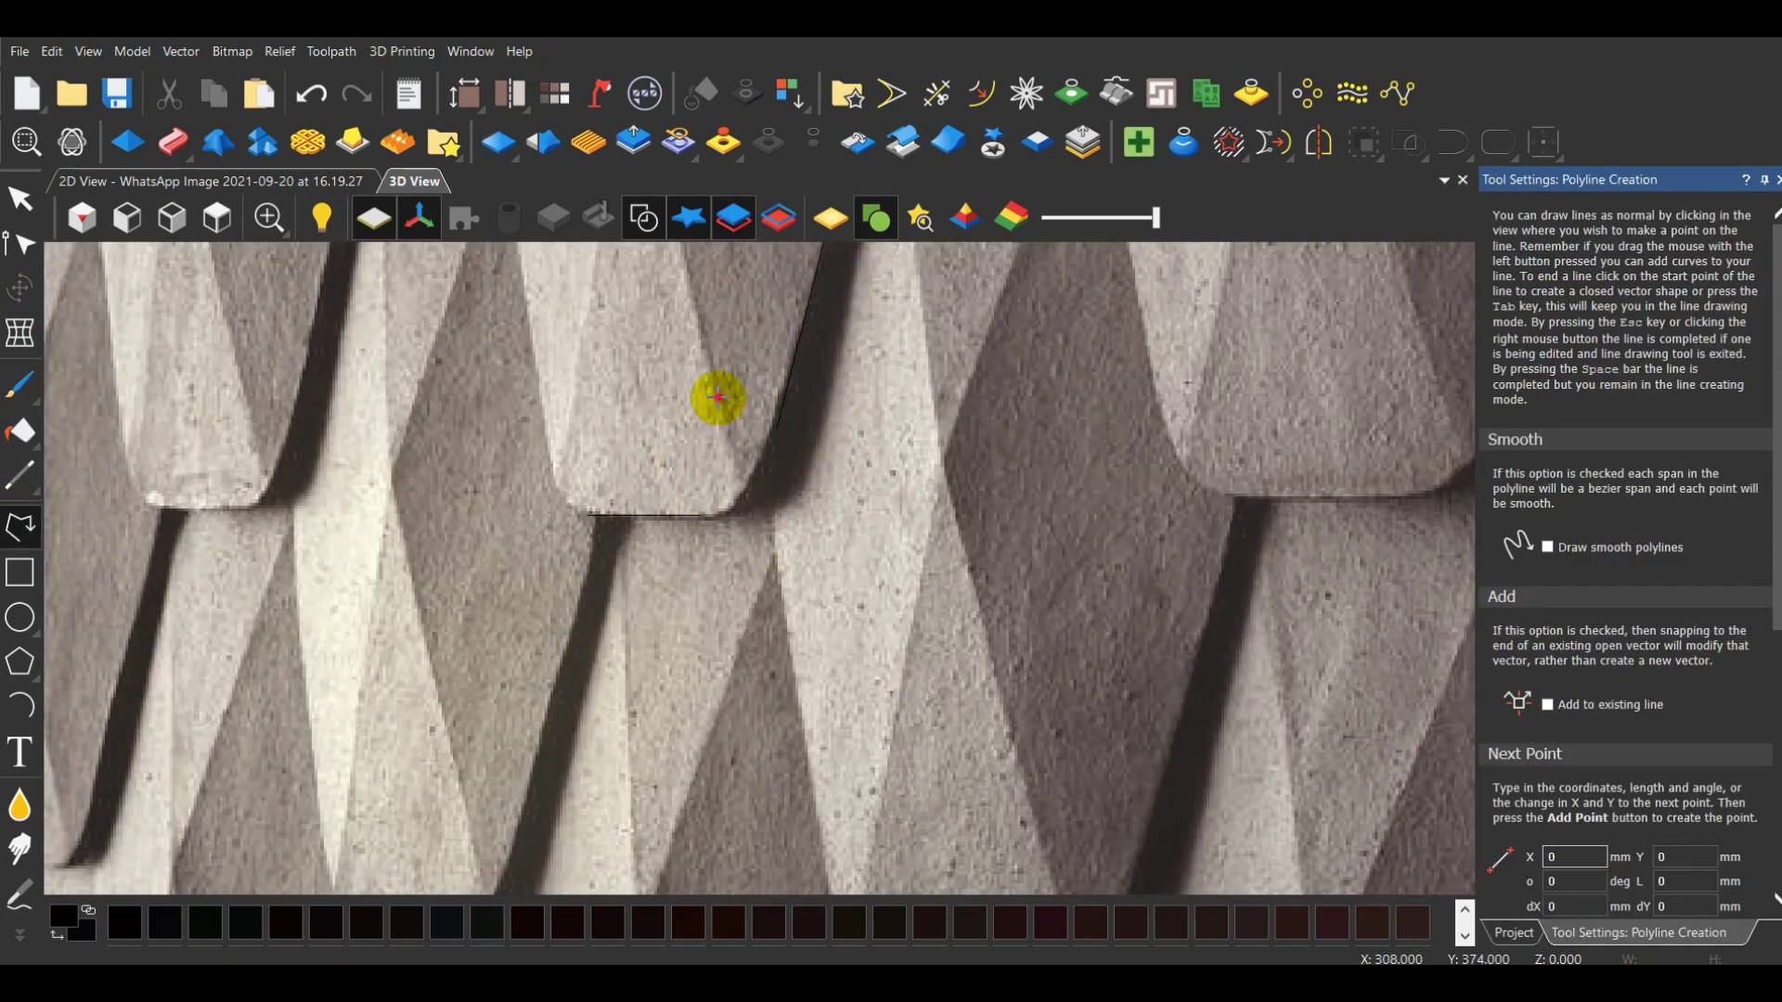
left_click(716, 396)
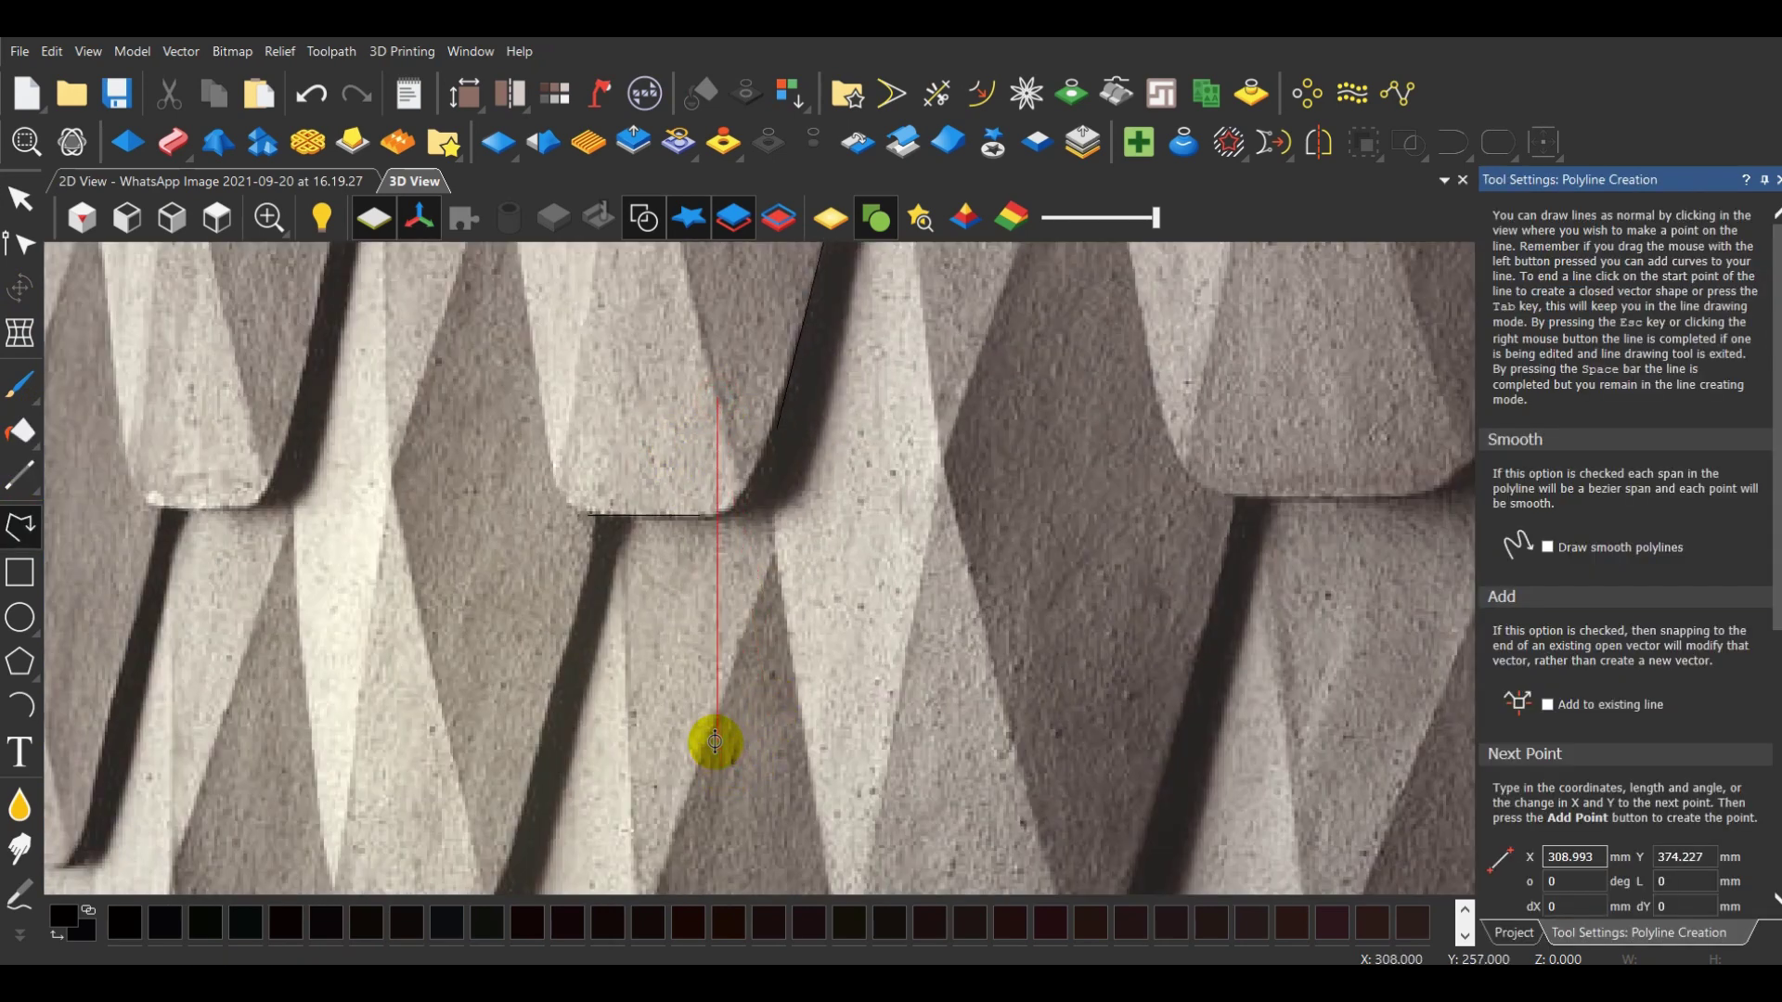
left_click(715, 741)
key("Escape")
Align the centres in X of the vertical line and the tile's bottom-edge line
left_click(659, 516, "shift")
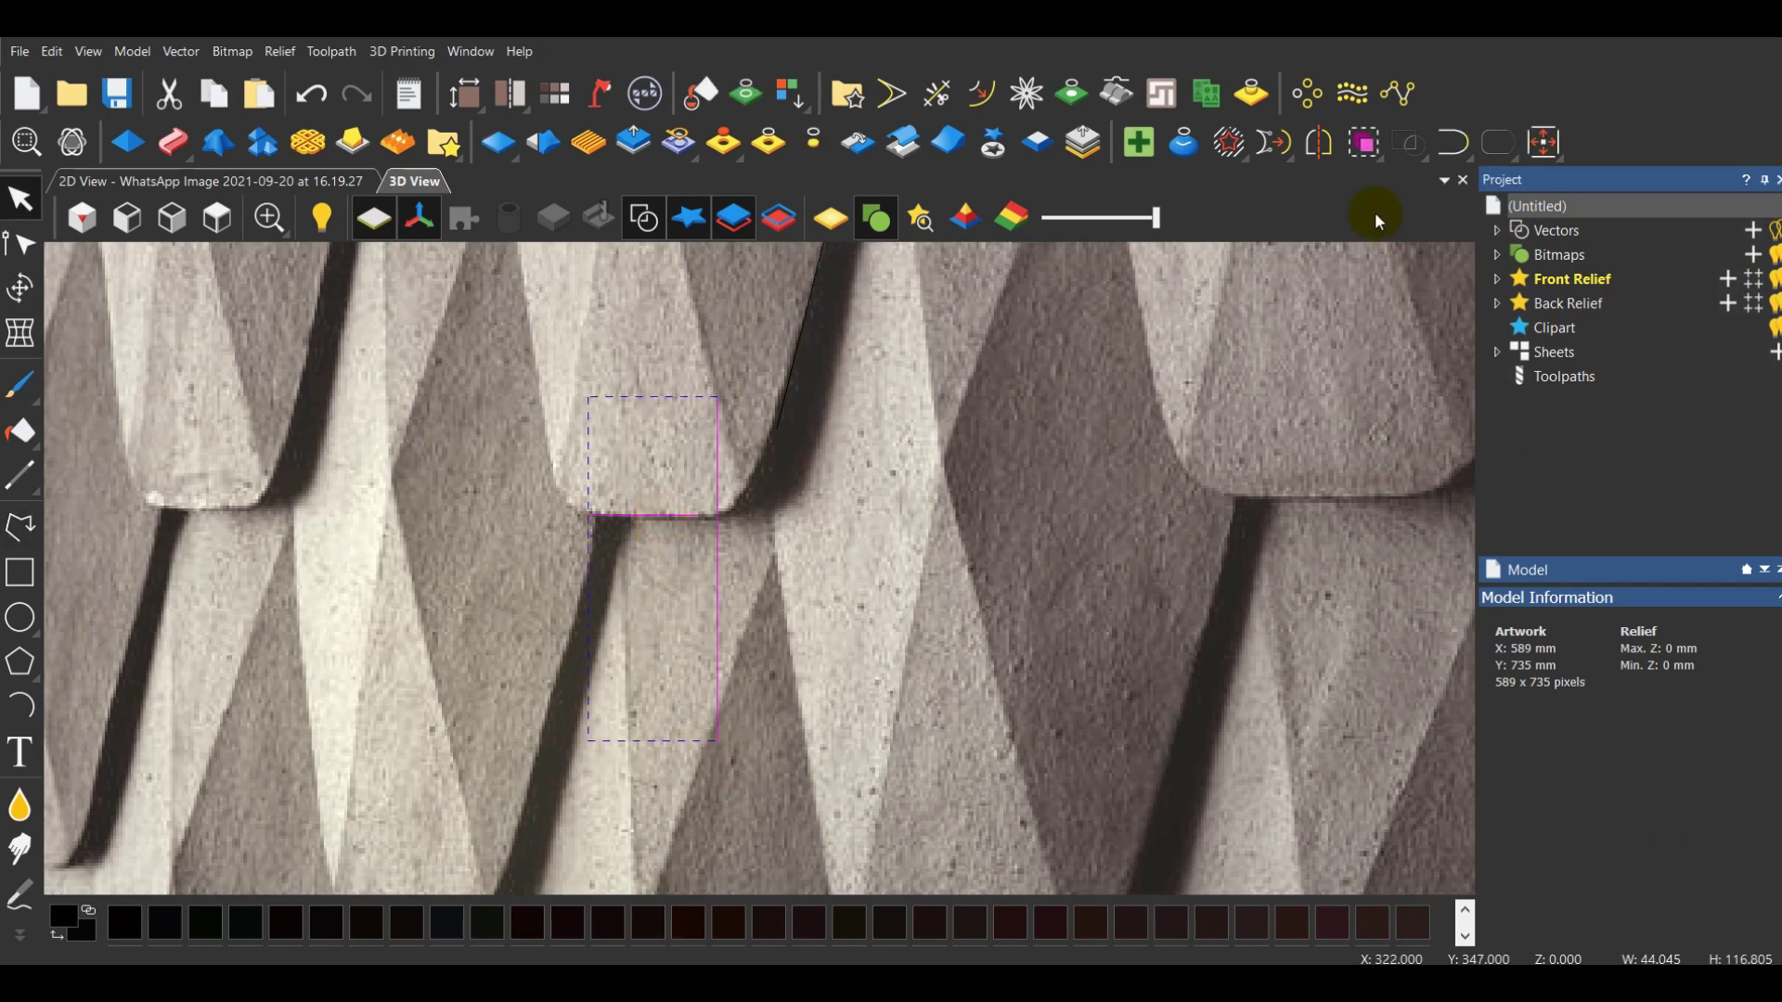
mouse_move(1543, 142)
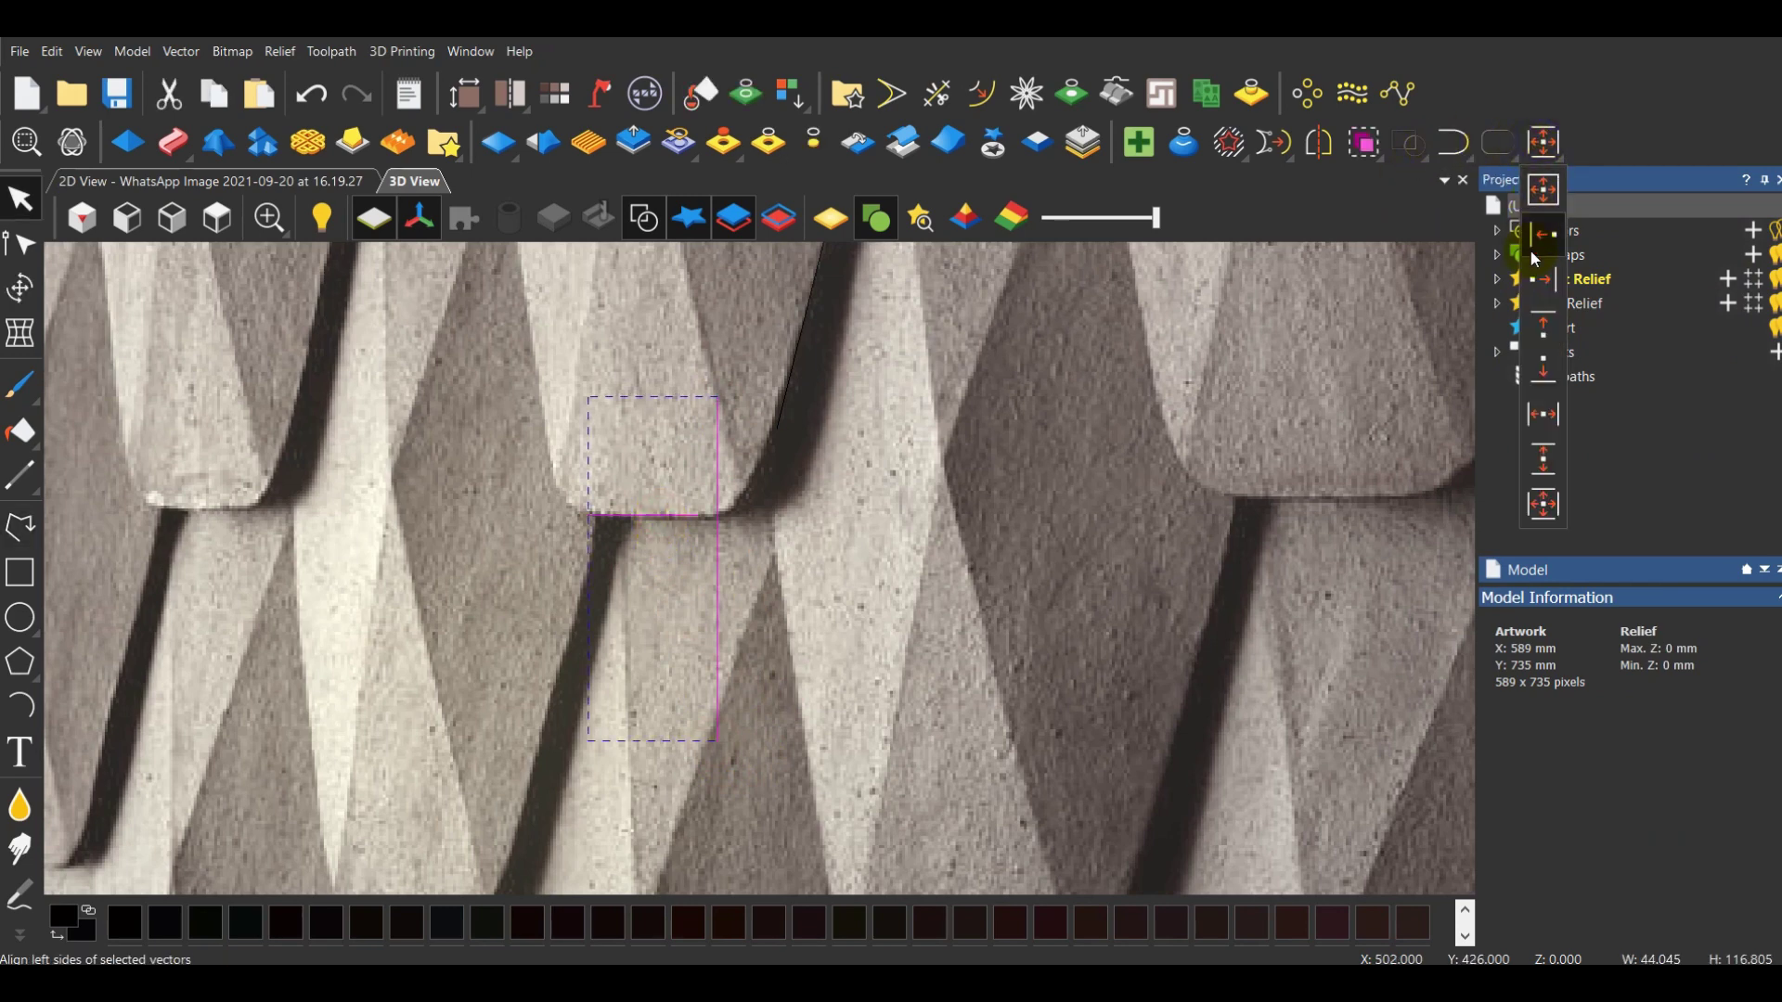
left_click(1540, 425)
scroll(891, 483, "down", 4)
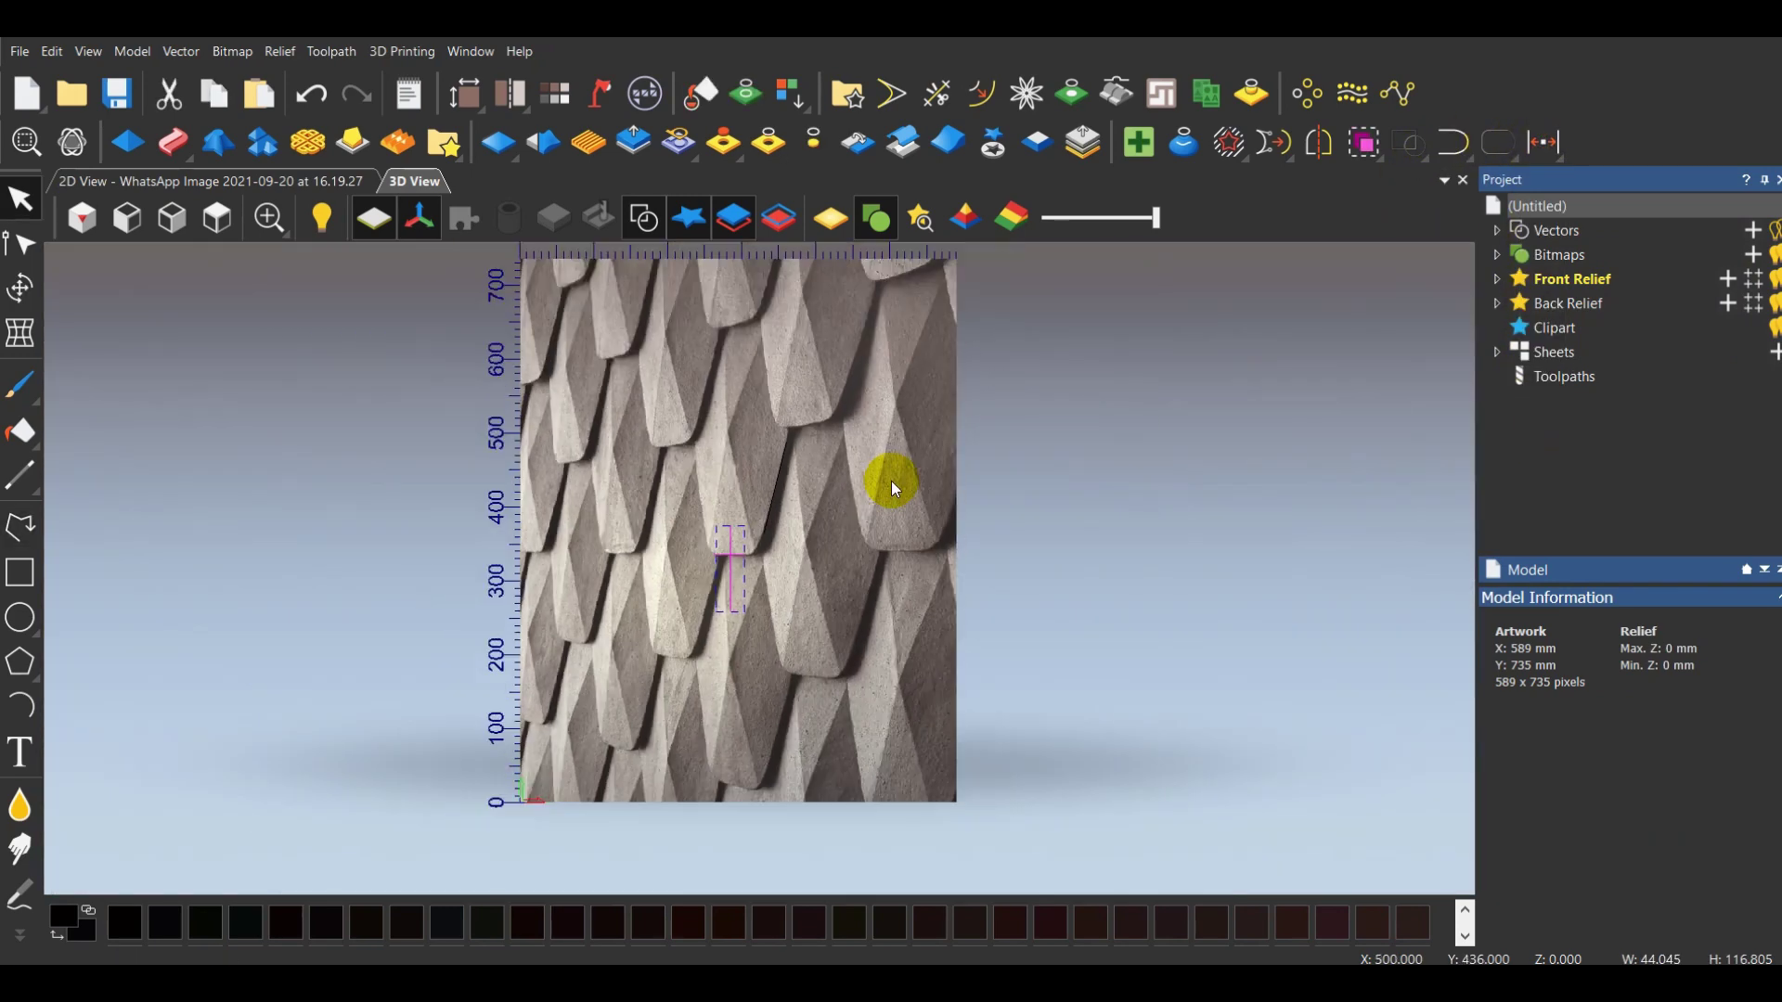
scroll(891, 481, "down", 2)
left_click(1145, 497)
Try mirroring the tile's right side line together with the vertical line using the In selected line option, and undo the result
scroll(835, 524, "up", 3)
left_click(705, 502)
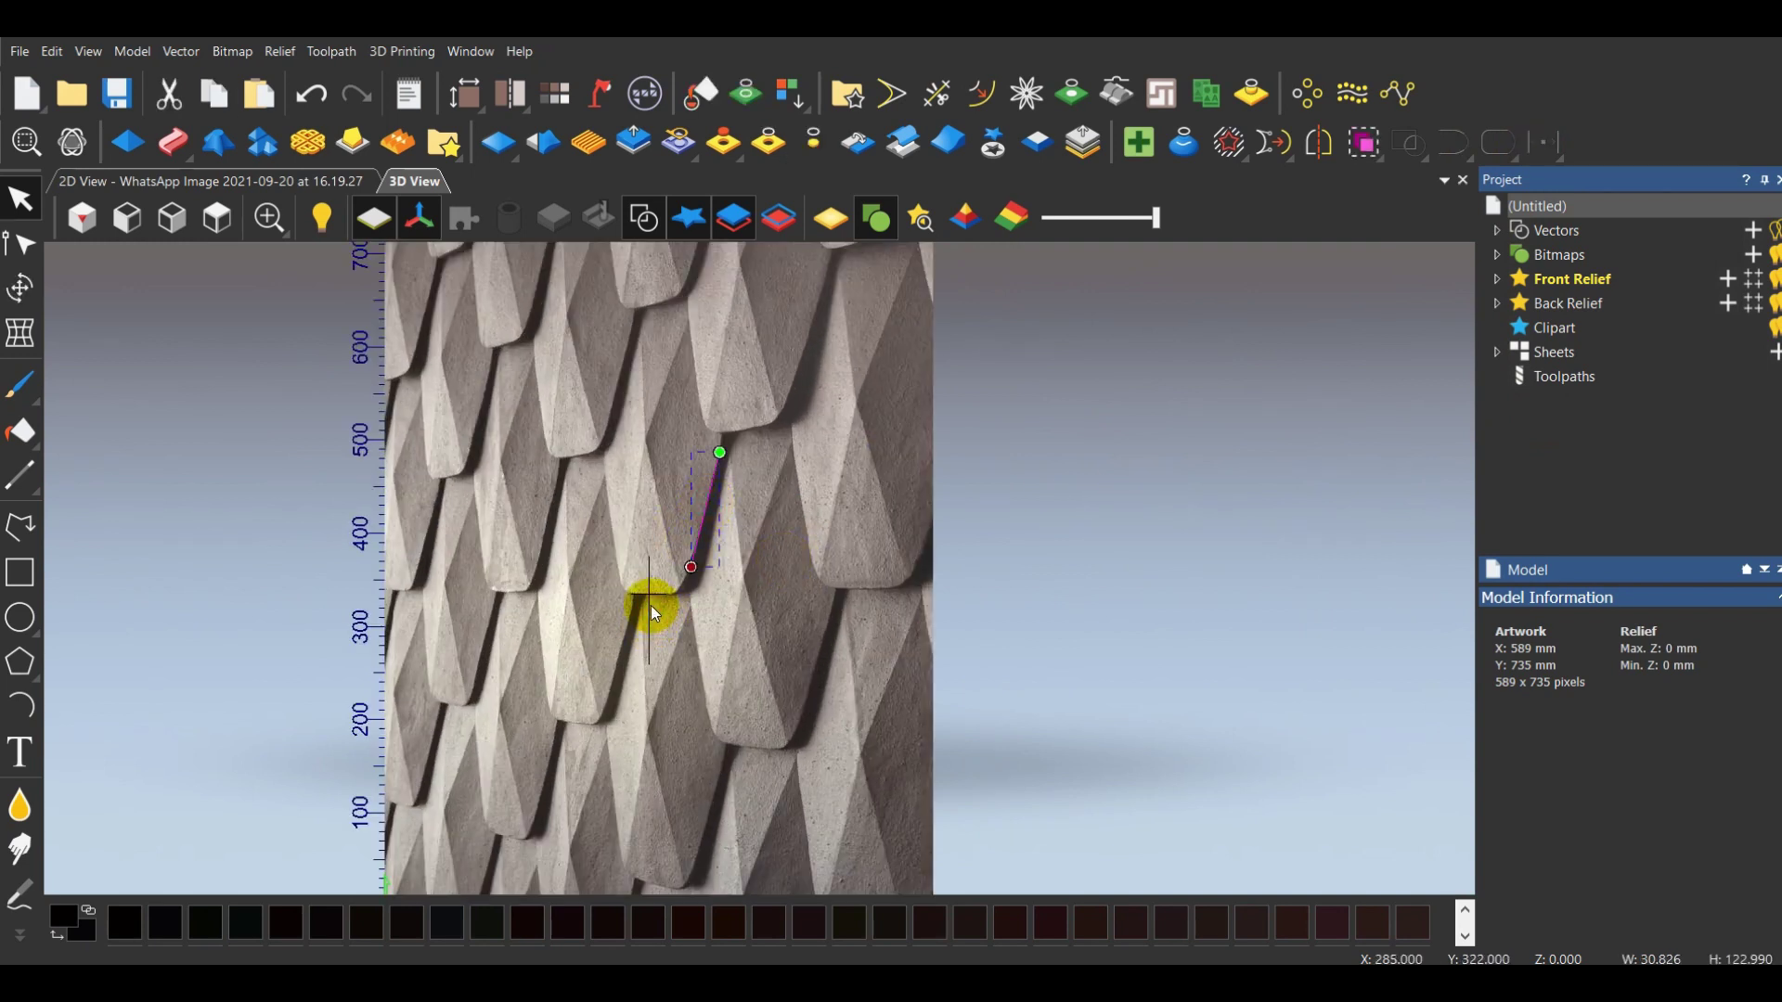
left_click(650, 605, "shift")
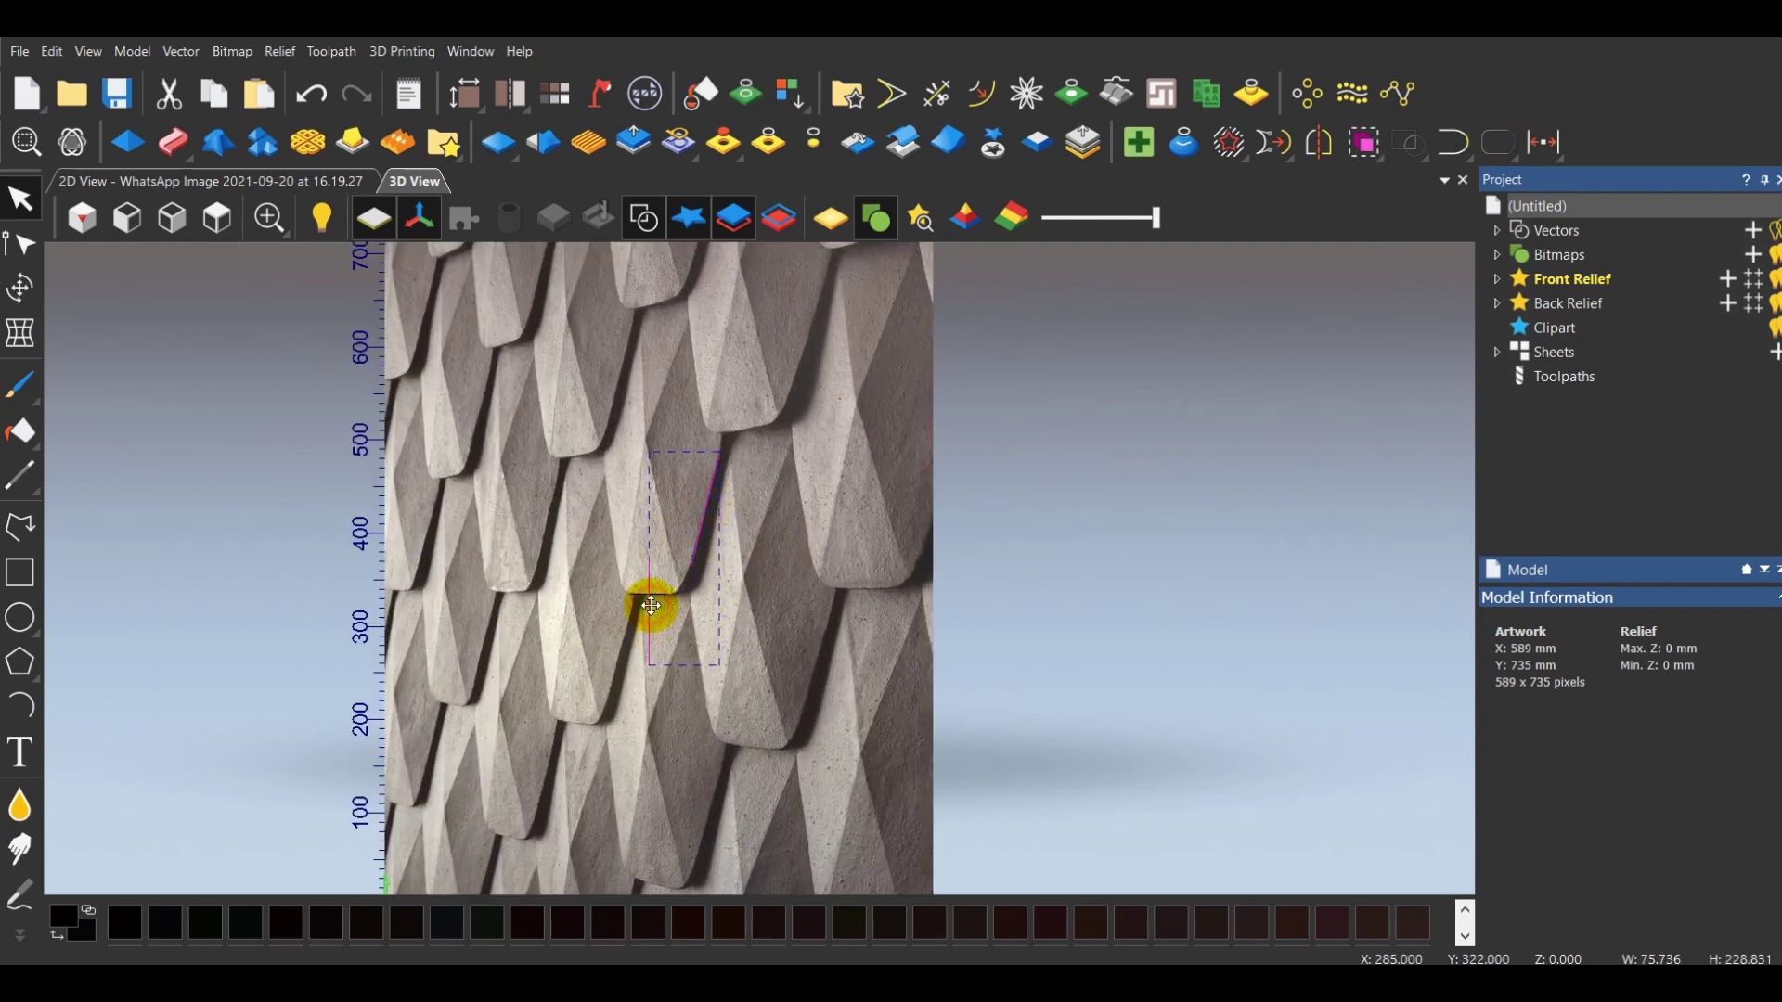
left_click(1321, 147)
scroll(1138, 744, "down", 2)
scroll(1142, 757, "down", 5)
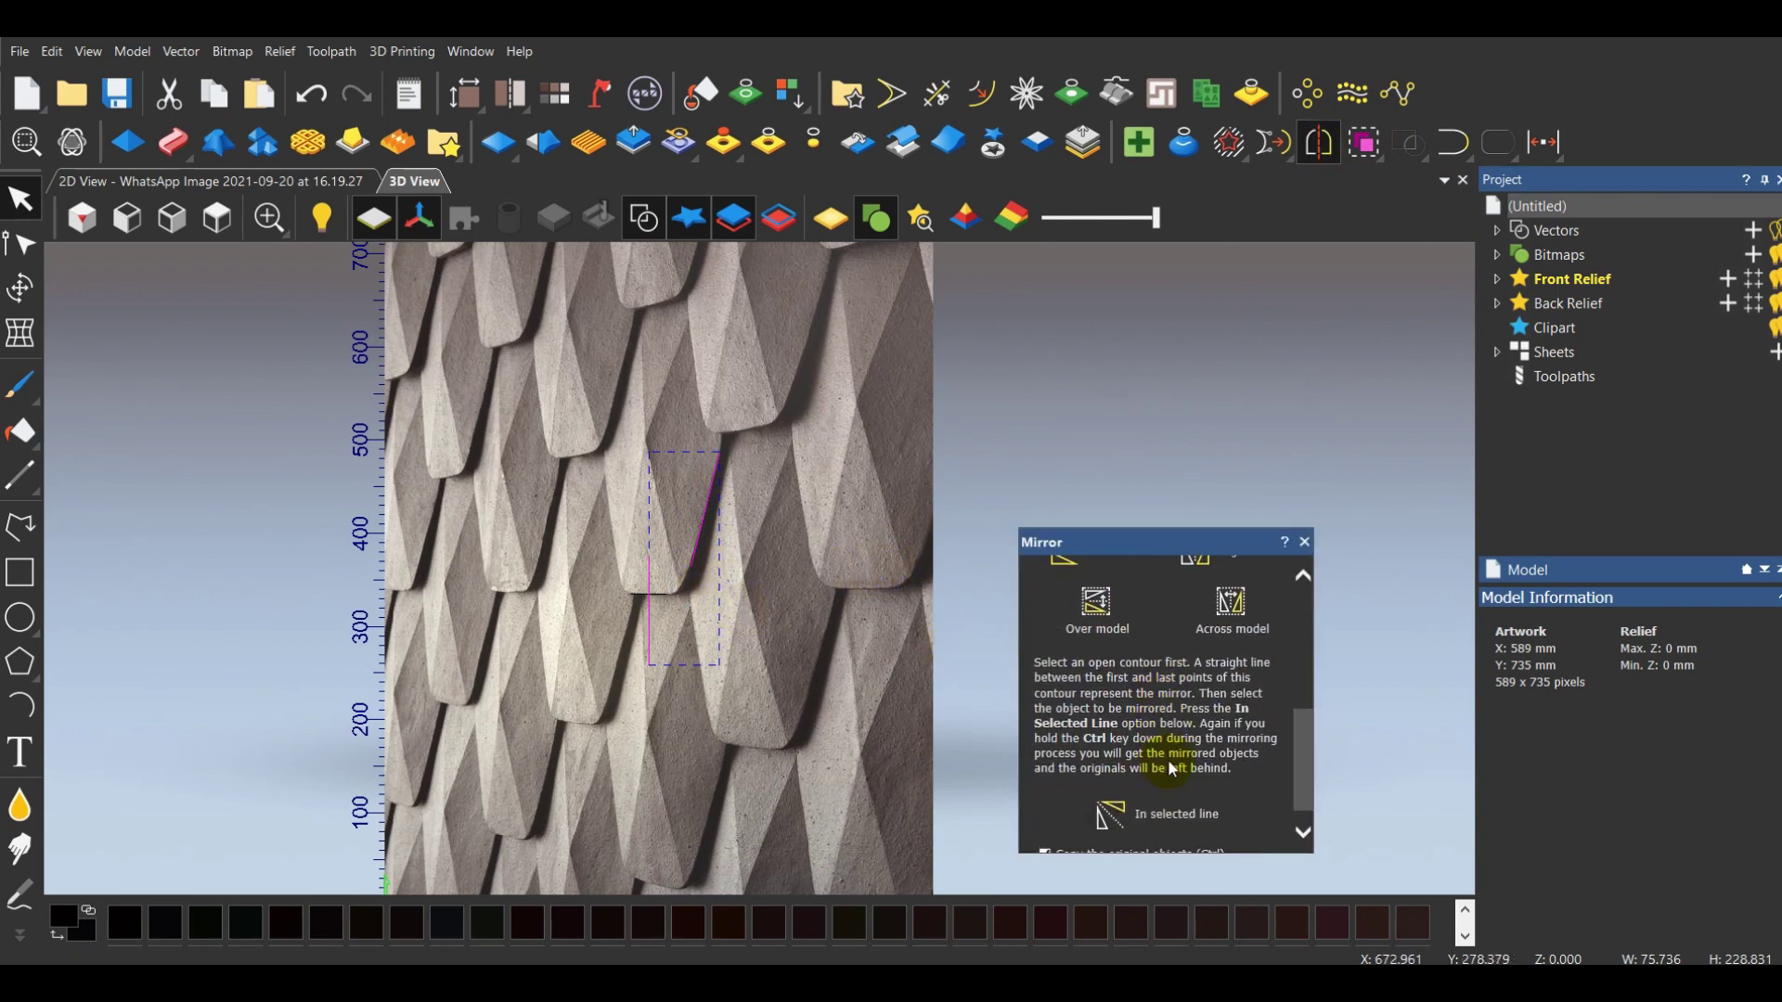
left_click(1166, 815)
left_click(1303, 542)
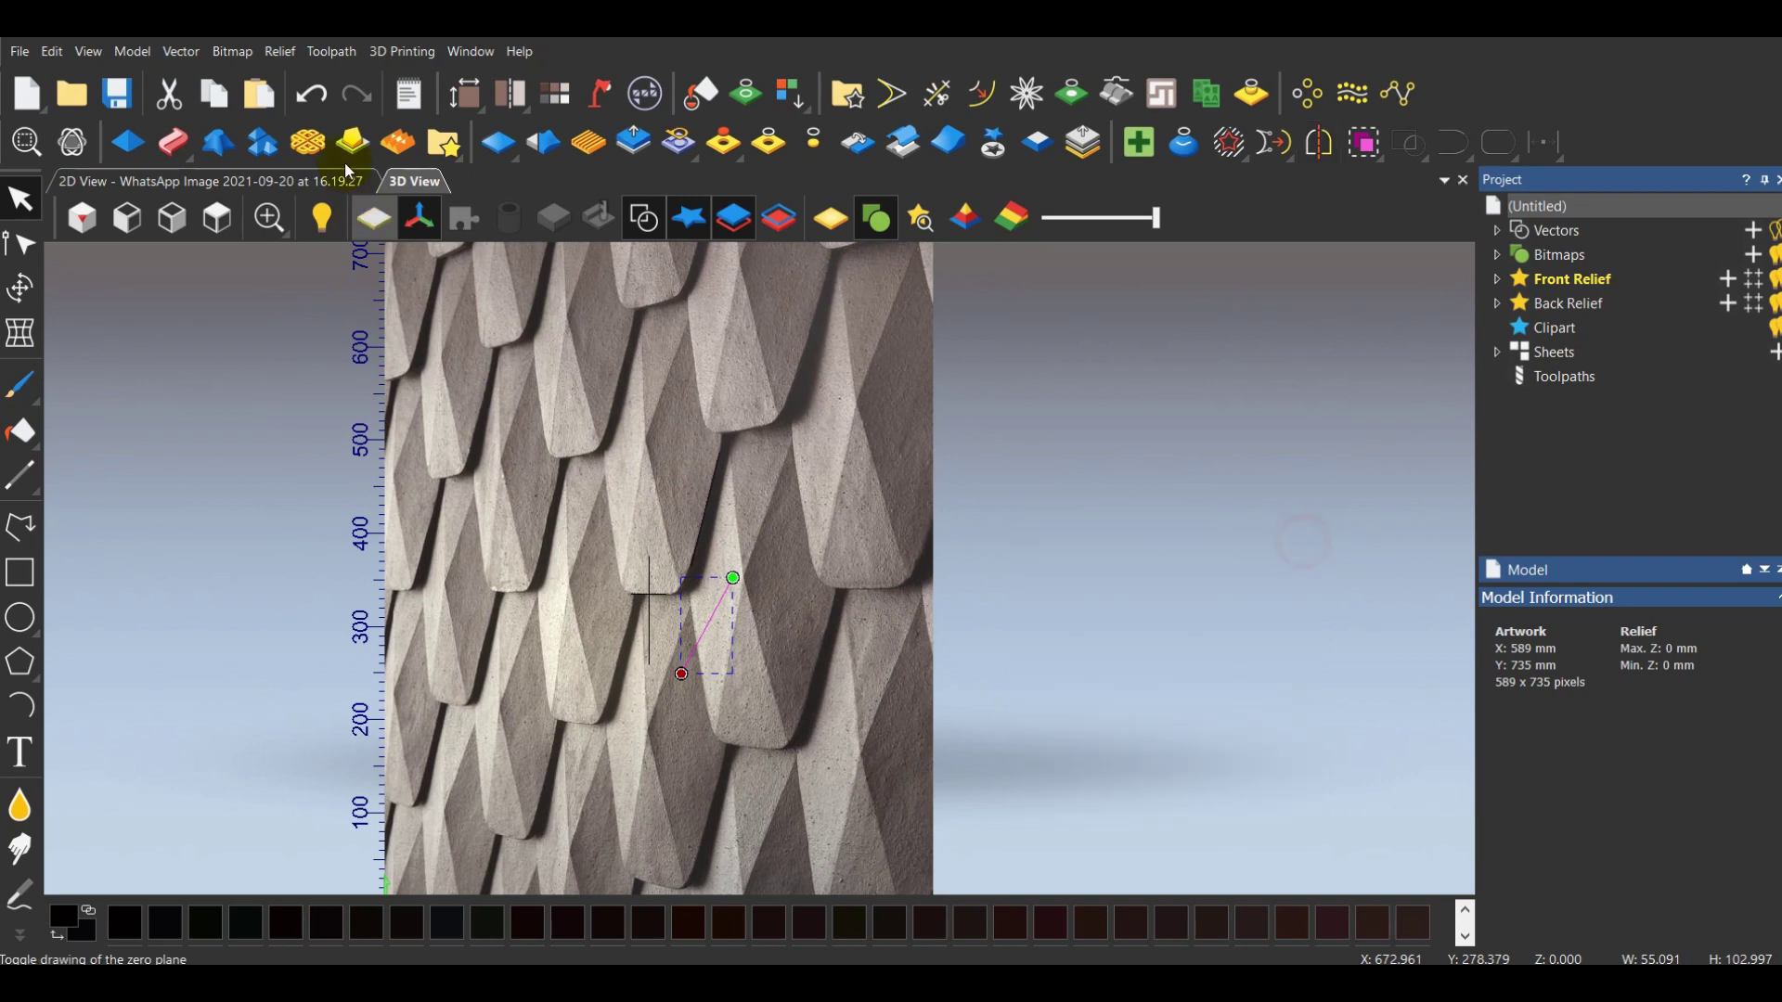
left_click(311, 93)
Try aligning the right side line's centre in X with the vertical line and undo that alignment
scroll(705, 613, "up", 4)
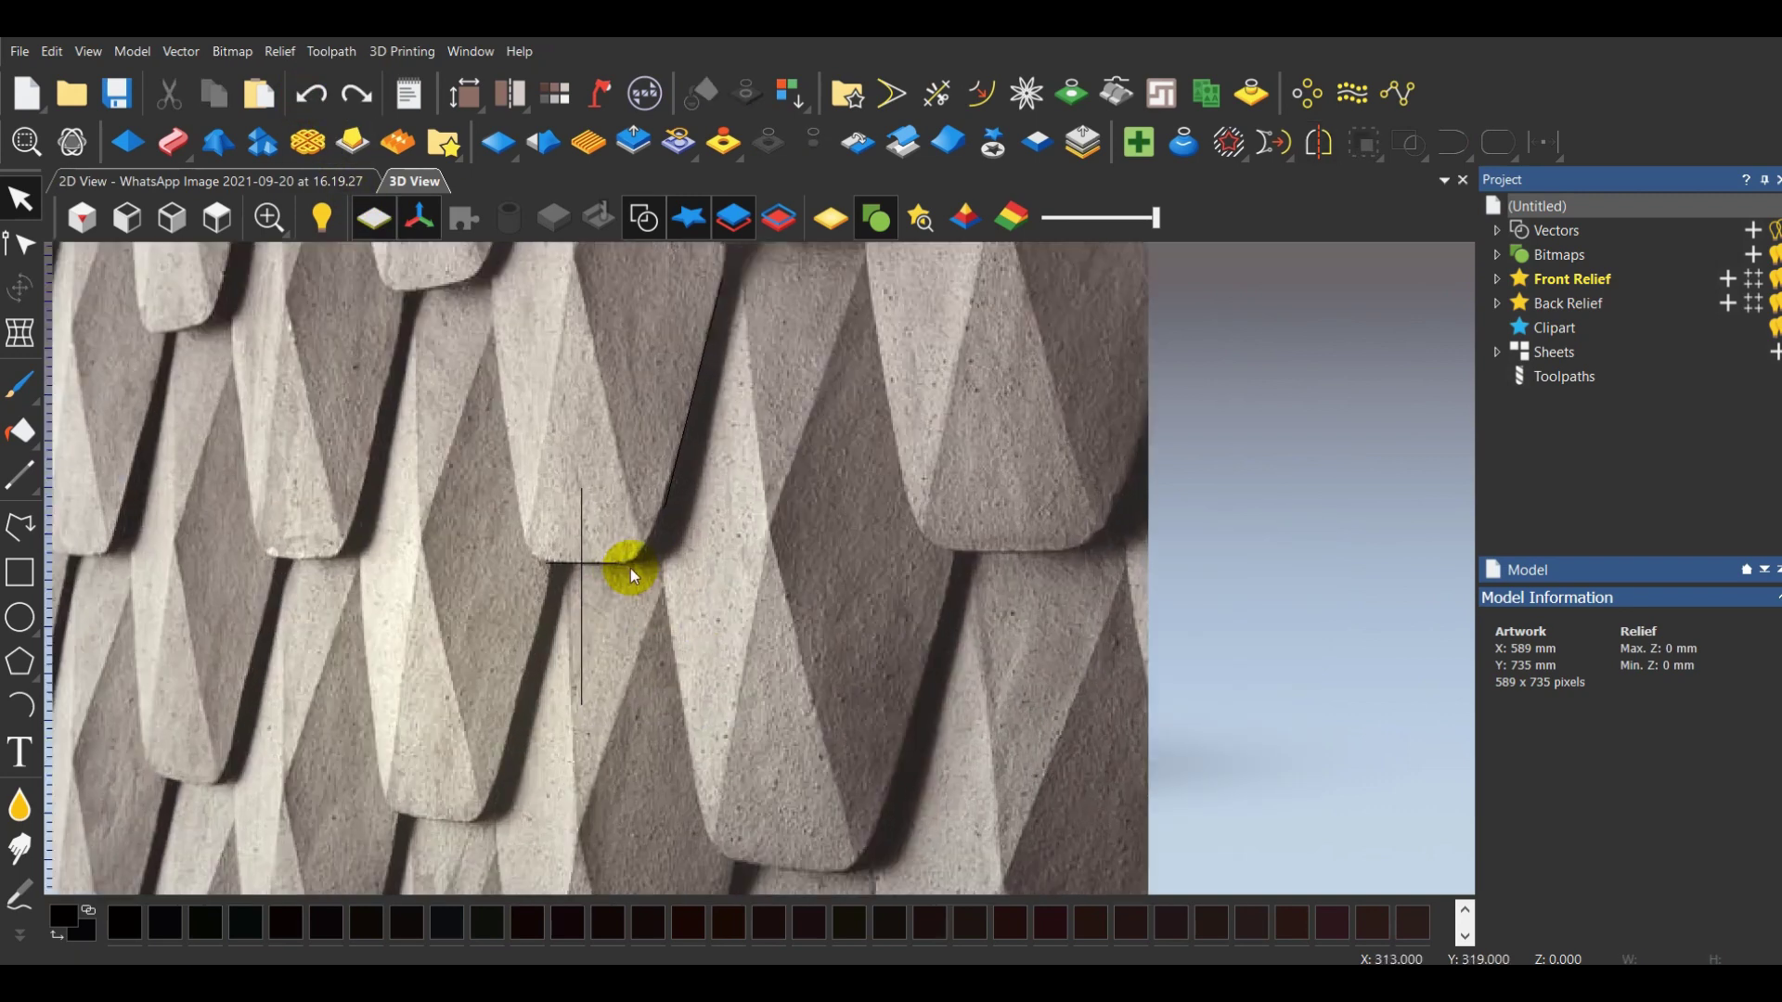
left_click(689, 408)
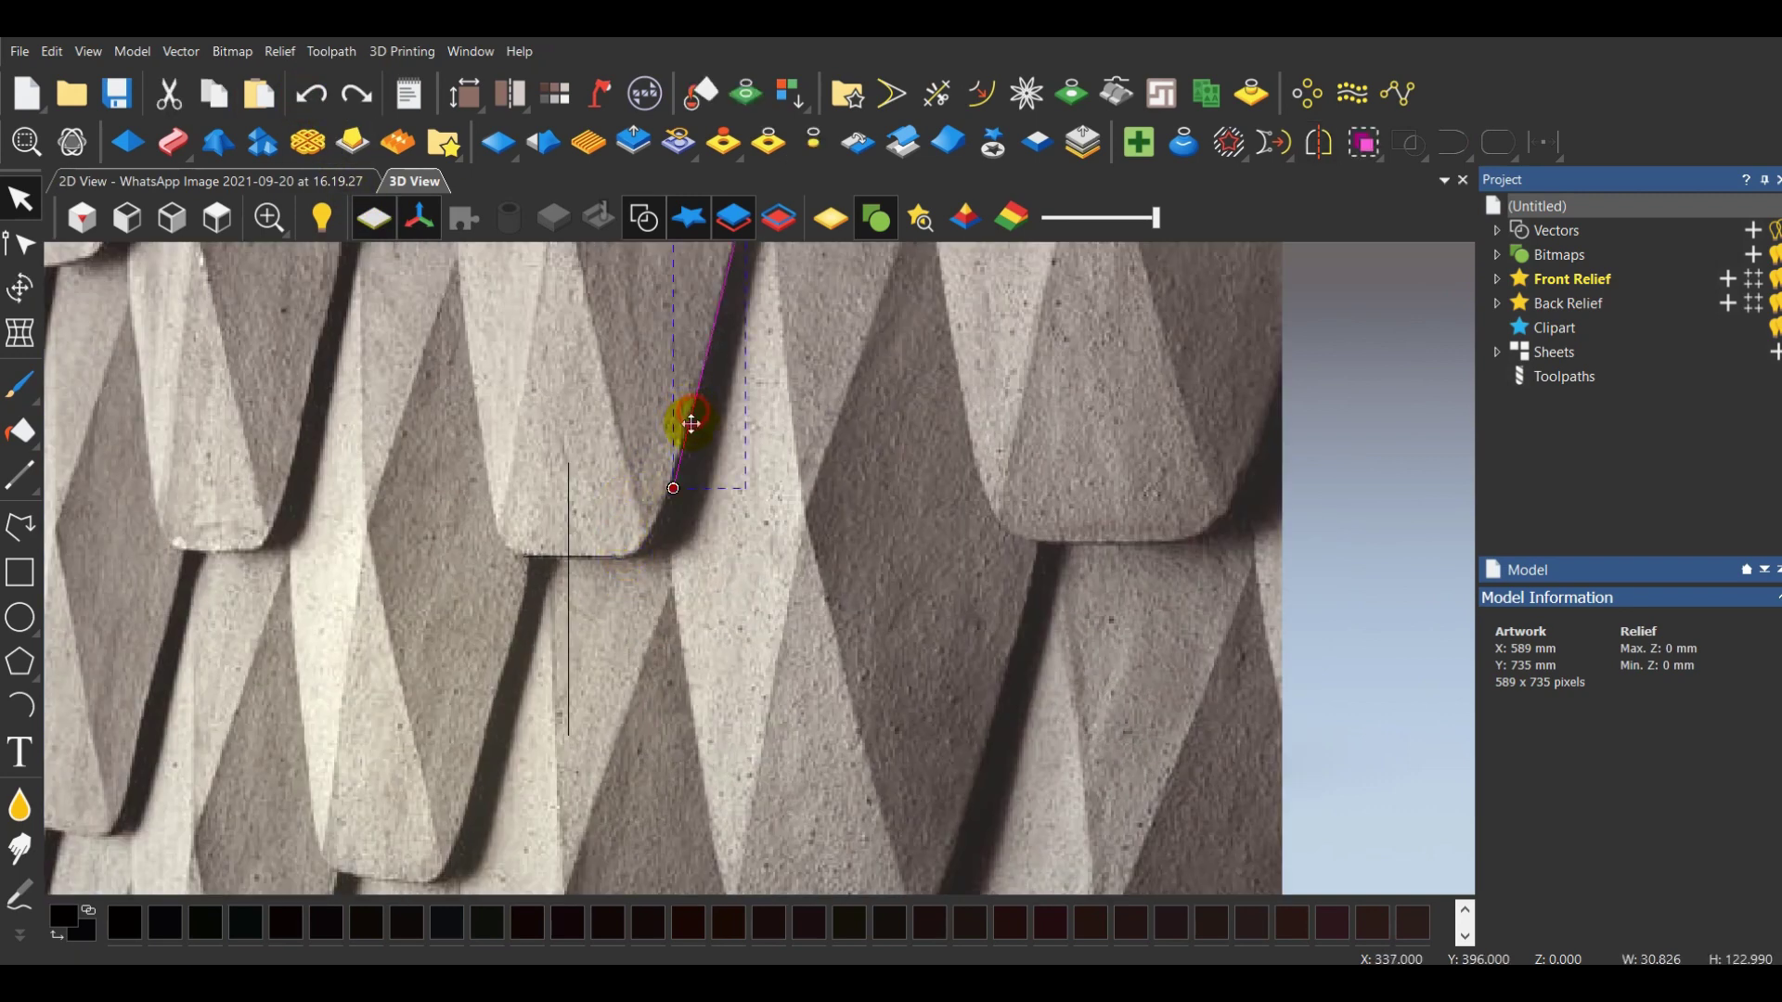
left_click(570, 635, "shift")
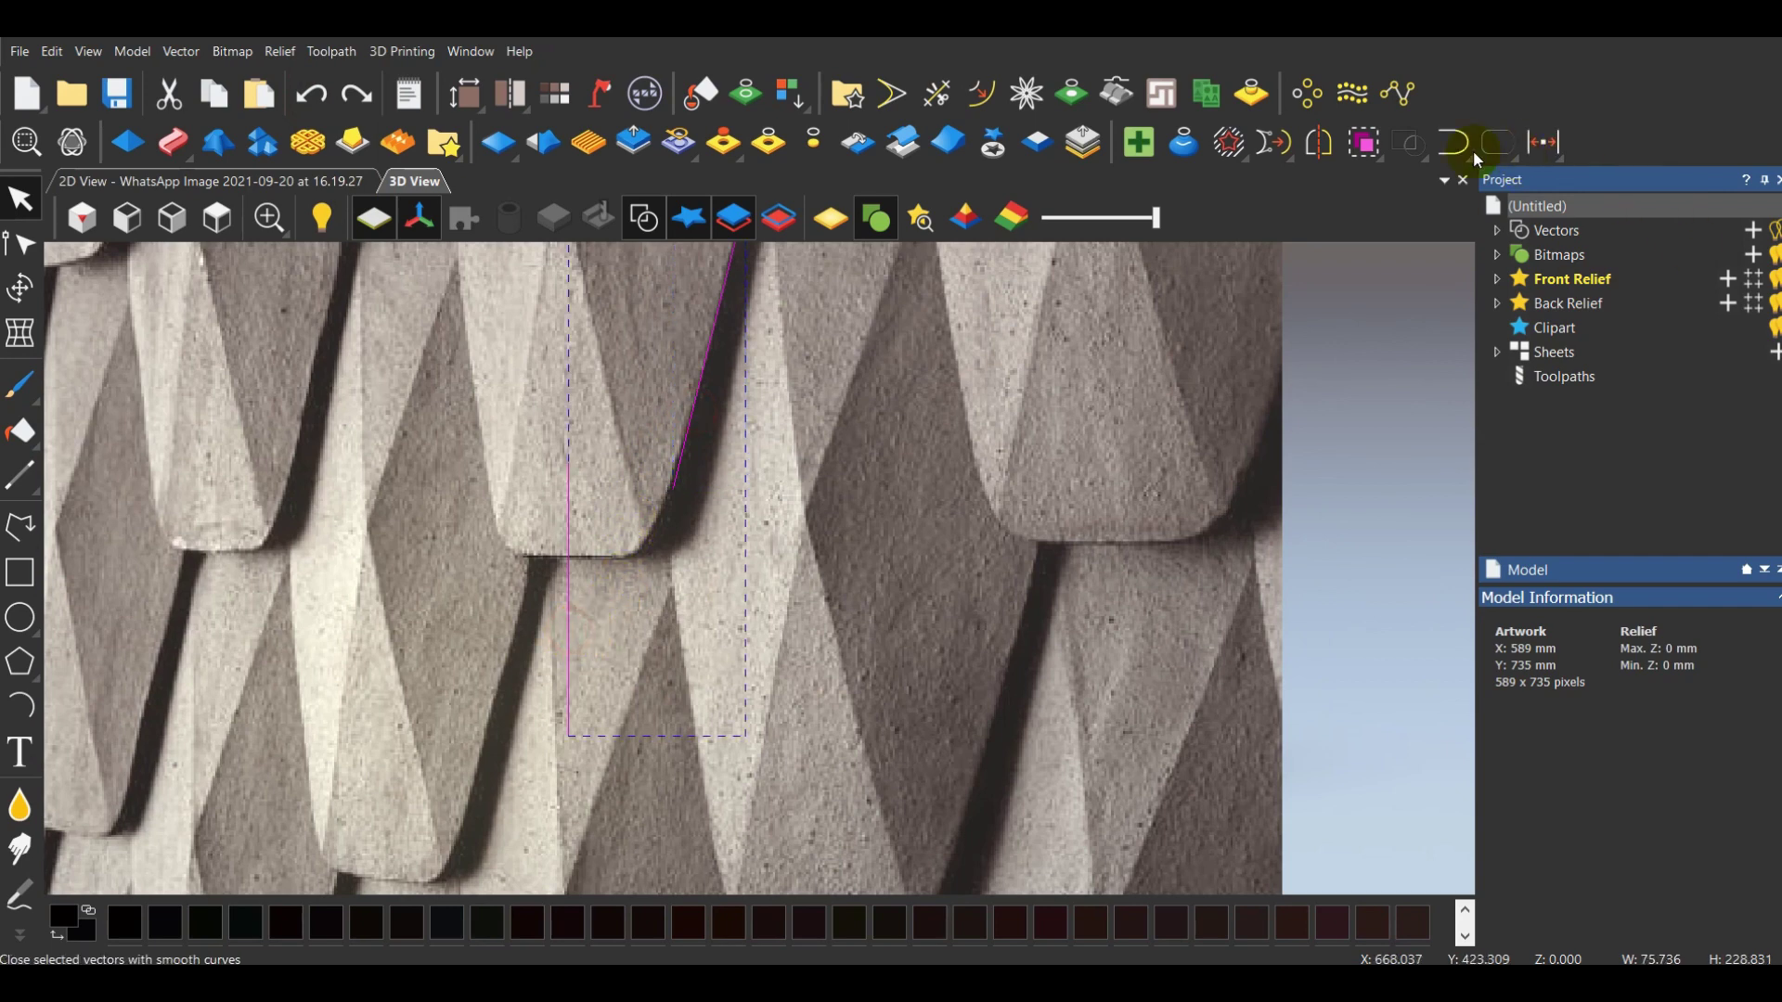
left_click(1531, 139)
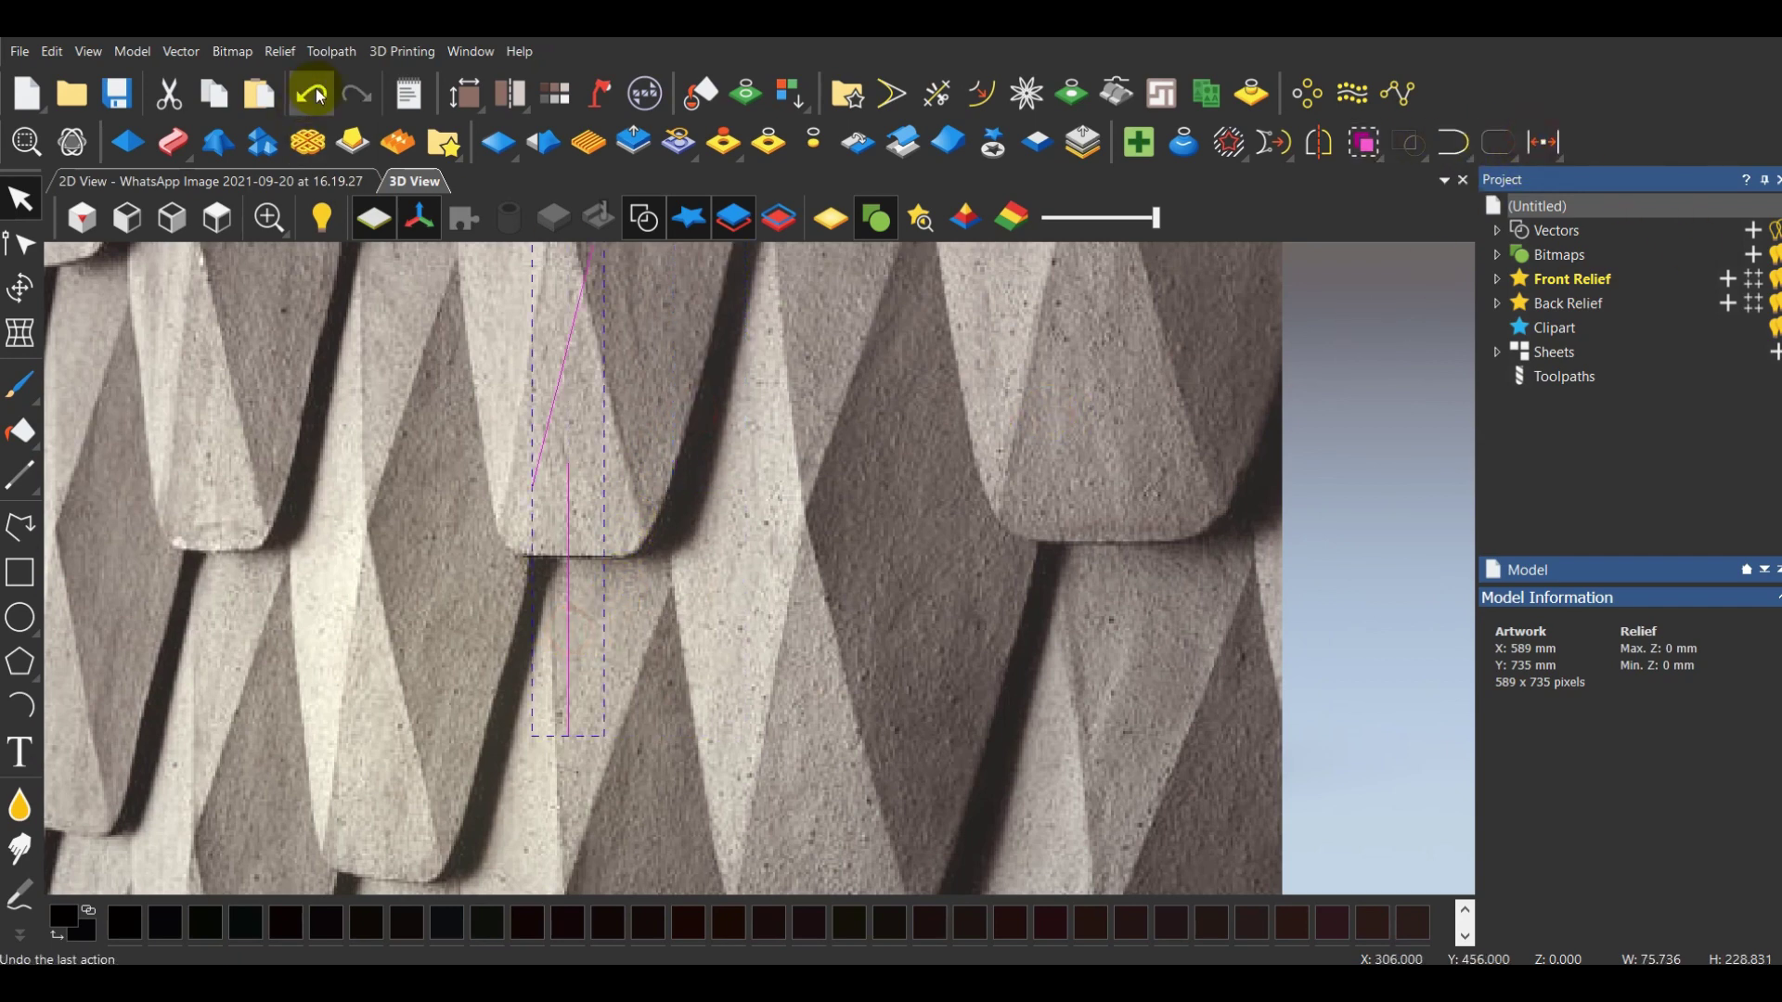
Retry the selected-line mirror with the side line picked before the vertical line, keeping the original, and undo it
left_click(743, 285)
left_click(570, 588, "shift")
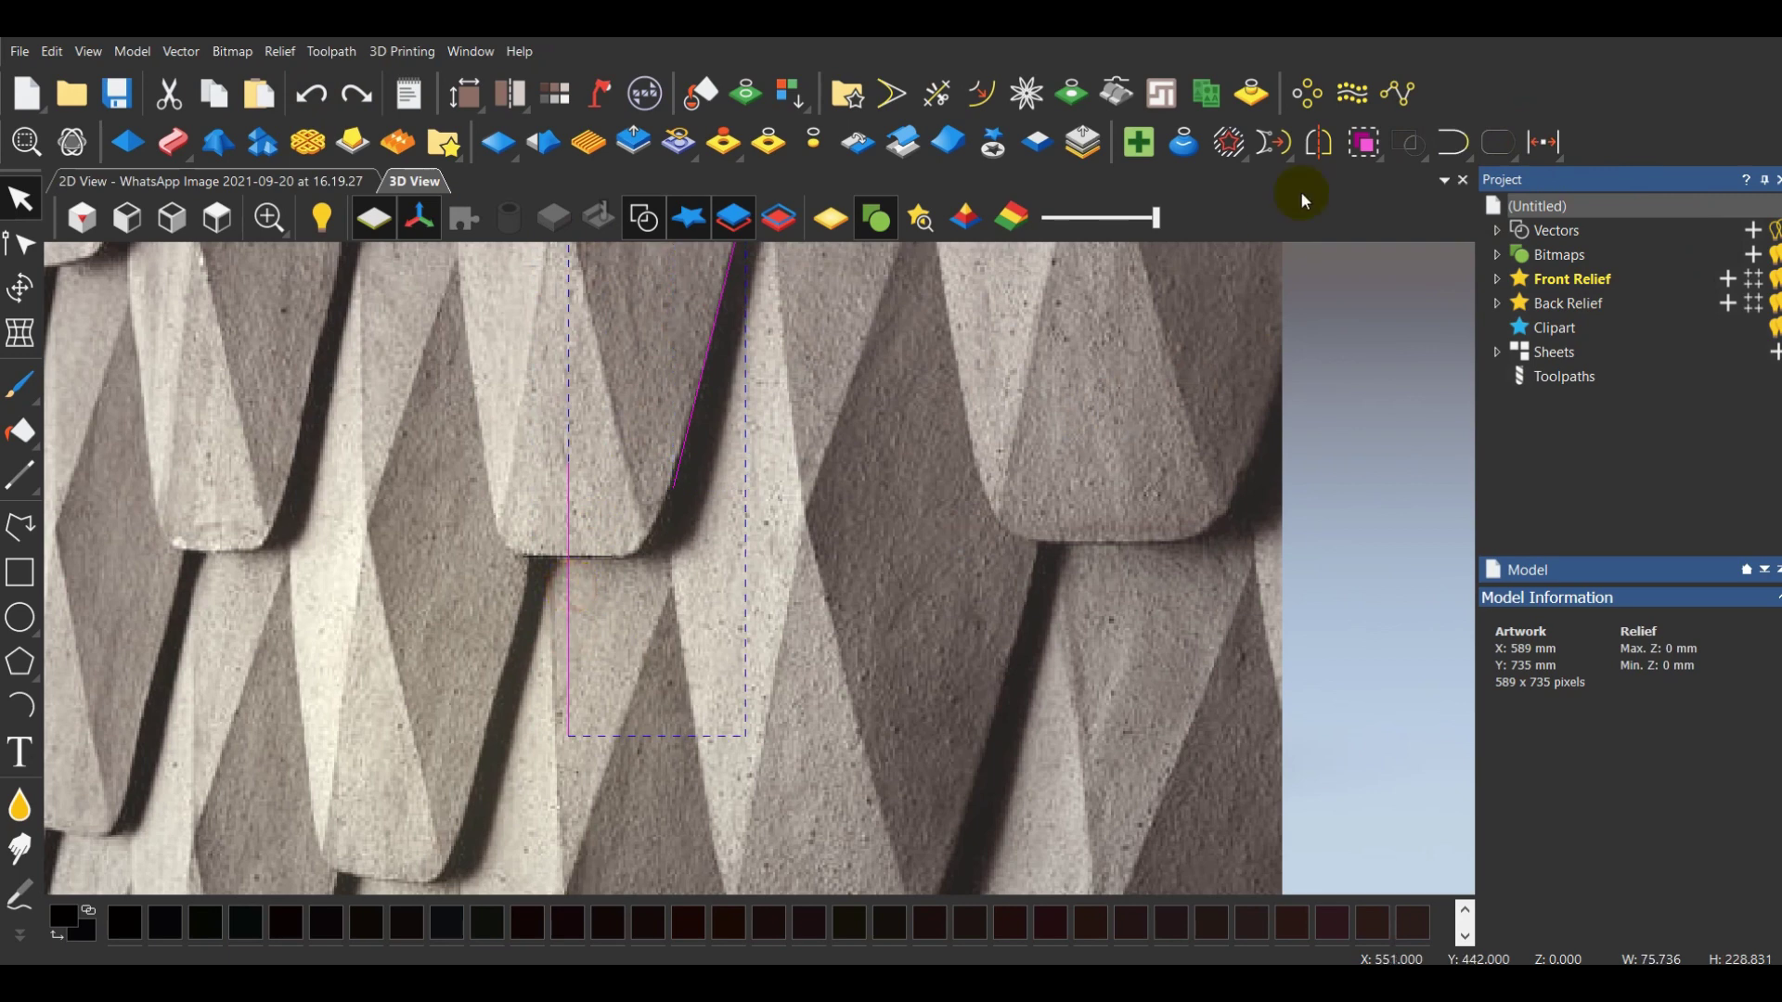
left_click(1308, 152)
scroll(1154, 696, "down", 4)
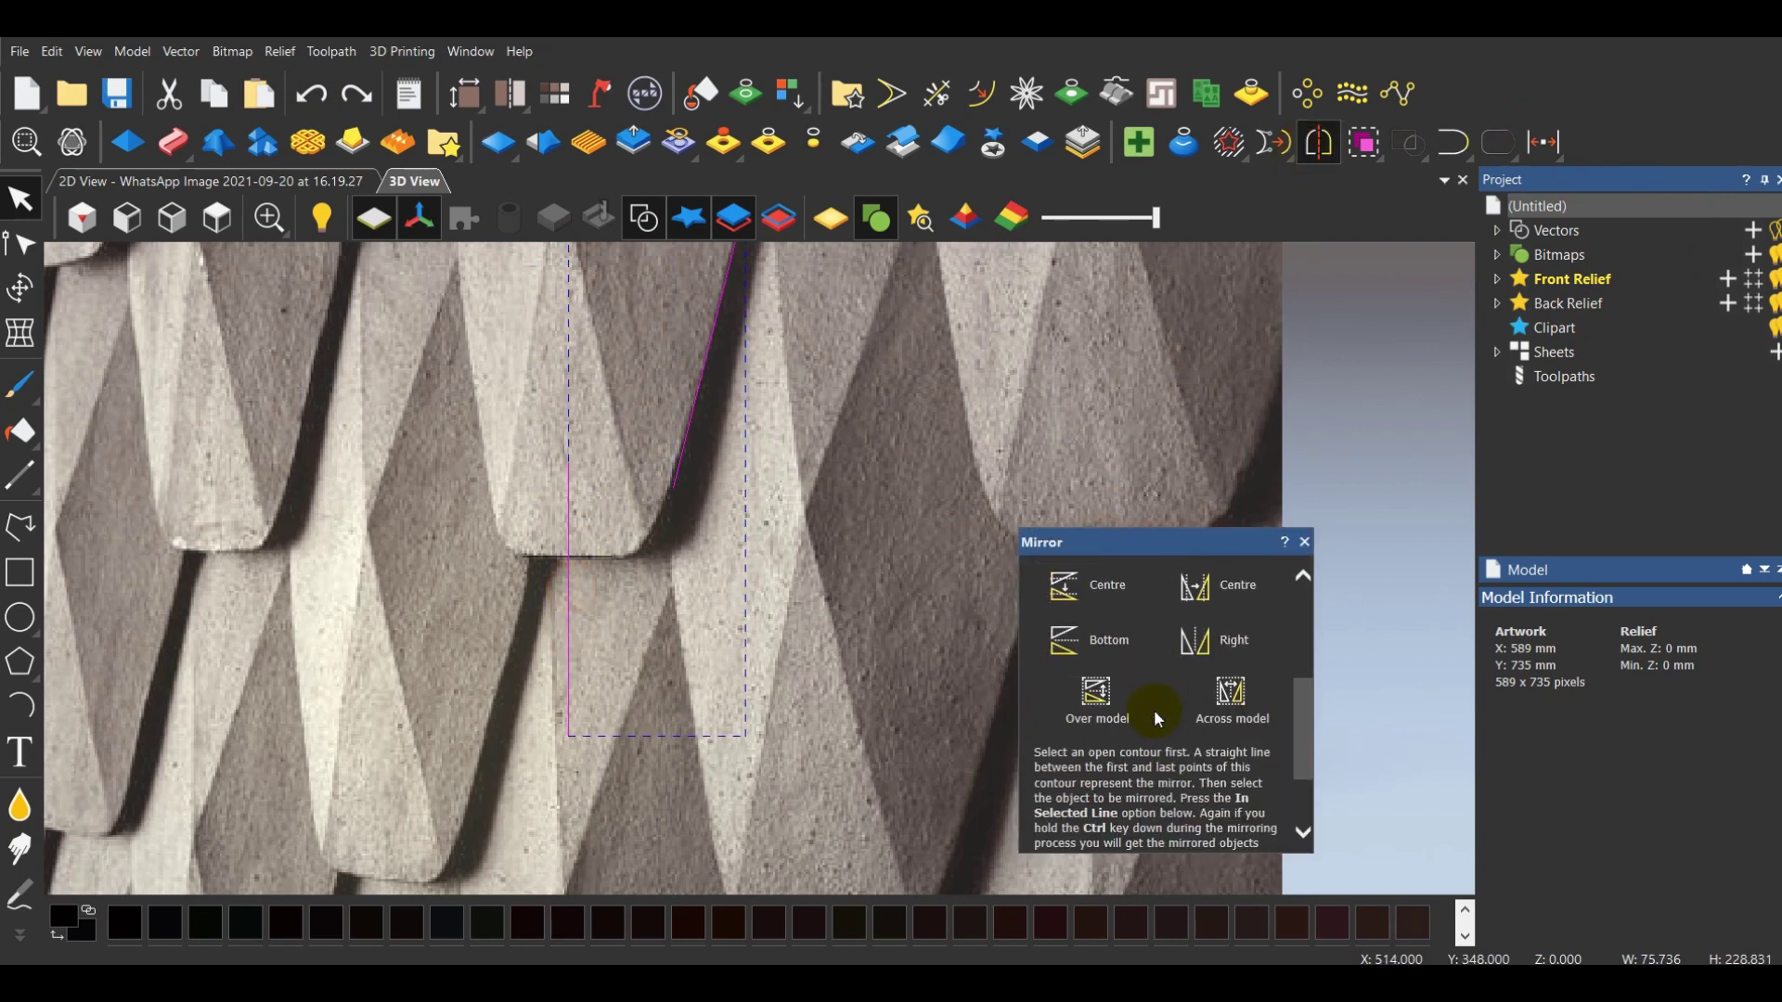
scroll(1147, 732, "down", 2)
left_click(1151, 780)
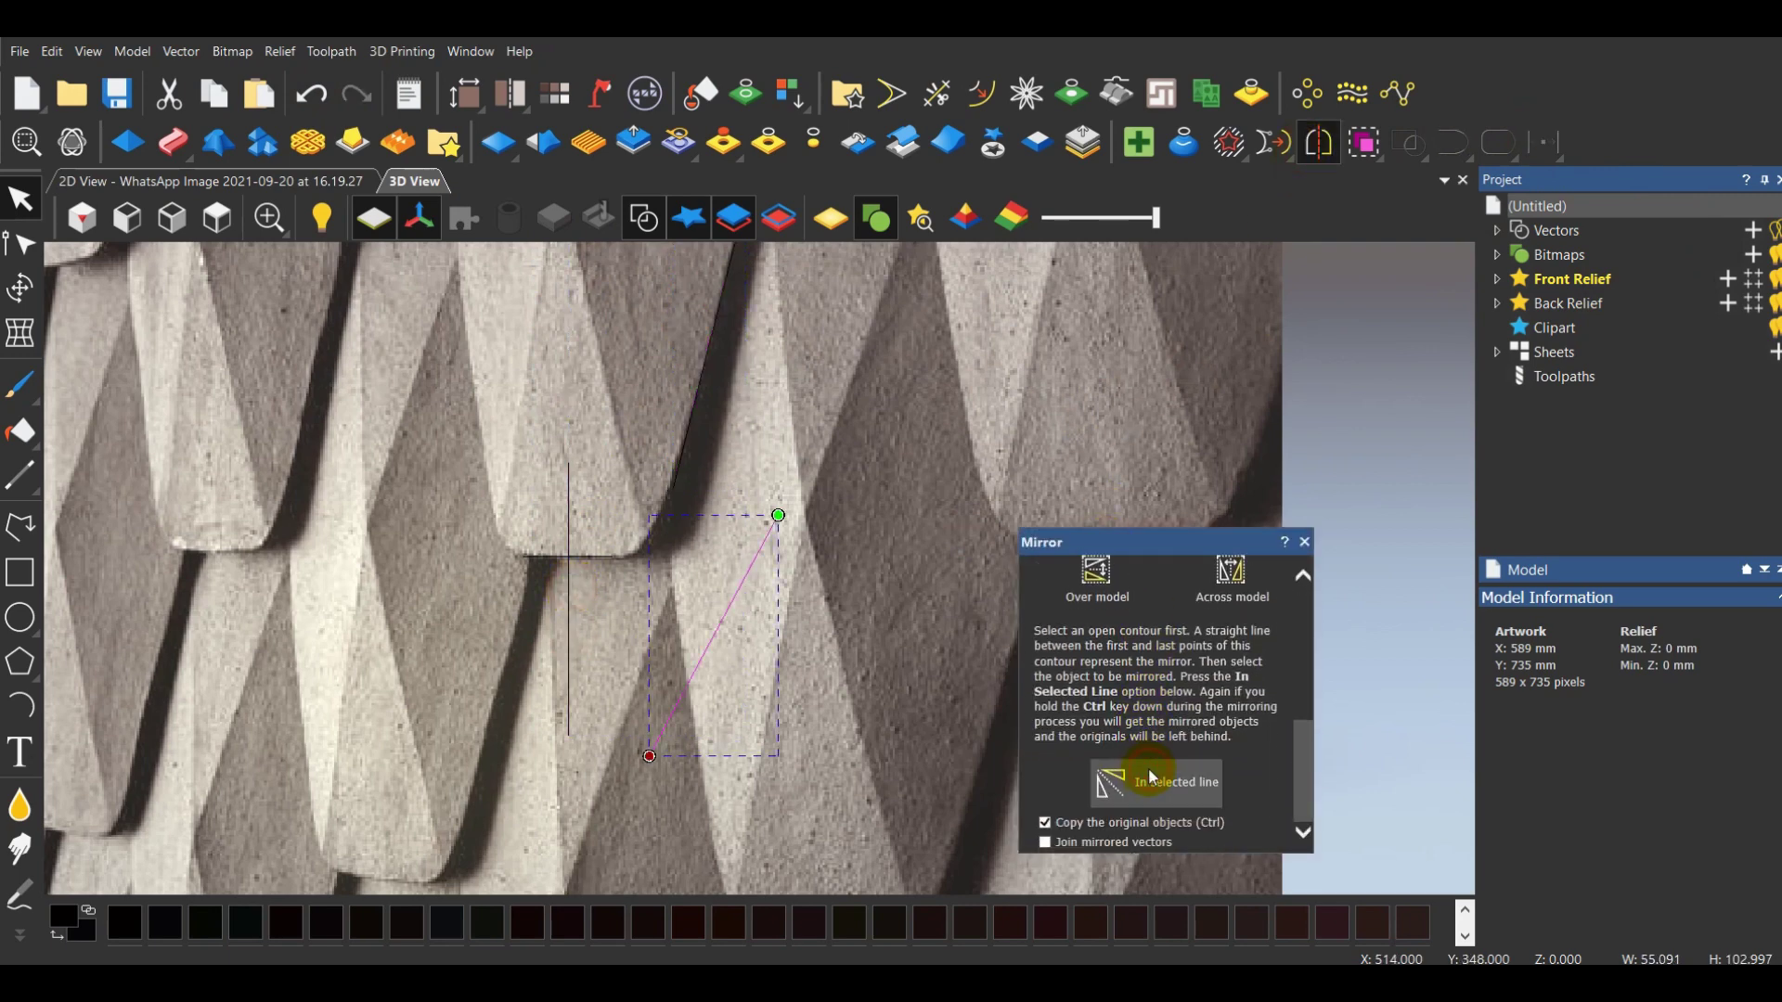
left_click(311, 92)
Mirror a copy of the right side line across the vertical centre line, selecting the vertical line first as the mirror axis
left_click(648, 449)
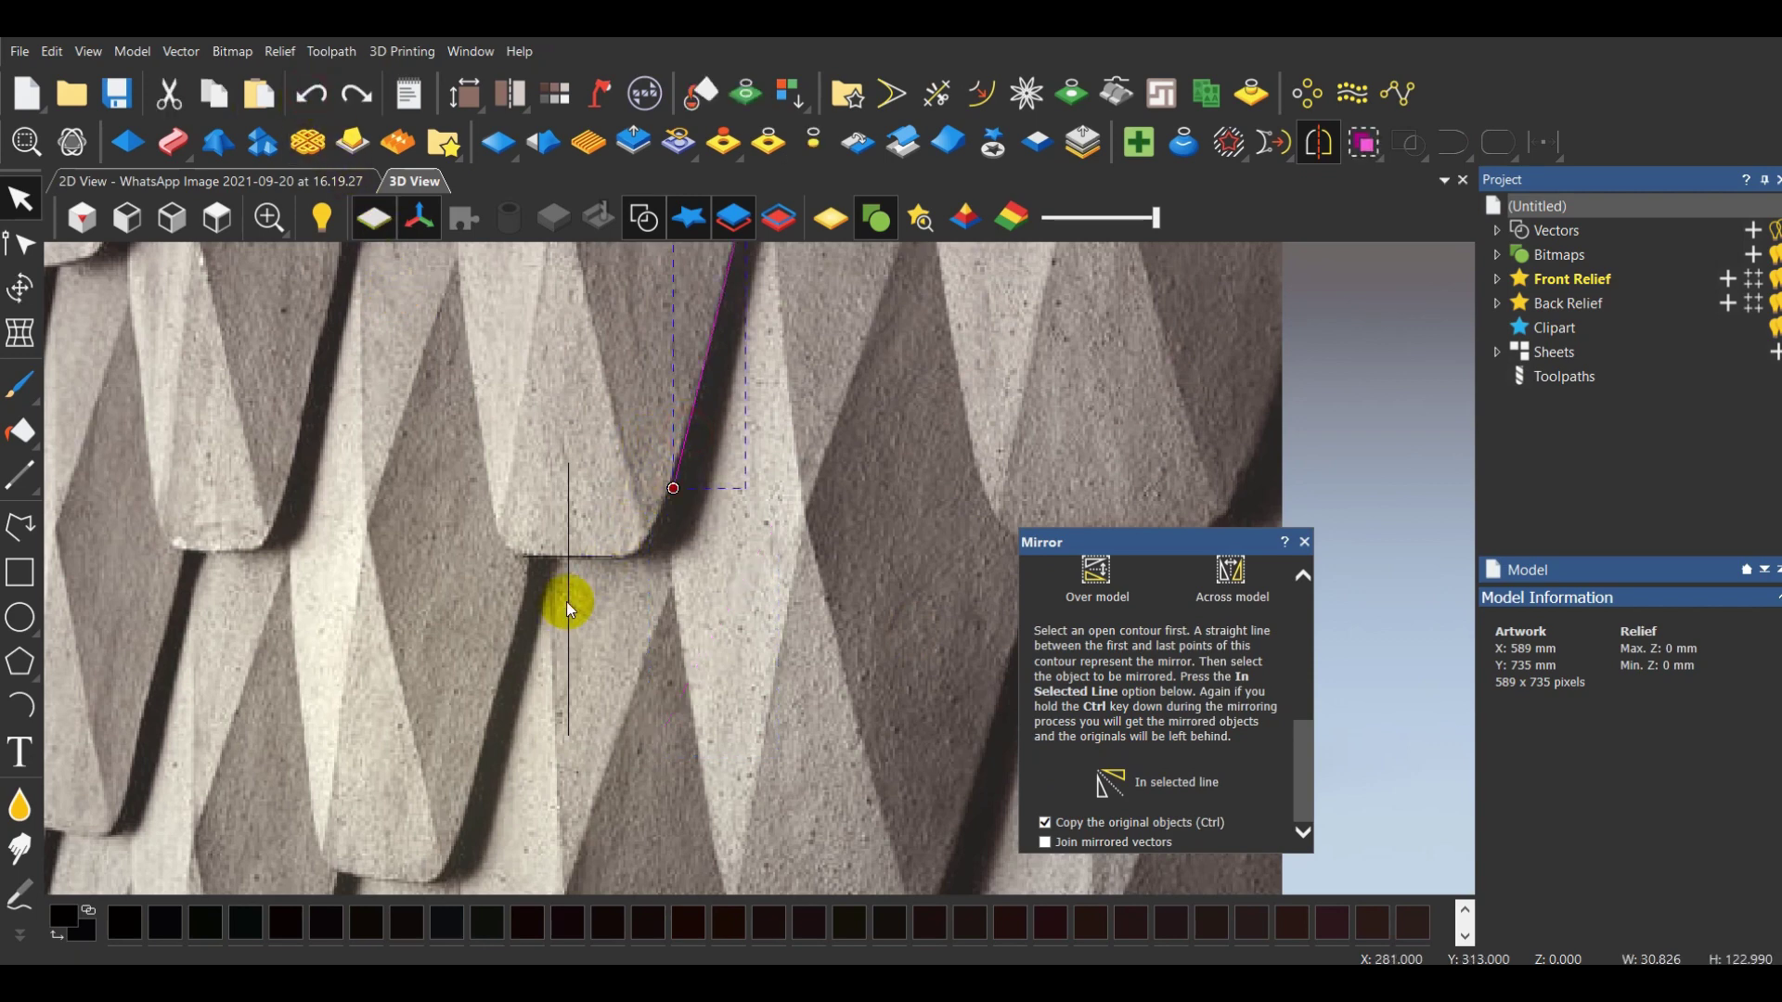
left_click(568, 605)
left_click(686, 430, "shift")
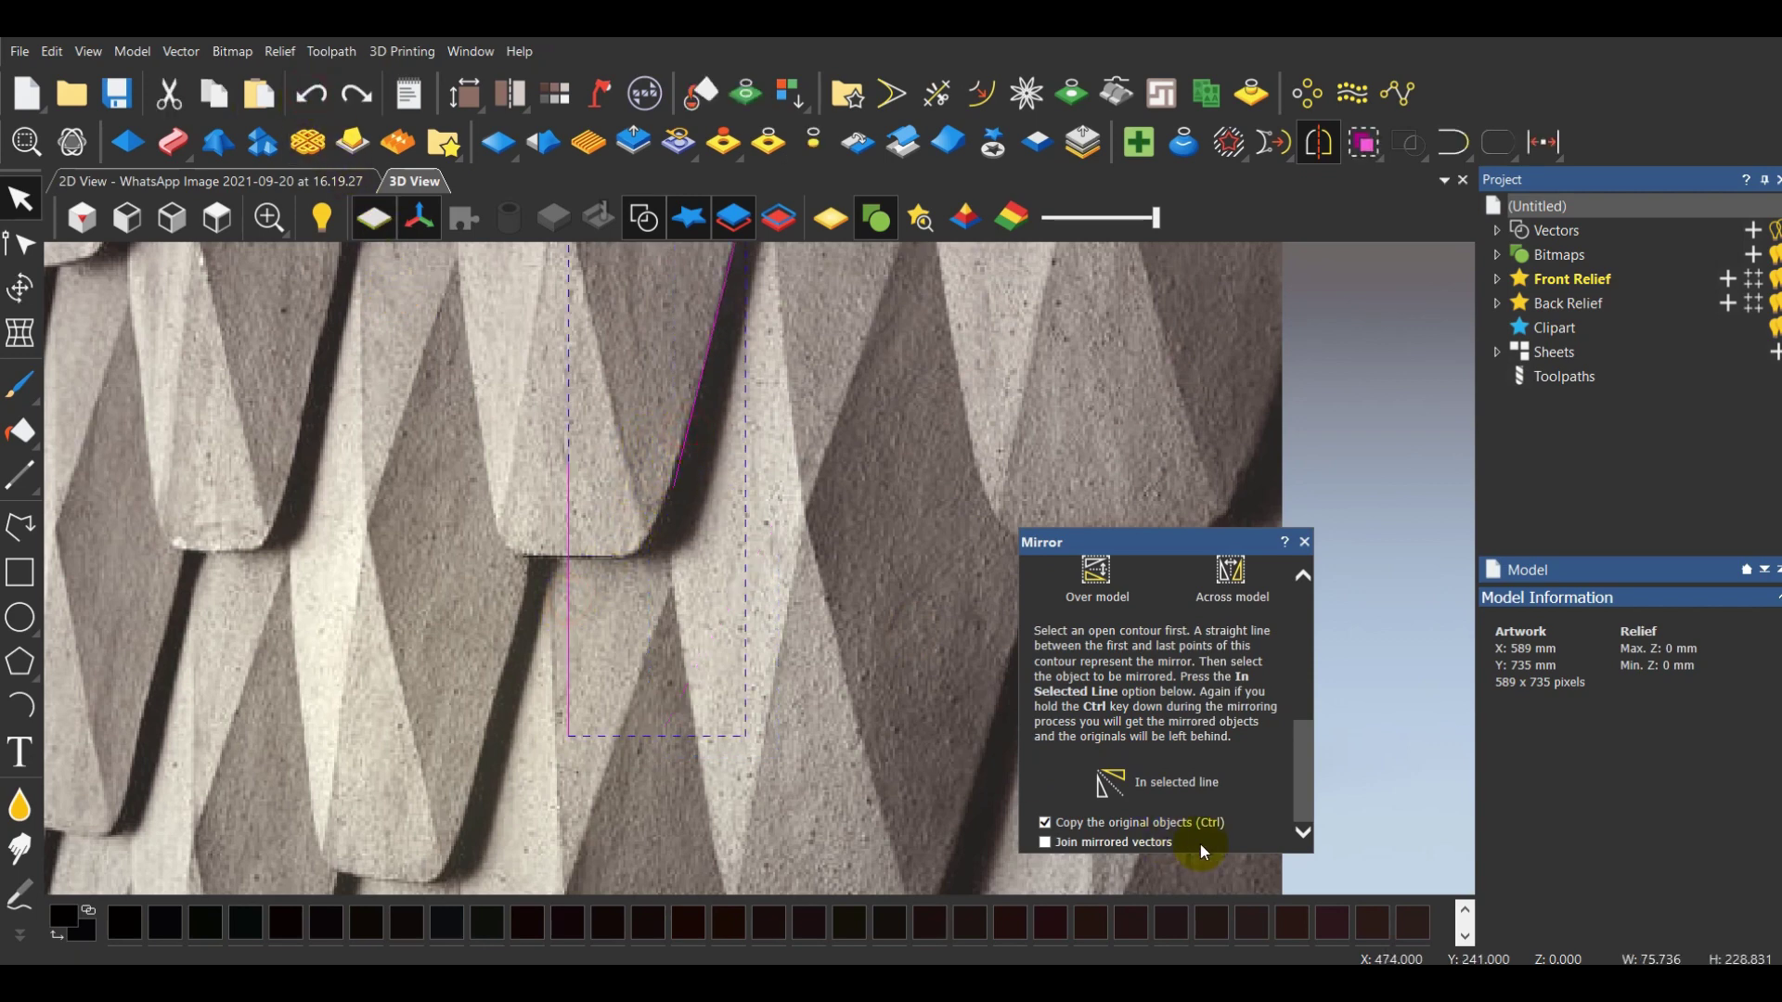
left_click(1160, 783)
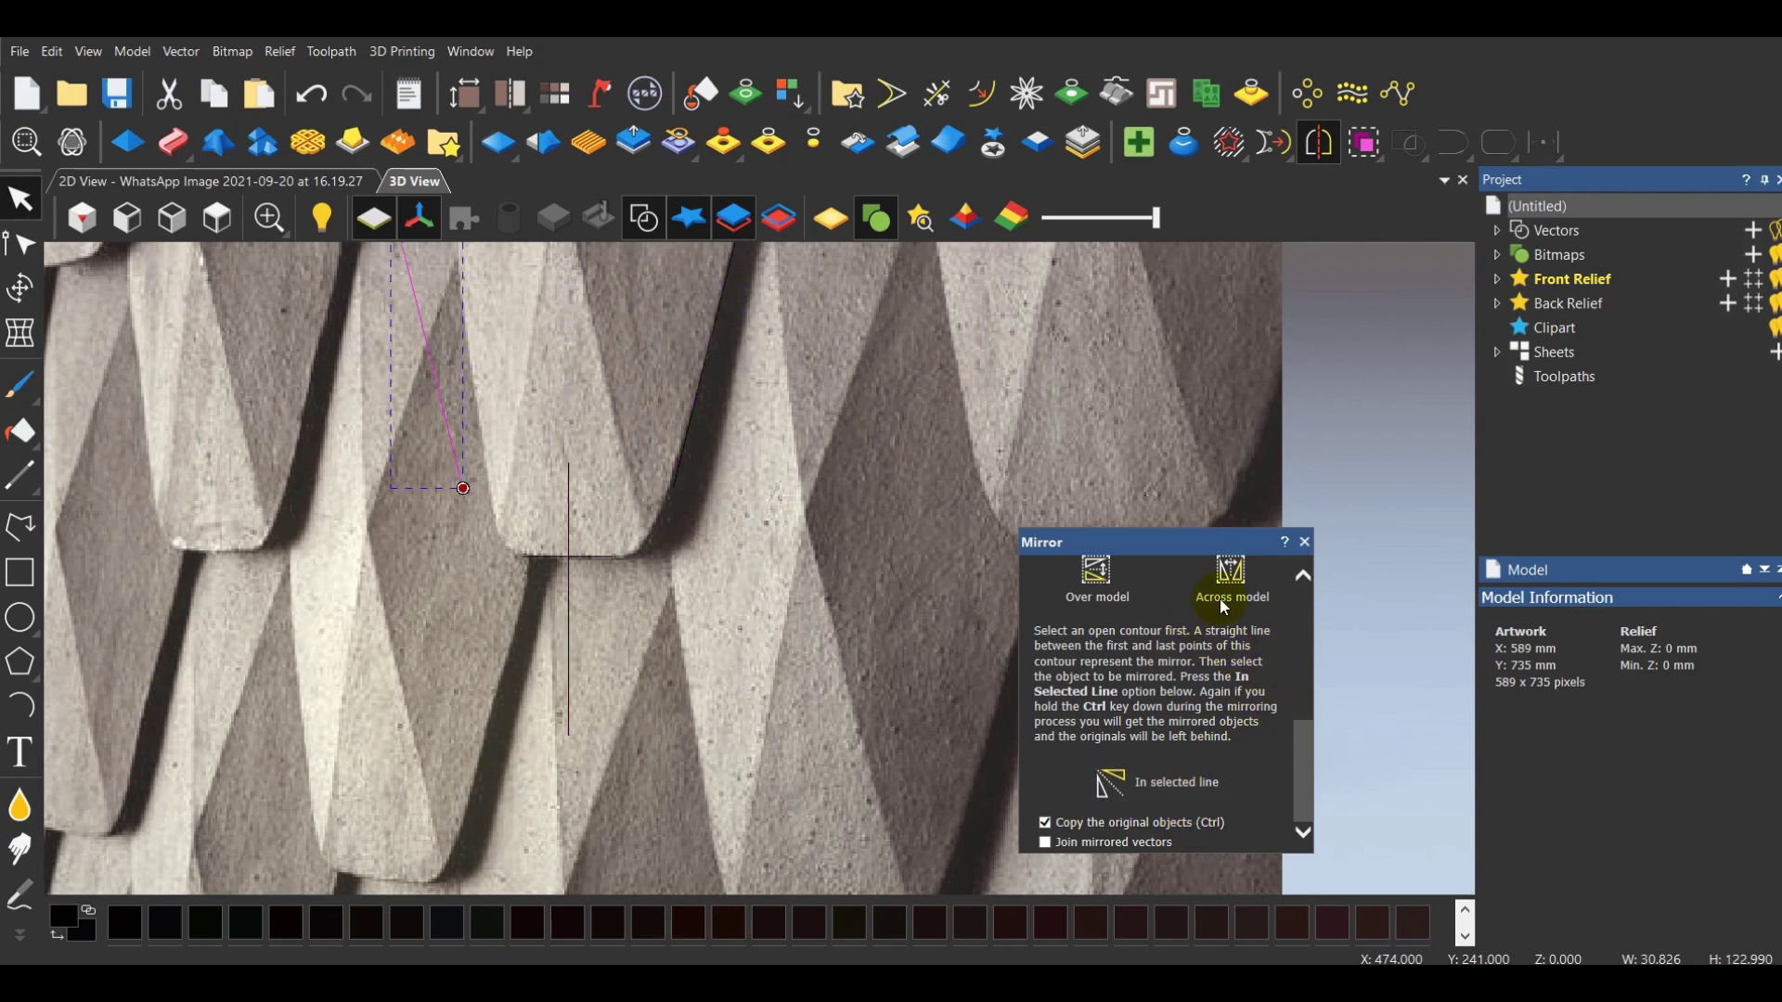
left_click(1303, 541)
scroll(1169, 605, "down", 3)
left_click(1268, 556)
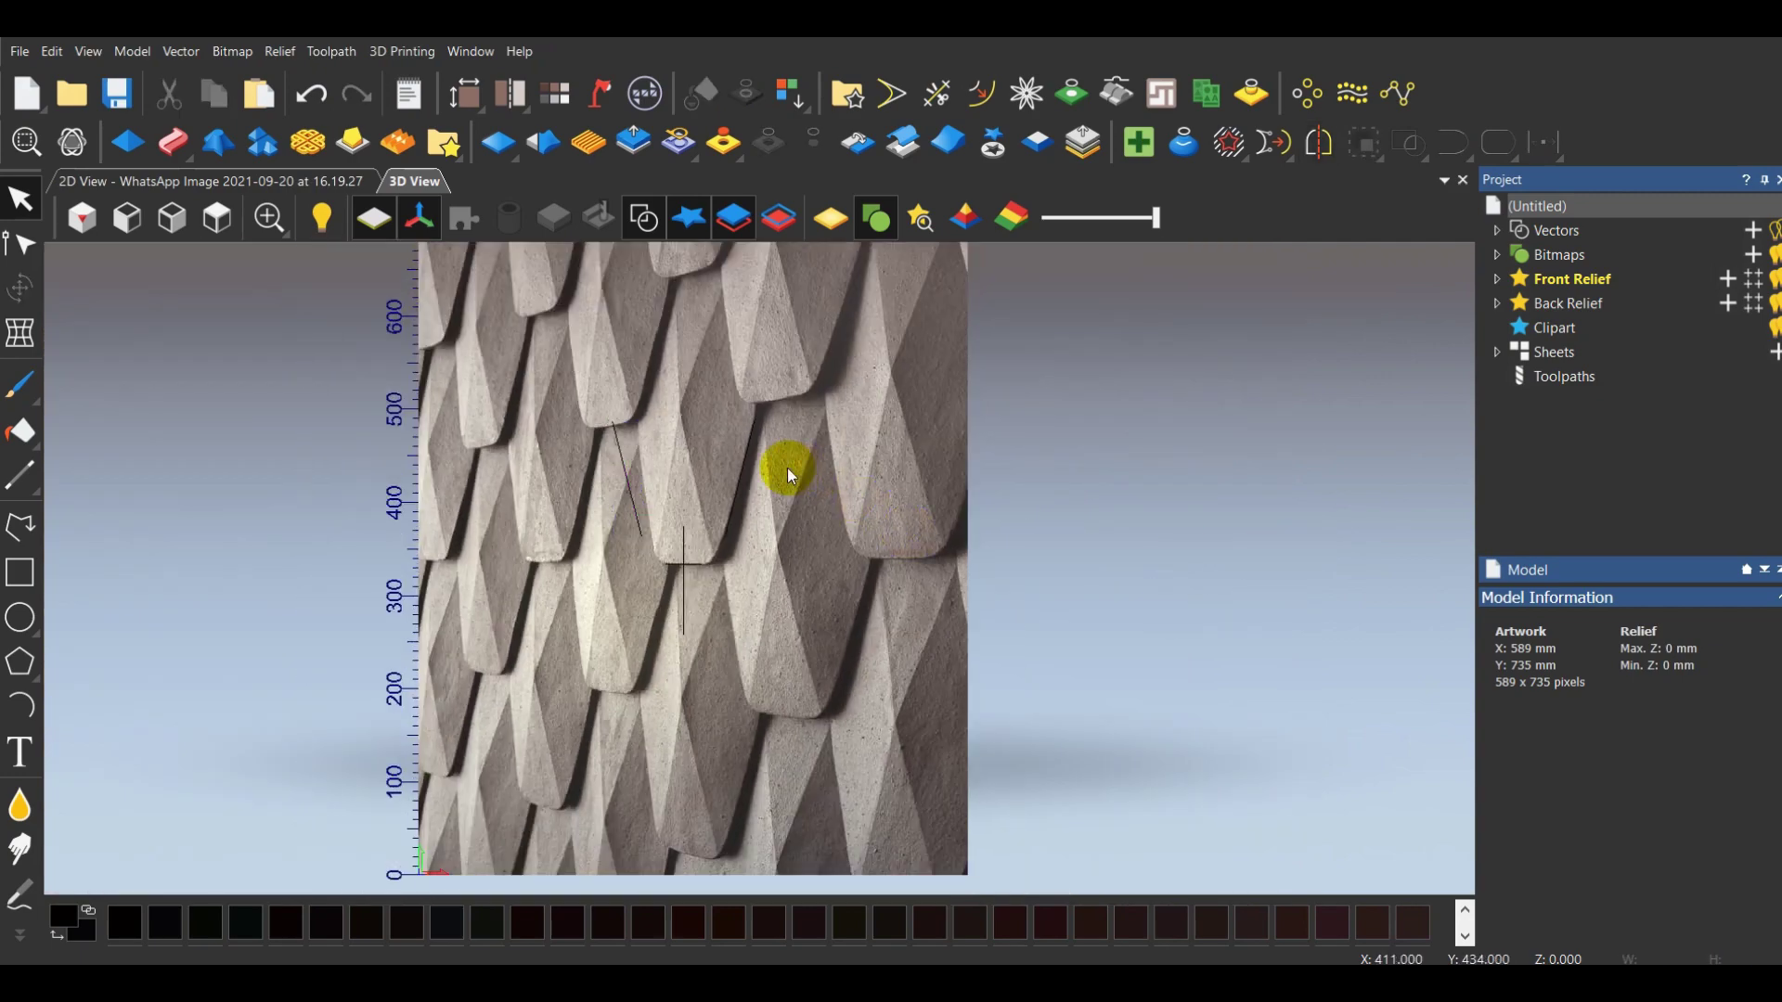
Move the lower end node of the right side line down onto the start of the tile's rounded corner
scroll(684, 334, "up", 6)
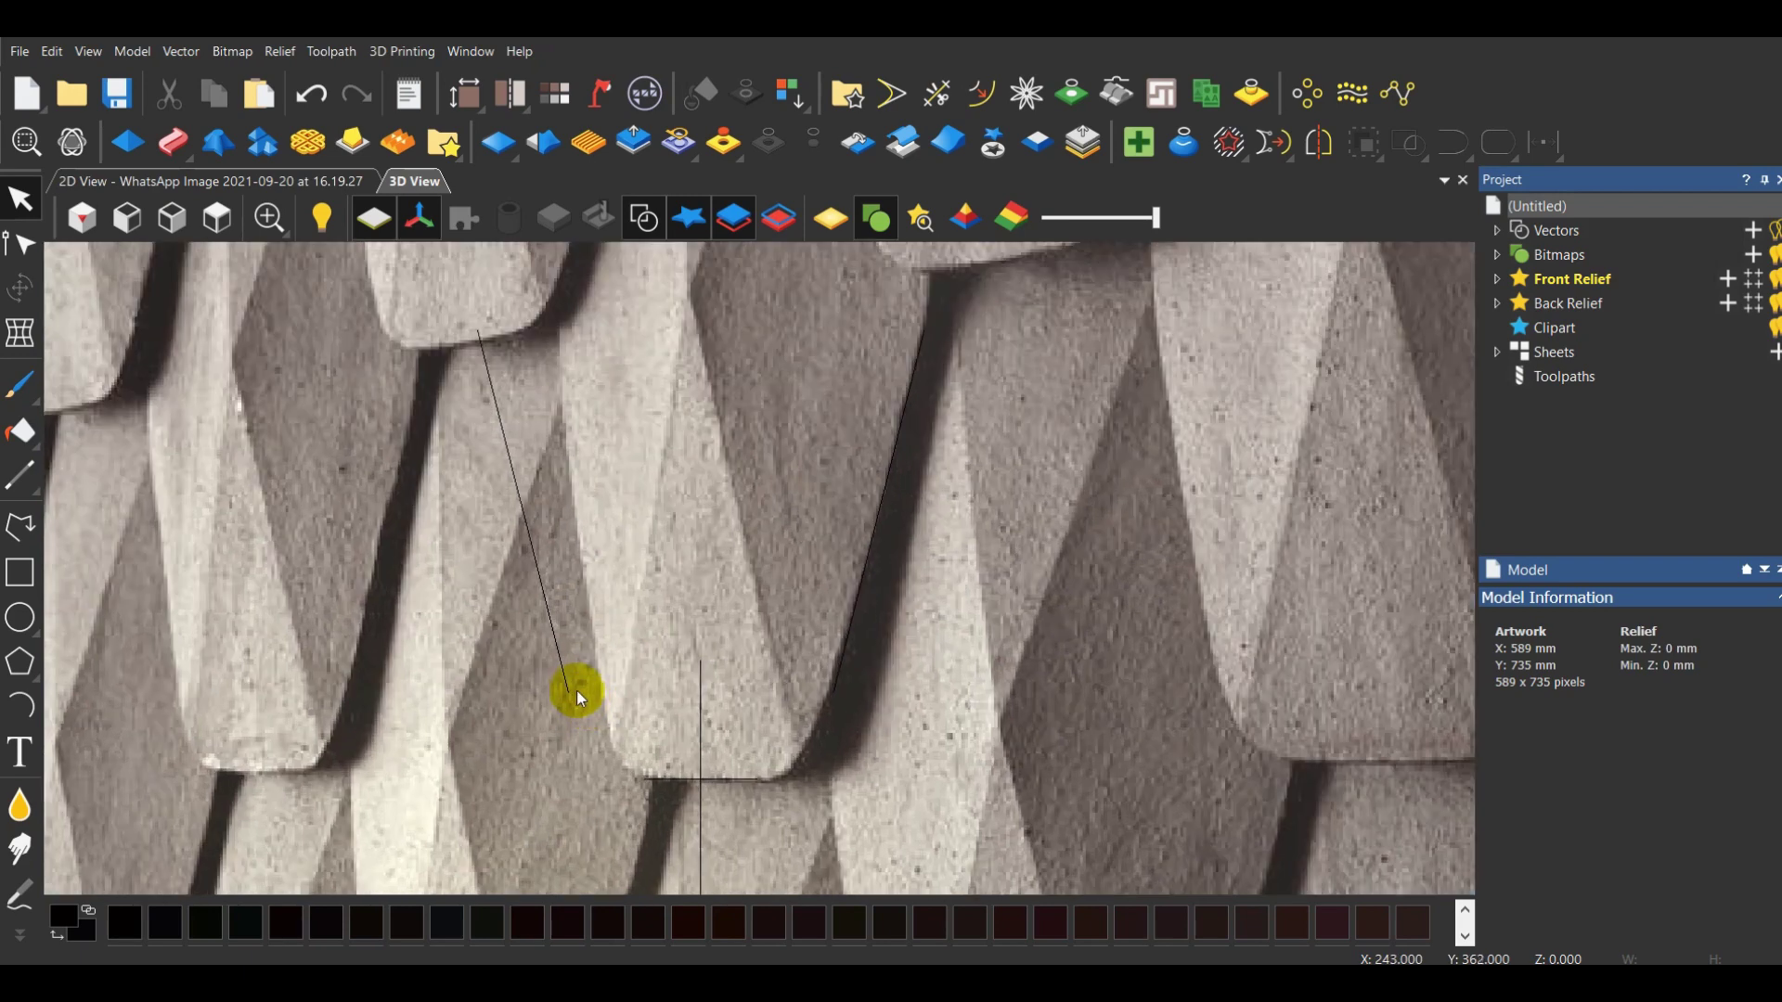
left_click(567, 685)
scroll(592, 778, "up", 2)
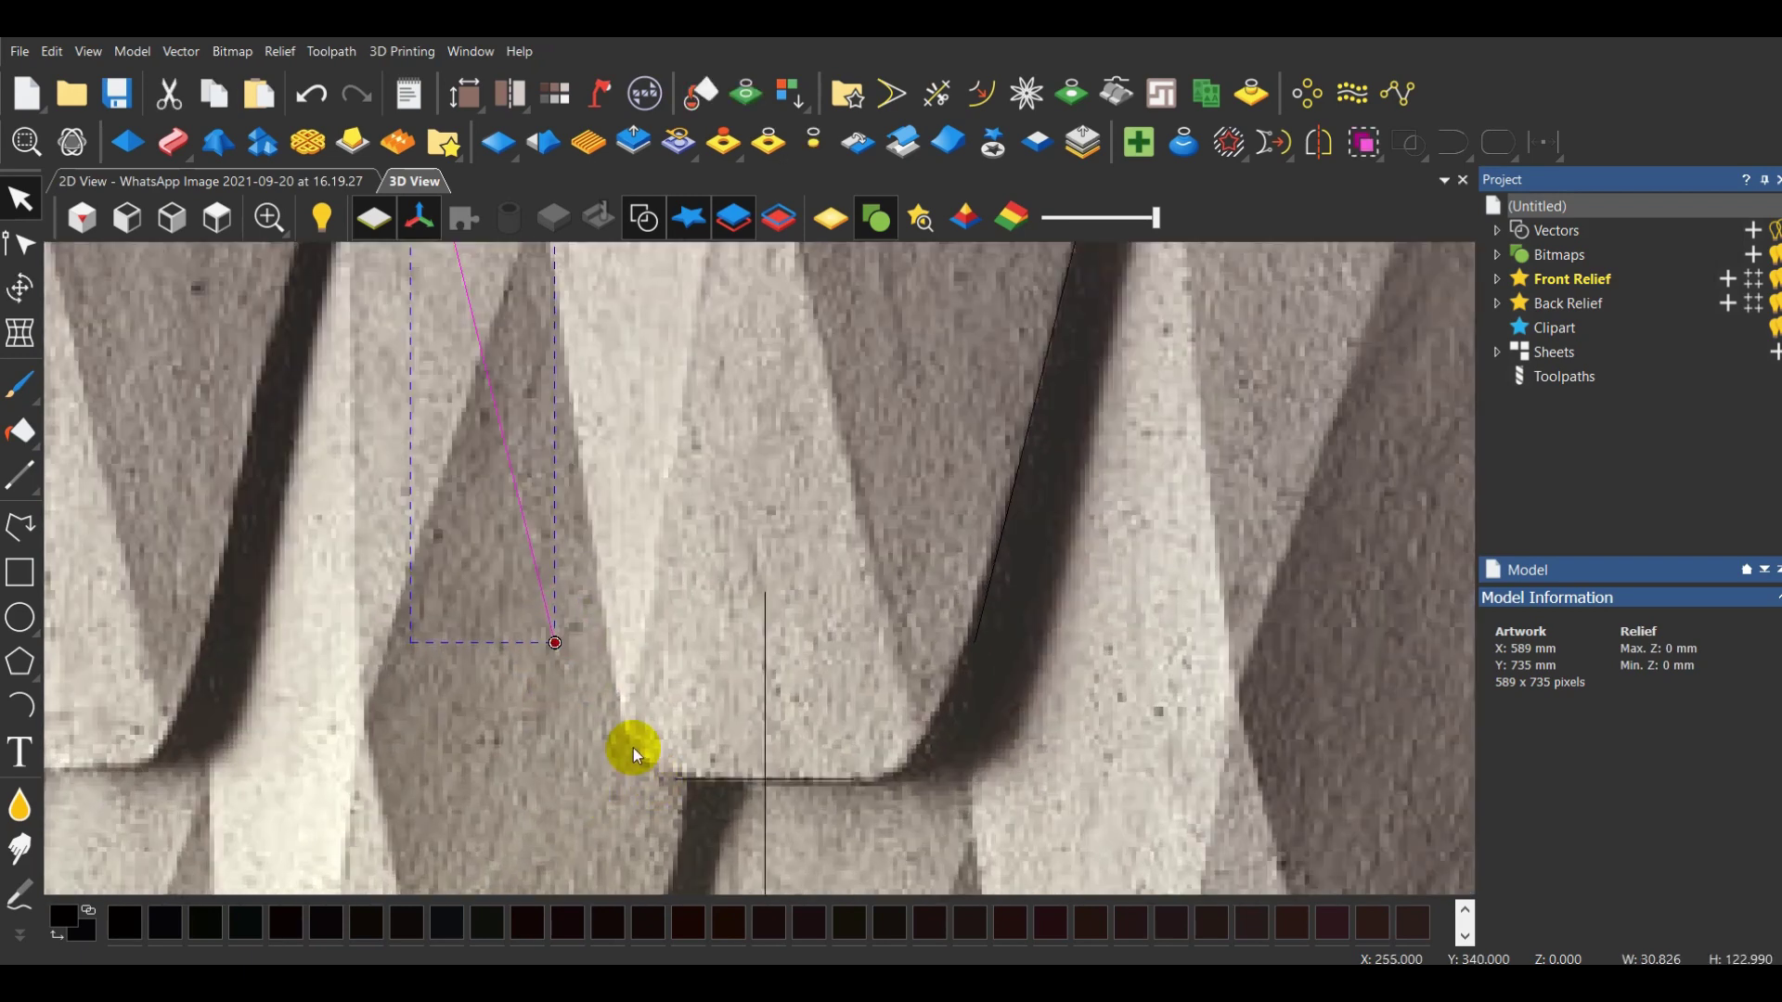
left_click(978, 620)
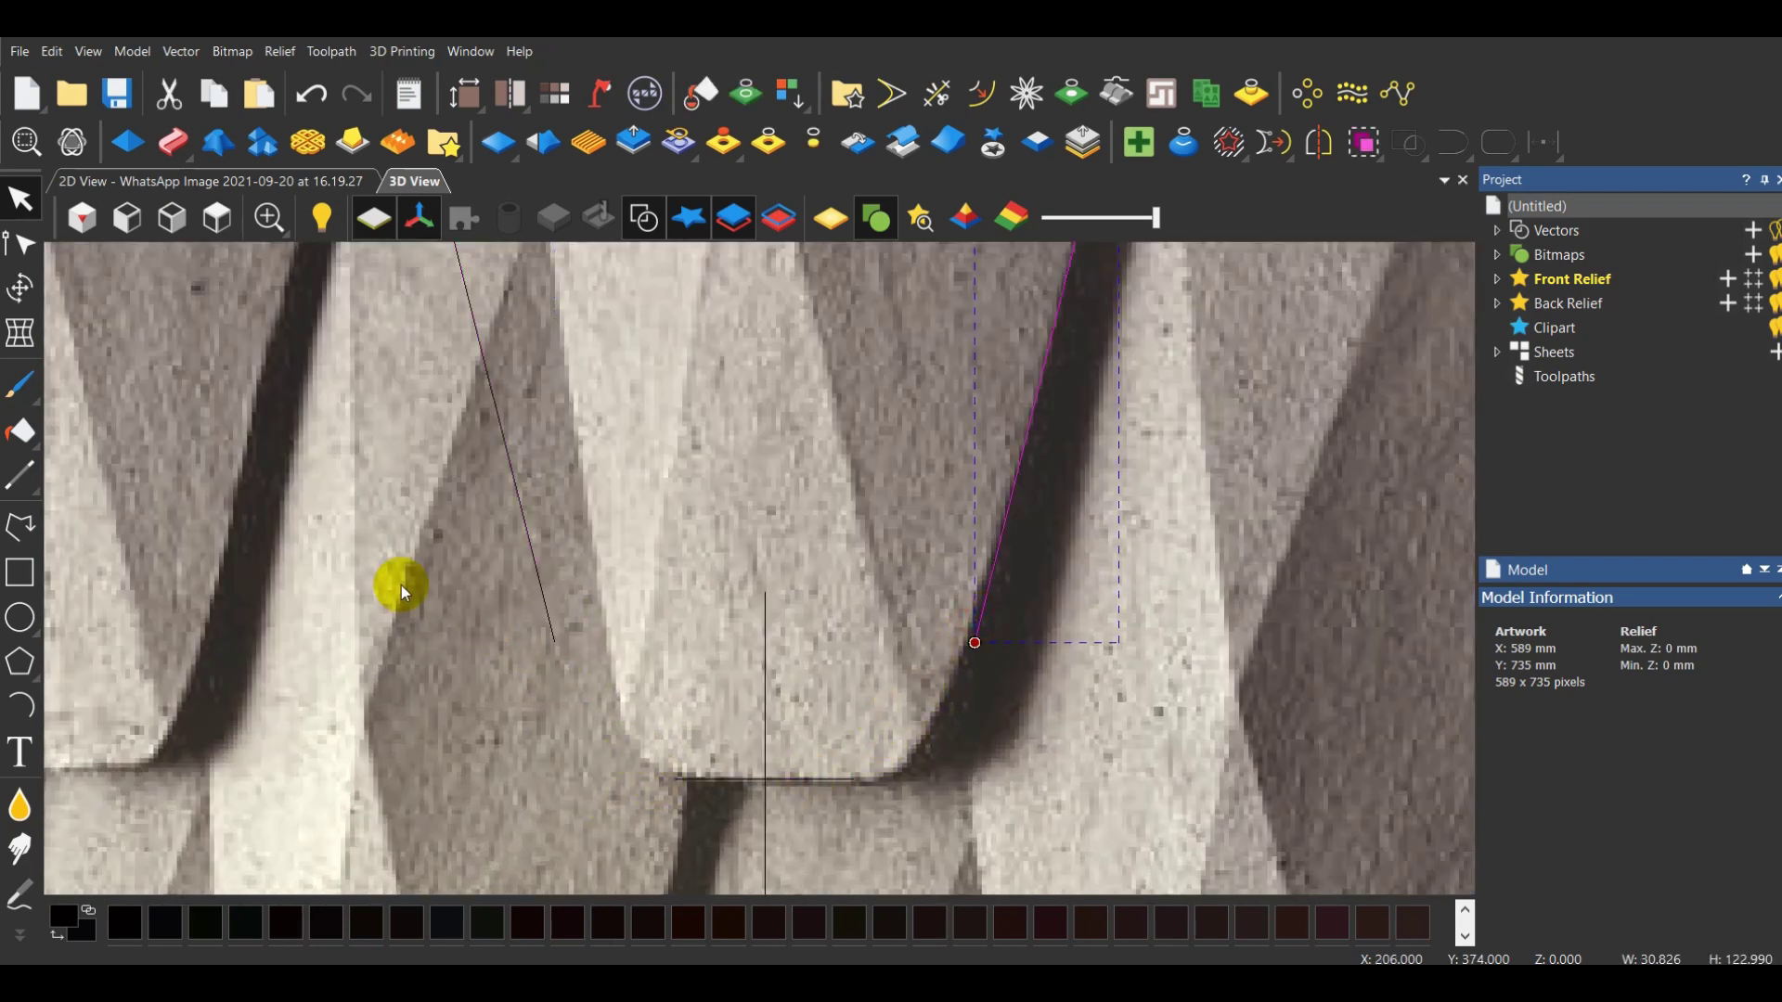
left_click(21, 243)
scroll(888, 698, "up", 3)
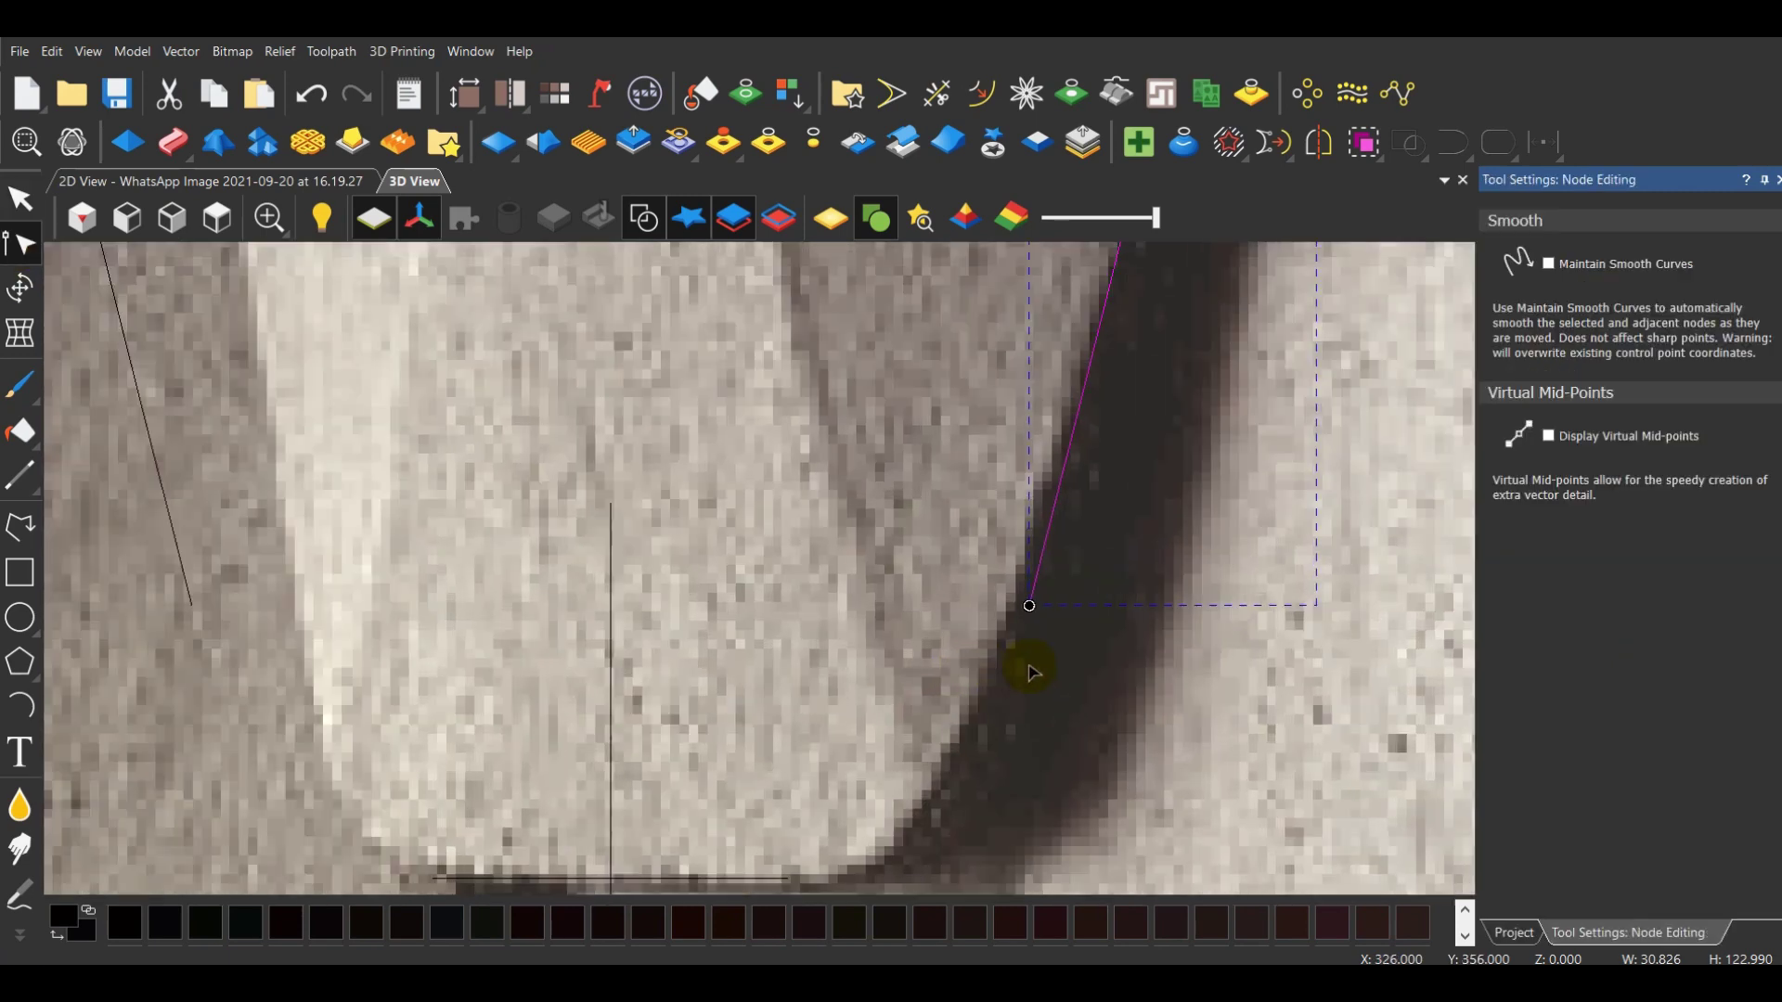
left_click_drag(1025, 644, 966, 782)
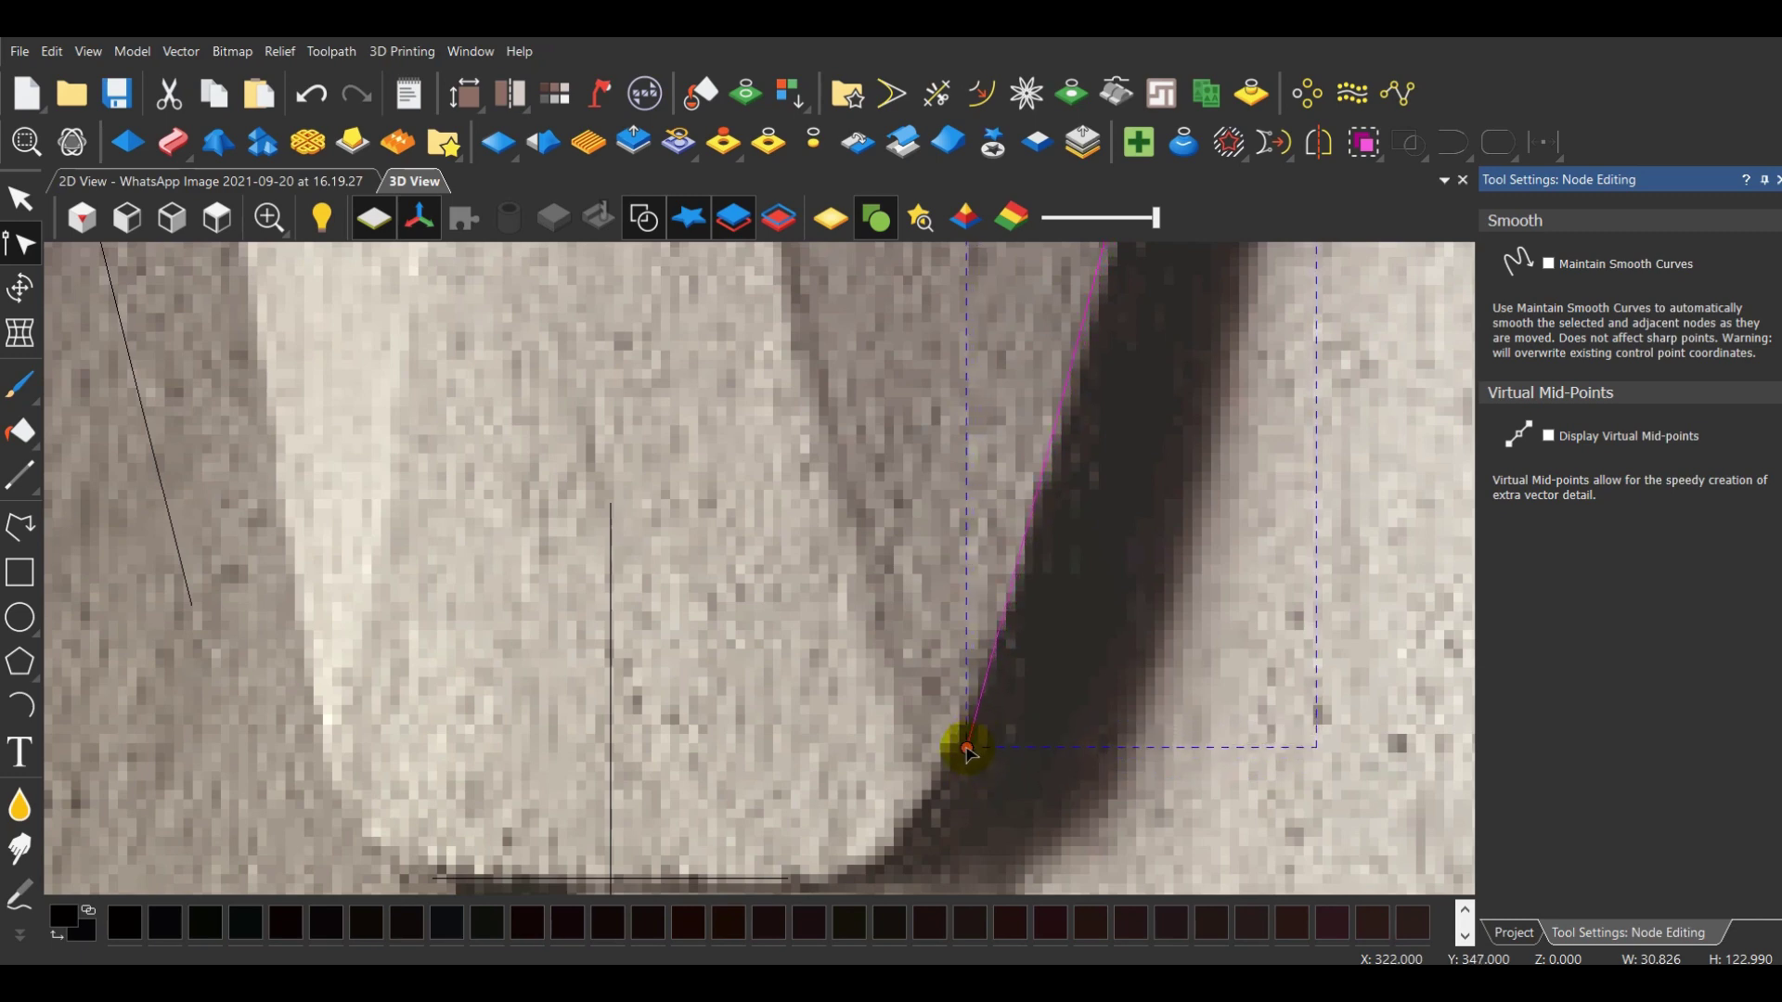
scroll(888, 738, "down", 3)
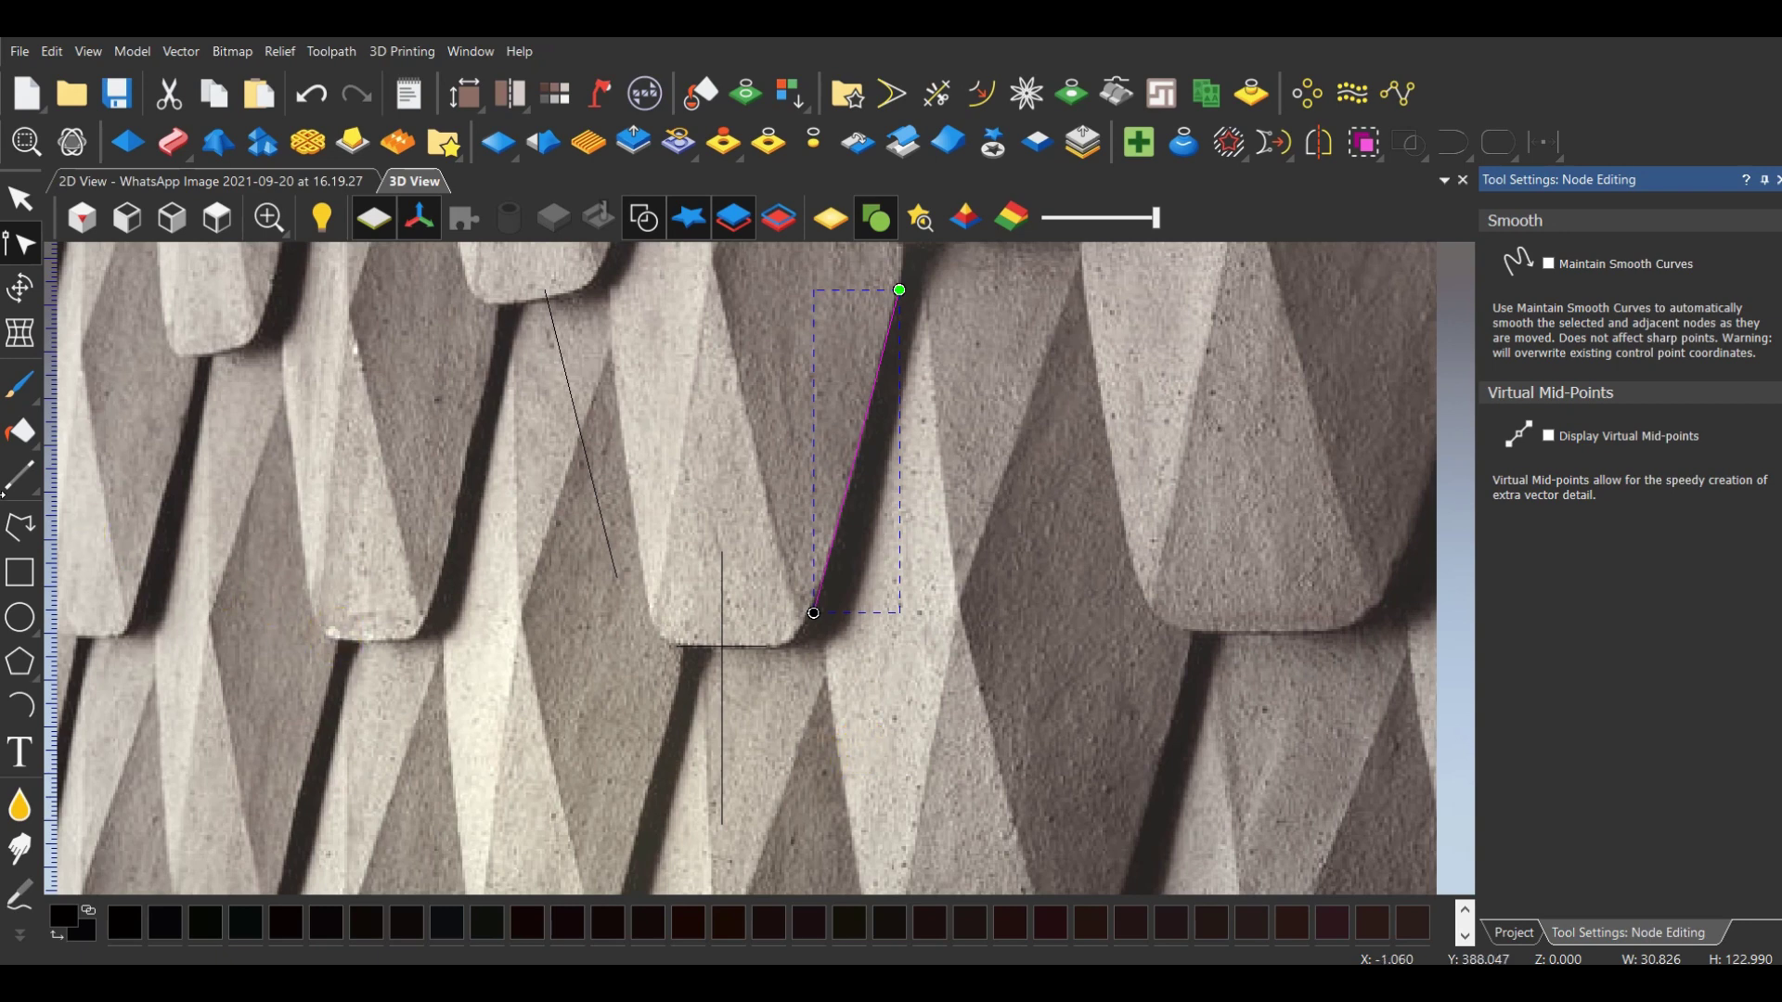
Draw a Start - End - Point On Arc arc of about 26 mm radius around the tile's lower right corner, ending at the side line
left_click(20, 717)
scroll(755, 609, "up", 6)
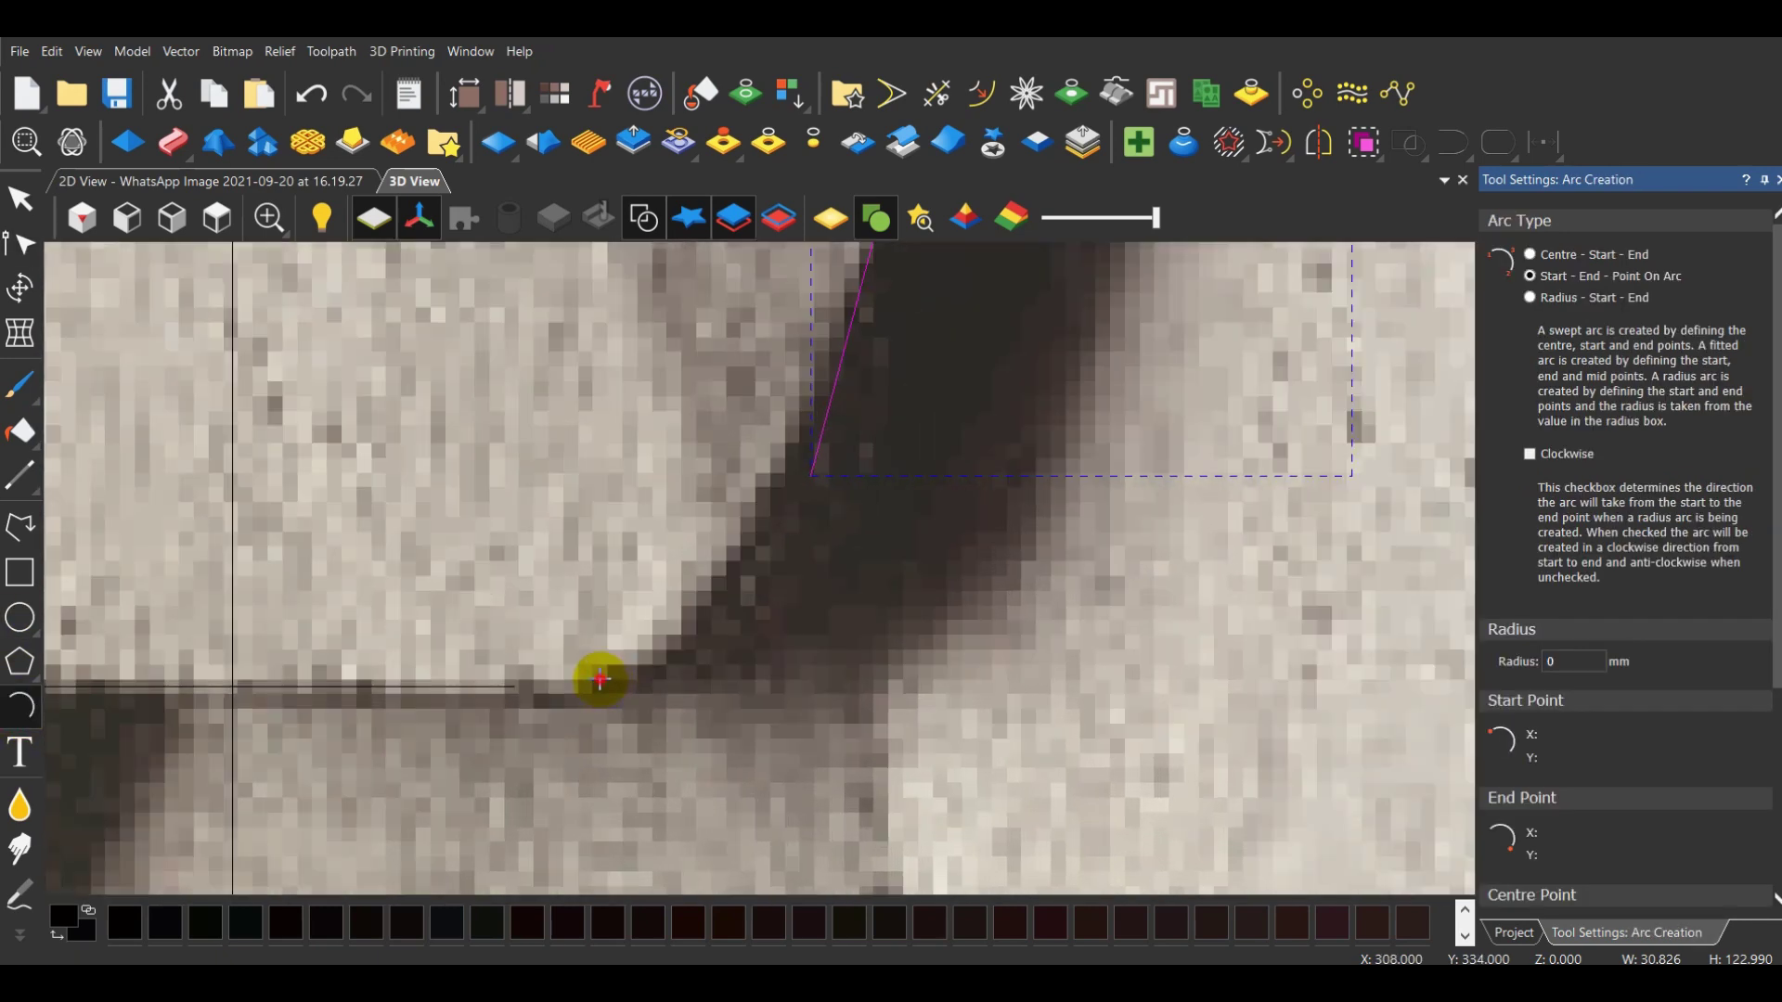
left_click(600, 679)
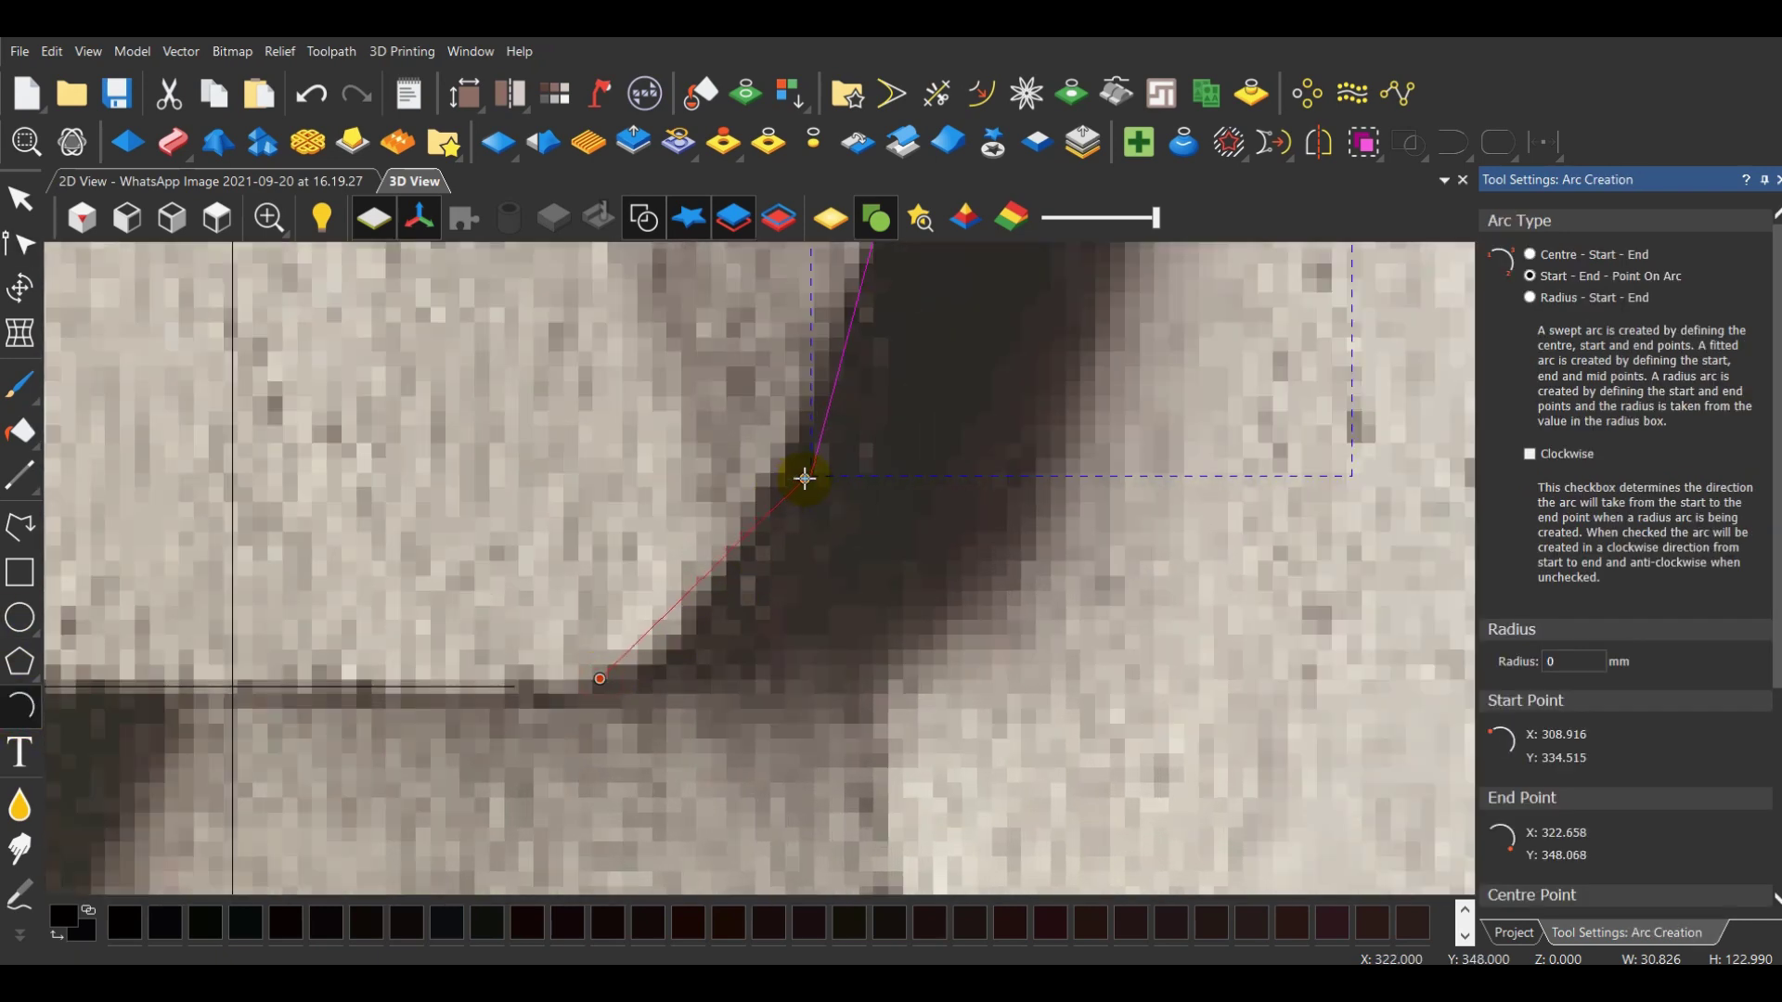
left_click(808, 476)
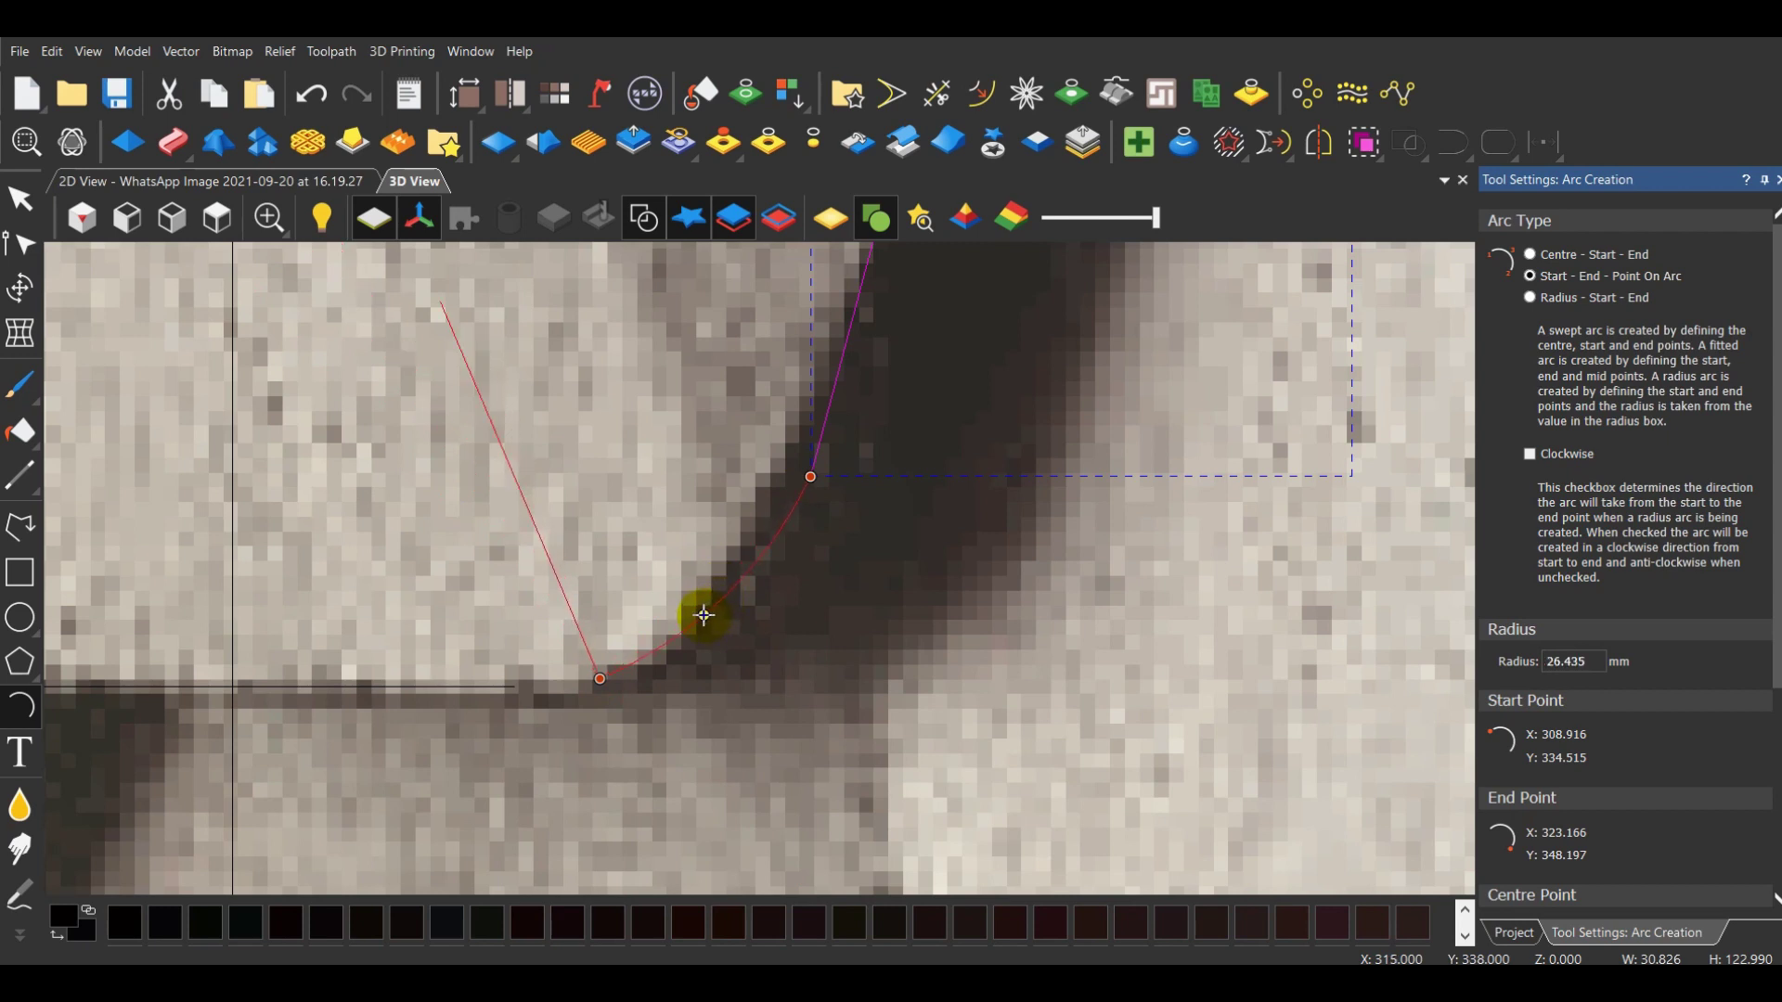
left_click(703, 615)
key("Escape")
Join the bottom-edge line, corner arc and right side line into one vector with a smooth curve
left_click(494, 686, "shift")
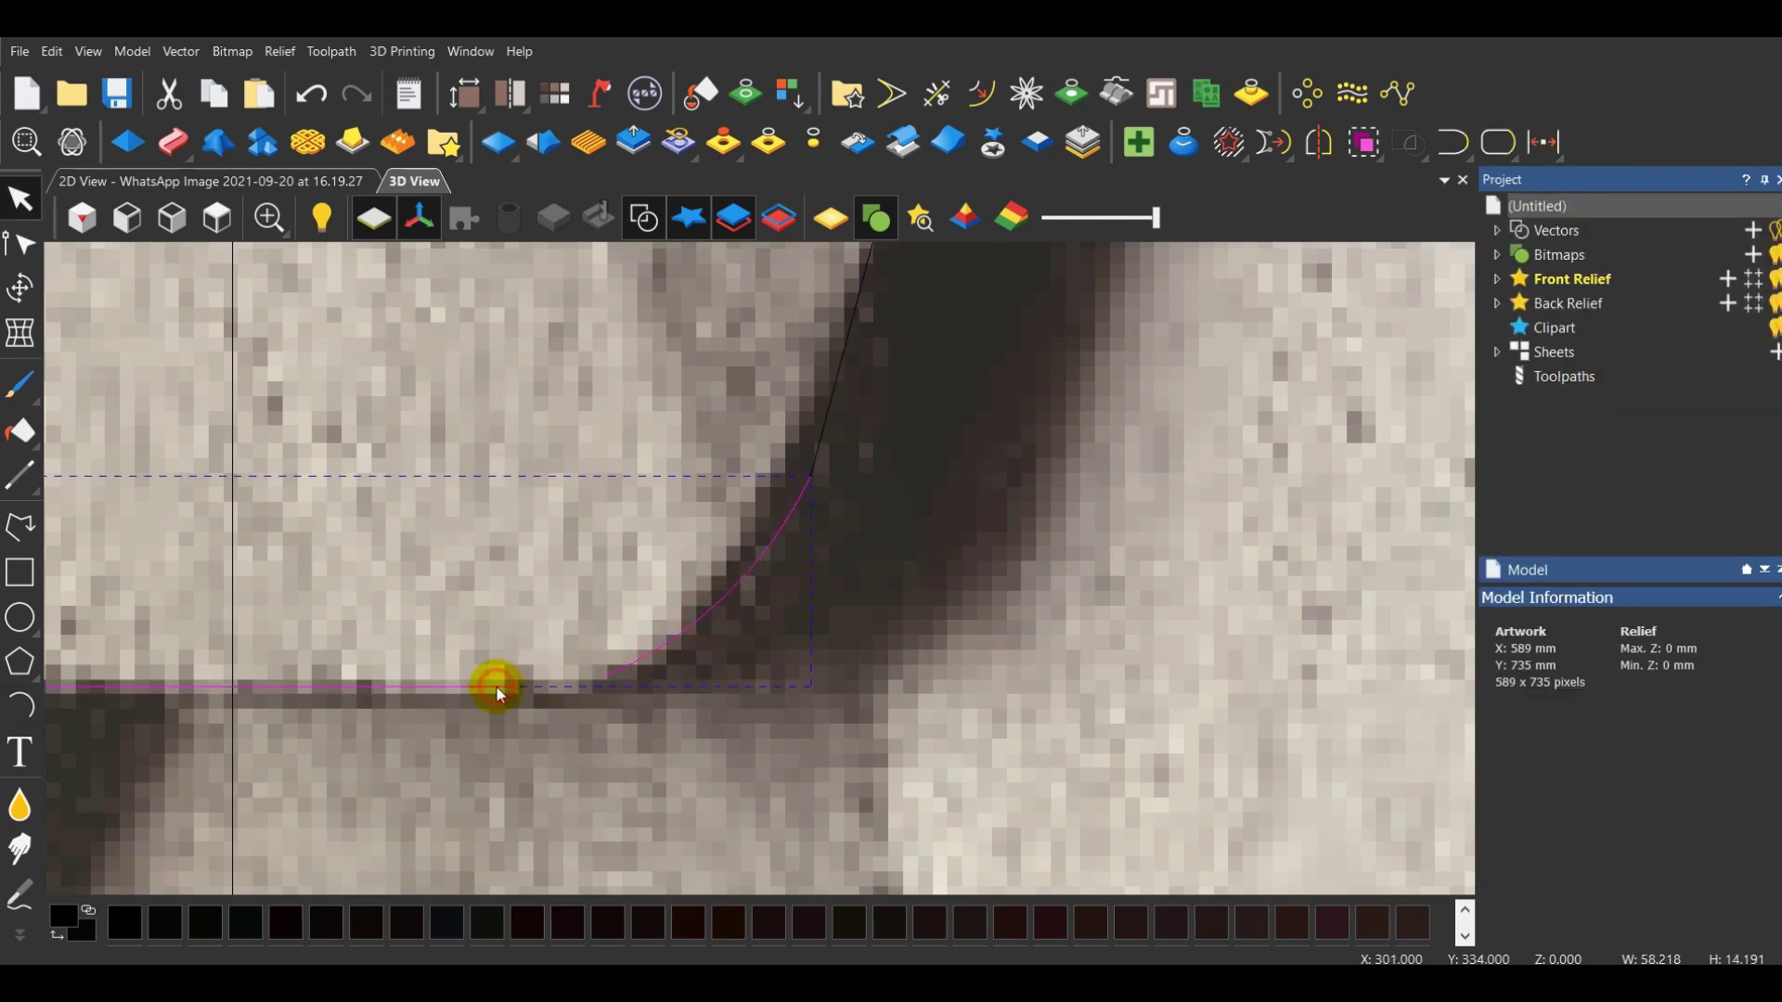
left_click(1452, 141)
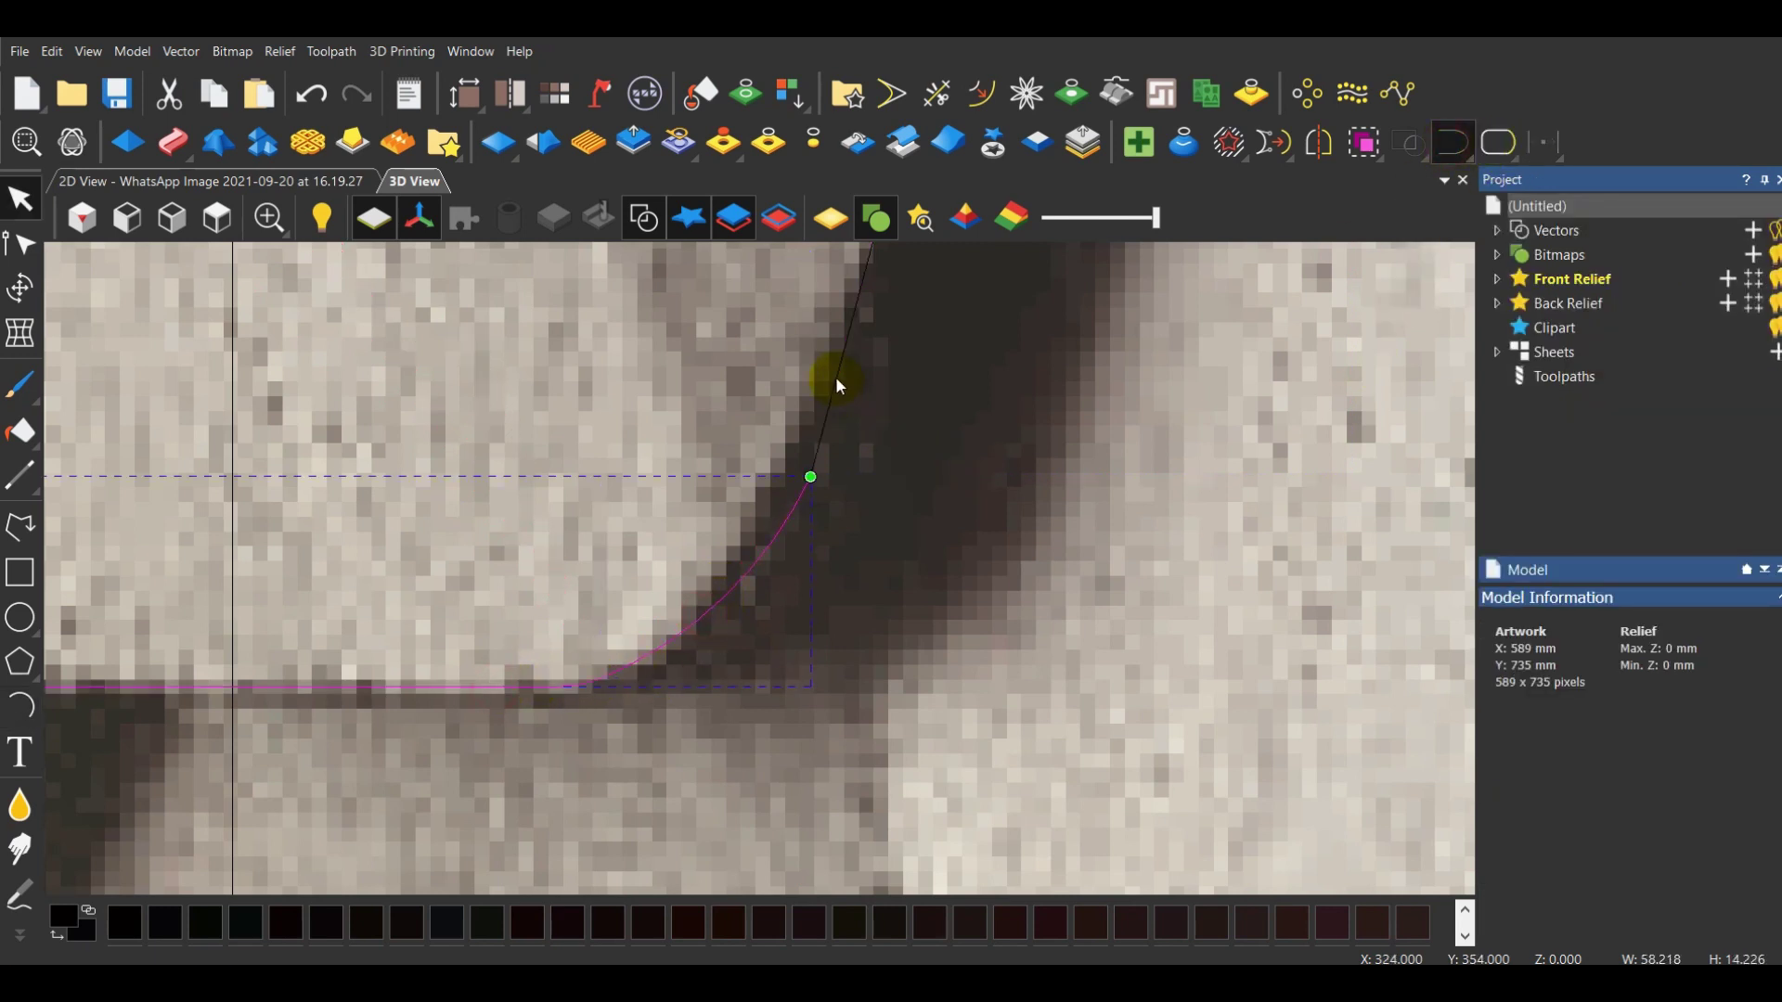
left_click(1452, 144)
scroll(763, 565, "down", 8)
left_click(1185, 603)
Draw a Start - End - Point On Arc arc of about 38.5 mm radius bridging the kink between the lower right corner arc and side line
scroll(720, 552, "up", 8)
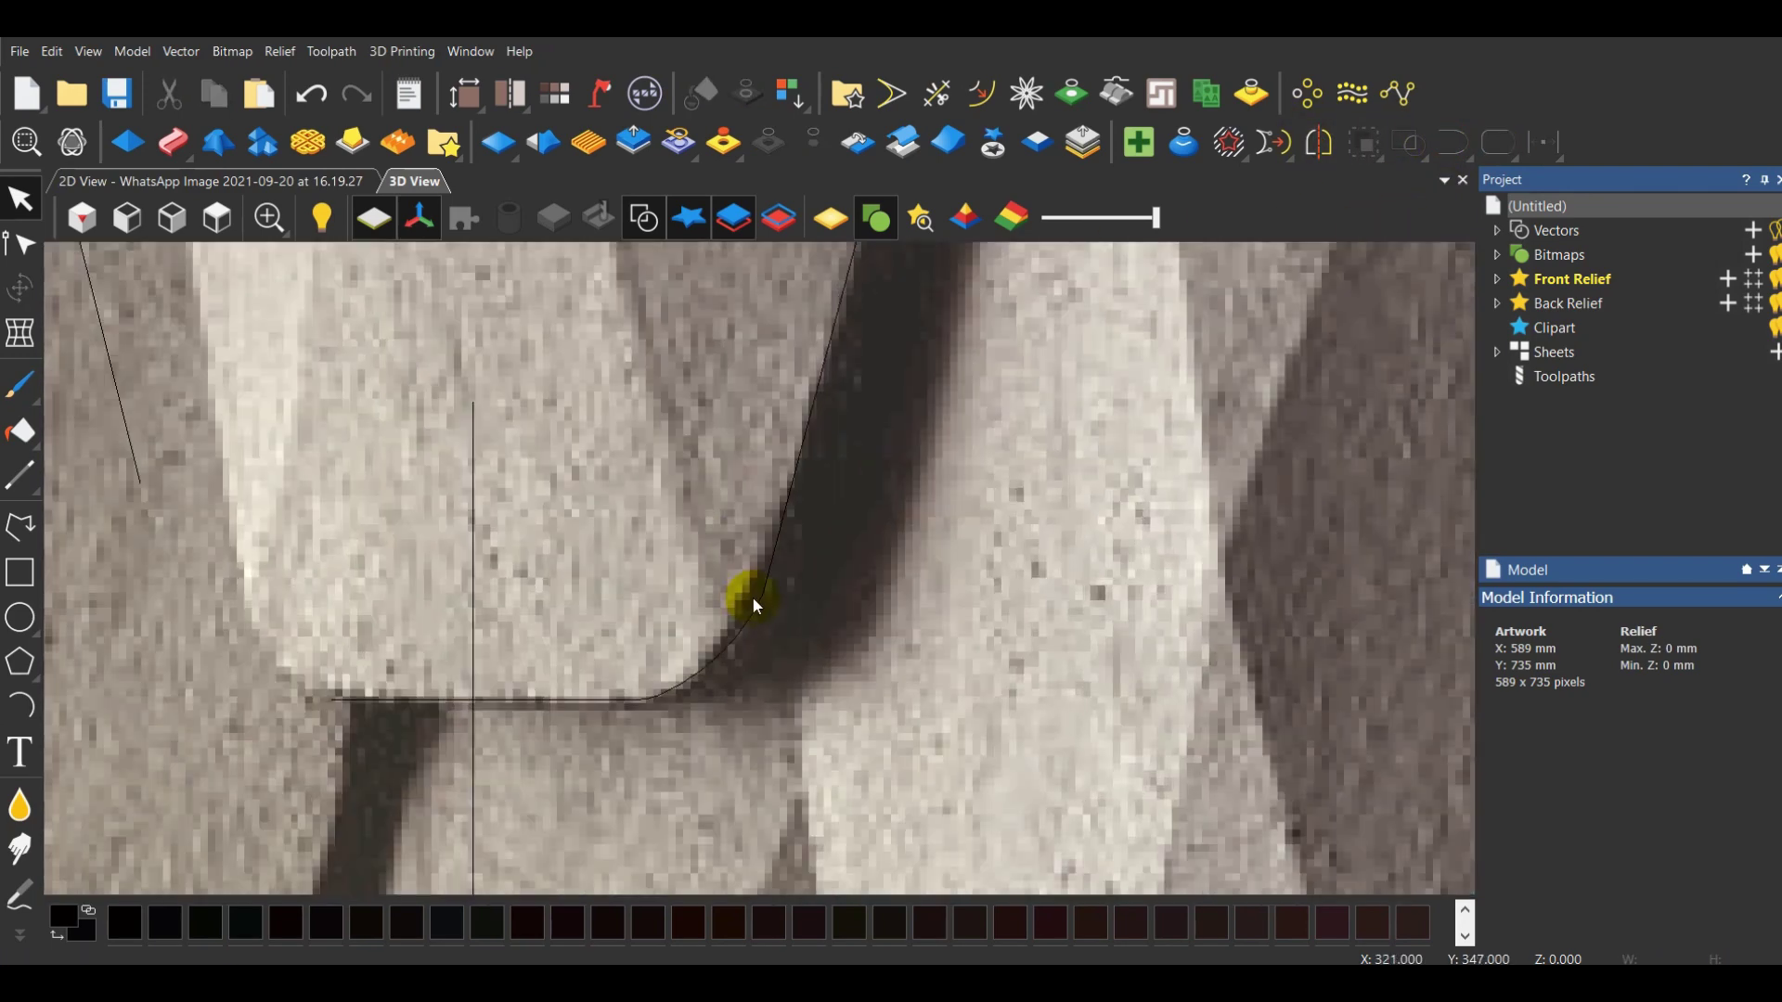
left_click(754, 601)
scroll(750, 594, "up", 2)
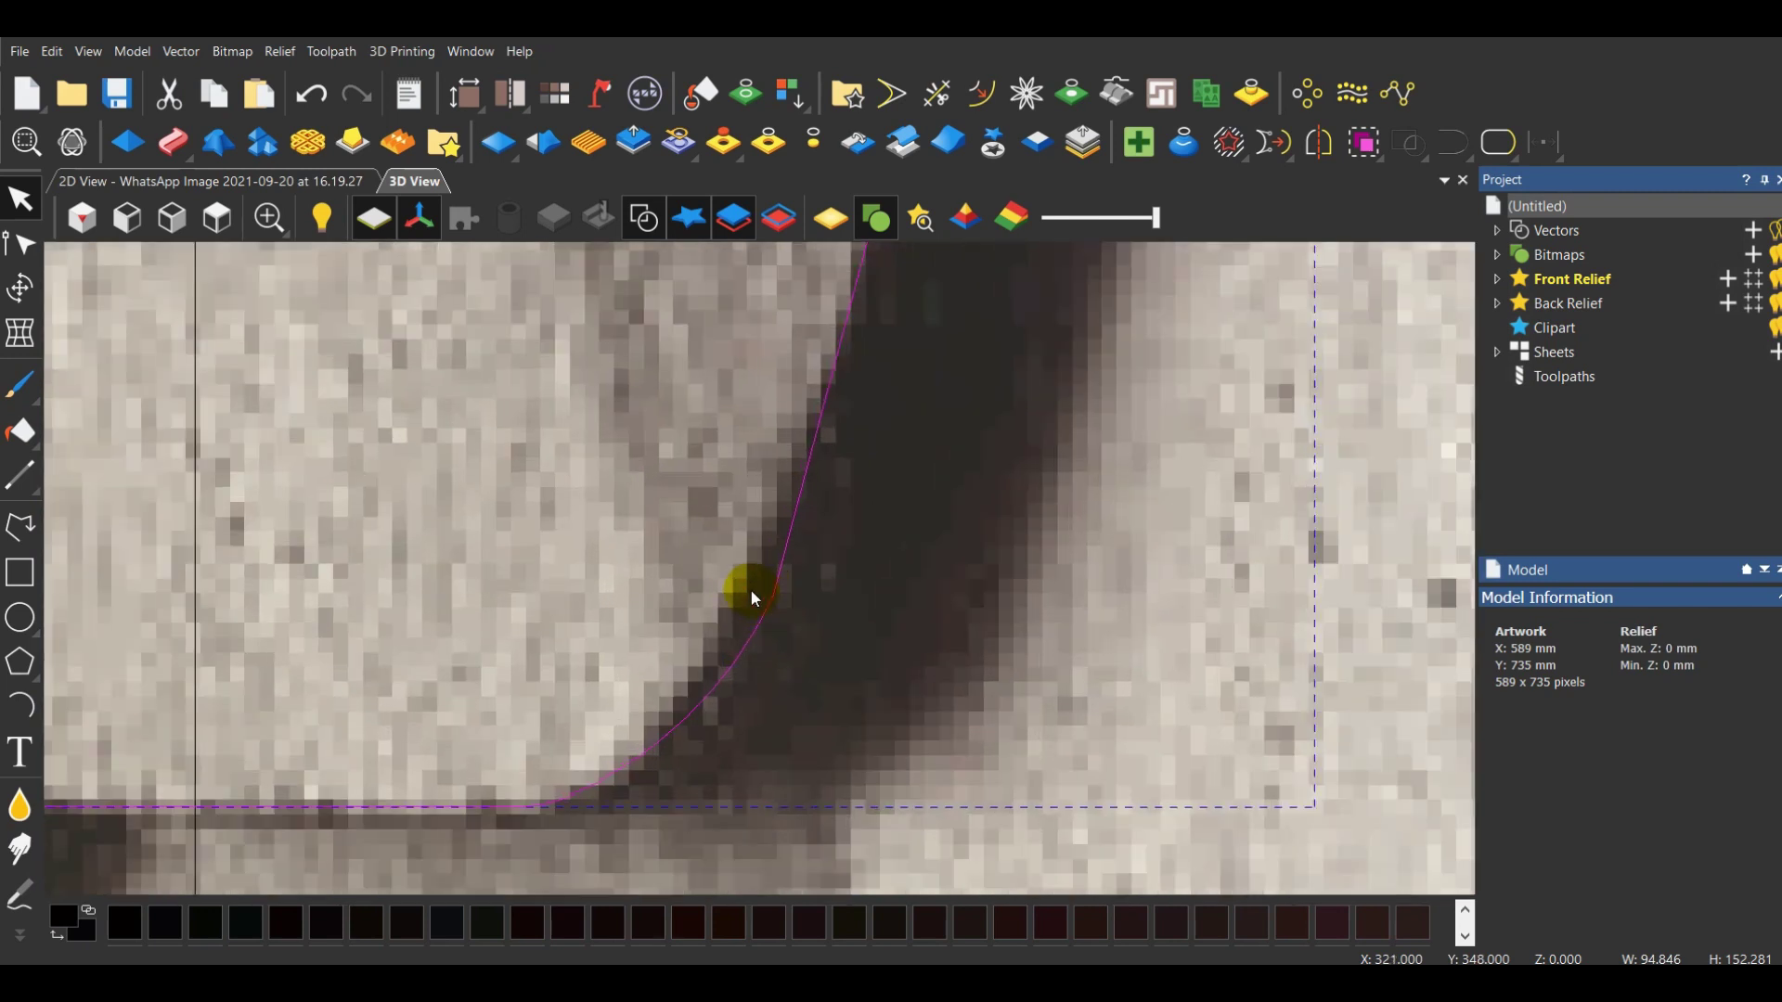
left_click(19, 705)
scroll(755, 629, "up", 4)
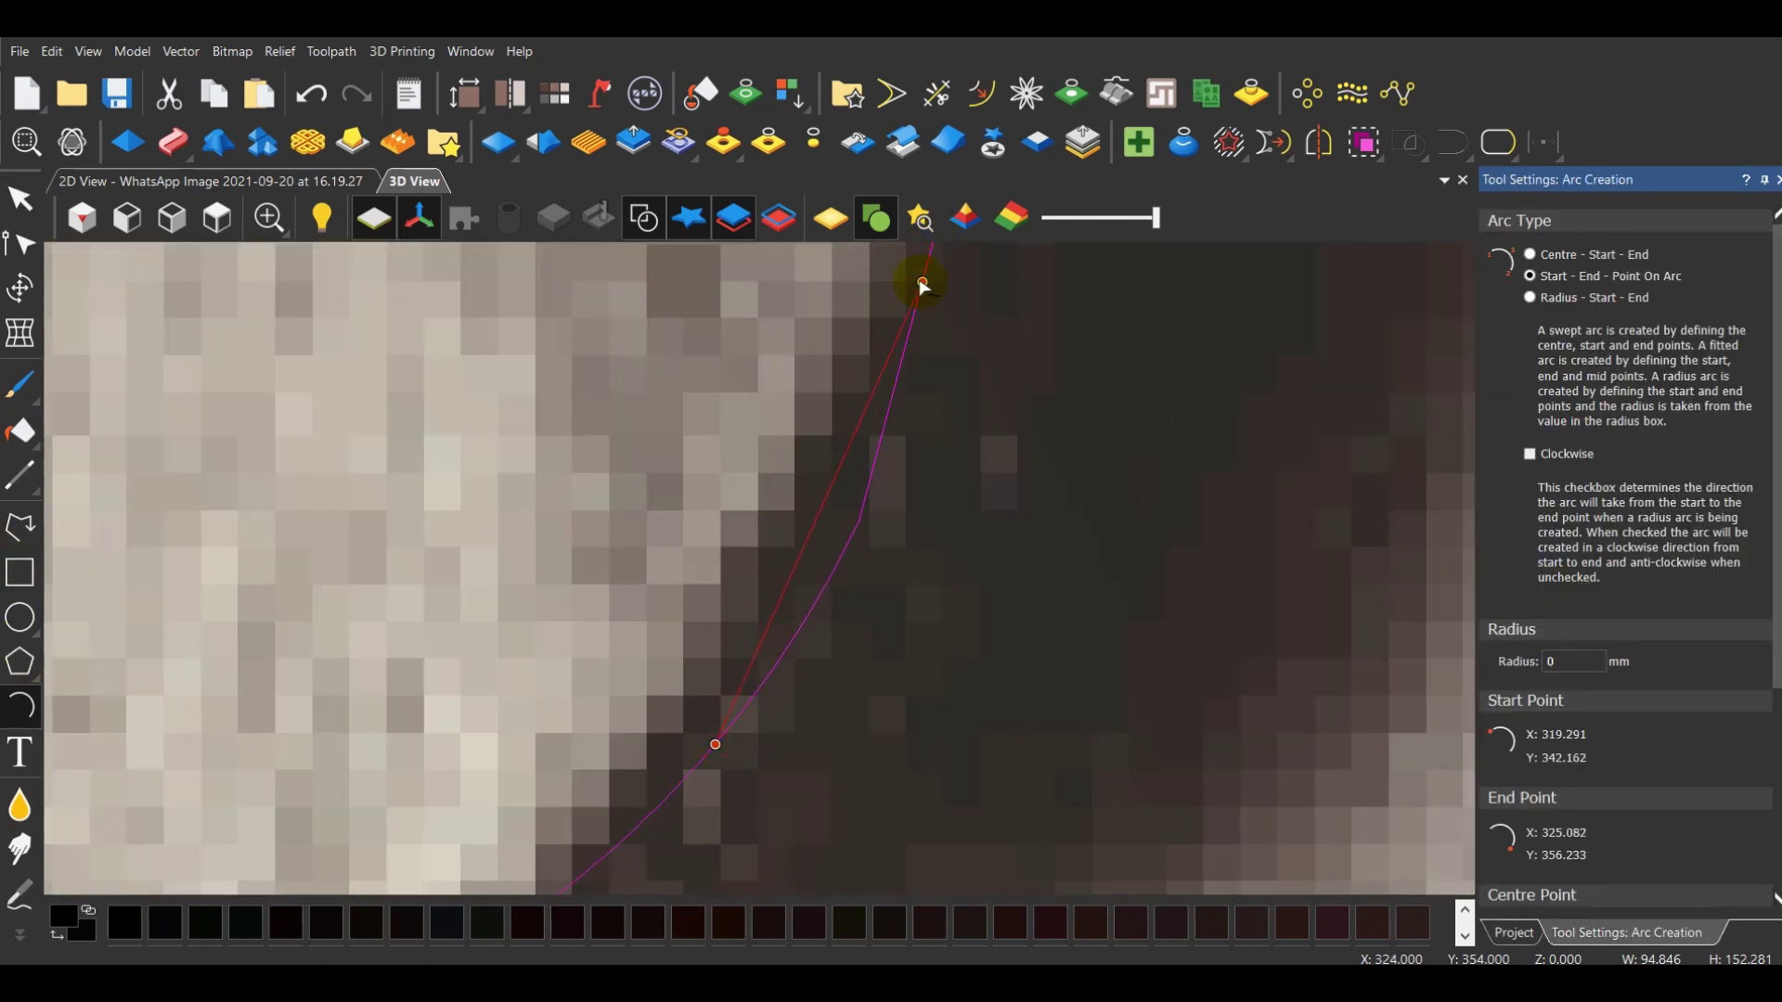
scroll(780, 469, "up", 2)
scroll(819, 509, "down", 3)
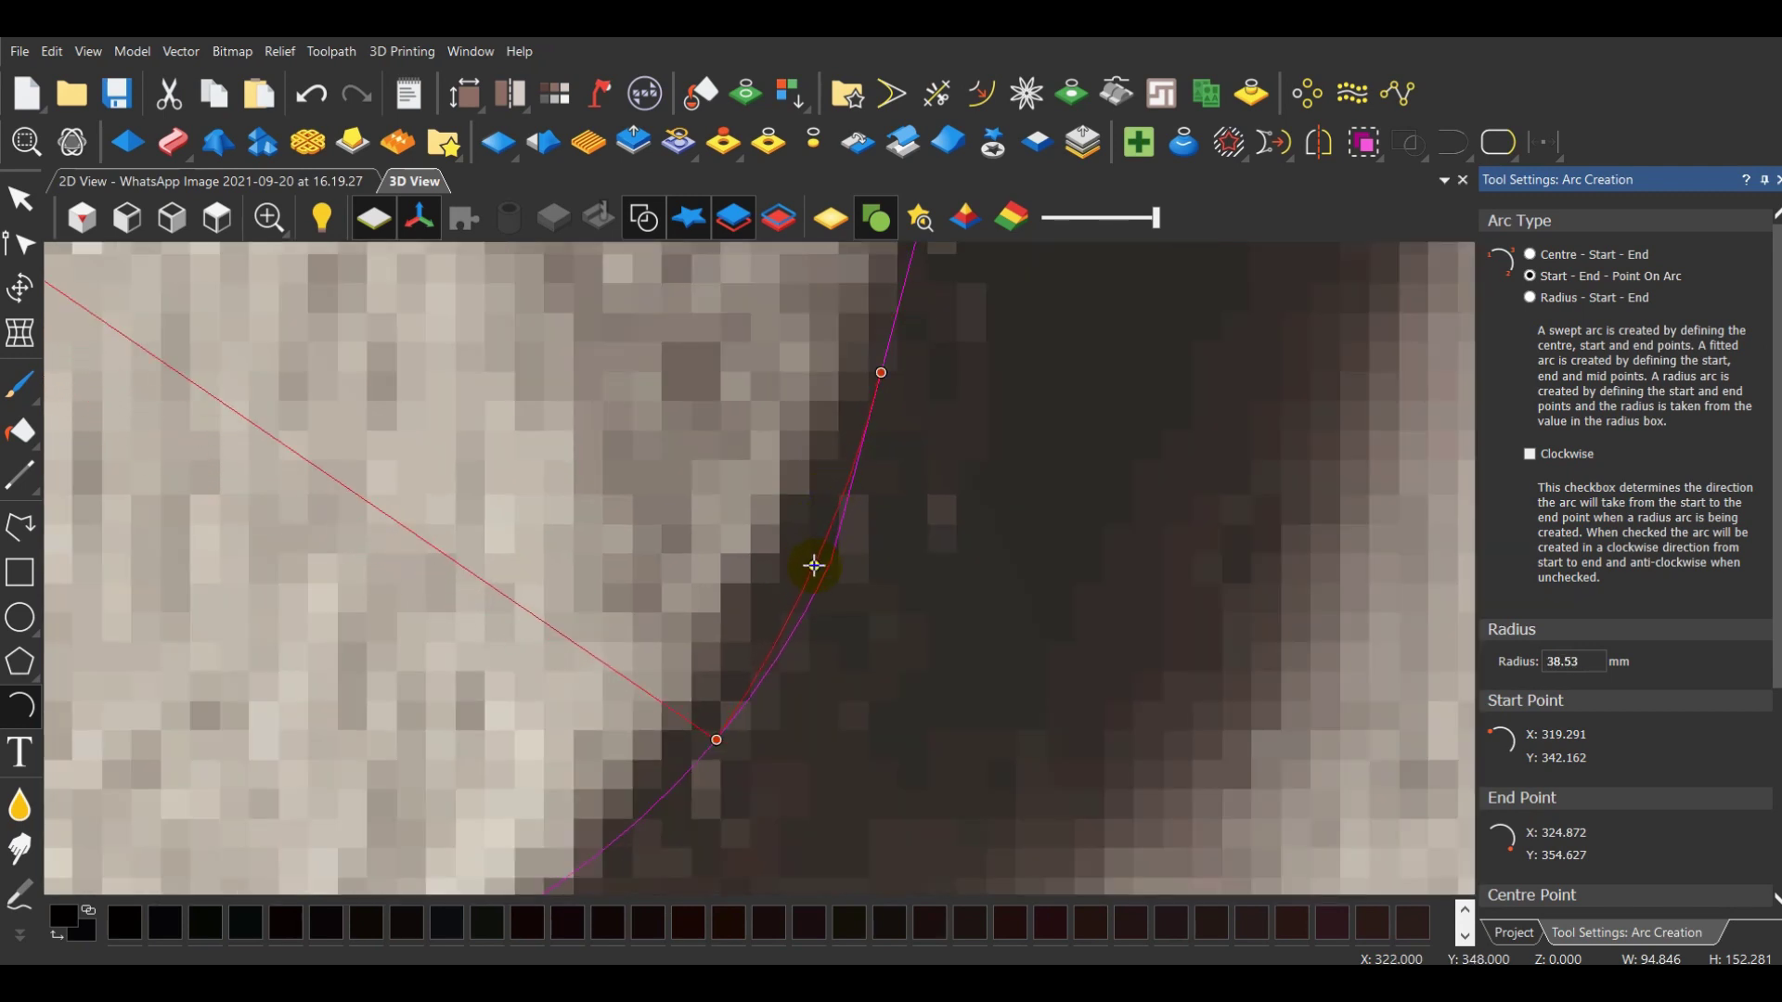
left_click(814, 565)
key("Escape")
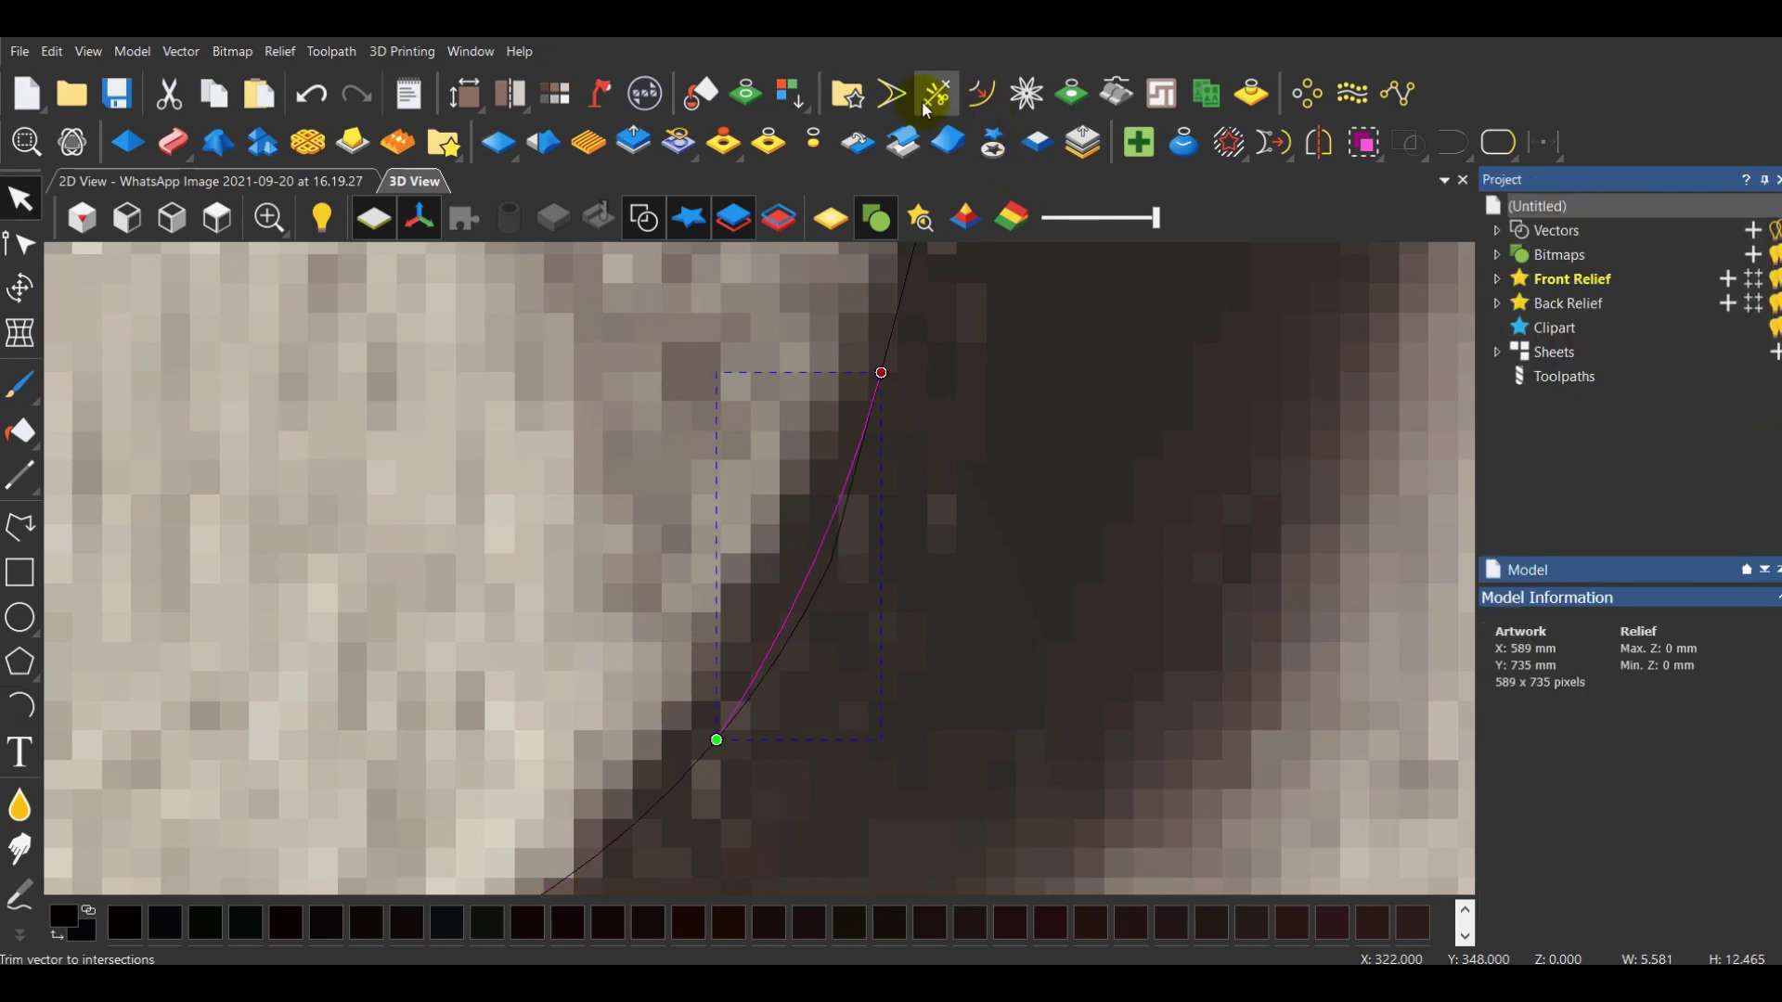
Trim away the kinked section beside the new arc with Auto join enabled
left_click(926, 106)
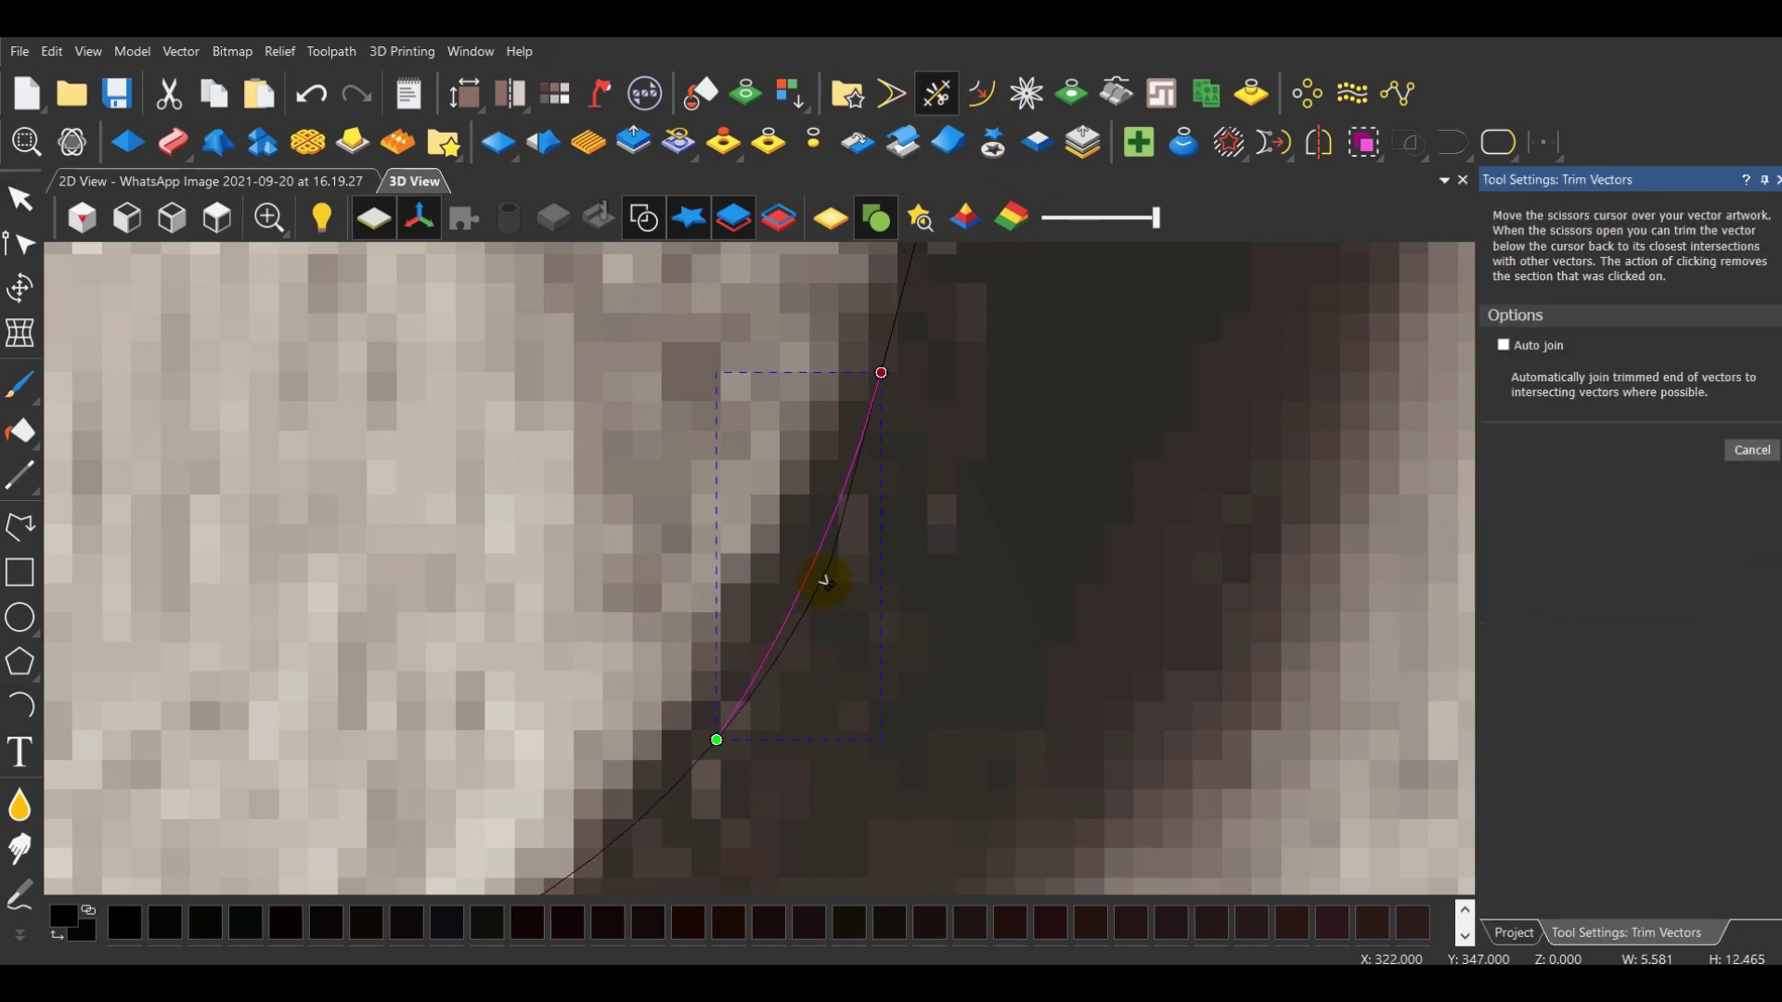
left_click(1504, 346)
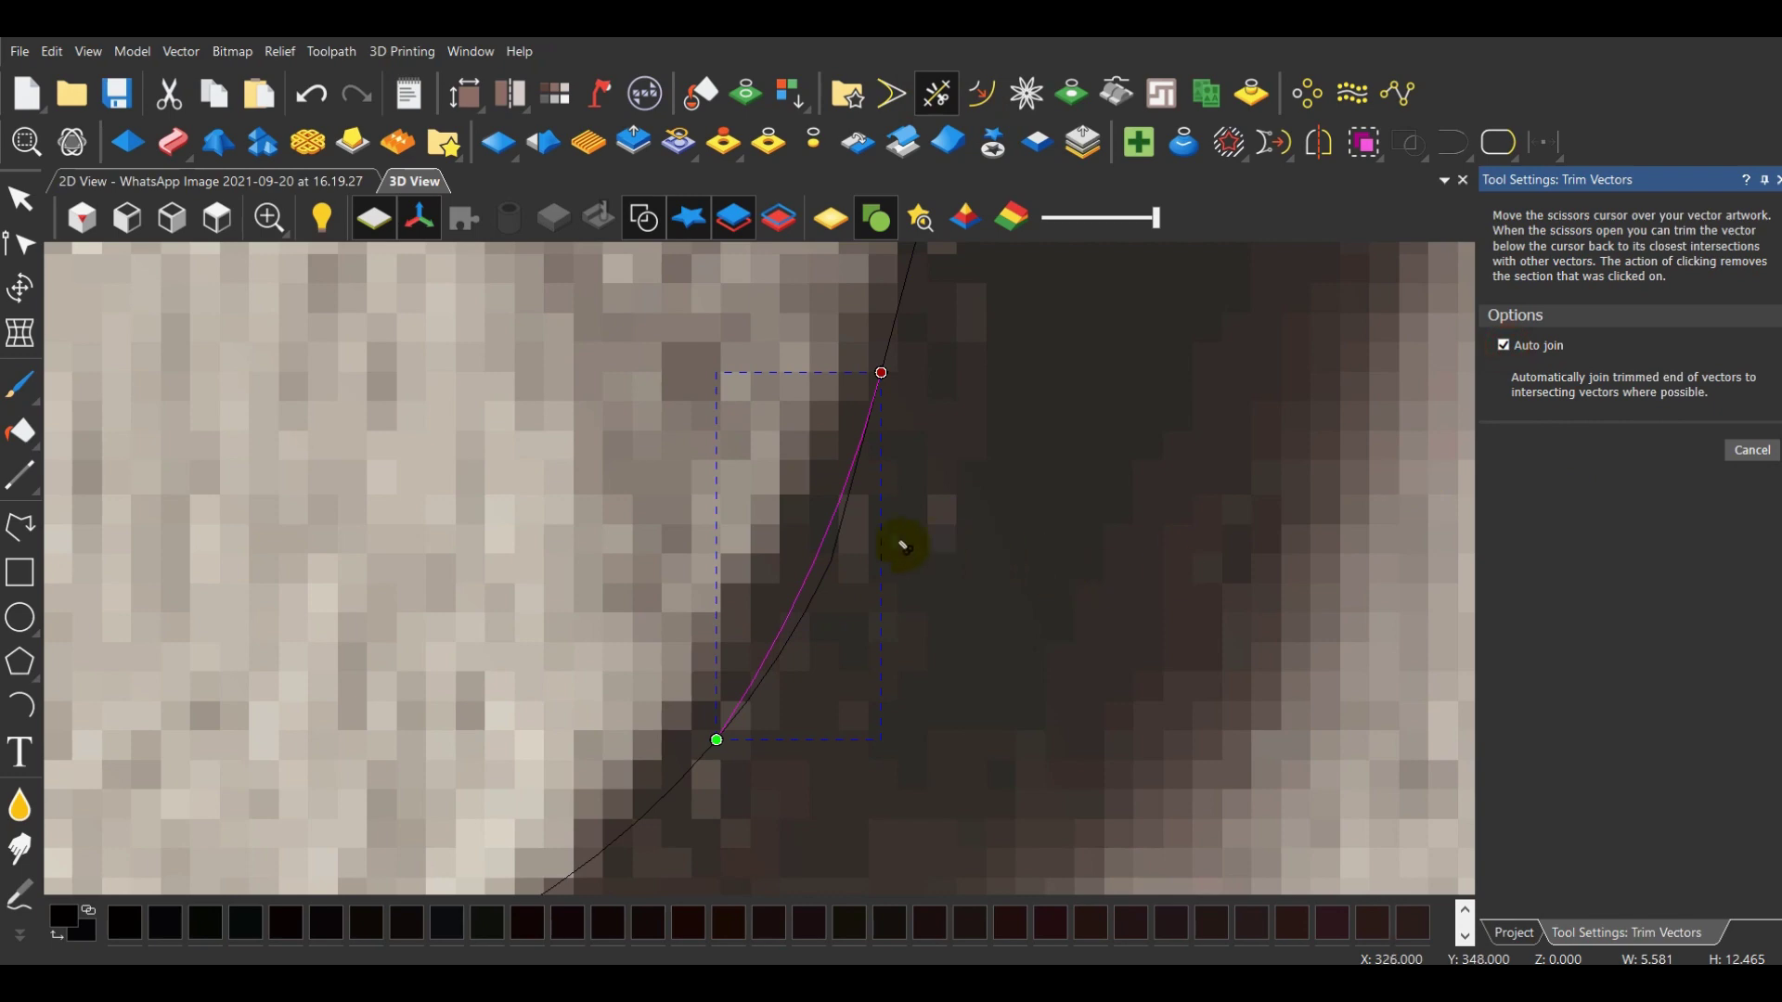
left_click(832, 561)
key("Escape")
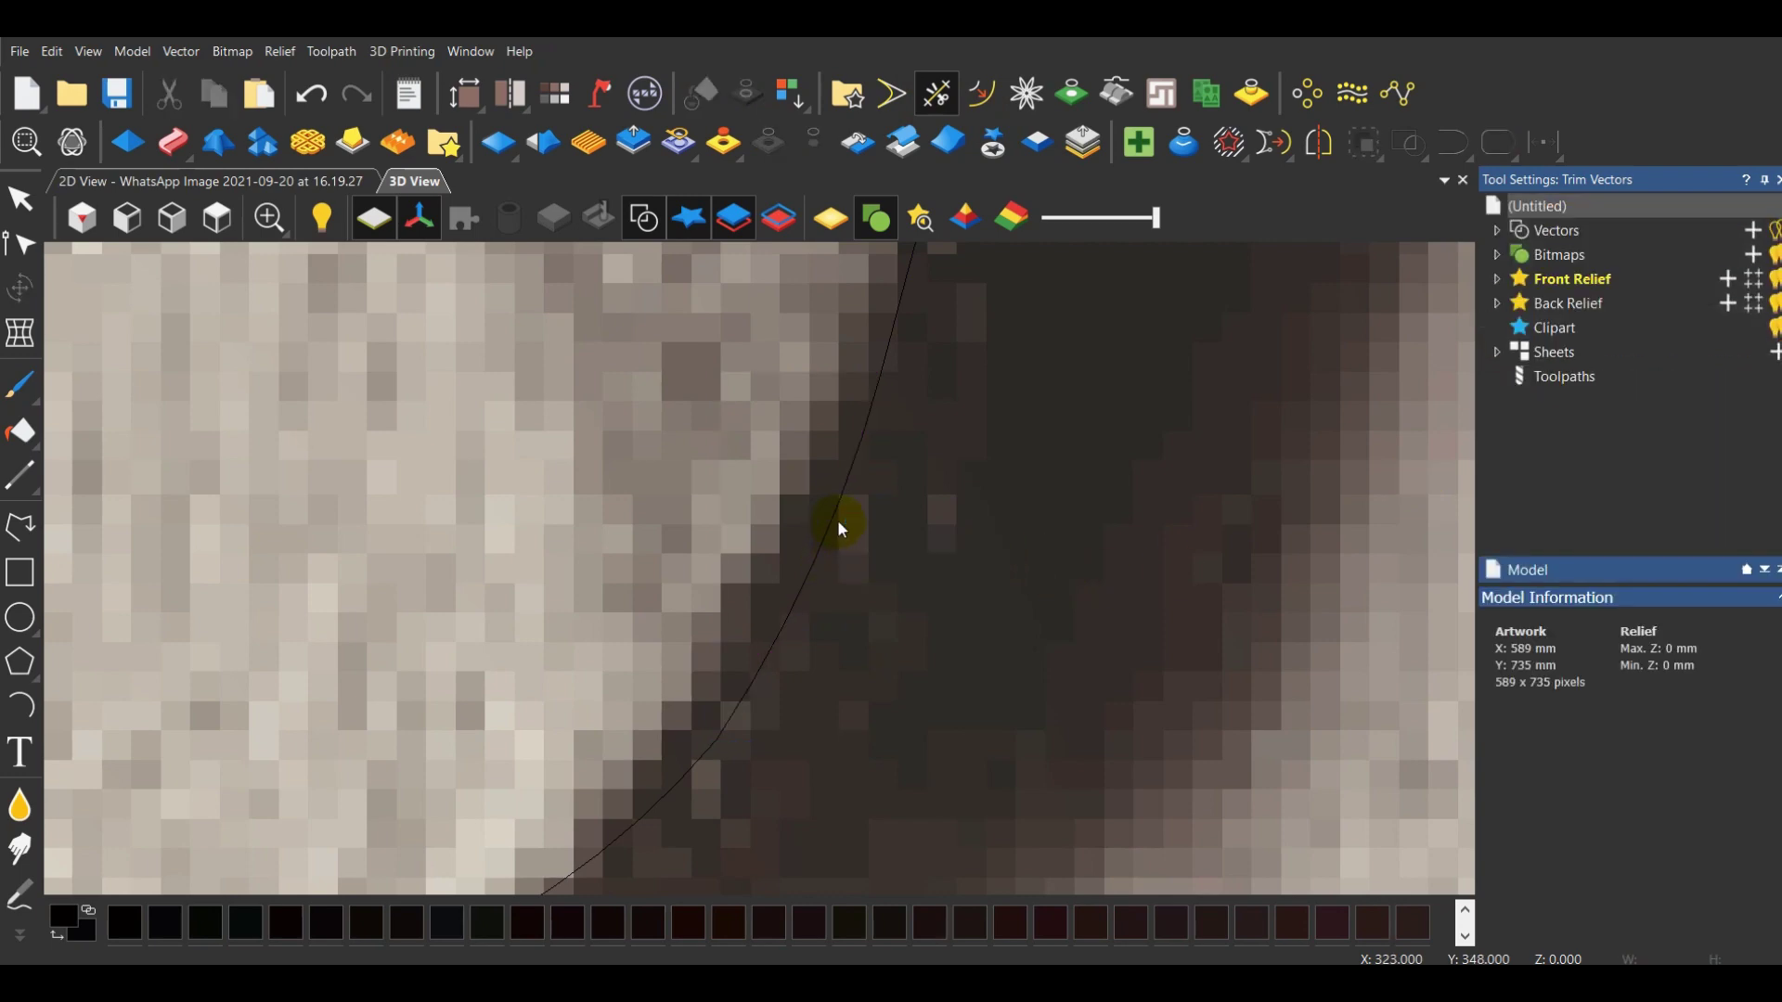
left_click(834, 509)
Trim off the part of the bottom edge beyond the vertical centre line with Auto join turned off
scroll(835, 512, "down", 5)
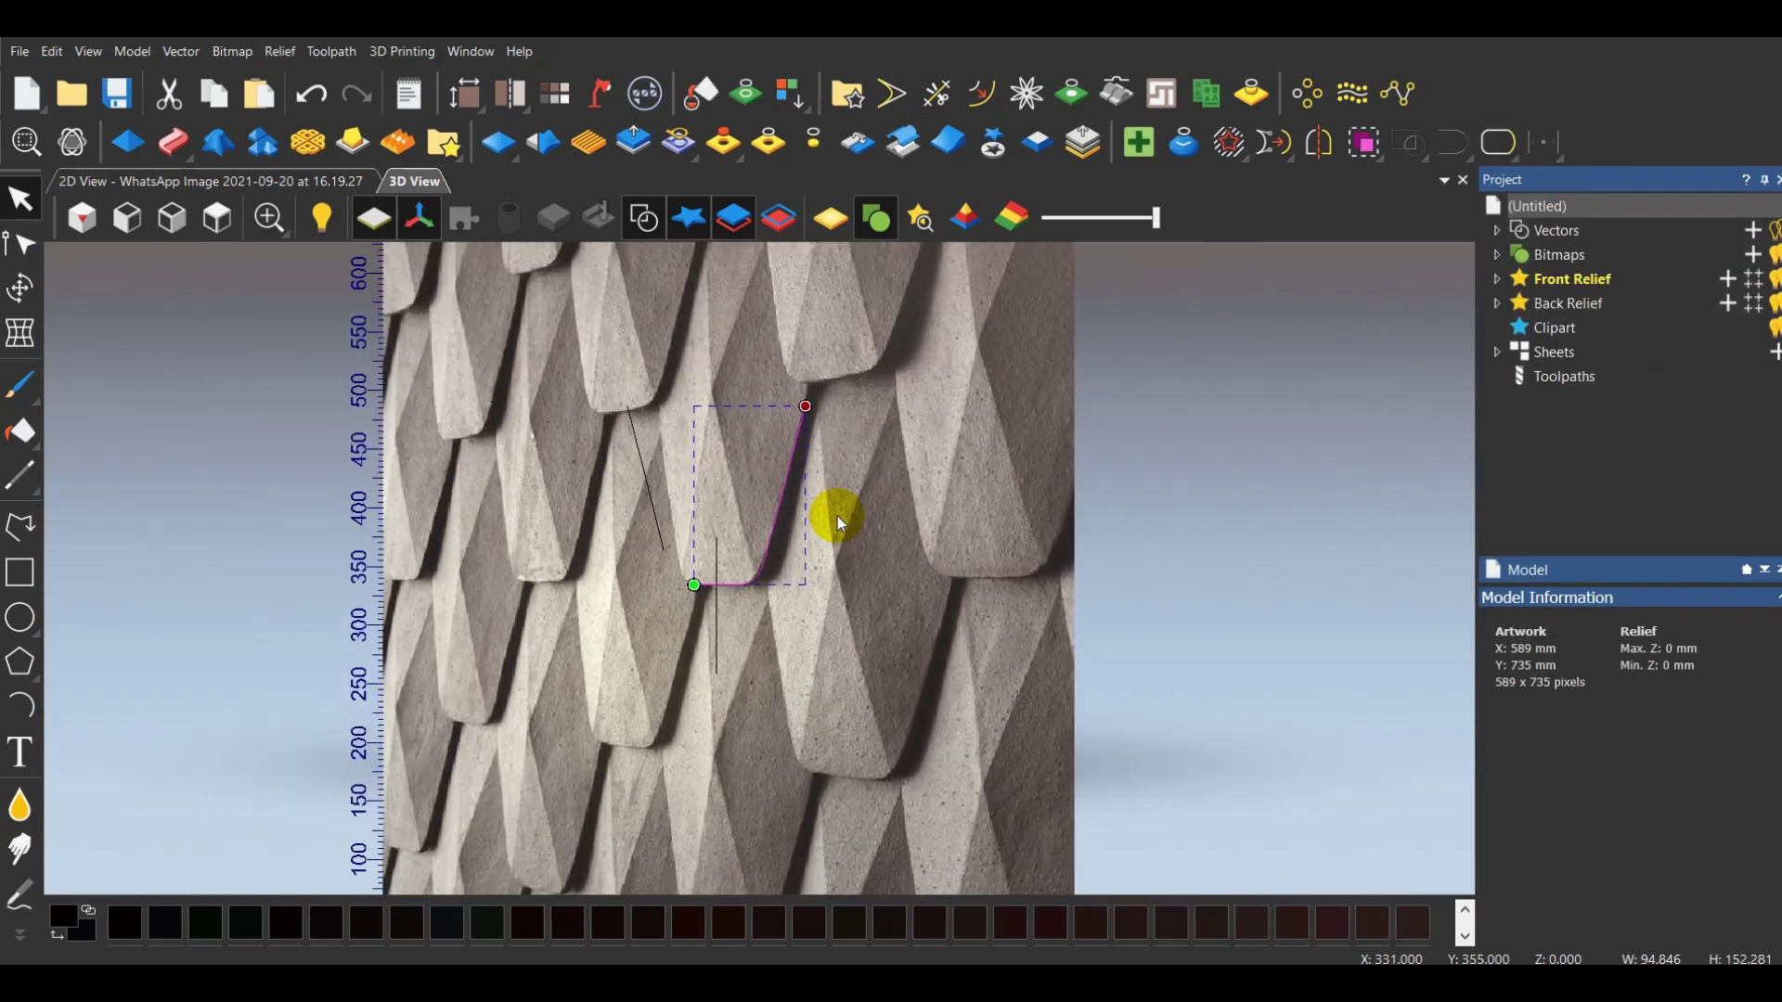
left_click(716, 620, "shift")
left_click(1321, 142)
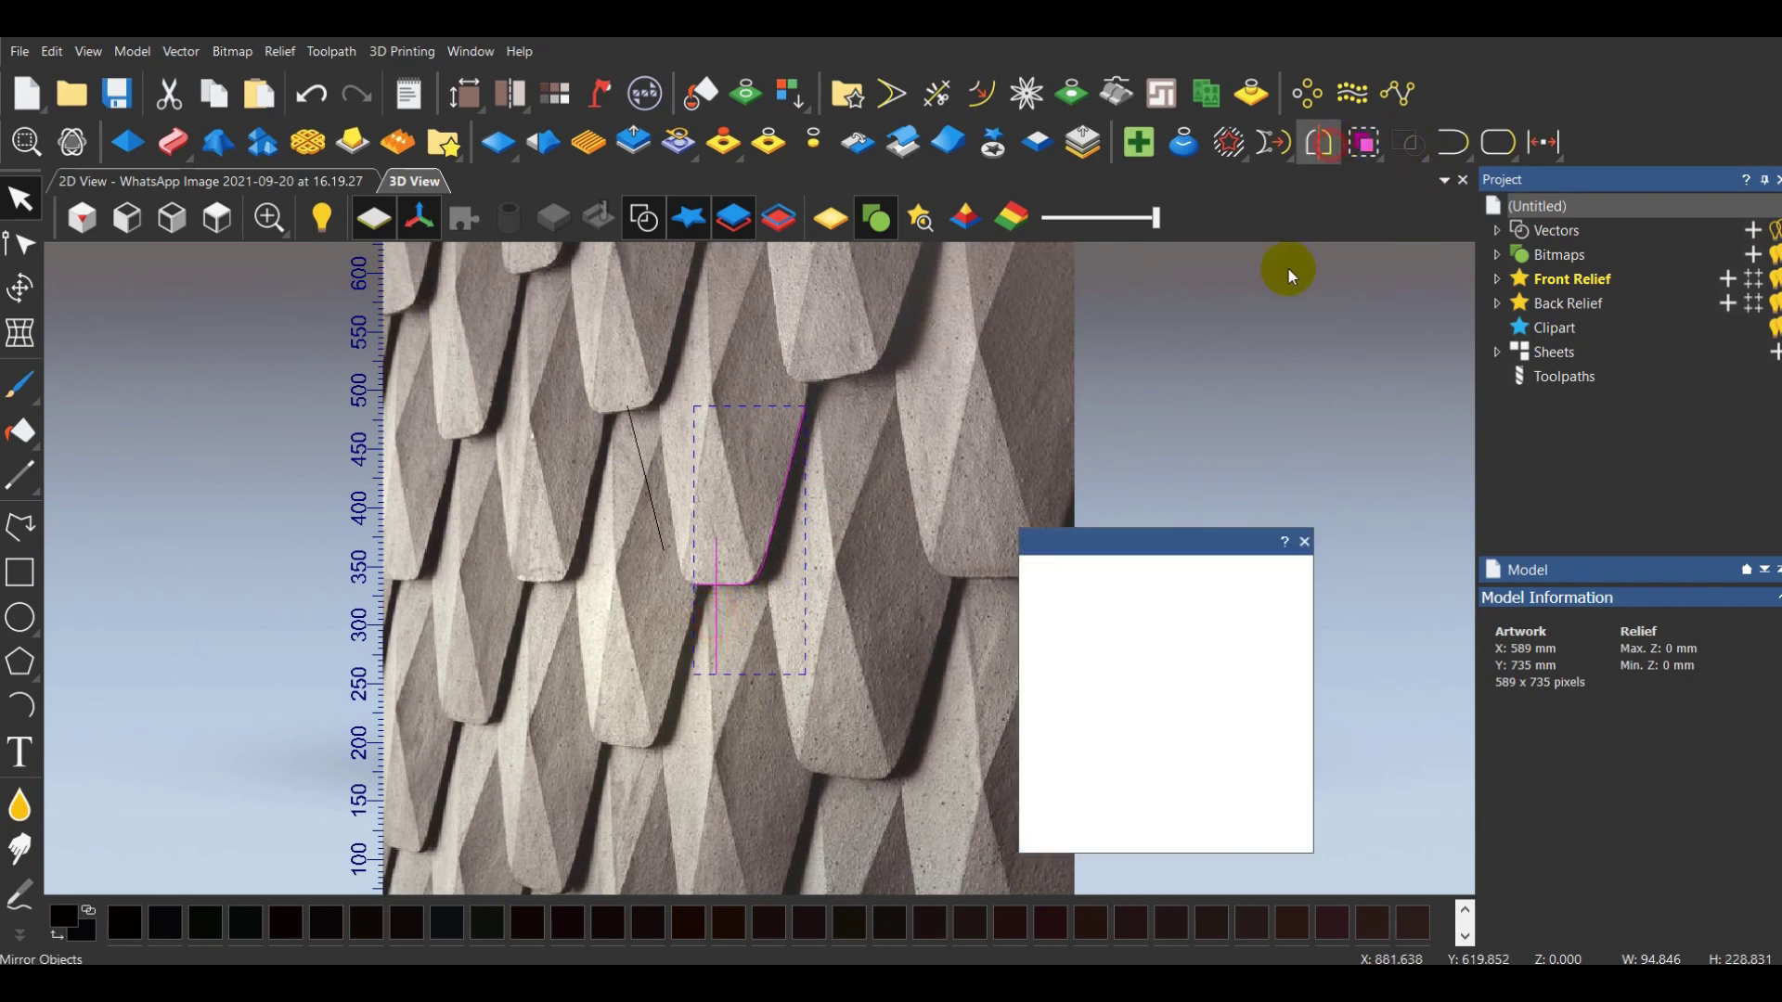
scroll(1161, 686, "down", 2)
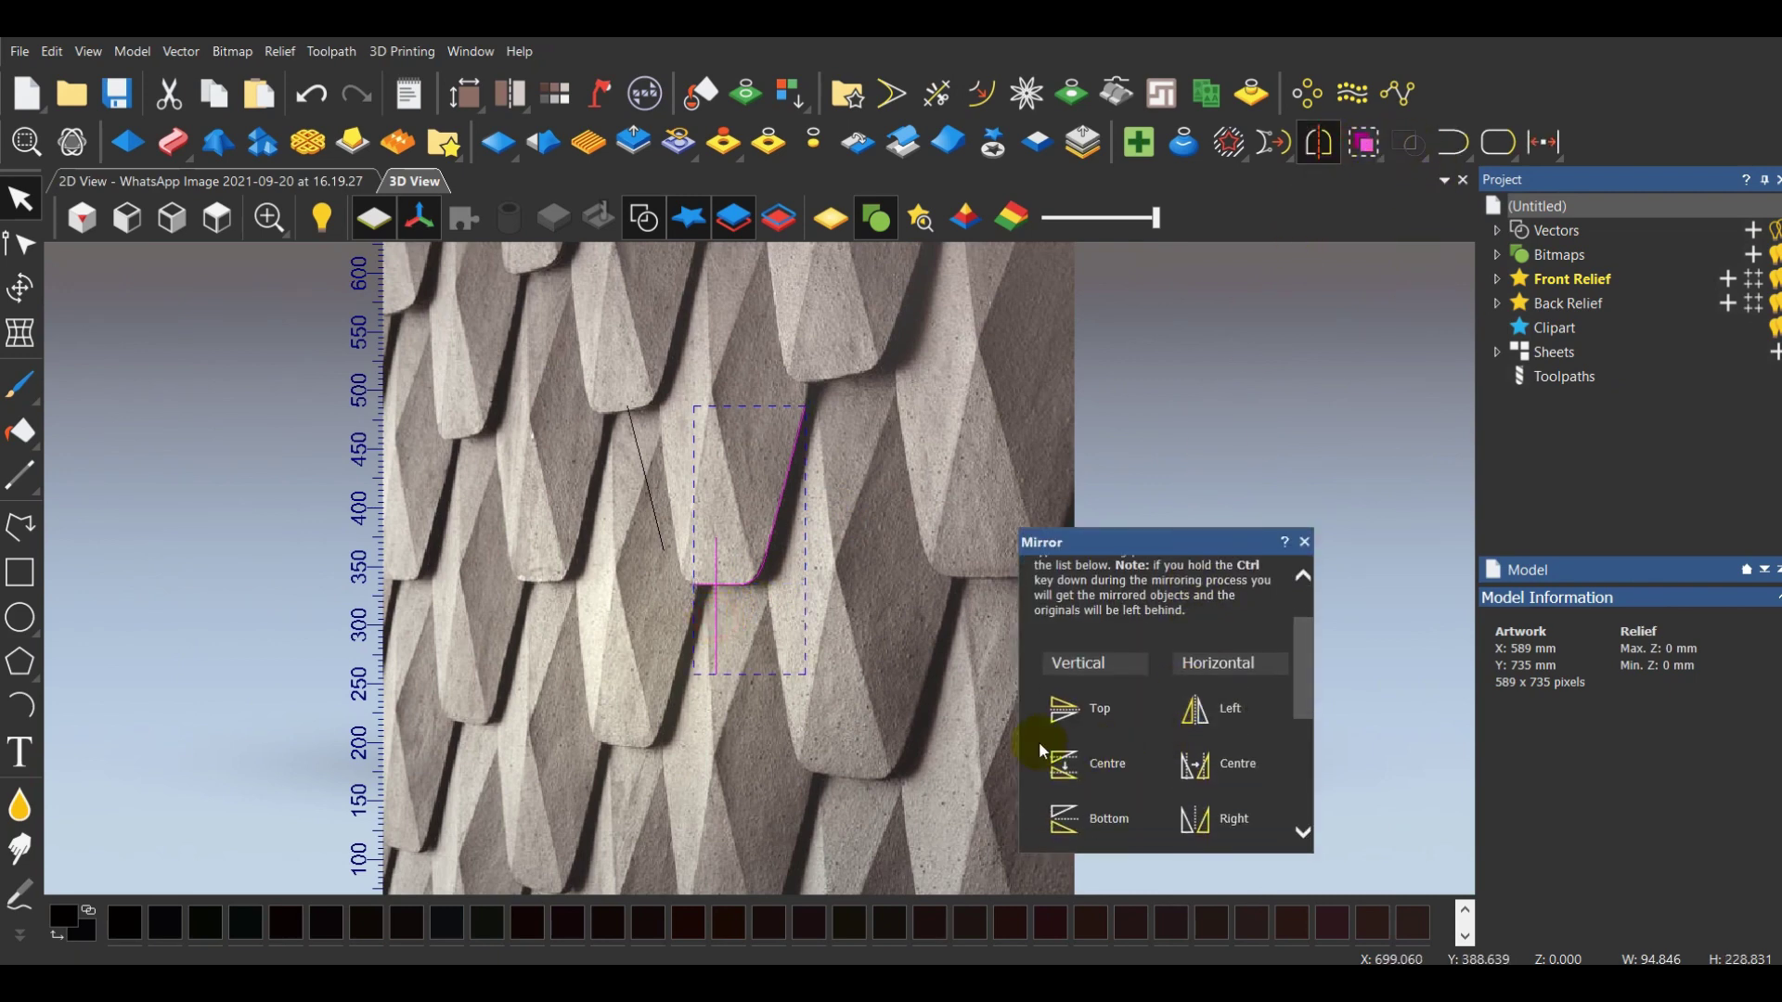
left_click(938, 95)
left_click(1503, 347)
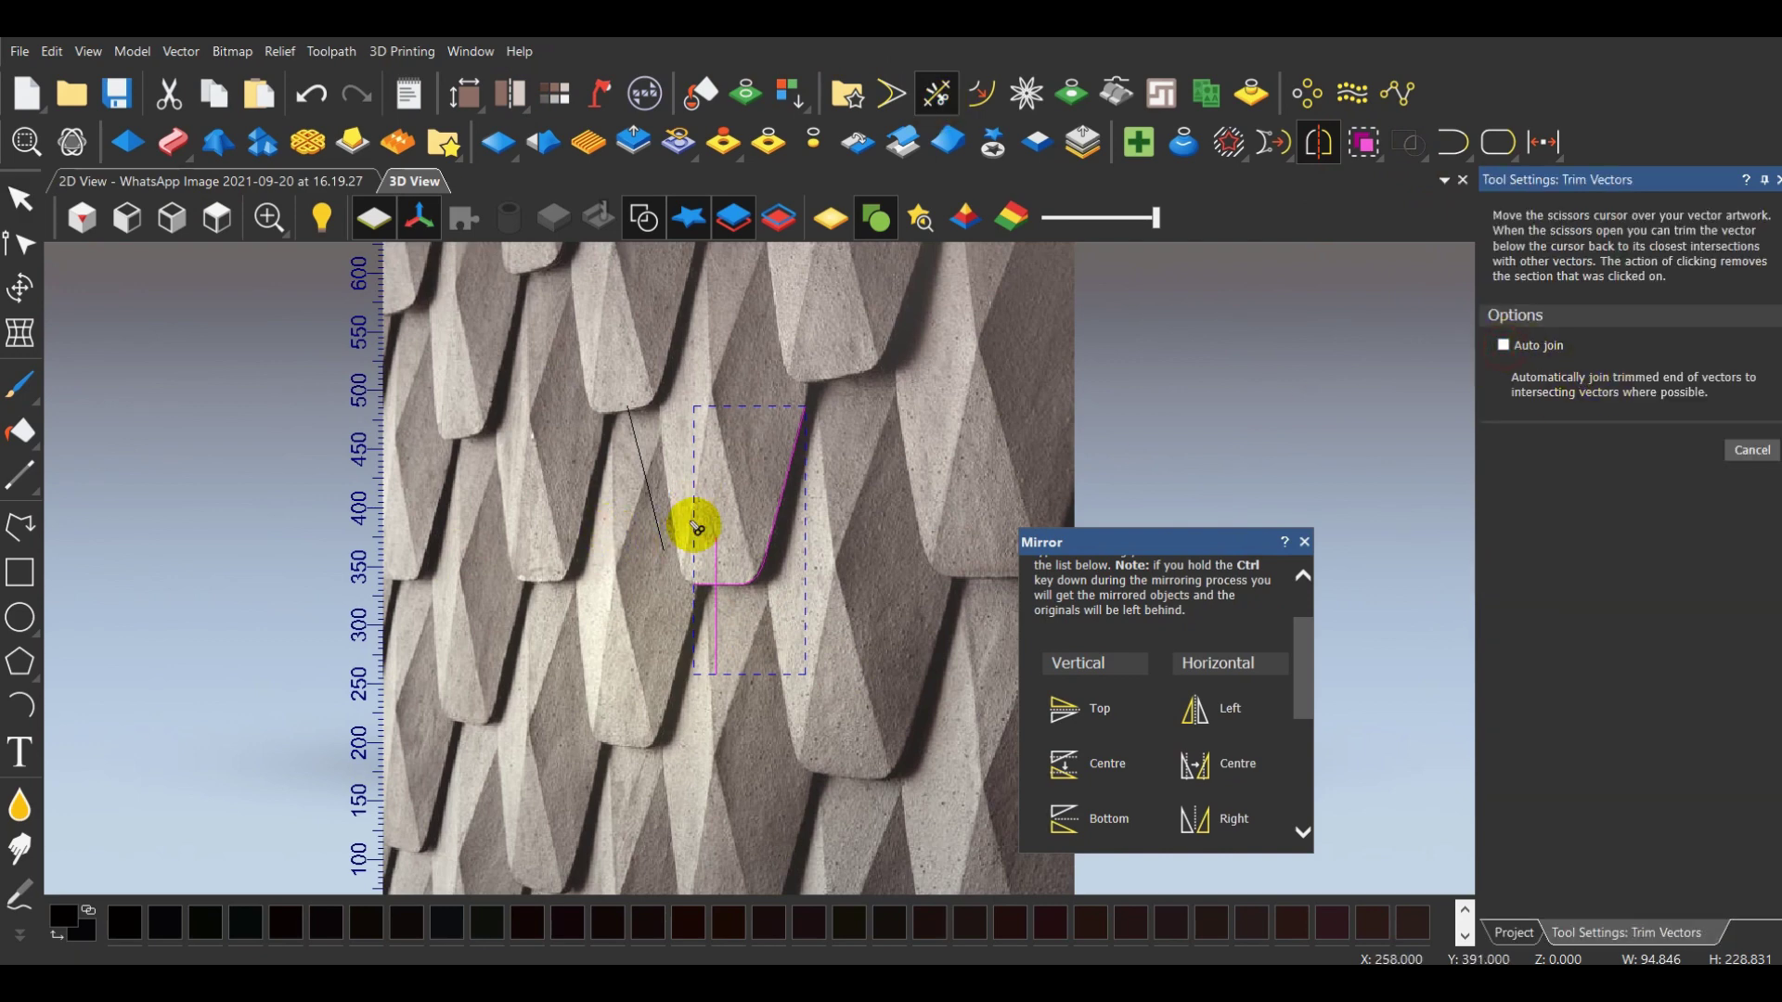
left_click(697, 585)
key("Escape")
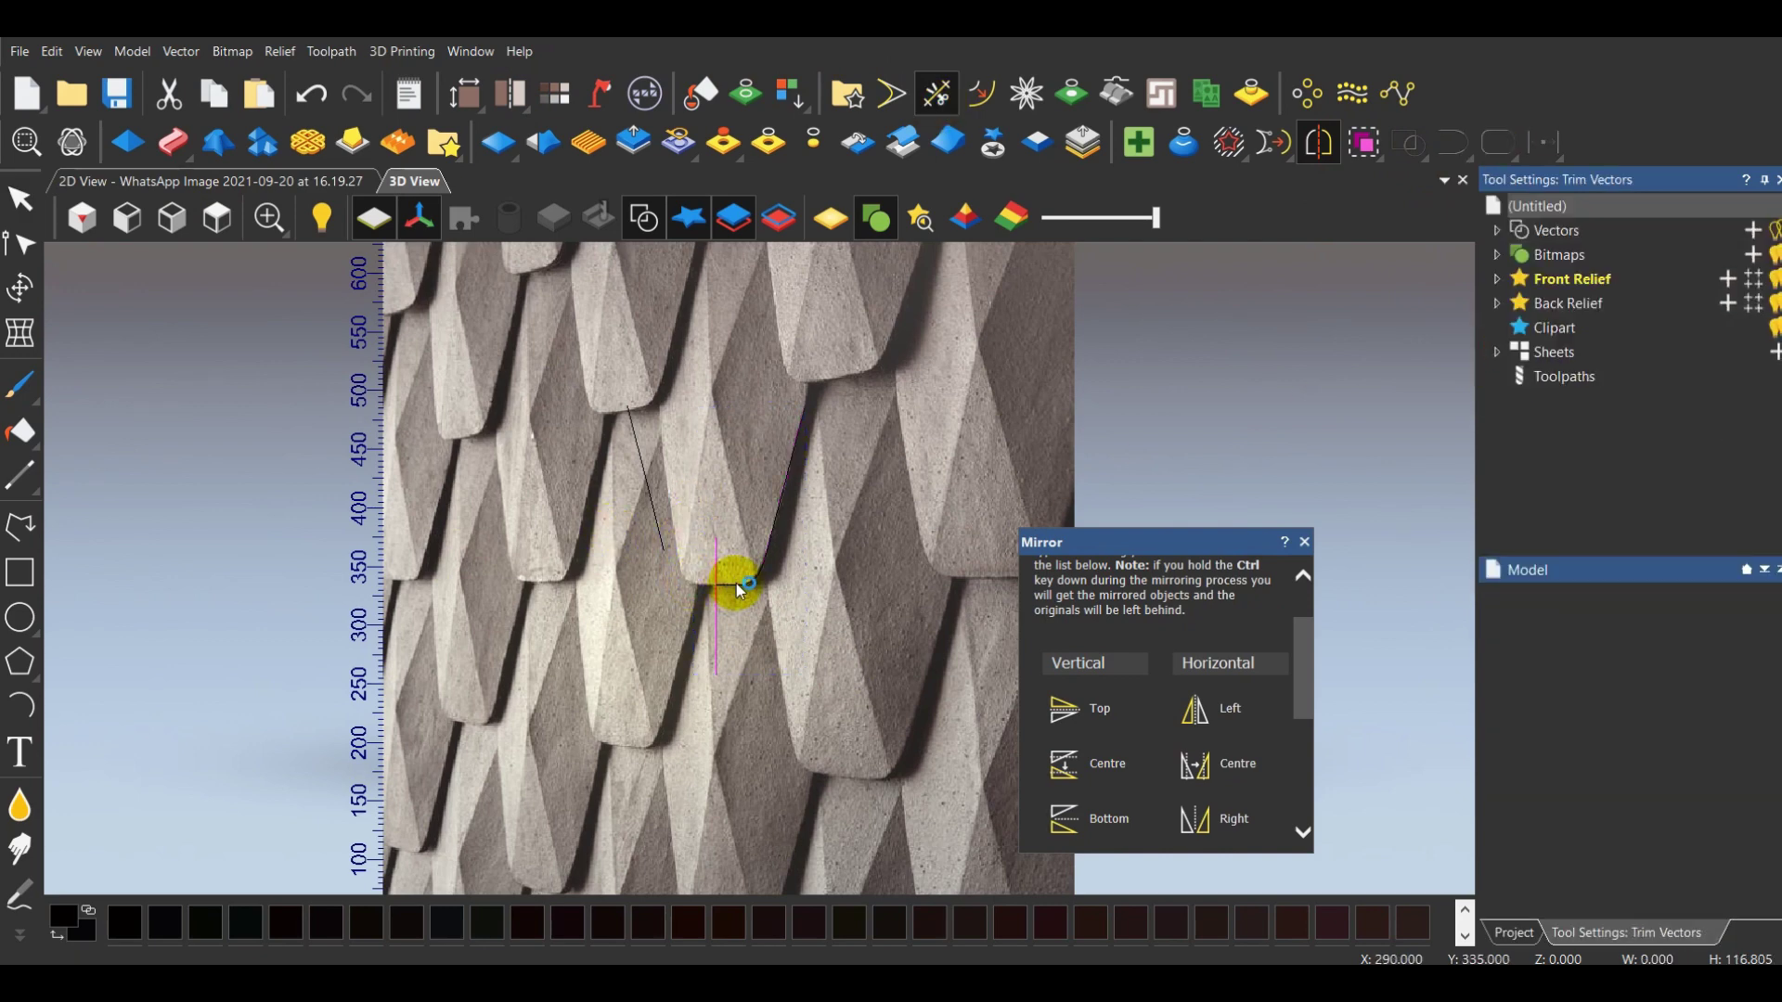
Mirror a copy of the right half outline horizontally about its left edge
left_click(736, 583)
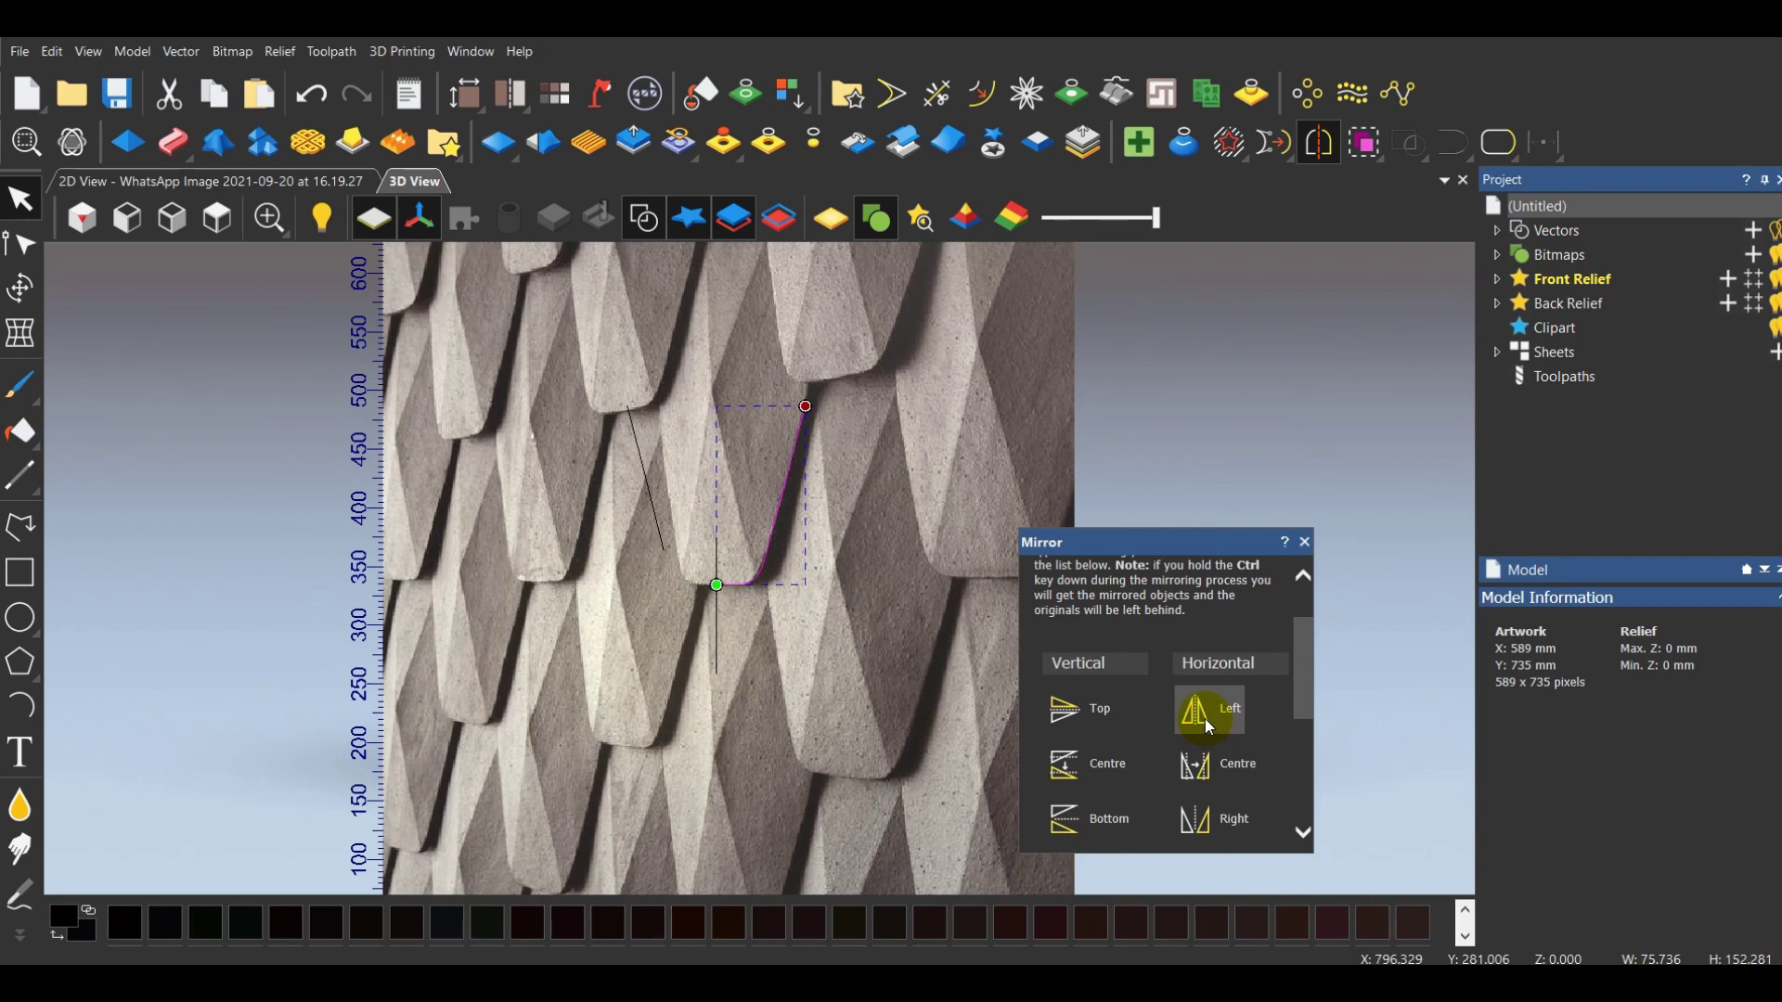
left_click(1205, 718)
left_click(1304, 542)
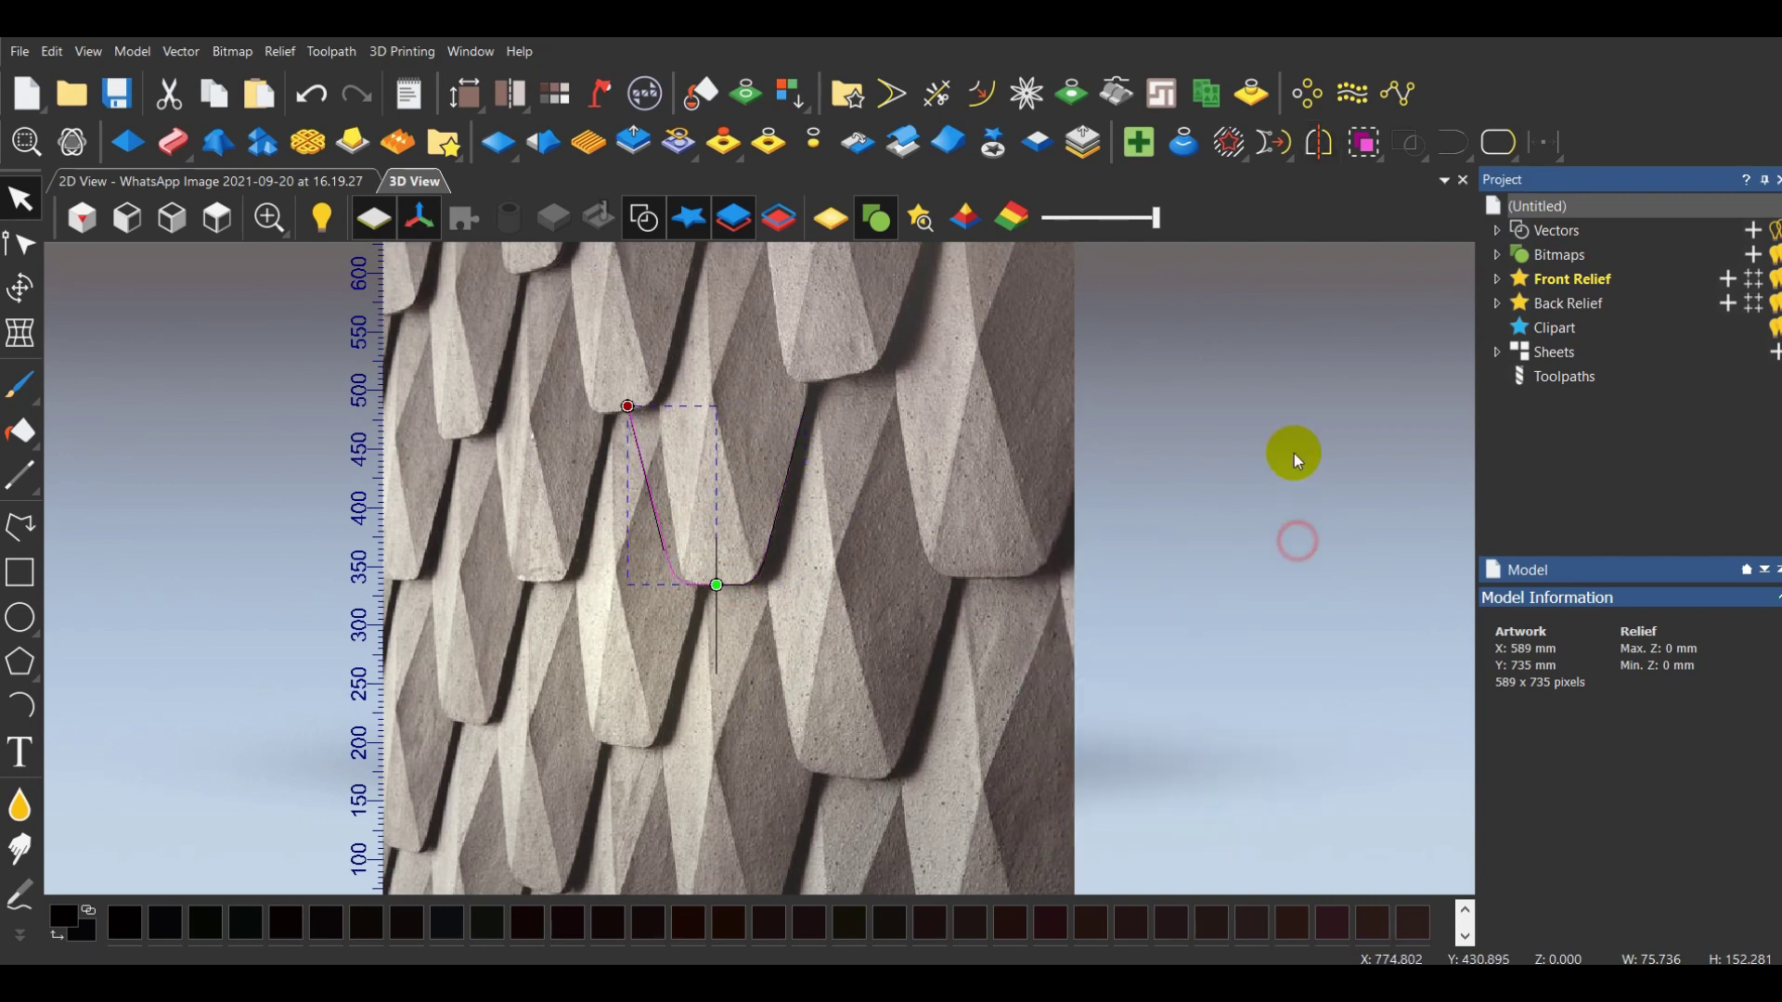
Cut the old straight line that overlaps the mirrored left half of the outline
left_click_drag(586, 360, 717, 614)
right_click(838, 496)
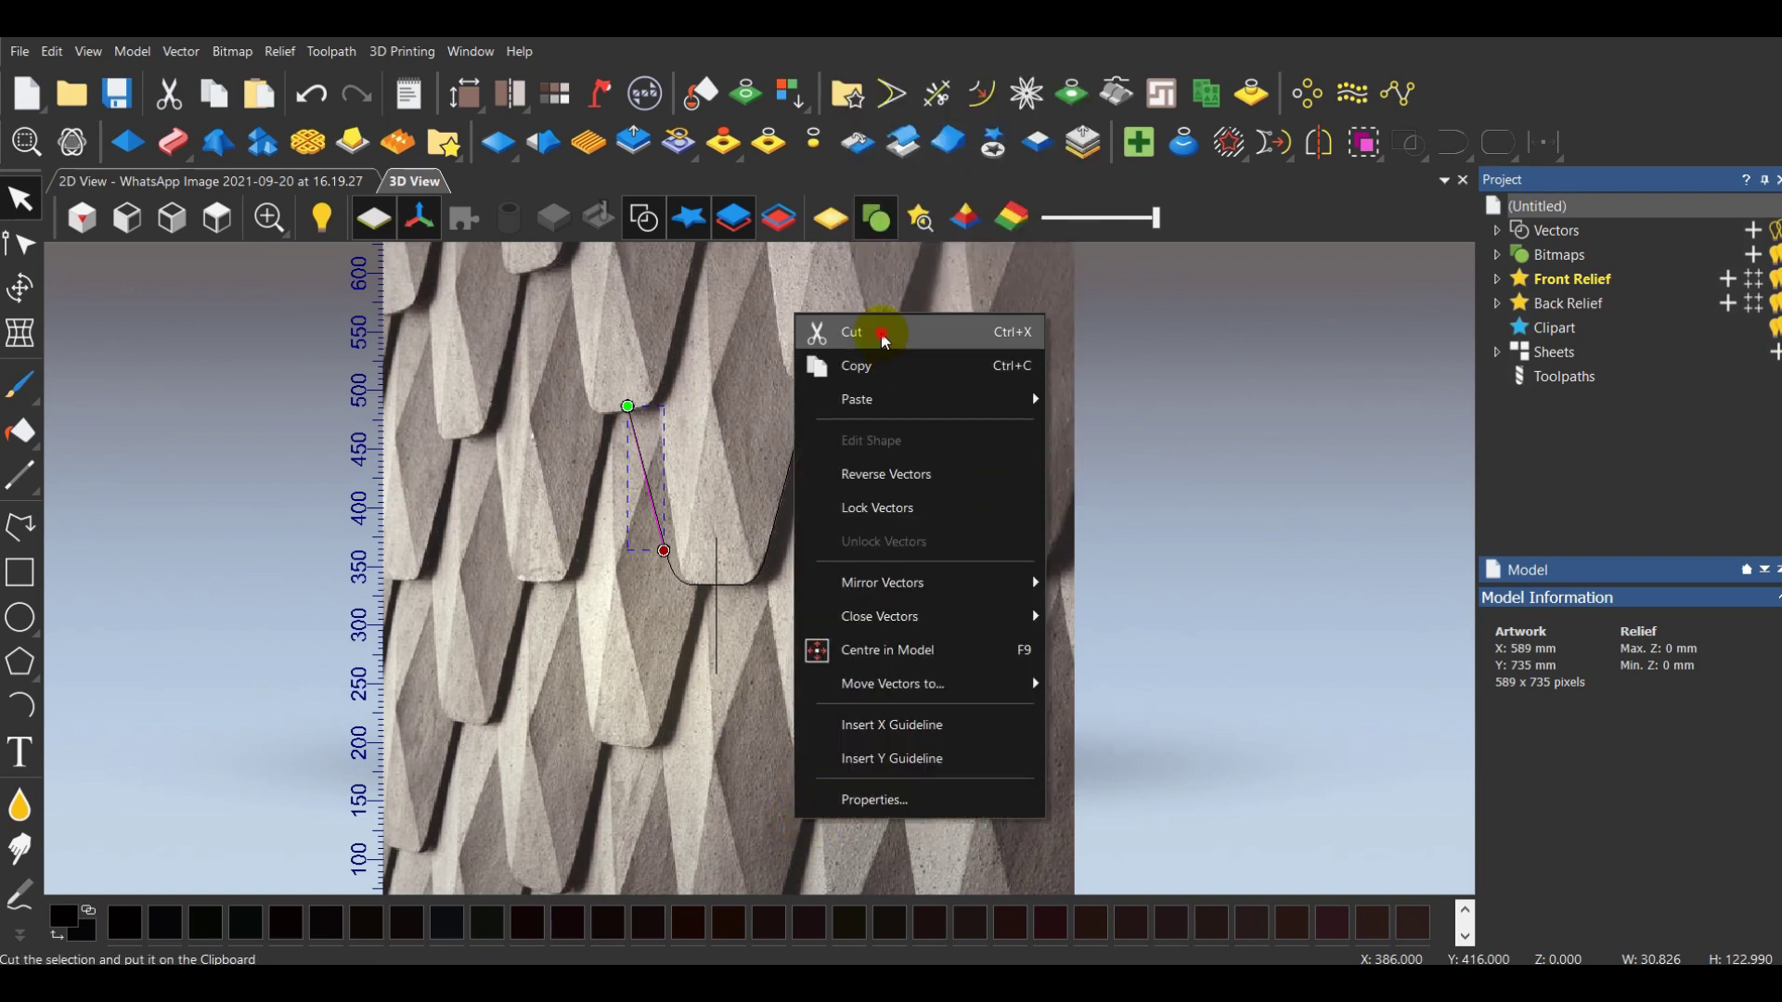
left_click(883, 333)
Draw a horizontal polyline about 232 mm long across the tile just above the open ends of the outline, at Y about 498 mm
scroll(747, 385, "up", 2)
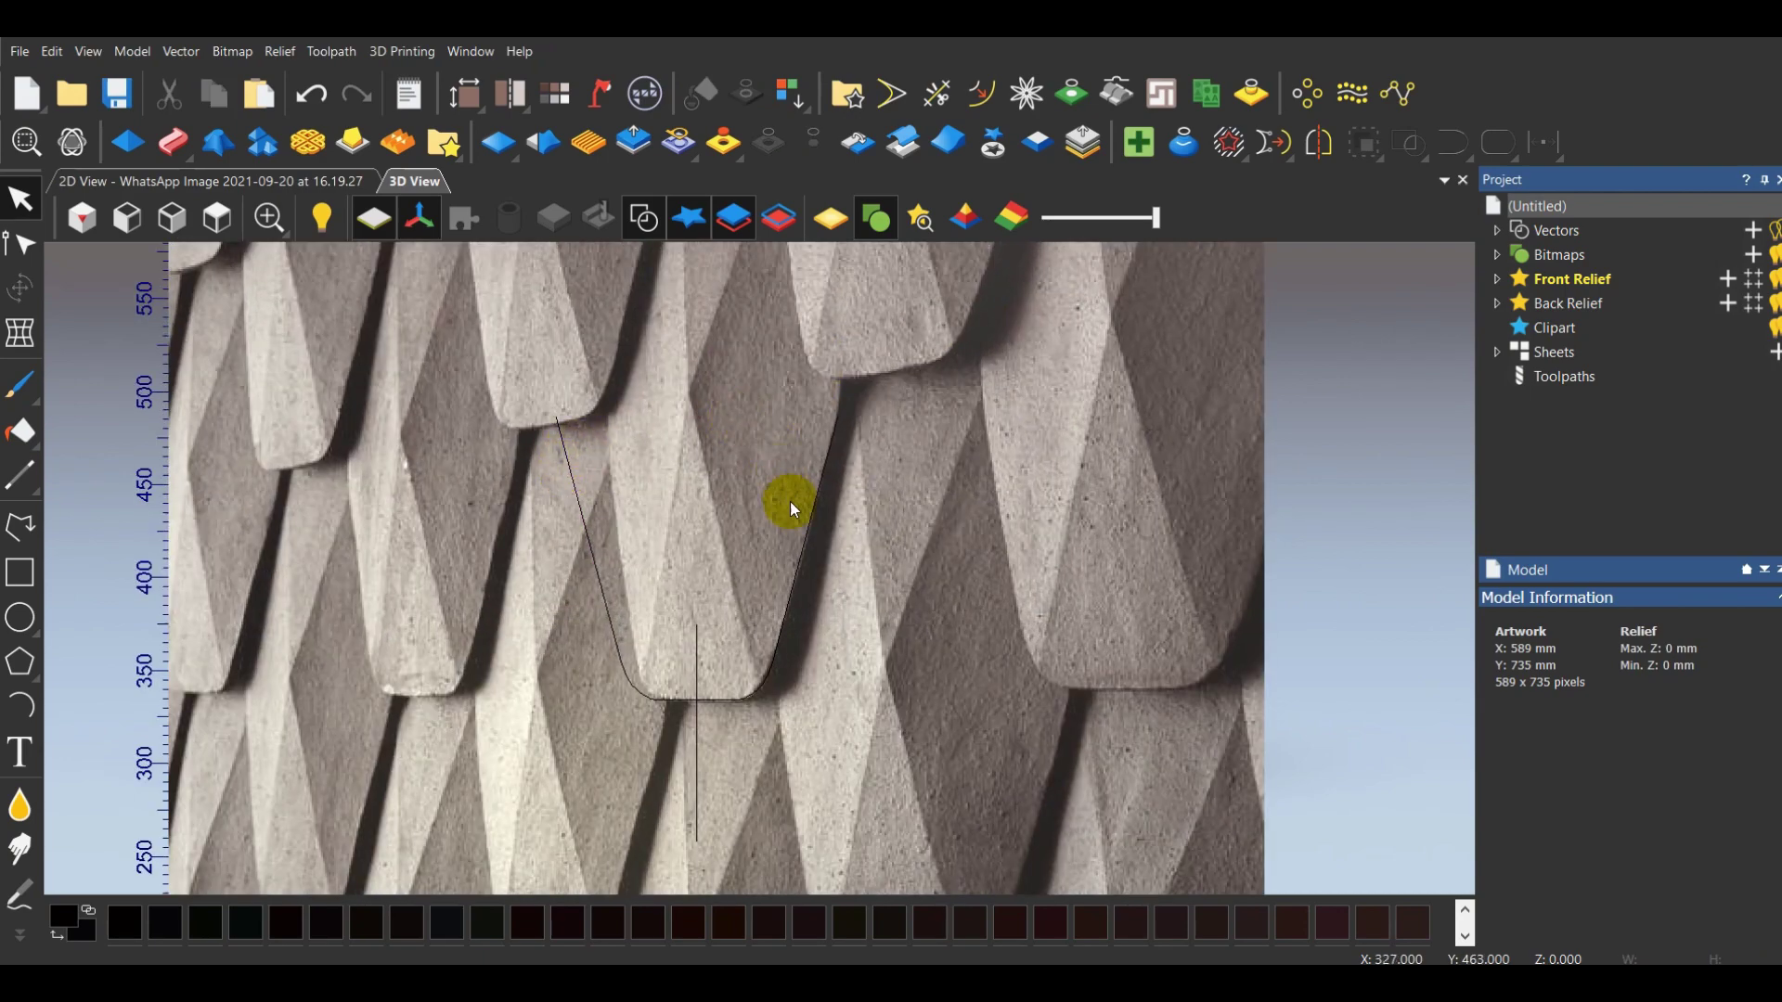
left_click(809, 514)
scroll(815, 386, "up", 3)
scroll(743, 604, "down", 4)
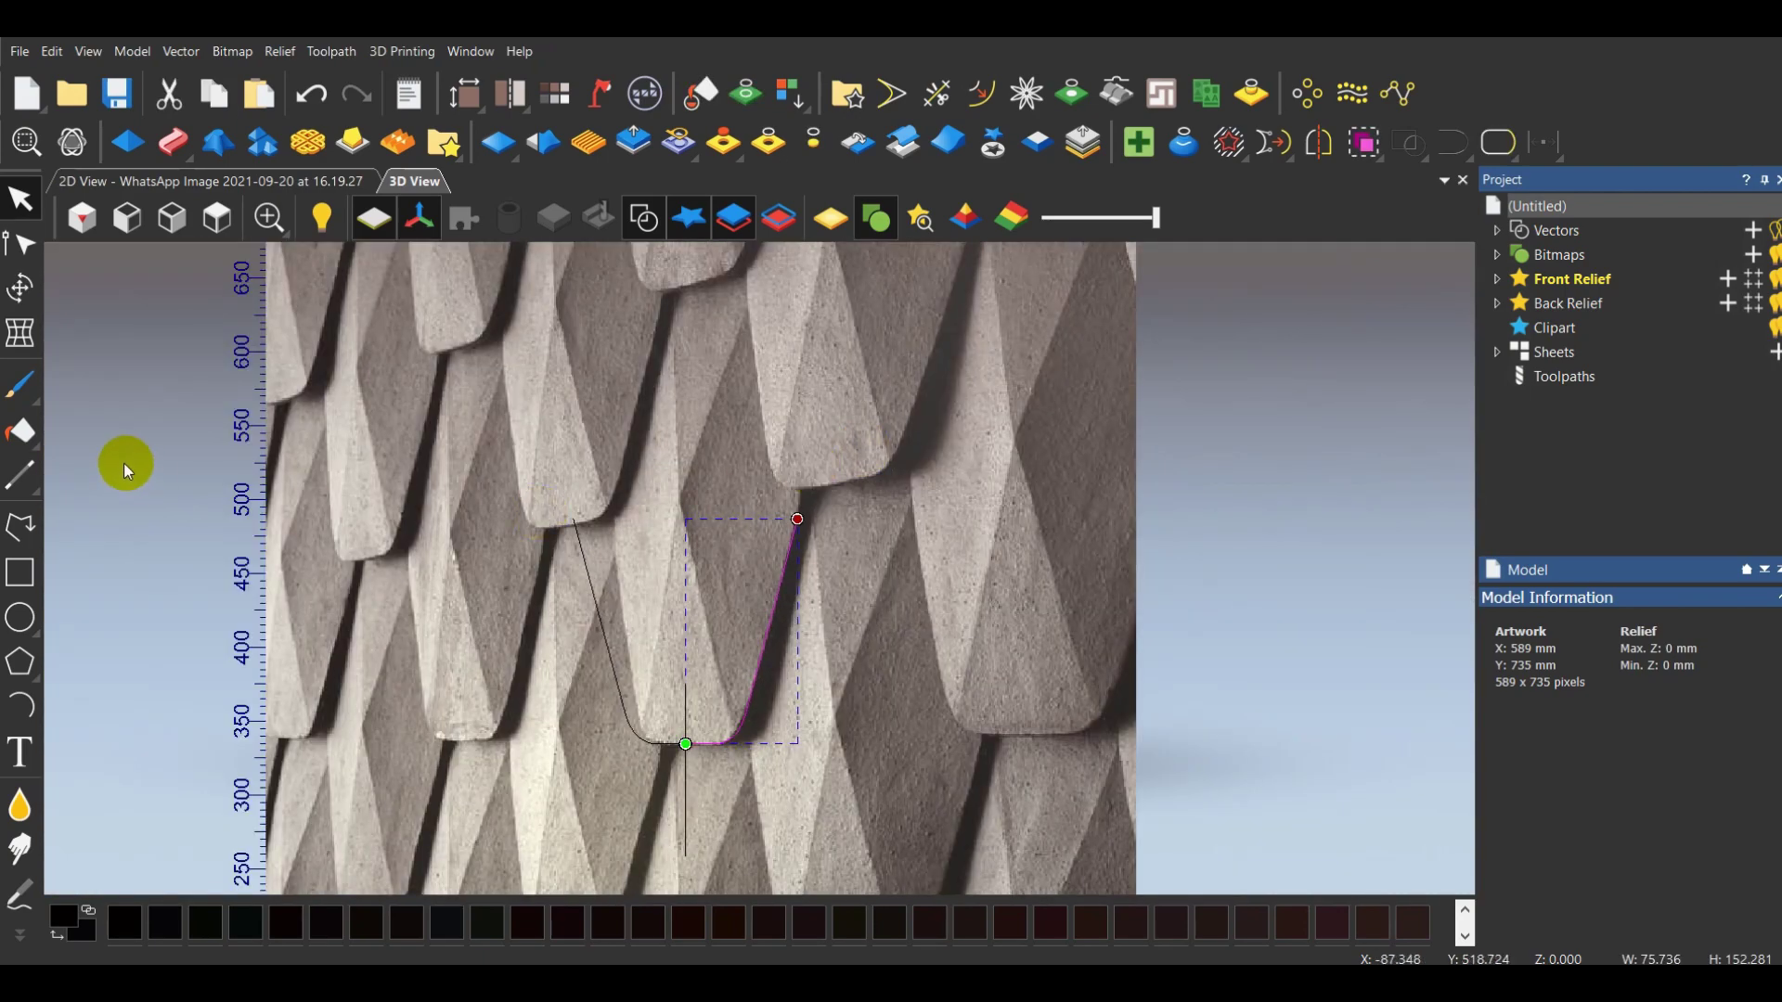
left_click(19, 526)
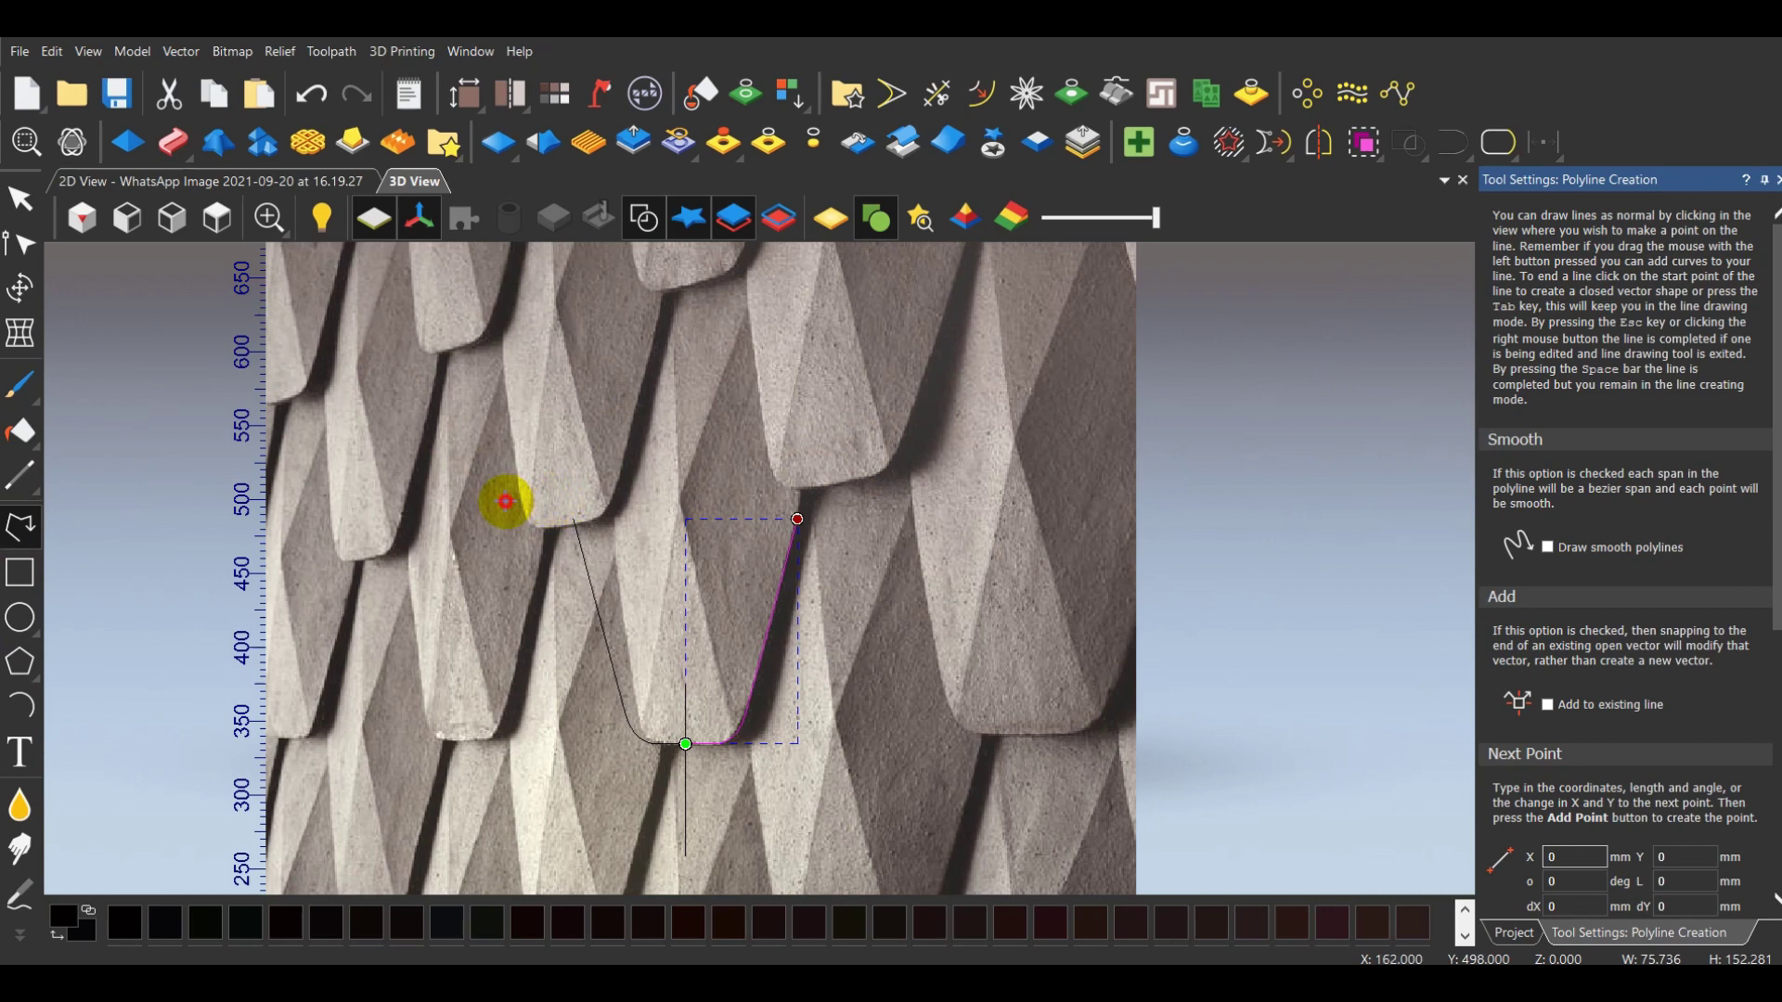
left_click(505, 501)
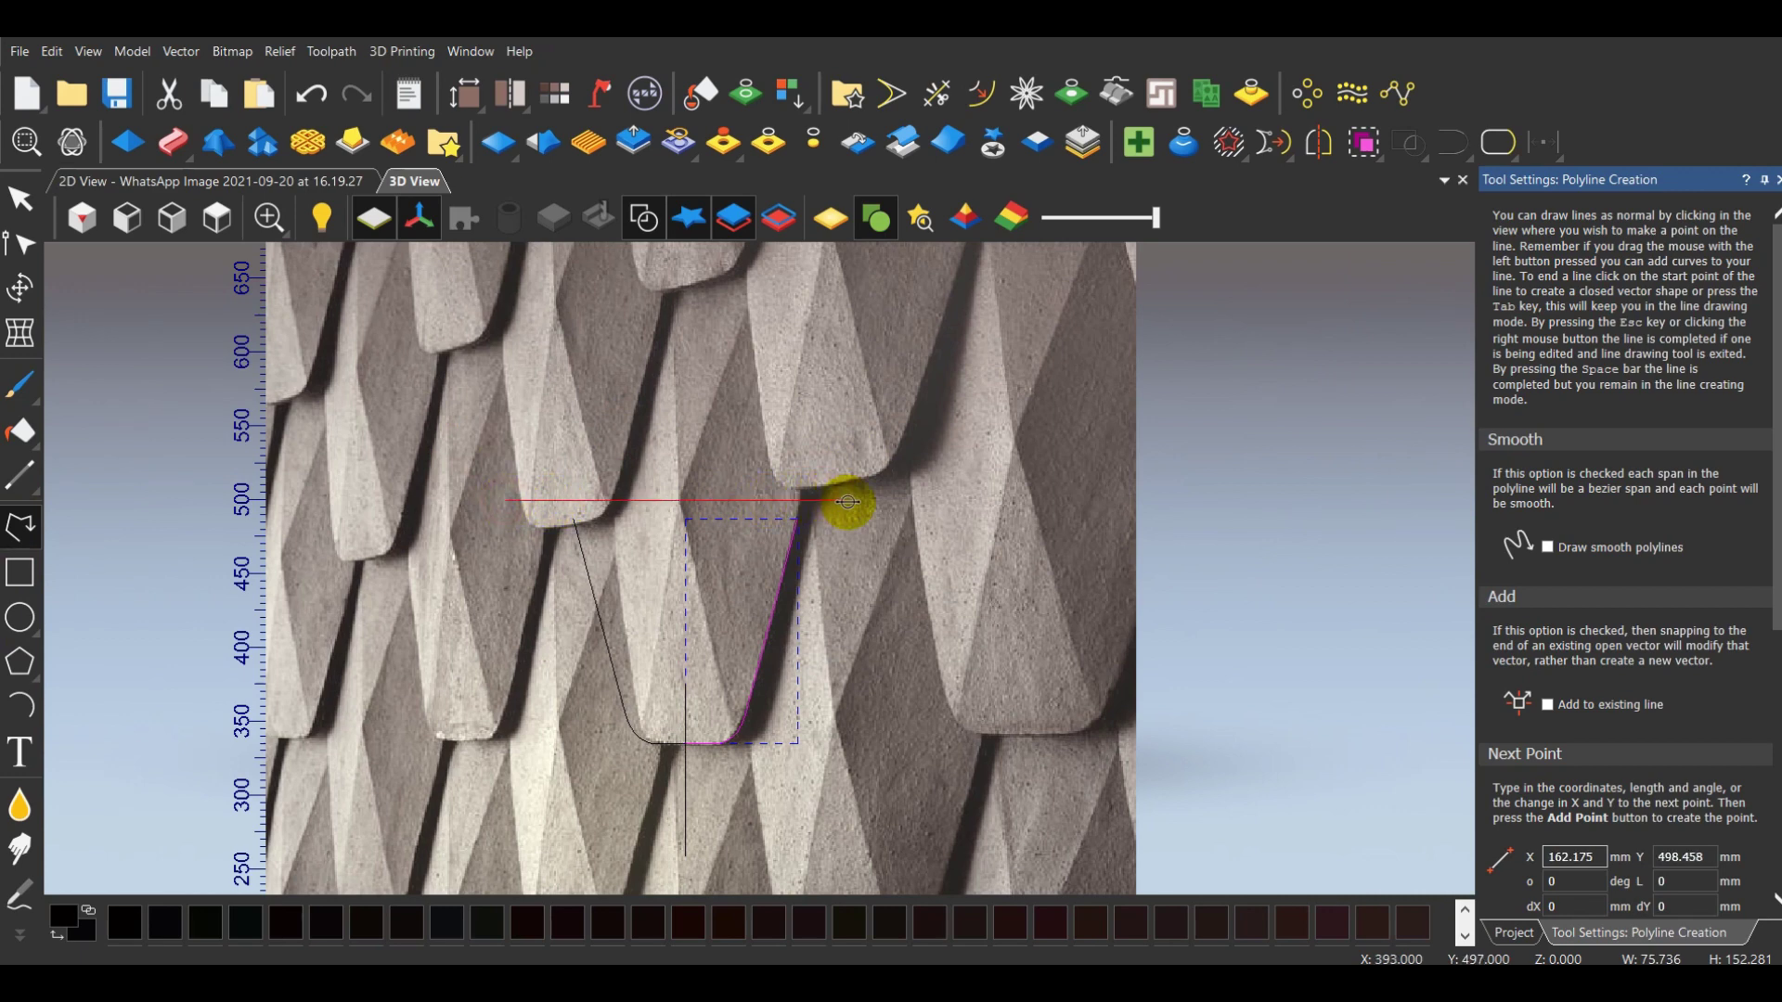
left_click(847, 502)
right_click(848, 503)
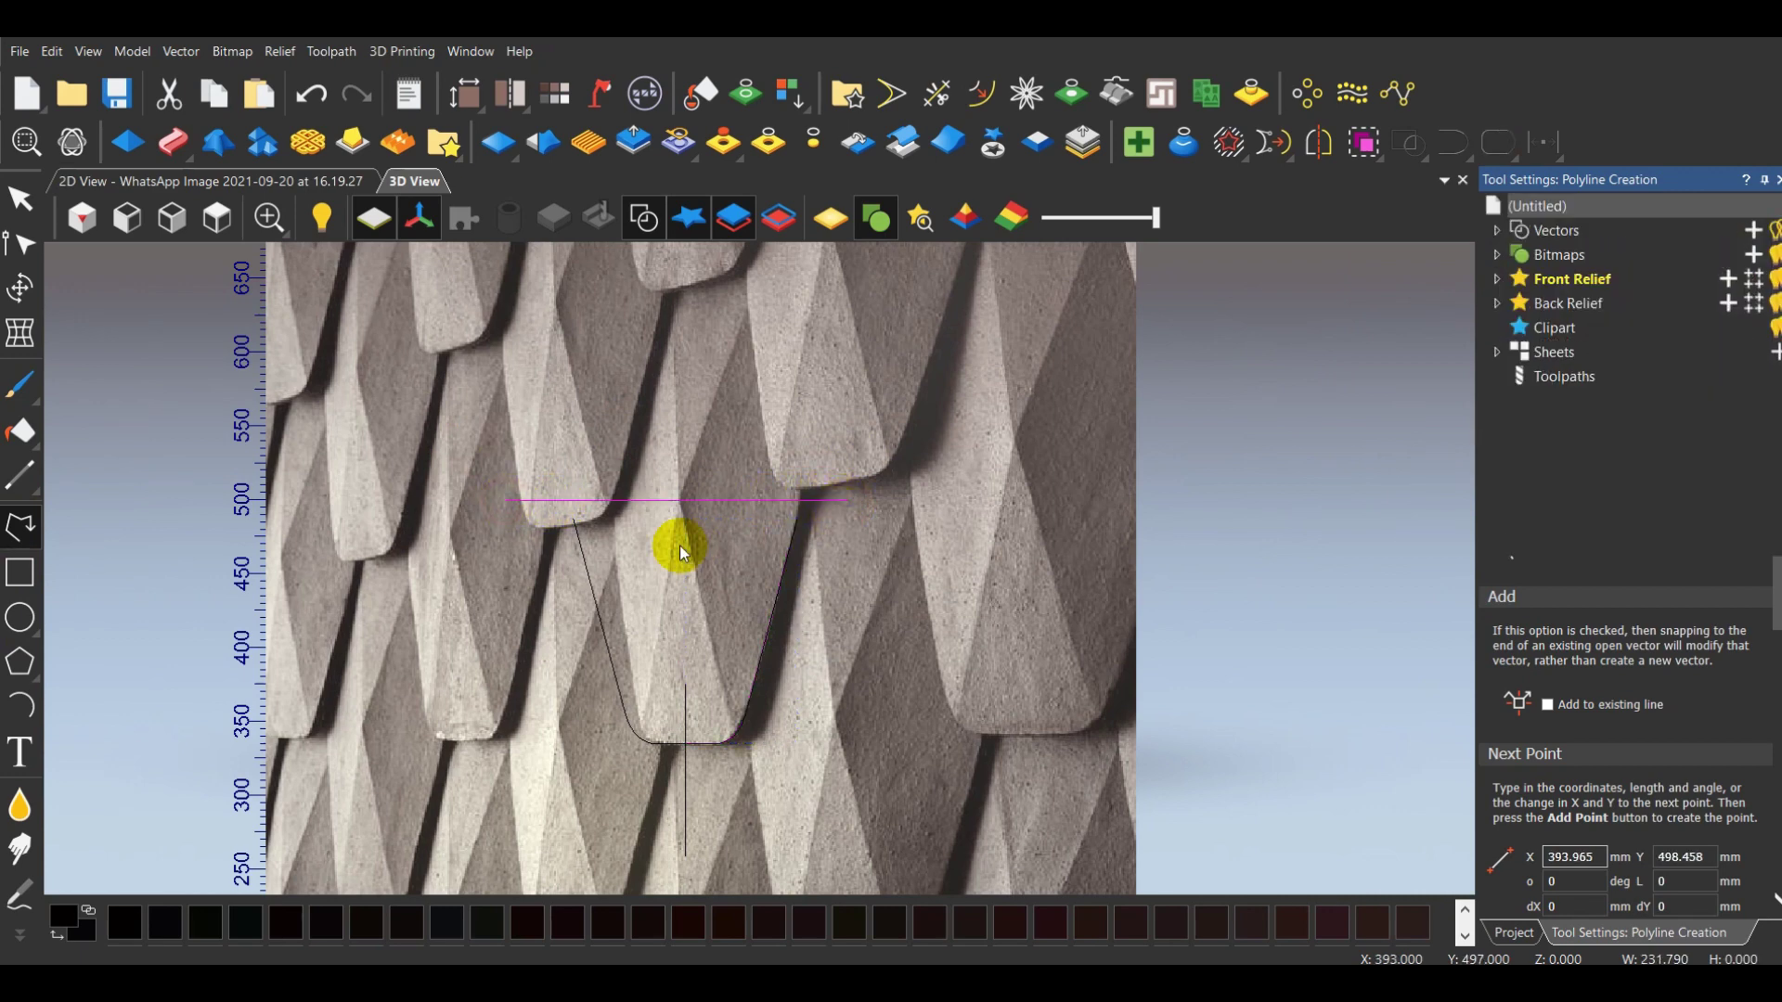
Join the left and right halves of the tile outline into one vector with a smooth curve
scroll(683, 505, "up", 3)
scroll(612, 547, "down", 5)
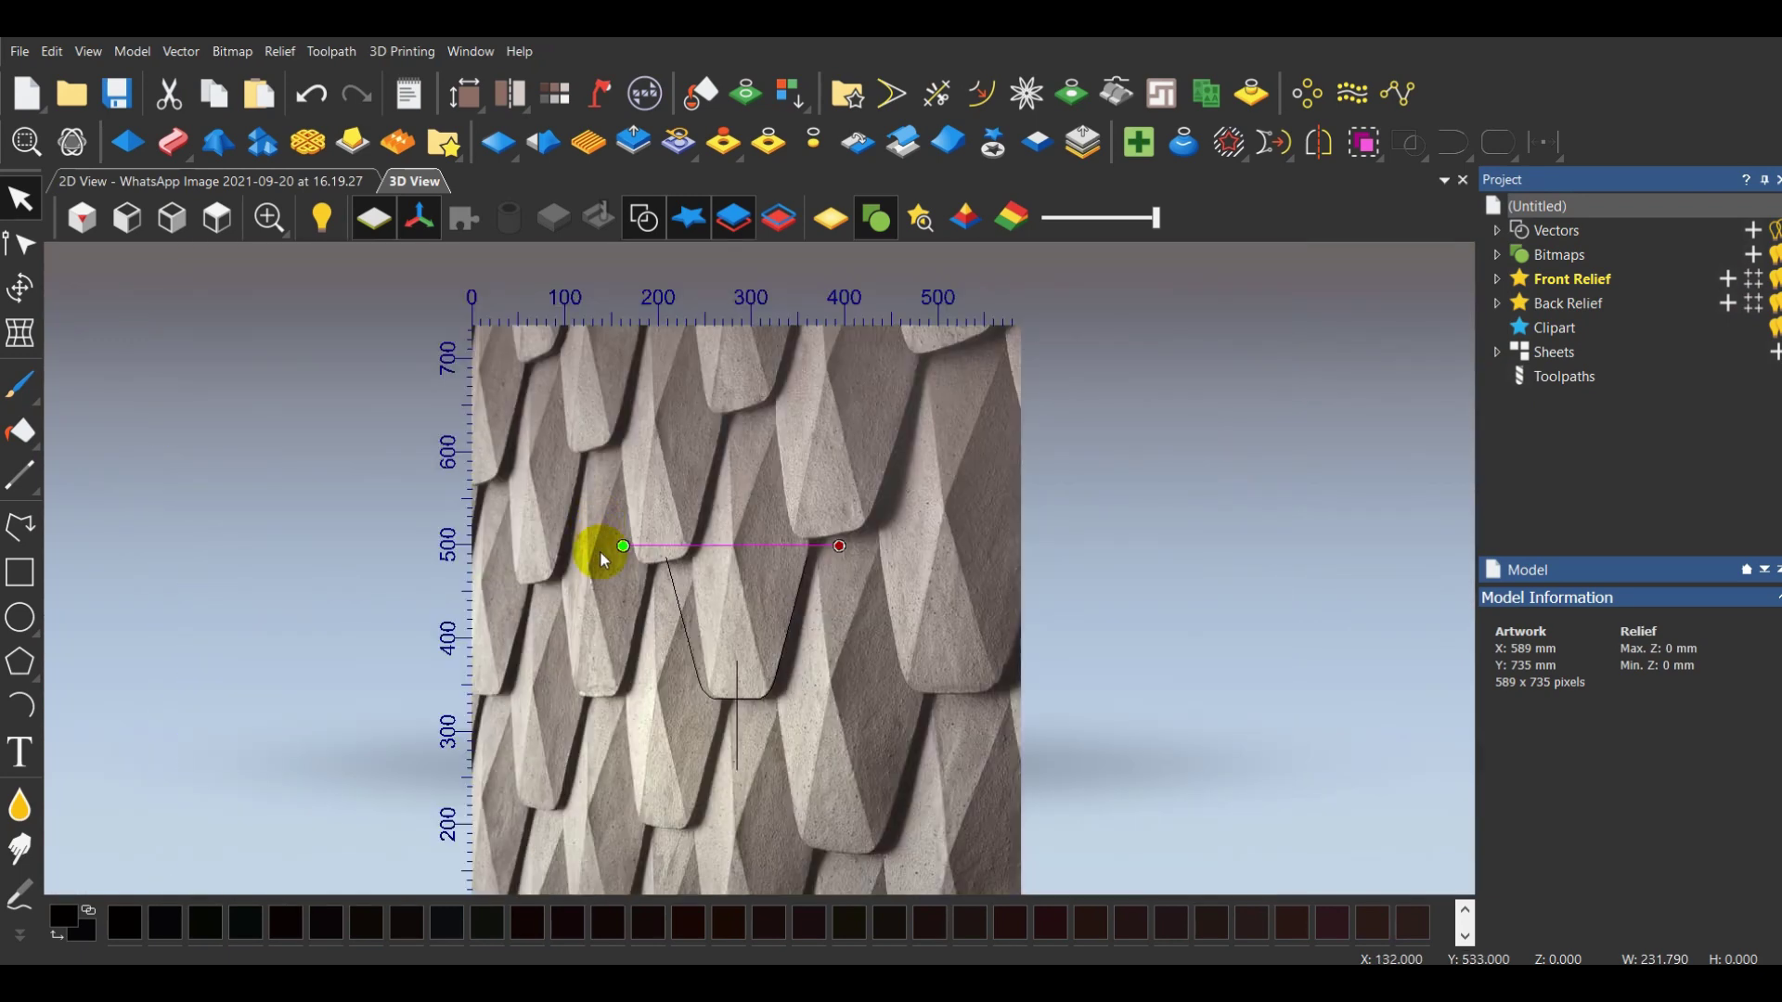
left_click(681, 617, "shift")
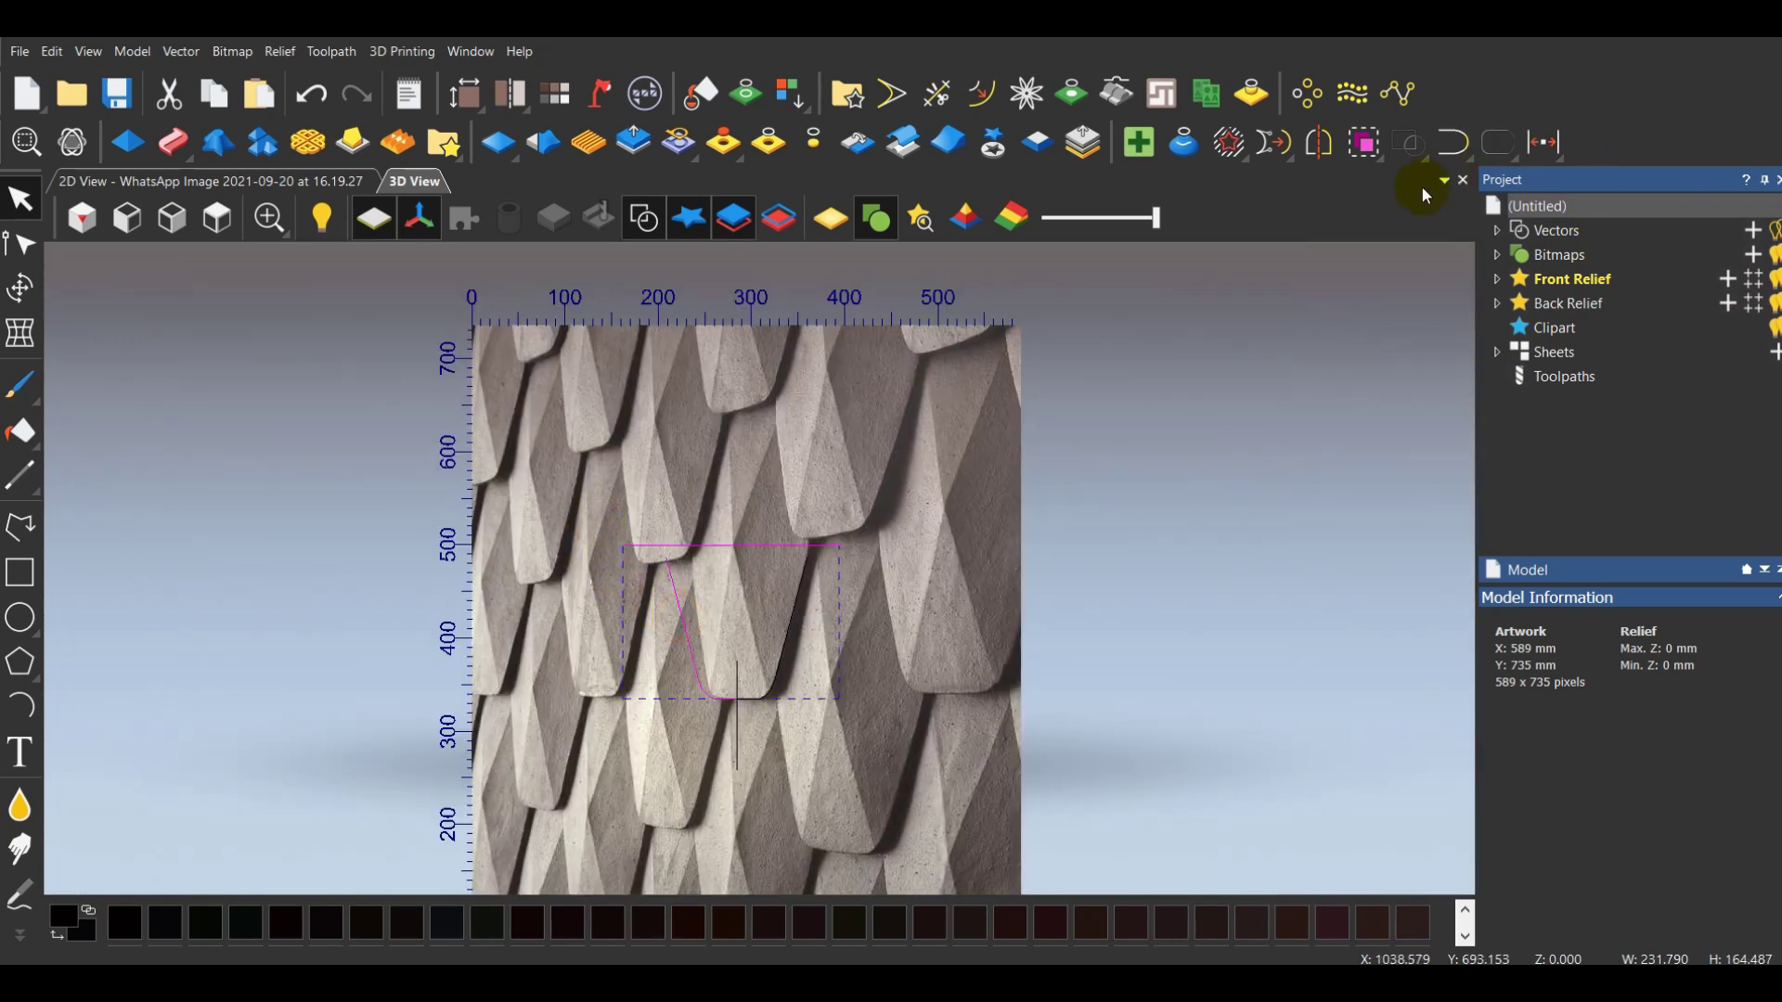
left_click(779, 655)
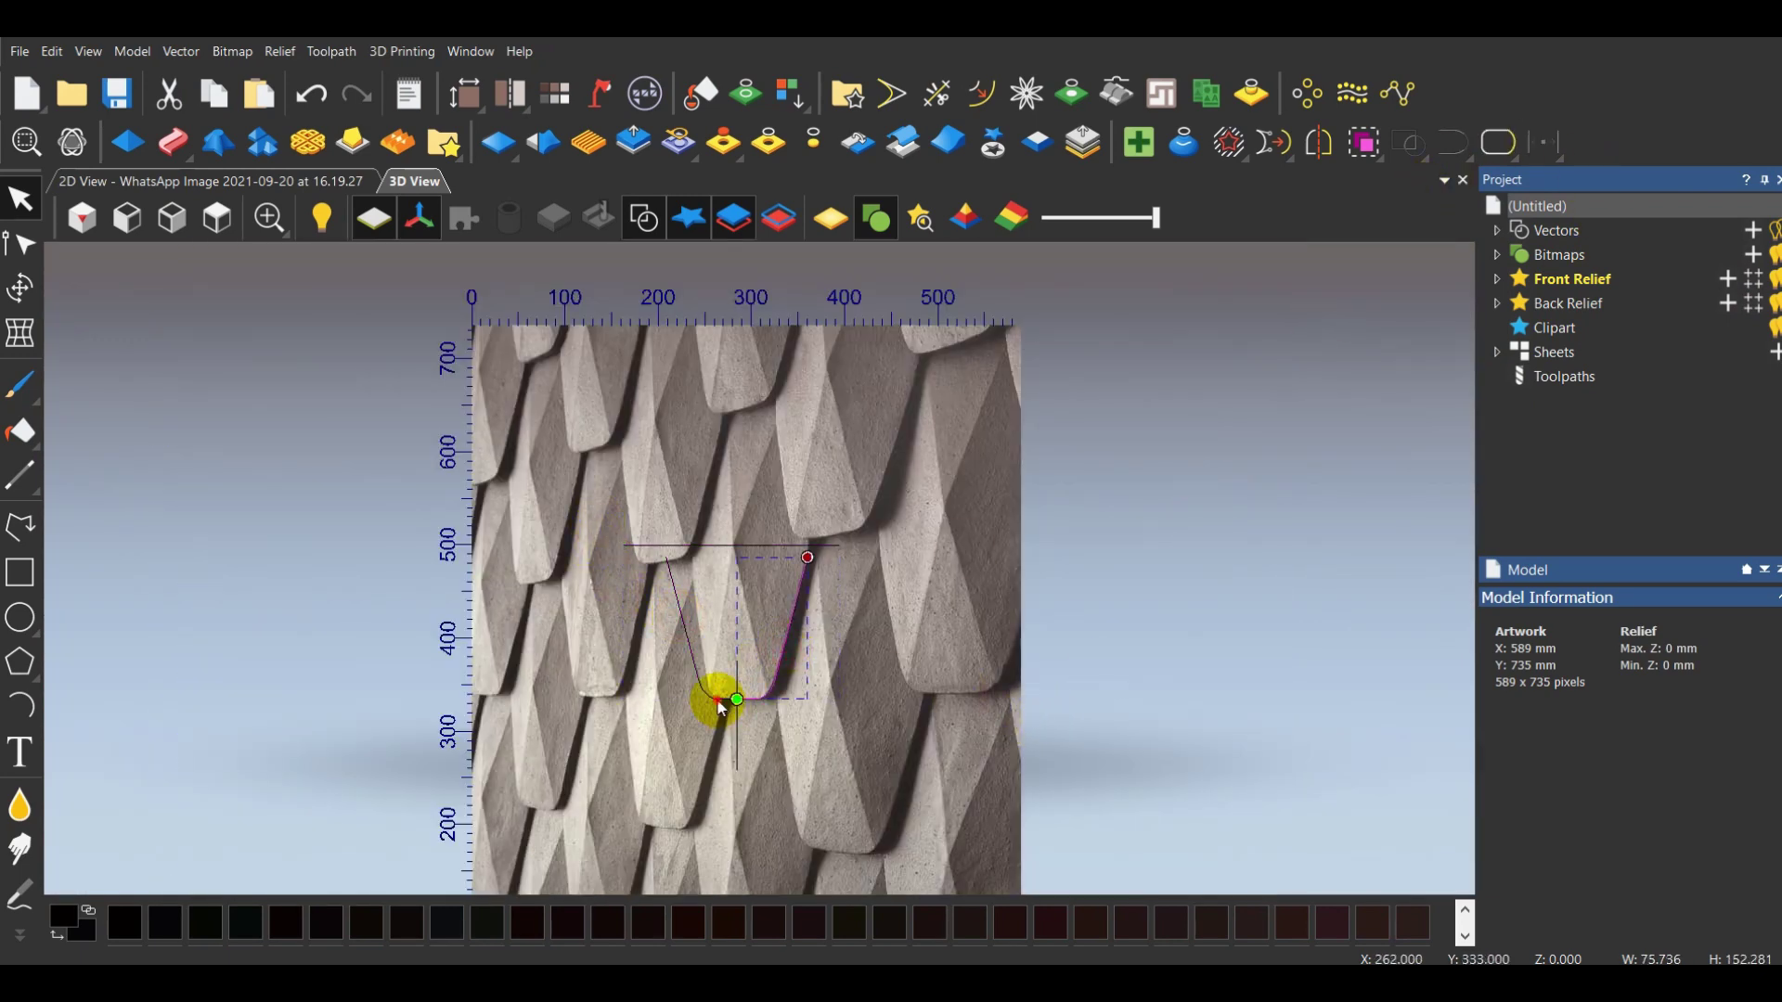
left_click(1418, 146)
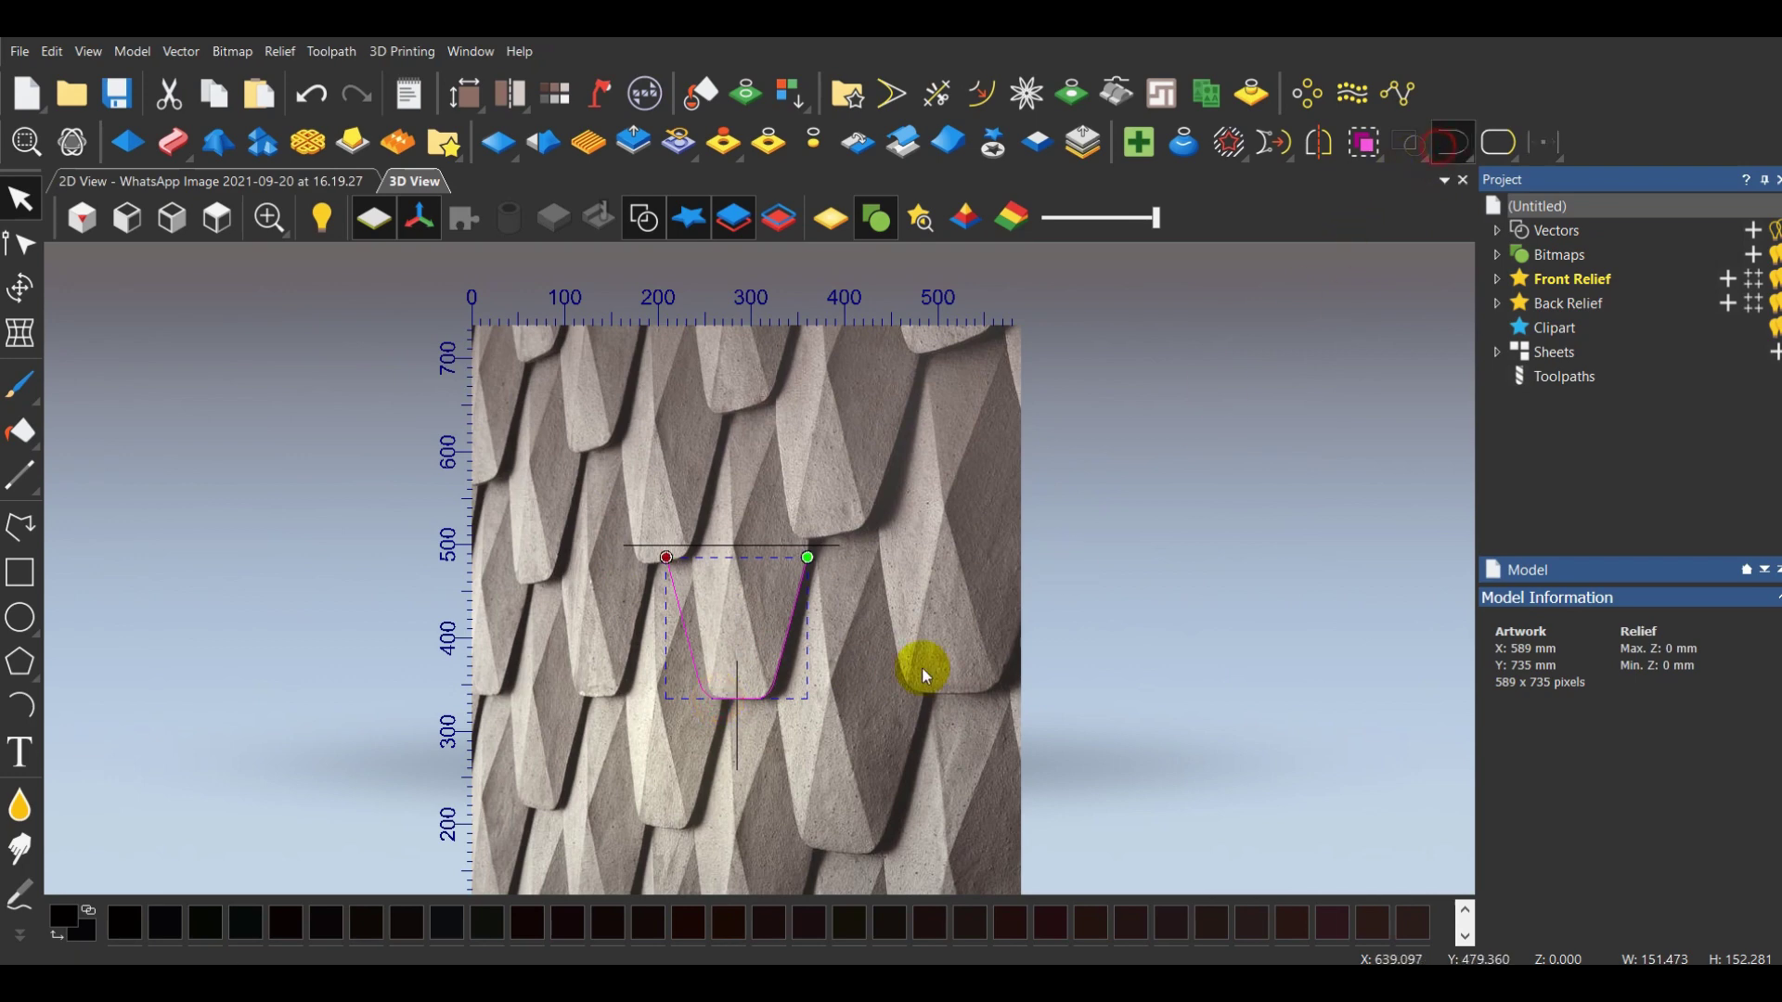
Mirror a copy of the joined outline upward in the selected horizontal line, keeping the original
left_click(749, 545, "shift")
scroll(749, 544, "up", 3)
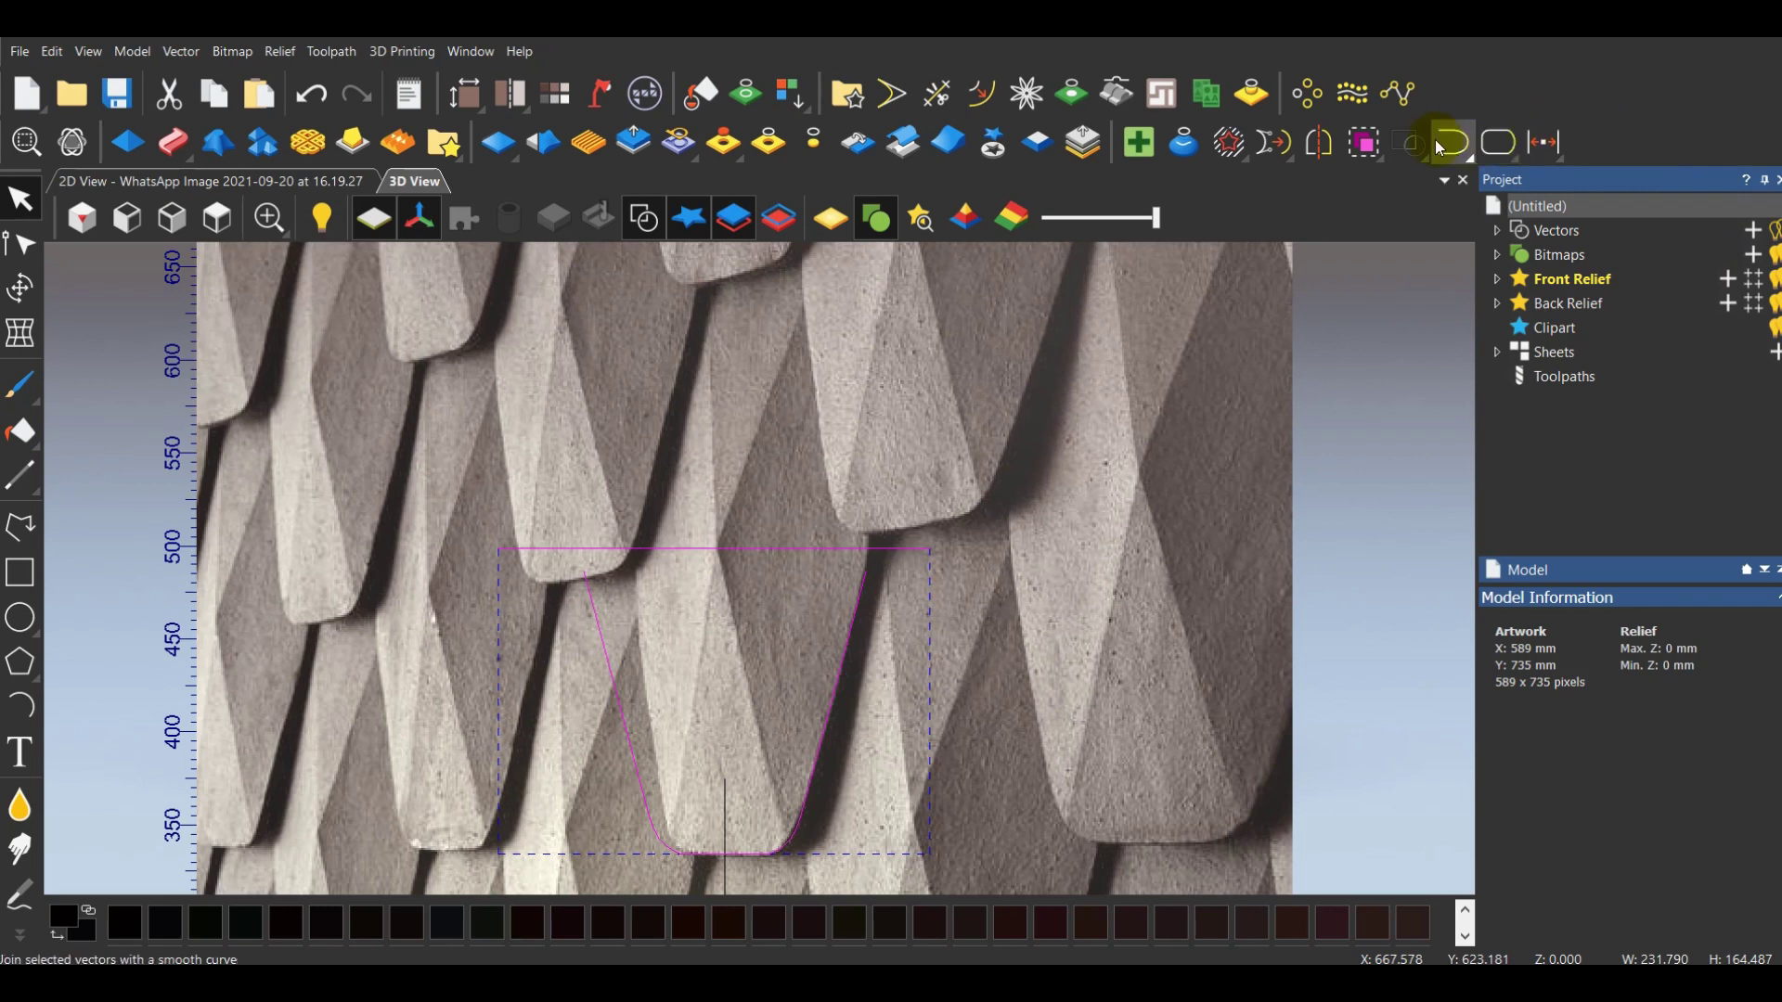
left_click(1318, 142)
scroll(1201, 696, "down", 5)
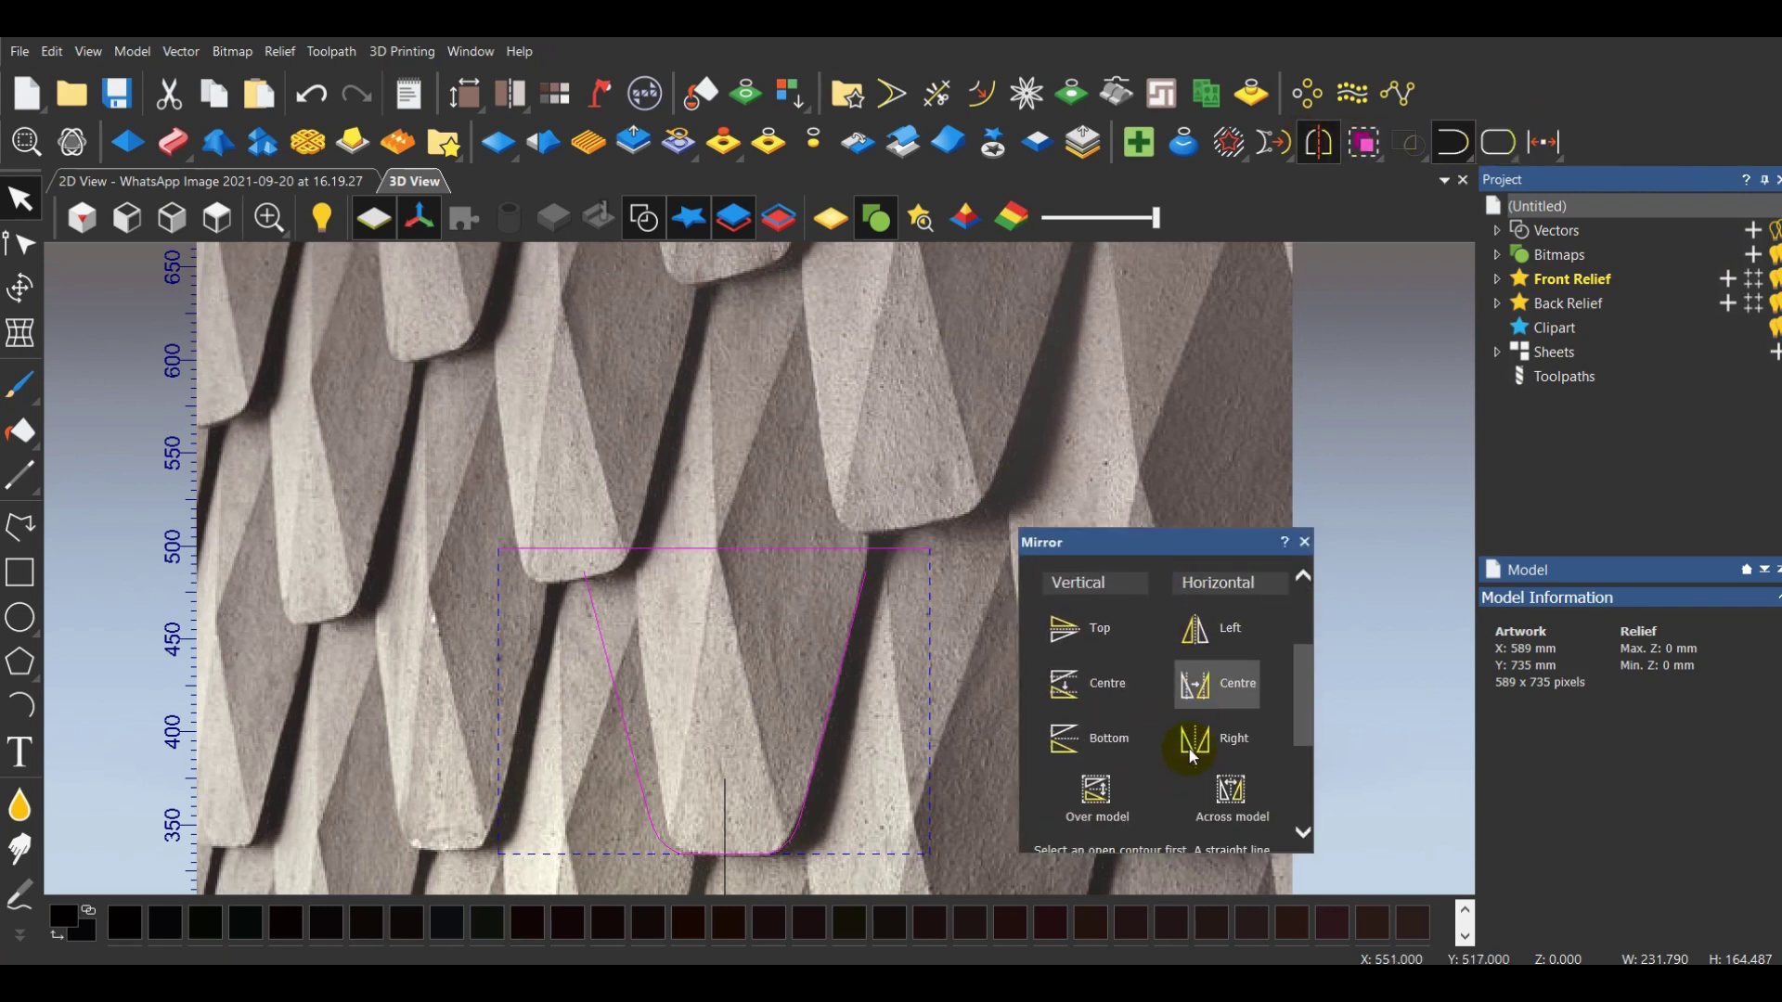
left_click(1194, 781)
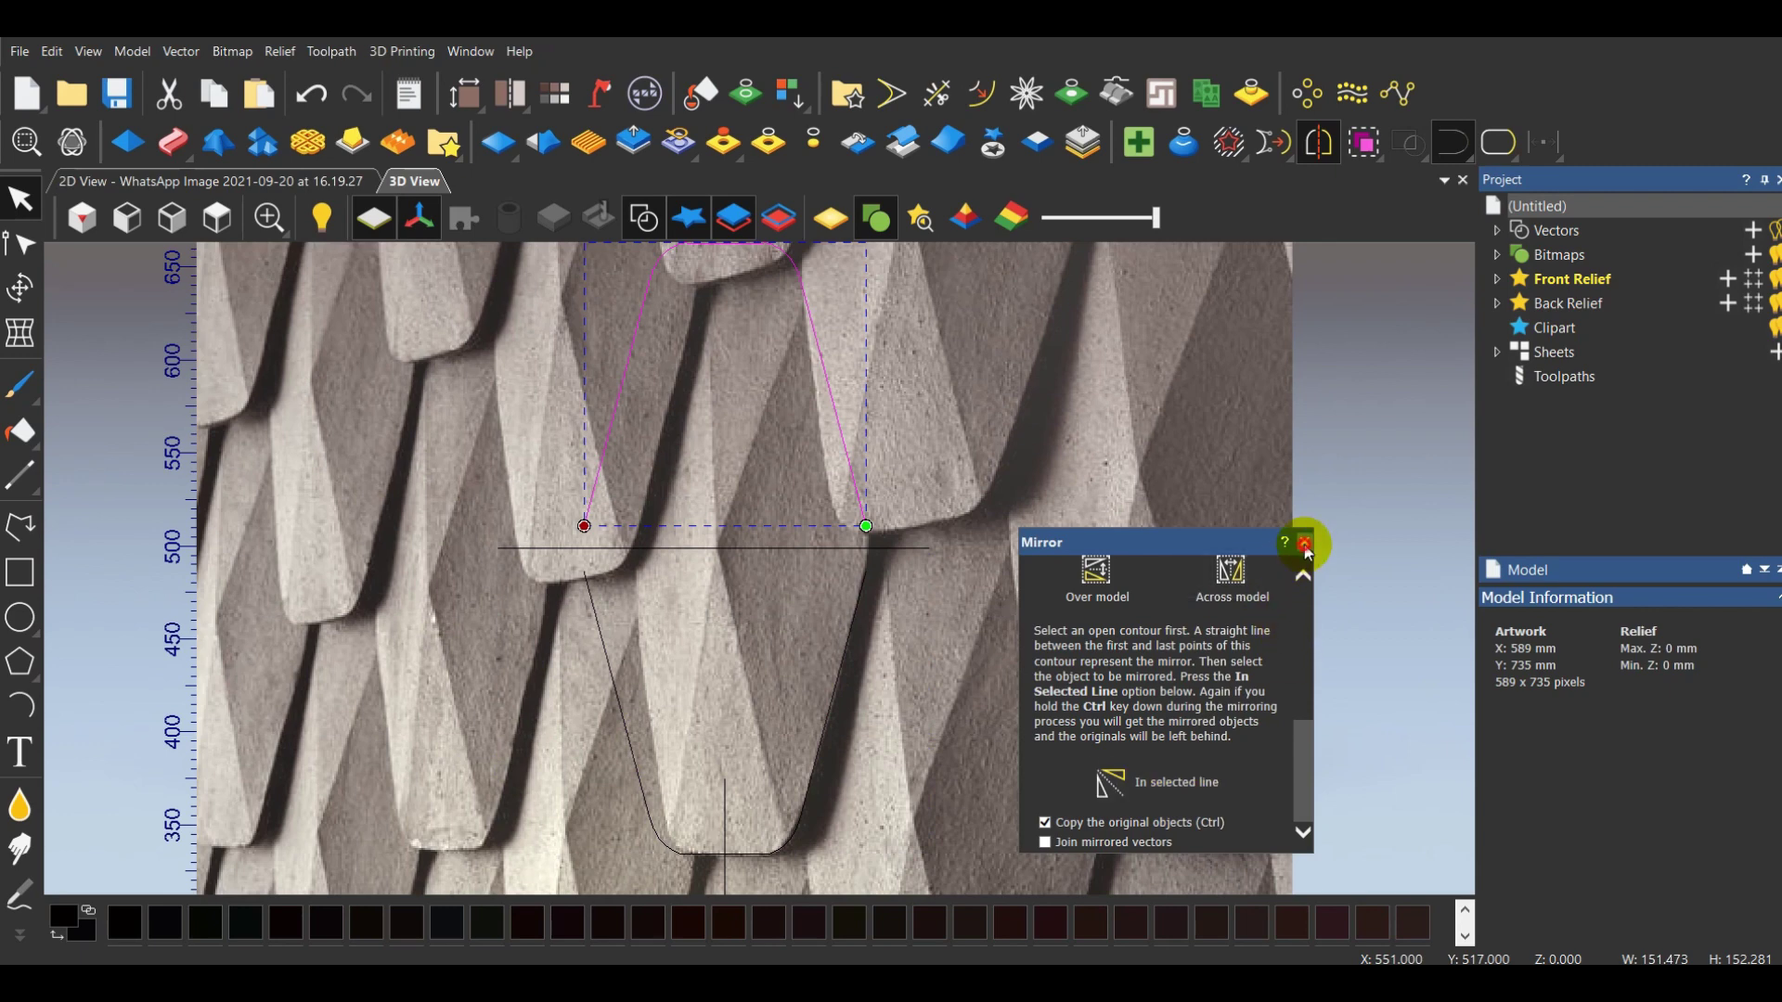
left_click(1304, 543)
Join the lower outline to its mirrored upper copy with a smooth curve and close the remaining gap on the left side
left_click(587, 575, "shift")
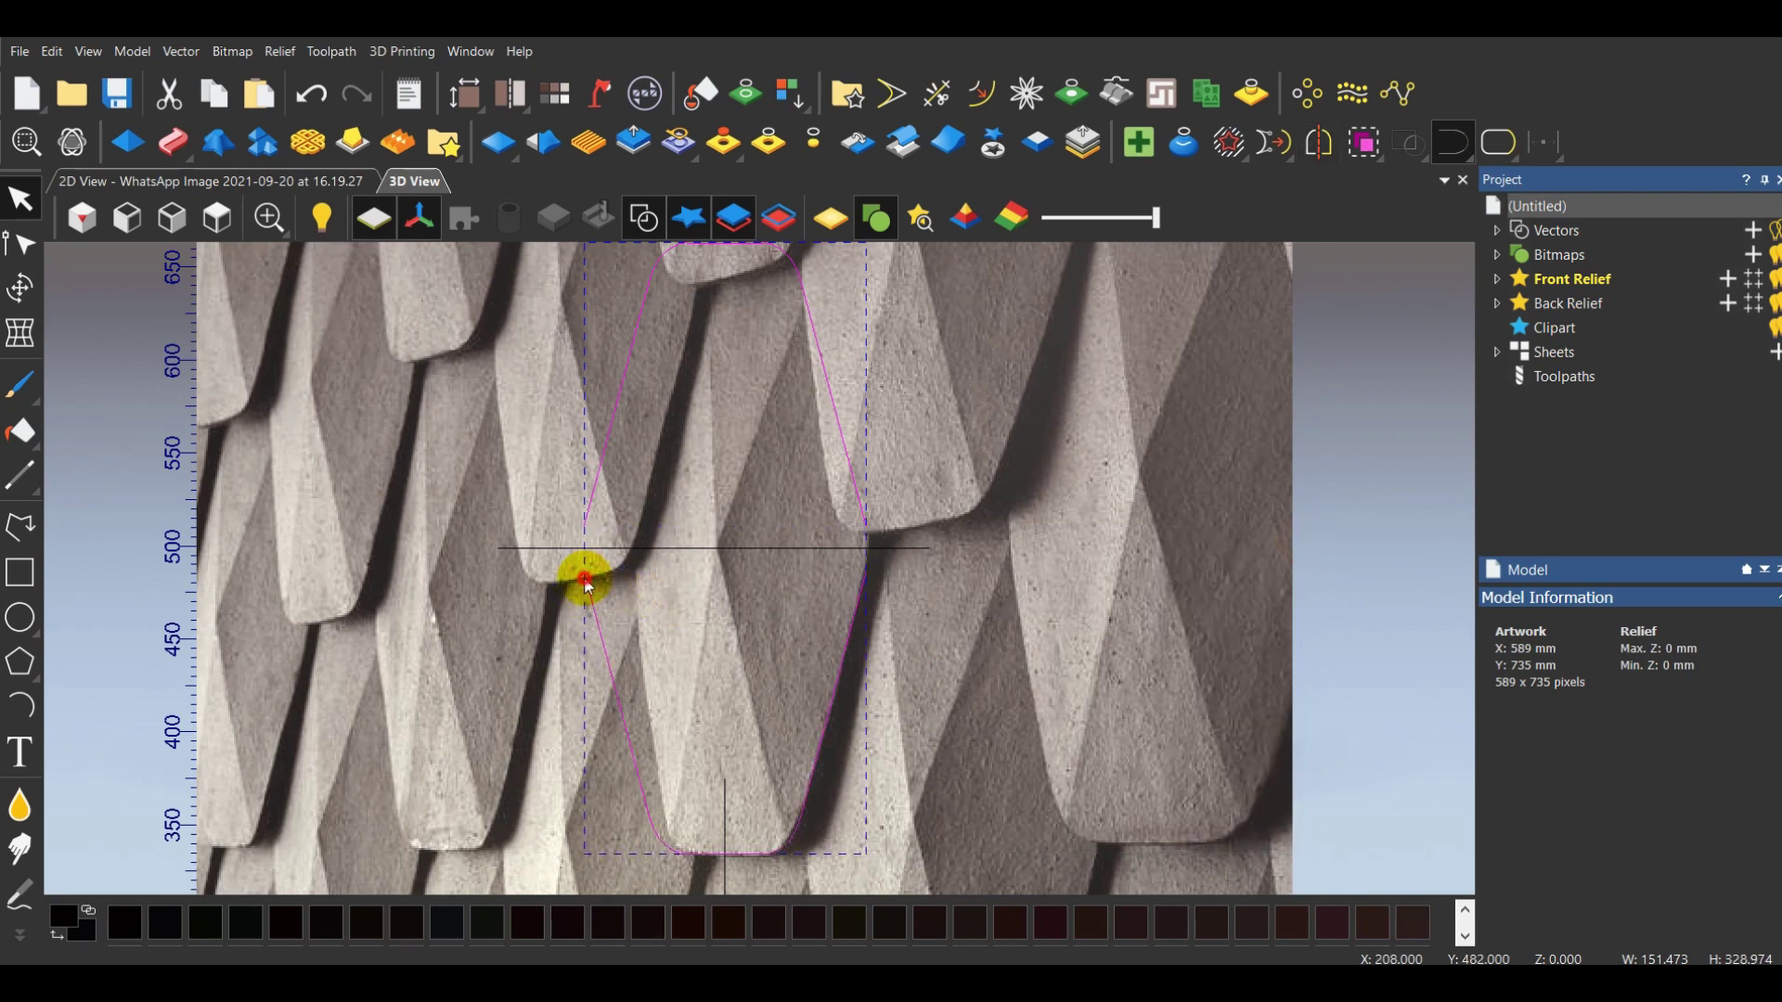
left_click(1448, 145)
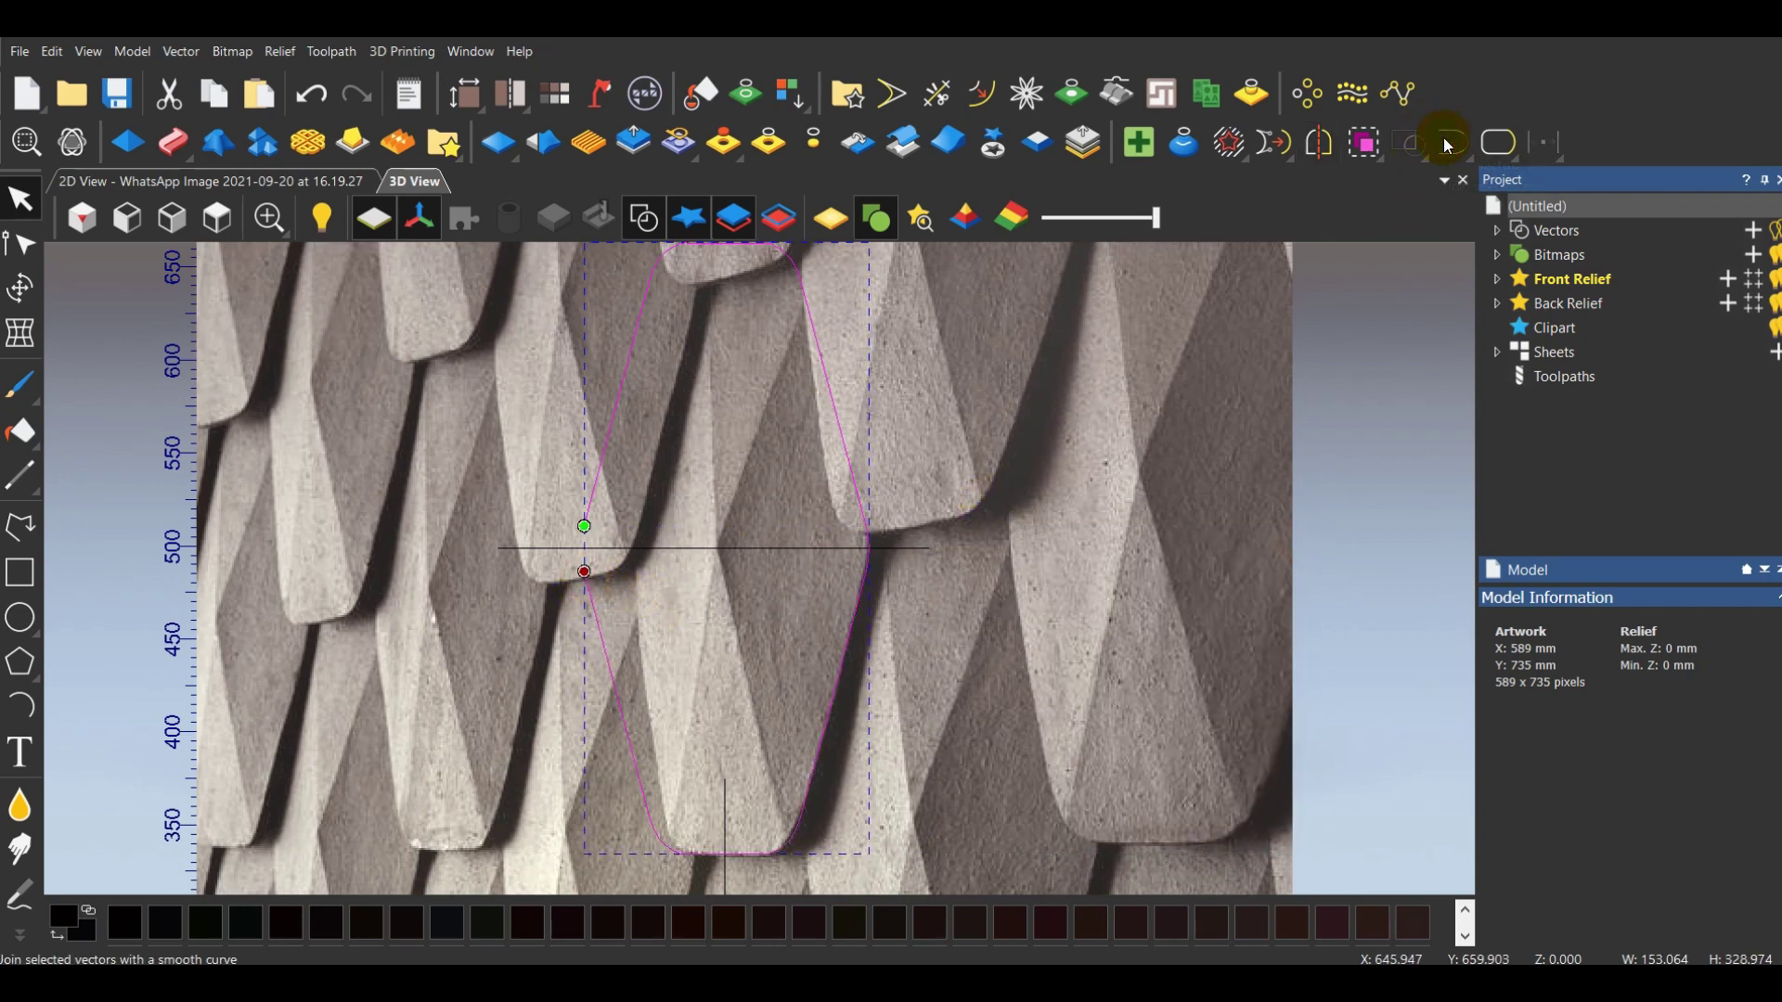
left_click(1495, 145)
left_click(1409, 411)
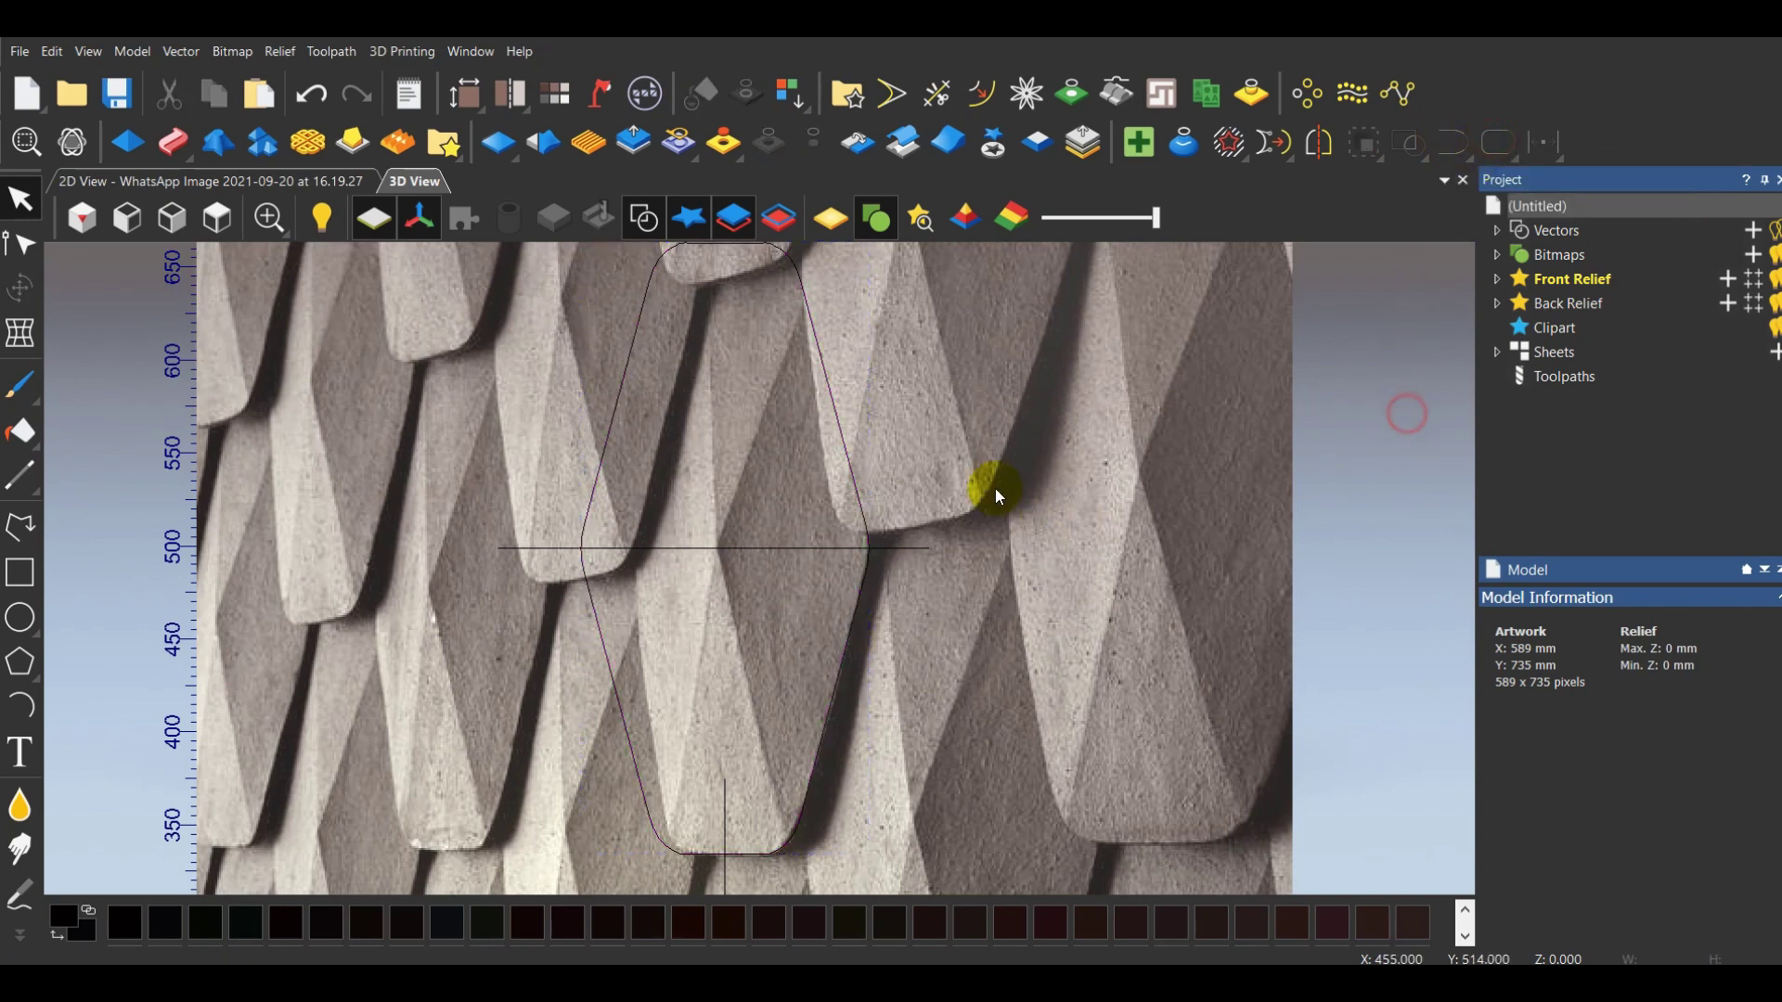
scroll(931, 453, "down", 4)
left_click(19, 526)
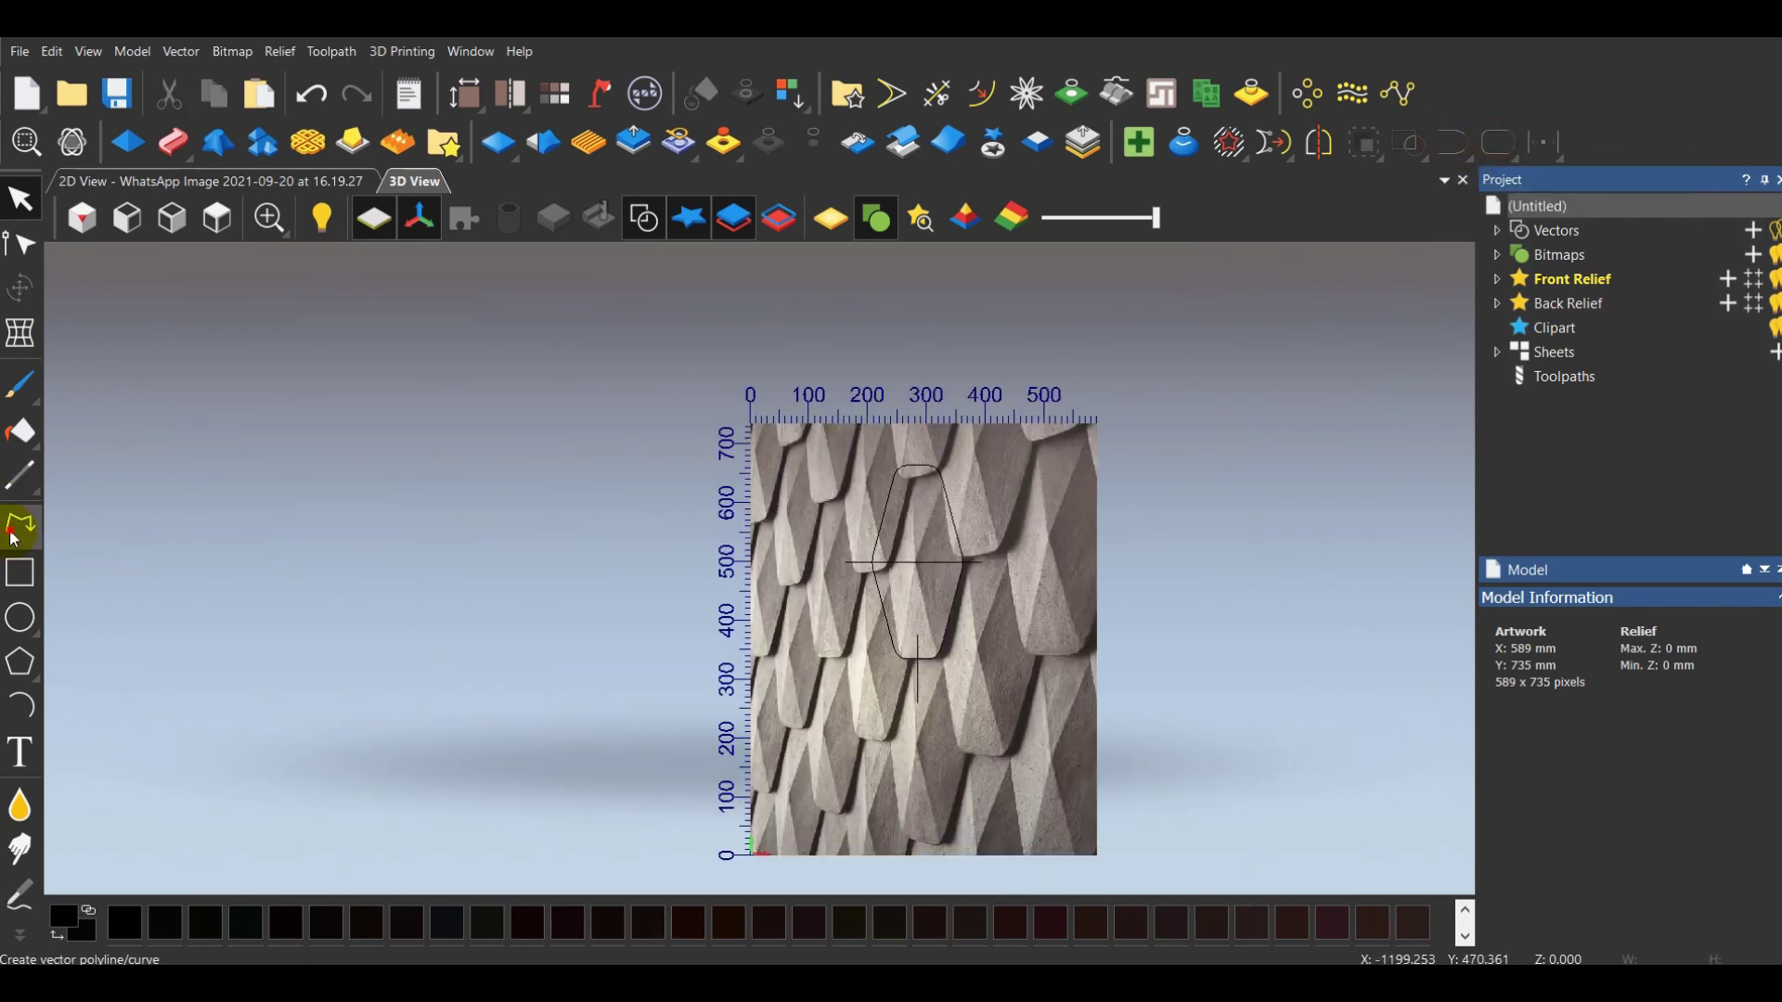
scroll(835, 748, "up", 5)
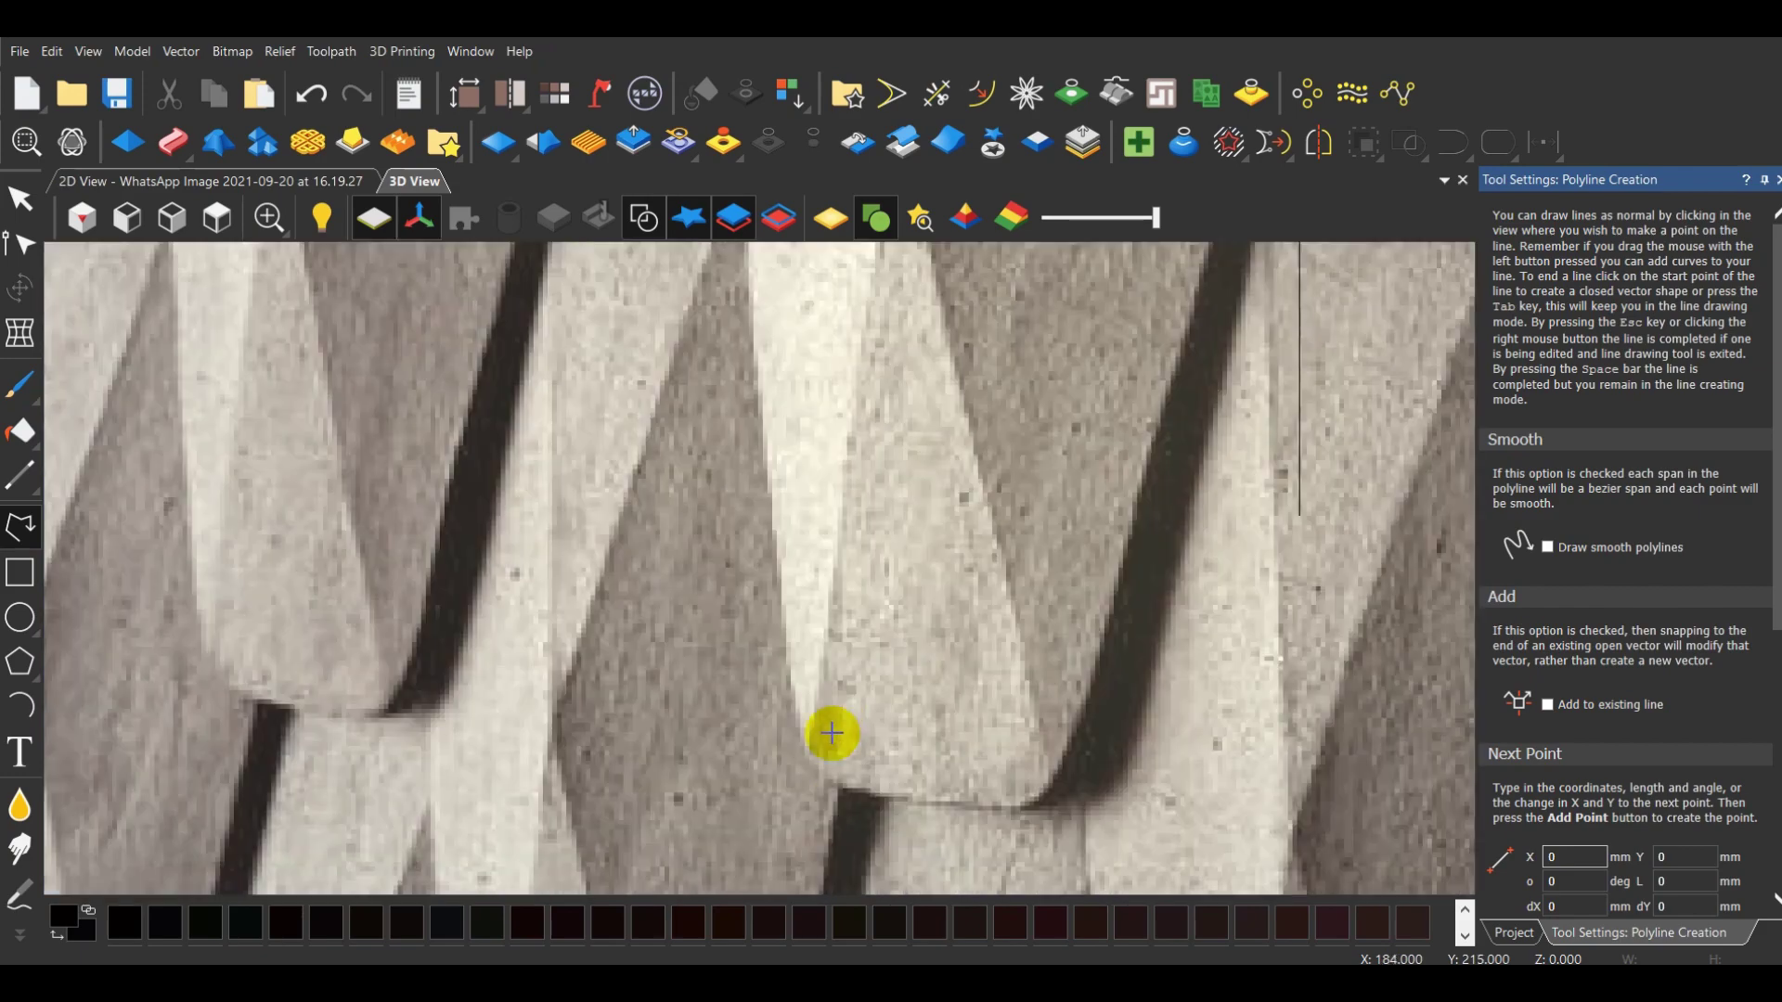
scroll(996, 483, "up", 3)
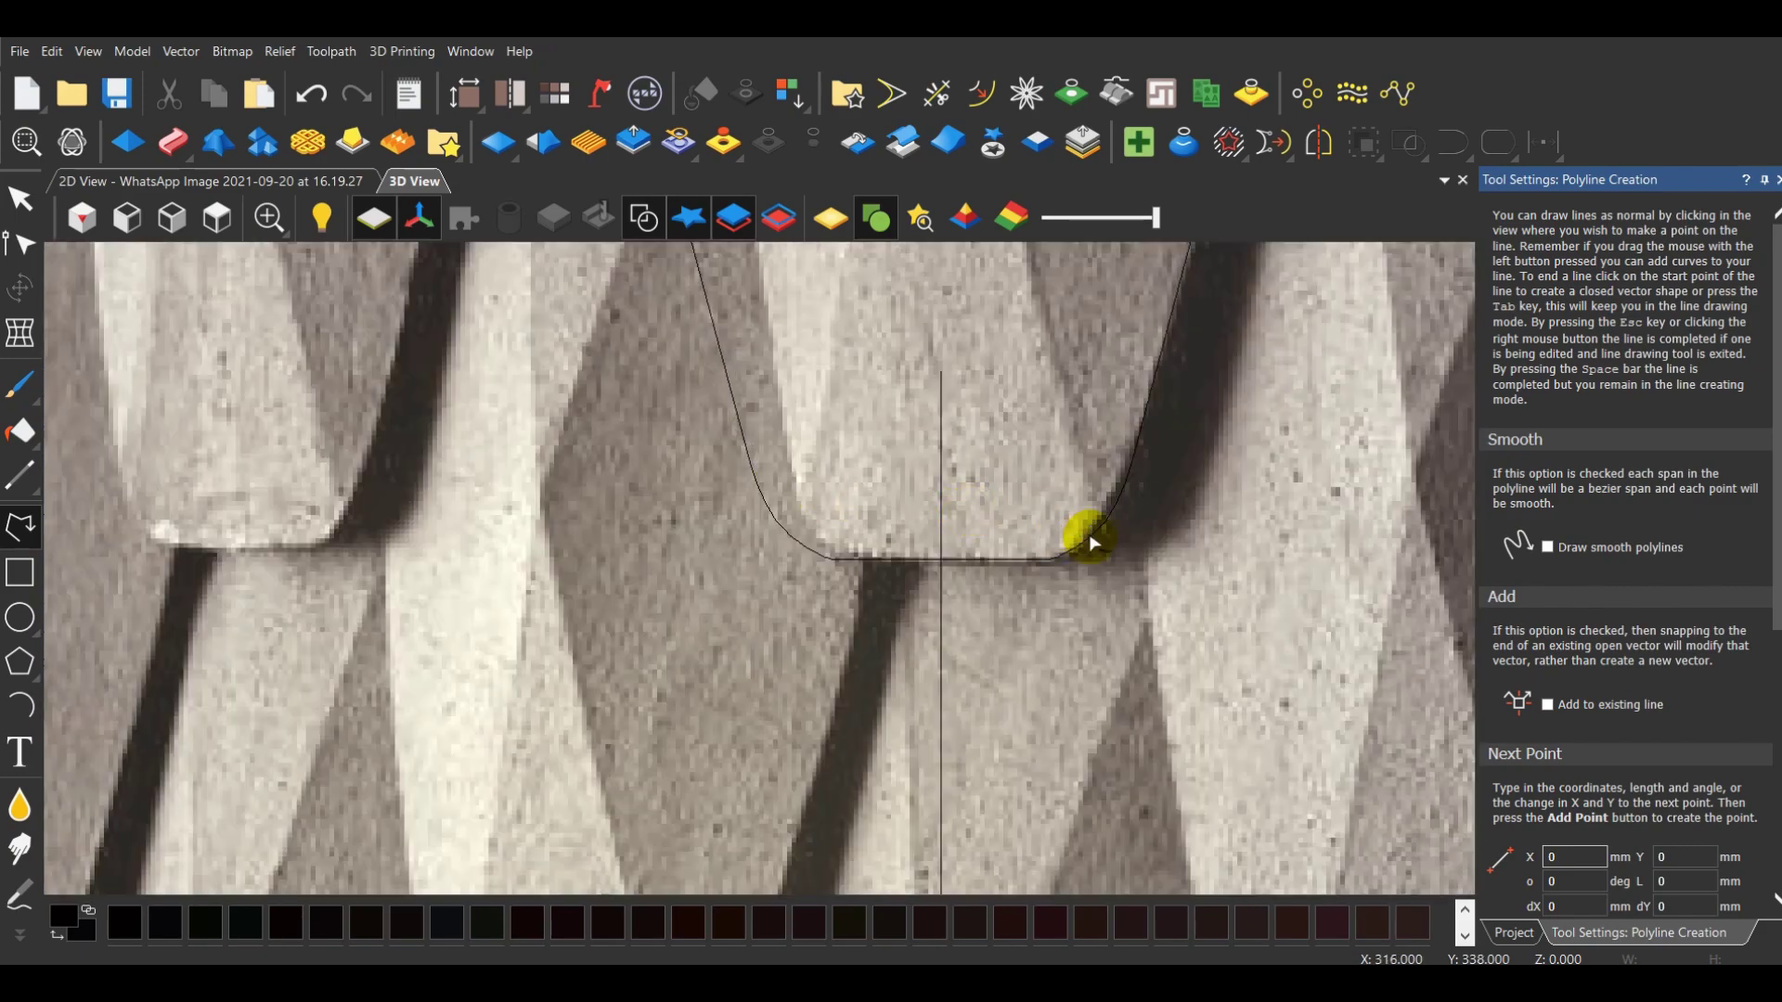
scroll(1090, 541, "up", 2)
left_click(1089, 541)
scroll(1050, 797, "down", 8)
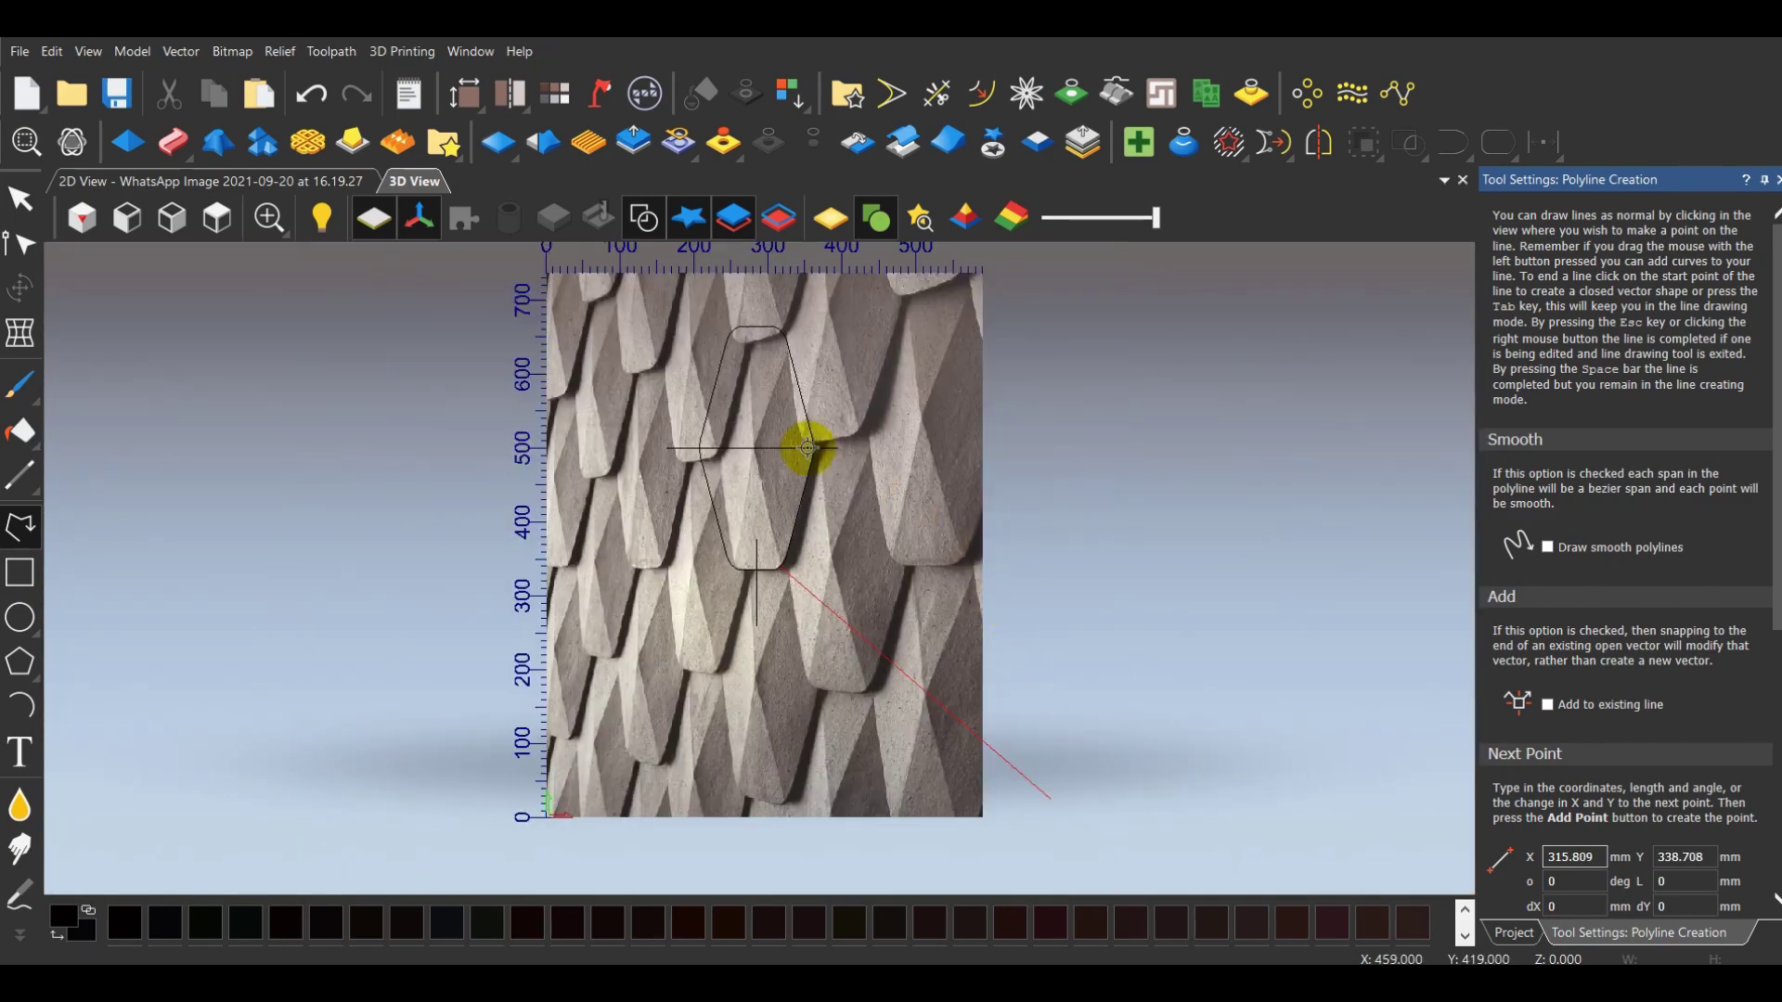
scroll(799, 448, "up", 5)
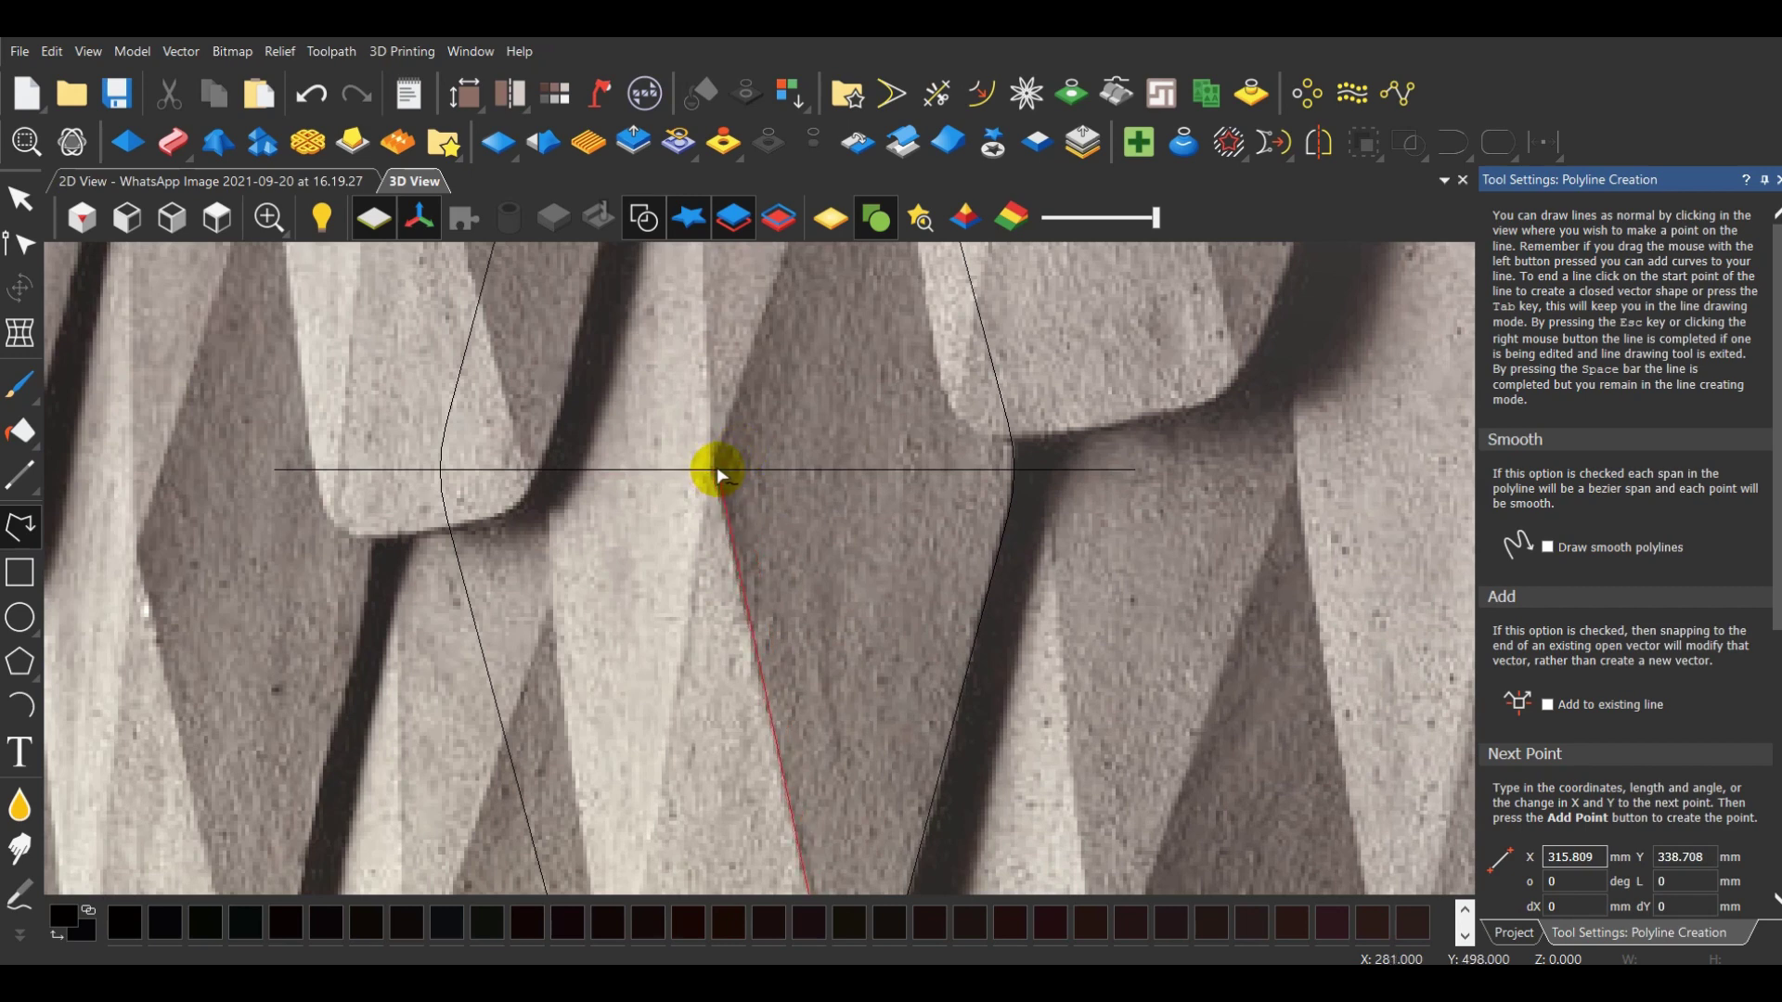
key("Escape")
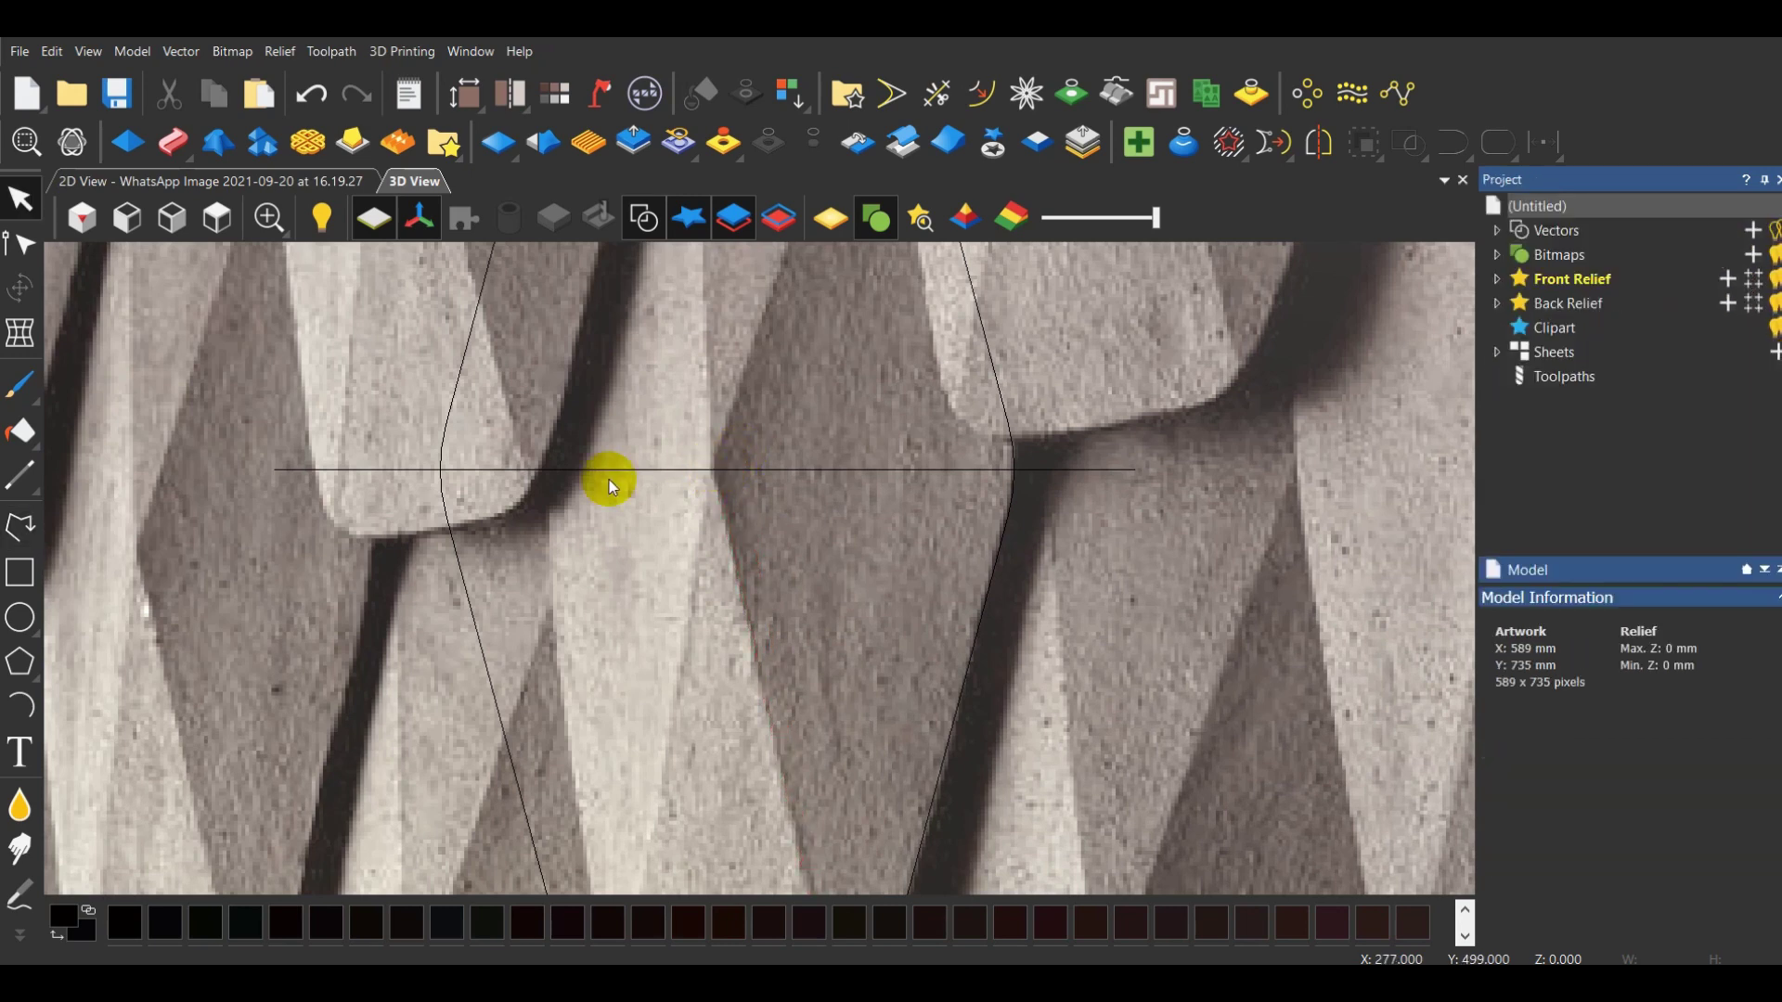
Trim off both ends of the horizontal line that extend beyond the tile outline
left_click(937, 92)
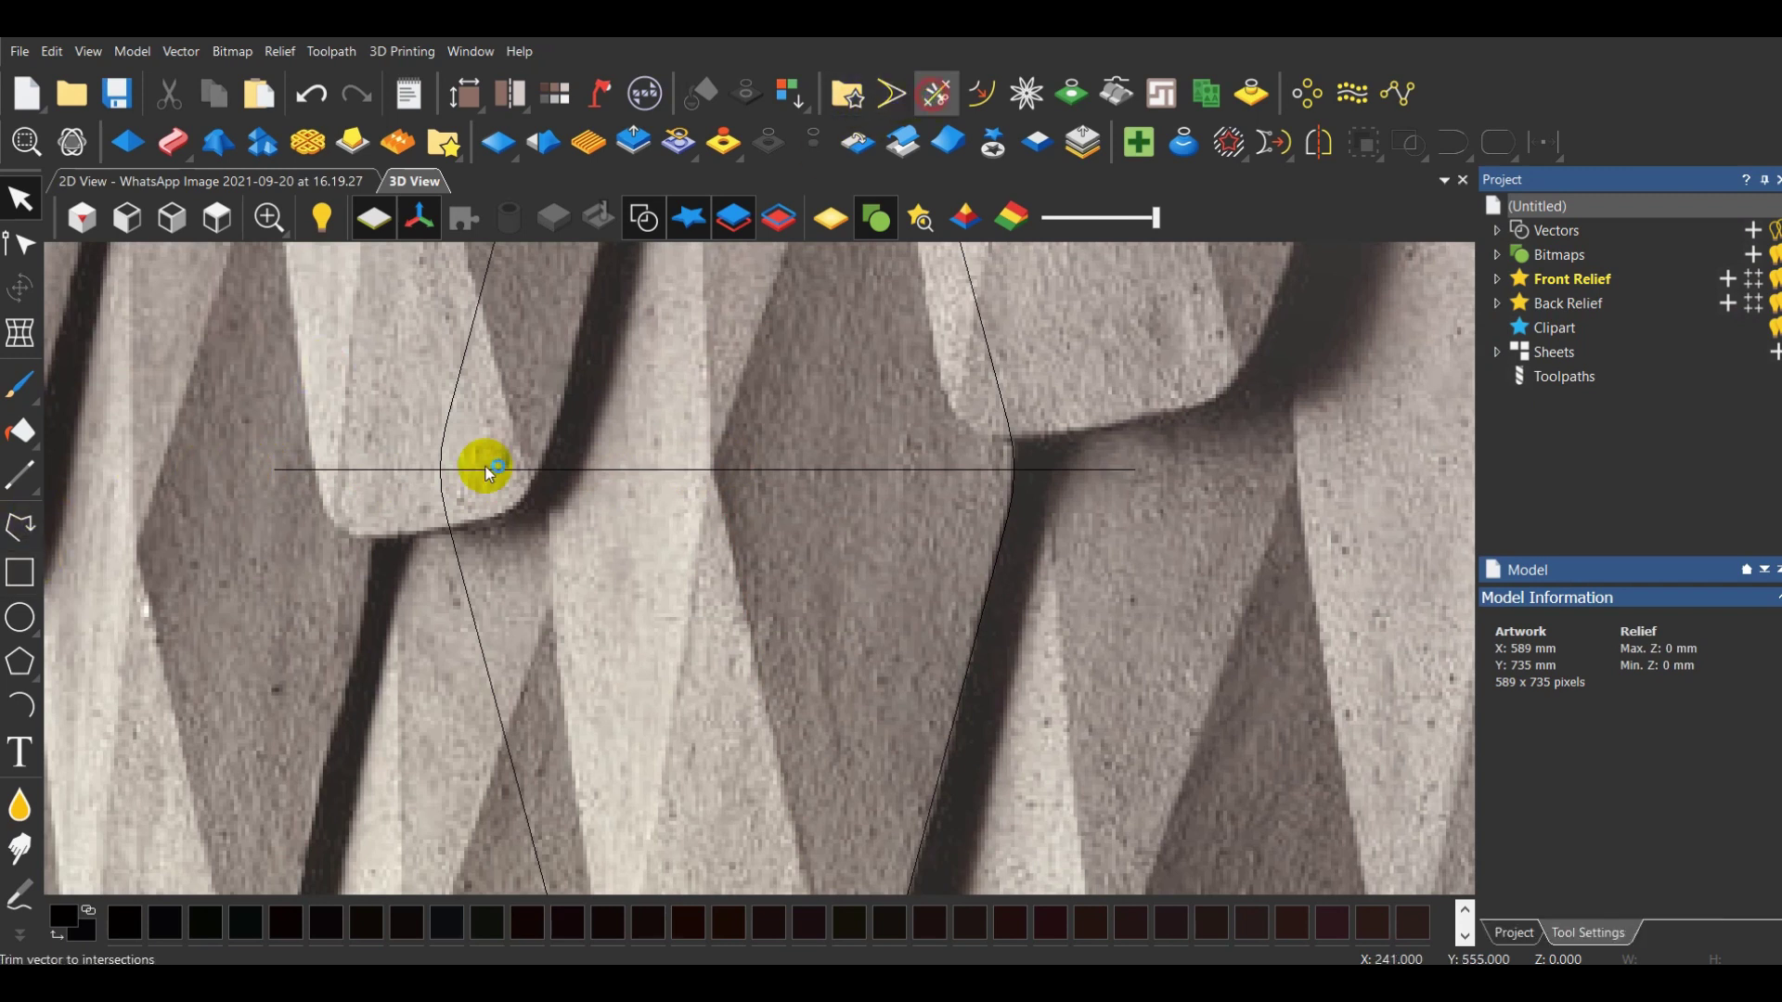
left_click(336, 464)
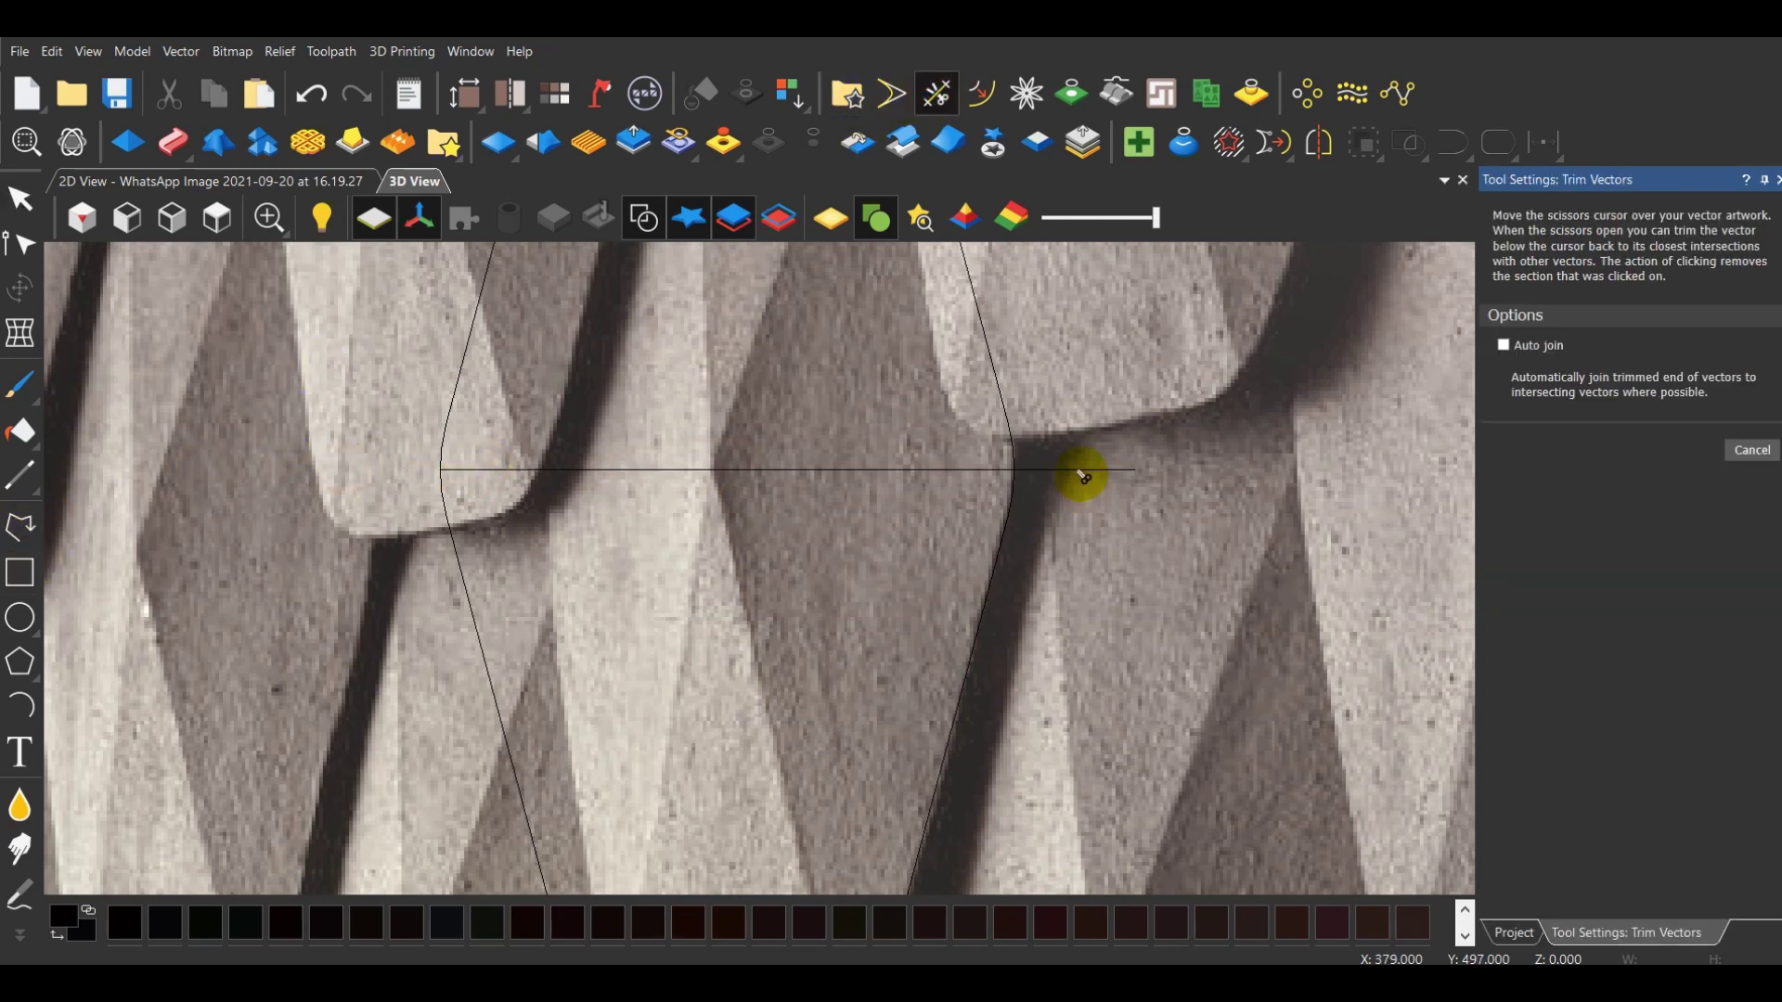
key("Escape")
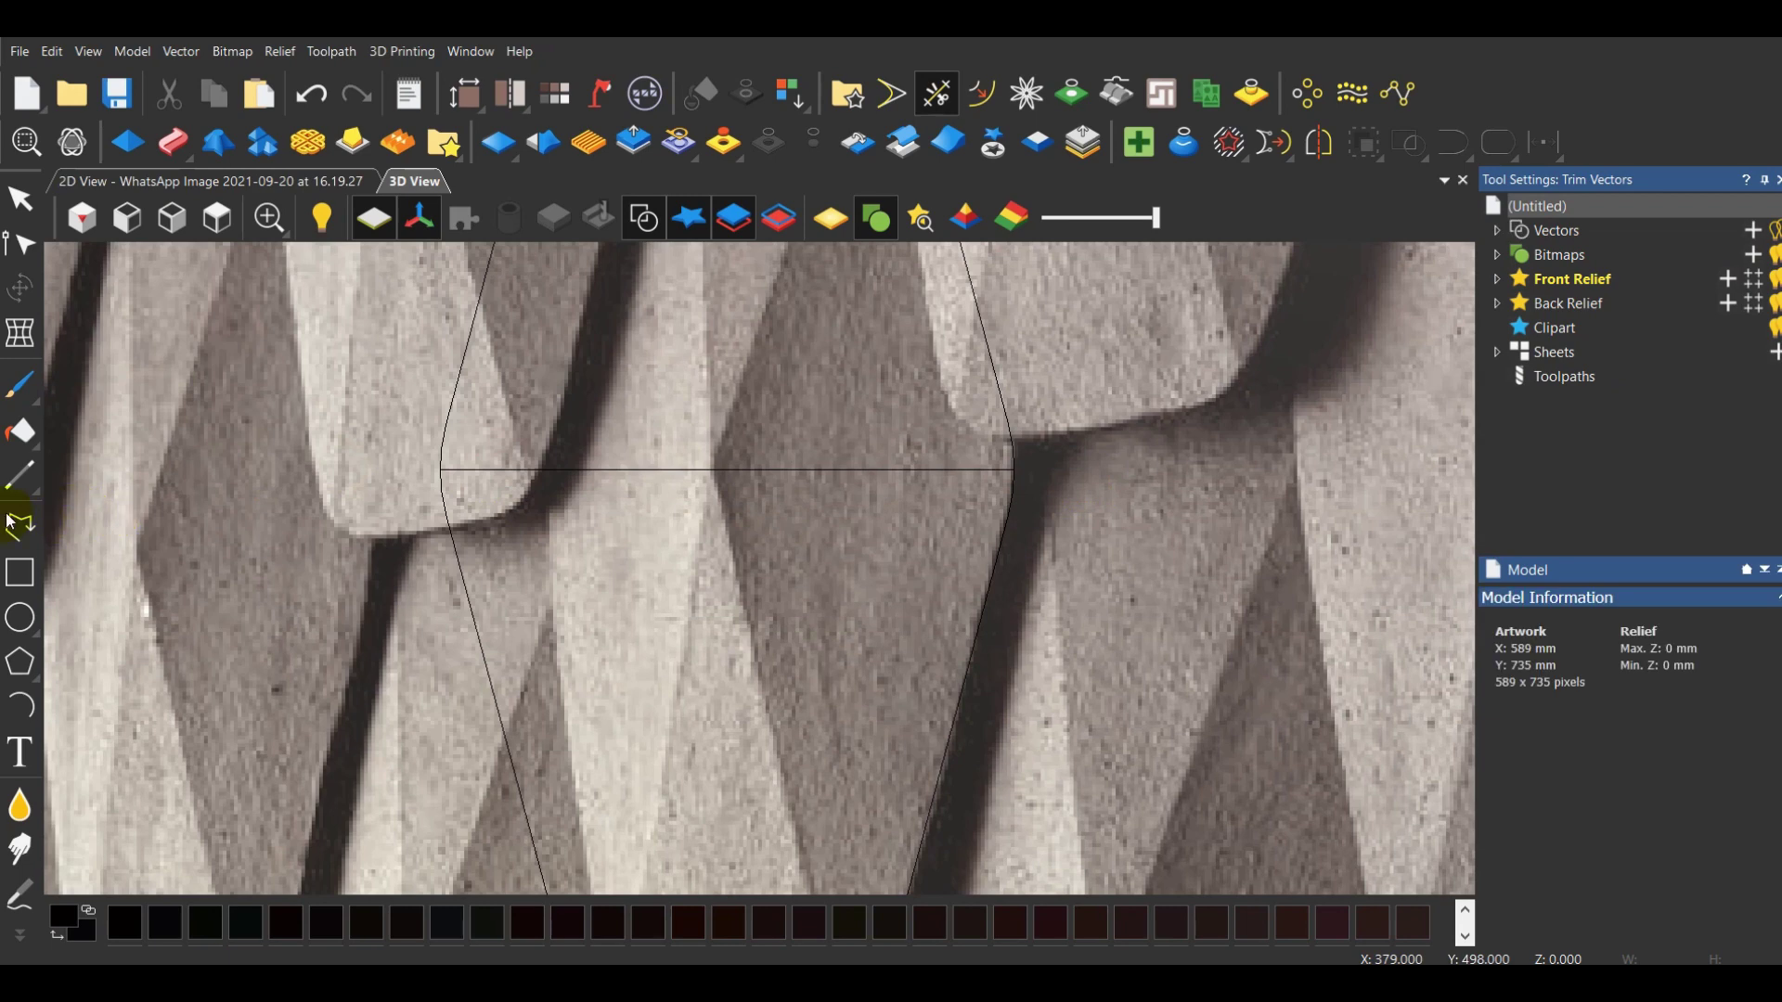
Draw a vertical polyline about 92 mm long crossing the horizontal line inside the tile outline
left_click(19, 526)
left_click(830, 330)
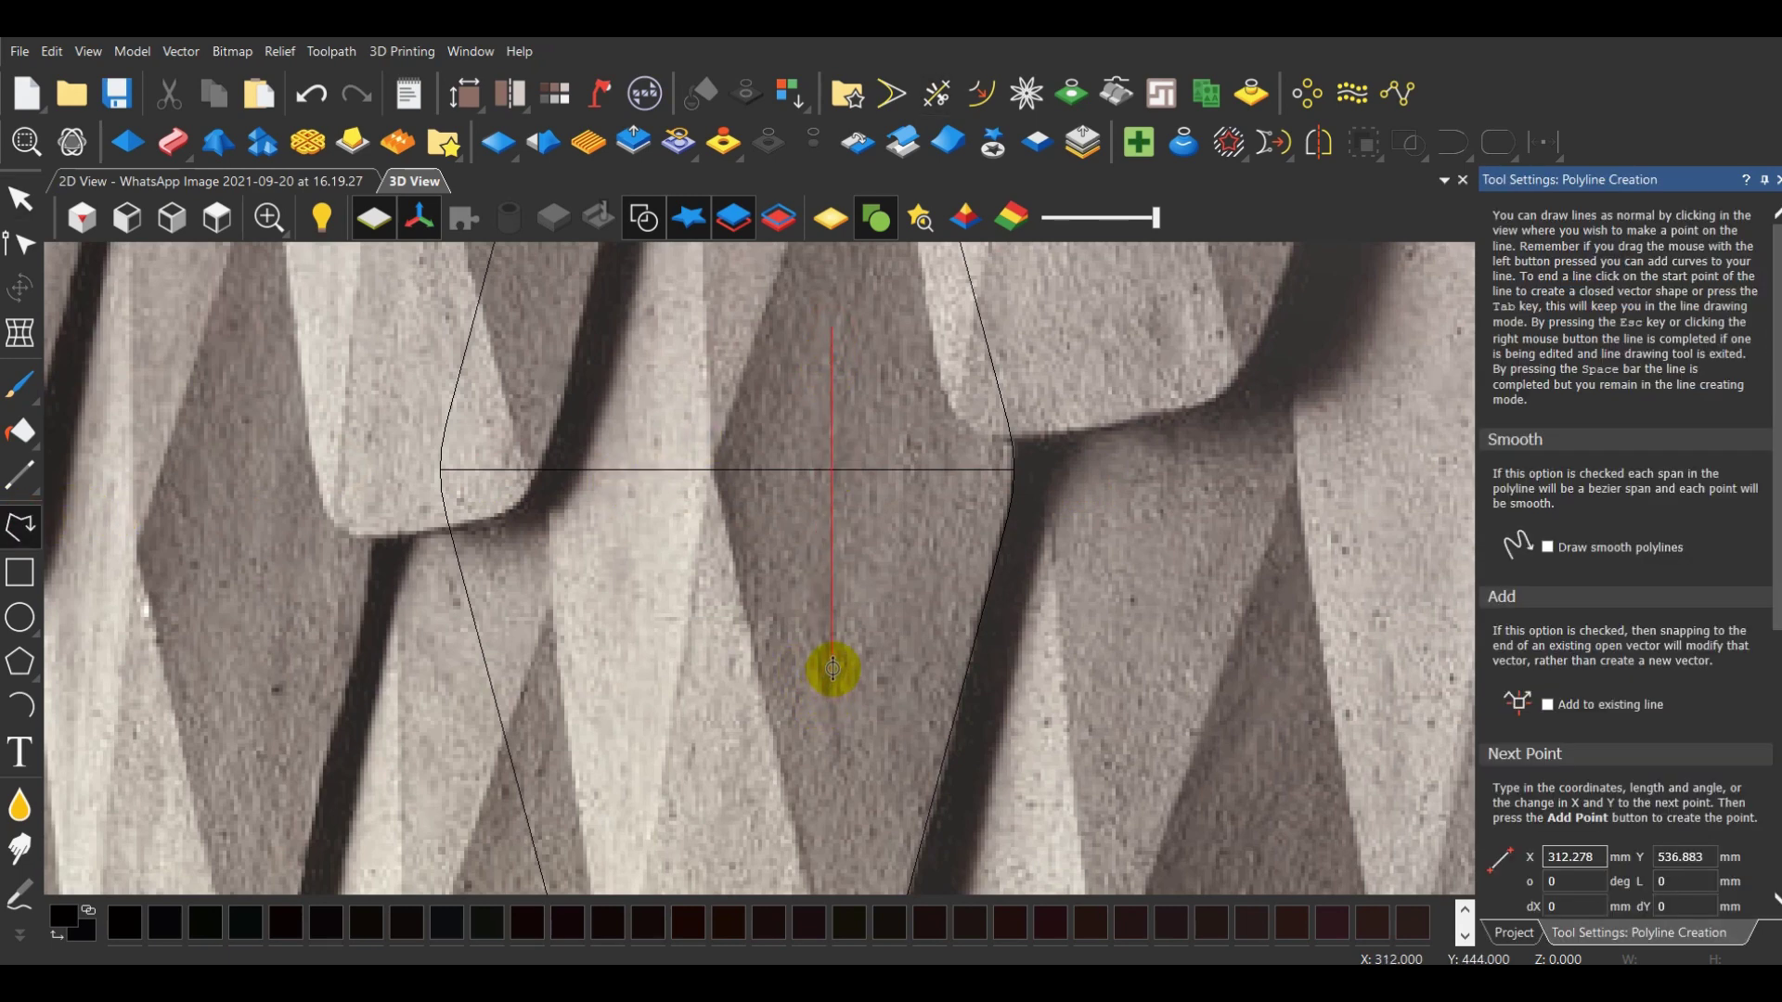
left_click(833, 668)
right_click(829, 666)
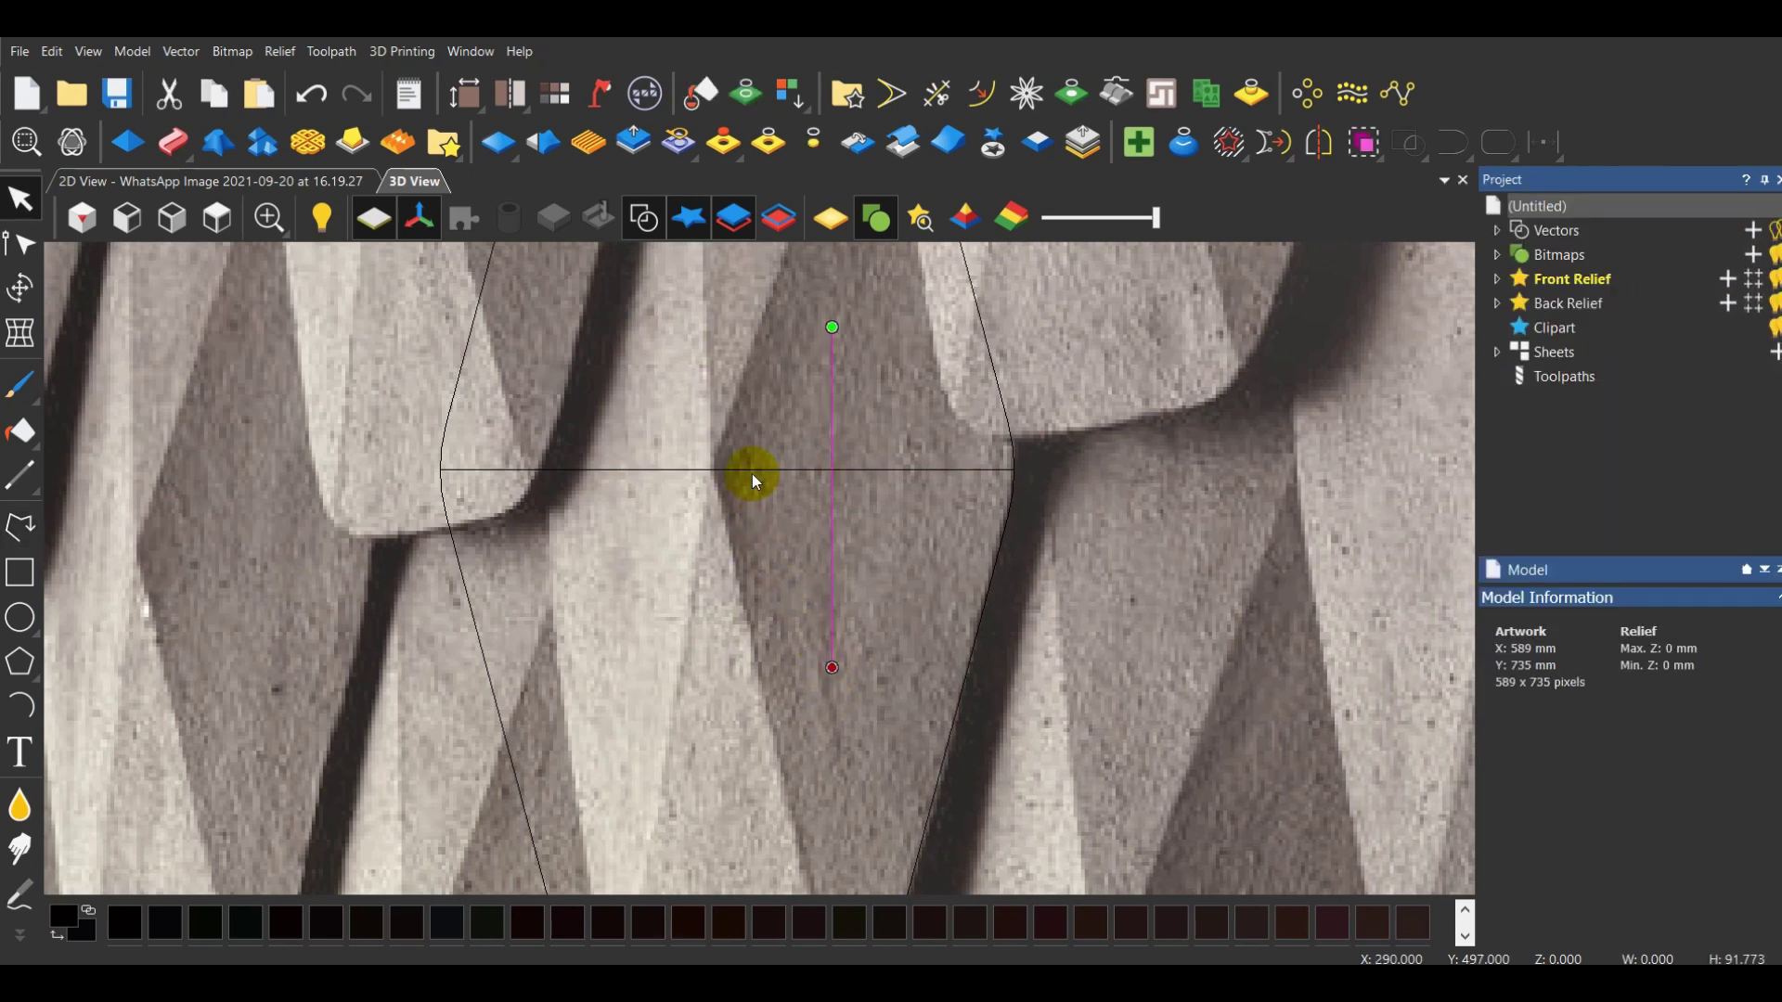
Align the short vertical line with the horizontal line by their centres in X
left_click(774, 471, "shift")
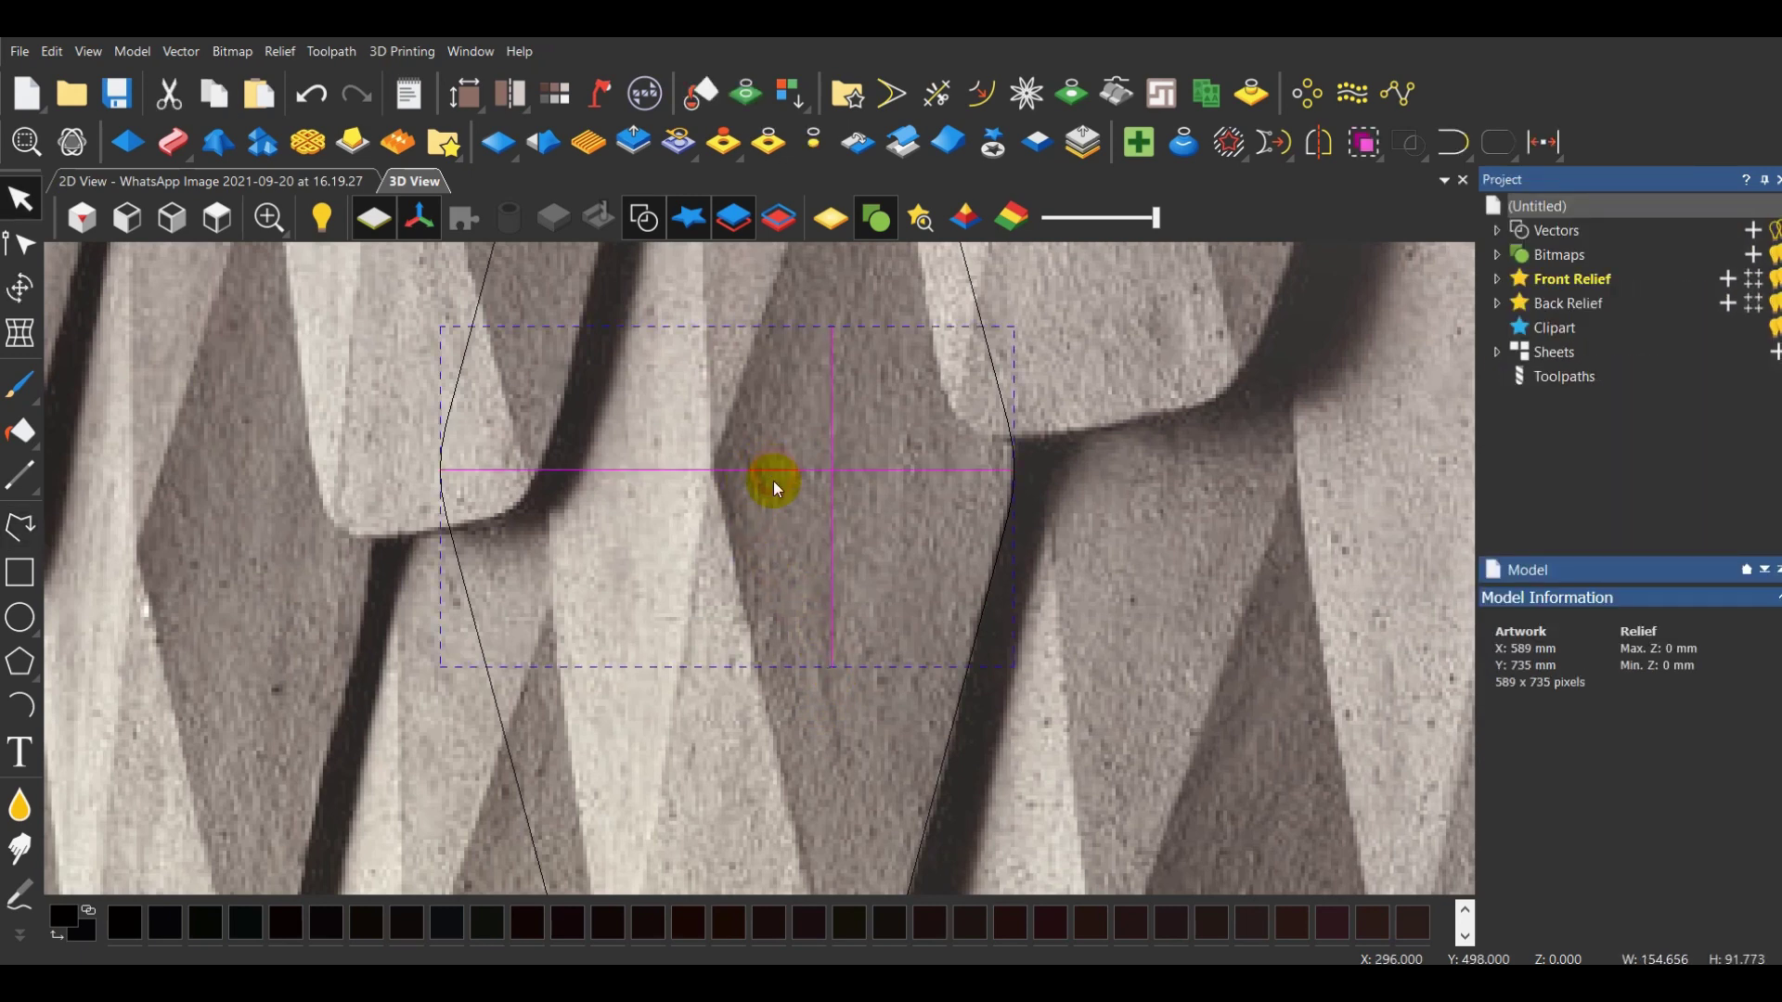
left_click(1555, 146)
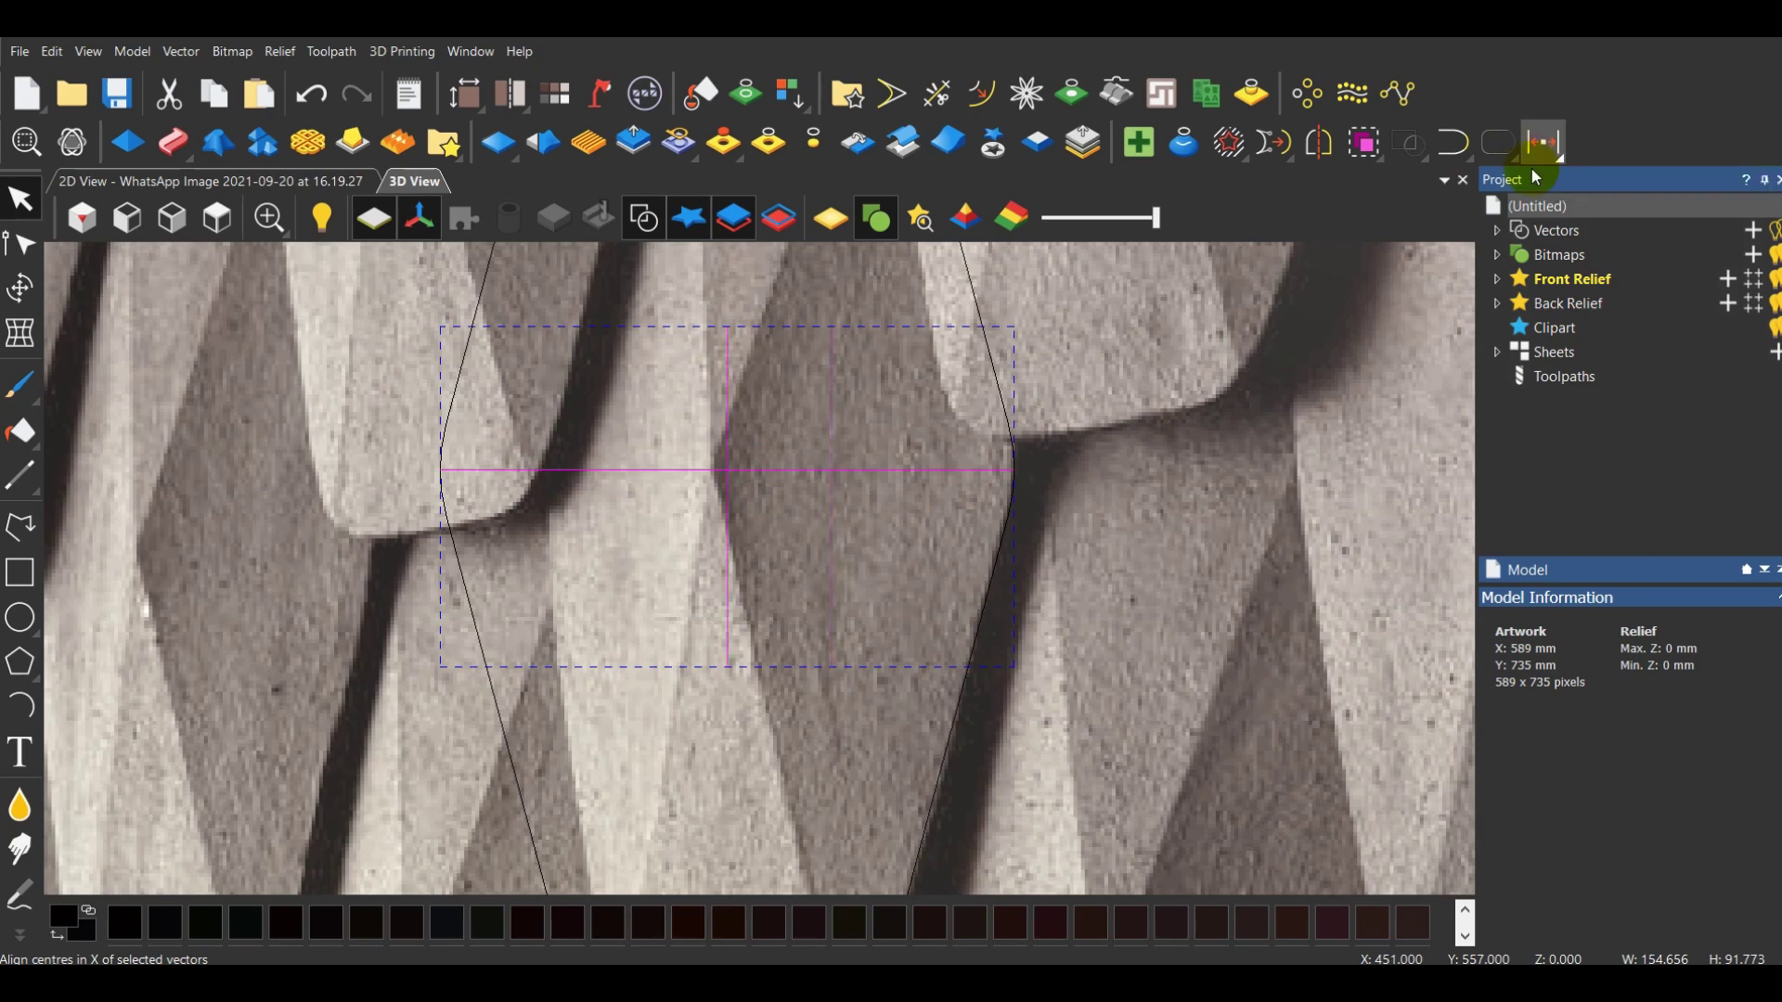
scroll(978, 499, "down", 6)
left_click(1137, 520)
Draw a facet polyline from the centre crossing to the outline's lower-right corner, about 32 mm across and 160 mm down
scroll(732, 620, "up", 3)
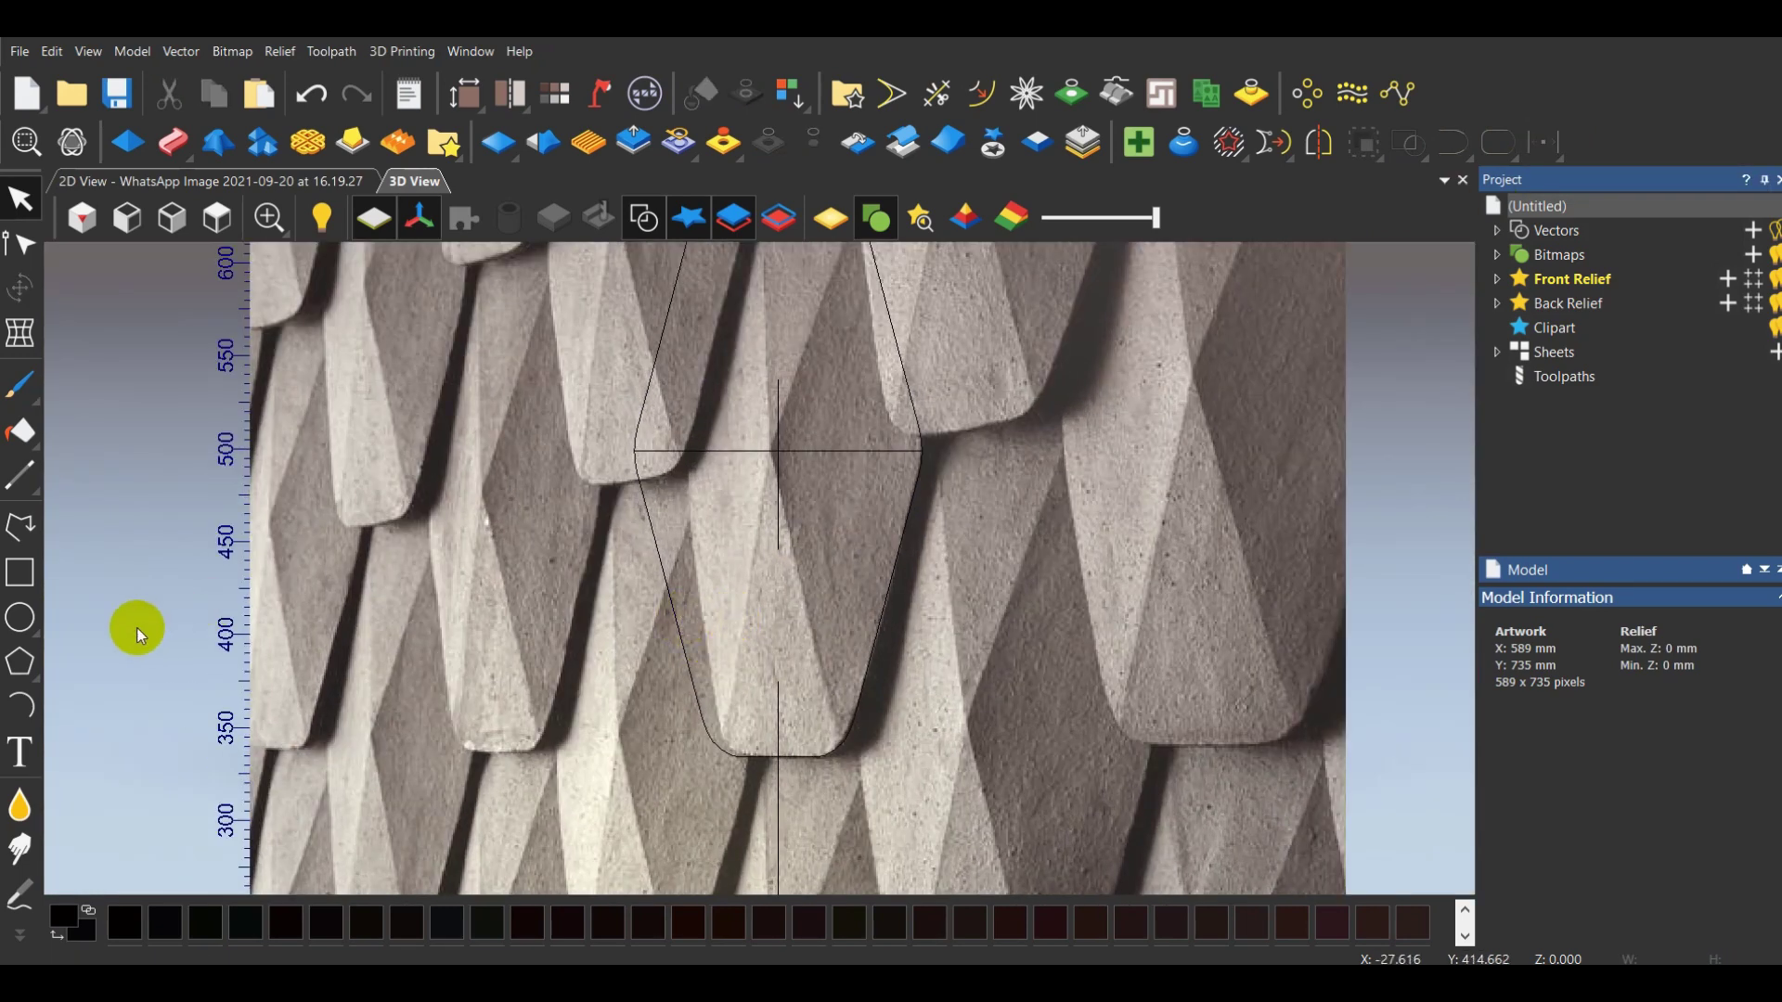
left_click(19, 526)
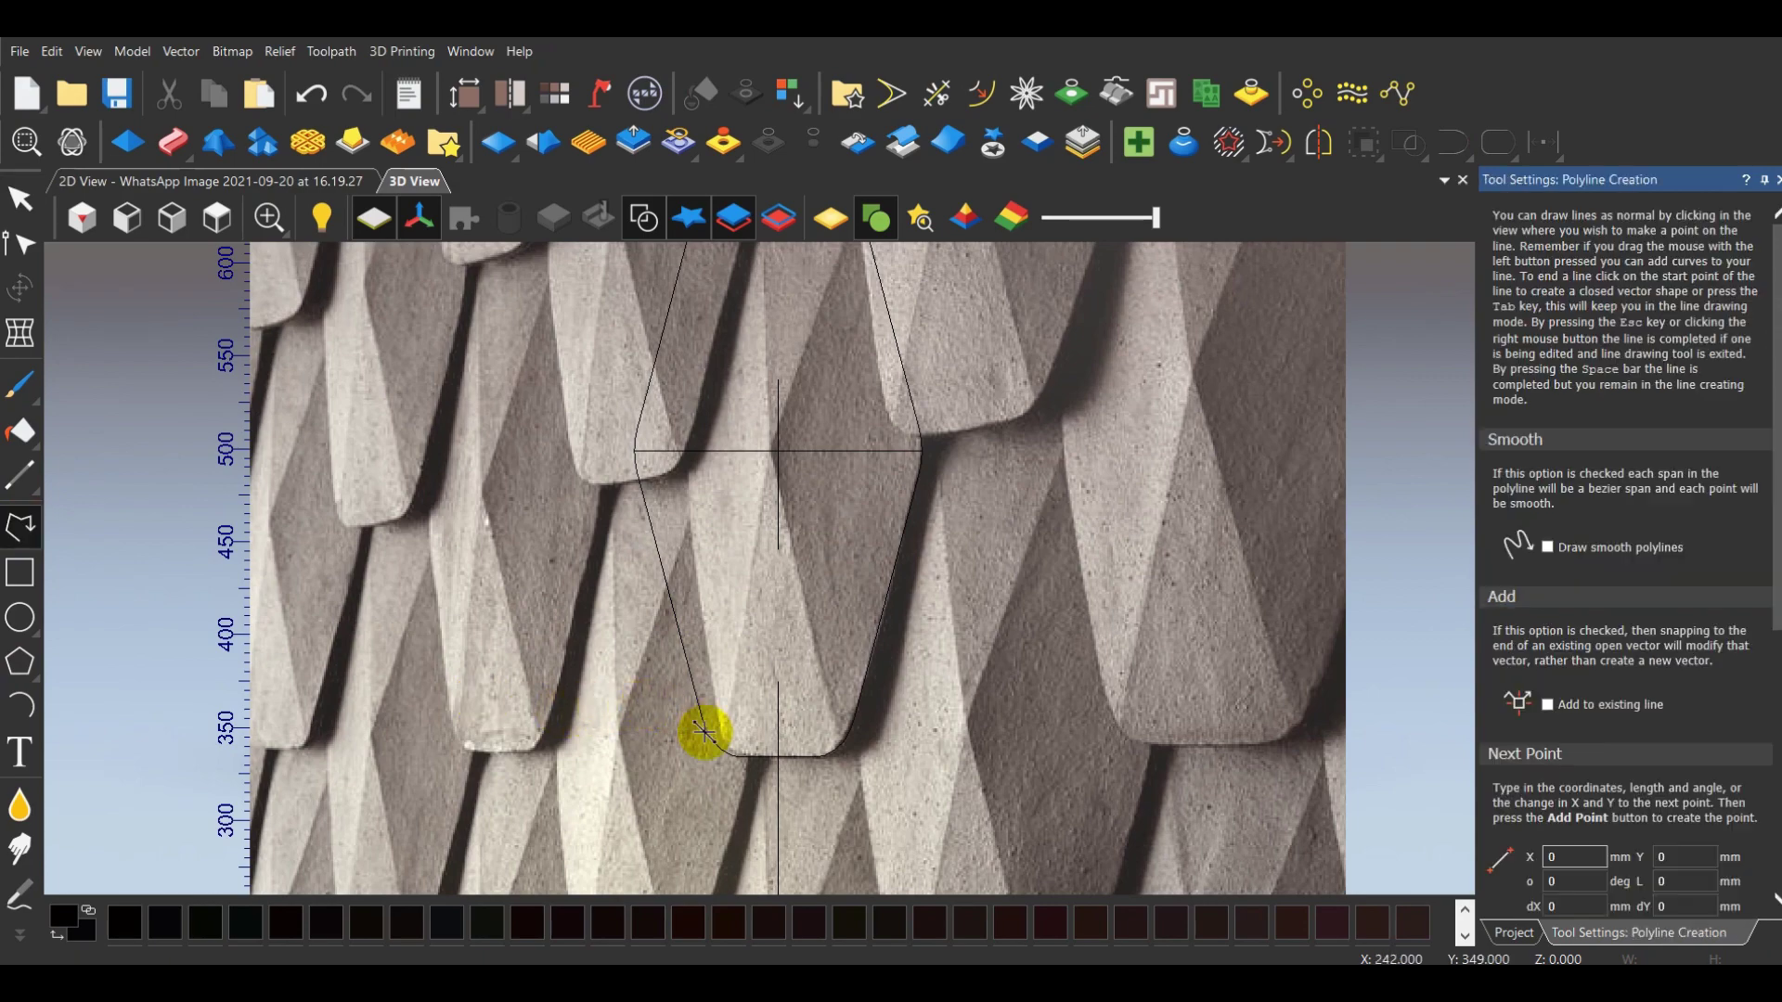
scroll(808, 346, "up", 2)
scroll(792, 350, "down", 2)
scroll(790, 438, "up", 2)
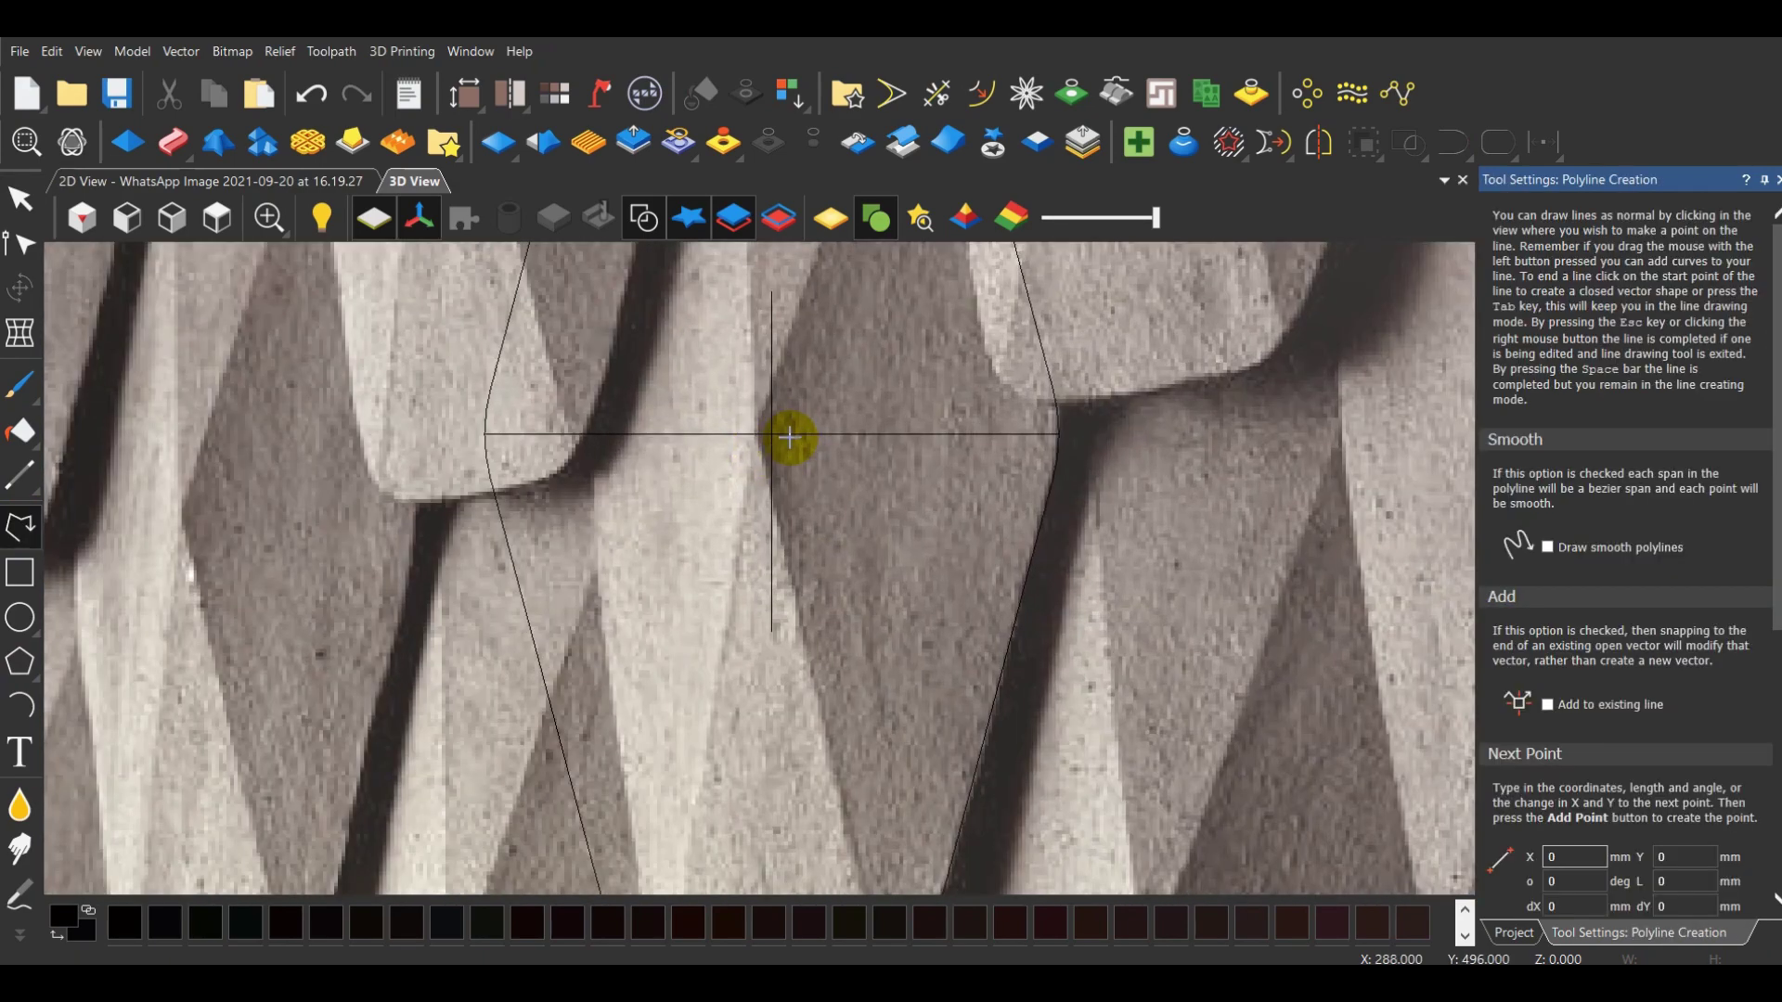
scroll(790, 437, "up", 1)
left_click(771, 430)
scroll(665, 350, "down", 4)
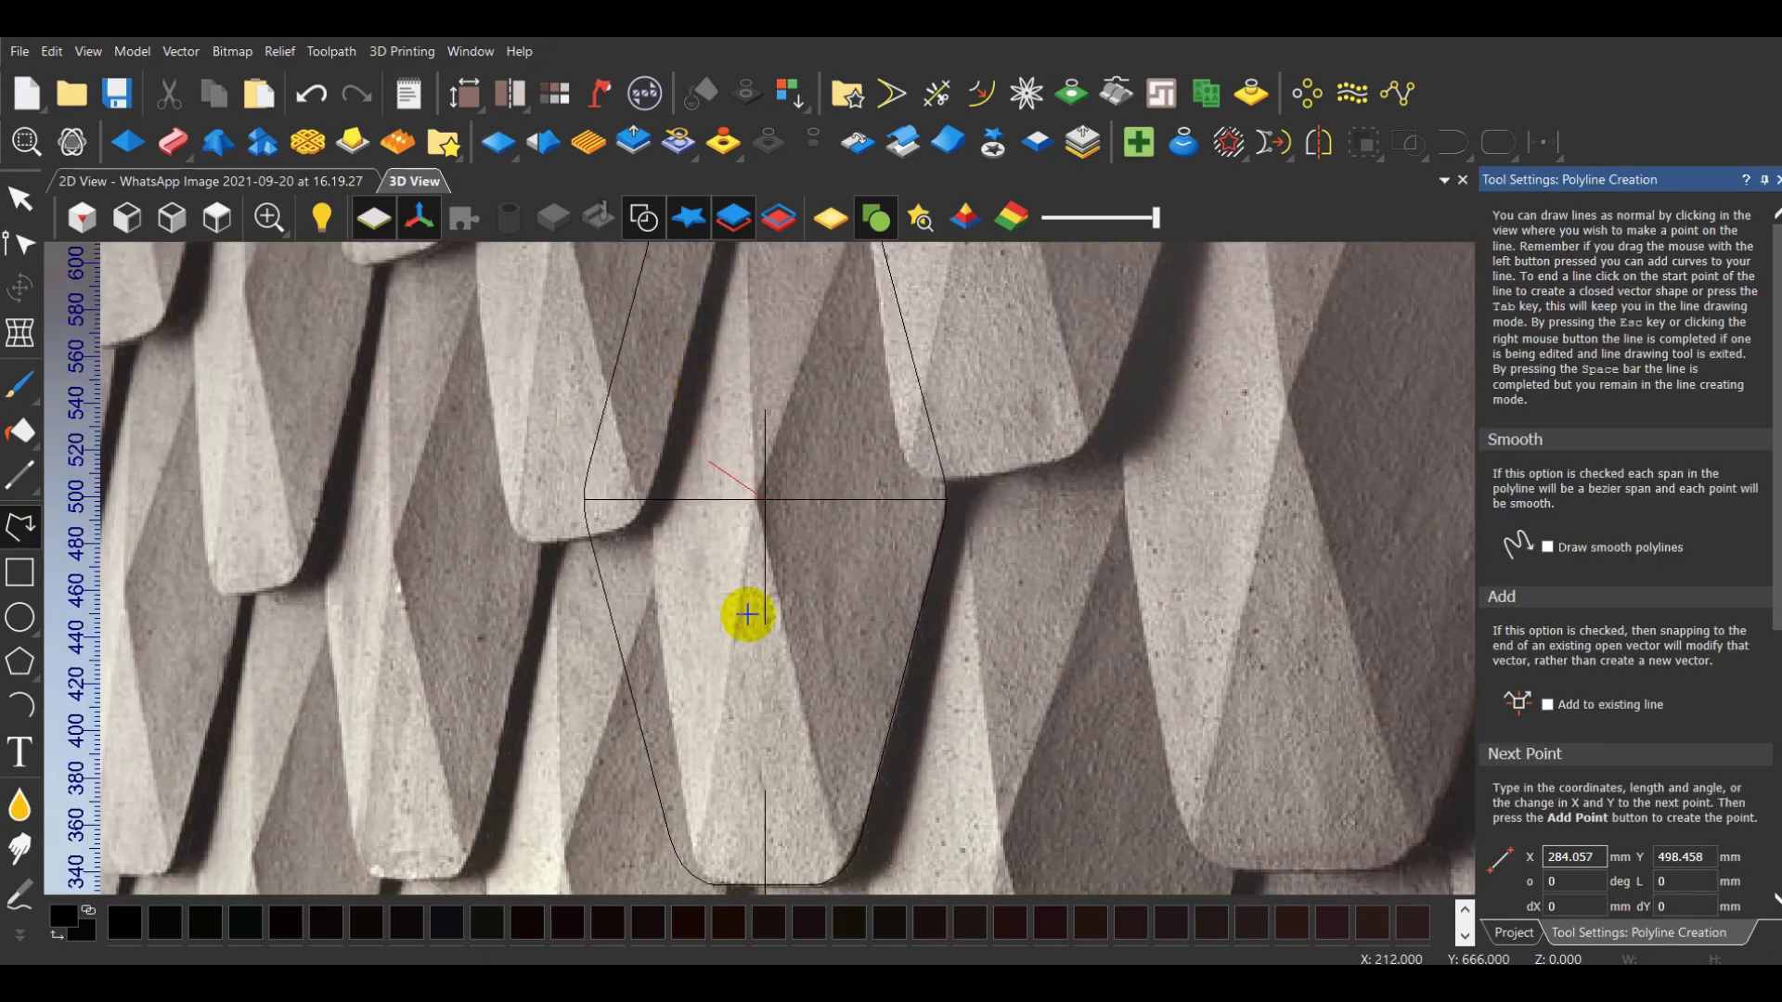
scroll(756, 537, "up", 2)
scroll(816, 629, "up", 2)
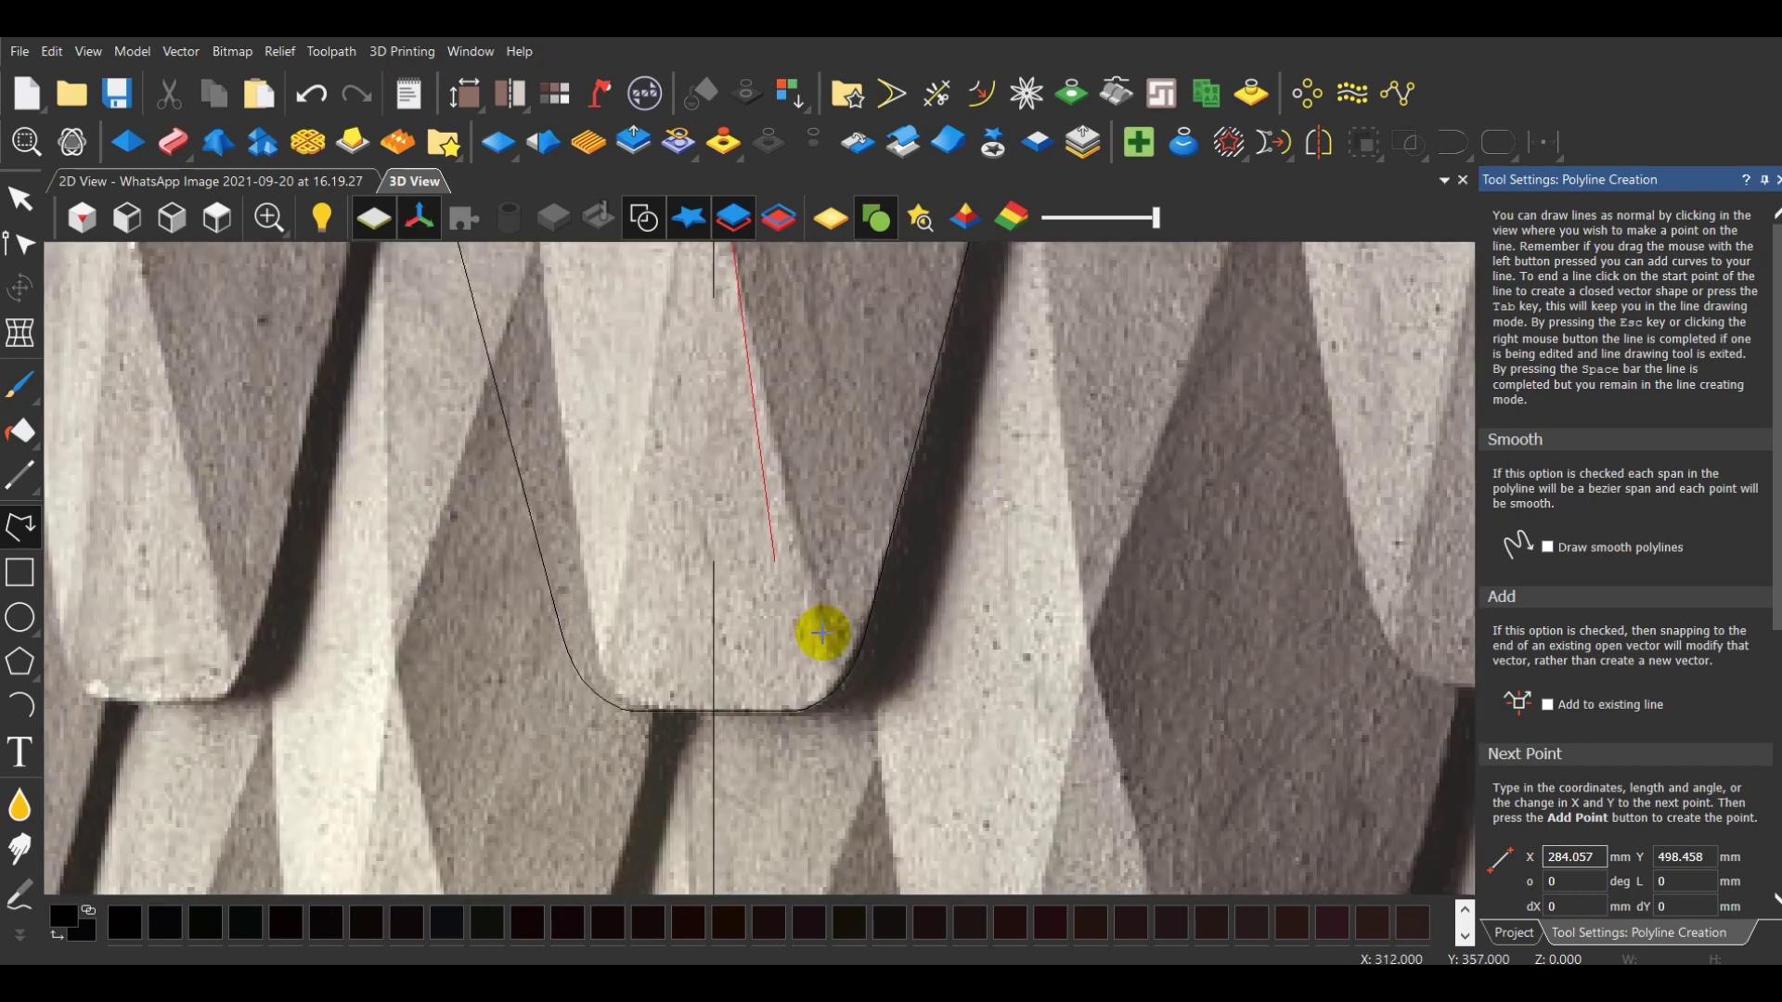
left_click(832, 696)
right_click(832, 696)
scroll(840, 705, "down", 4)
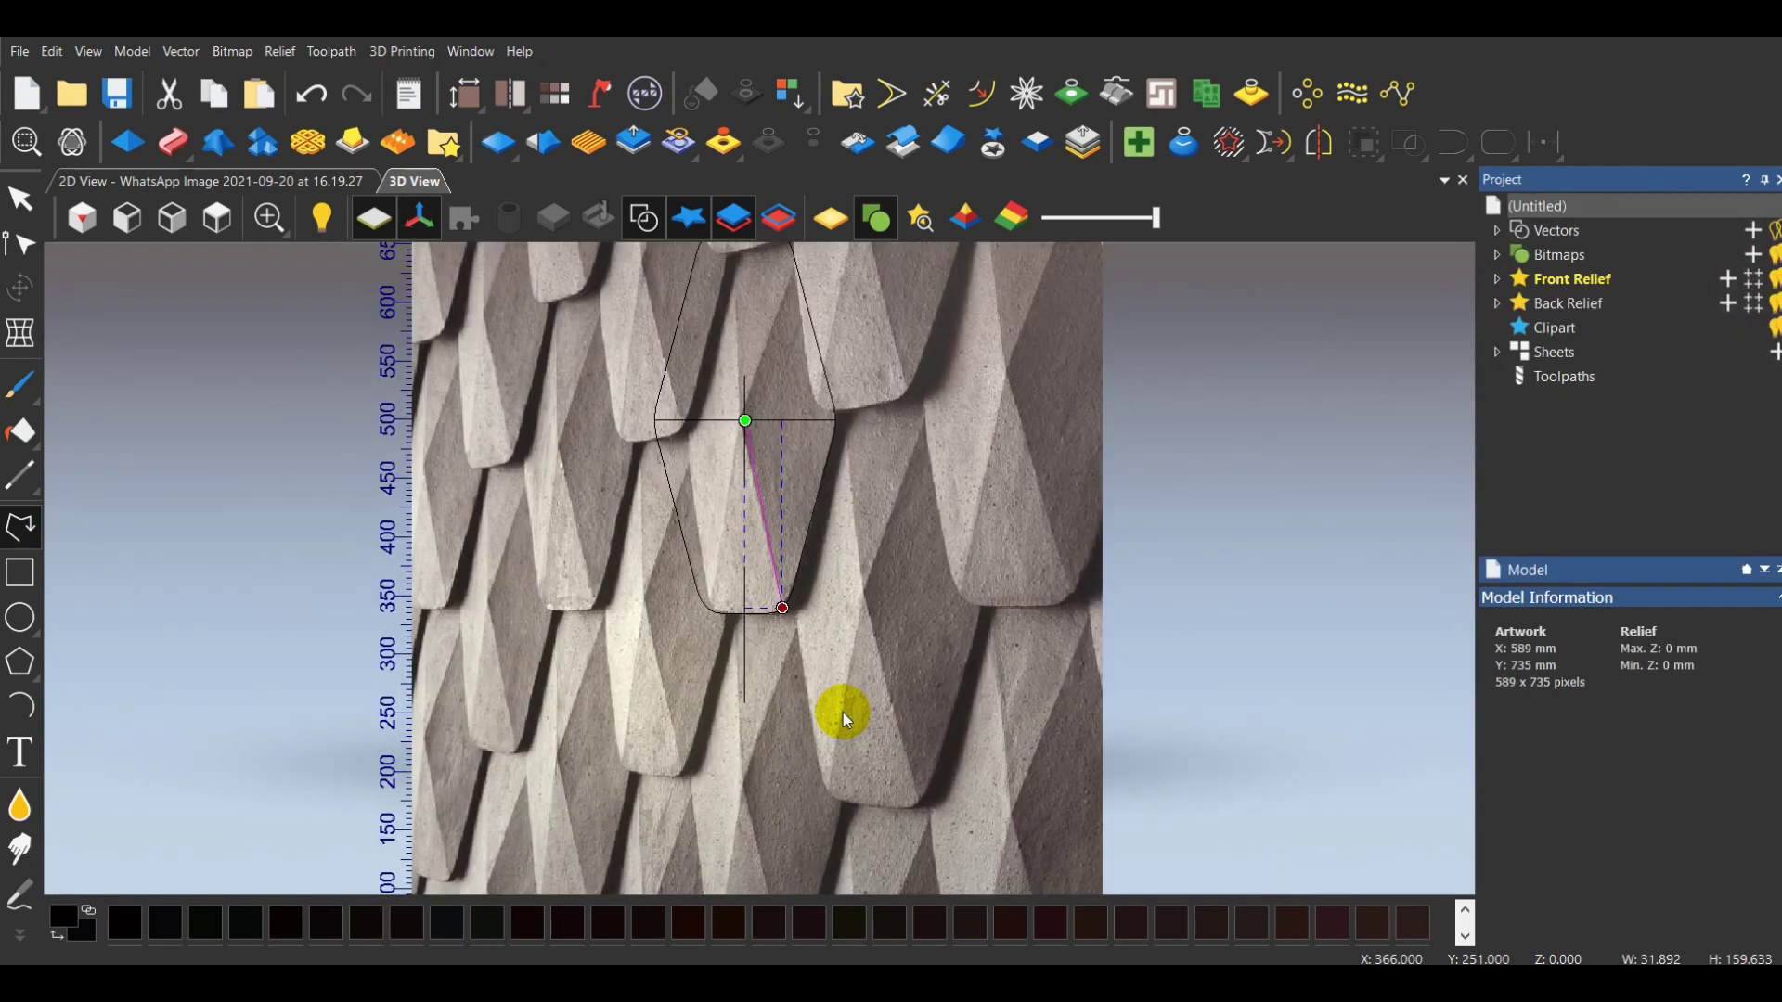
Mirror a copy of the diagonal facet line horizontally to its left, keeping the original
scroll(728, 394, "up", 1)
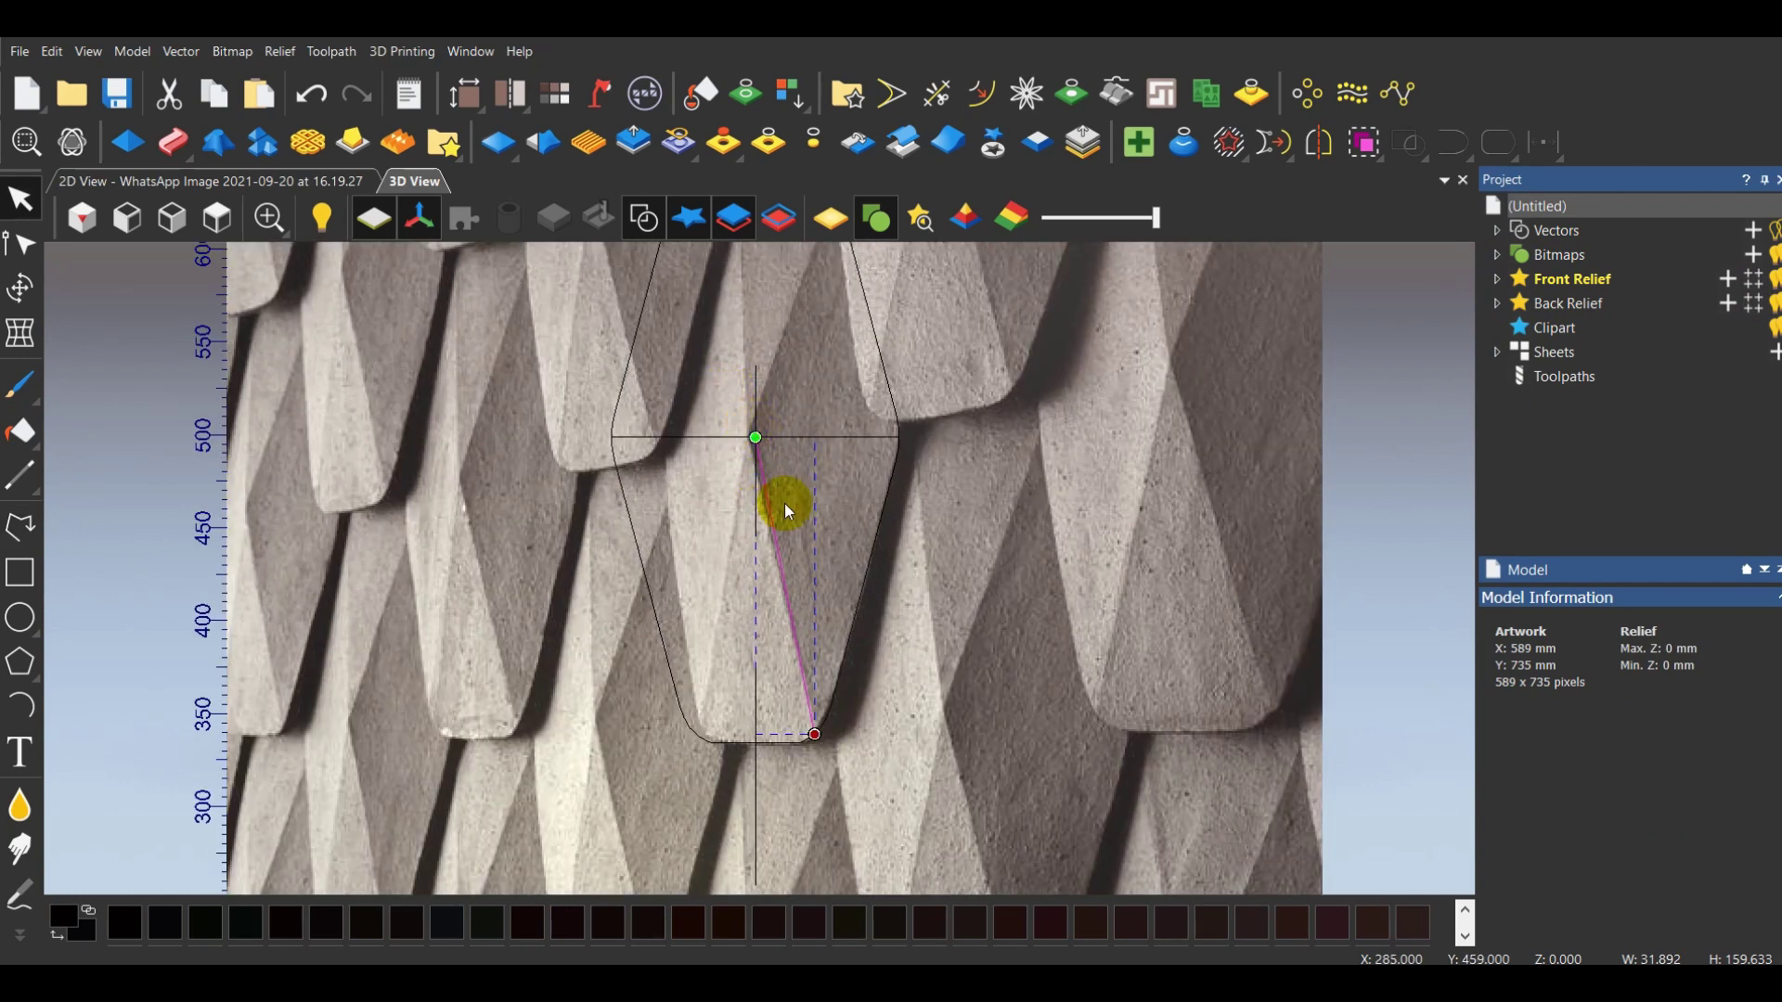
left_click(1320, 148)
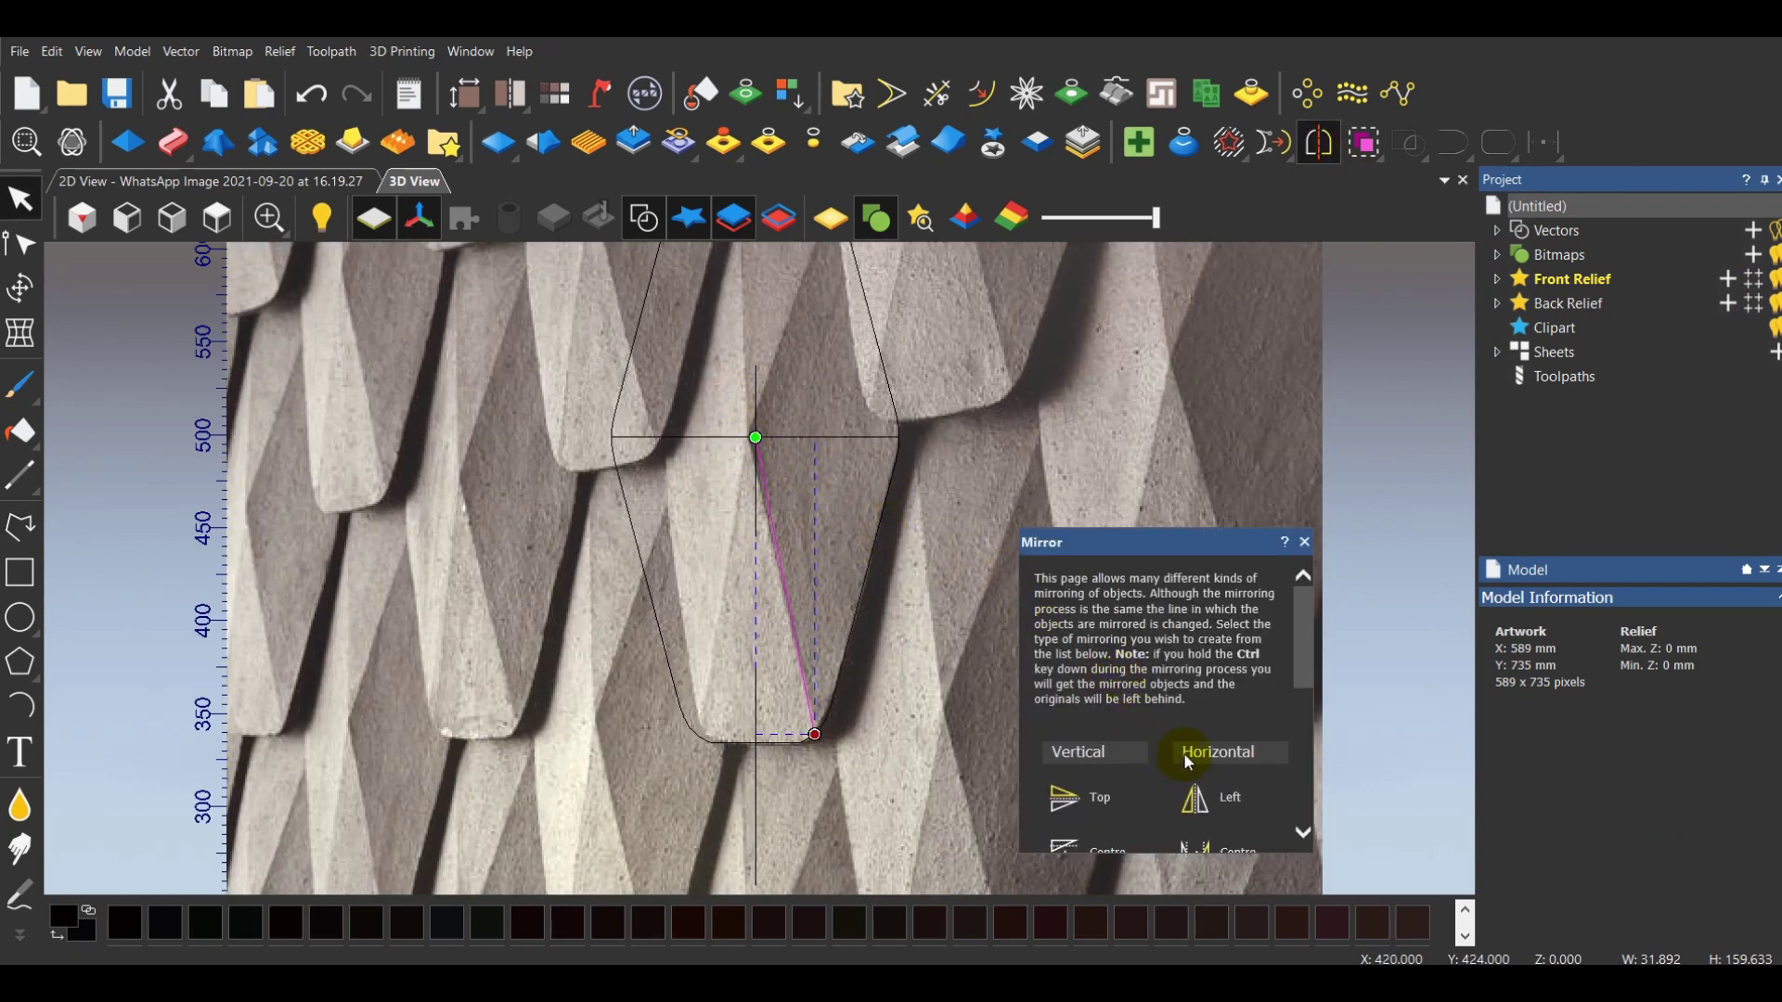
scroll(1188, 761, "down", 1)
left_click(1194, 754)
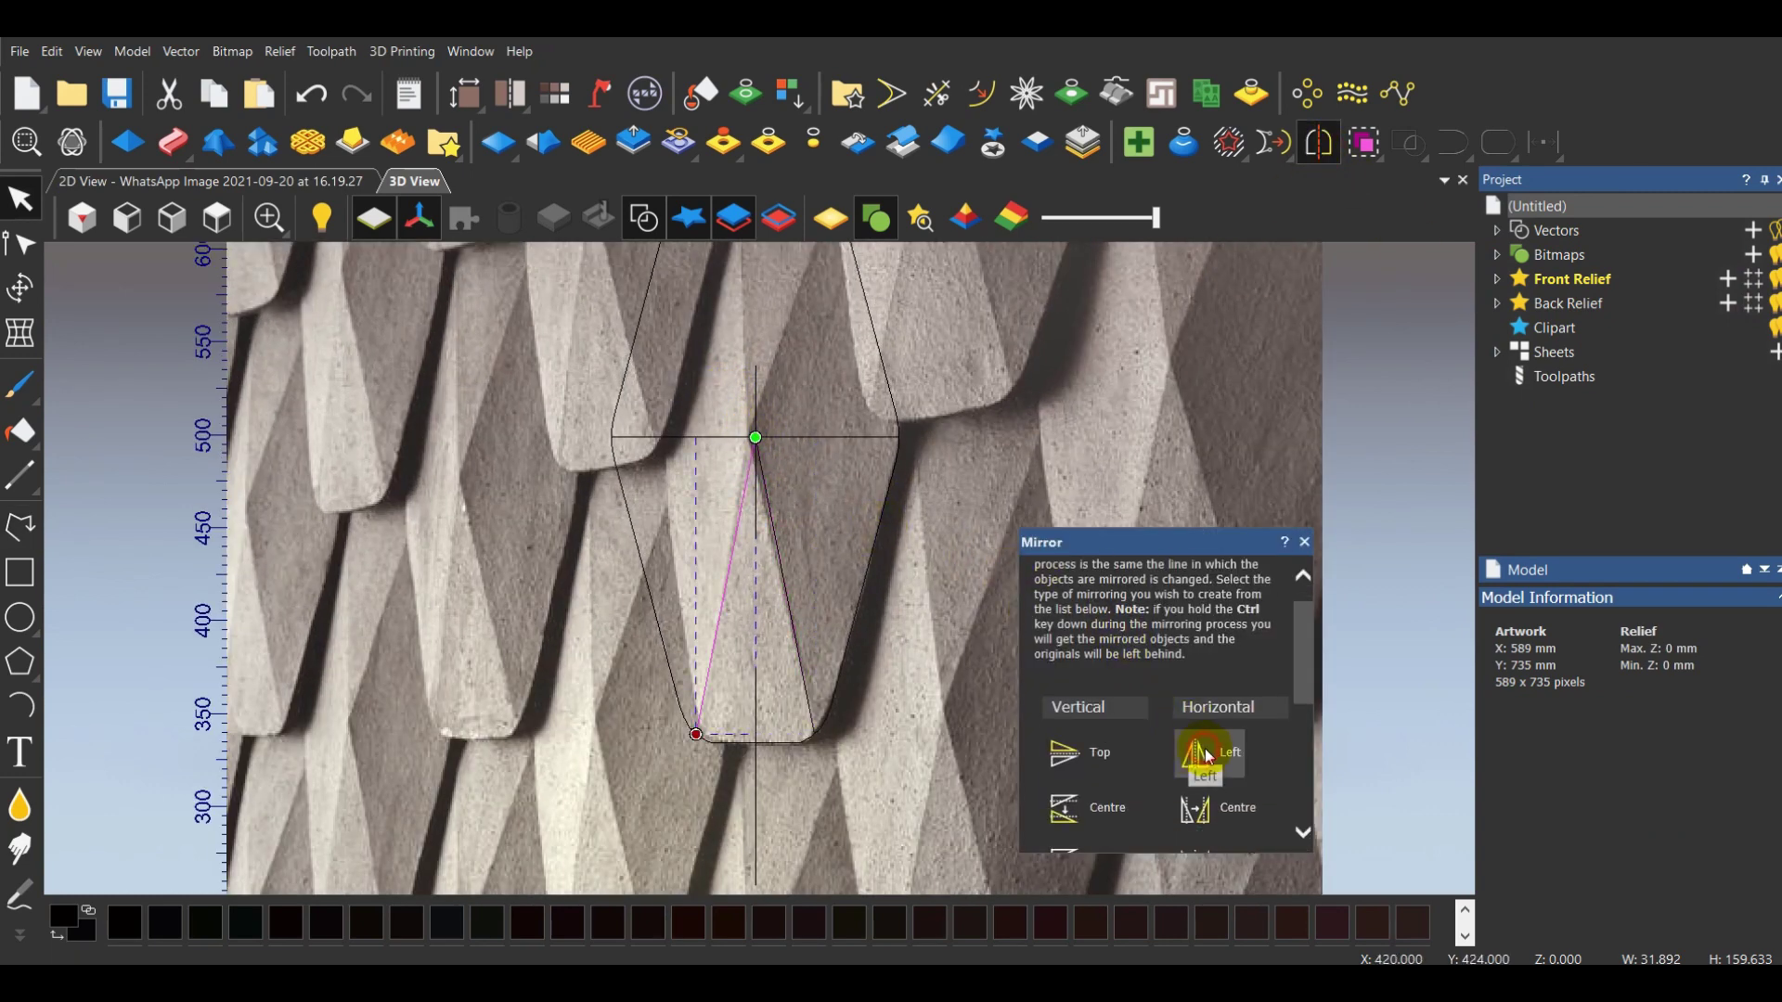
left_click(1305, 543)
Mirror a copy of both diagonal facet lines vertically about their top into the upper half of the tile, keeping the originals
left_click(773, 543, "shift")
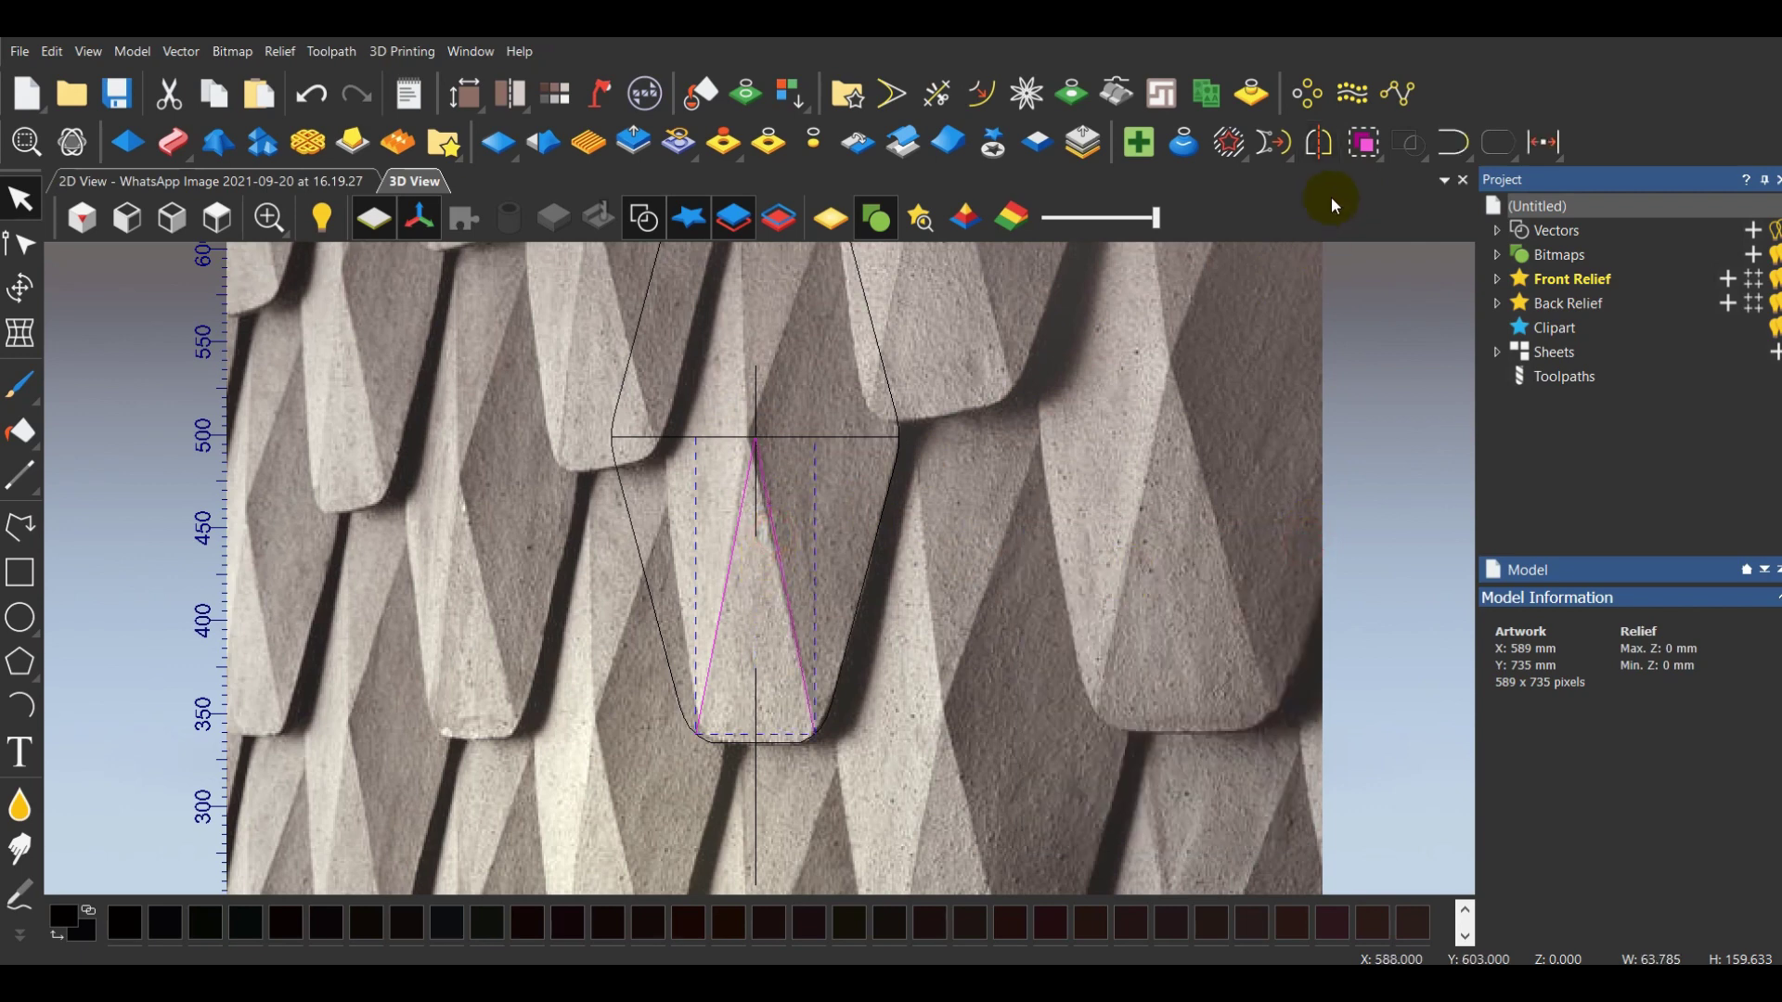
left_click(1318, 147)
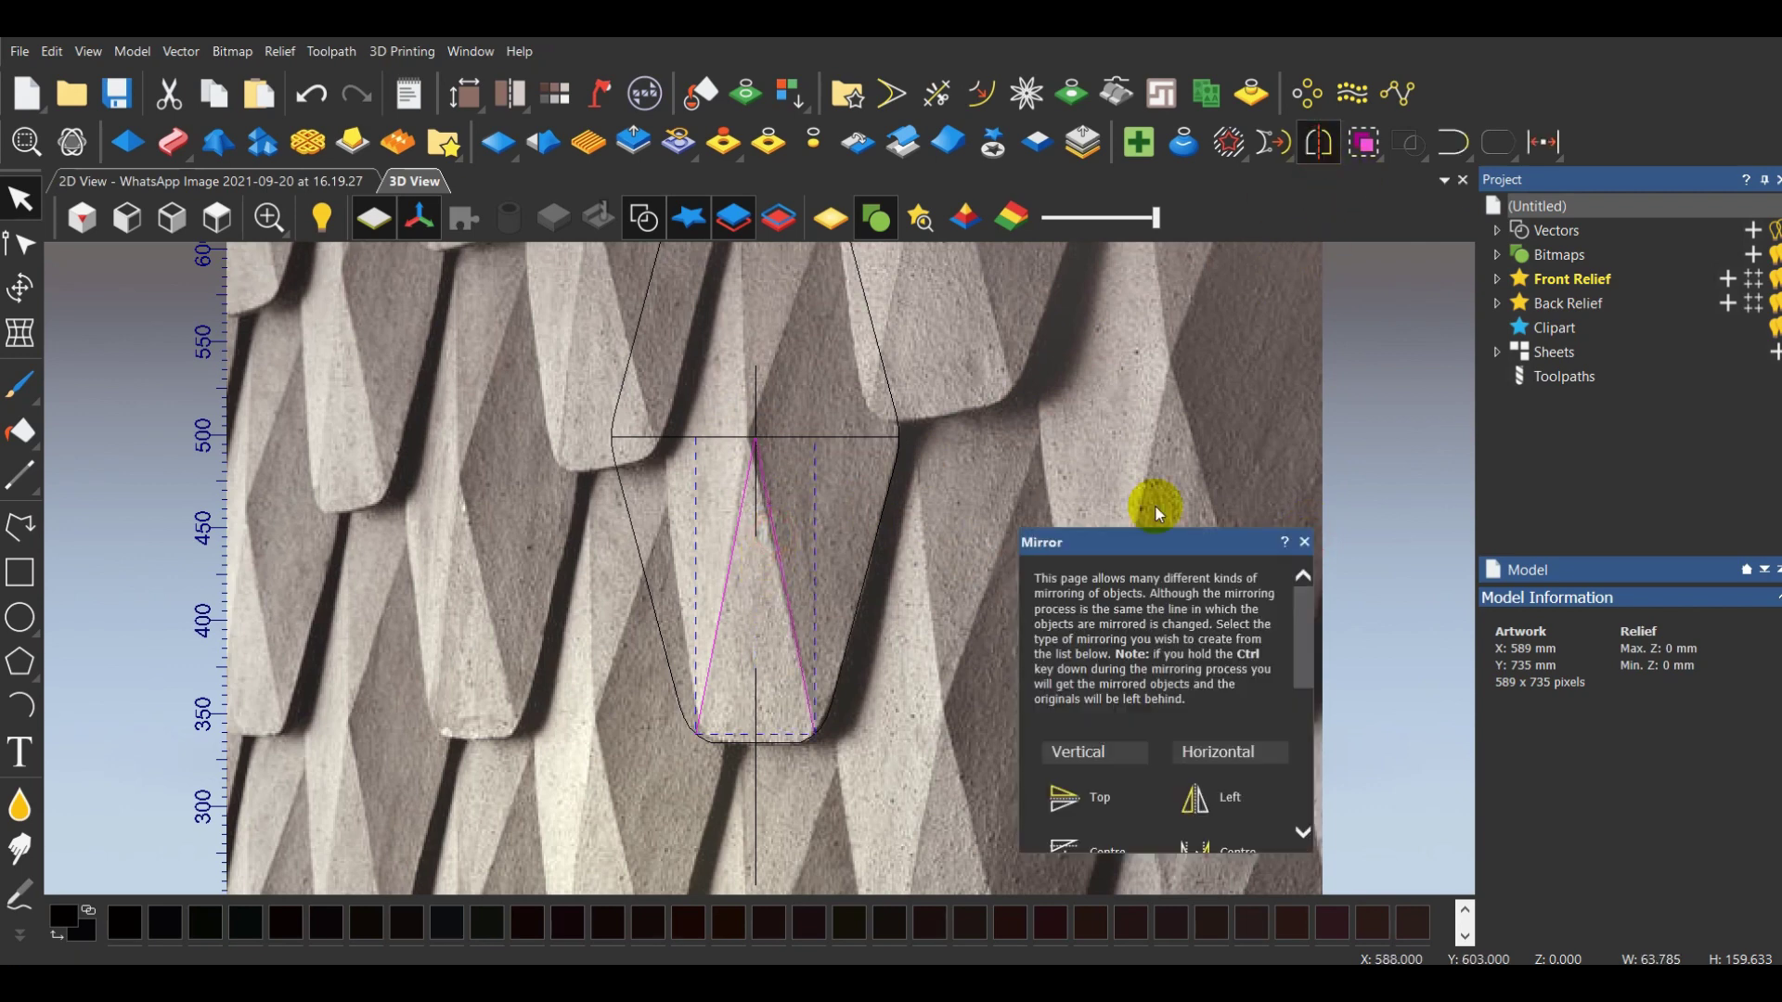
left_click(1121, 798)
left_click(1305, 543)
scroll(1307, 543, "down", 5)
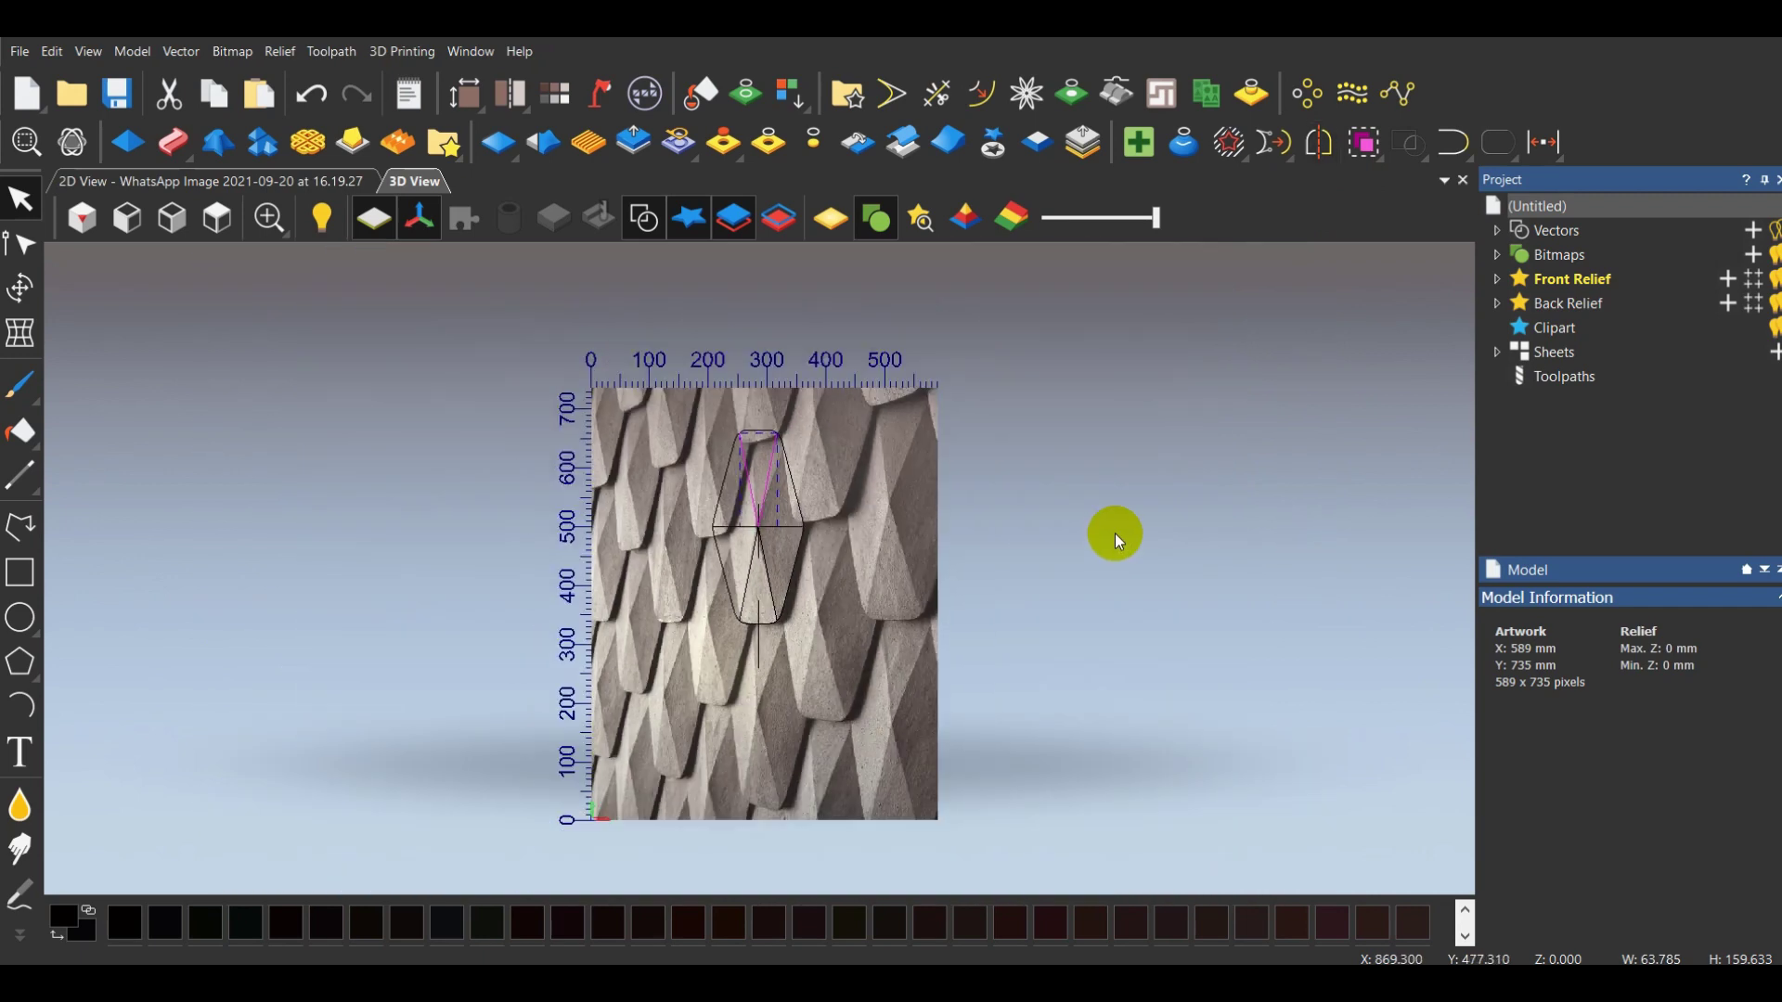
Export all the tile's outline and facet vectors to the Desktop as an EPS file named Tile
left_click(1171, 523)
scroll(823, 507, "down", 3)
scroll(745, 493, "up", 1)
left_click_drag(701, 427, 813, 686)
scroll(766, 541, "up", 3)
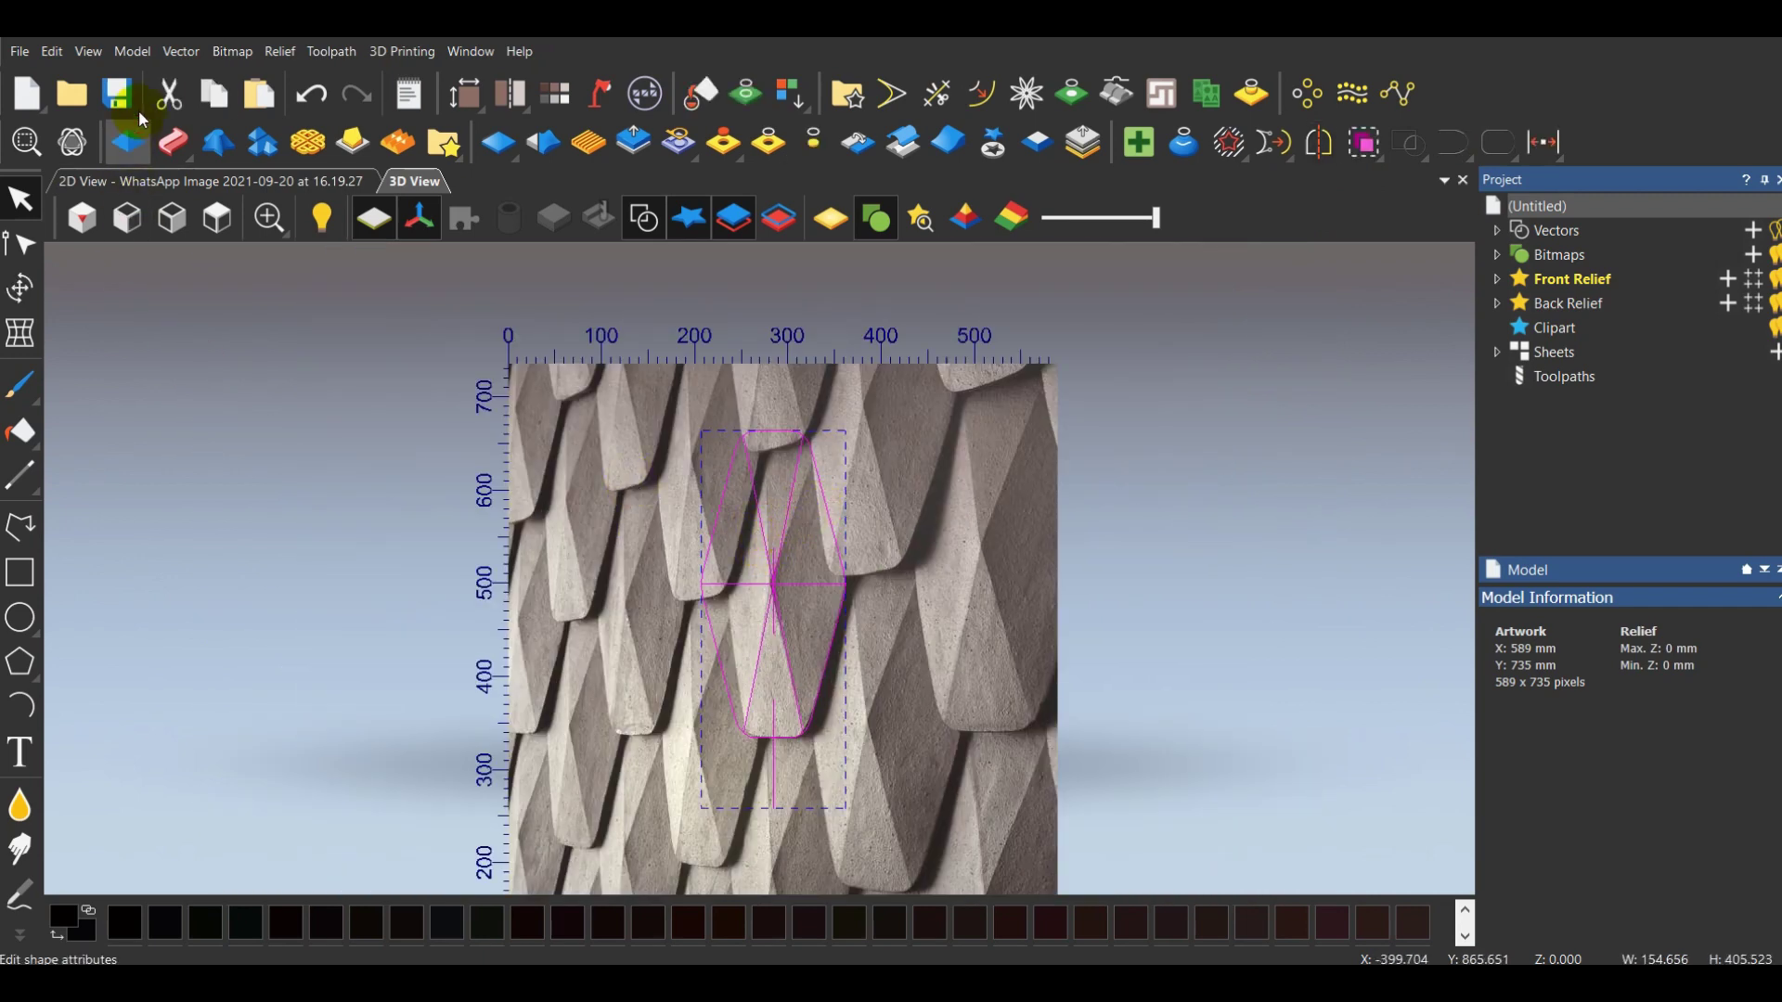
left_click(181, 51)
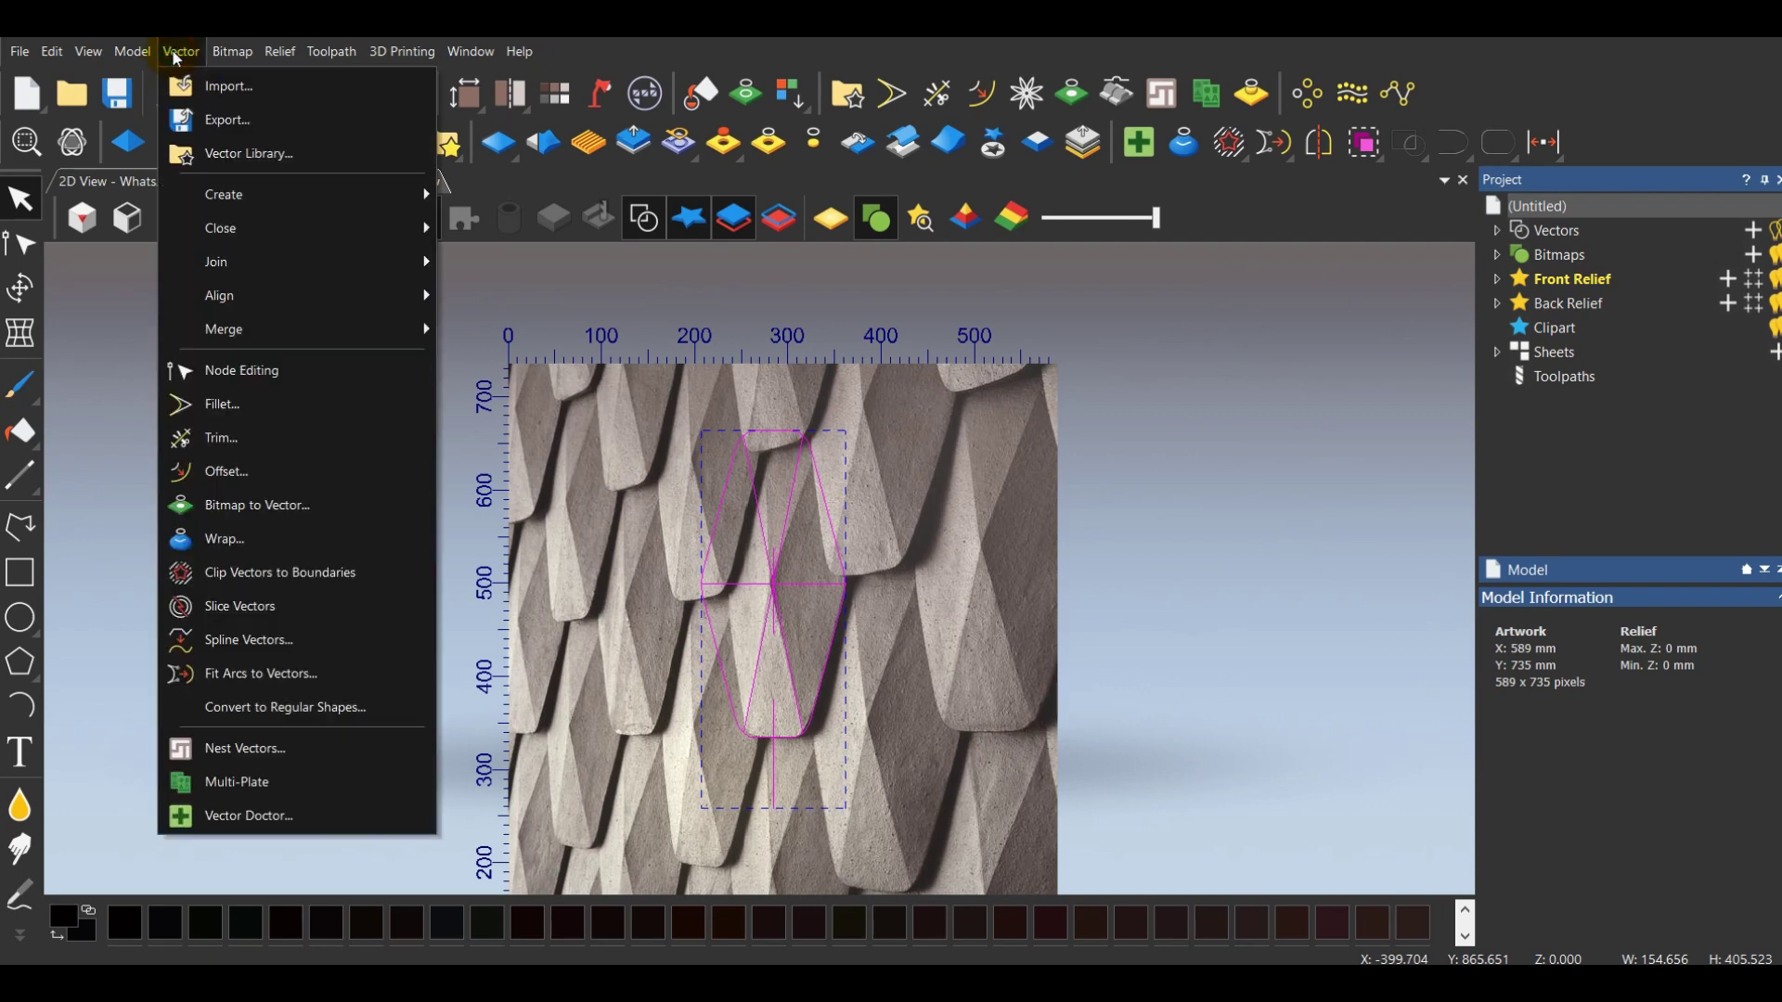
left_click(226, 120)
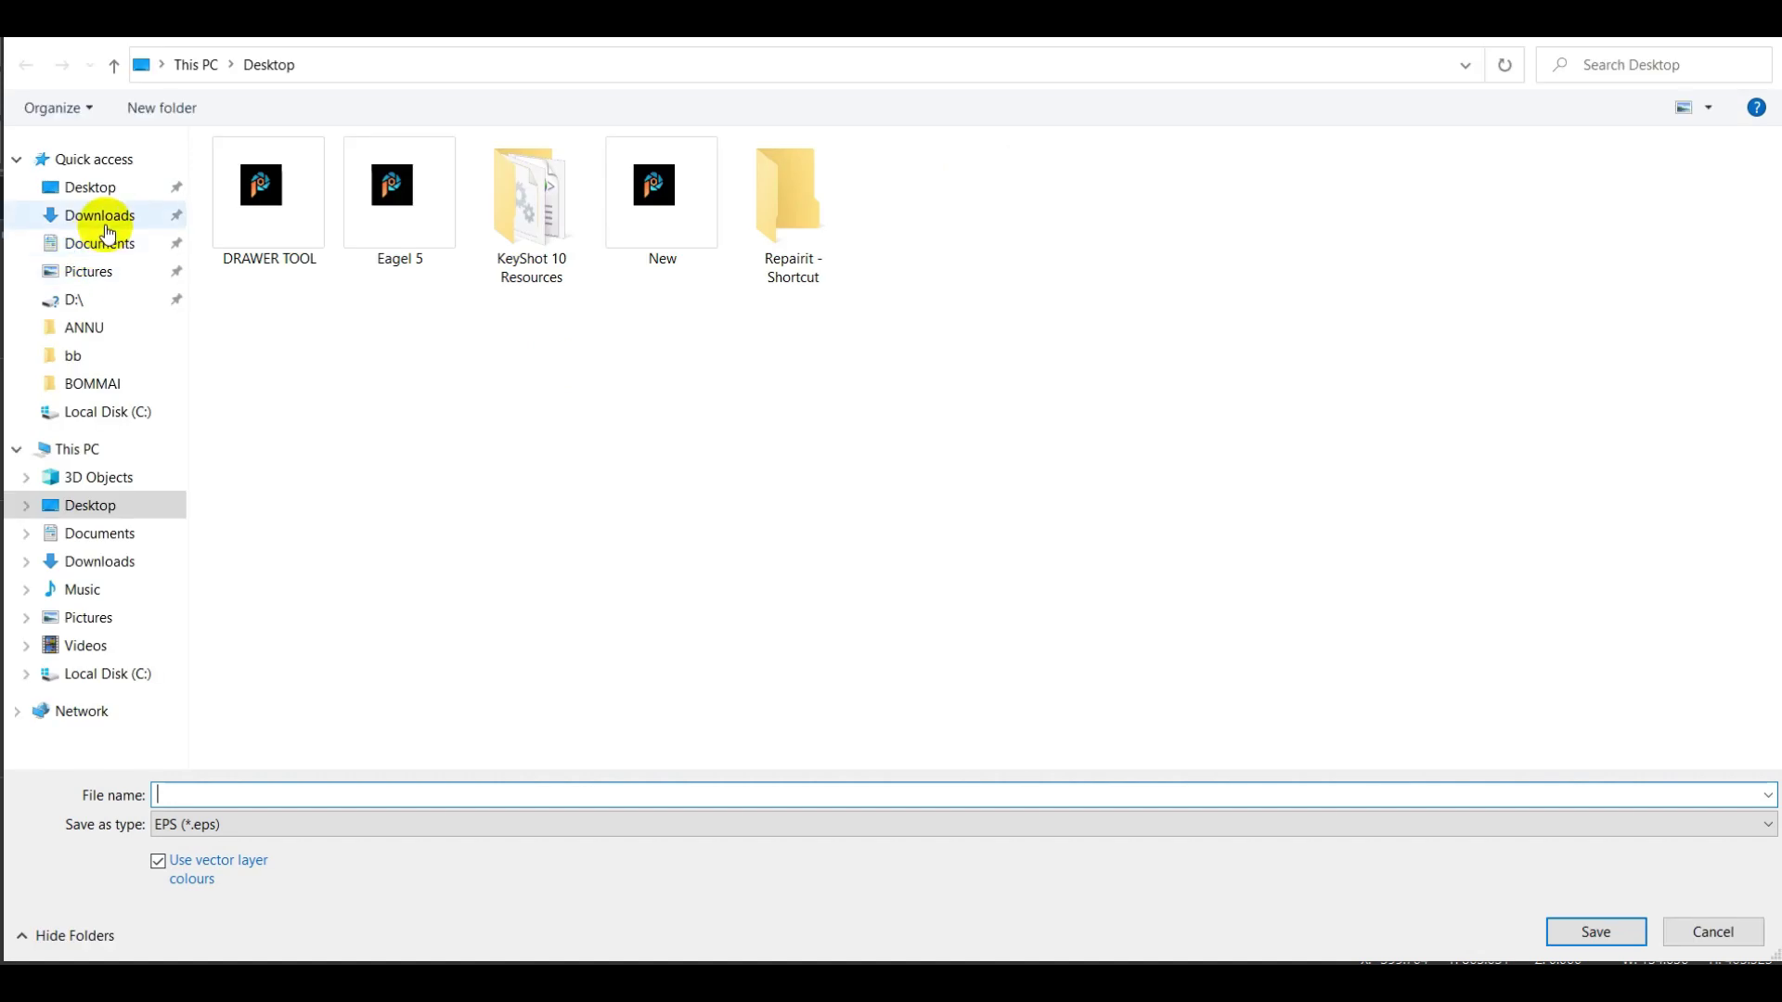
left_click(91, 188)
left_click(223, 798)
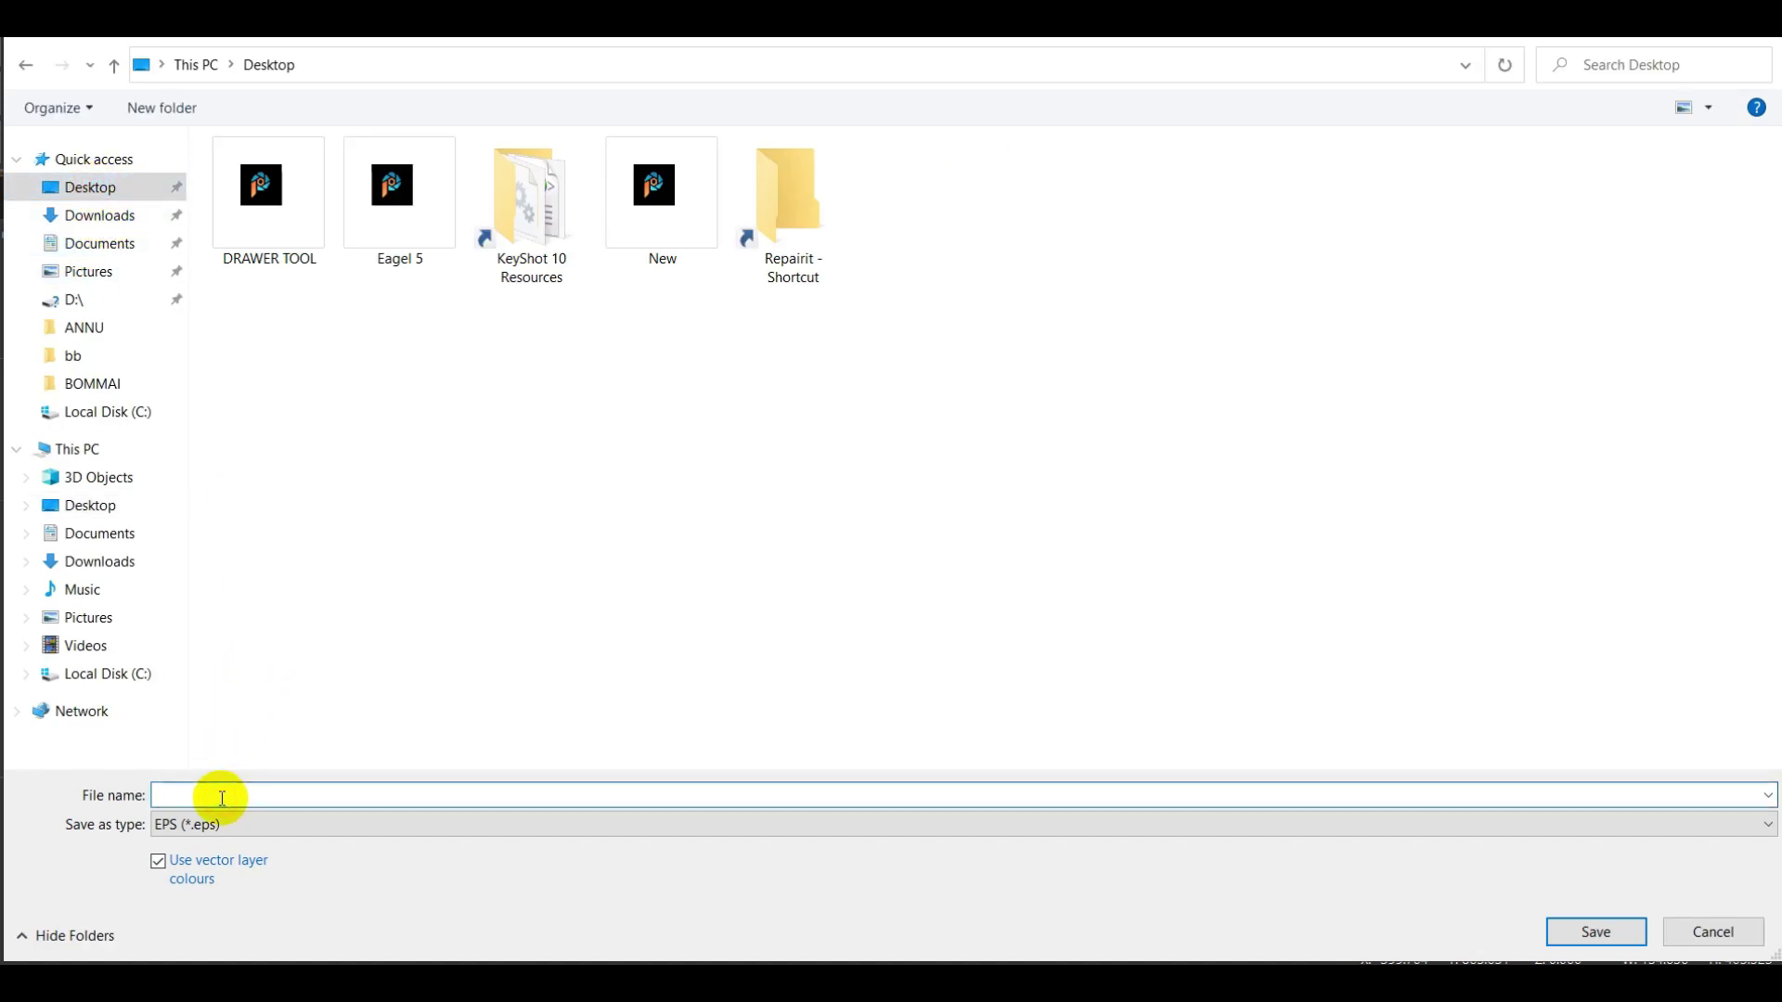
type("Tile")
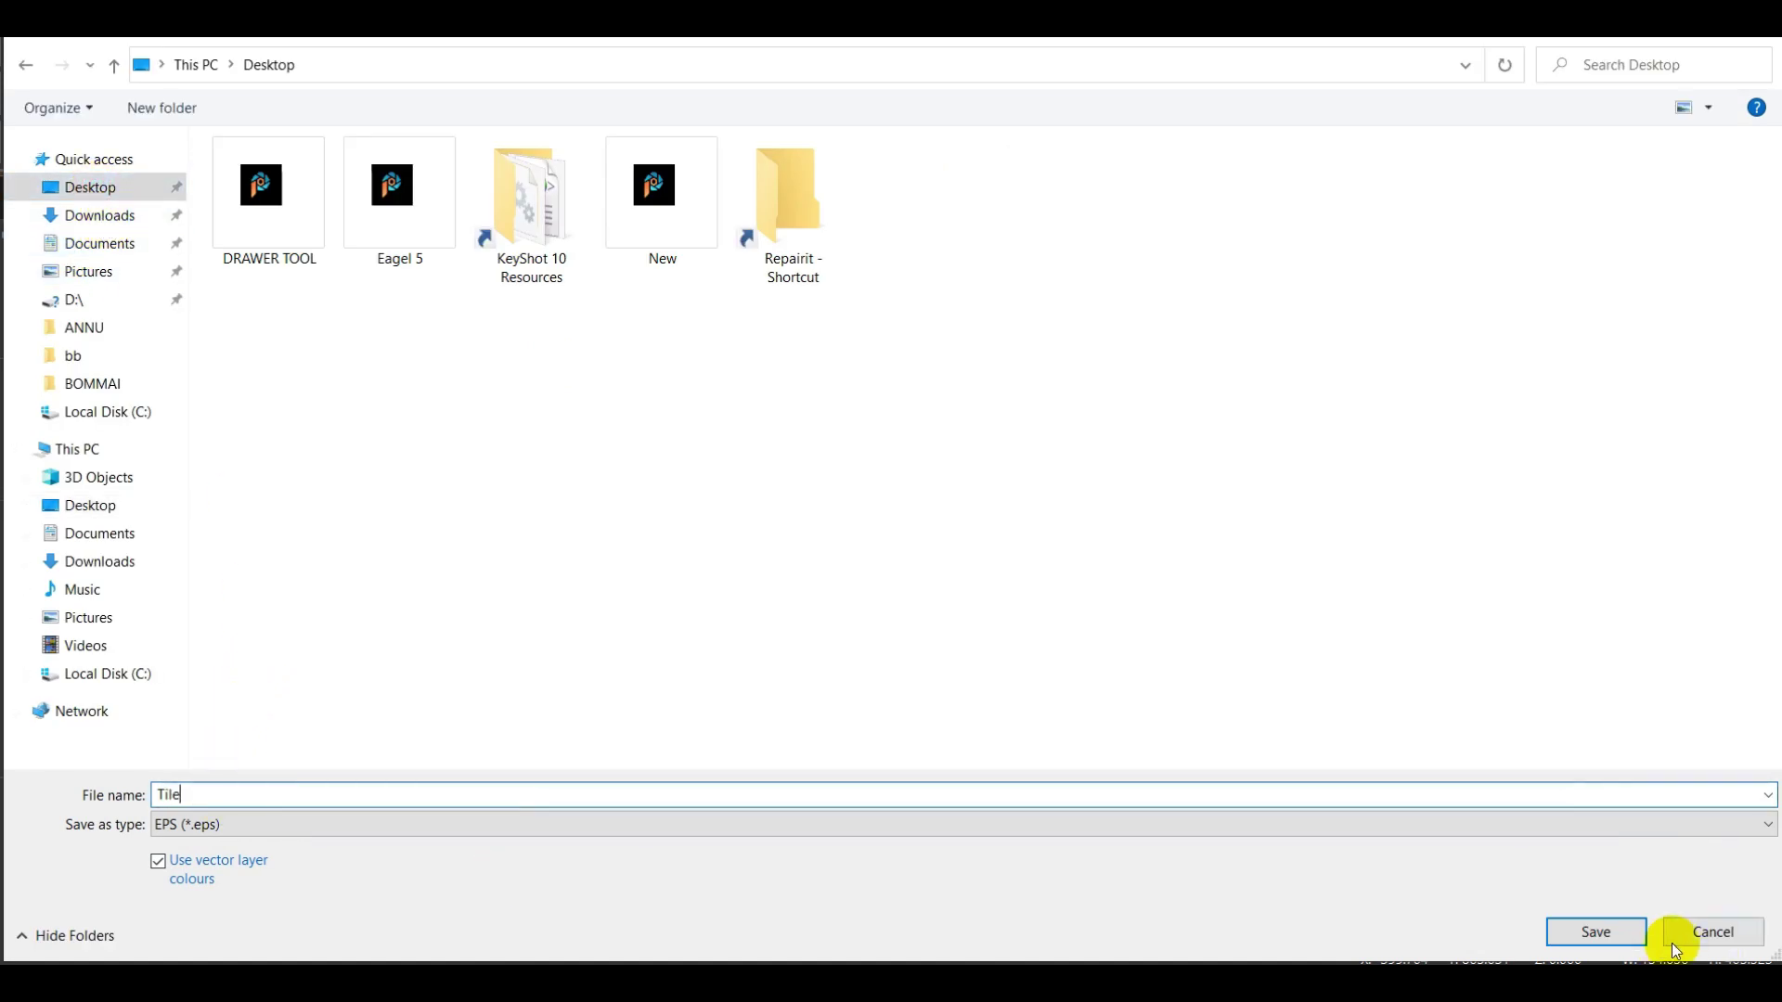
left_click(1596, 932)
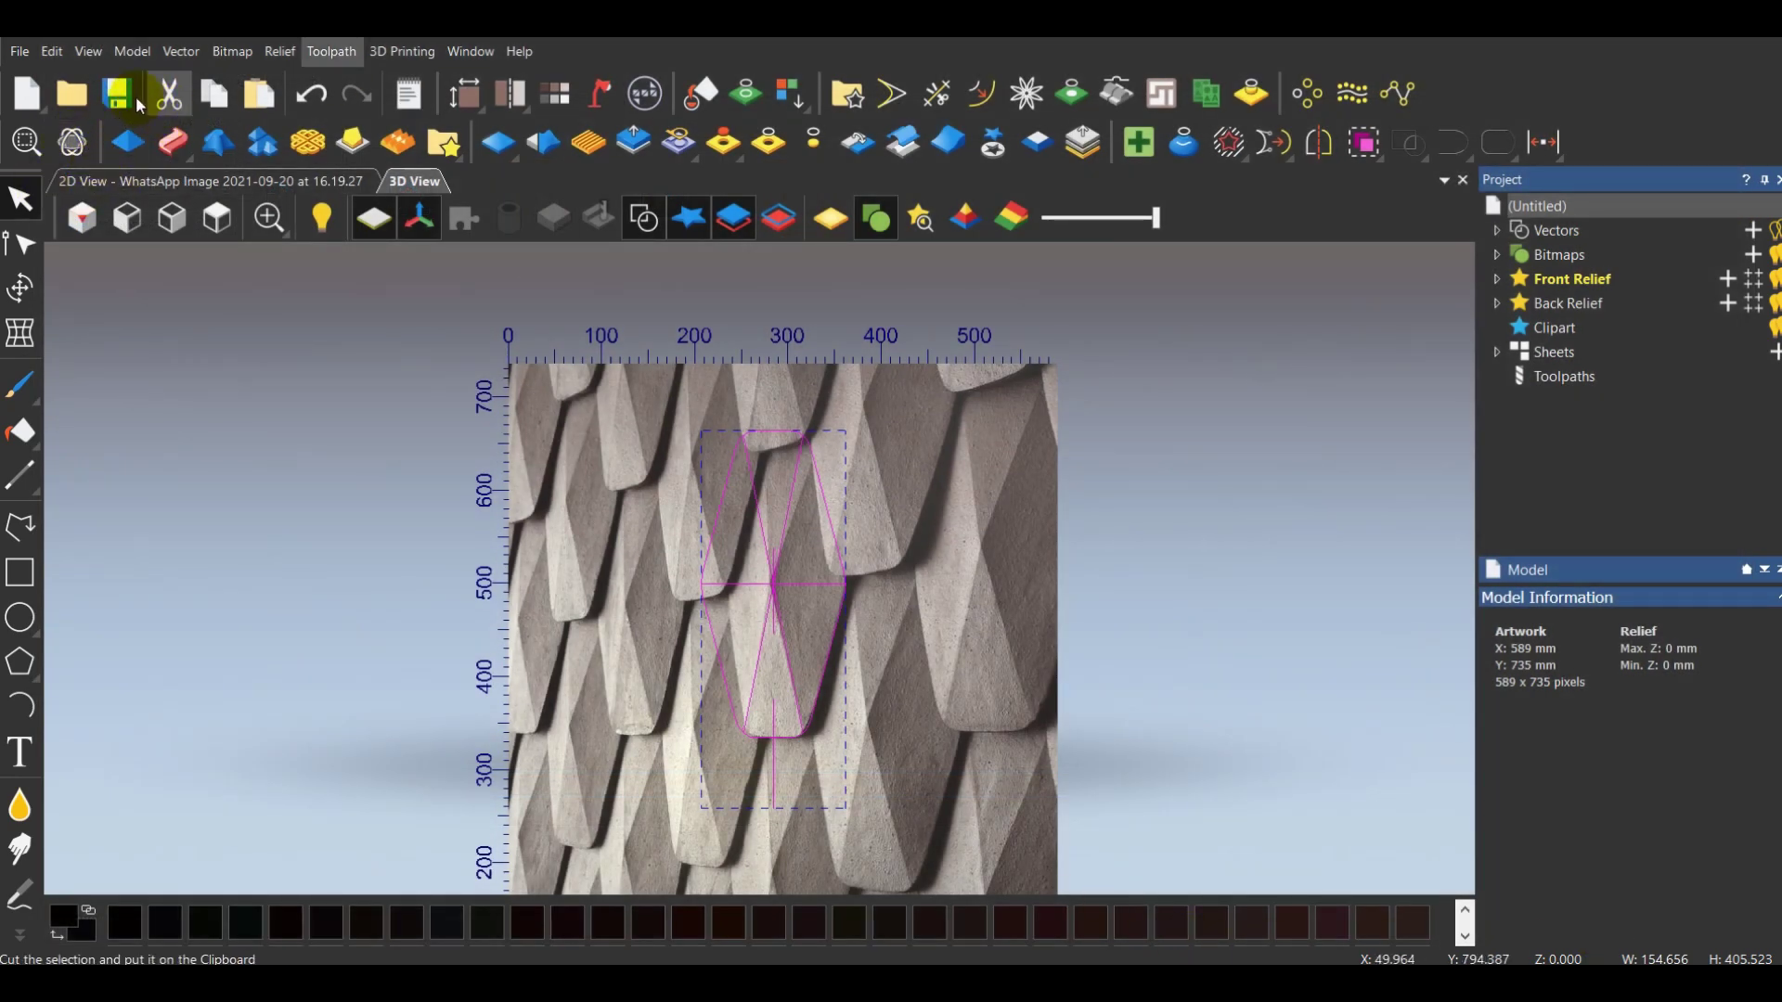
Create a new 1220 x 2440 mm model with a centre origin and 2828 x 5656 points, without saving the current one
left_click(26, 93)
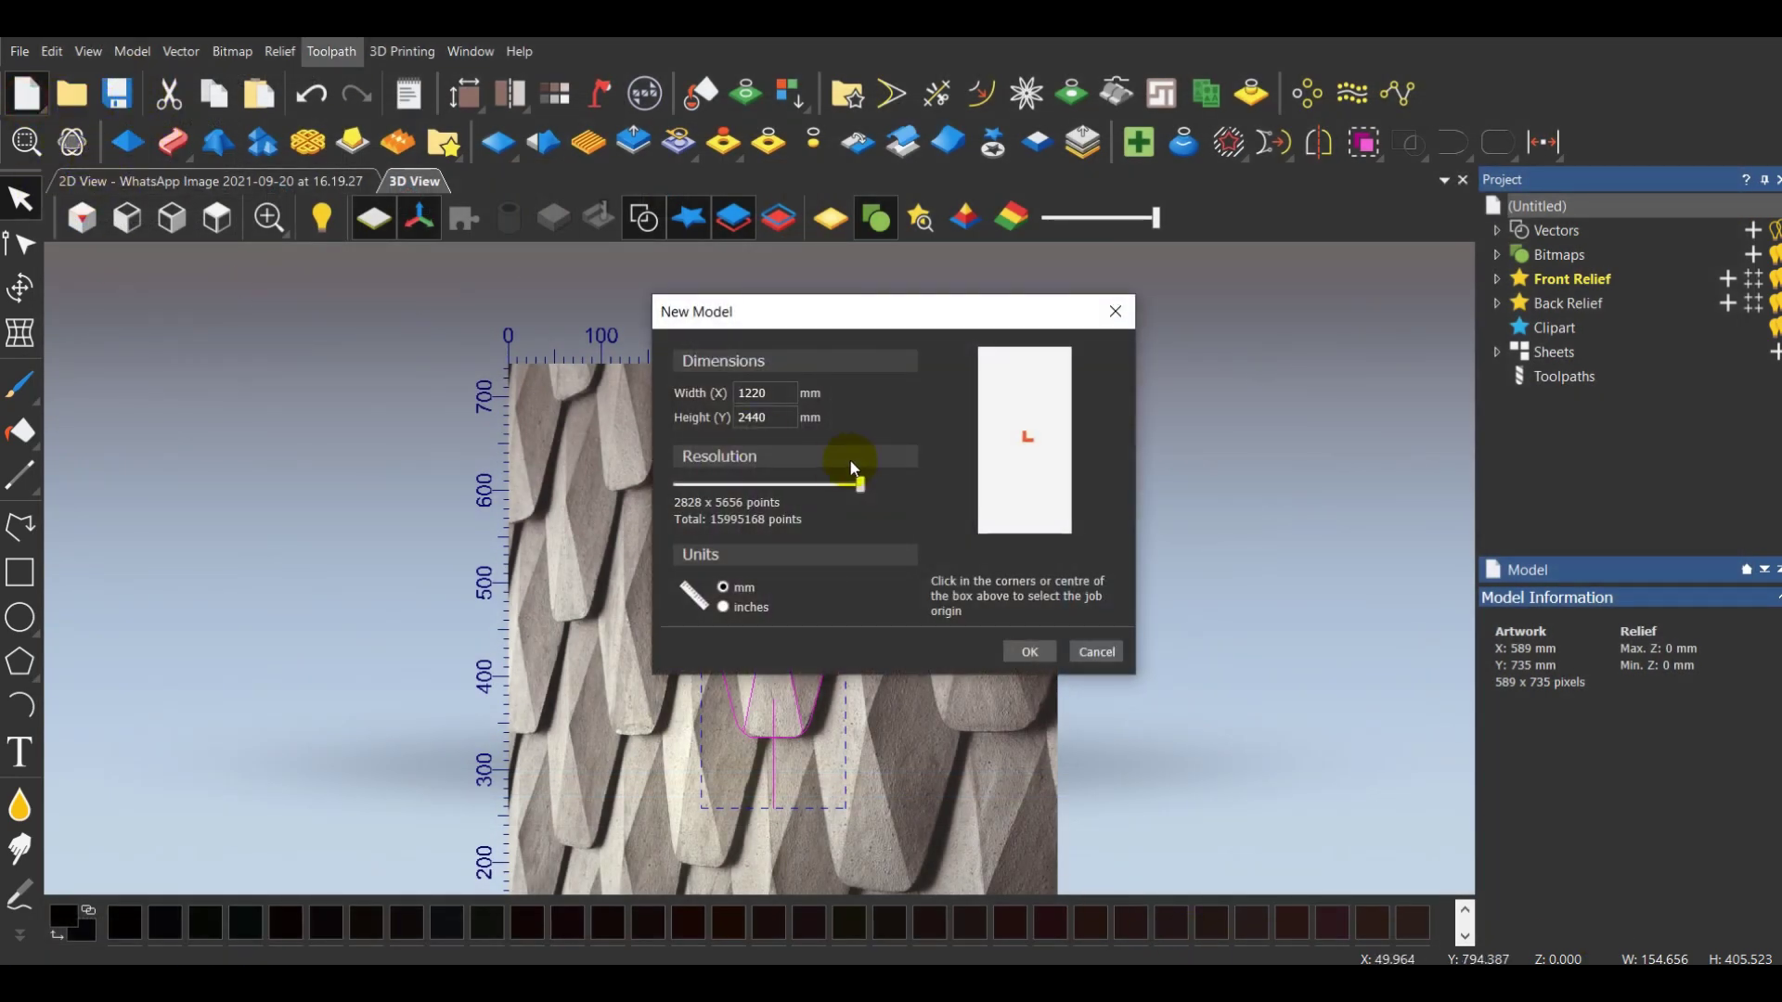
left_click(1018, 653)
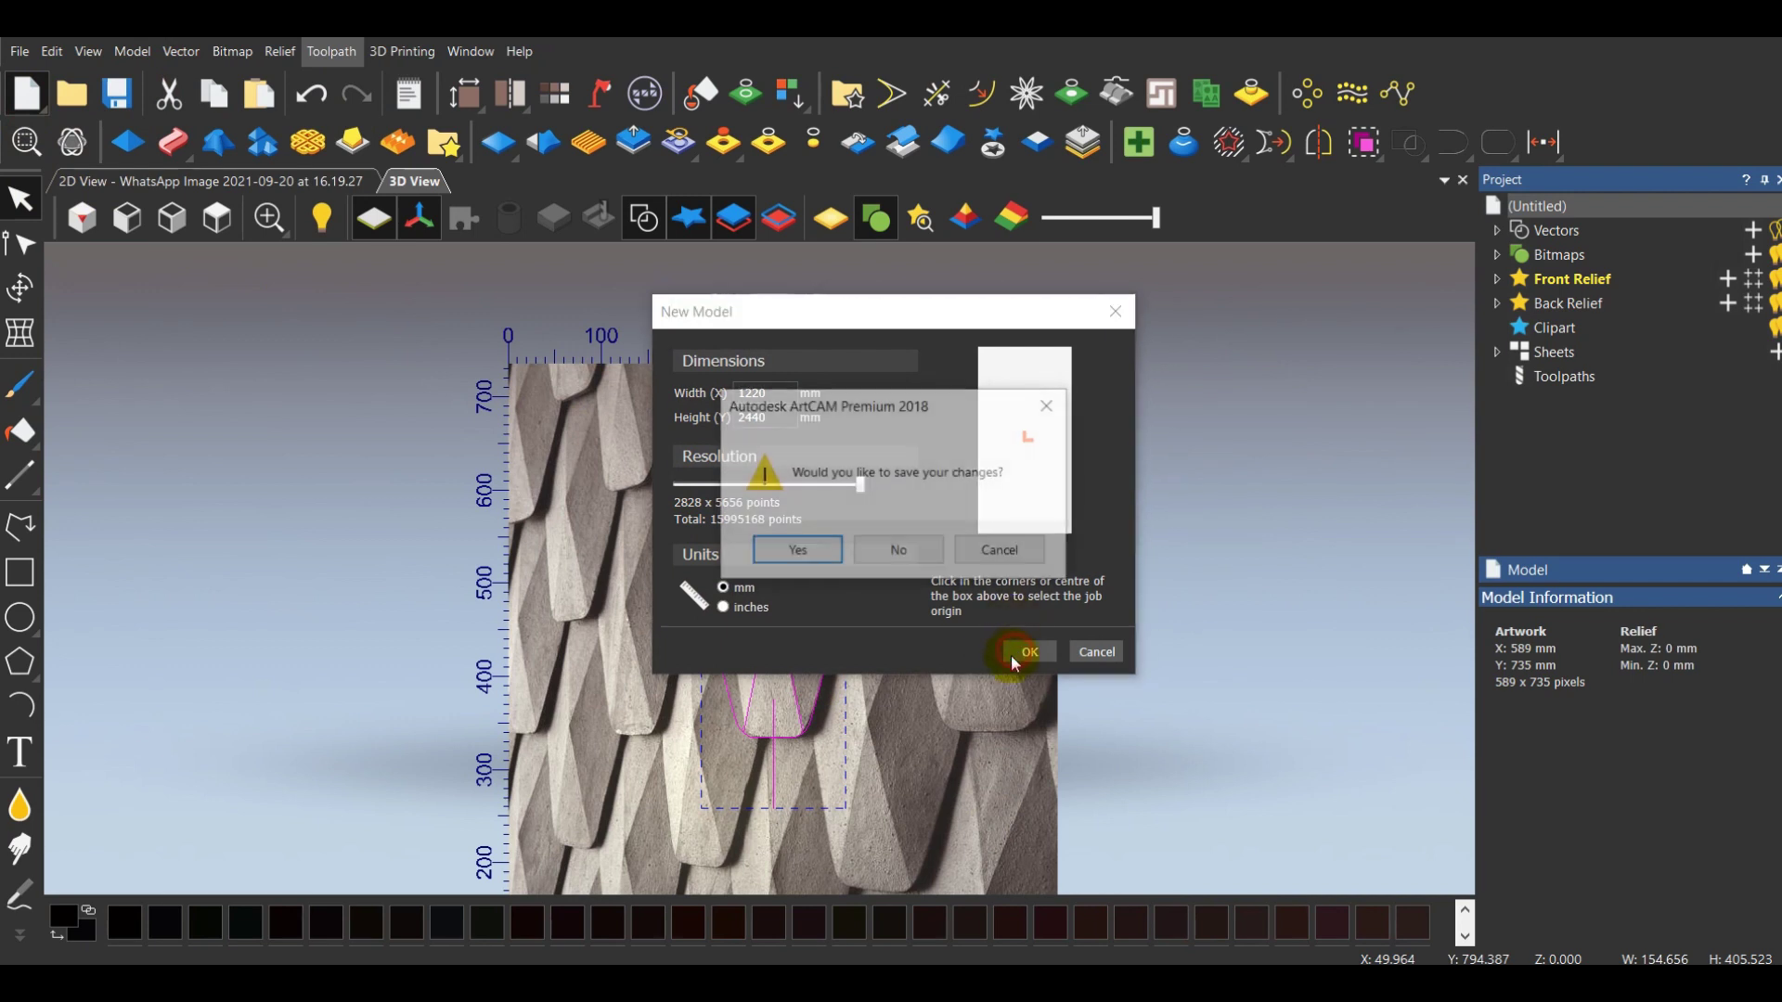
left_click(919, 549)
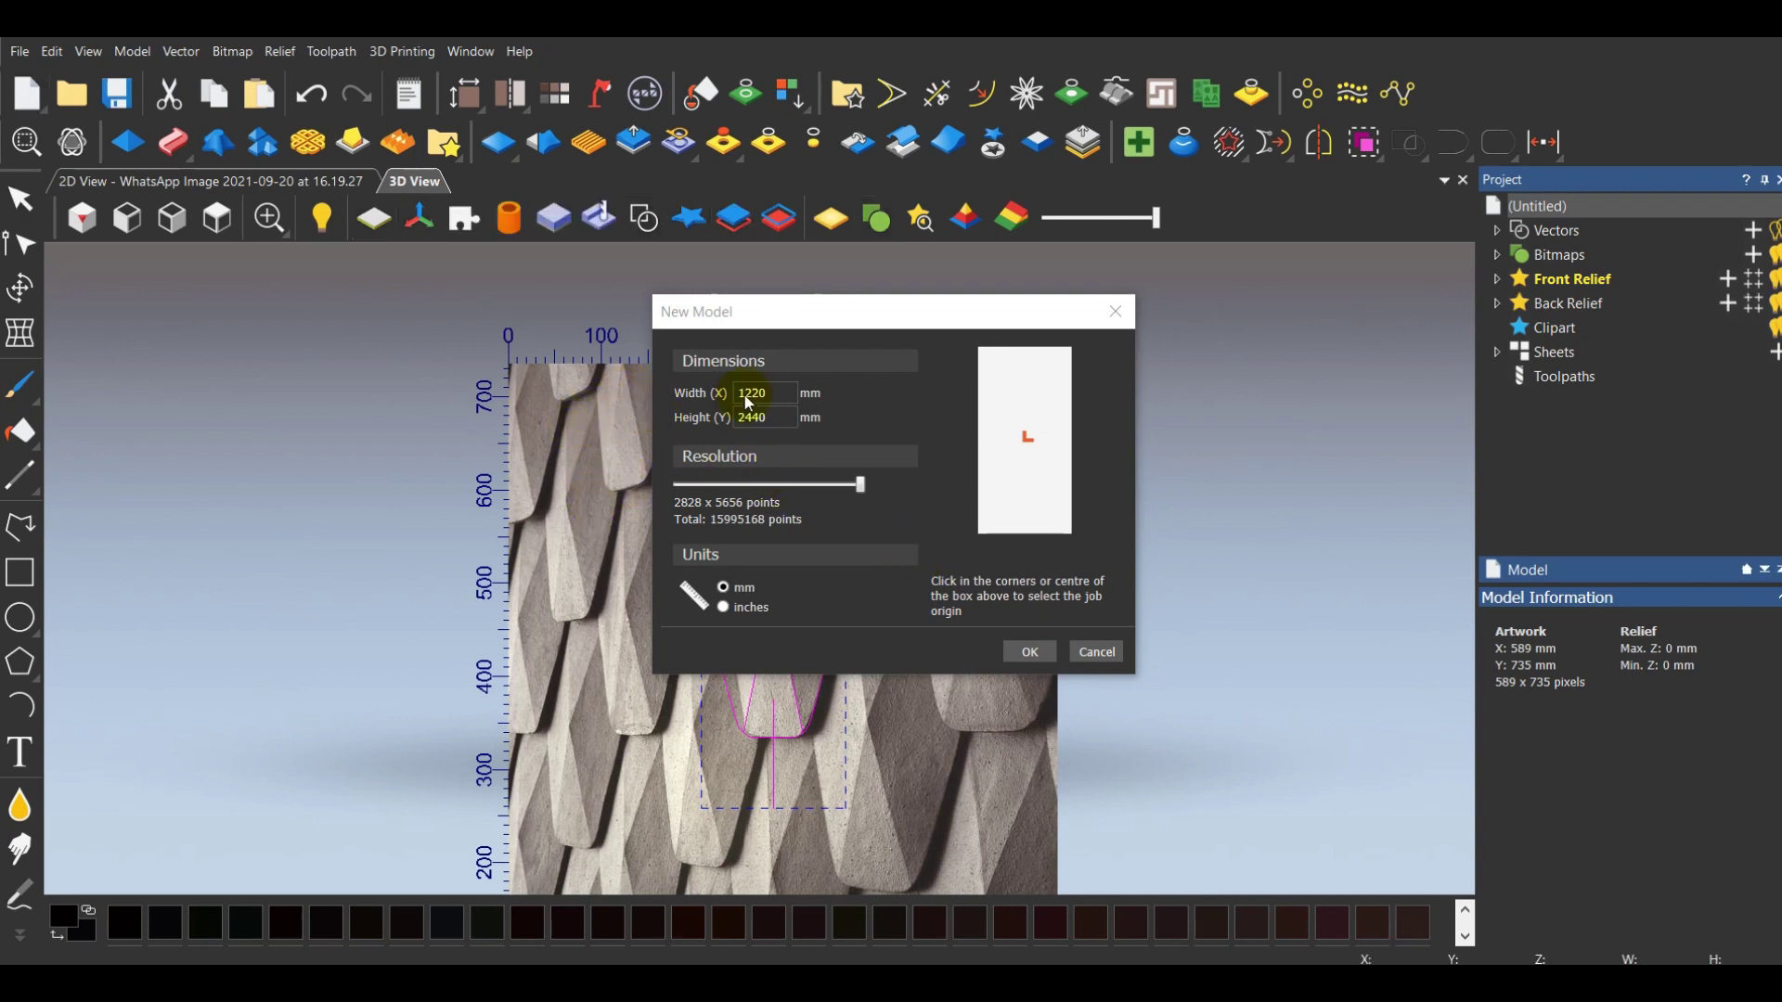
key("Return")
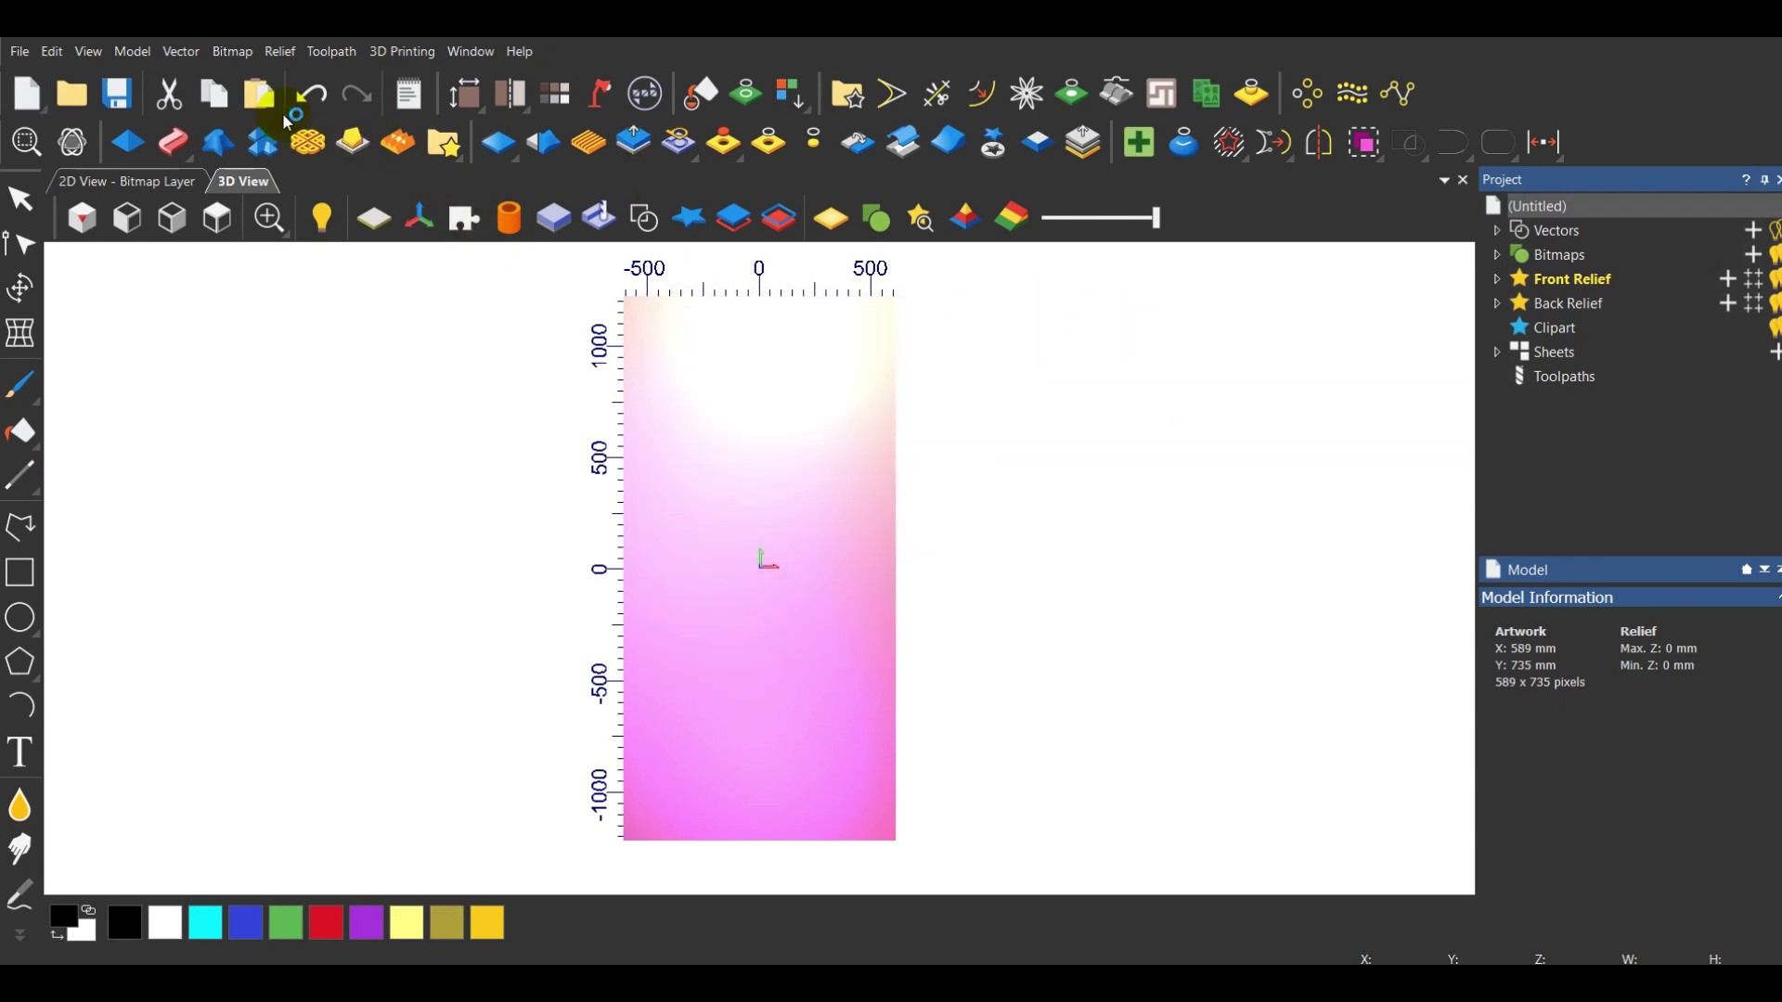
Apply the Modelling lights-and-material preset to the 3D view
left_click(589, 139)
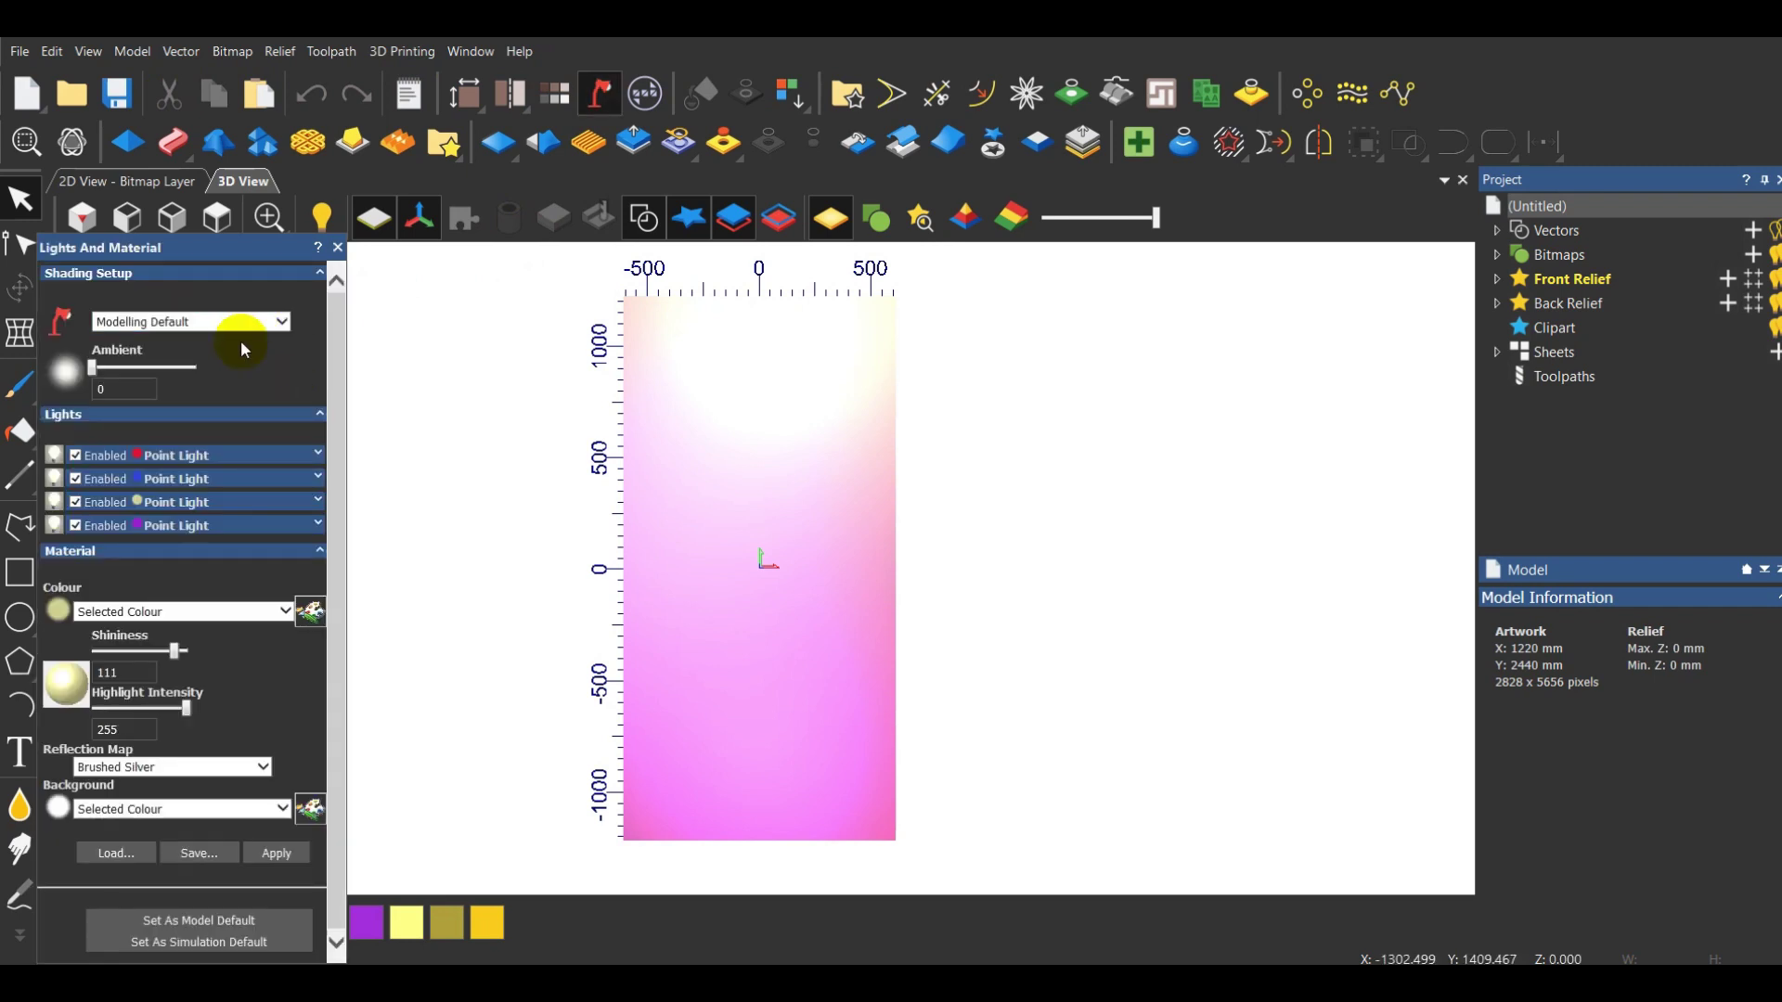
left_click(241, 329)
left_click(122, 217)
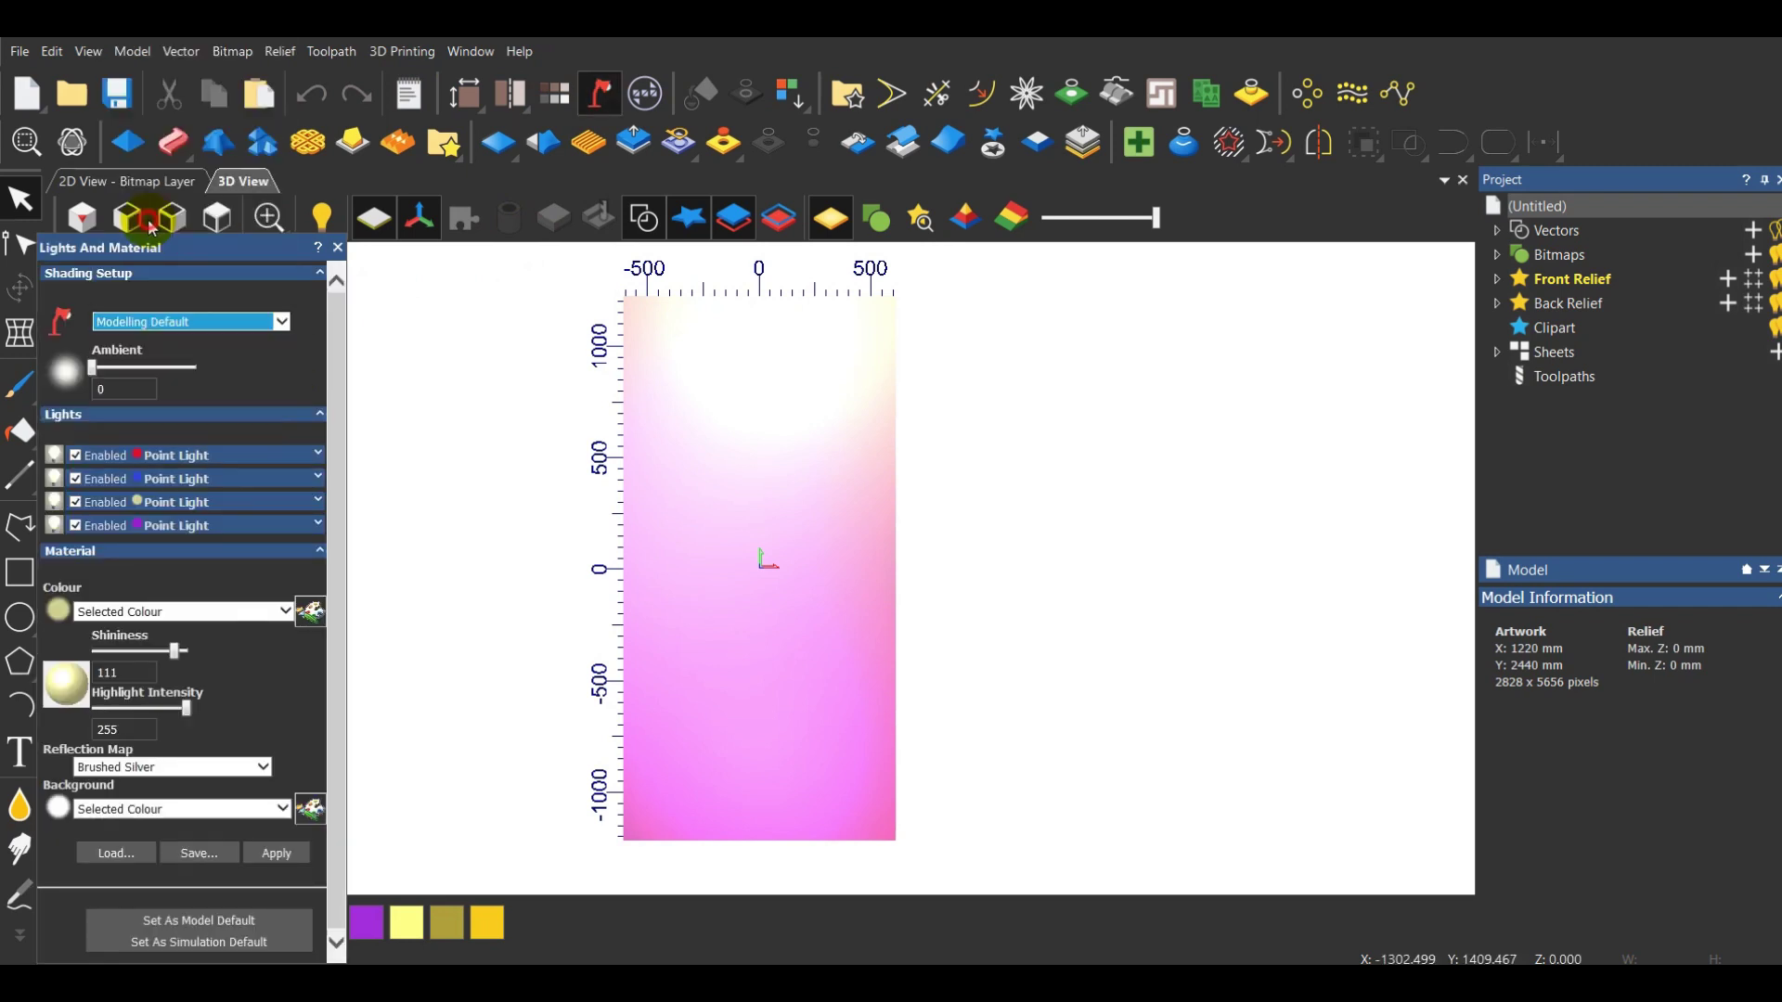
left_click(134, 707)
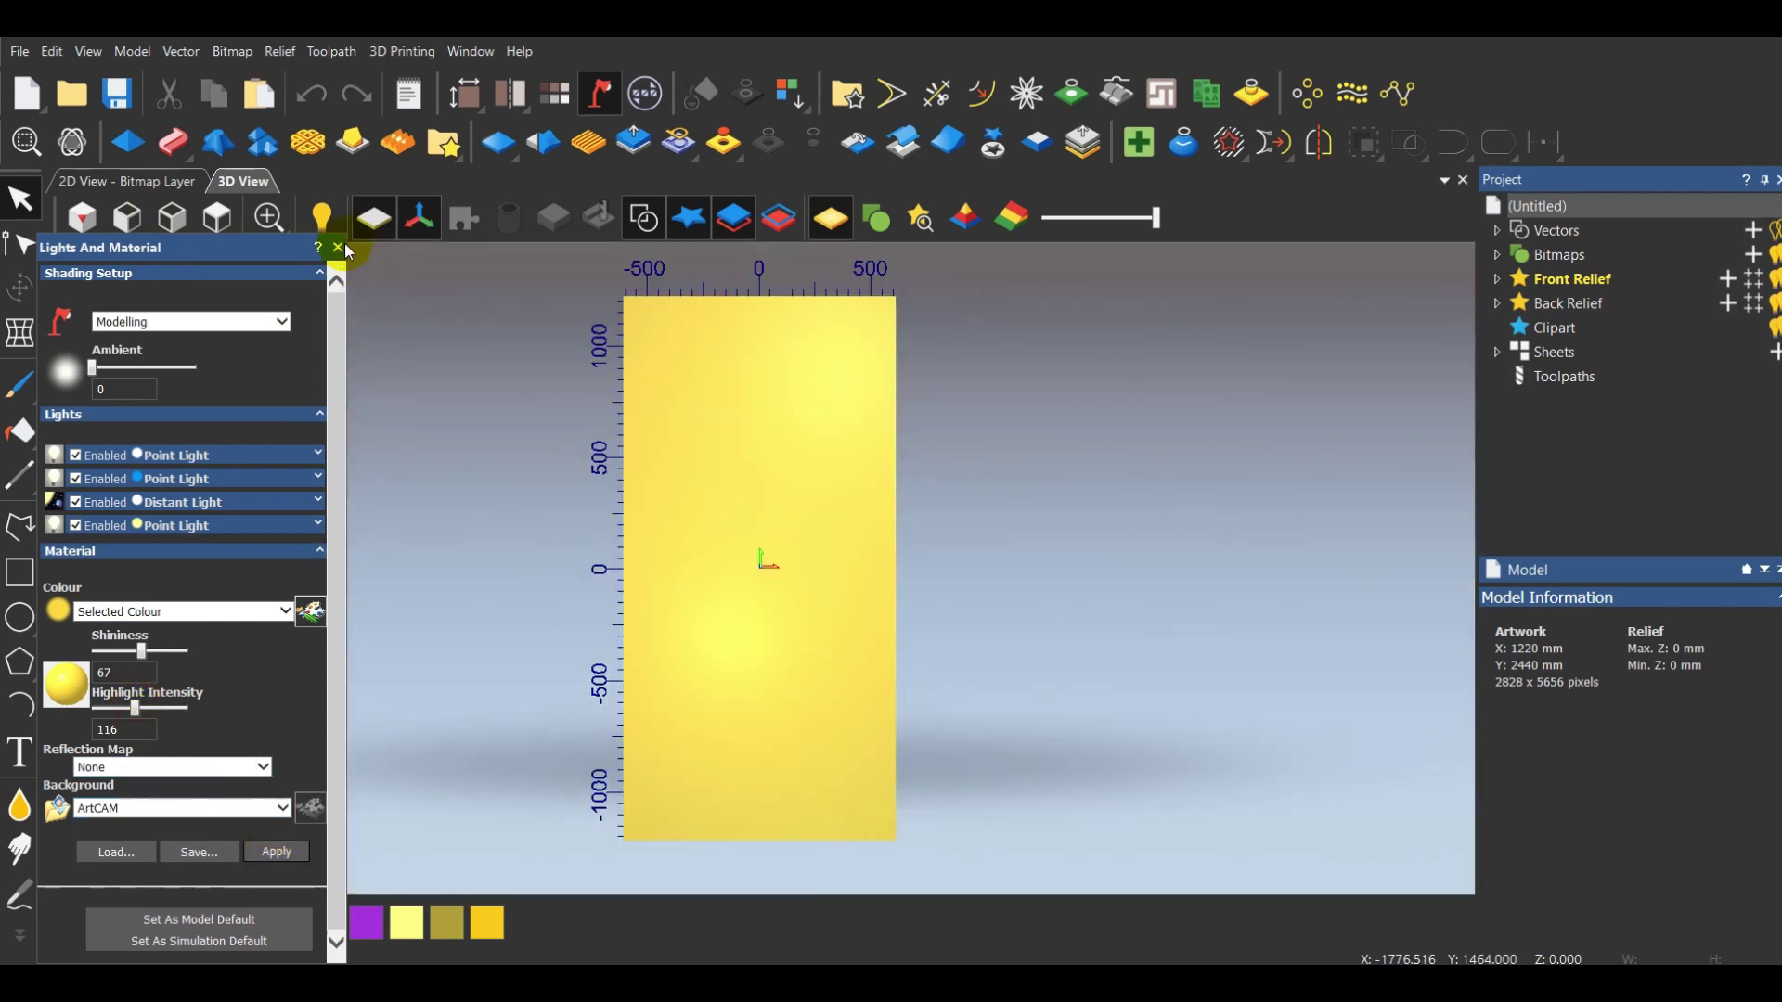
left_click(337, 247)
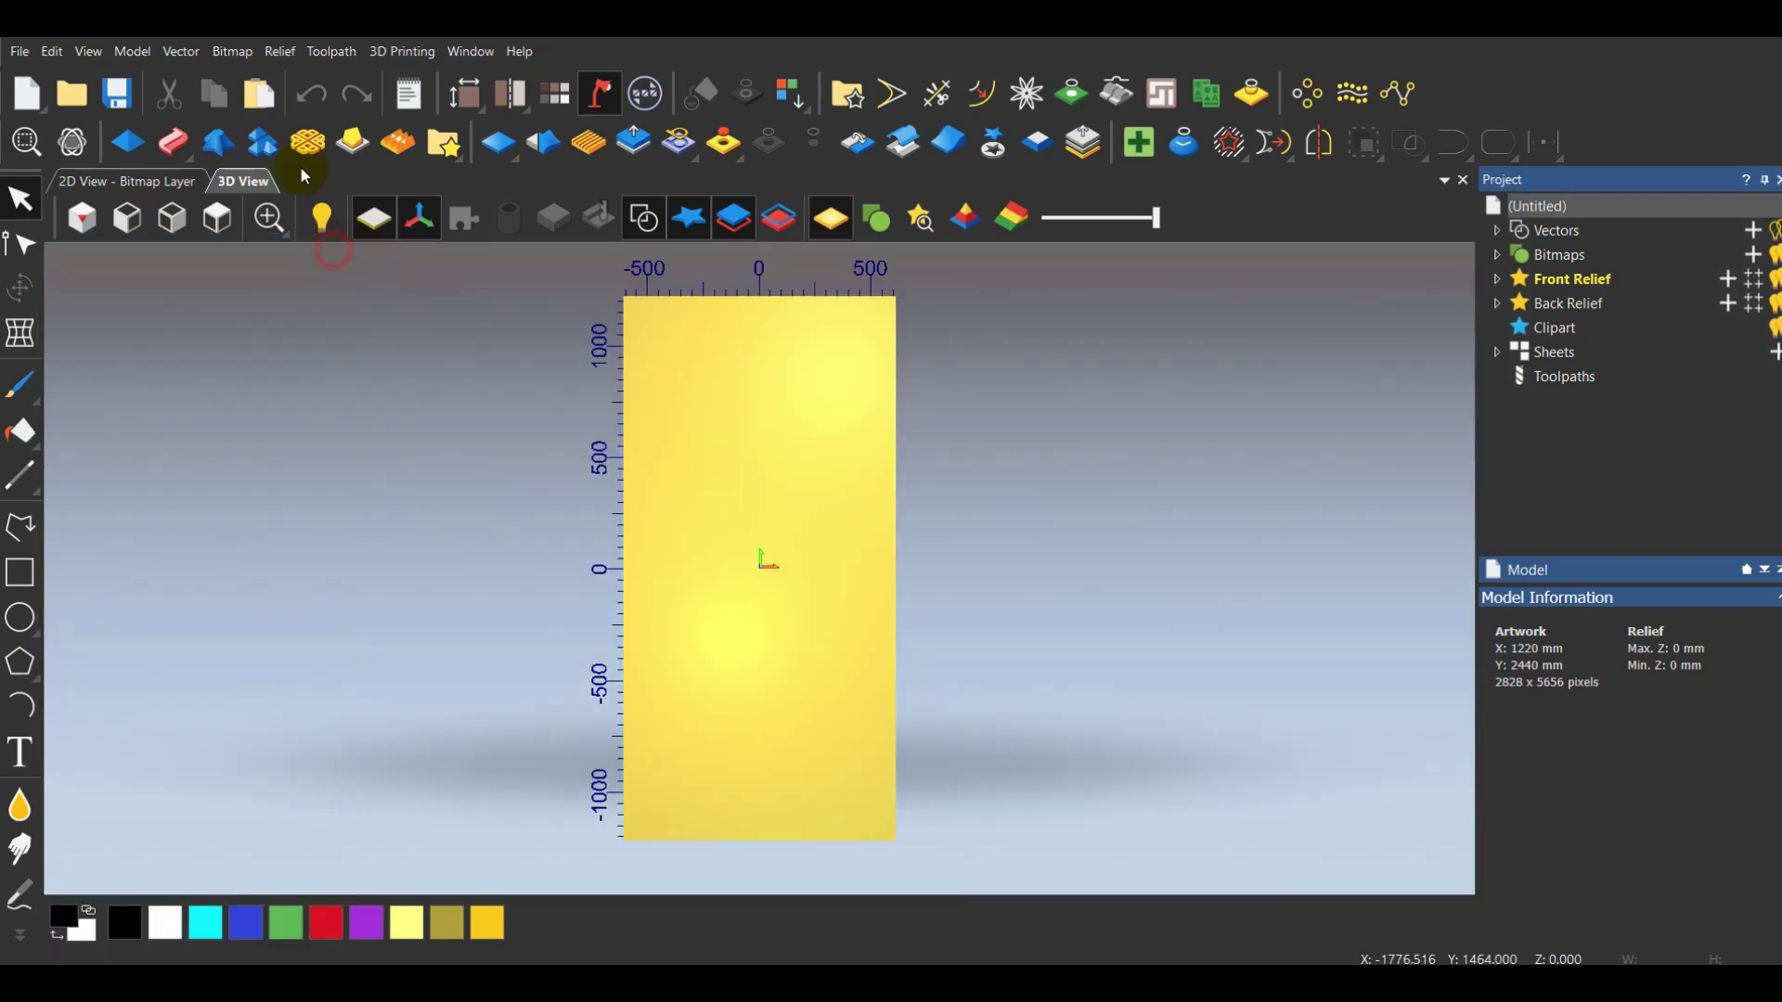
Import the Tile vector file from the Desktop into the current layer
left_click(181, 51)
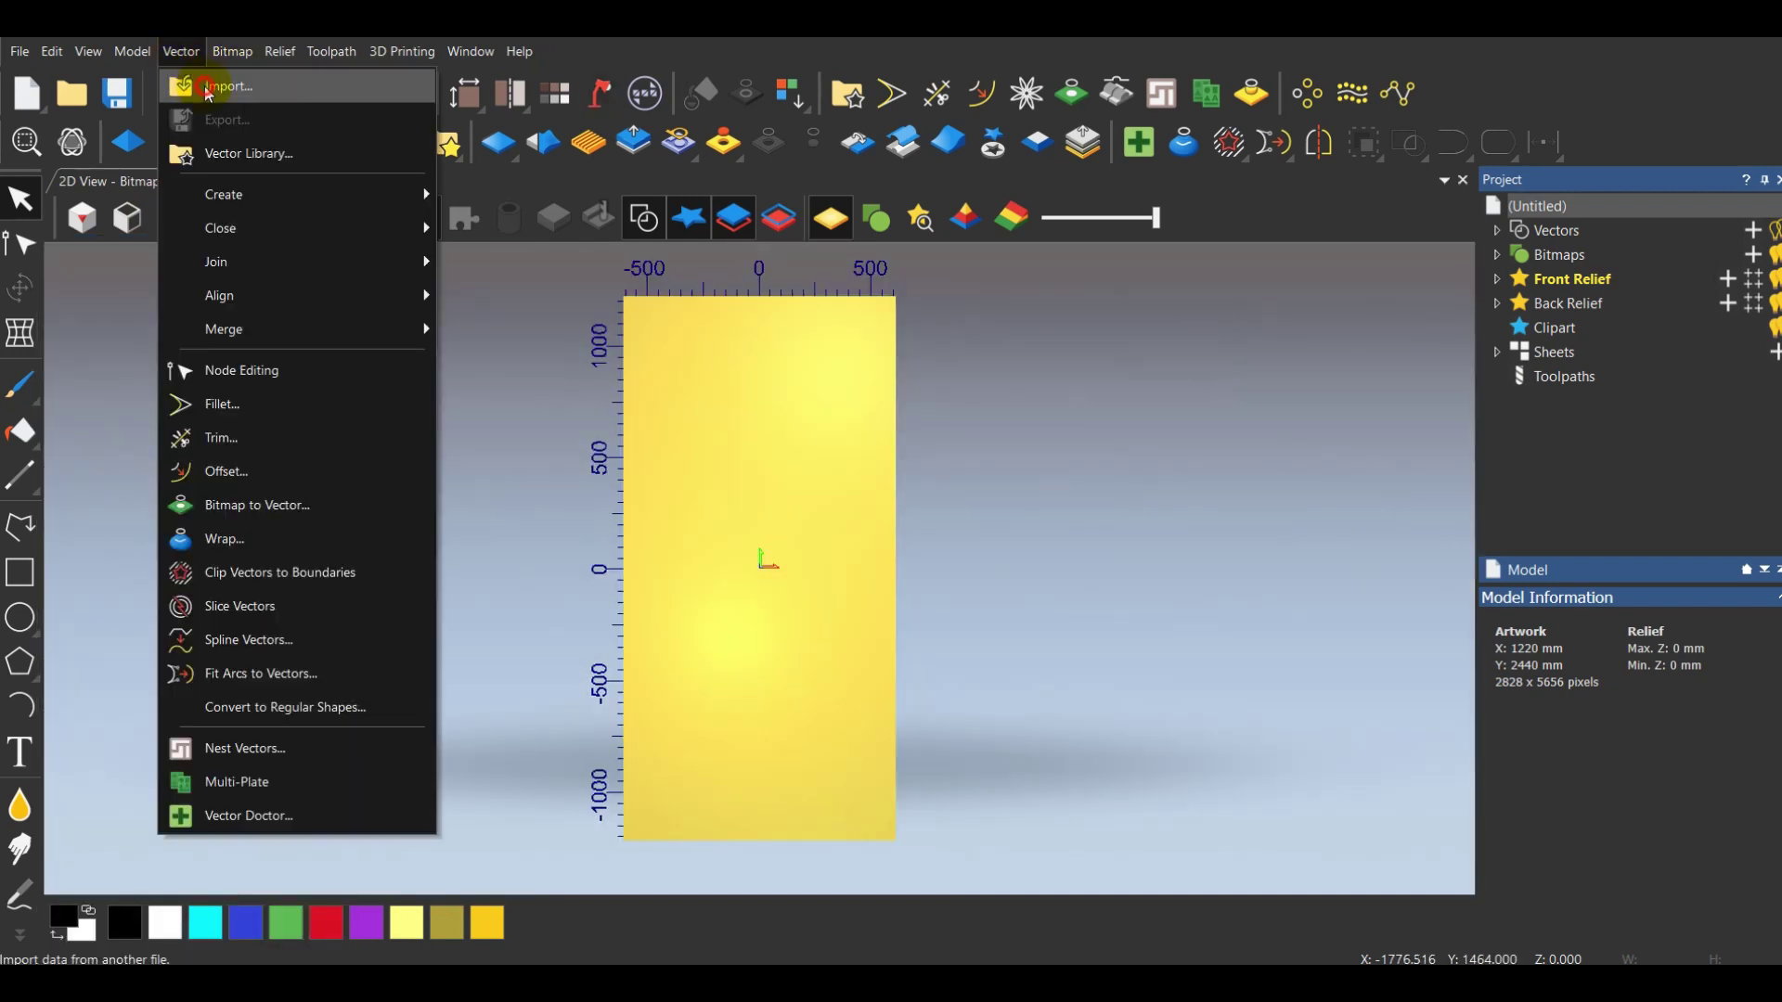
left_click(206, 84)
left_click(1035, 246)
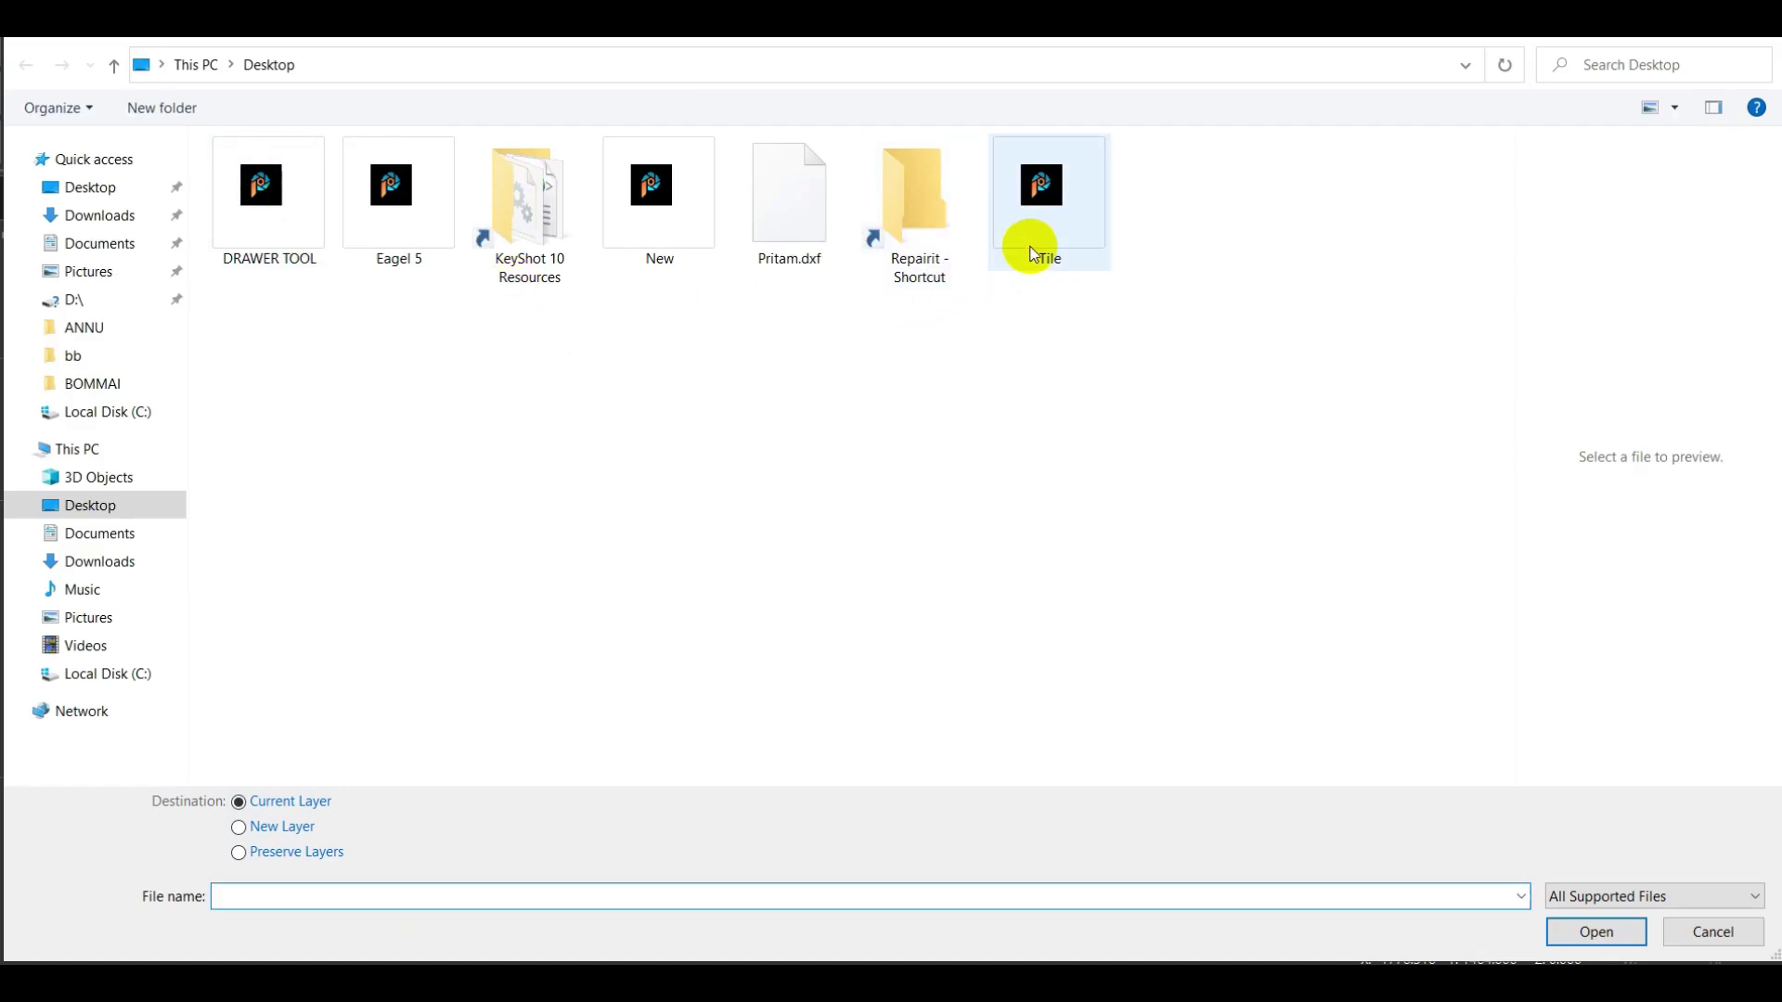
left_click(1612, 935)
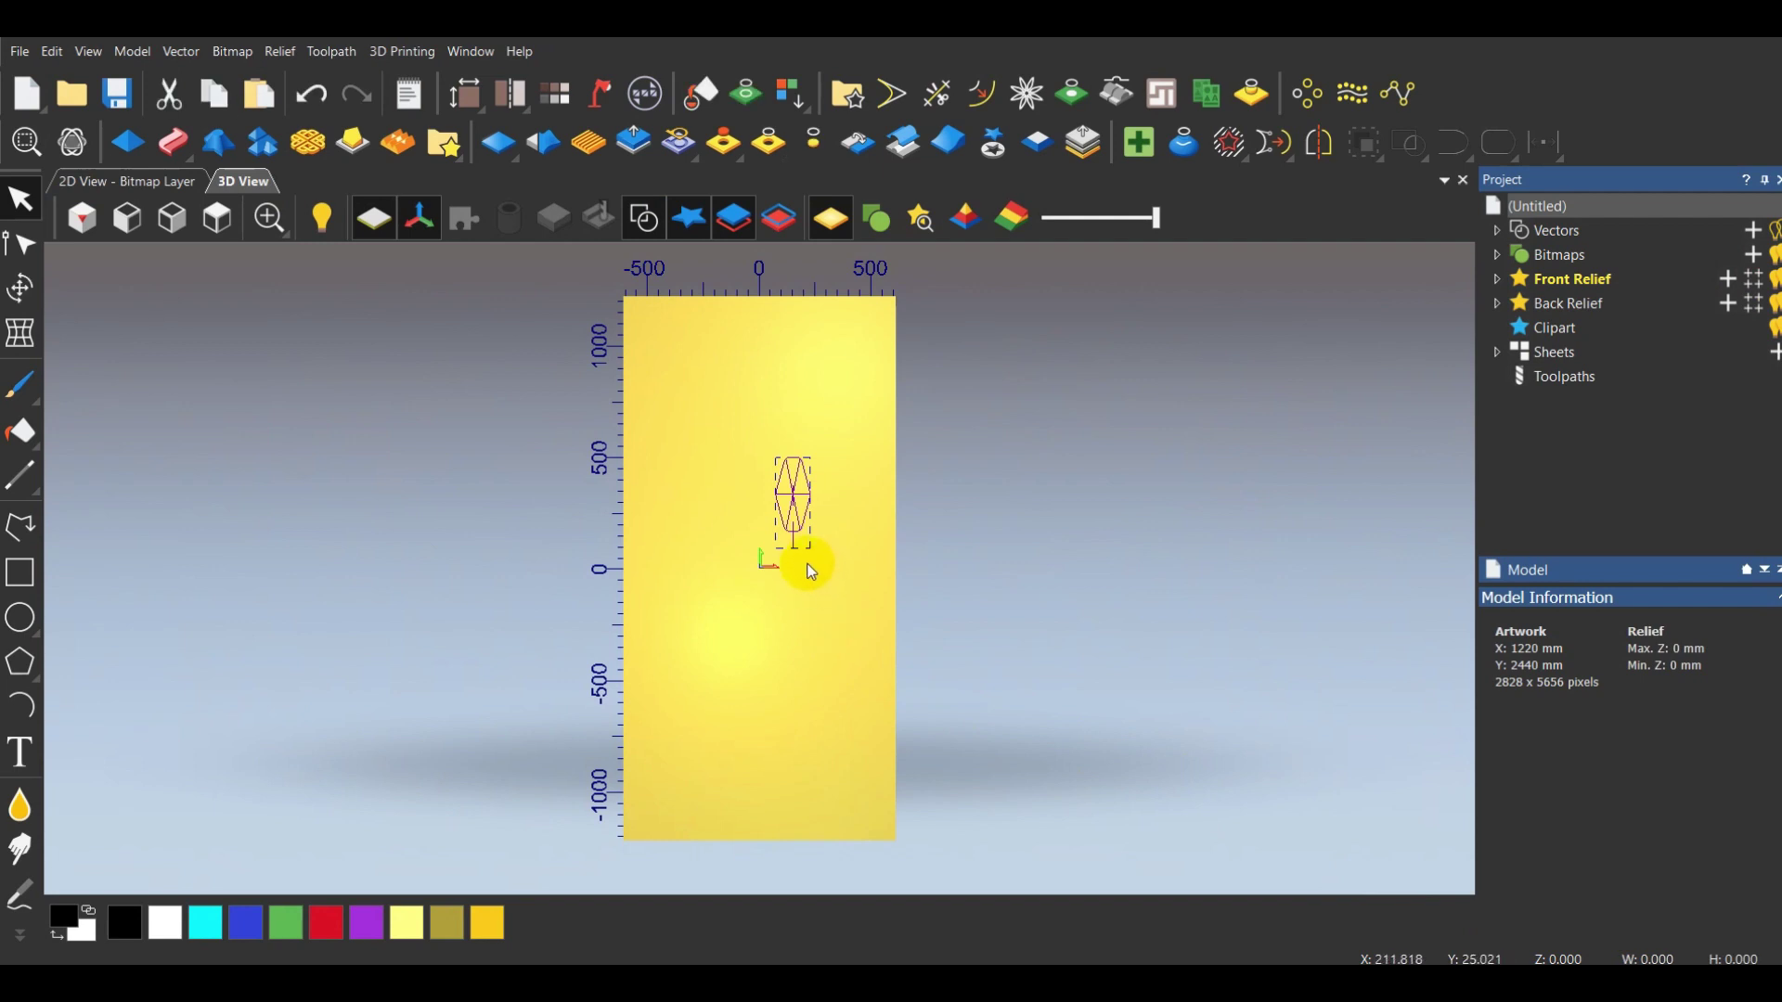
Ungroup all the imported tile vectors and delete the stray vertical line at the tile's lower edge
scroll(789, 474, "up", 5)
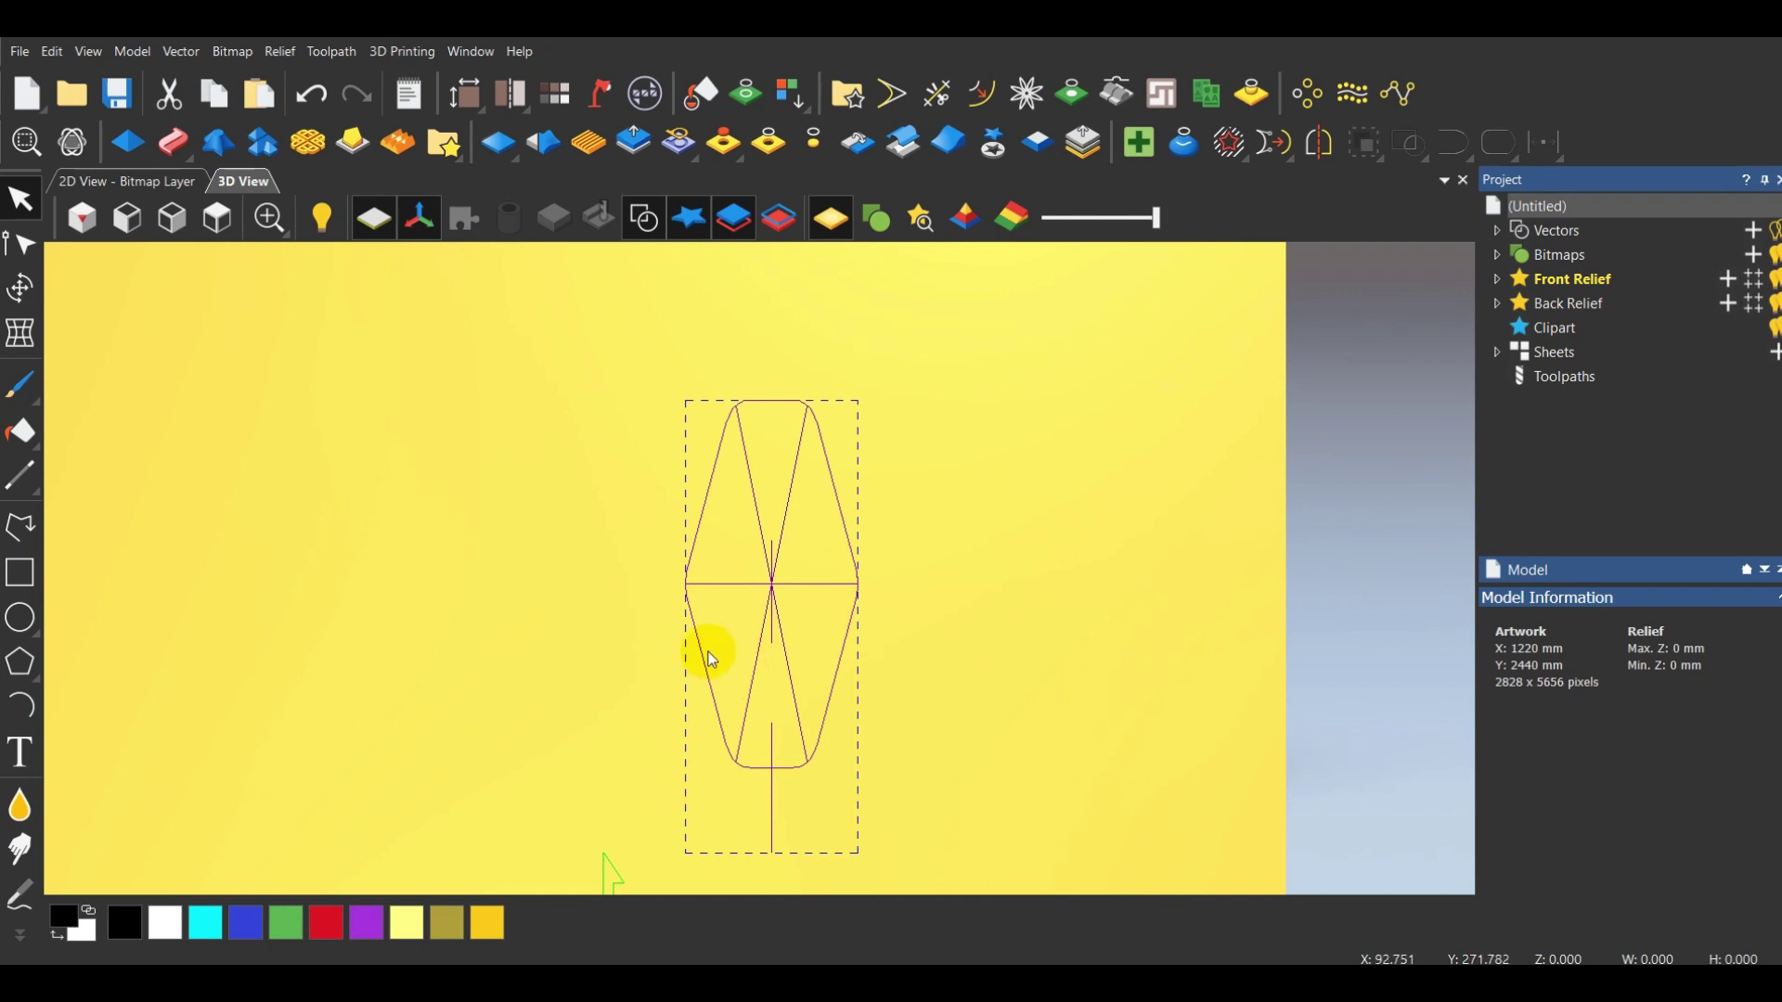
scroll(708, 652, "down", 1)
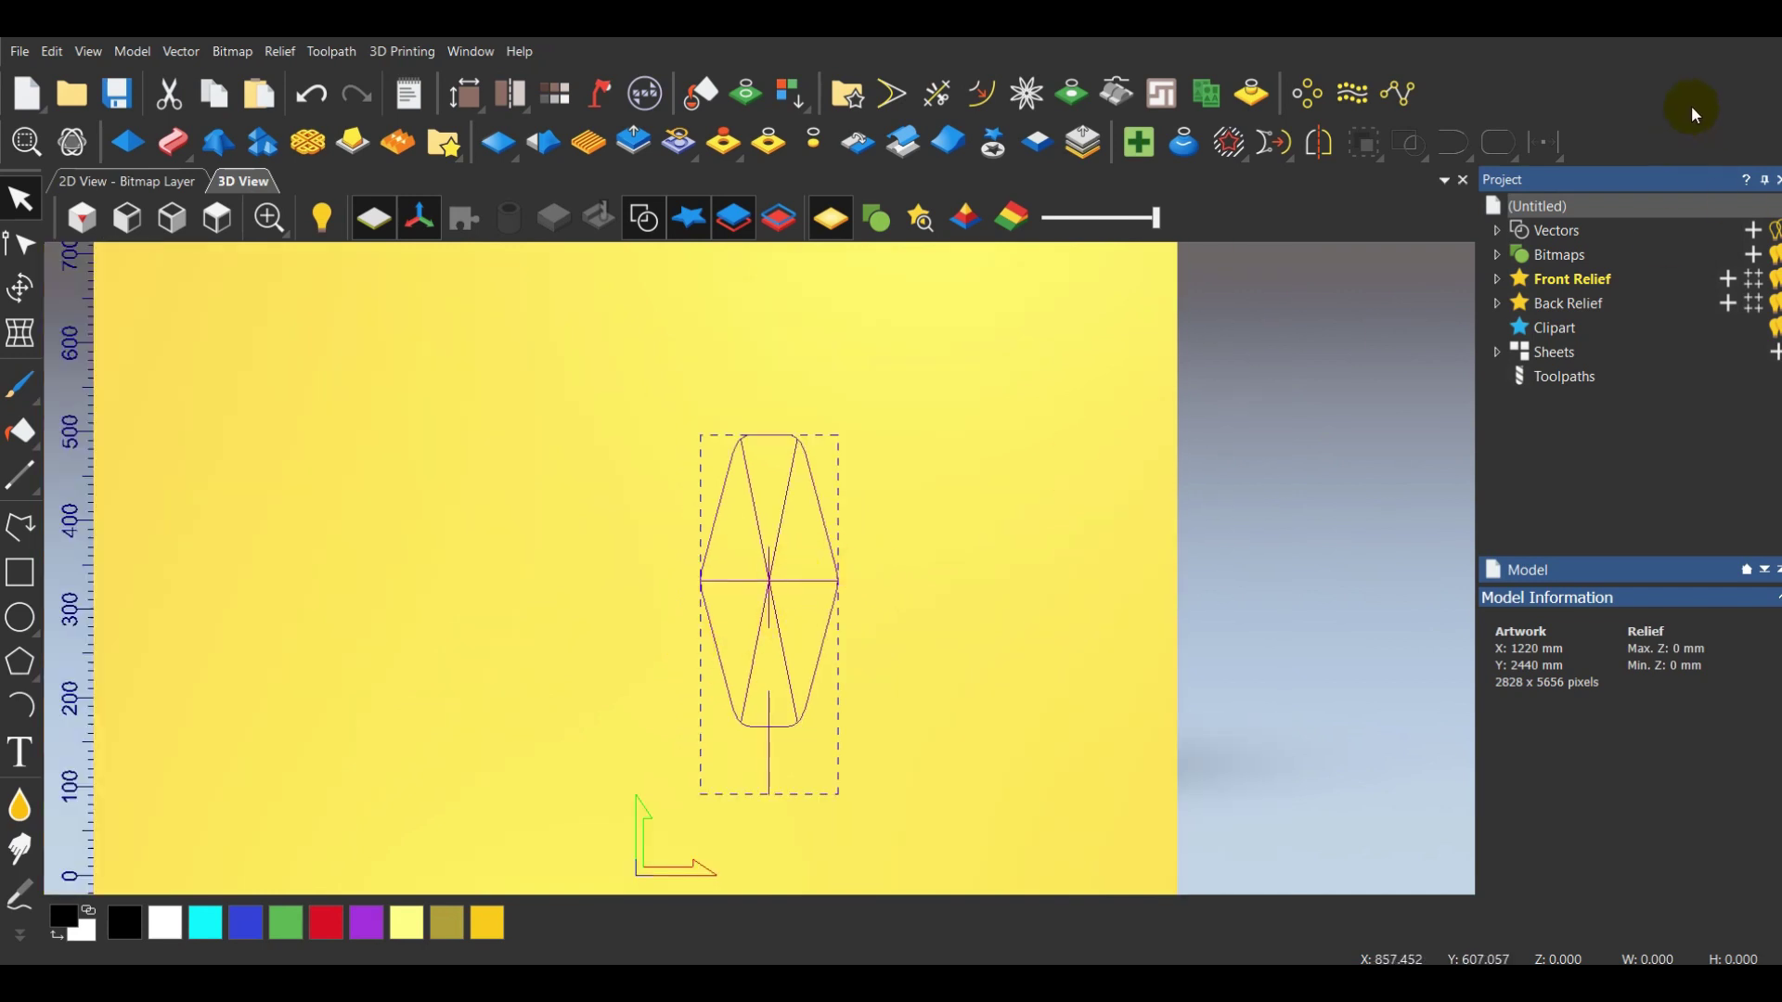
scroll(808, 557, "down", 2)
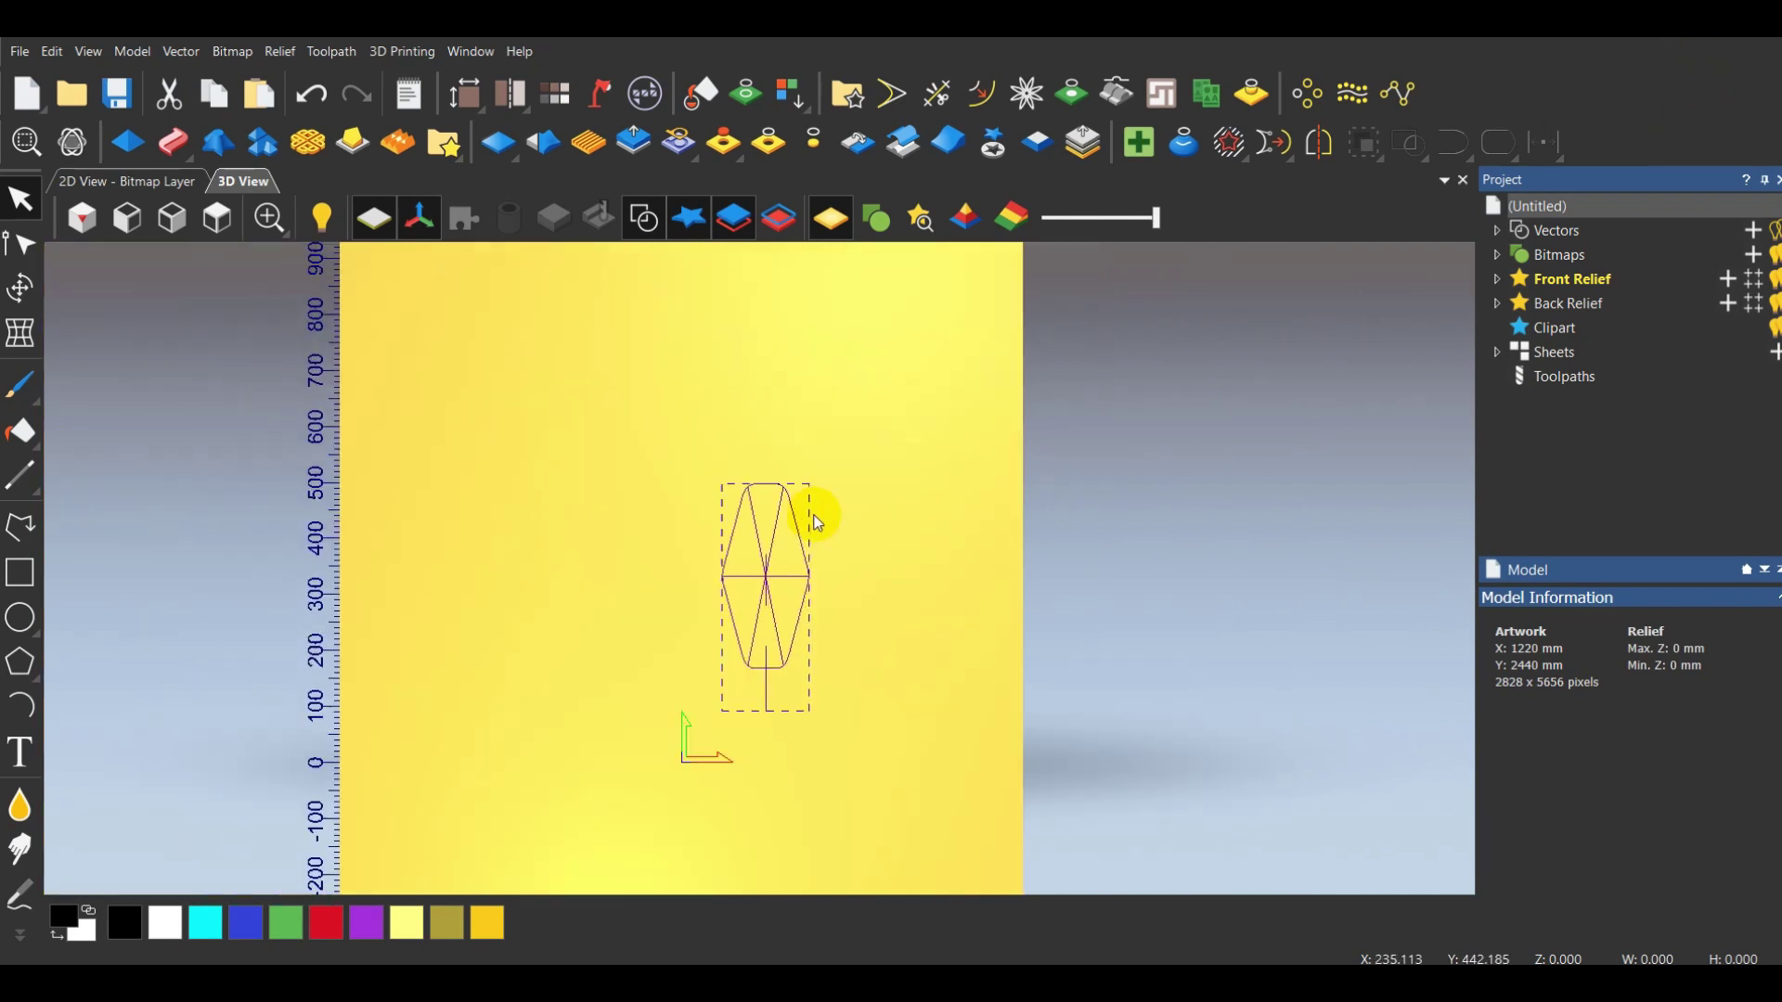
scroll(798, 594, "up", 2)
scroll(799, 576, "down", 2)
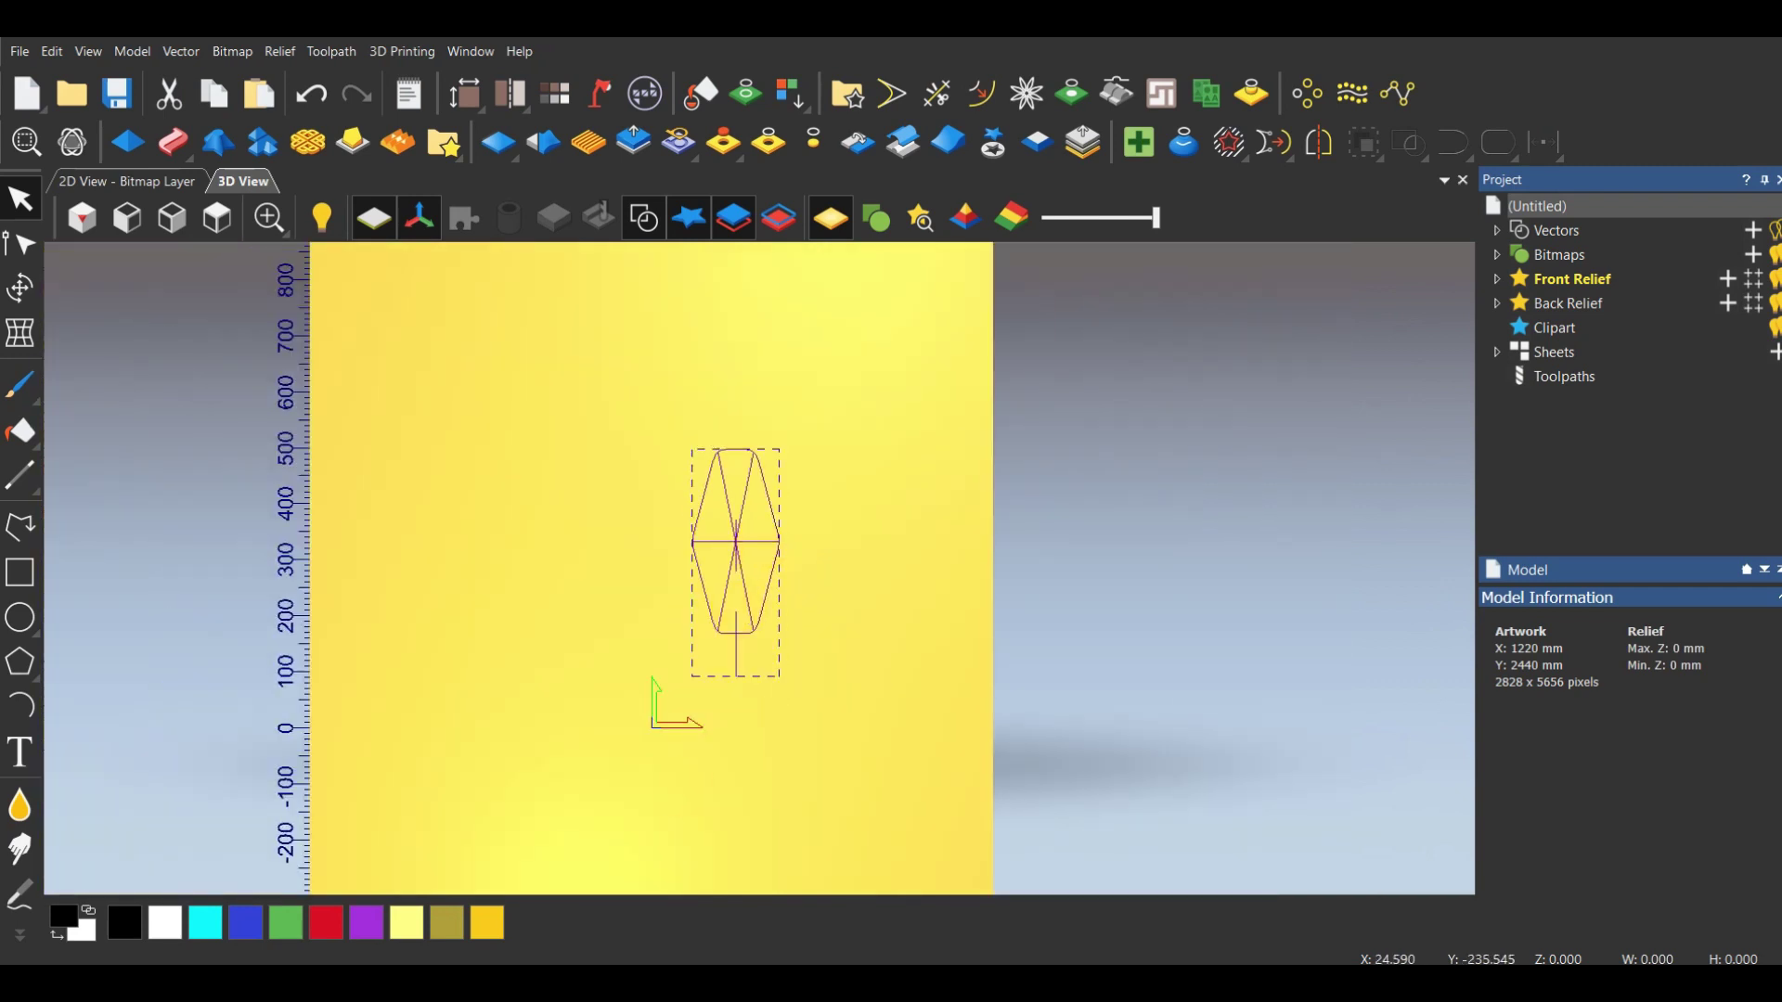
right_click(758, 507)
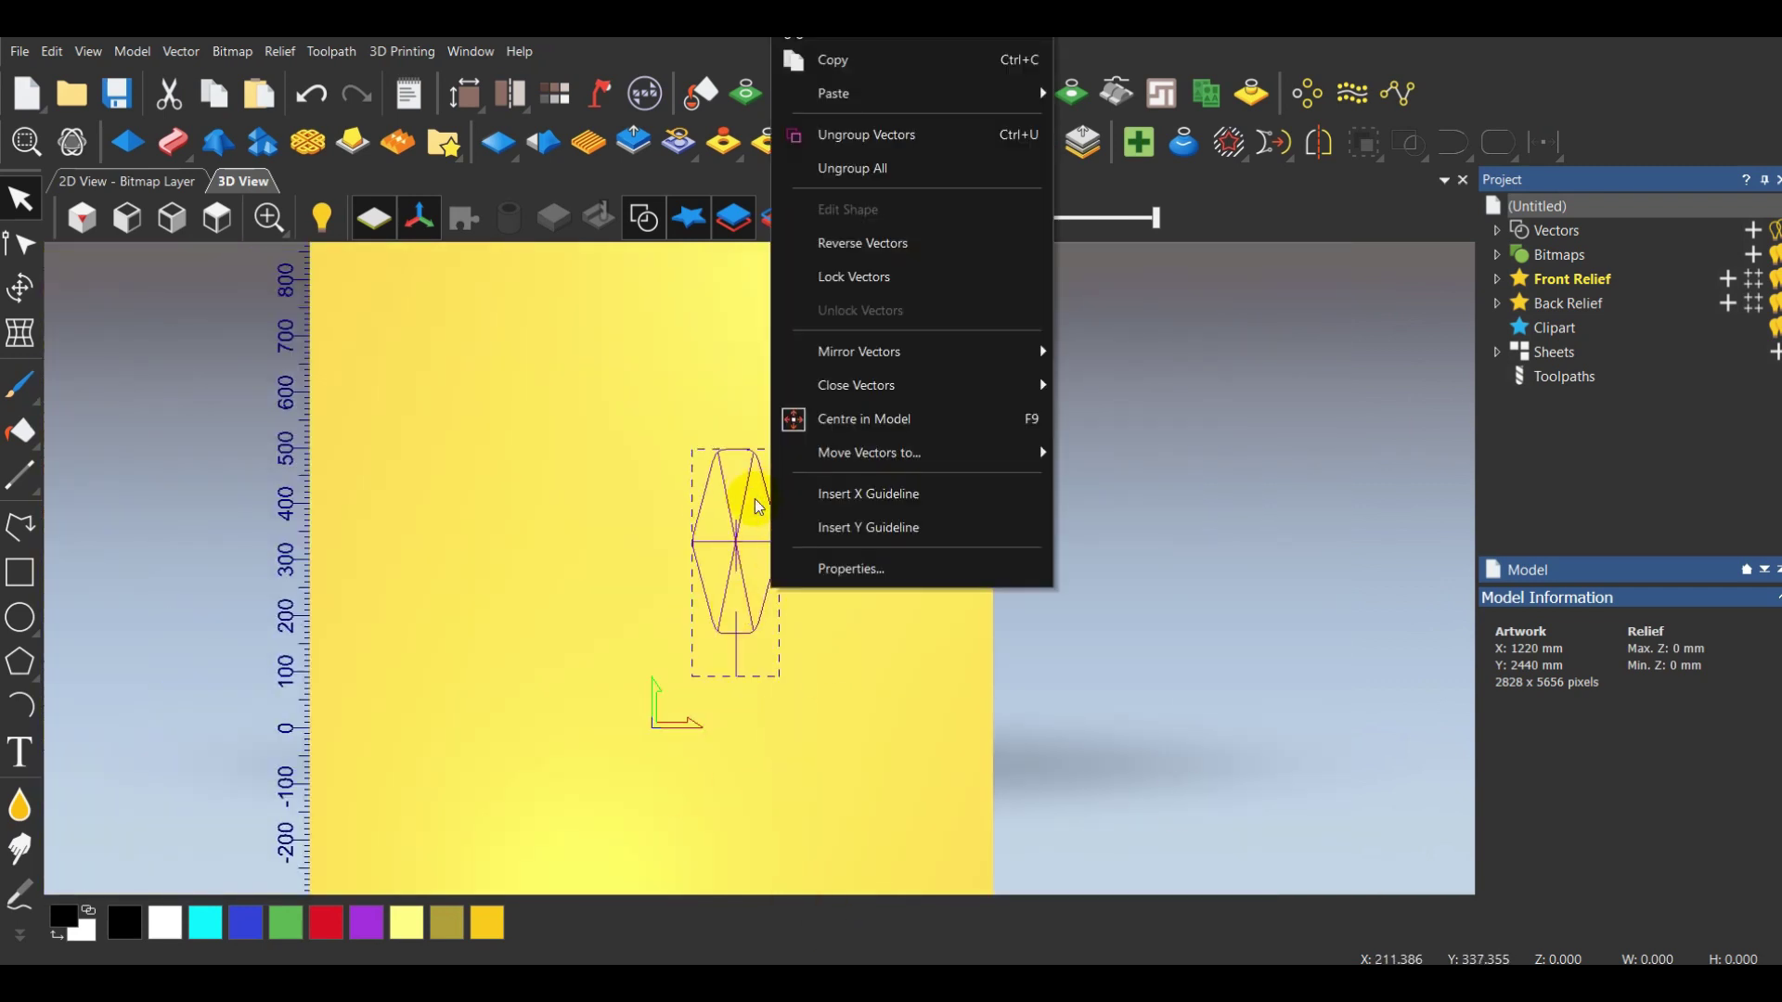
left_click(822, 168)
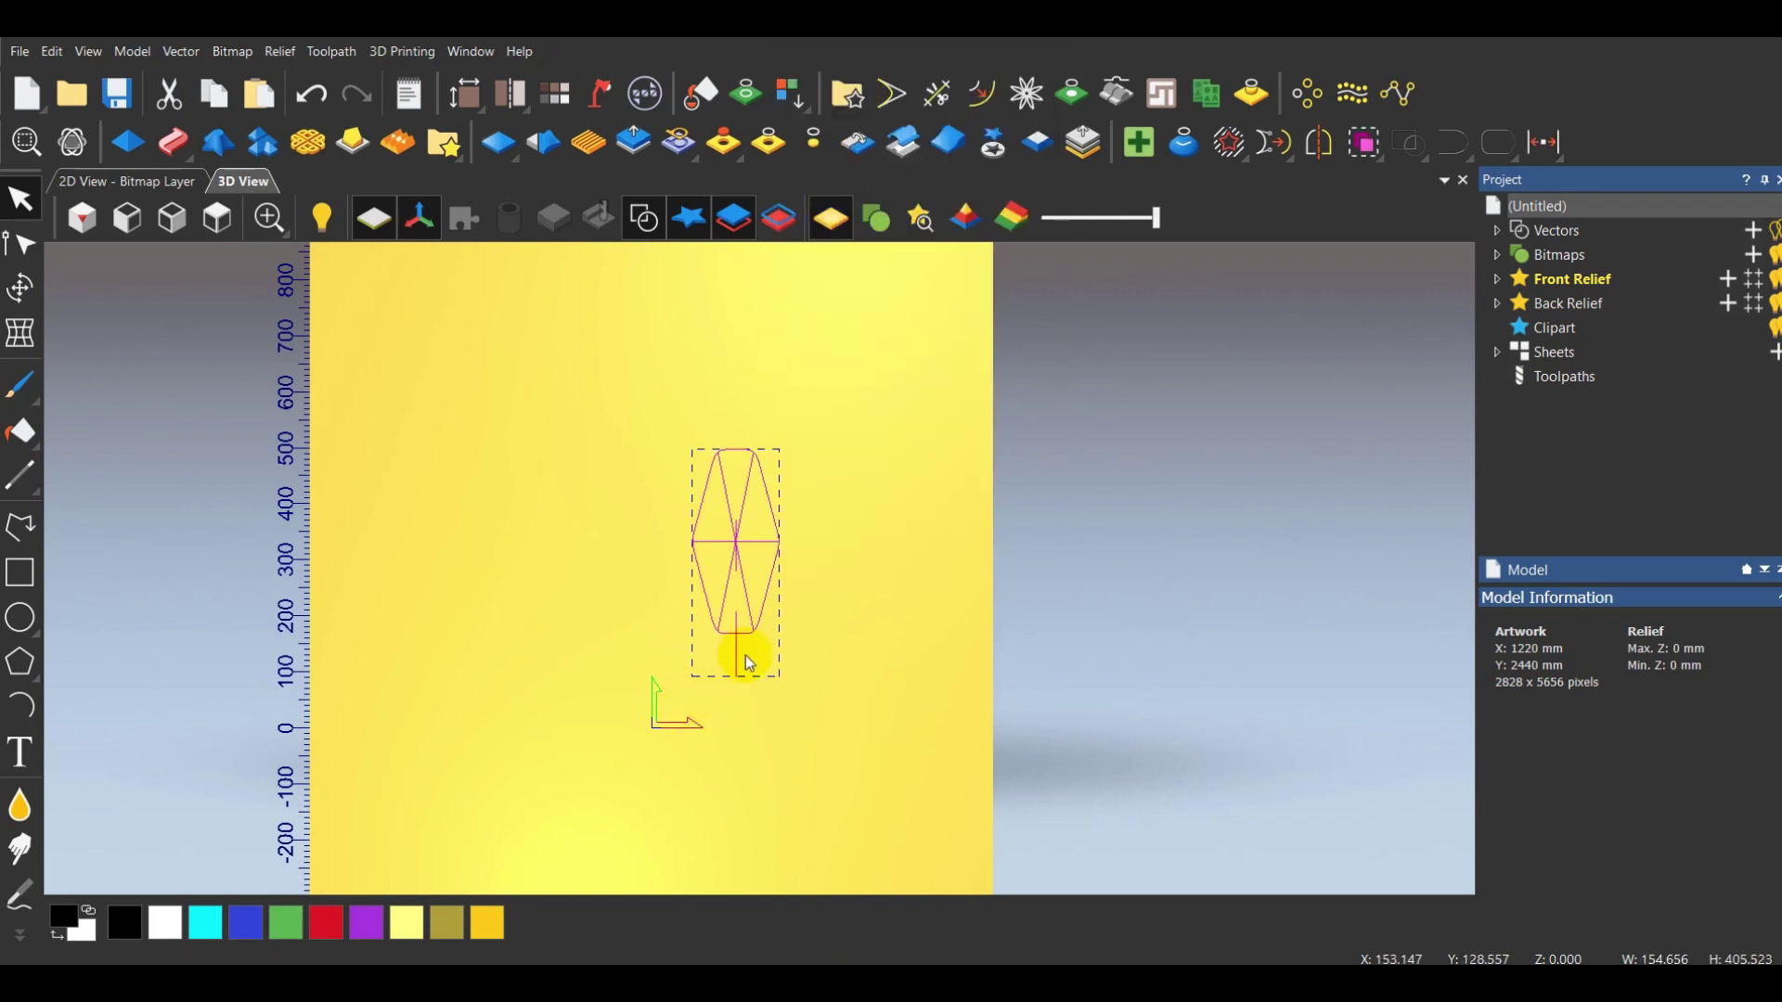
left_click(740, 658)
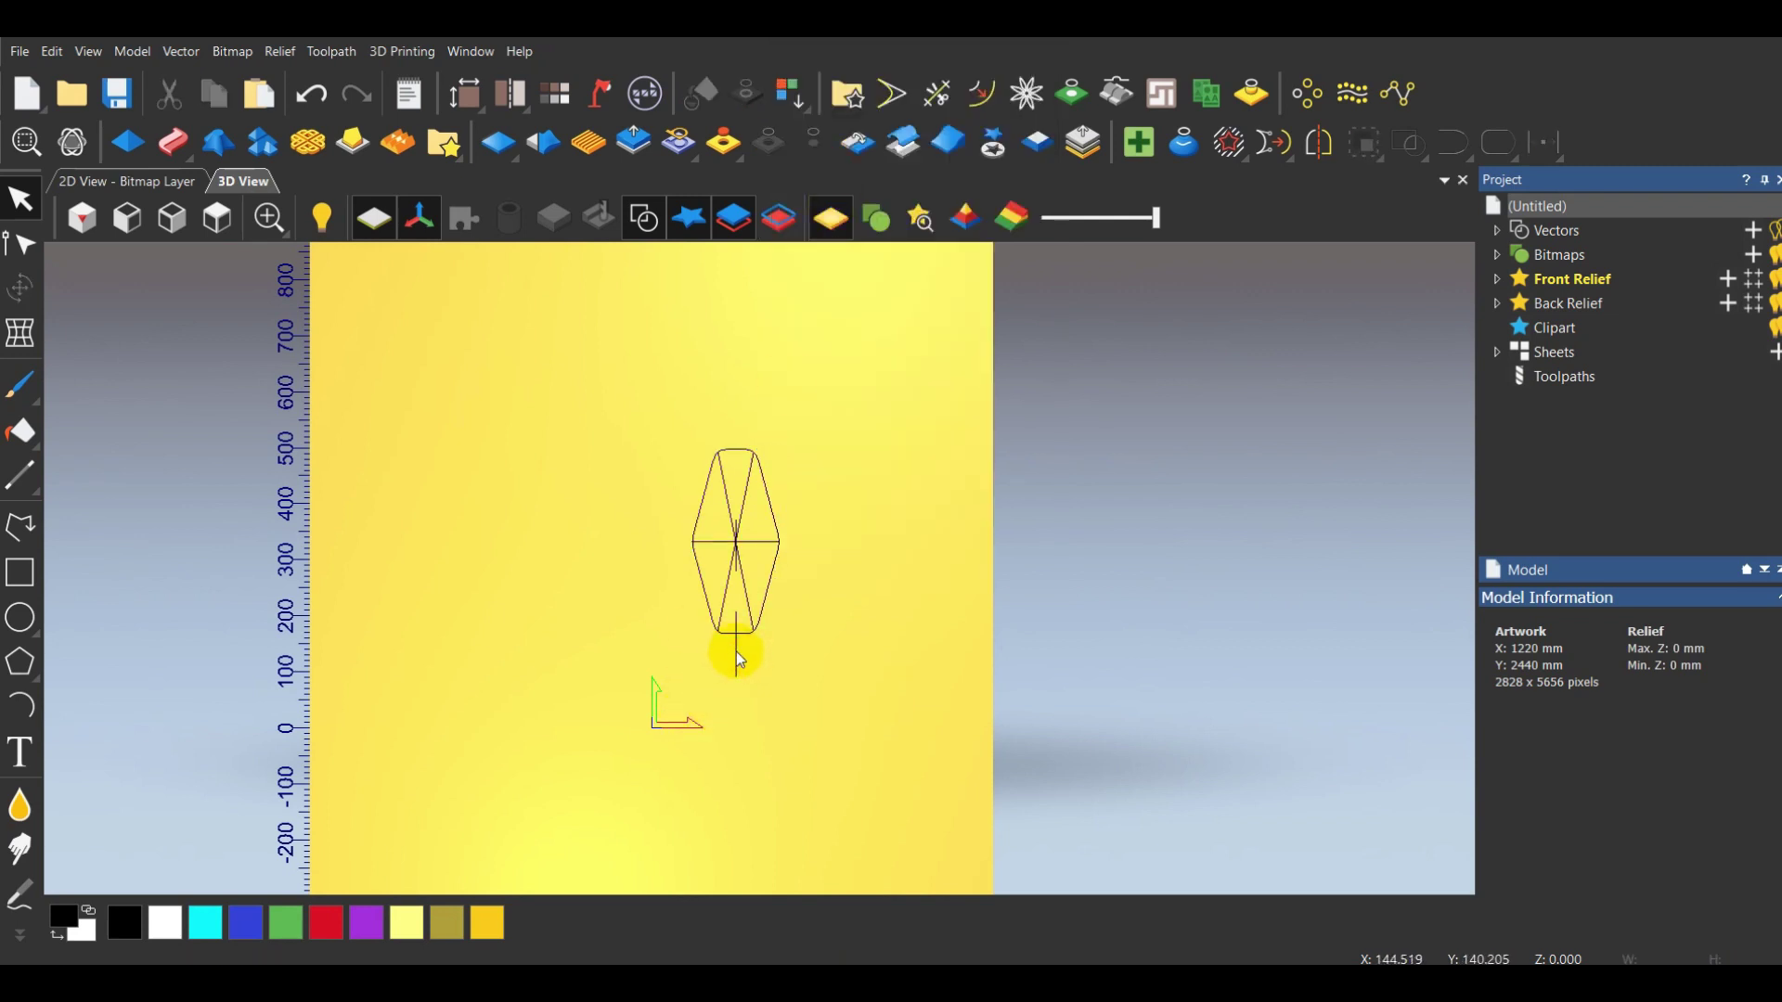
right_click(785, 671)
Centre all the remaining tile outline and facet vectors in the model
left_click_drag(637, 414, 821, 663)
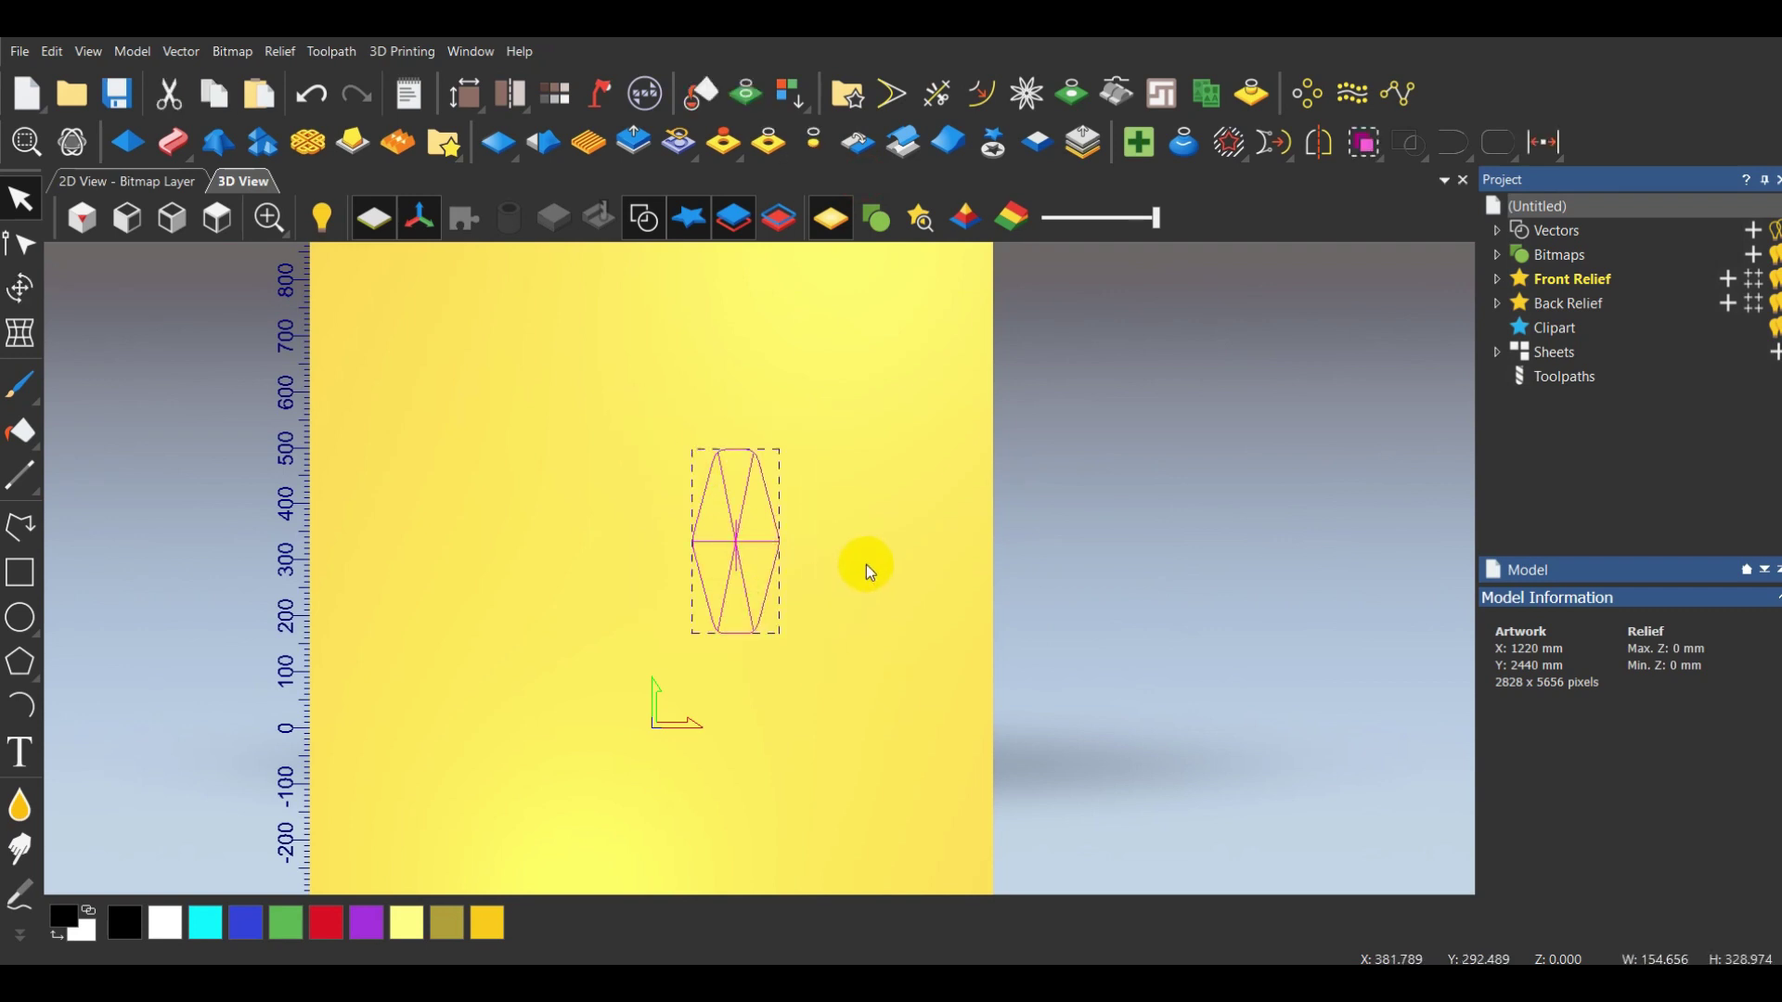
key("F9")
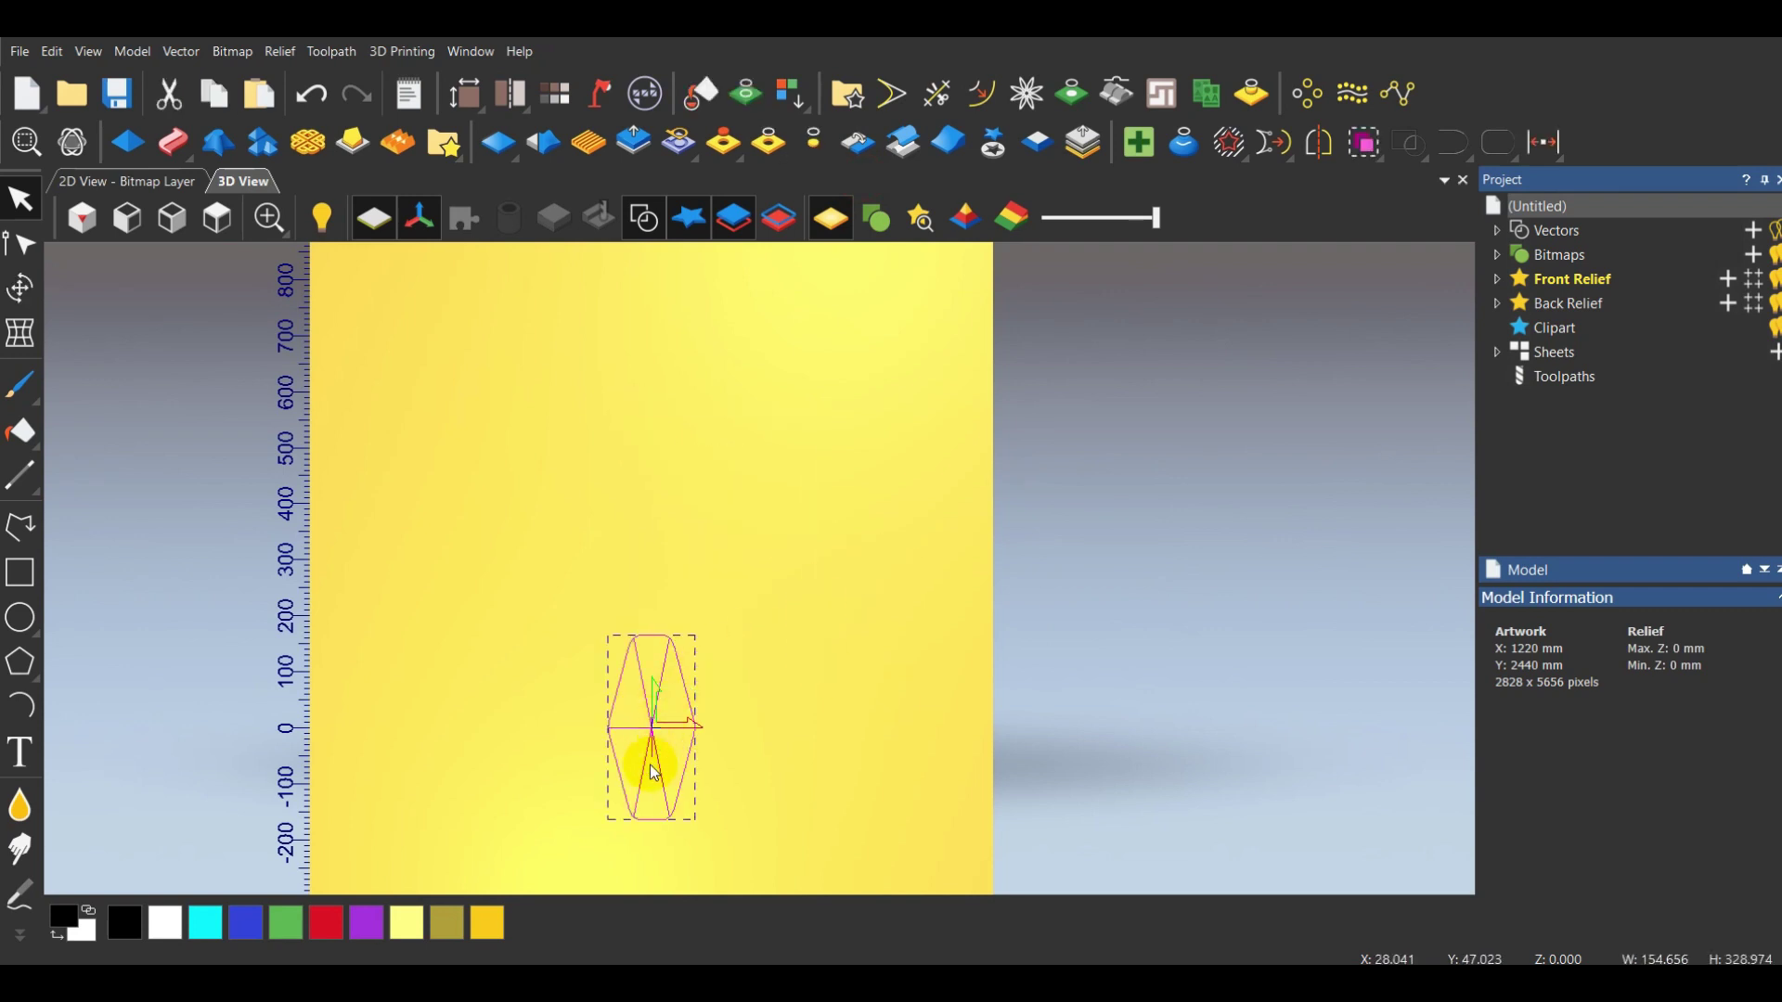
scroll(641, 780, "up", 5)
scroll(706, 670, "down", 5)
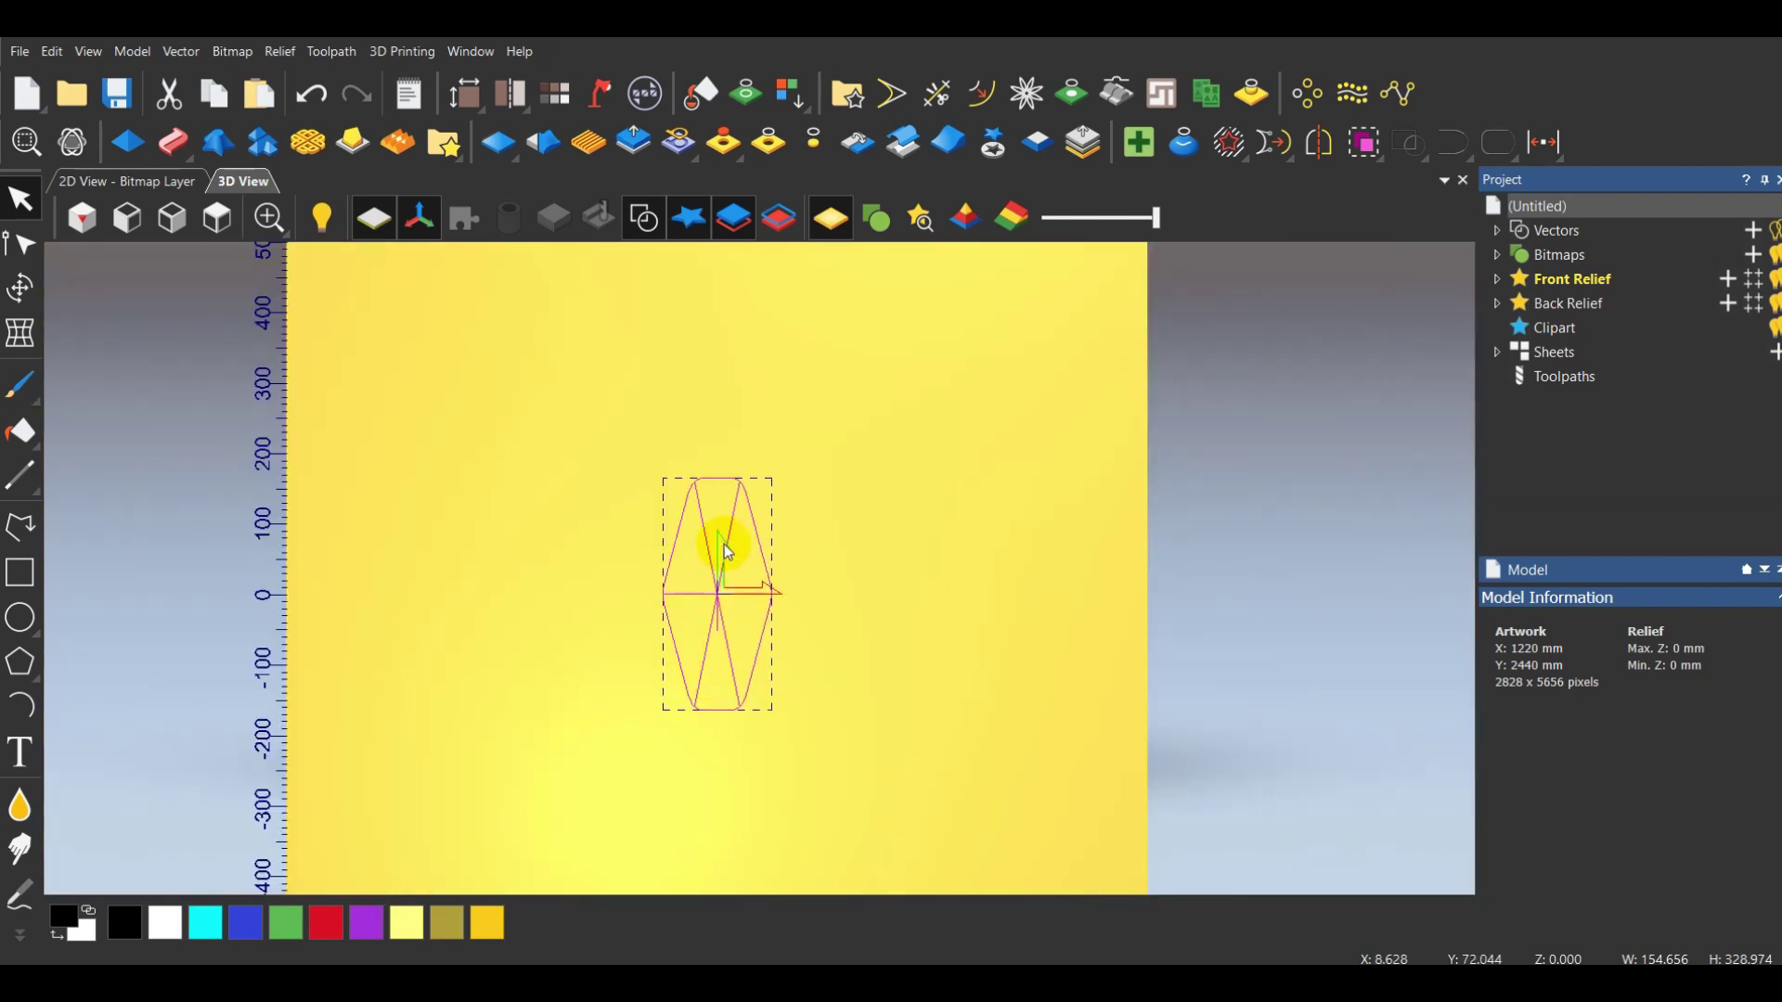
scroll(724, 544, "down", 2)
left_click(854, 666)
Try a square-profile relief with an 80-degree angle and no height limit on the tile's outline
scroll(726, 634, "up", 3)
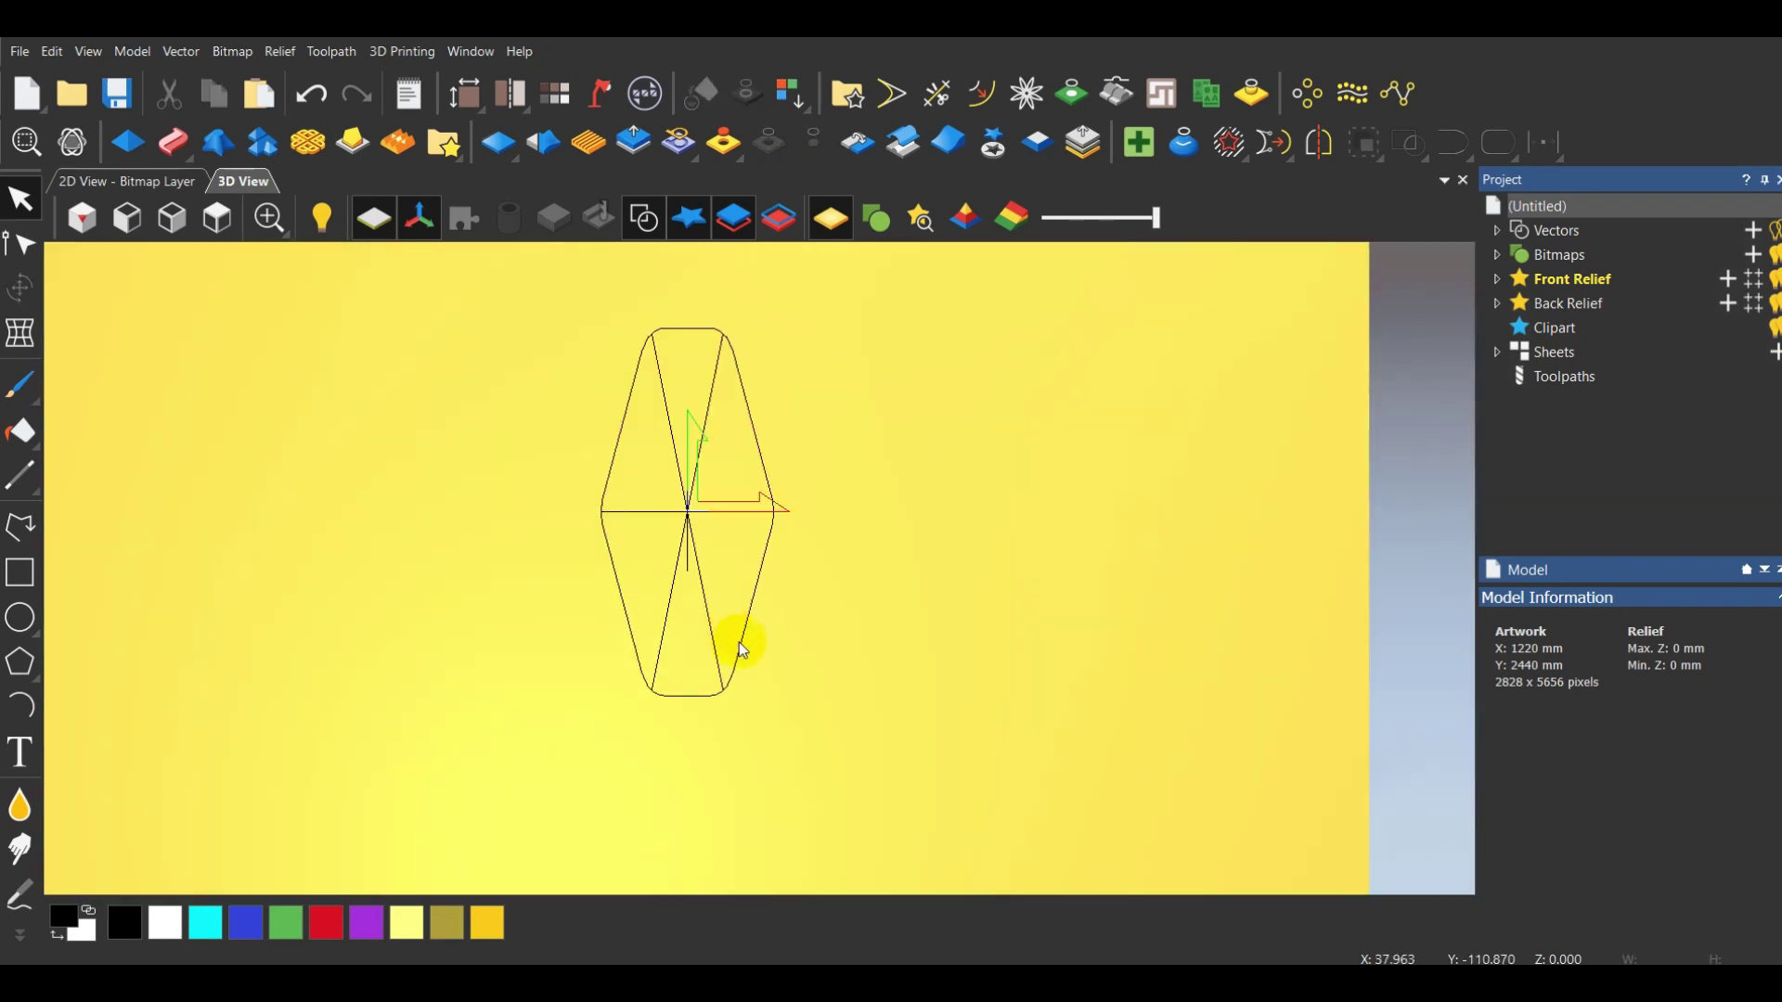
left_click(743, 643)
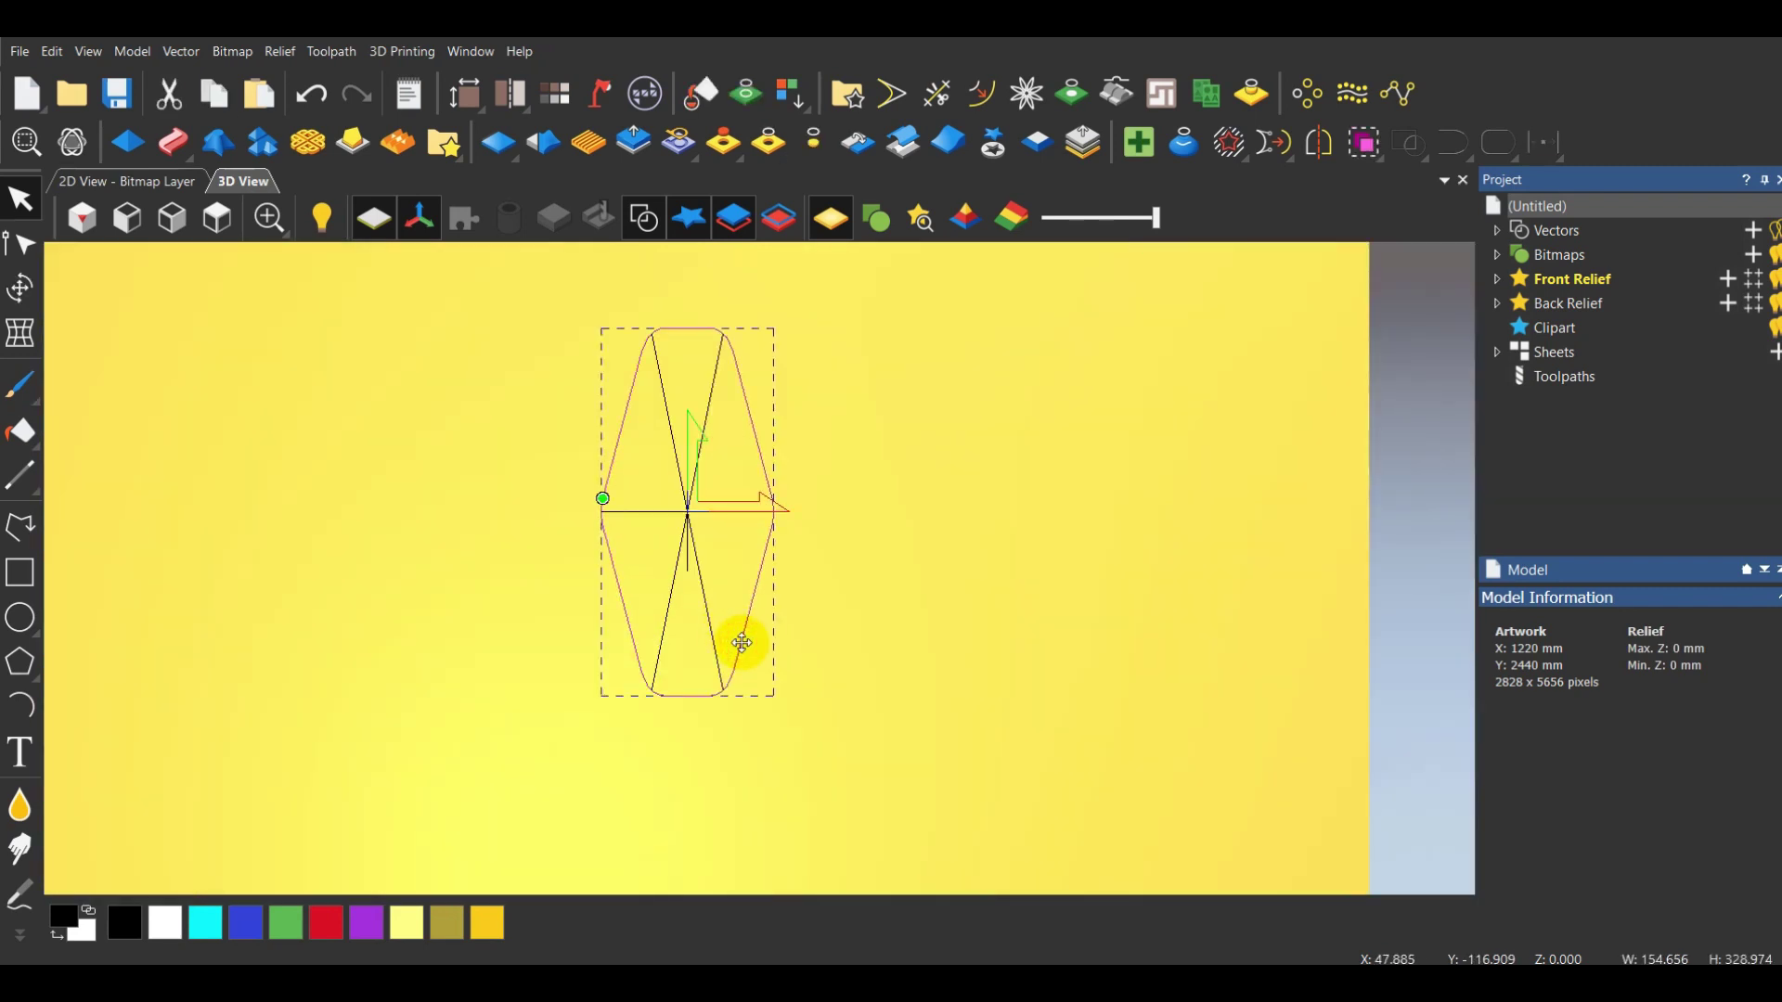
left_click(127, 142)
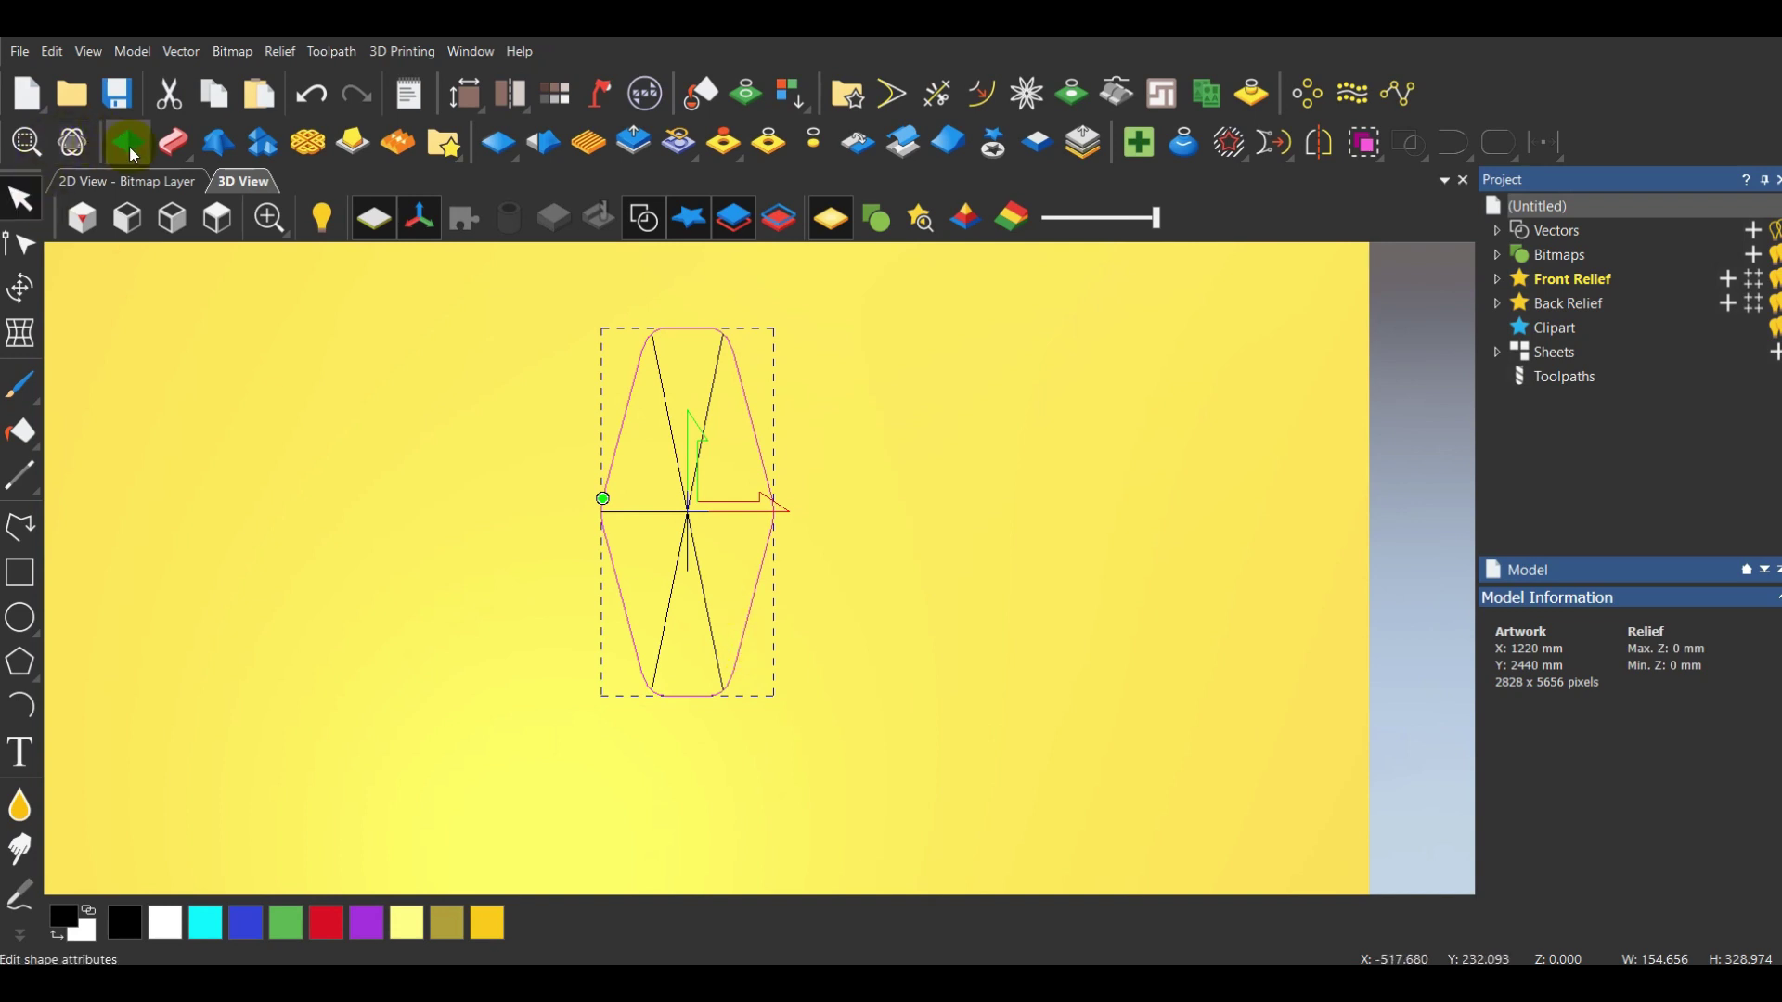
left_click(604, 398)
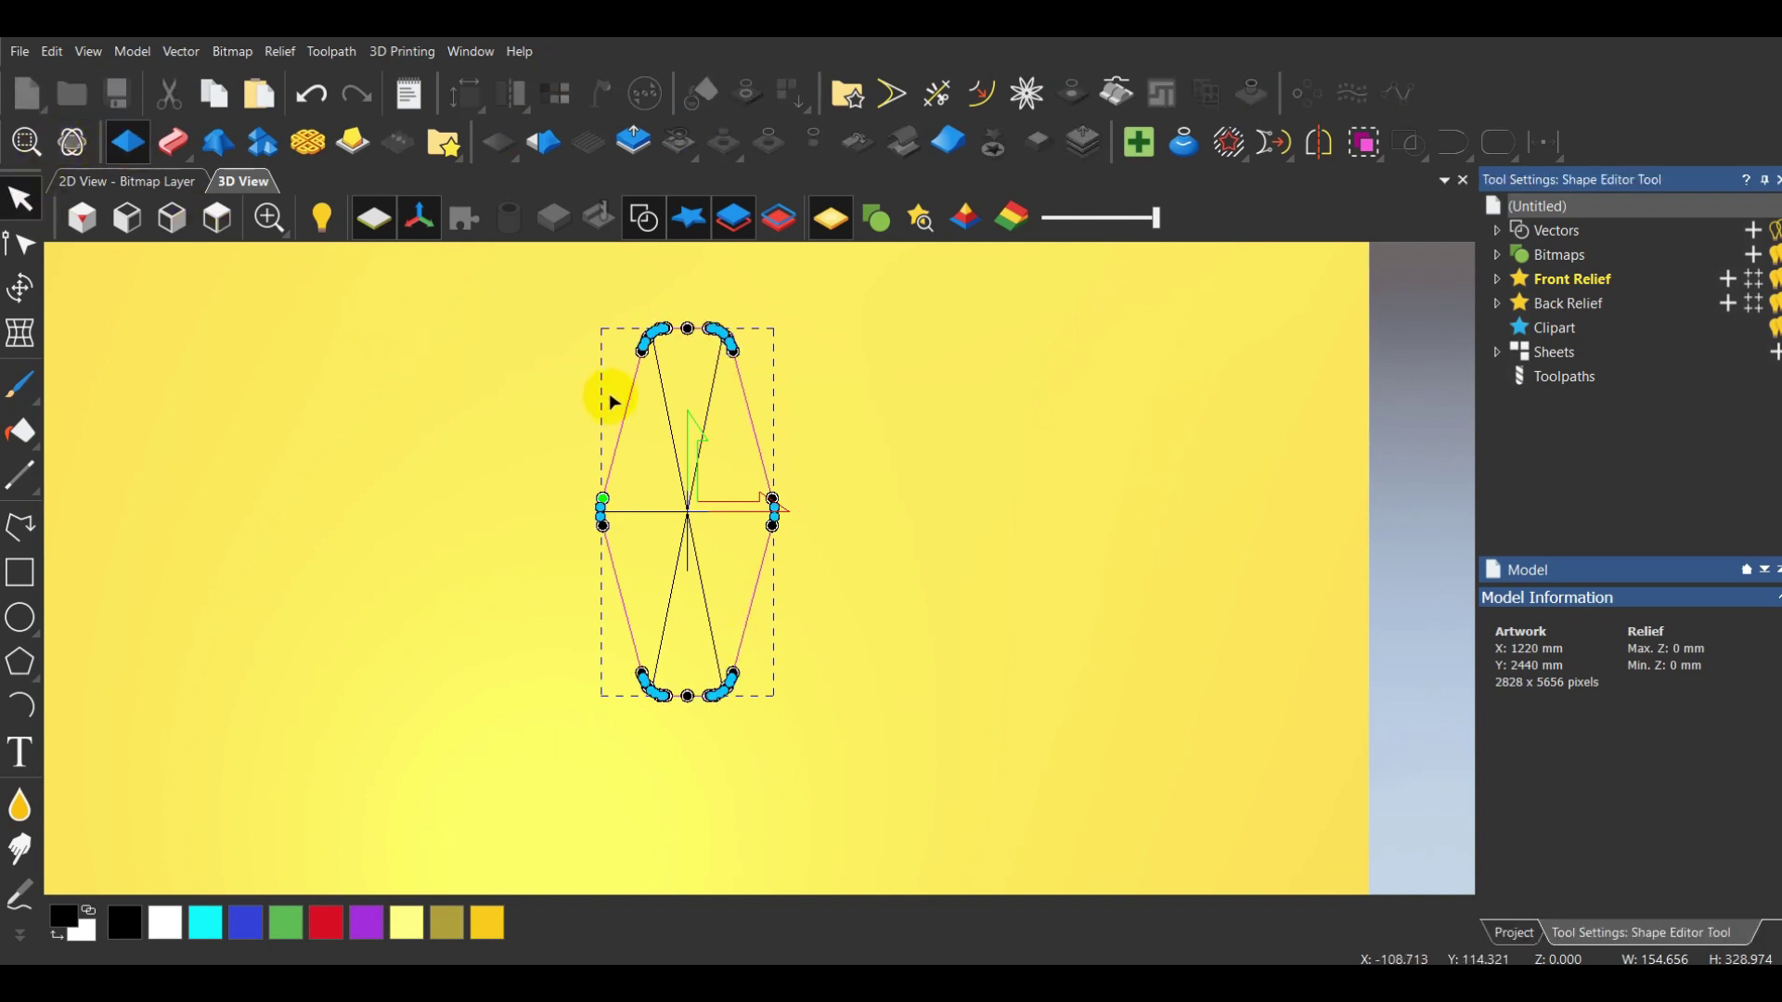
left_click(1528, 384)
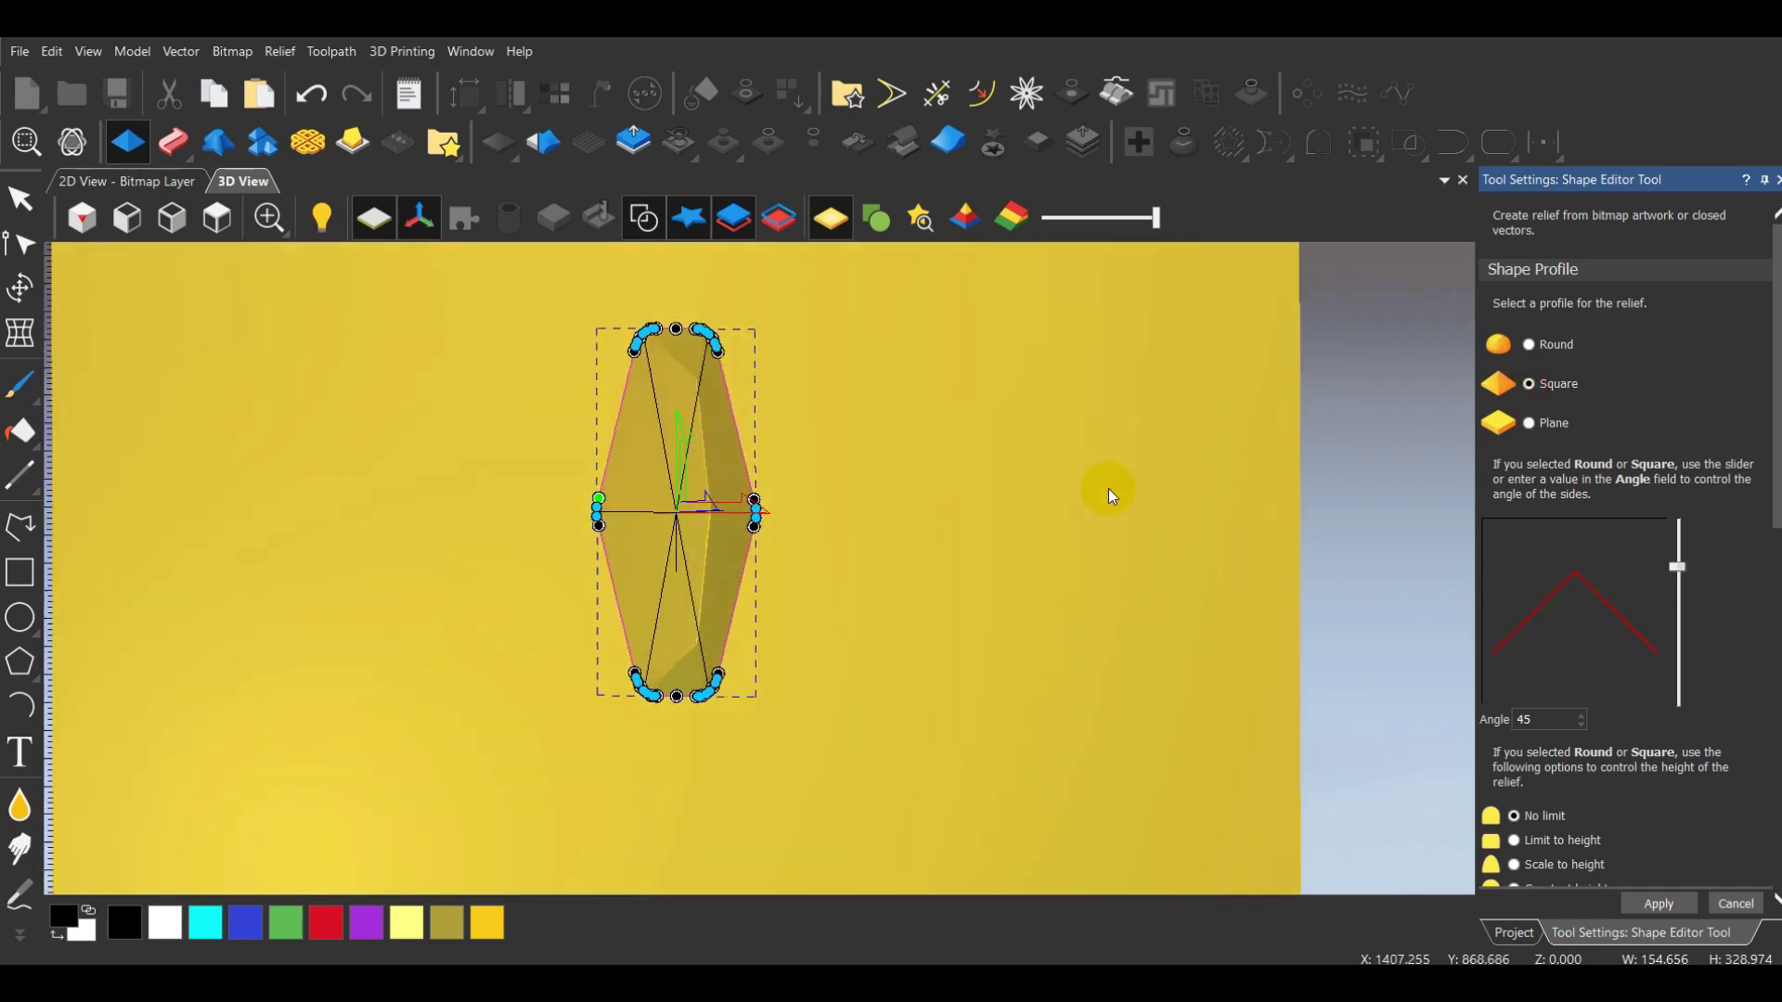
left_click_drag(1108, 488, 863, 449)
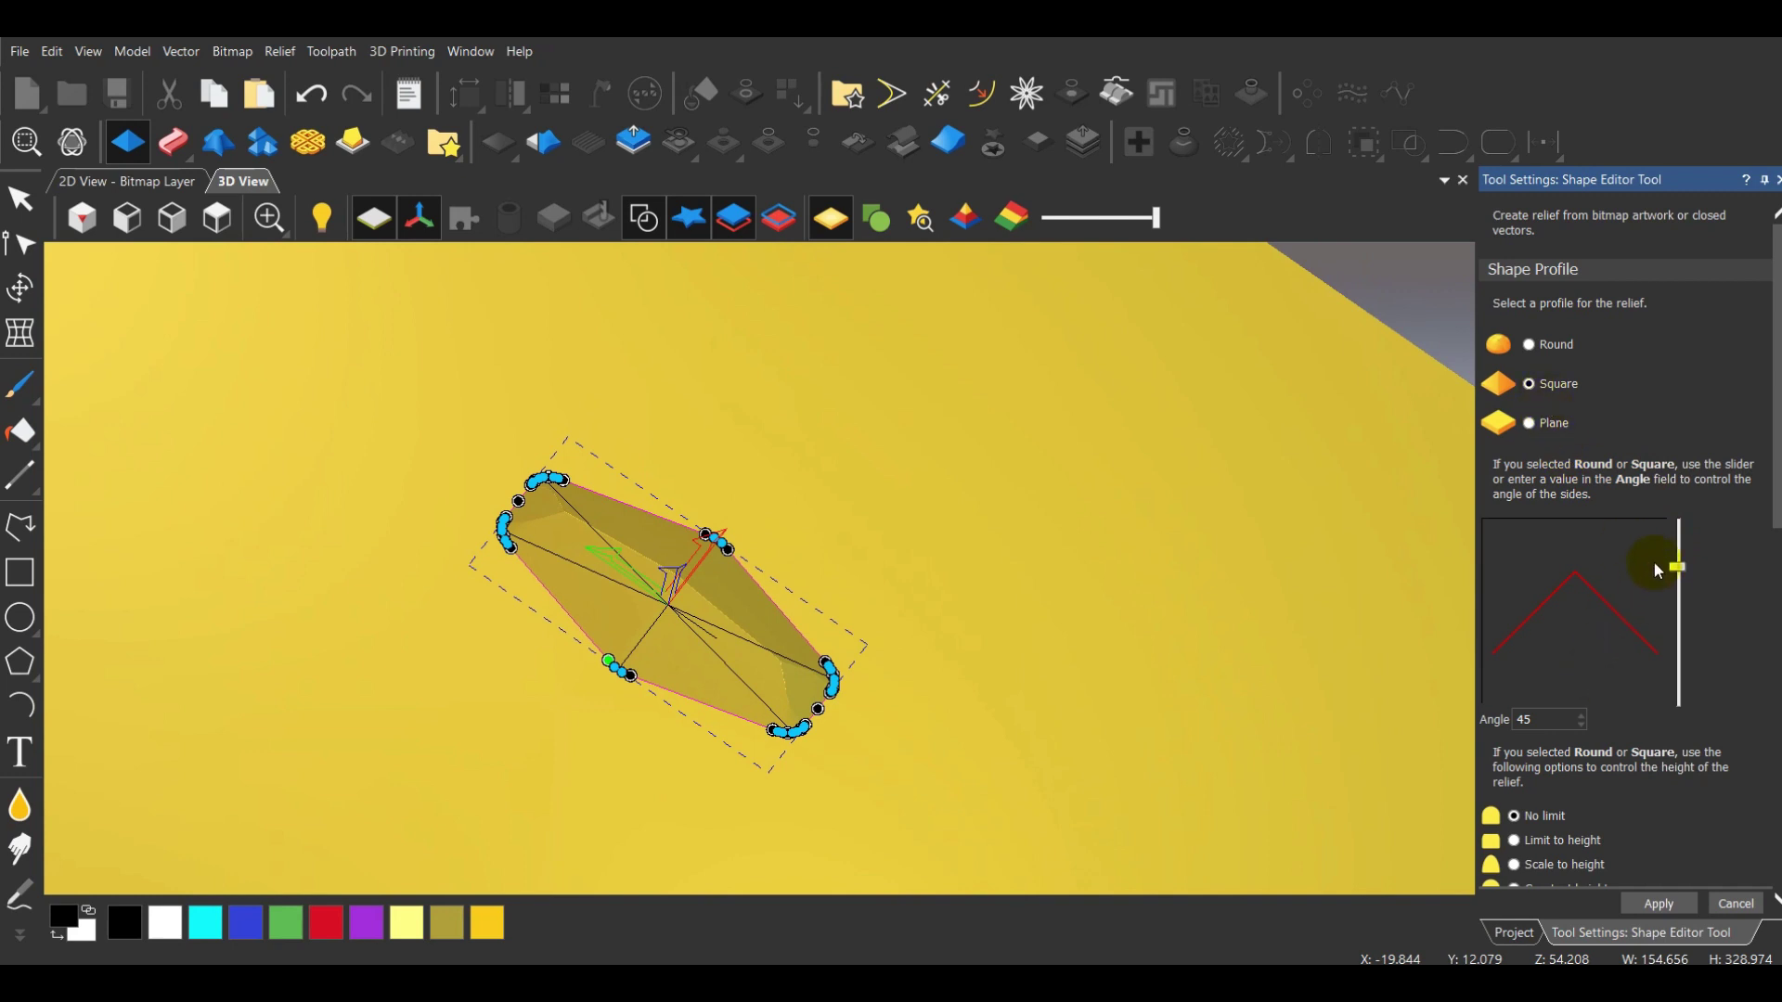
left_click(1682, 531)
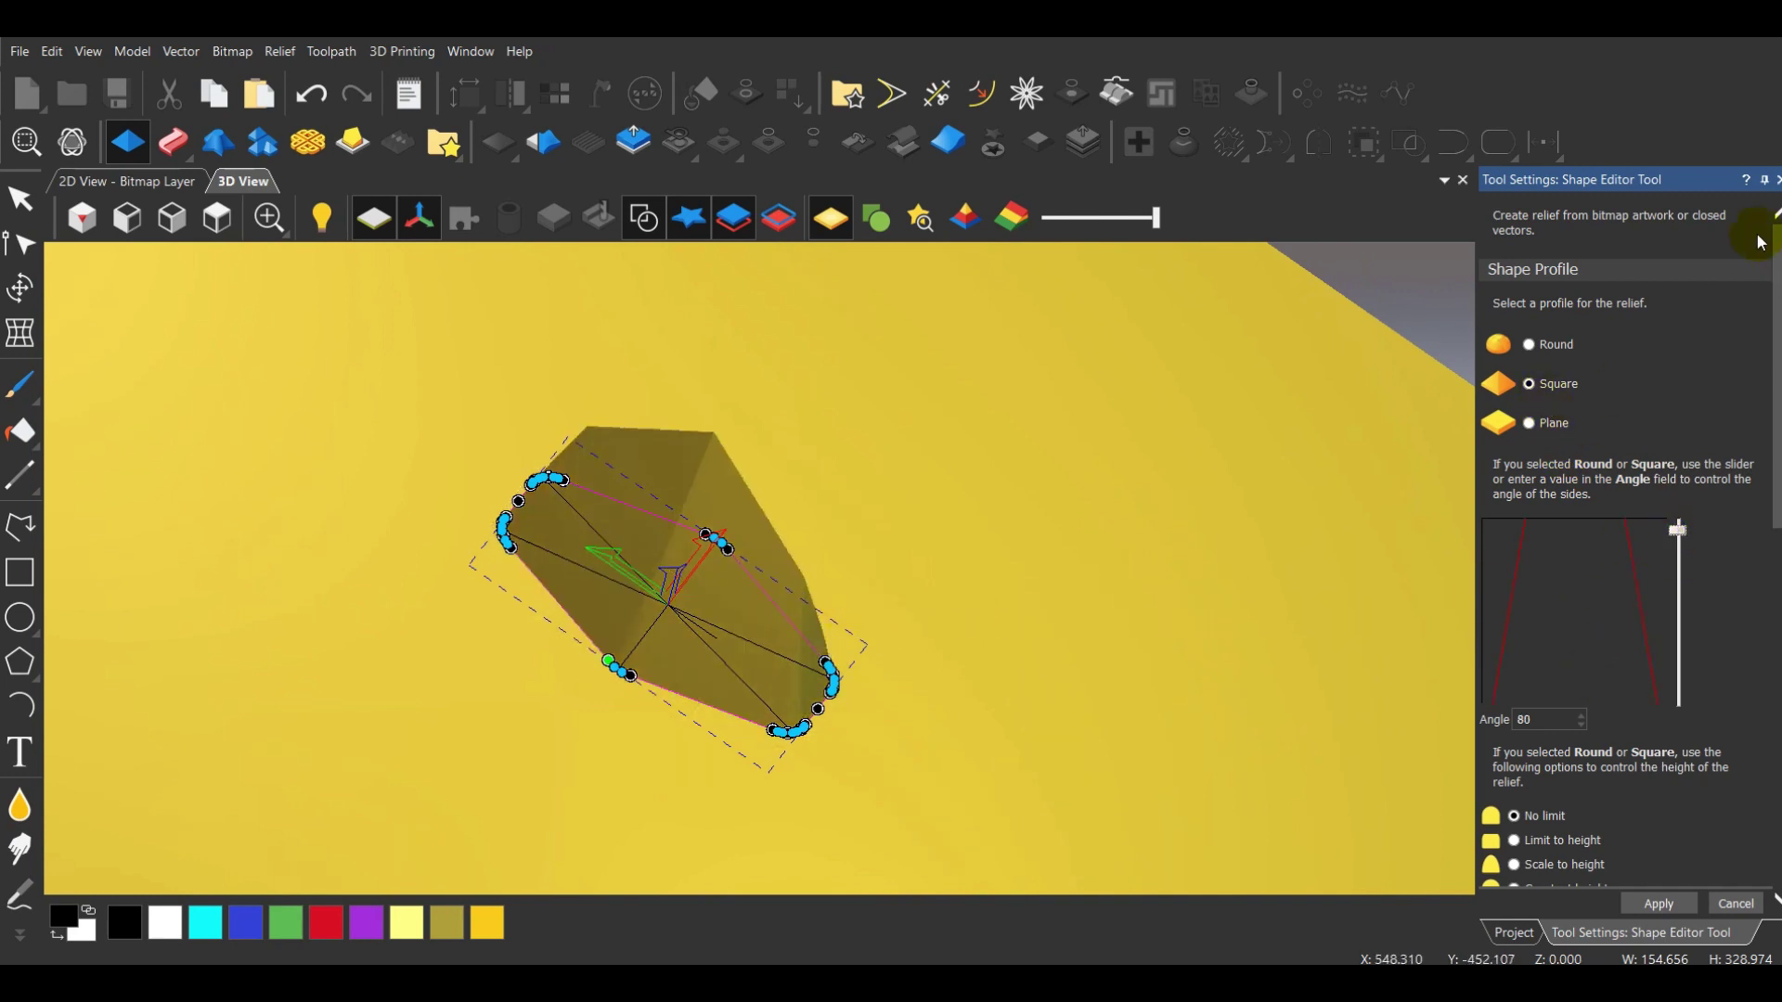
key("Escape")
Add a square-profile relief to the tile's outline with an 80-degree angle, scaled to a height of 22 mm and starting at 0 mm
left_click(219, 226)
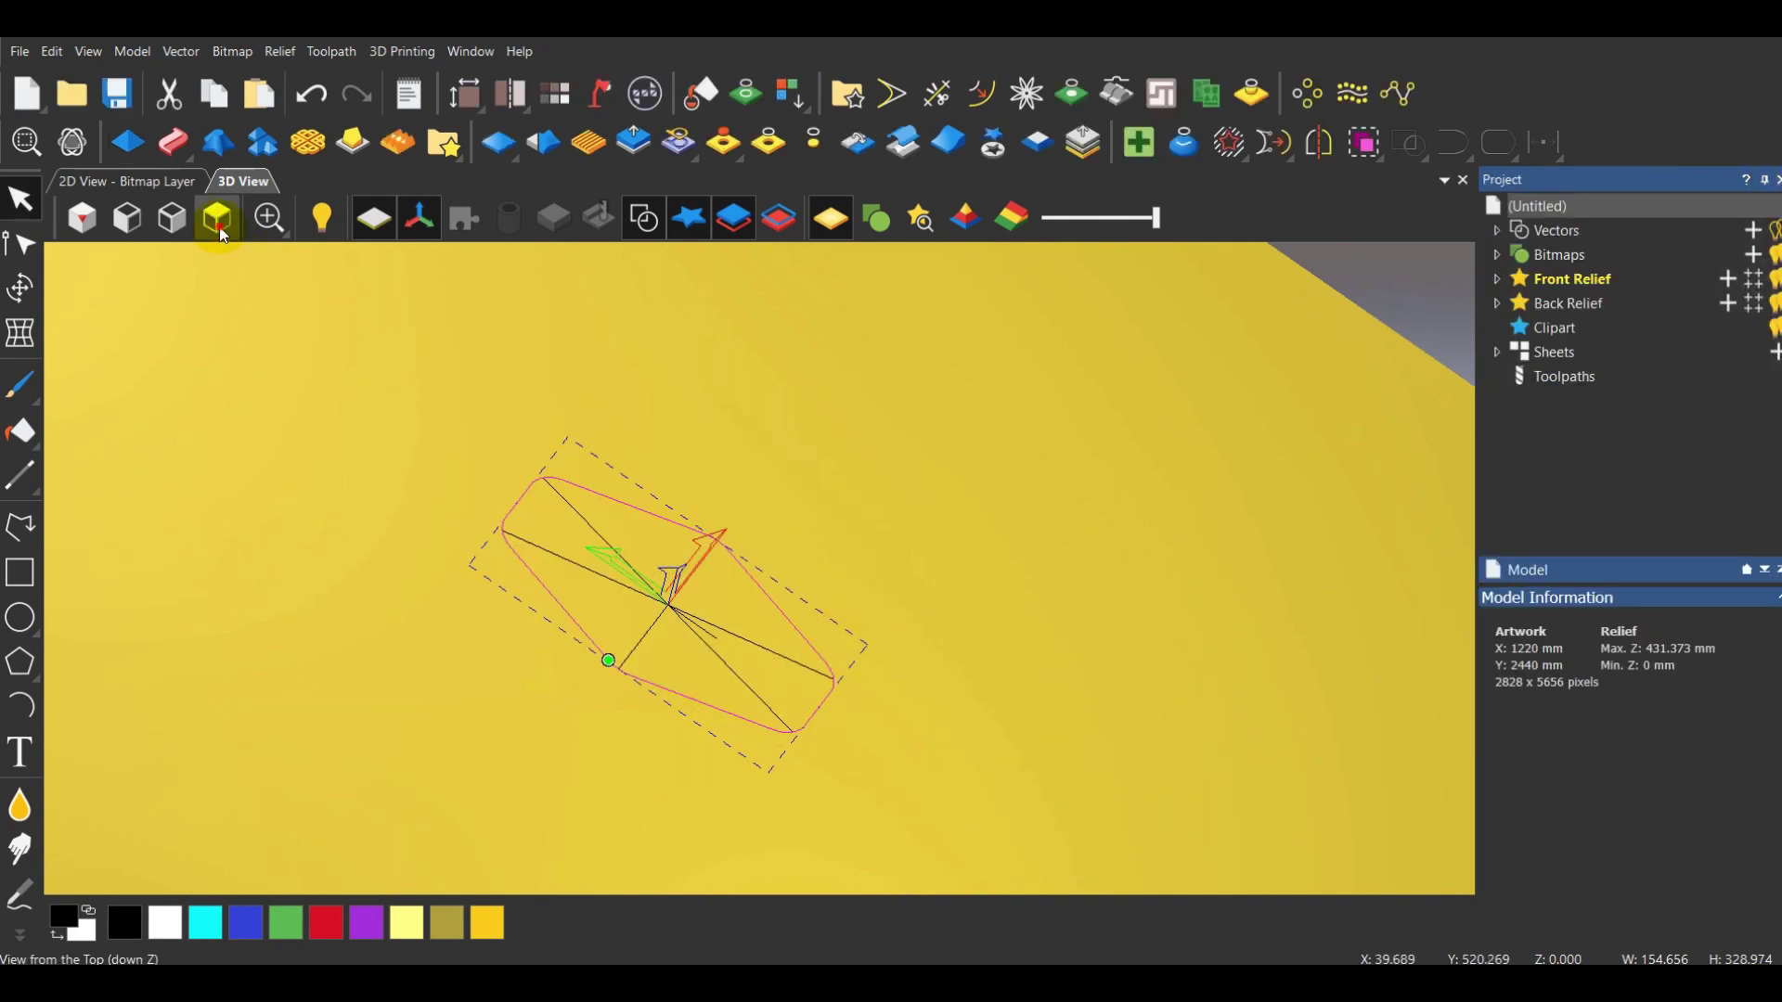
scroll(786, 592, "up", 5)
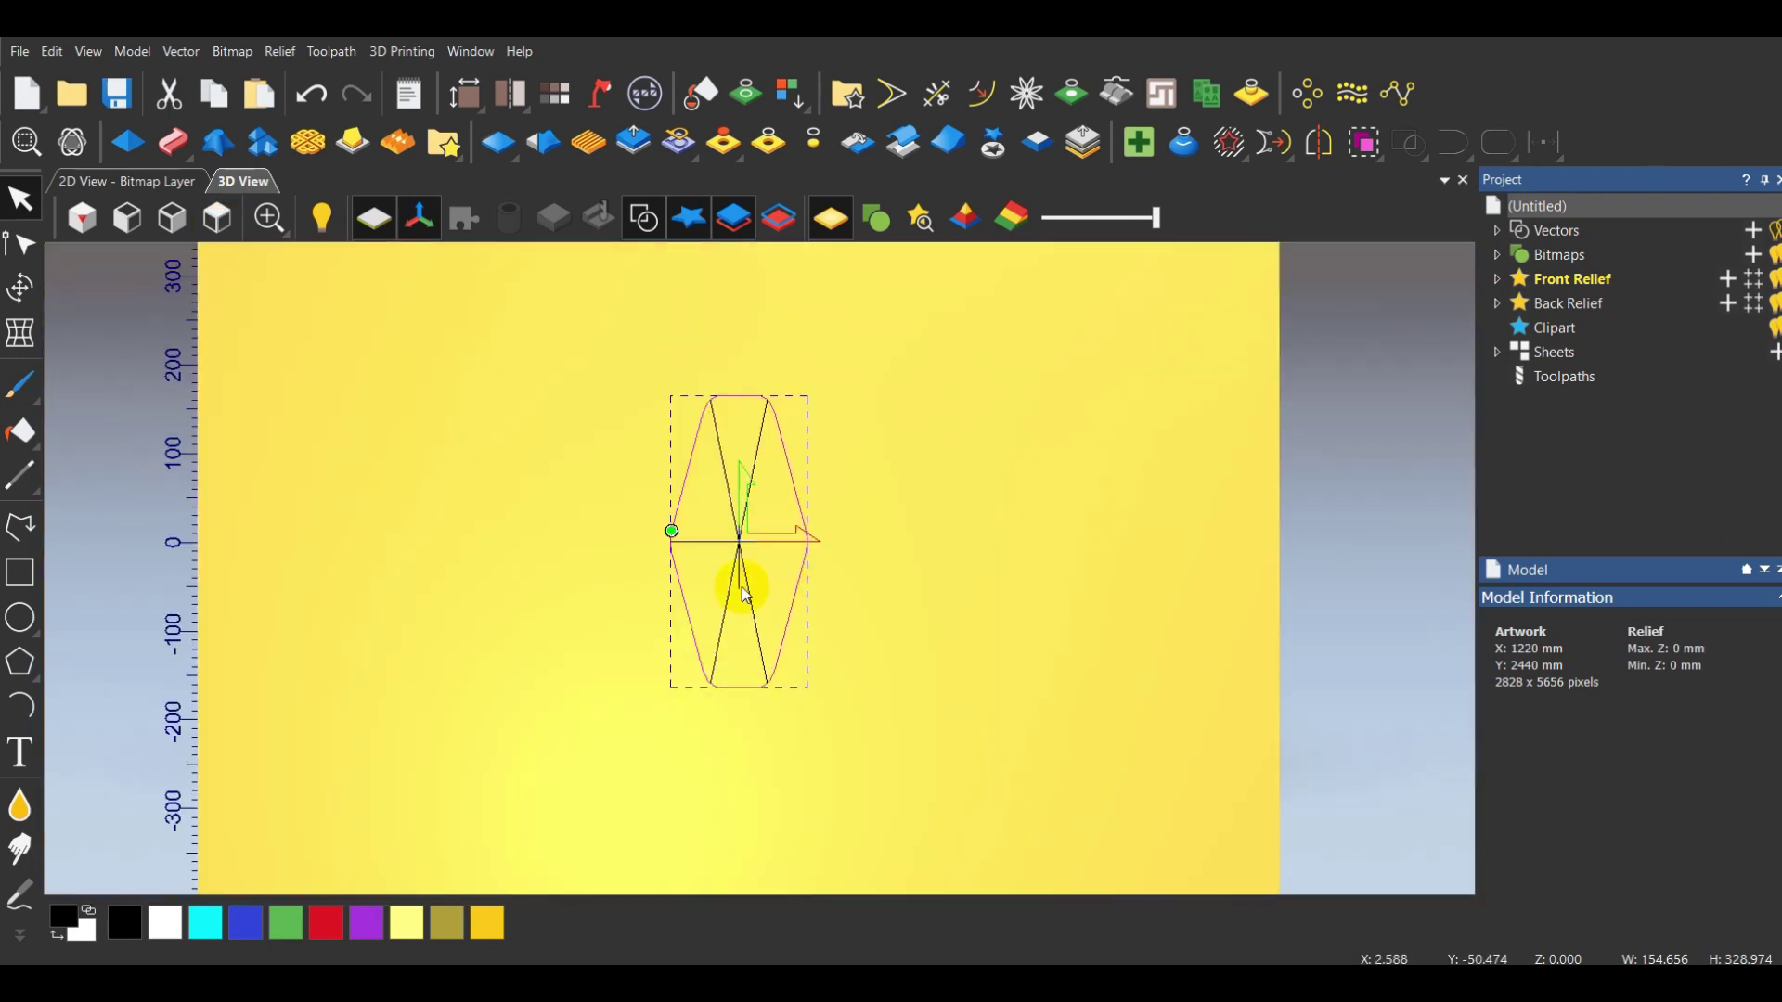
scroll(725, 503, "up", 1)
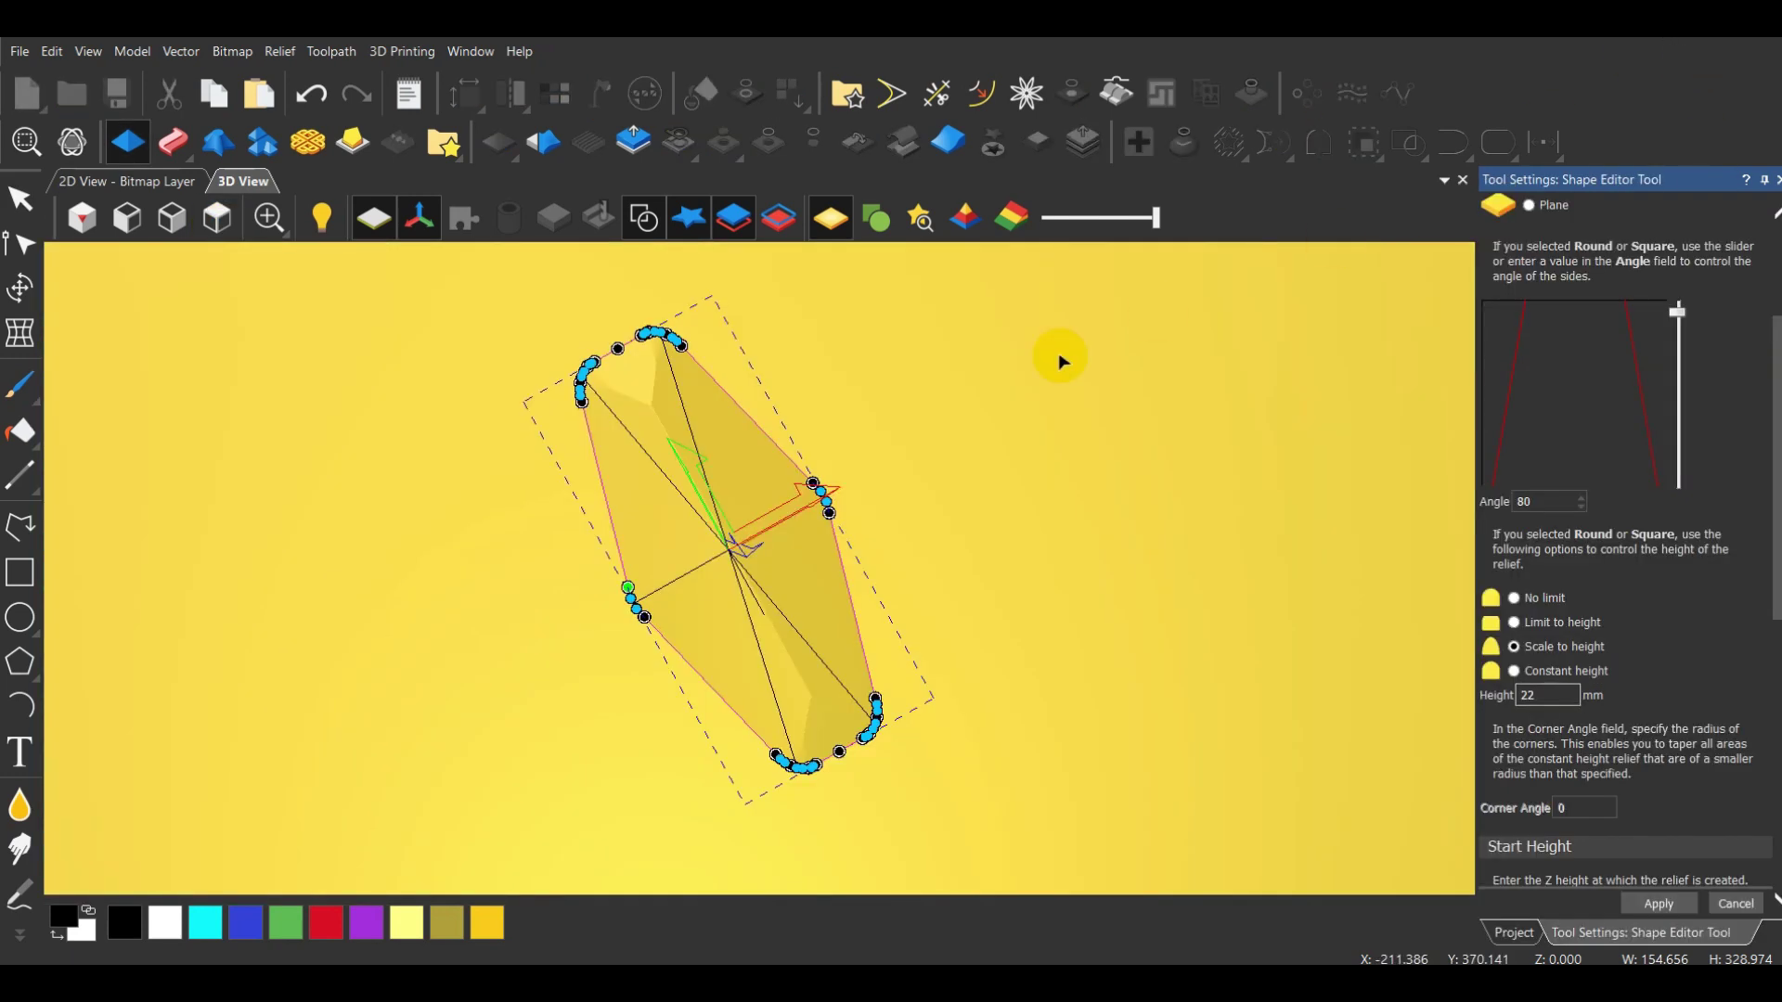
left_click(172, 218)
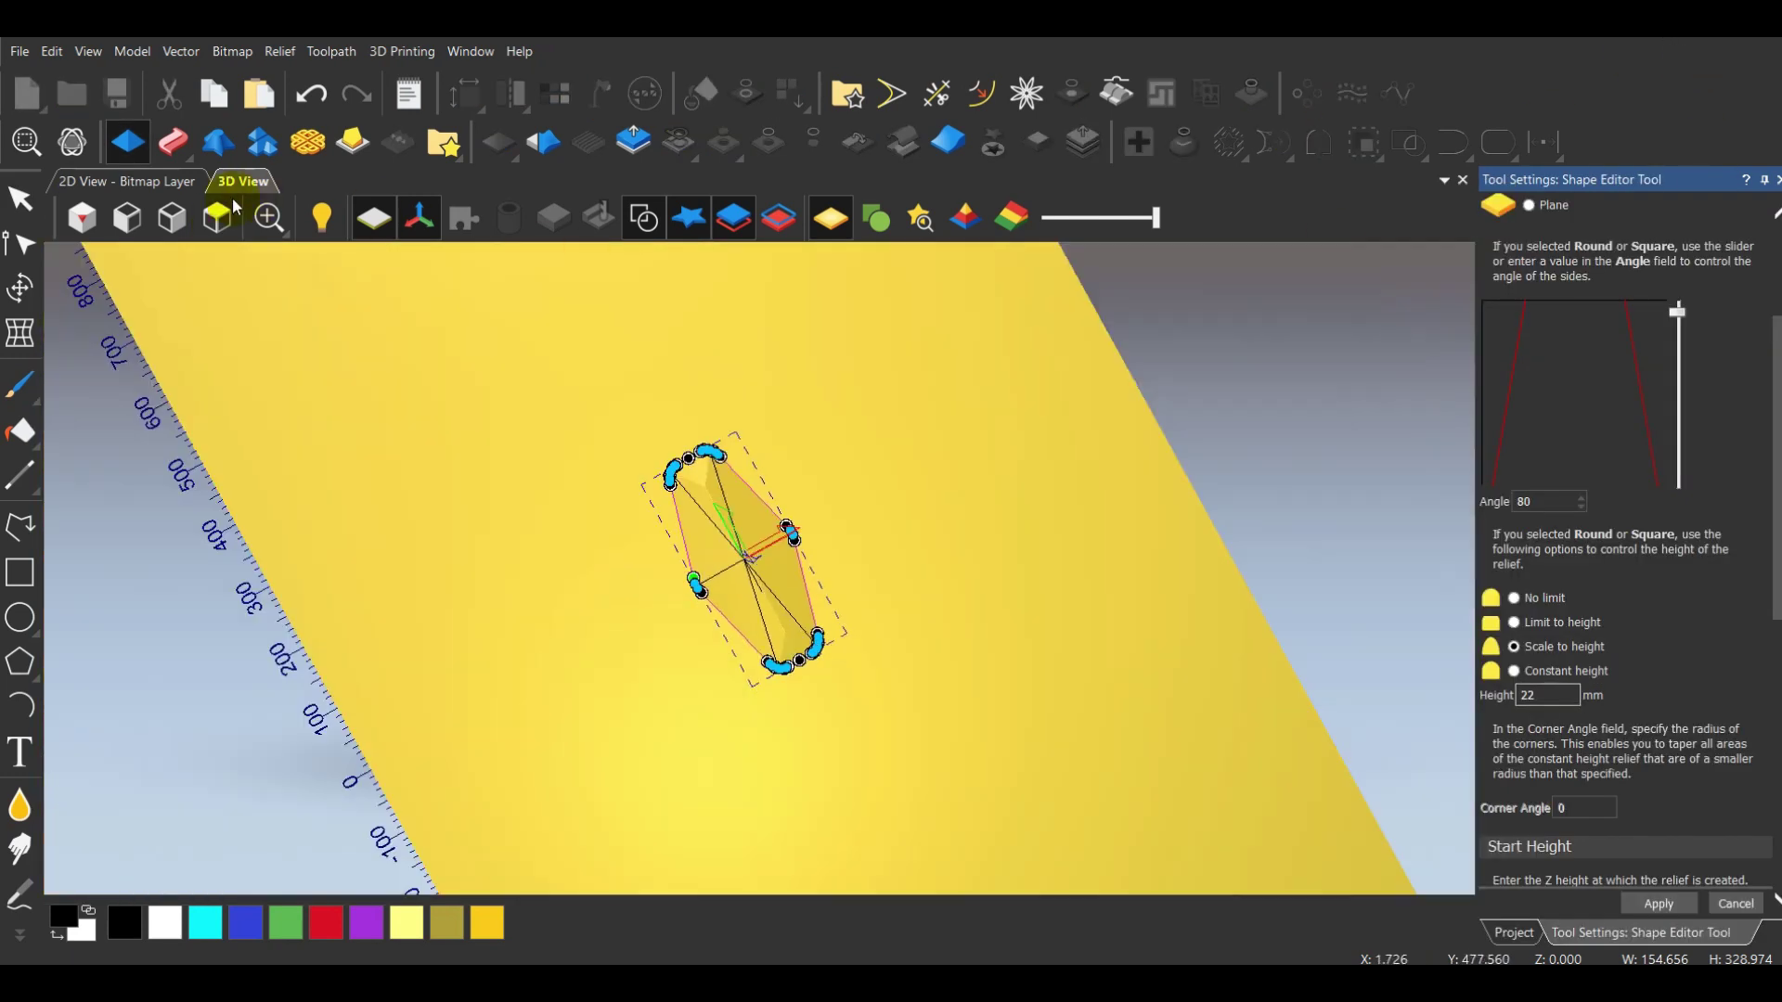
left_click(90, 225)
scroll(762, 557, "up", 4)
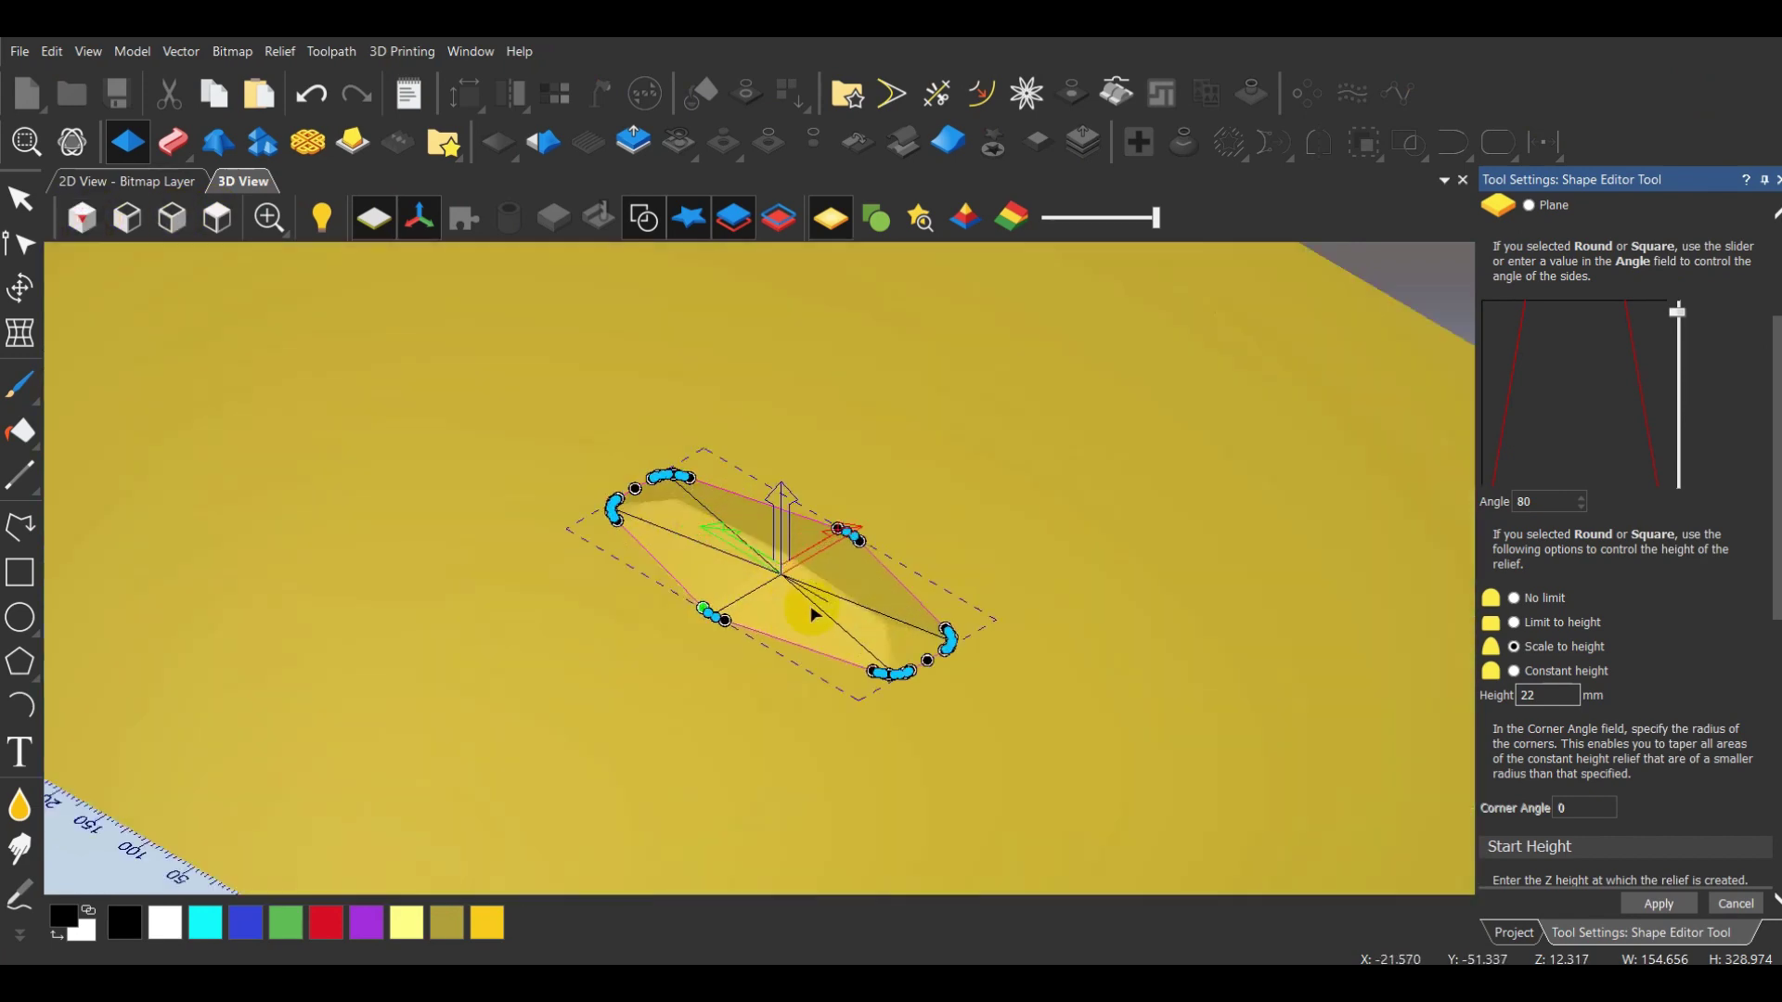
scroll(813, 614, "up", 2)
left_click_drag(856, 409, 1147, 543)
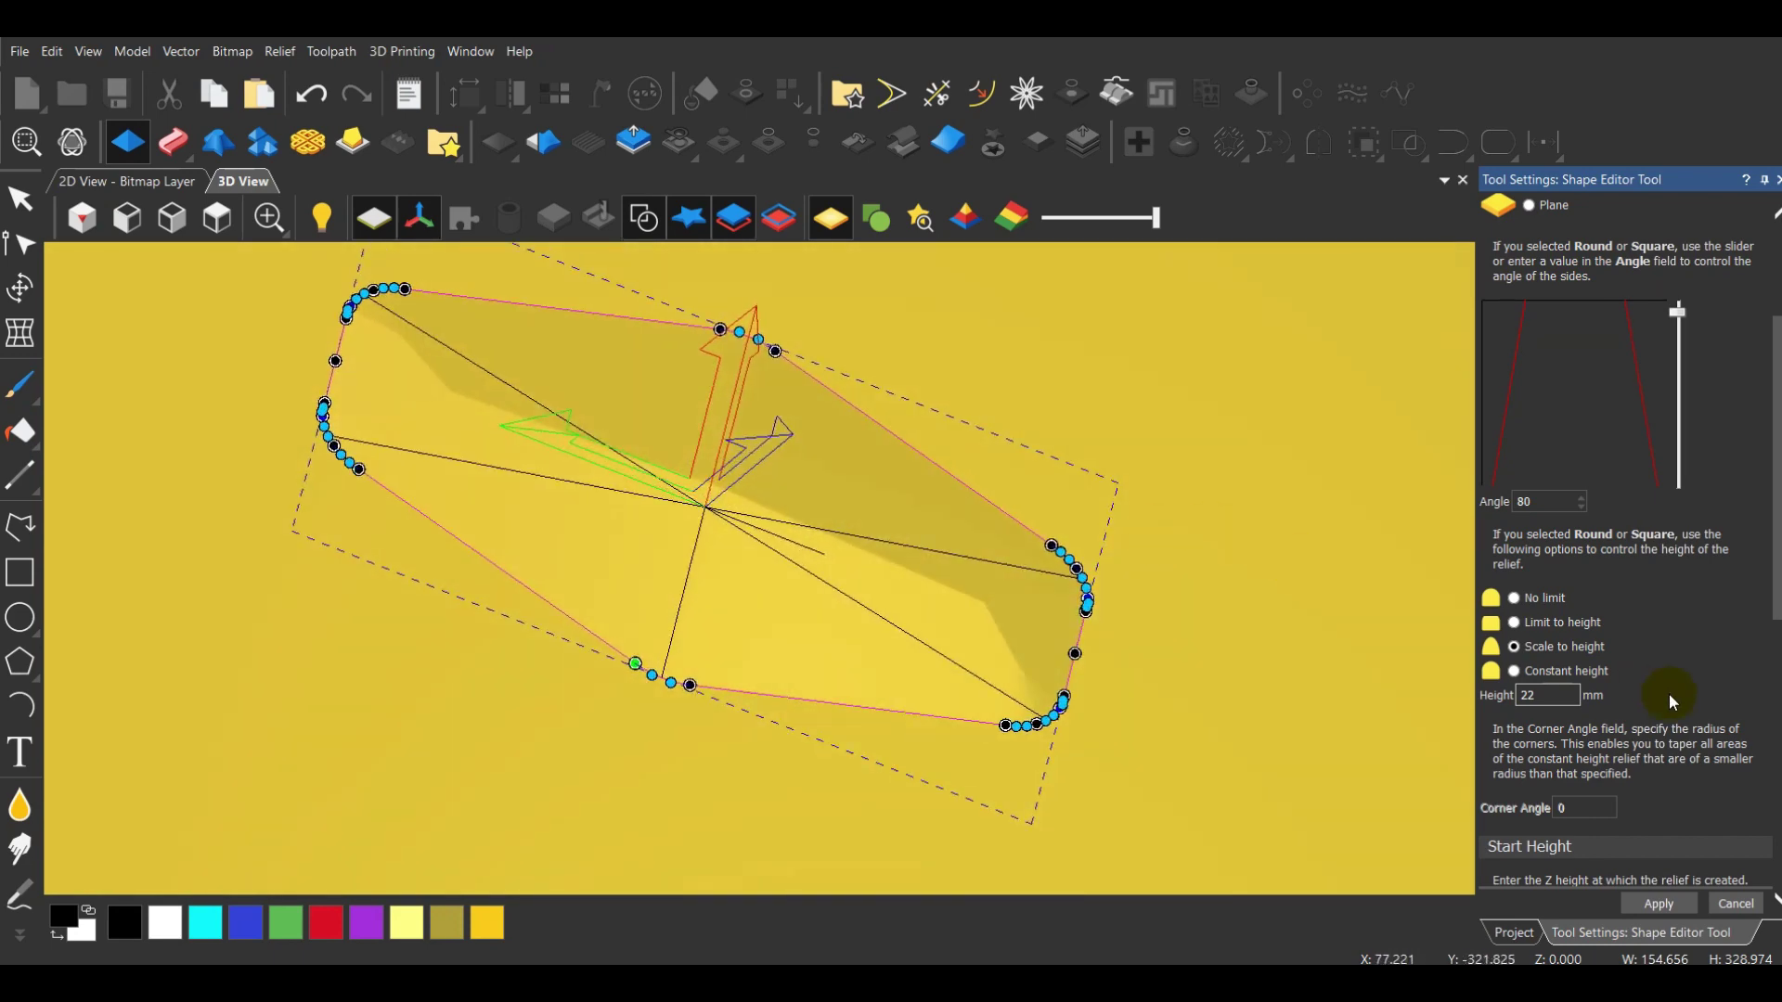
scroll(1636, 693, "down", 2)
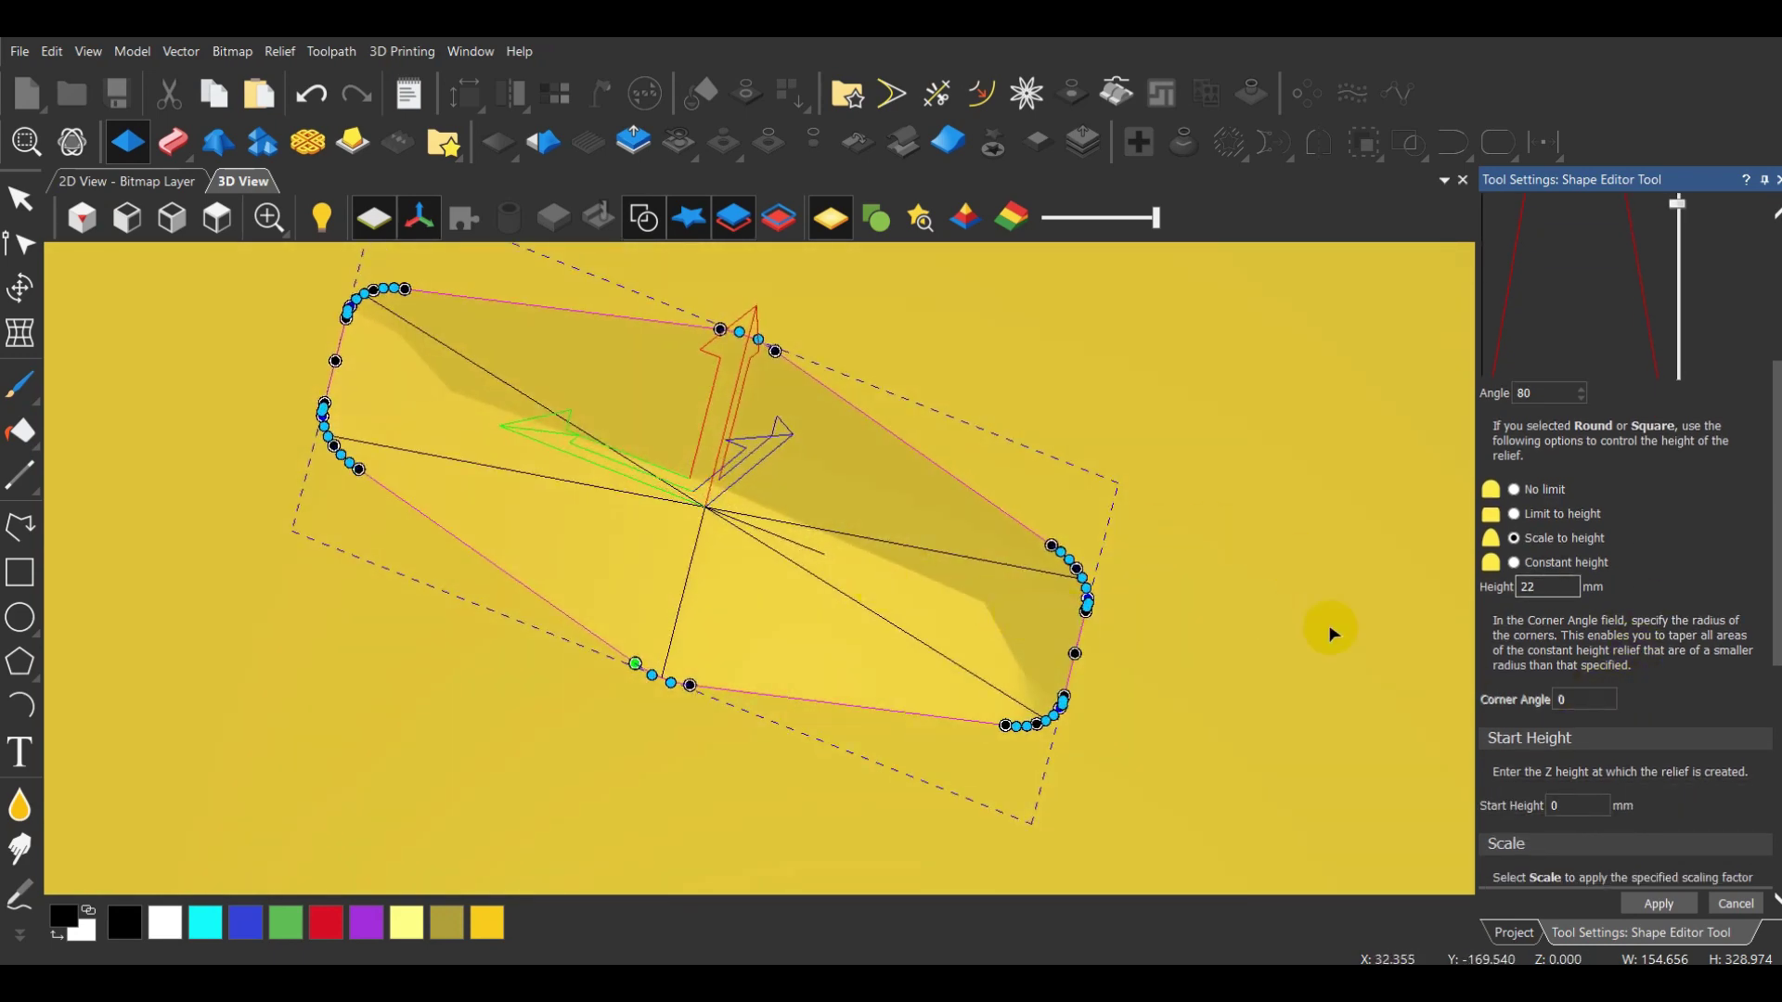
scroll(1587, 795, "down", 5)
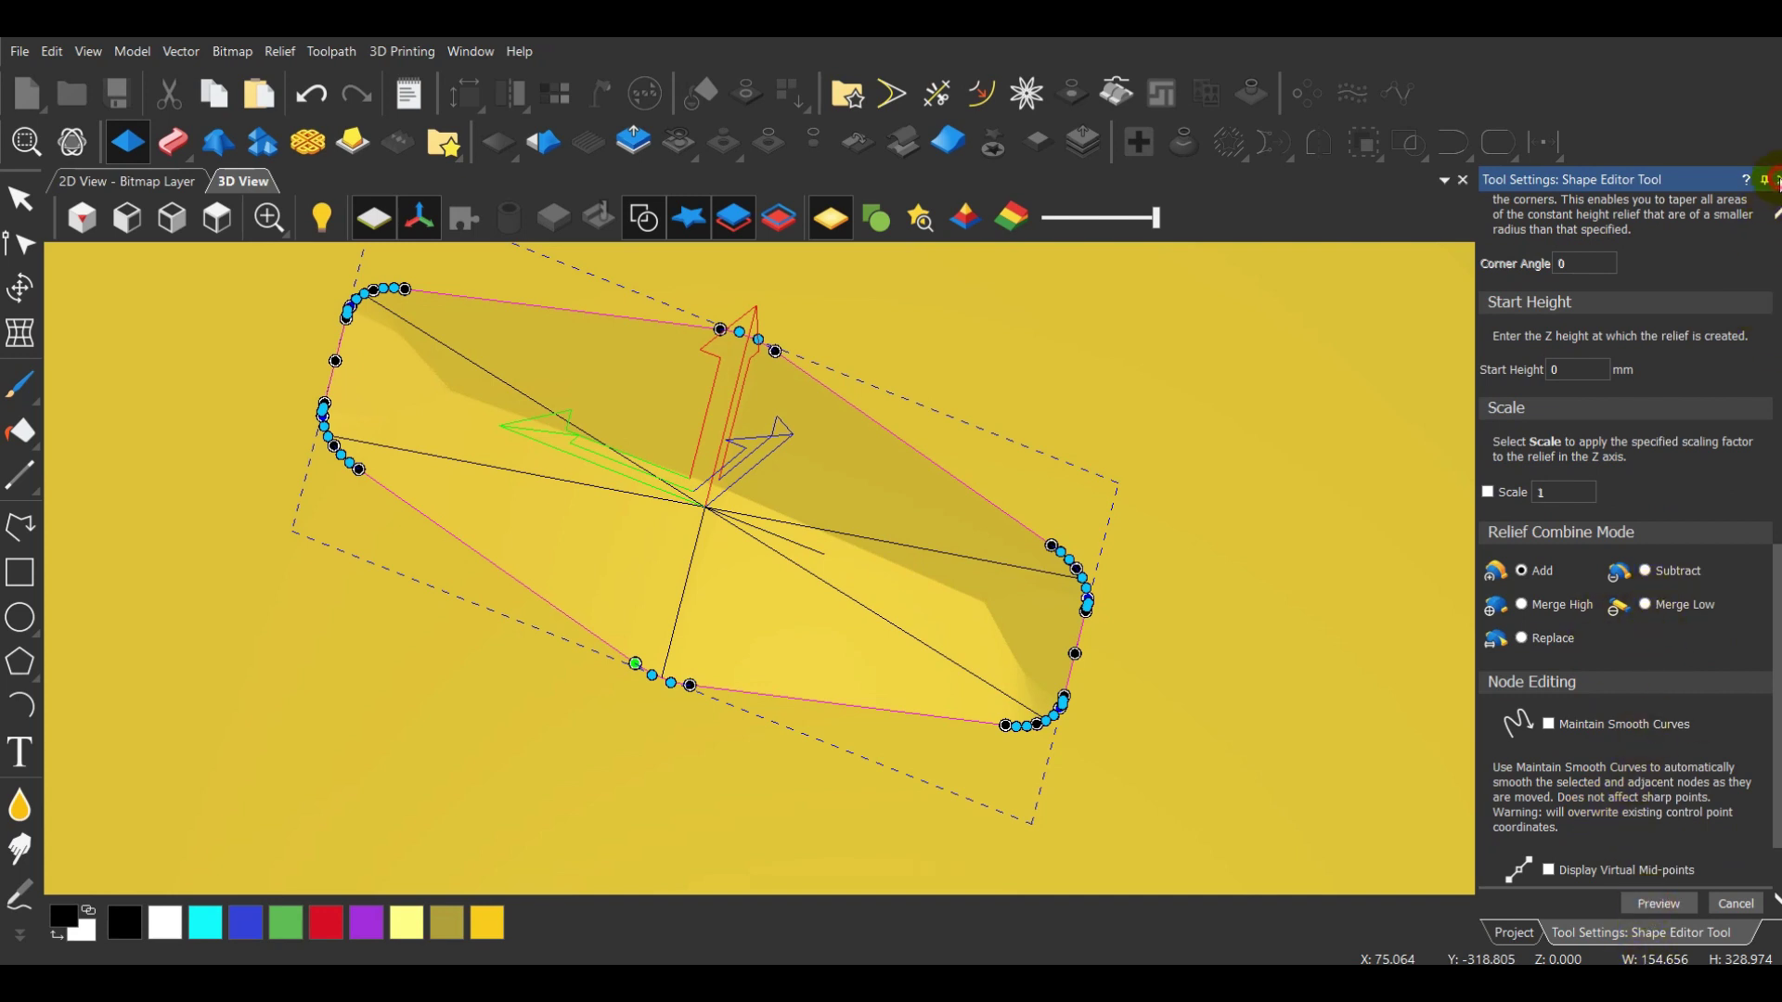
left_click(1778, 180)
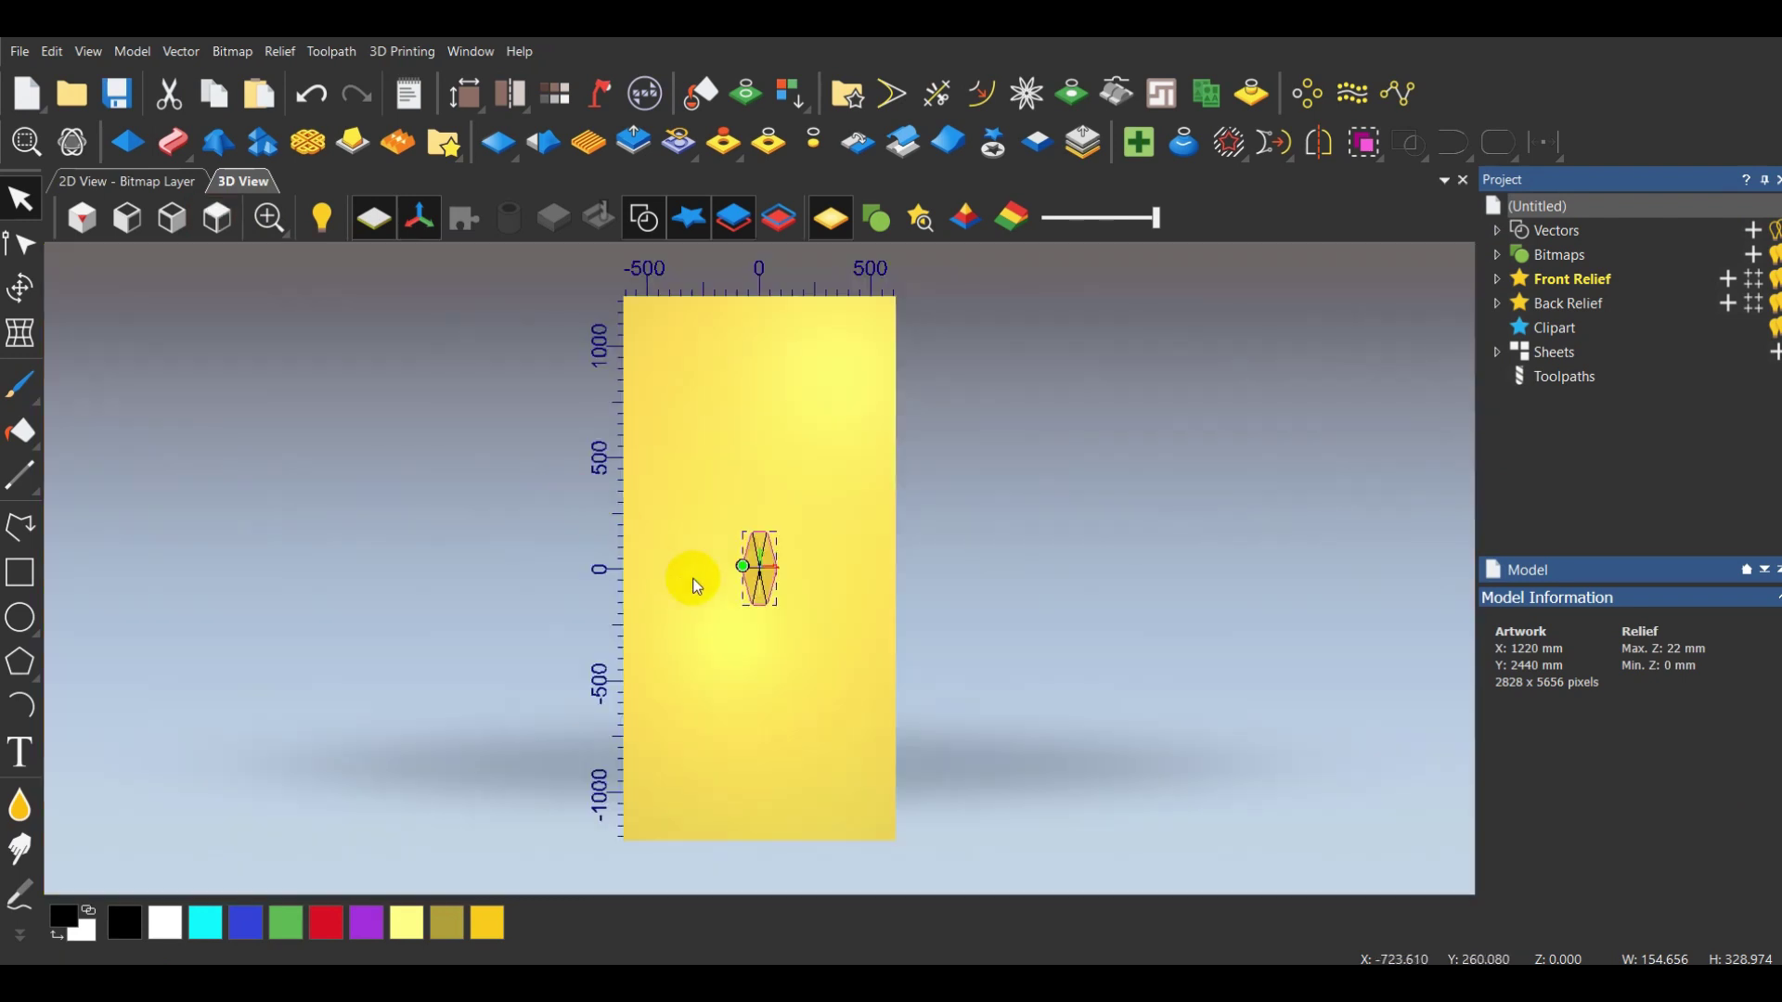
scroll(761, 562, "up", 9)
left_click(1042, 648)
scroll(815, 485, "down", 3)
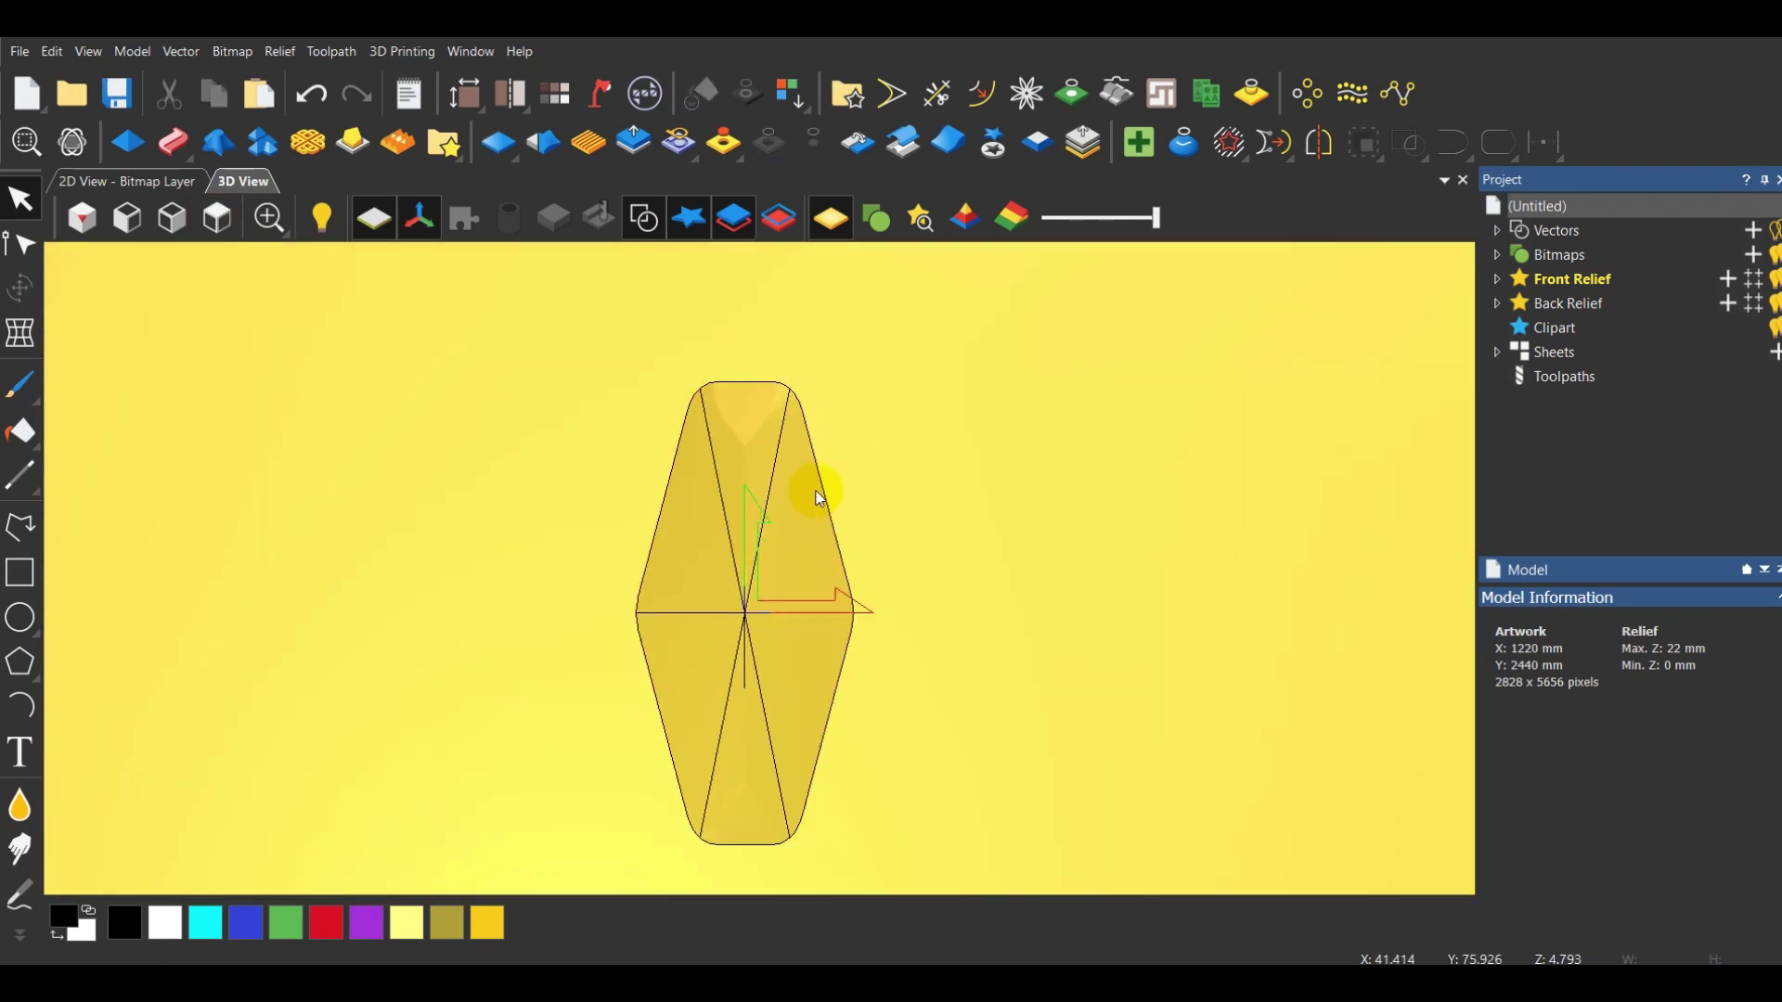
scroll(779, 502, "up", 1)
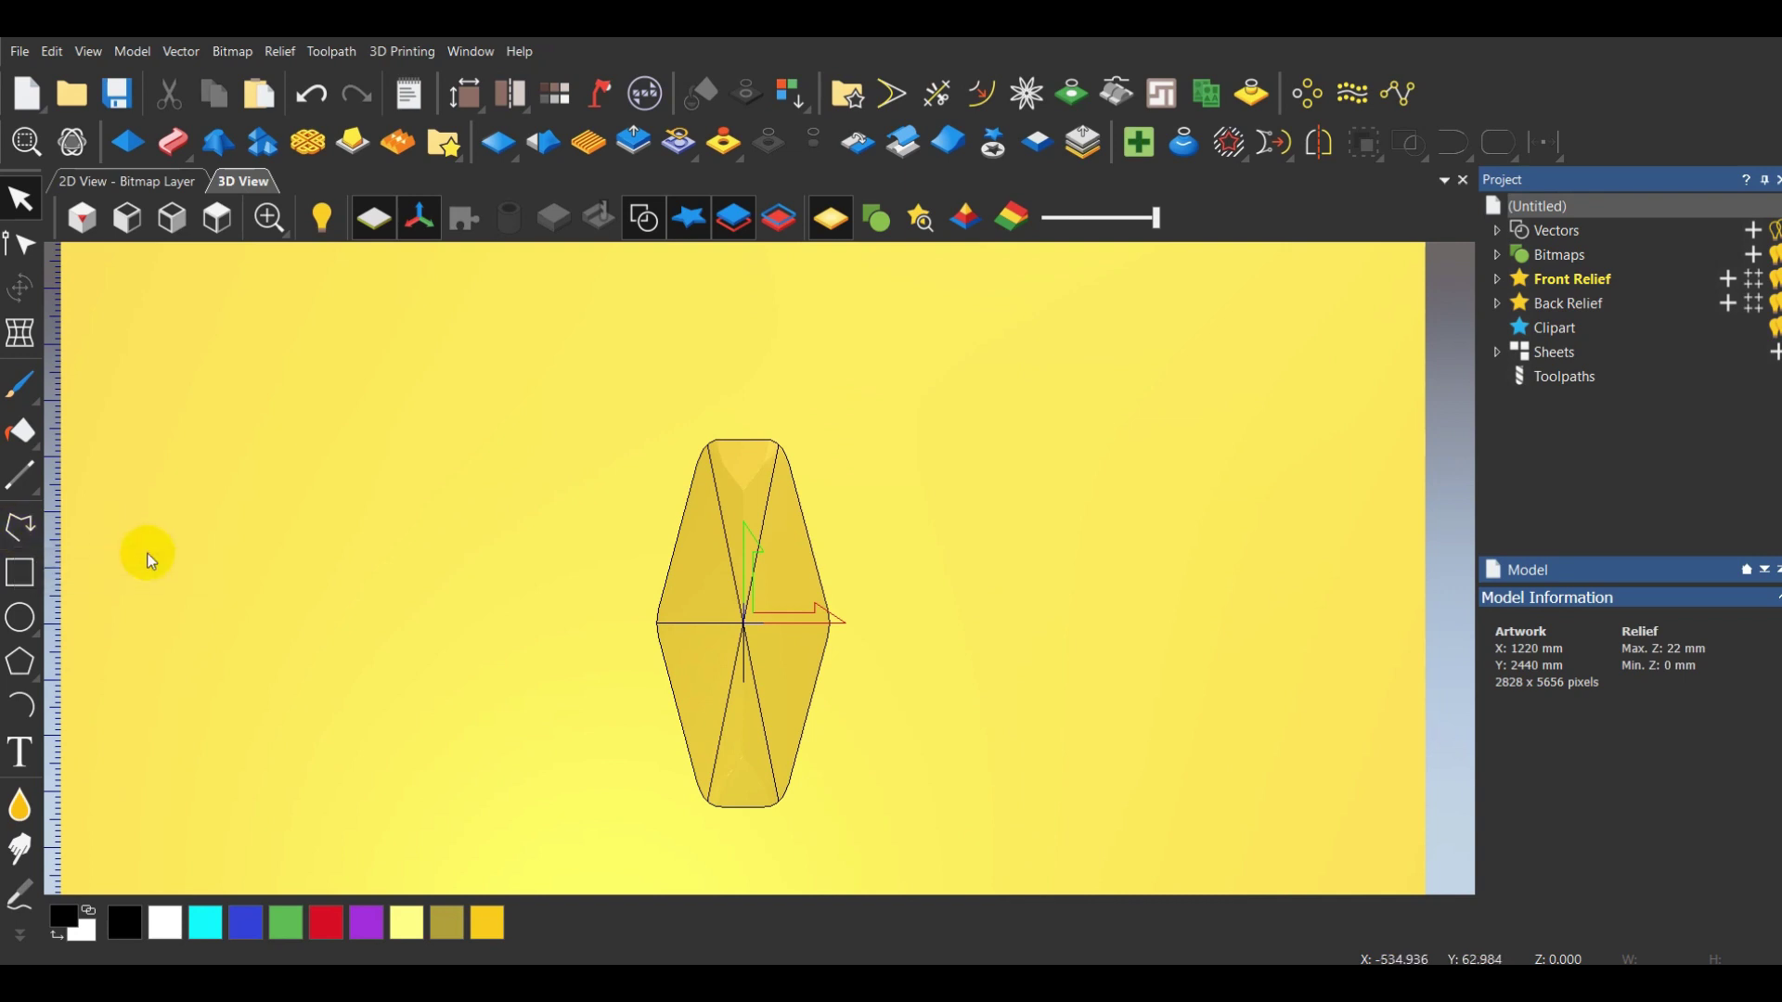
Create a cross-section of the relief along the tile's vertical centreline, from the midpoint of its lower edge to the midpoint of its upper edge
left_click(1116, 93)
scroll(755, 809, "up", 3)
scroll(752, 812, "up", 1)
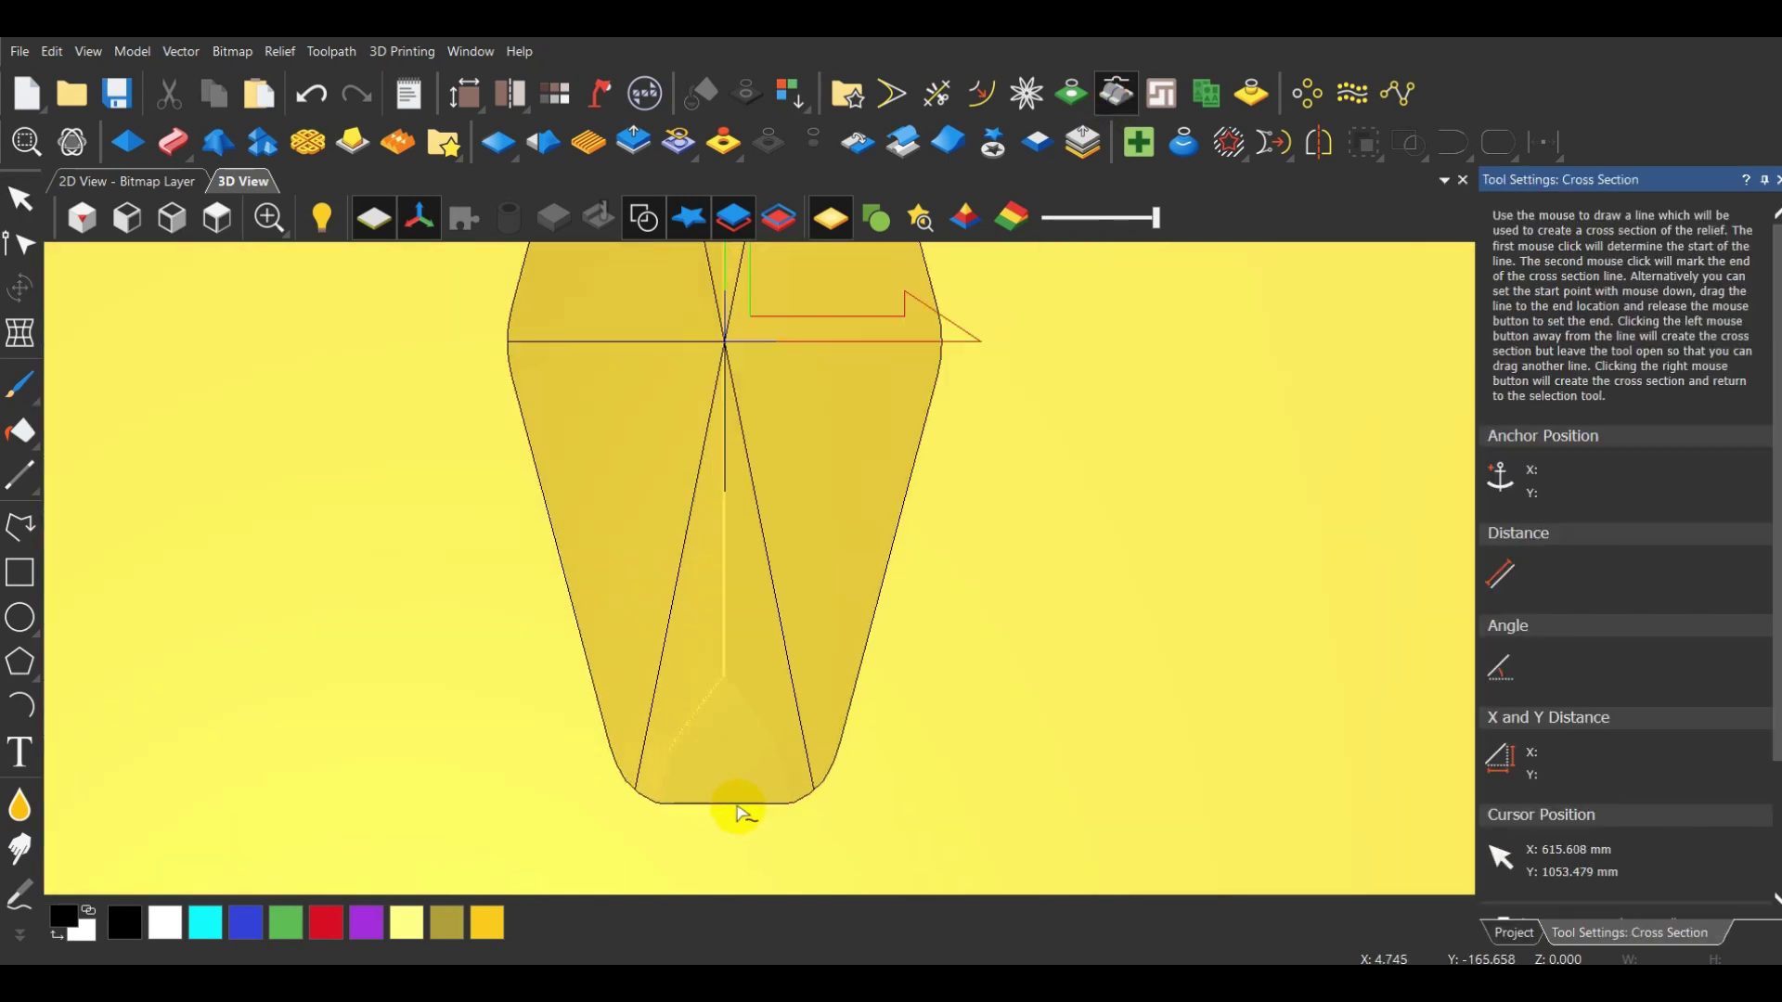
scroll(728, 806, "up", 5)
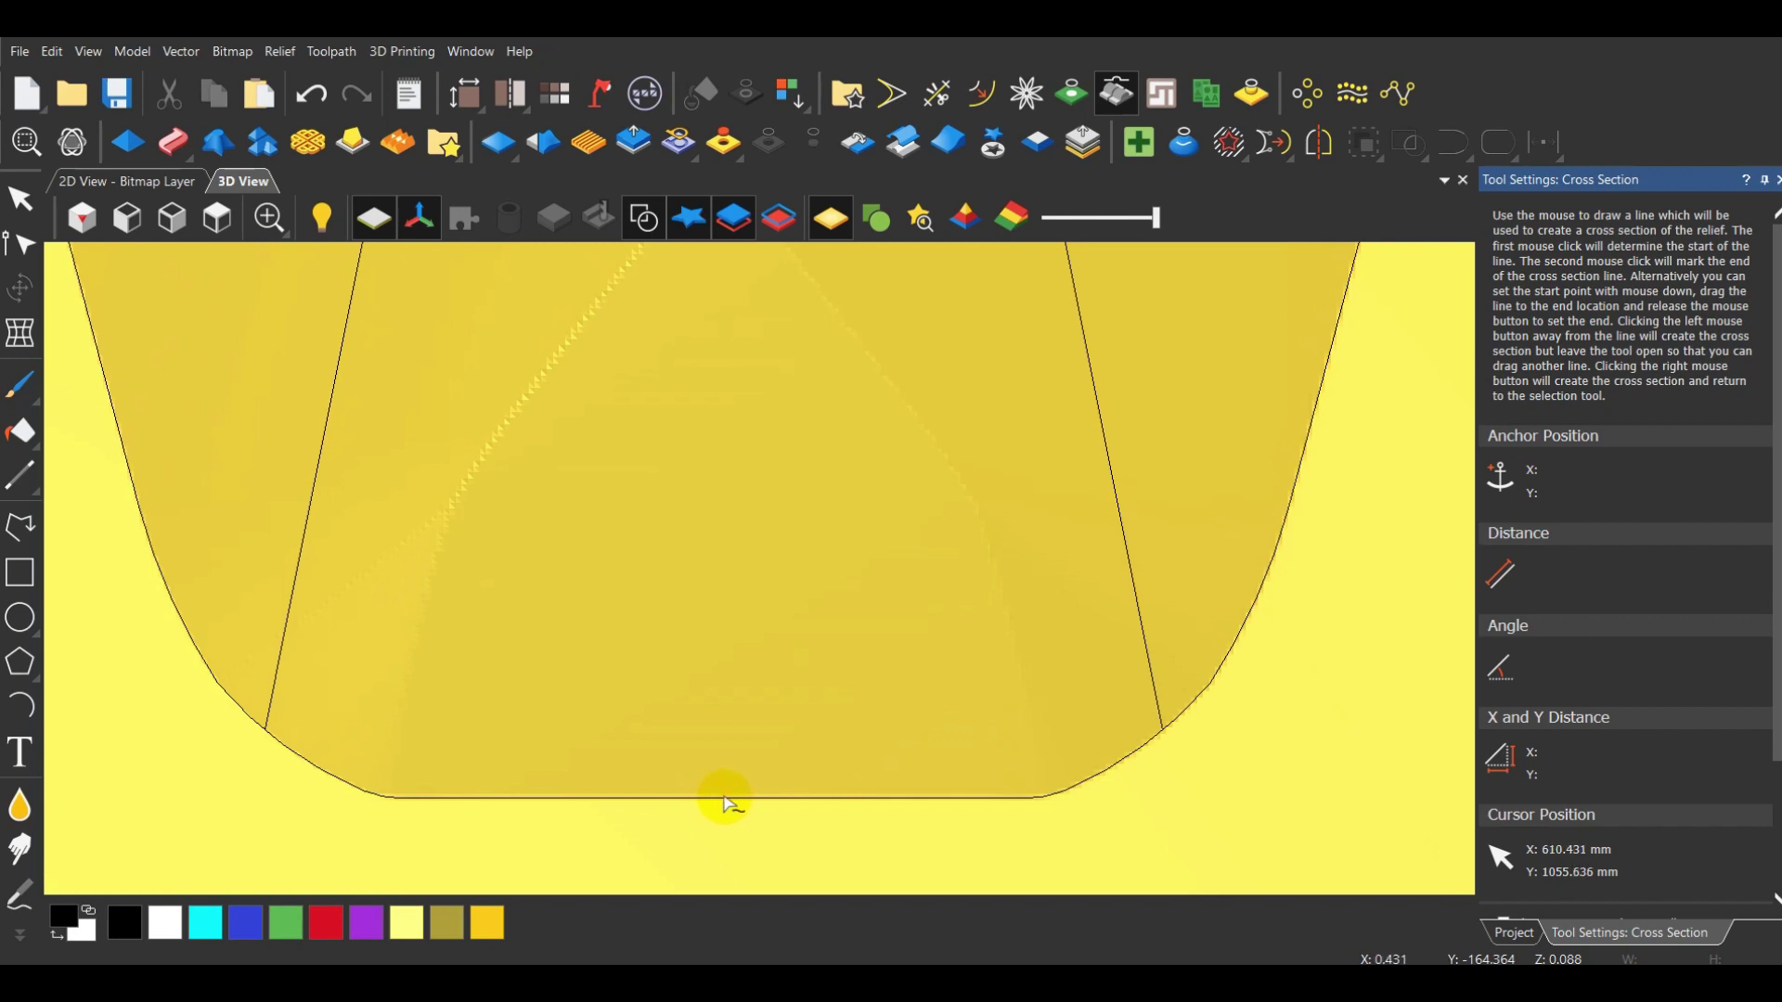
scroll(724, 802, "down", 3)
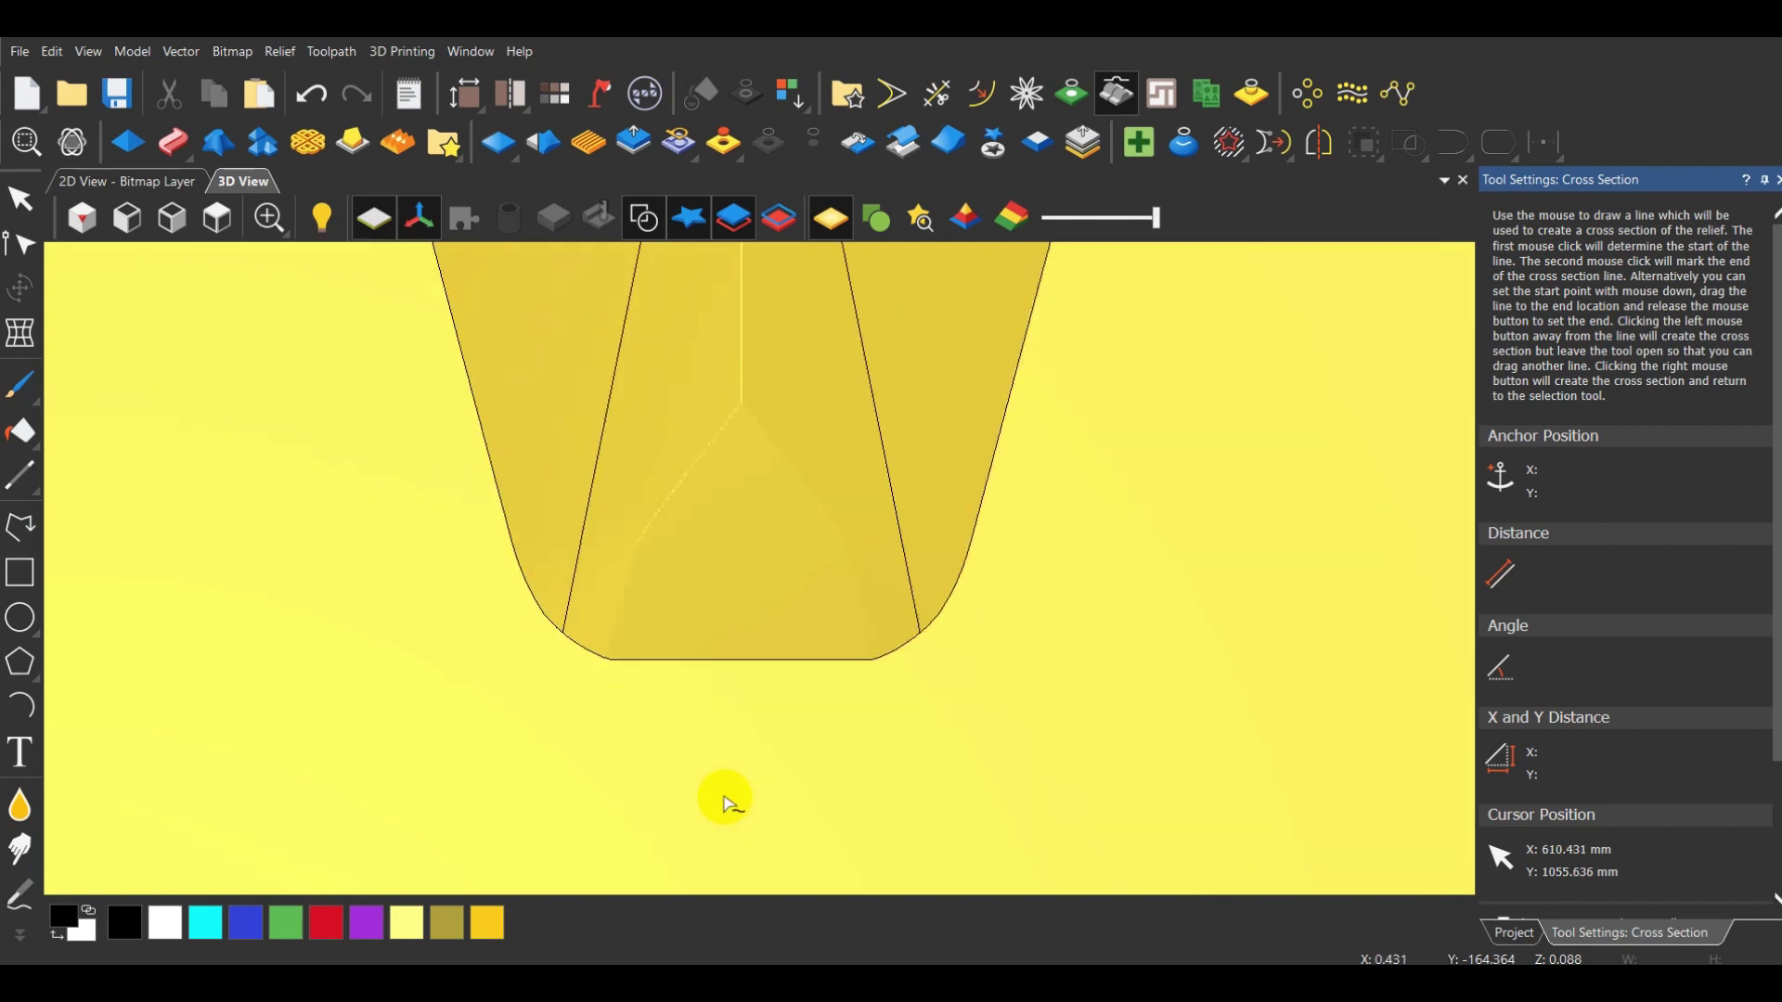
left_click(741, 660)
scroll(728, 765, "down", 8)
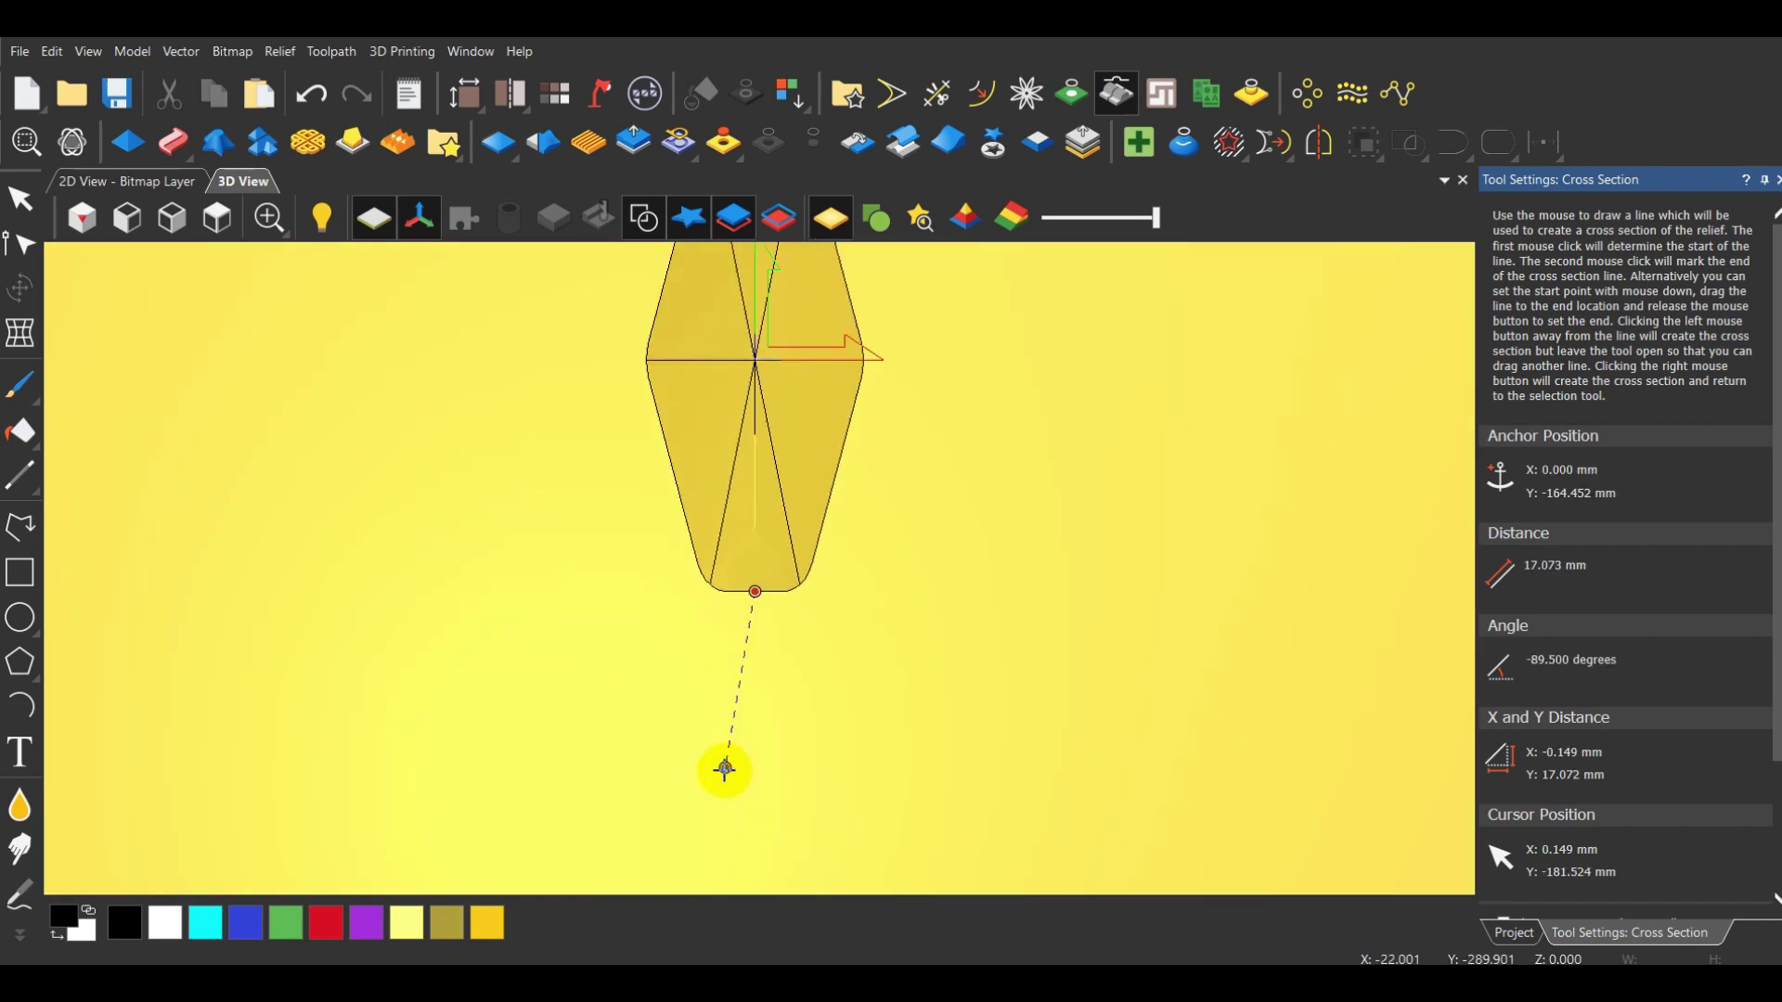
scroll(780, 450, "up", 6)
scroll(713, 469, "up", 1)
left_click_drag(732, 469, 734, 538)
scroll(703, 478, "down", 3)
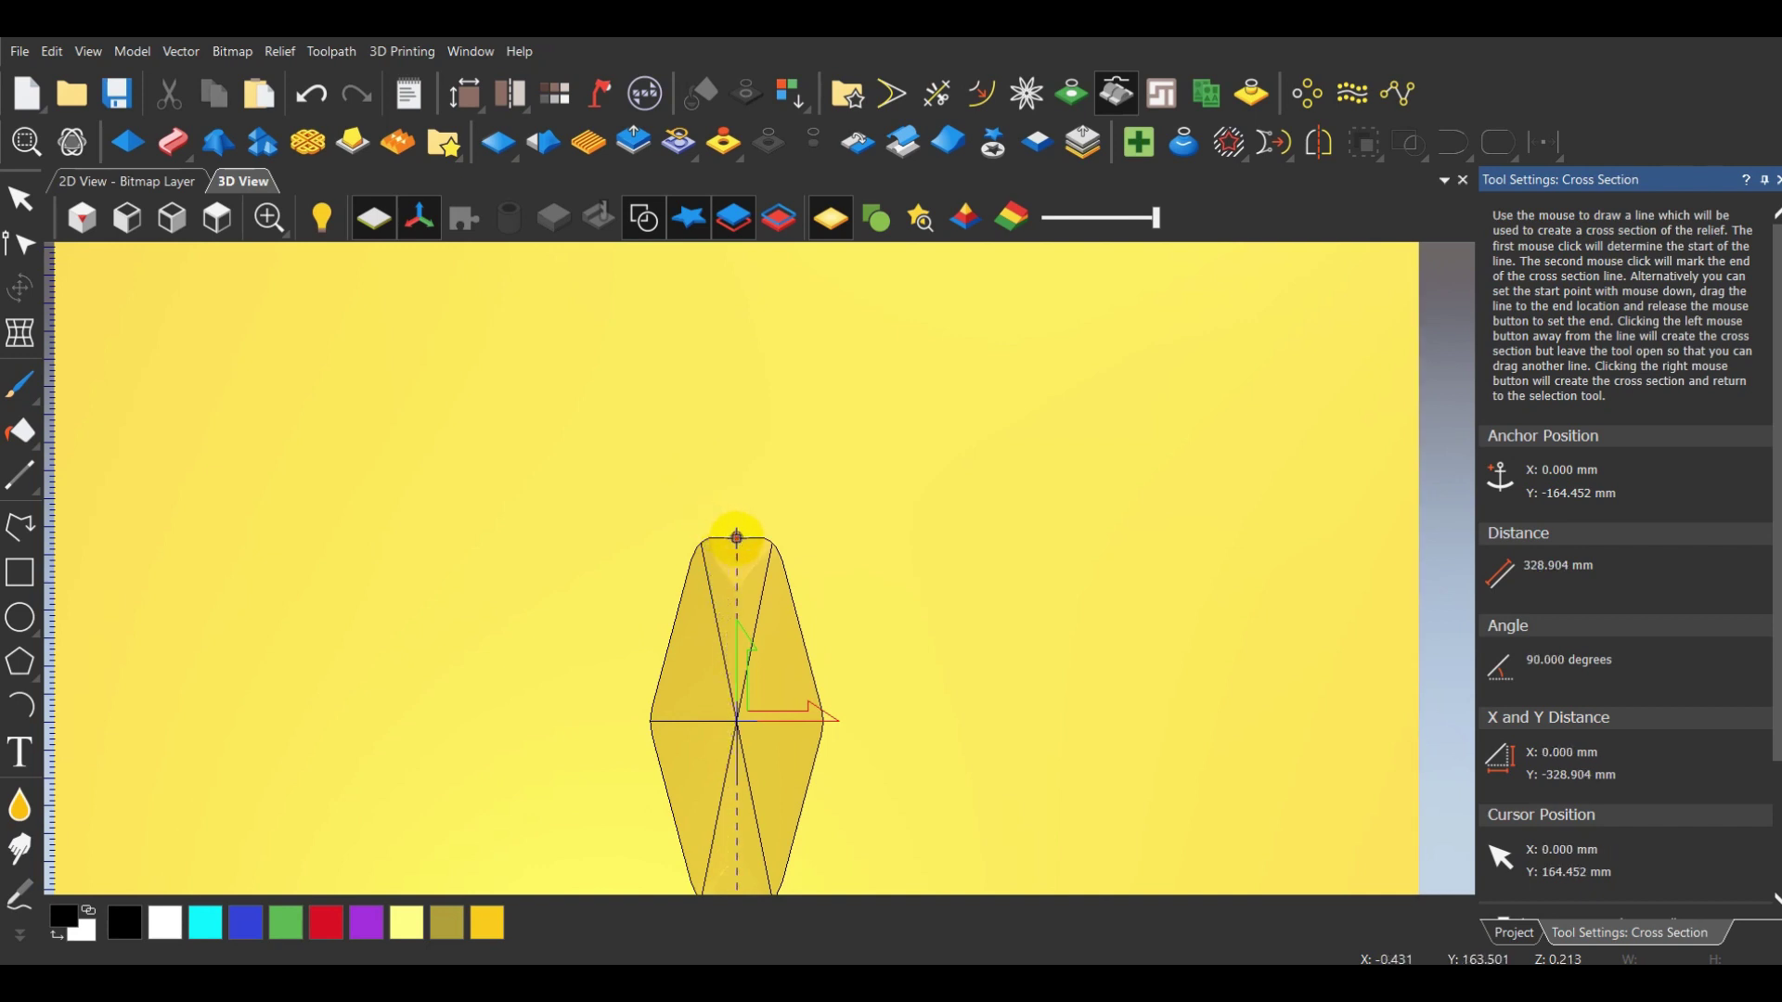
left_click(737, 540)
scroll(759, 567, "down", 3)
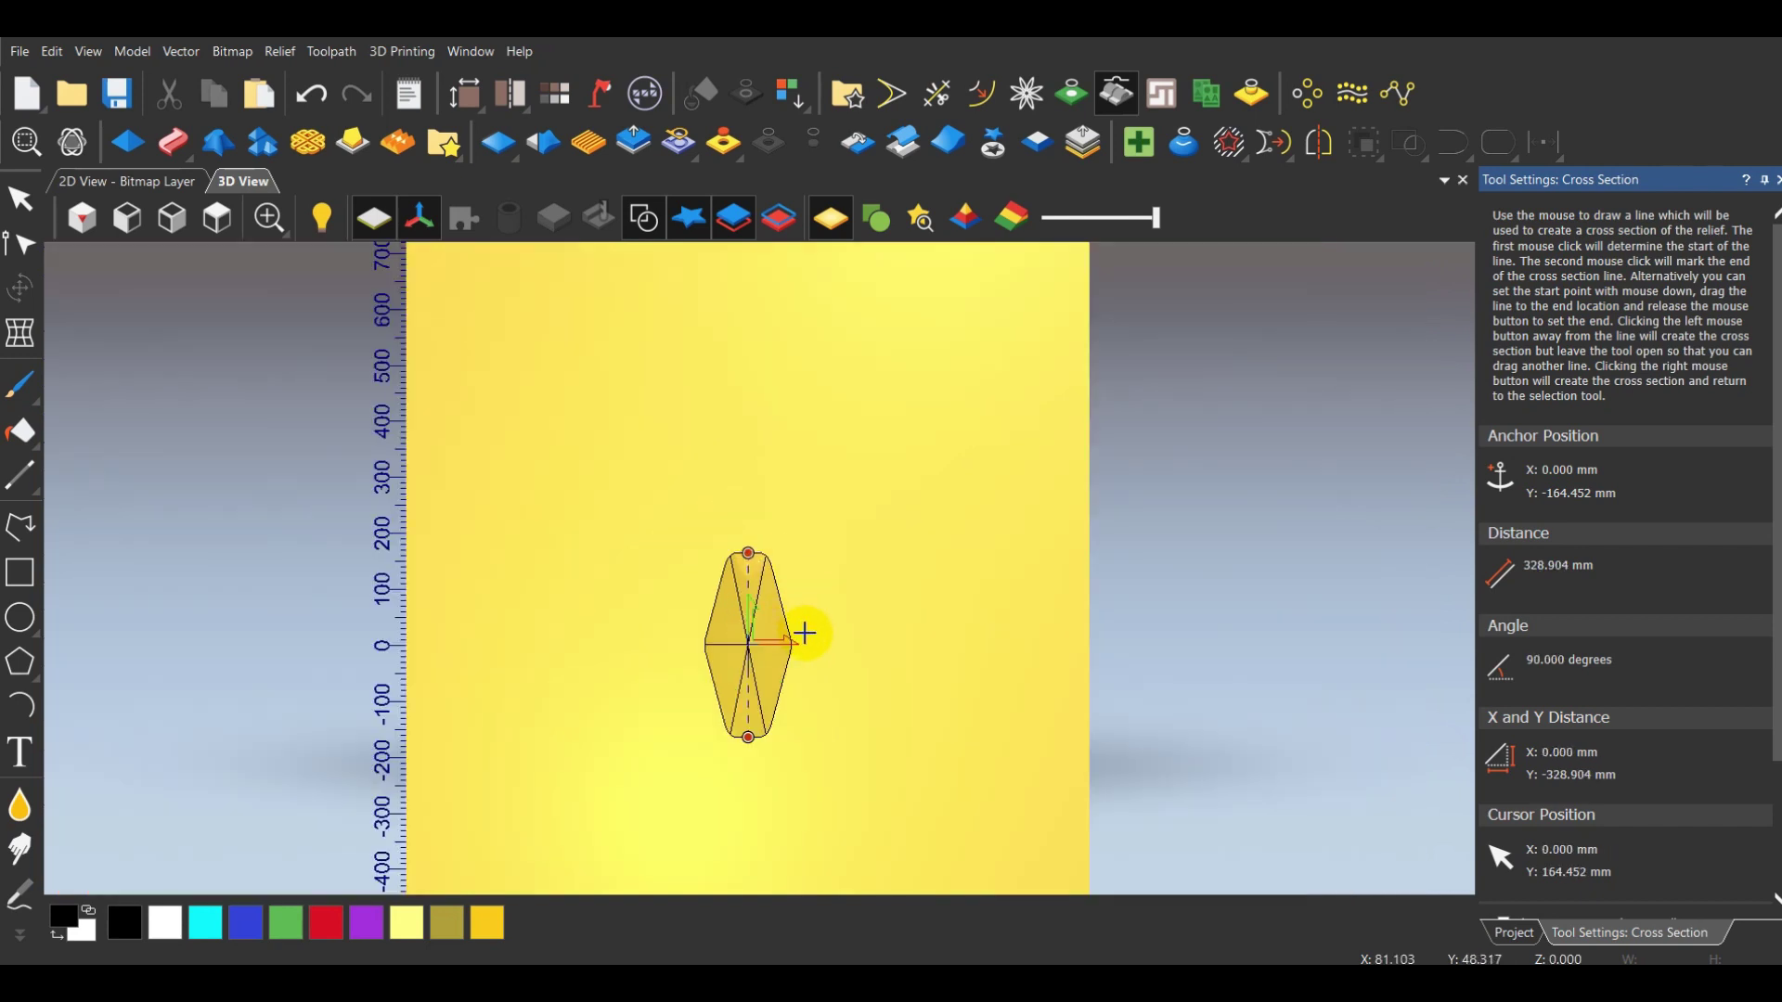
left_click(852, 666)
right_click(783, 709)
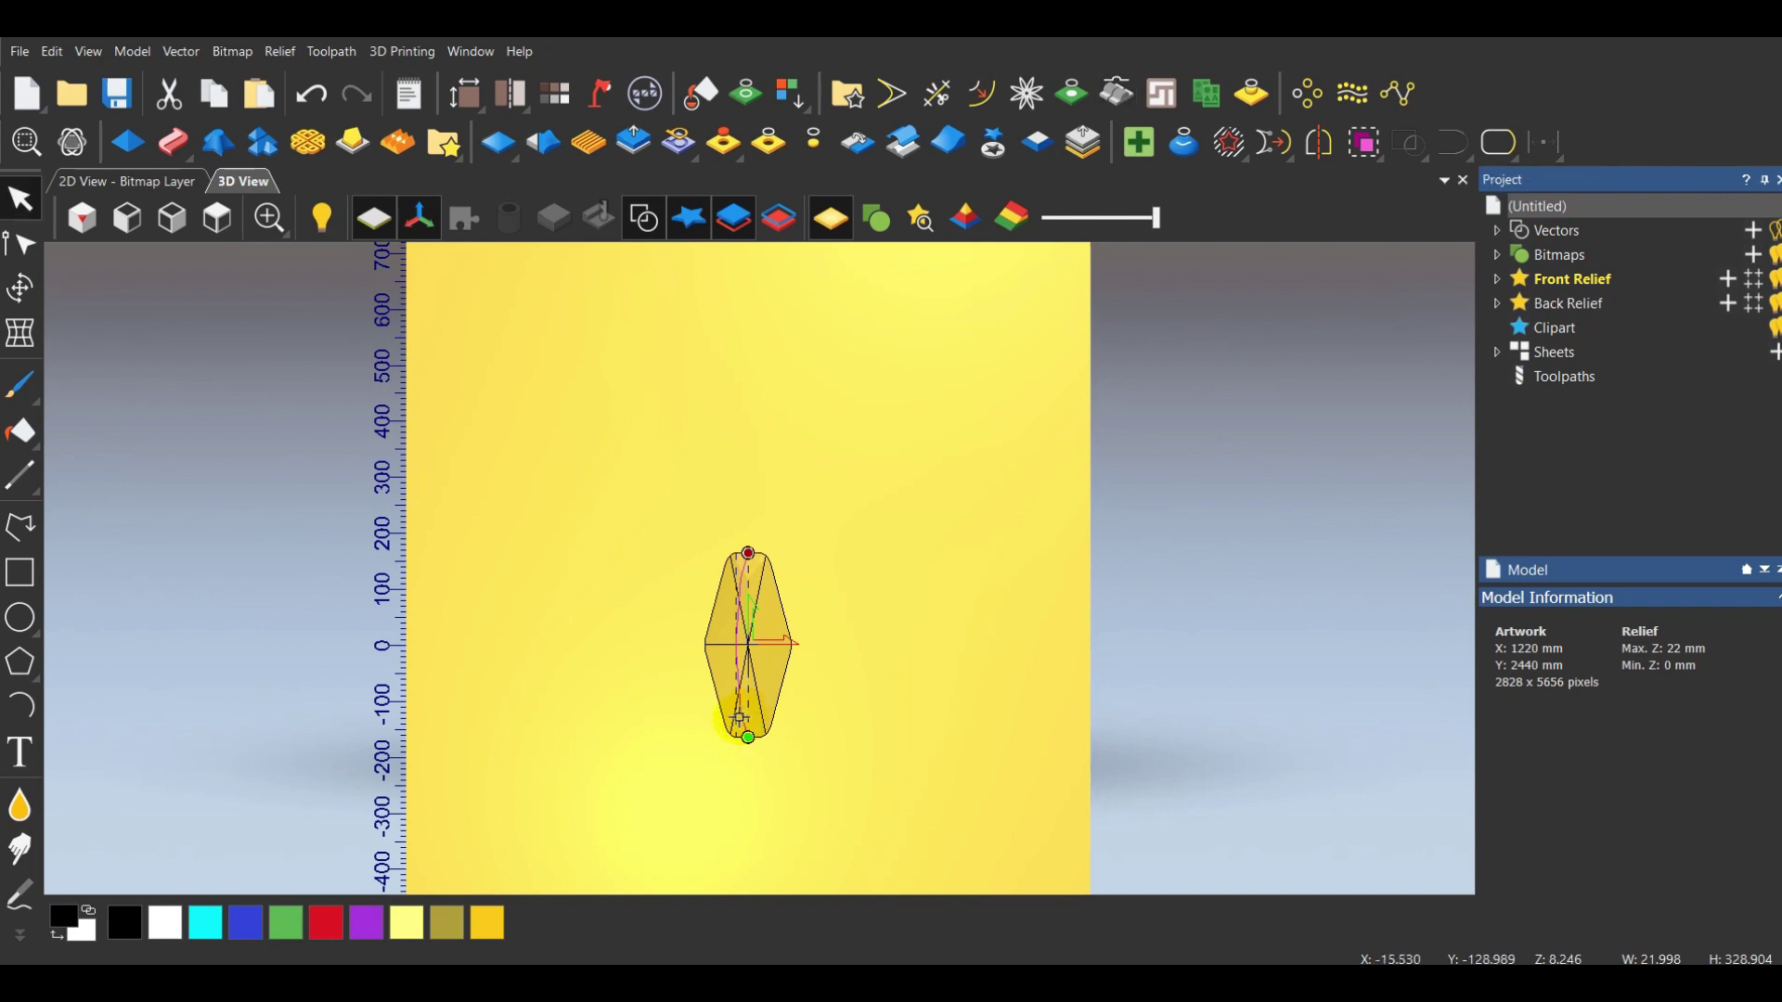
Move the cross-section curve off the tile into the empty area to its left
left_click_drag(743, 718, 621, 700)
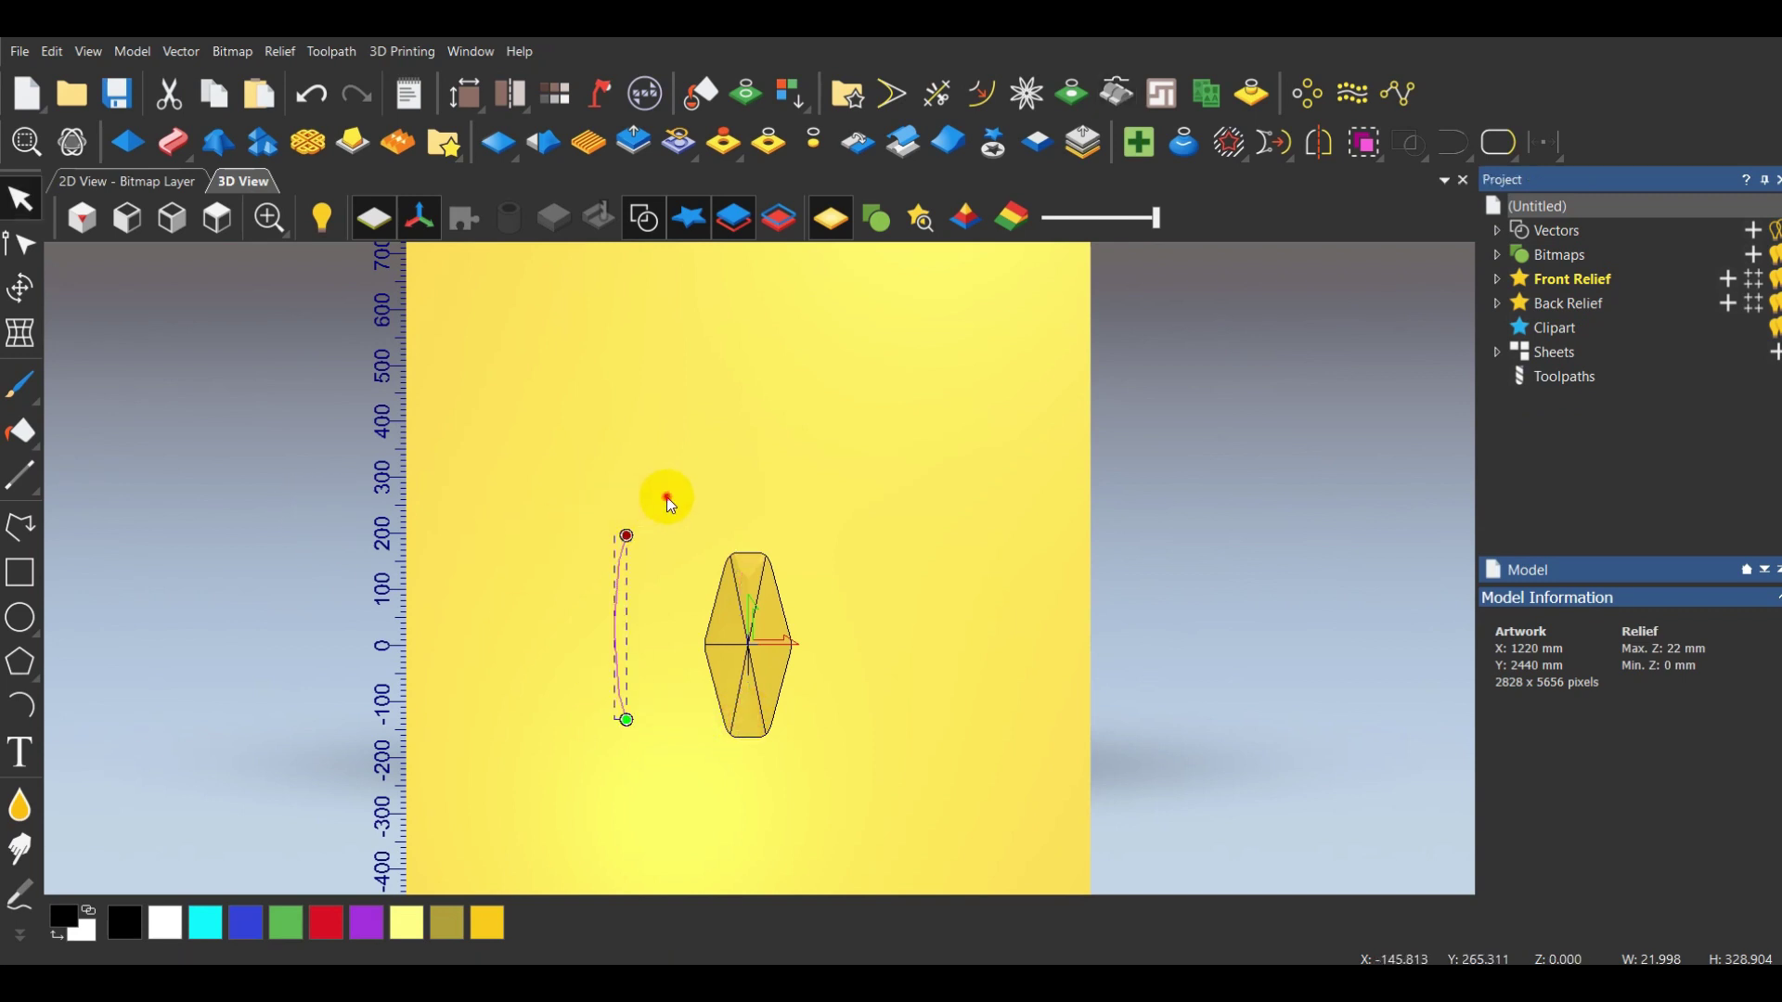
scroll(612, 641, "up", 3)
left_click(604, 657)
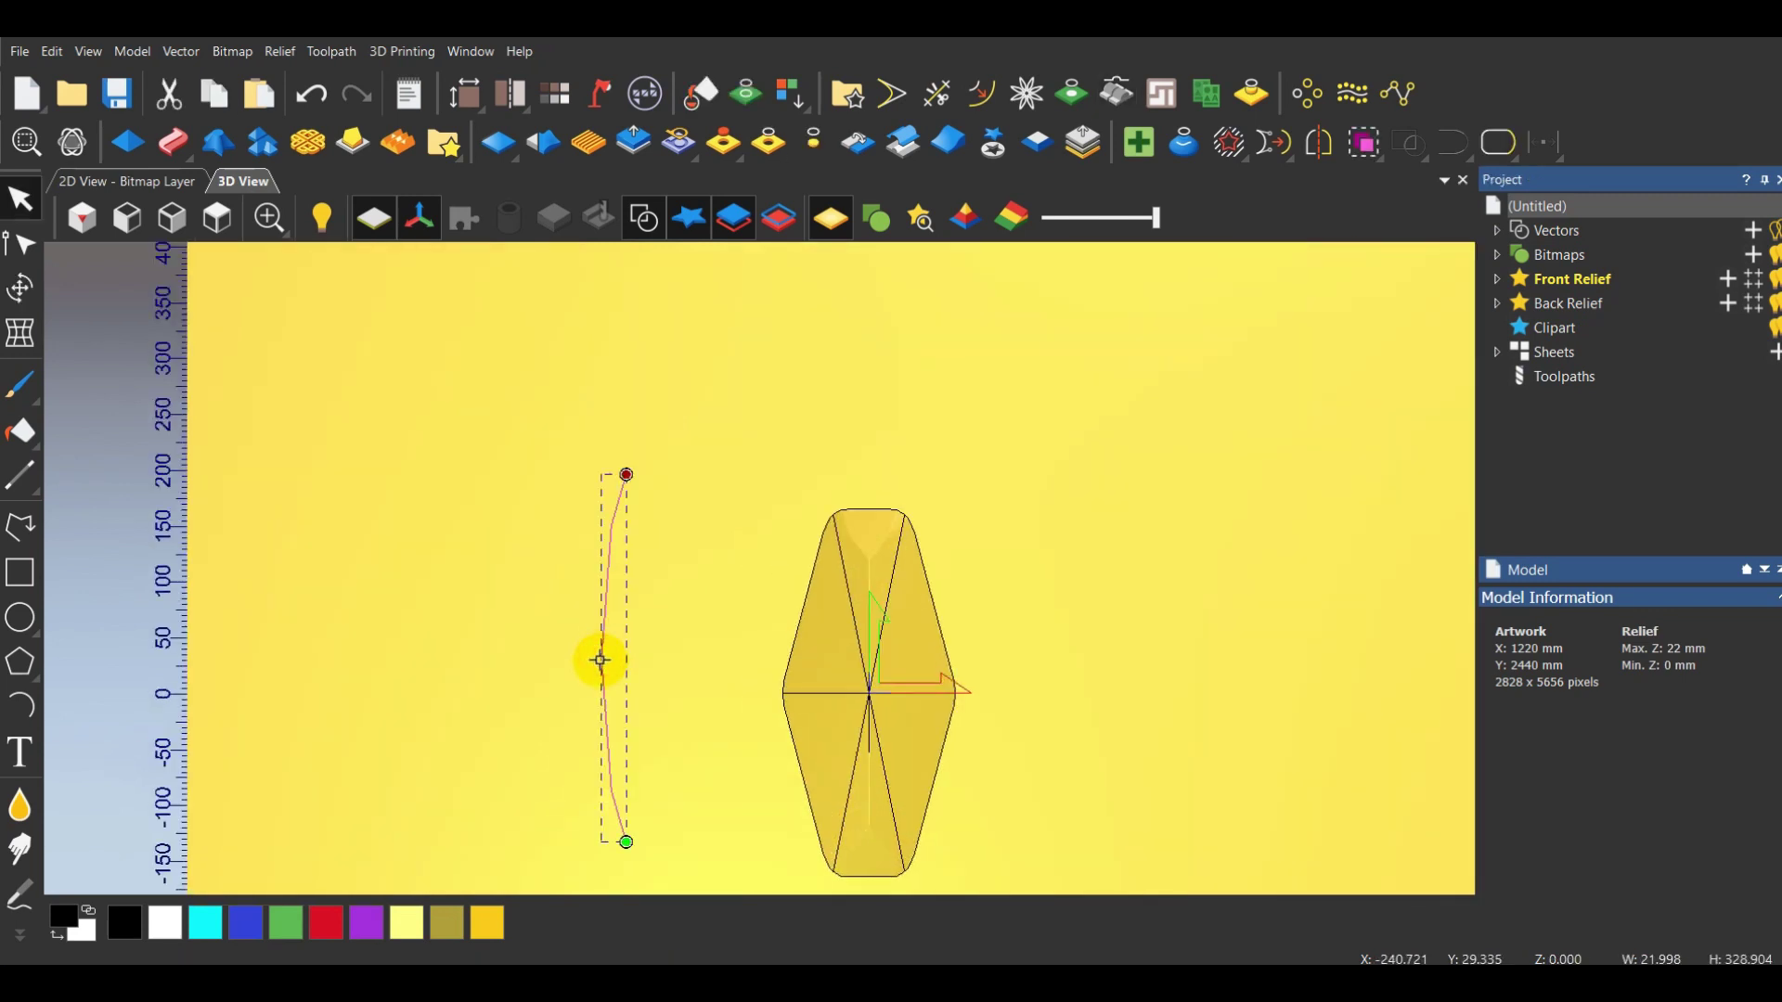
Draw a vertical centreline on the tile from its upper edge's midpoint to its lower edge's midpoint
left_click(20, 526)
scroll(870, 516, "up", 2)
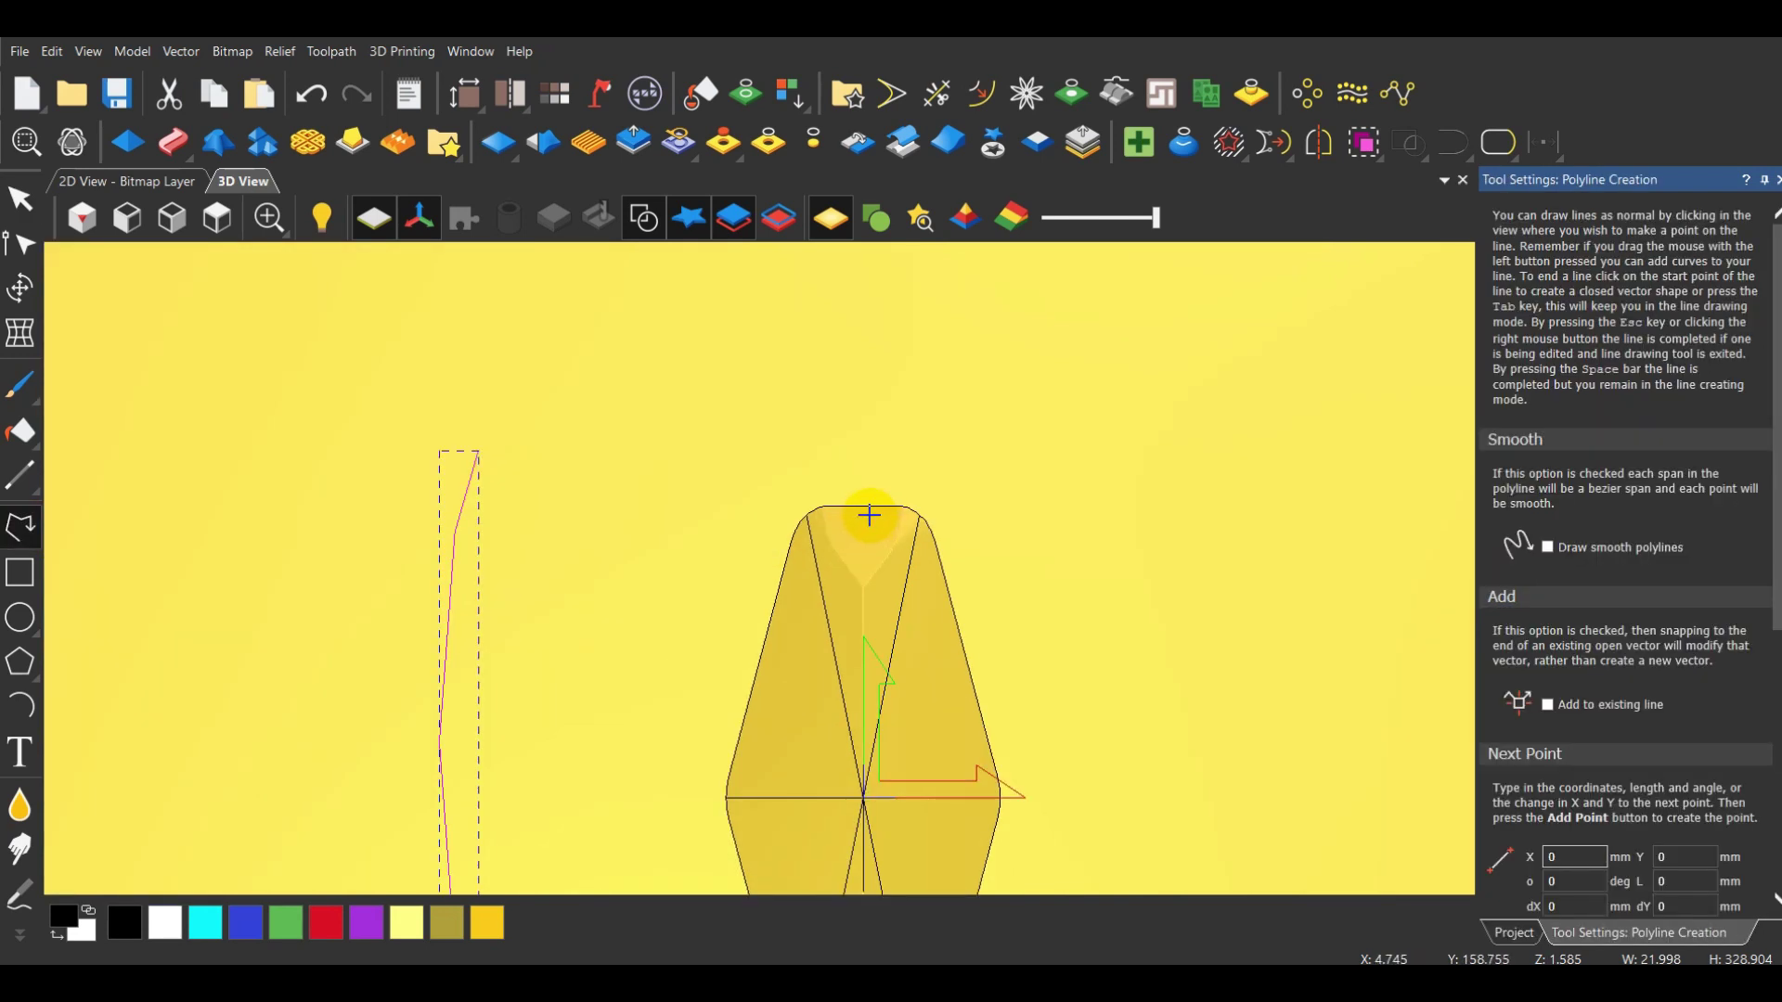
left_click(862, 507)
scroll(835, 656, "down", 3)
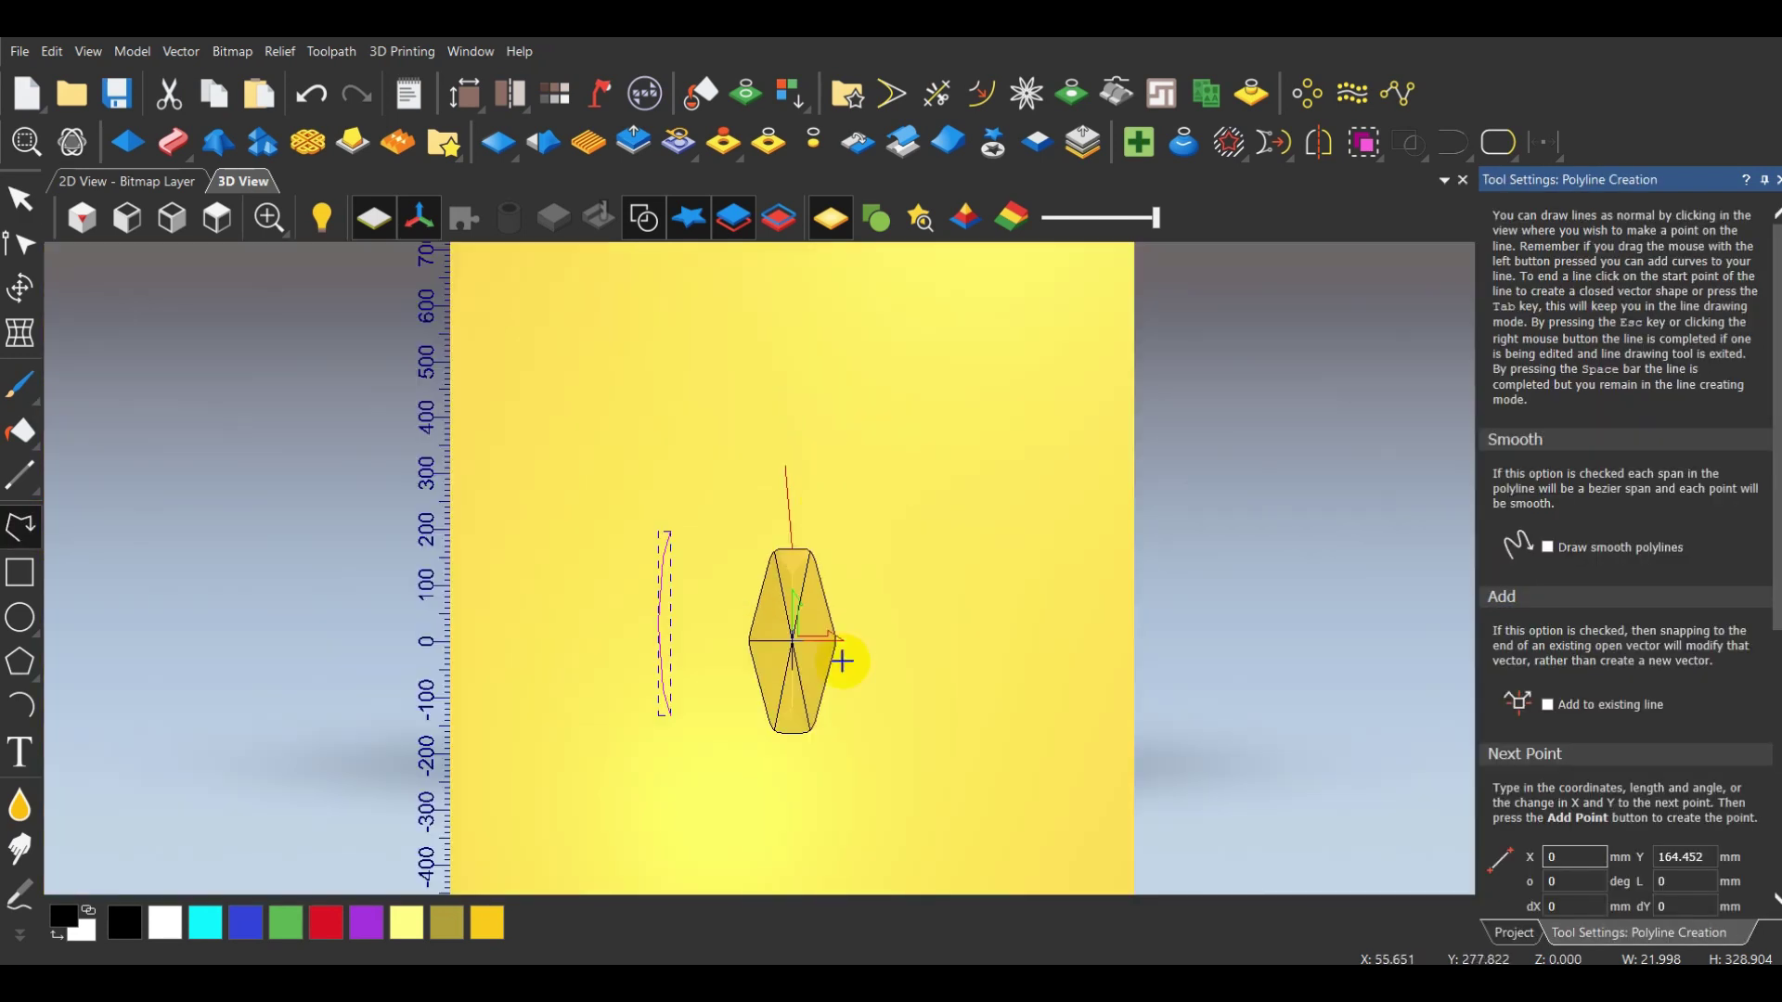
scroll(784, 740, "up", 4)
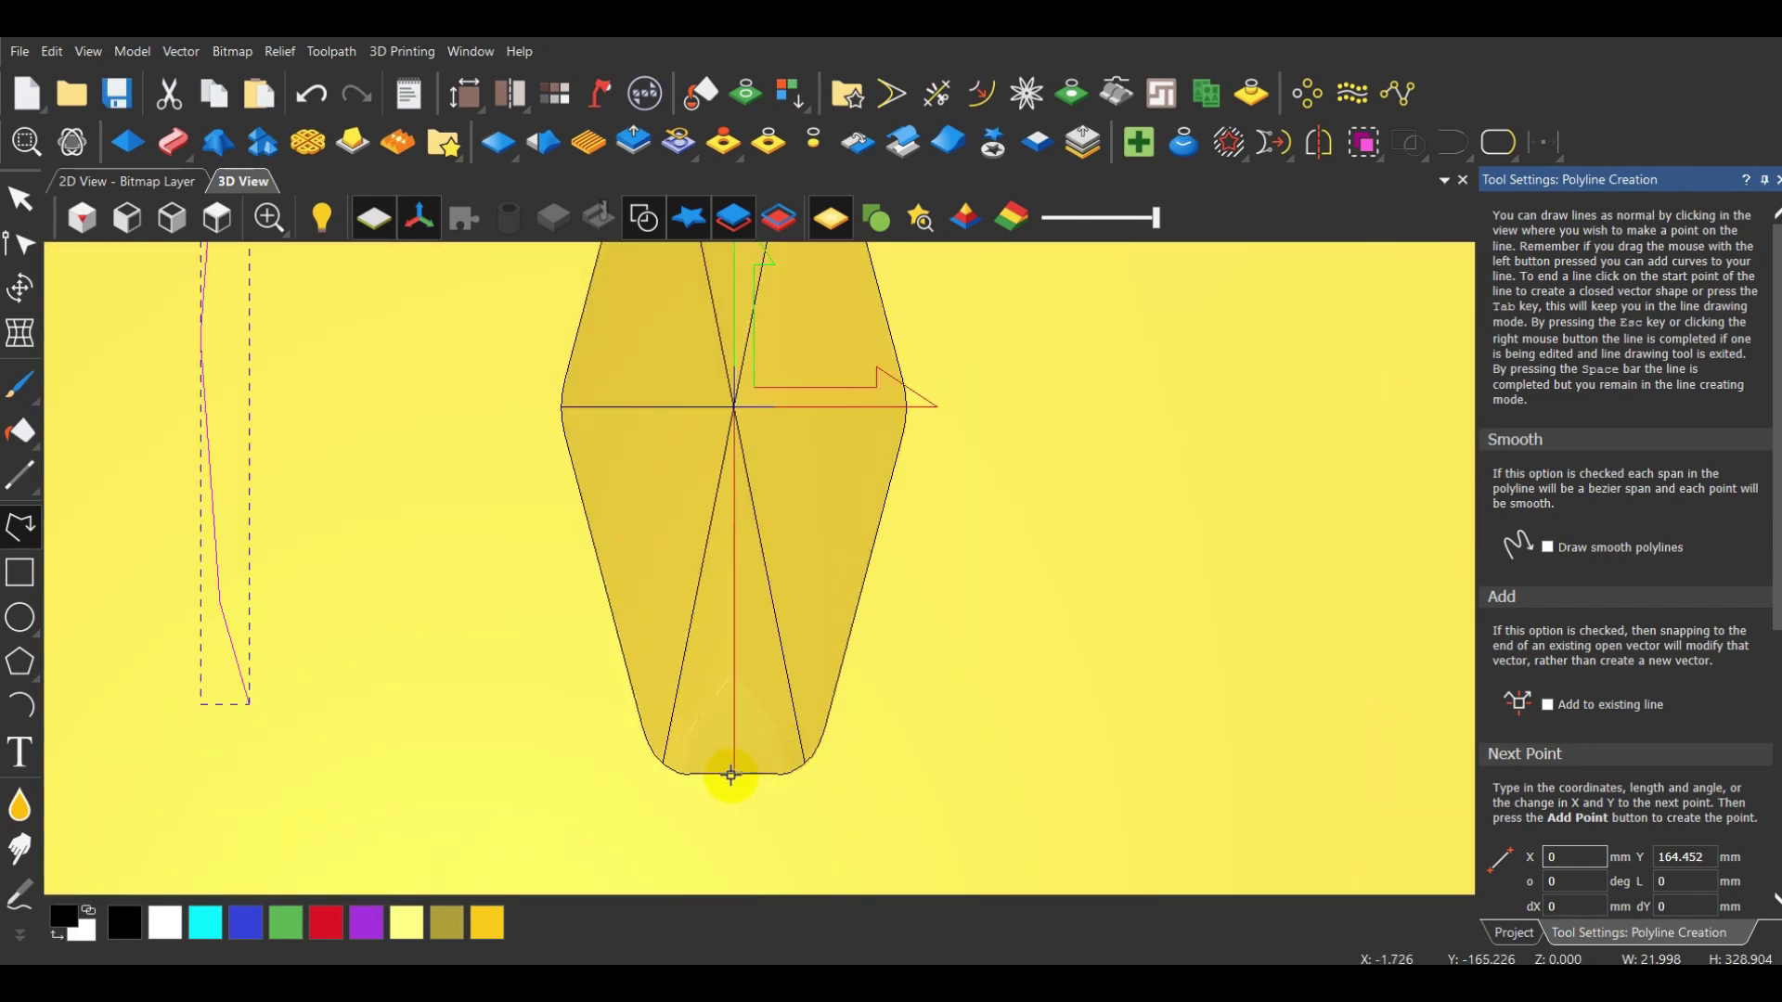
right_click(731, 776)
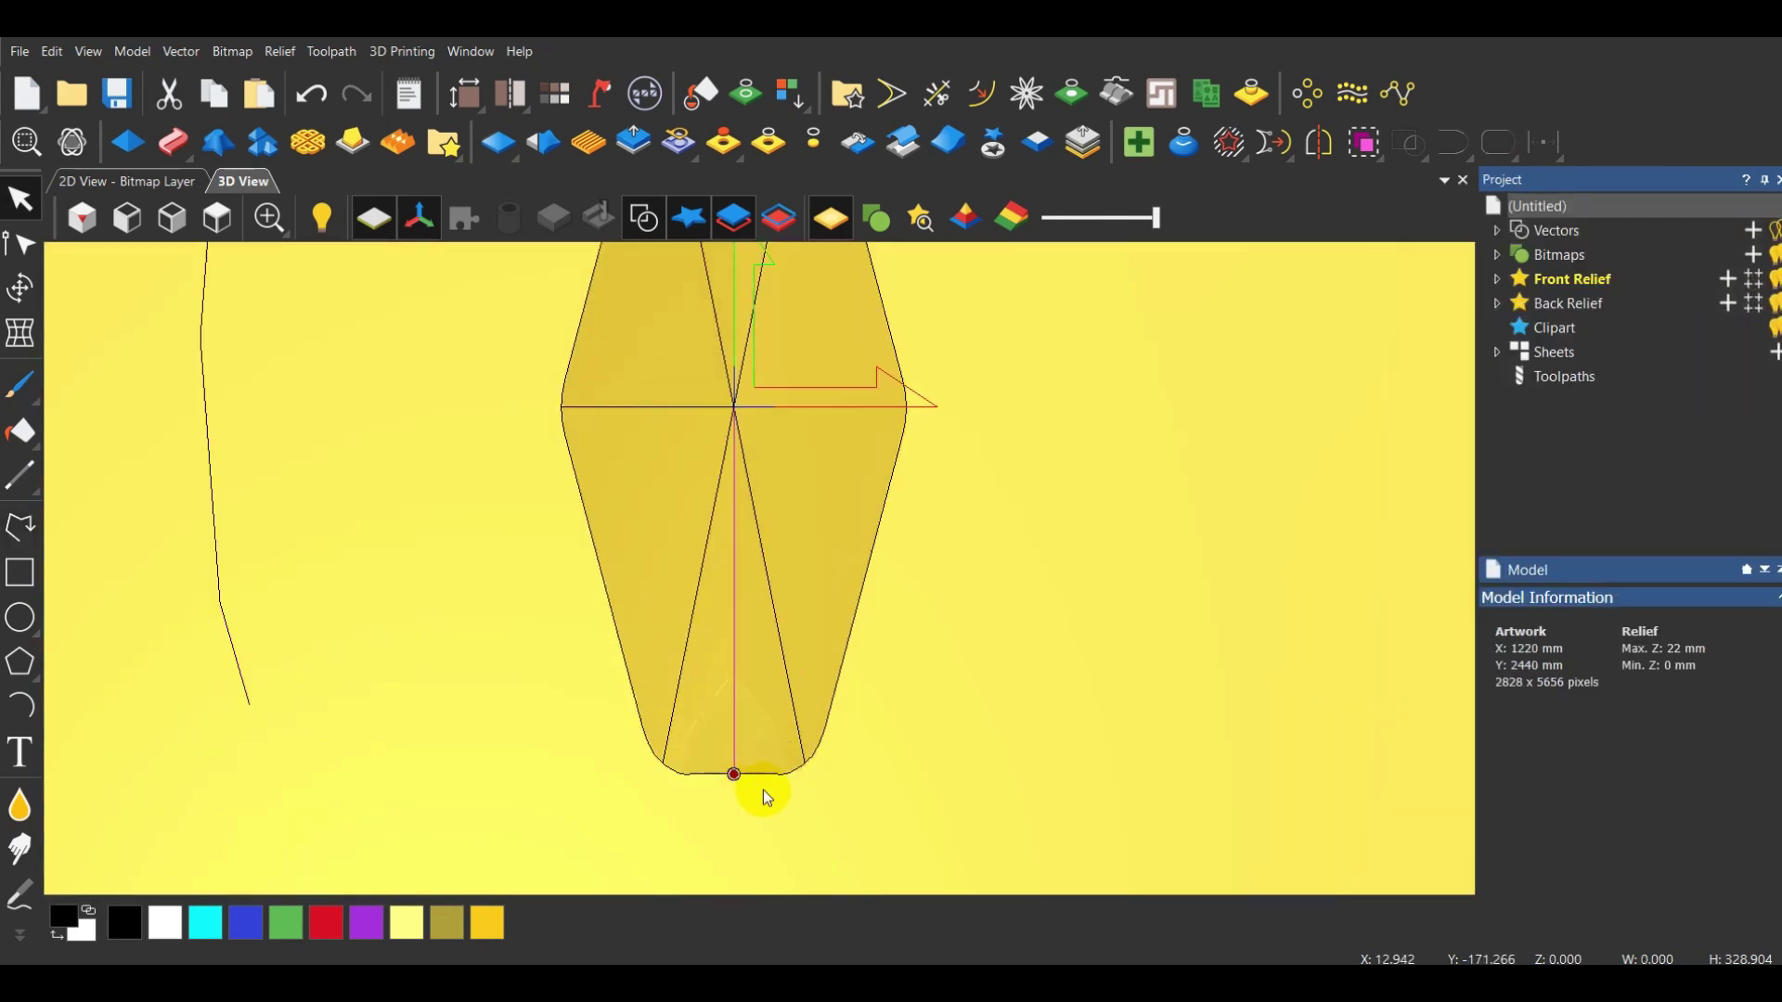
Create a second cross-section of the relief along the drawn centreline and place its curve between the first curve and the tile
left_click(1115, 93)
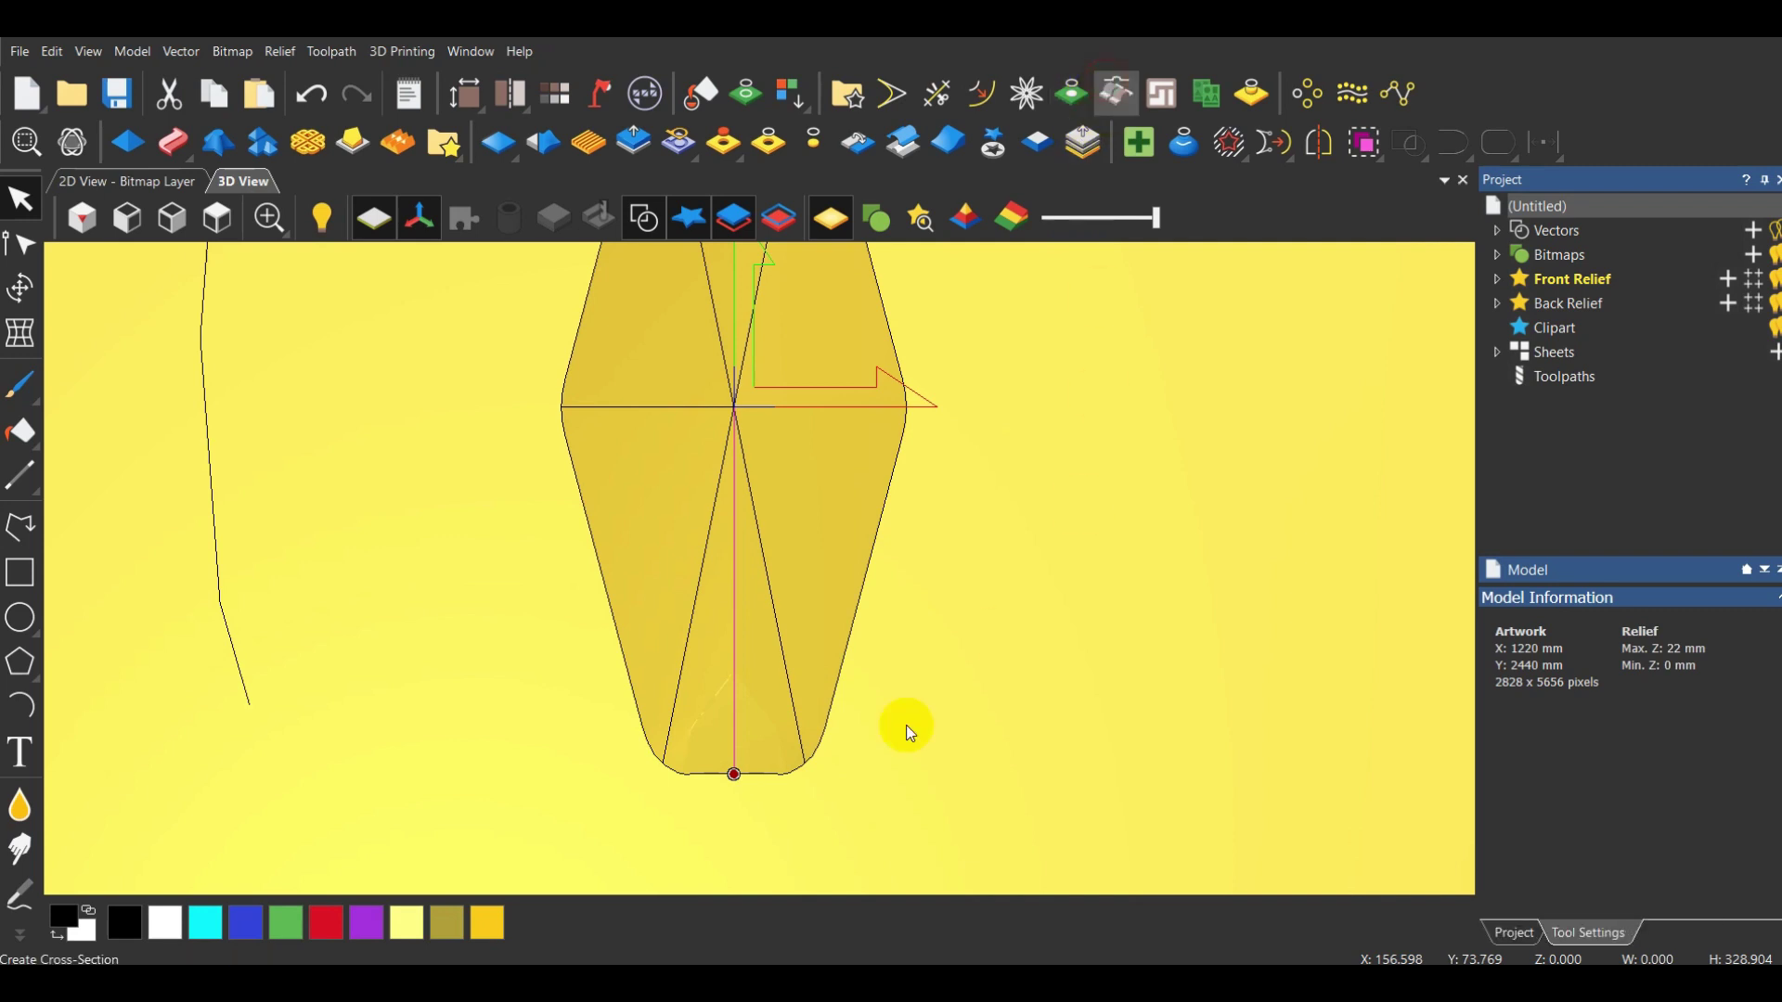
left_click(734, 775)
scroll(756, 843, "down", 3)
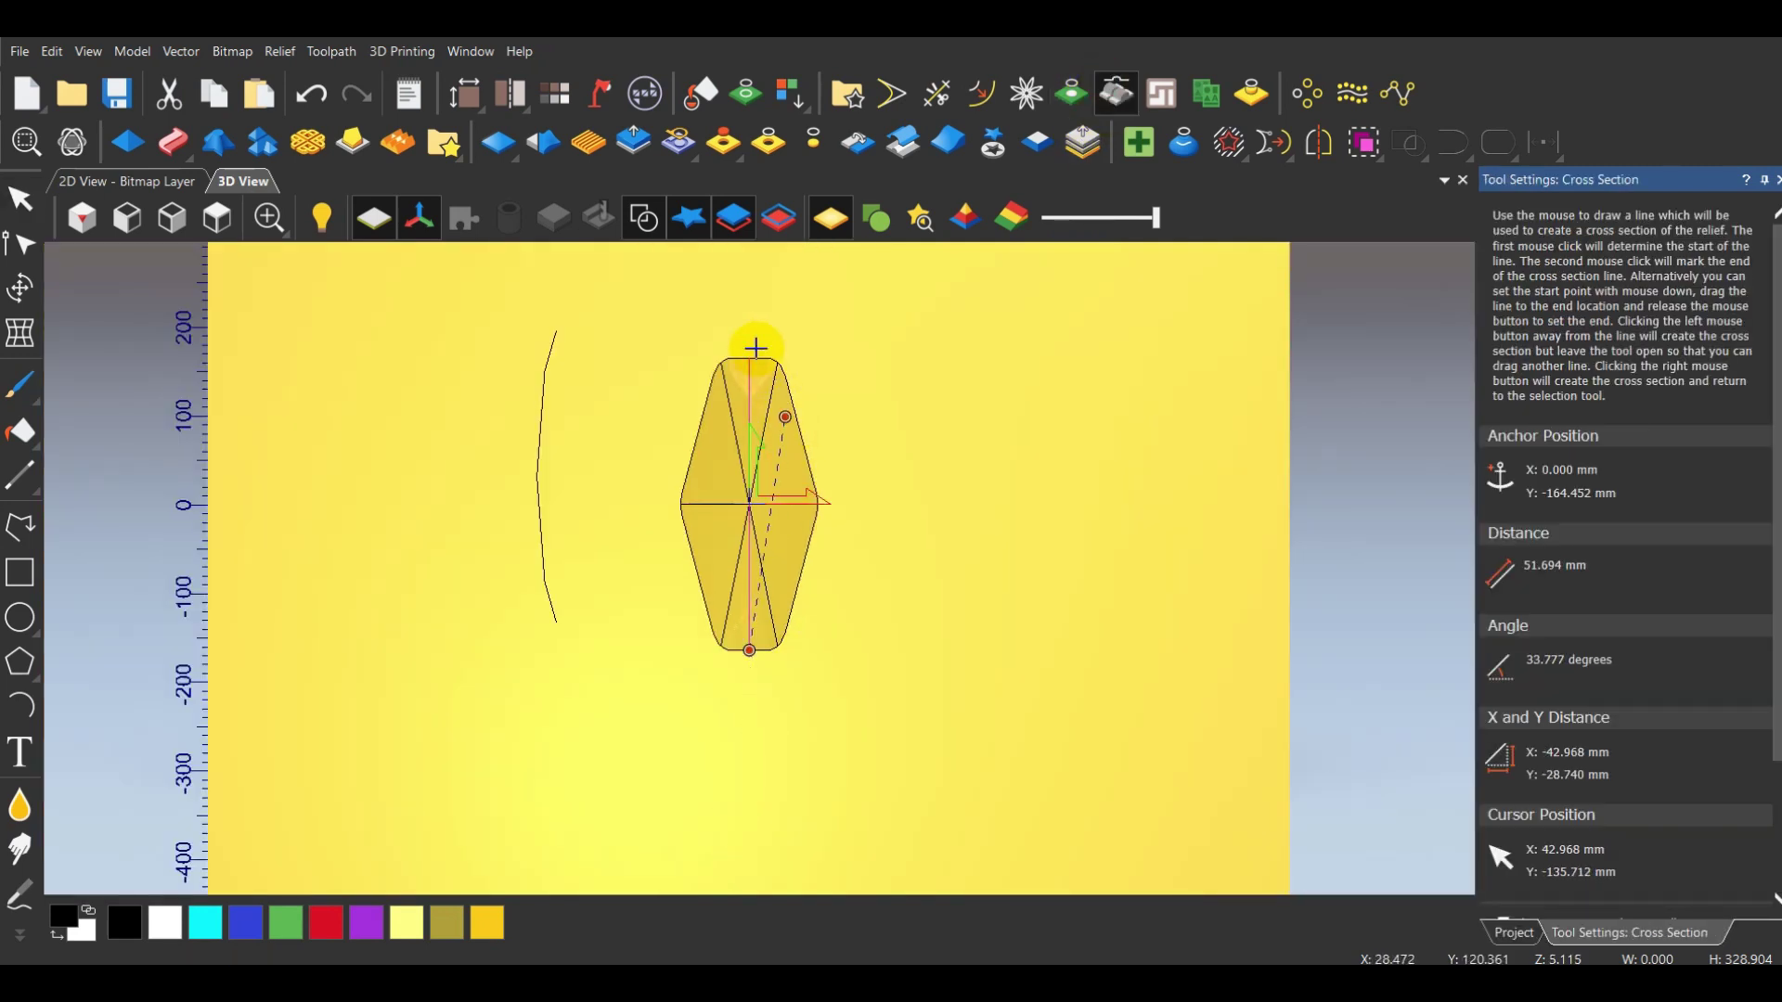
scroll(754, 350, "up", 3)
left_click(740, 374)
scroll(935, 585, "down", 3)
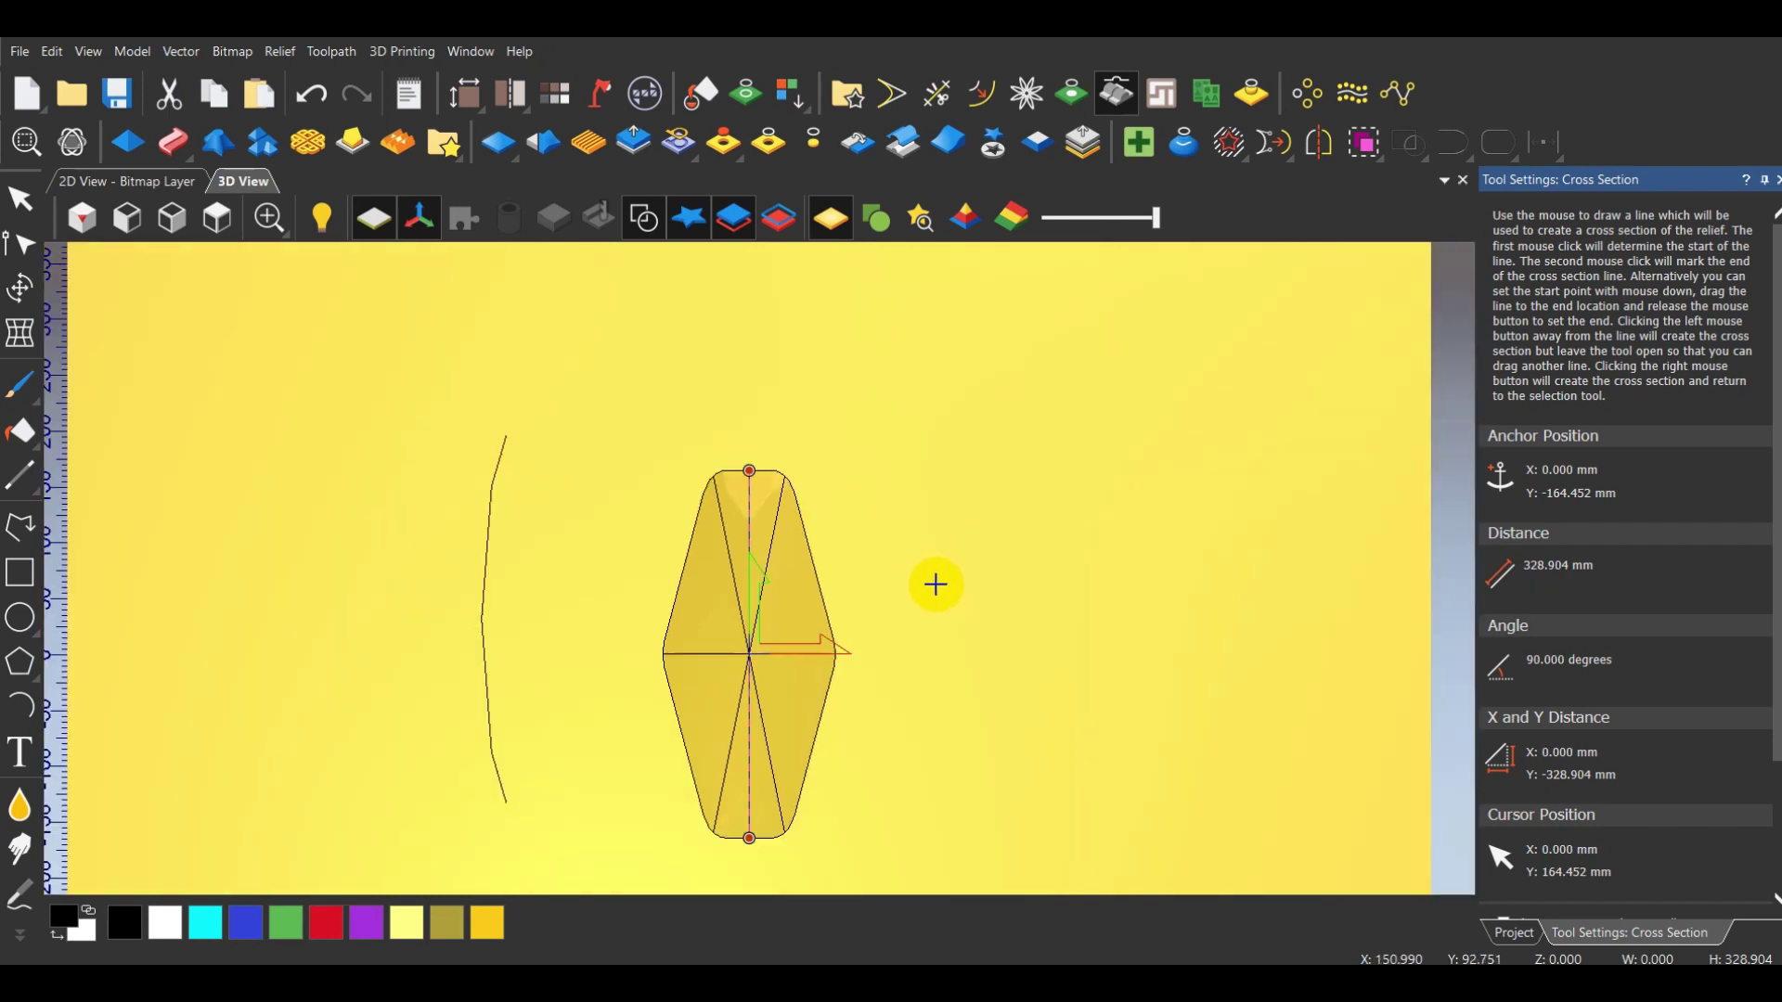
right_click(707, 715)
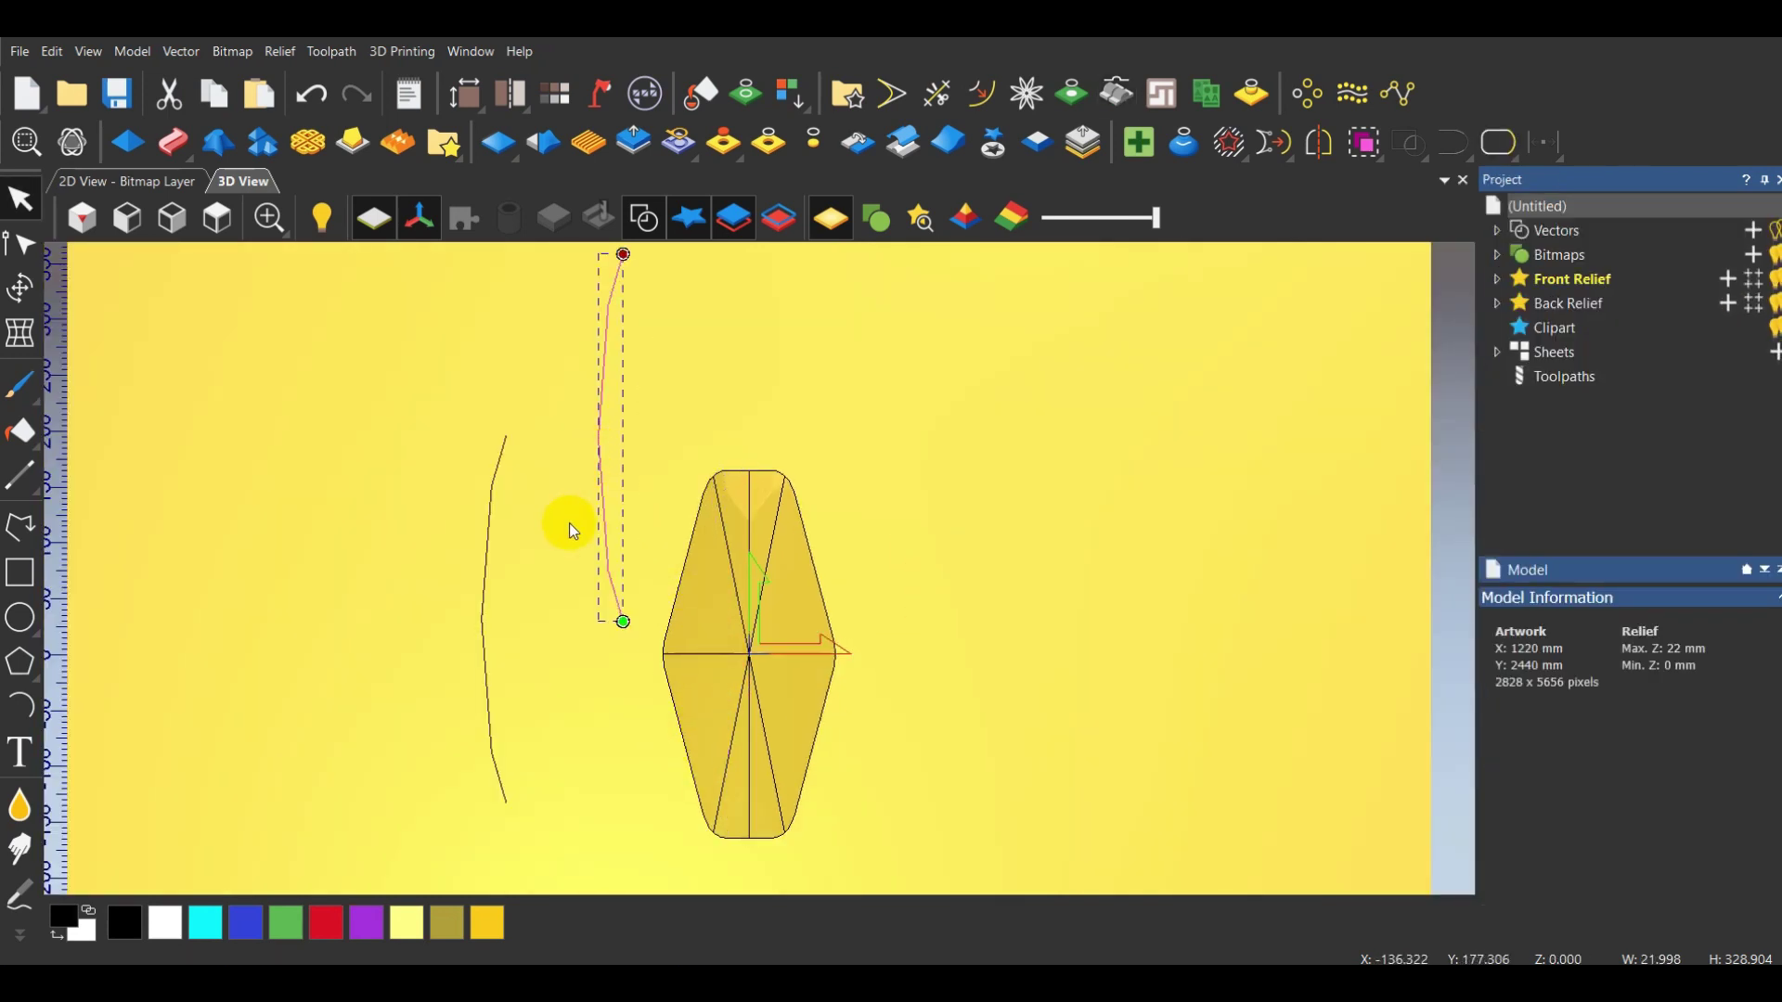
Rotate the second cross-section curve anticlockwise in 90-degree increments until it lies horizontally with its peak facing up
scroll(566, 502, "down", 3)
left_click(32, 299)
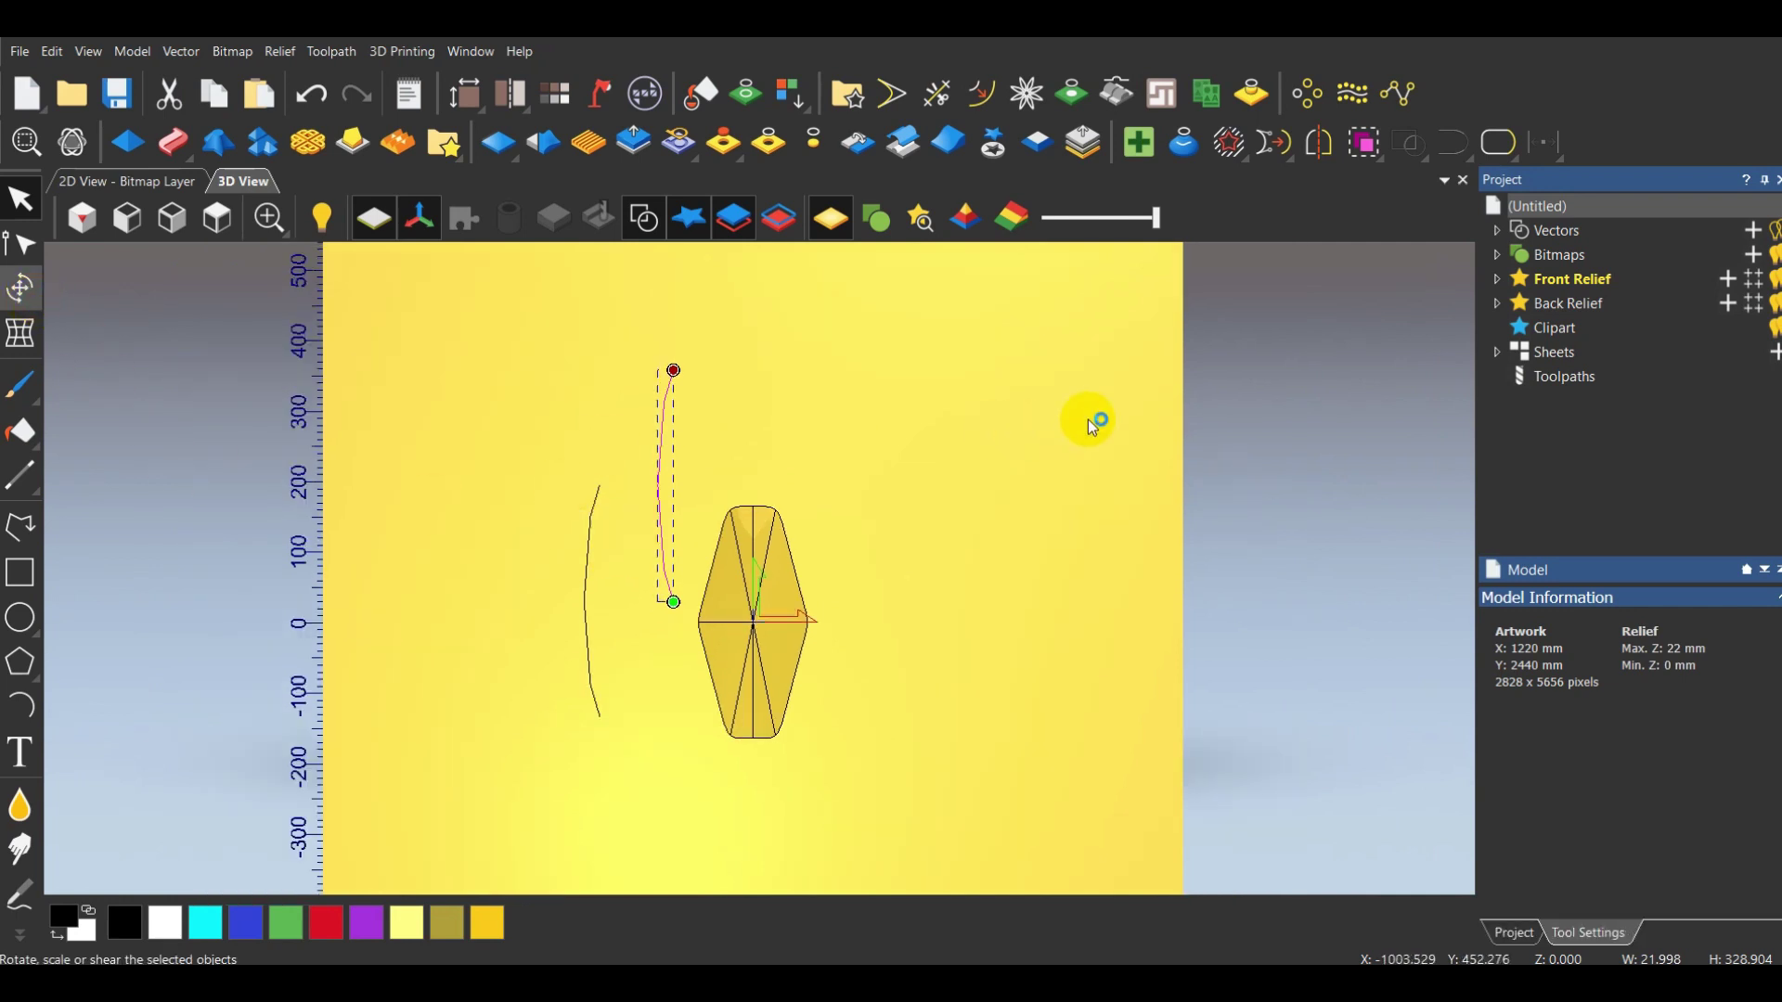
scroll(1700, 704, "down", 5)
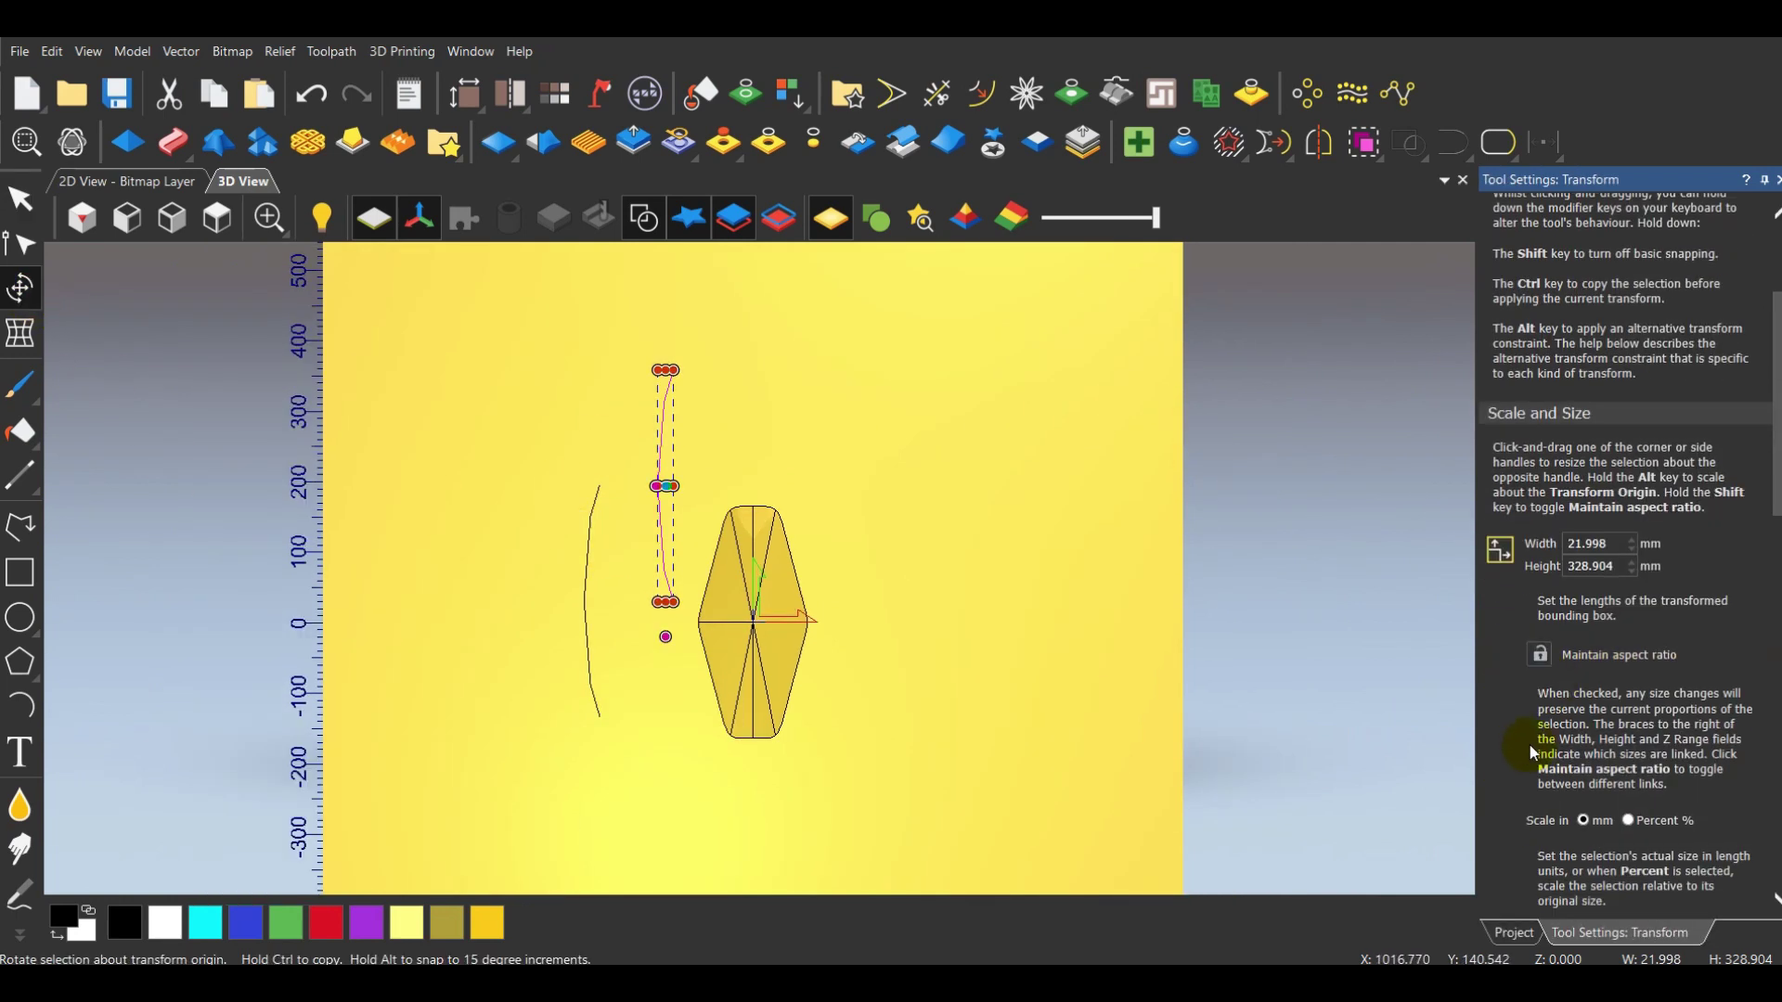
scroll(1532, 752, "down", 3)
scroll(1596, 644, "down", 10)
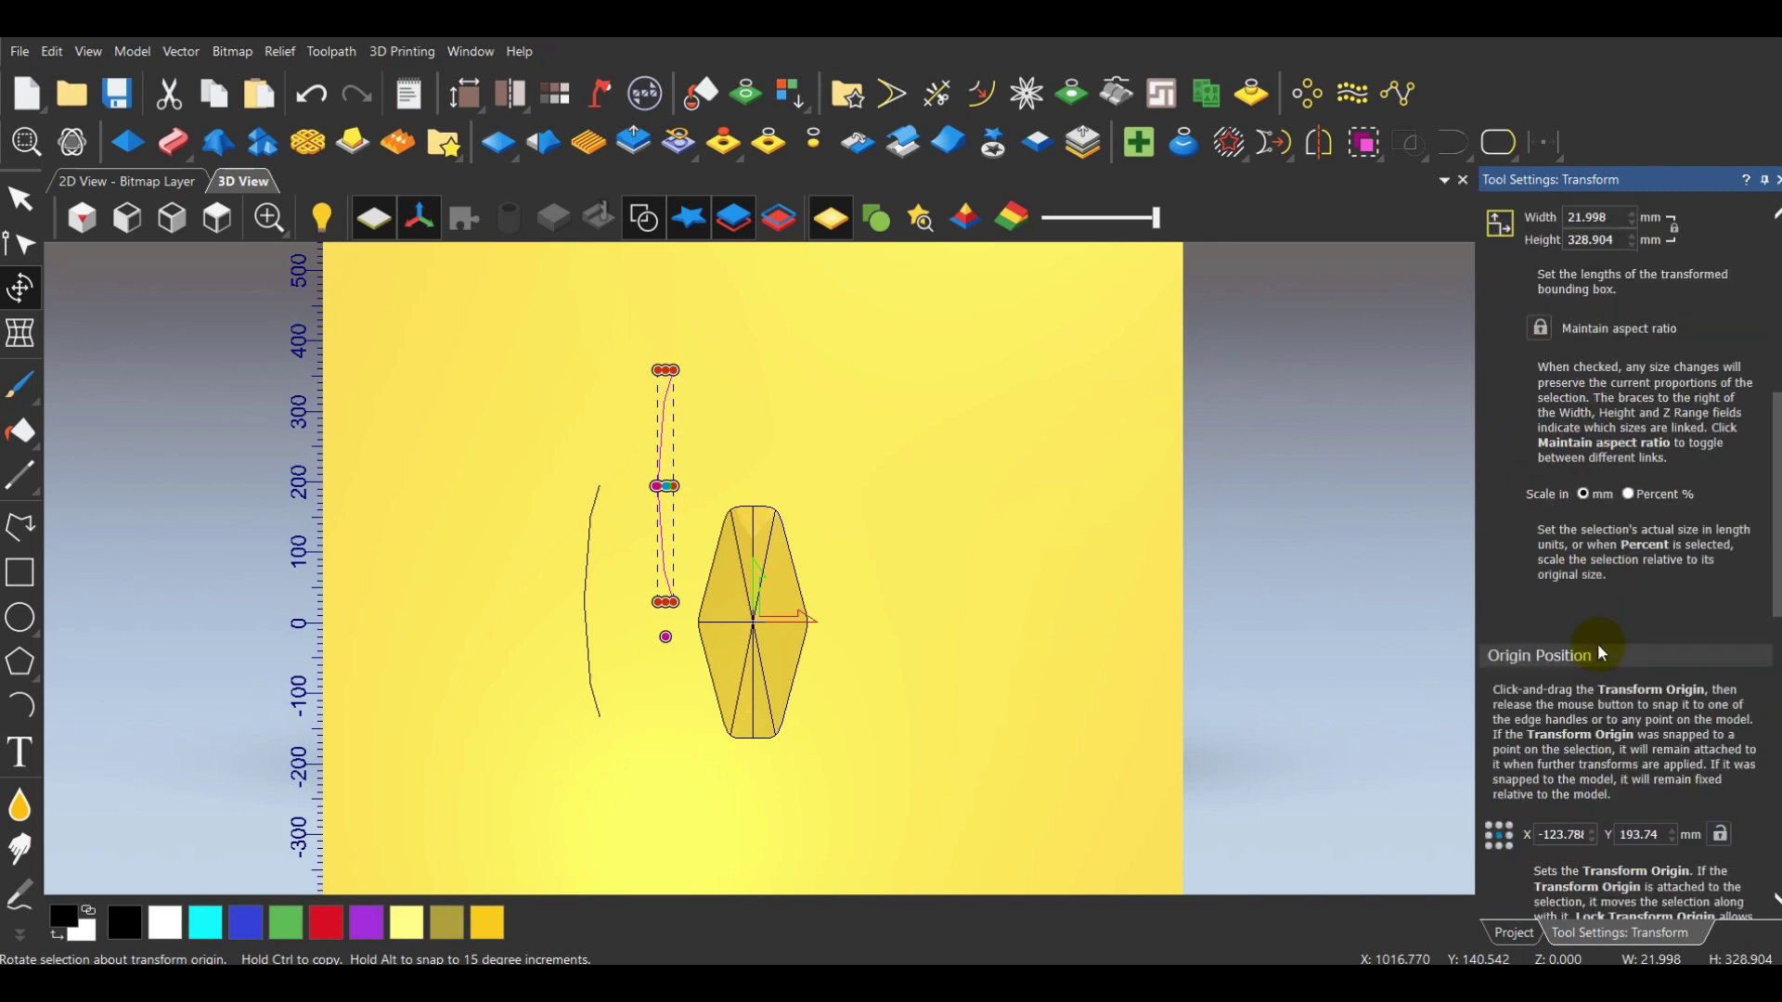
scroll(1603, 780, "down", 1)
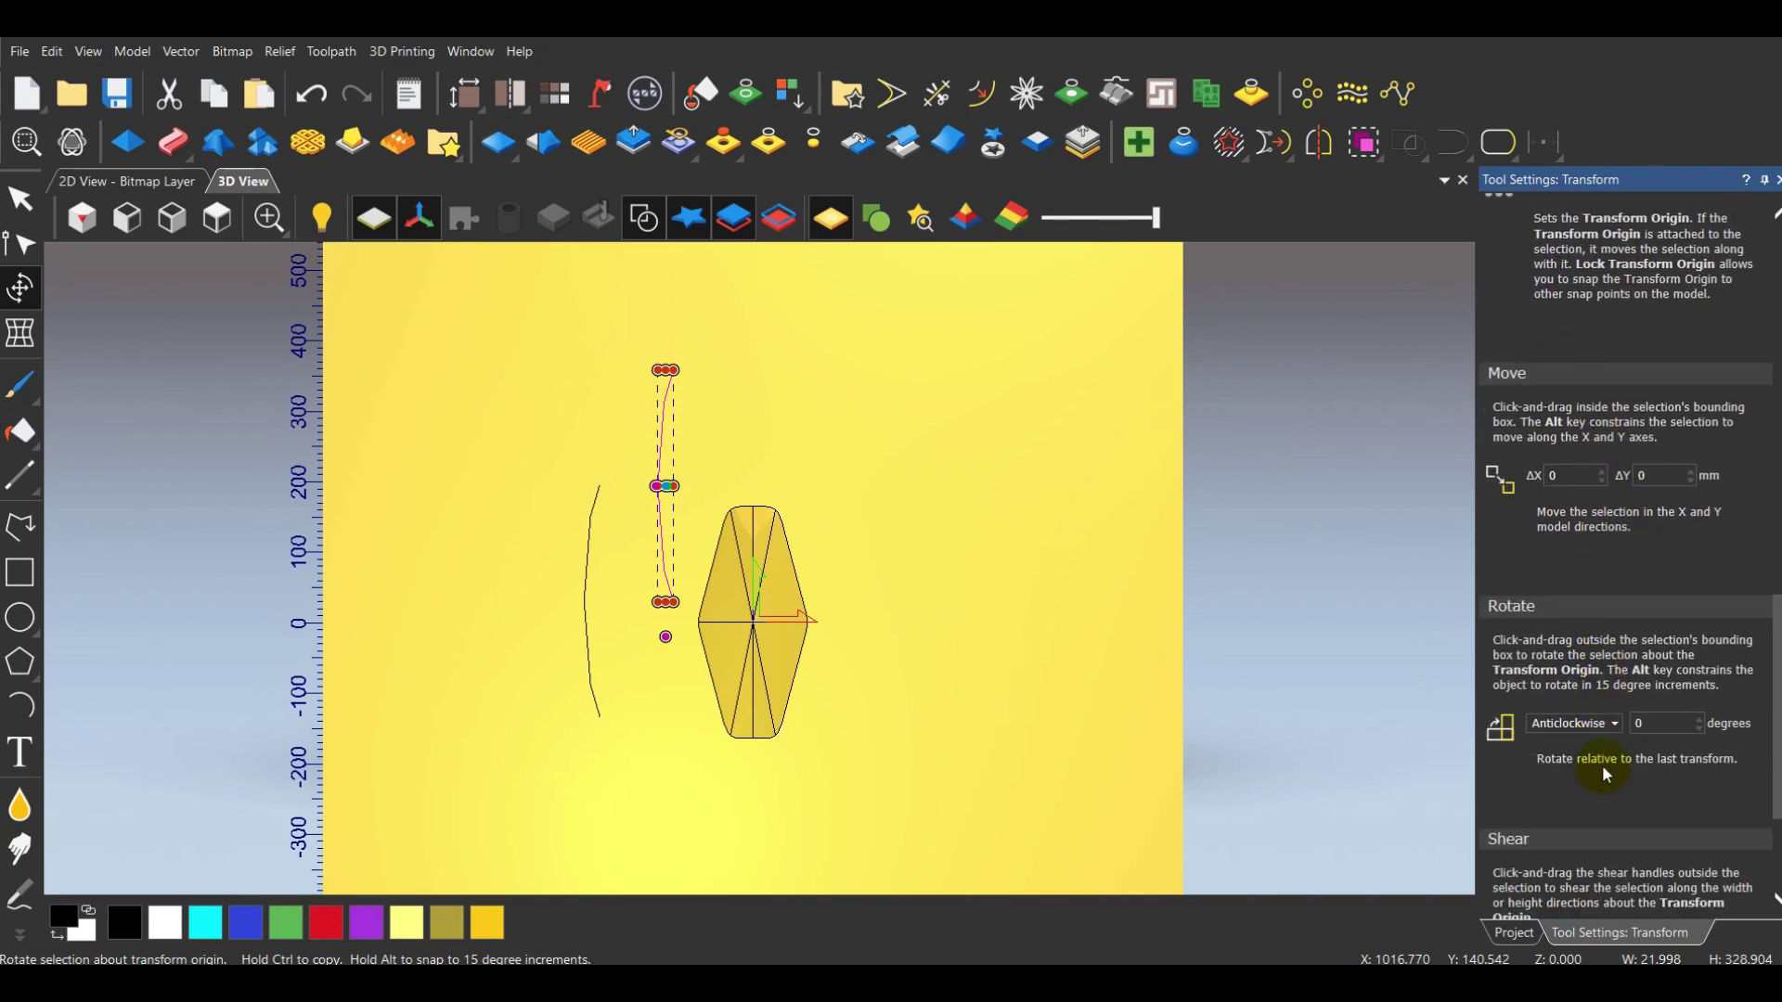
left_click(1636, 723)
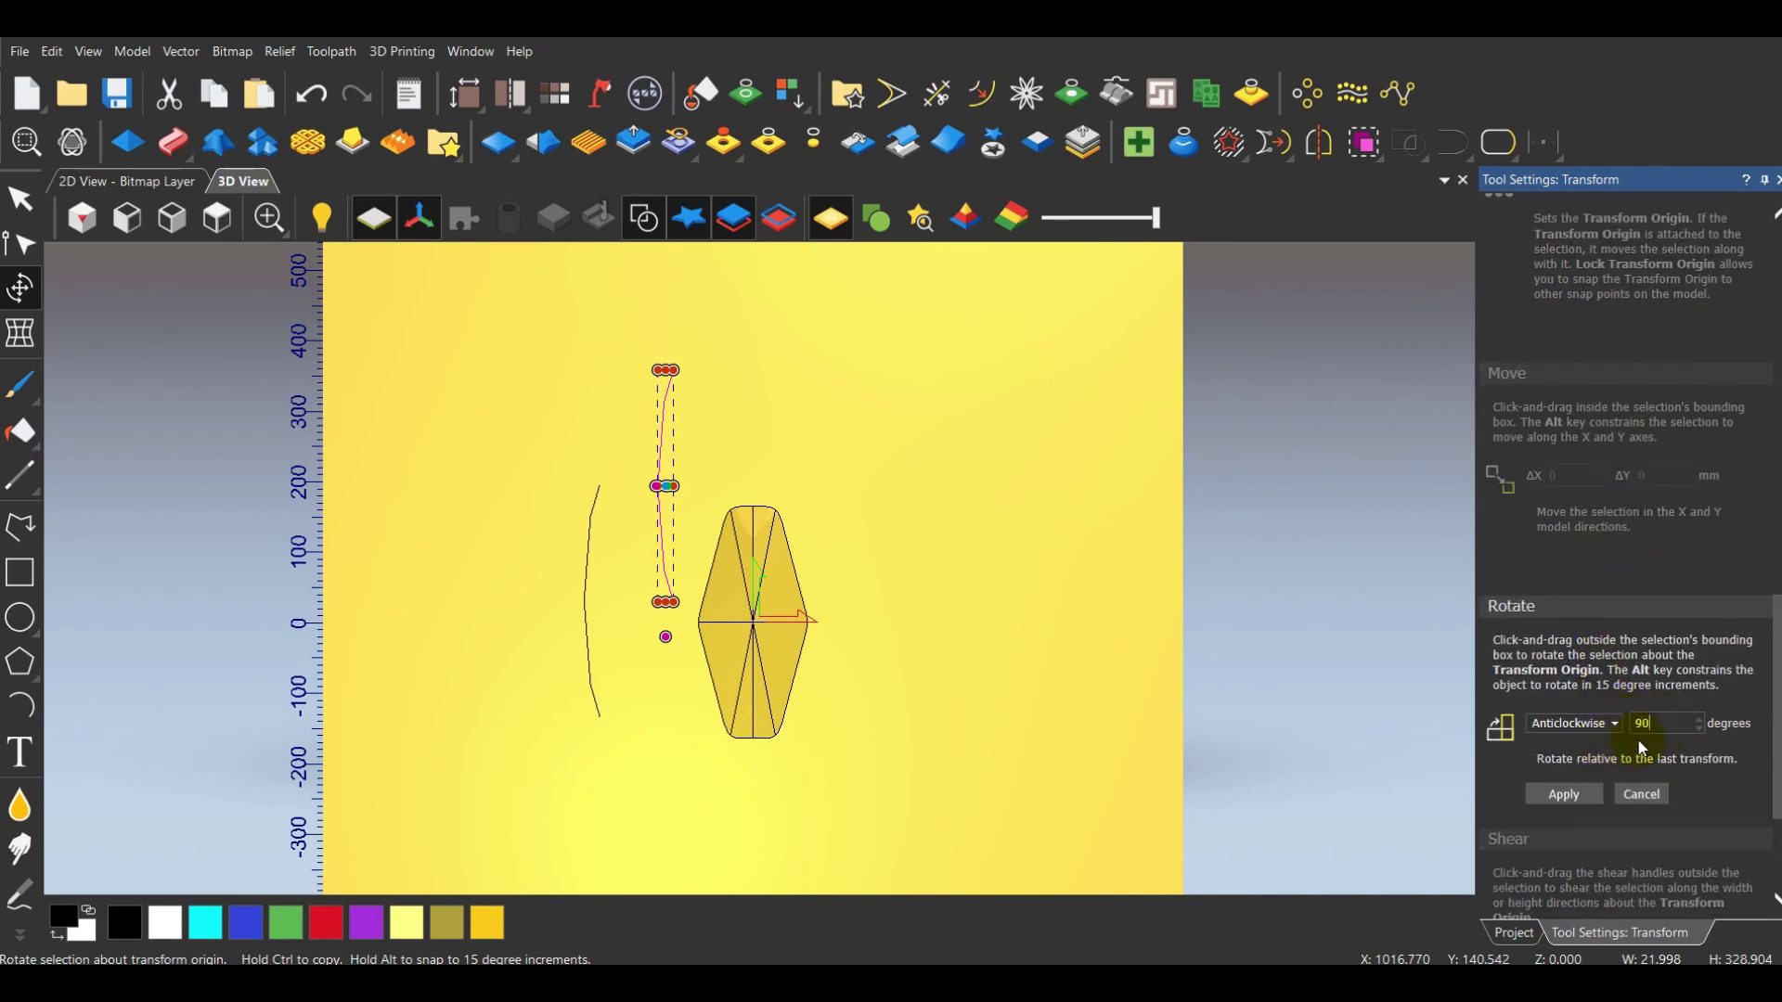
left_click(1560, 798)
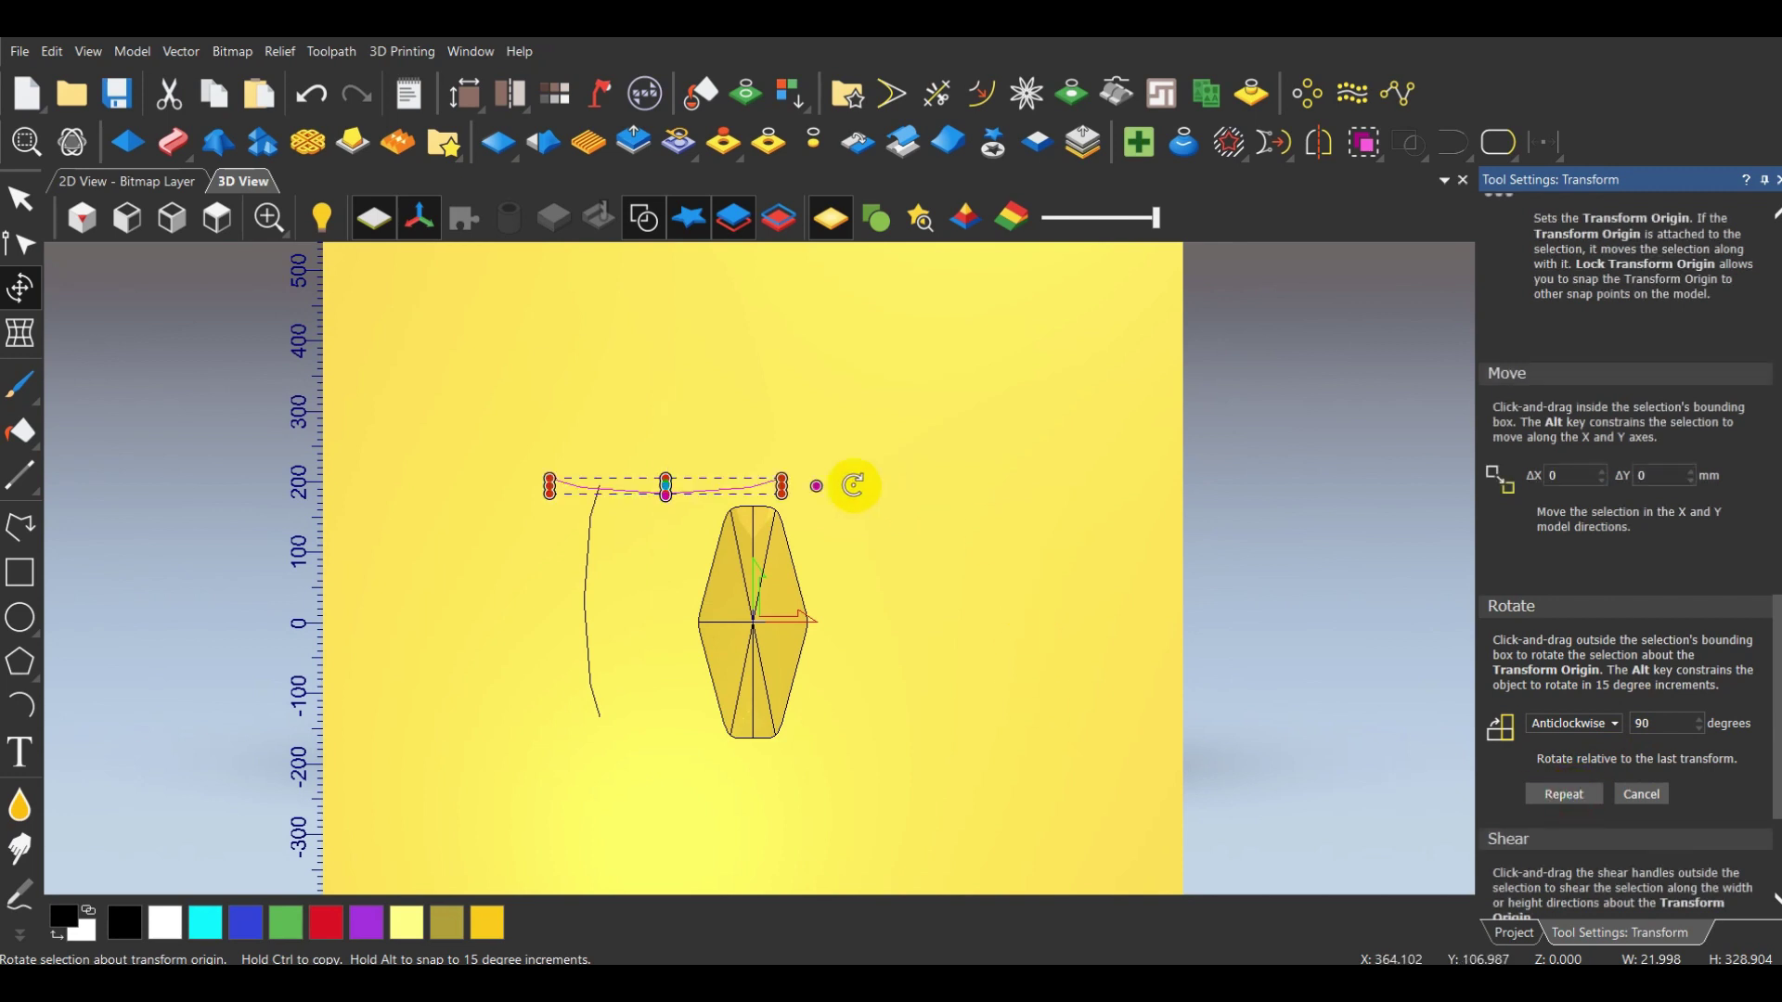
left_click(1559, 796)
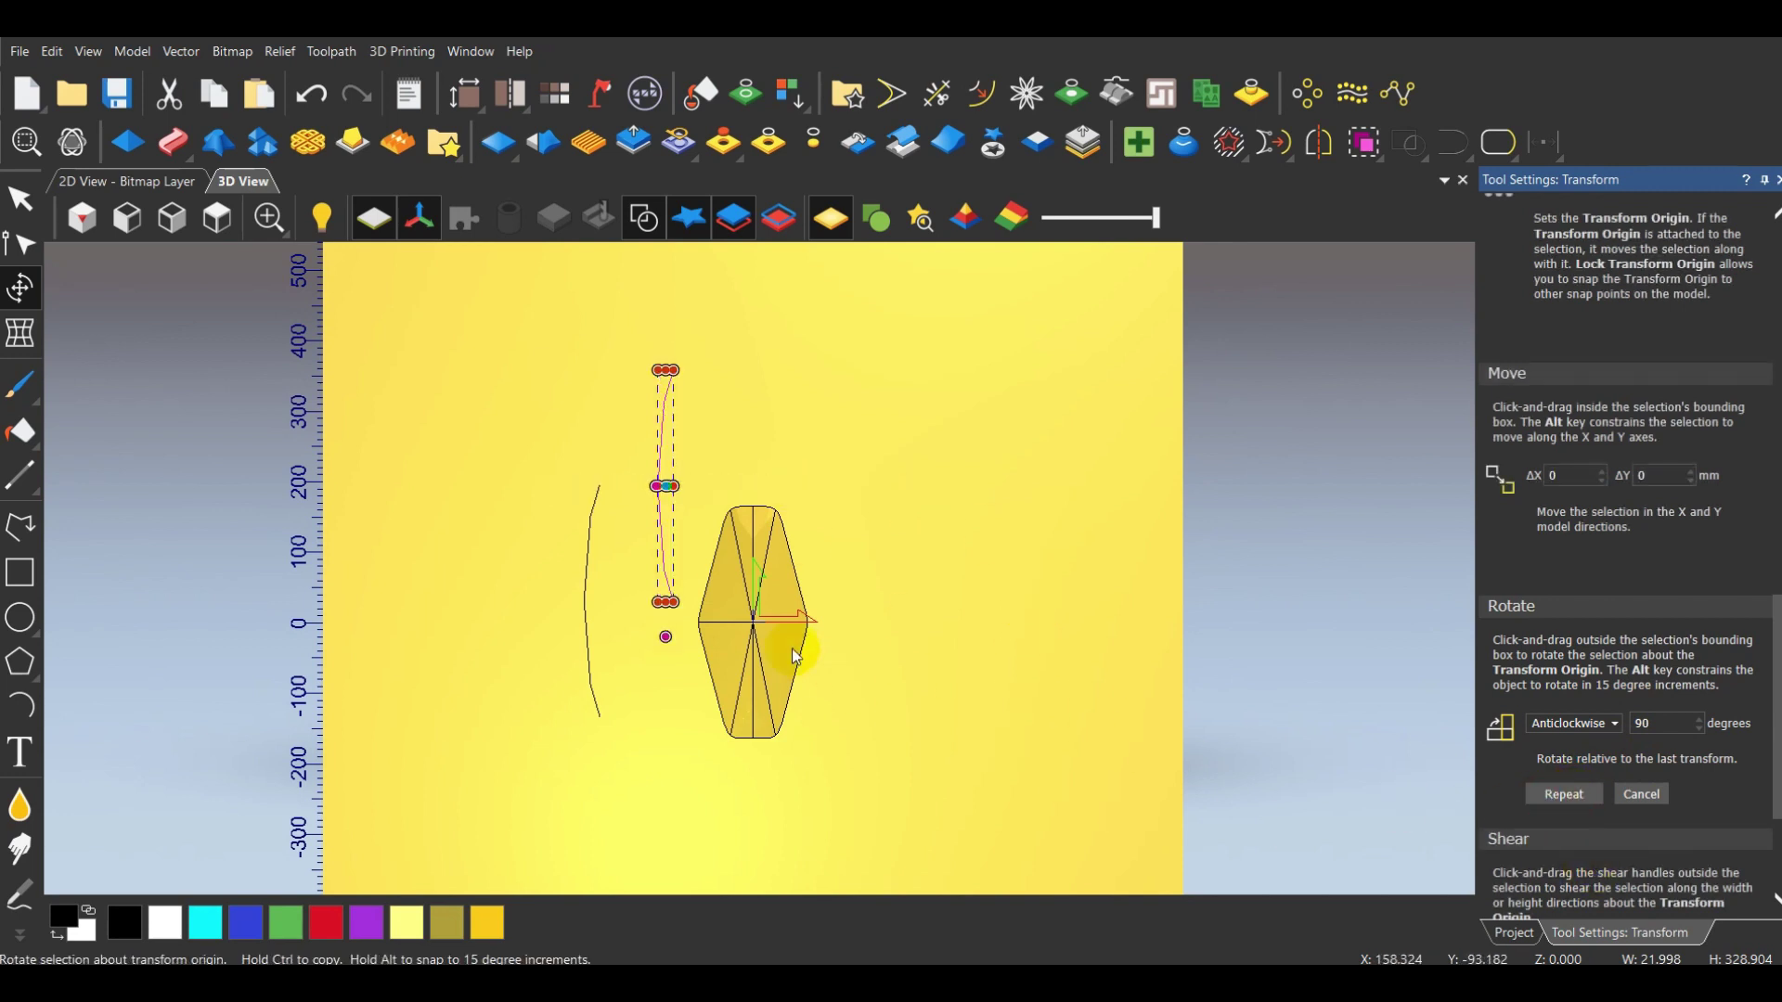
left_click(1580, 799)
left_click(1580, 798)
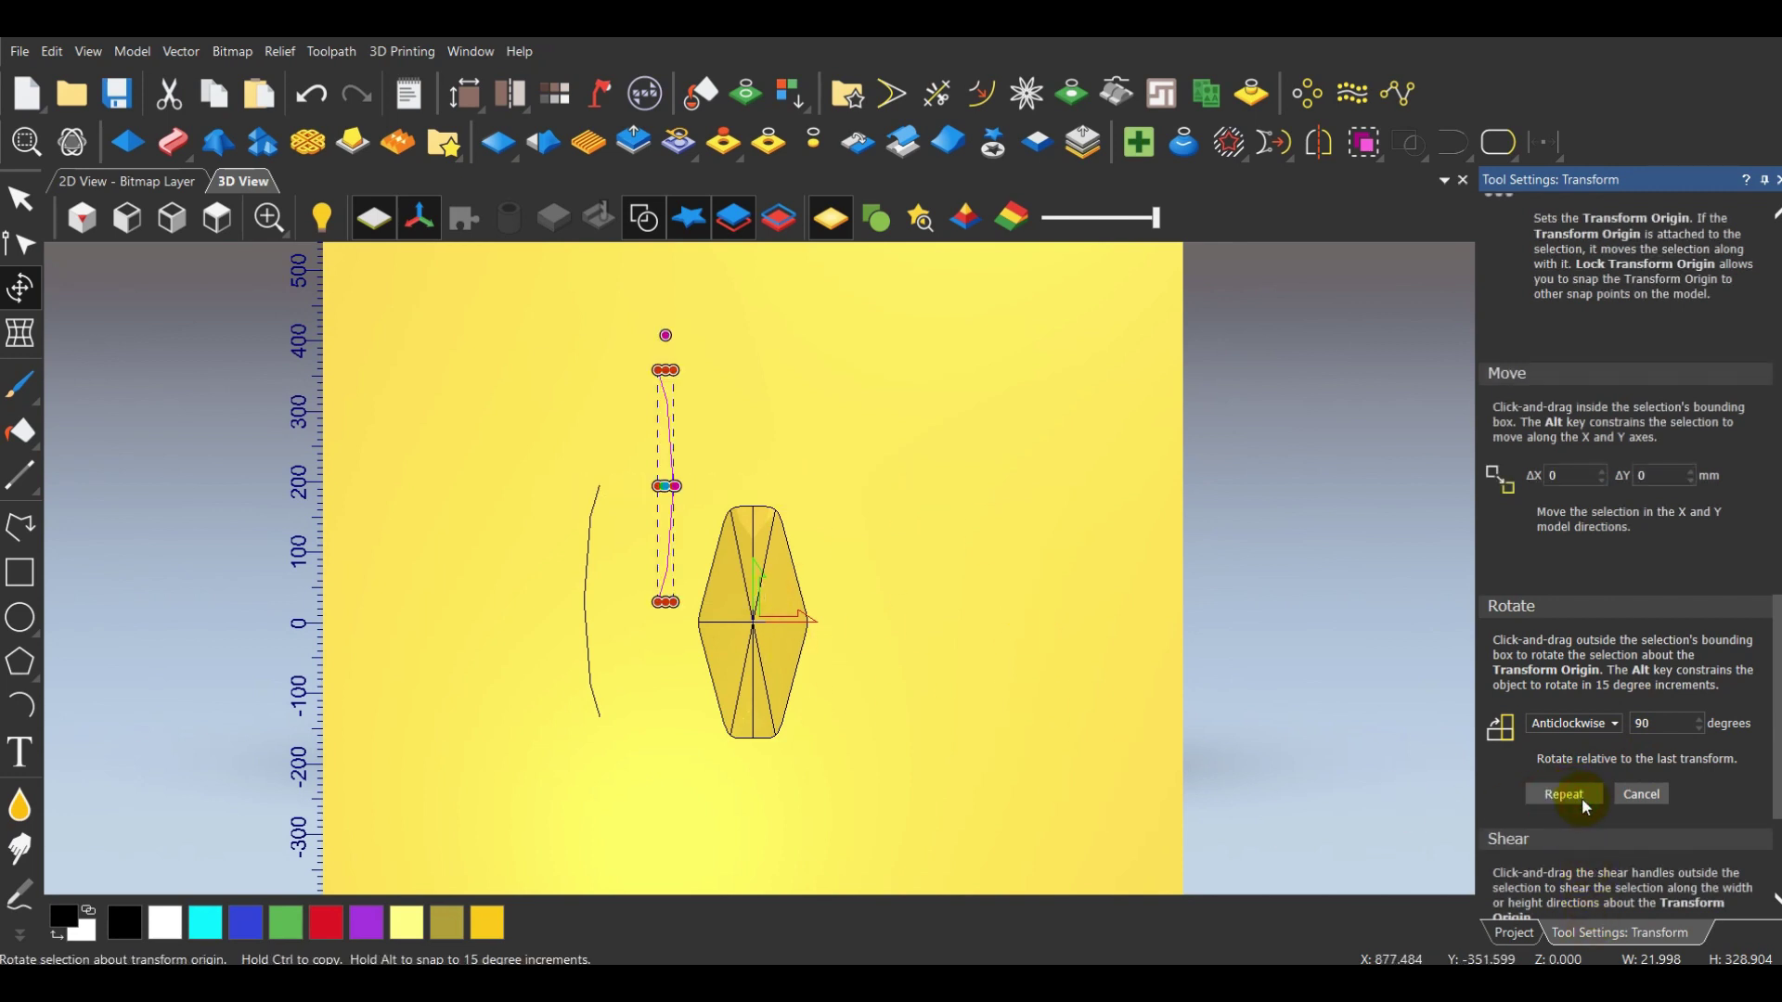
left_click(1579, 798)
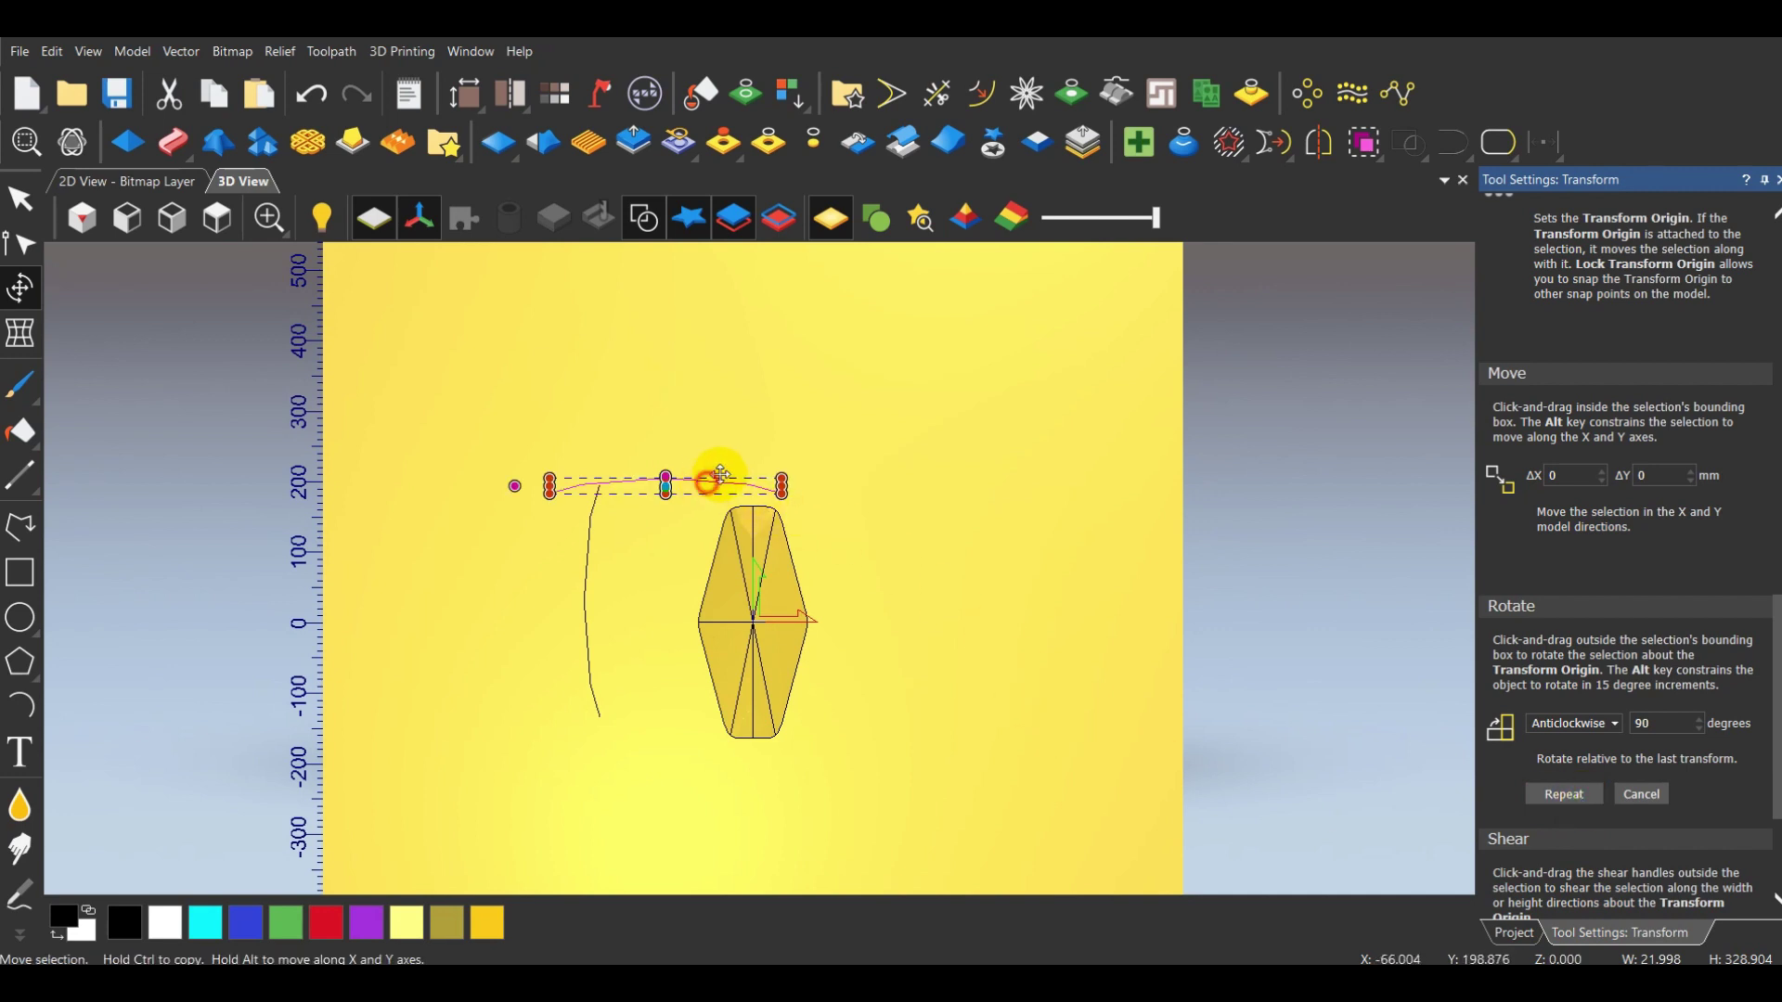
Move the horizontal cross-section curve to the free area above and to the right of the tile
left_click_drag(720, 476, 927, 439)
scroll(919, 371, "up", 3)
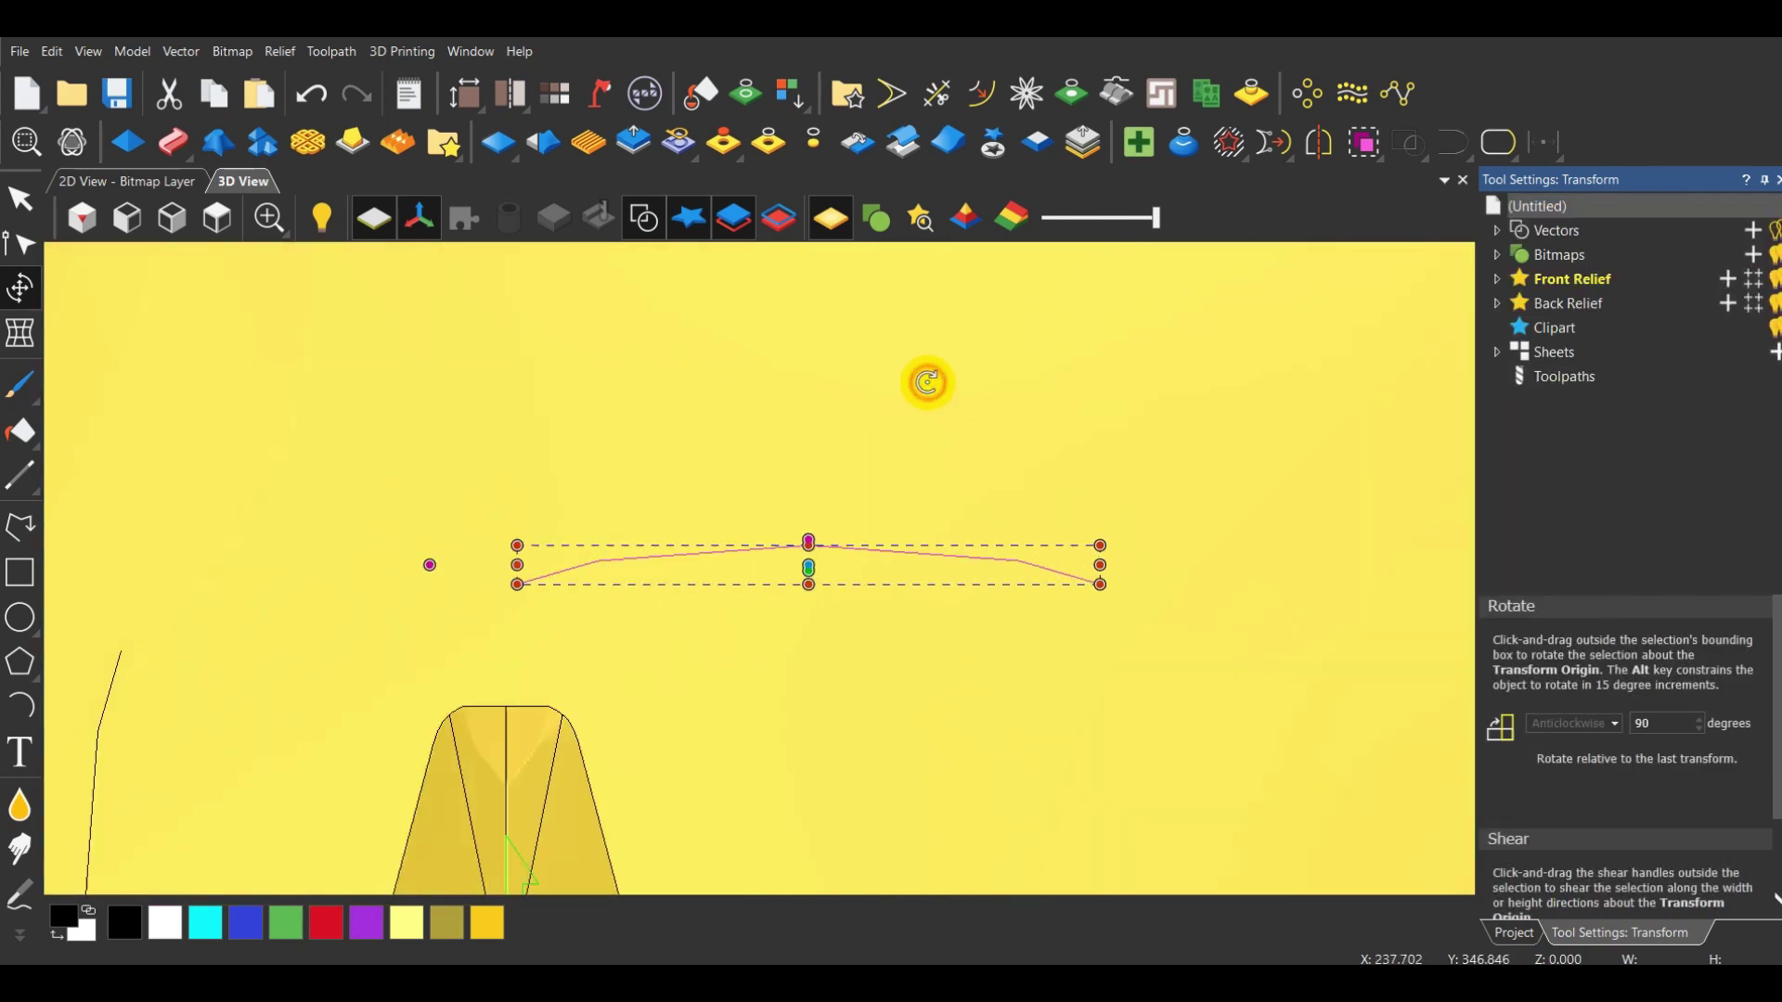
left_click(927, 381)
left_click(21, 527)
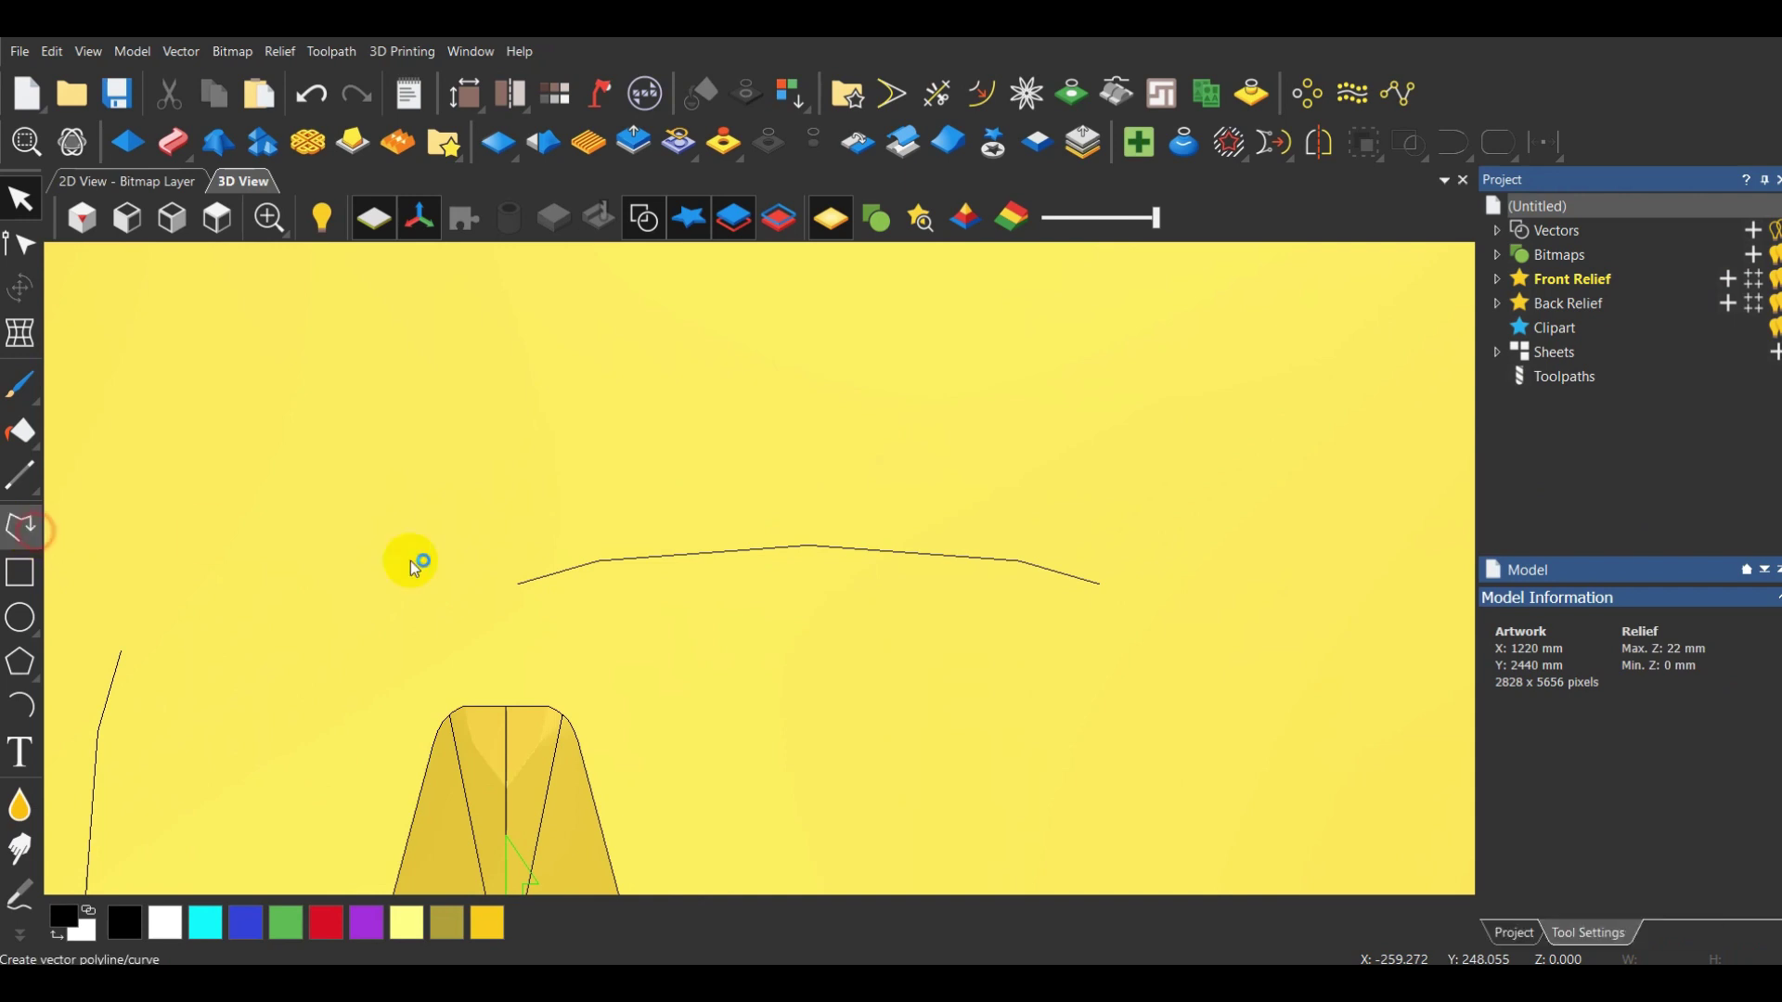
scroll(517, 581, "up", 1)
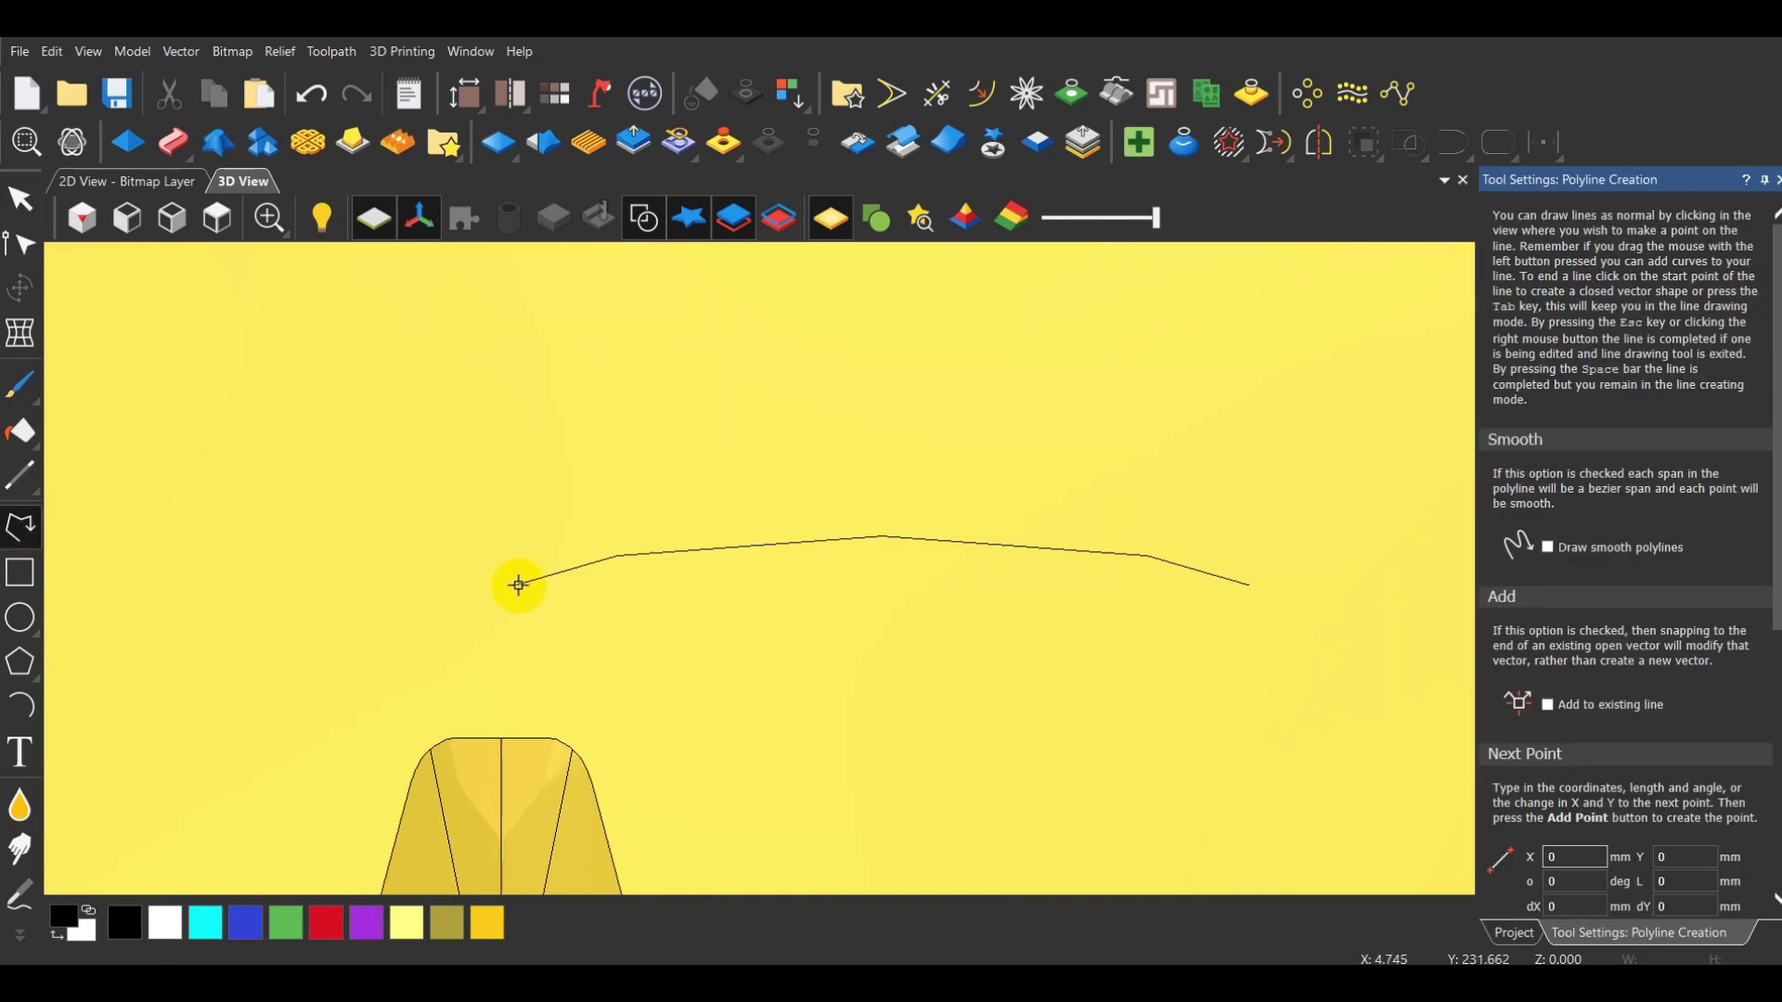
left_click(518, 585)
scroll(804, 557, "up", 1)
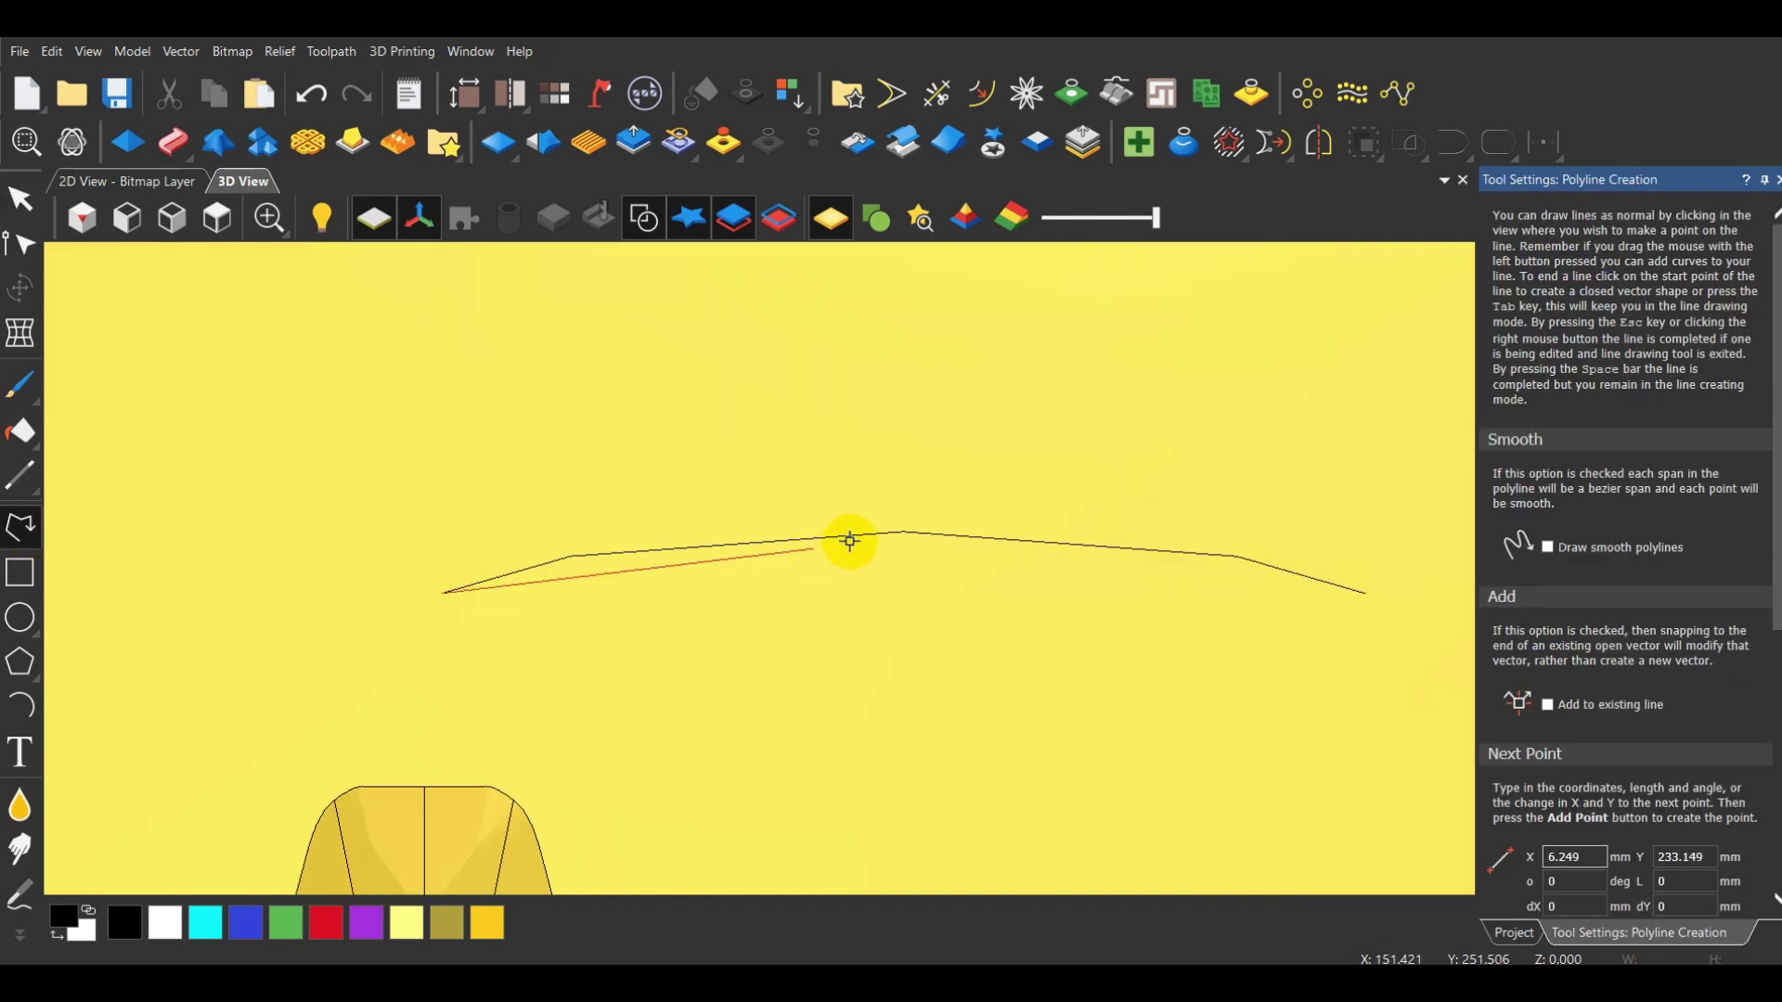
key("Escape")
Draw a vertical line about 72 mm long crossing the left half of the horizontal cross-section curve
left_click(11, 518)
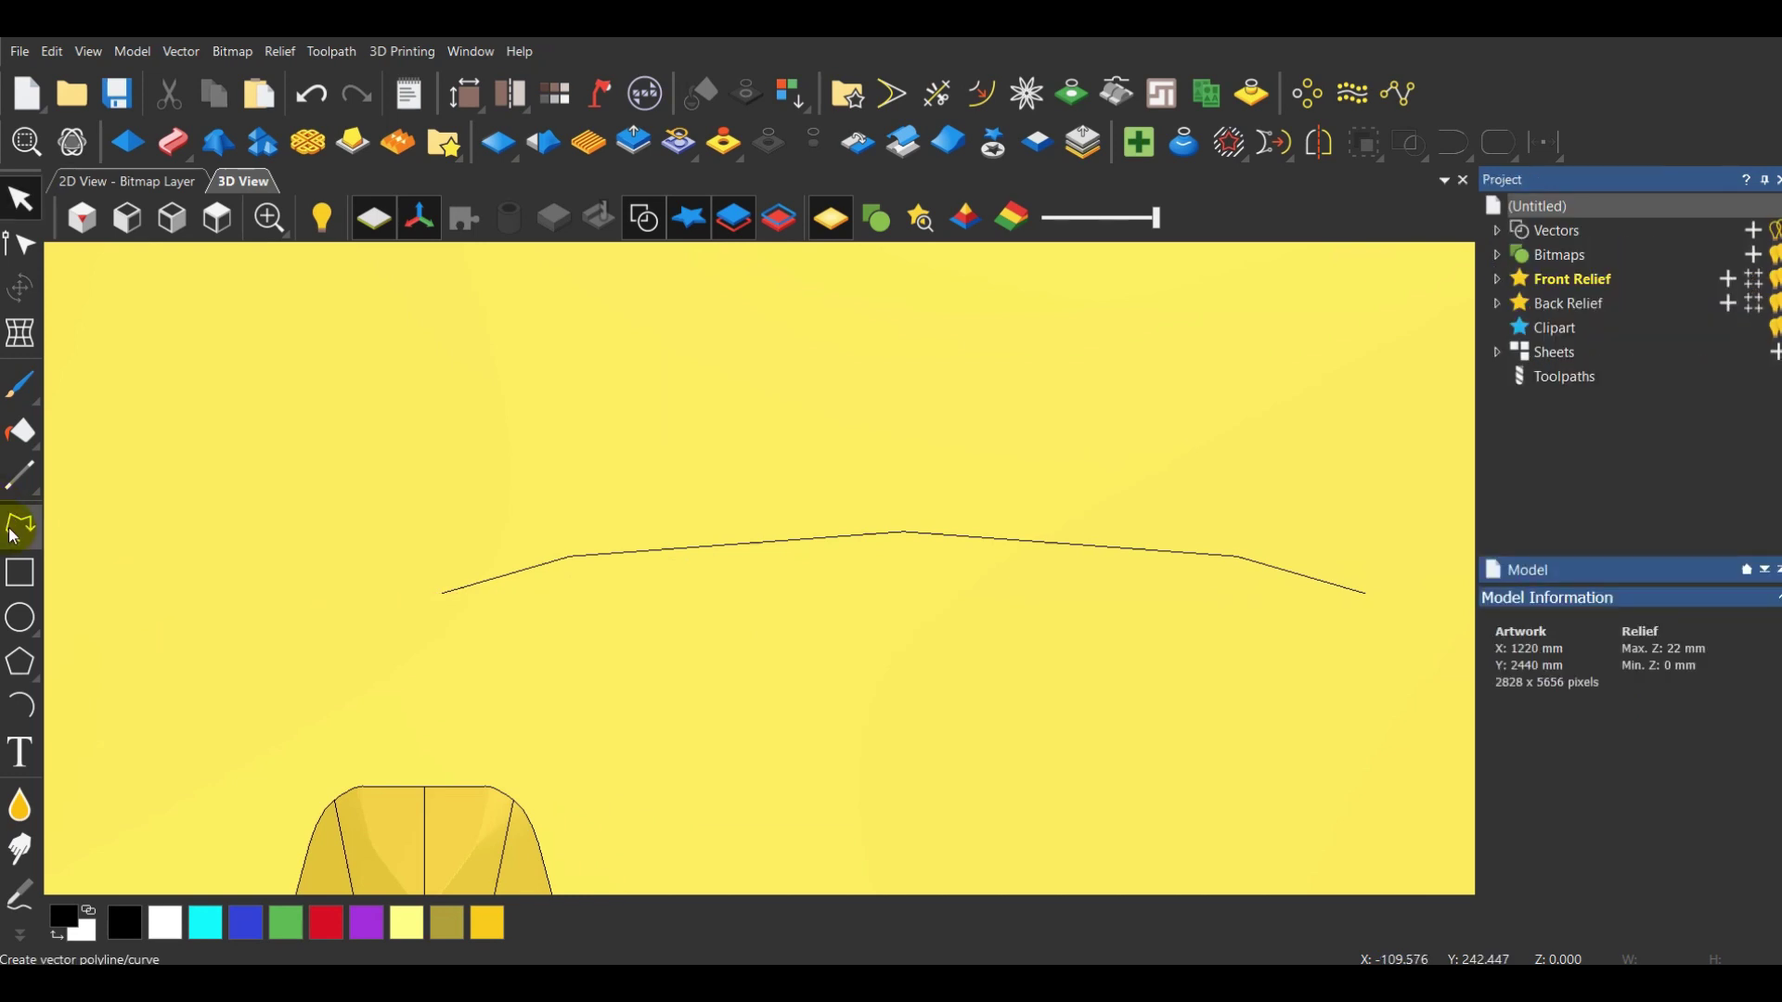
left_click(712, 456)
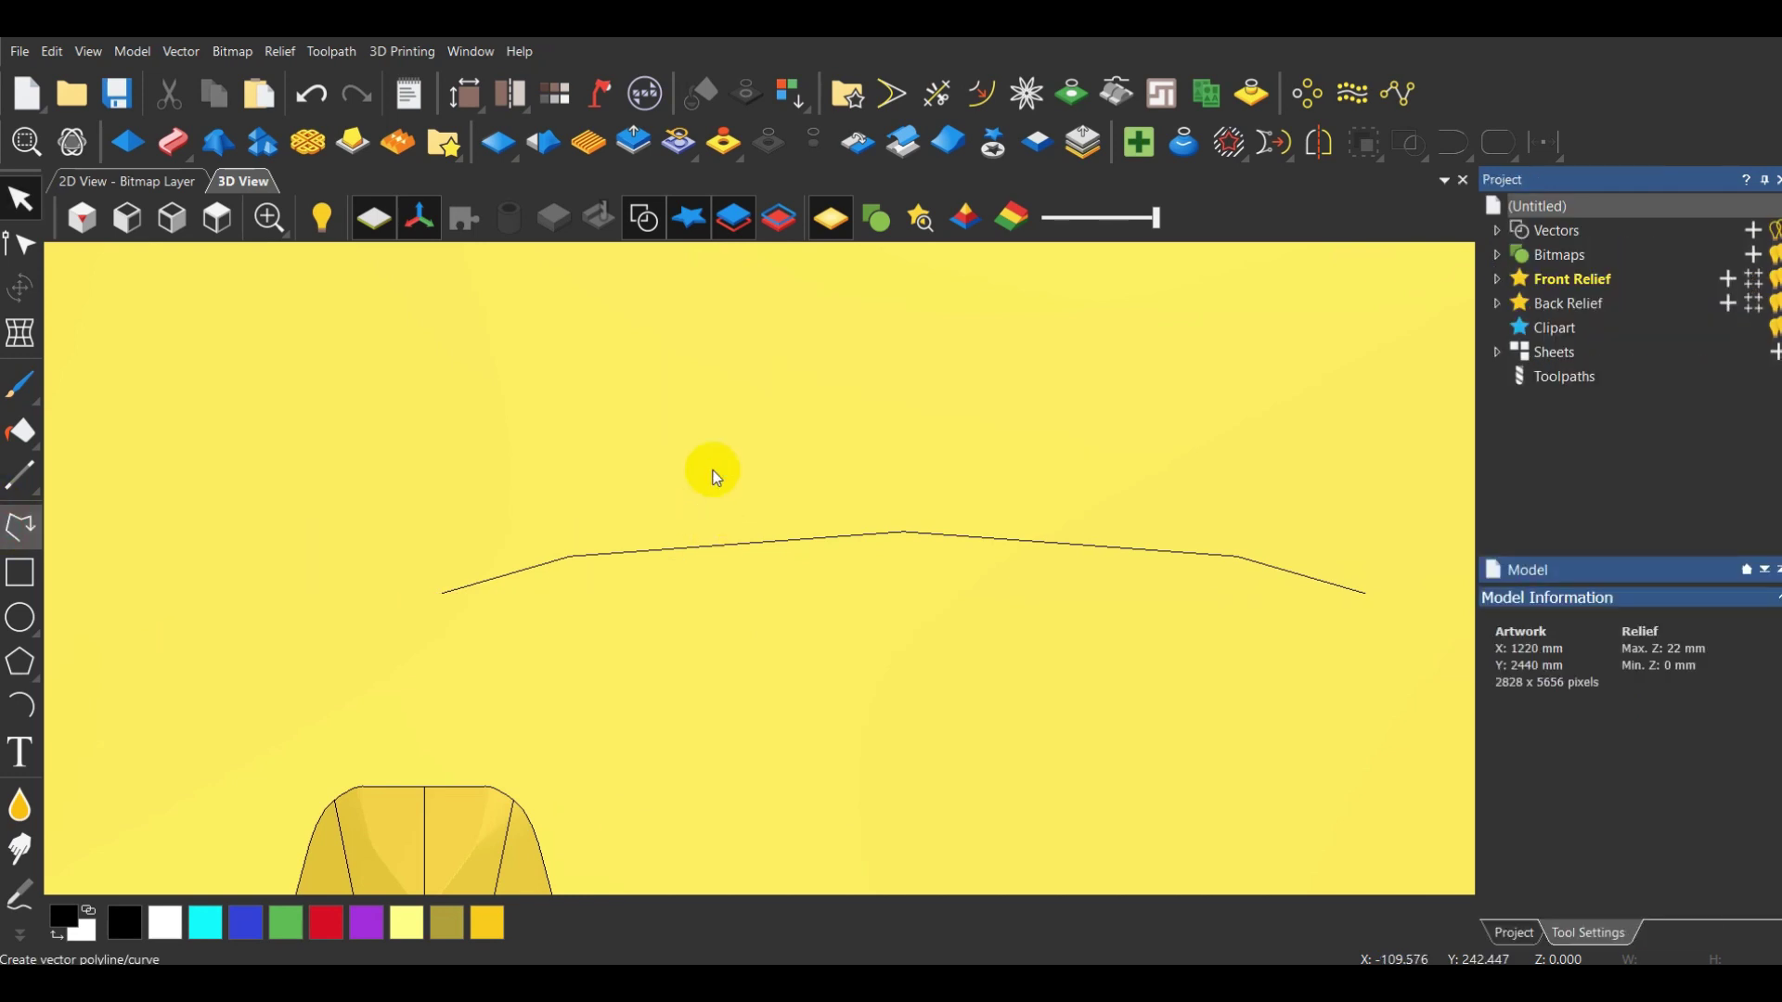
left_click(712, 659)
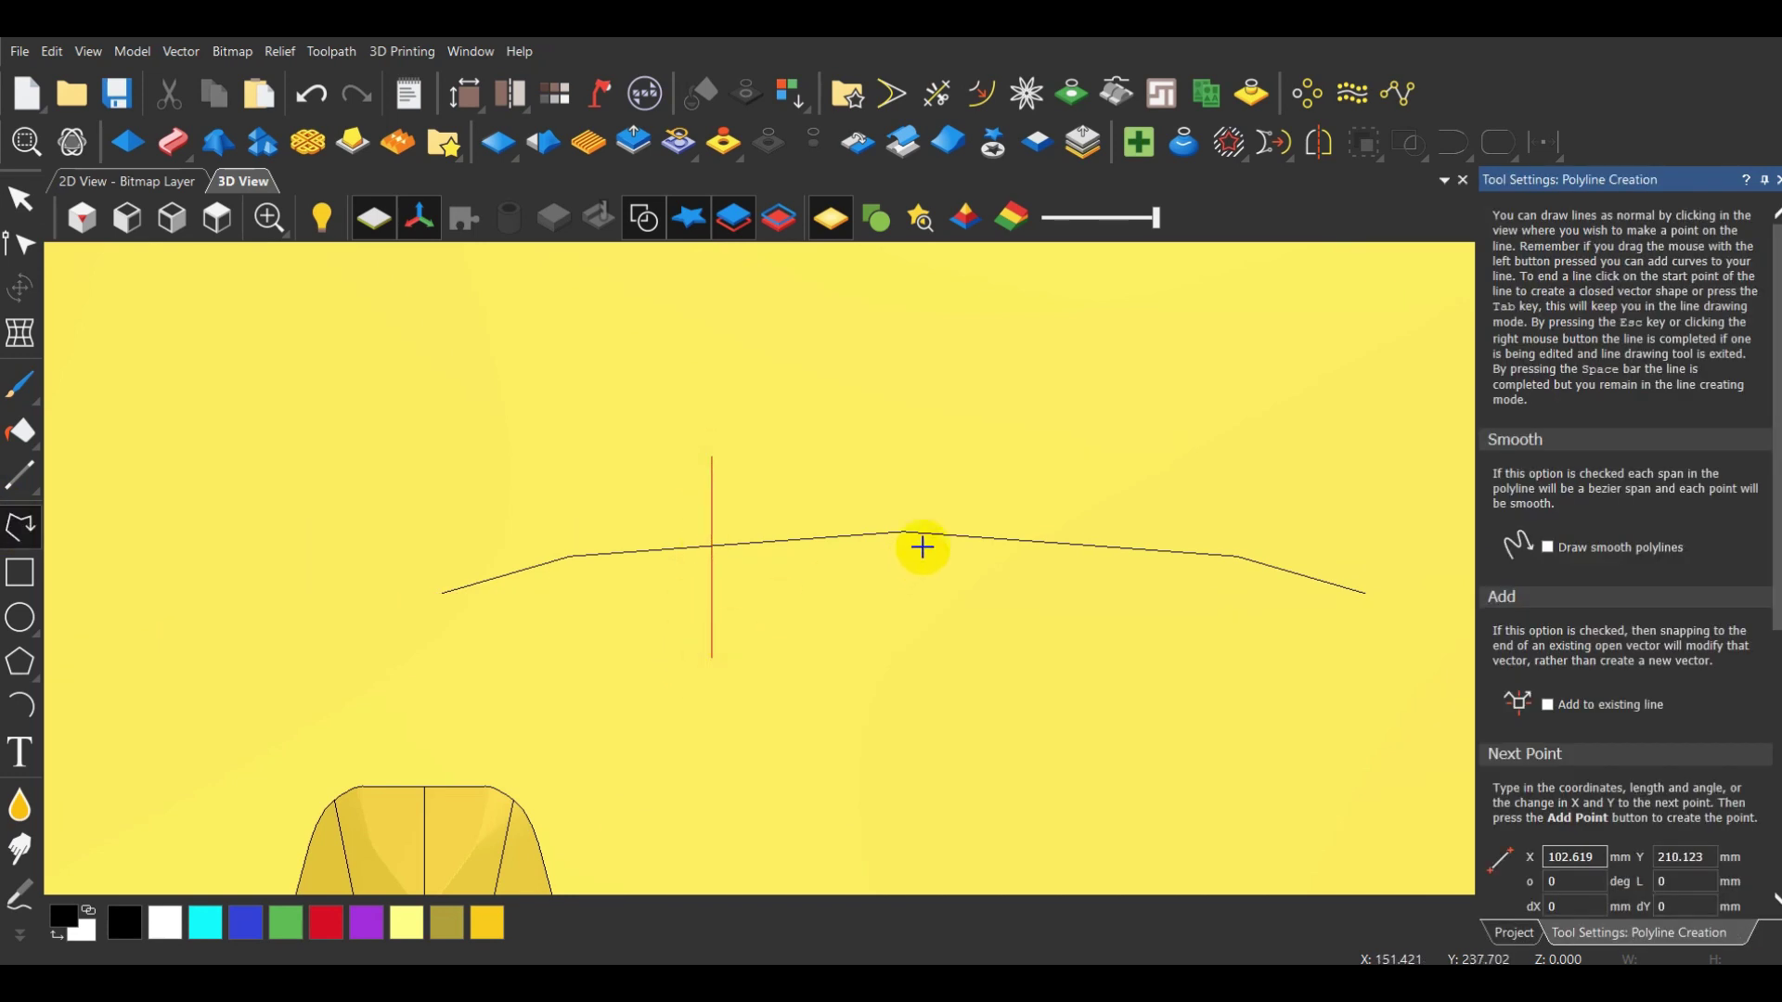
right_click(919, 534)
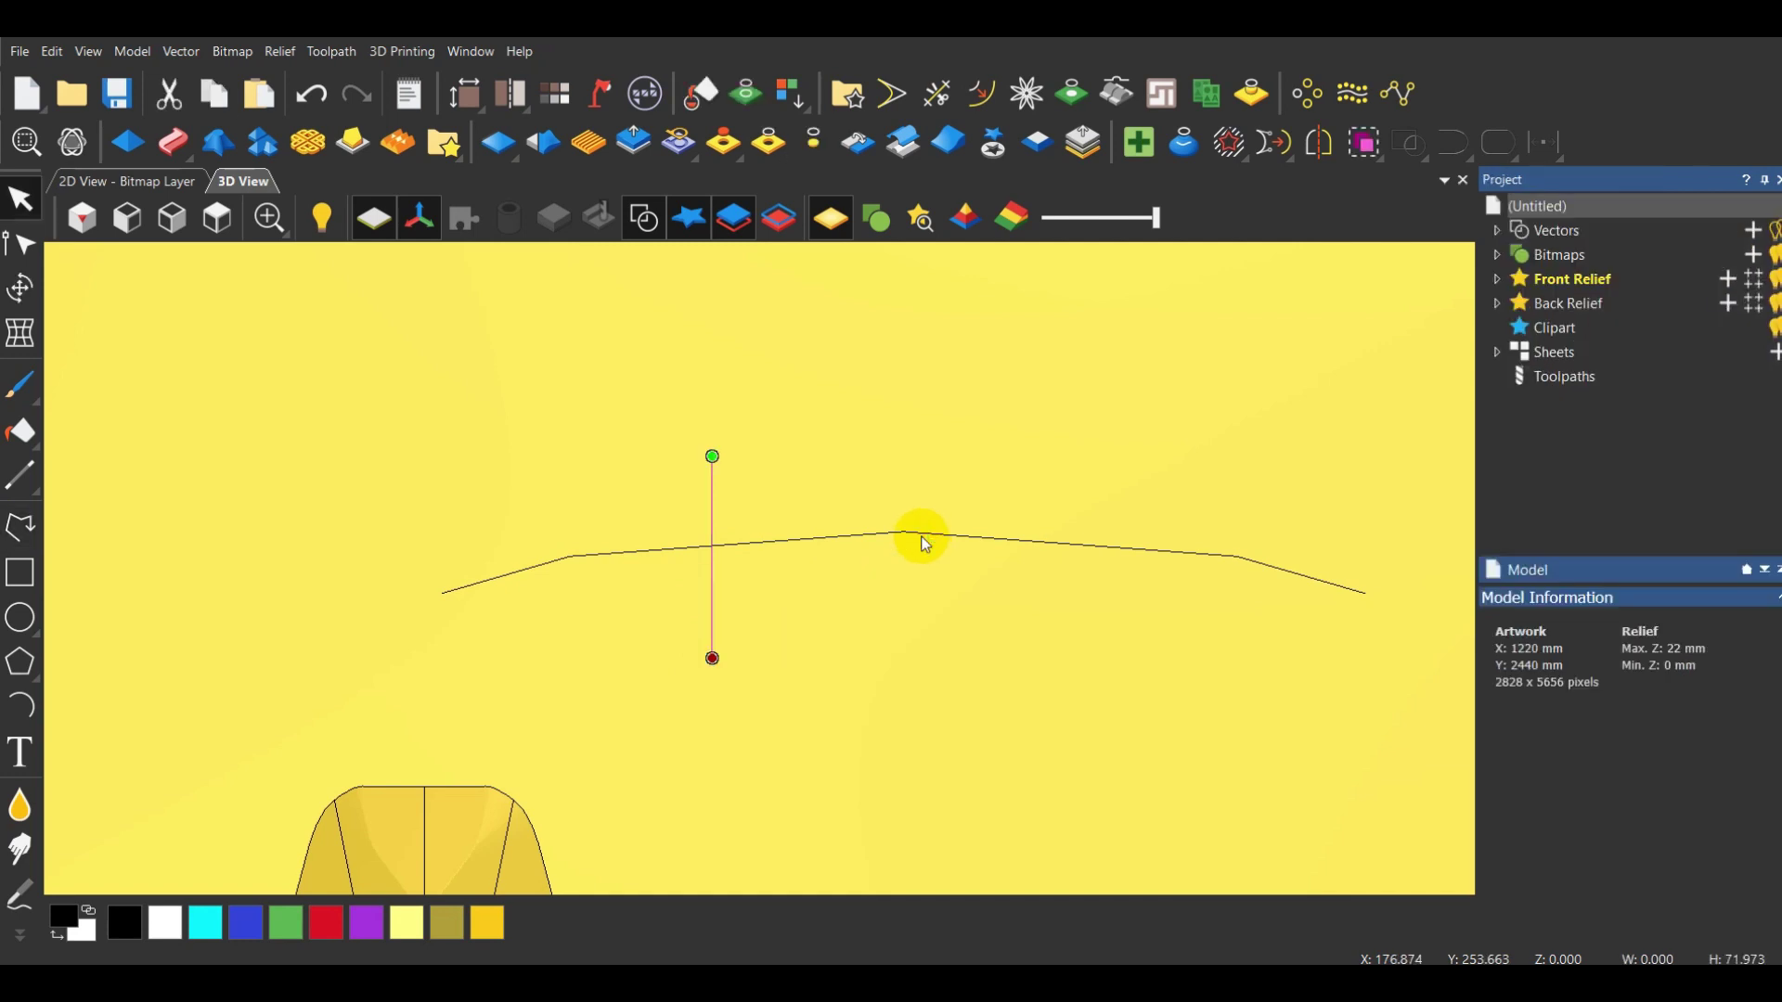
Centre the vertical line in X on the horizontal cross-section curve, and draw a straight line from the curve's left end to its peak
left_click(921, 536)
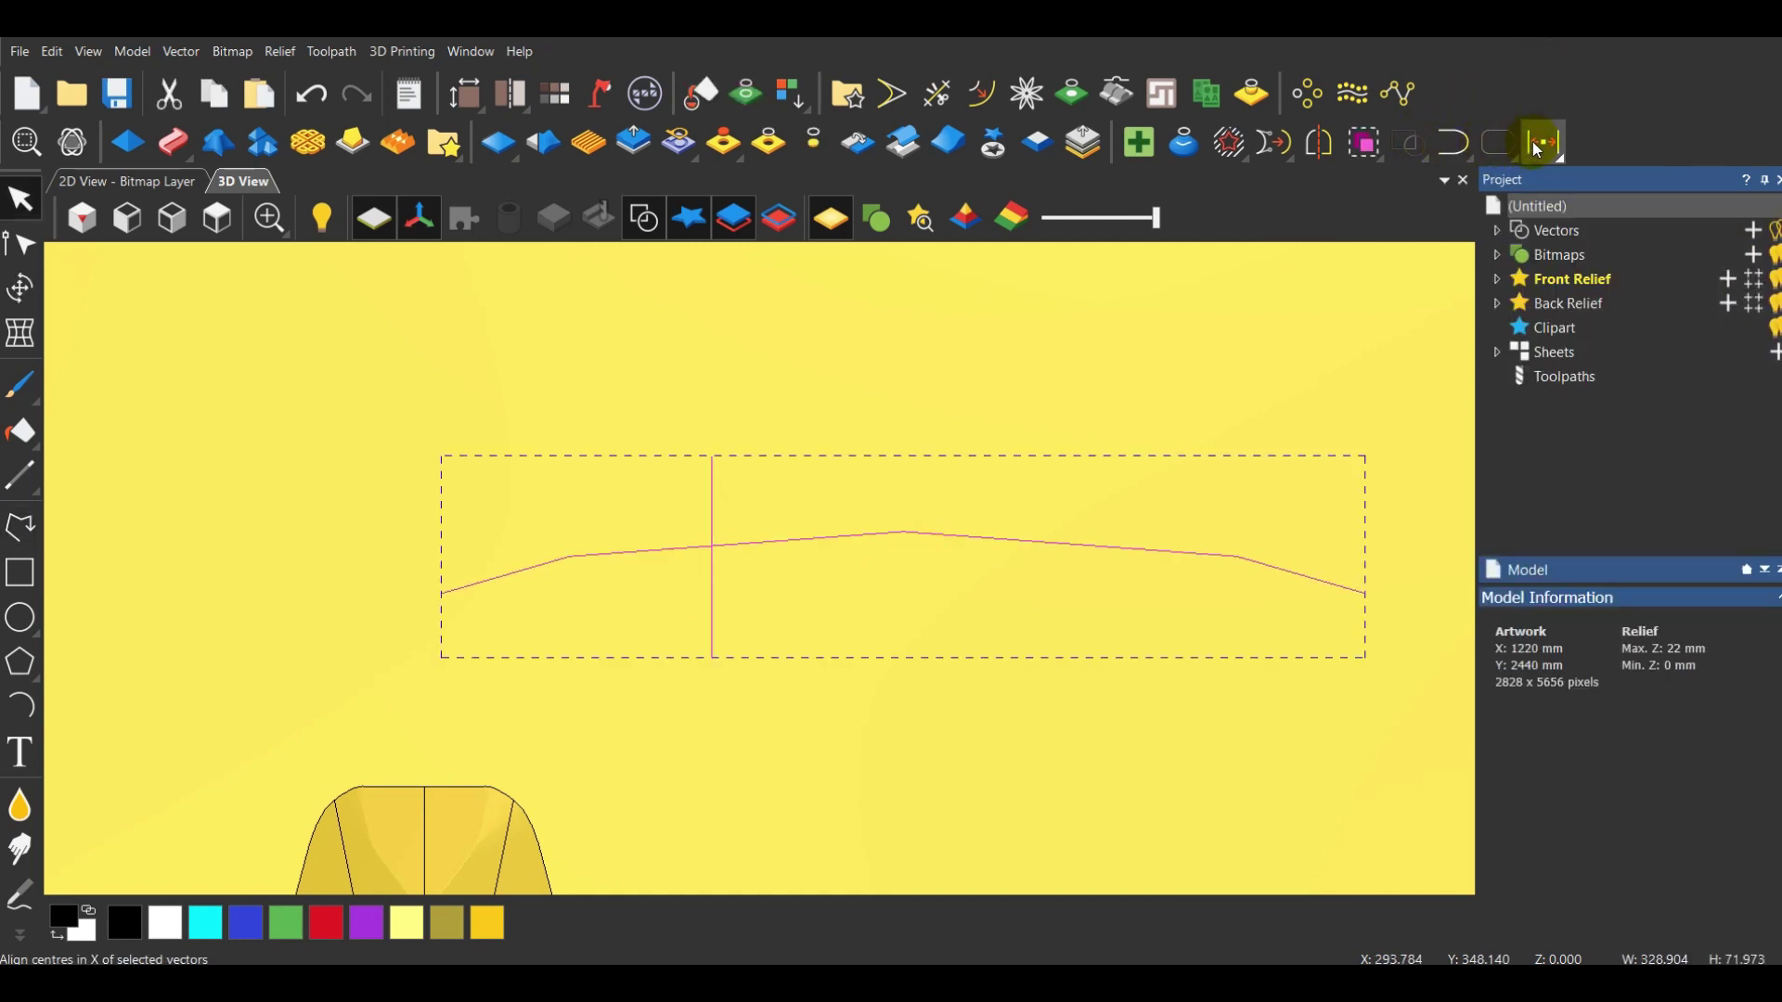
left_click(1178, 705)
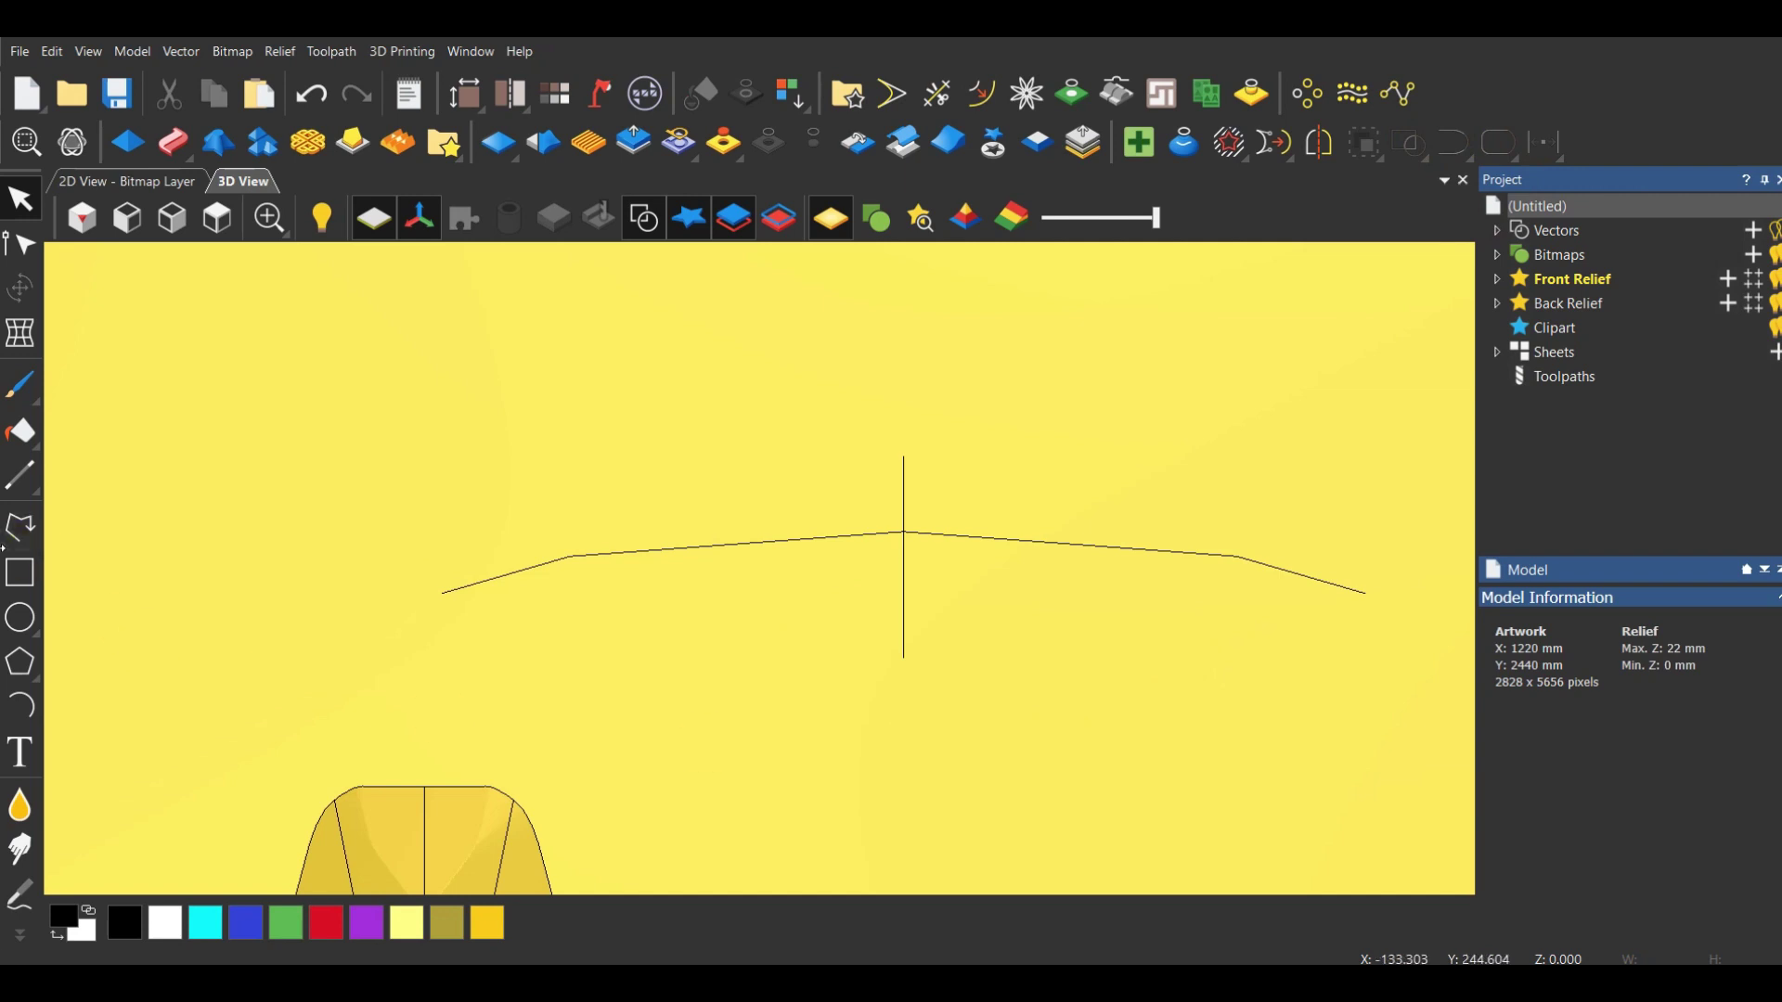
left_click(19, 526)
left_click(440, 592)
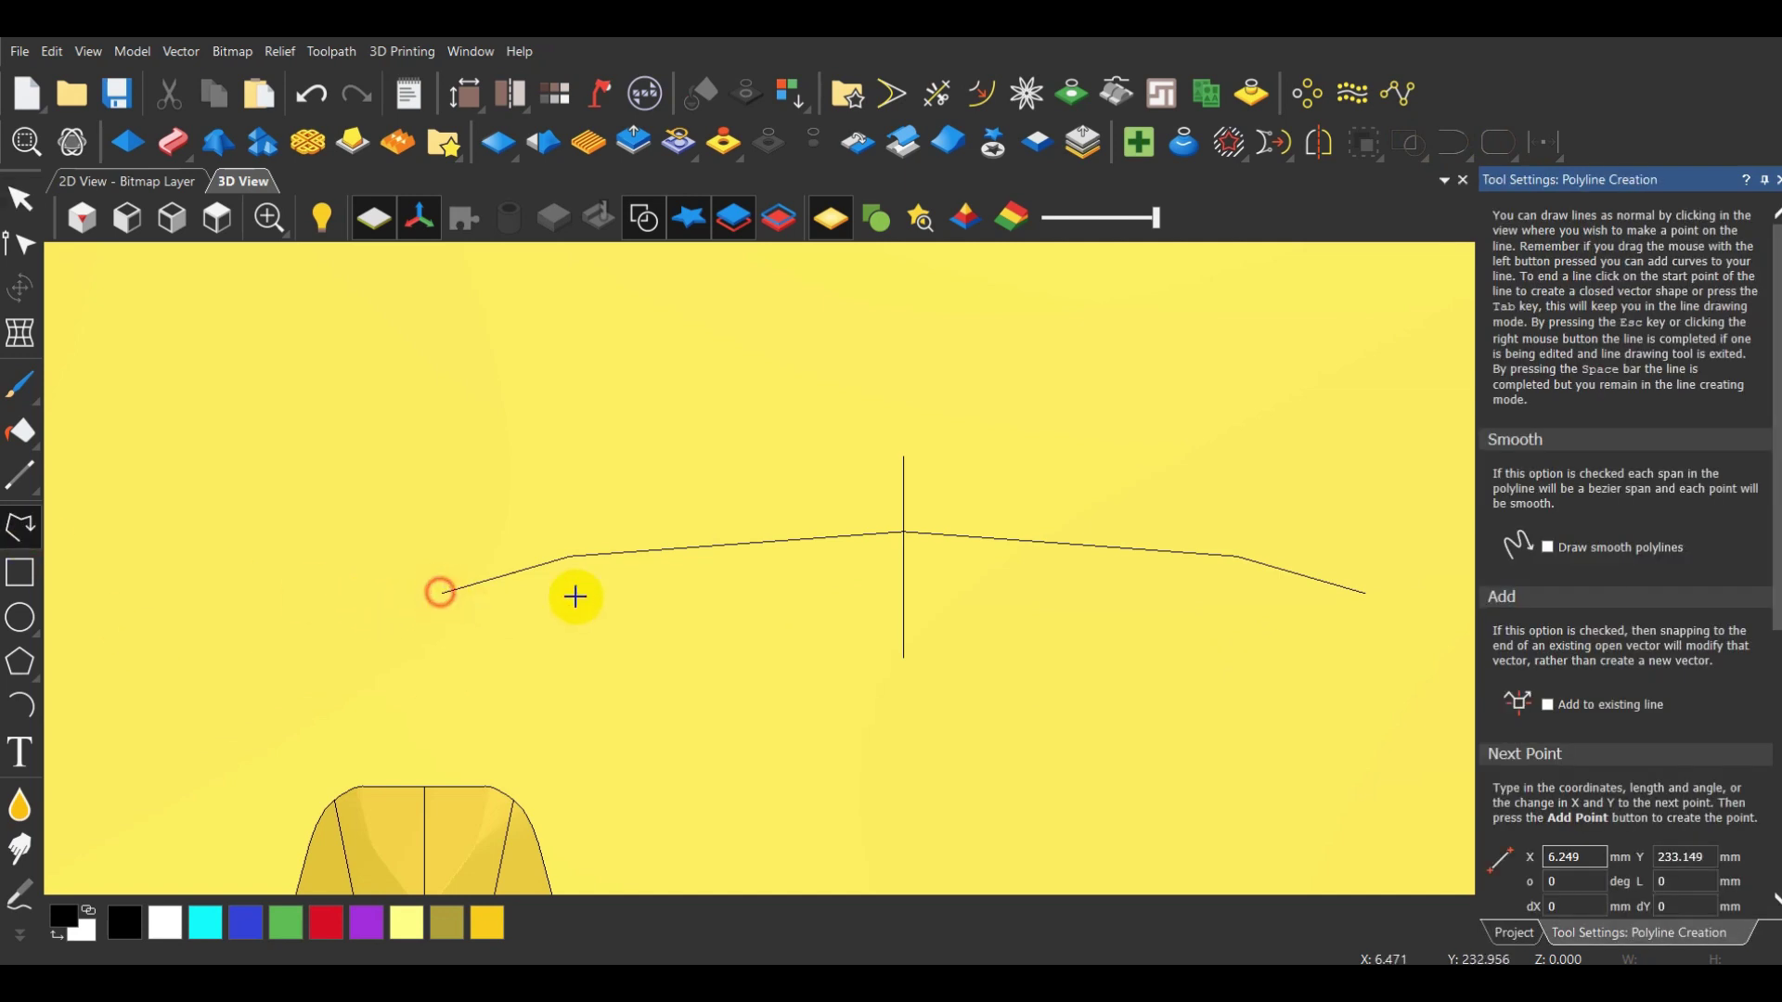
scroll(906, 520, "up", 3)
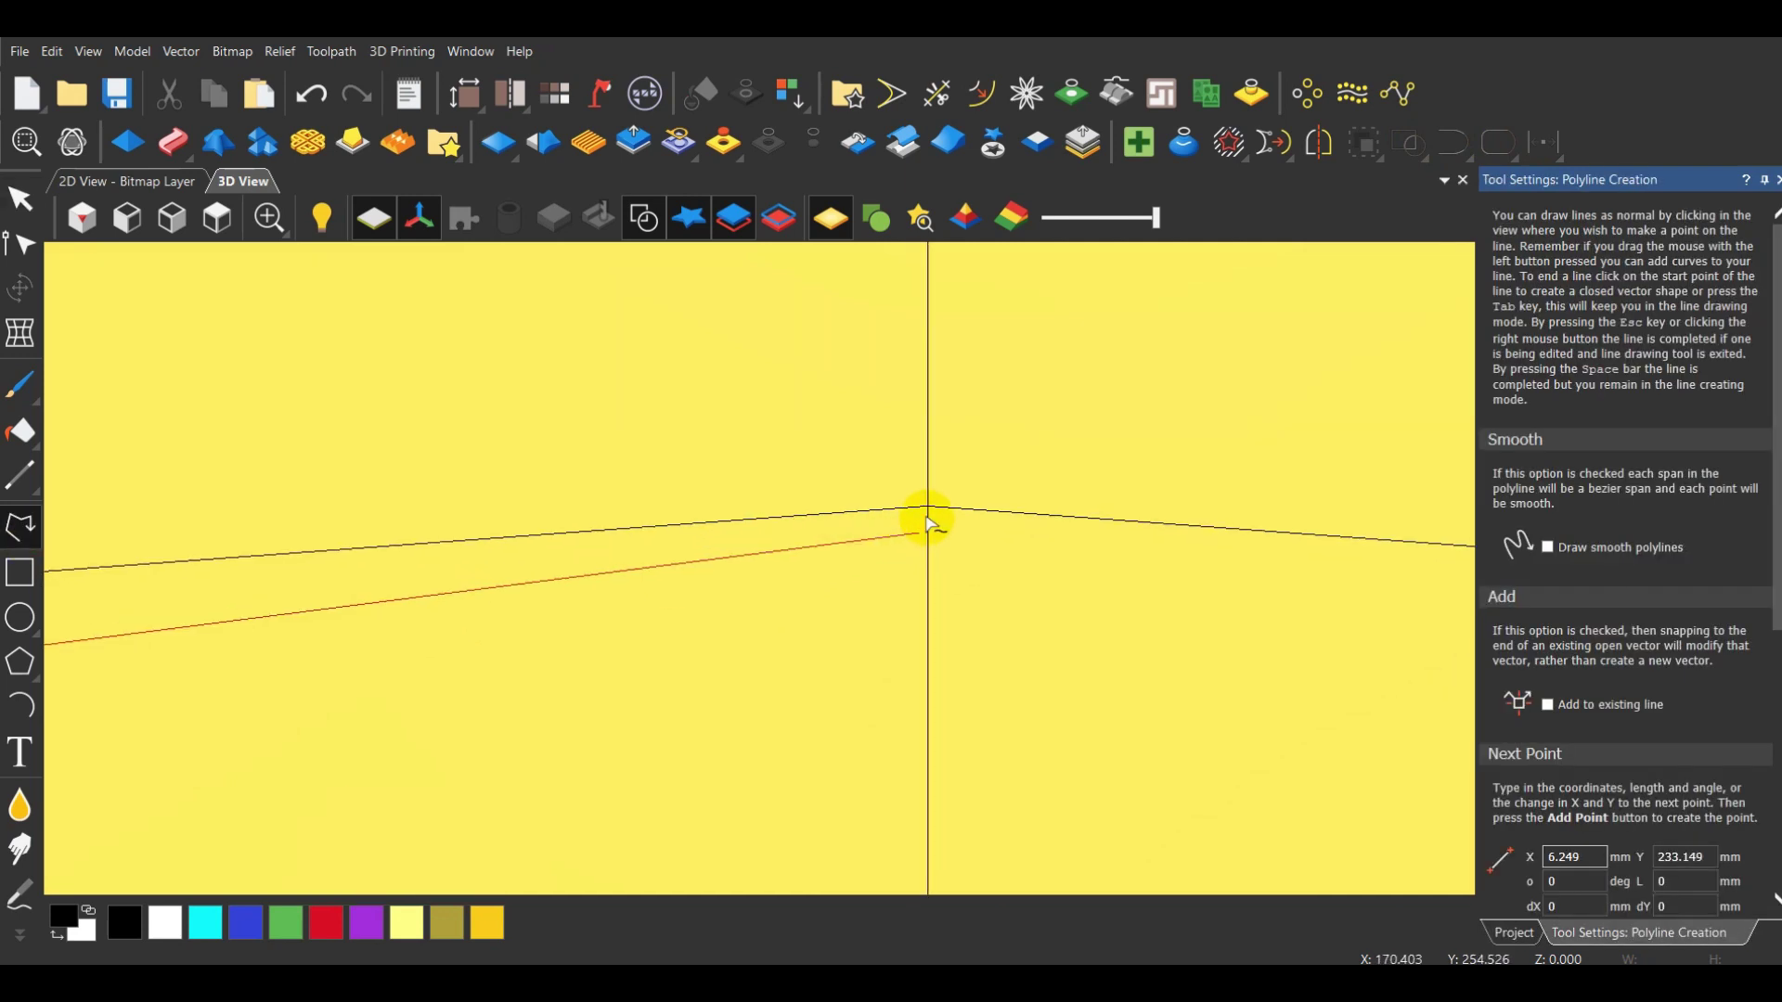
left_click(926, 509)
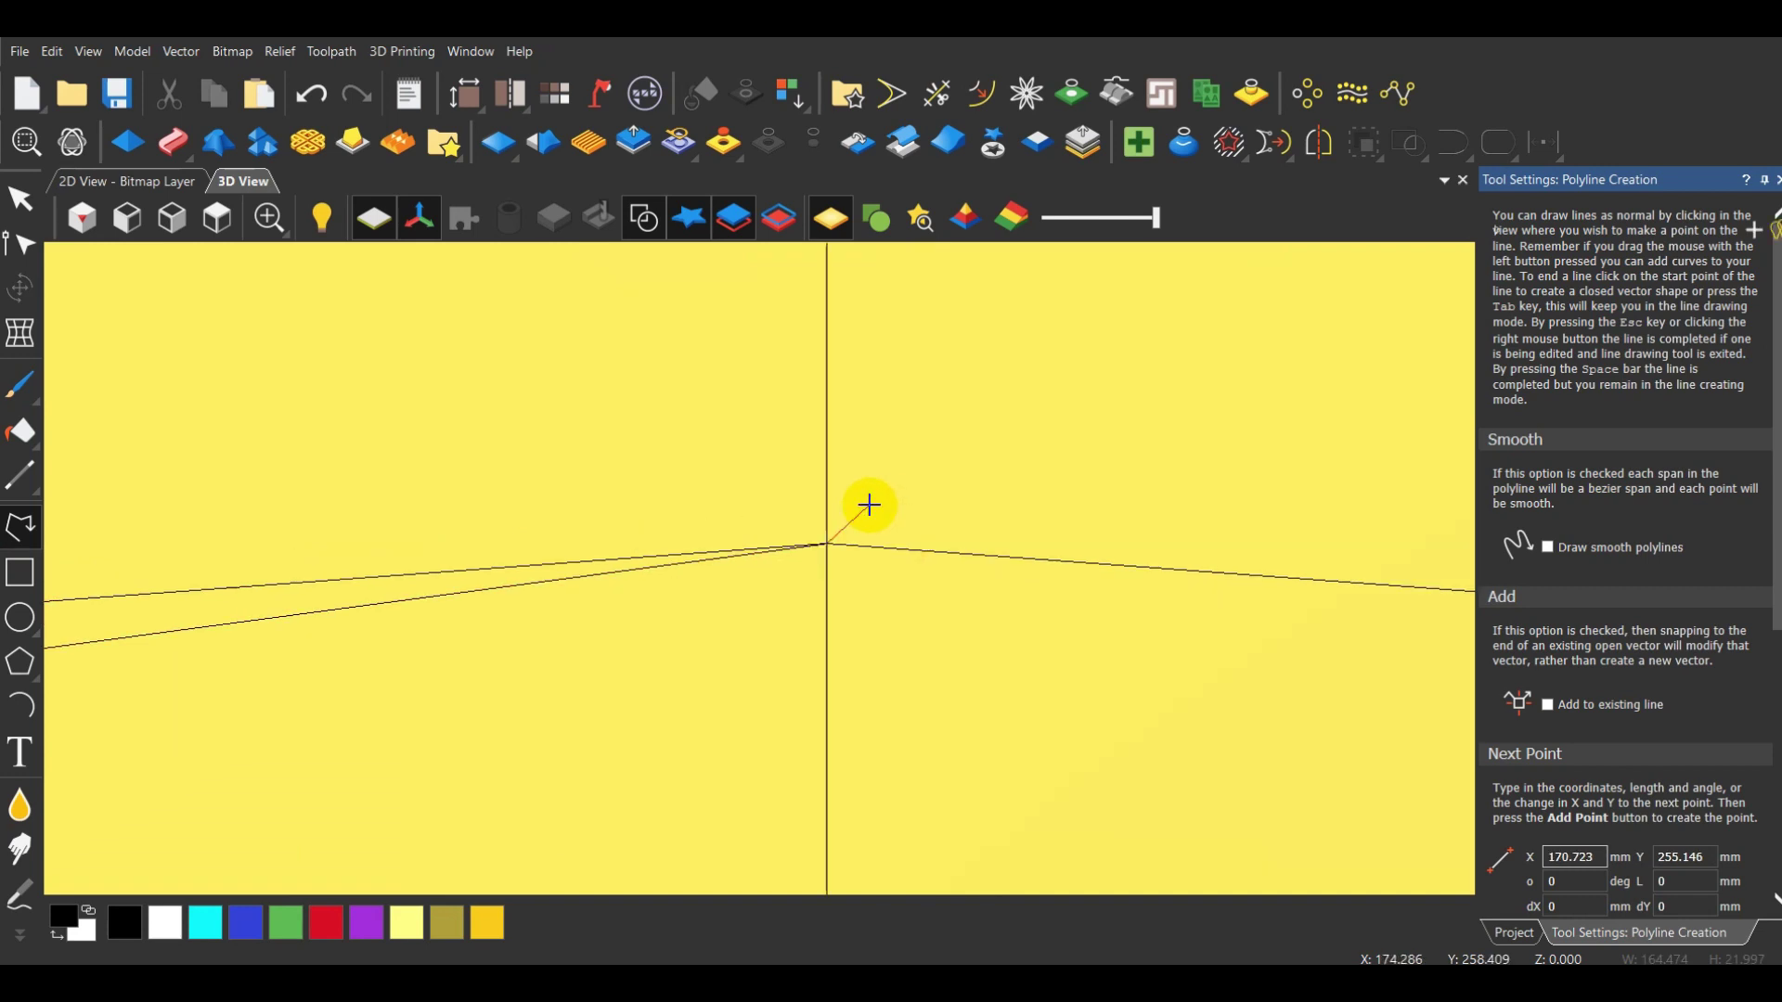
key("Escape")
Mirror a copy of the sloping line horizontally to the right, about its end at the curve's peak
scroll(761, 587, "down", 3)
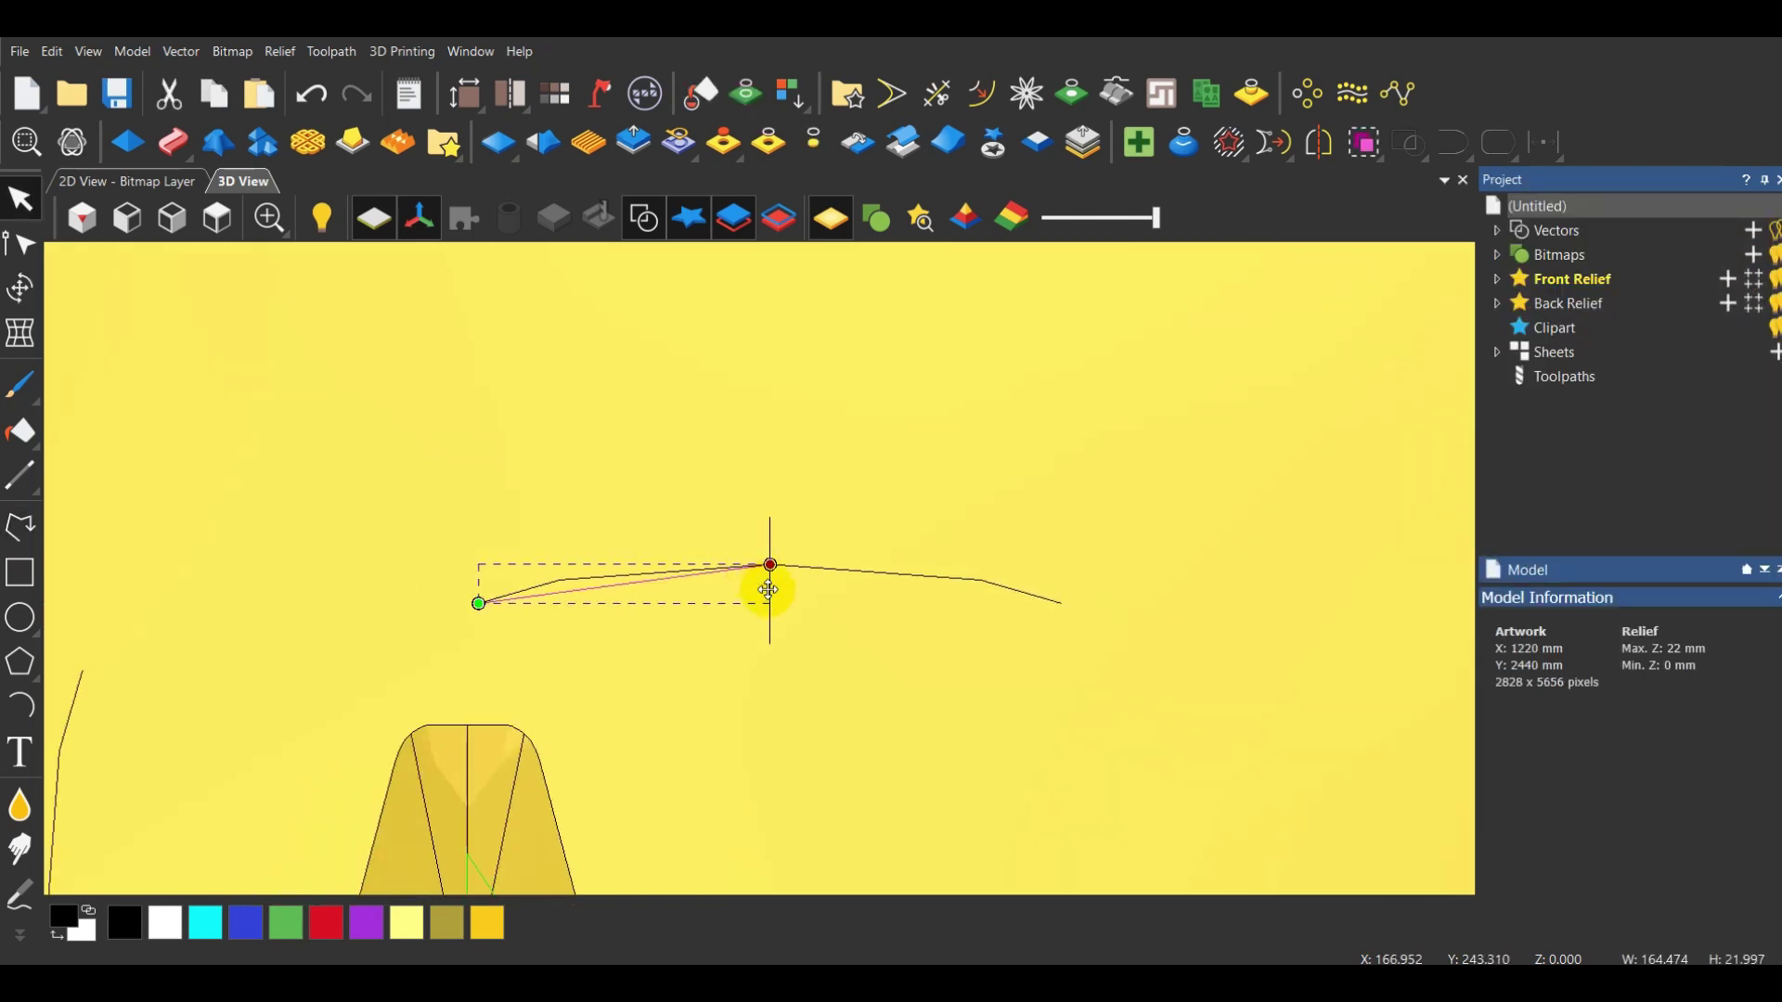
left_click(1319, 142)
scroll(1142, 663, "down", 2)
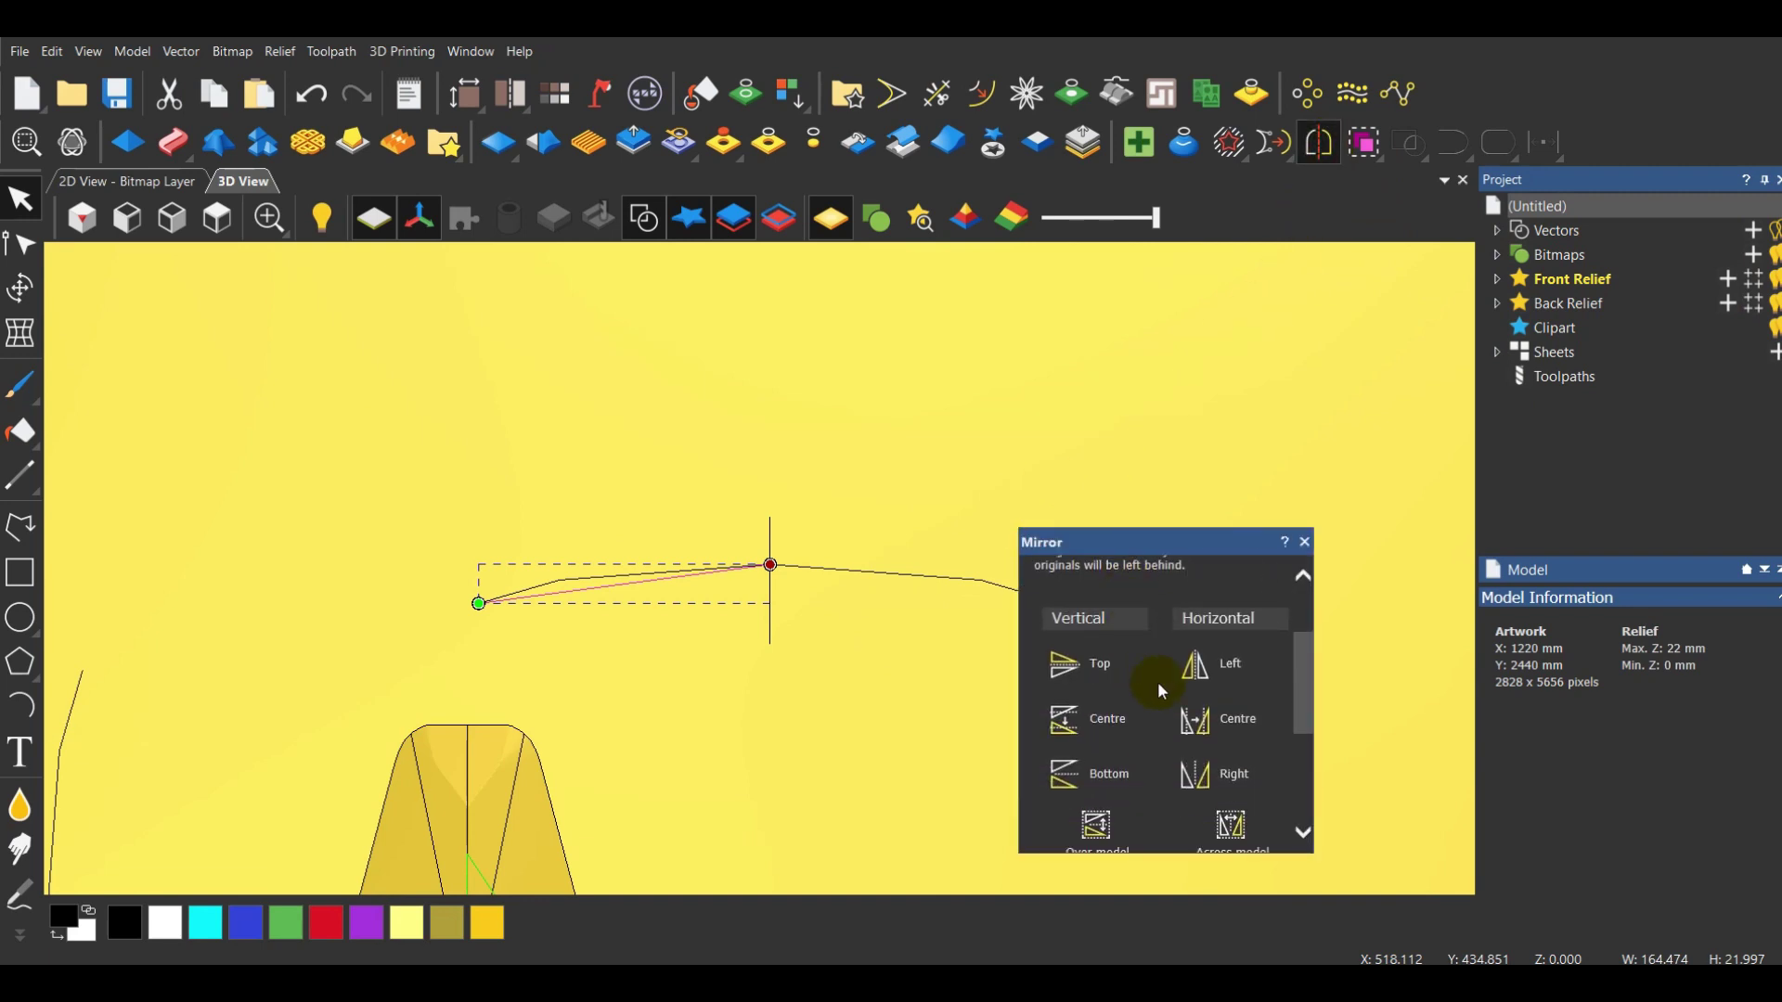
left_click(1220, 772)
left_click(1304, 541)
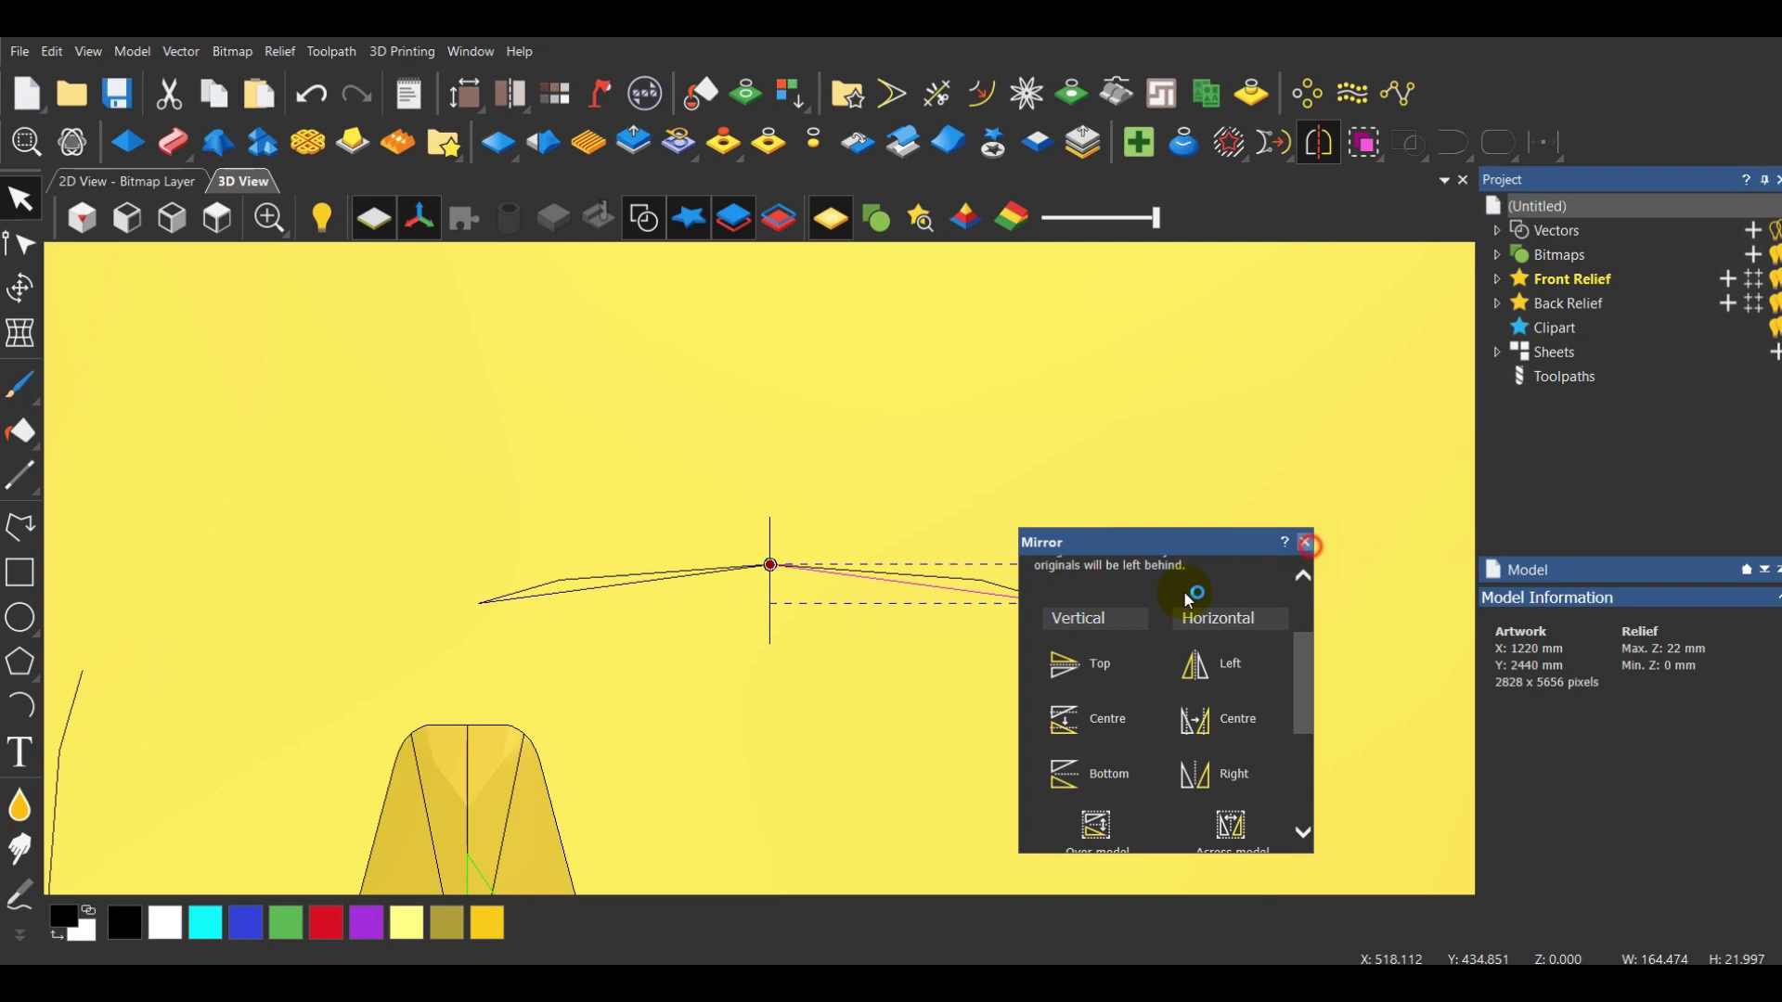
Join the two mirrored sloping lines into one open vector
left_click(576, 592, "shift")
left_click(1450, 149)
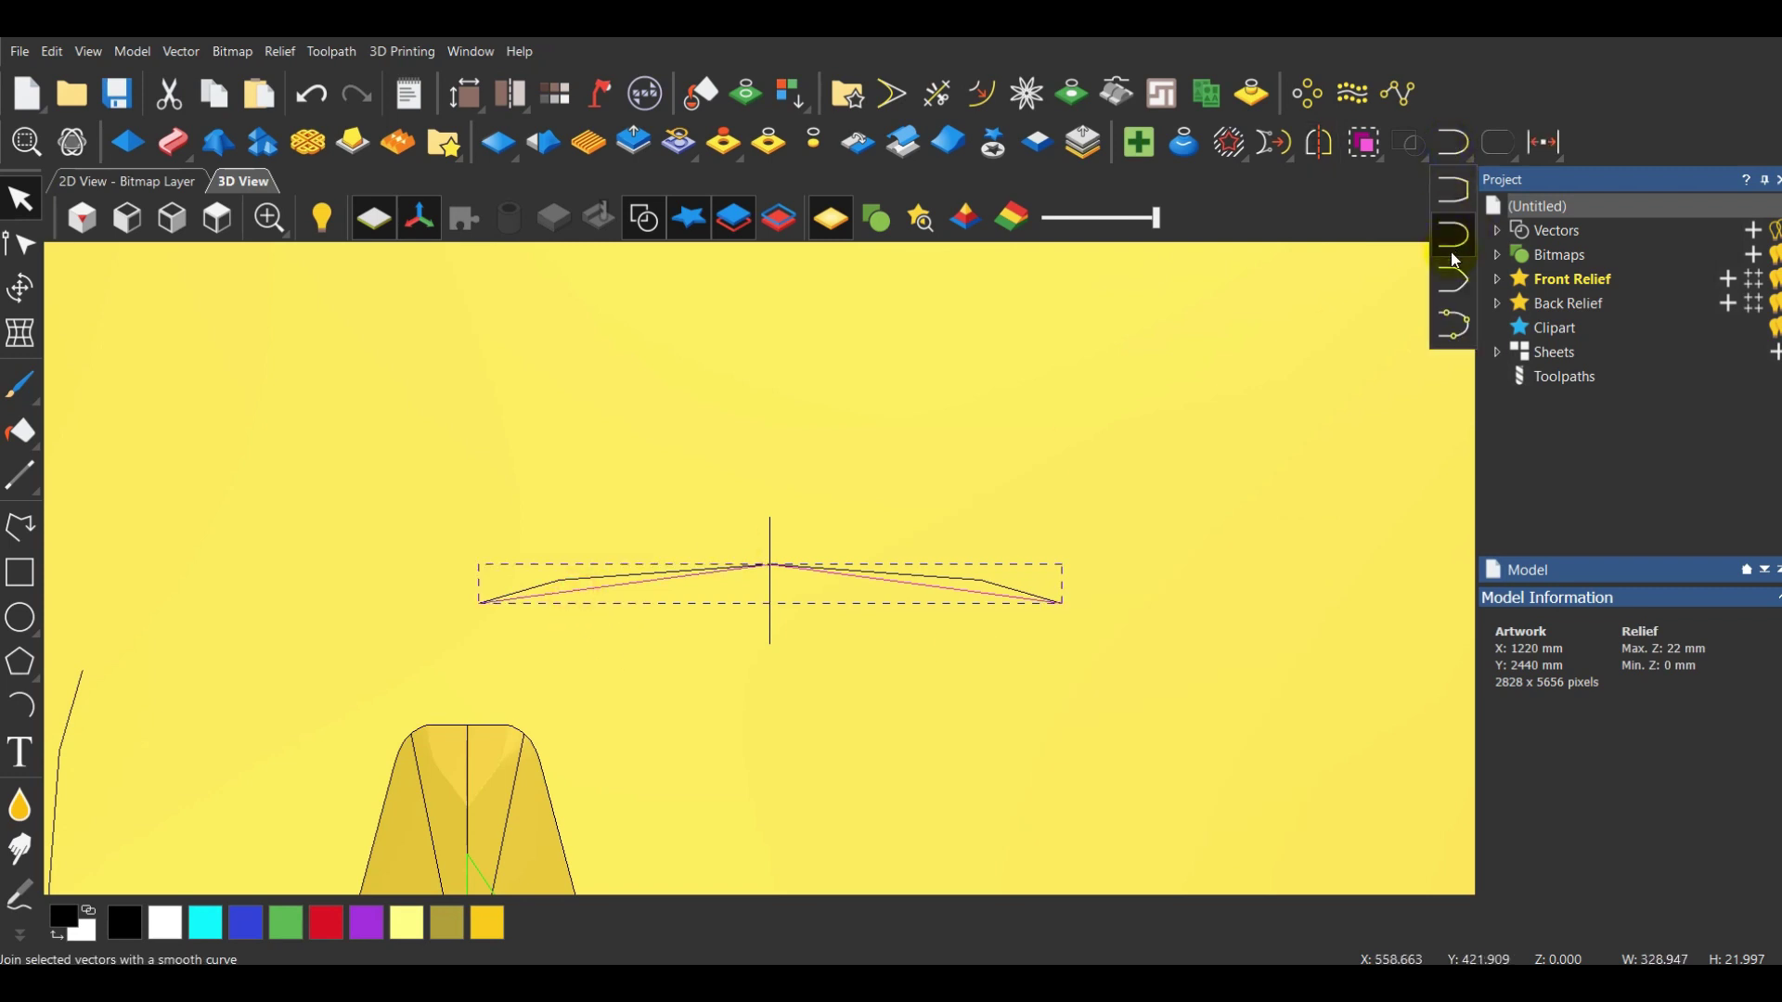
left_click(1451, 271)
scroll(820, 456, "down", 5)
scroll(804, 548, "down", 3)
scroll(821, 611, "up", 6)
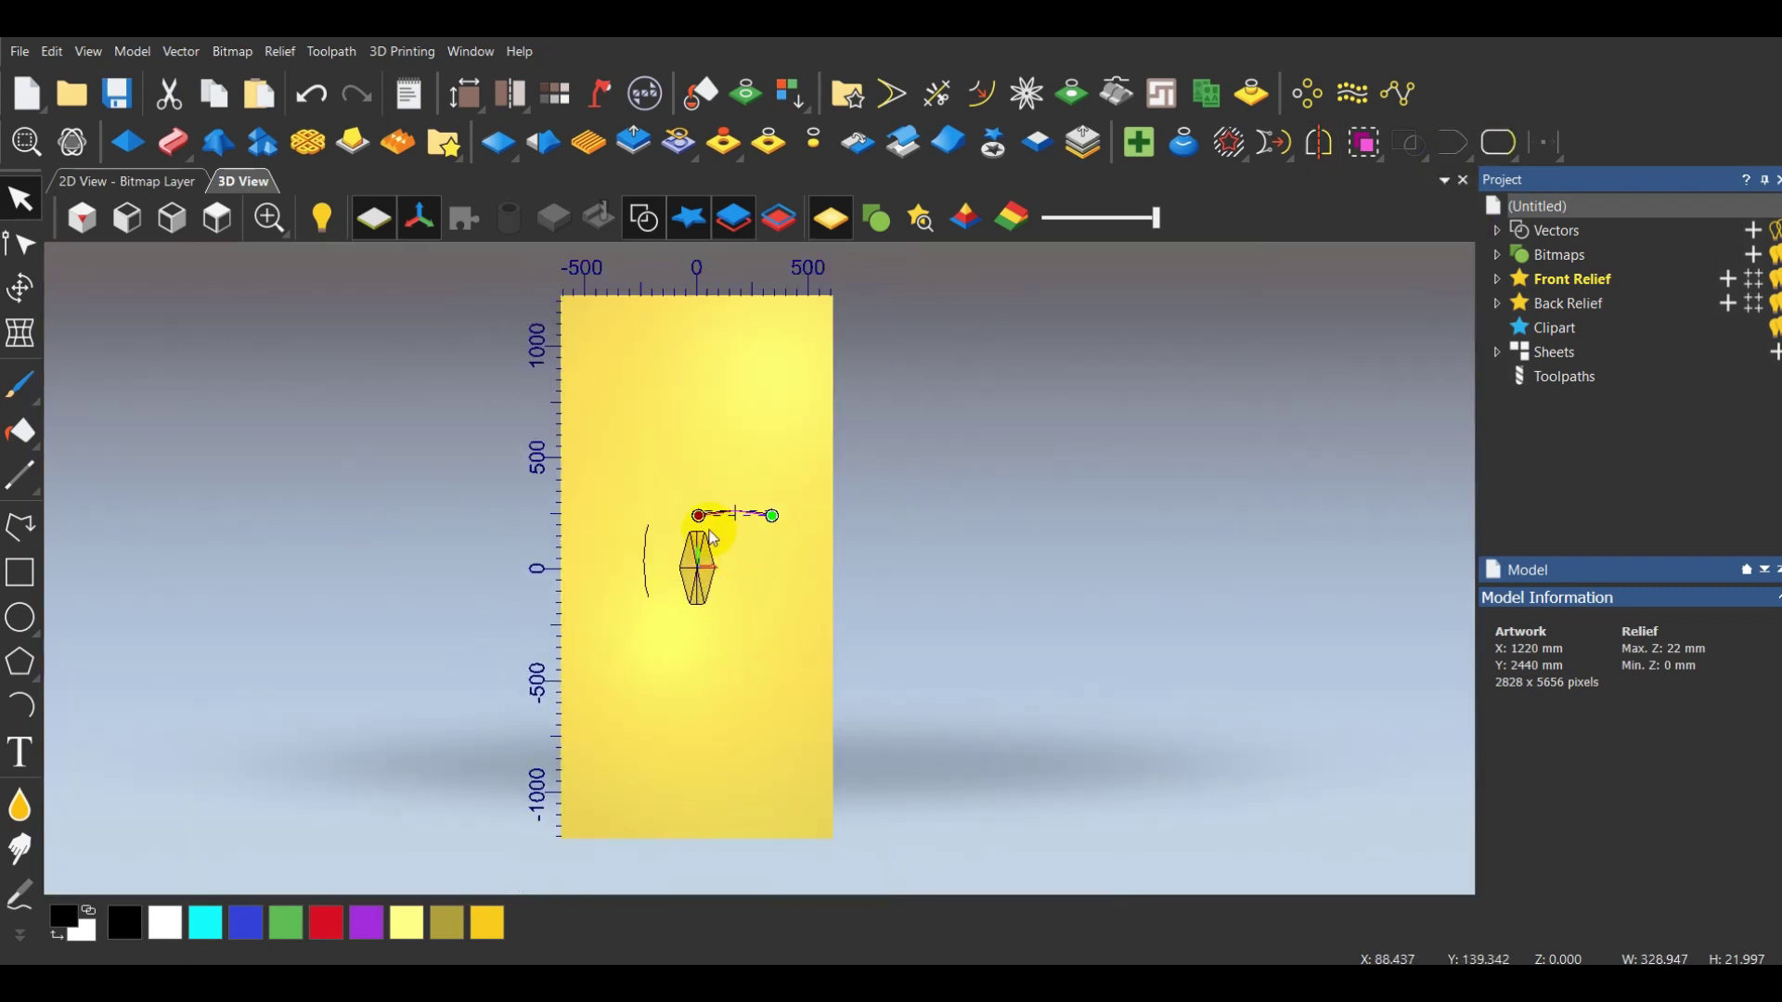
left_click(888, 629)
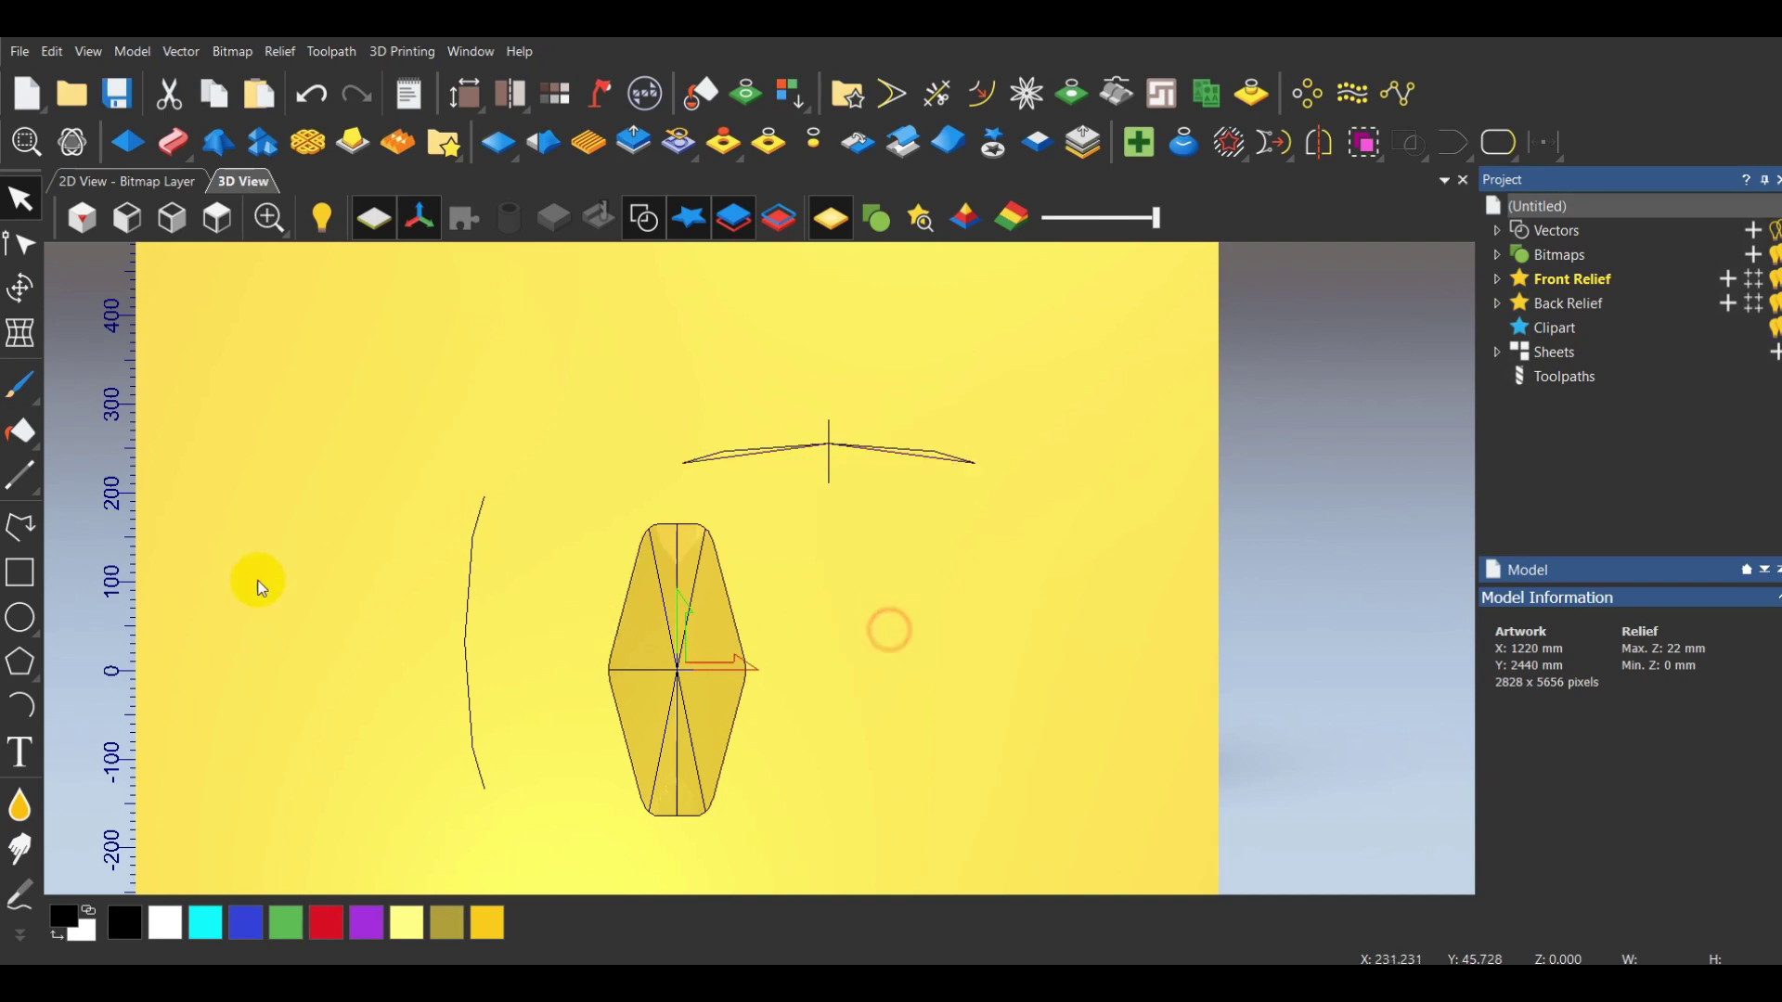
Draw a horizontal line about 229 mm long just above the tile and move it onto the tile's top edge
left_click(17, 529)
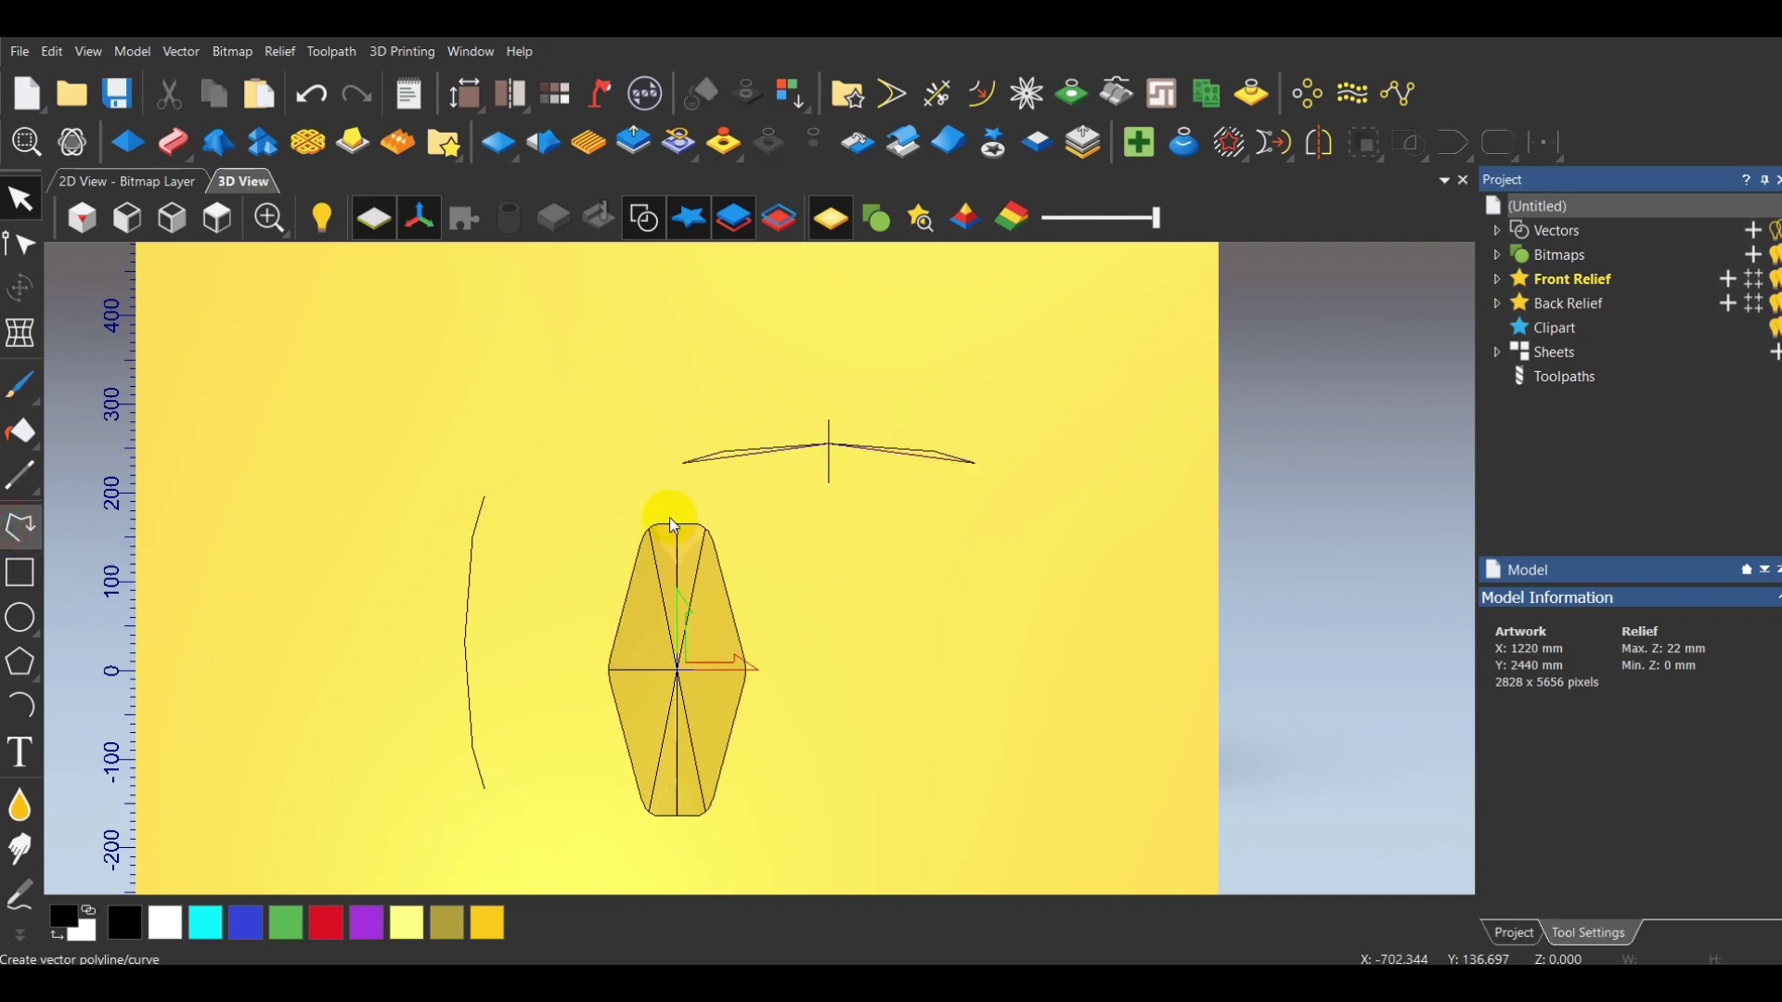
left_click(581, 522)
scroll(785, 515, "up", 2)
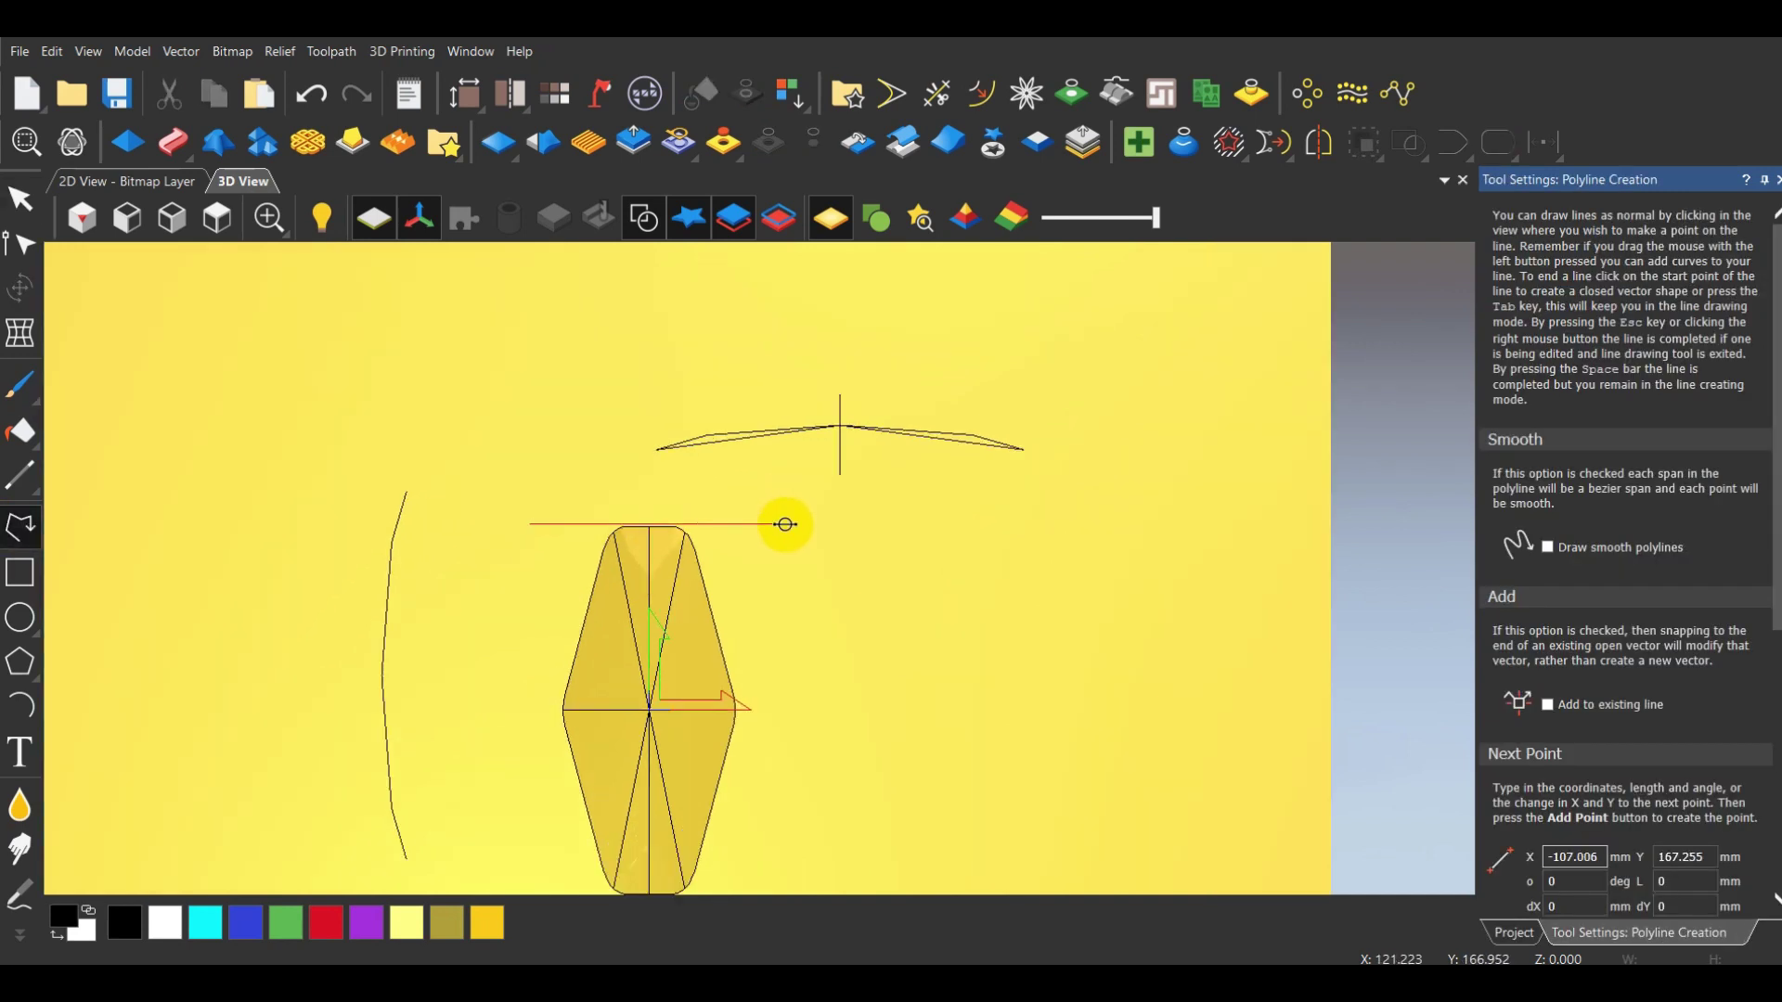
left_click(786, 526)
right_click(657, 529)
scroll(657, 529, "up", 5)
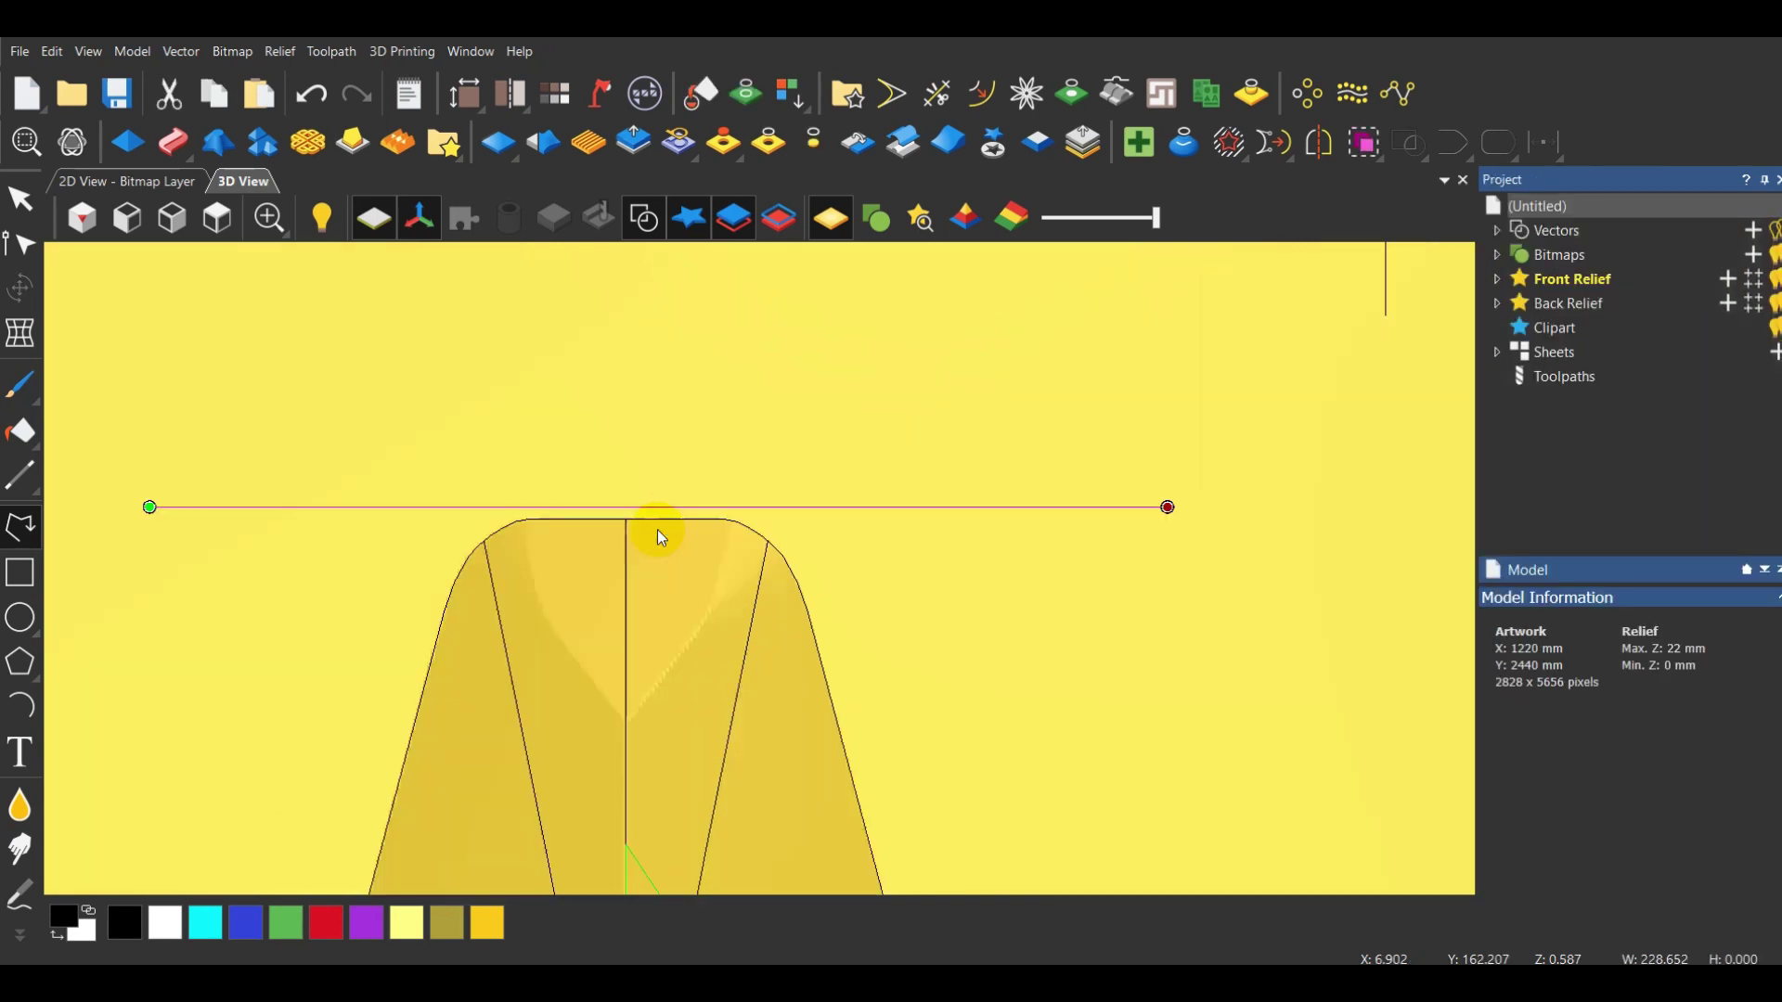
left_click_drag(585, 473, 585, 498)
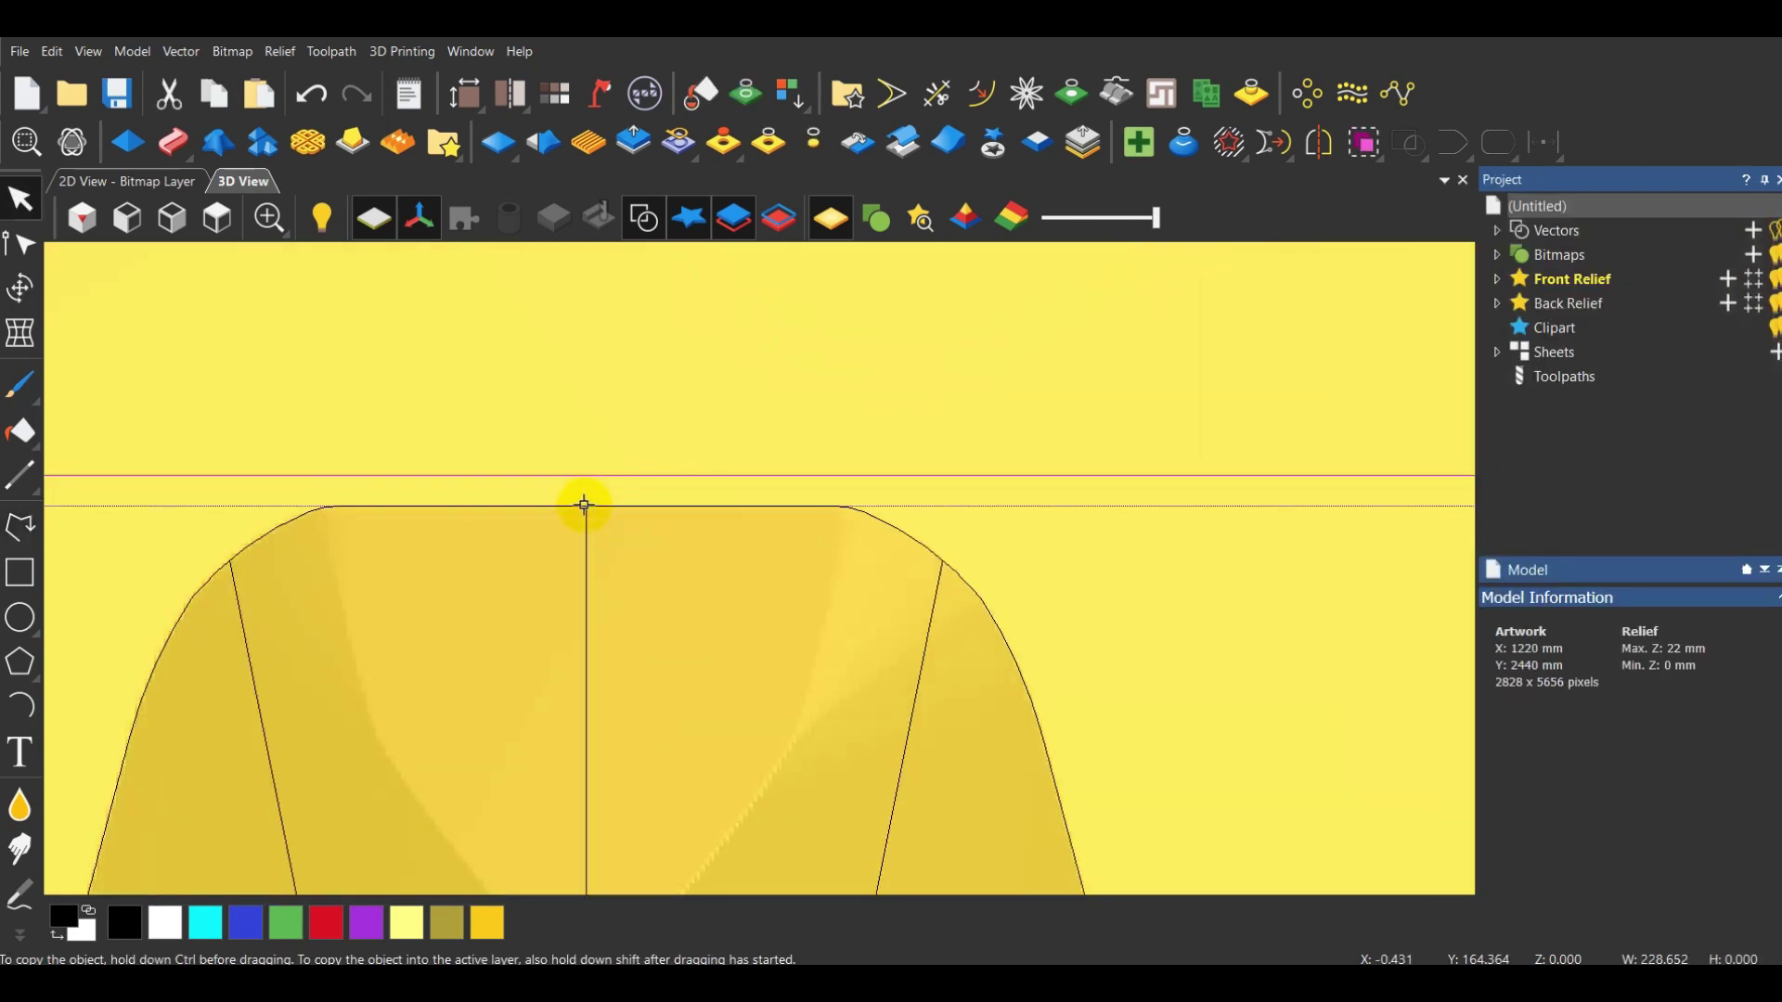
Place a copy of the horizontal line on the tile's bottom edge
scroll(637, 430, "down", 8)
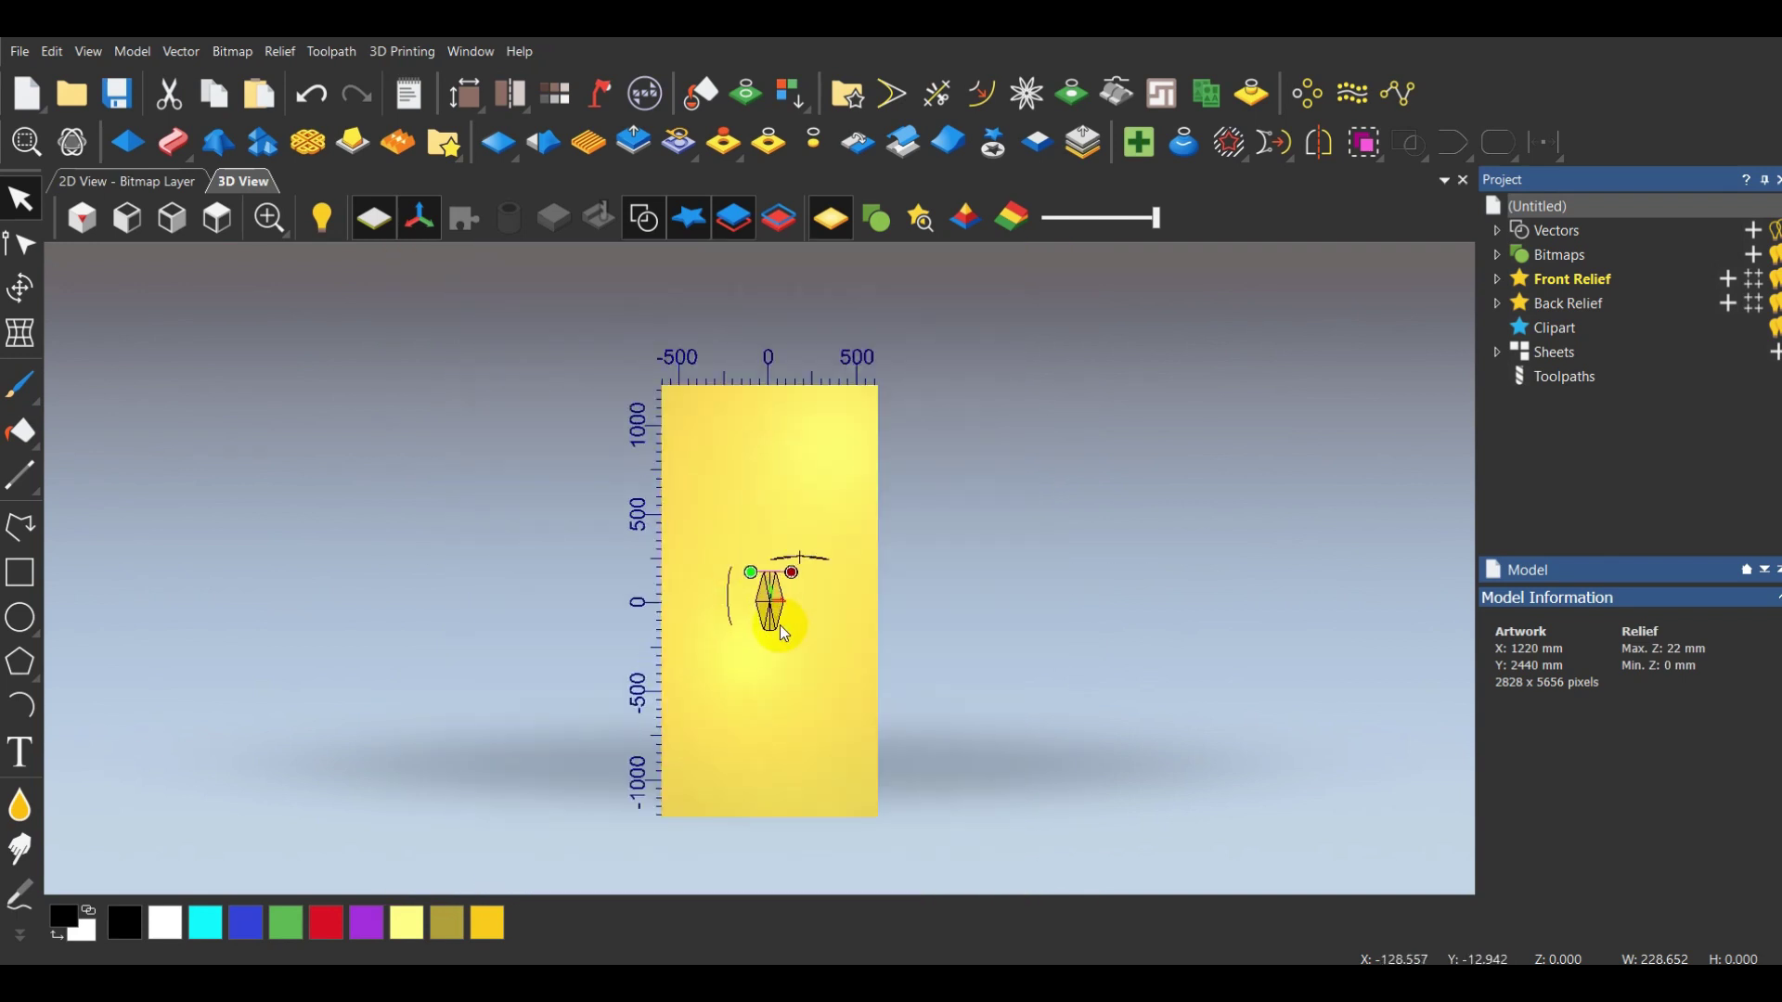
scroll(848, 621, "up", 3)
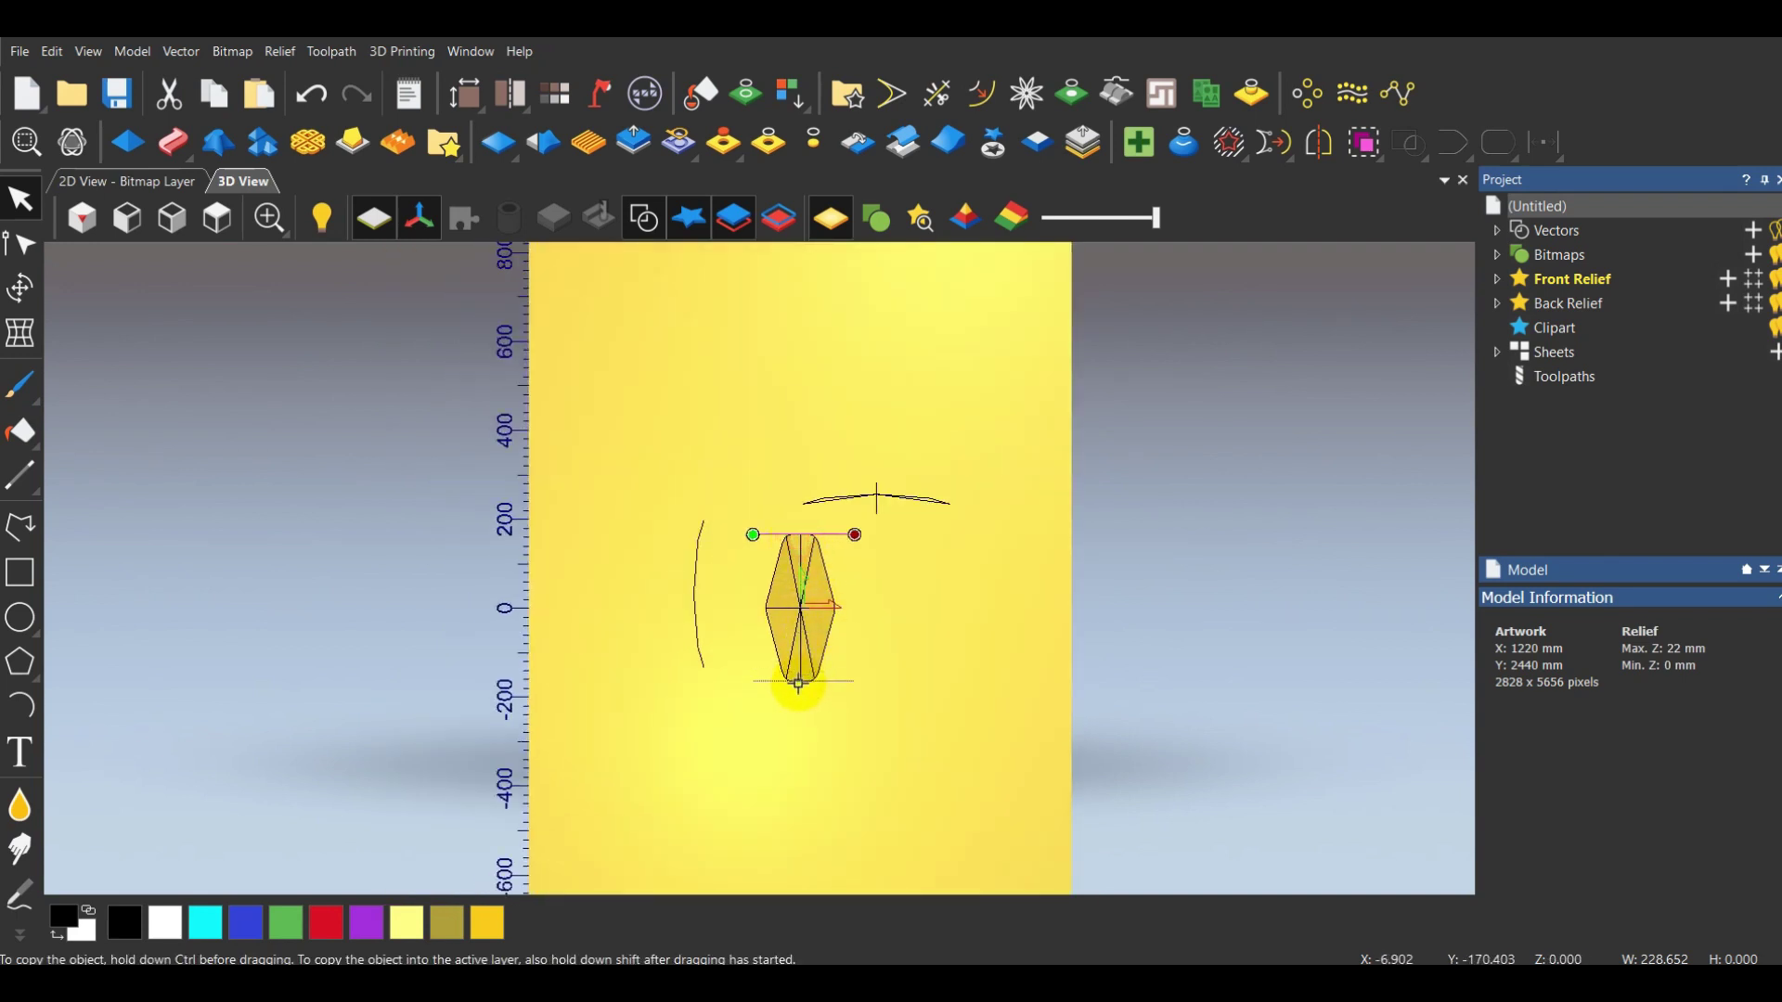
scroll(853, 684, "up", 4)
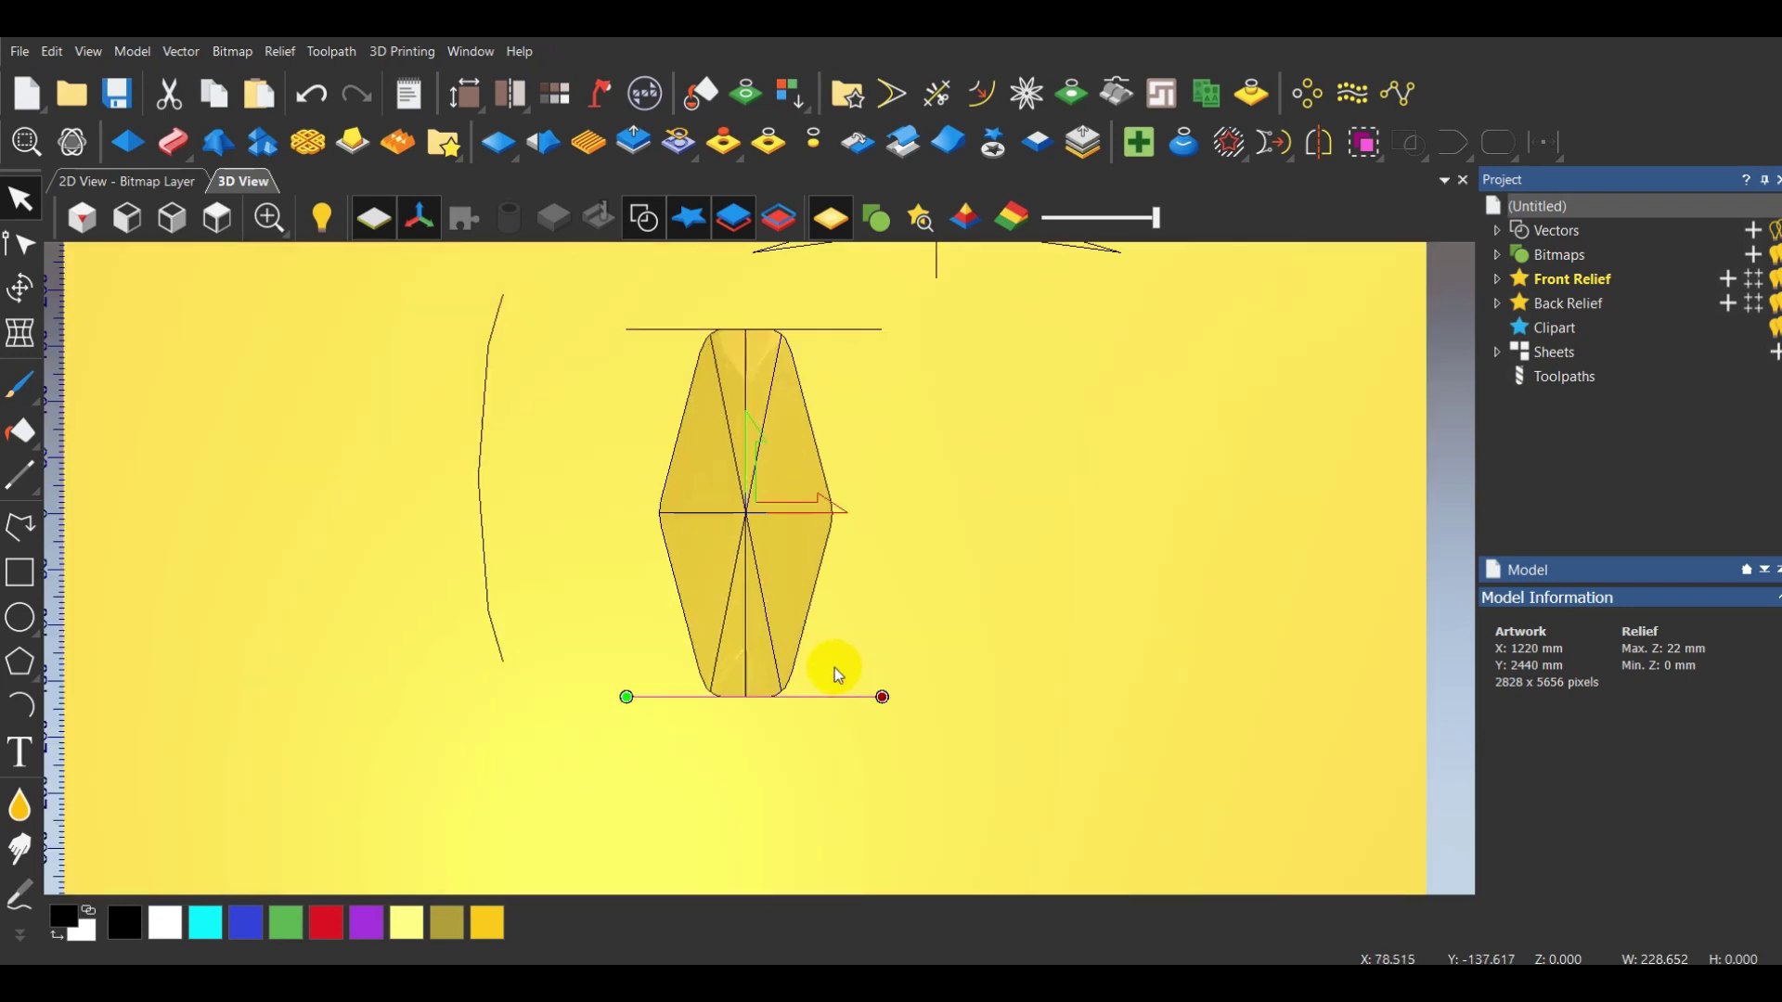
Set up a Two Rail Sweep with the two horizontal lines as drive rails and the joined two-span vector as cross section
left_click(802, 329, "shift")
left_click(172, 144)
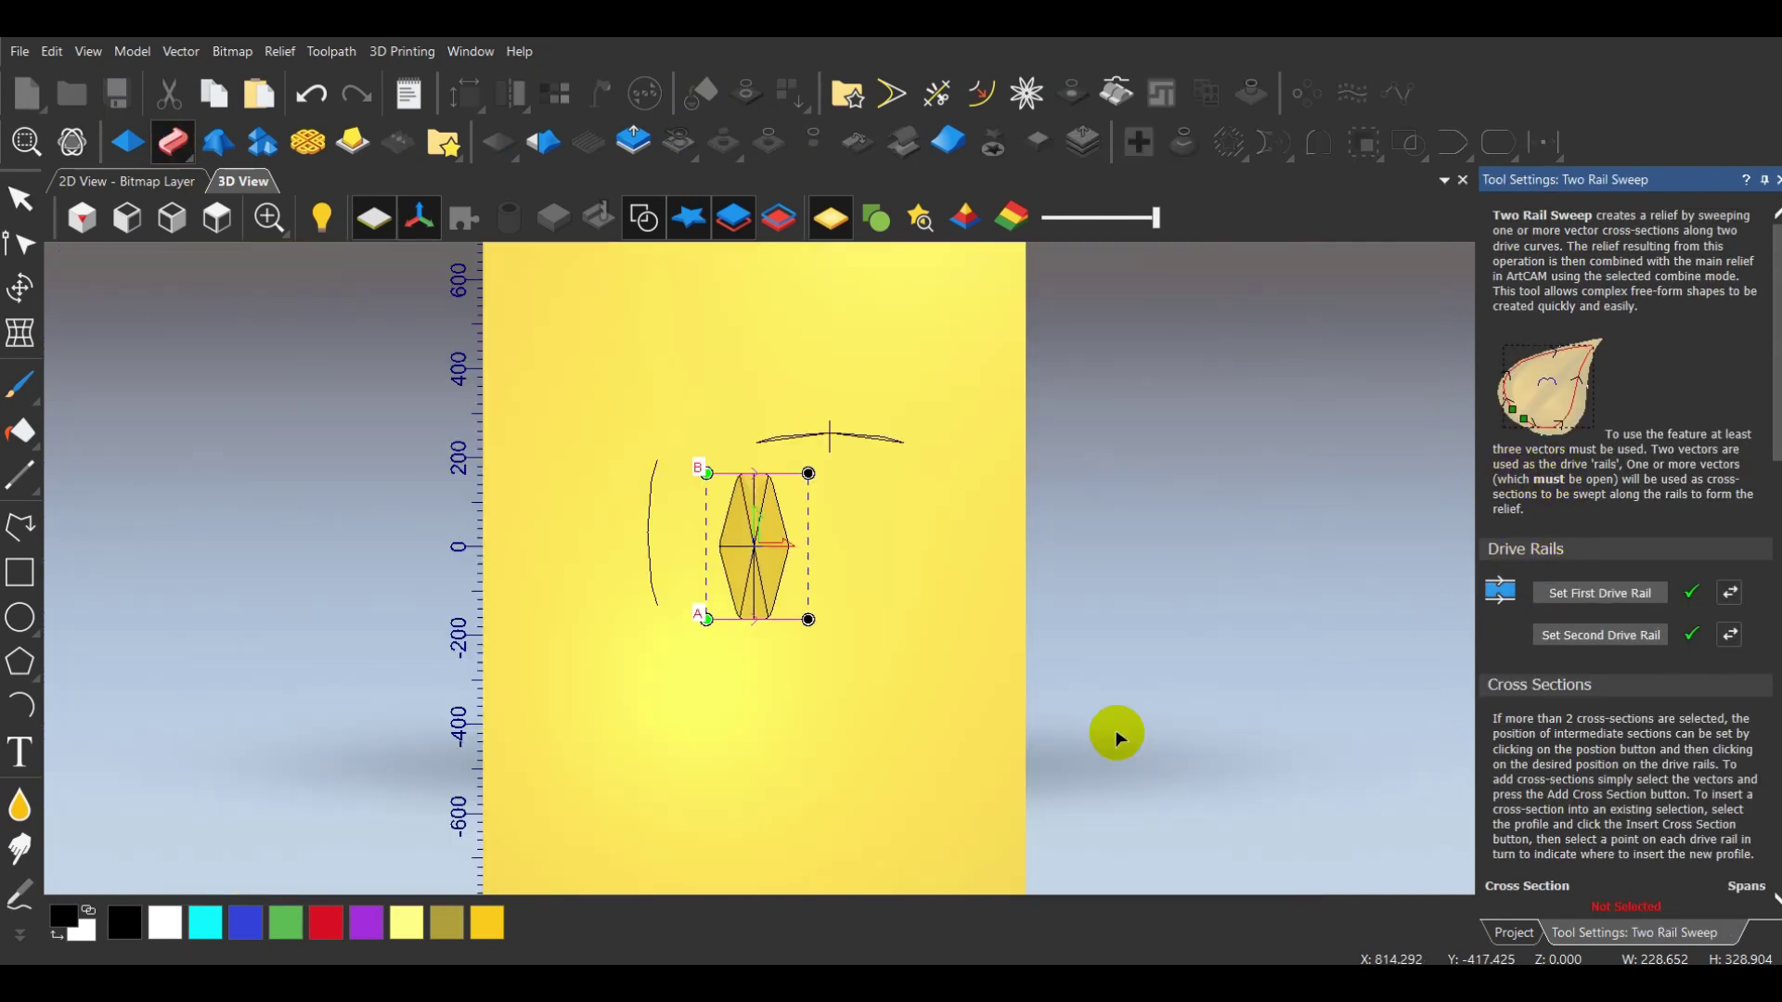
scroll(788, 459, "up", 2)
left_click(763, 455)
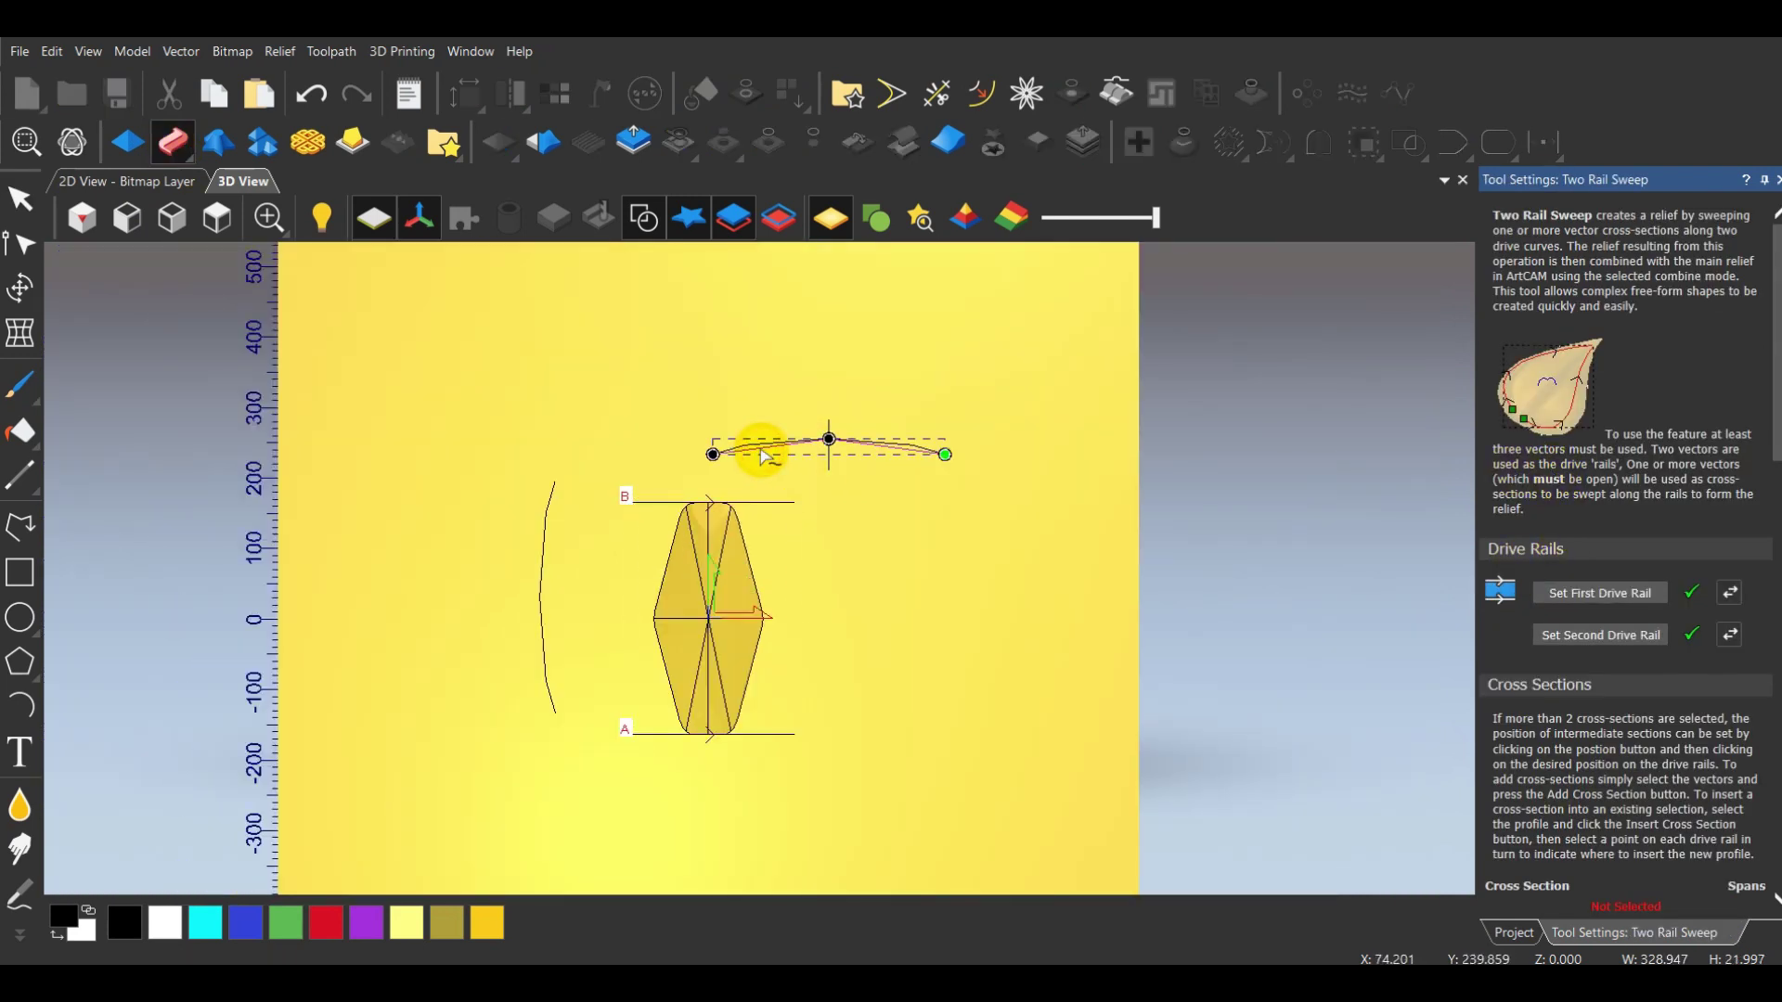
scroll(1569, 715, "down", 3)
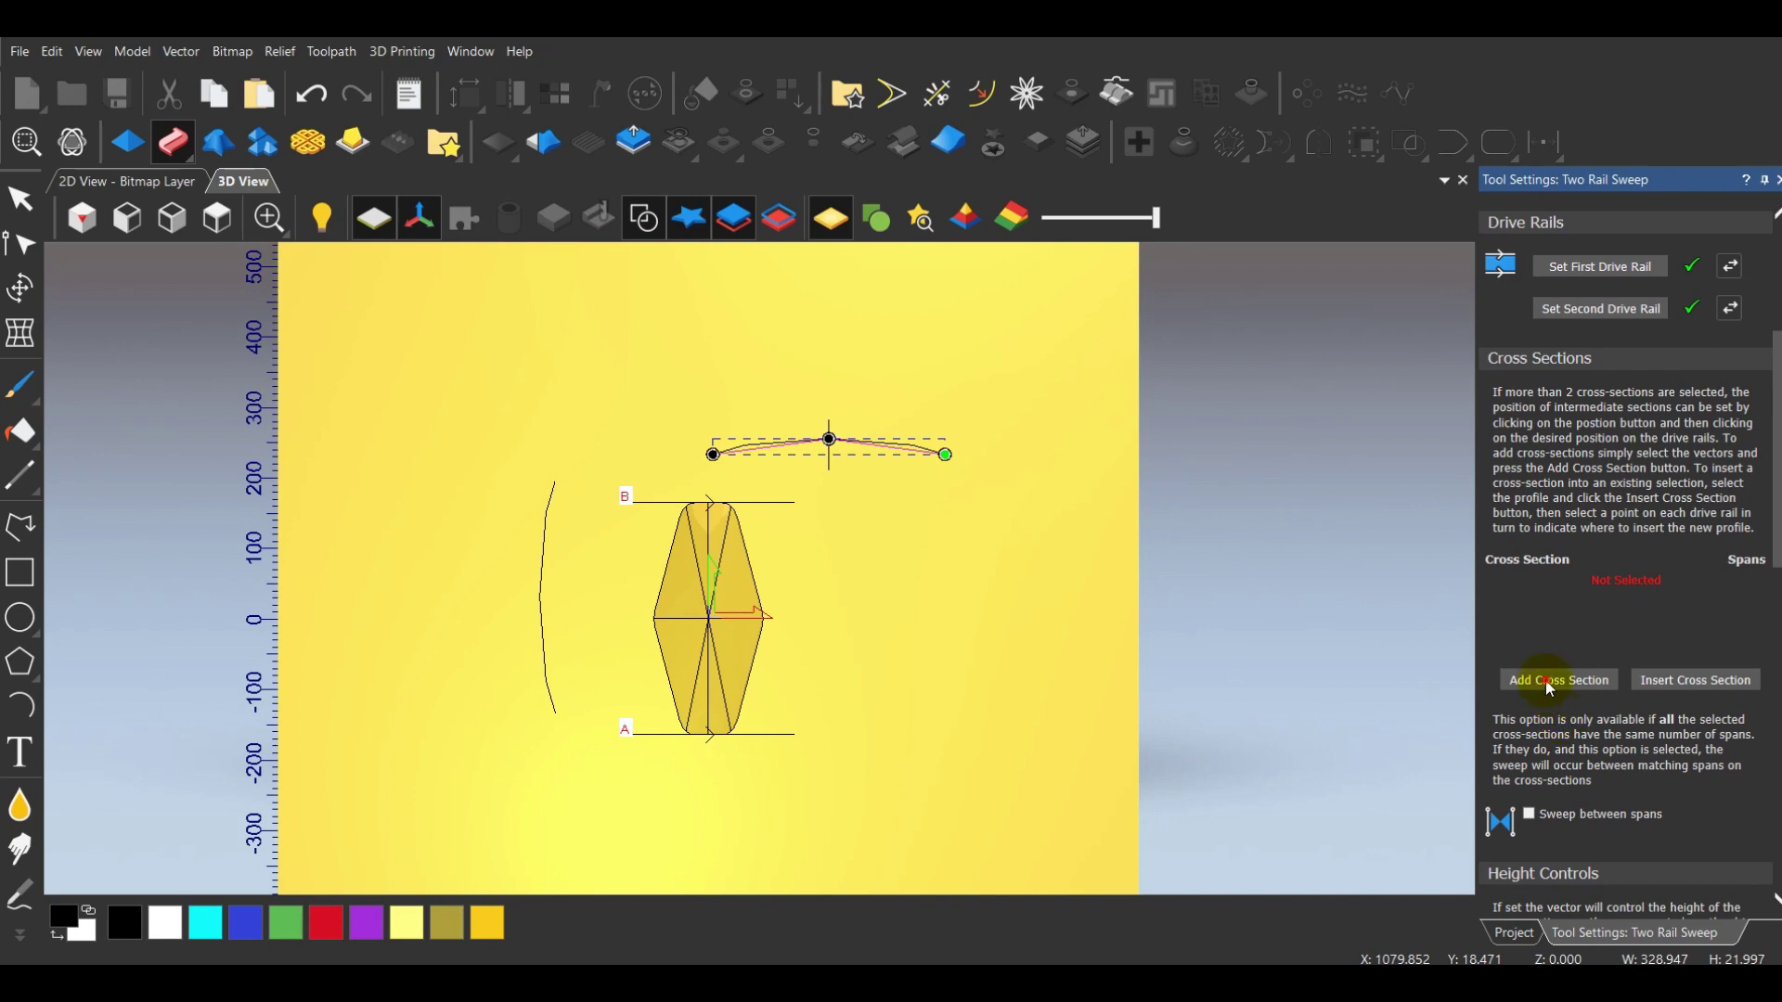
left_click(1549, 683)
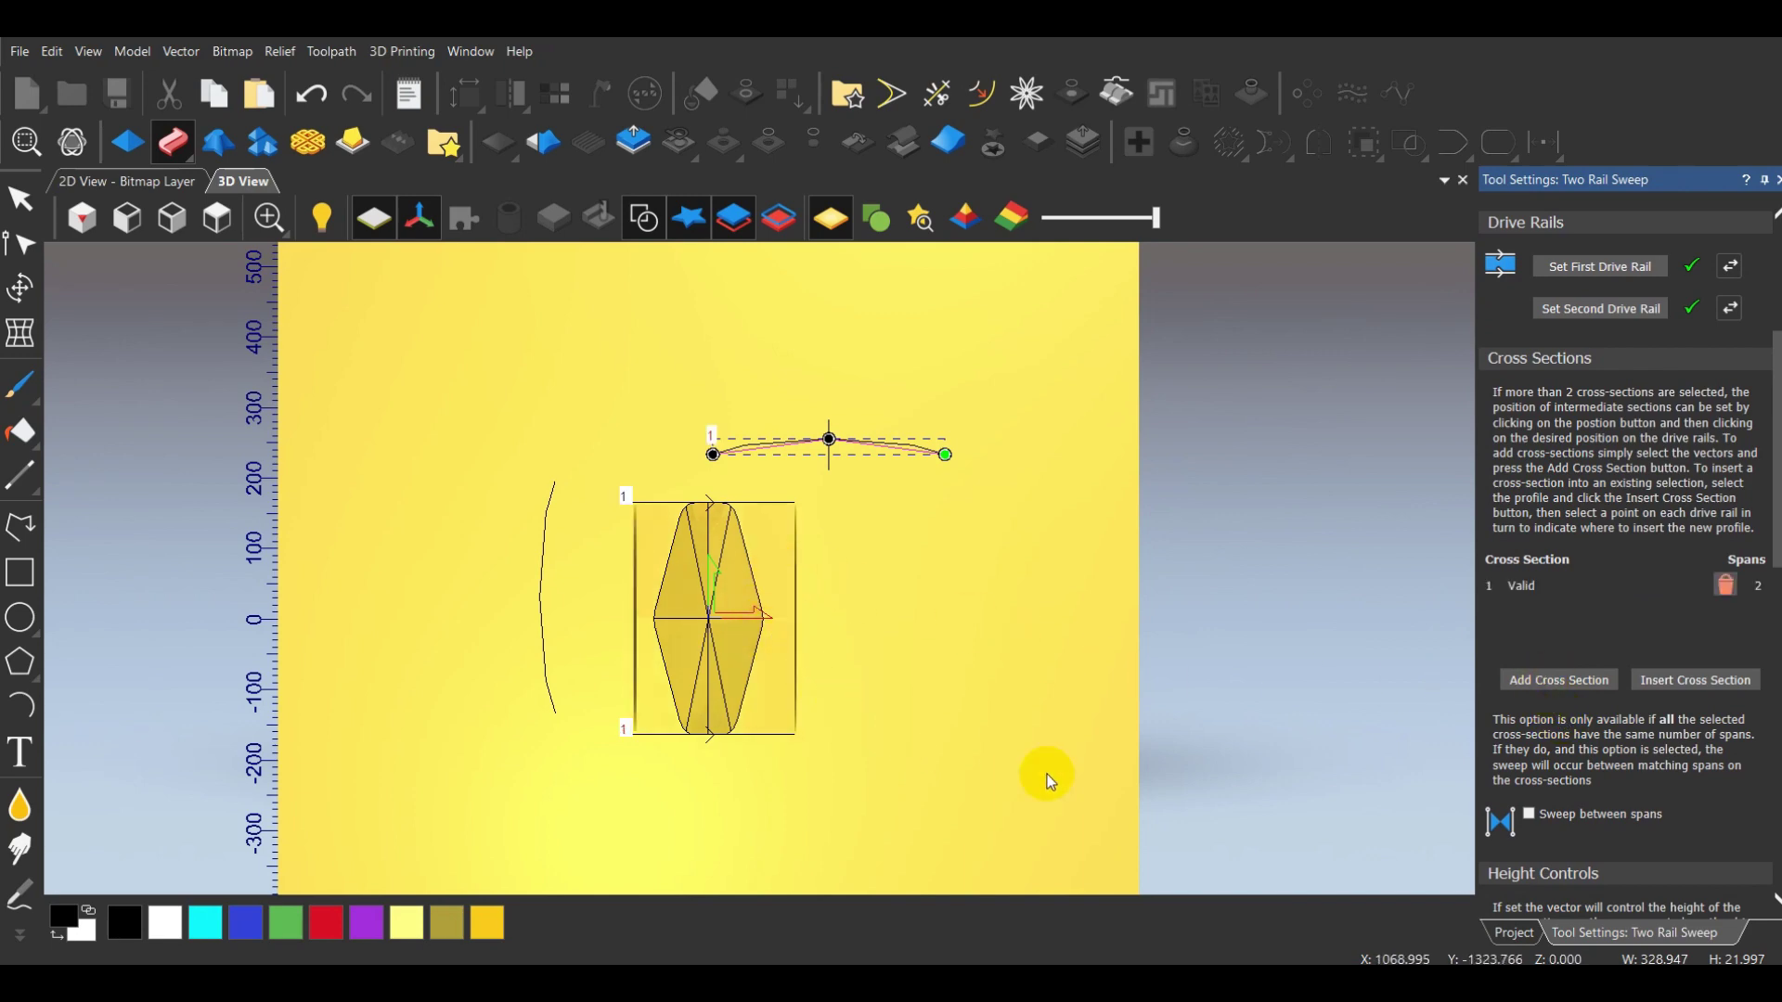
Set the sweep's relief combine mode to Merge Low, inspect the tile in 3D, and apply the Two Rail Sweep
left_click_drag(1047, 774, 1188, 436)
scroll(833, 628, "up", 3)
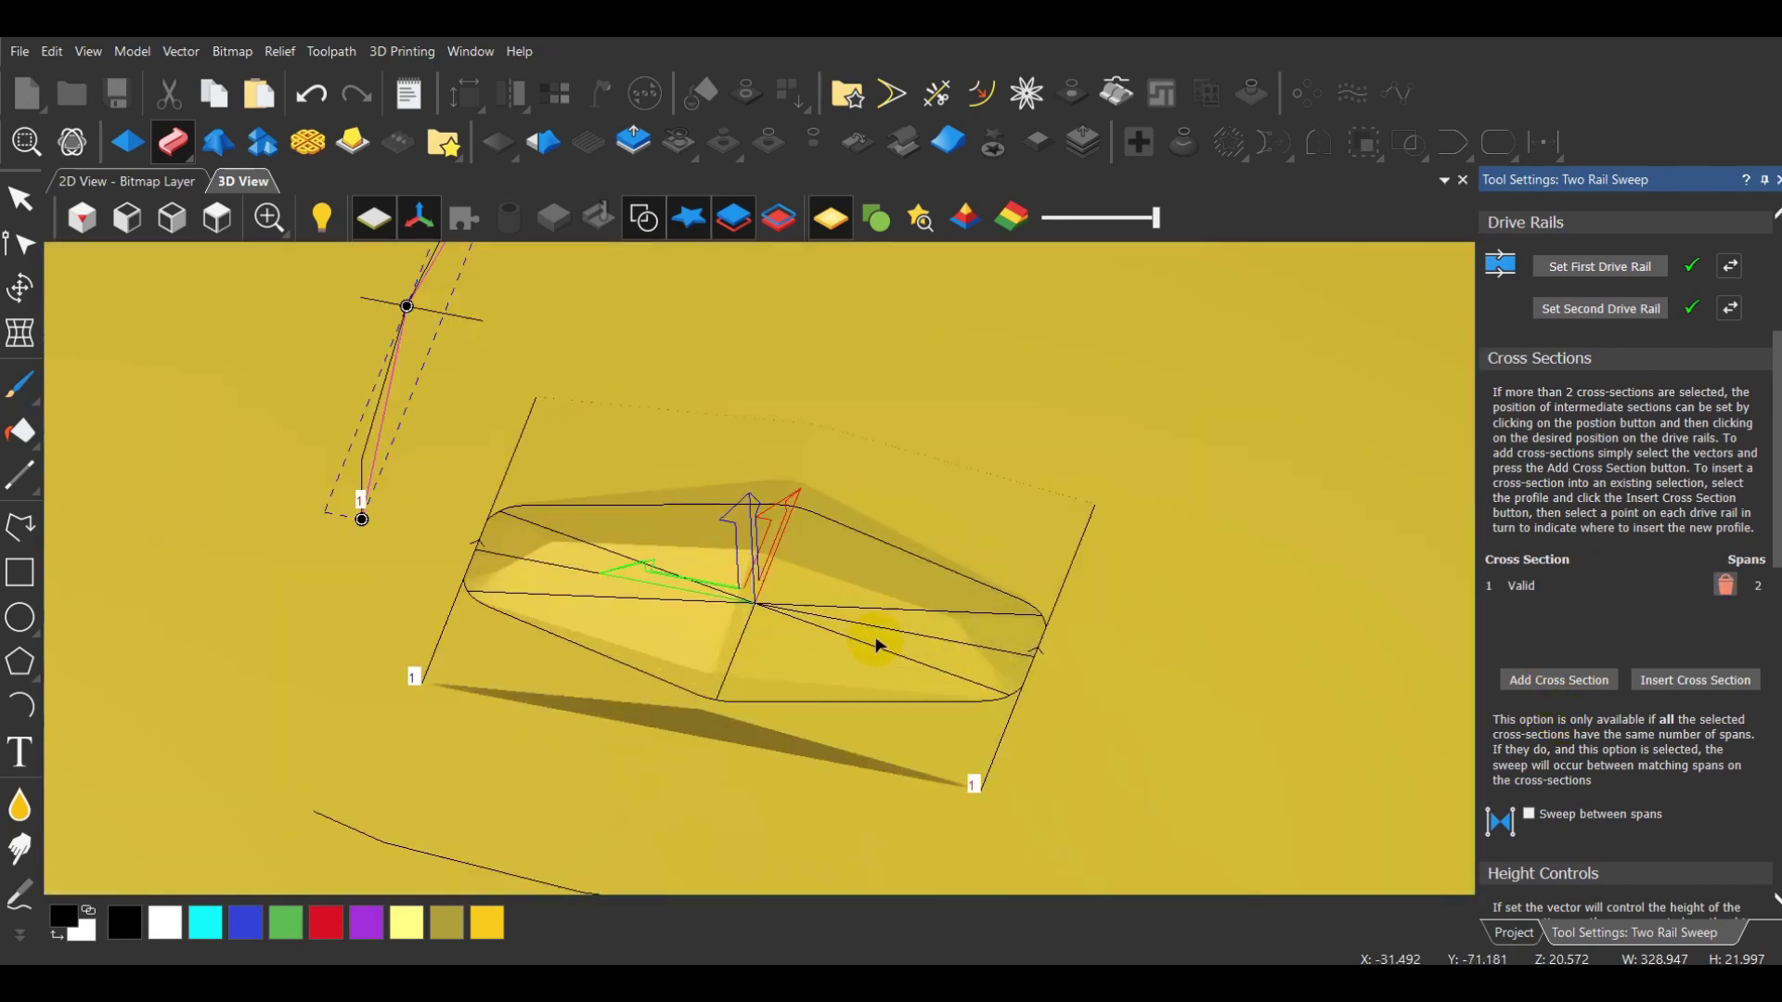
scroll(1657, 772, "down", 8)
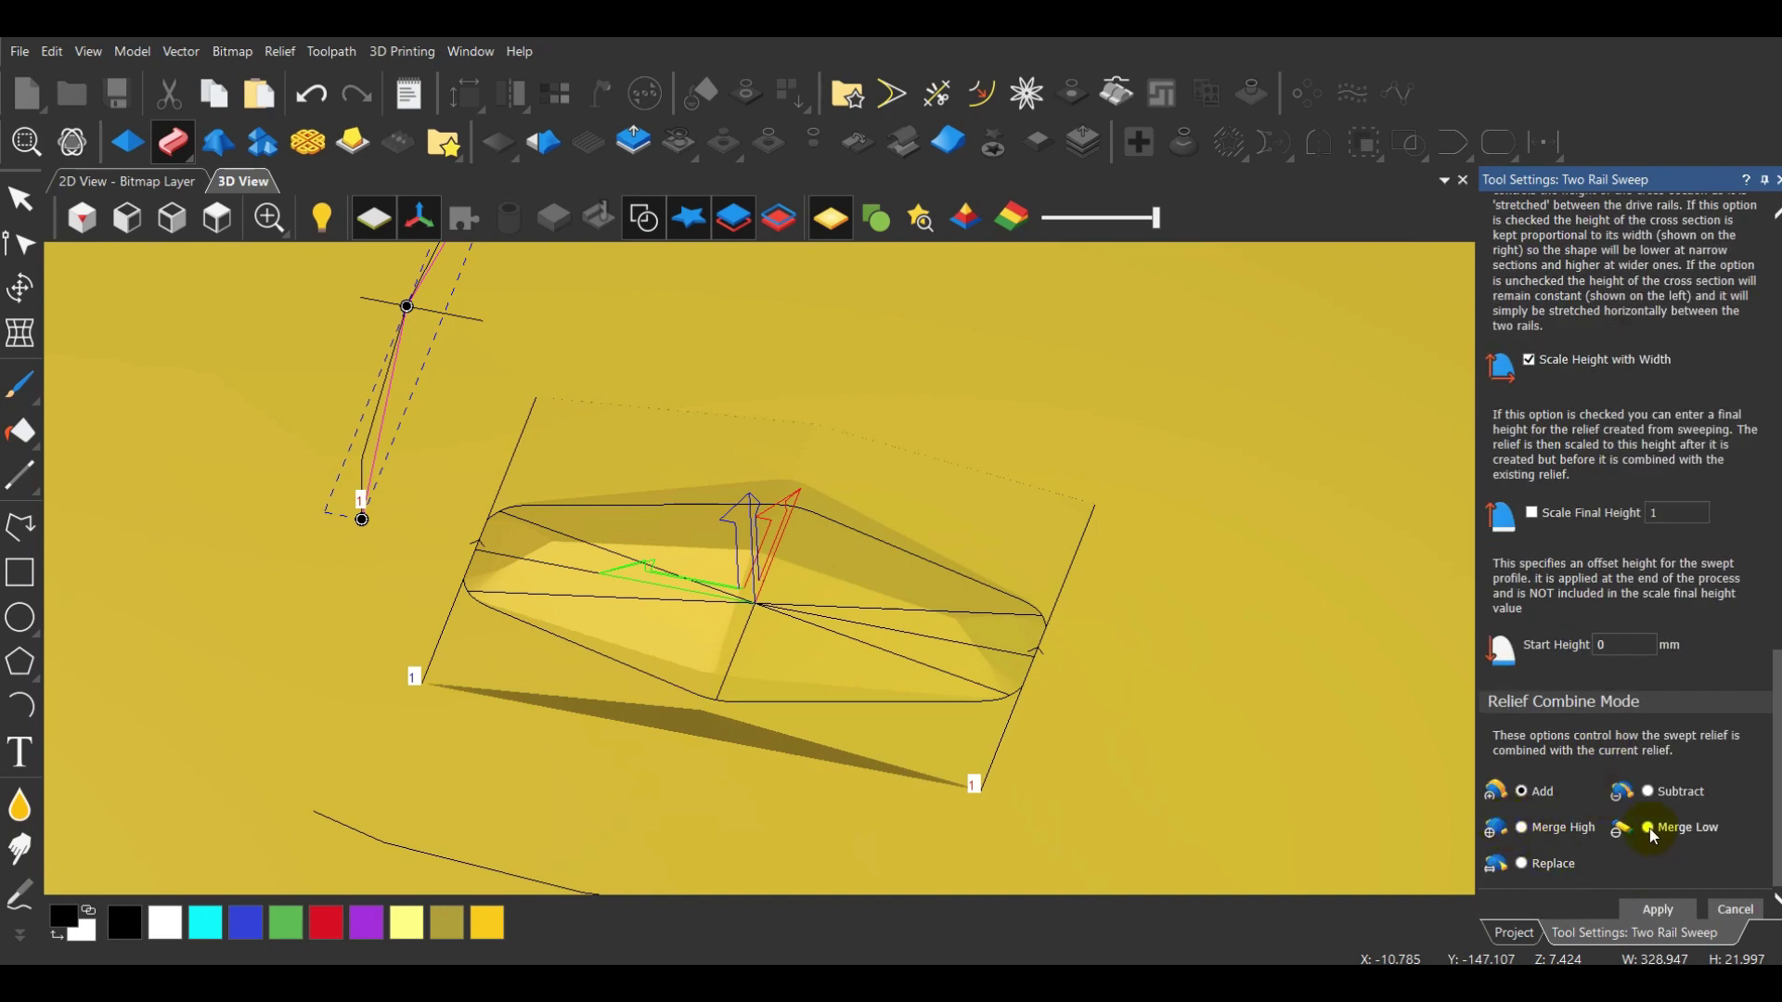
left_click(1649, 828)
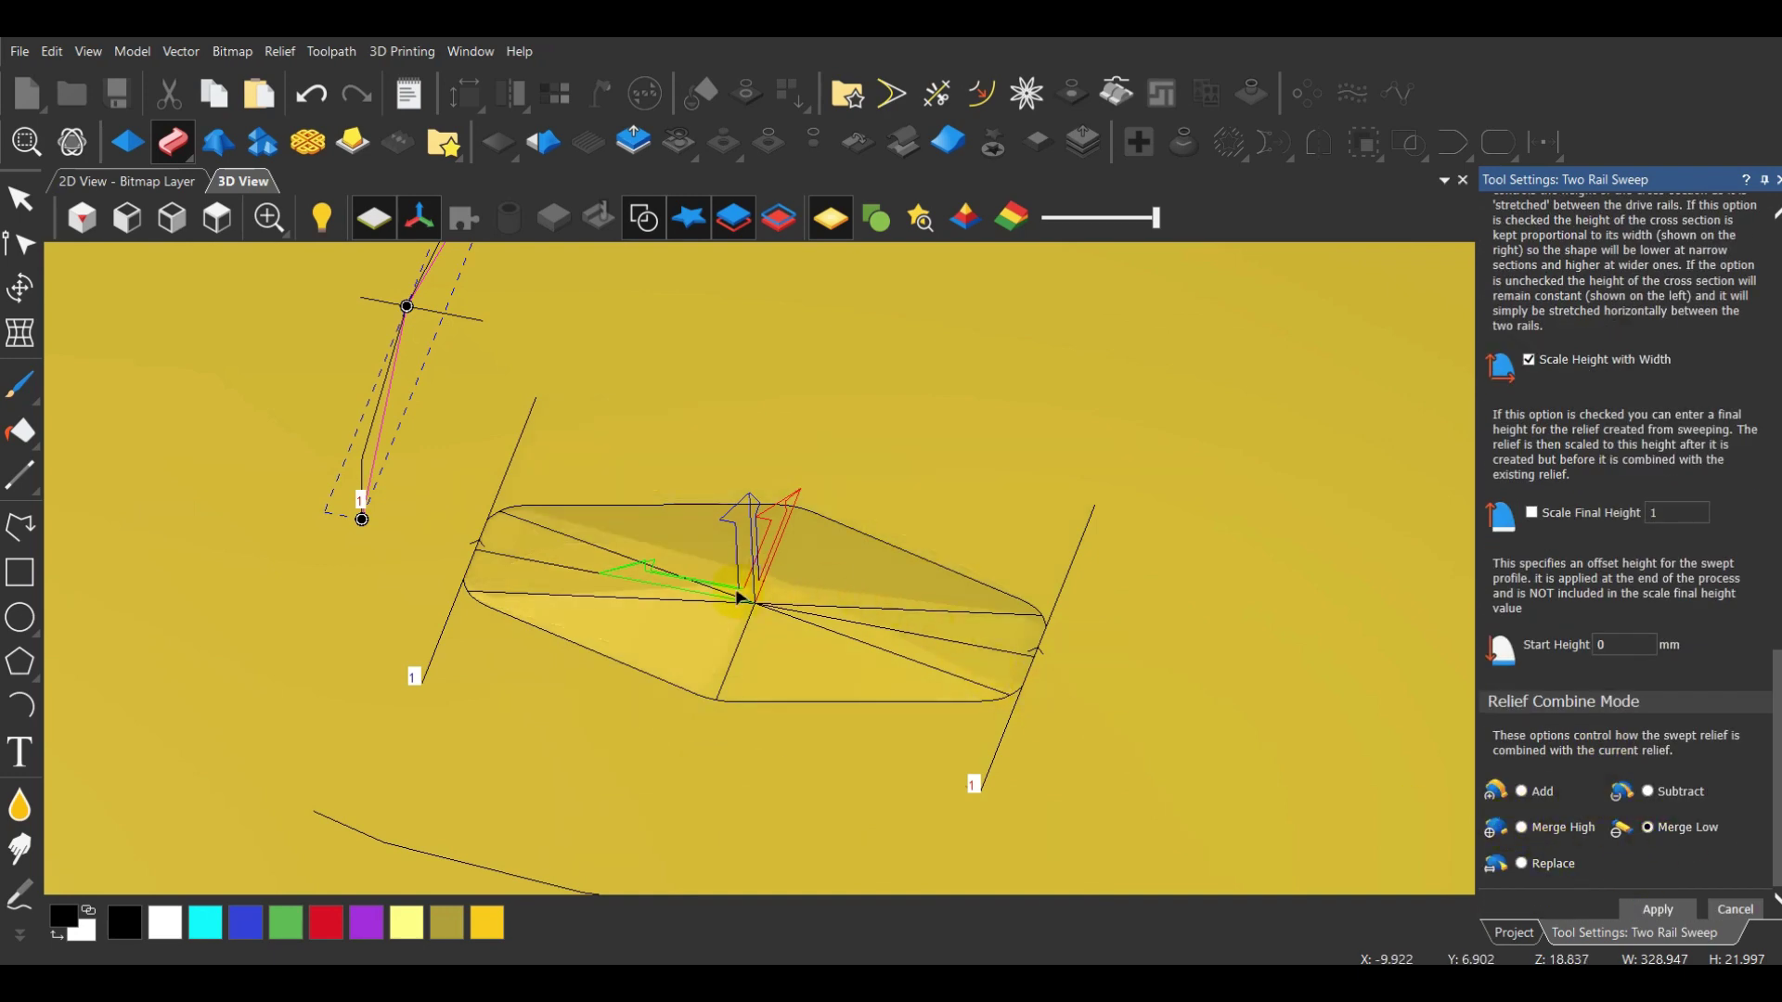
scroll(740, 599, "up", 2)
mouse_move(863, 388)
left_mouse_down()
mouse_move(1058, 437)
mouse_move(815, 675)
mouse_move(501, 585)
mouse_move(794, 356)
mouse_move(921, 358)
mouse_move(659, 462)
mouse_move(716, 609)
mouse_move(885, 767)
mouse_move(895, 754)
left_mouse_up()
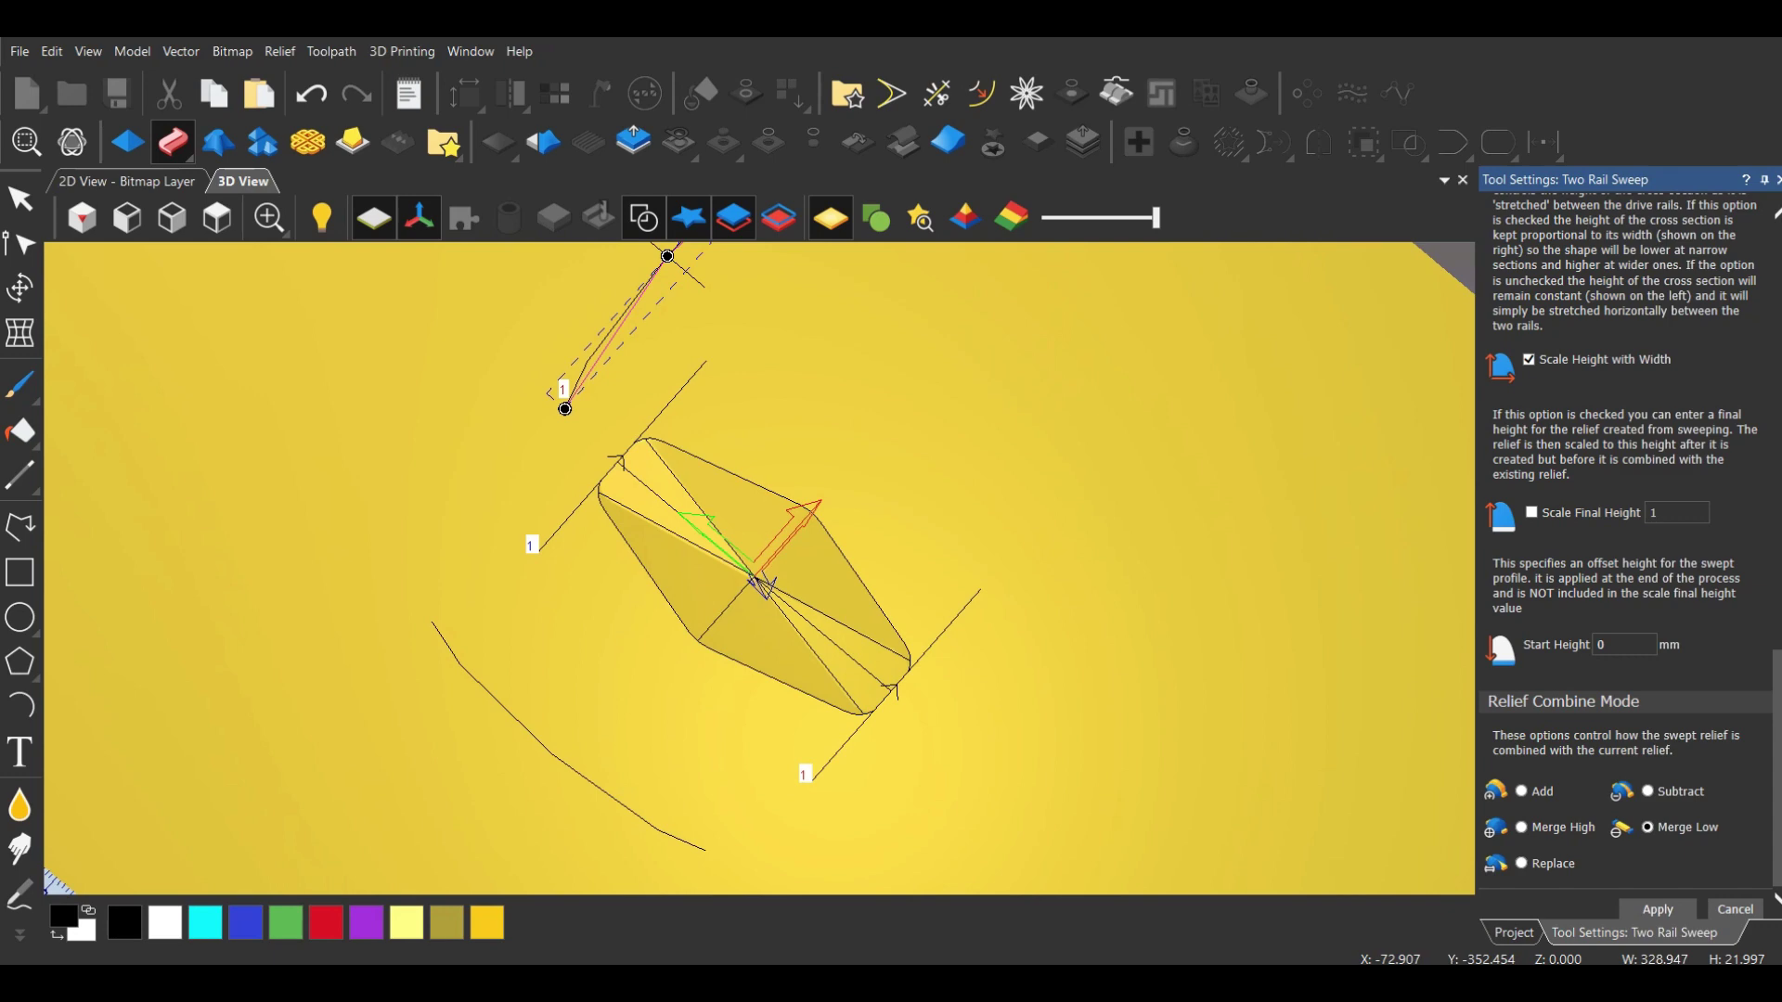
mouse_move(1062, 984)
mouse_move(1061, 886)
left_click_drag(829, 605, 845, 650)
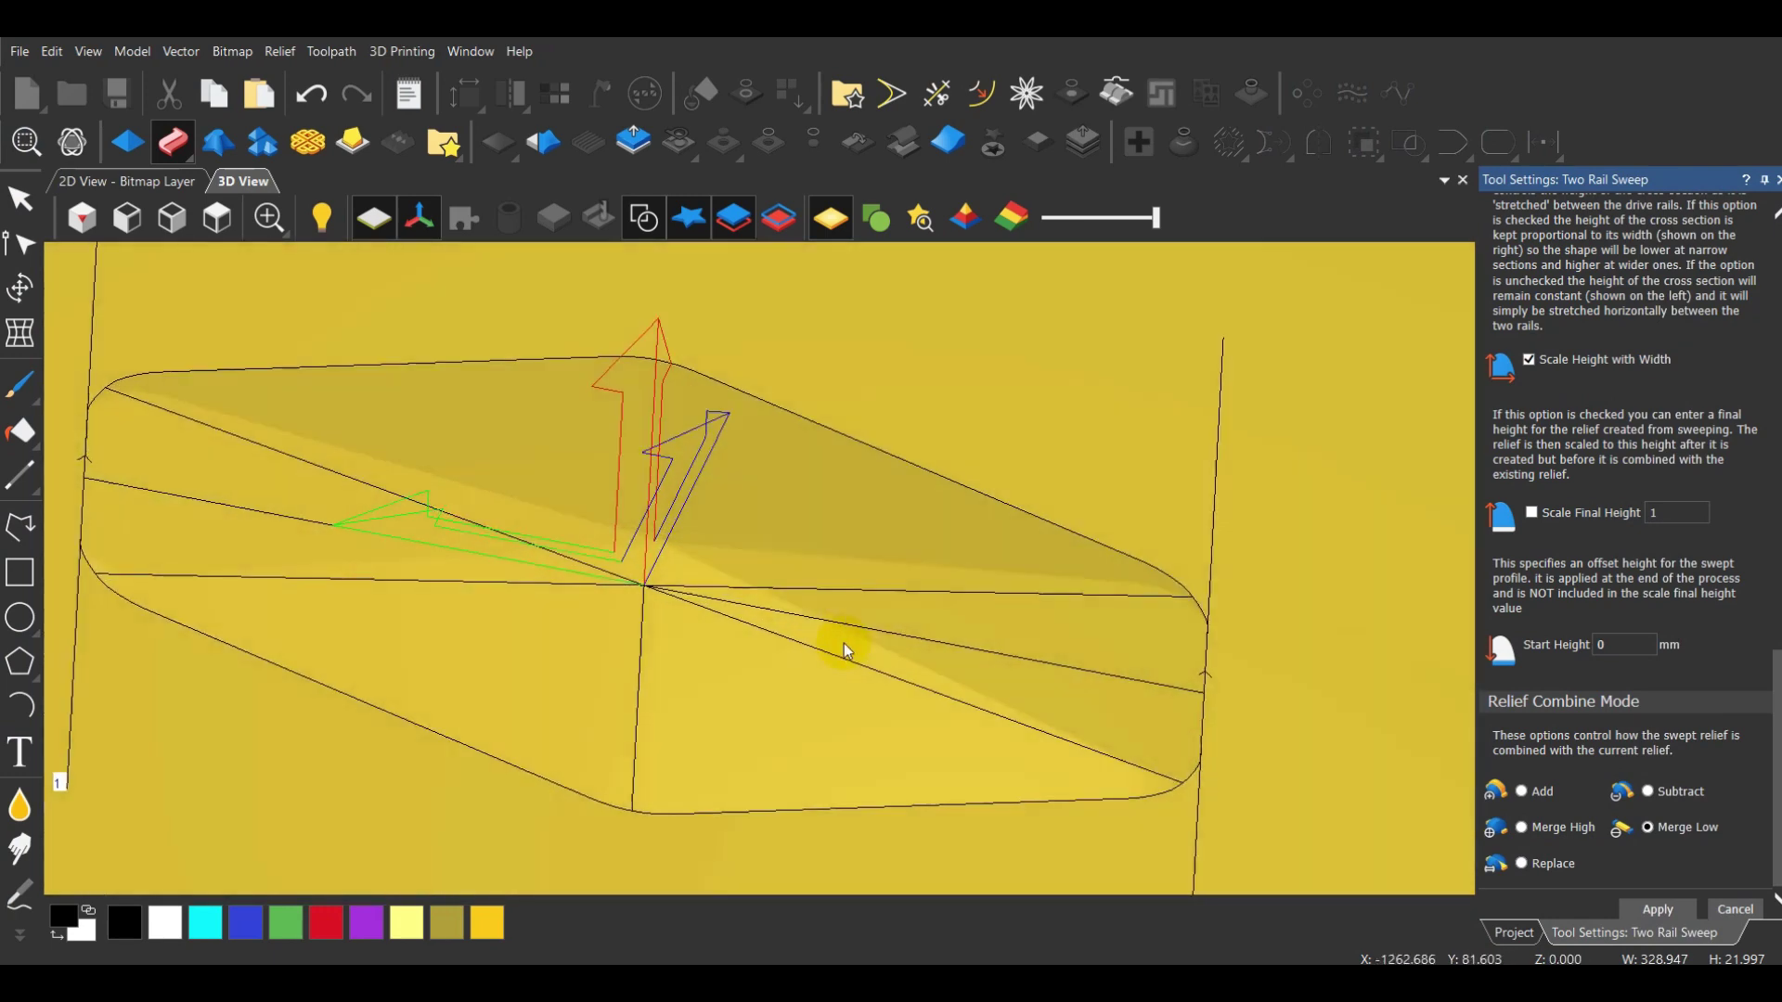
left_click(1646, 904)
left_click(1778, 179)
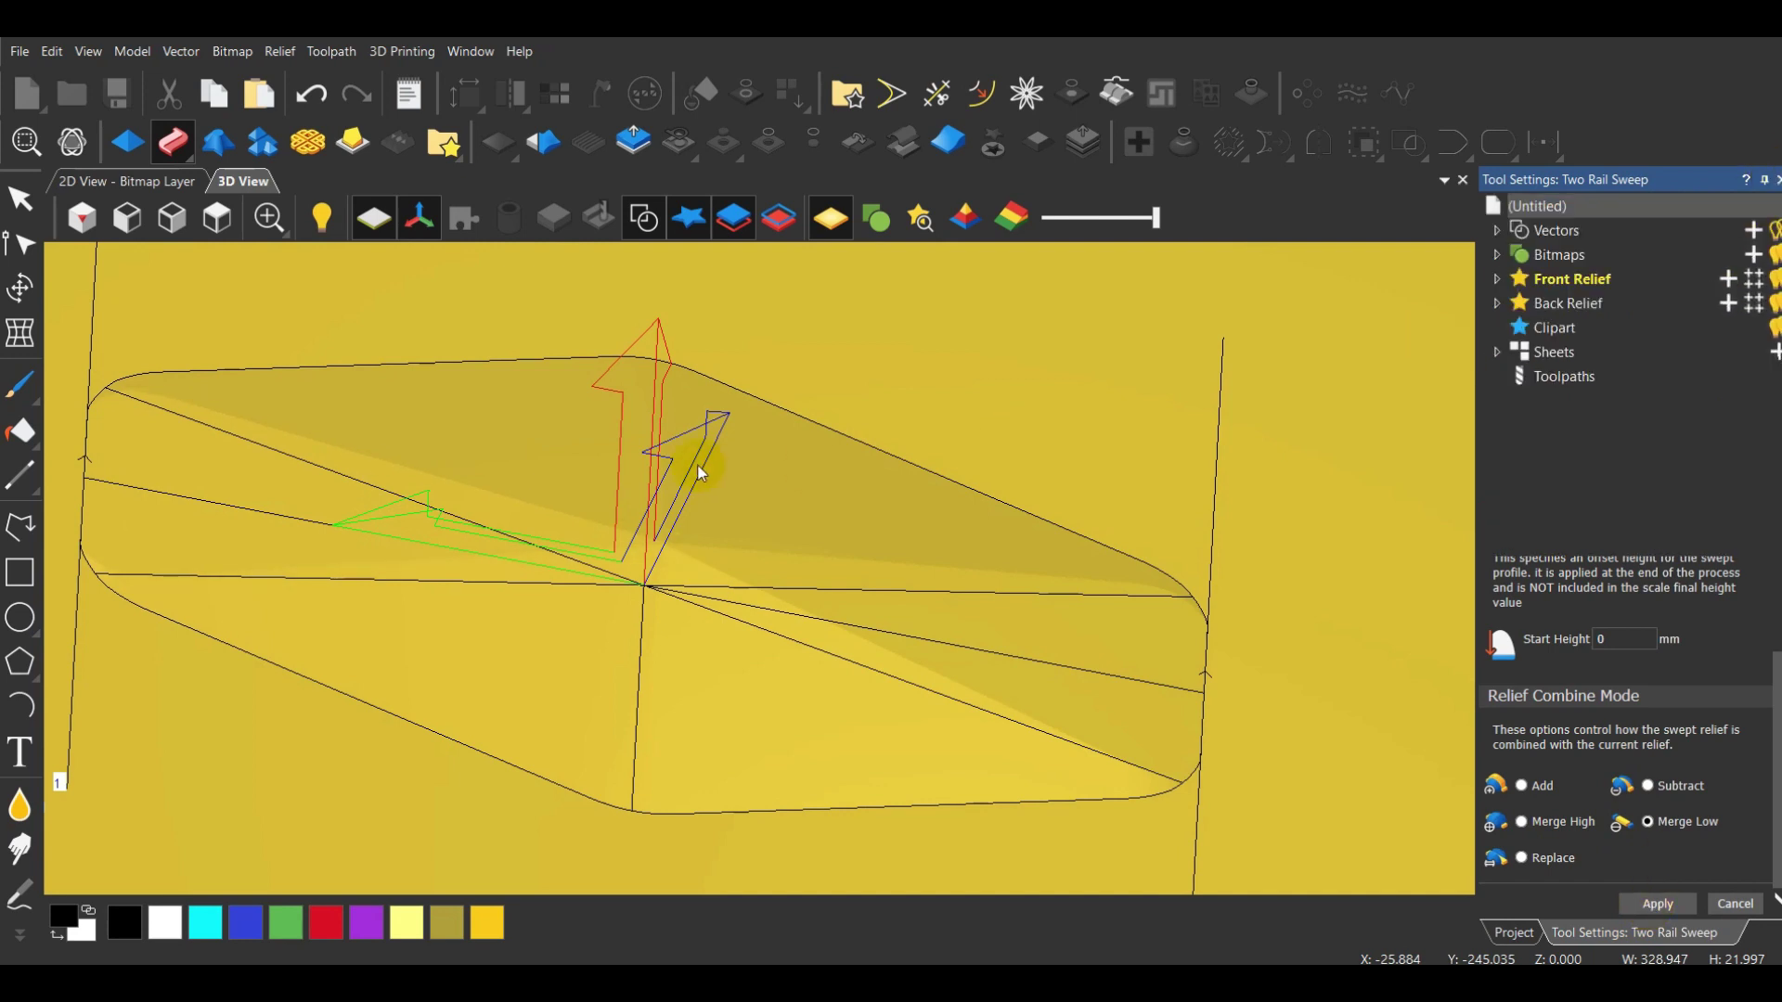
View the relief from above with nothing selected, and show the TEXTURE TILES collection of the Relief Clipart Library
left_click(220, 218)
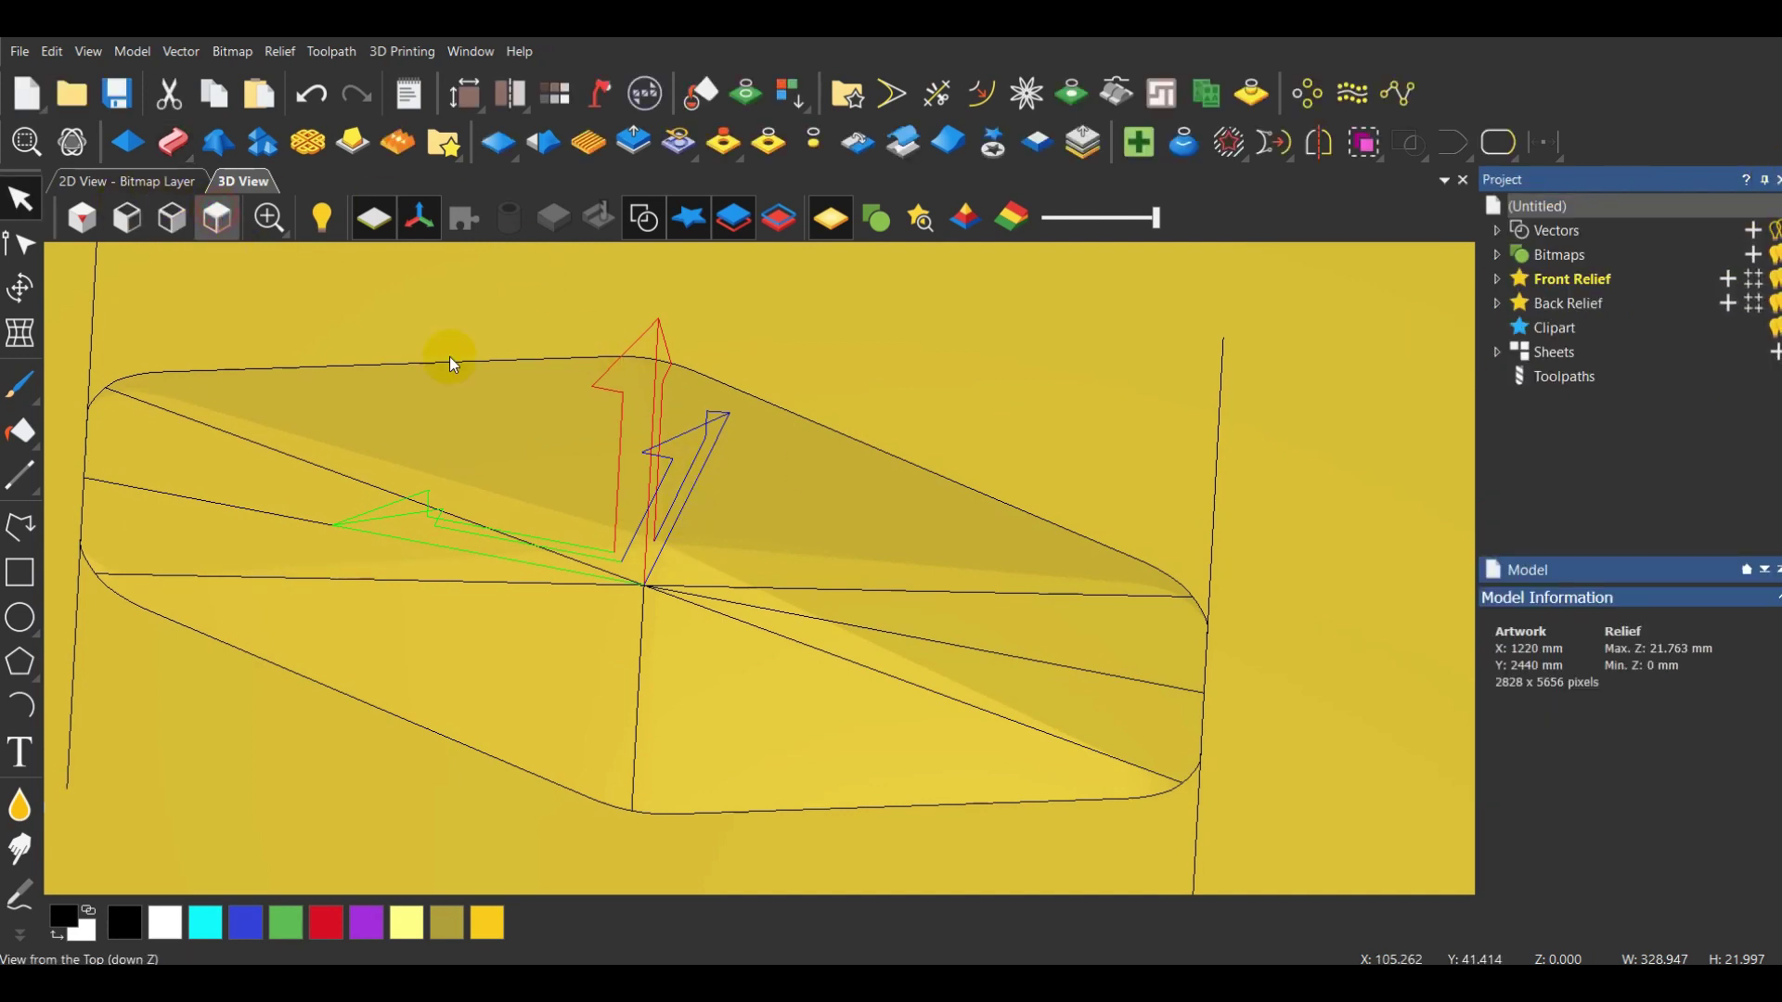
scroll(798, 566, "up", 5)
left_click(847, 539)
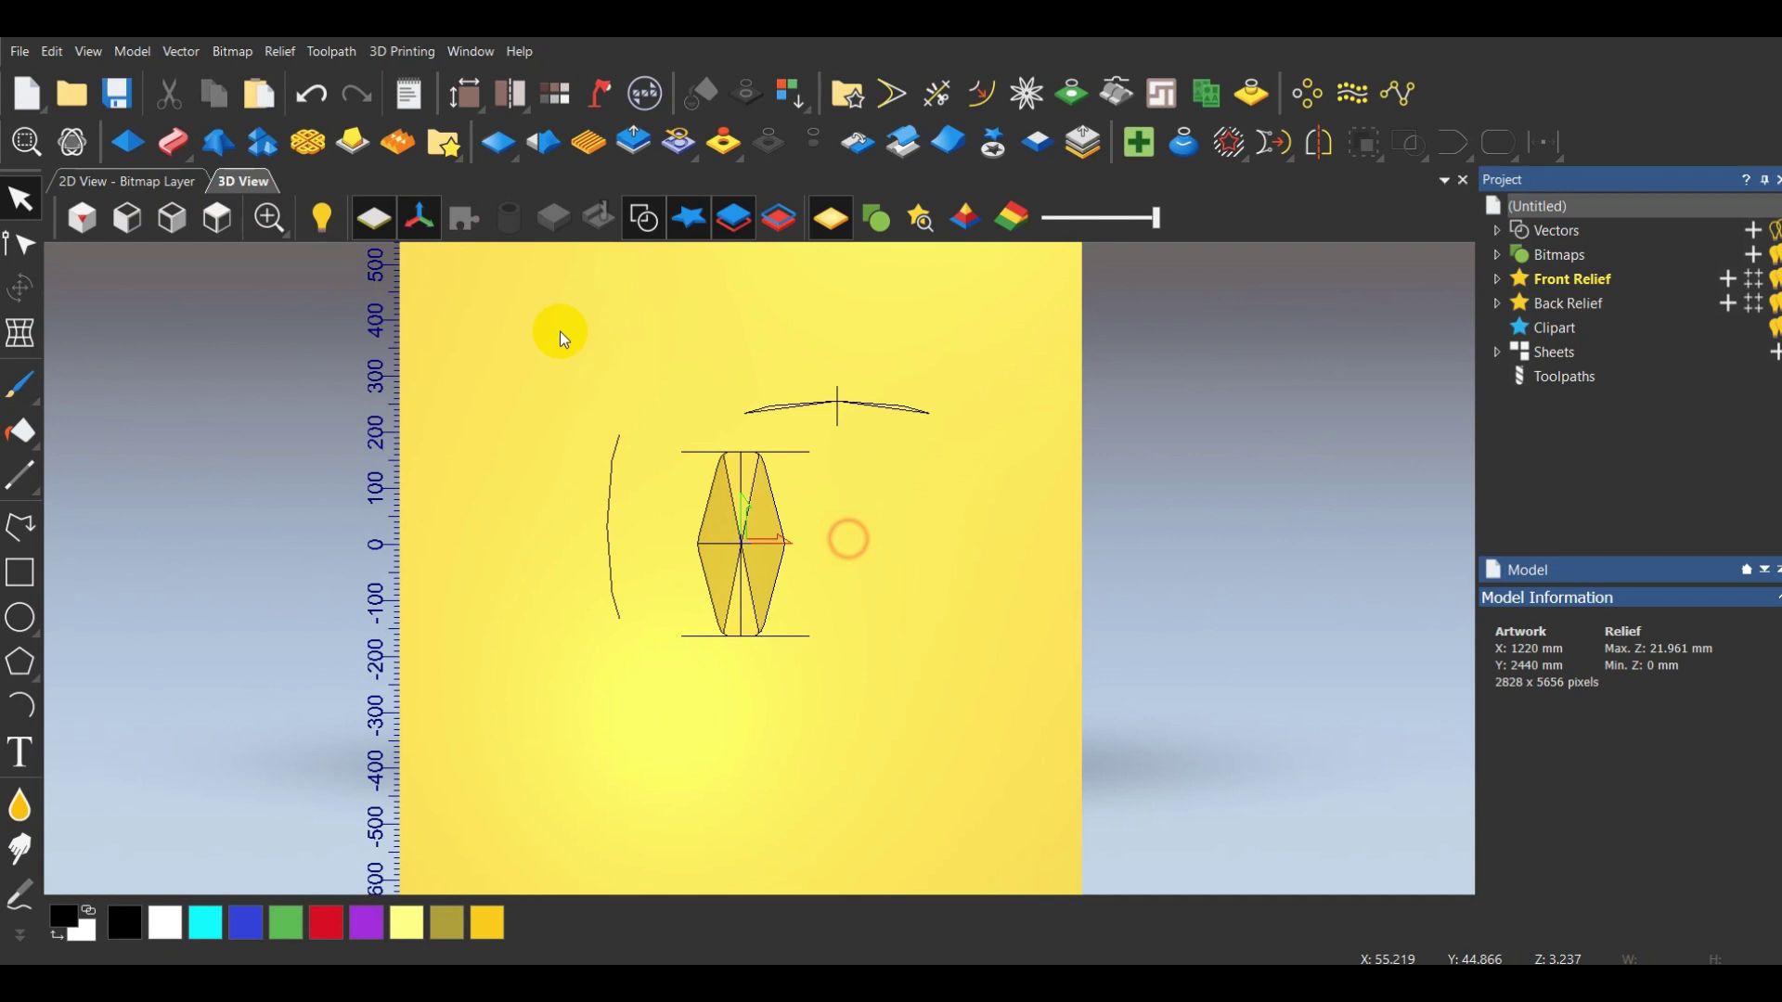
left_click(444, 142)
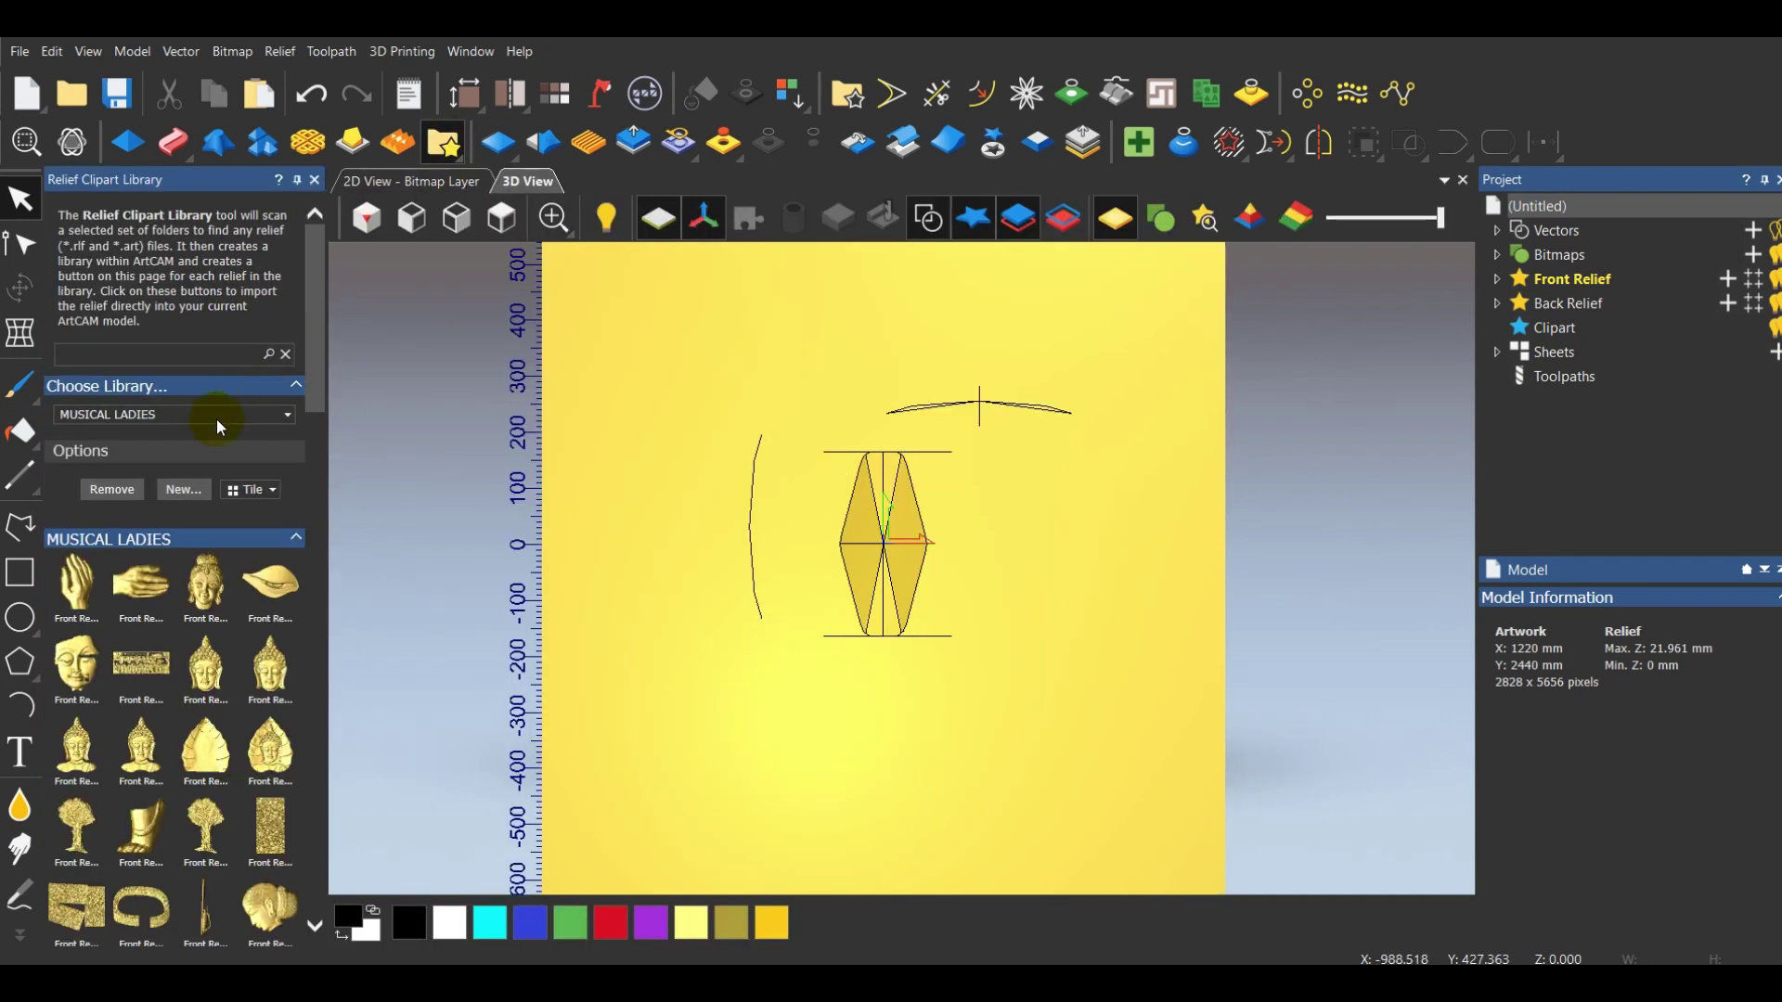
left_click(227, 414)
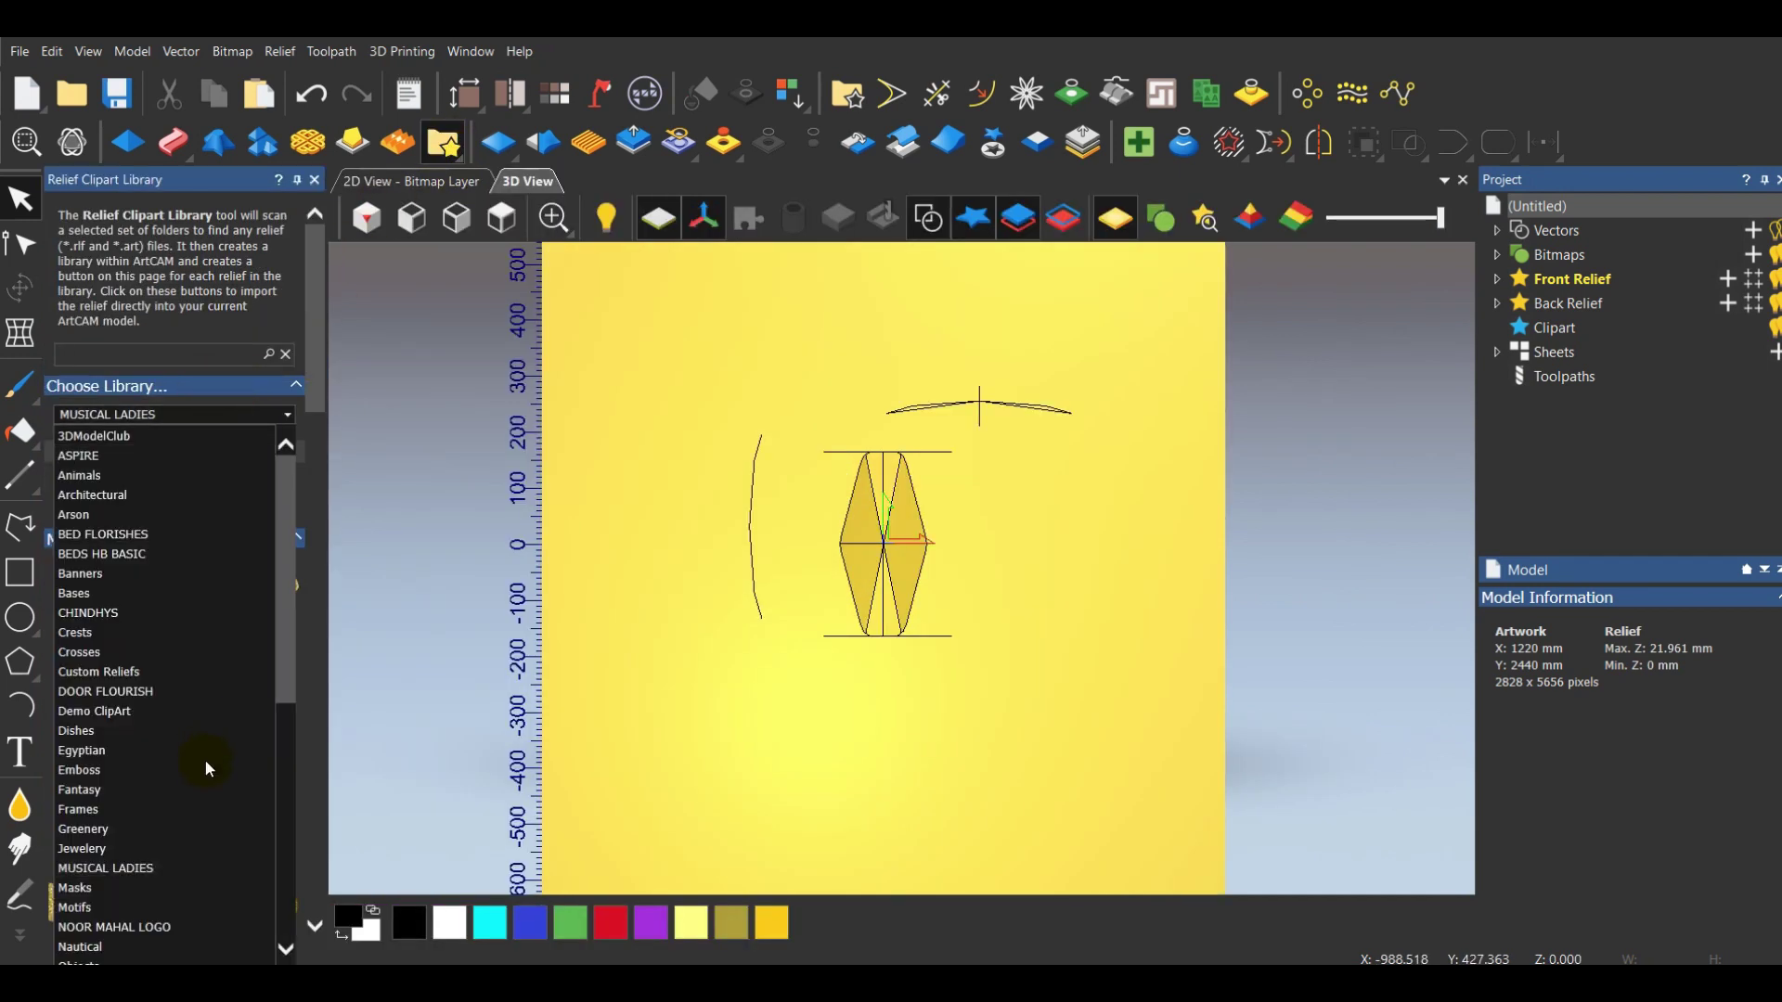
scroll(195, 731, "down", 9)
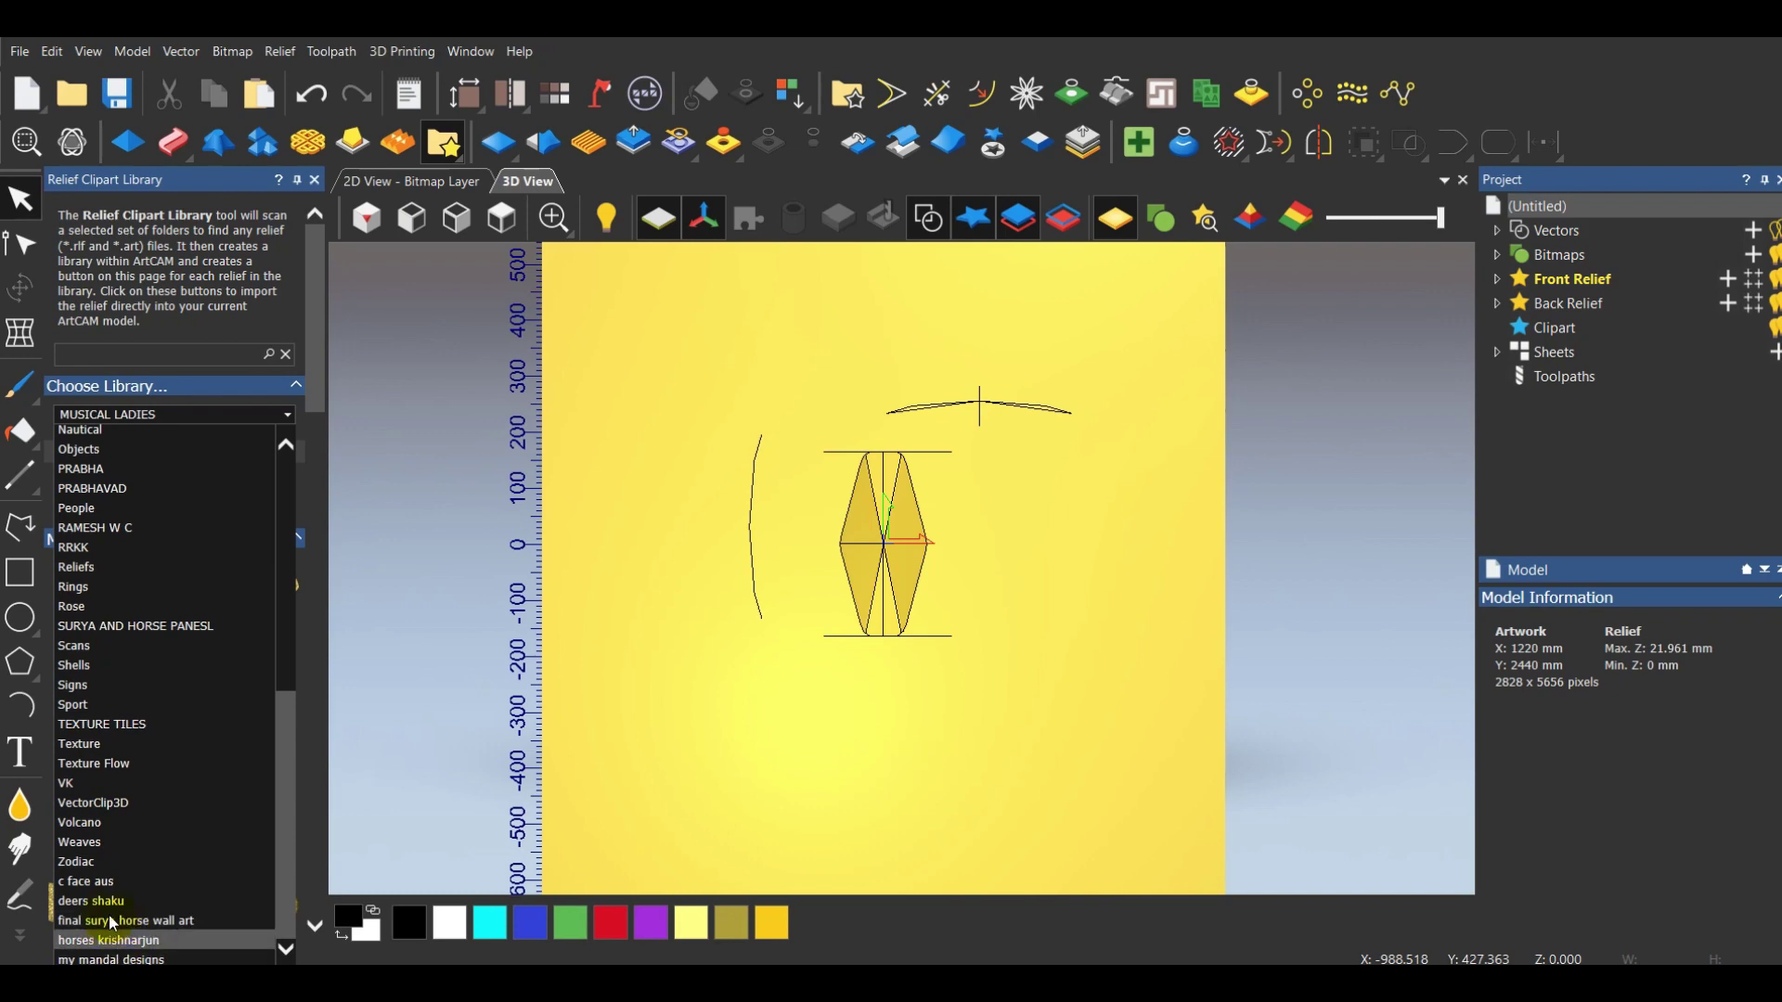
left_click(107, 727)
scroll(107, 729, "down", 3)
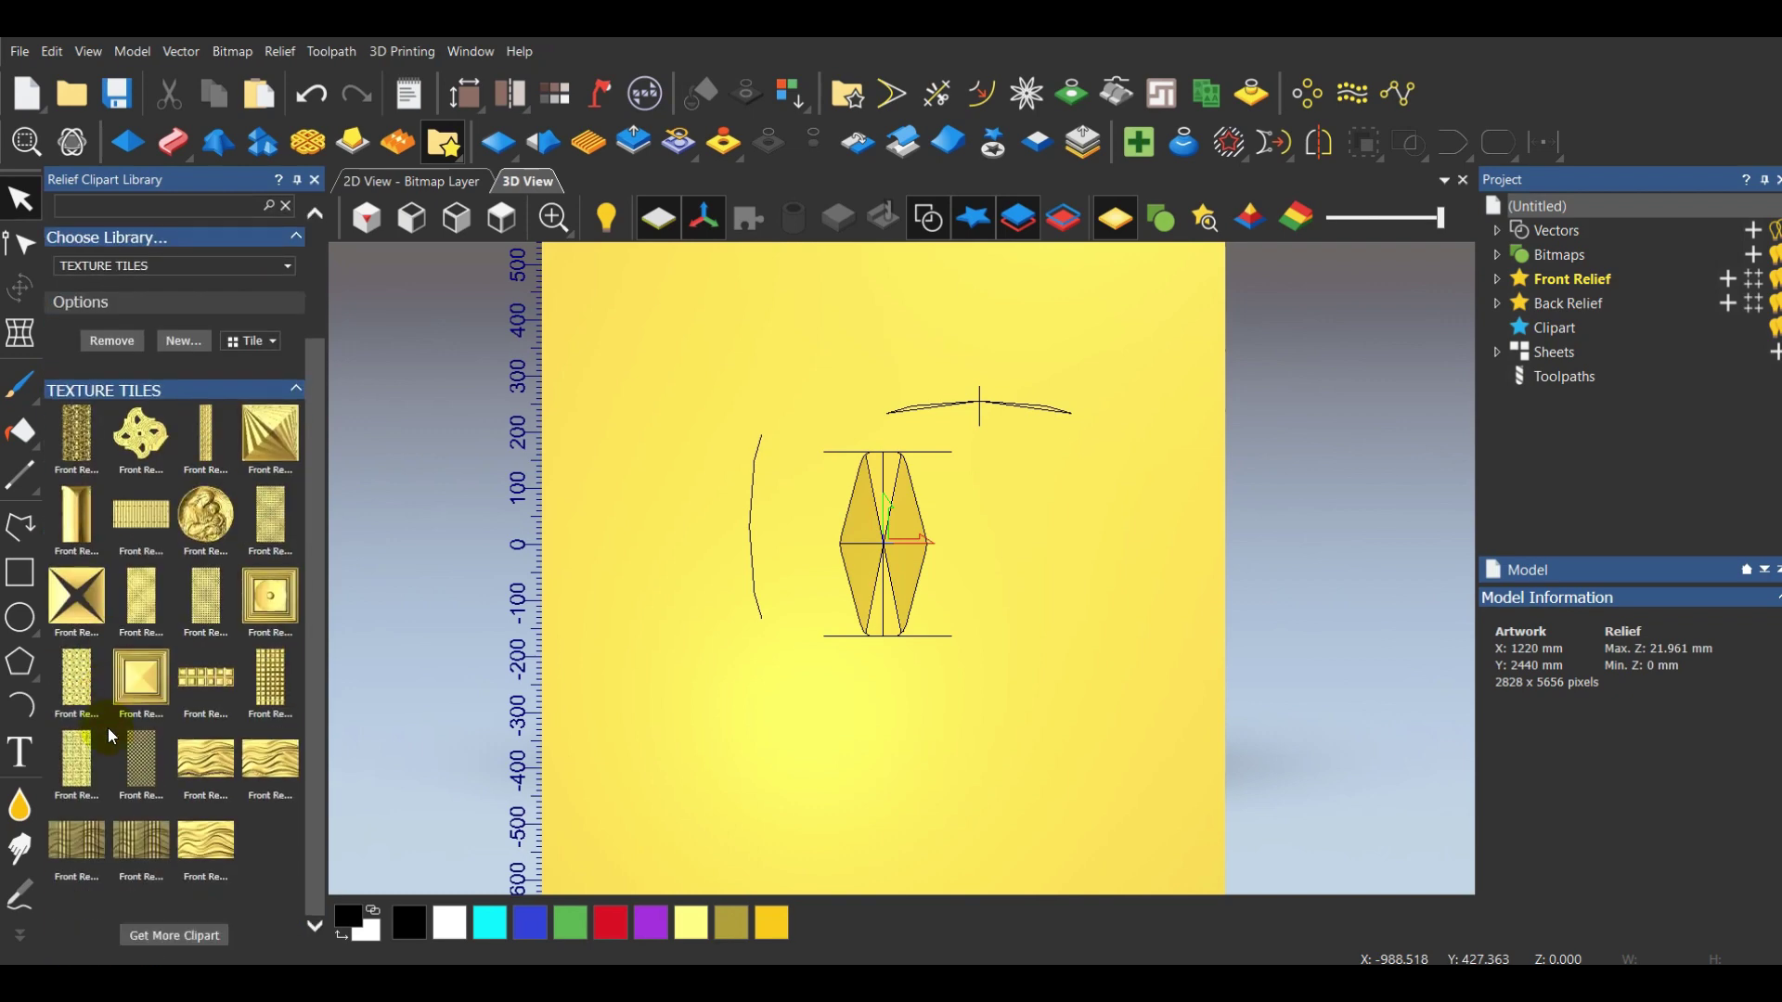
Export the faceted tile's composite relief to the TEXTURE TILES collection of the Relief Clipart Library
left_click(280, 51)
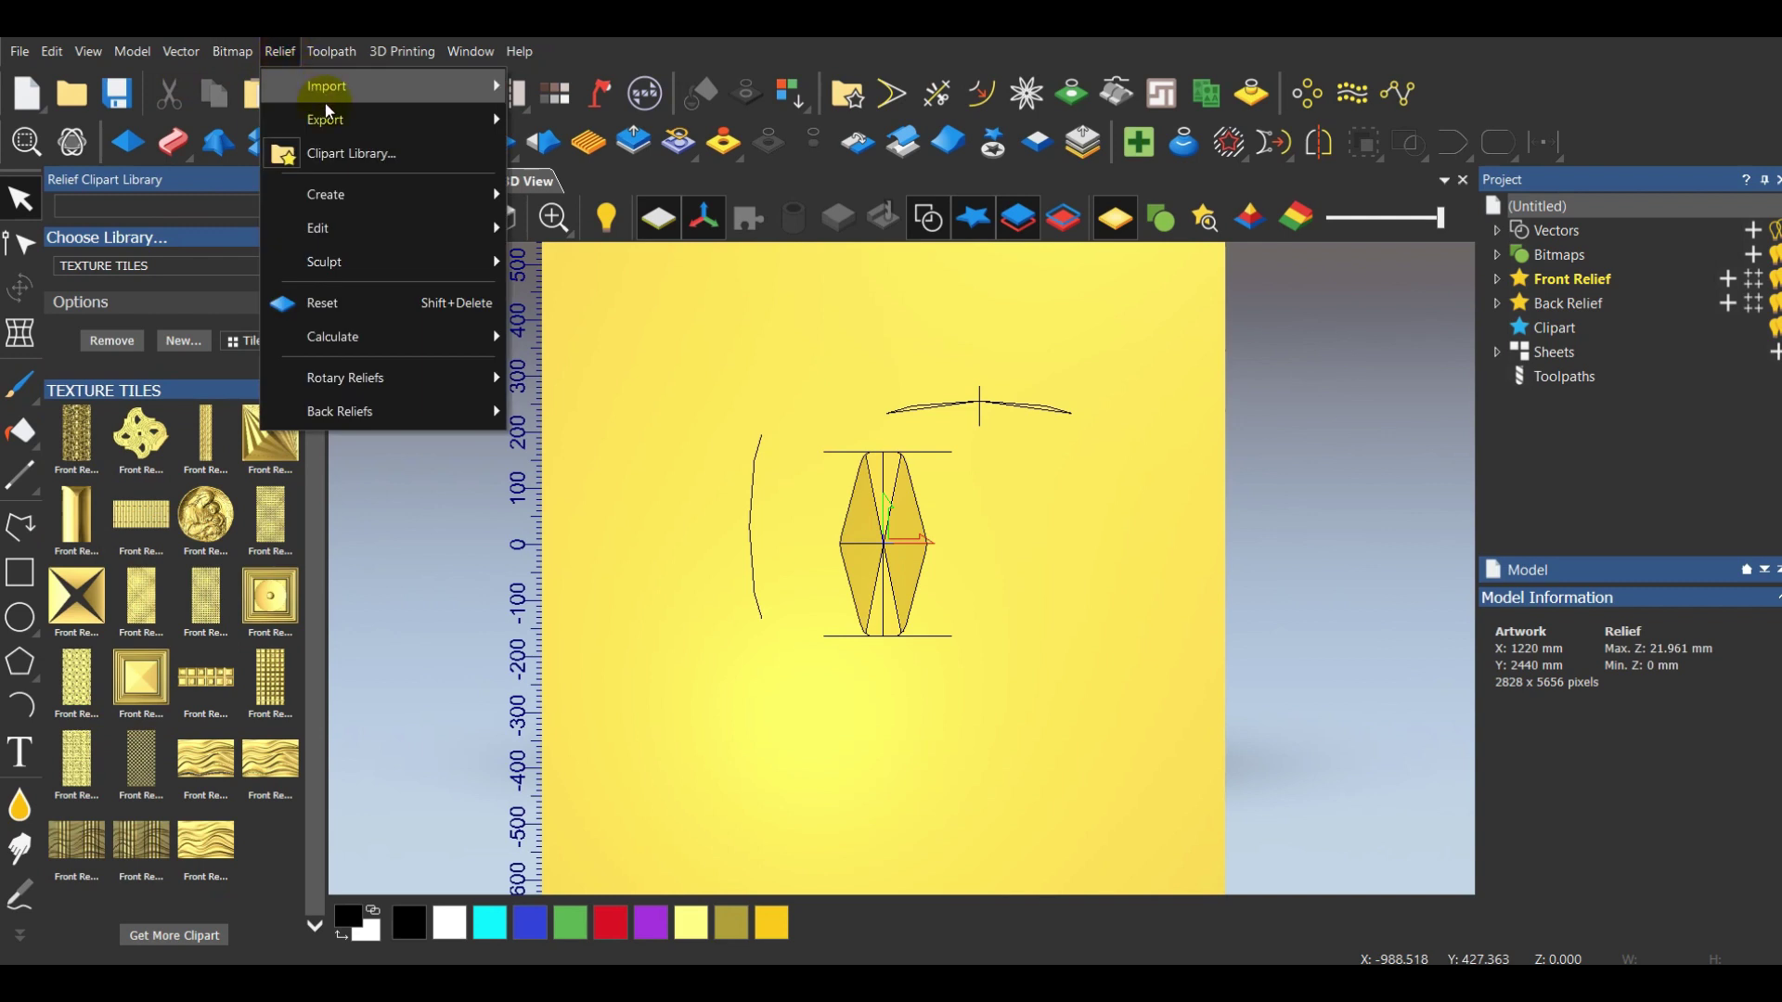
mouse_move(334, 119)
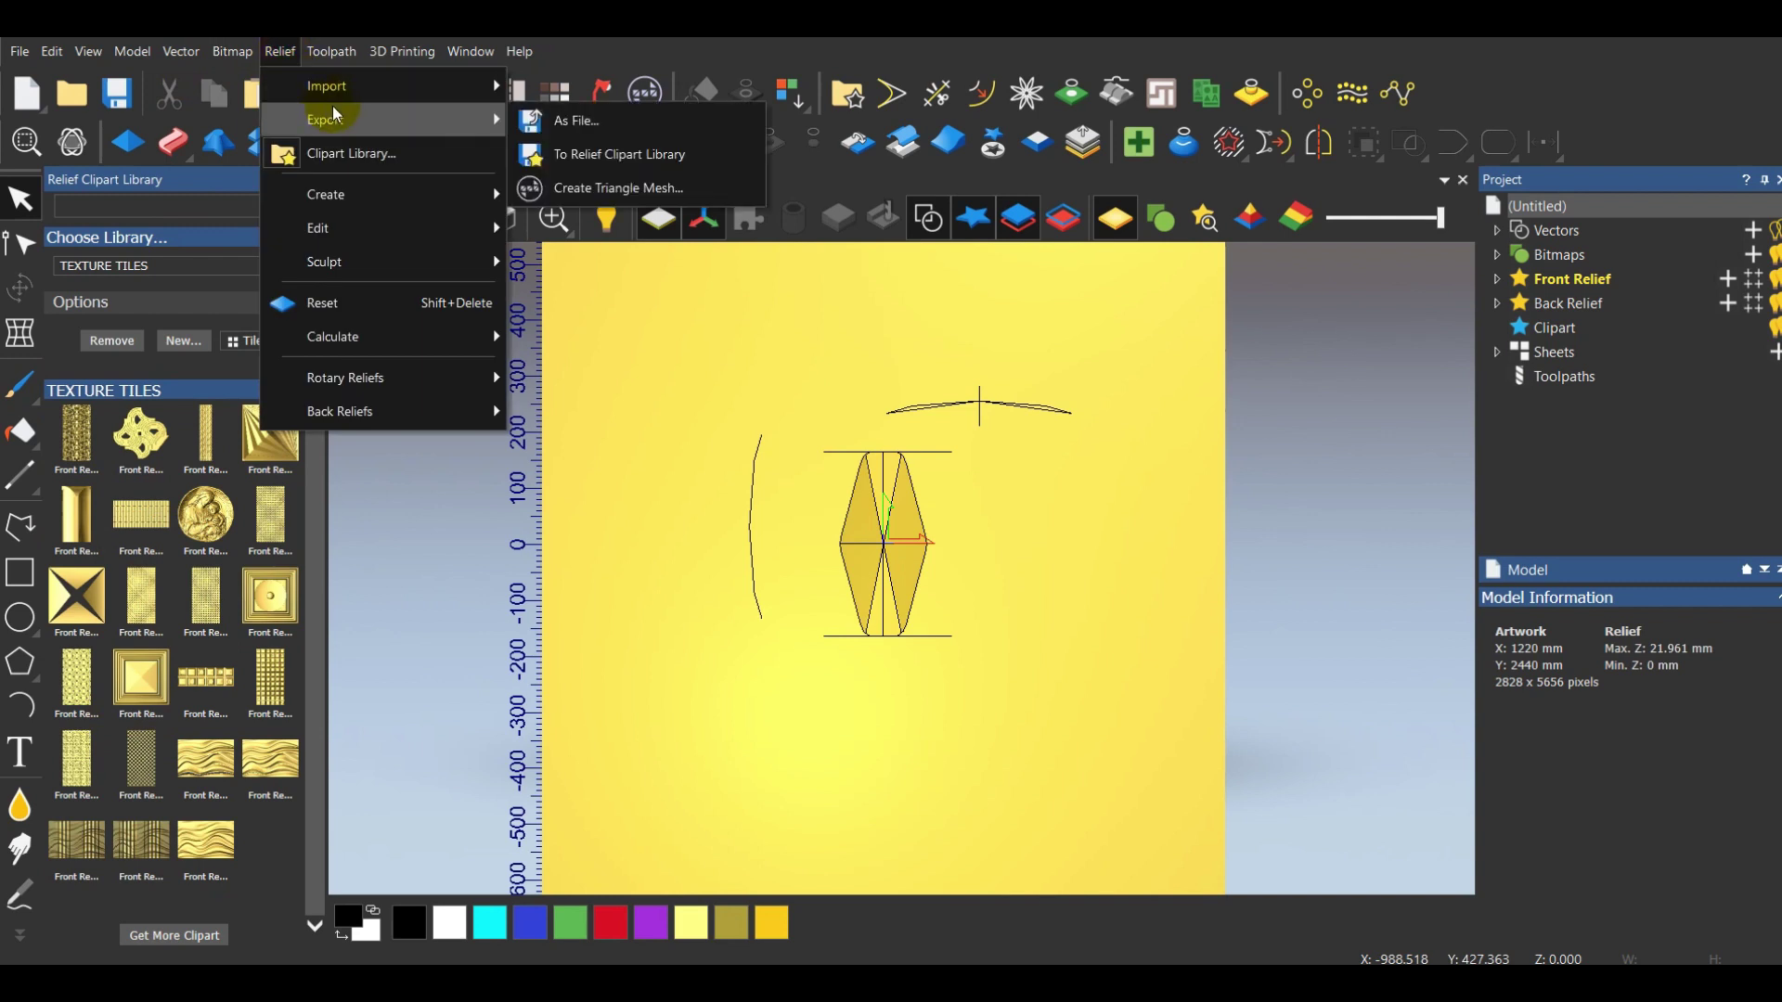
left_click(651, 158)
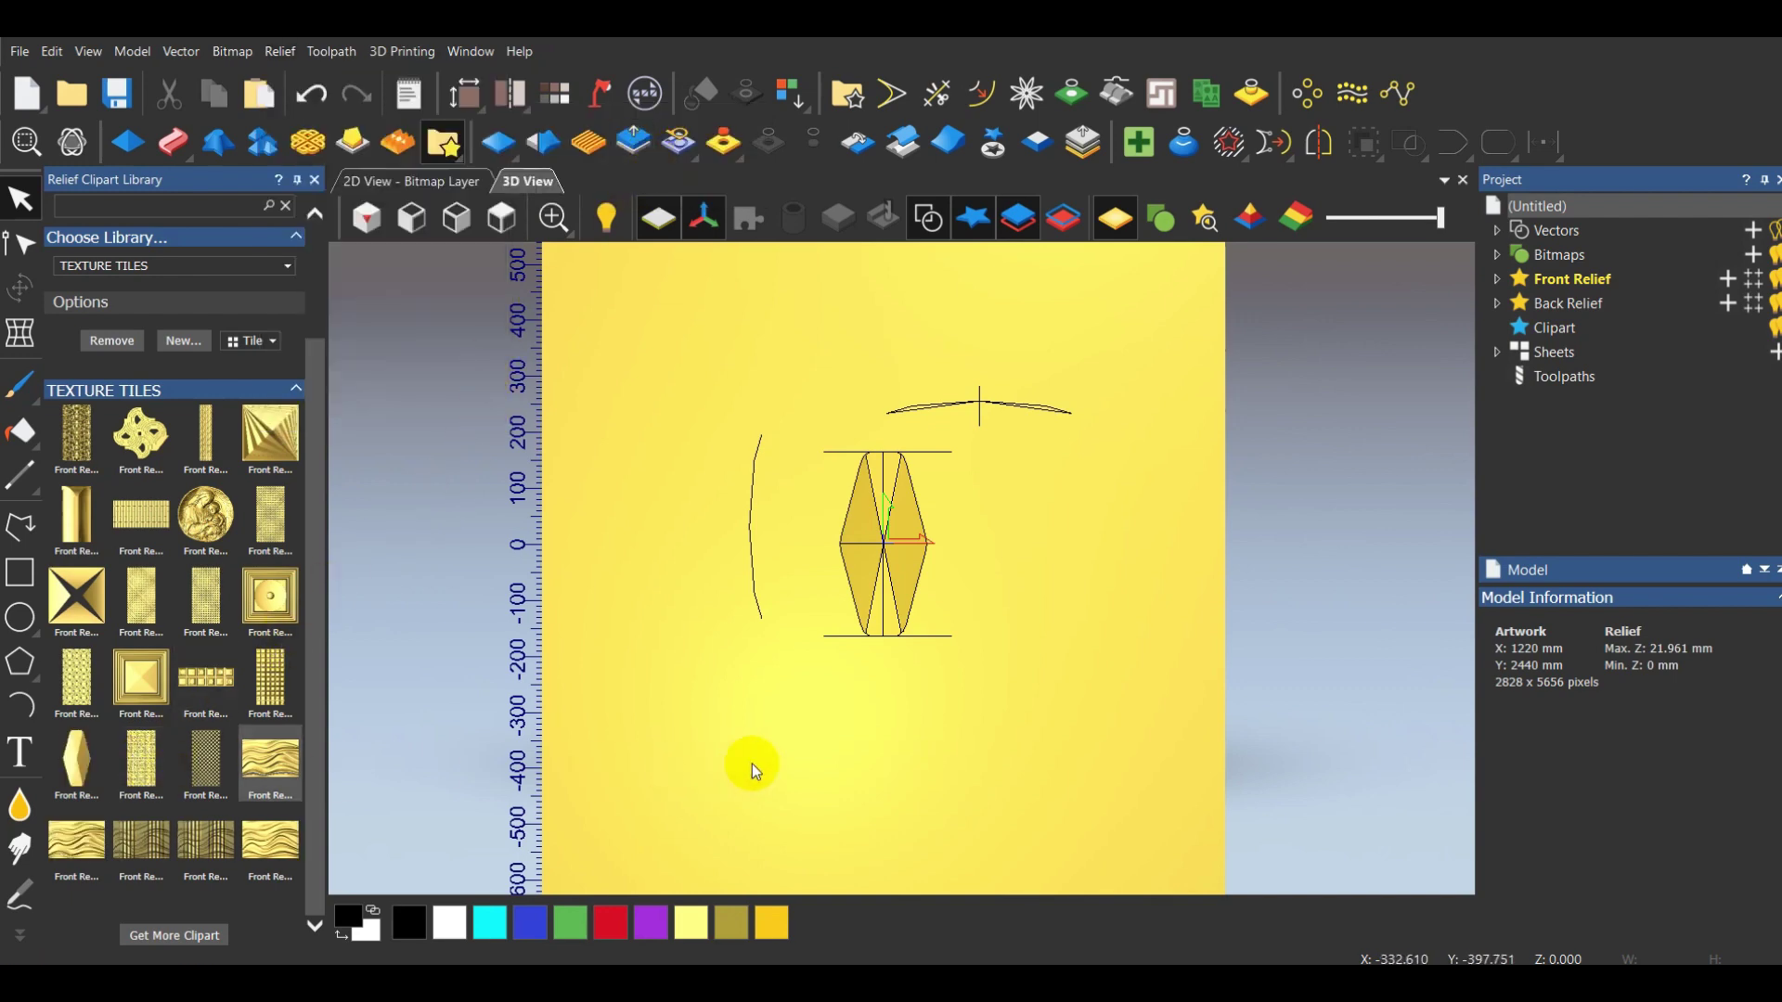
Inspect the tile relief in 3D and from above, and switch to the reference photo of overlapping tiles in the photo viewer
left_click_drag(754, 771, 888, 588)
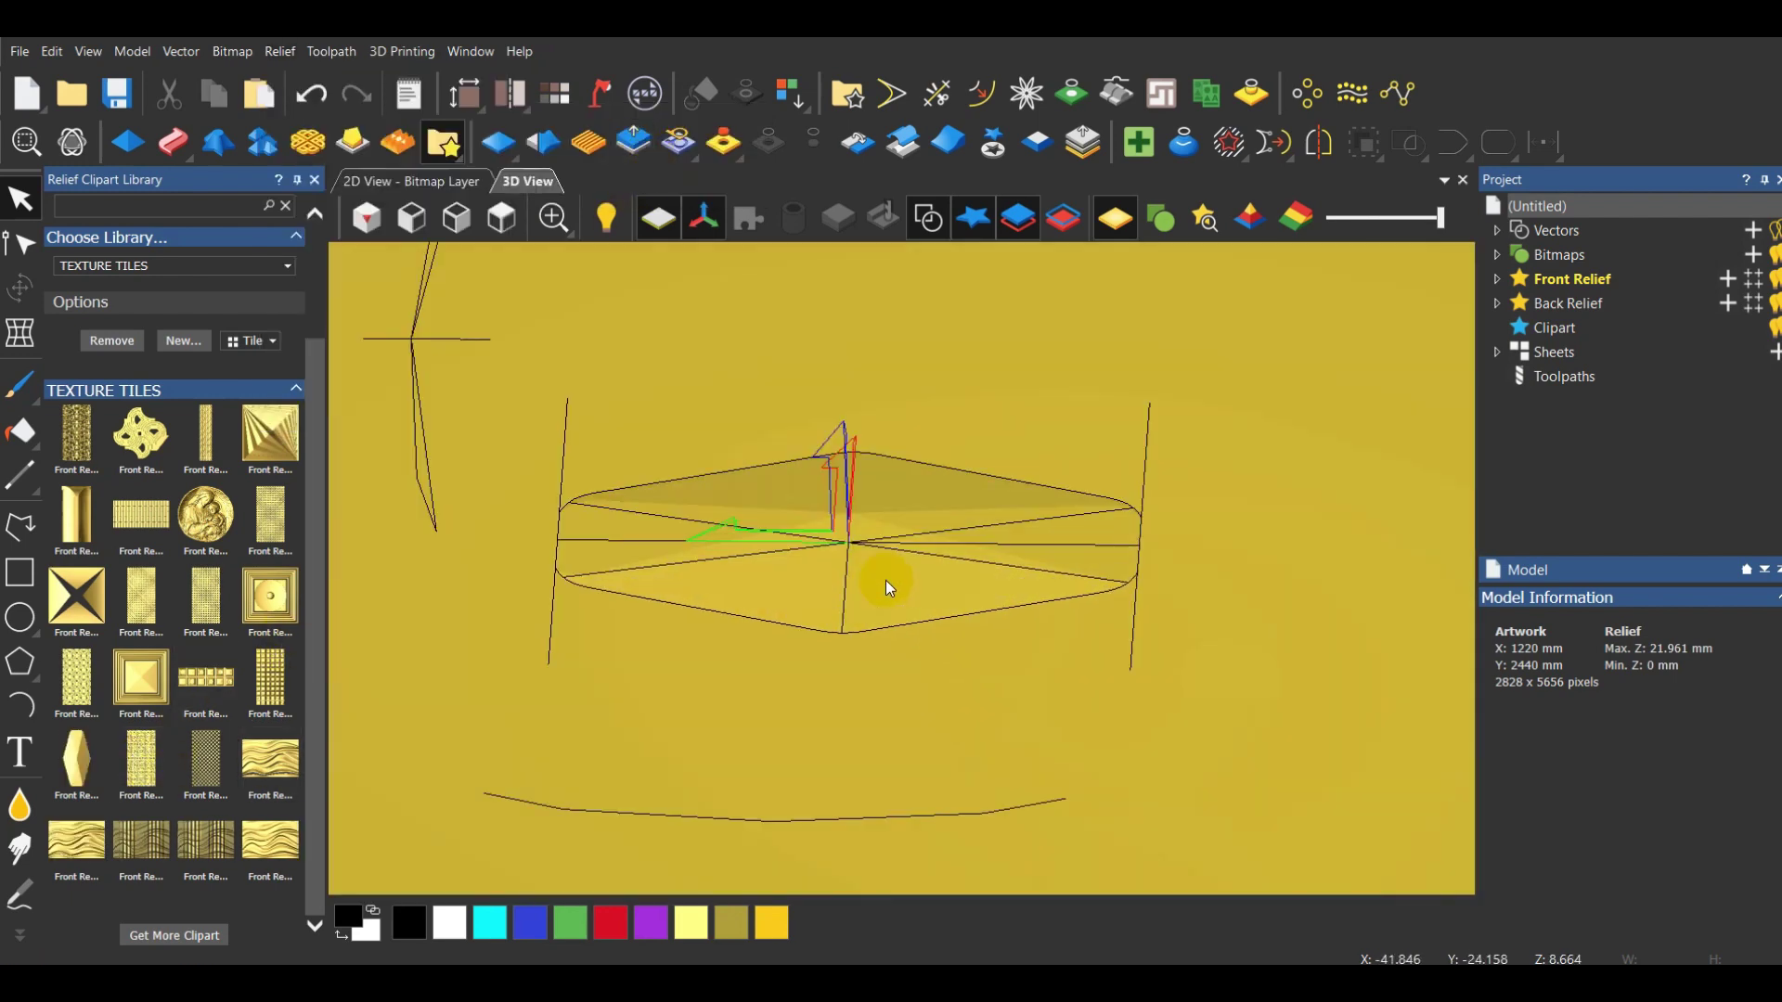
left_click(501, 218)
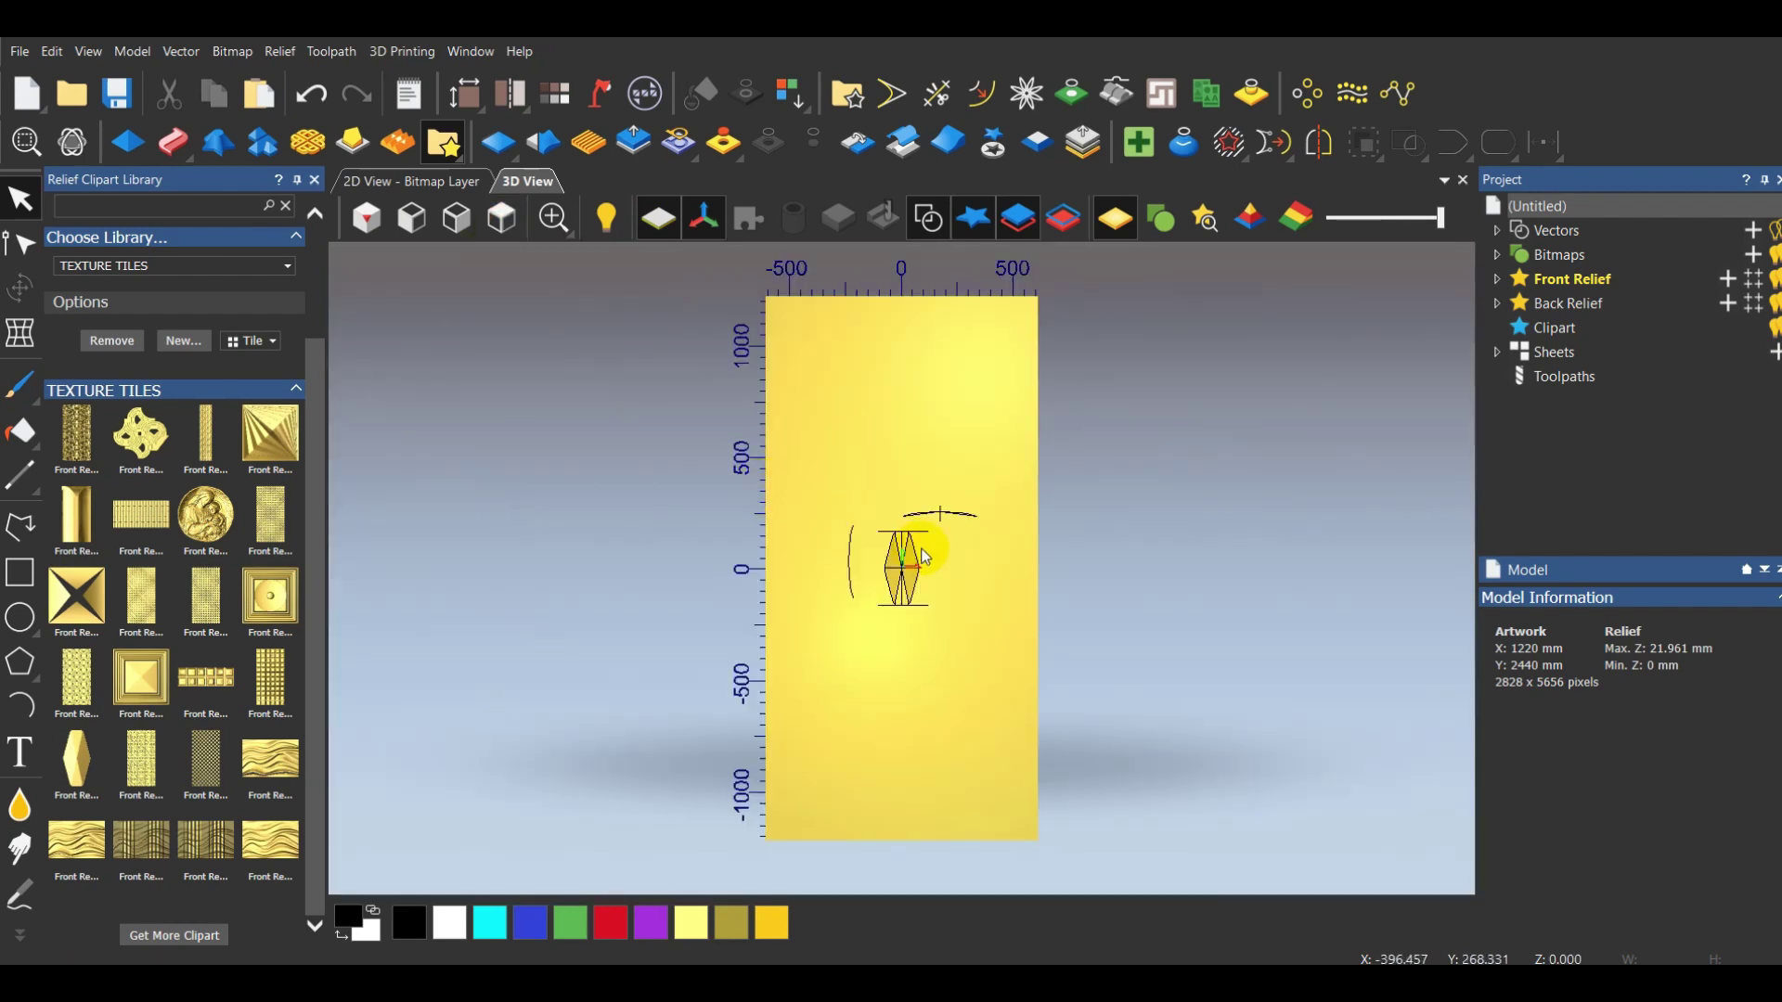
scroll(923, 557, "up", 1)
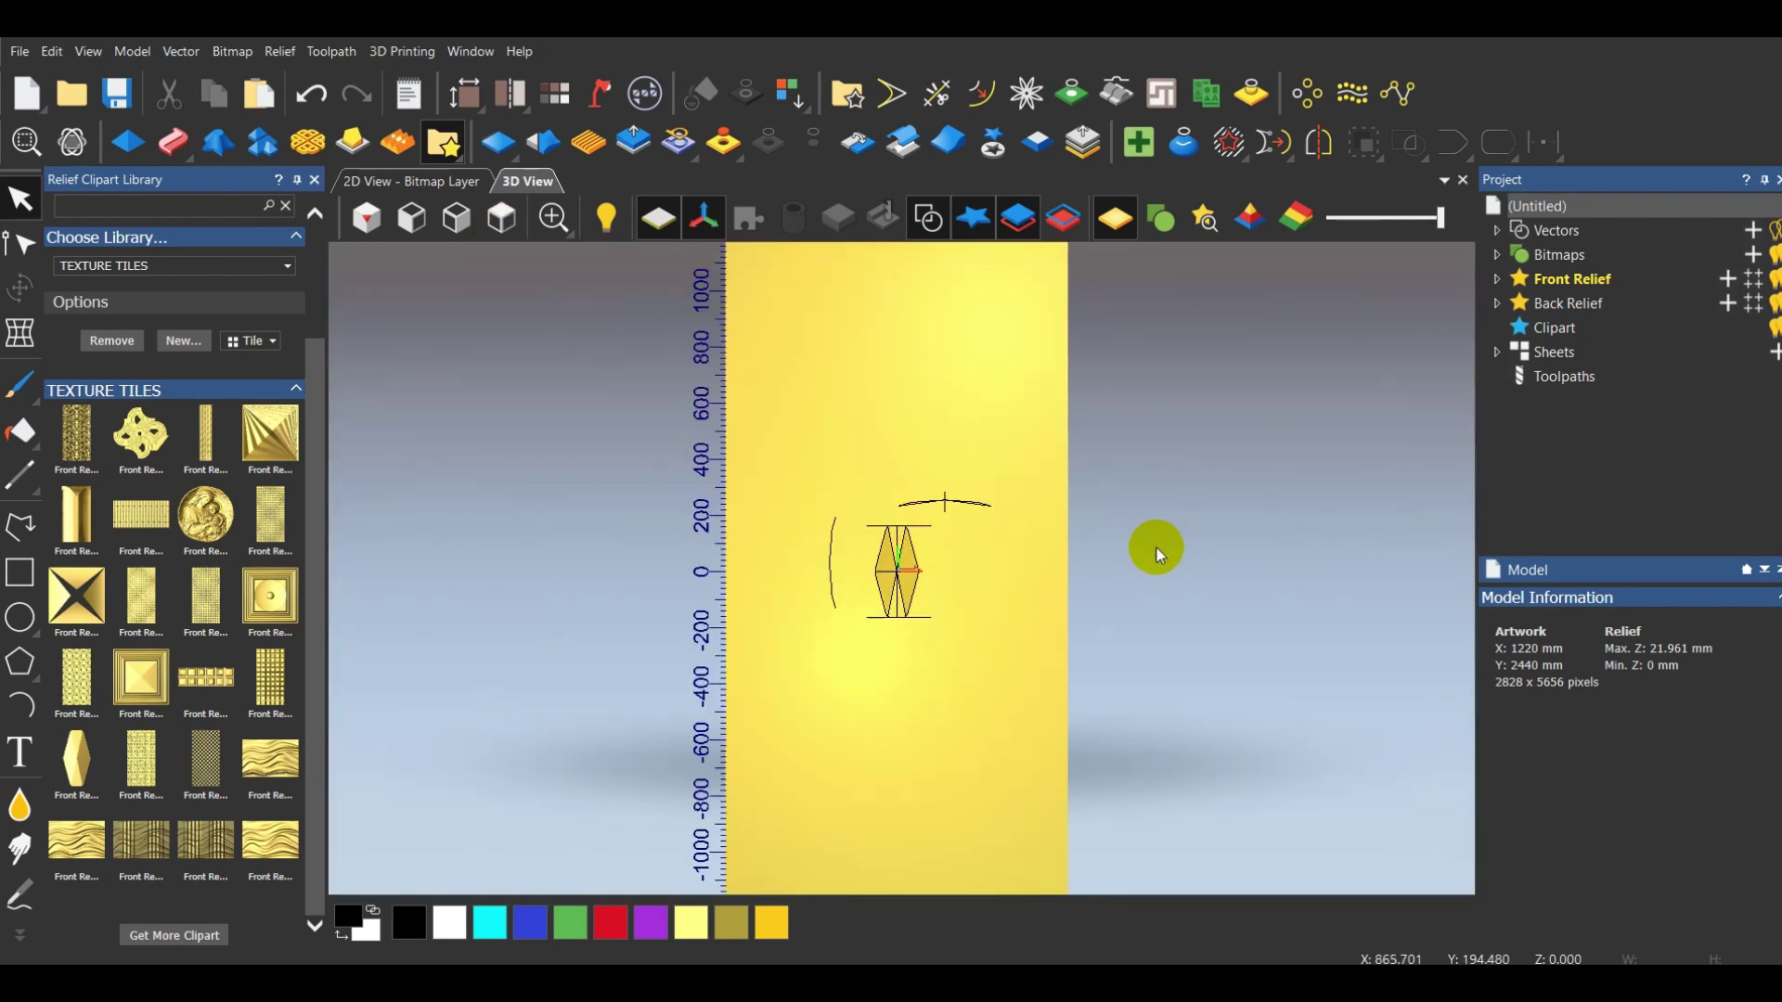
left_click(1000, 982)
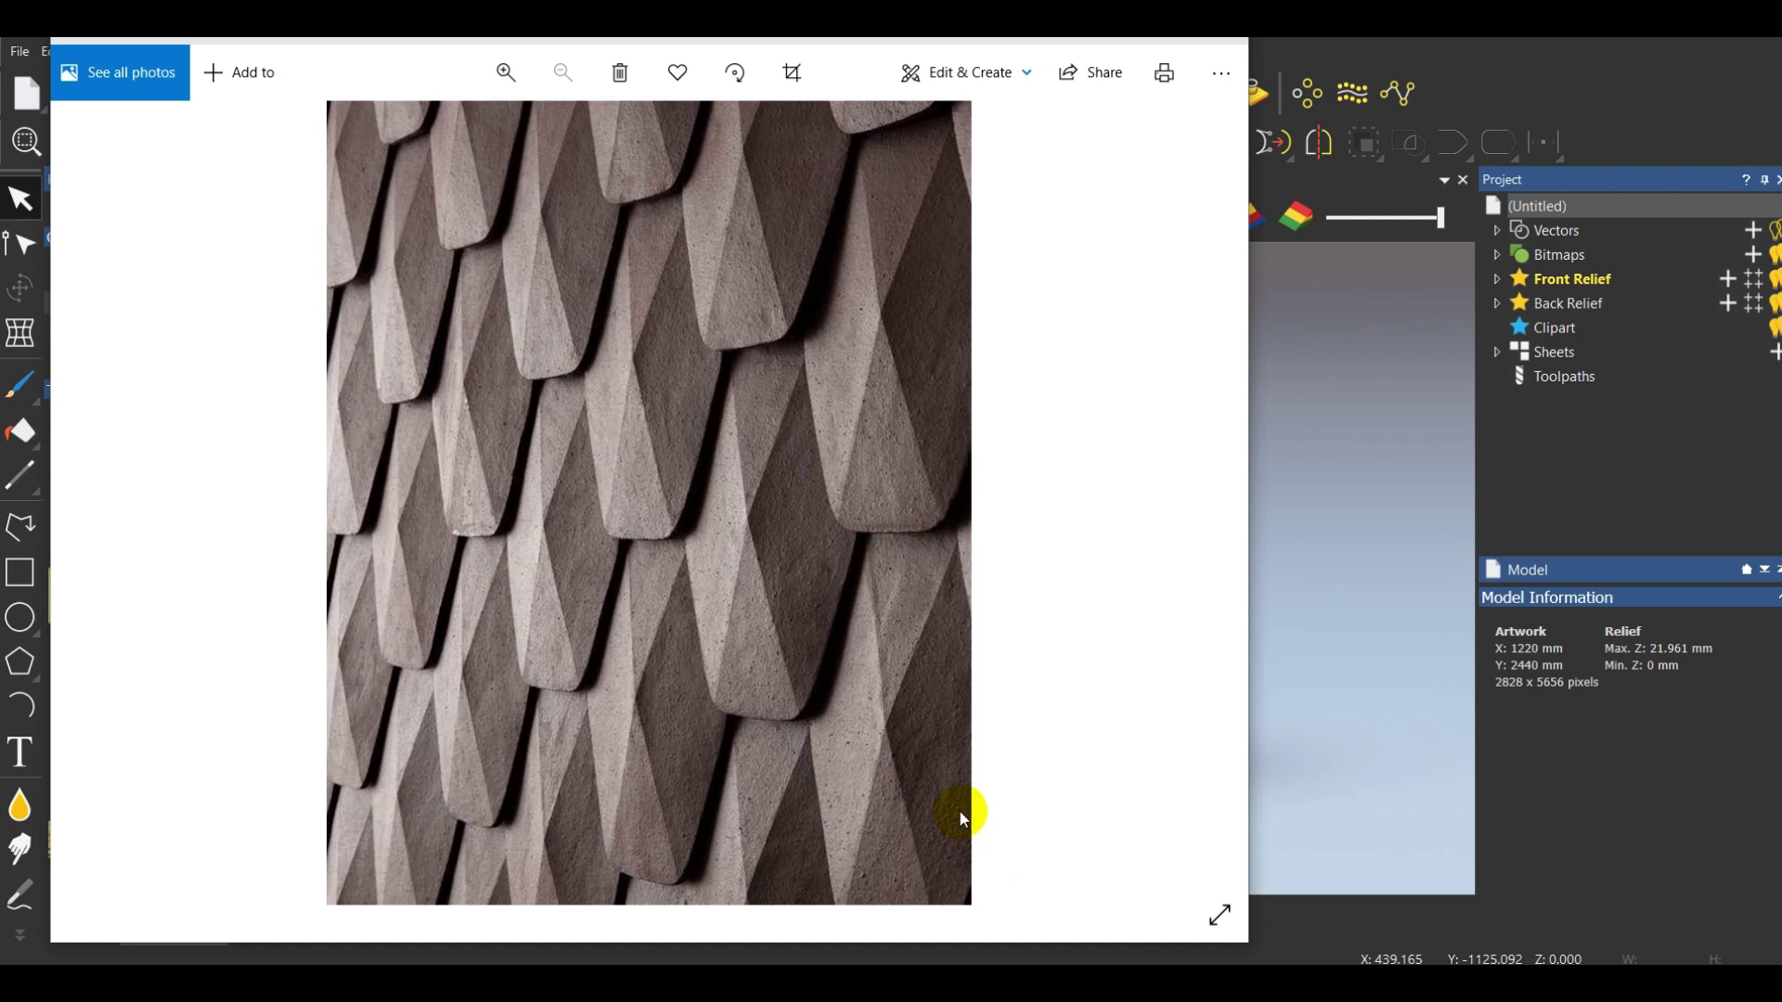
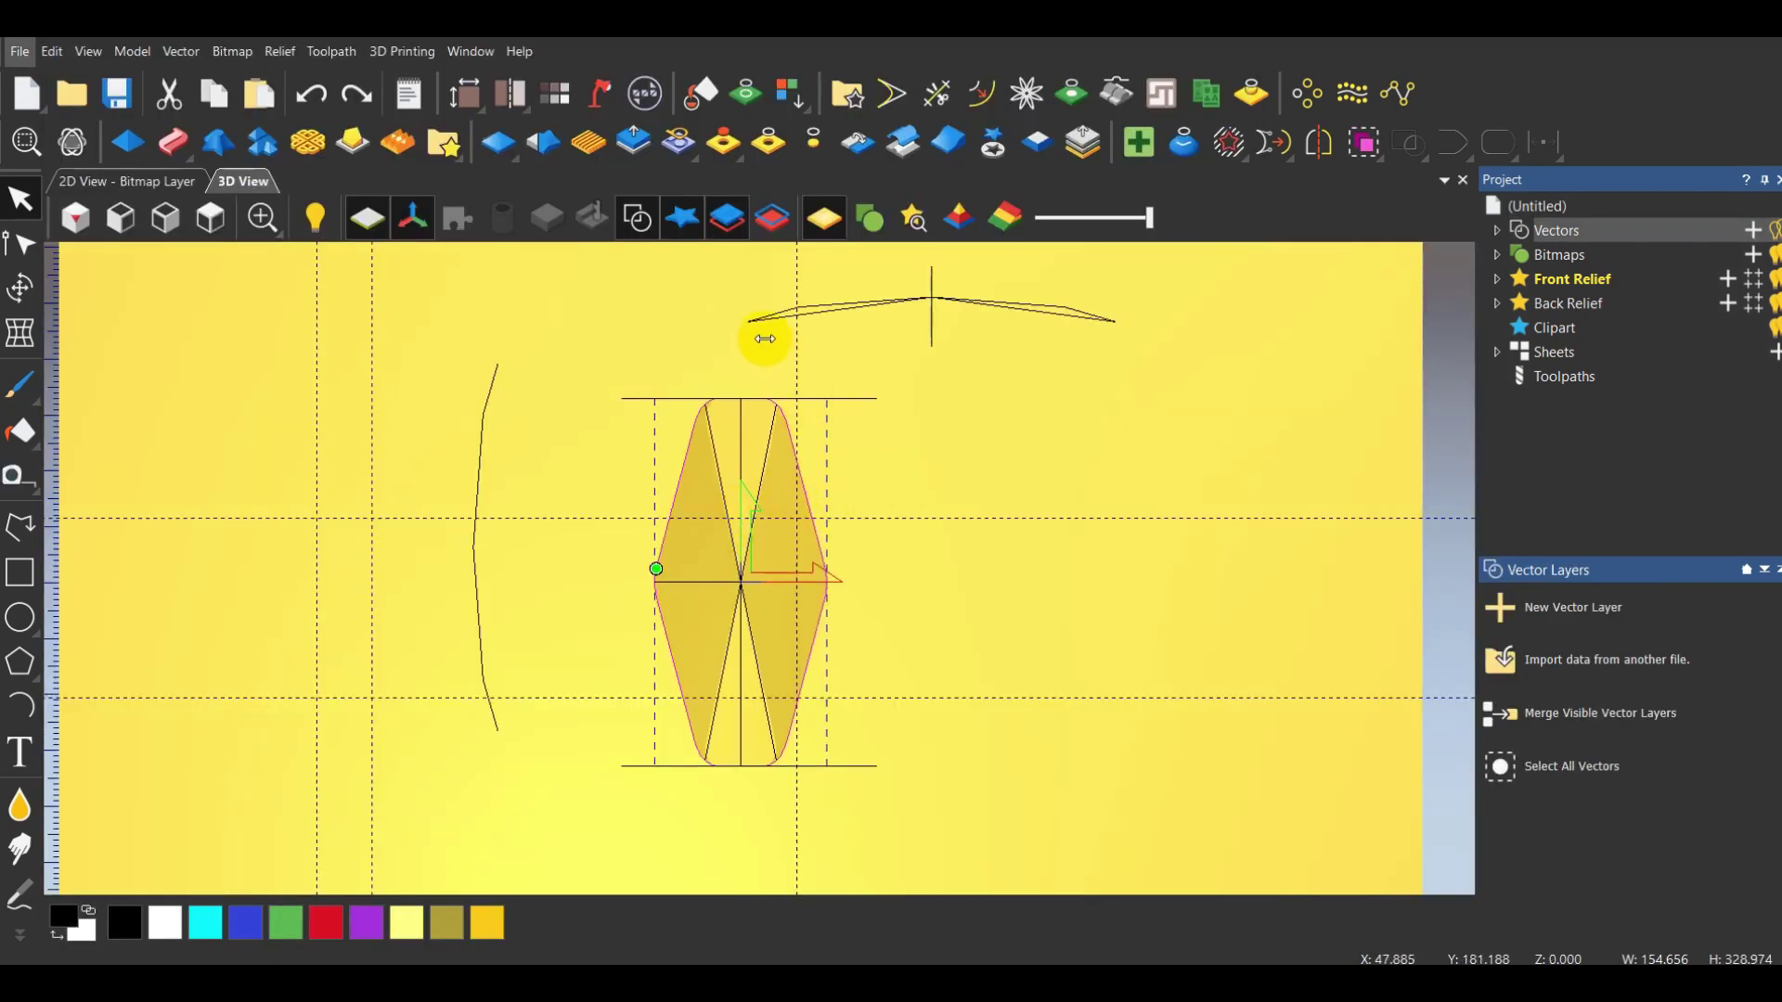
Examine the faceted tile's raised centre and sloping facets in 3D, and check it again from above
scroll(765, 338, "up", 1)
scroll(770, 575, "down", 1)
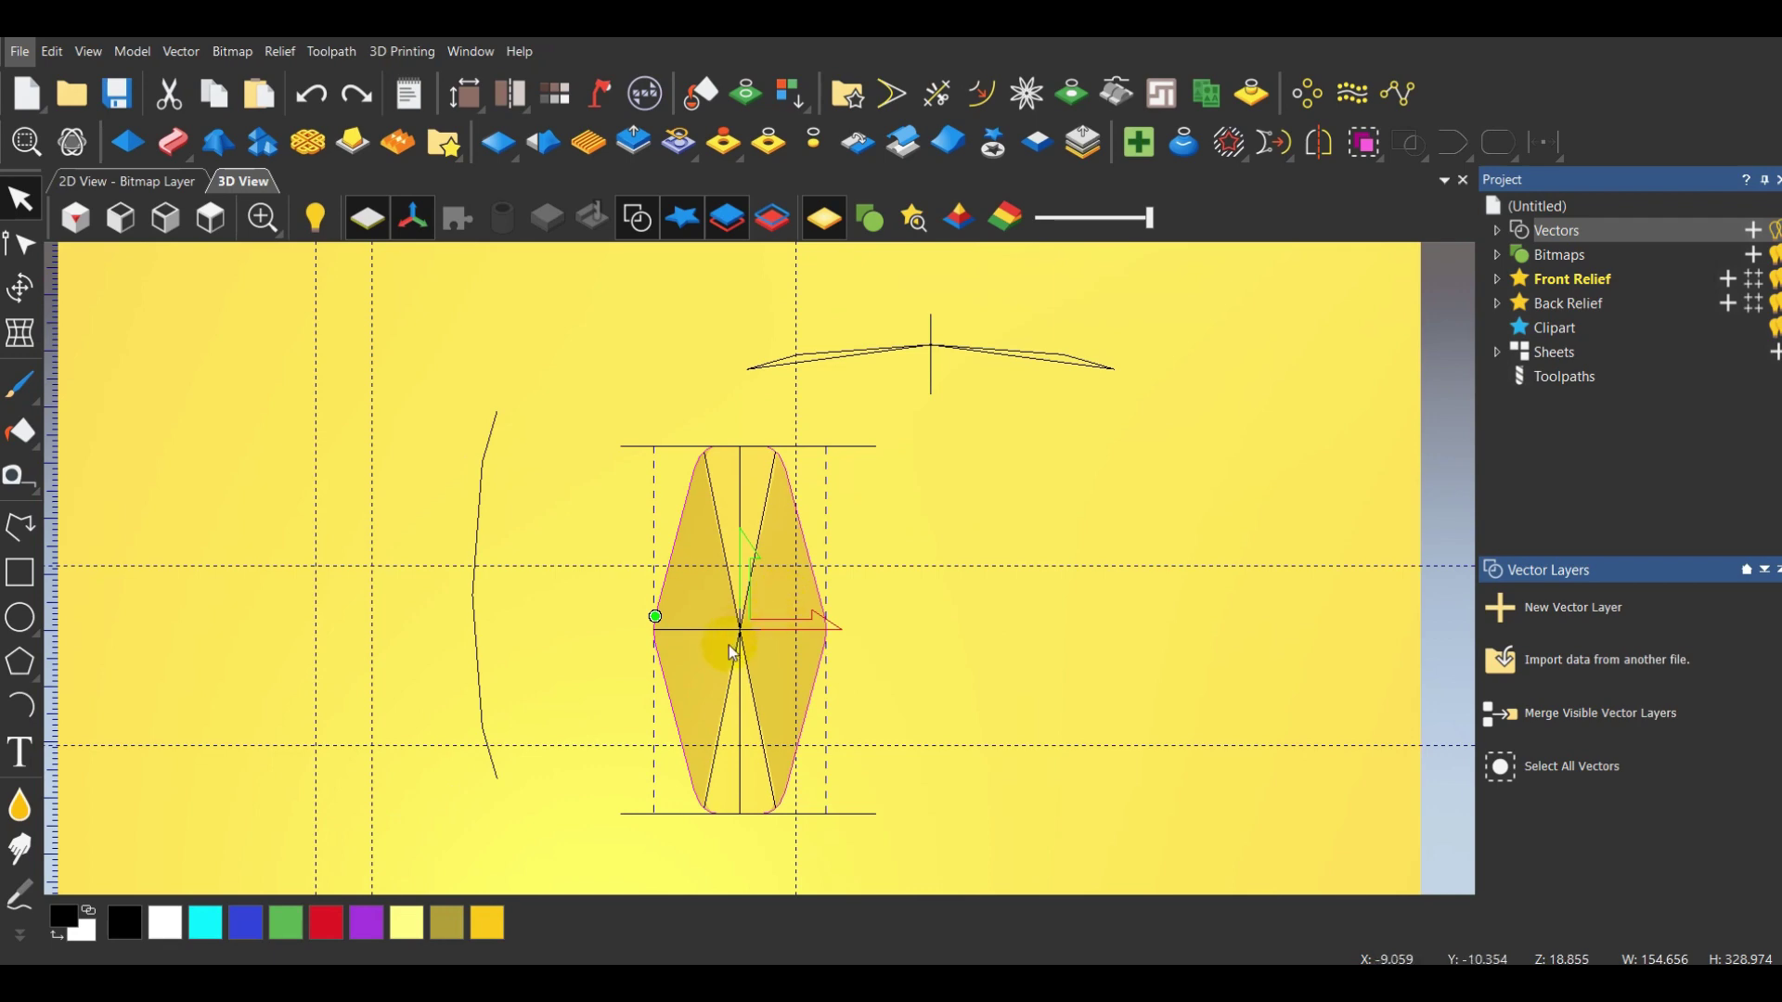
scroll(728, 646, "up", 1)
left_click_drag(976, 722, 1008, 557)
scroll(768, 658, "up", 5)
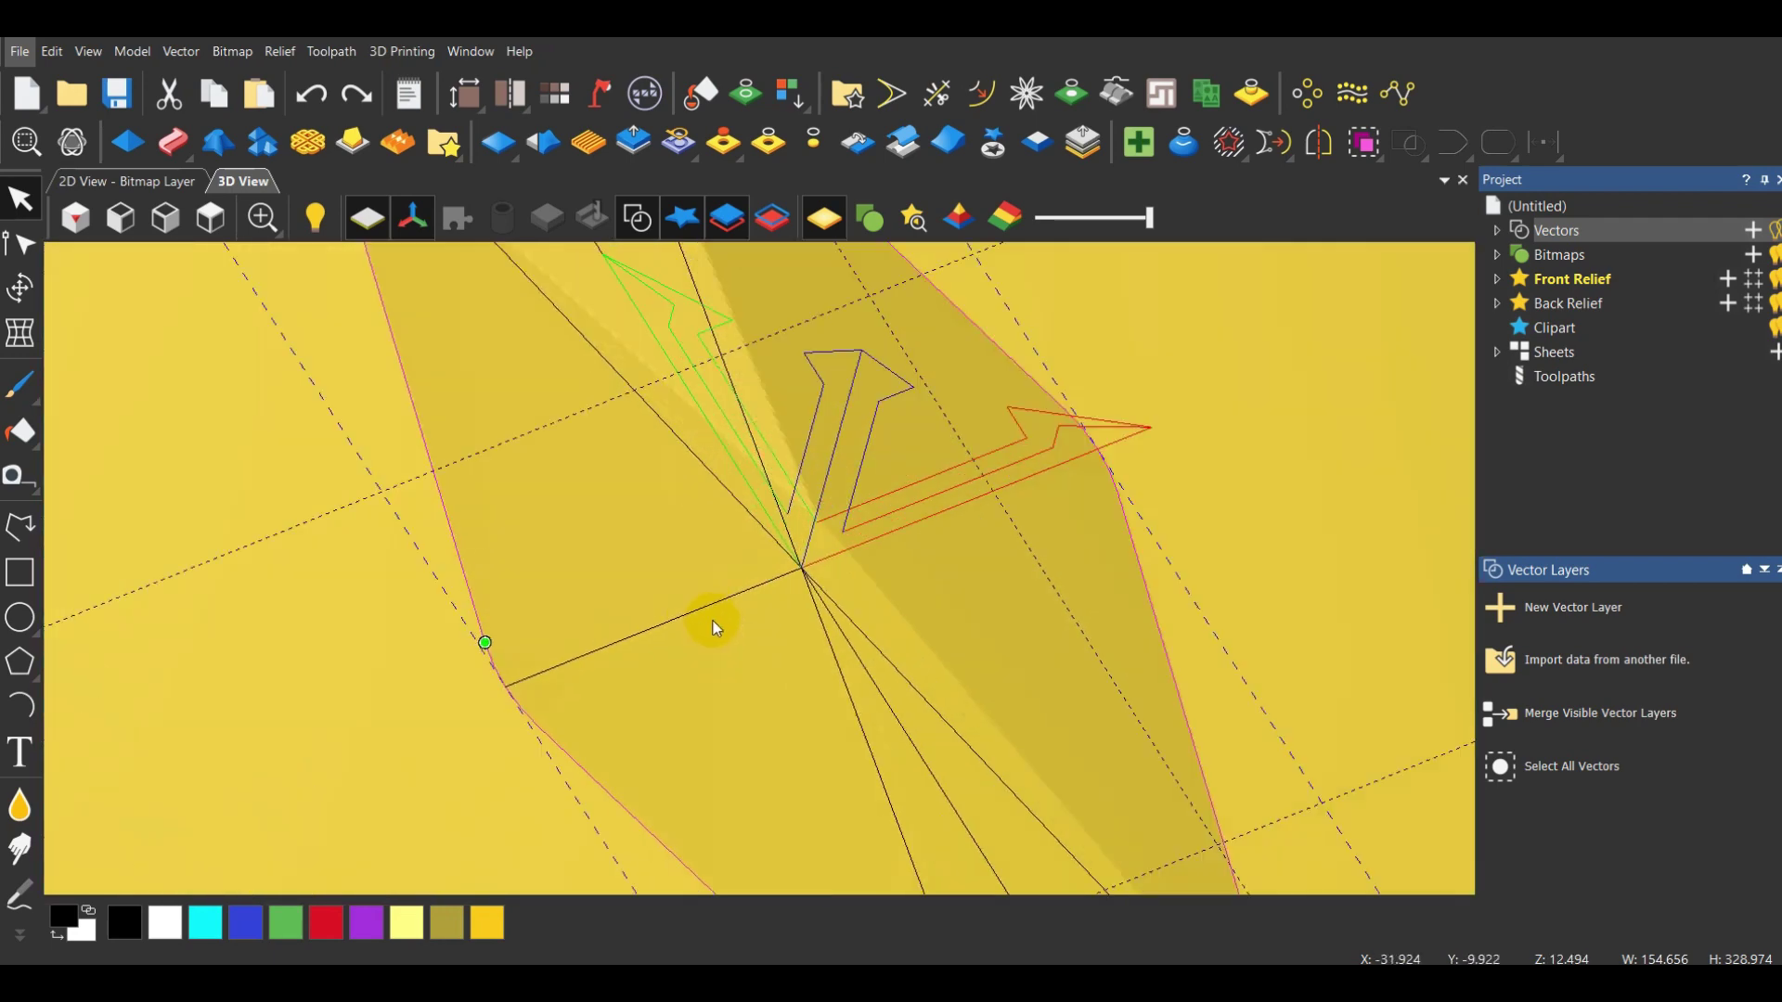
left_click_drag(716, 628, 763, 534)
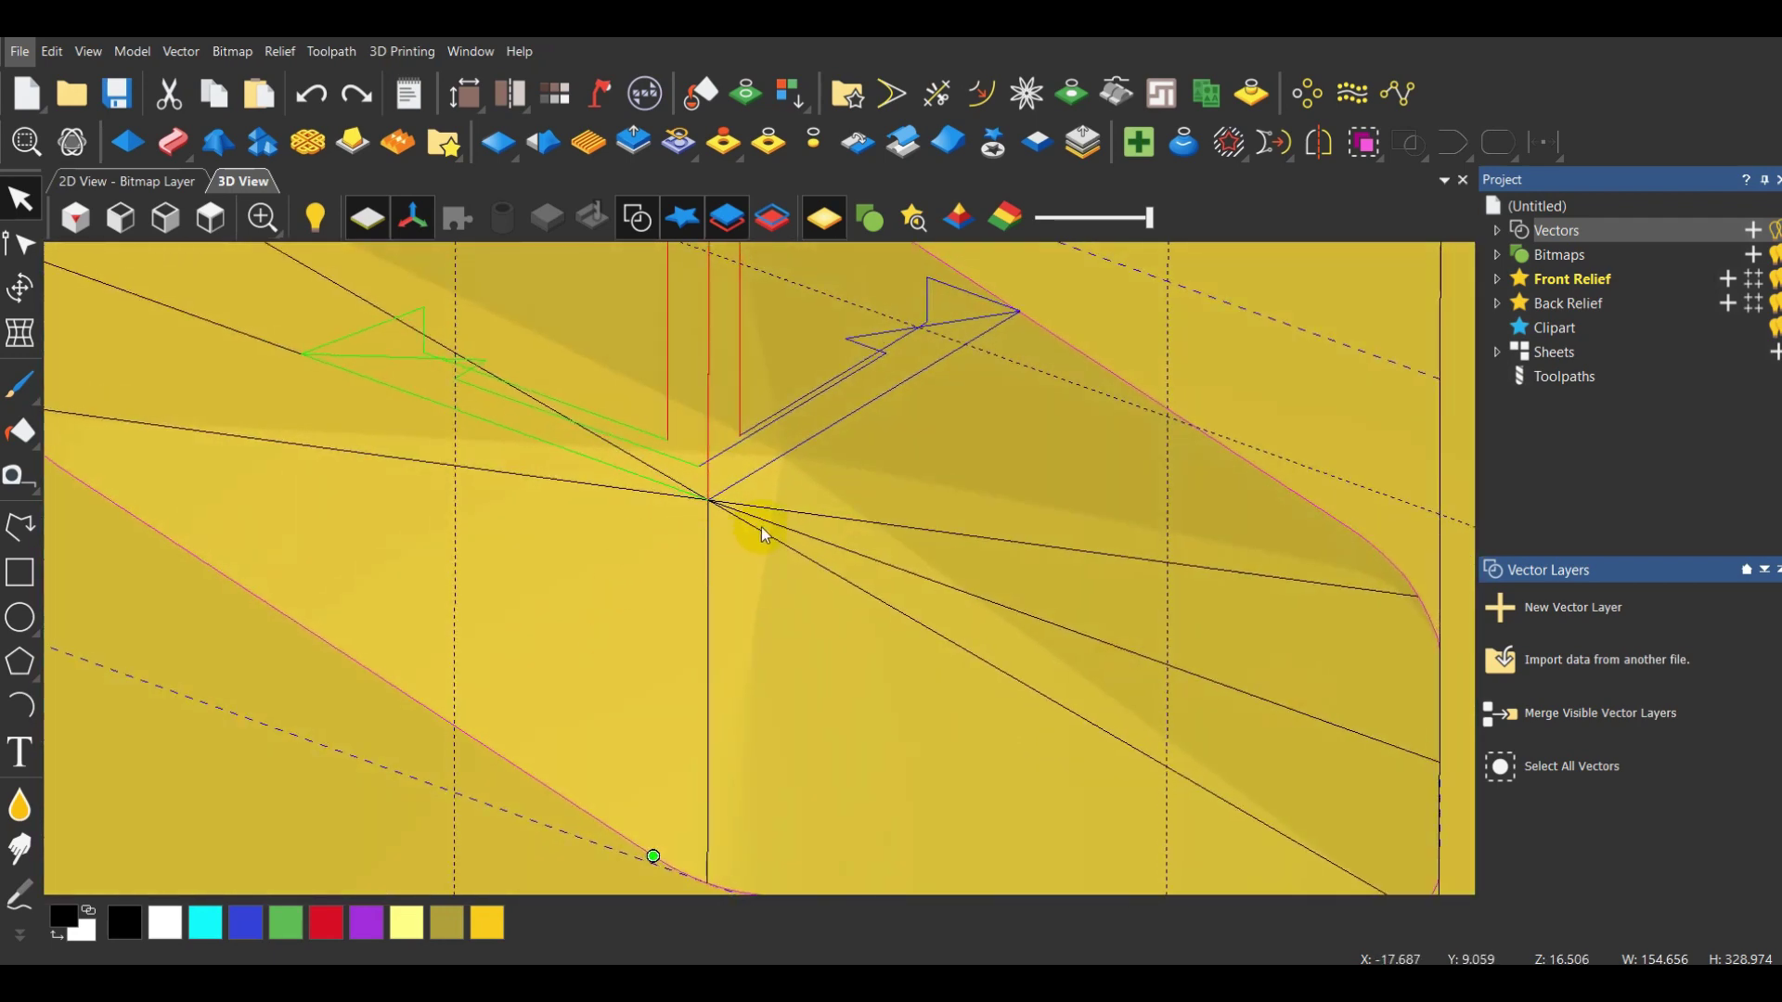
scroll(780, 622, "down", 3)
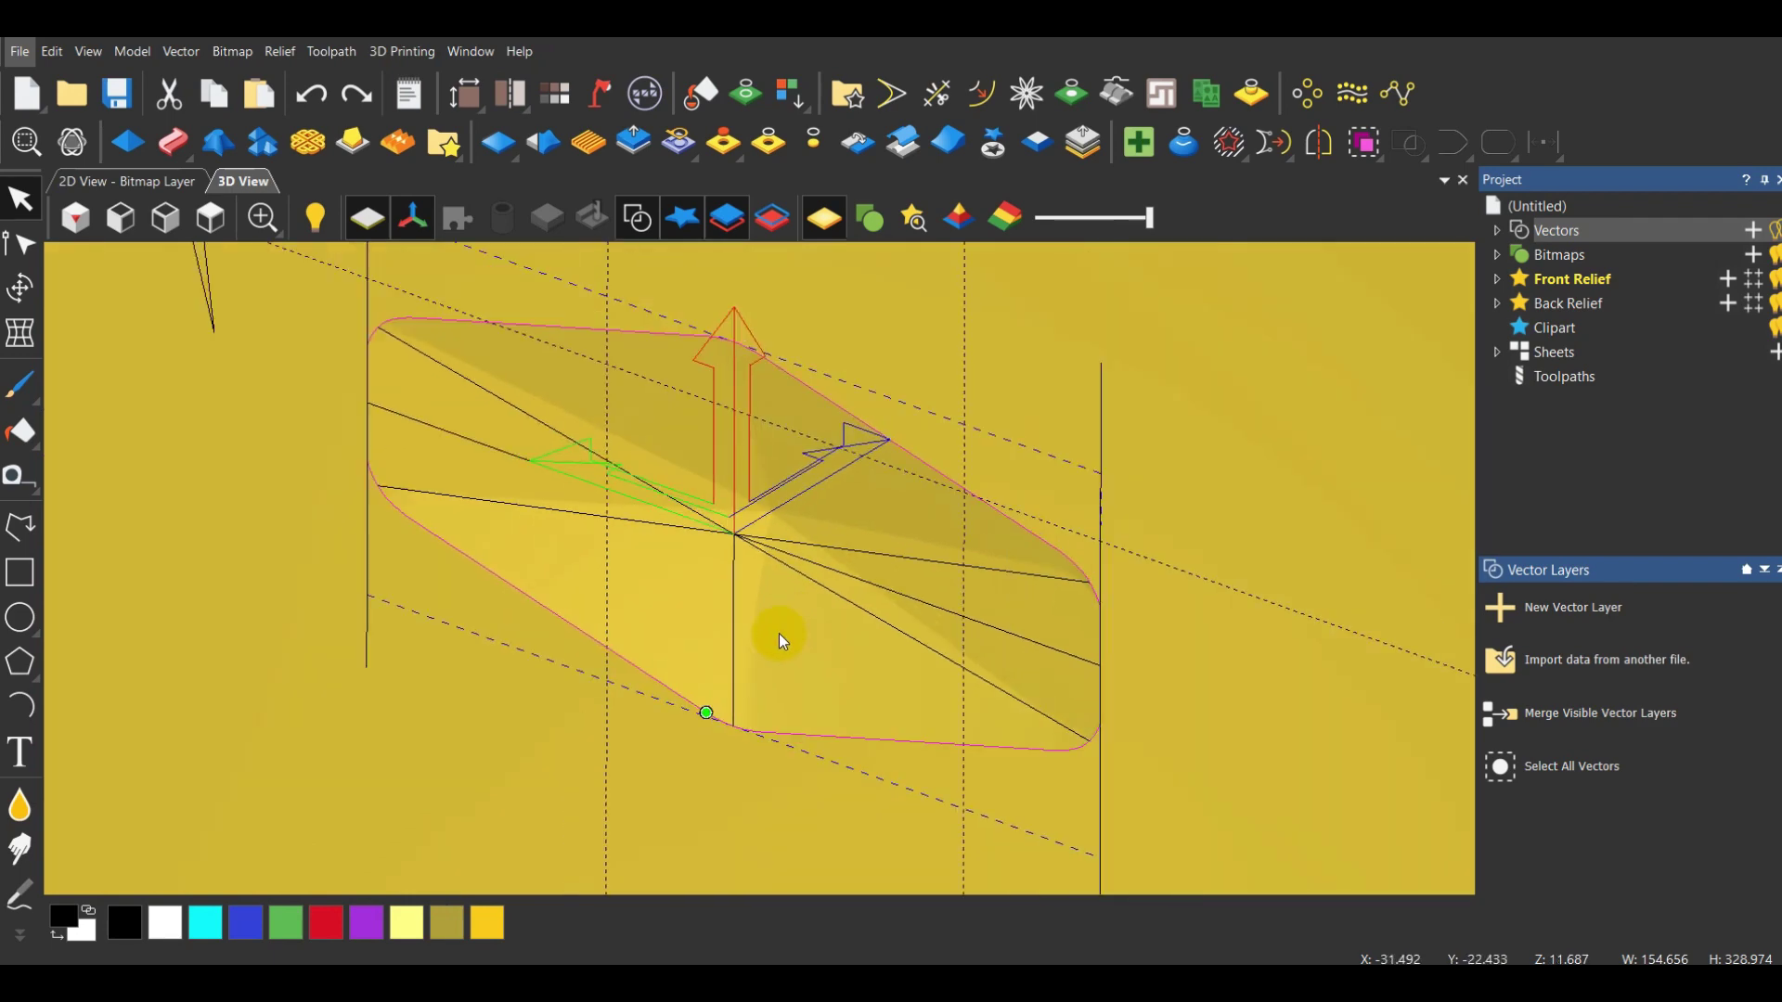
left_click_drag(778, 633, 4, 332)
scroll(759, 568, "down", 3)
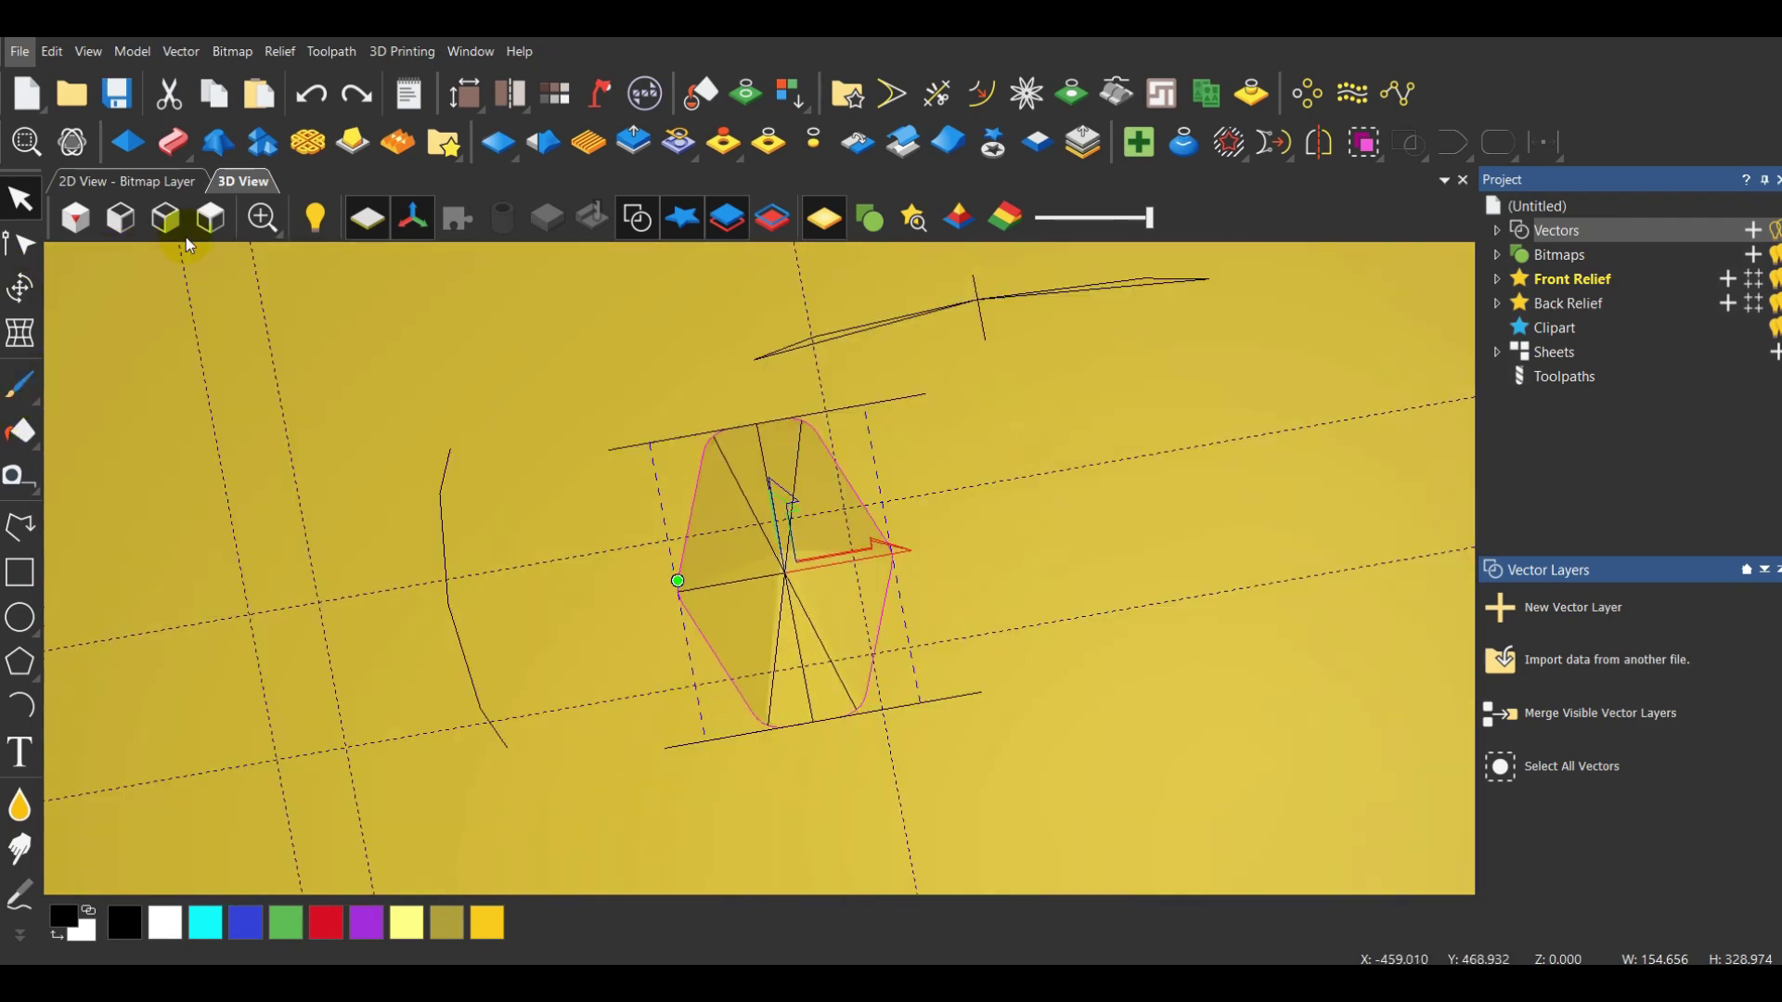
left_click(212, 221)
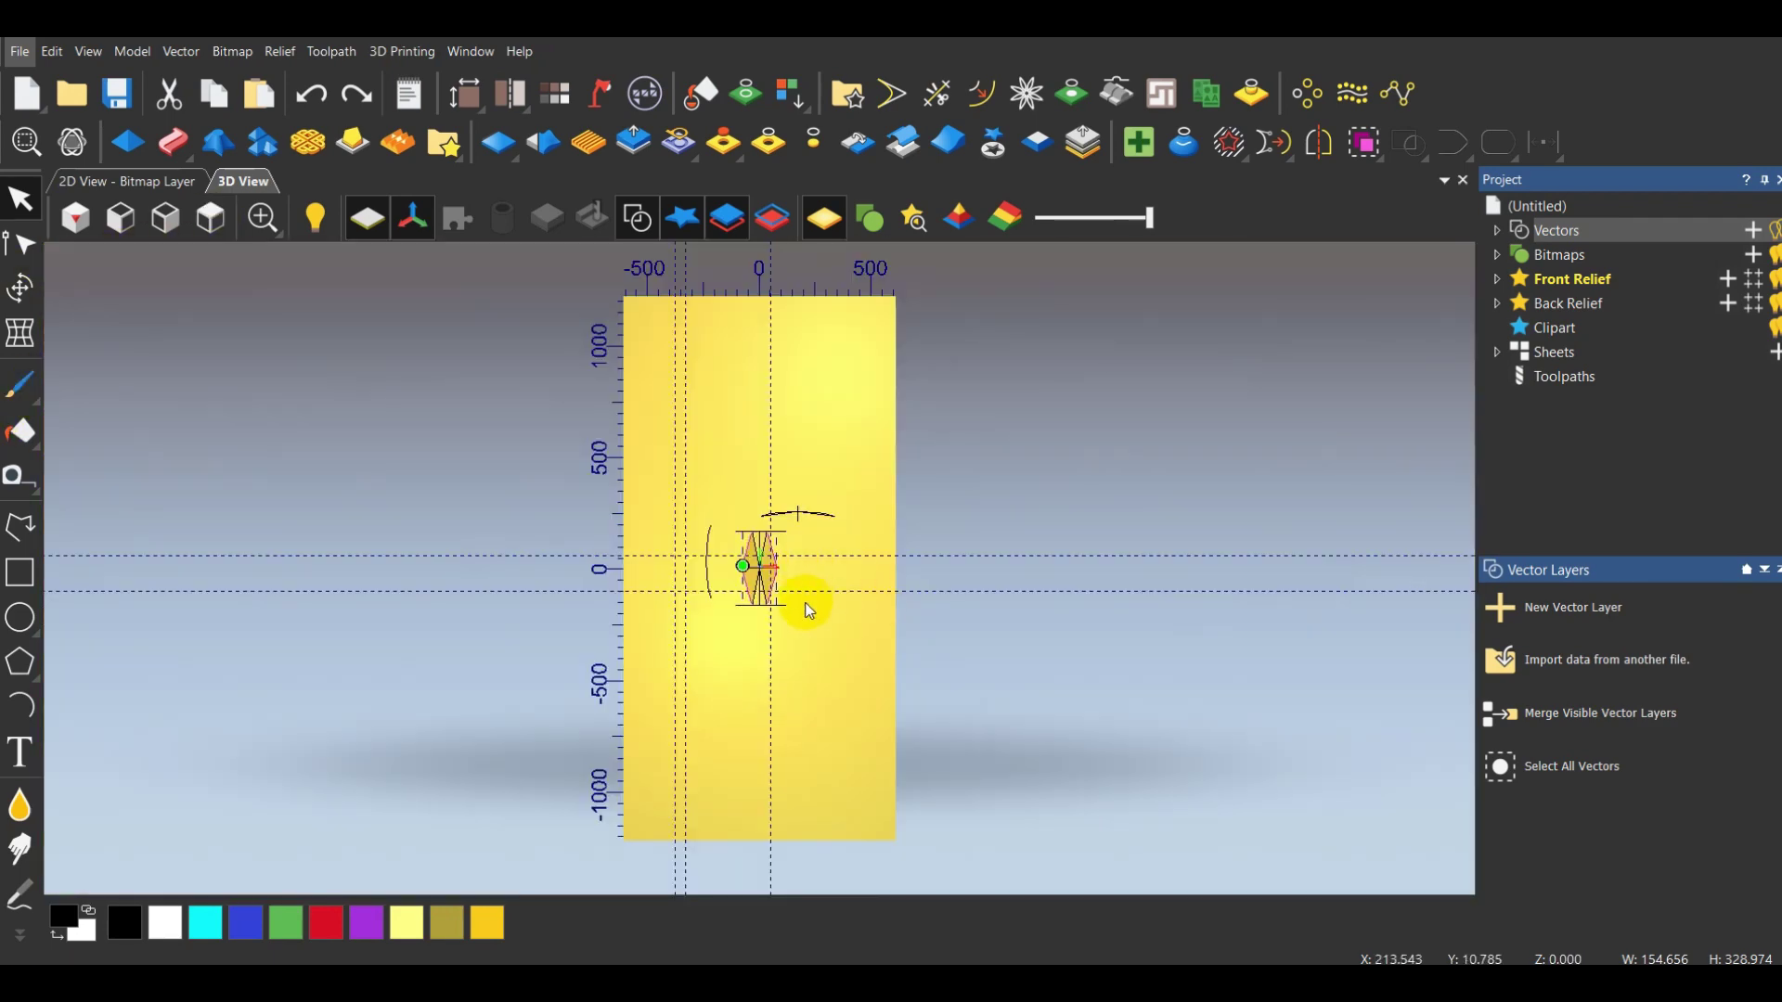
scroll(808, 597, "up", 5)
scroll(673, 537, "up", 3)
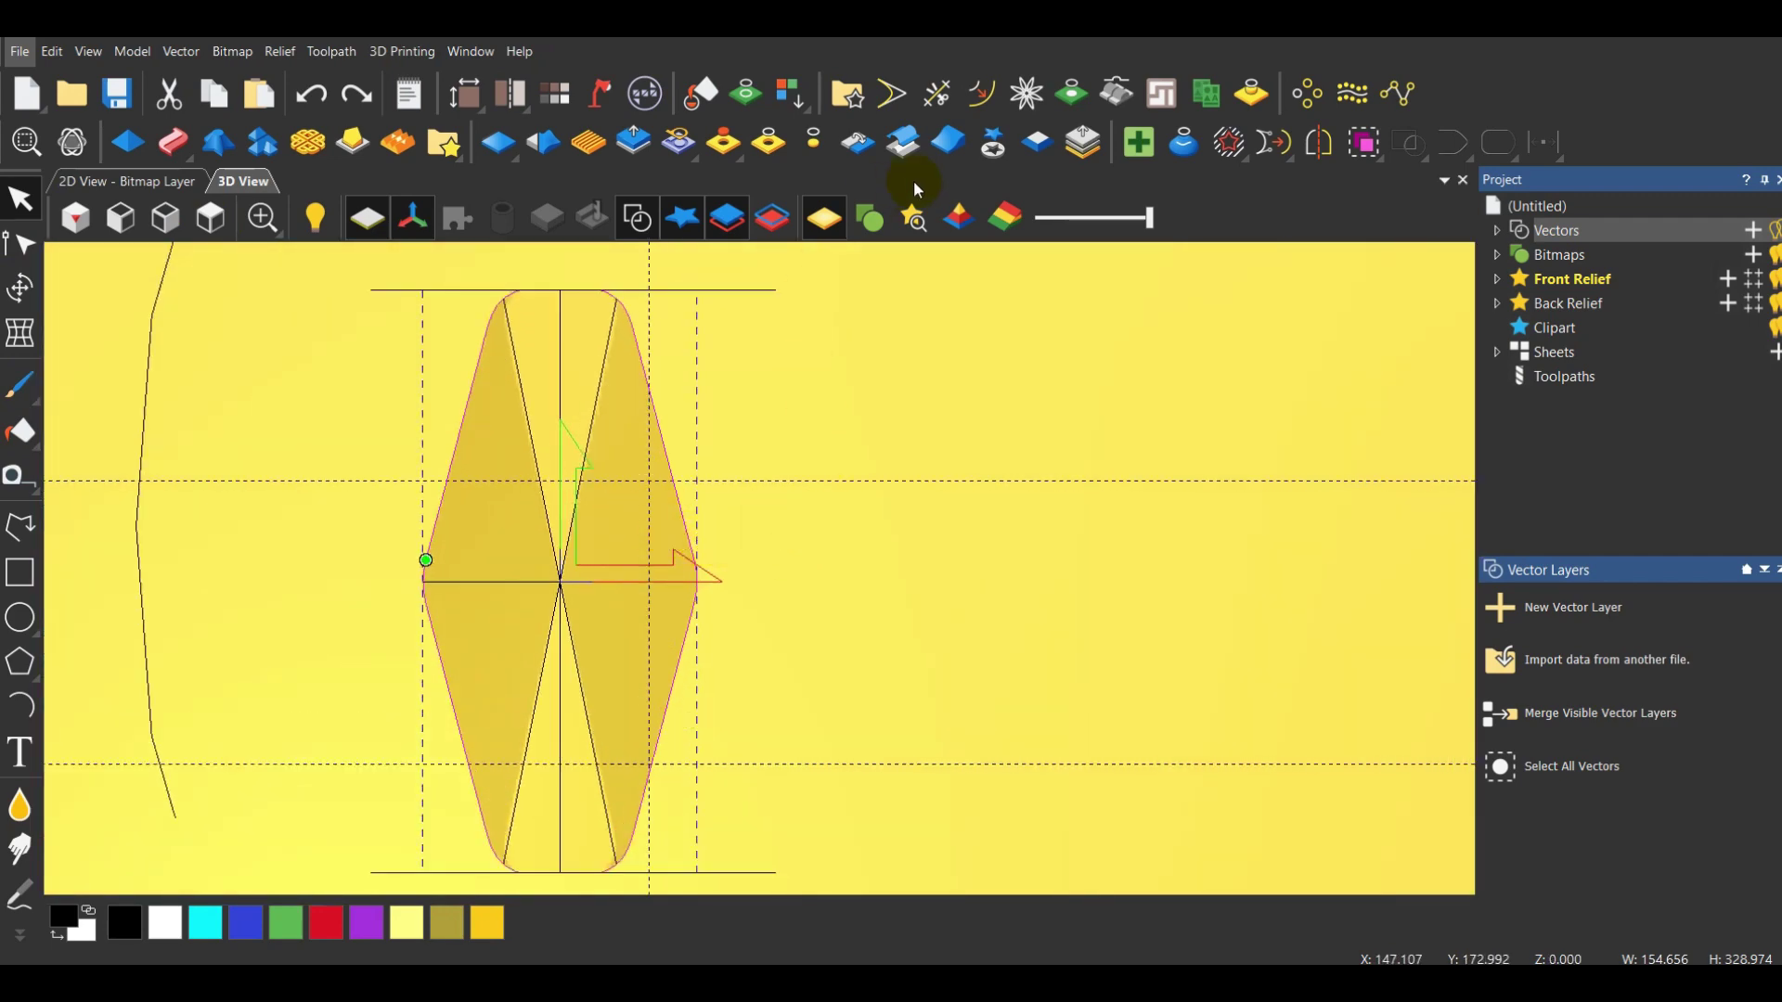
left_click(1113, 90)
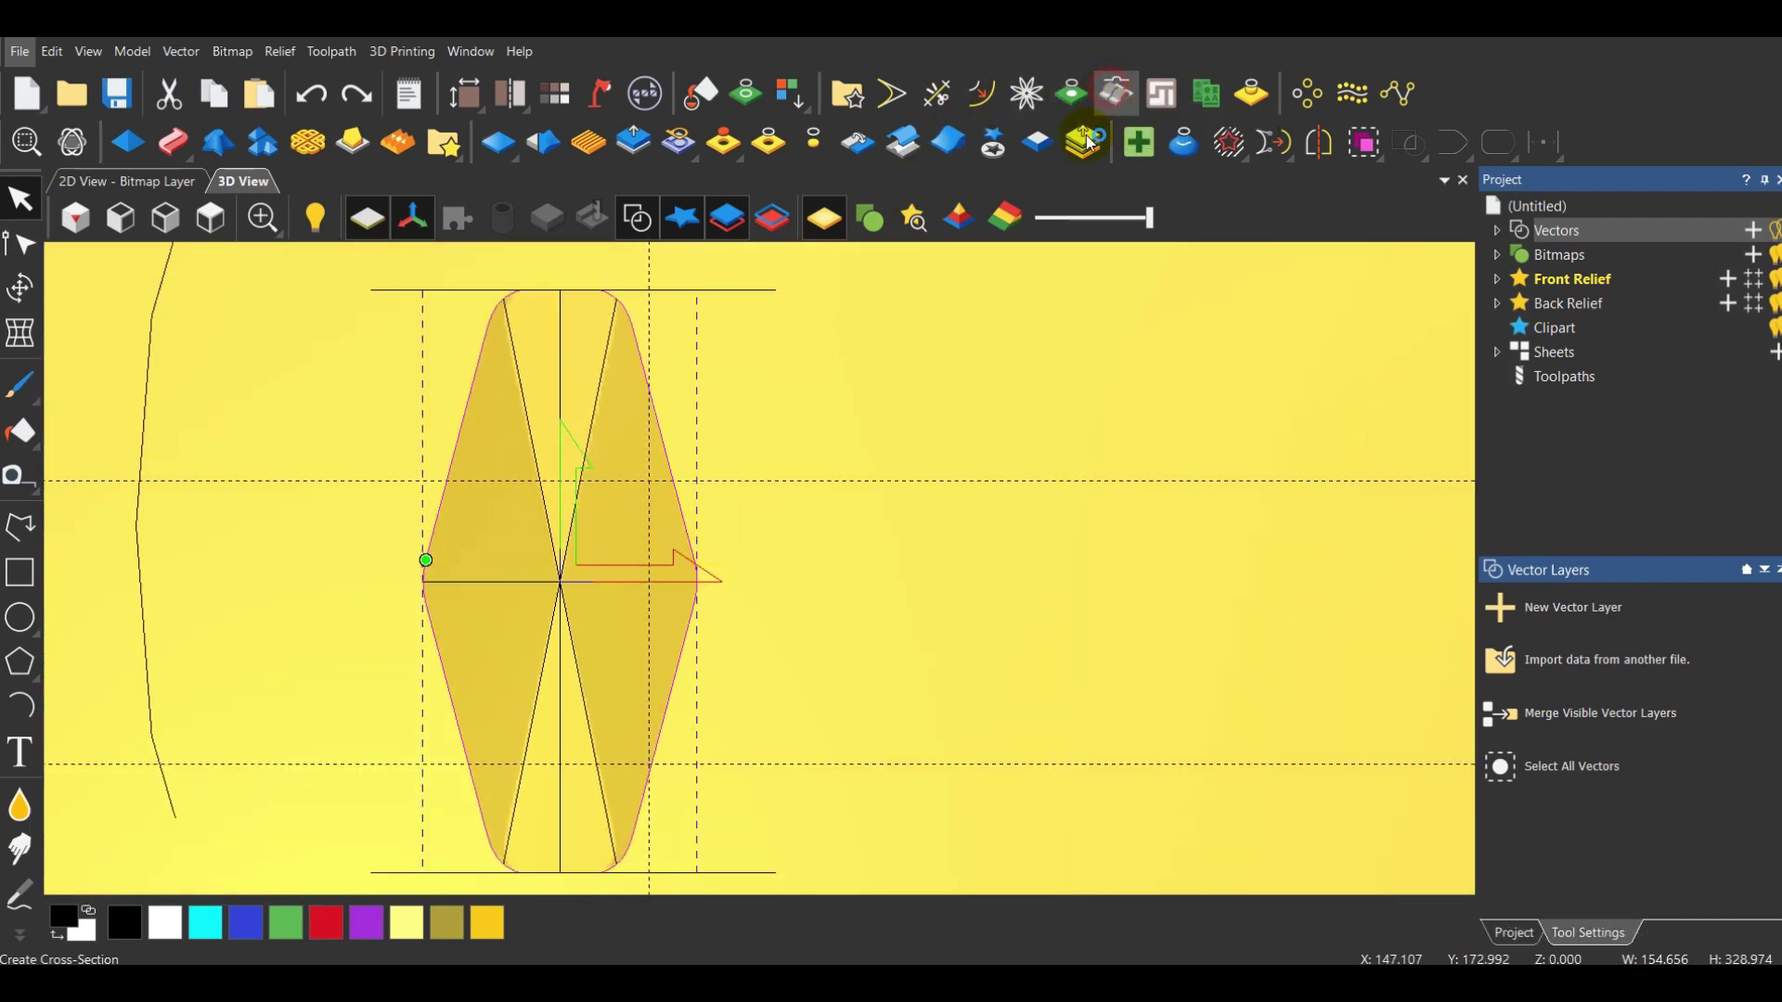
scroll(486, 609, "up", 9)
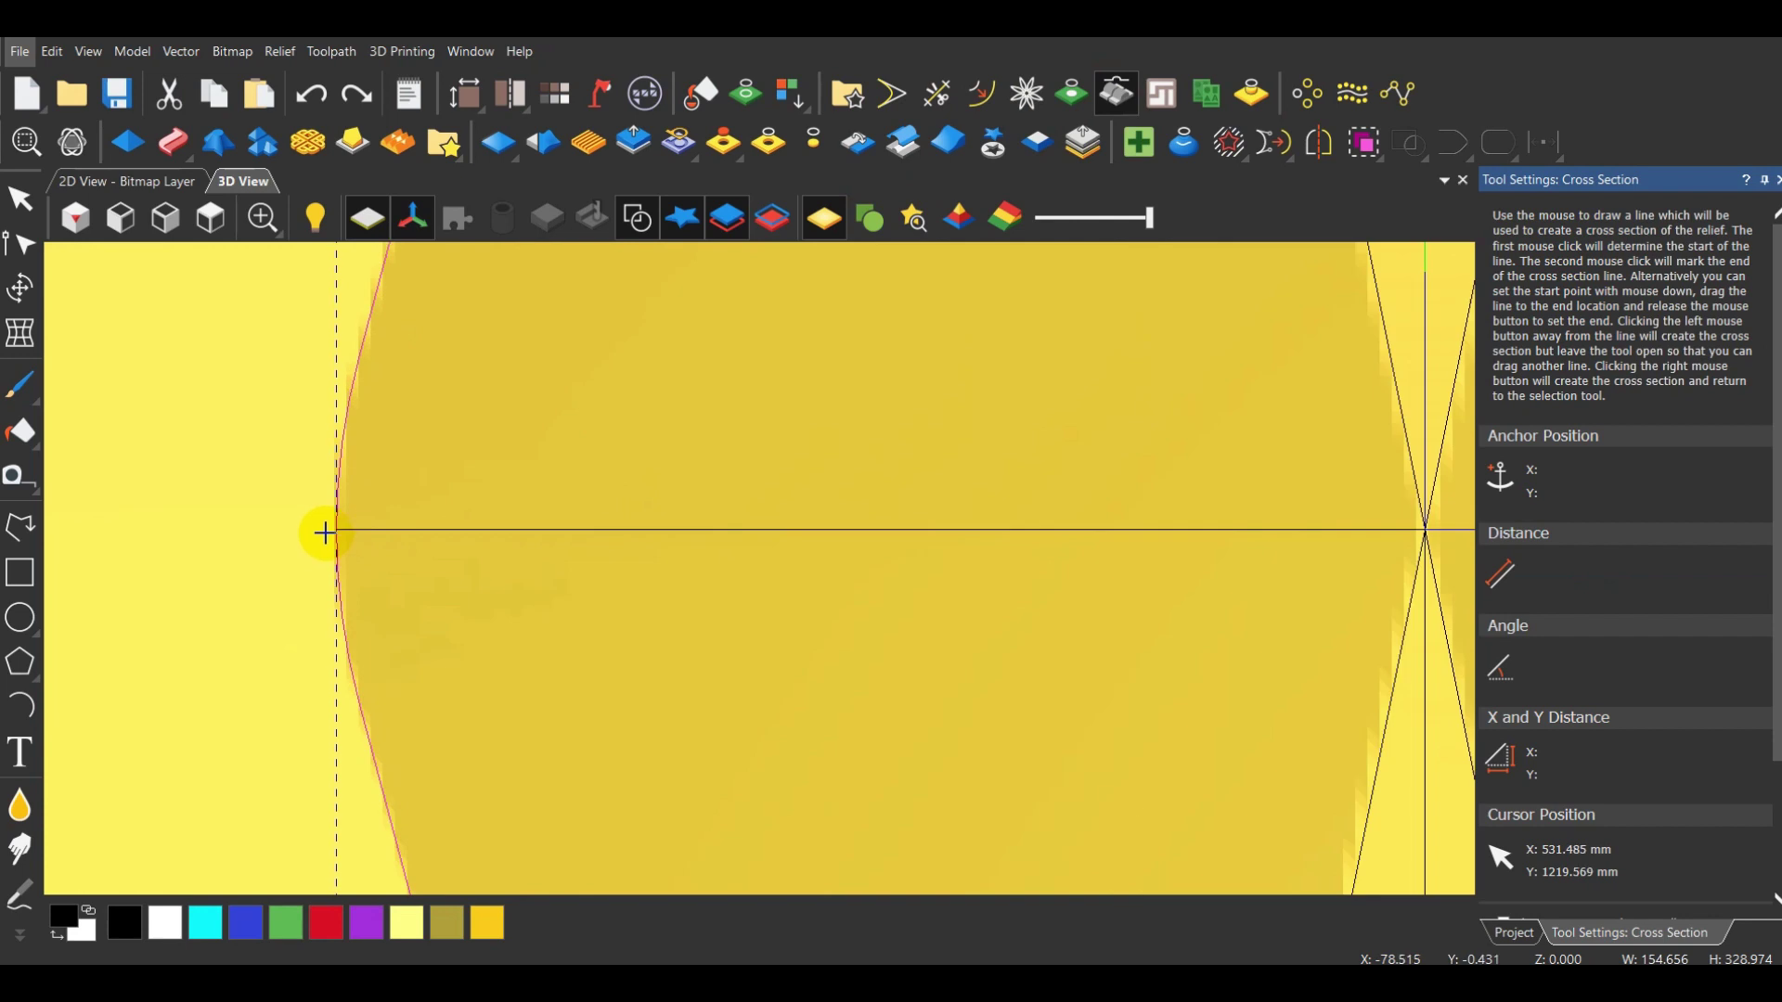
right_click(324, 532)
scroll(359, 528, "down", 5)
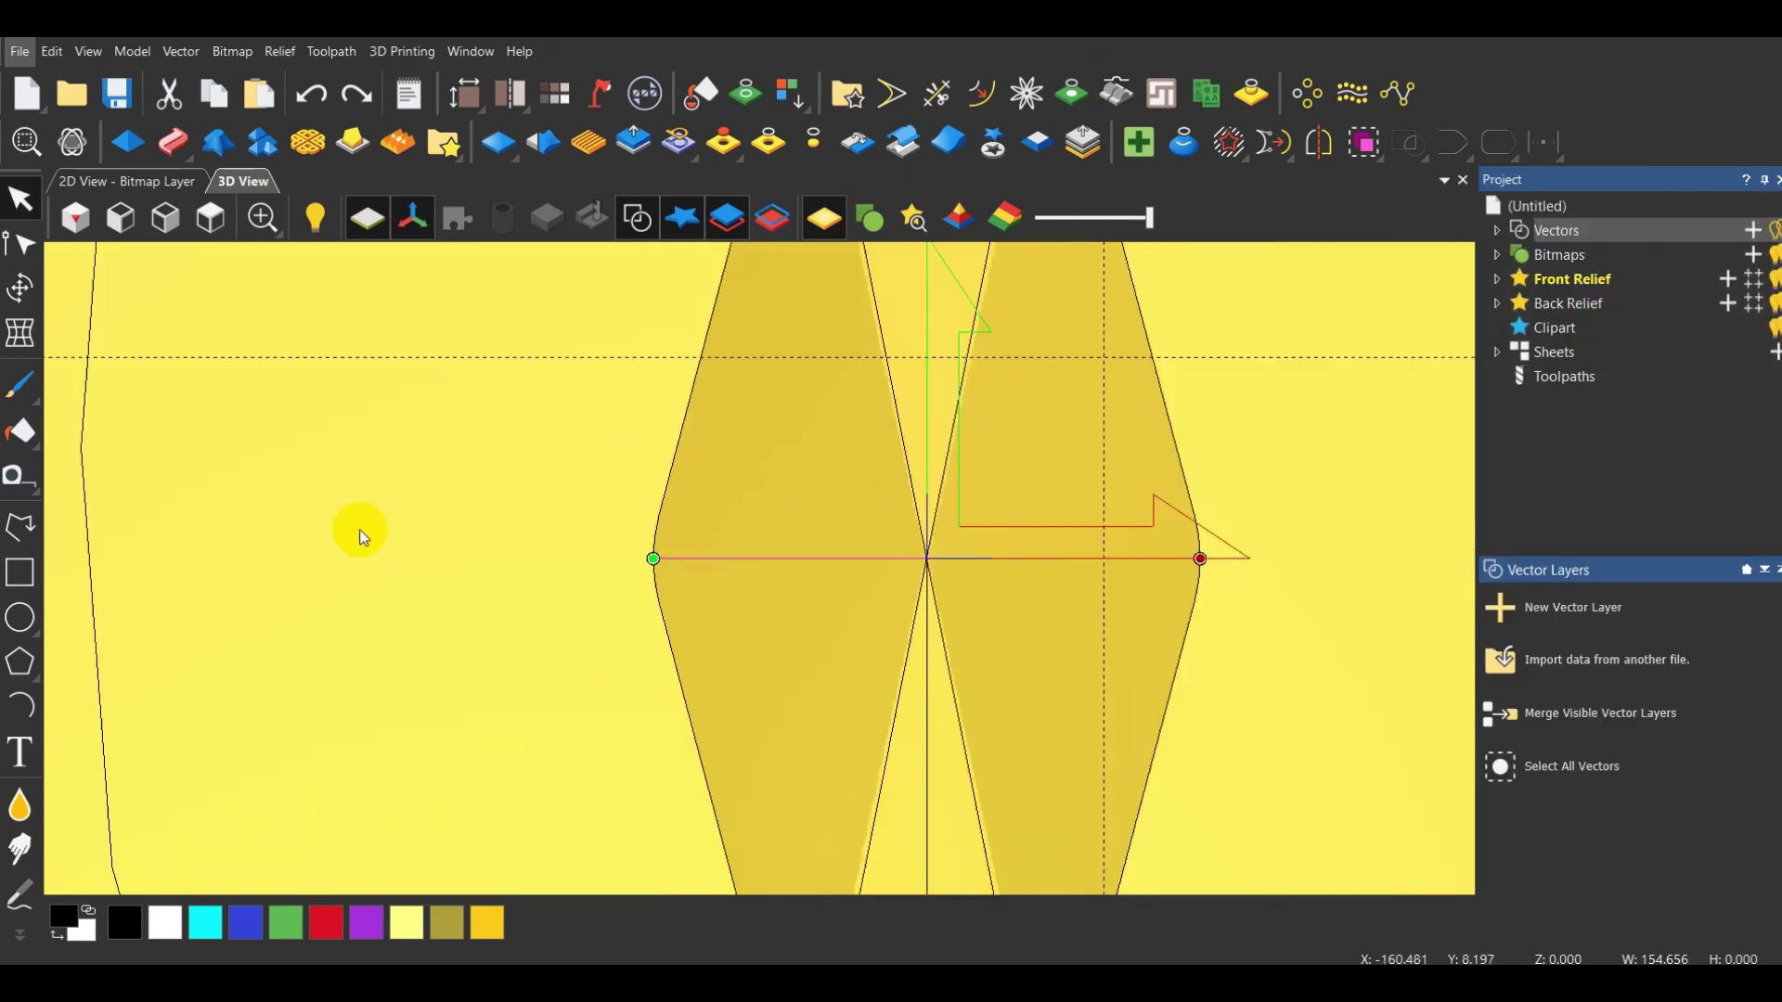
scroll(359, 529, "down", 3)
scroll(905, 560, "up", 2)
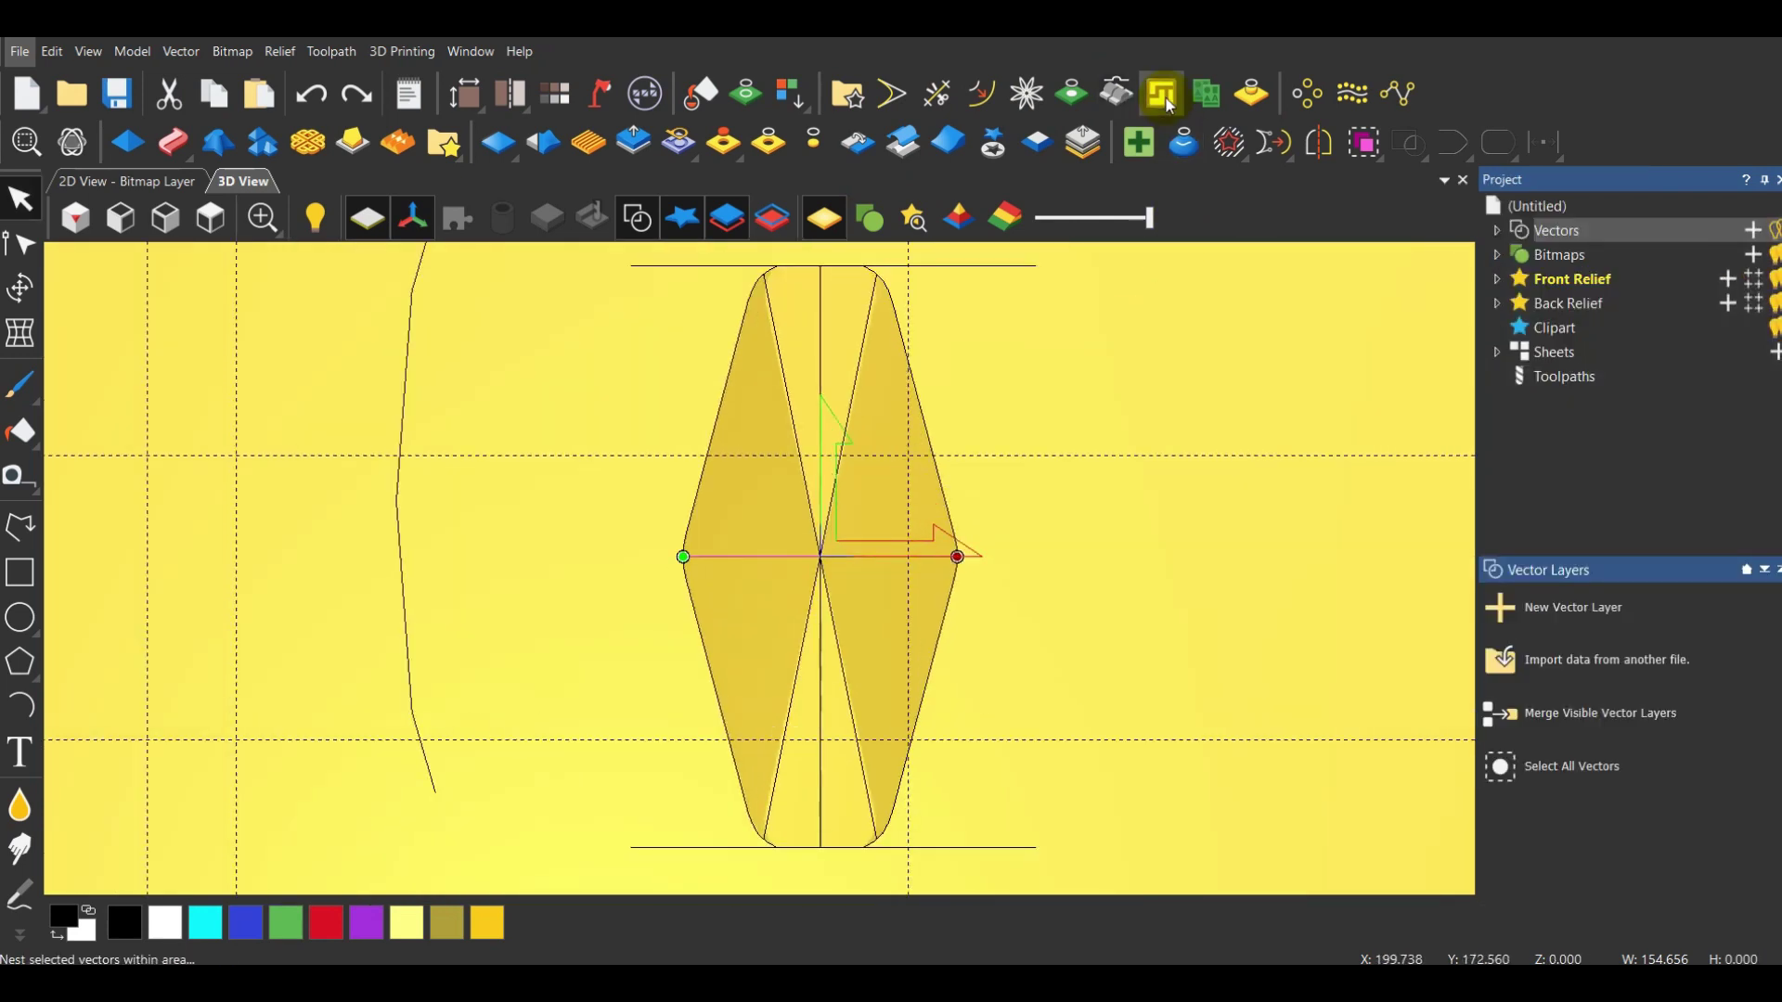
Create a horizontal 154.656 mm cross-section between the tile's two widest points and place the resulting profile beside the tile, below its centre
left_click(1117, 93)
scroll(1118, 306, "up", 2)
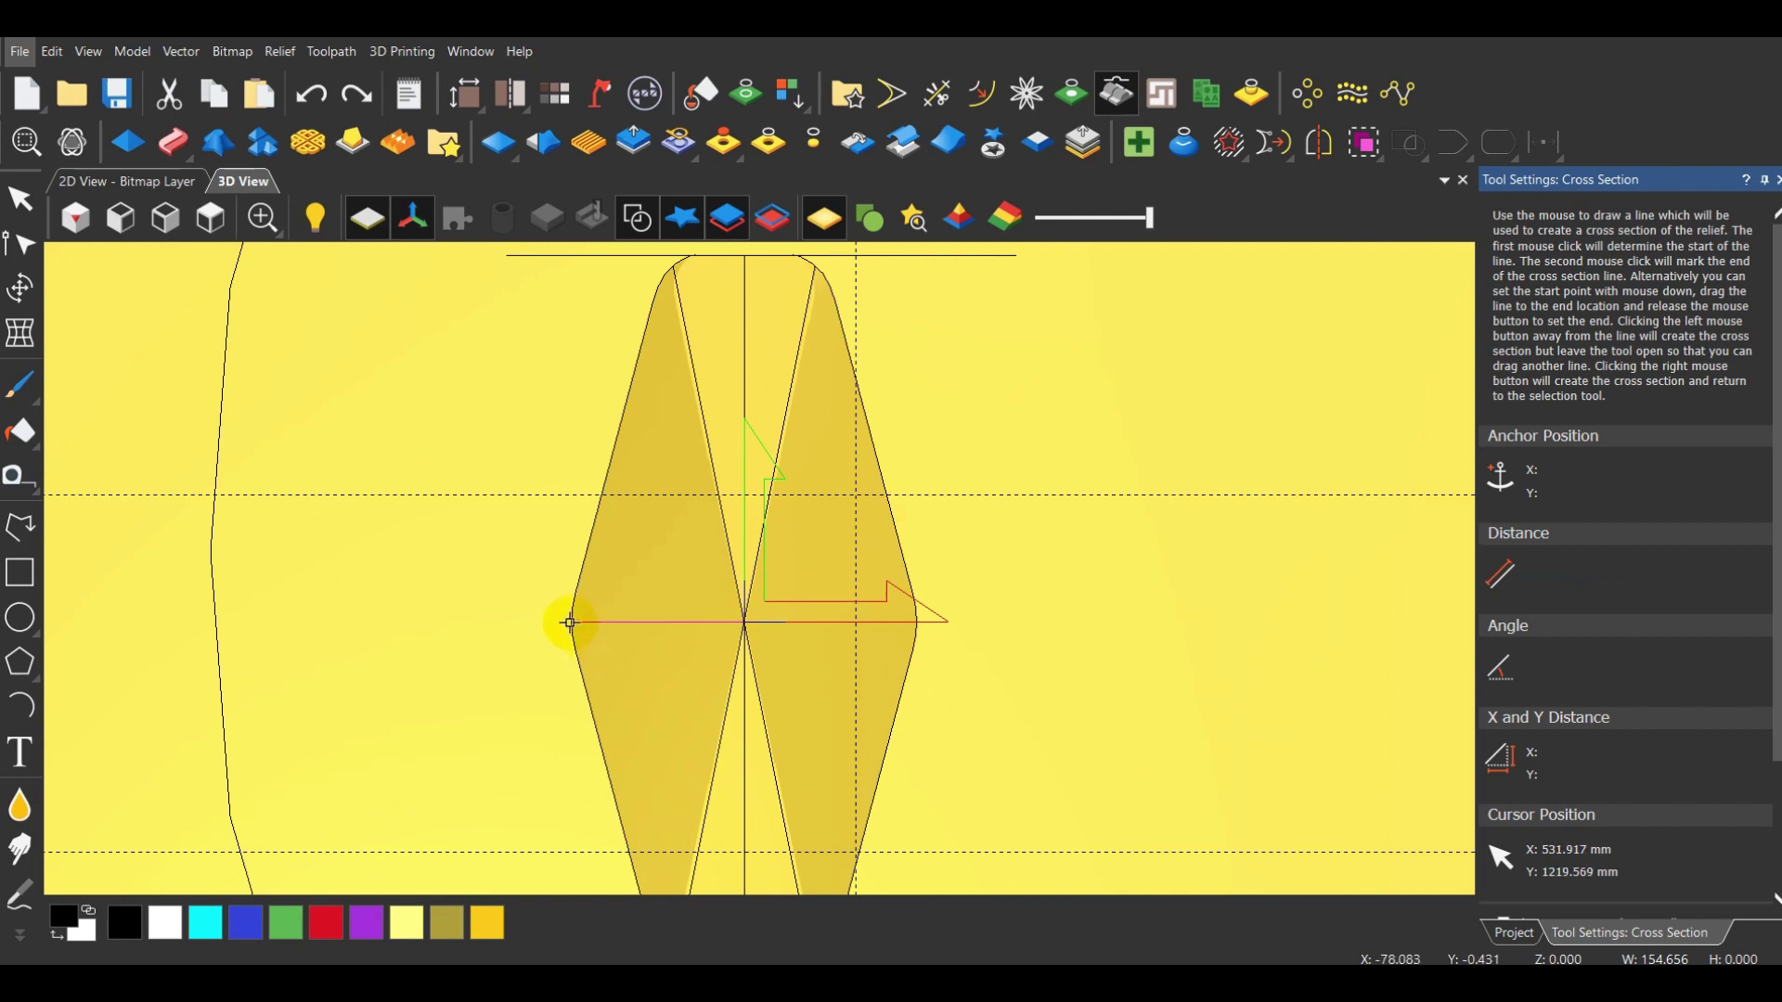
scroll(570, 623, "up", 4)
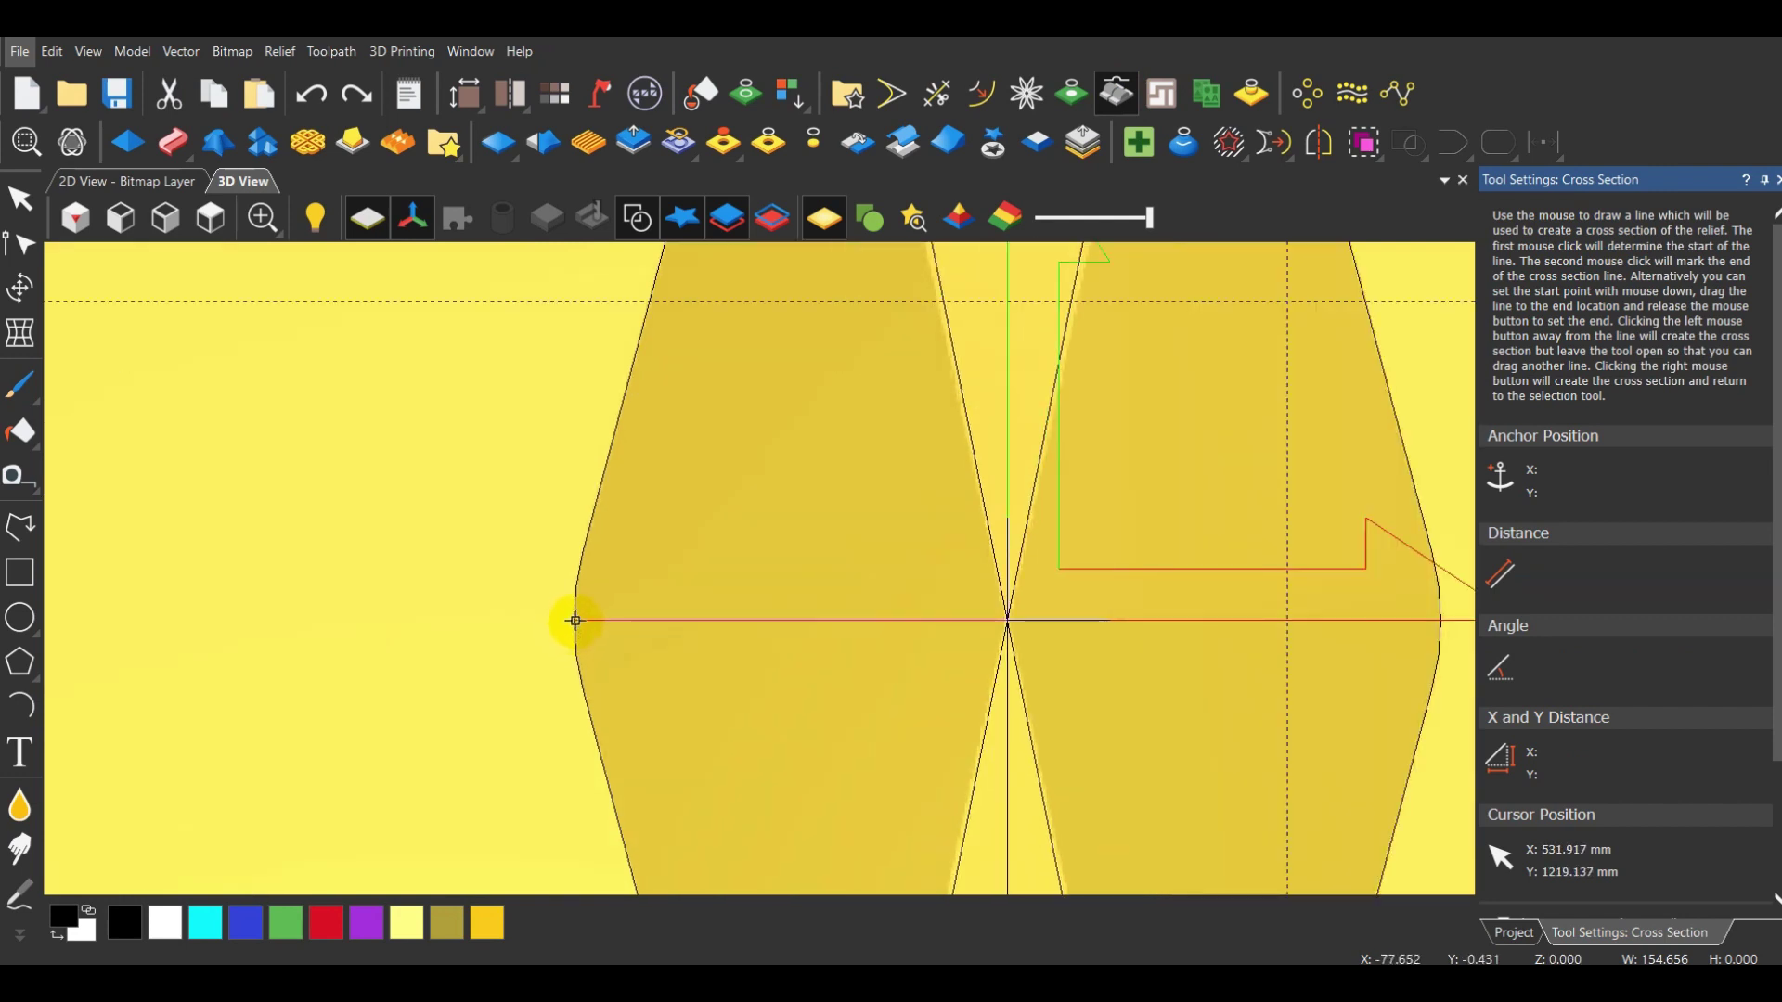
left_click(574, 621)
scroll(749, 580, "down", 4)
scroll(1126, 569, "up", 10)
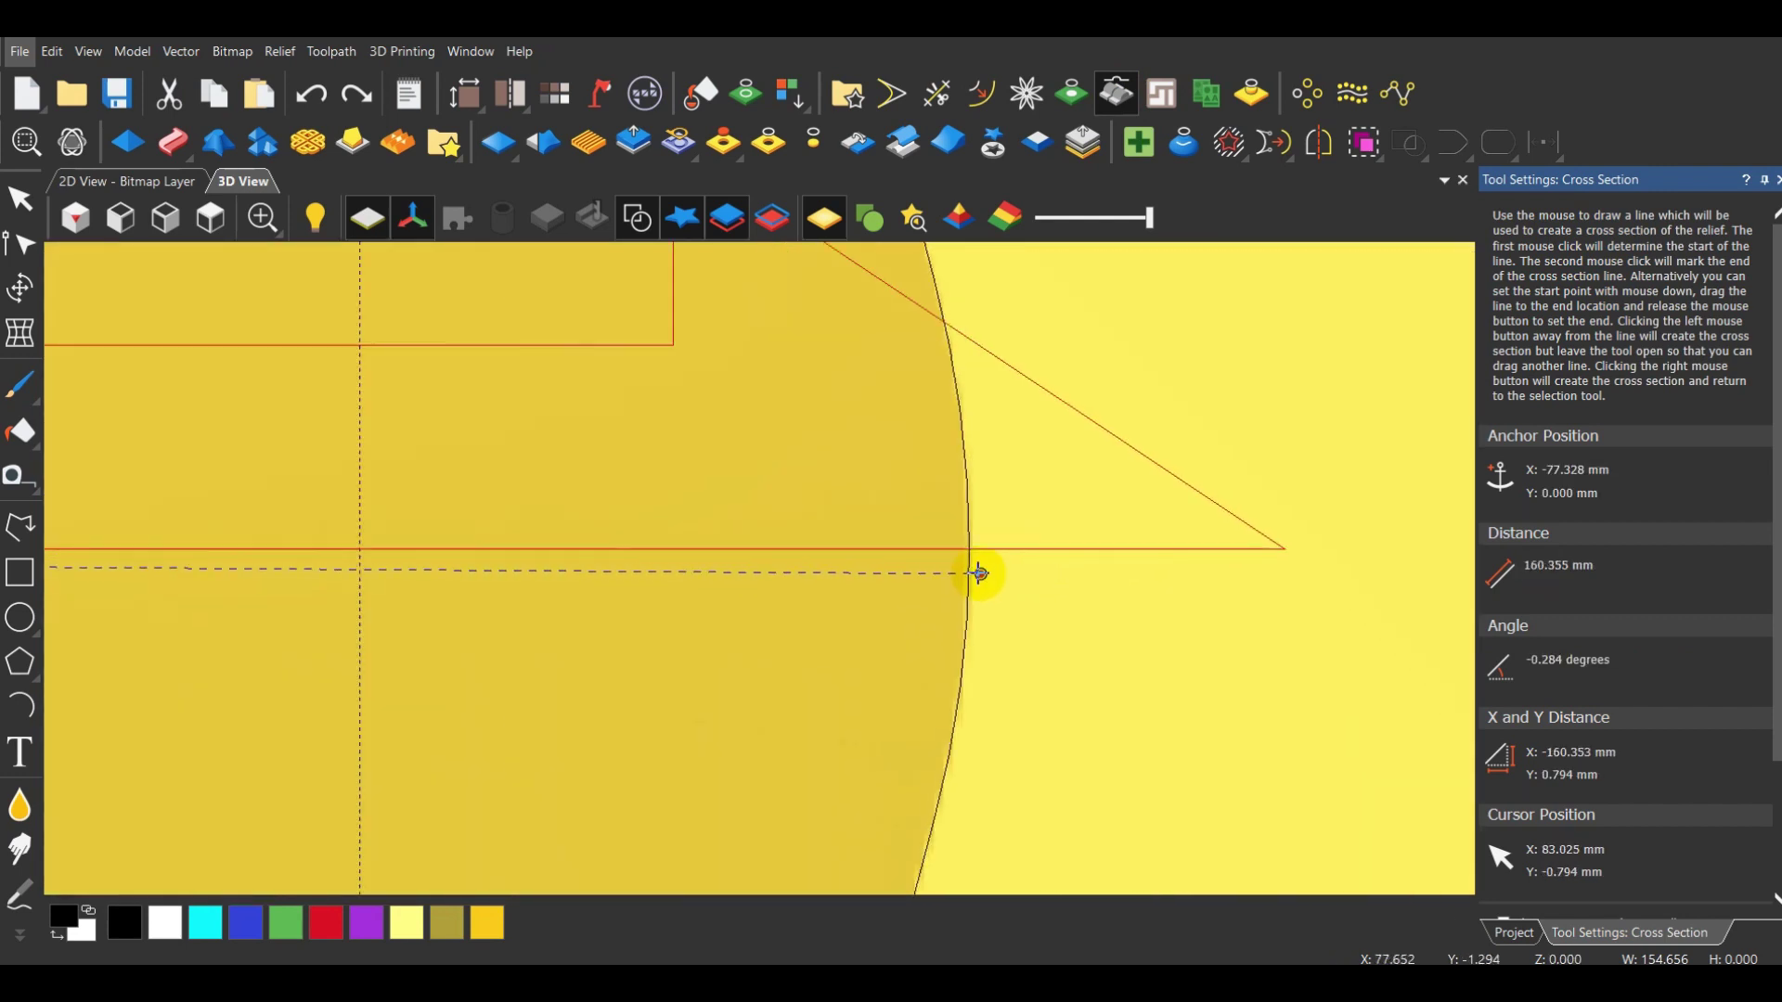
scroll(980, 574, "up", 6)
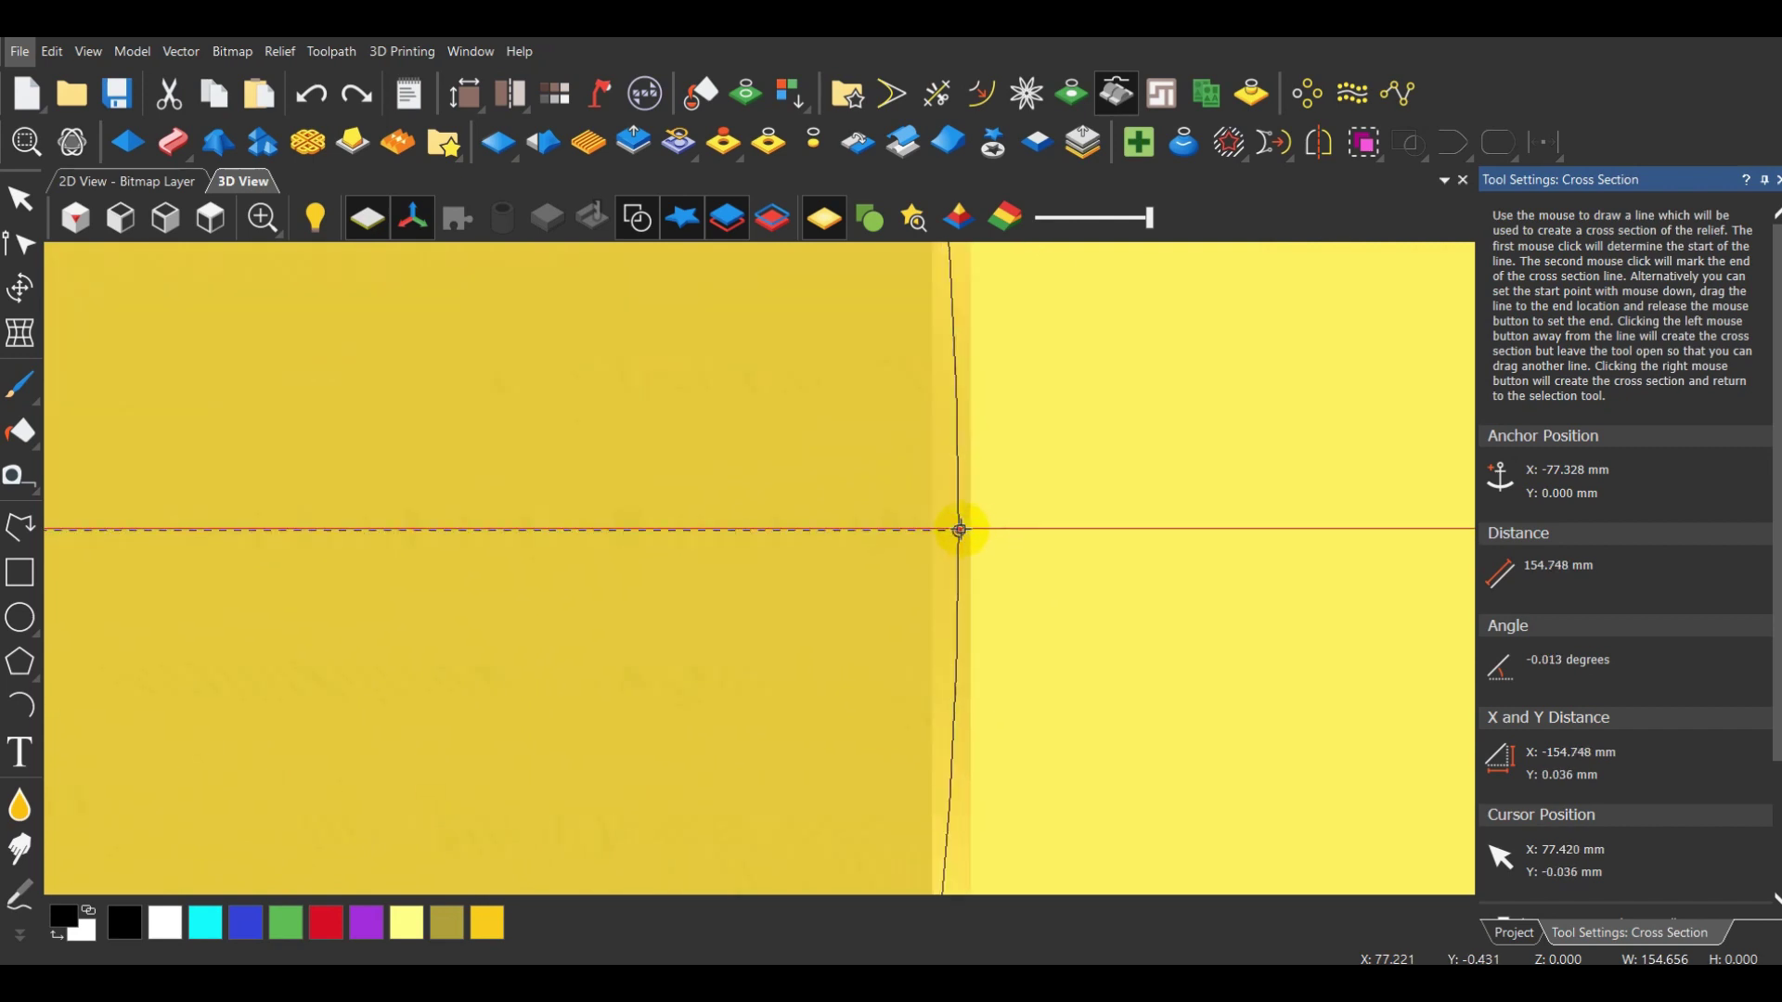
left_click(960, 530)
scroll(938, 469, "down", 10)
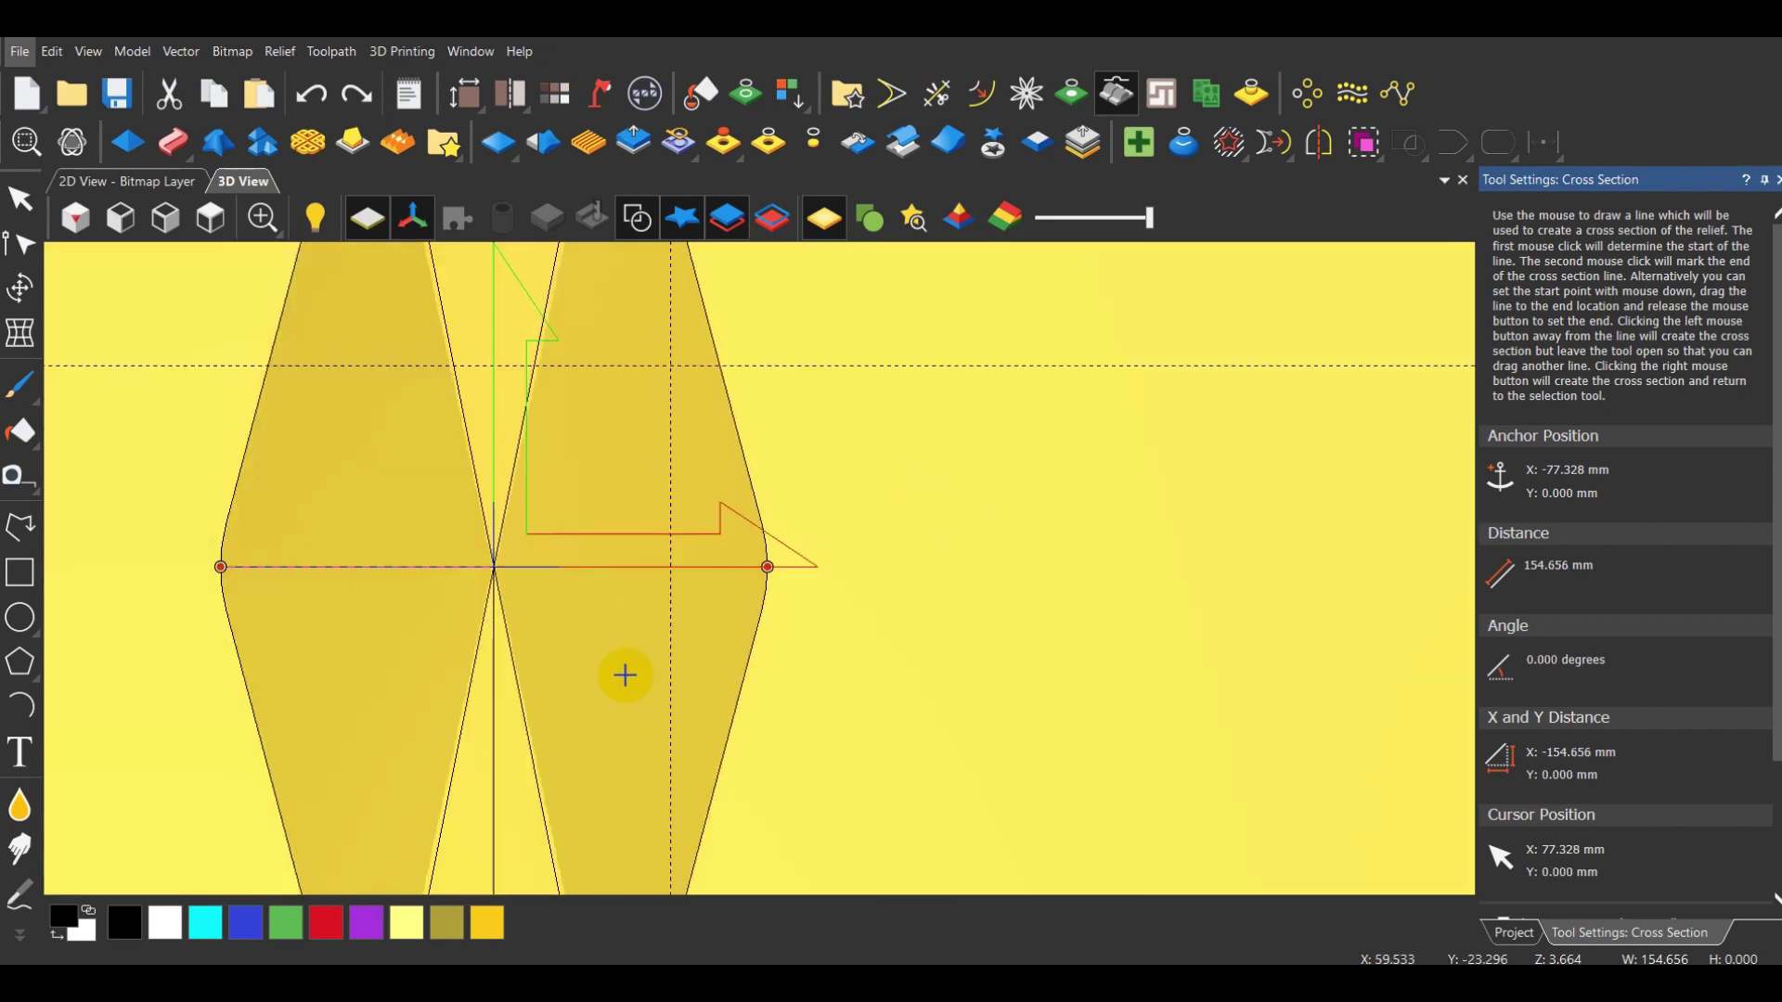
scroll(598, 678, "down", 5)
right_click(700, 577)
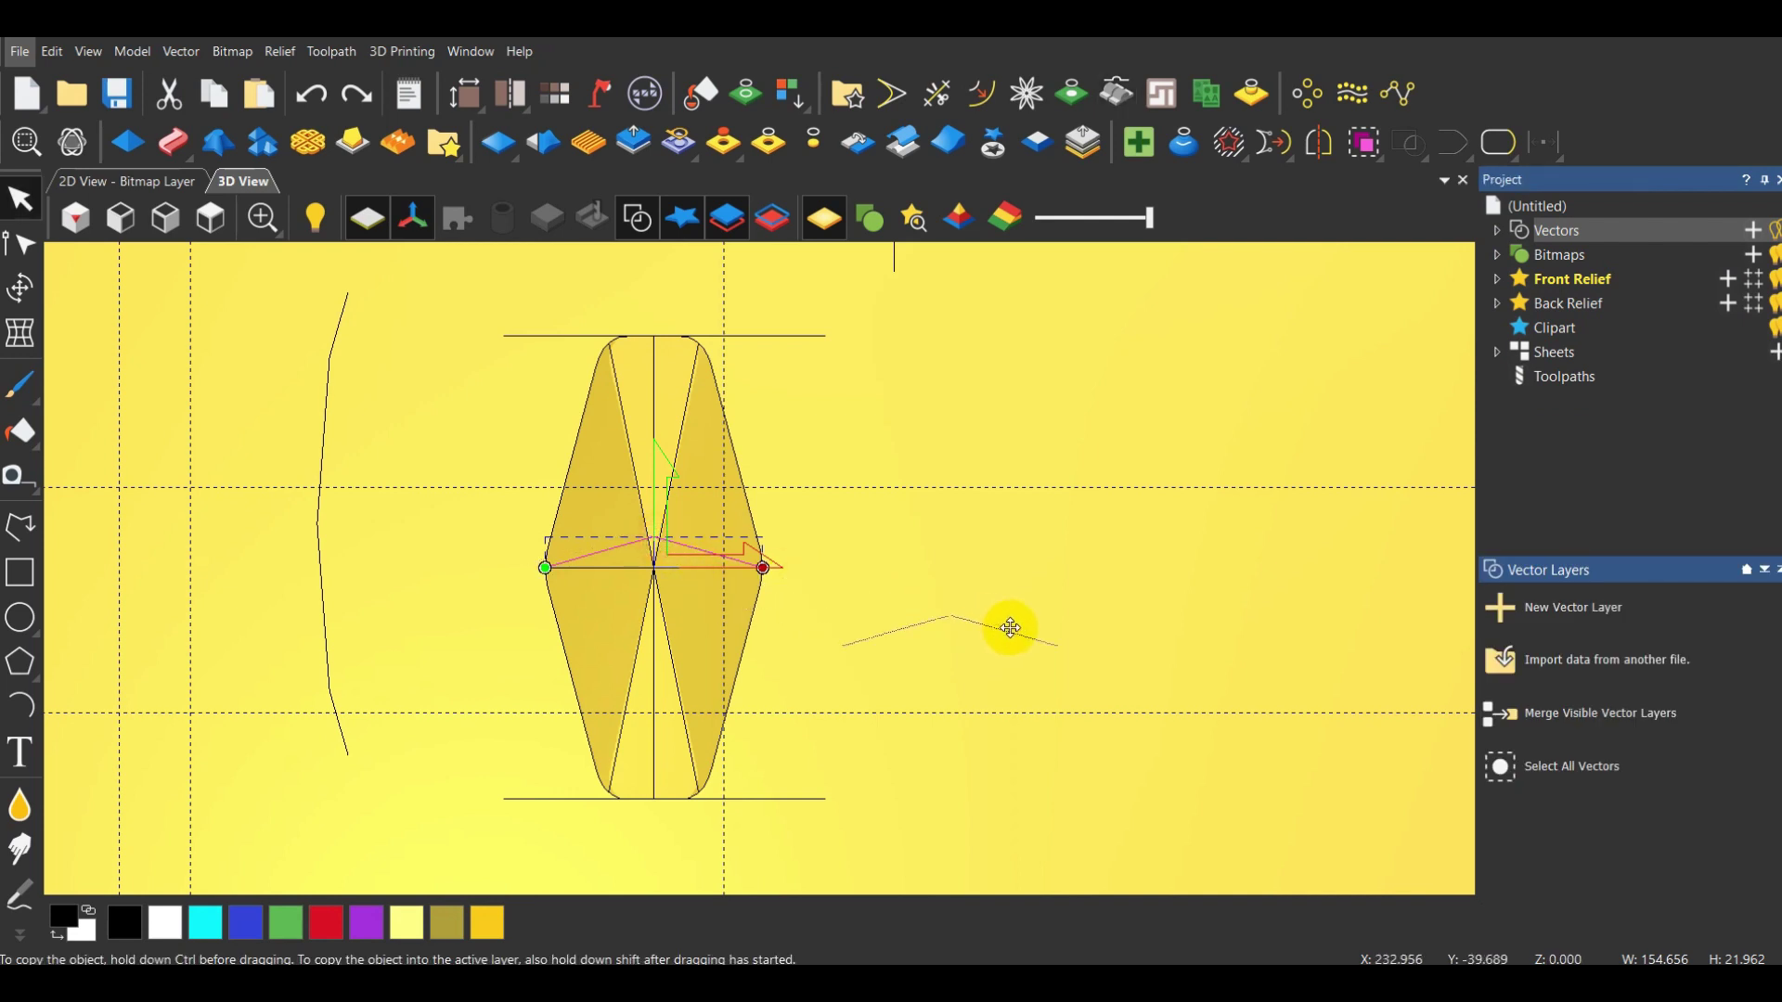
left_click(1037, 637)
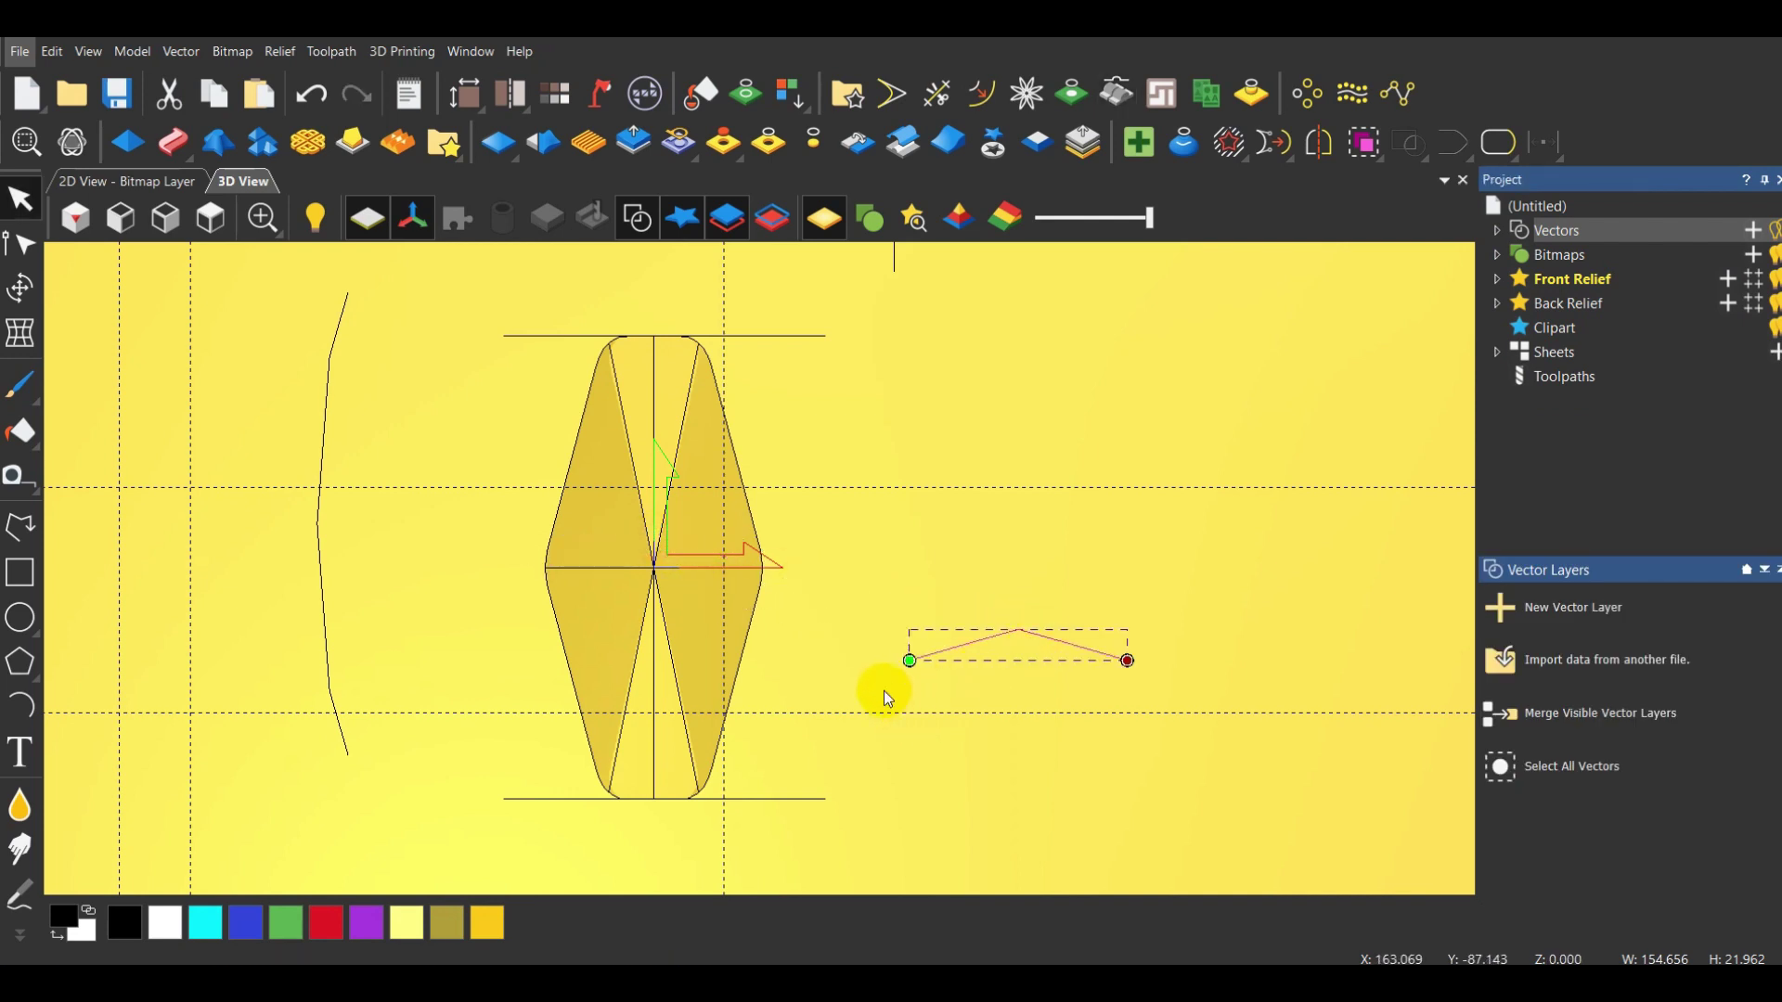
Examine the tile's ends and compare the peaked profiles beside it, with the lower of the two overlapping profiles selected
scroll(624, 313, "up", 4)
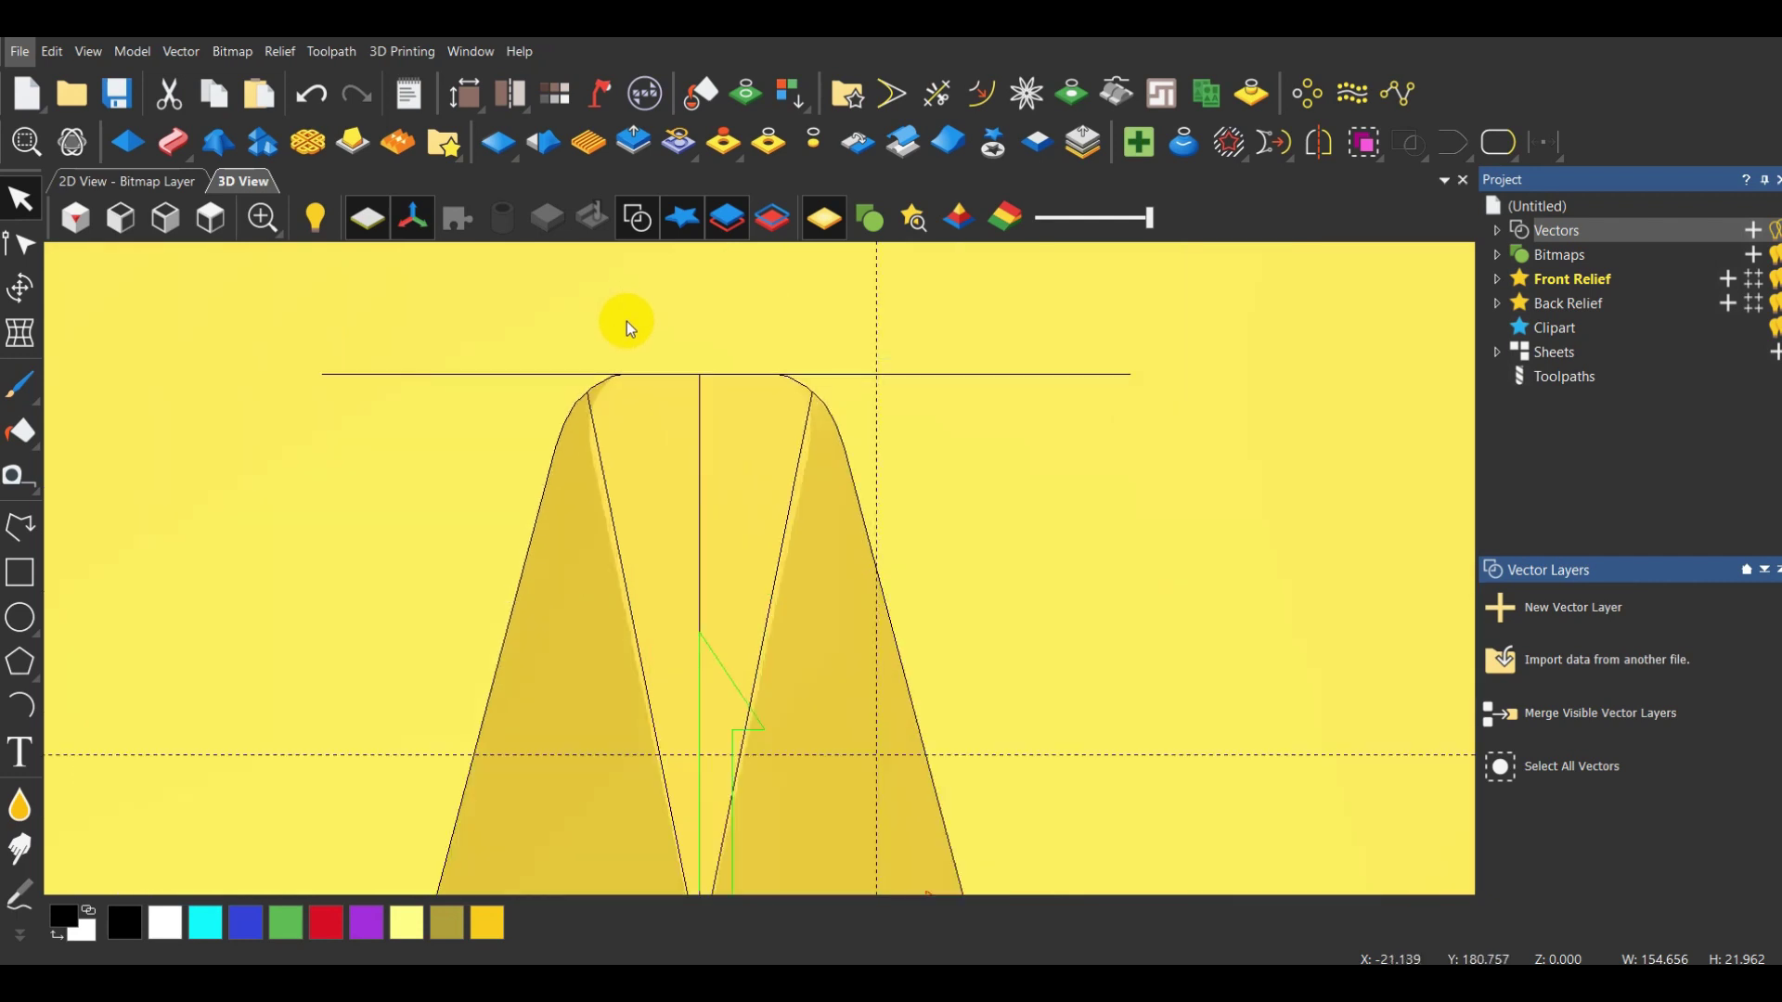
scroll(628, 327, "down", 3)
scroll(637, 362, "down", 3)
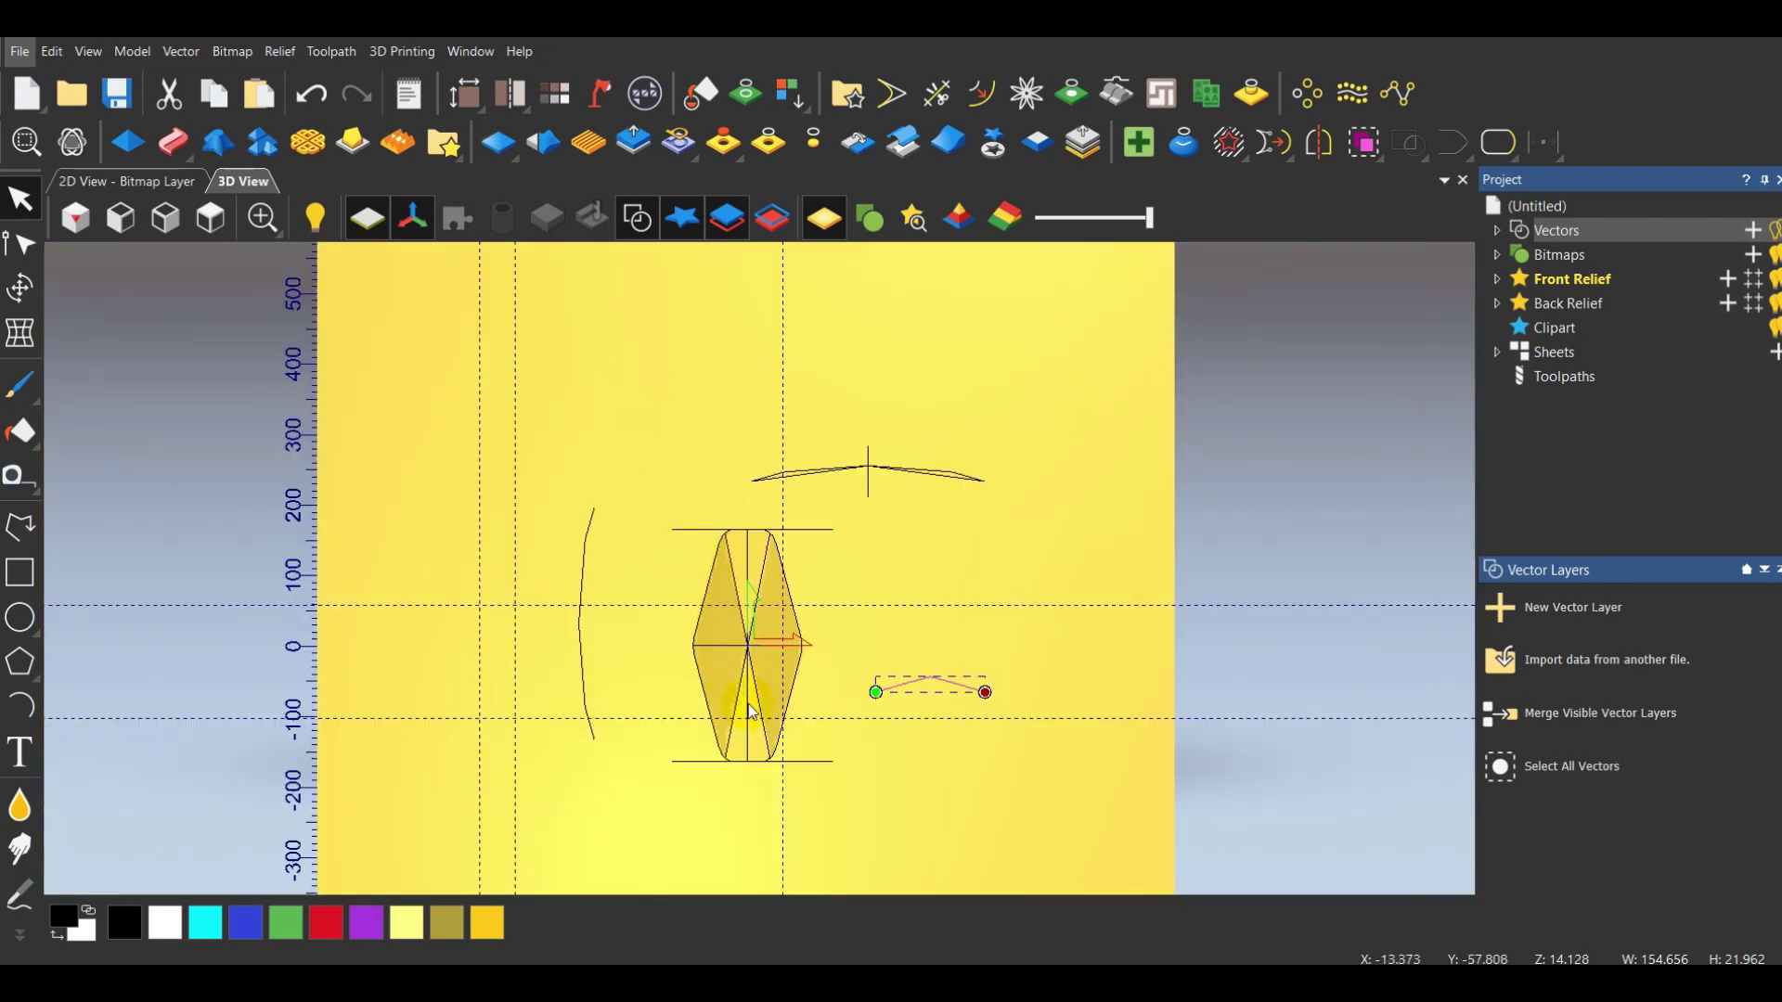
scroll(761, 706, "up", 2)
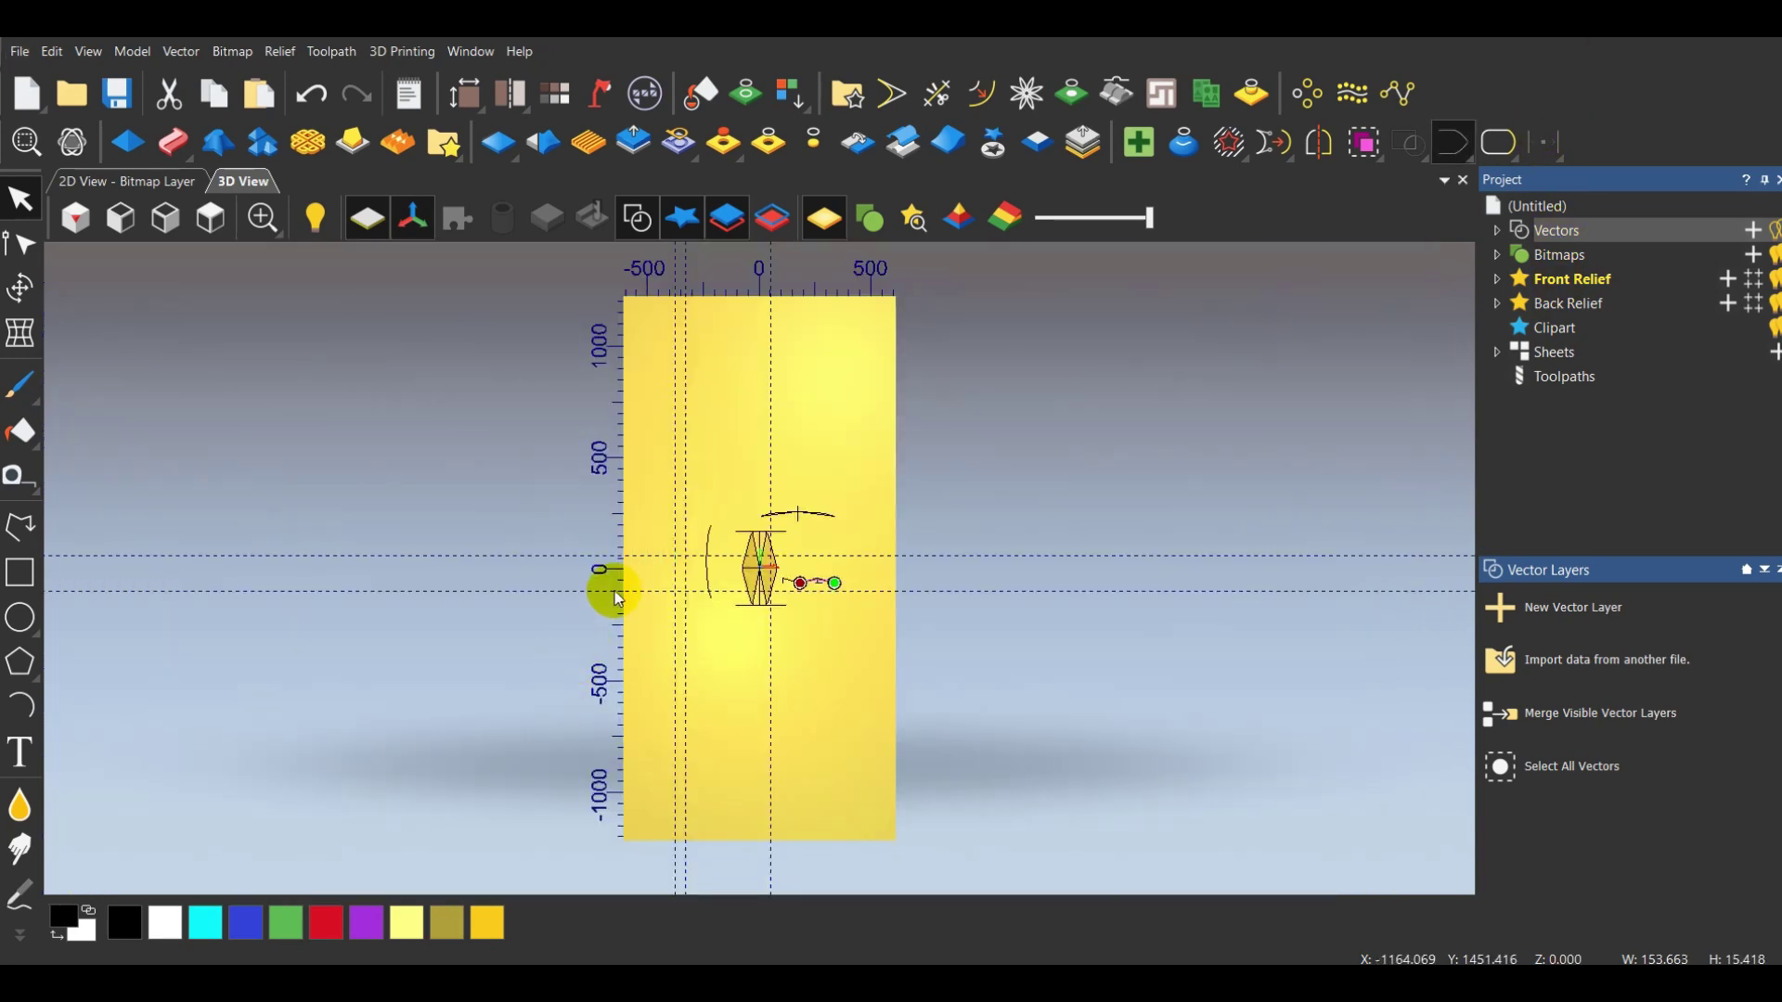
scroll(612, 596, "up", 2)
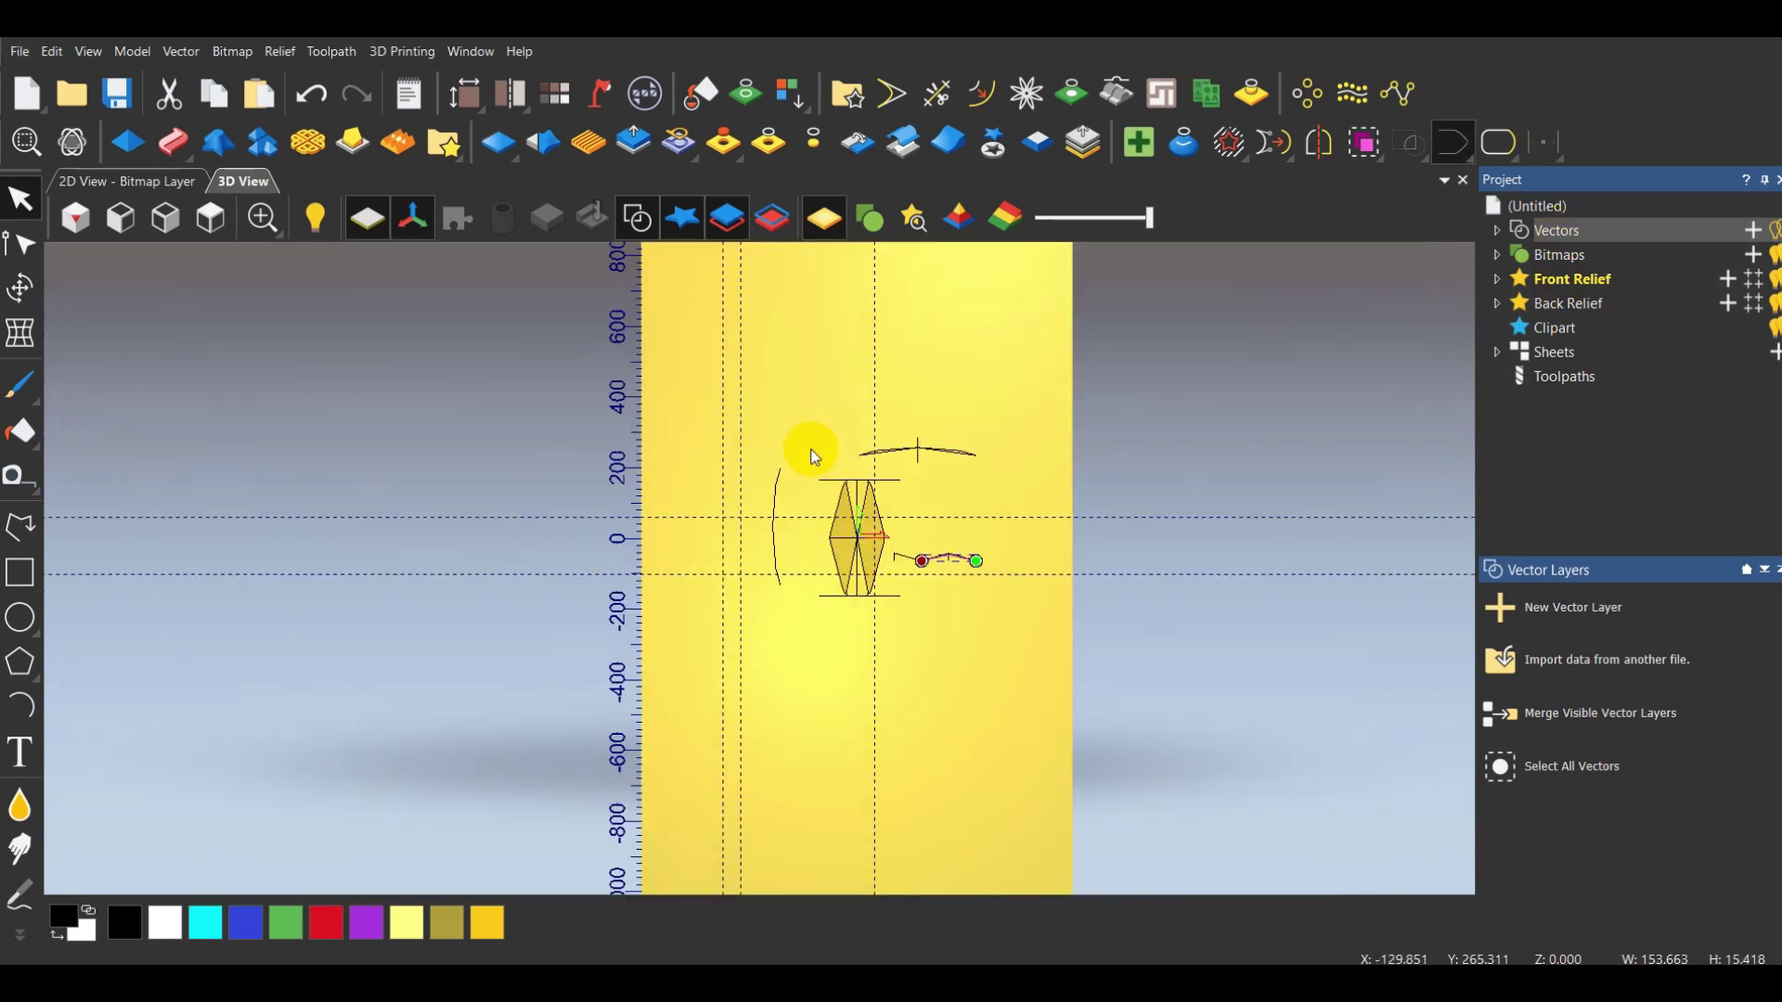
scroll(923, 449, "up", 5)
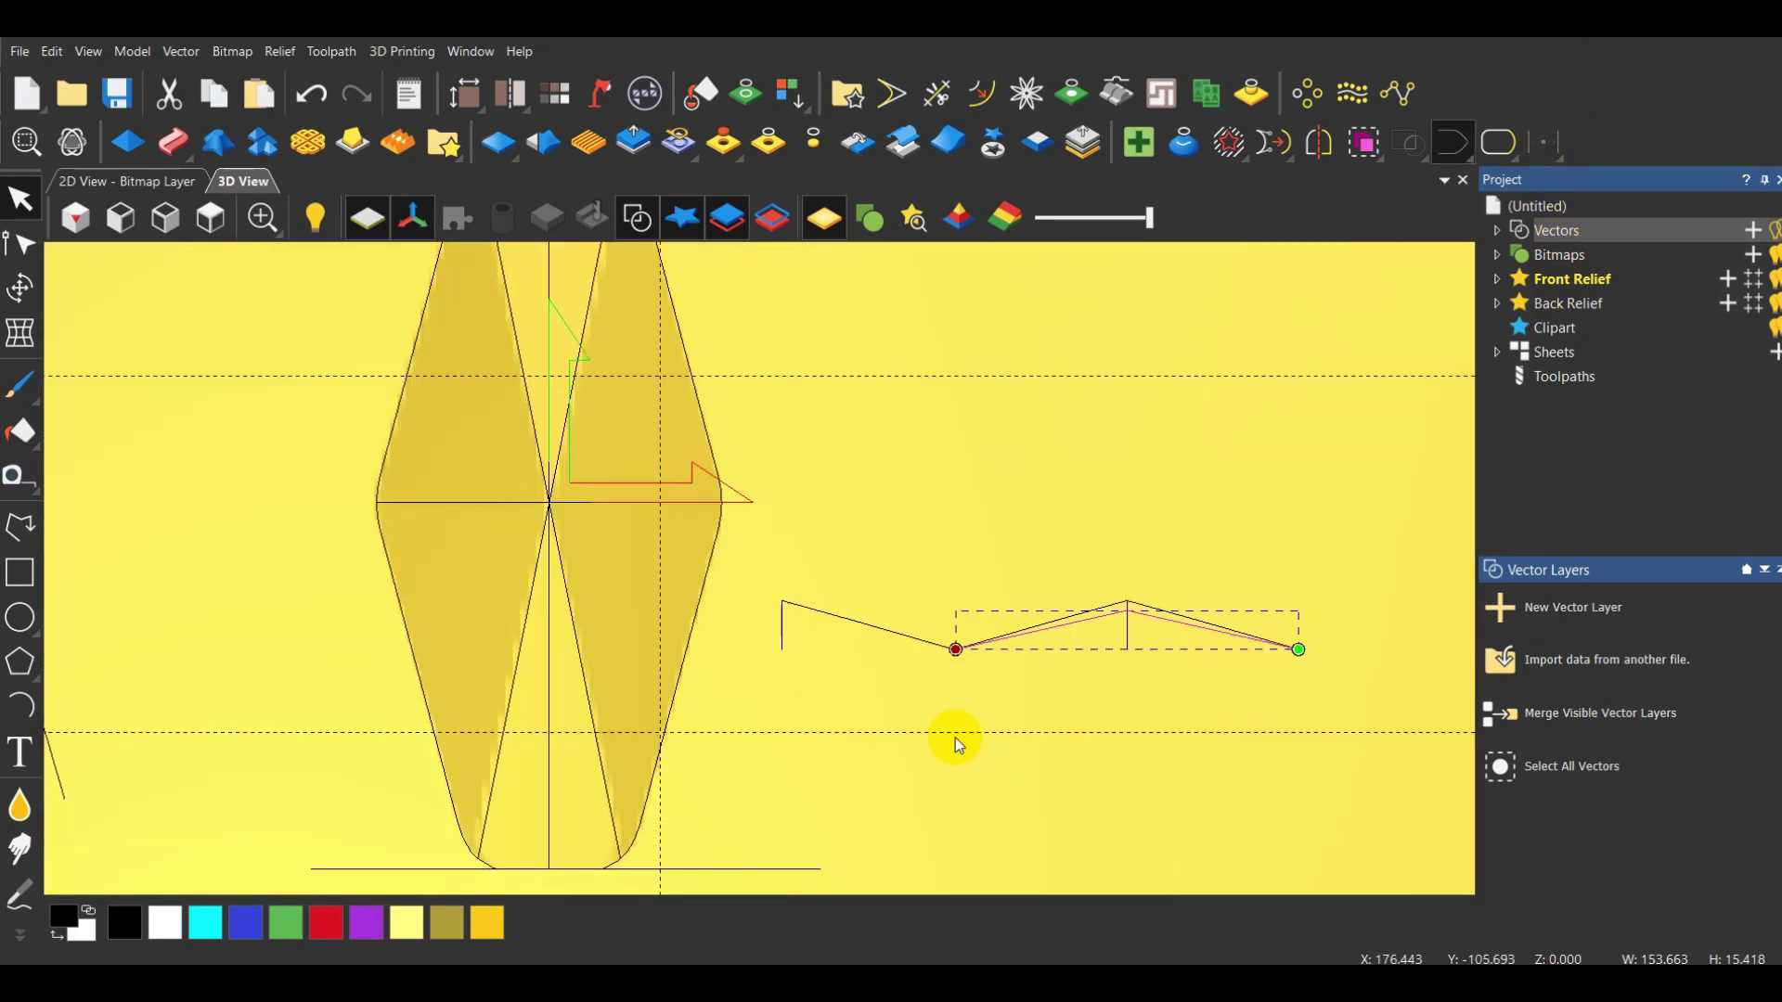
scroll(1128, 630, "up", 3)
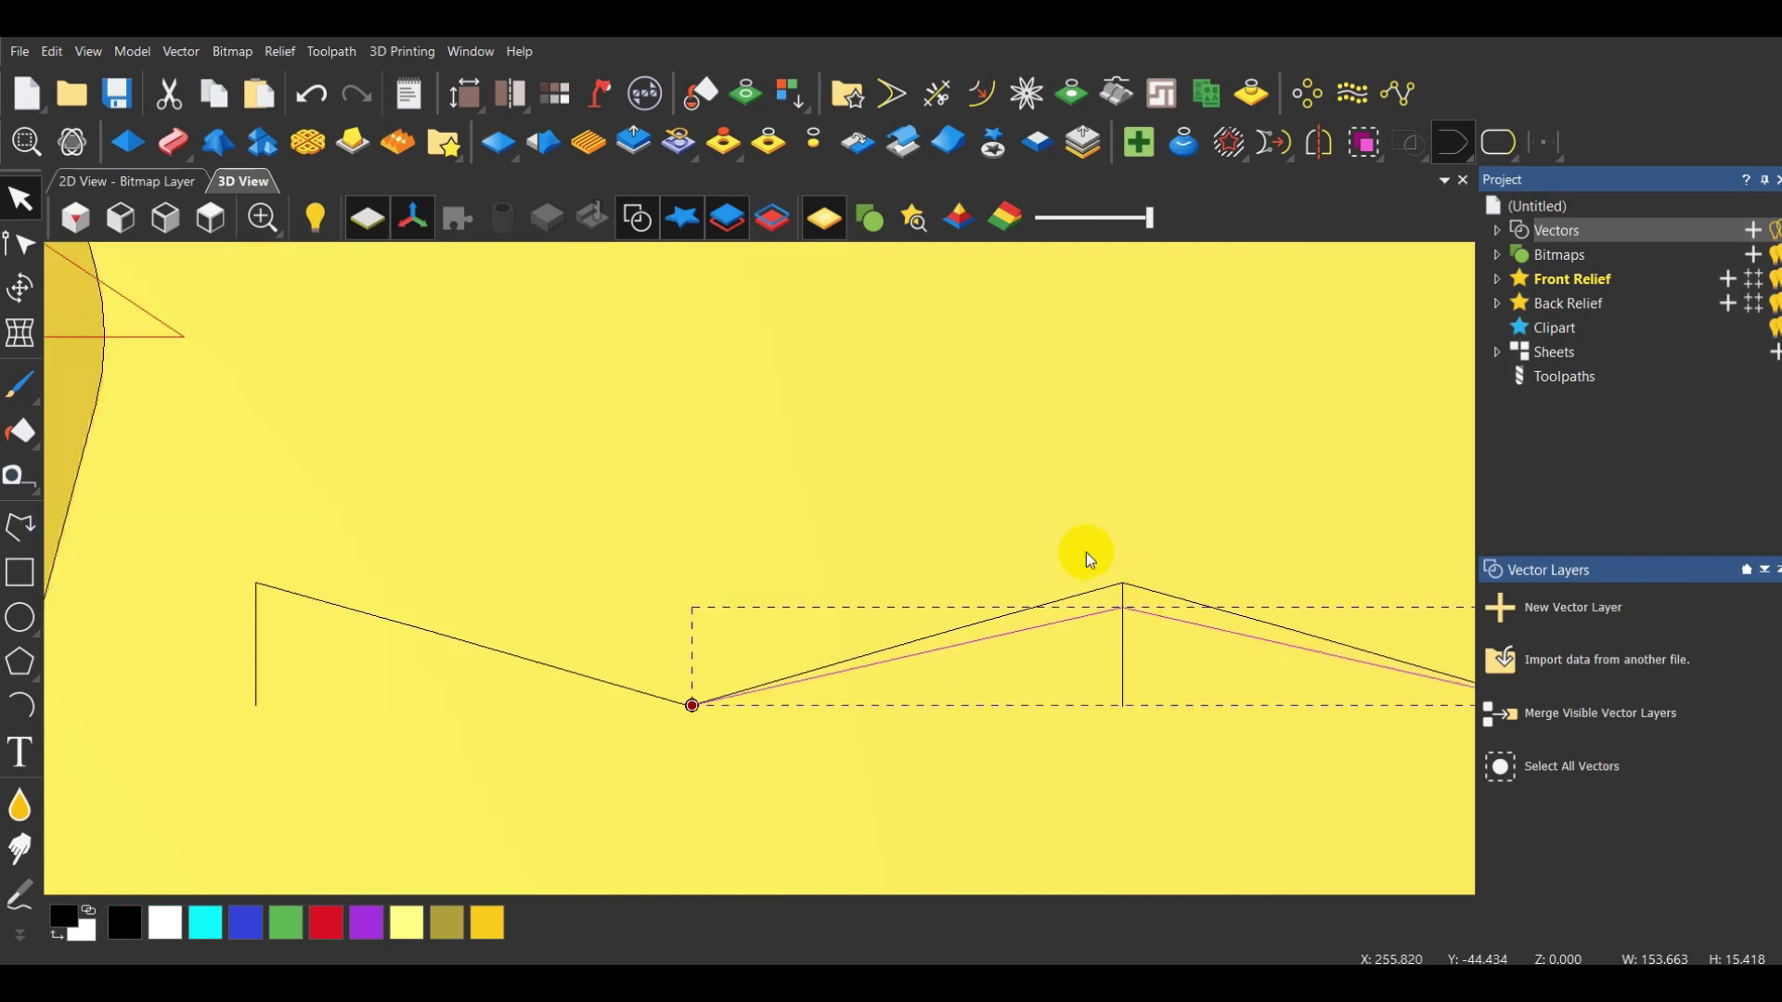
scroll(1086, 553, "down", 5)
scroll(817, 564, "up", 2)
scroll(832, 574, "up", 2)
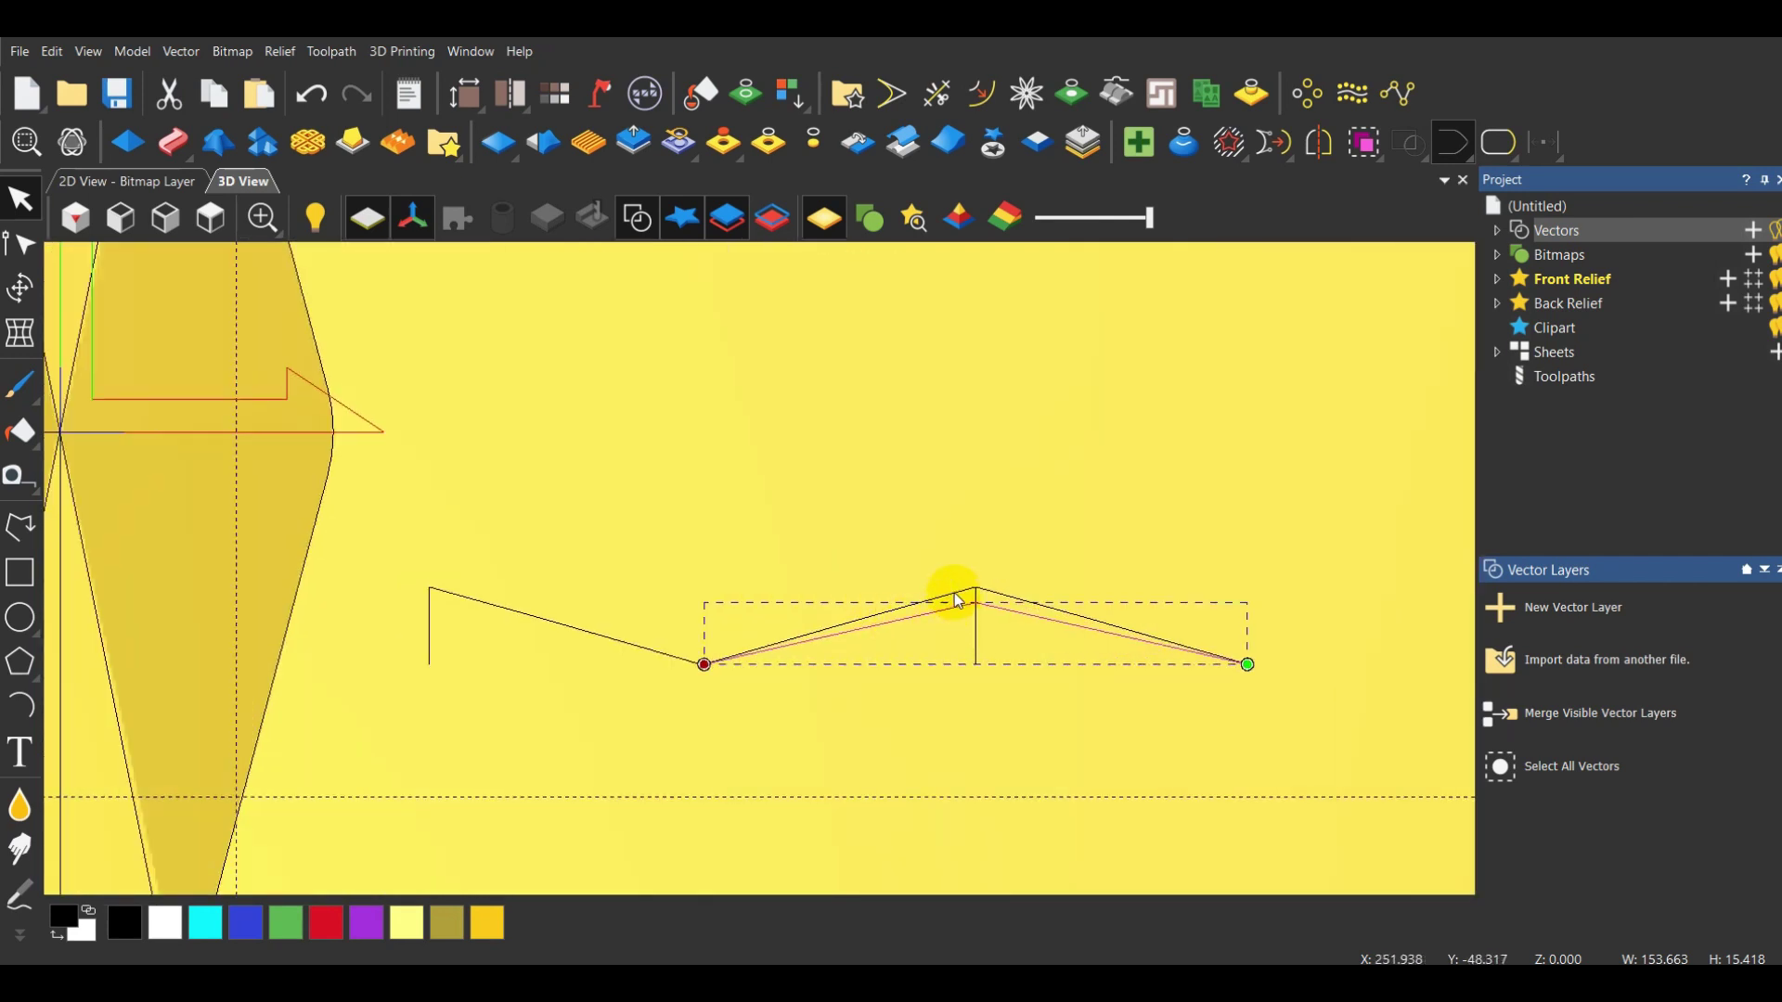
scroll(961, 599, "up", 3)
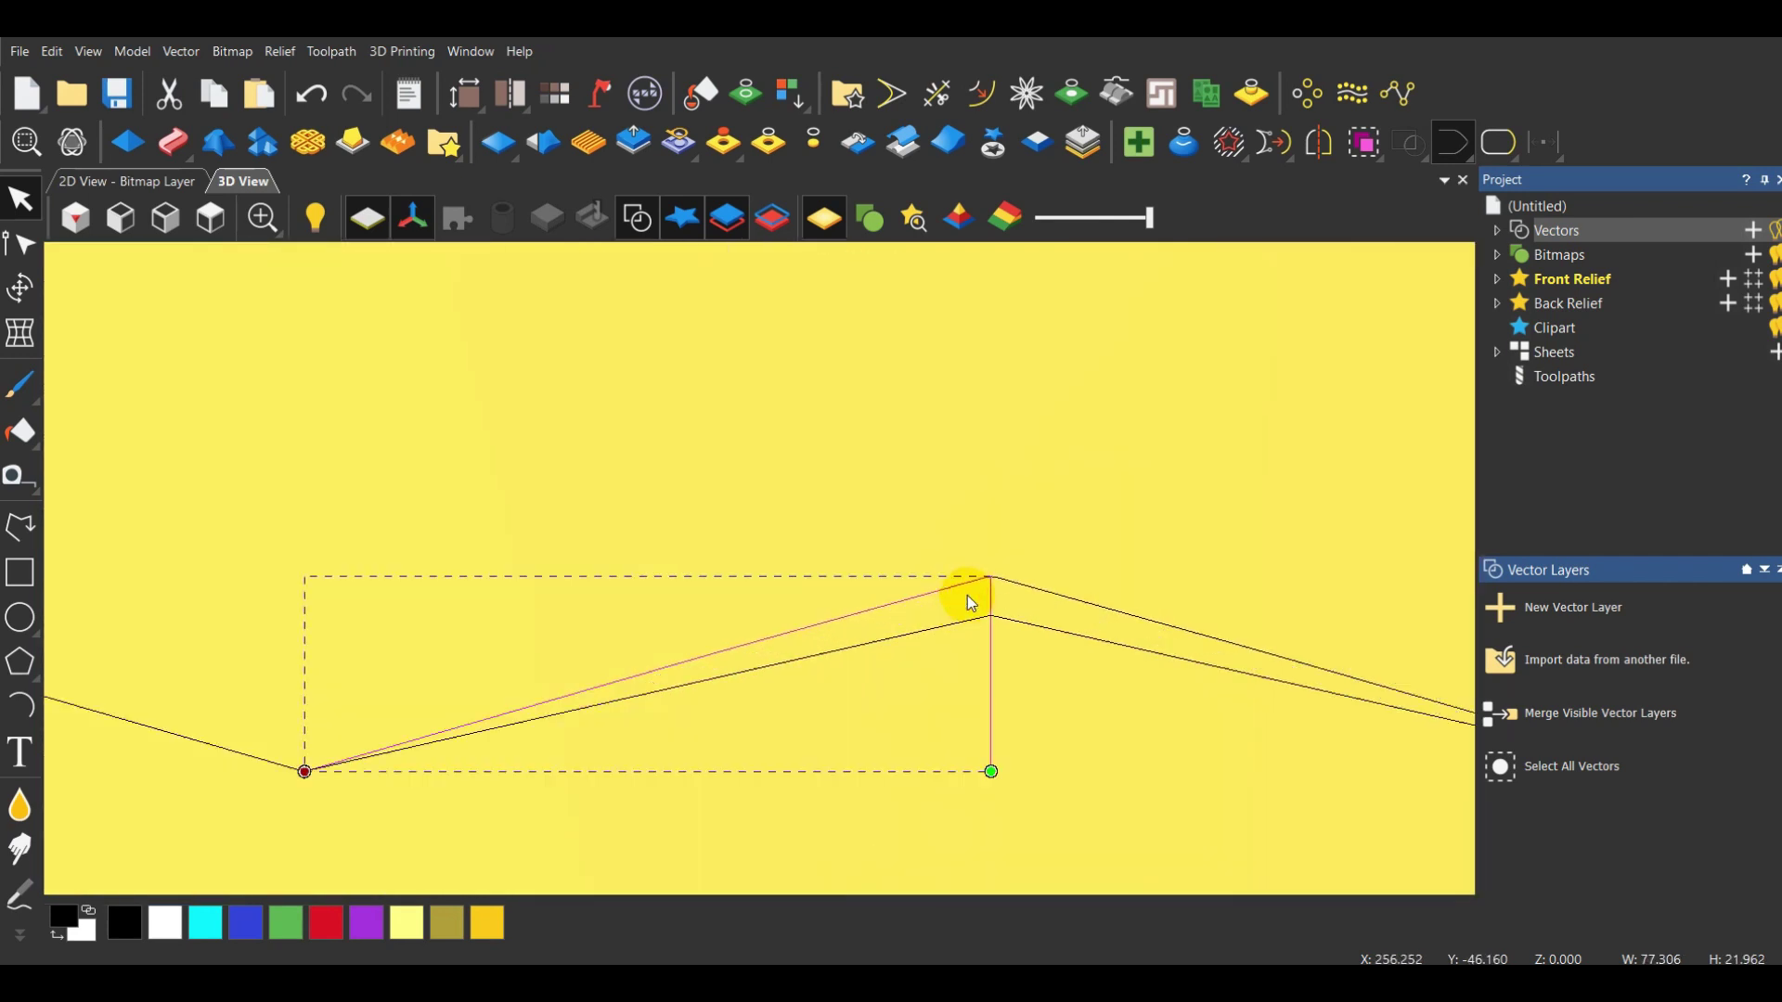
left_click(966, 621)
scroll(923, 569, "down", 4)
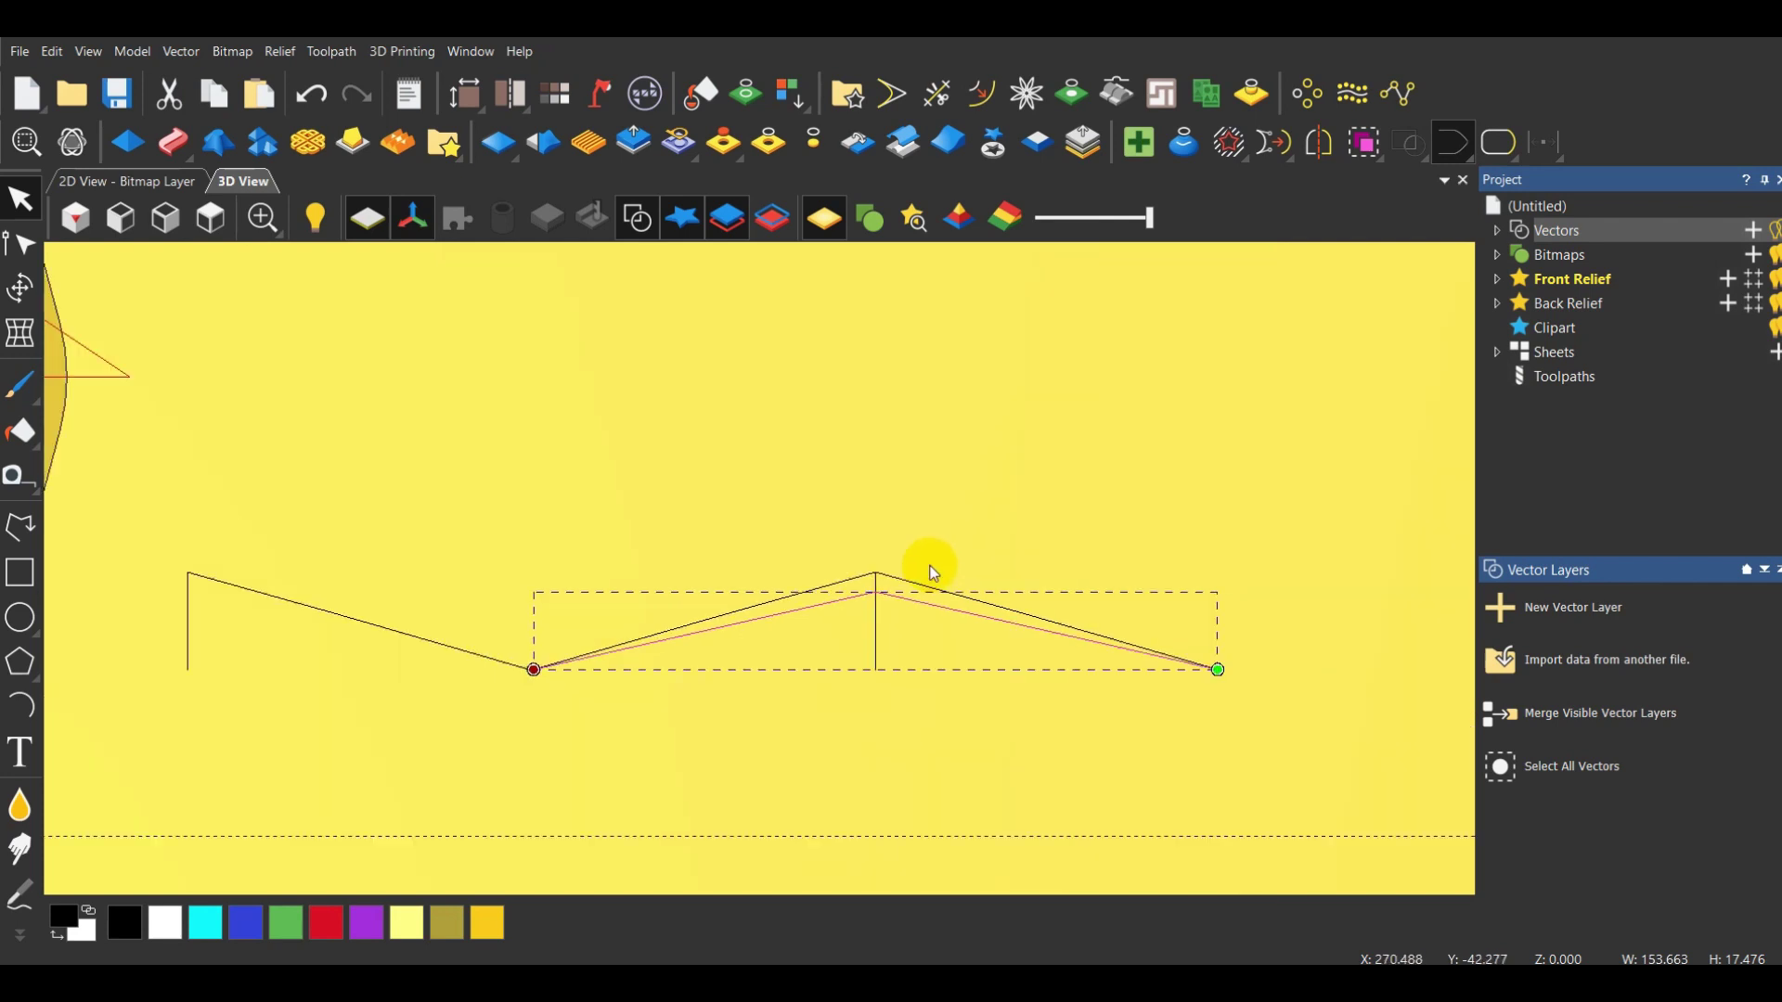
scroll(759, 544, "down", 2)
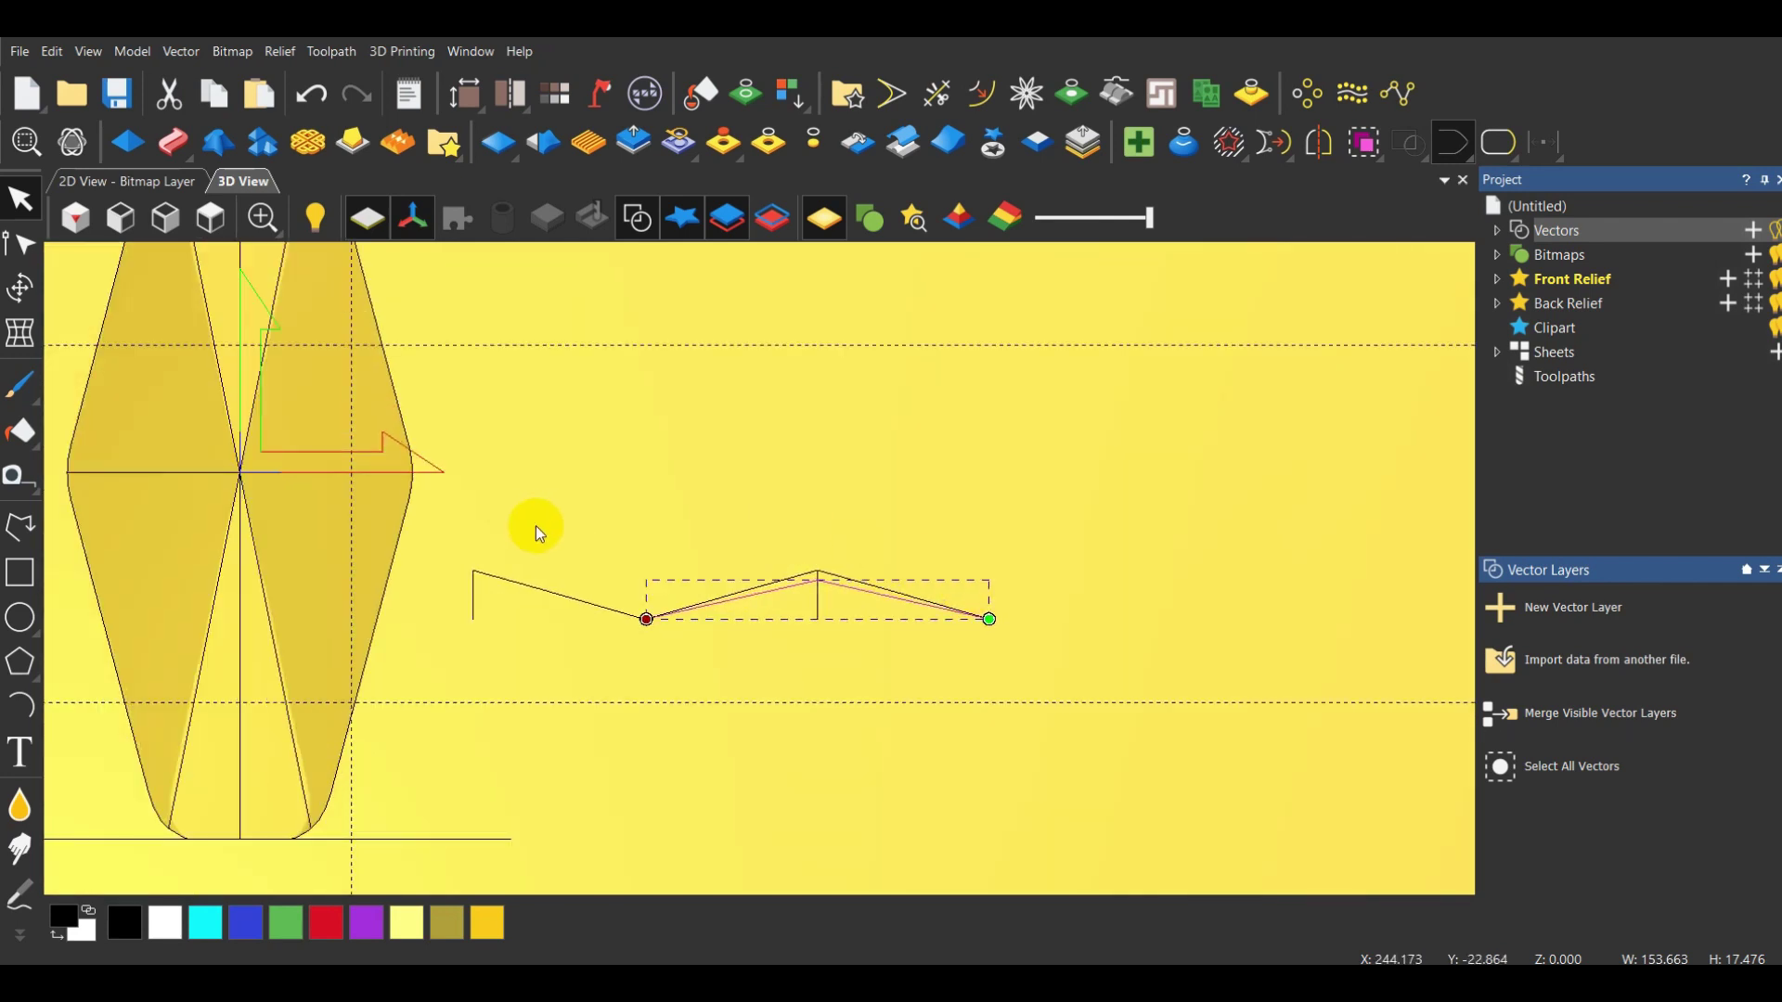
Start a Two Rail Sweep using the tile's left and right edge curves as the two drive rails
scroll(433, 520, "down", 1)
scroll(342, 559, "down", 2)
scroll(339, 559, "up", 2)
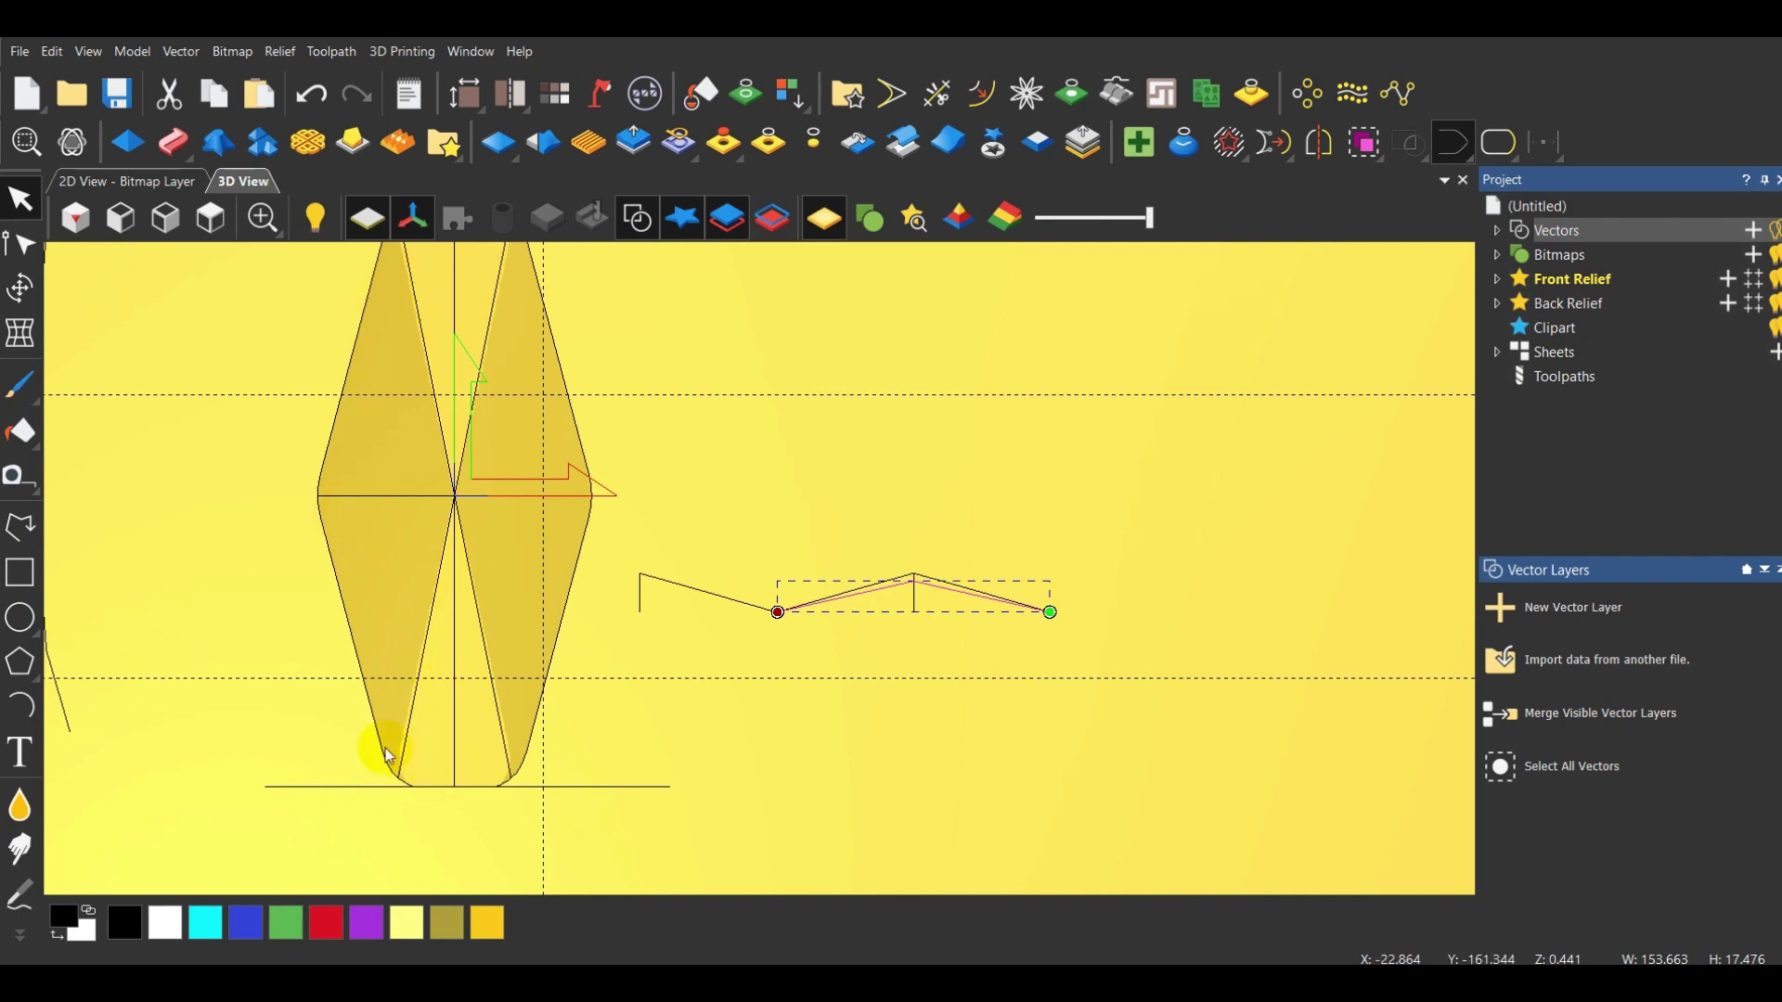
scroll(398, 489, "down", 1)
scroll(529, 358, "down", 1)
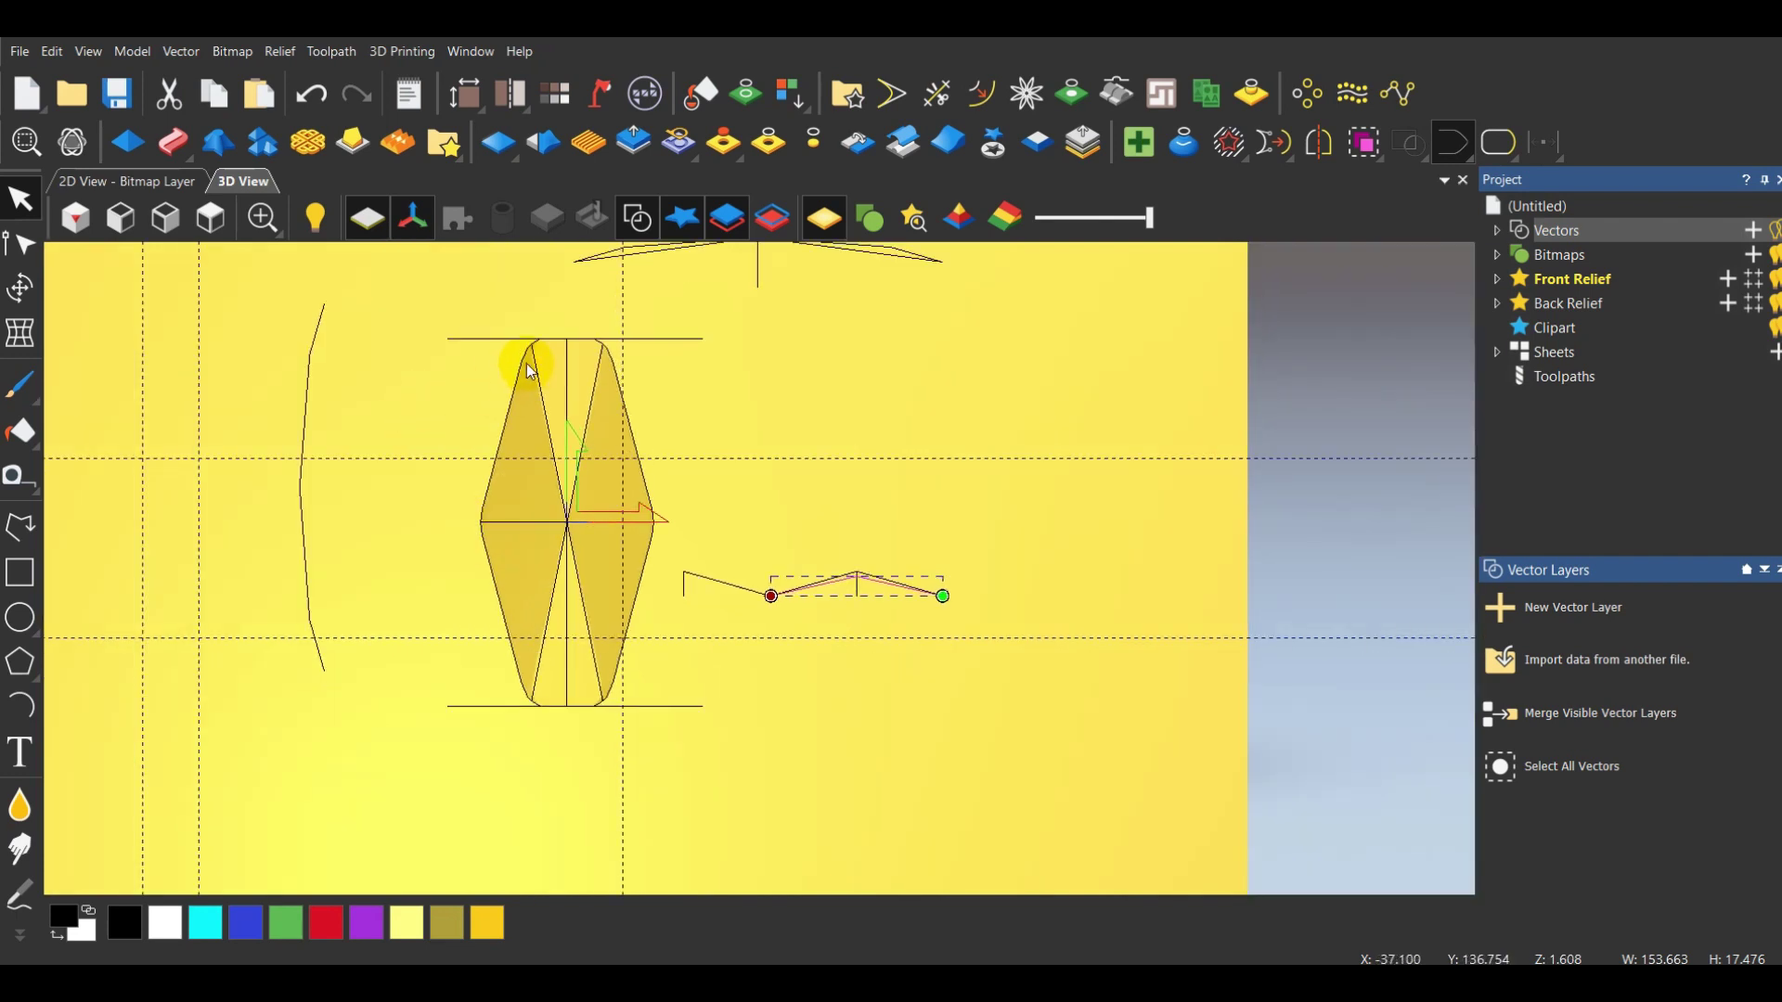
scroll(491, 390, "up", 1)
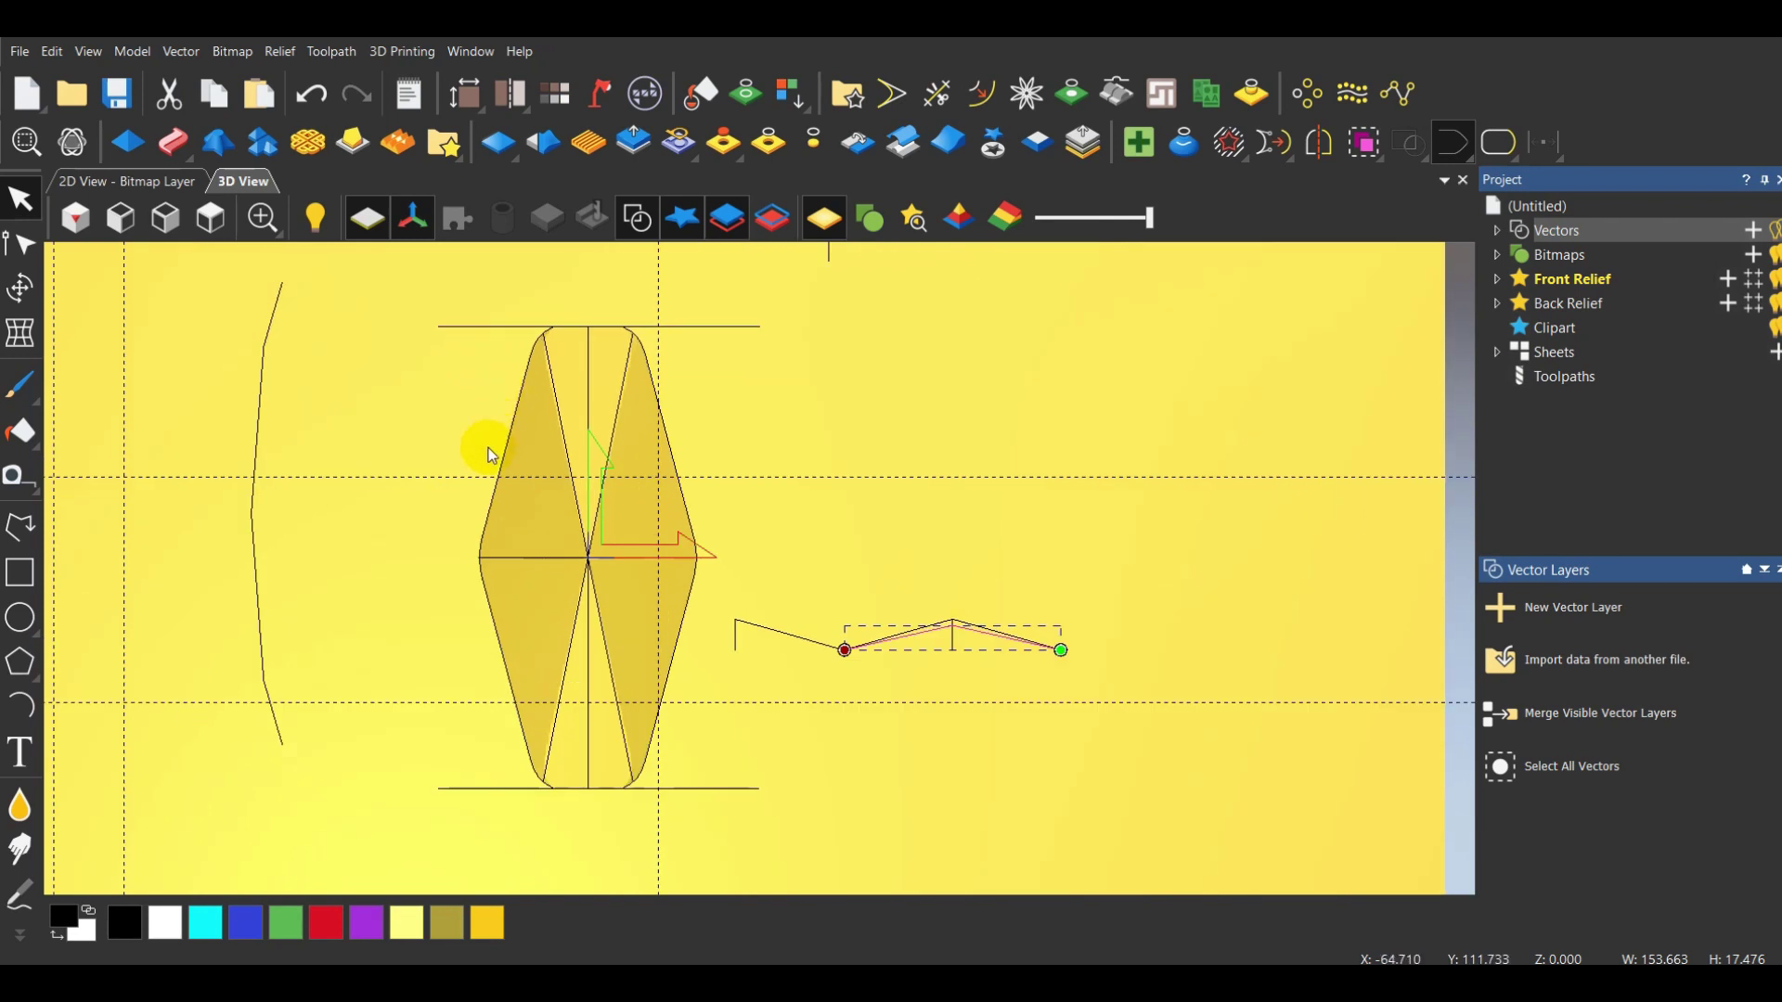
left_click(487, 601)
scroll(512, 555, "up", 1)
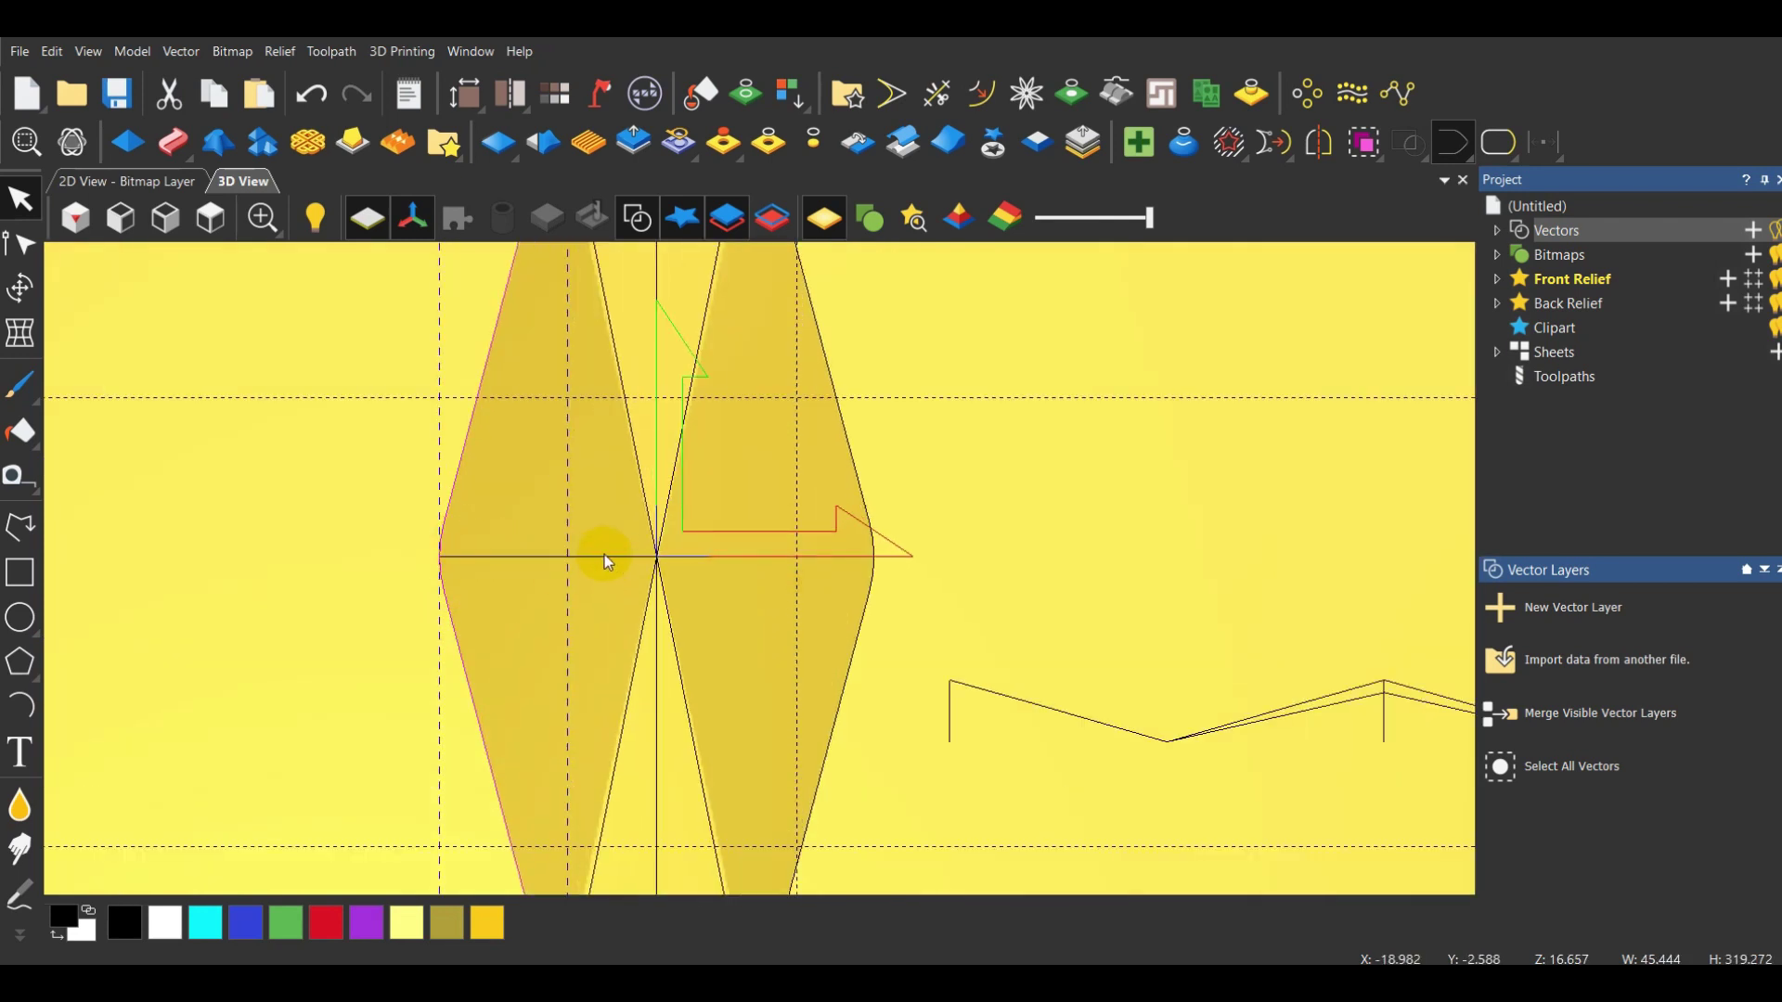
scroll(604, 557, "down", 1)
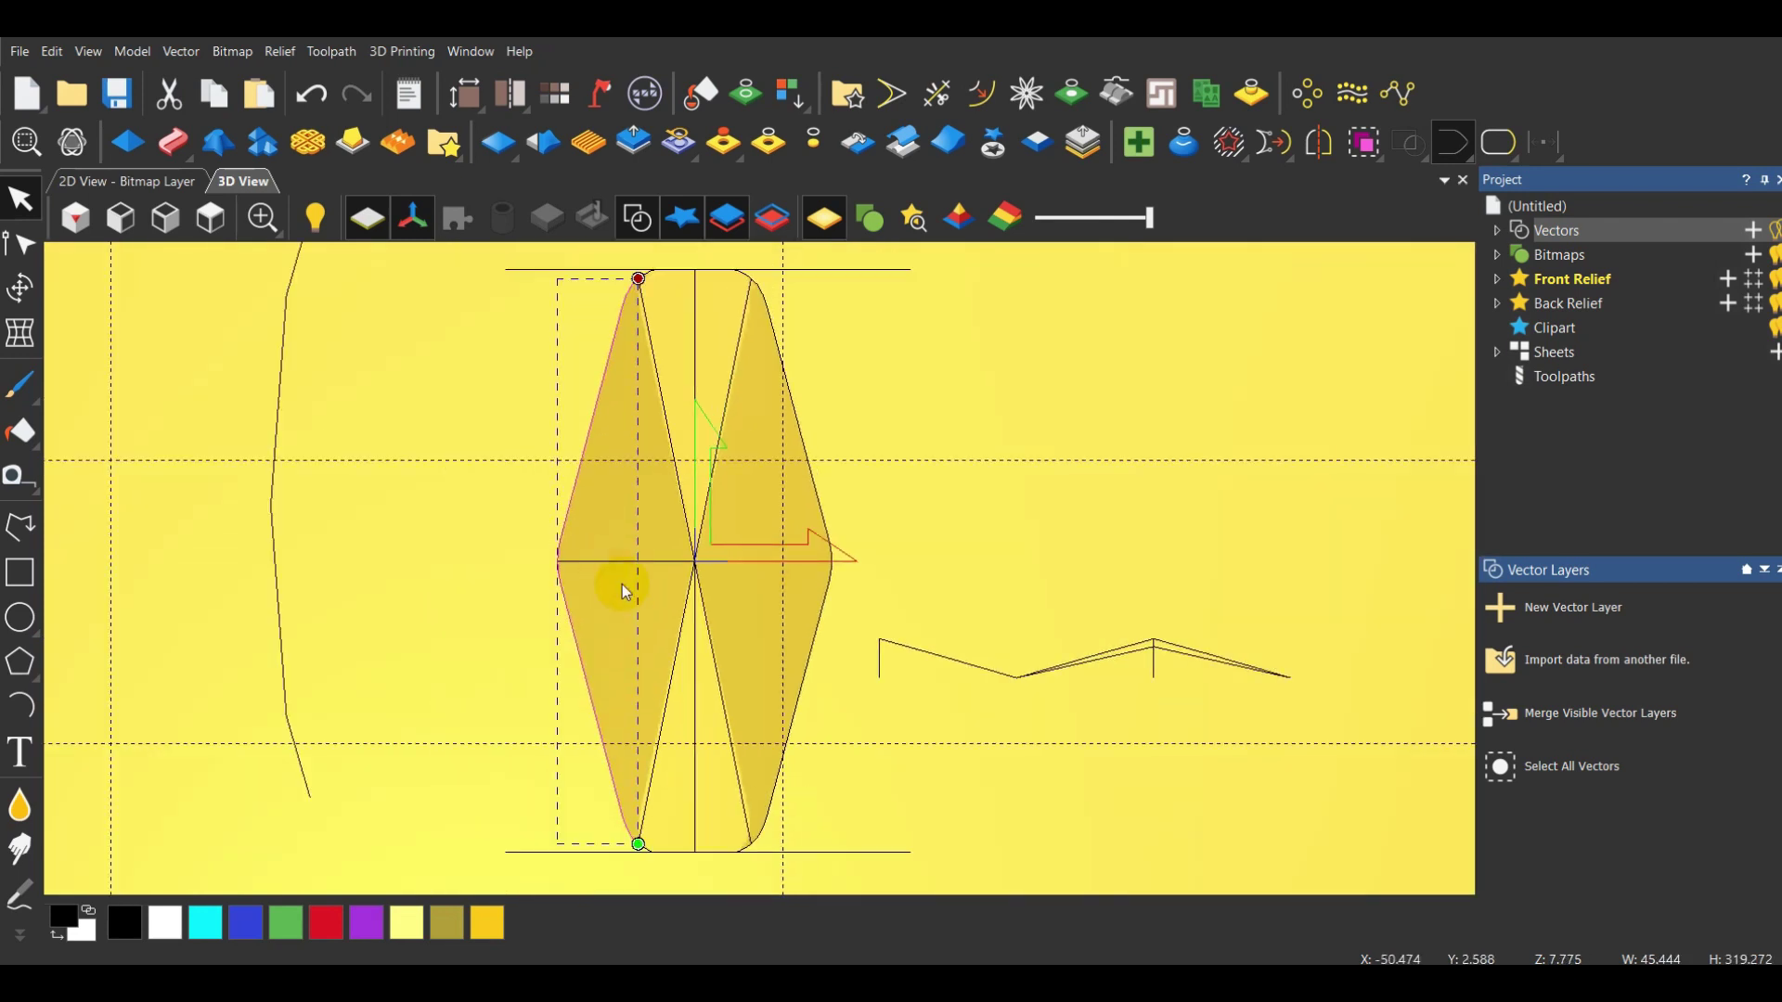
left_click(772, 813, "shift")
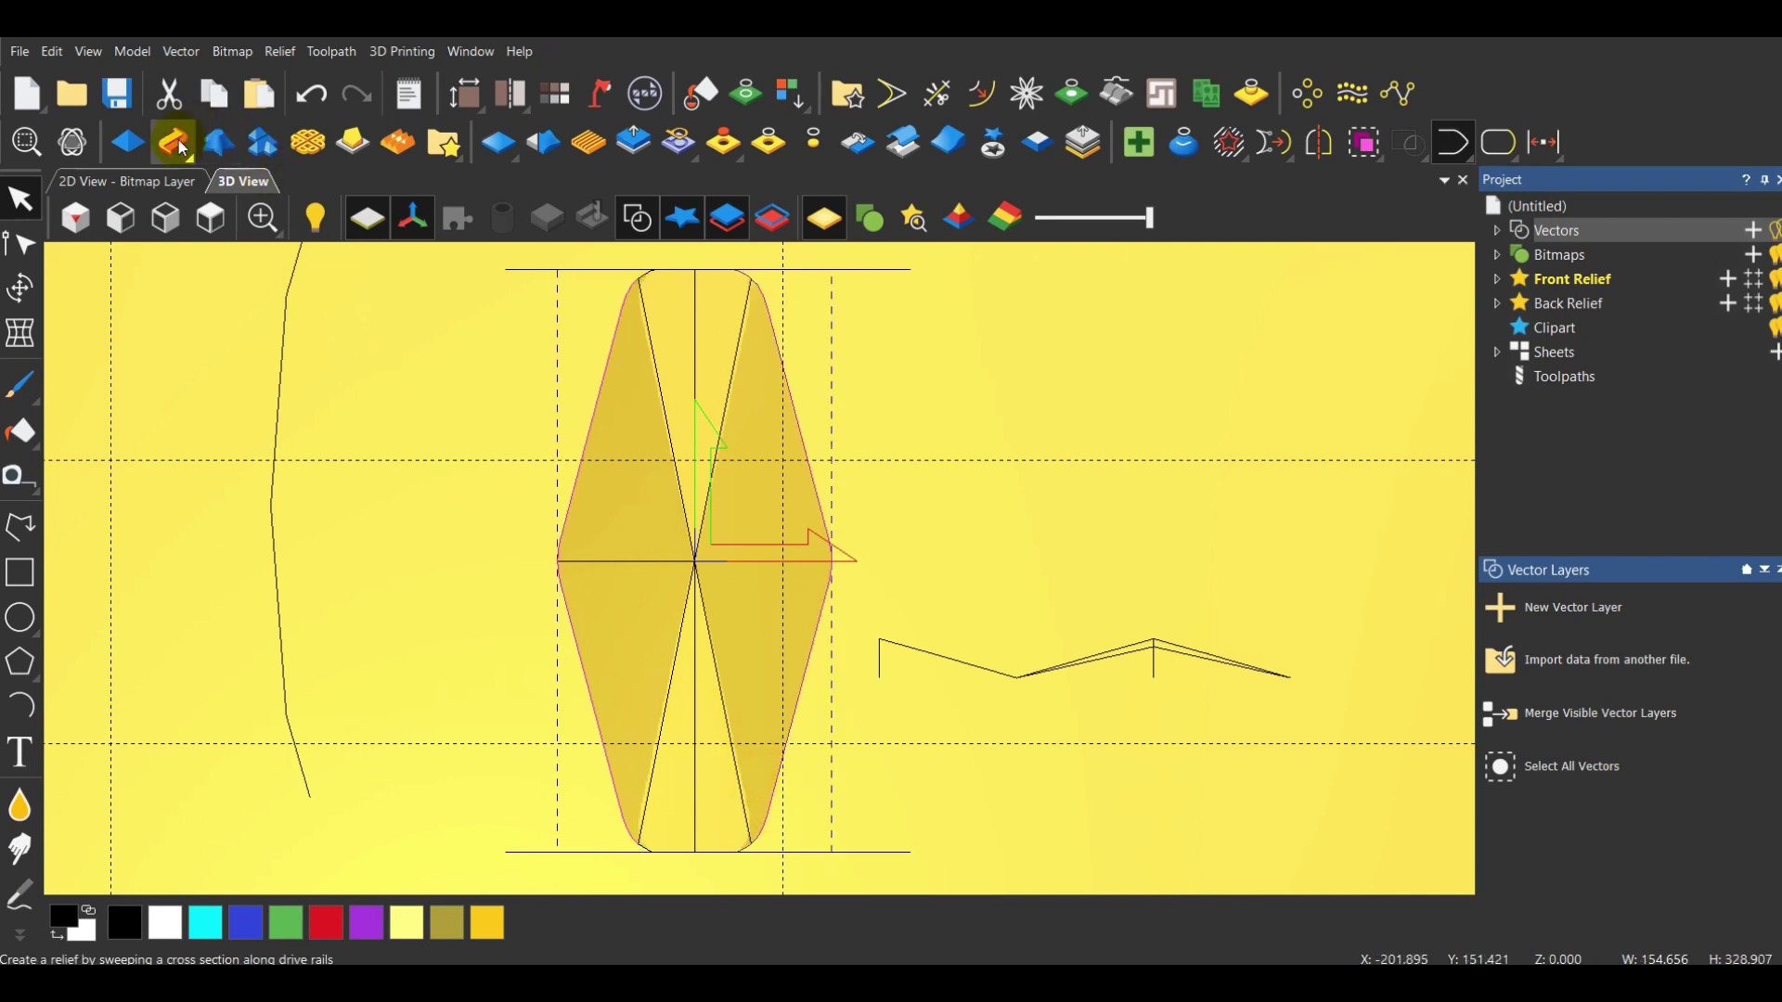
left_click(176, 148)
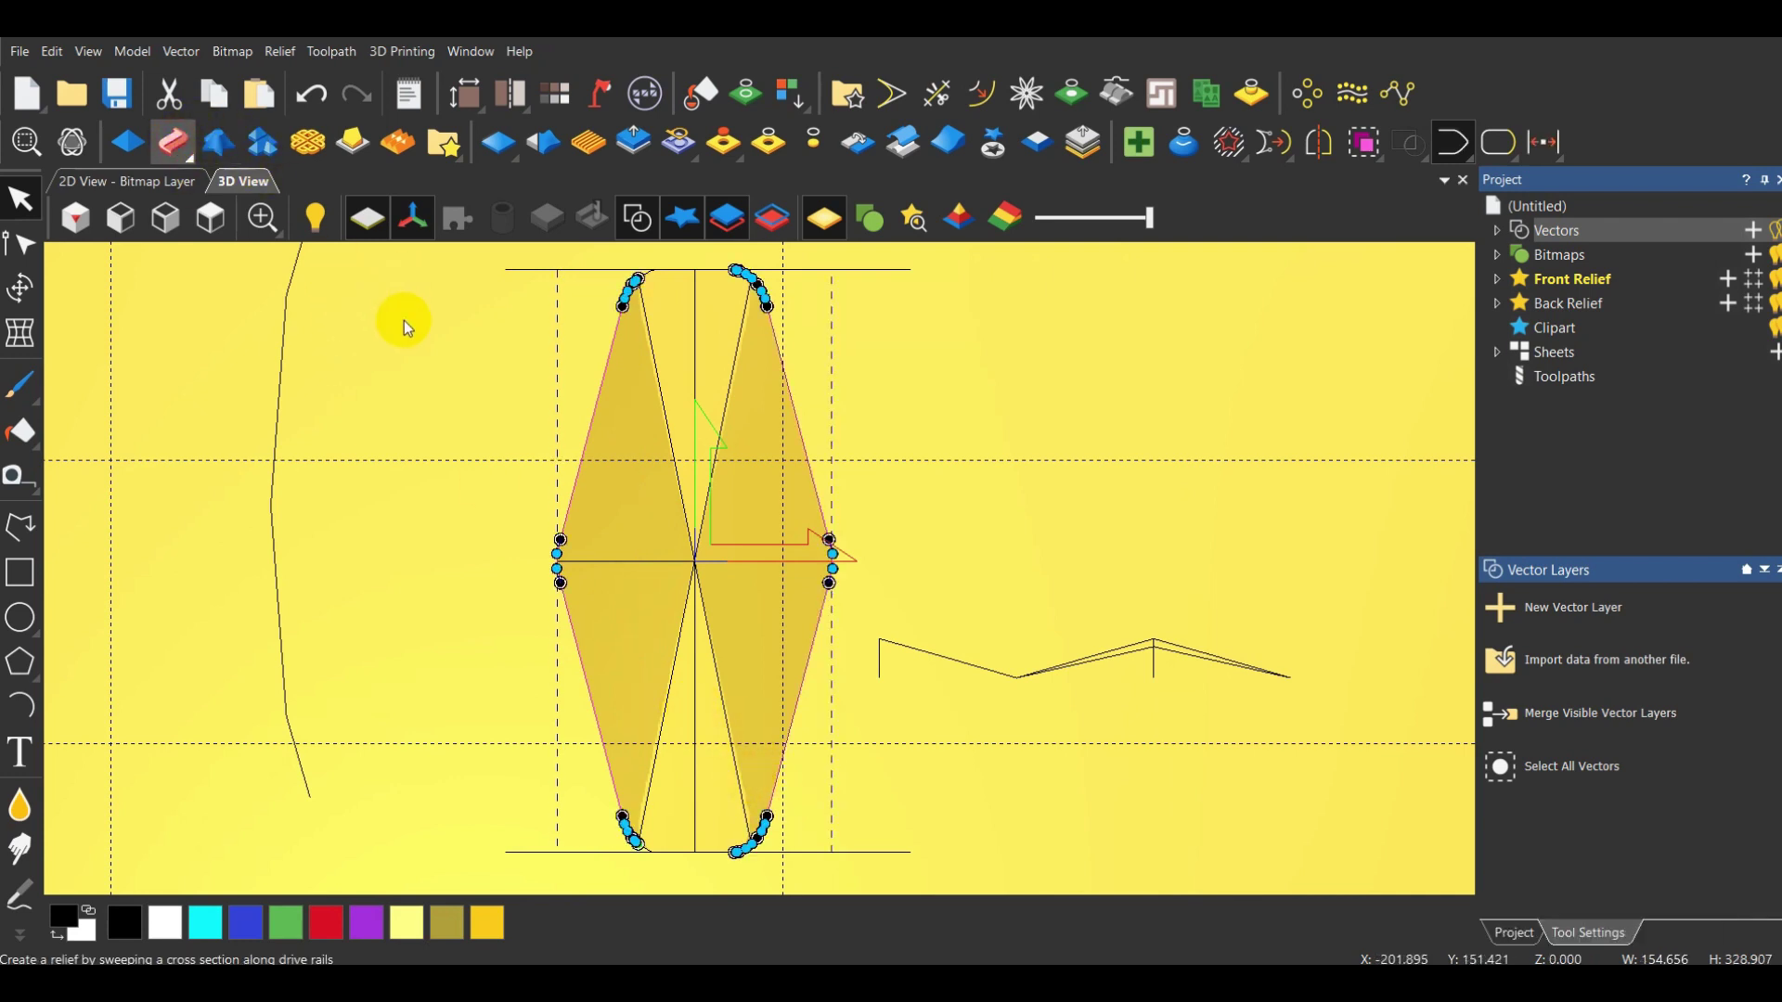
Add the lower of the two overlapping peaked profiles beside the tile as the sweep's cross-section and set the relief combine mode to Merge Low
left_click(1133, 661)
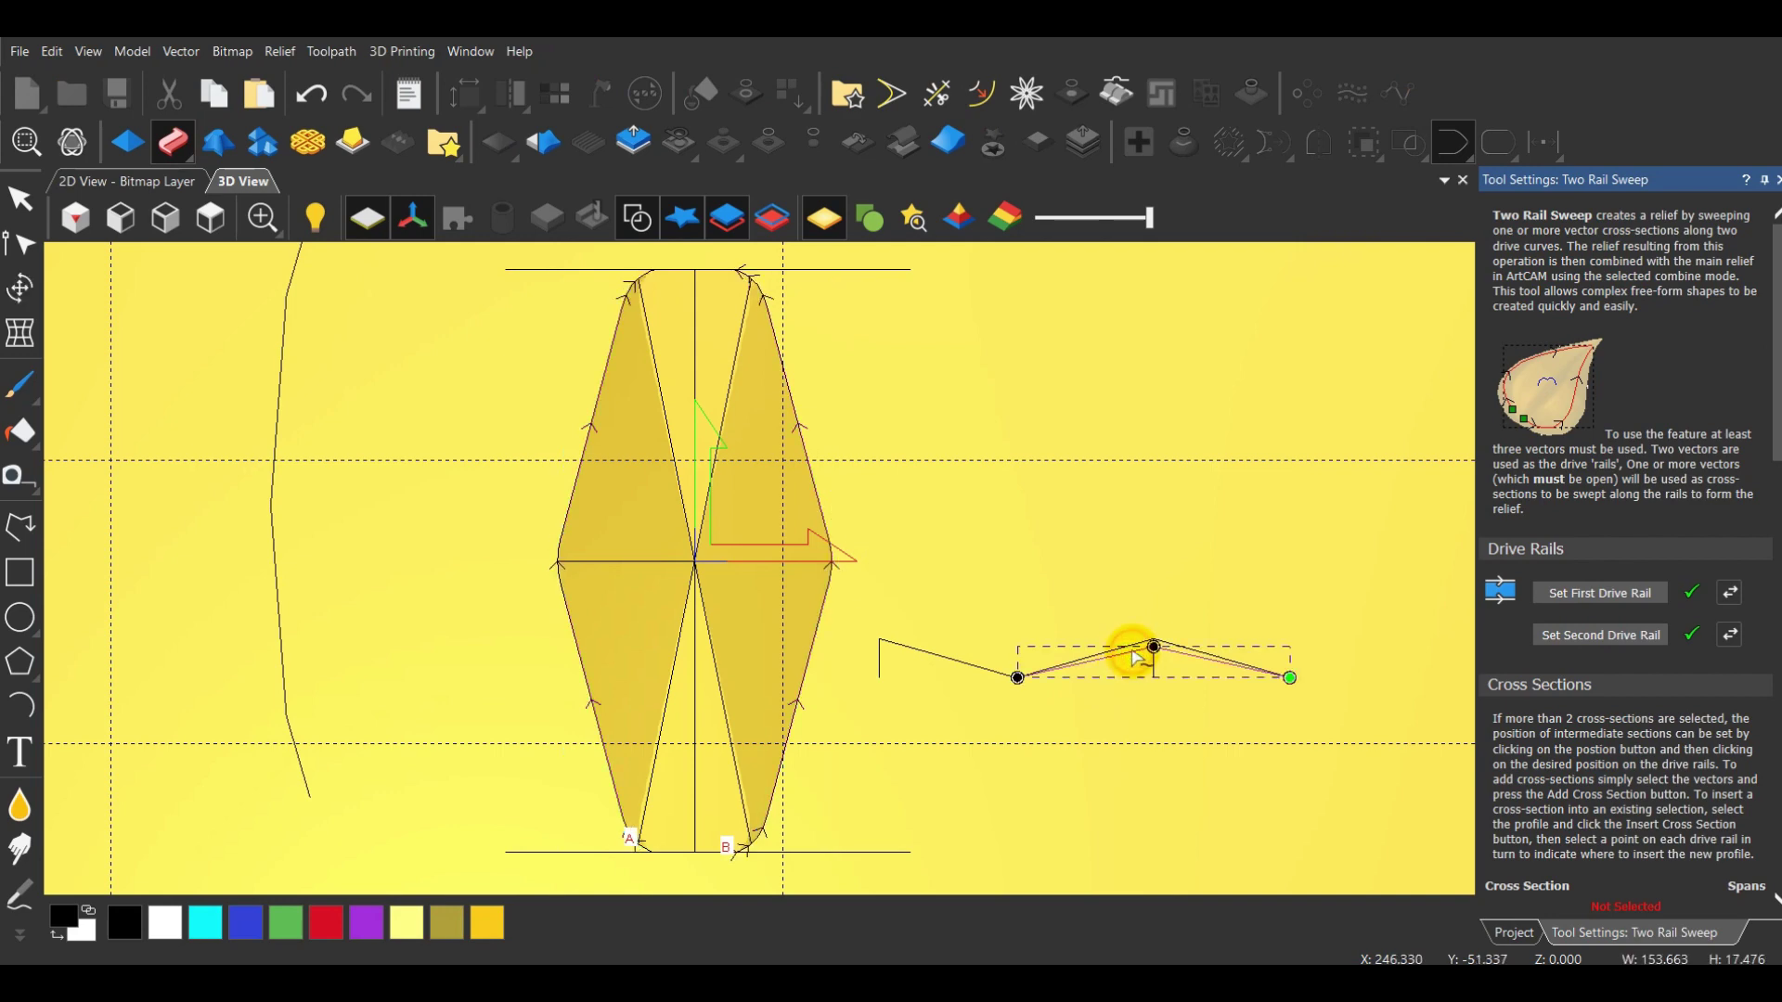
scroll(1587, 649, "down", 3)
left_click(1539, 677)
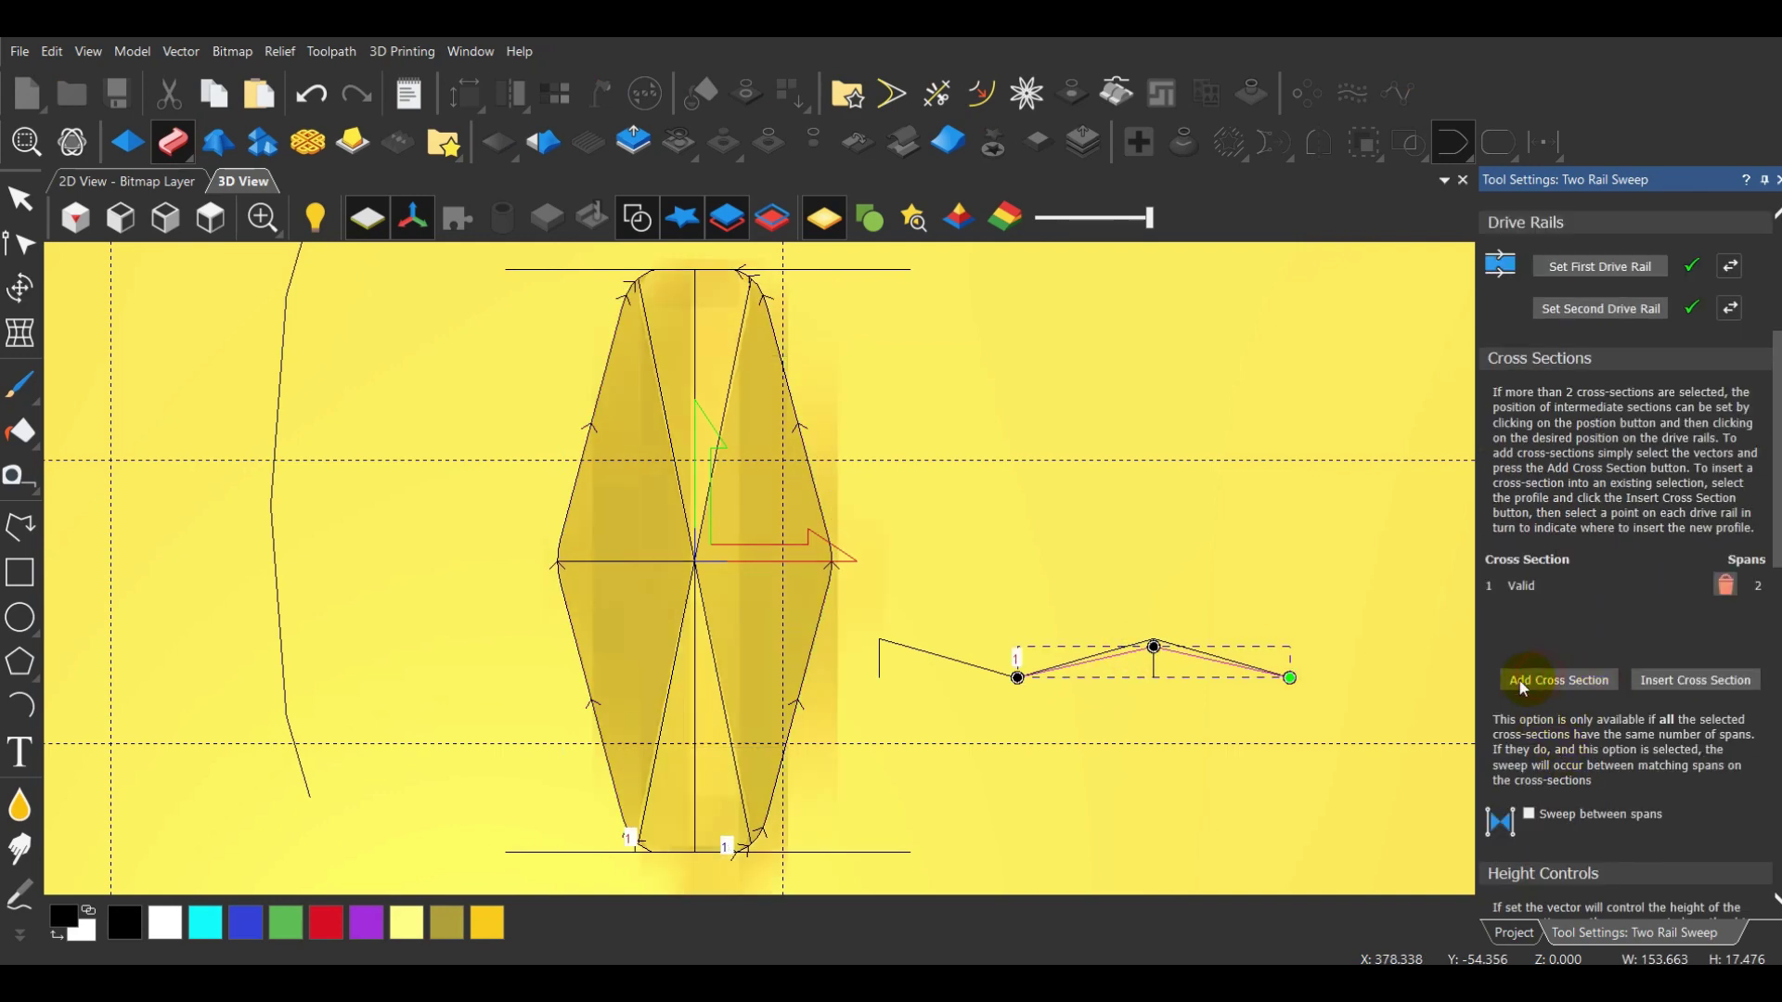
scroll(1663, 730, "down", 8)
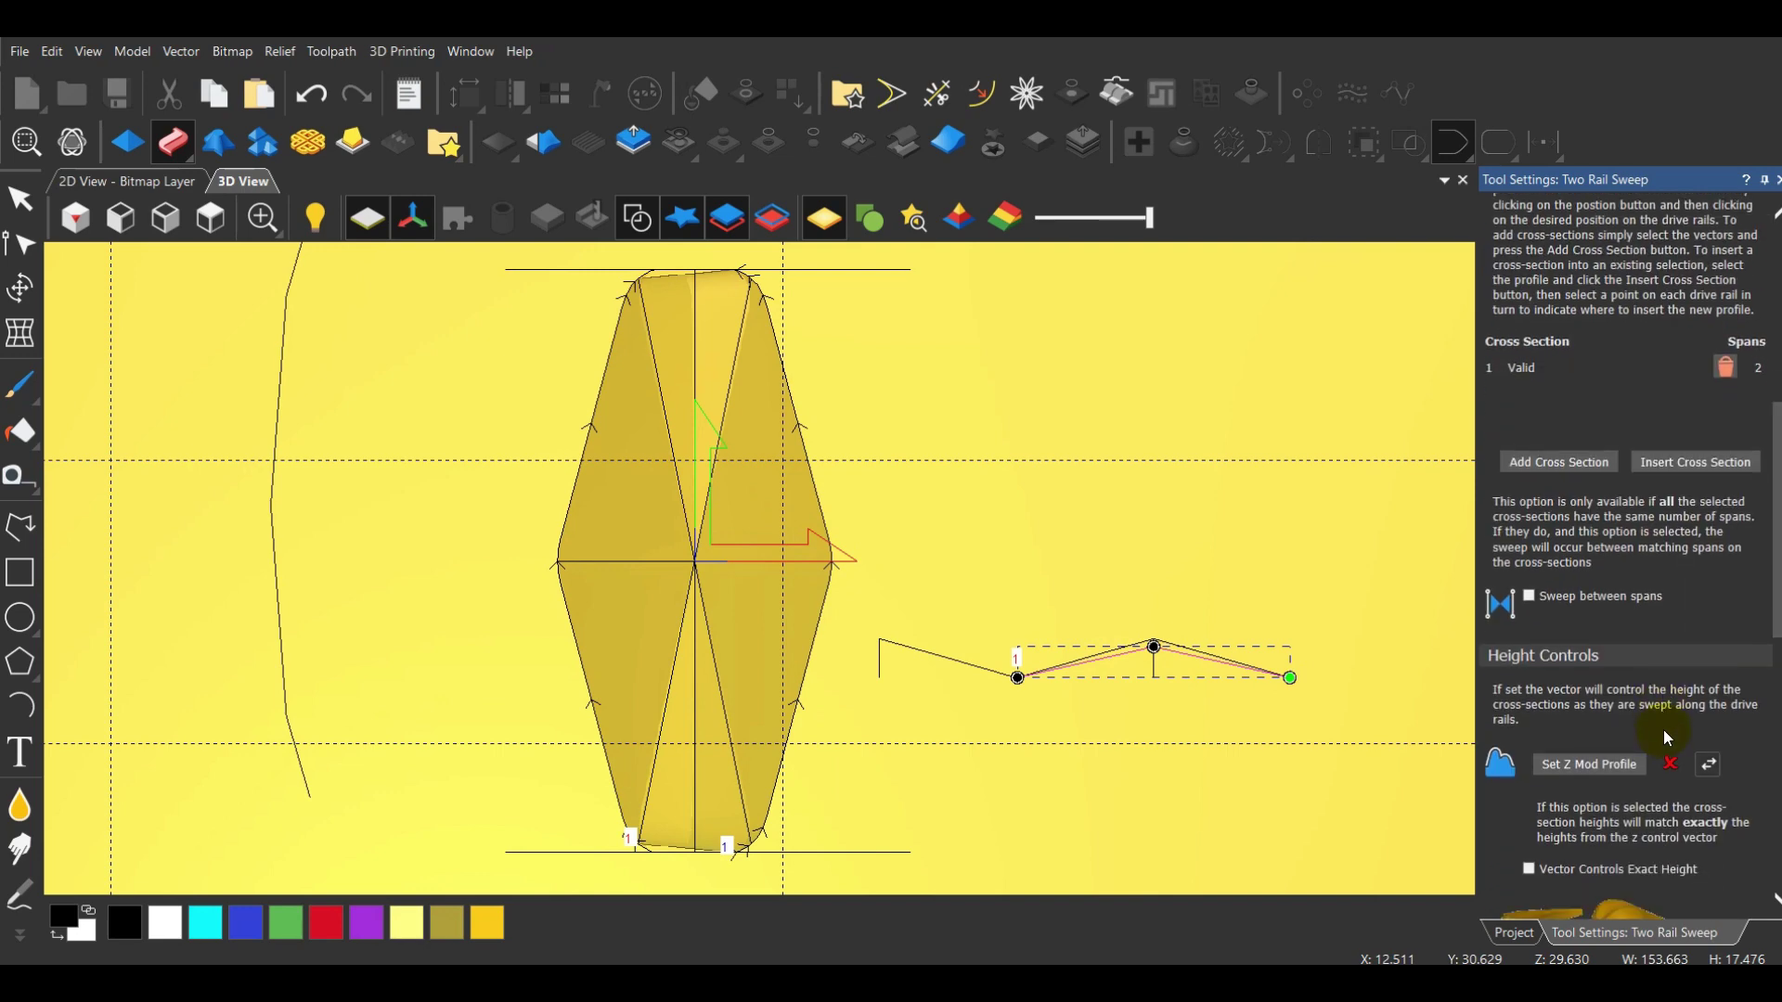
scroll(1578, 731, "down", 3)
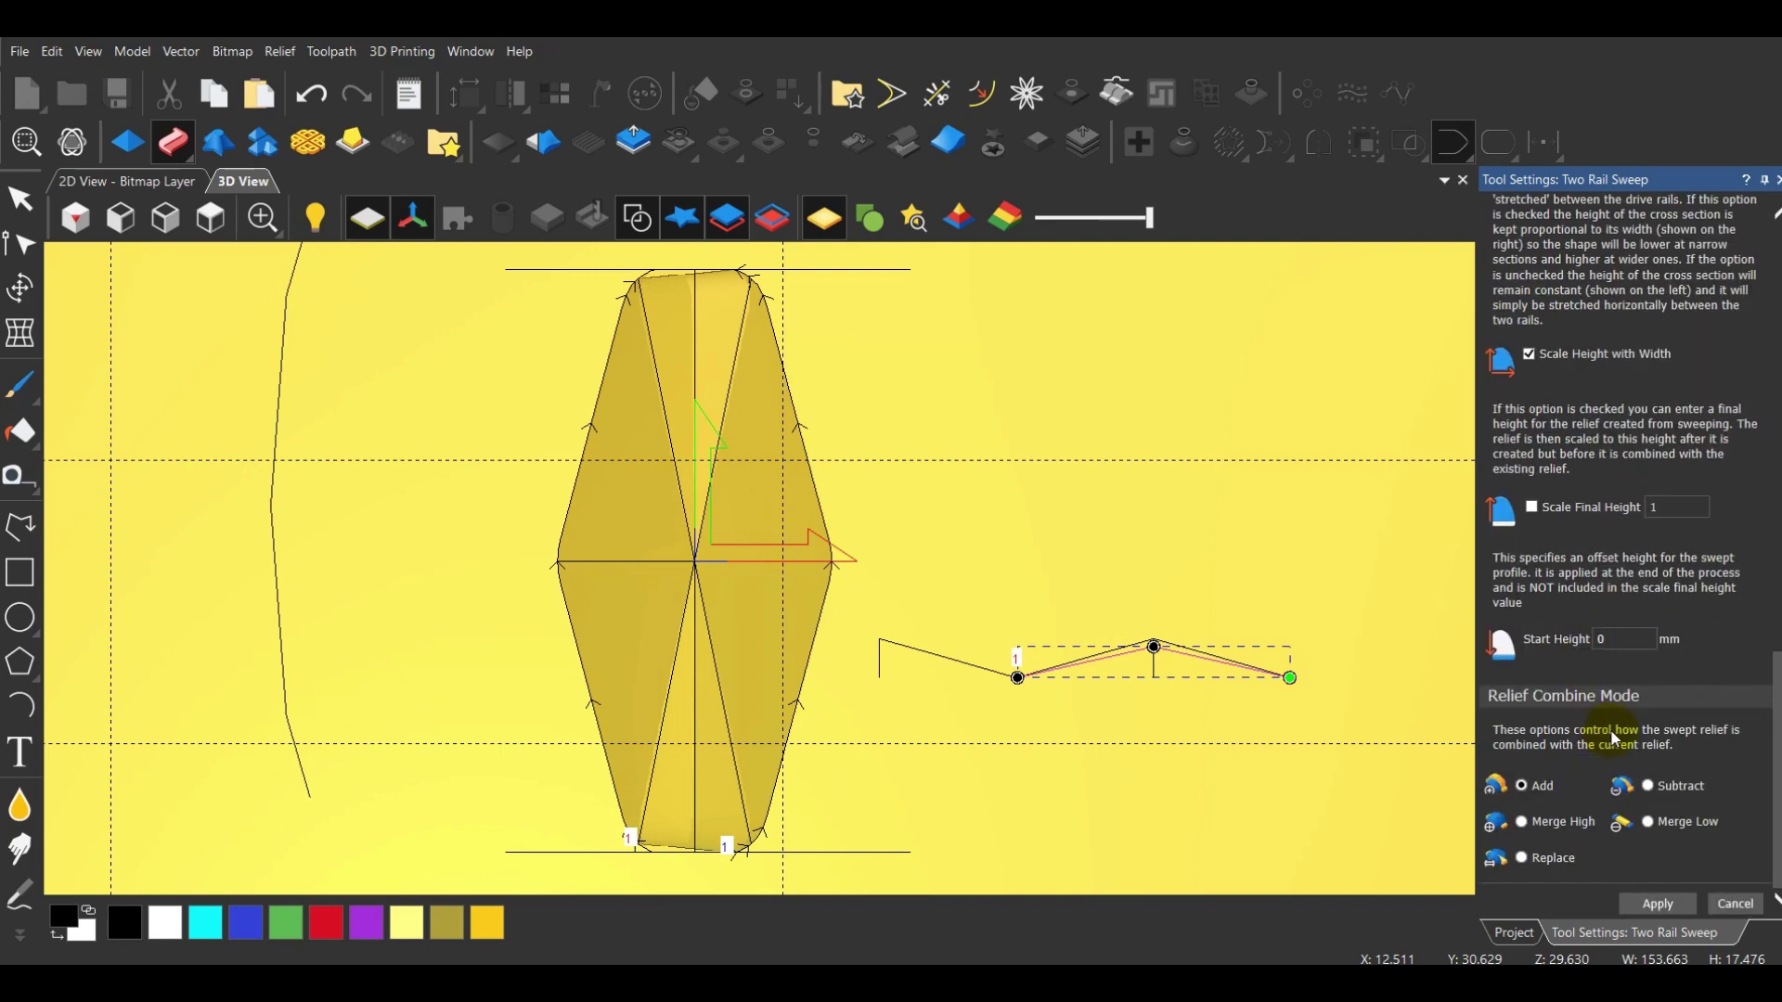
left_click(1649, 823)
Compare the tile's centre with the reference photo, and raise the cross-section profile's peak node to a height of about 20 mm
left_click(672, 657)
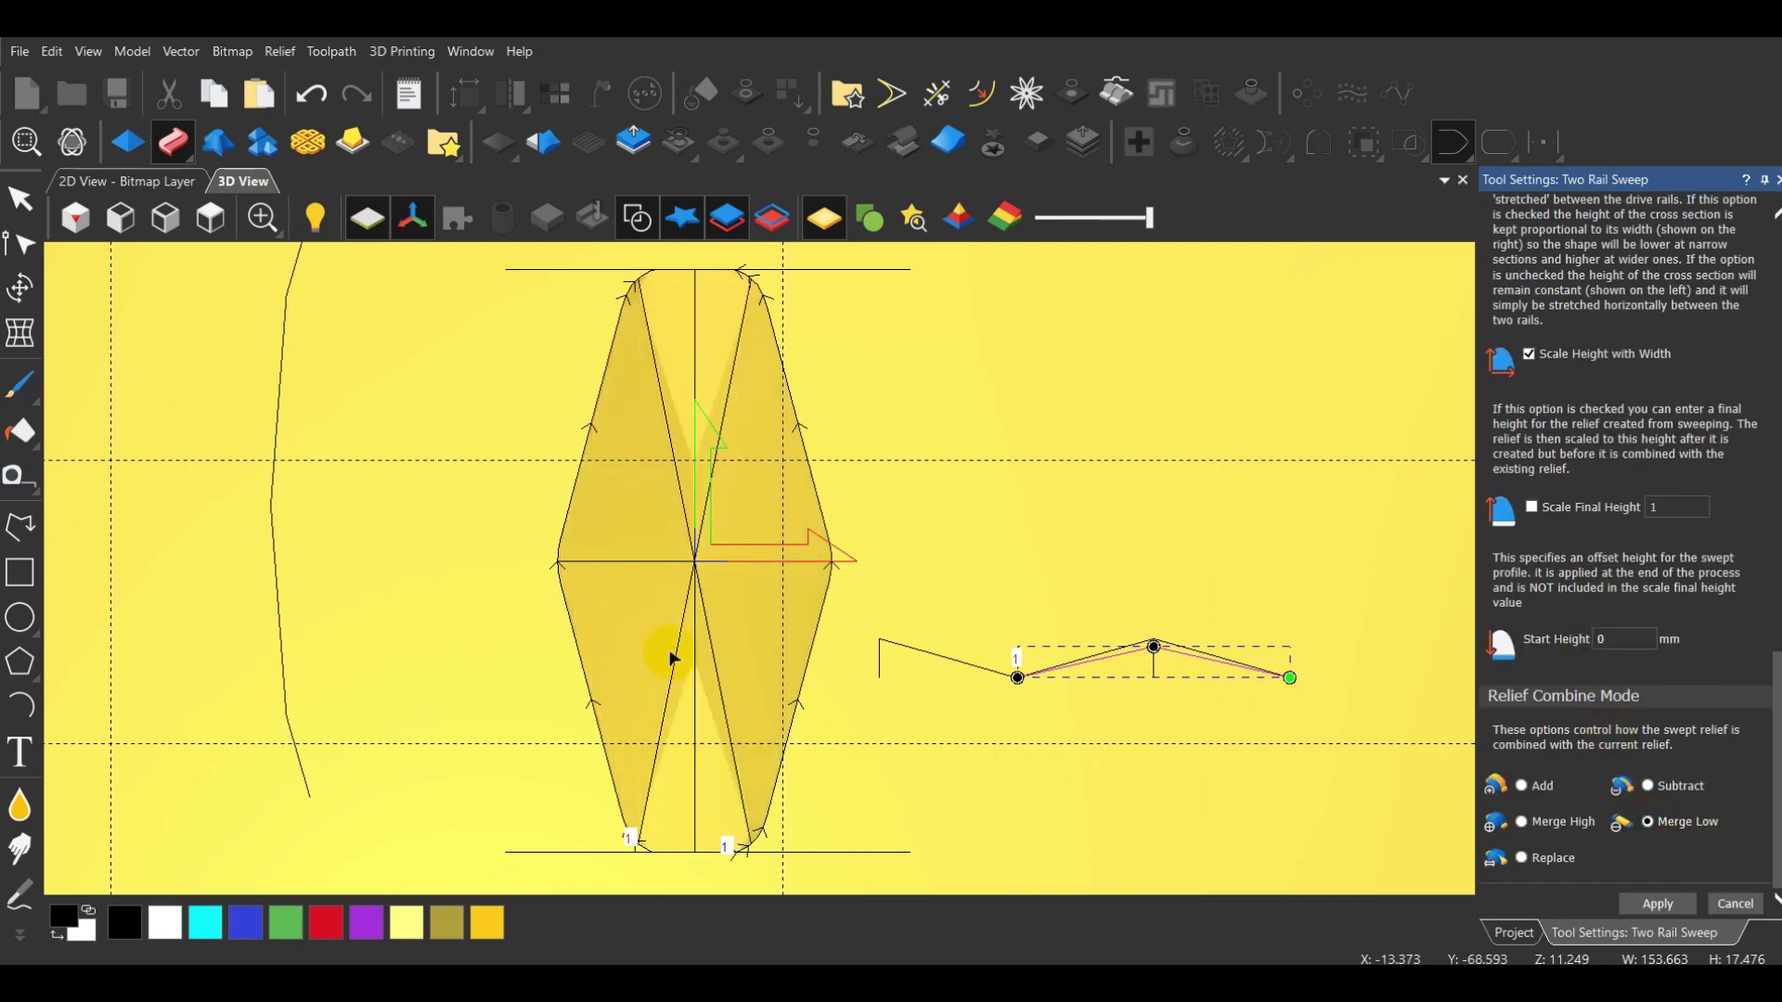
left_click_drag(690, 576, 683, 739)
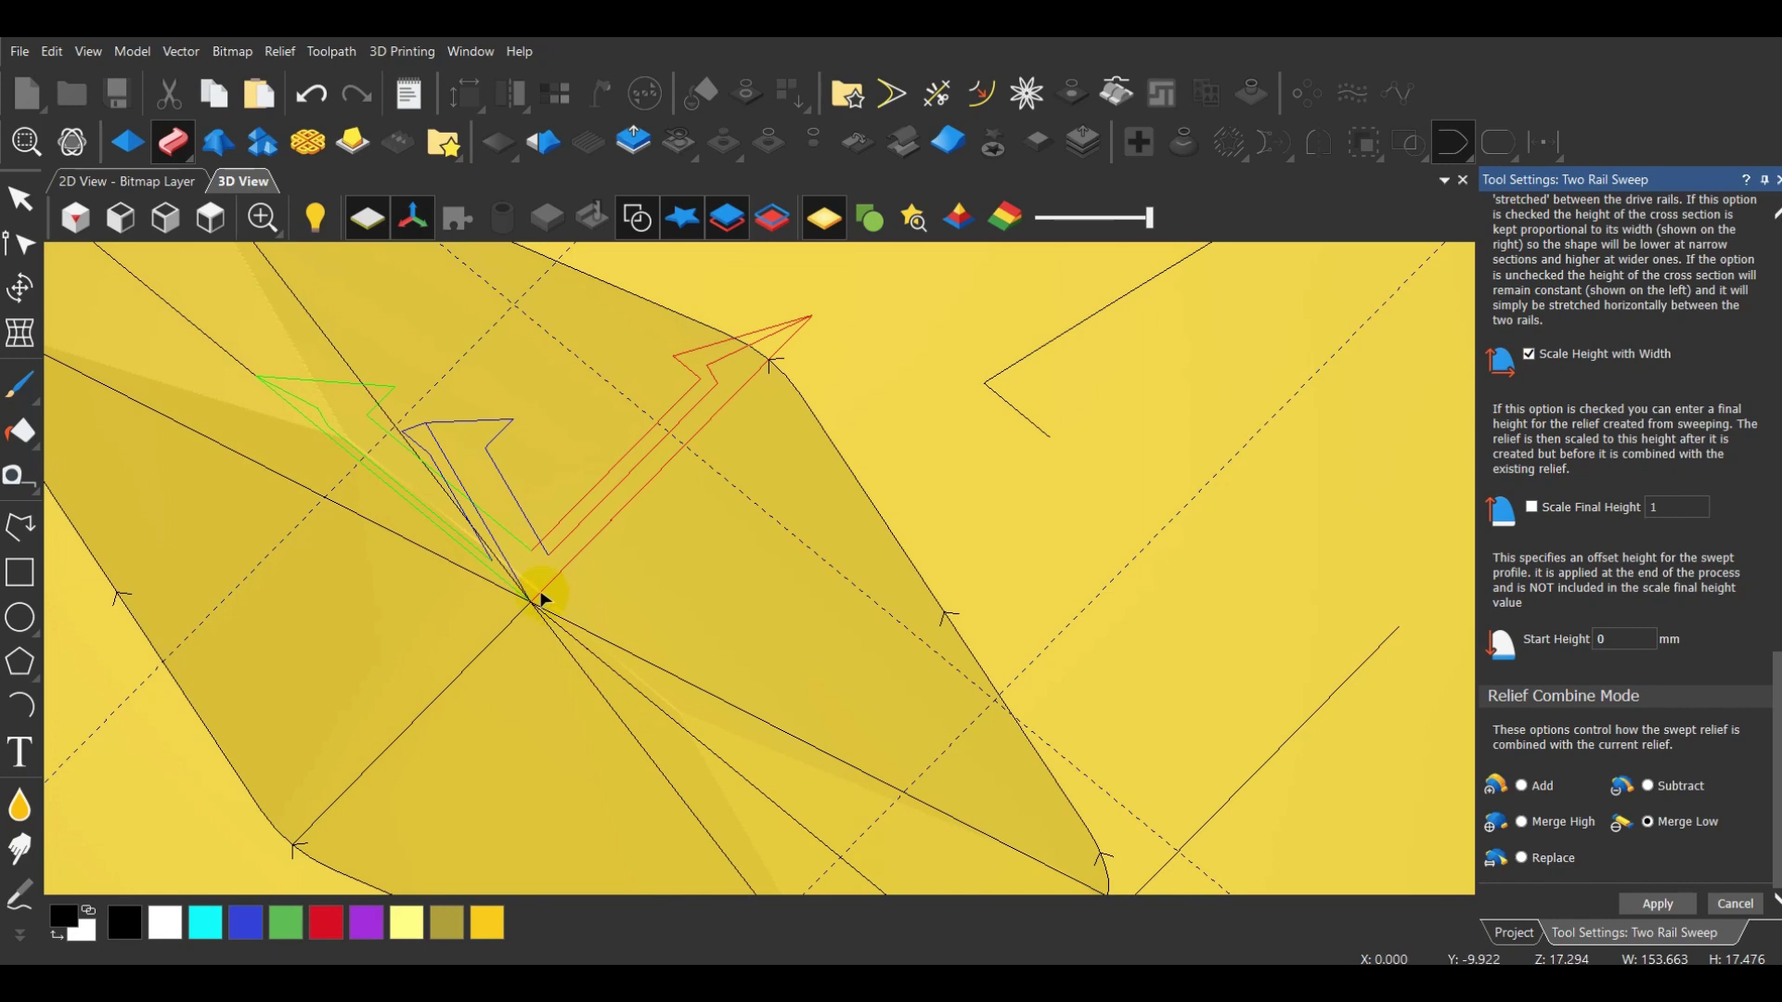
key("alt+Tab")
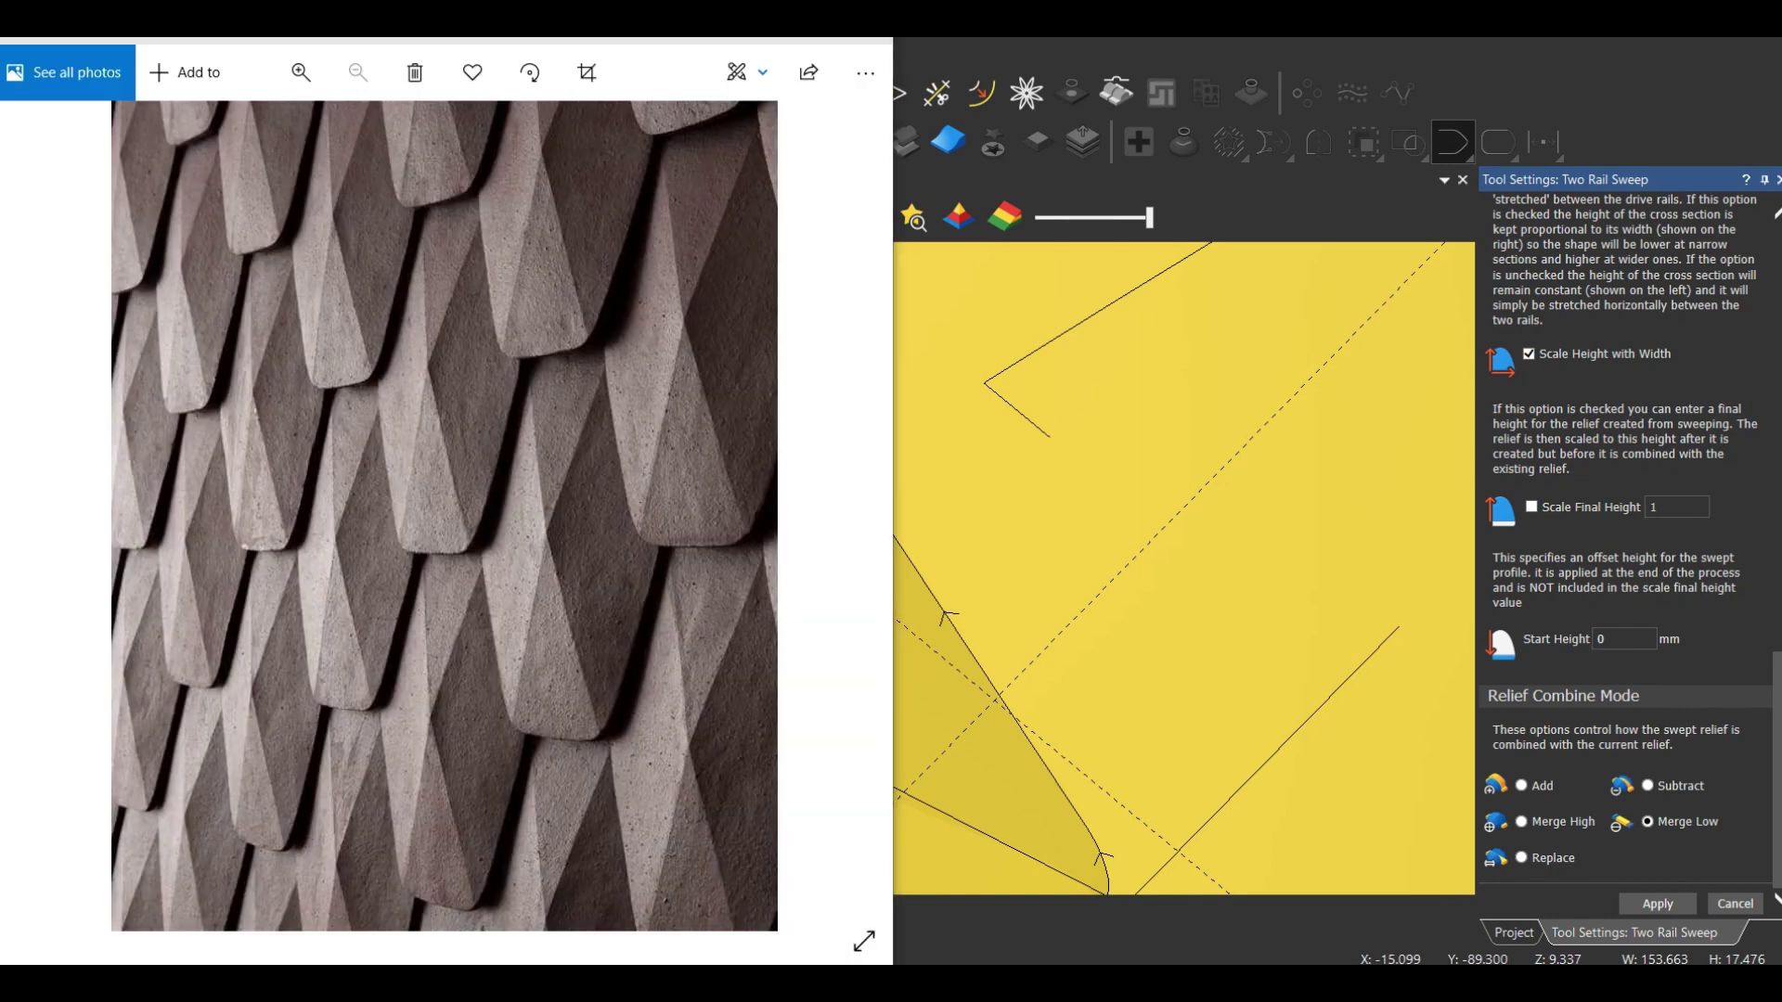
key("alt+Tab")
scroll(943, 768, "down", 3)
left_click_drag(691, 684, 808, 423)
mouse_move(385, 607)
left_mouse_down()
mouse_move(533, 721)
mouse_move(1239, 411)
mouse_move(1170, 448)
left_mouse_up()
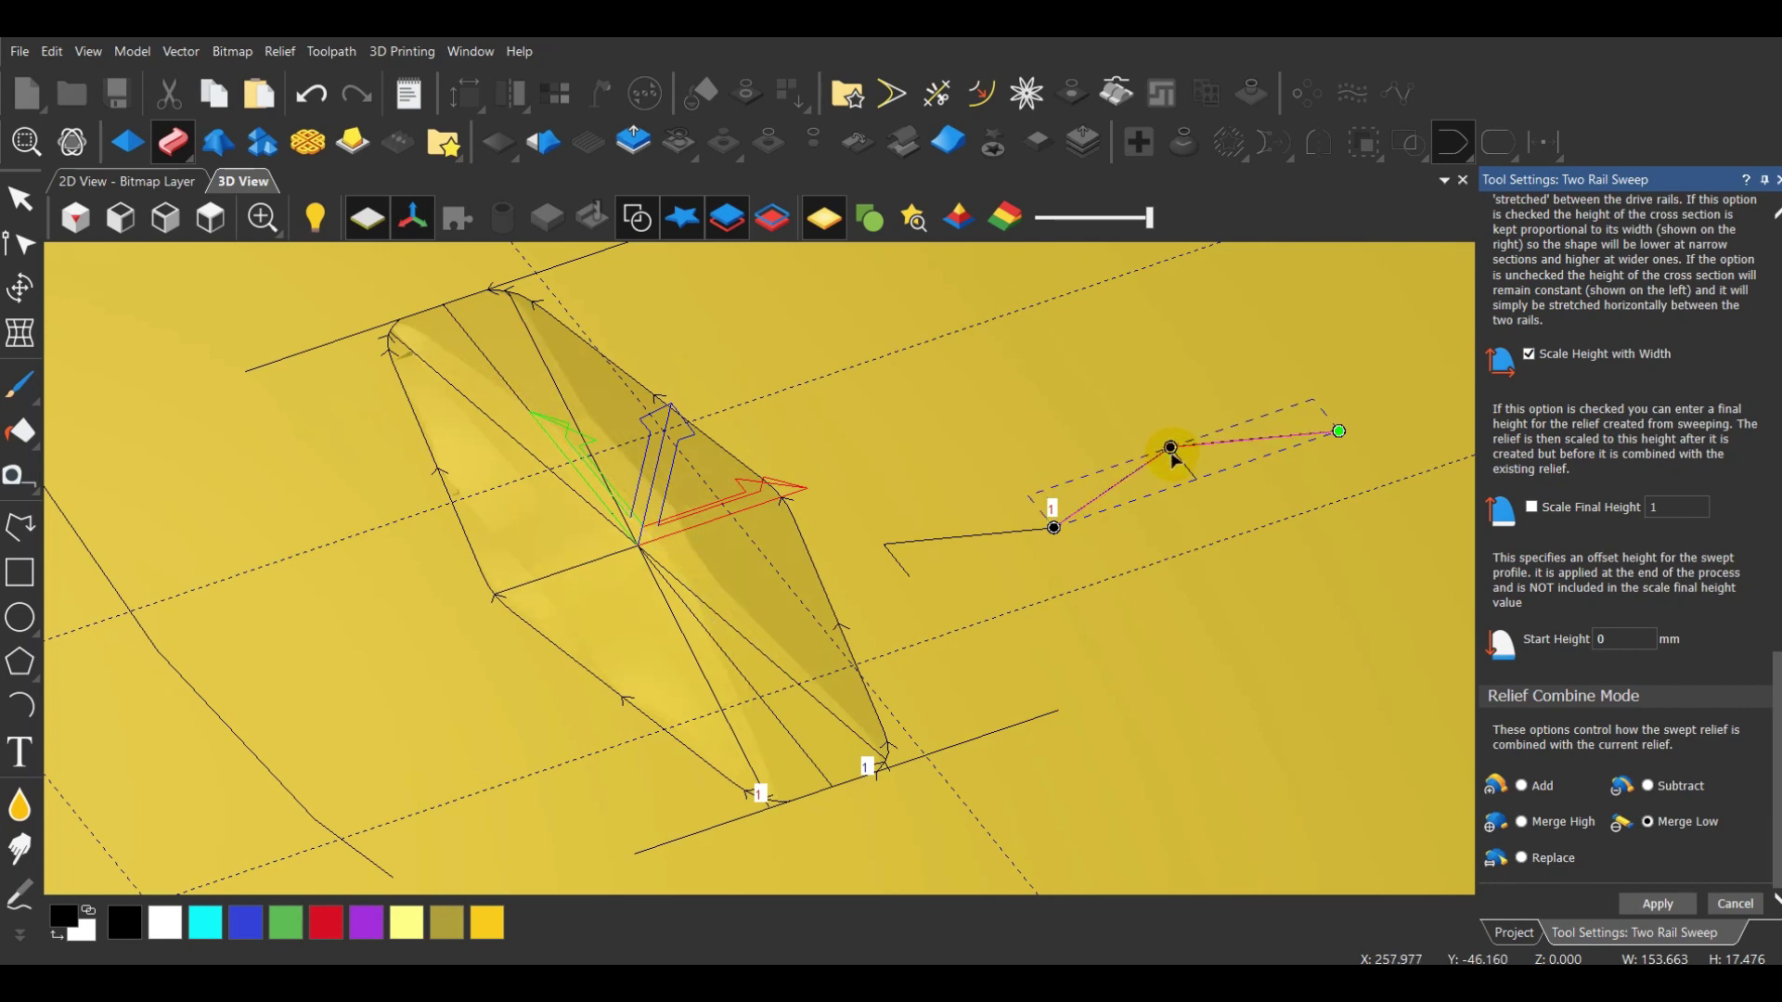
Examine how the facets meet at the tile's centre, from several angles in 3D and from above
left_click_drag(655, 516, 1570, 711)
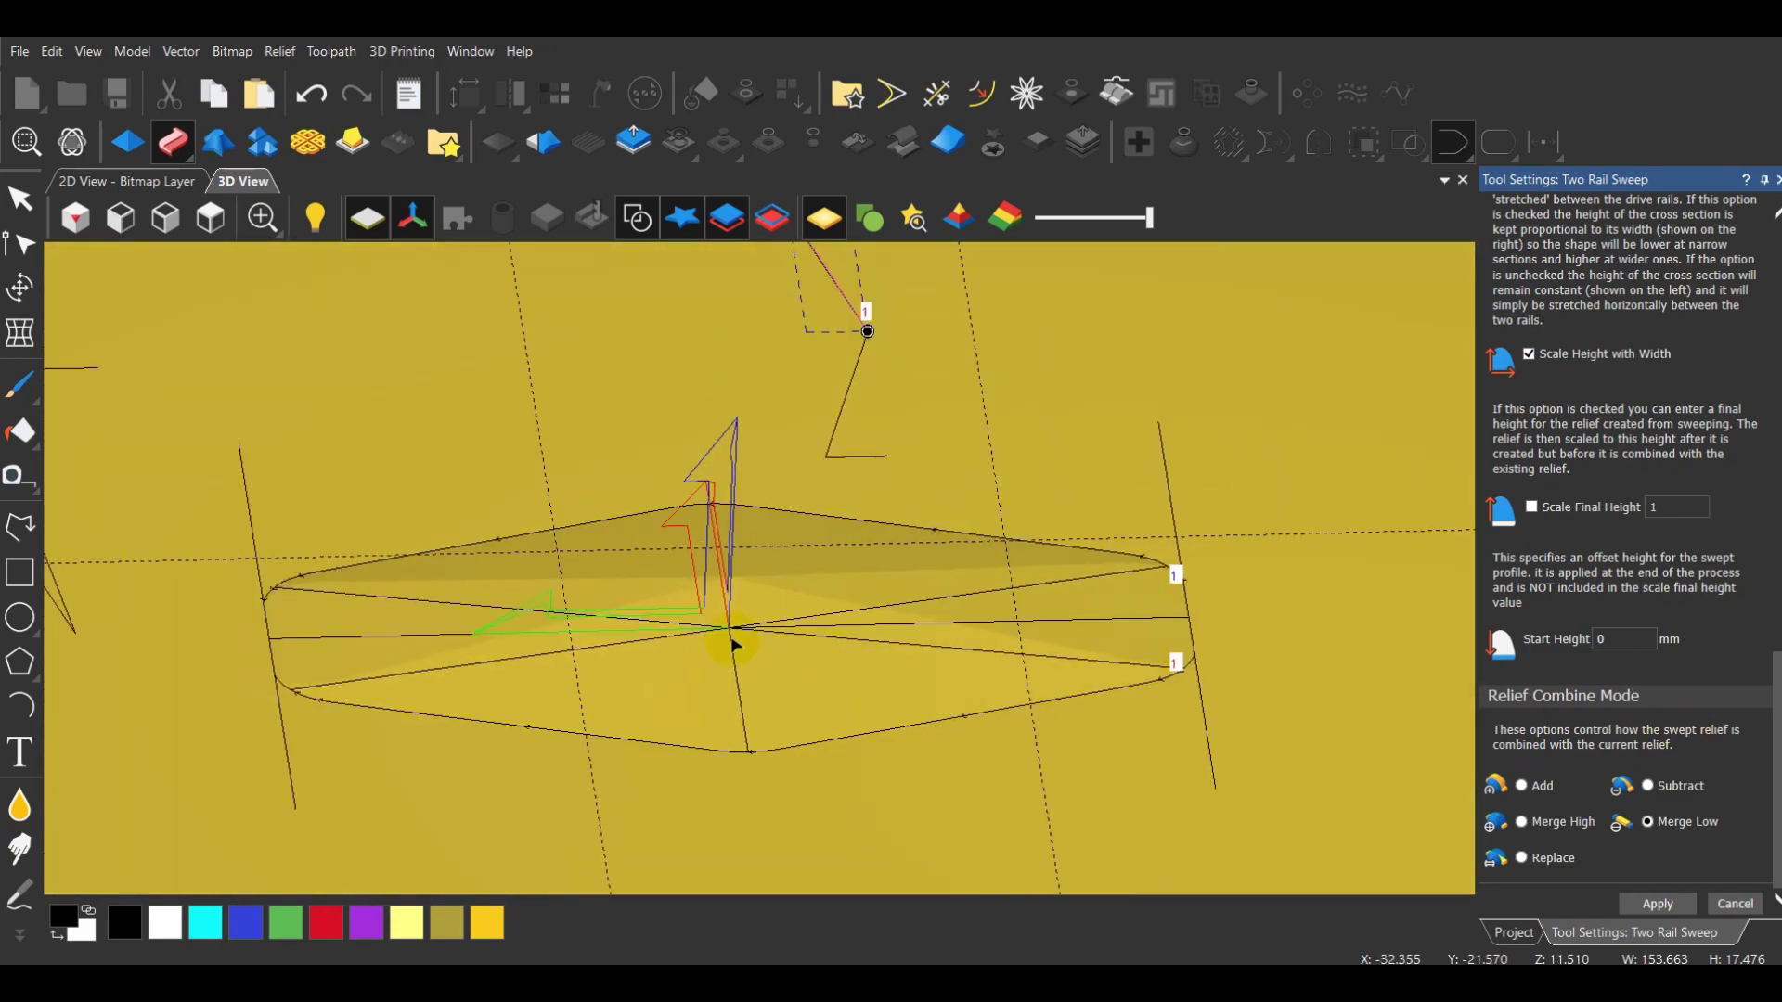
left_click_drag(733, 645, 334, 371)
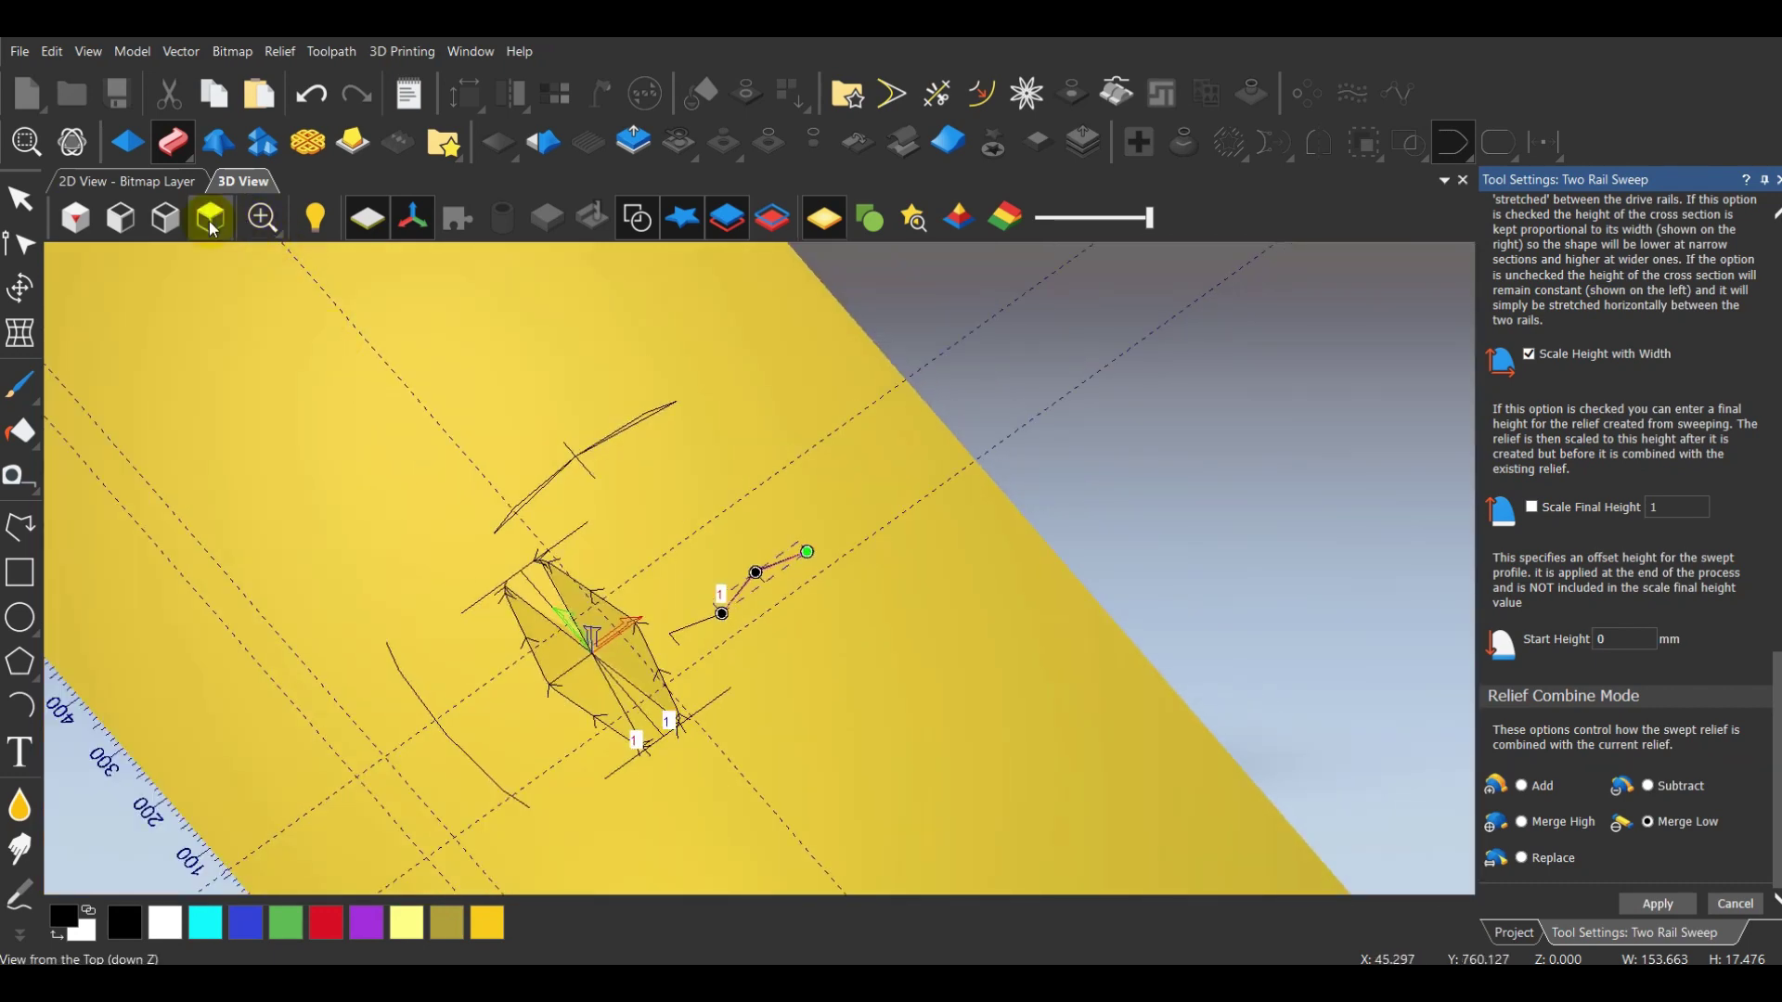
left_click(210, 217)
scroll(726, 594, "up", 10)
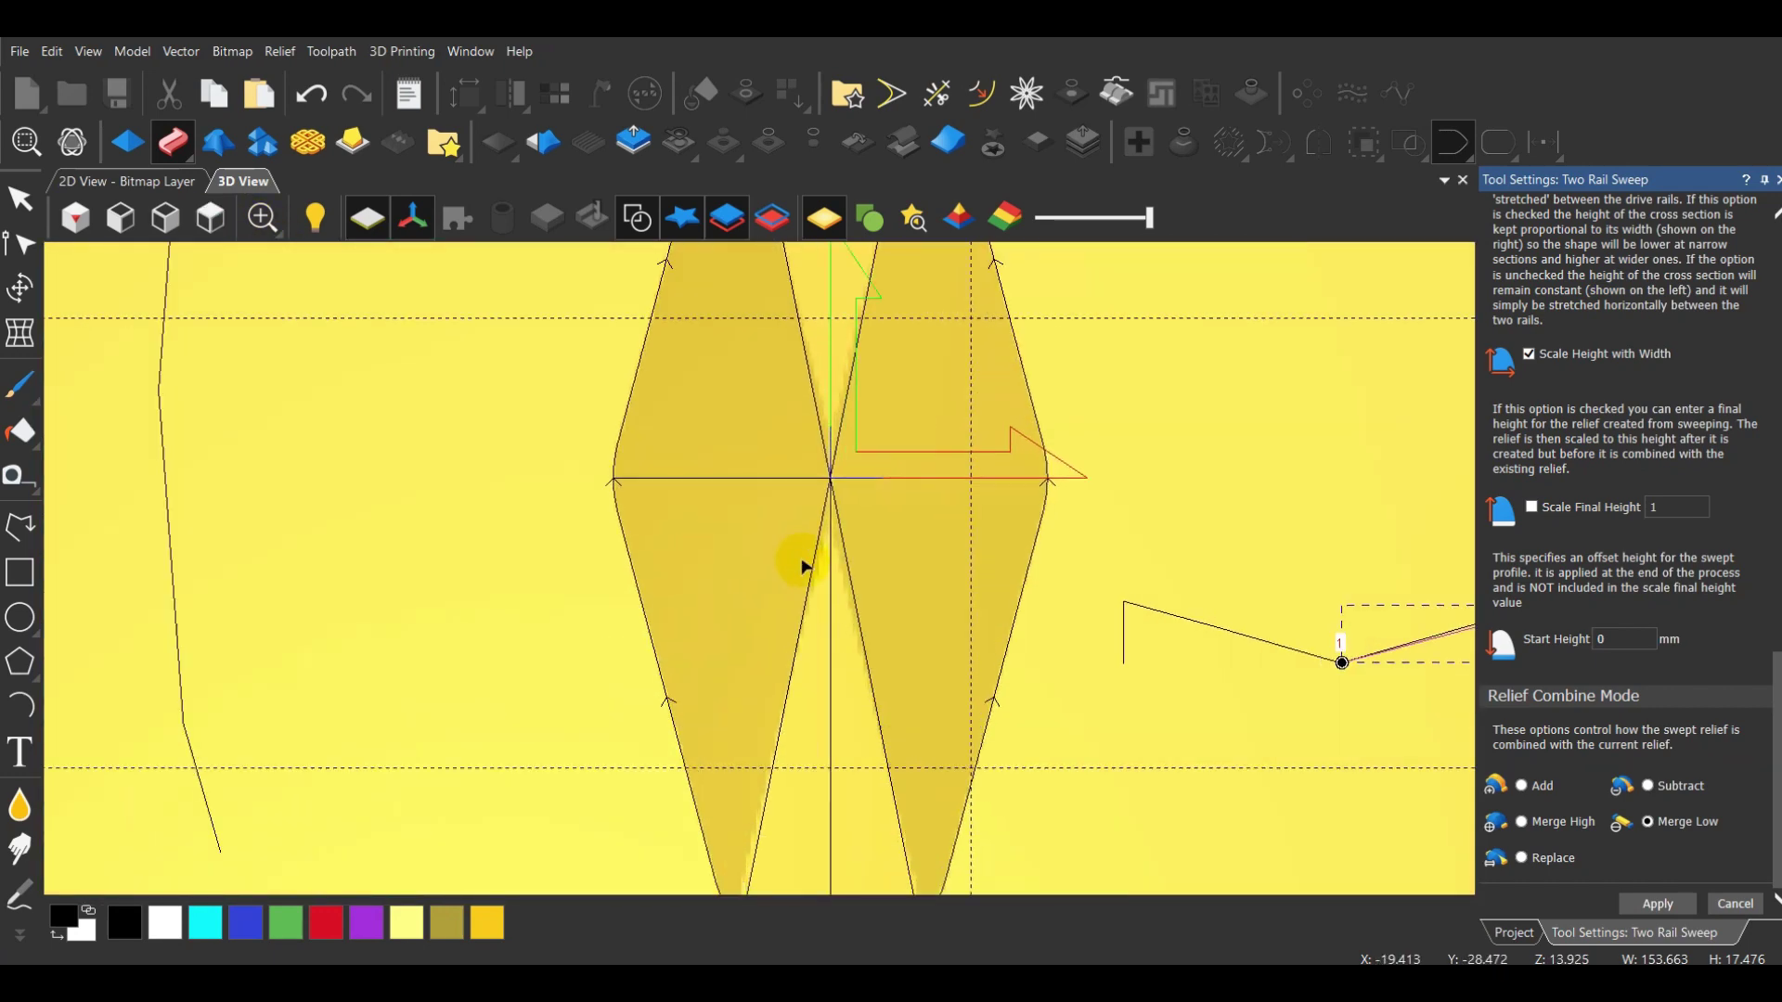
left_click_drag(828, 518, 810, 612)
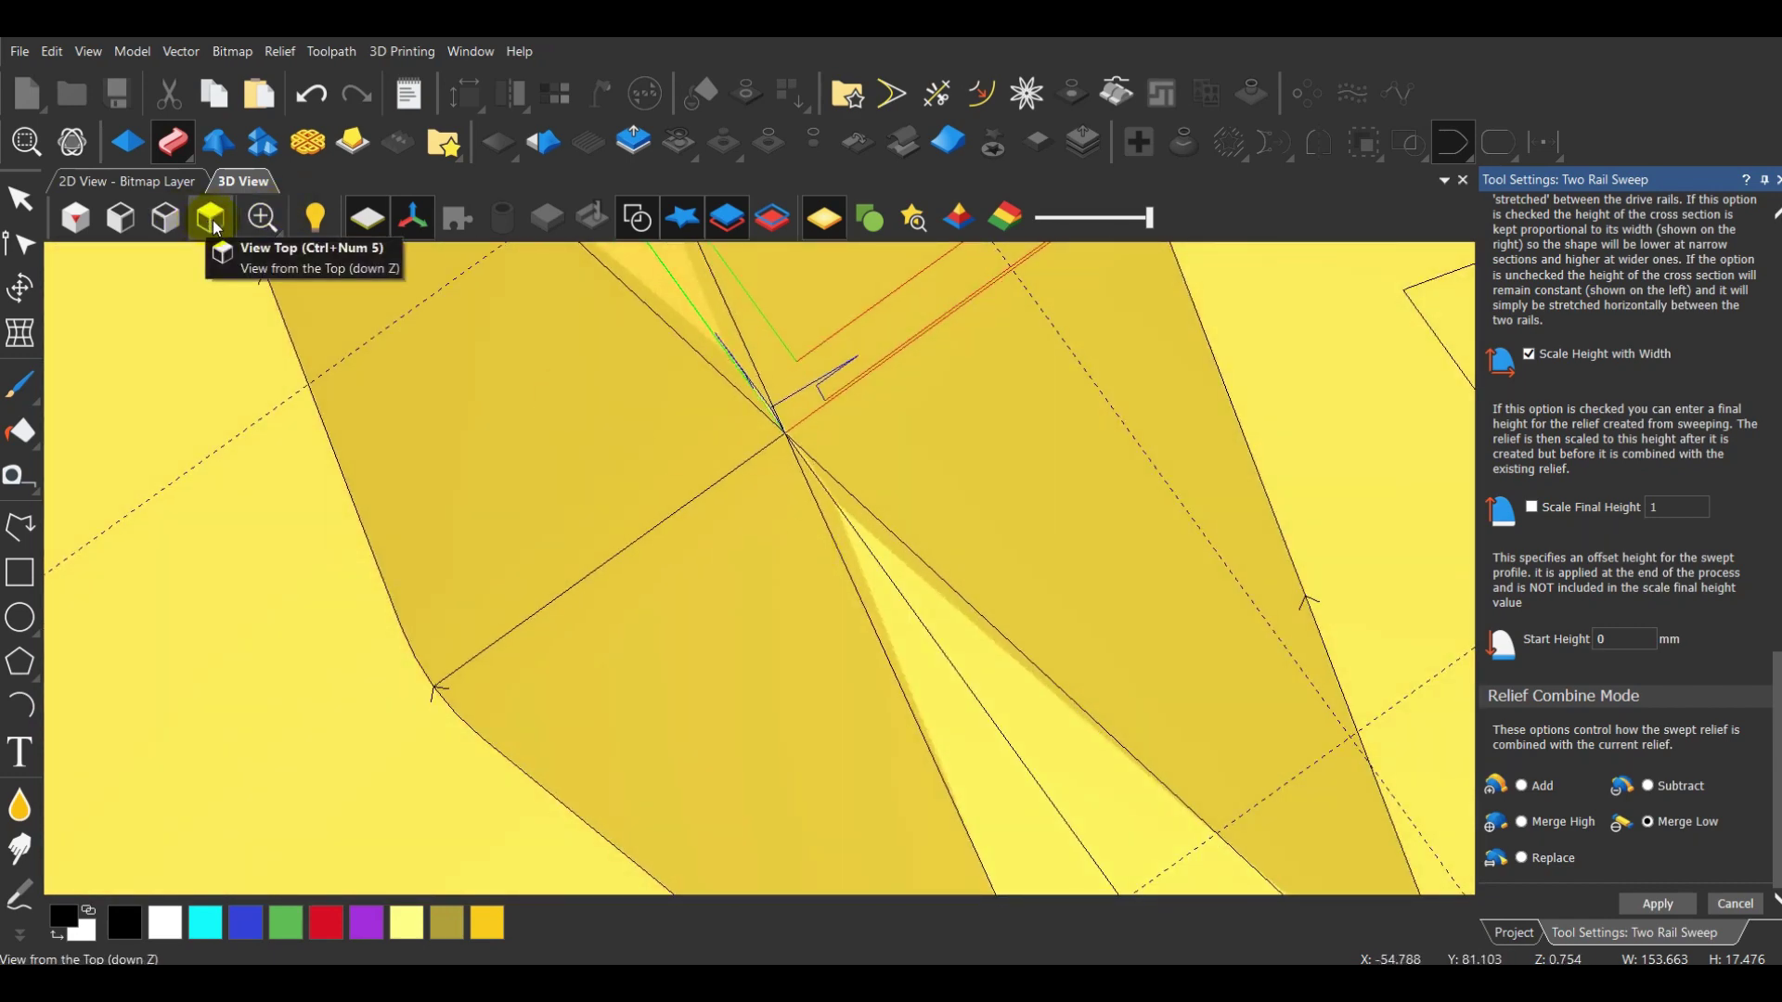
left_click(210, 219)
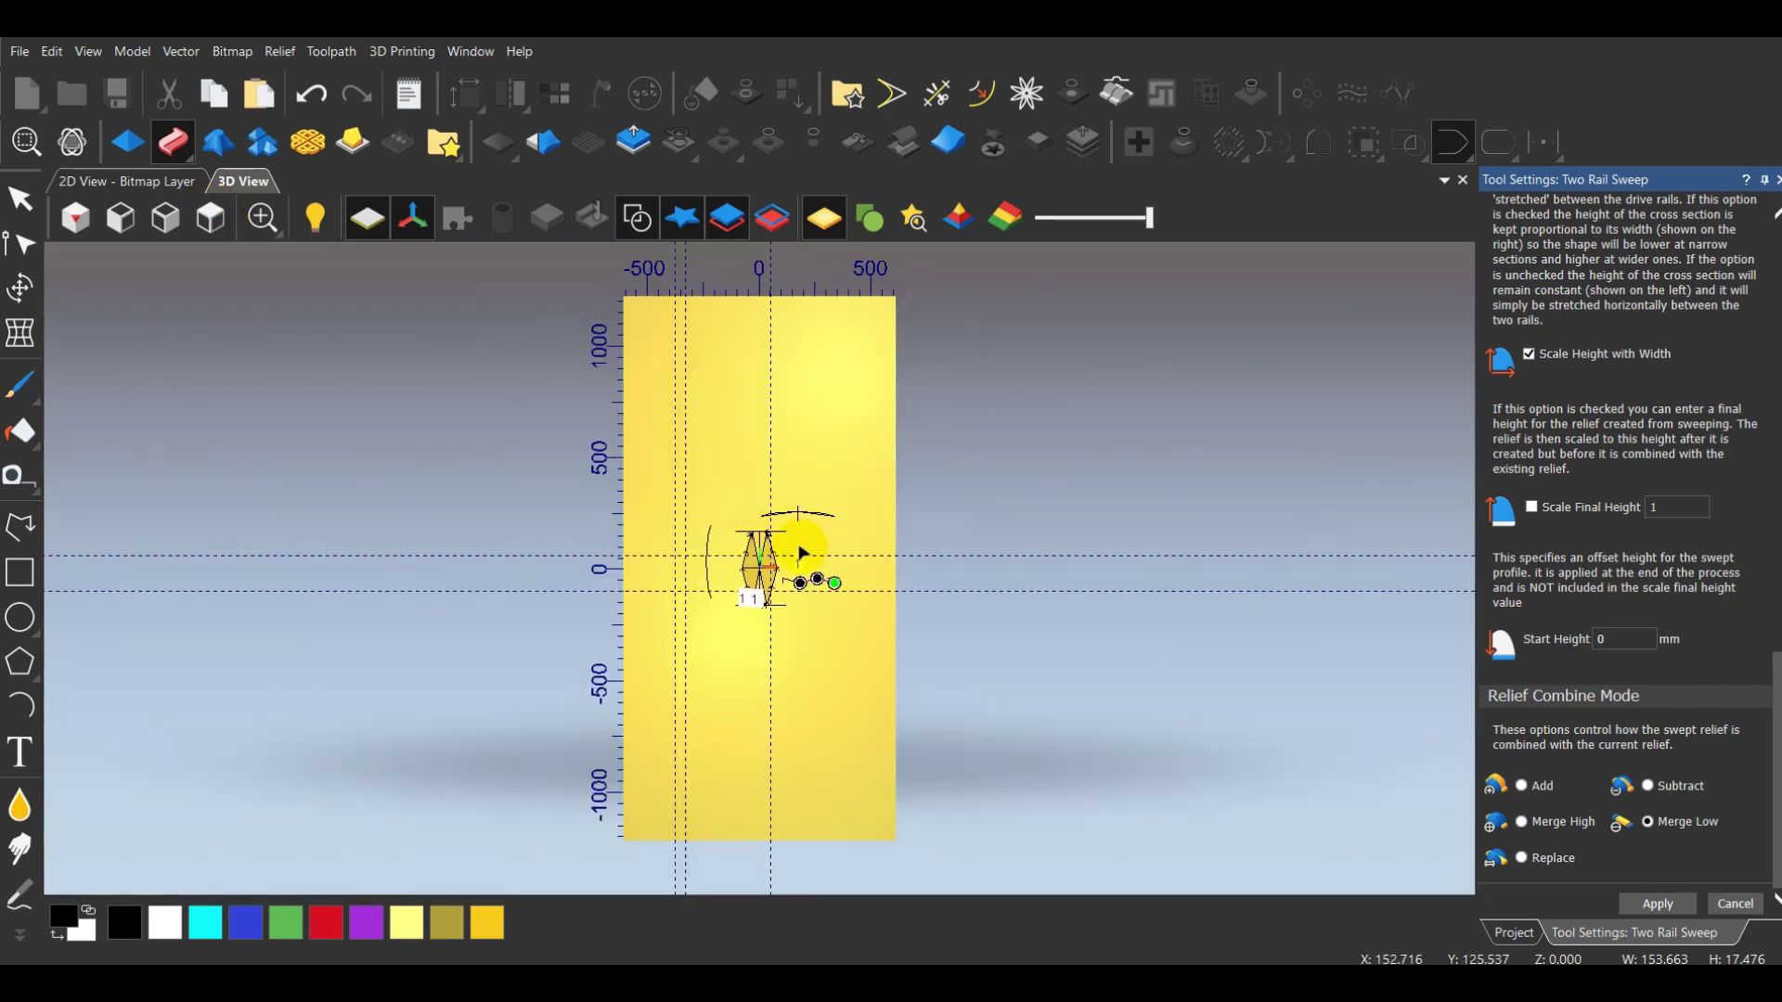
scroll(784, 549, "up", 10)
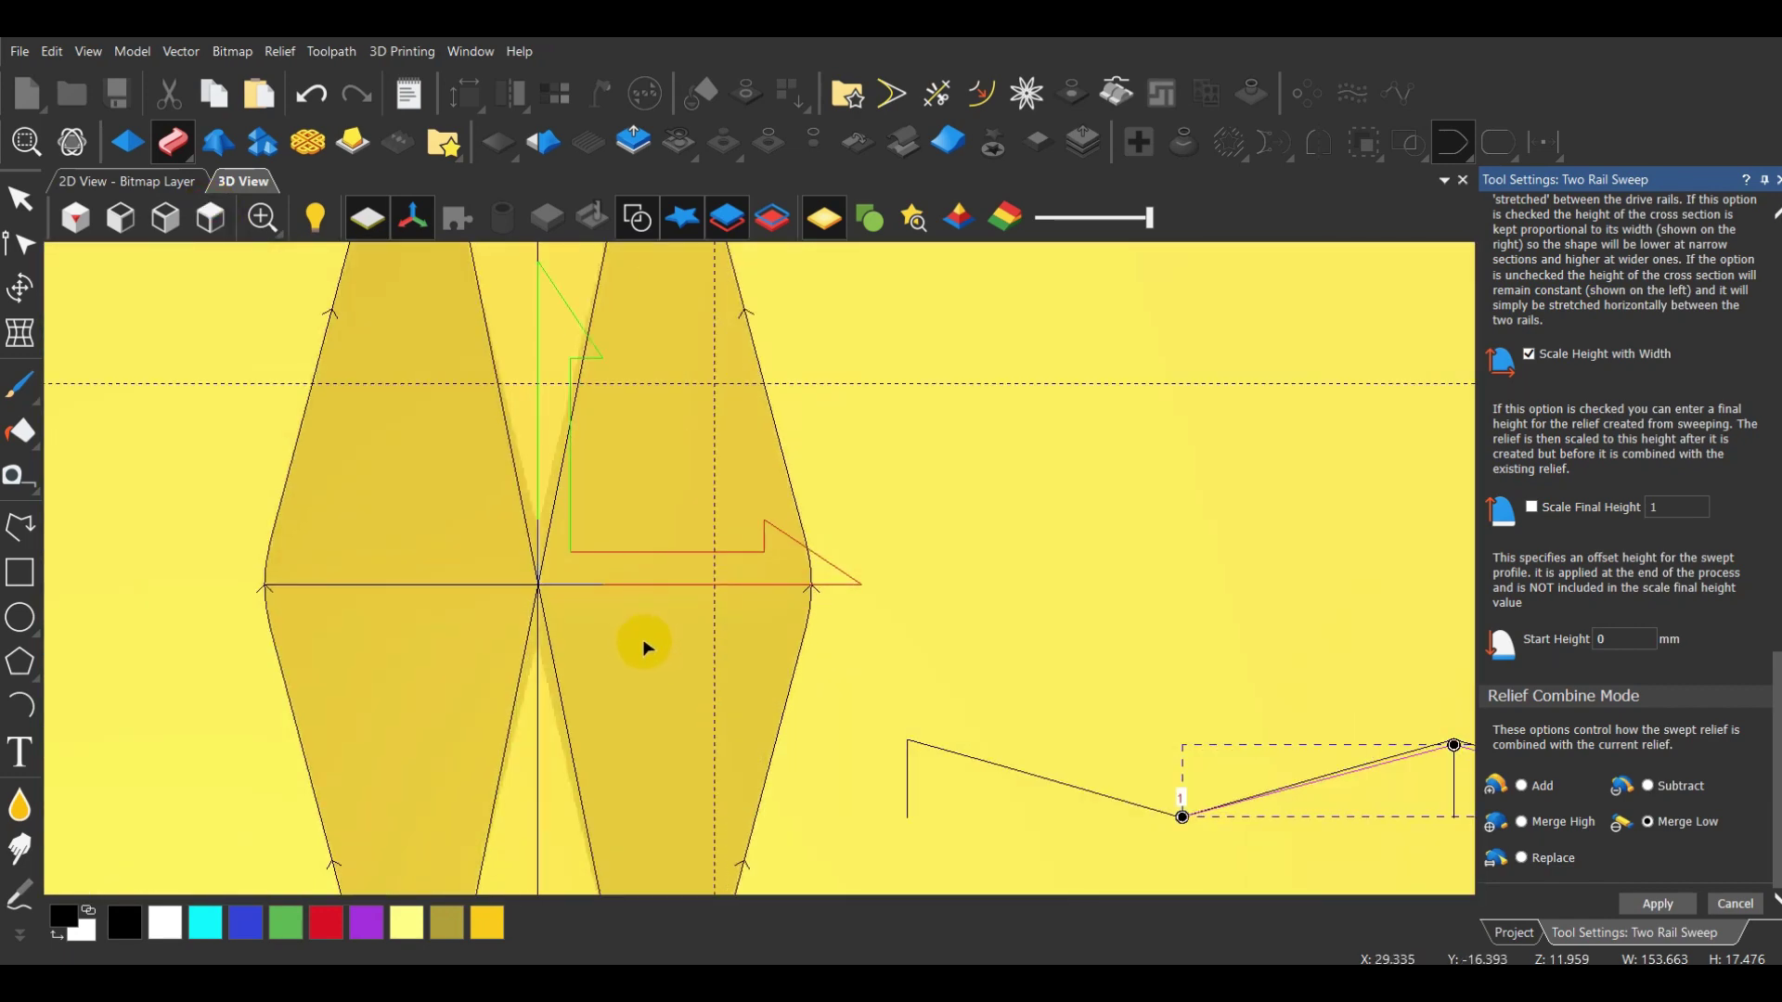
scroll(653, 627, "down", 3)
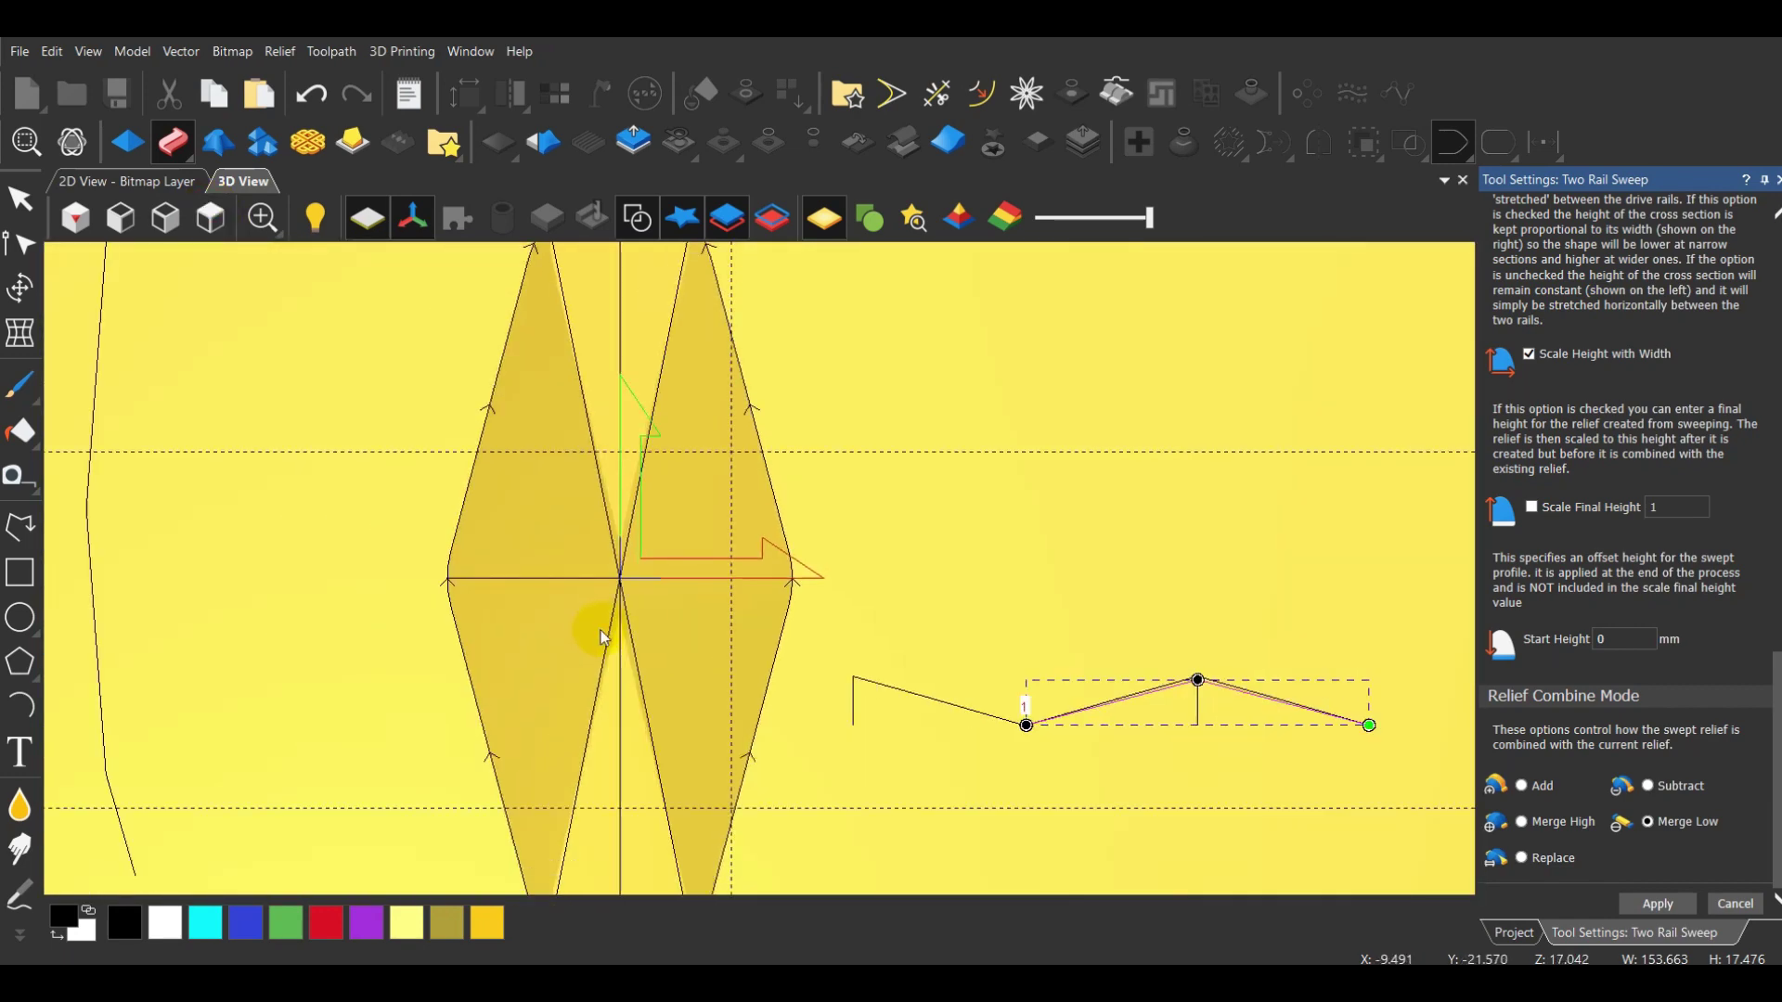
left_click_drag(588, 625, 1003, 584)
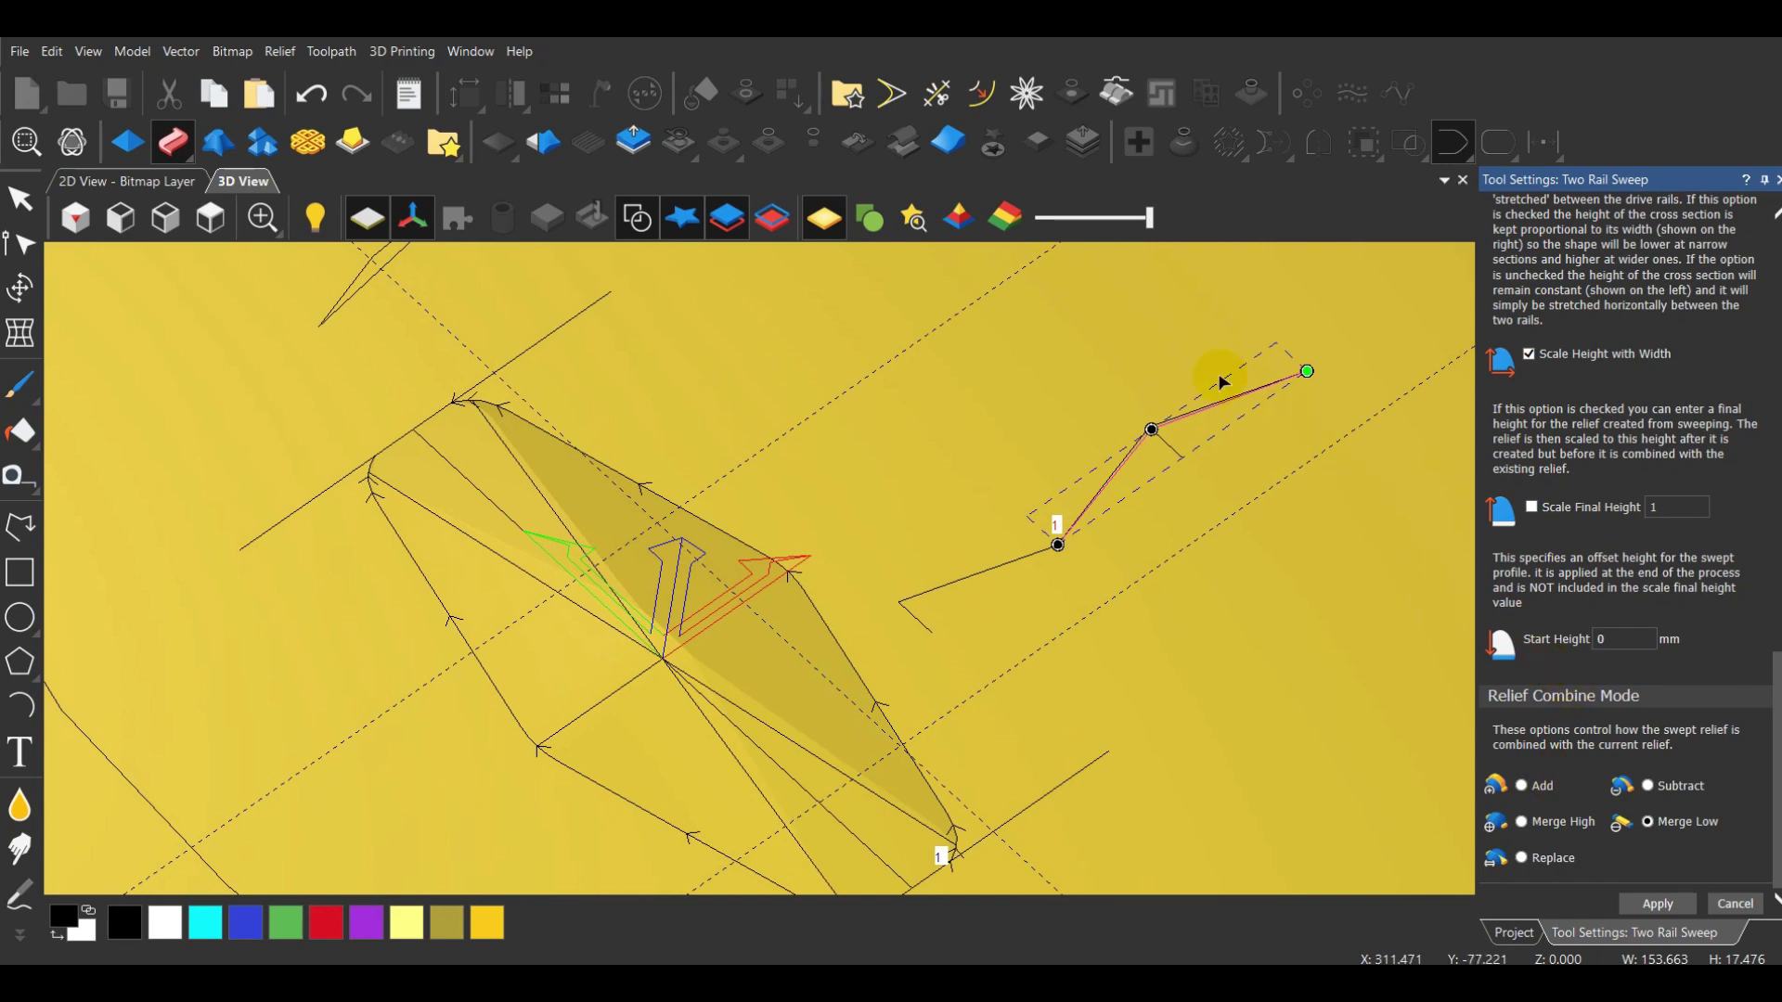
Nudge the cross-section's peak node towards the taller profile's peak, inspect the facets at the tile's centre, and close the Two Rail Sweep
scroll(1151, 429, "up", 6)
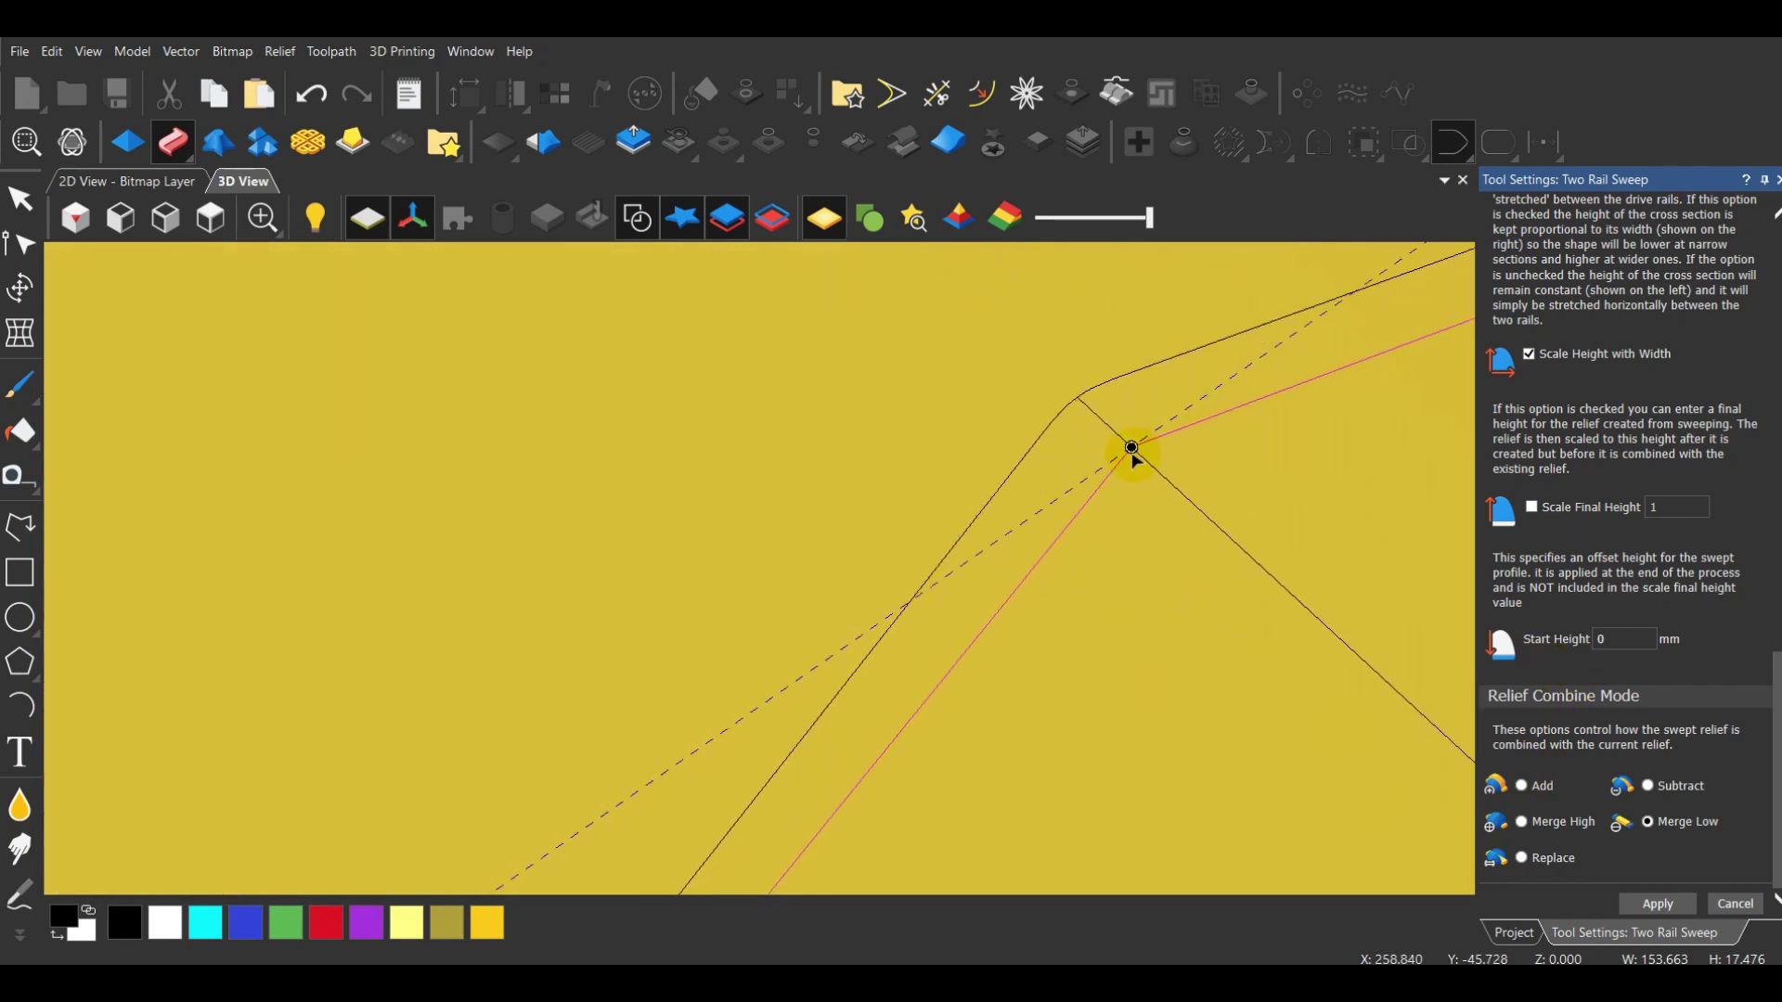
left_click(1139, 452)
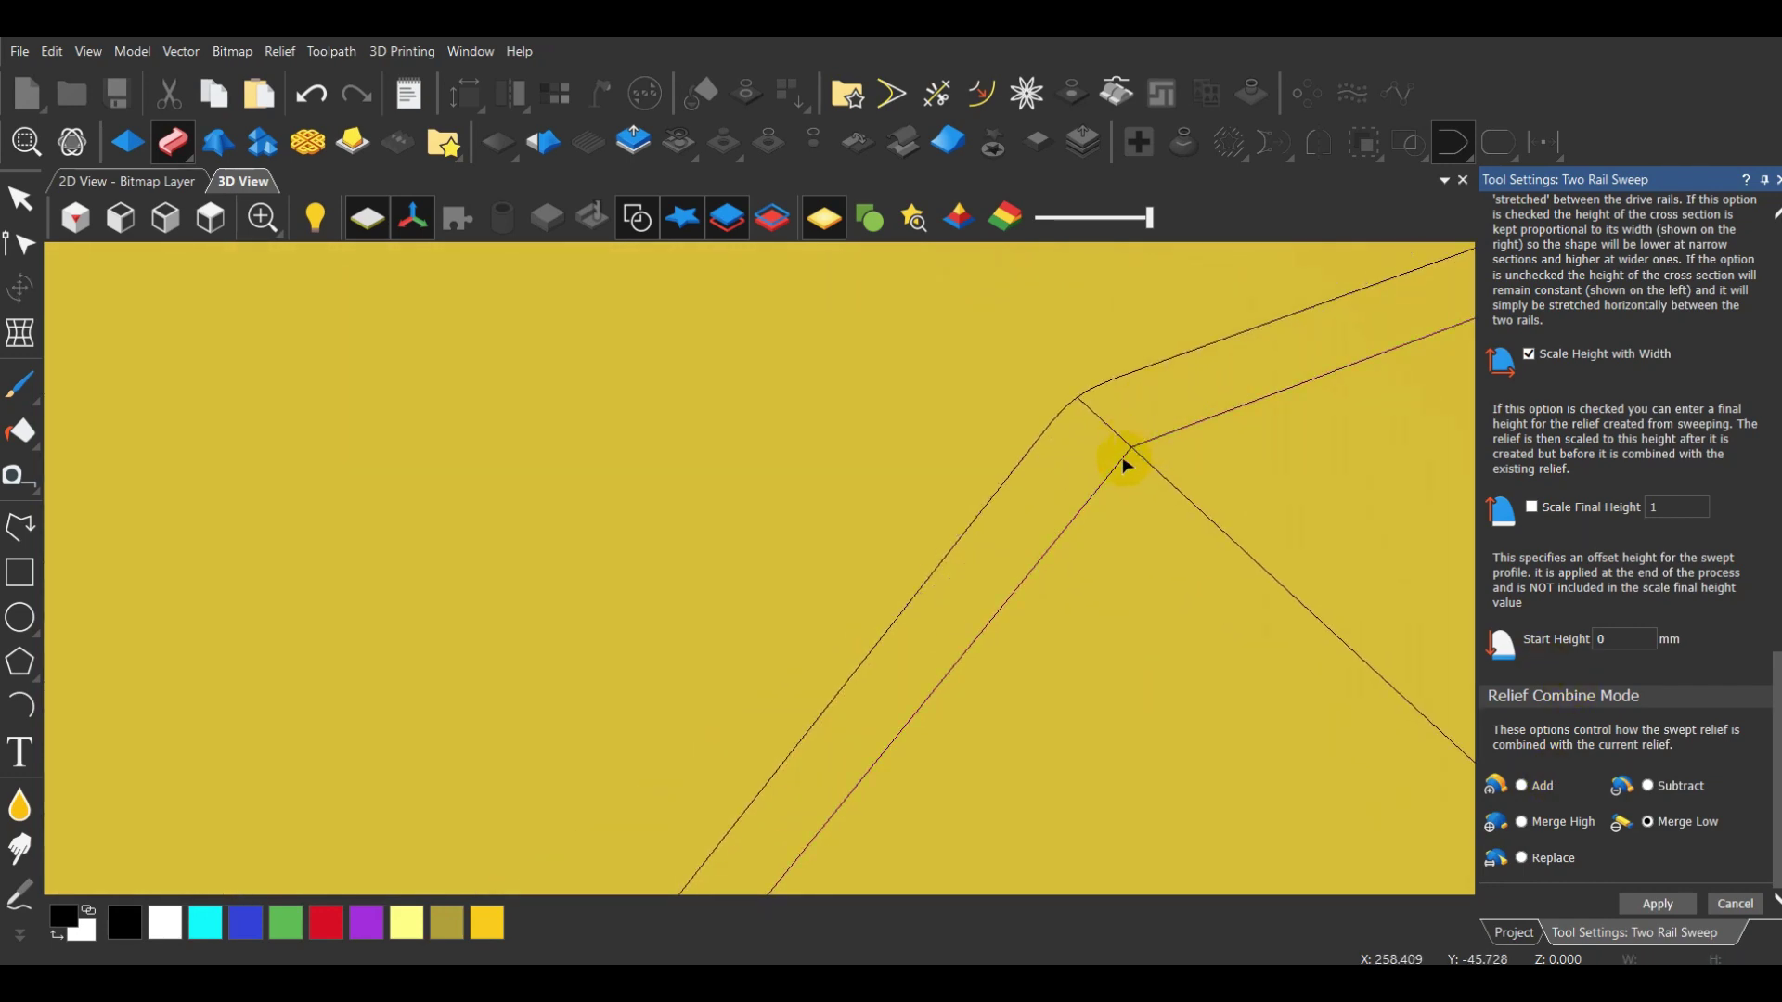
left_click(1132, 449)
left_click(1115, 433)
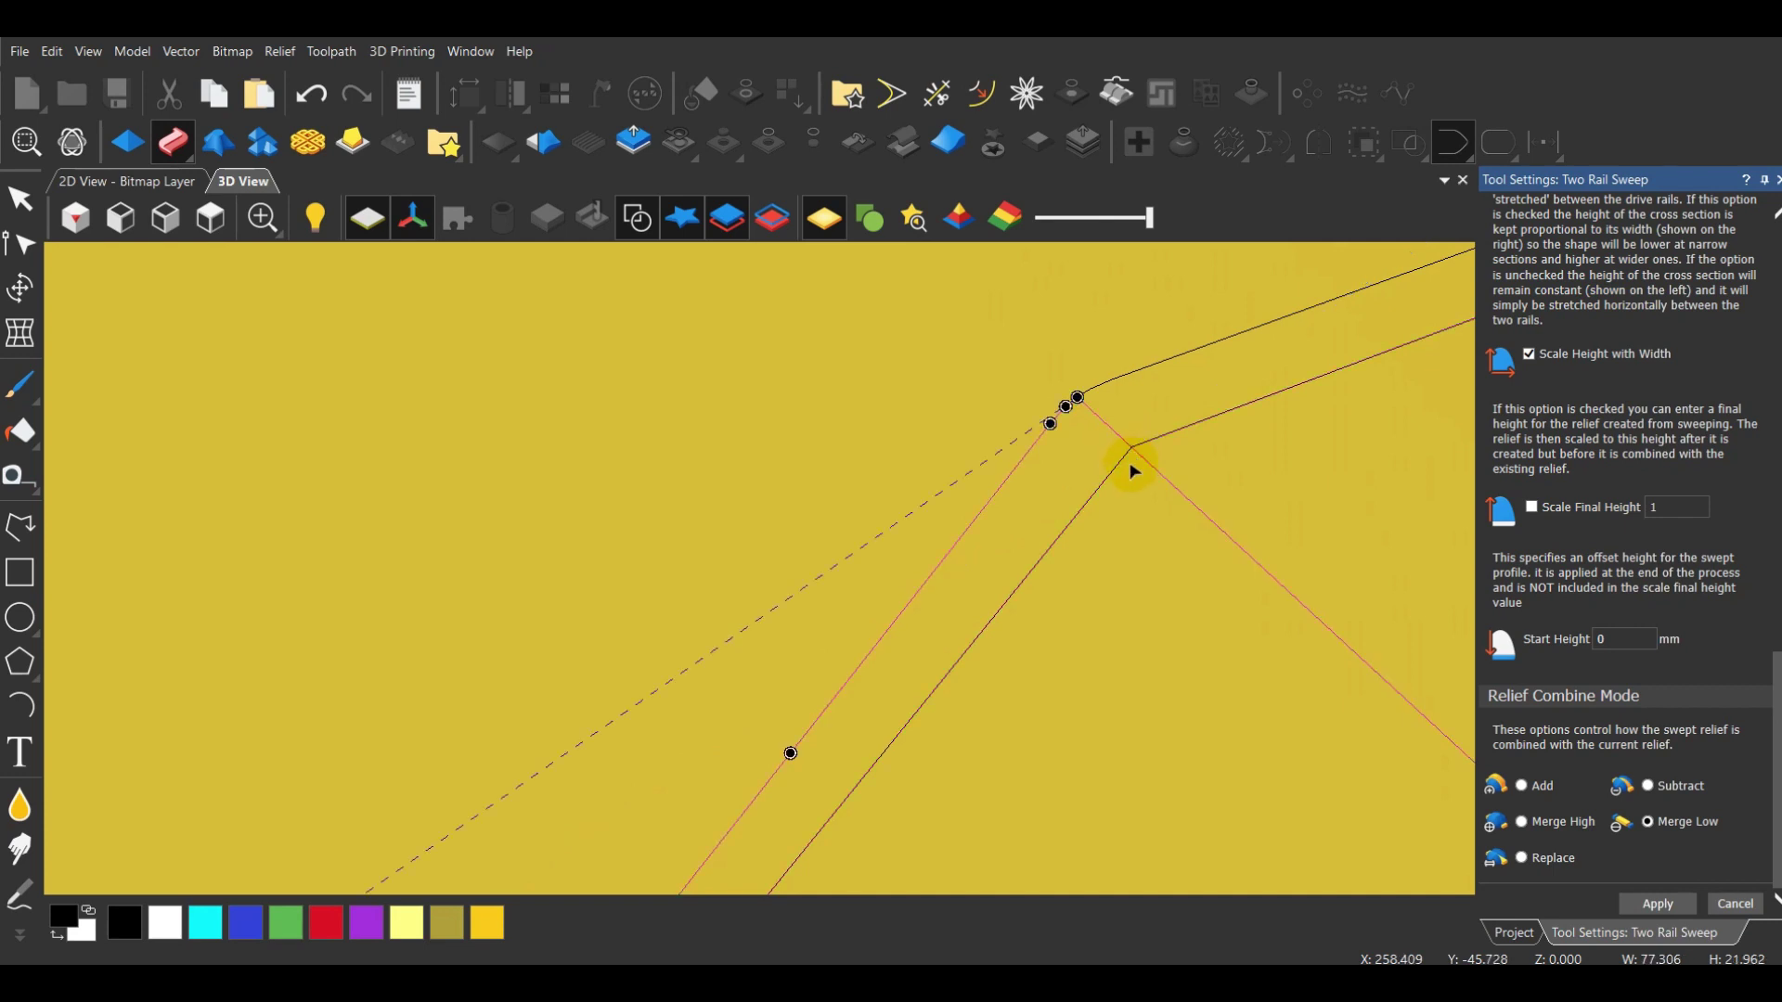
left_click(1119, 464)
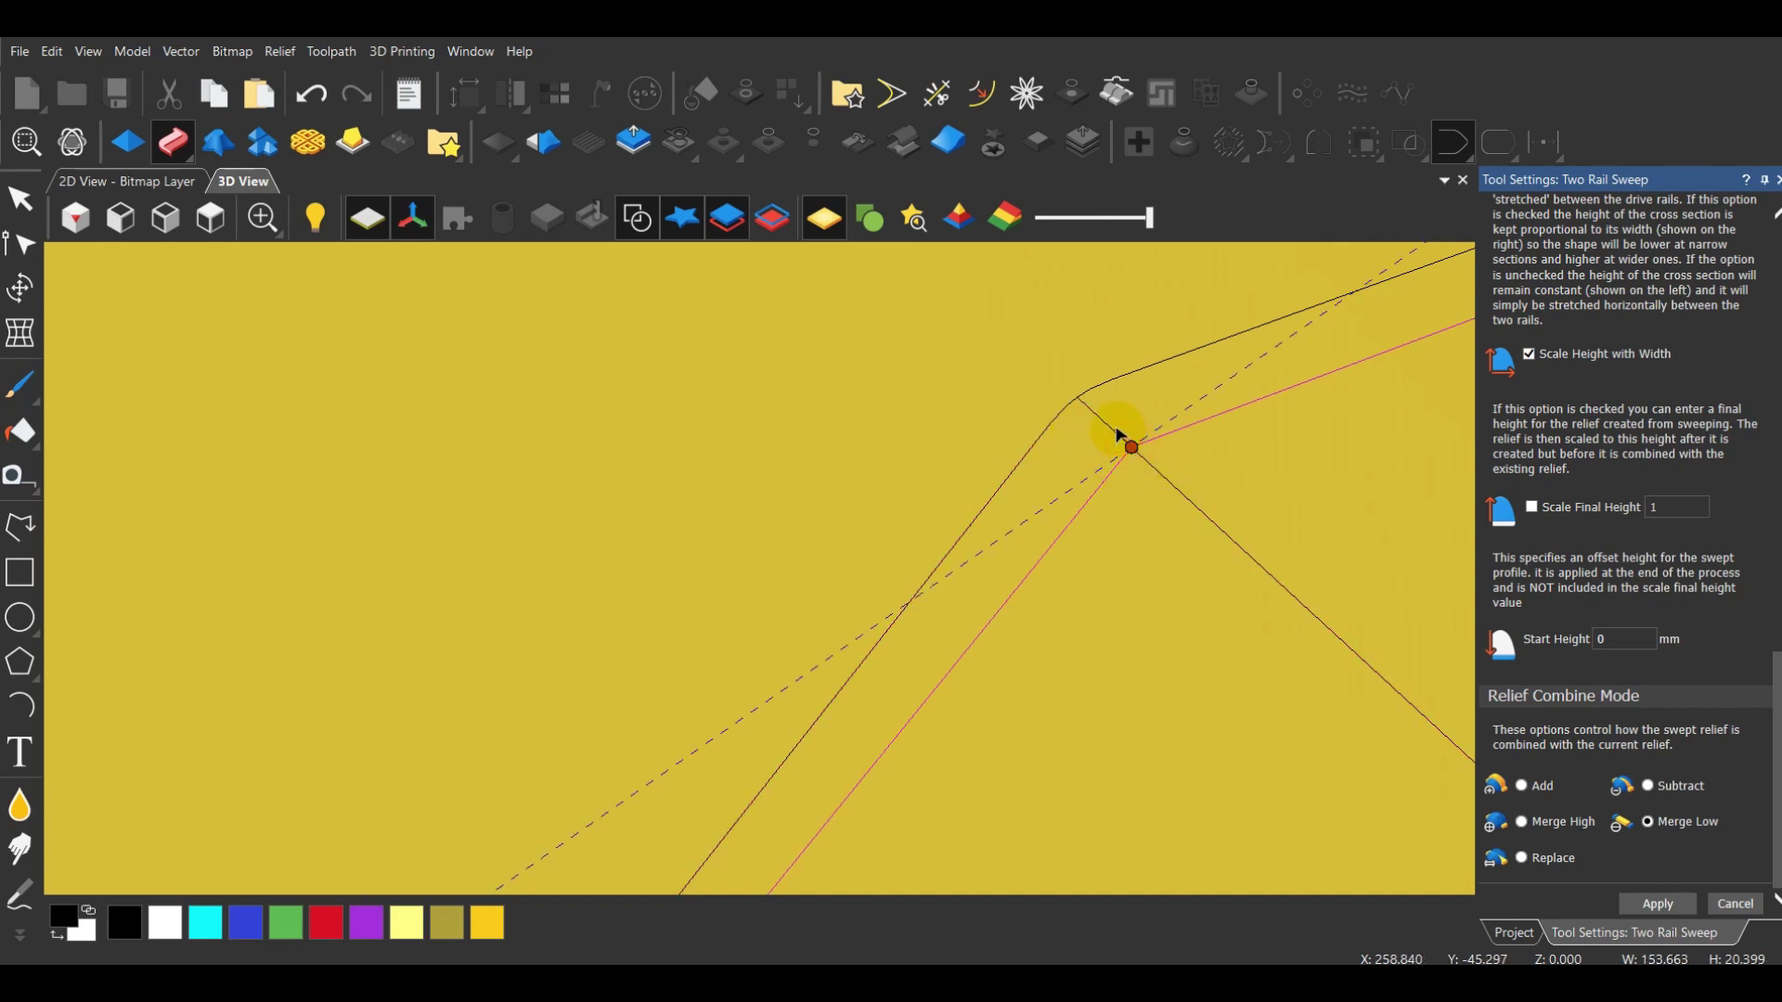
scroll(637, 426, "down", 6)
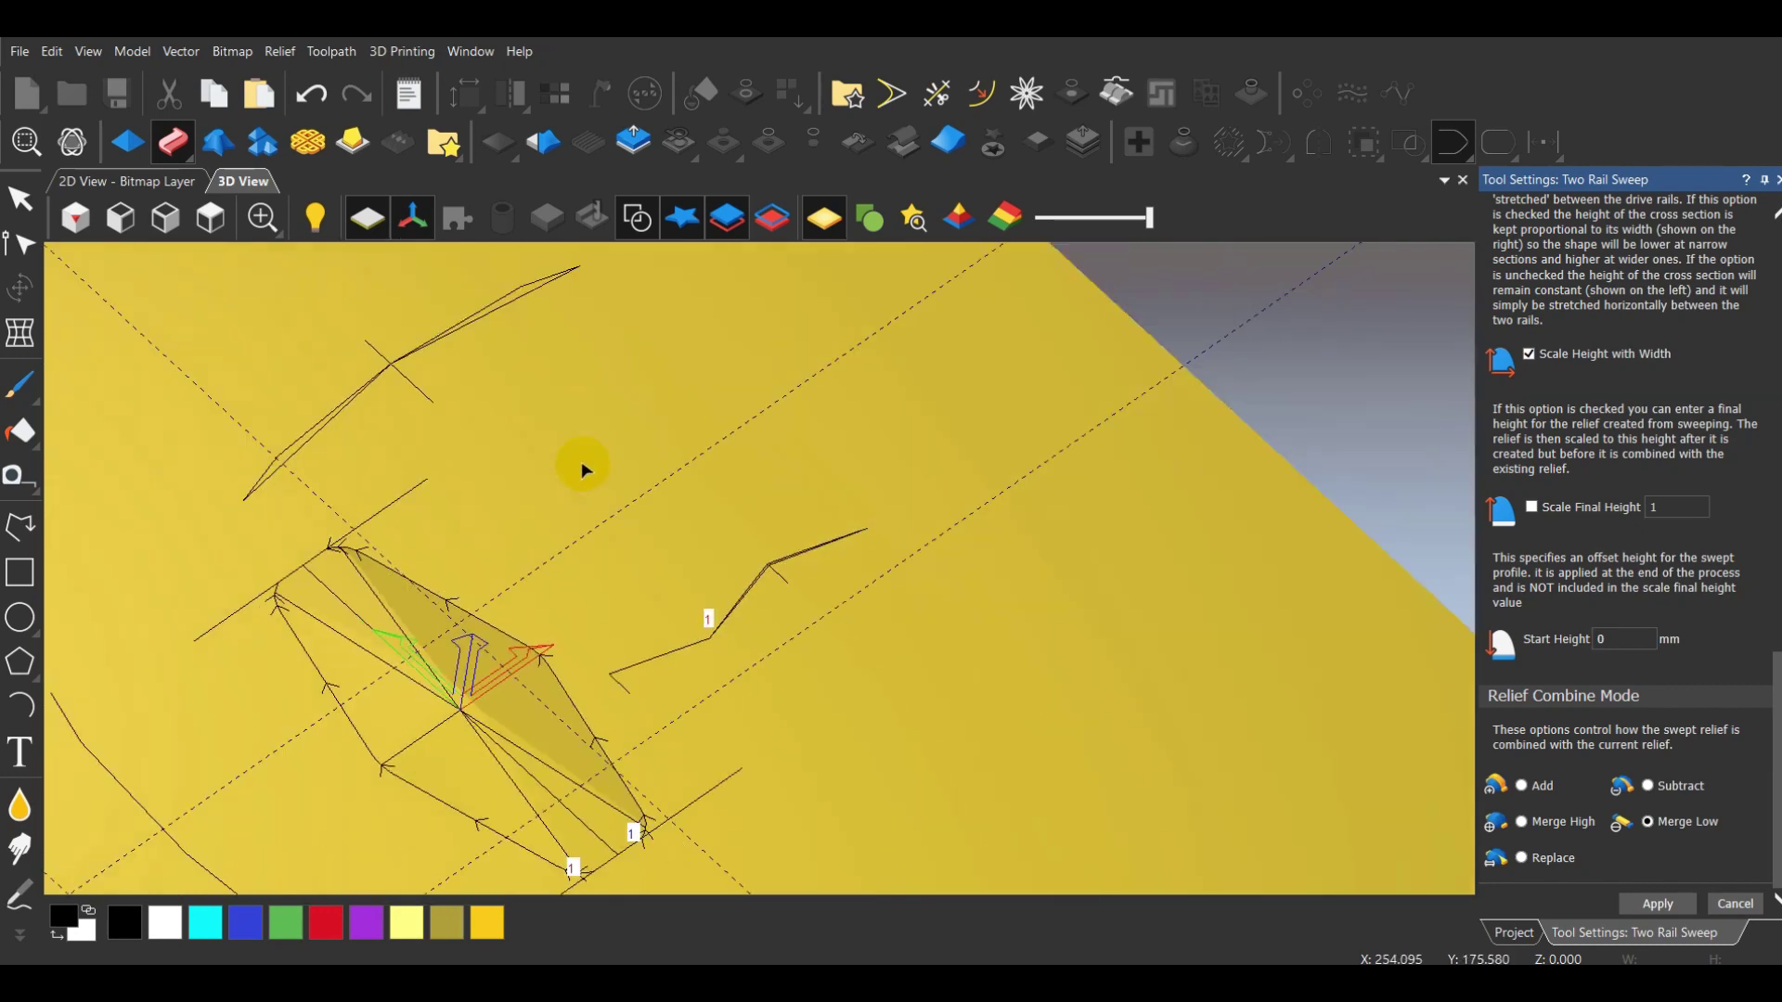
scroll(477, 716, "up", 8)
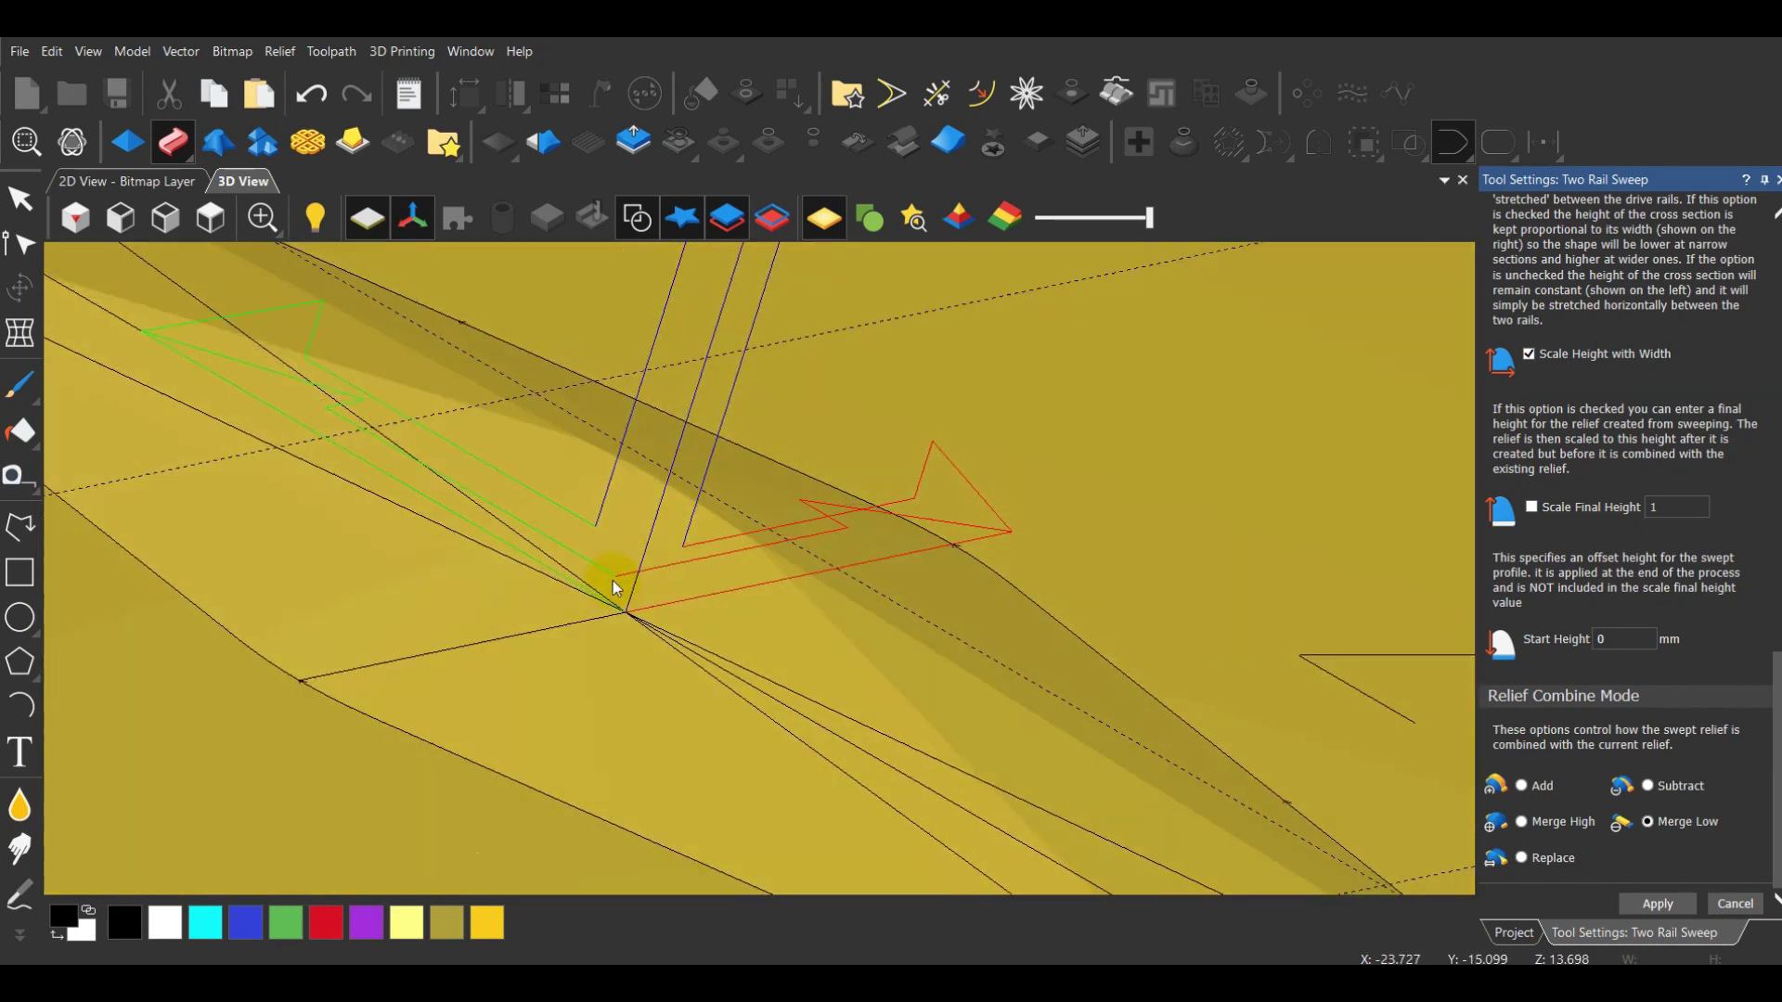
left_click_drag(613, 585, 1028, 738)
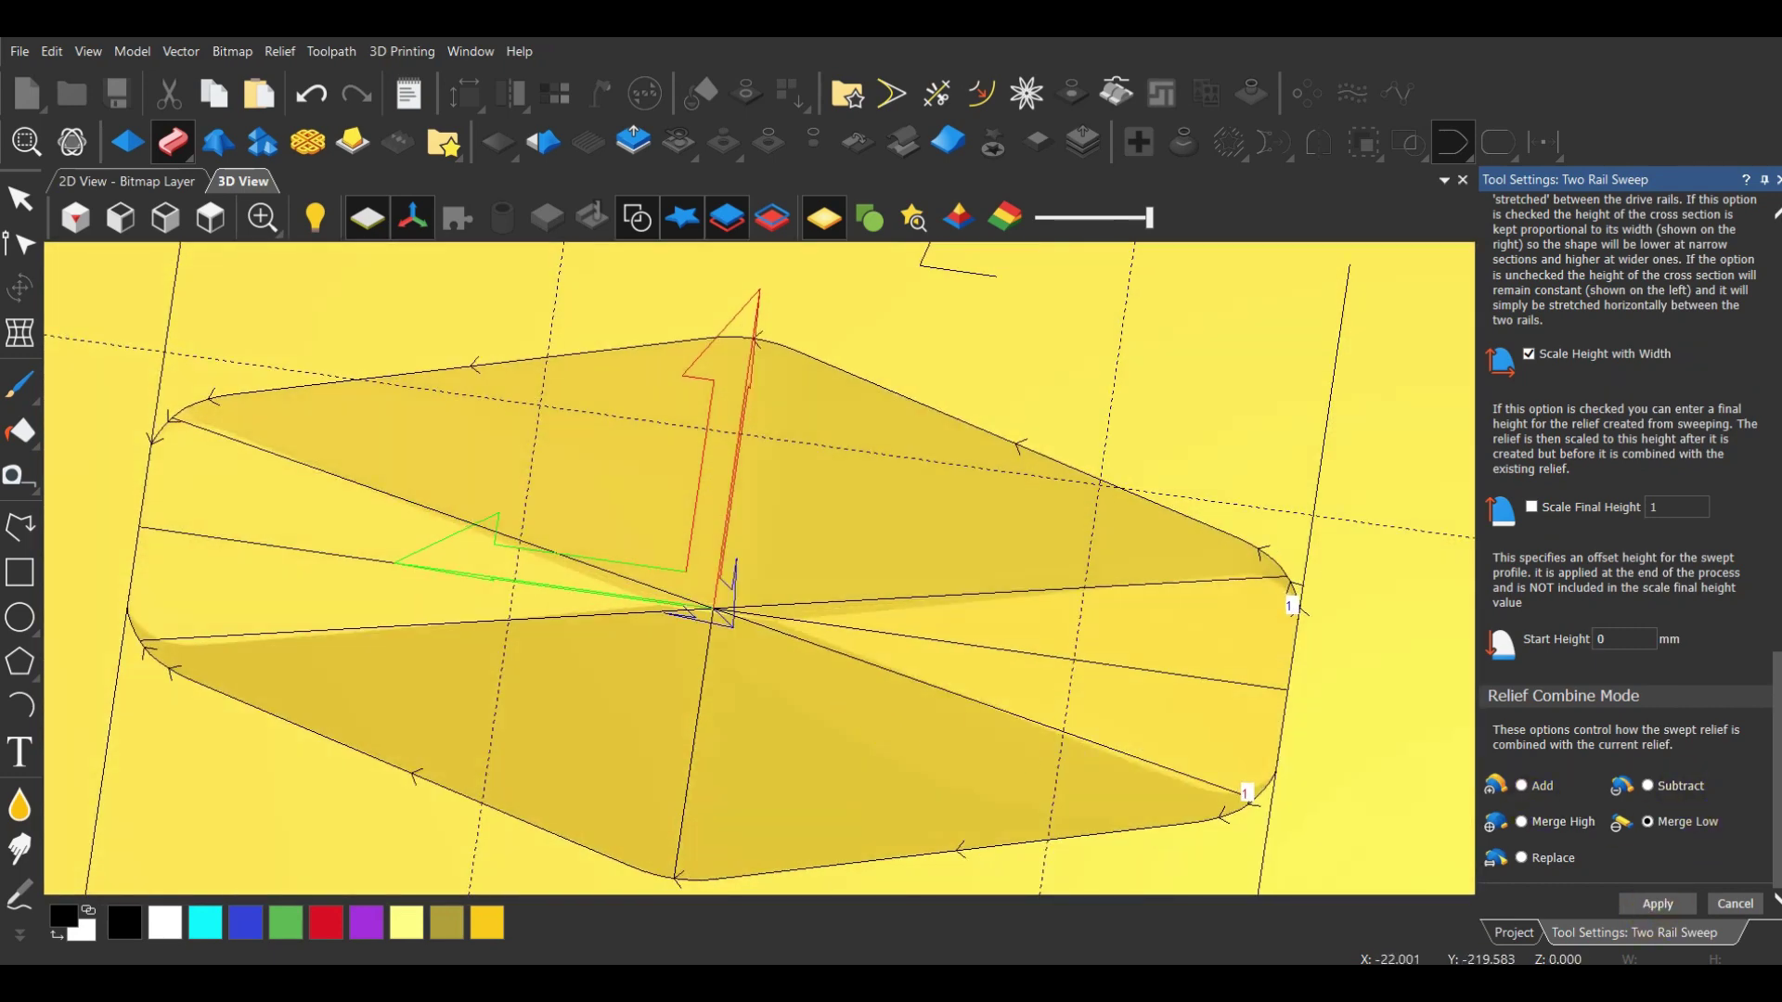
left_click(1775, 181)
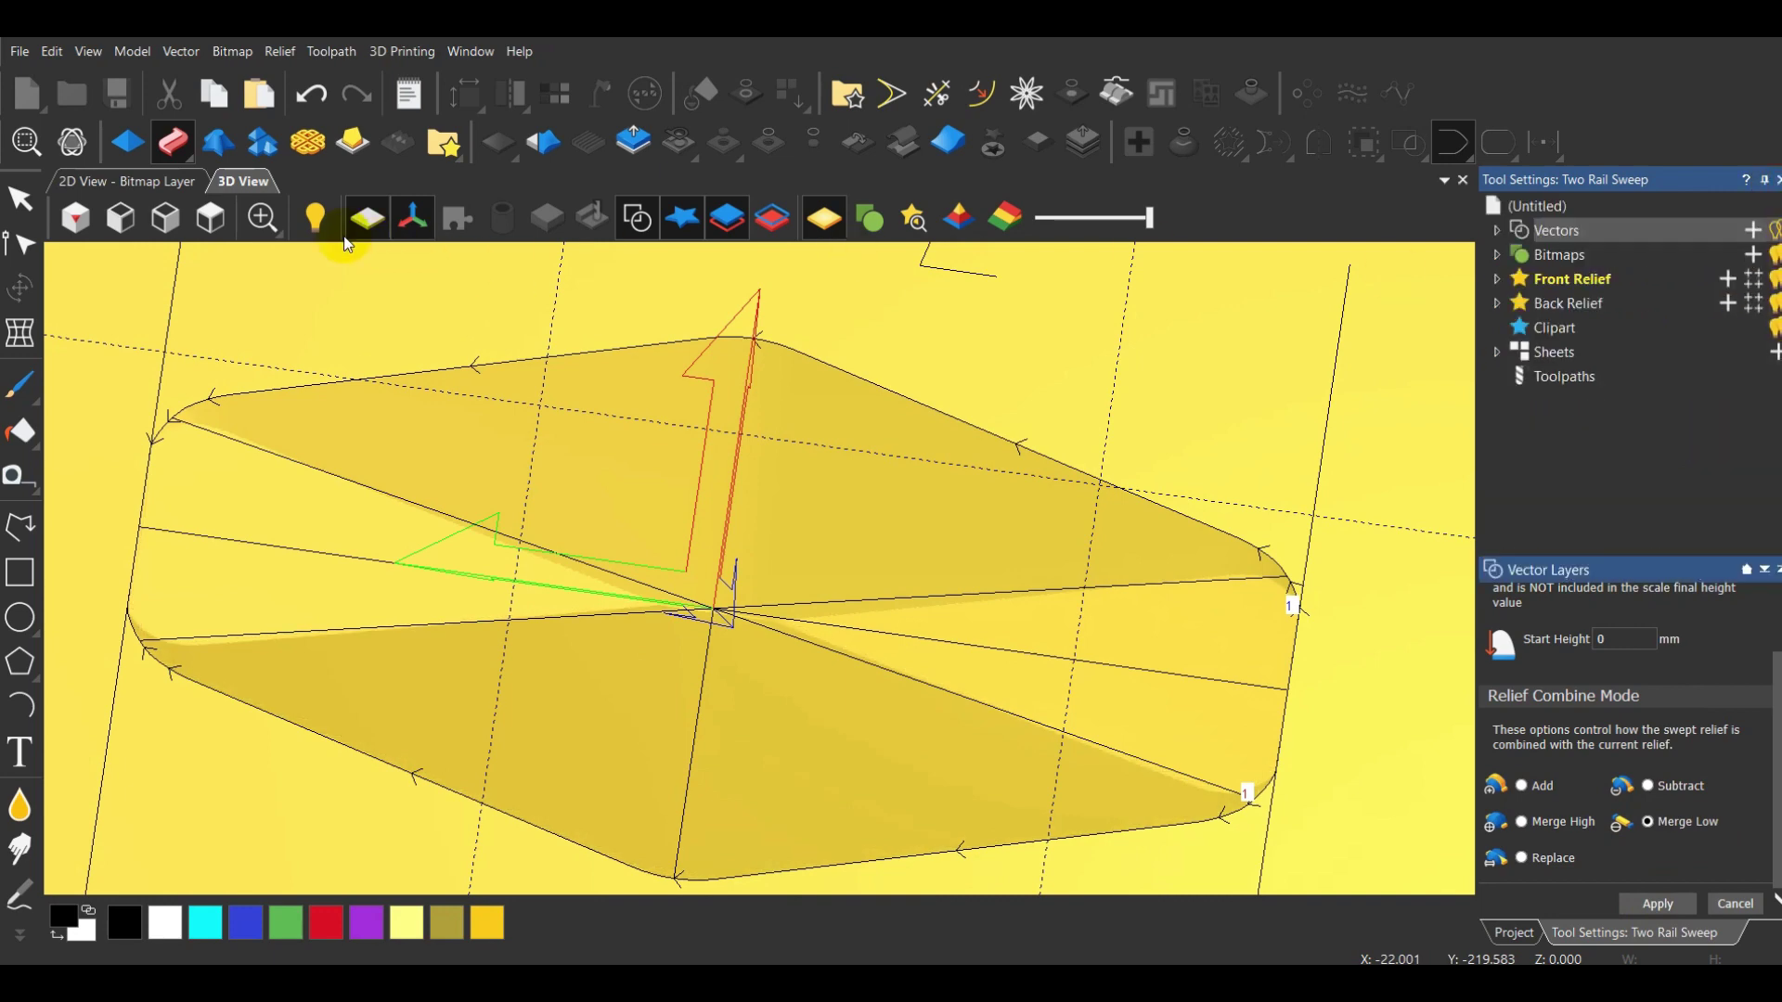
Start a new Two Rail Sweep using the horizontal lines at the tile's two ends as the drive rails
left_click(212, 219)
scroll(769, 568, "up", 5)
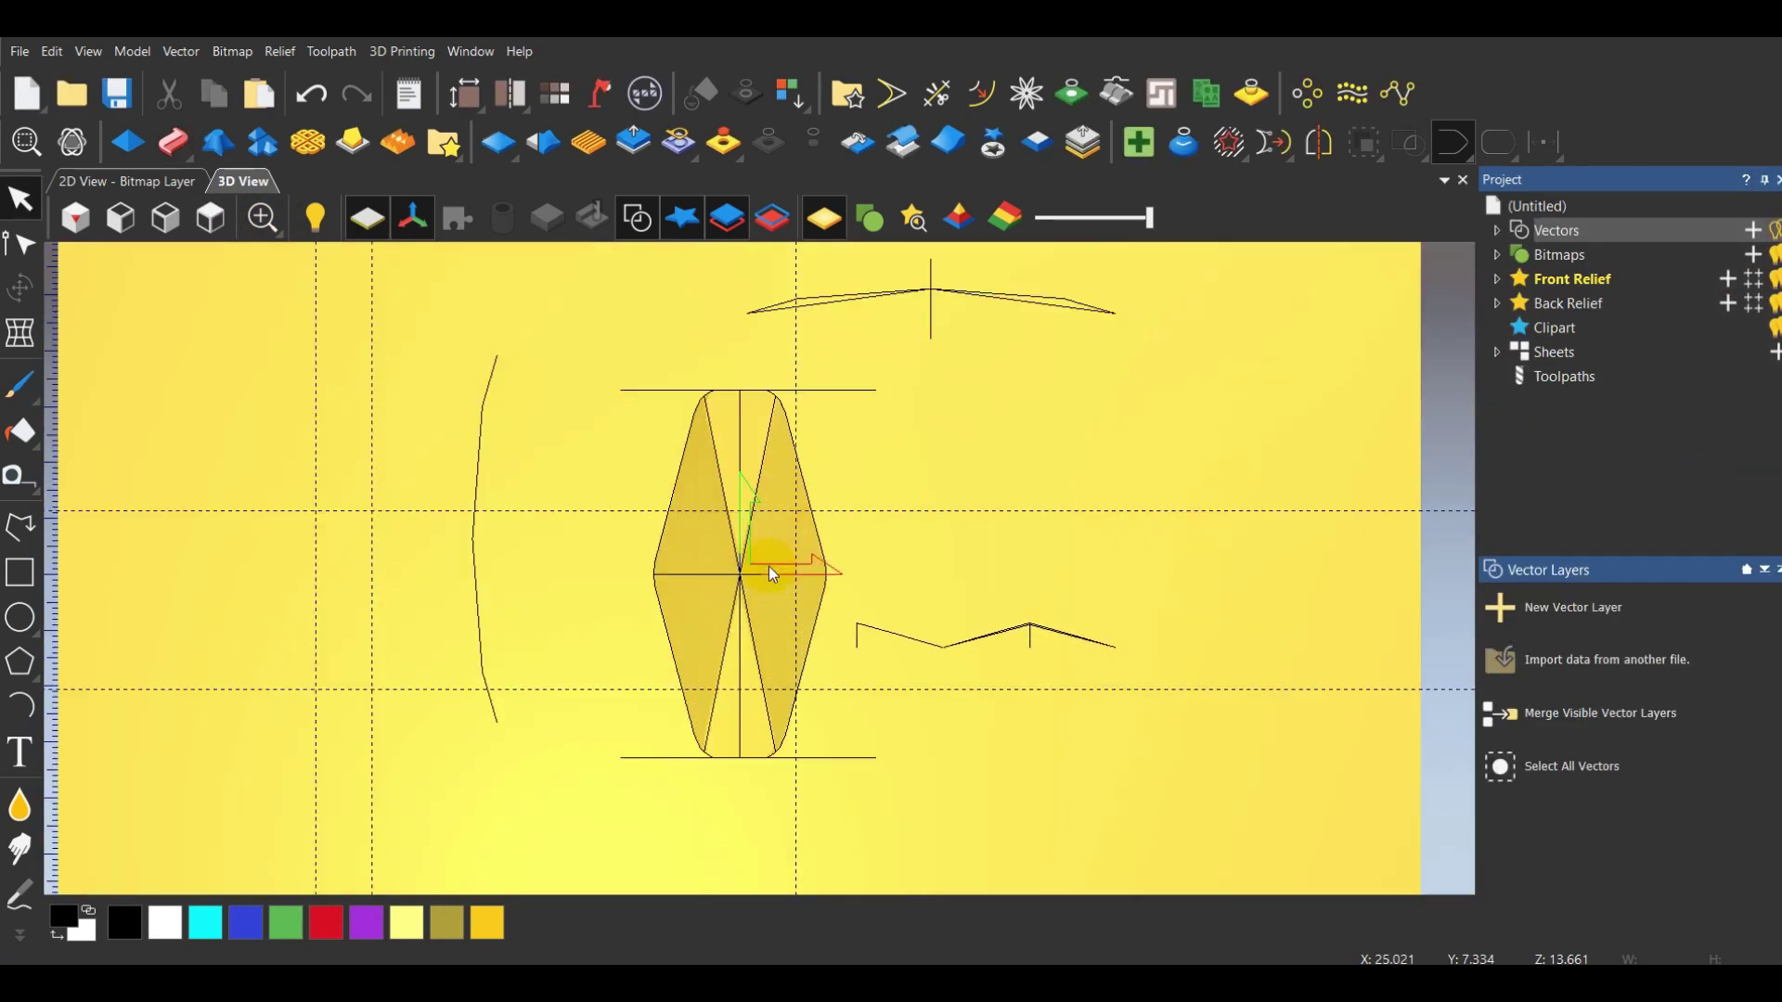
scroll(769, 567, "up", 3)
scroll(737, 566, "down", 3)
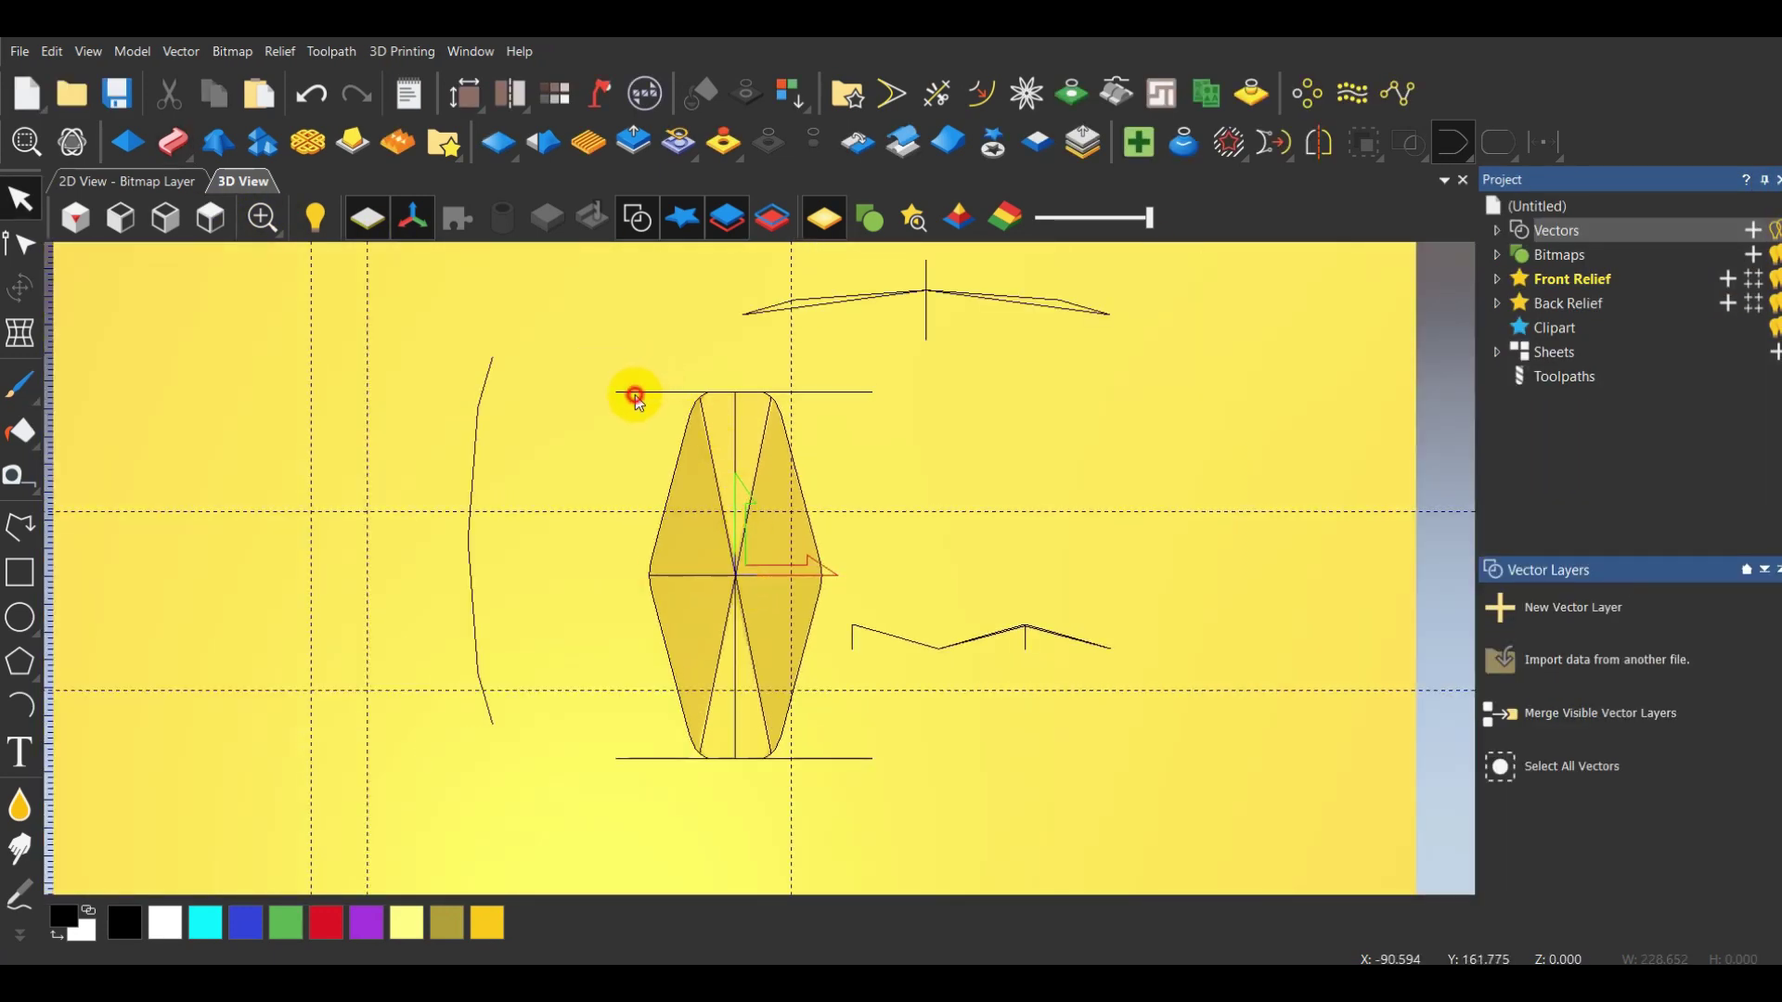
left_click(641, 392)
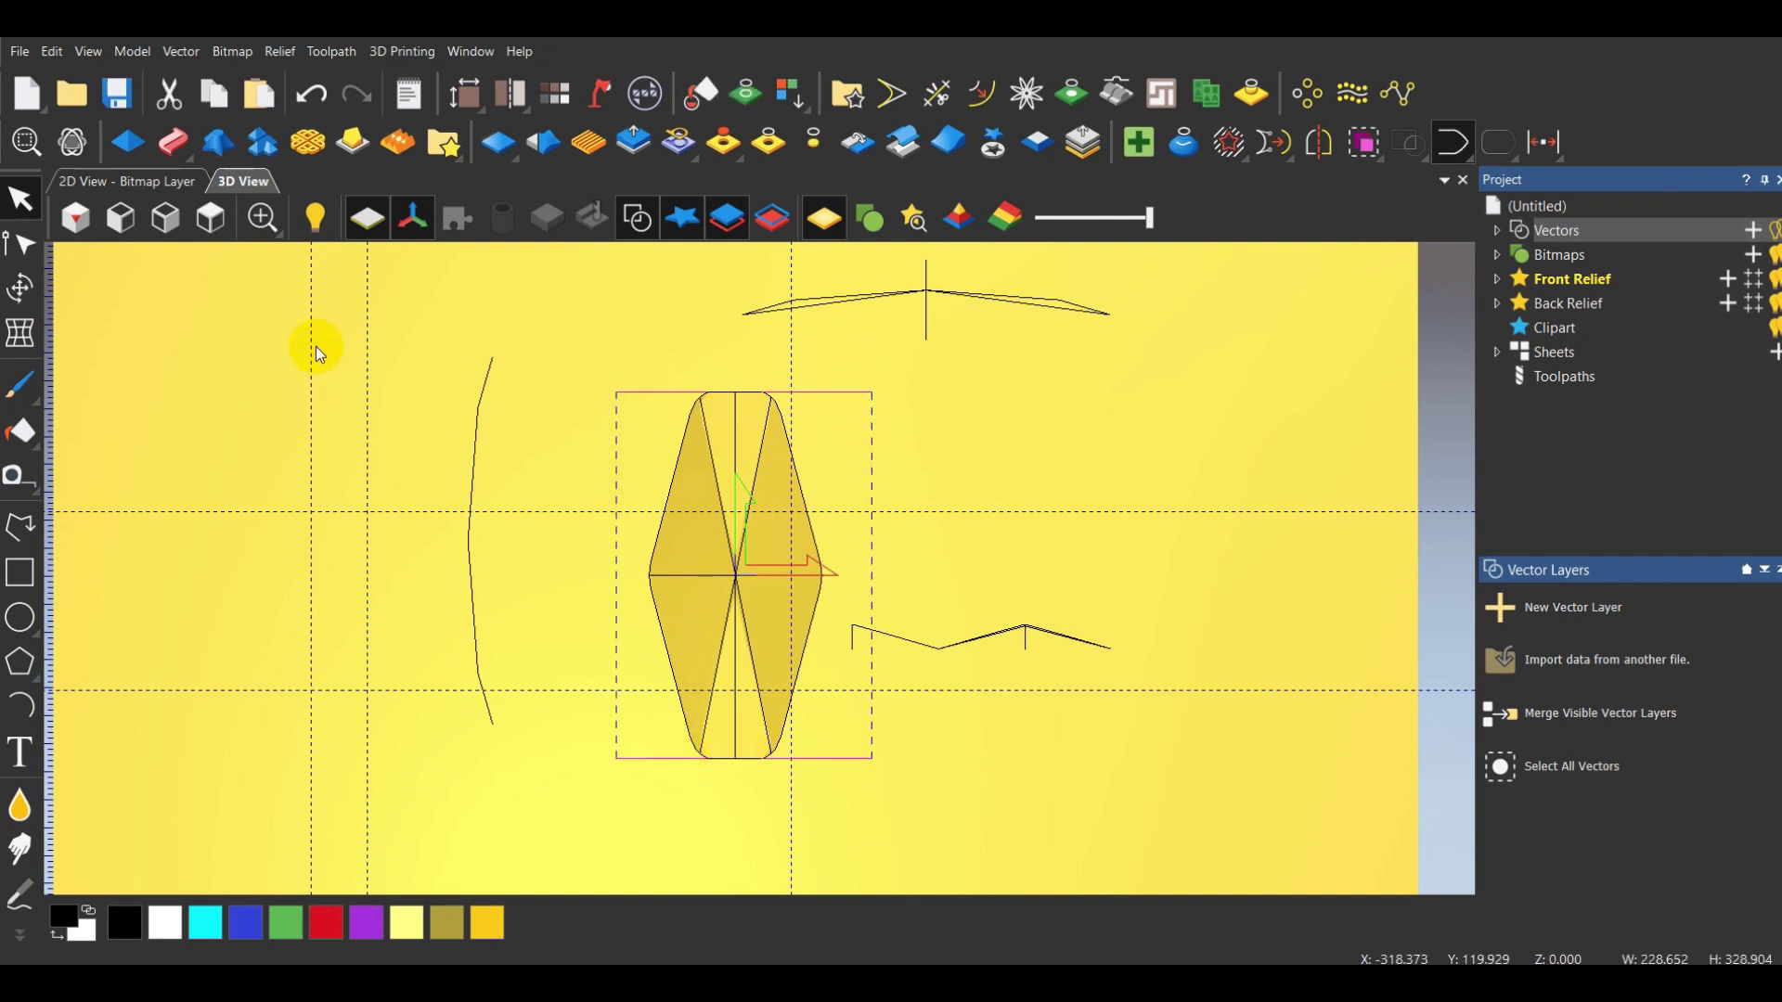
left_click(173, 142)
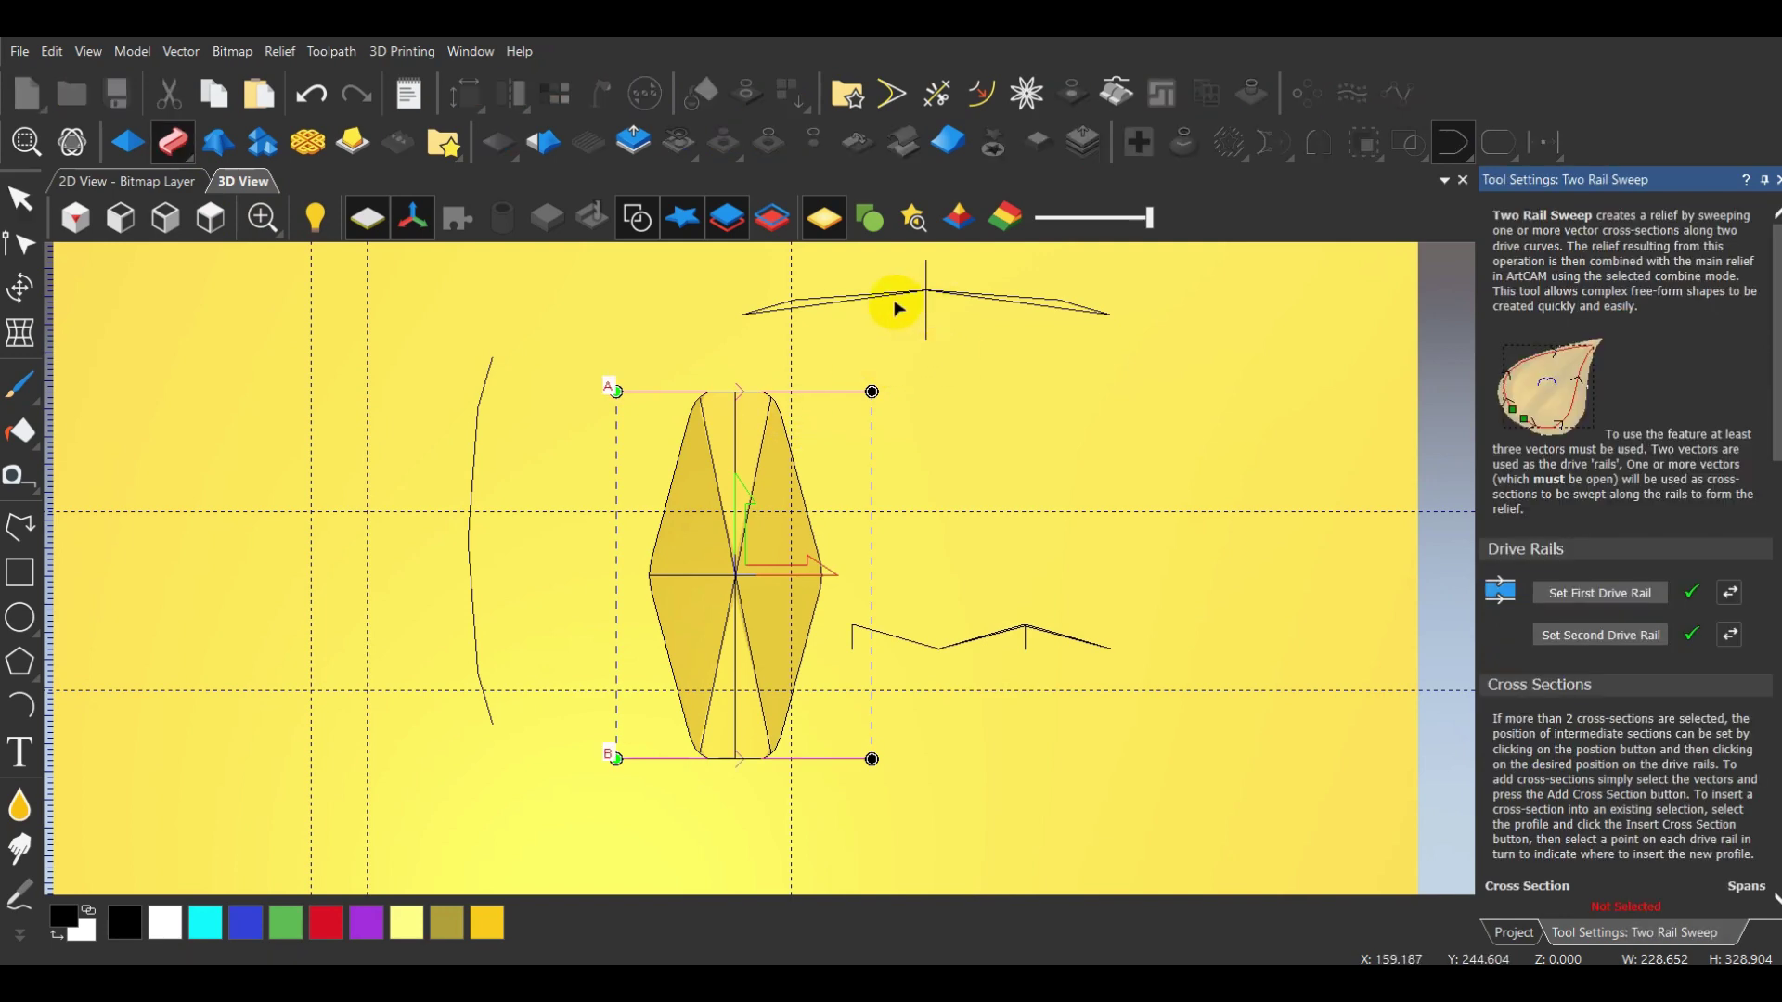
Add the straight-sided peaked profile above the tile as the sweep's cross-section and set the relief combine mode to Merge Low
scroll(868, 305, "up", 2)
left_click(858, 294)
scroll(932, 286, "up", 2)
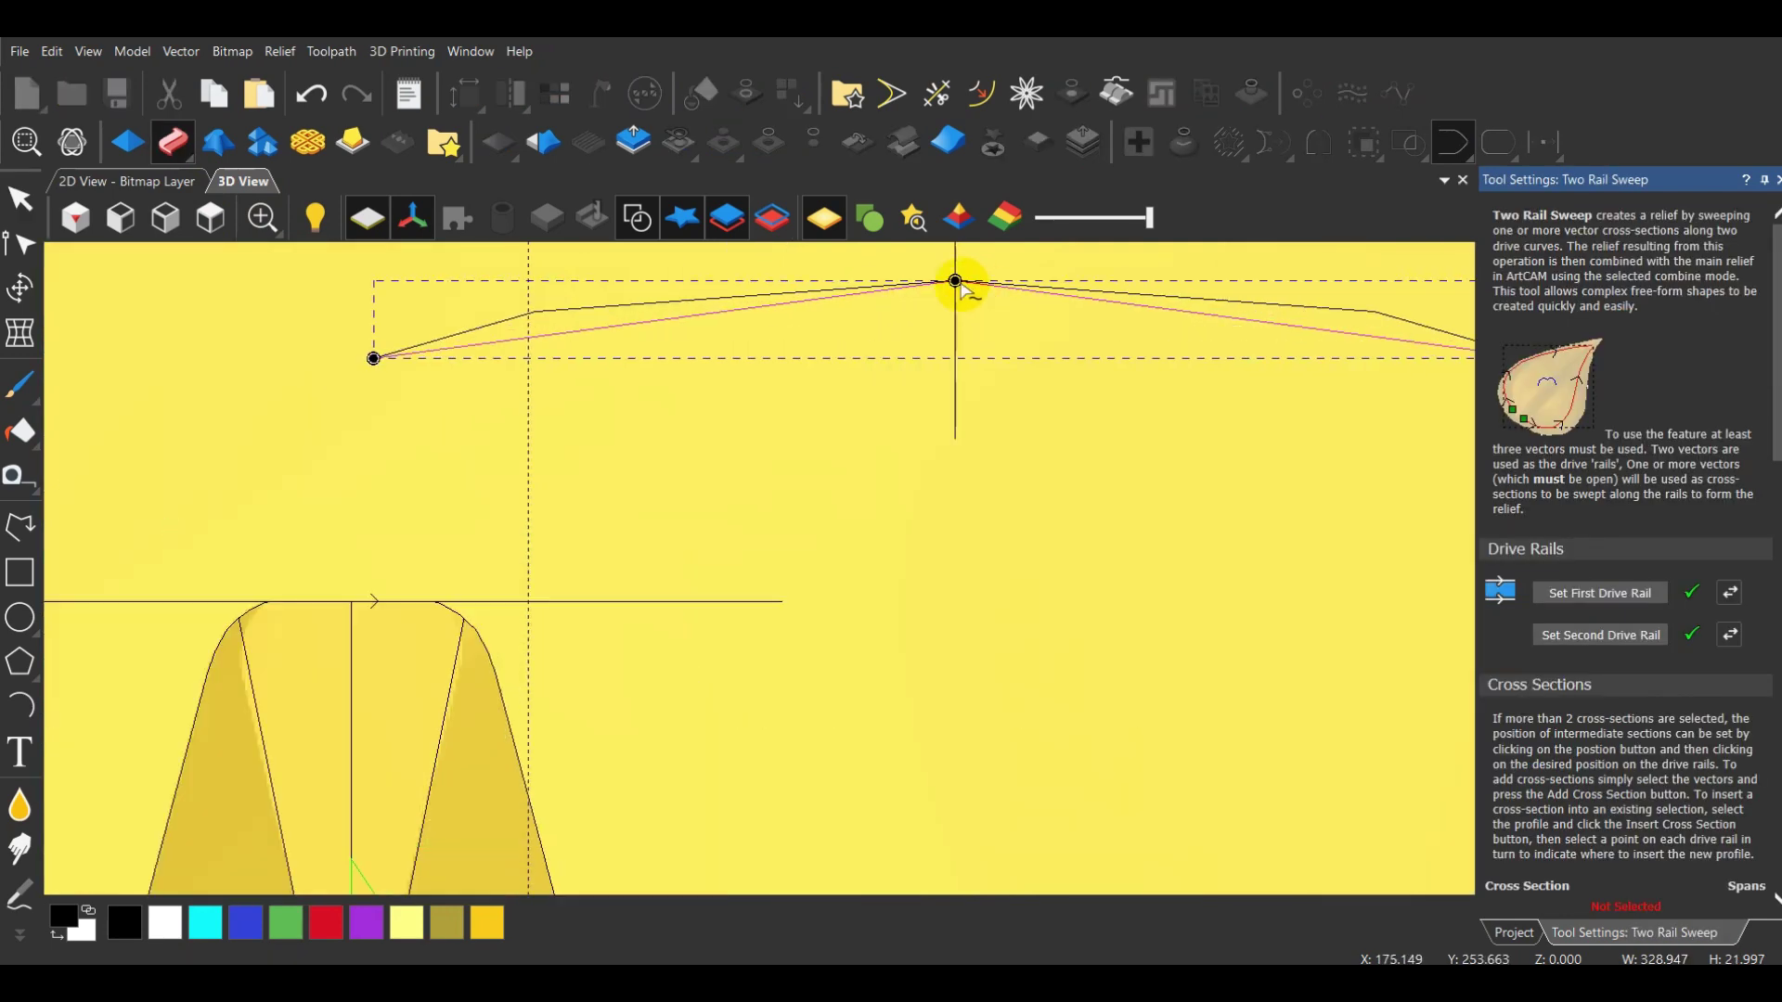
scroll(1581, 705, "down", 3)
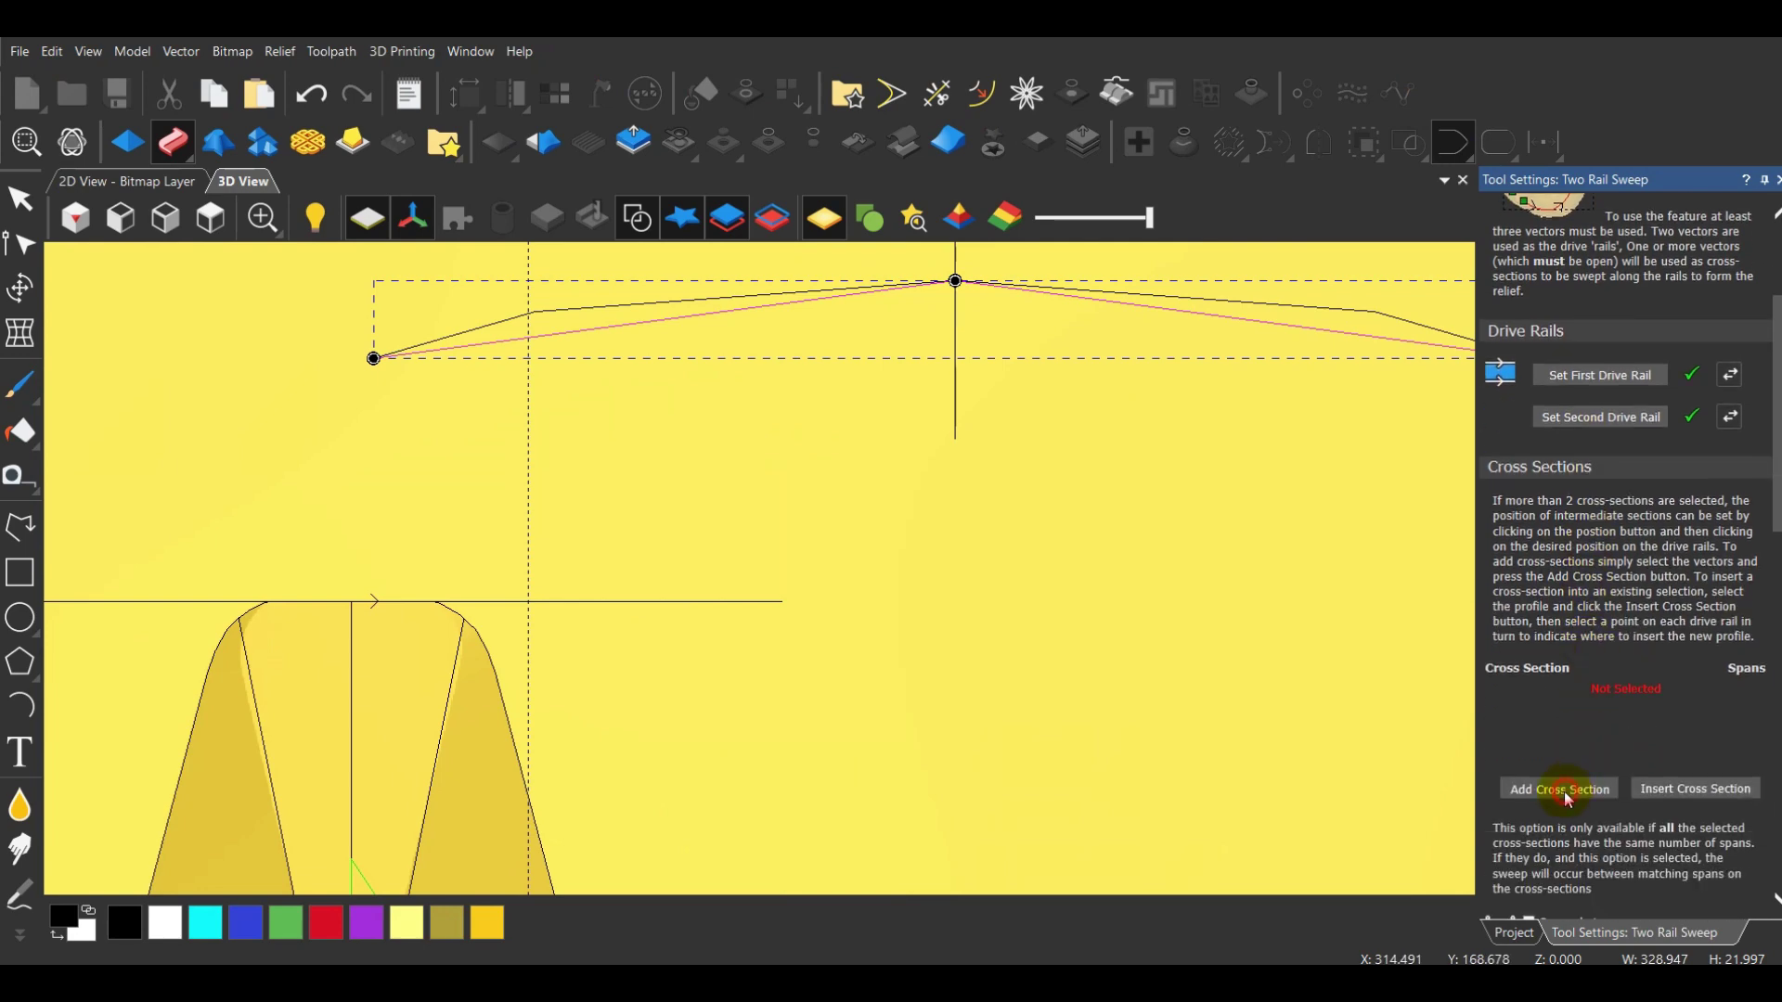
left_click(1559, 788)
scroll(1333, 665, "down", 2)
scroll(1611, 720, "down", 5)
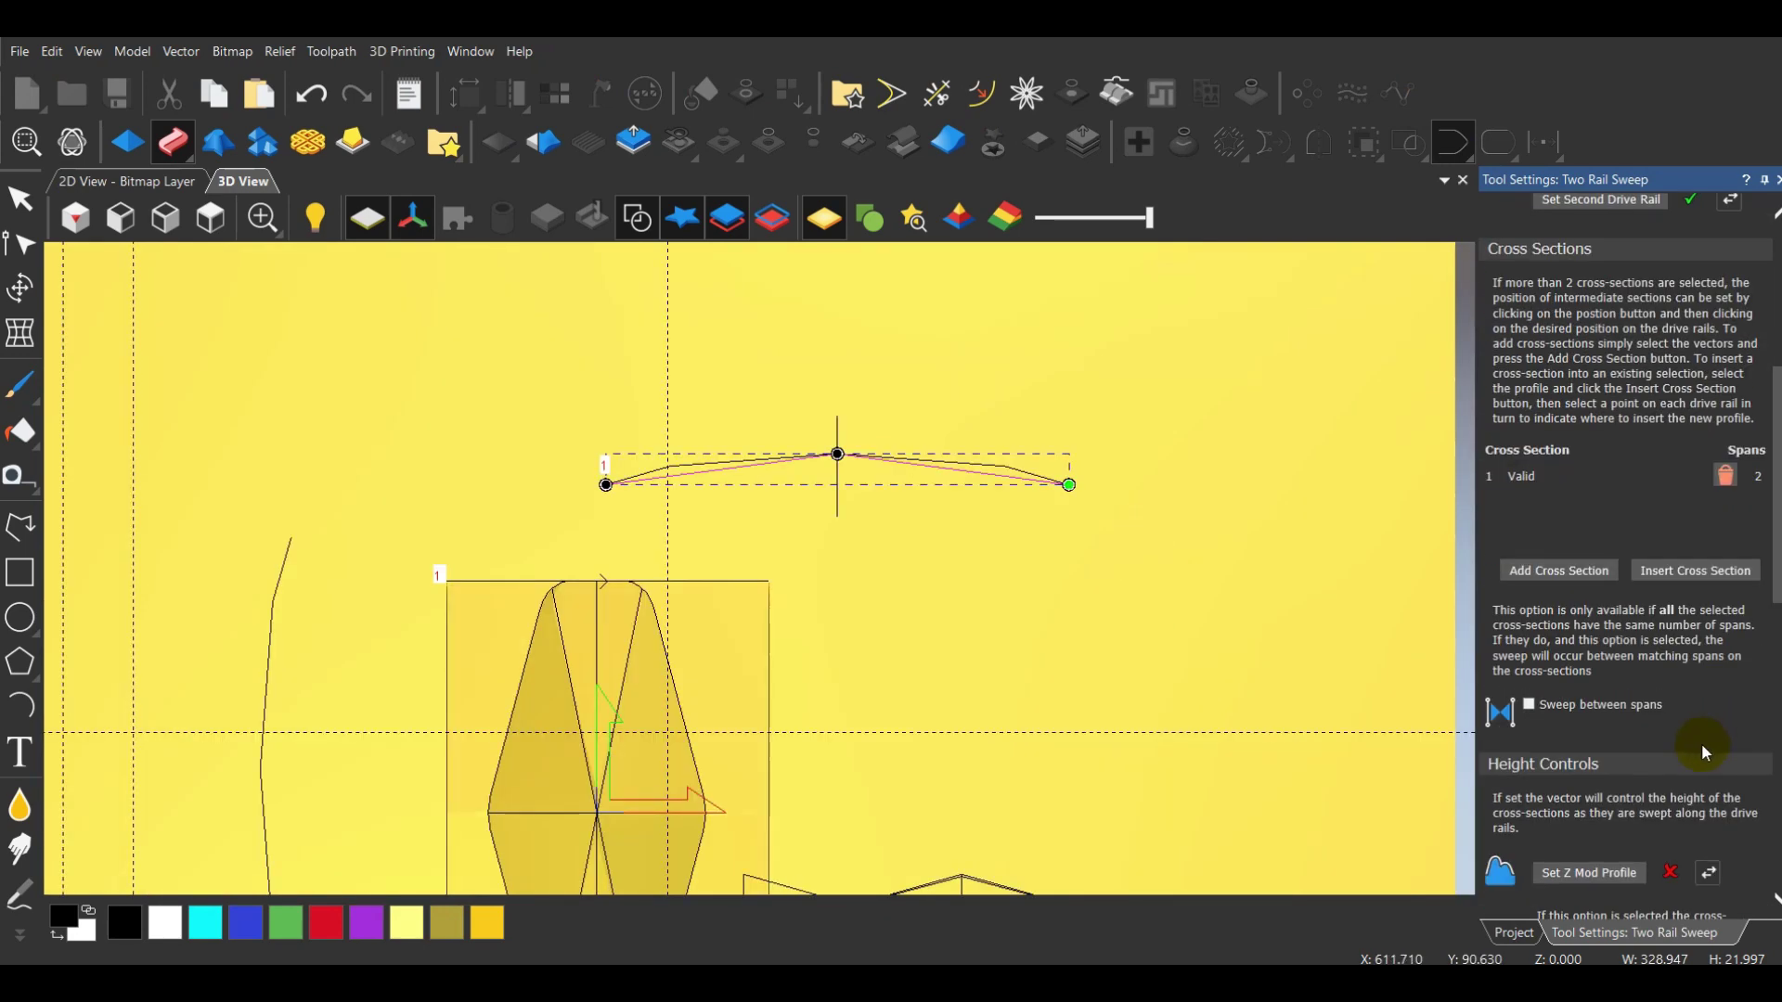
scroll(1692, 741, "down", 6)
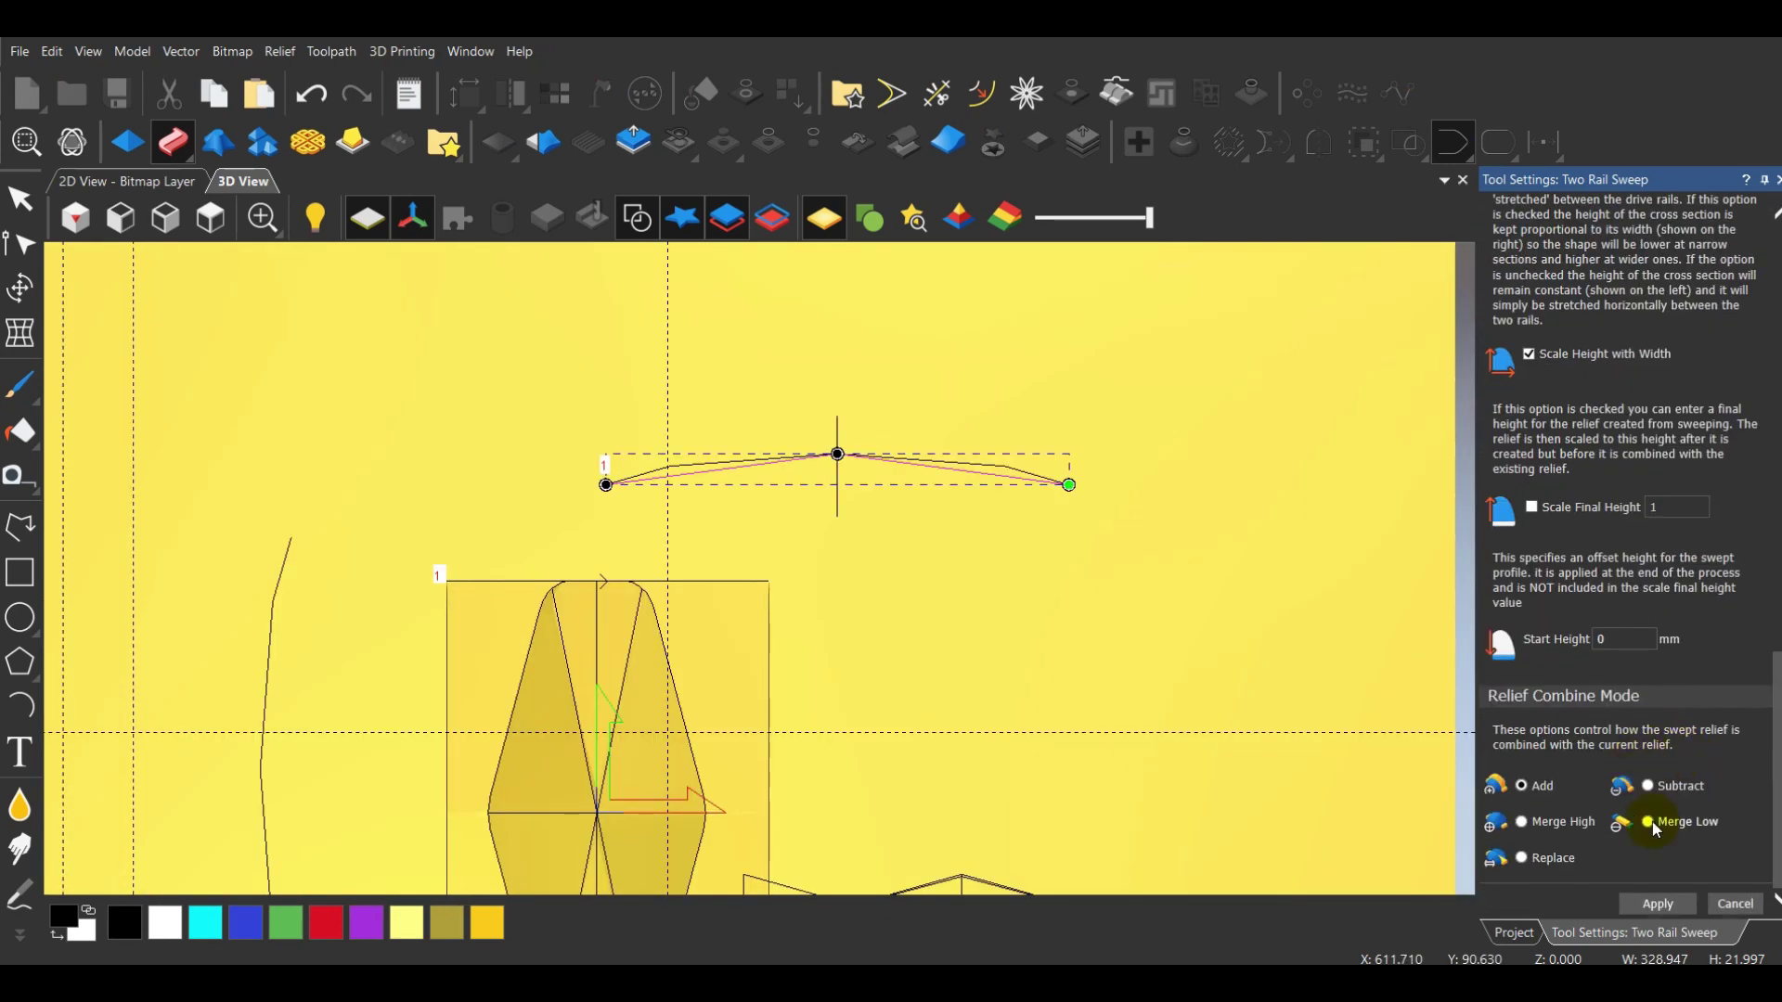
left_click(1650, 822)
Lower the peak node of the lengthwise cross-section slightly, and examine the sweep's effect on the tile's centre and ends
left_click_drag(1126, 732, 767, 536)
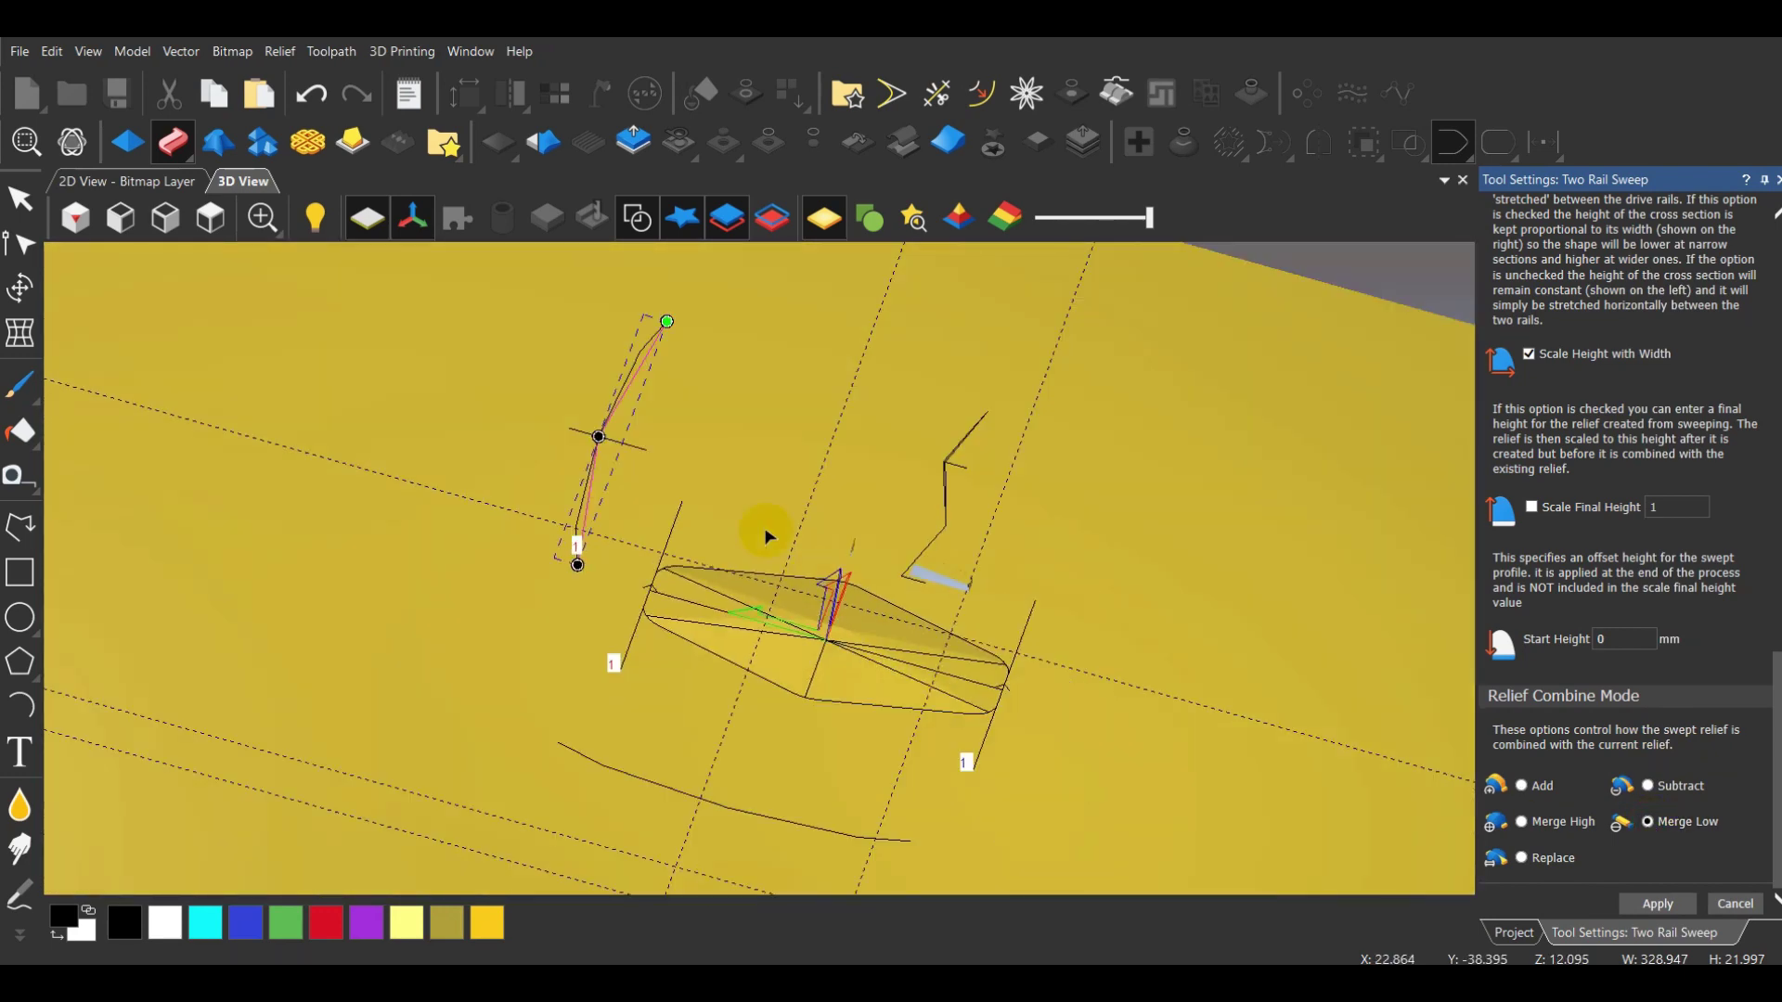
left_click_drag(622, 436, 601, 443)
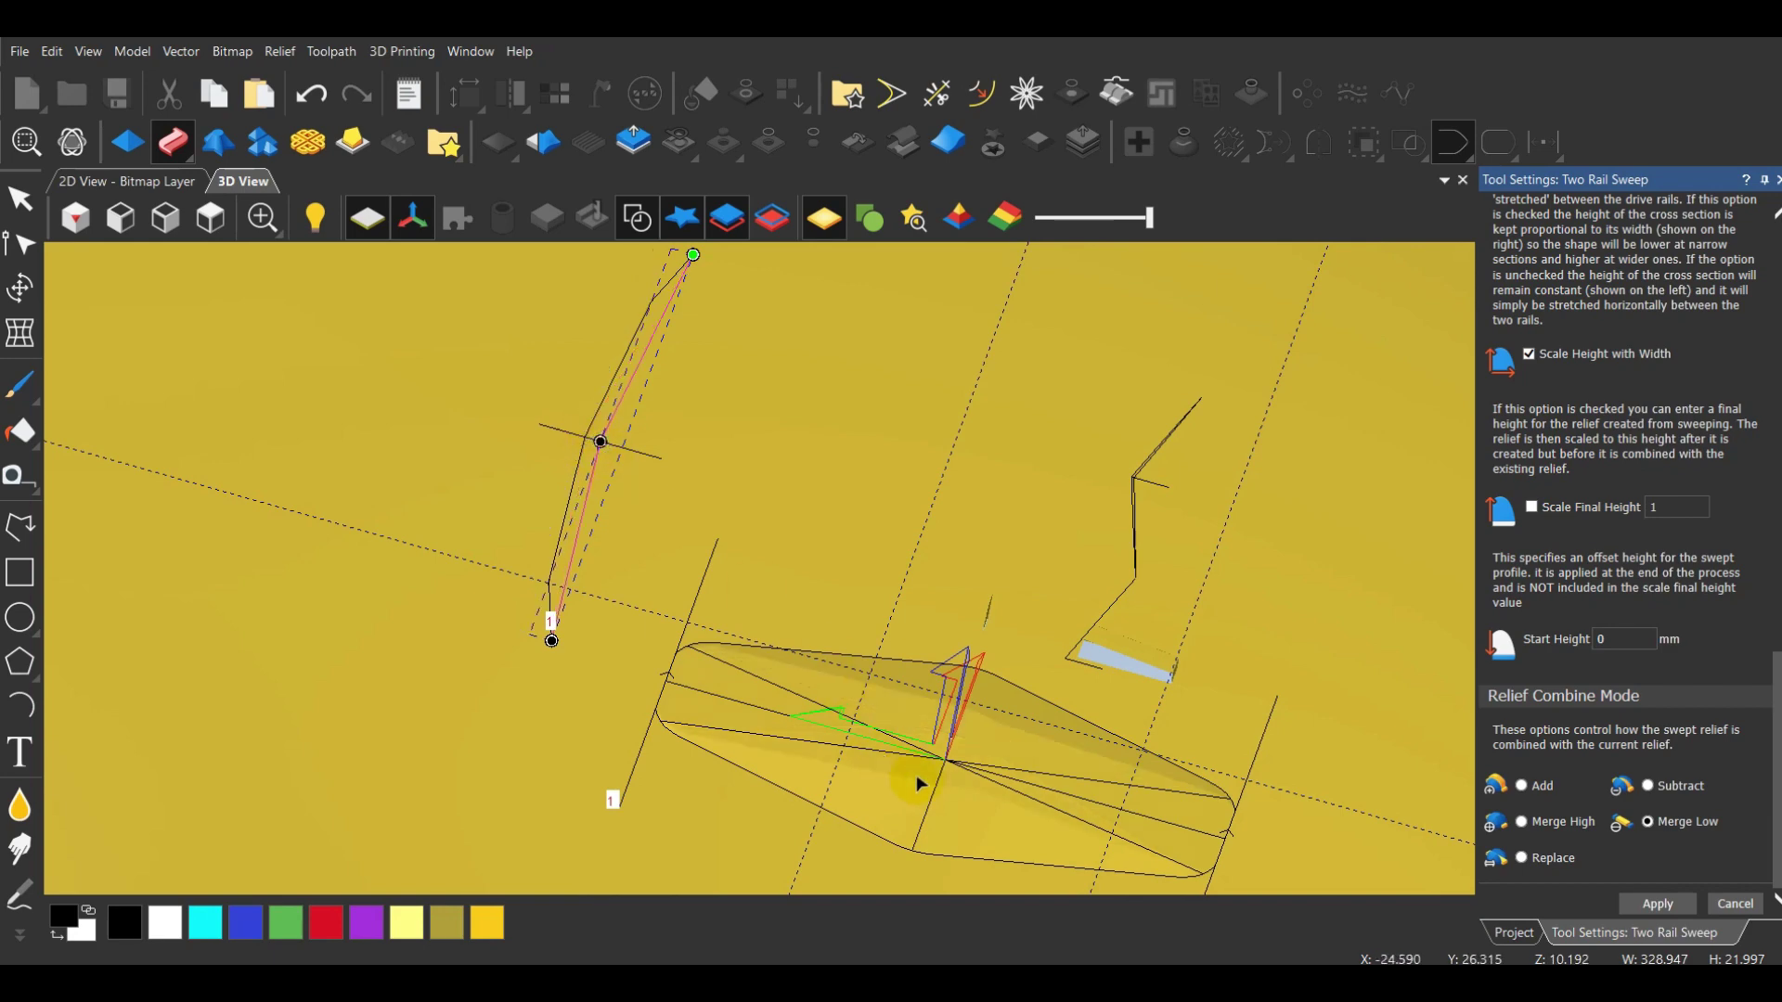
left_click_drag(938, 766, 886, 724)
left_click_drag(444, 323, 939, 583)
left_click_drag(447, 729, 993, 625)
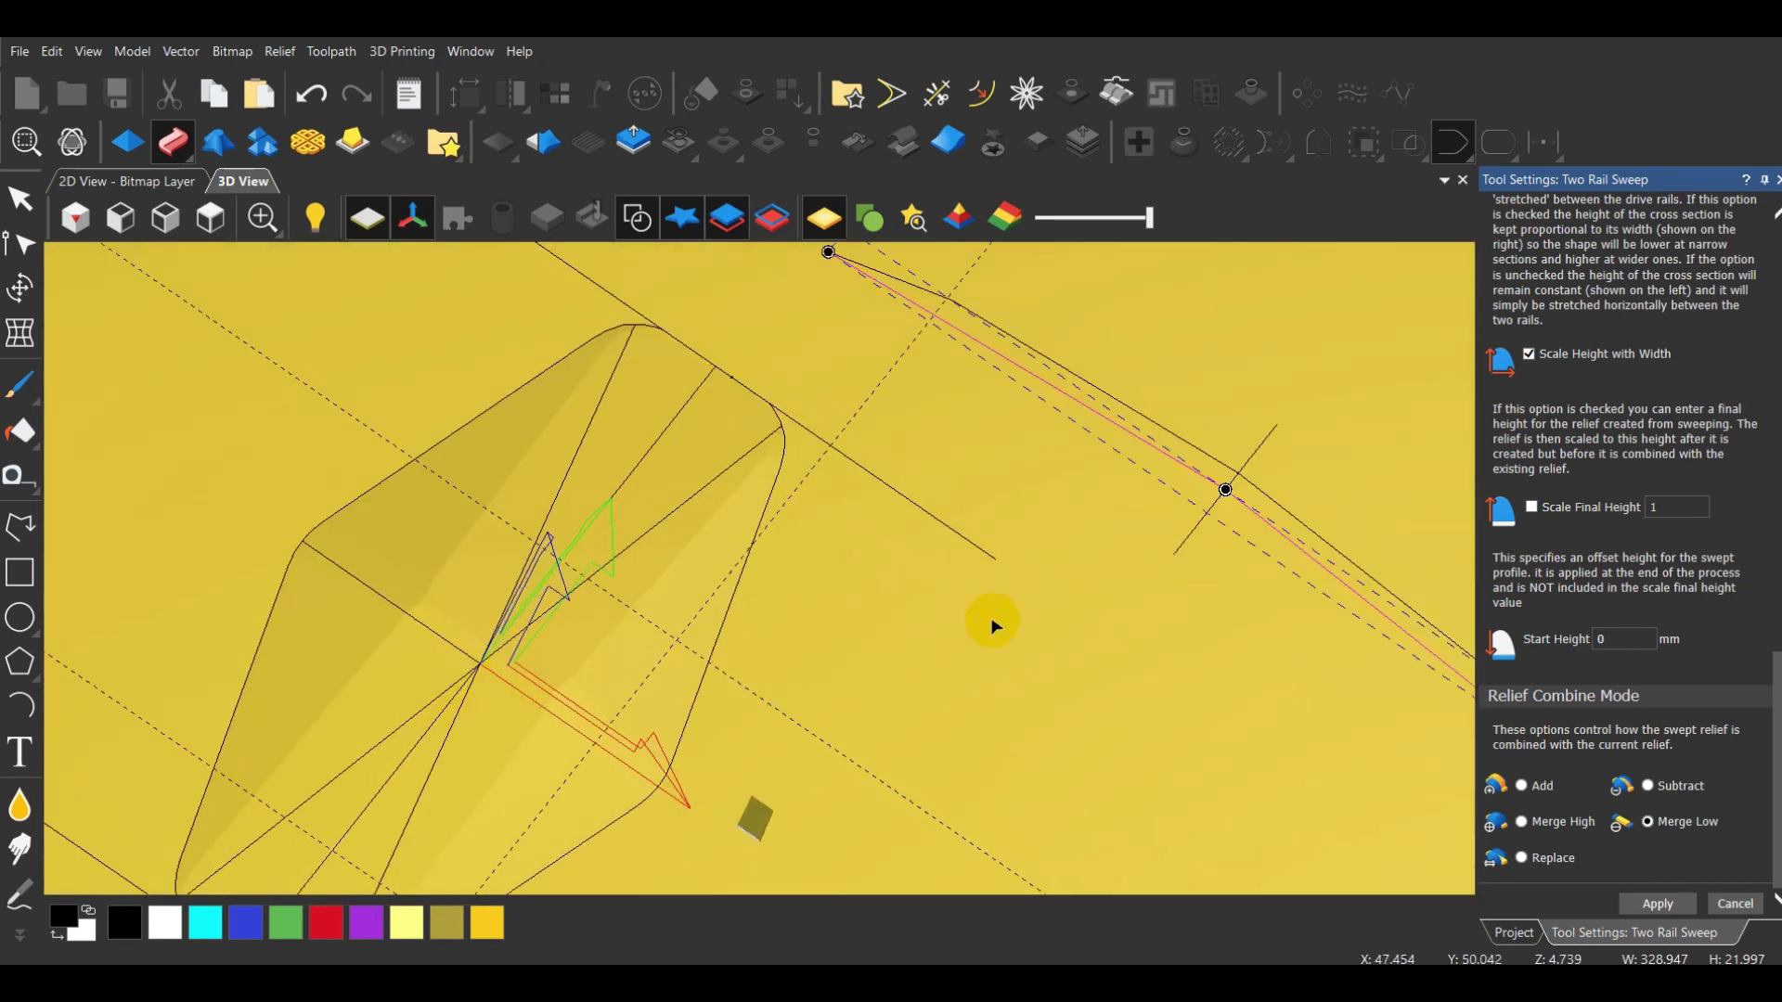
Raise the peak node of the lengthwise cross-section slightly and compare the tile's facets with the reference photo
left_click_drag(1196, 516, 369, 747)
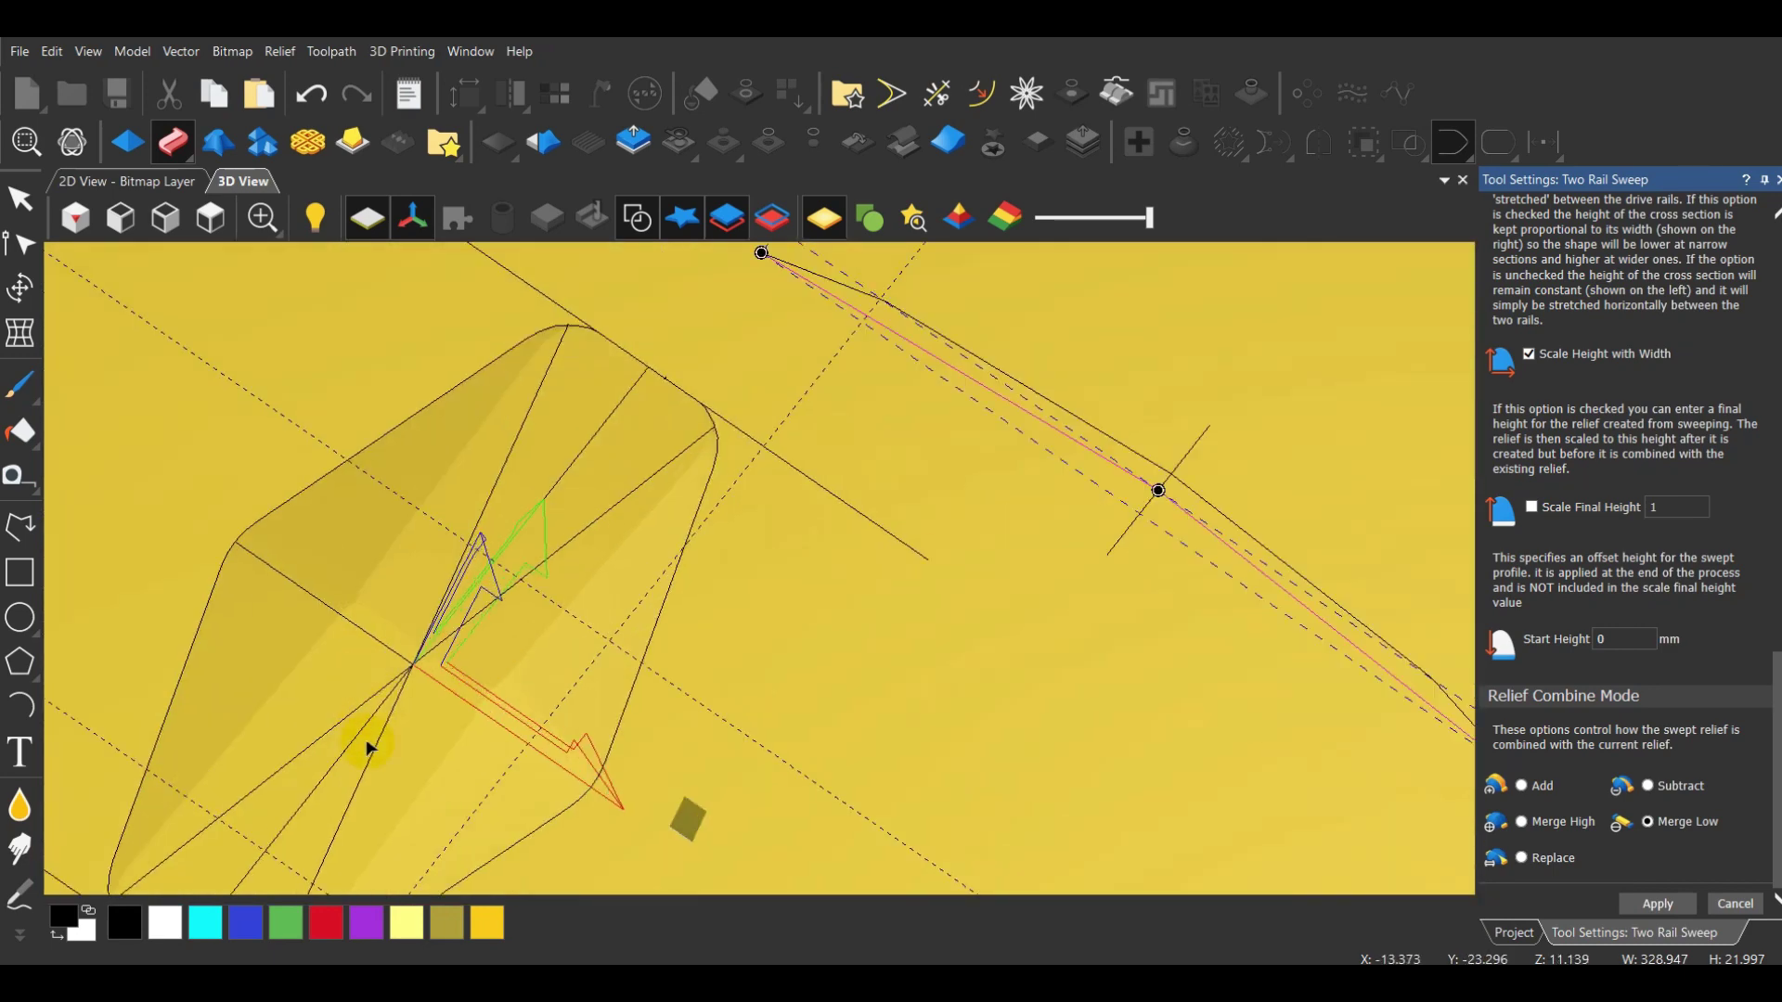
left_click_drag(1050, 561, 305, 791)
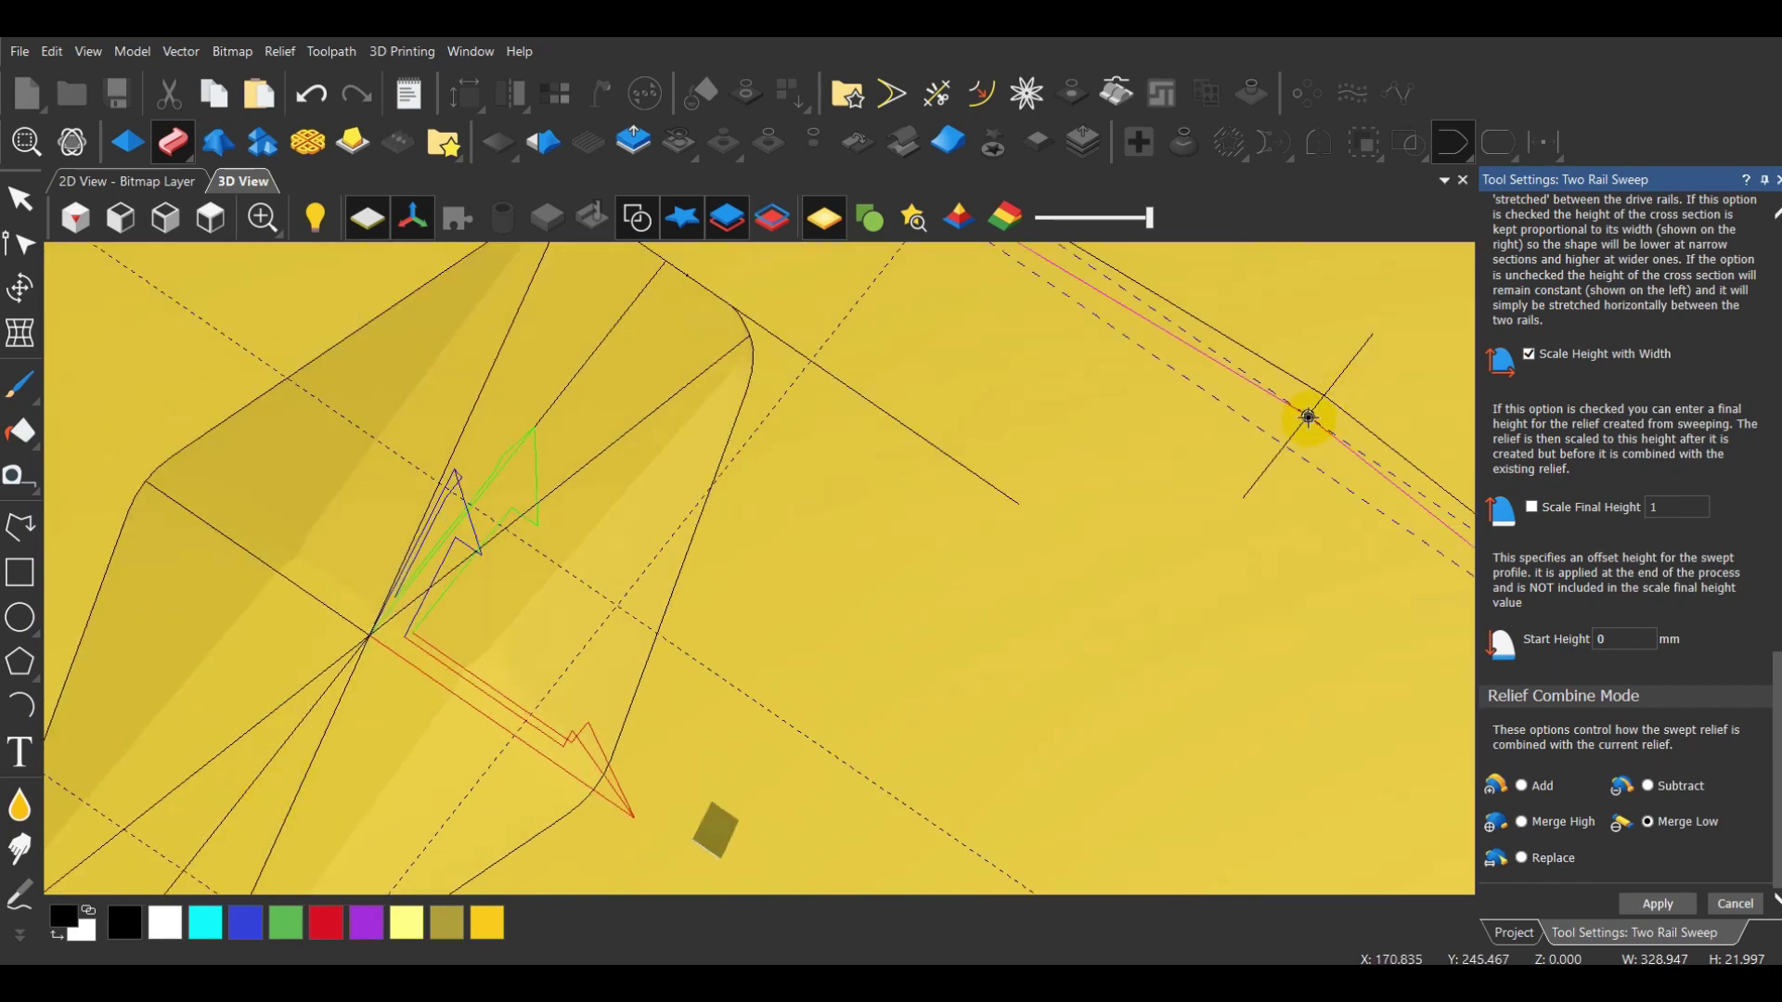
left_click_drag(1308, 417, 1323, 403)
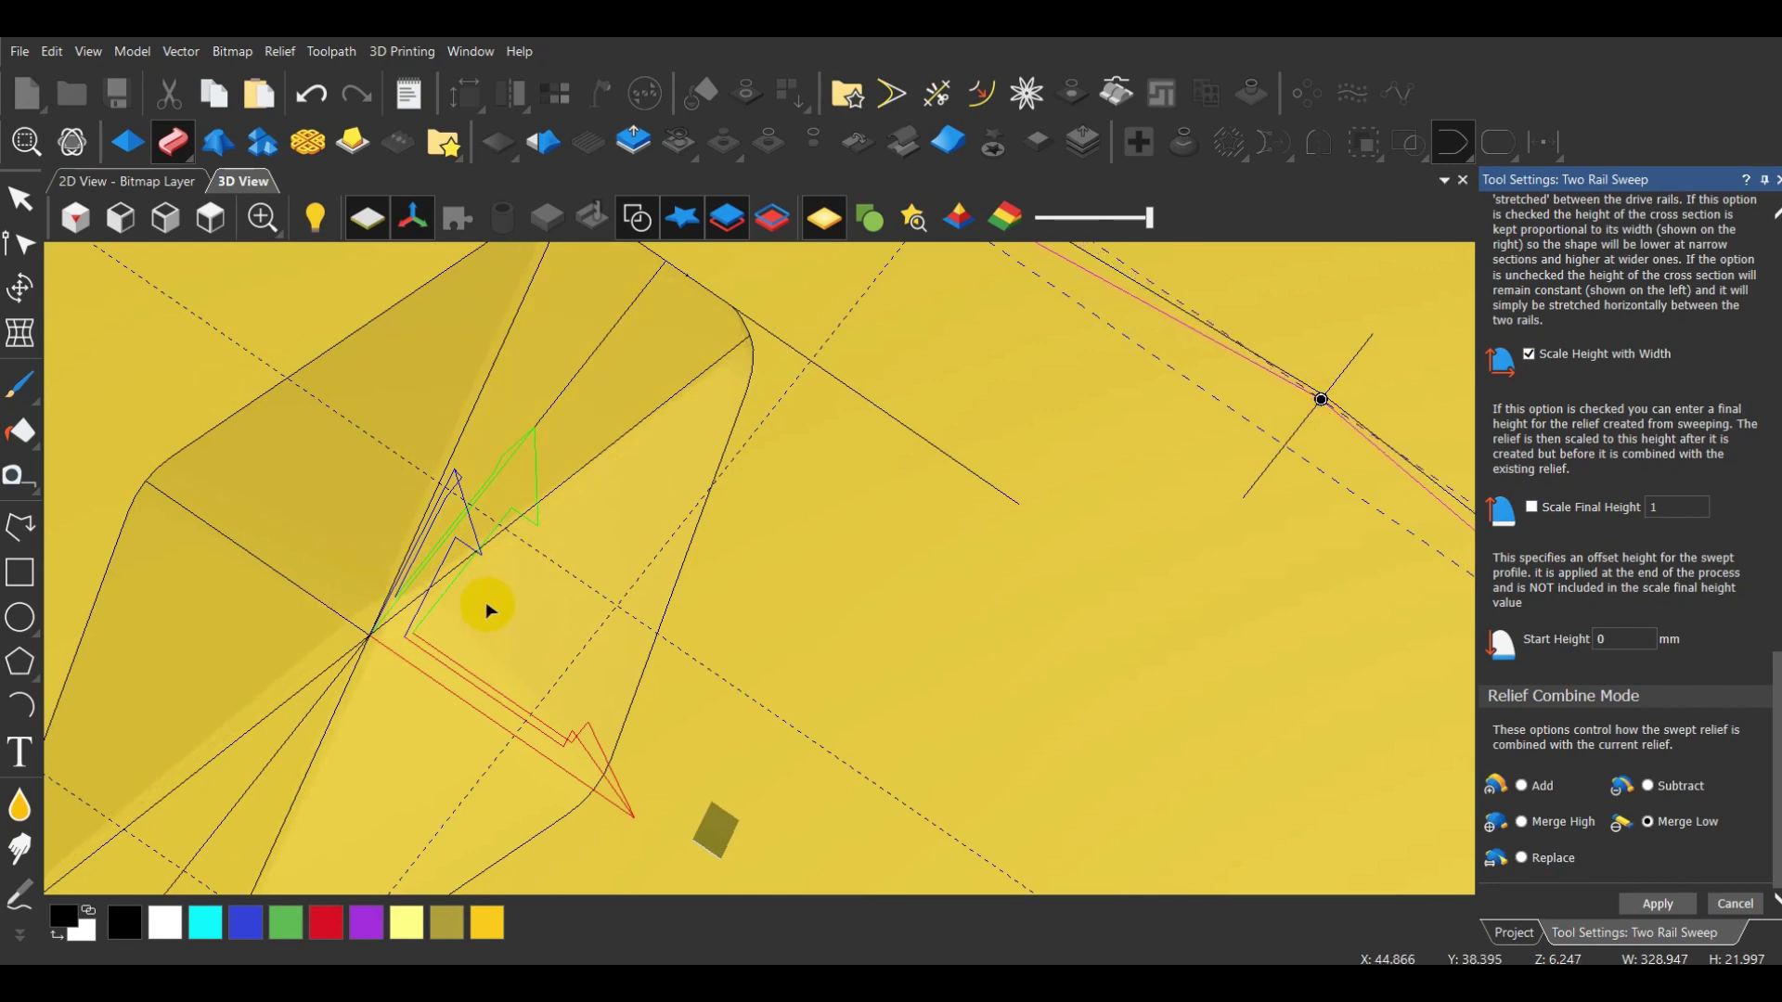
middle_click_drag(369, 634, 451, 611)
scroll(451, 603, "up", 5)
left_click_drag(457, 627, 1146, 701)
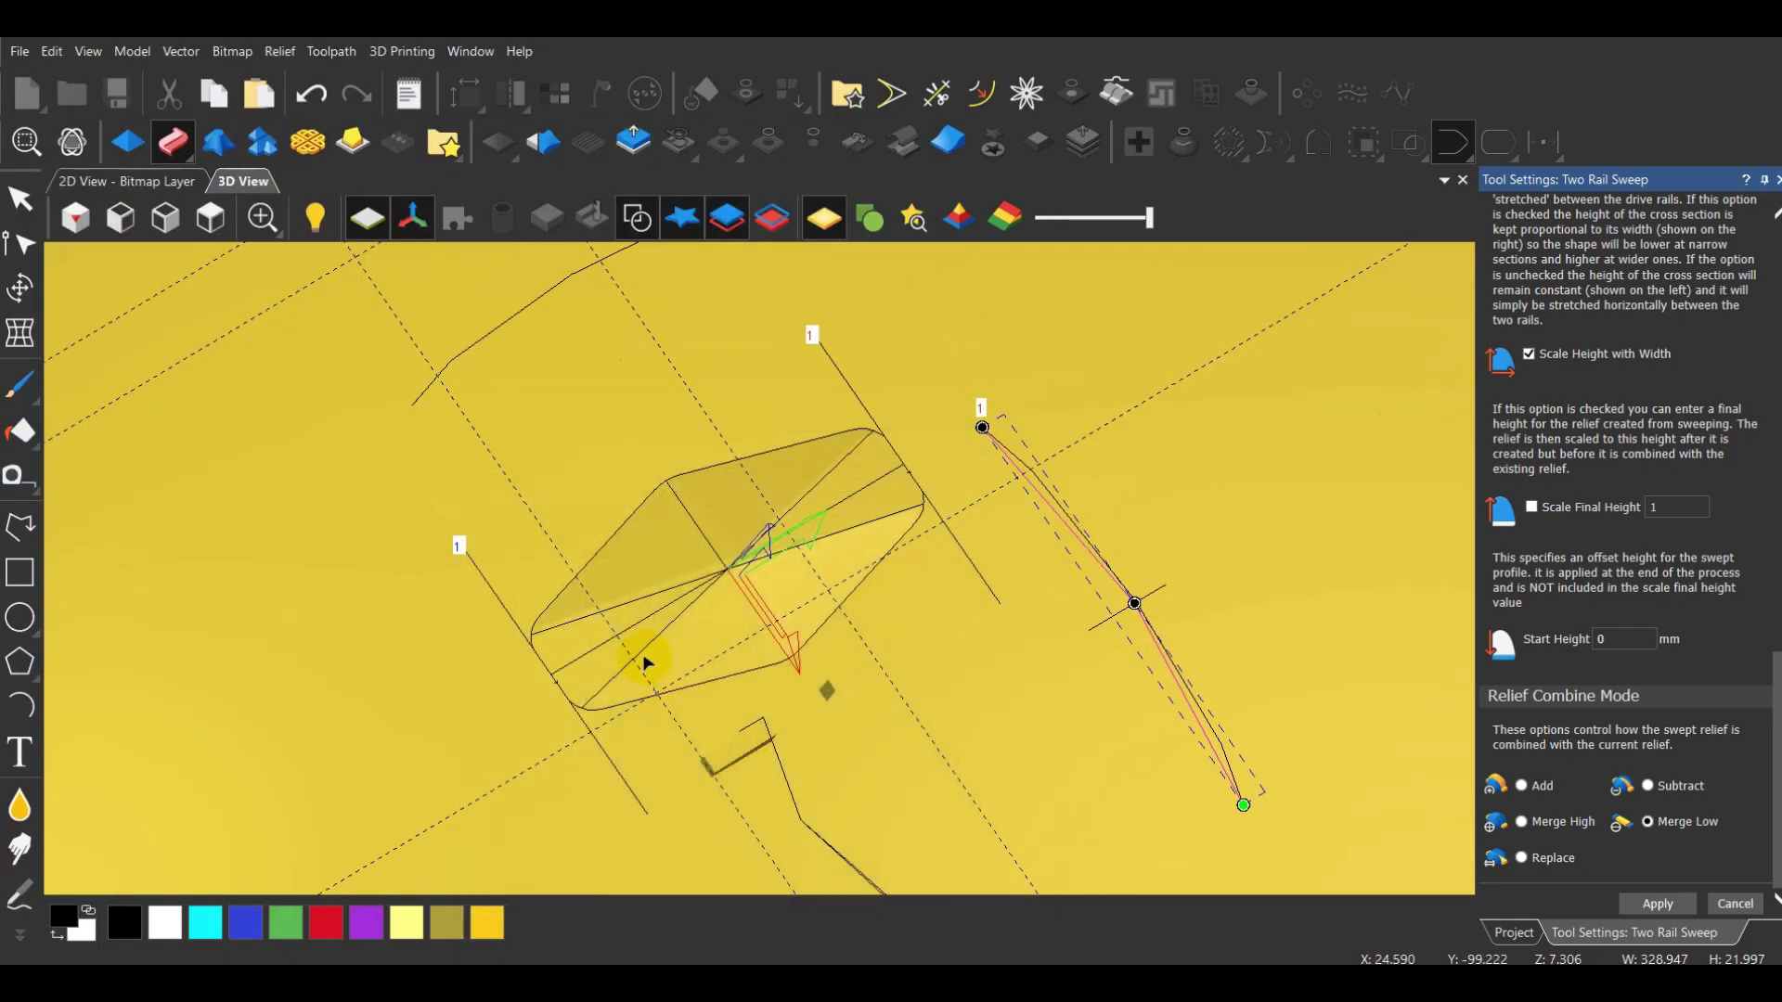
left_click_drag(644, 659, 907, 597)
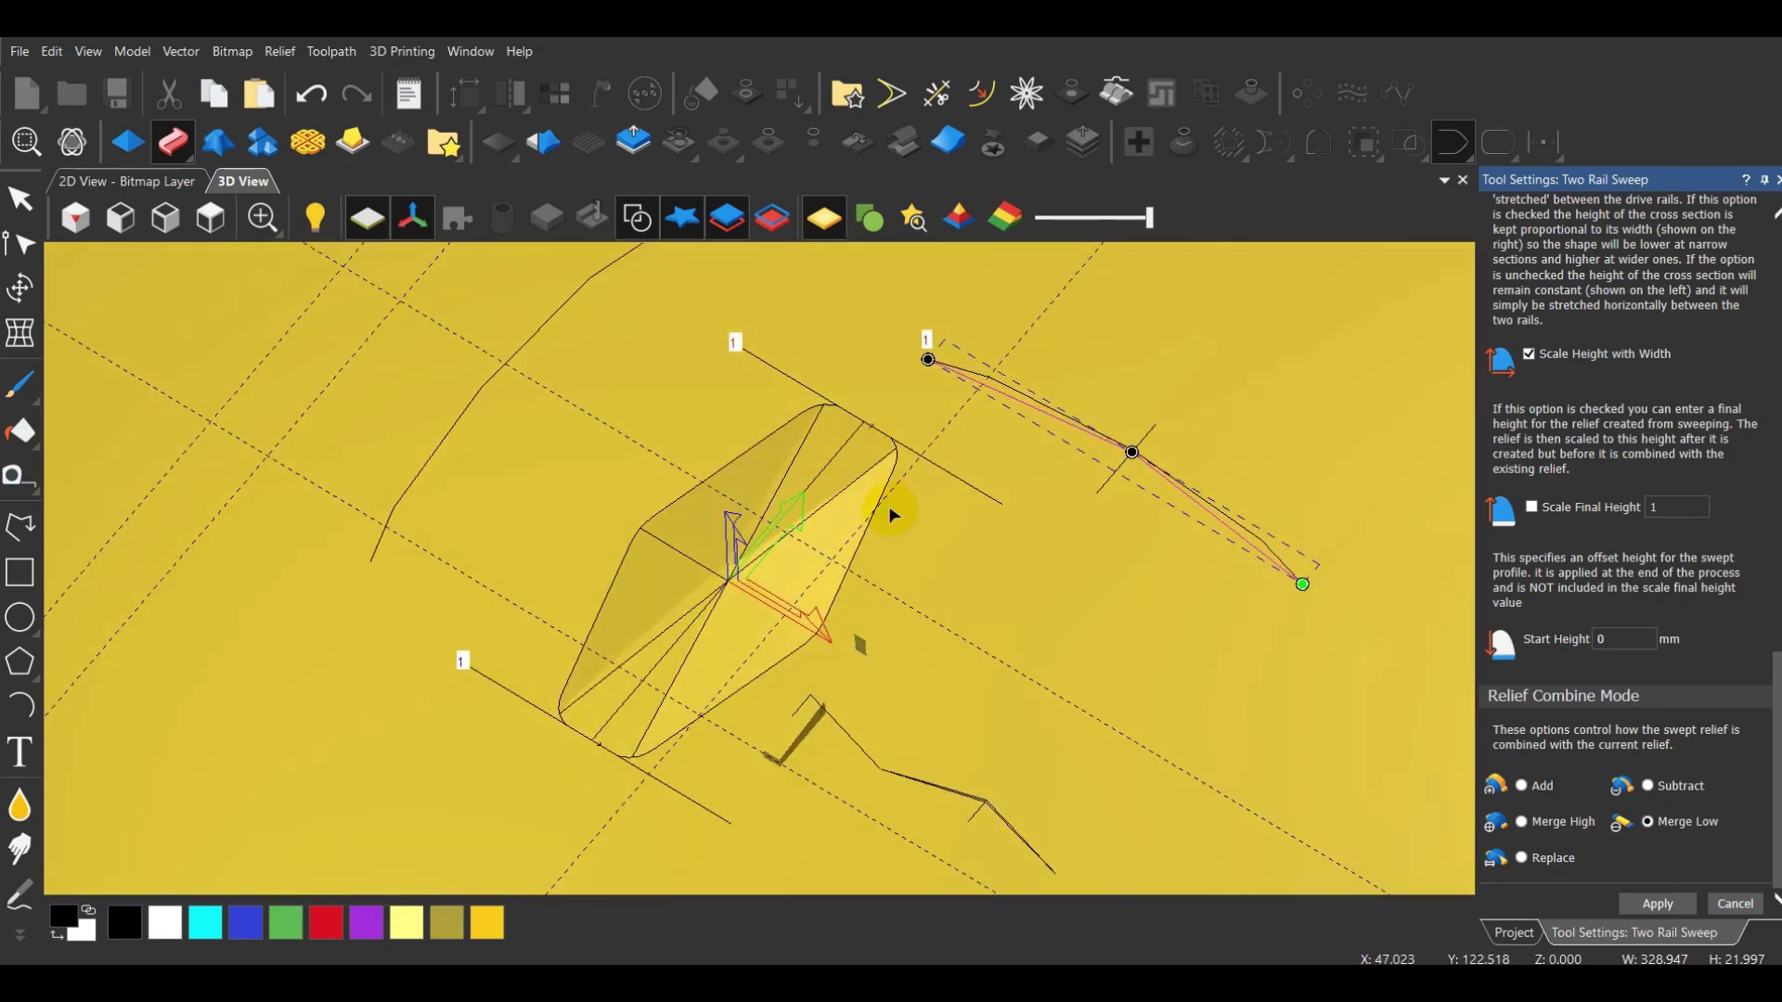
Fine-tune the cross-section's peak node towards the taller profile's peak, inspect the tile's centre facets, and close the Two Rail Sweep
scroll(890, 515, "up", 3)
mouse_move(1338, 446)
left_mouse_down()
mouse_move(1416, 415)
mouse_move(1389, 395)
mouse_move(1380, 410)
mouse_move(1388, 386)
left_mouse_up()
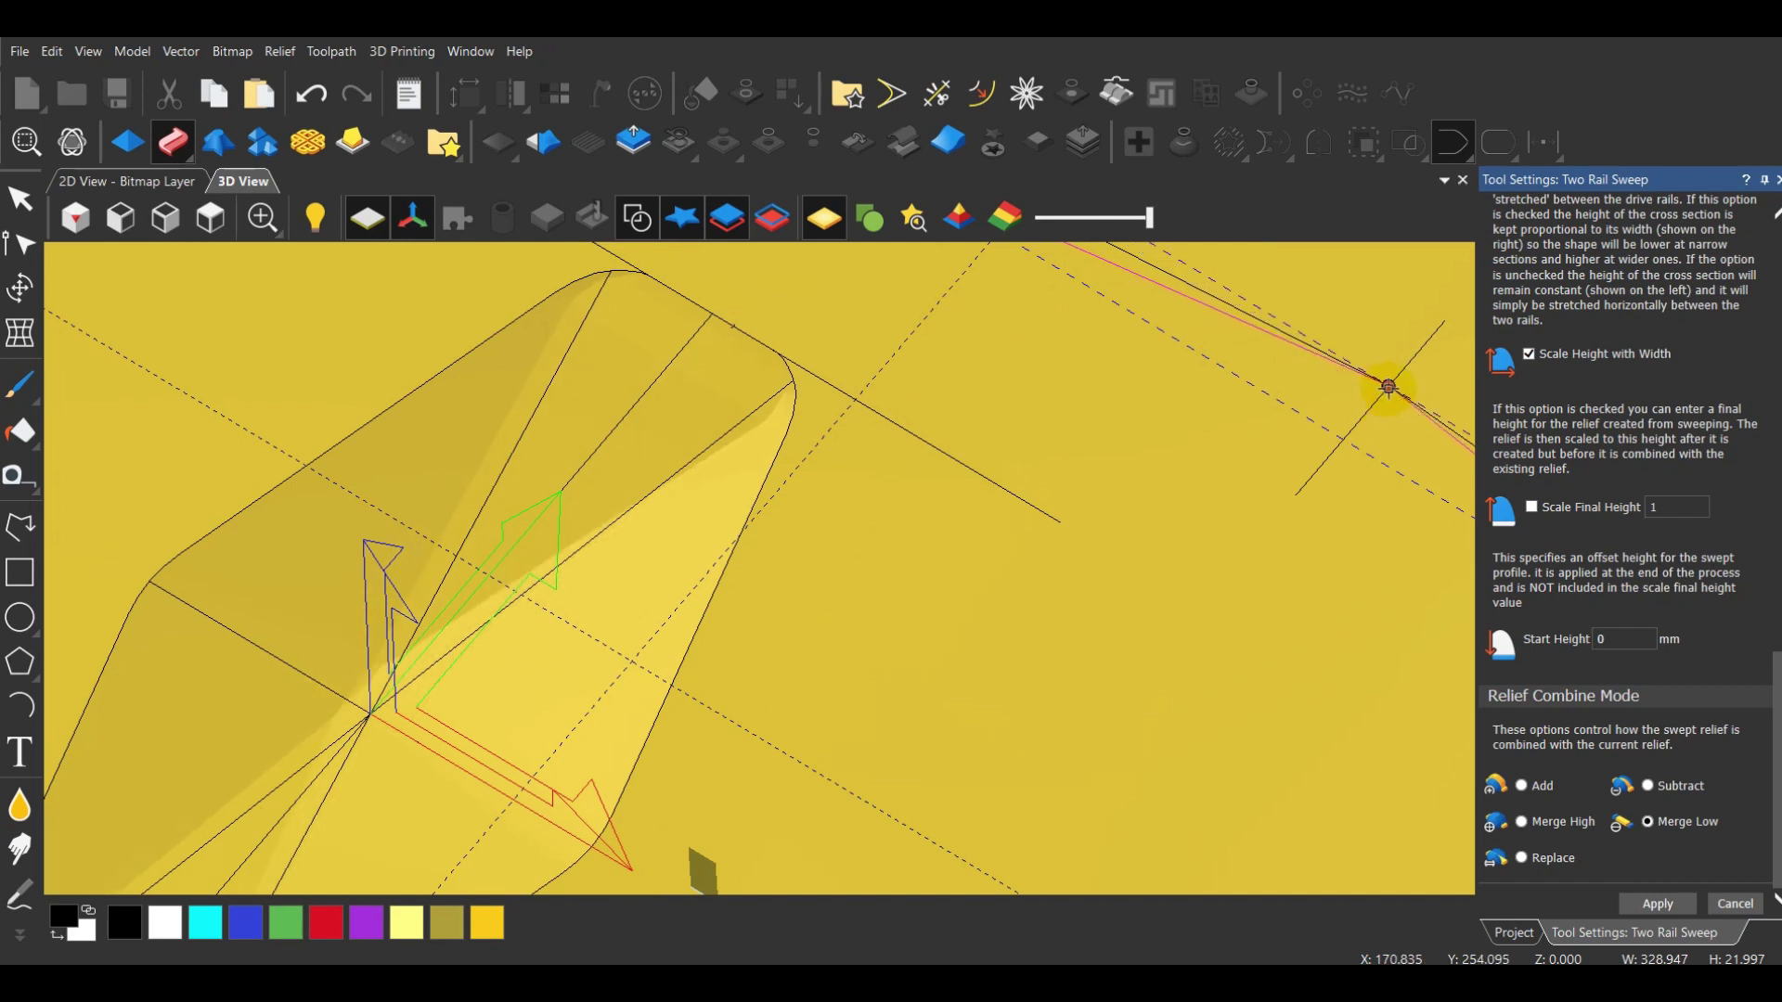
left_click_drag(1390, 388, 1405, 384)
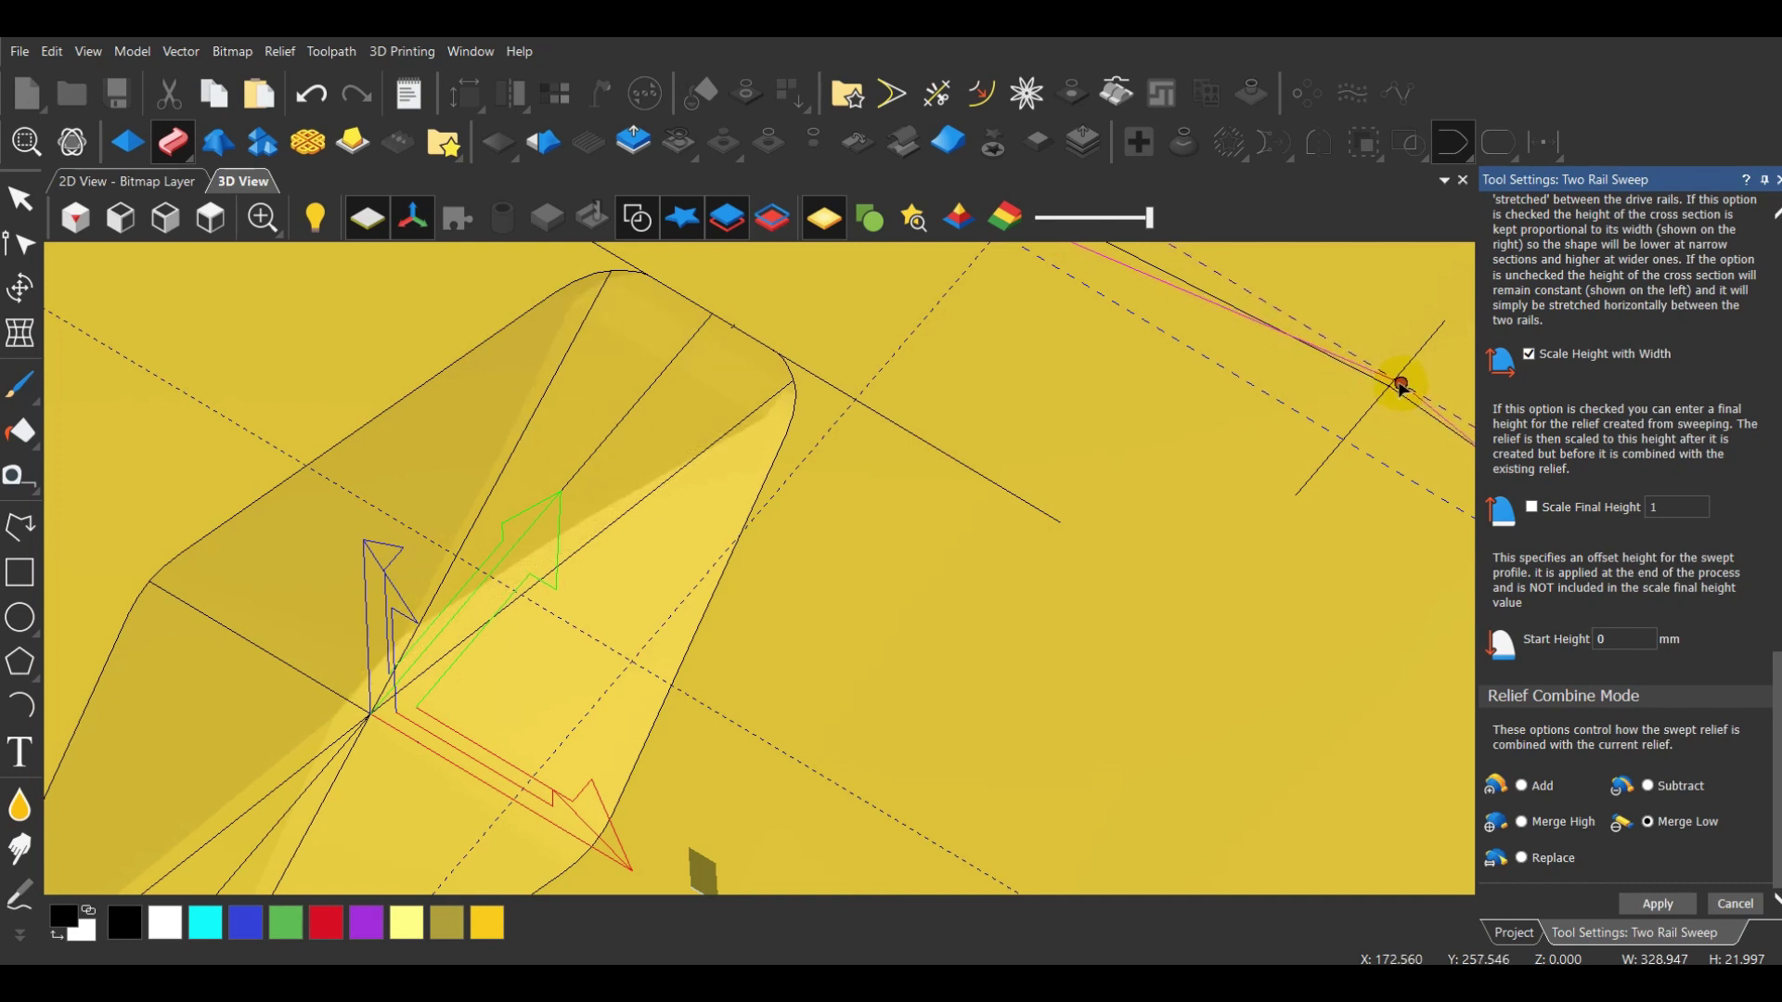
left_click_drag(1397, 385, 1387, 384)
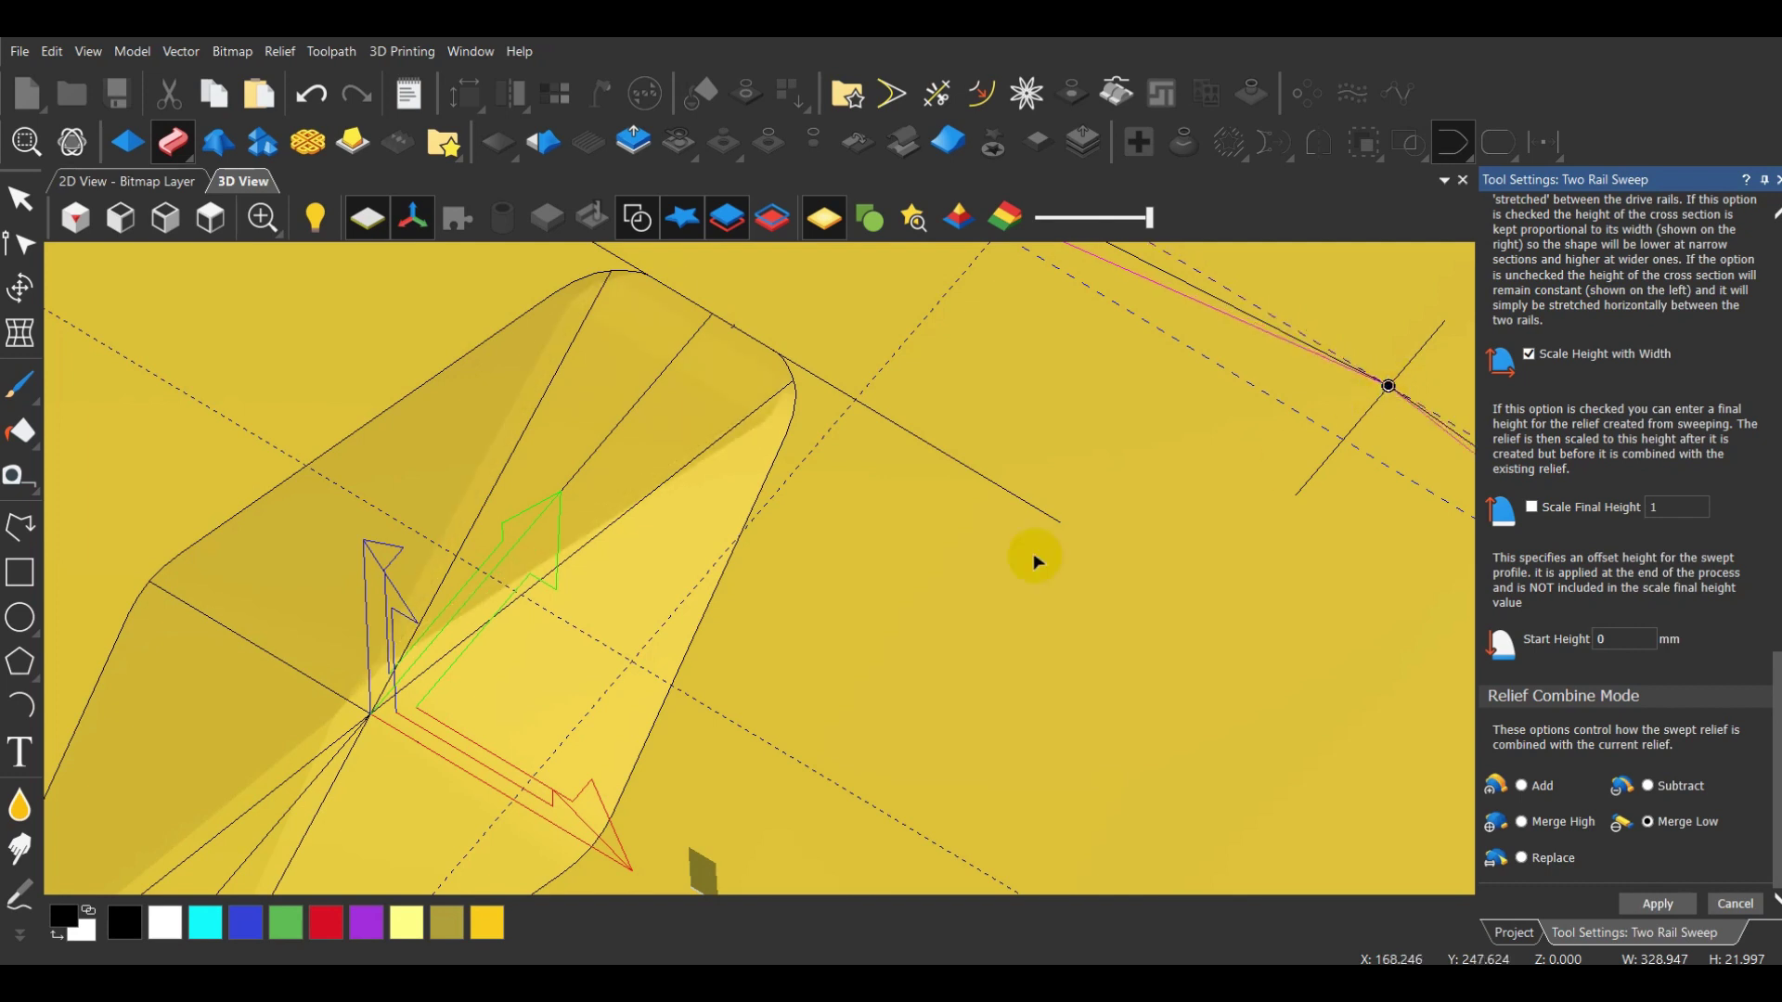
scroll(180, 649, "up", 3)
left_click_drag(515, 749, 1014, 600)
scroll(567, 583, "down", 2)
left_click_drag(1318, 502, 1326, 548)
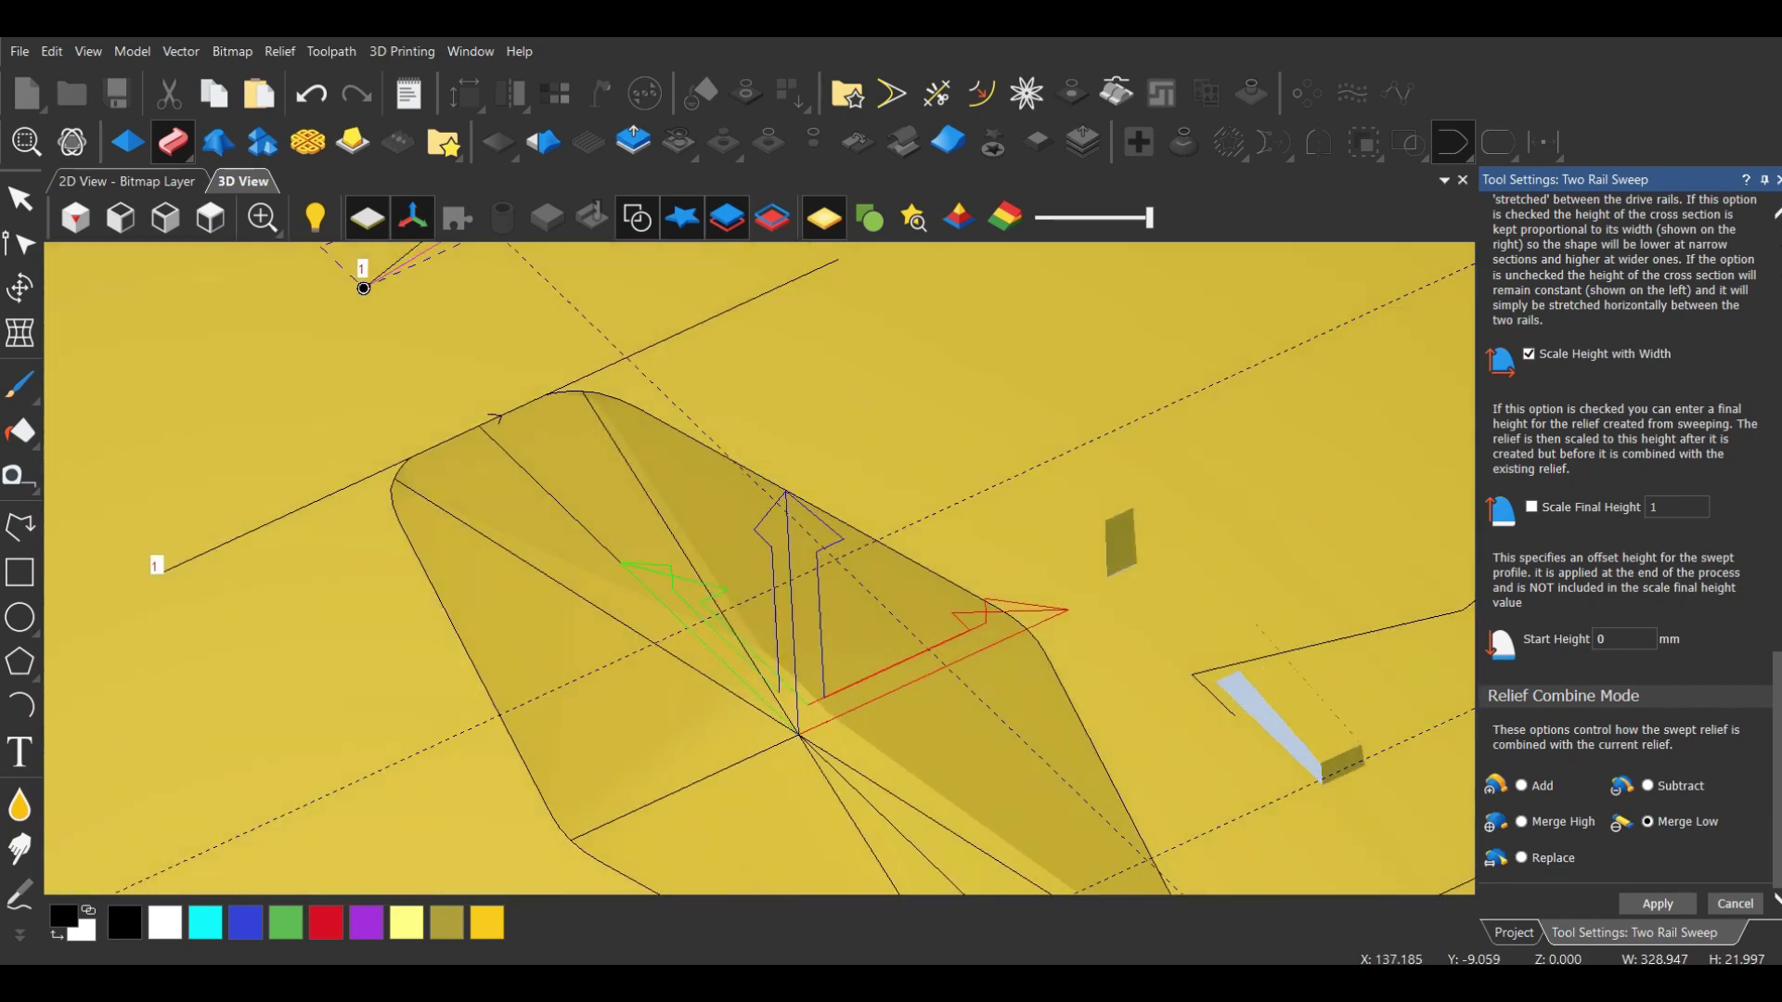
left_click(1776, 180)
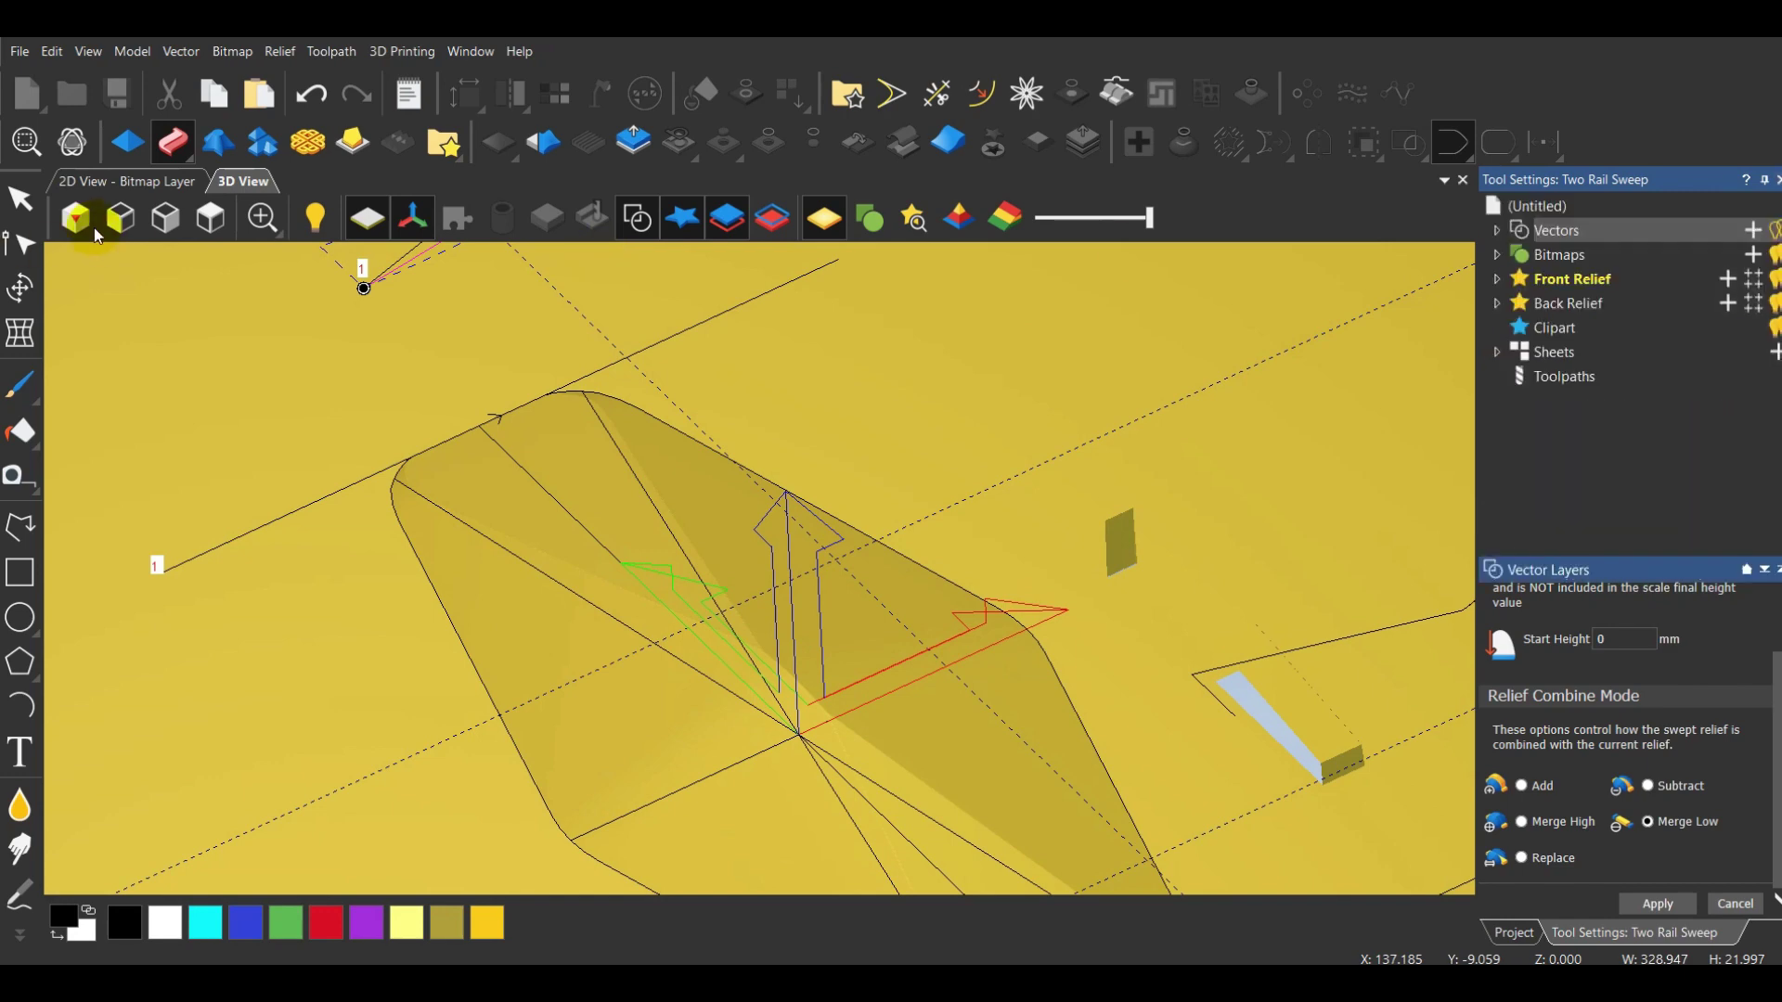
Move the straight-sided peaked profile from above the tile onto its horizontal centre line, with the peak over the tile's left half
left_click(211, 217)
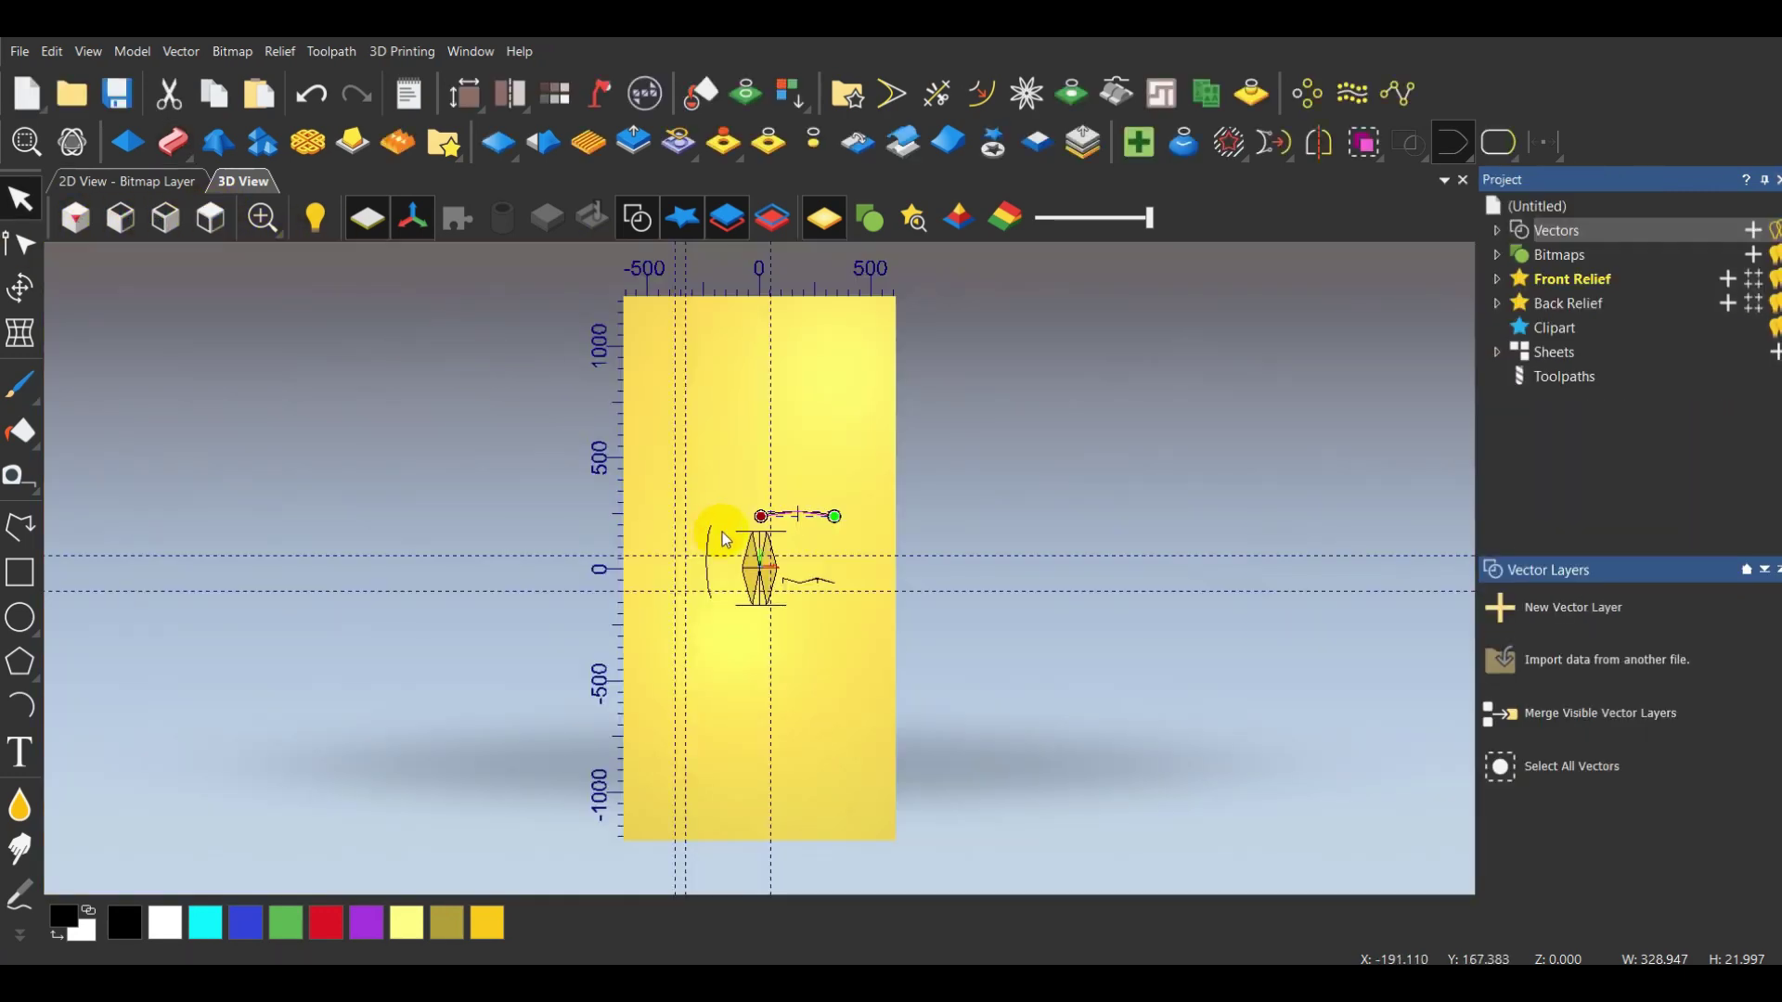
scroll(815, 505, "up", 3)
left_click_drag(841, 476, 733, 610)
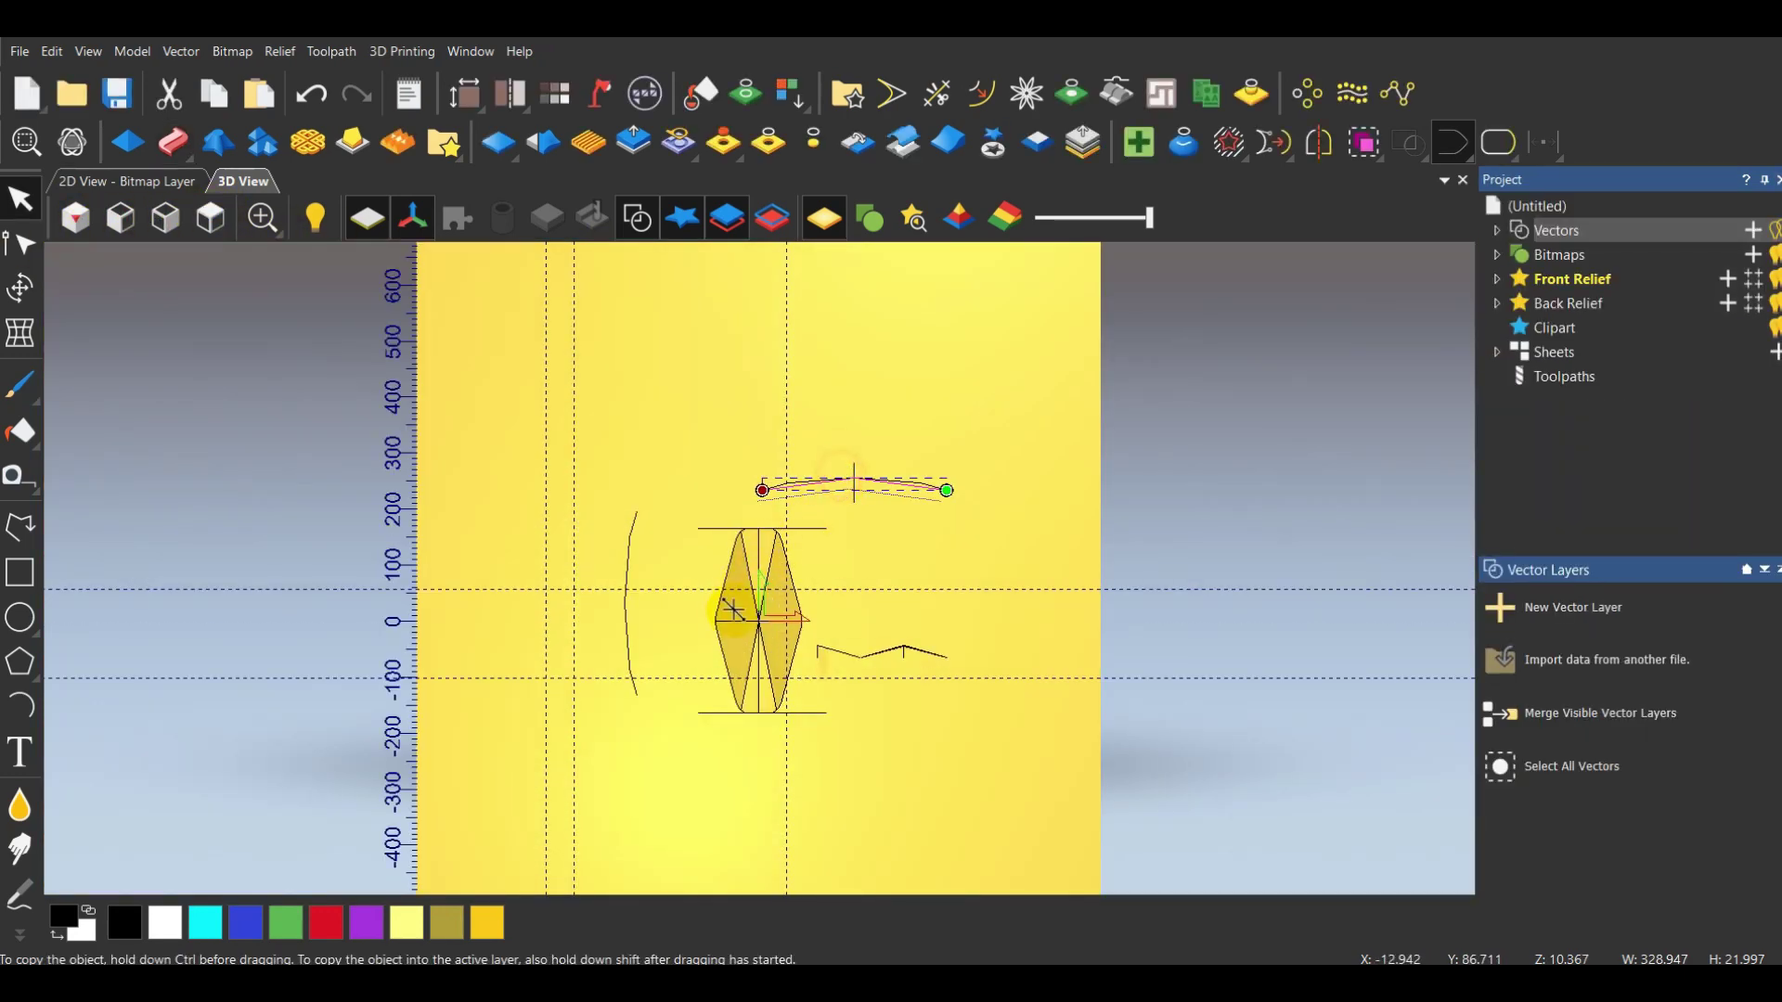
scroll(733, 620, "up", 5)
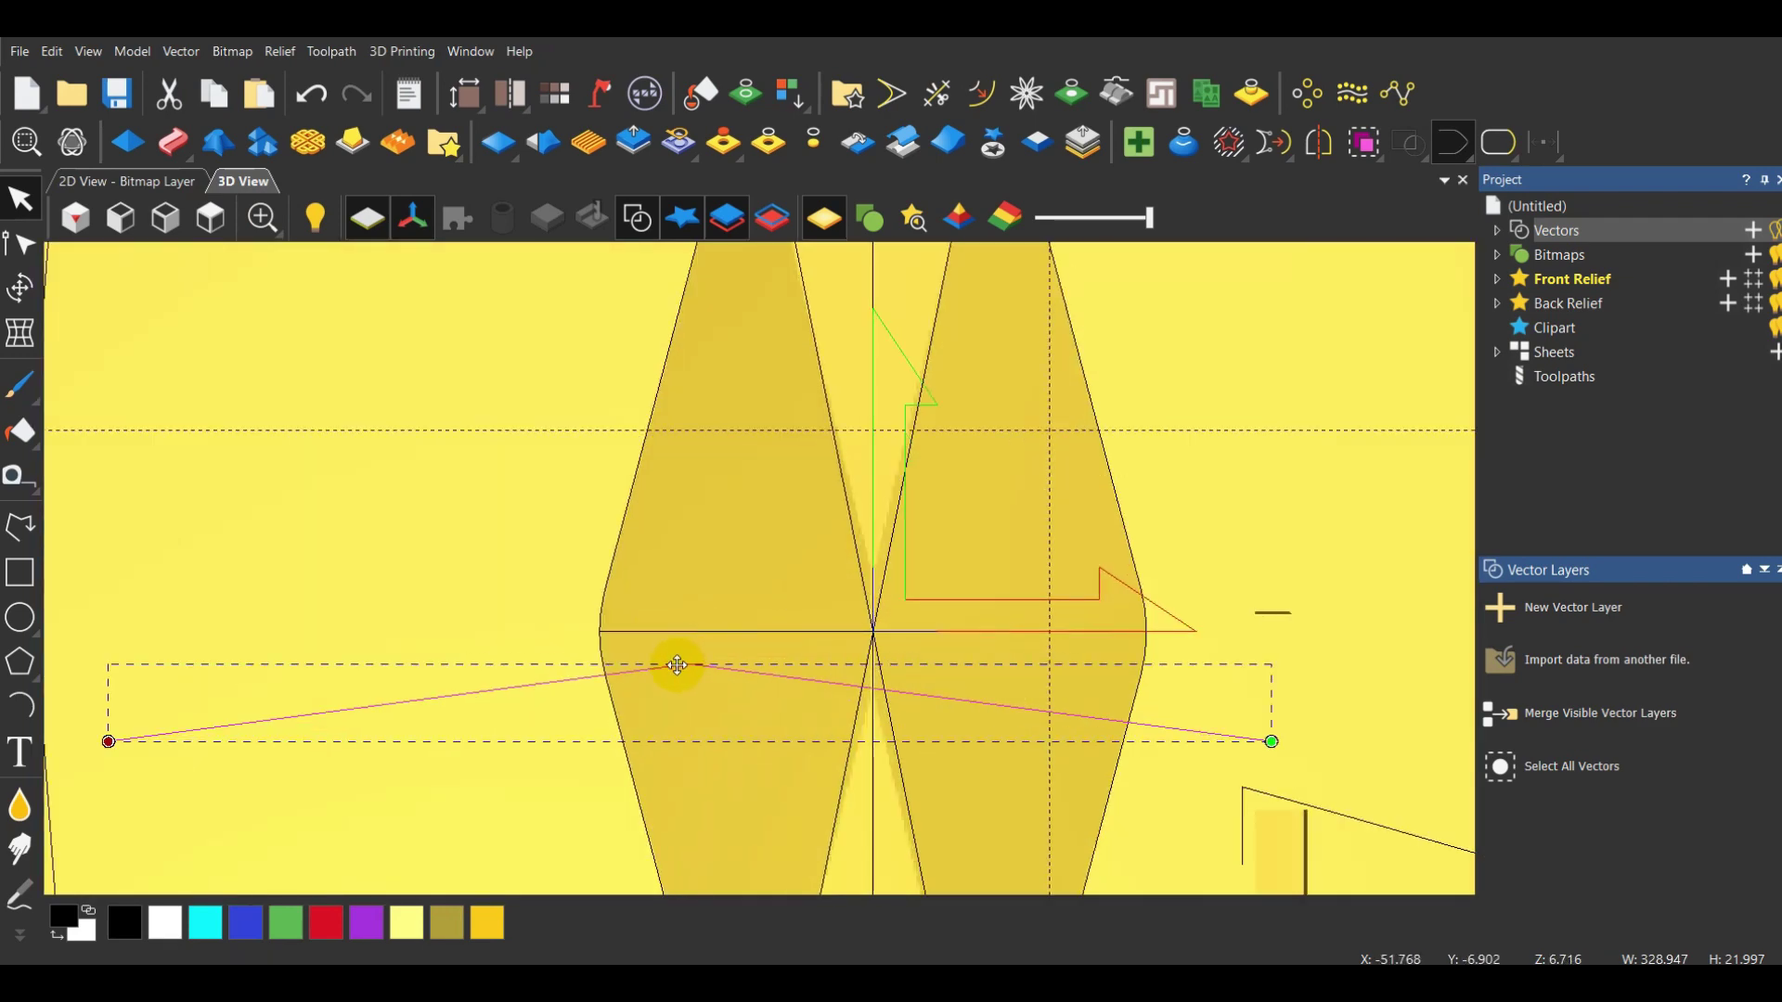
left_click_drag(675, 666, 759, 618)
scroll(759, 618, "up", 2)
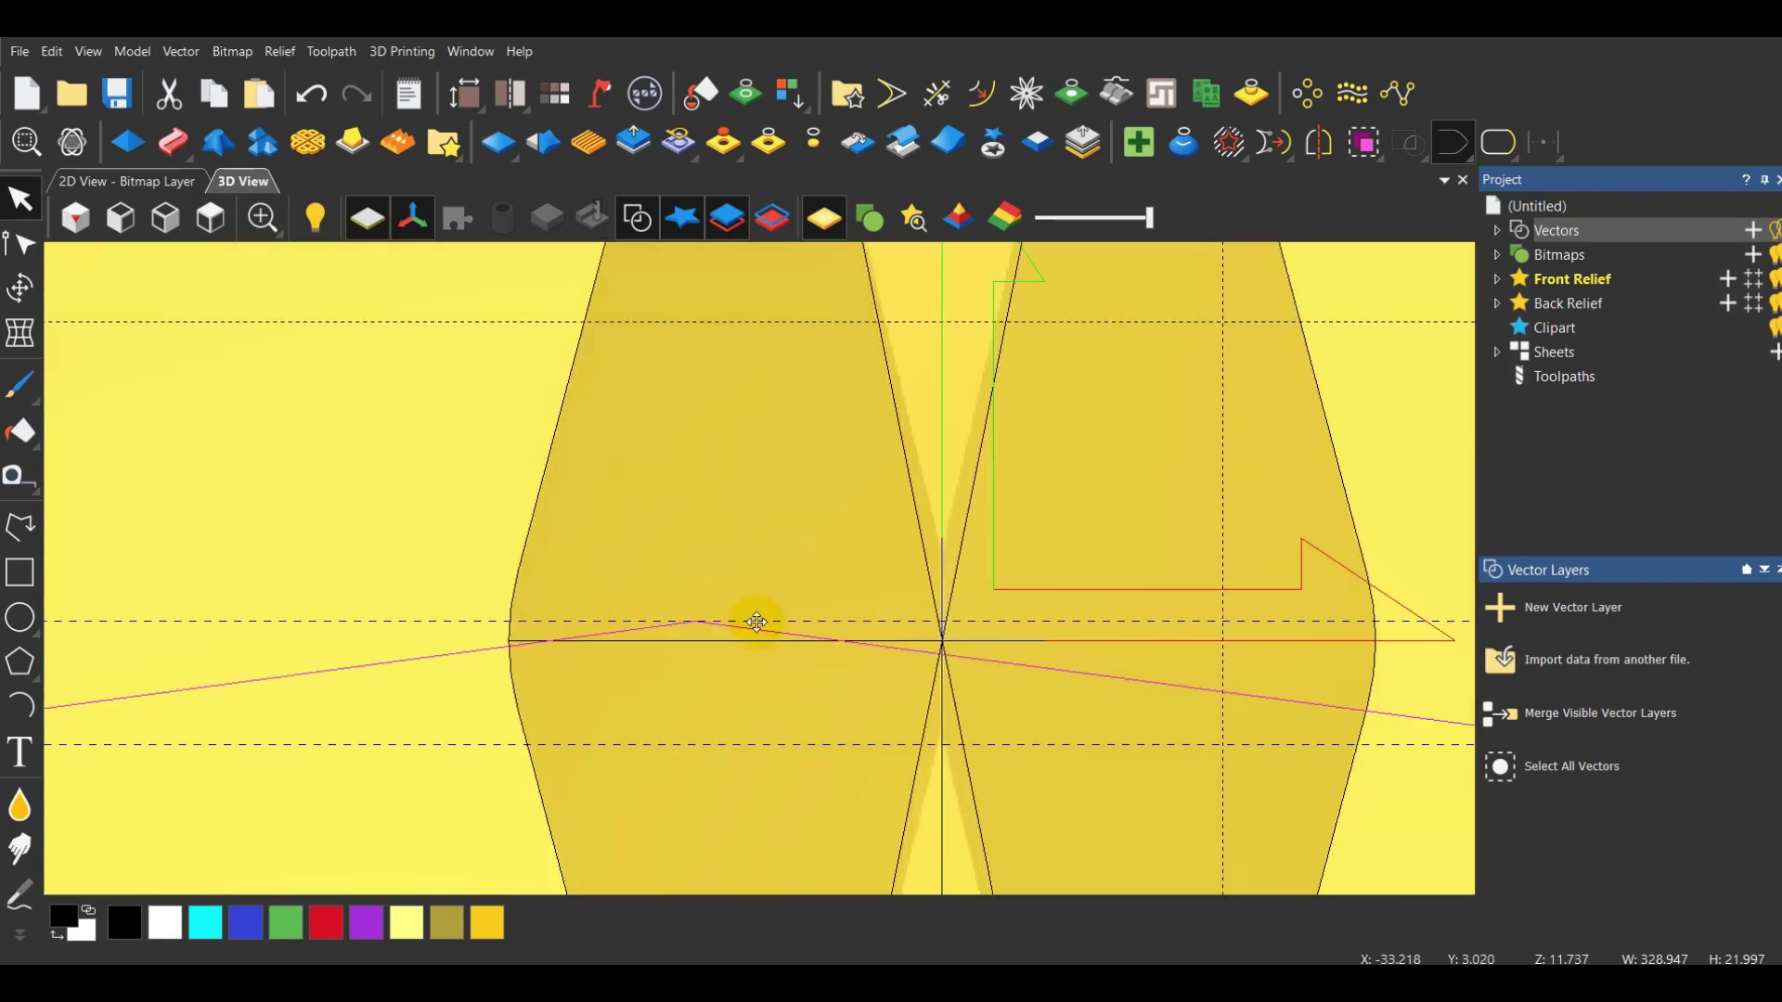
scroll(956, 376, "down", 6)
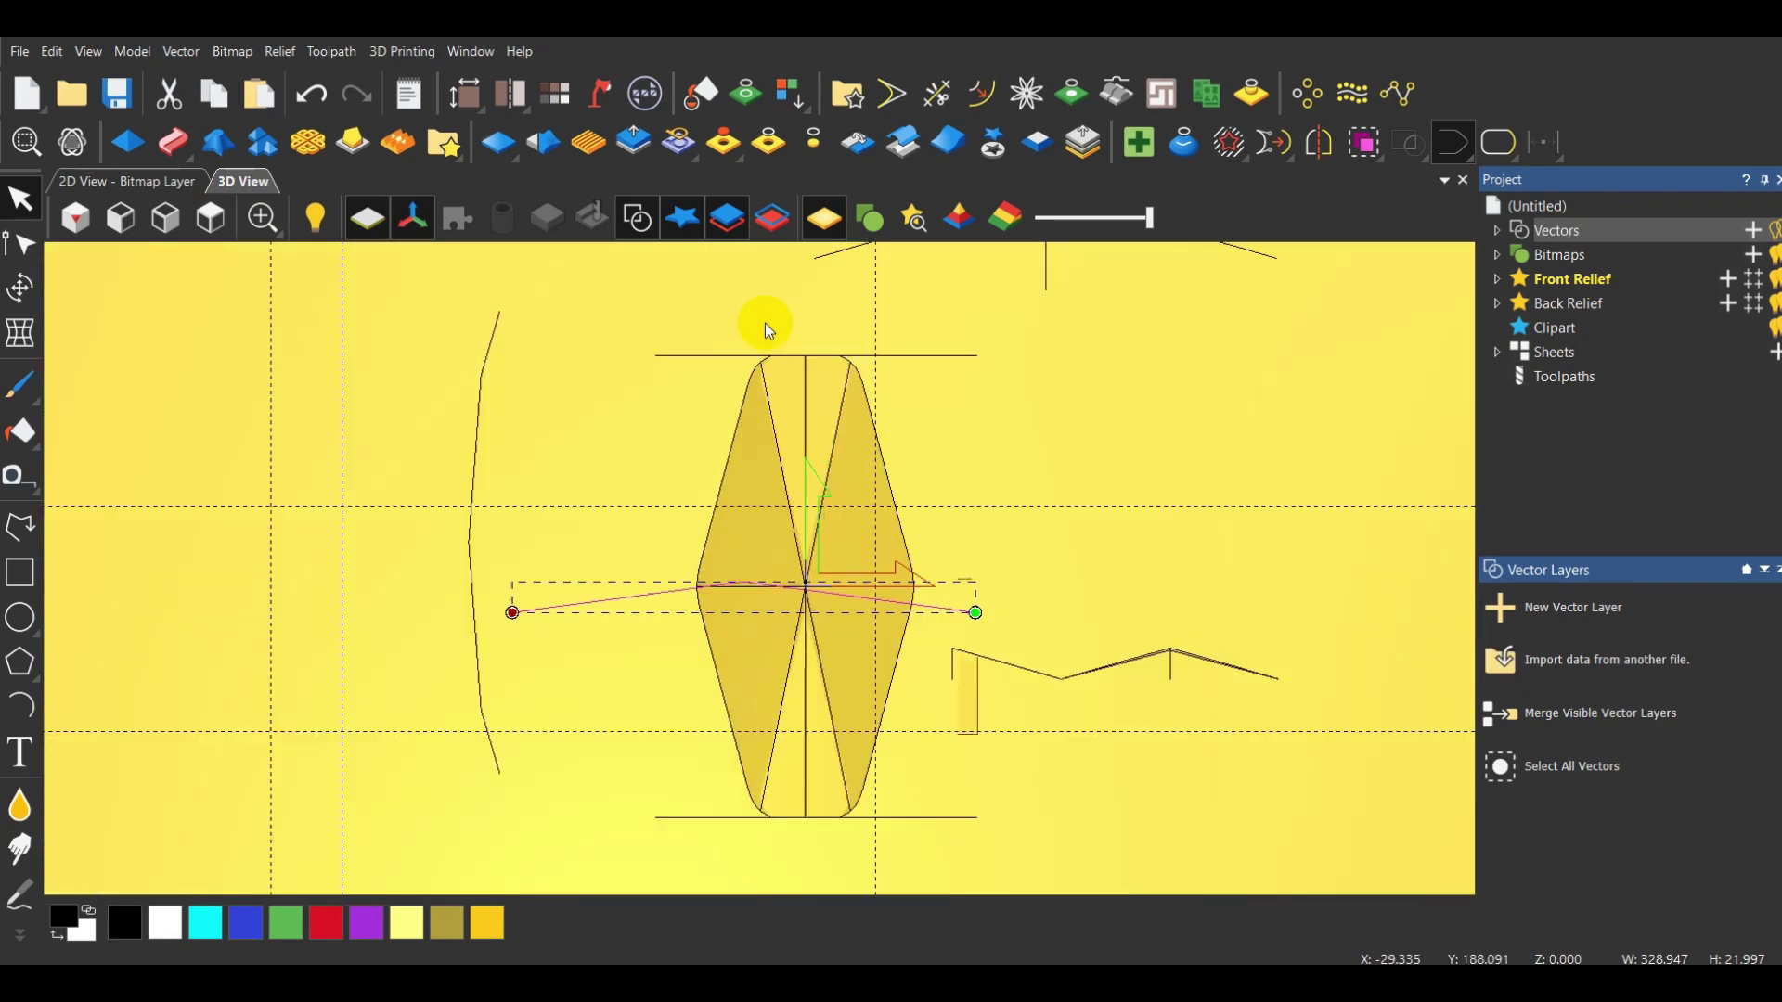
Start a Two Rail Sweep with the tile's horizontal end lines as drive rails and the repositioned peaked profile as the cross-section
left_click(696, 434)
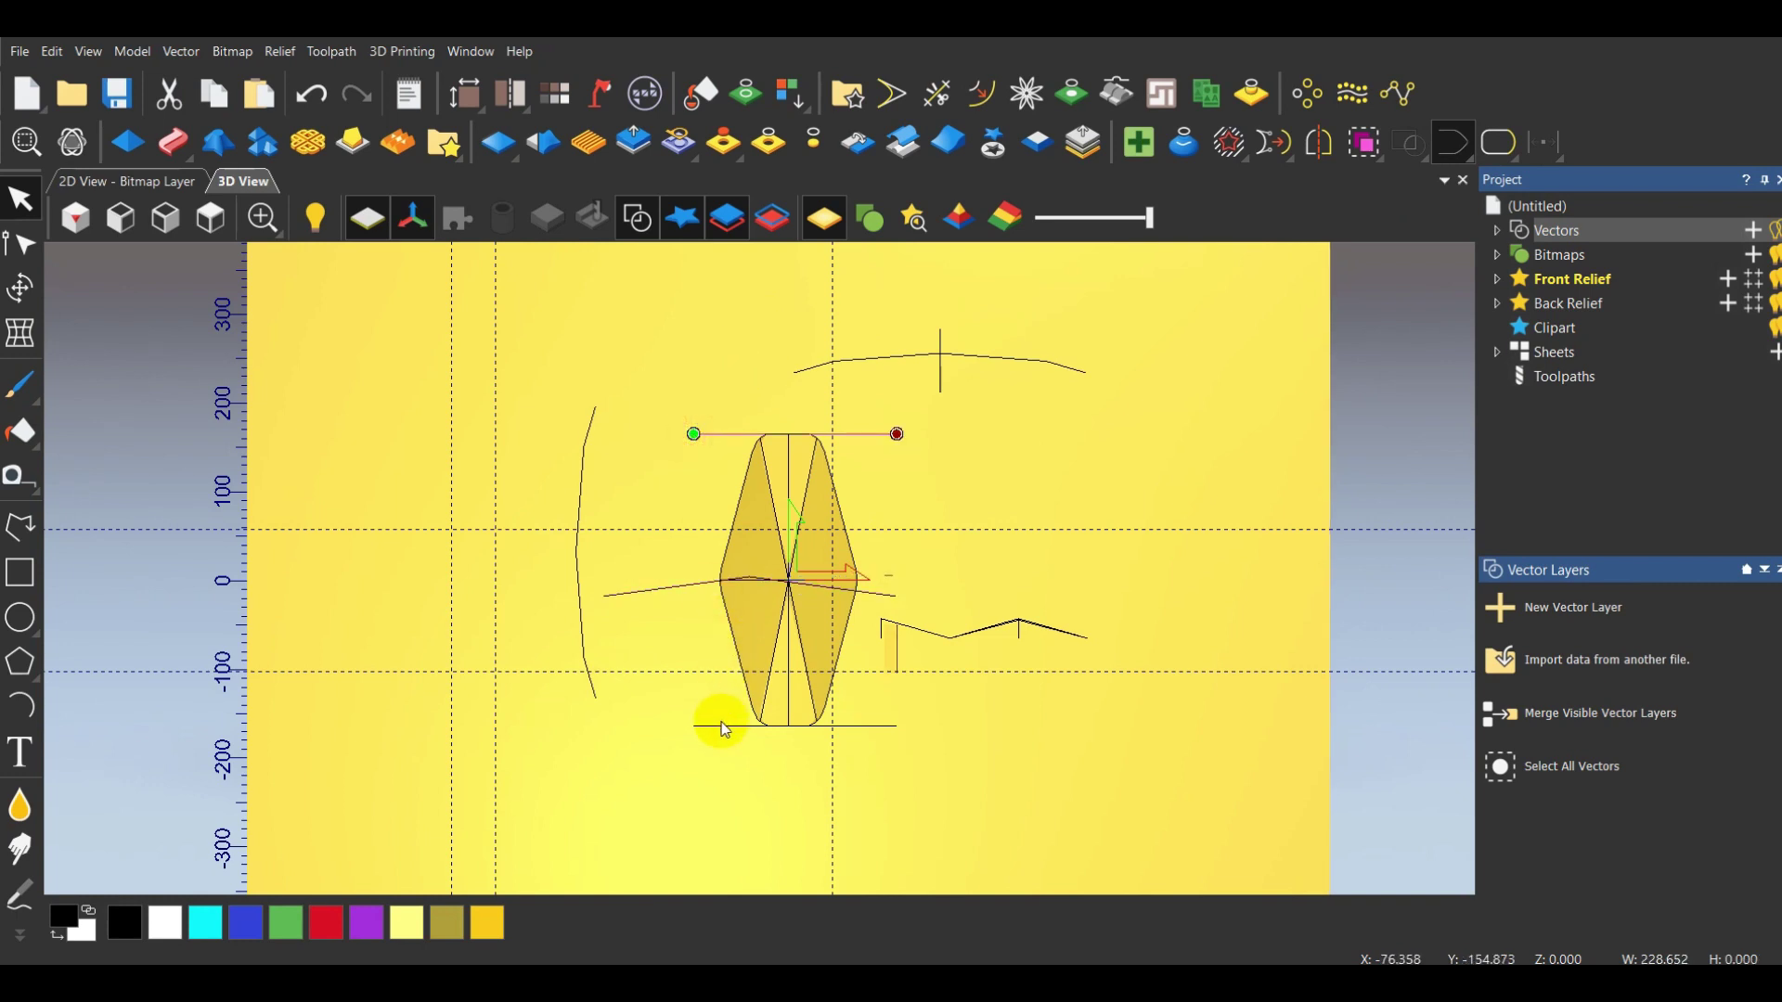
left_click(723, 727, "shift")
left_click(173, 142)
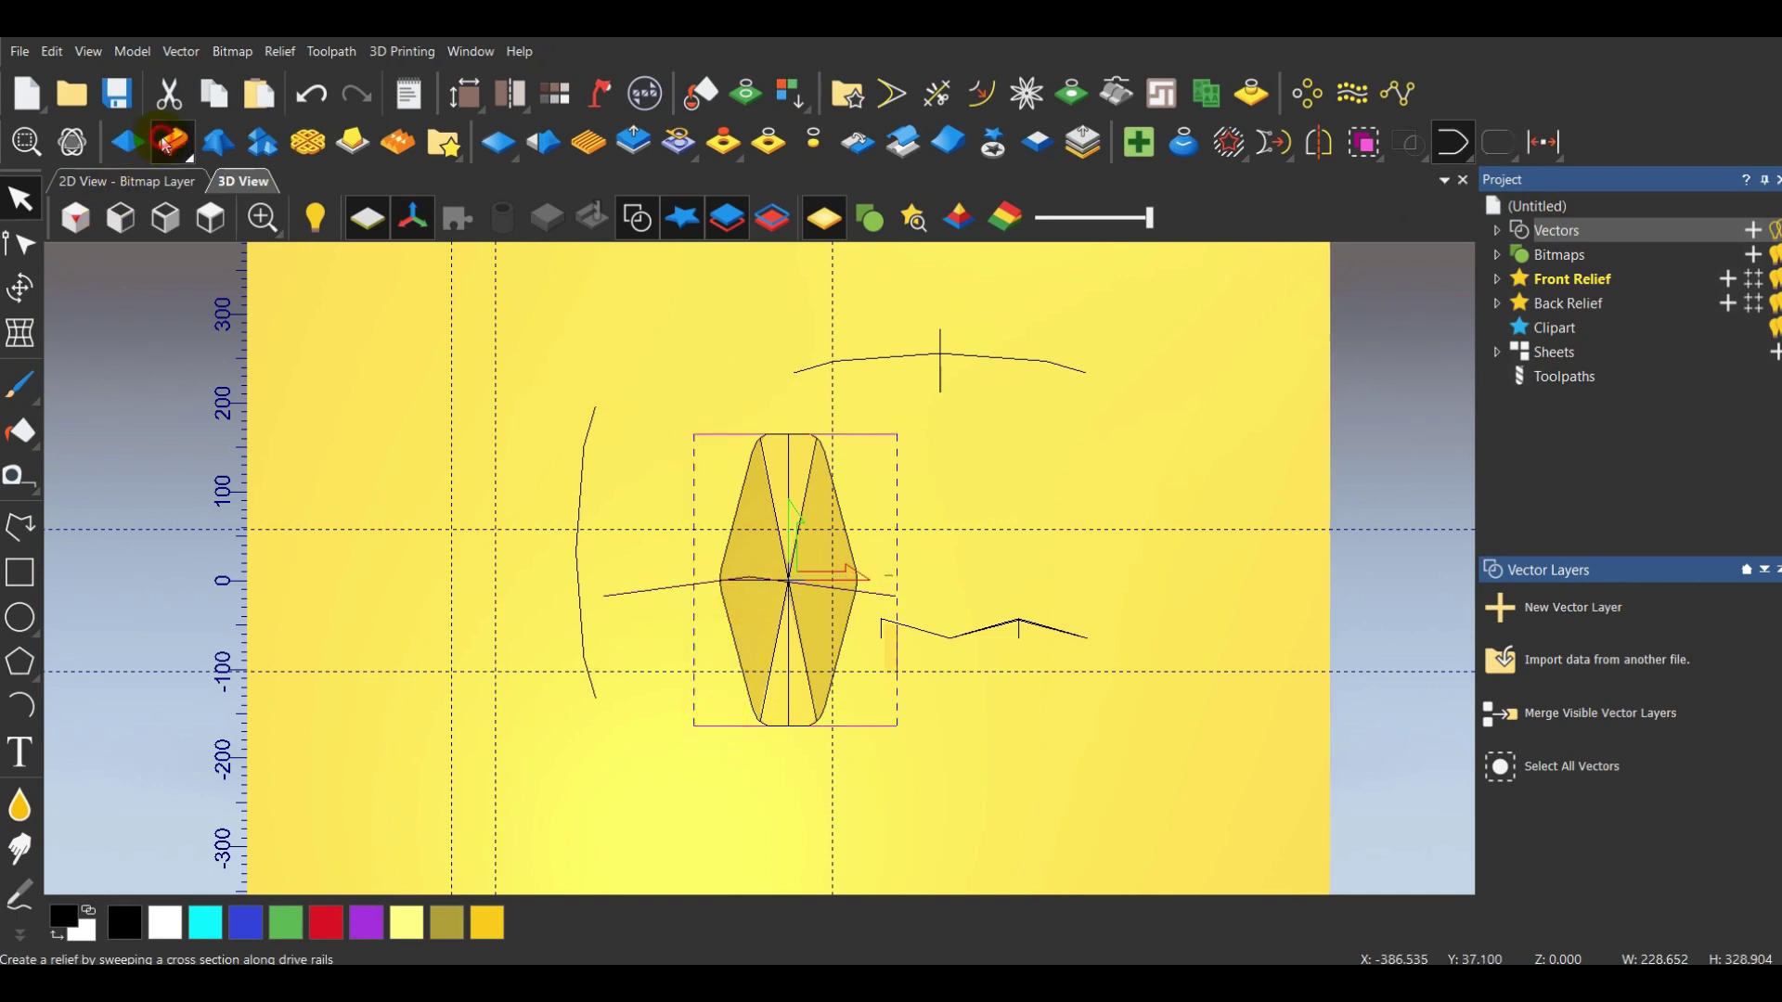
left_click(674, 595)
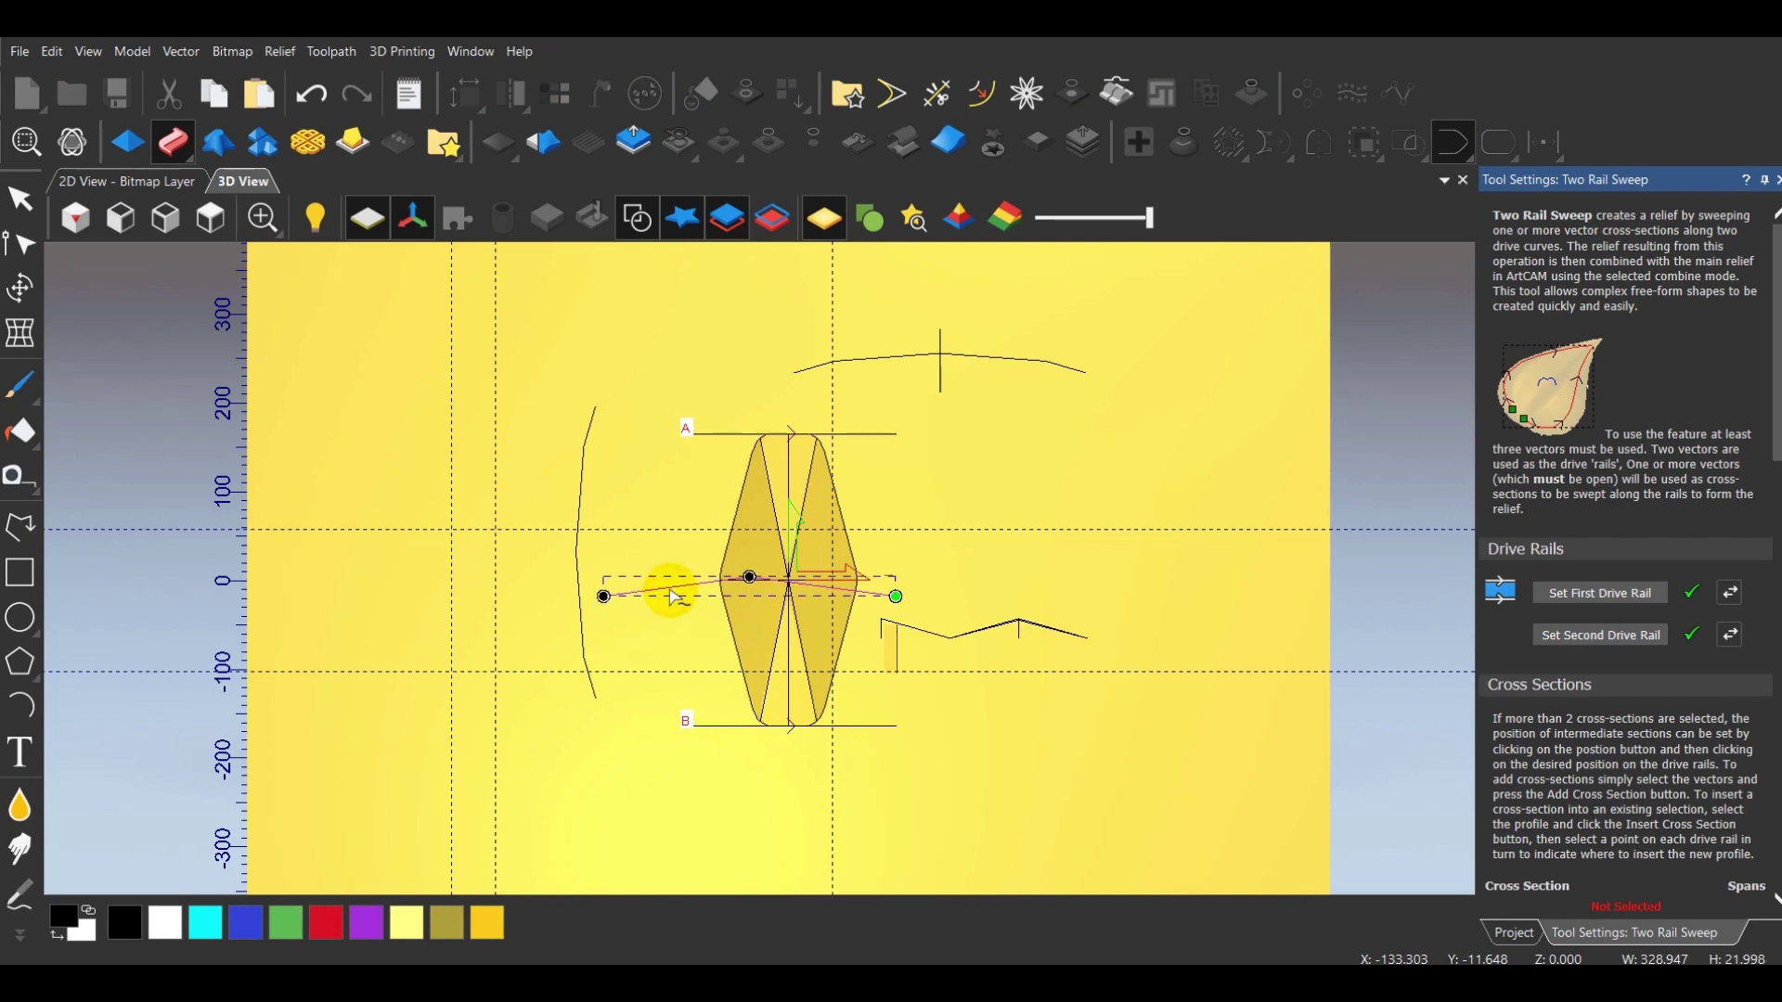
scroll(1578, 696, "down", 4)
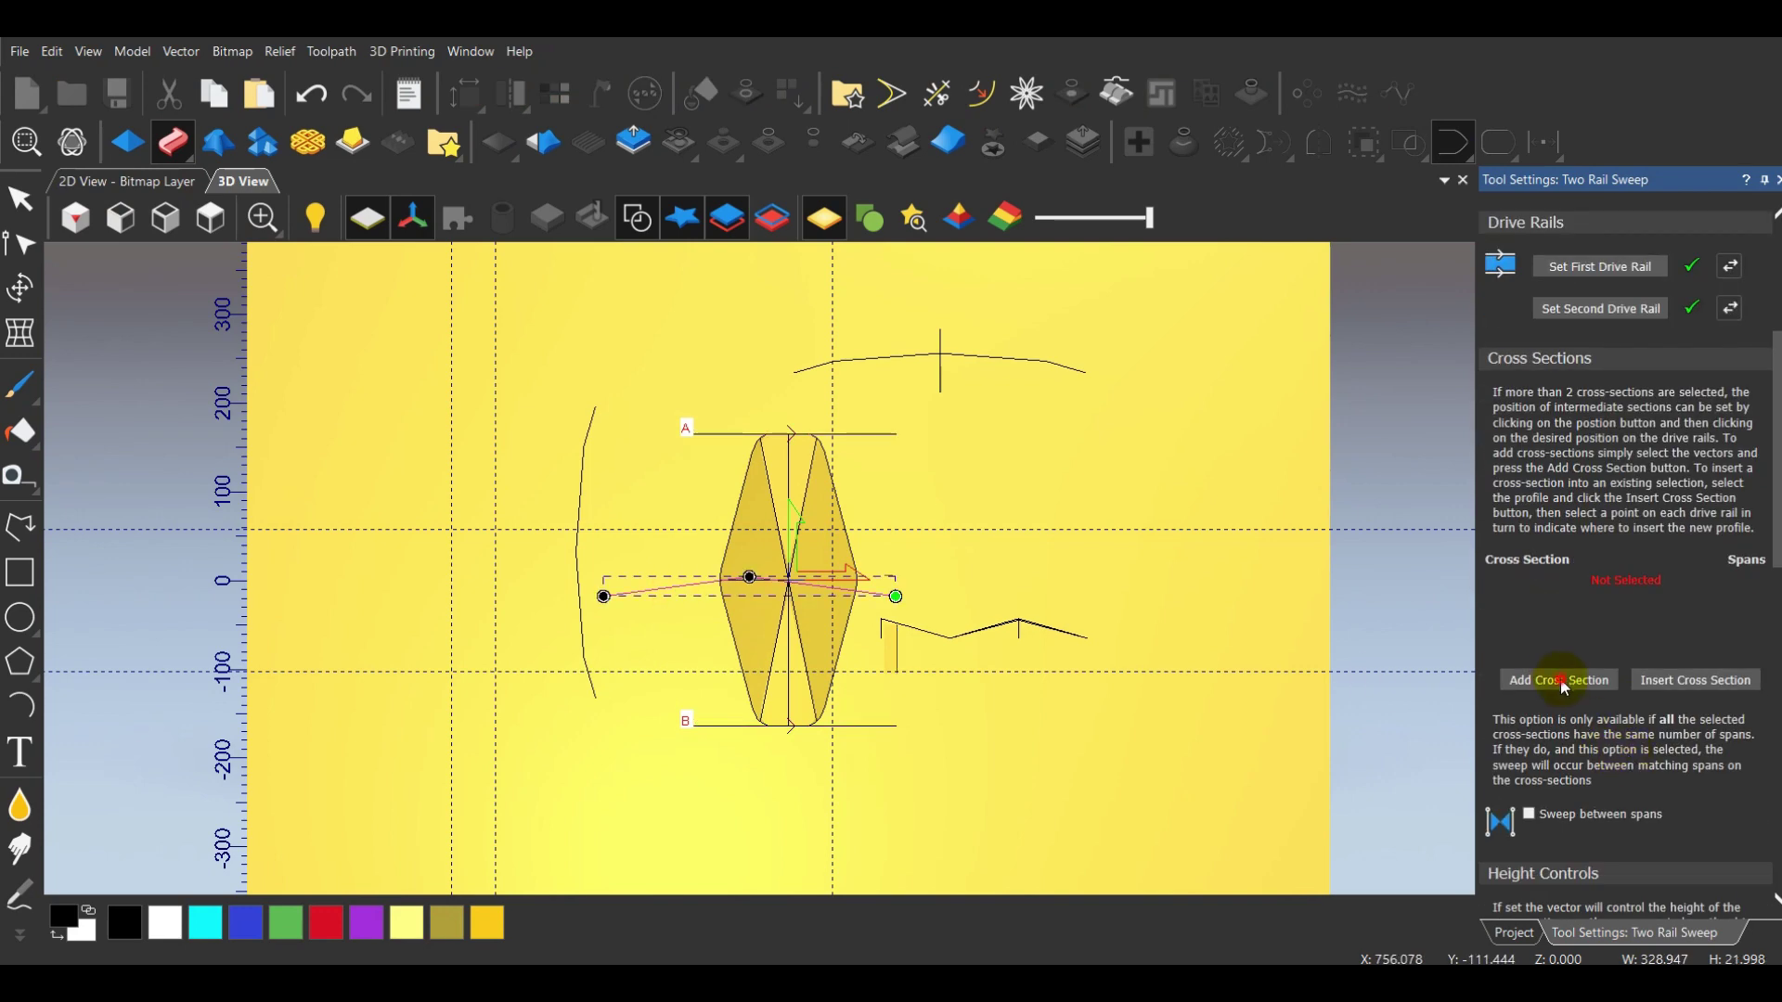
left_click(1559, 680)
Set the sweep's relief combine mode to Merge Low and bring the ridge at the tile's centre into close view
scroll(781, 572, "up", 4)
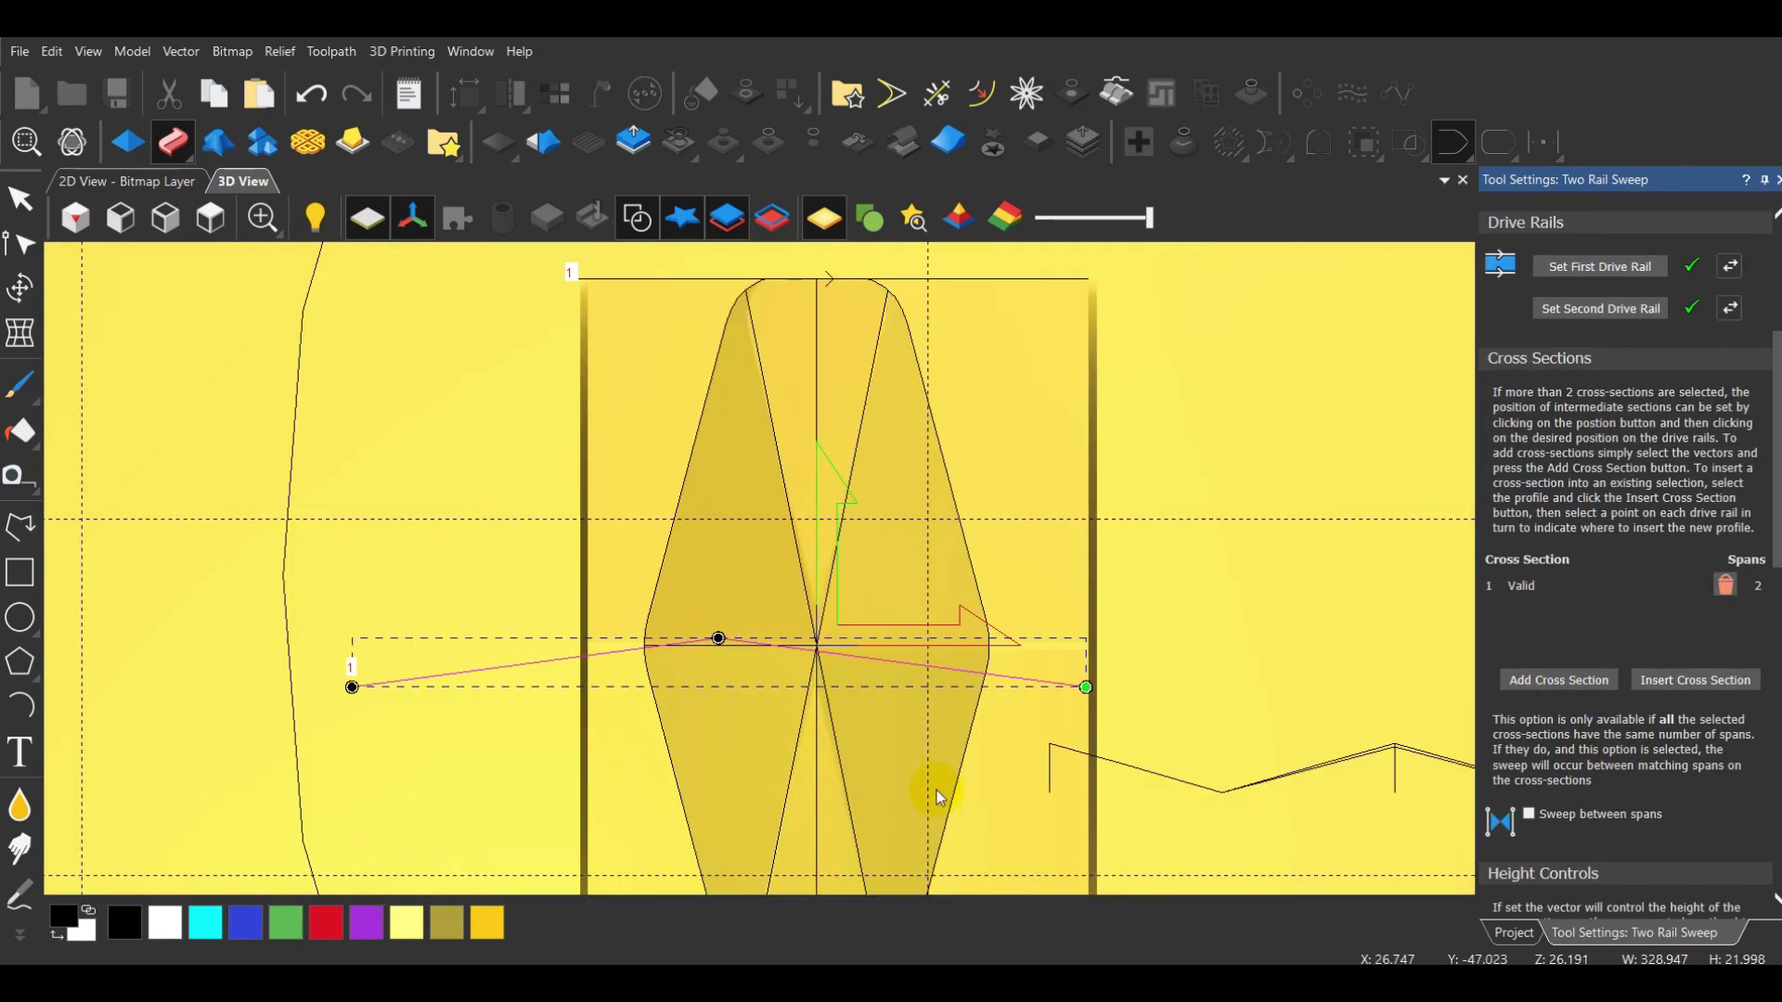
left_click_drag(938, 789, 741, 539)
scroll(753, 622, "up", 4)
left_click_drag(955, 621, 1050, 565)
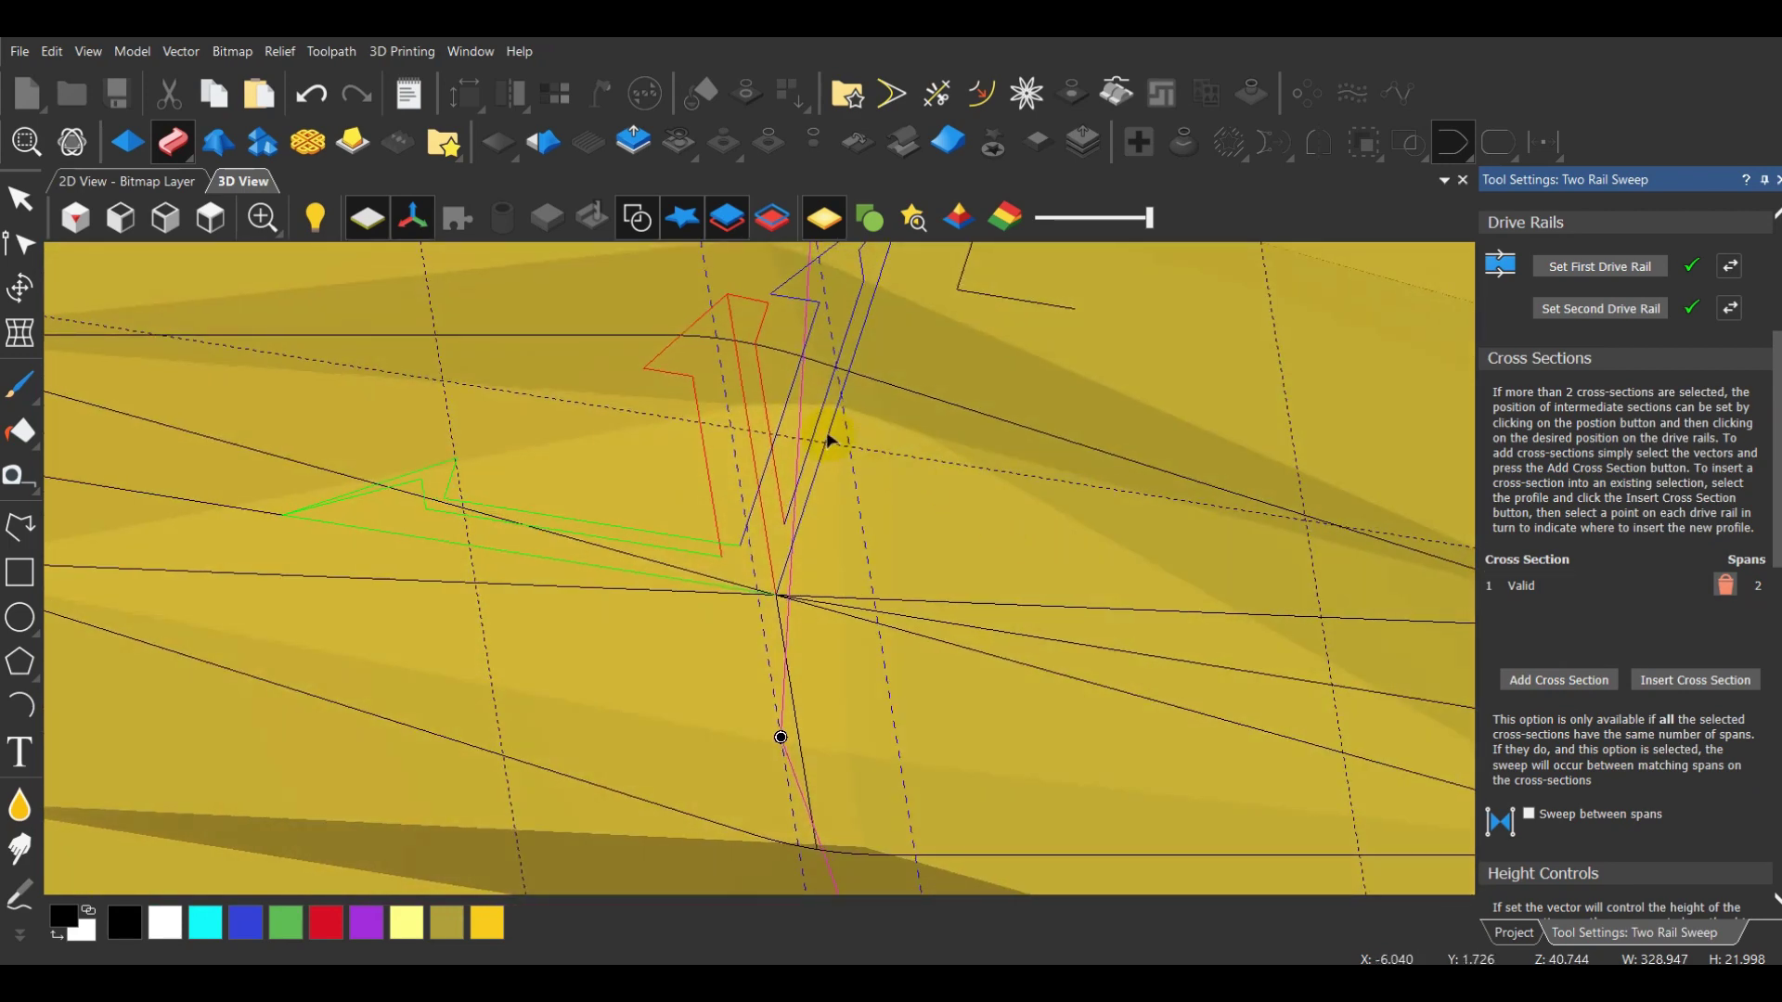
scroll(827, 437, "up", 1)
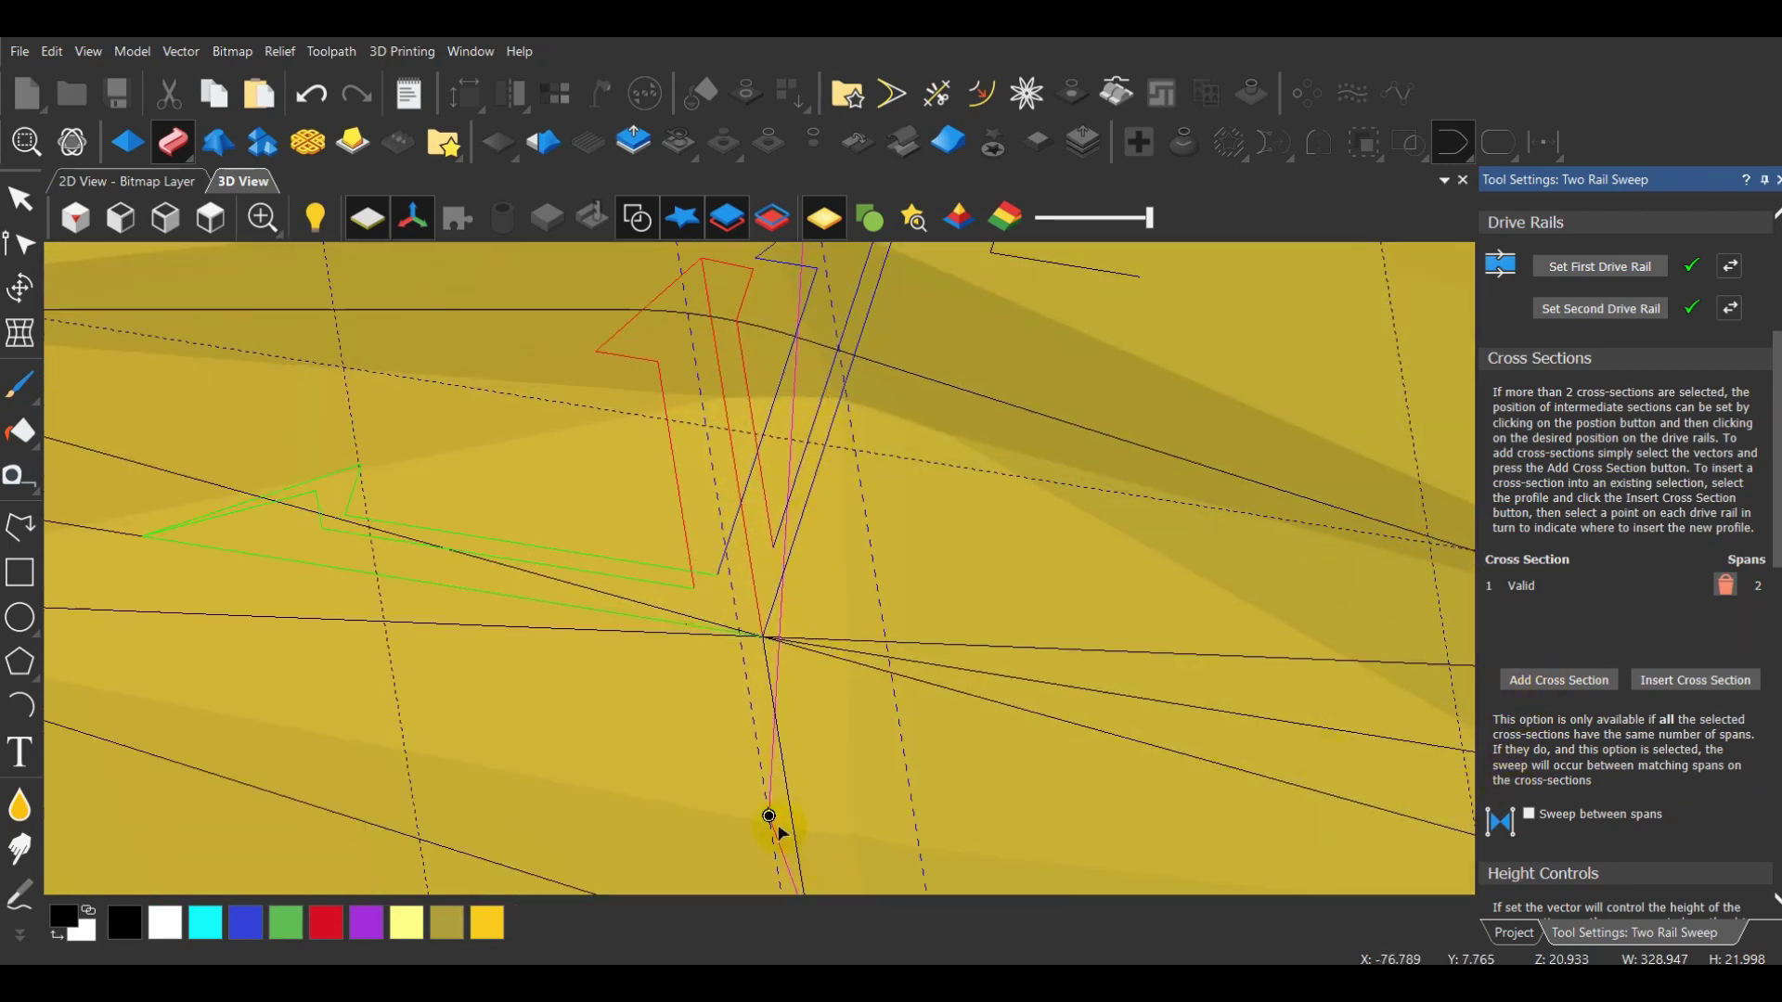
scroll(1634, 766, "down", 10)
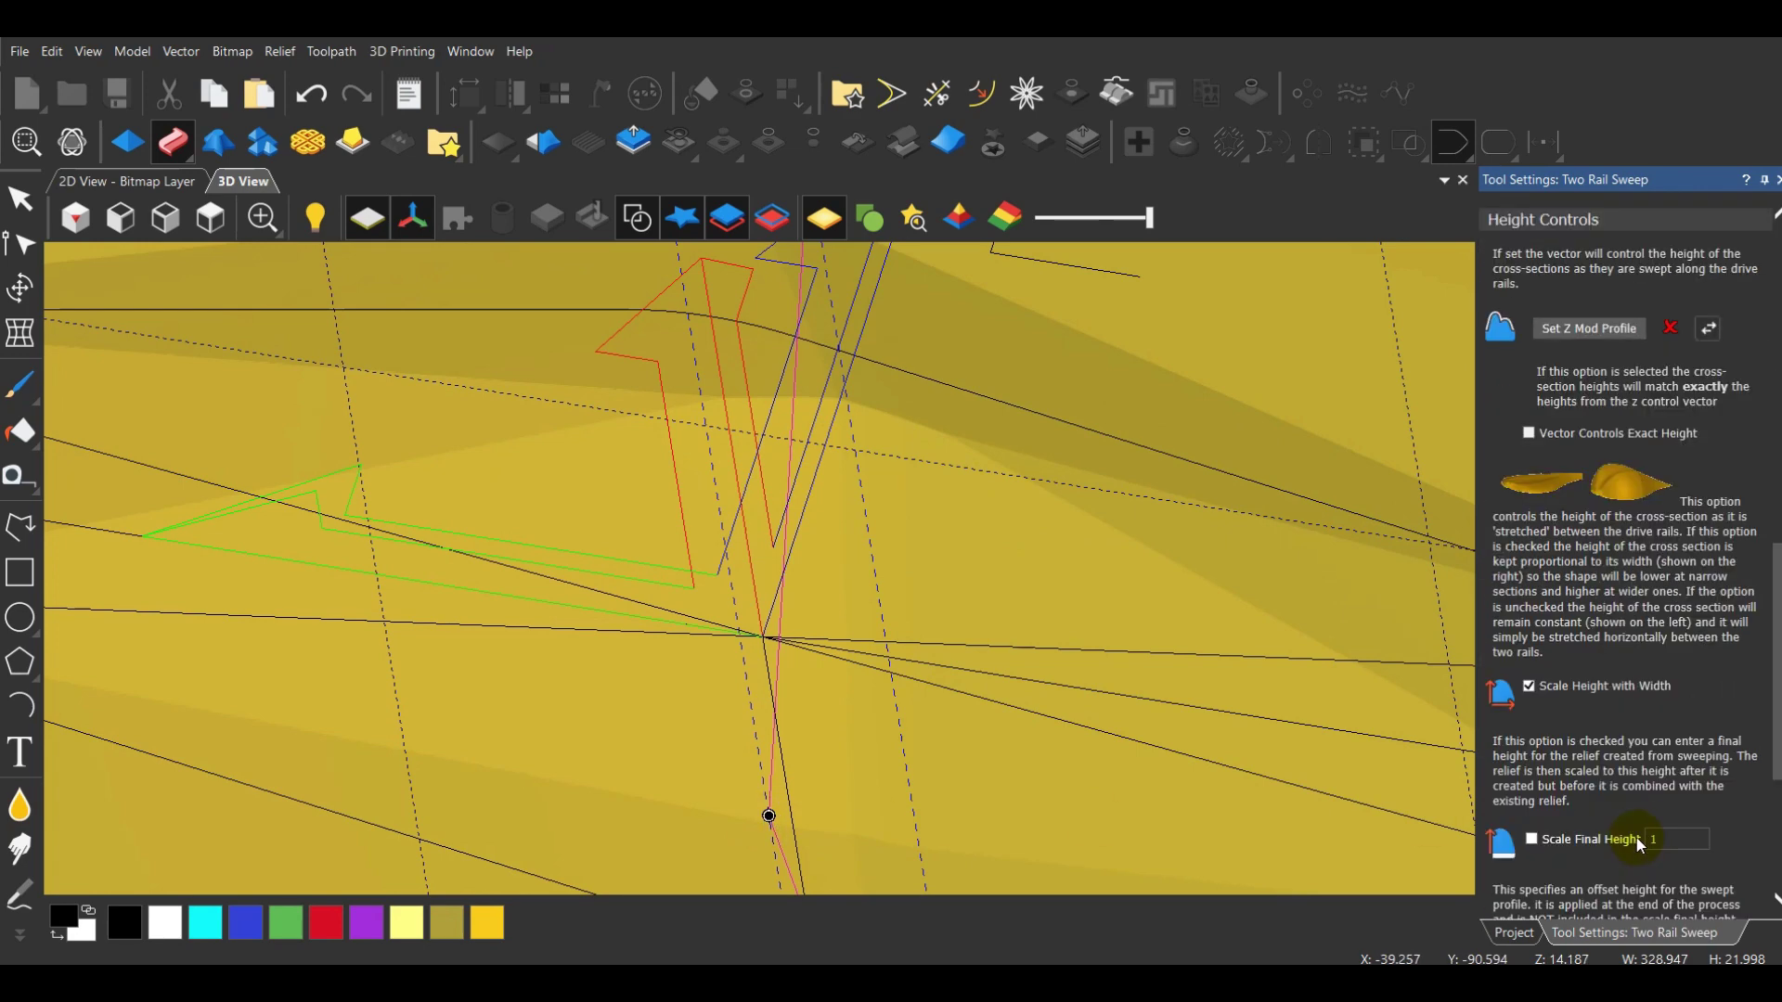
left_click(1649, 822)
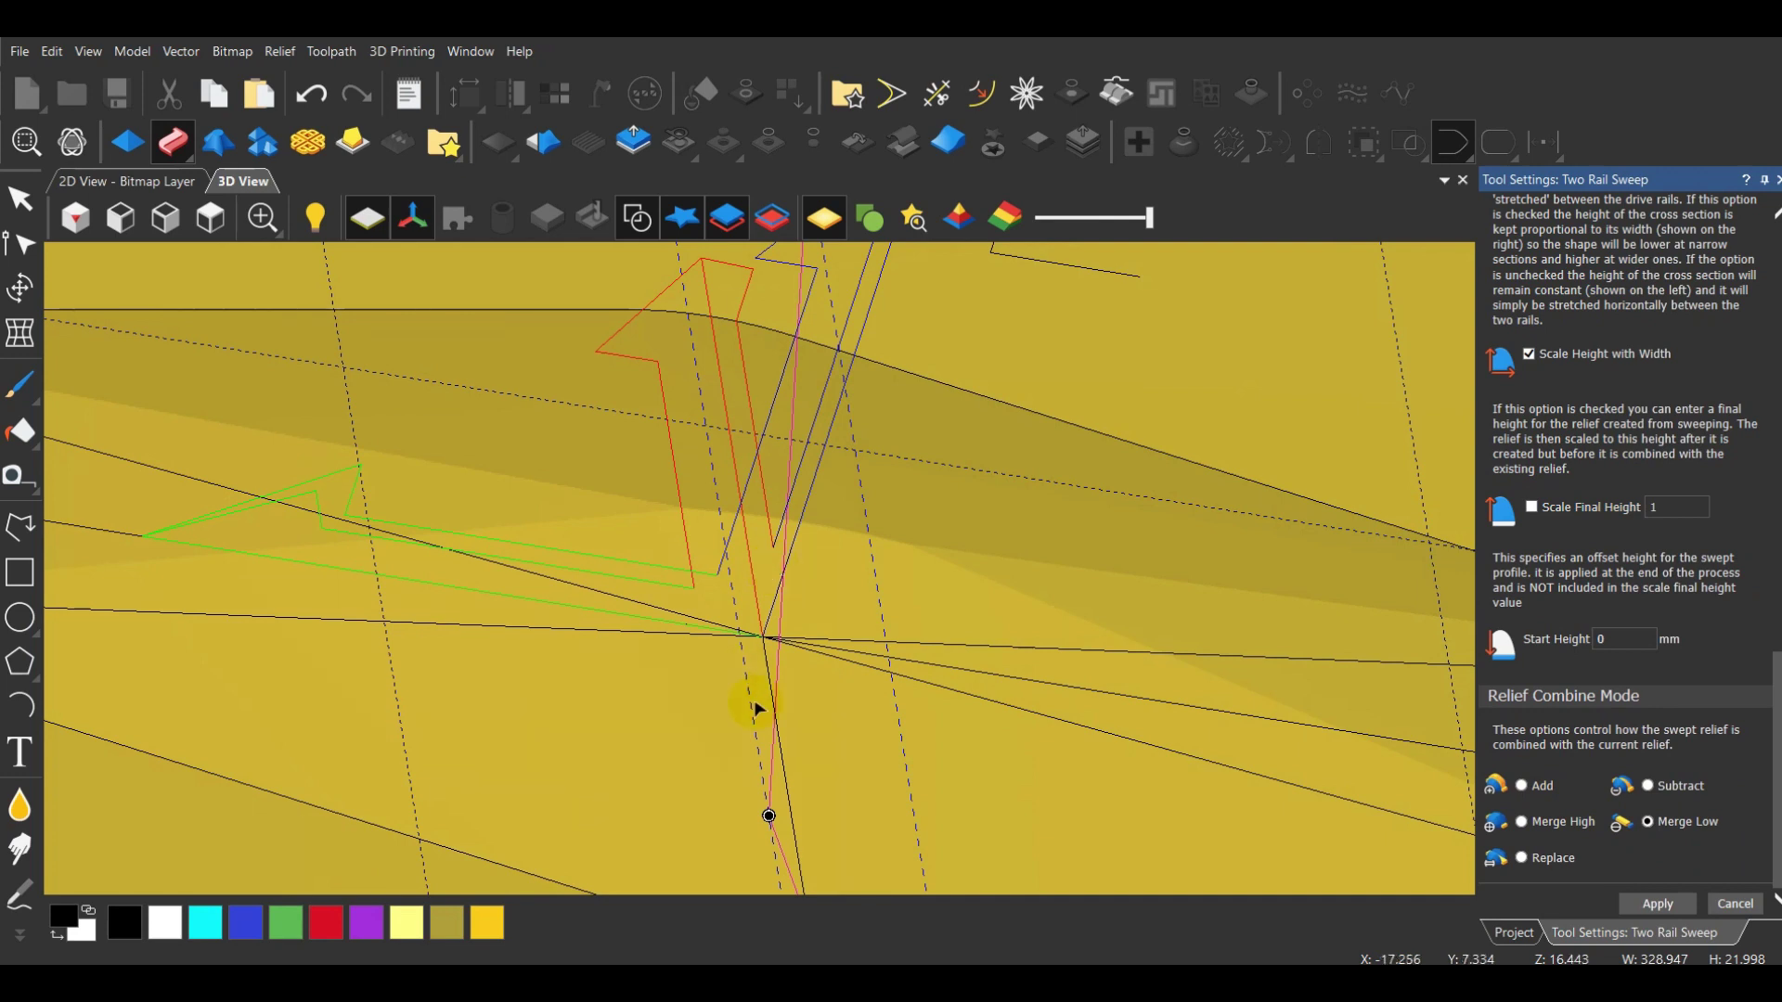
Nudge the cross-section's peak node slightly to align the facets at the tile's centre, and apply the sweep
left_click(769, 816)
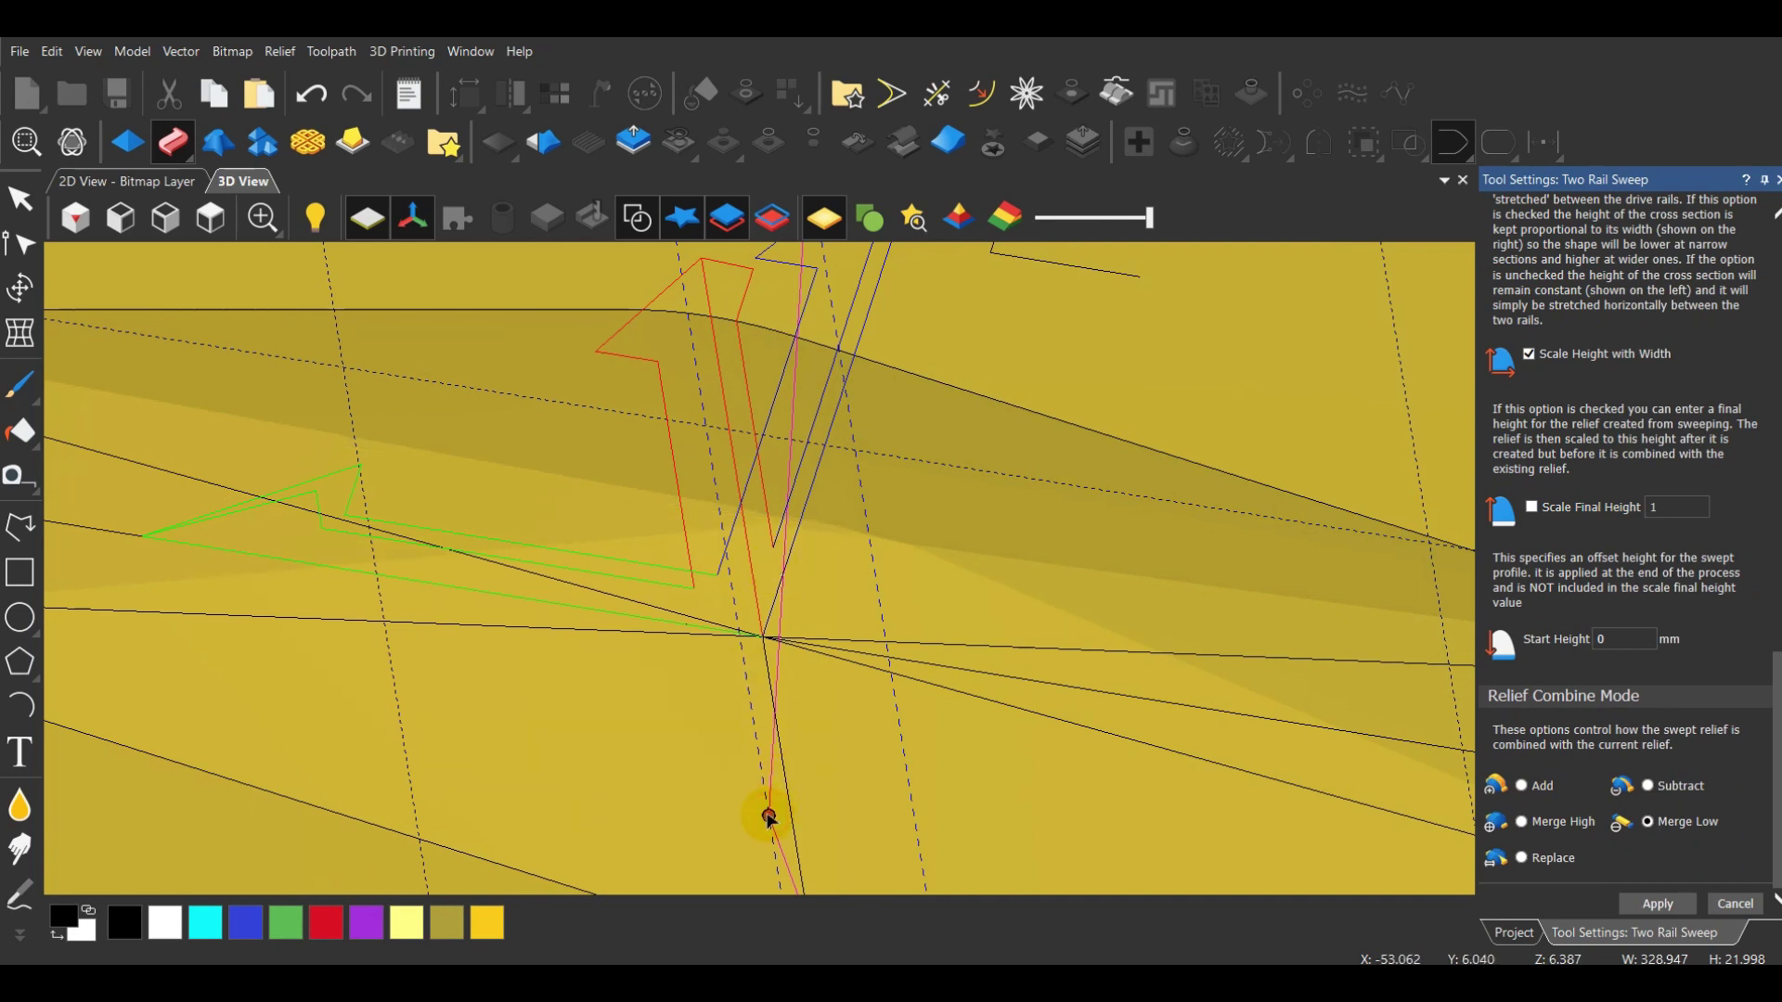
left_click(766, 817)
mouse_move(768, 817)
left_mouse_down()
mouse_move(792, 818)
mouse_move(773, 814)
left_mouse_up()
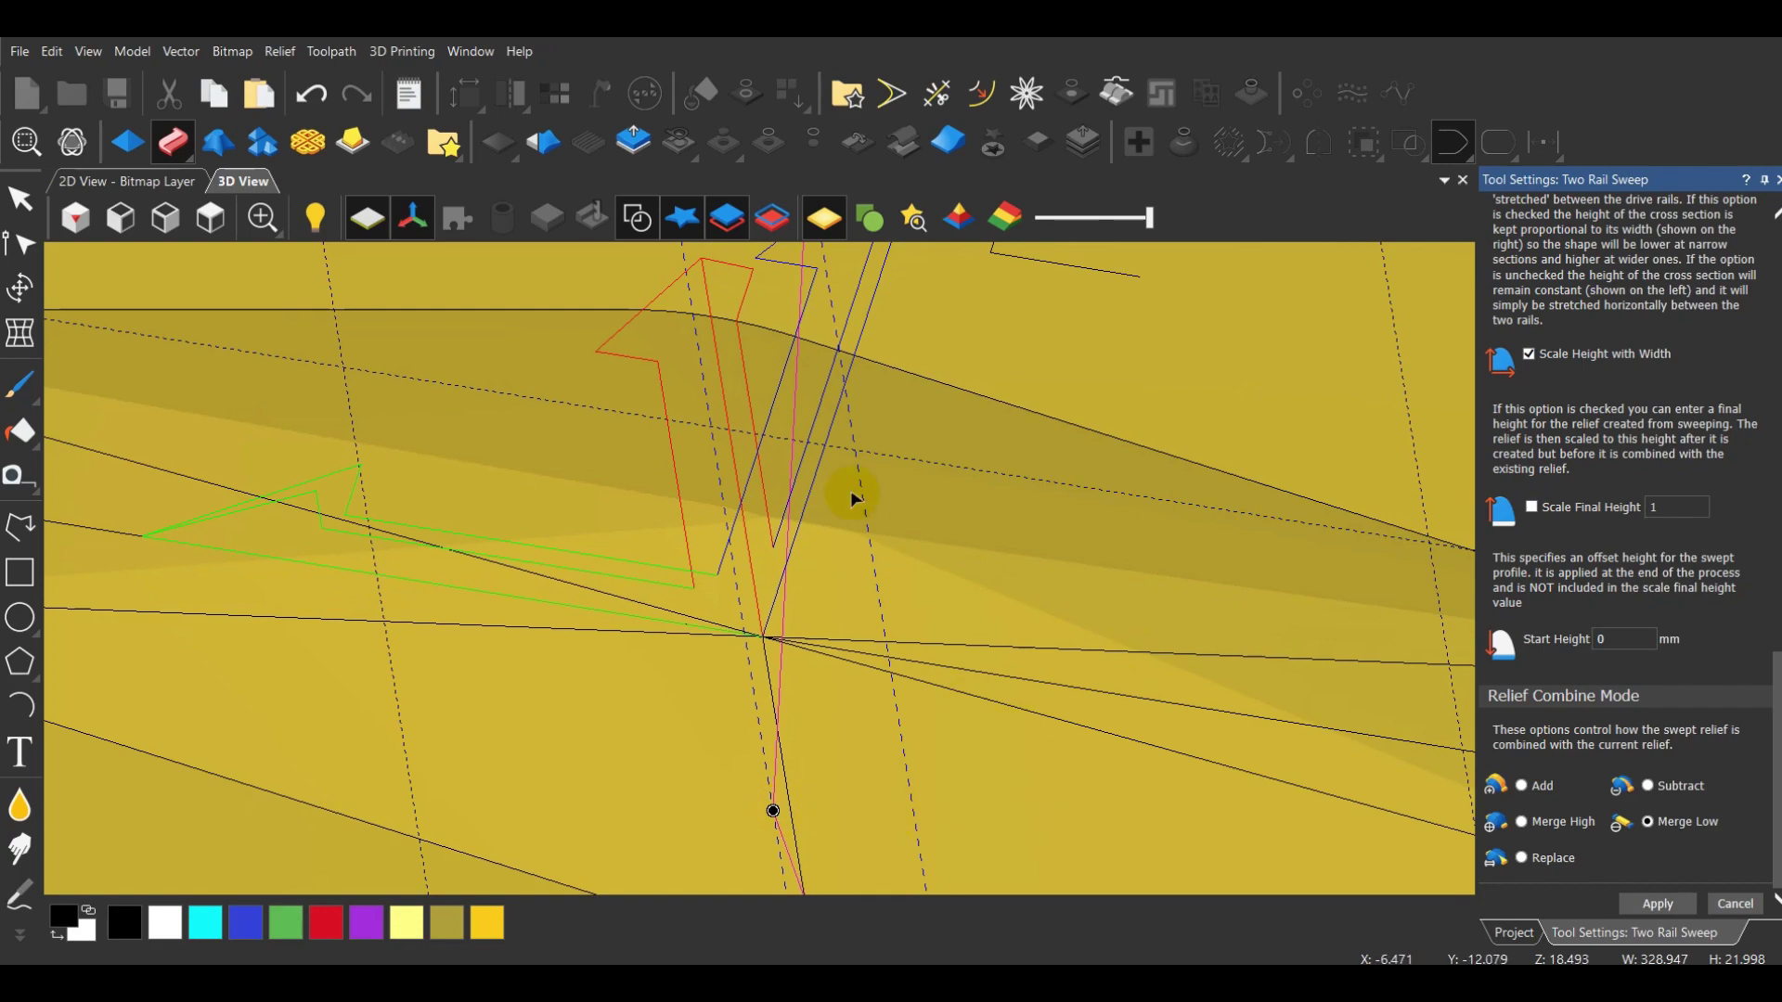
scroll(853, 501, "up", 7)
scroll(866, 579, "down", 6)
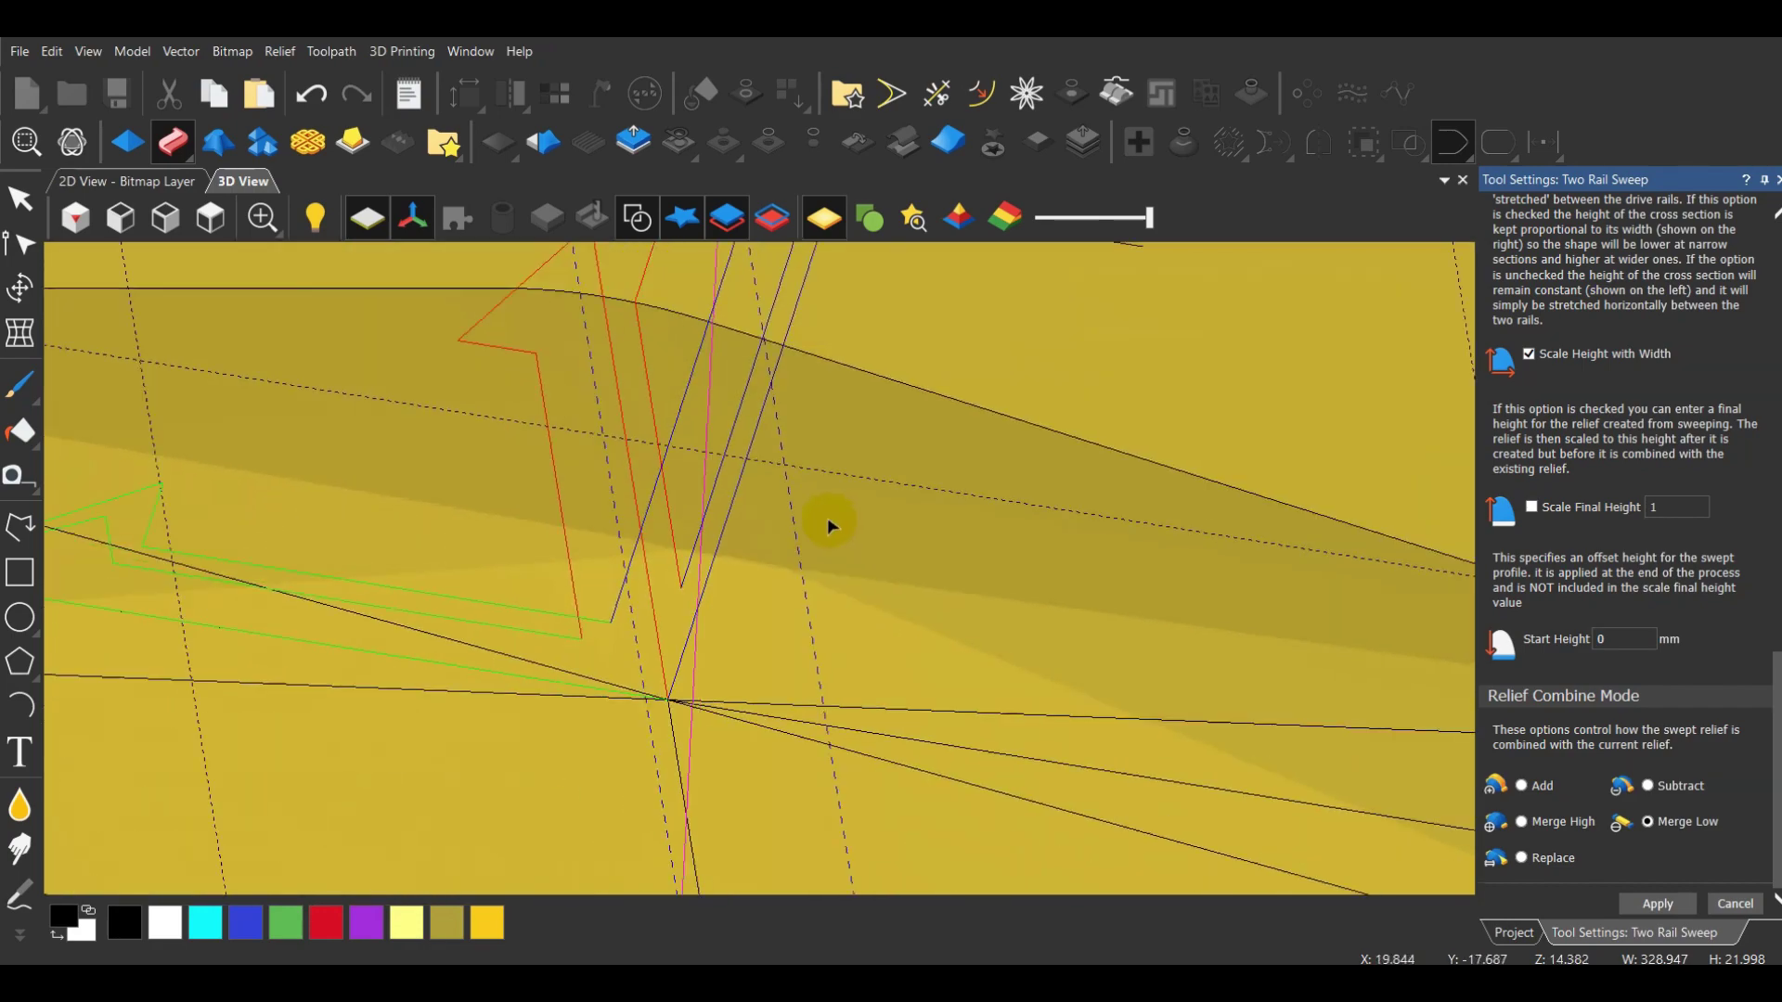
scroll(829, 526, "down", 4)
left_click_drag(866, 559, 509, 583)
left_click(1657, 905)
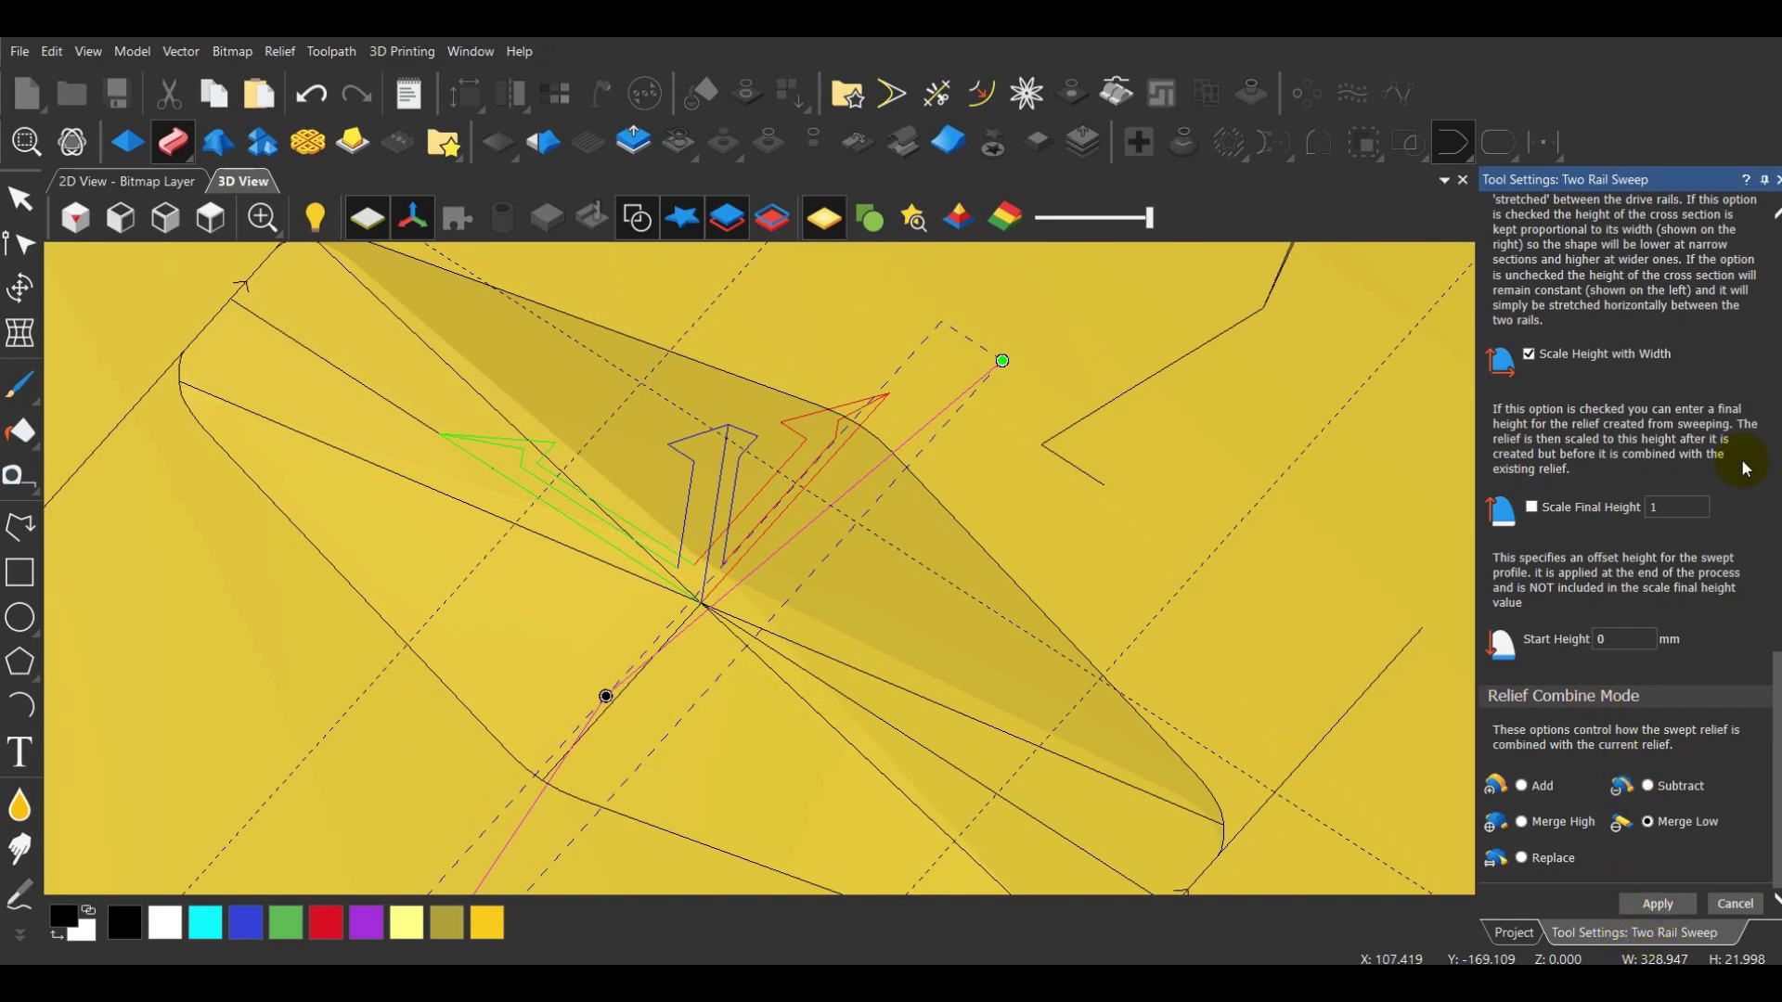
Close the Two Rail Sweep, hide the vectors, and examine the tile's facets and central meeting point from several angles
left_click(1051, 542)
left_click(637, 218)
scroll(783, 685, "down", 2)
left_click_drag(783, 685, 520, 577)
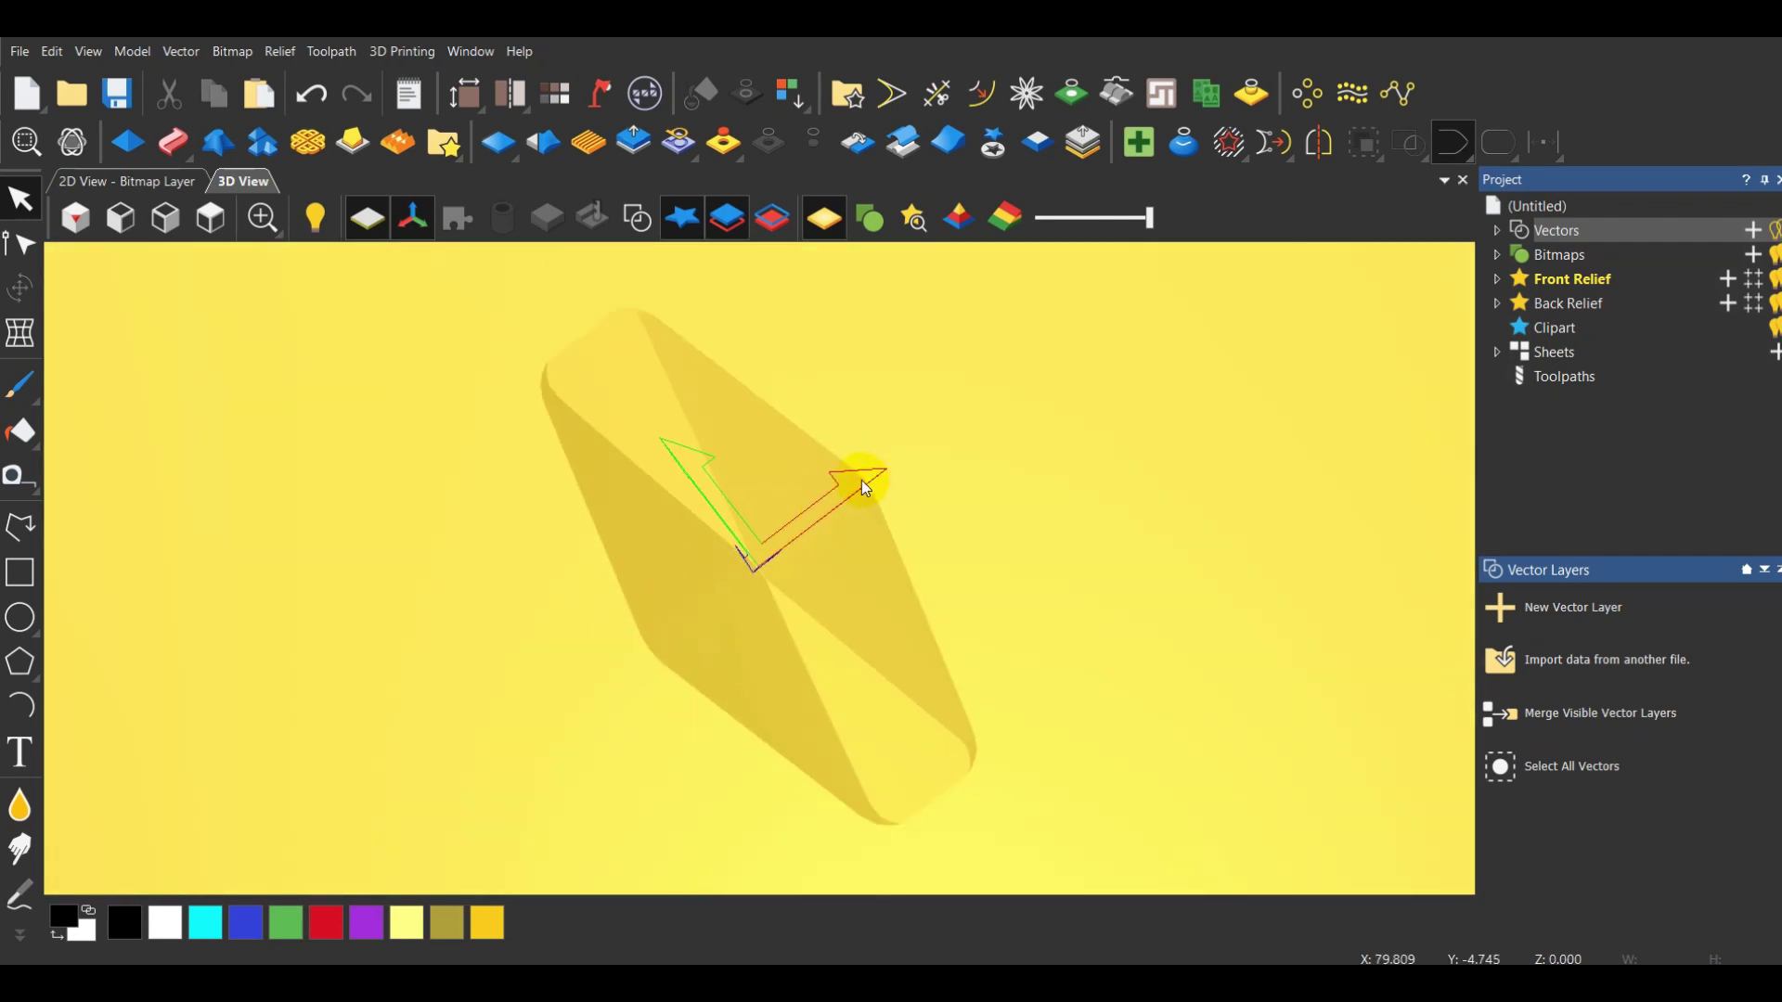
scroll(854, 477, "up", 5)
scroll(547, 724, "down", 1)
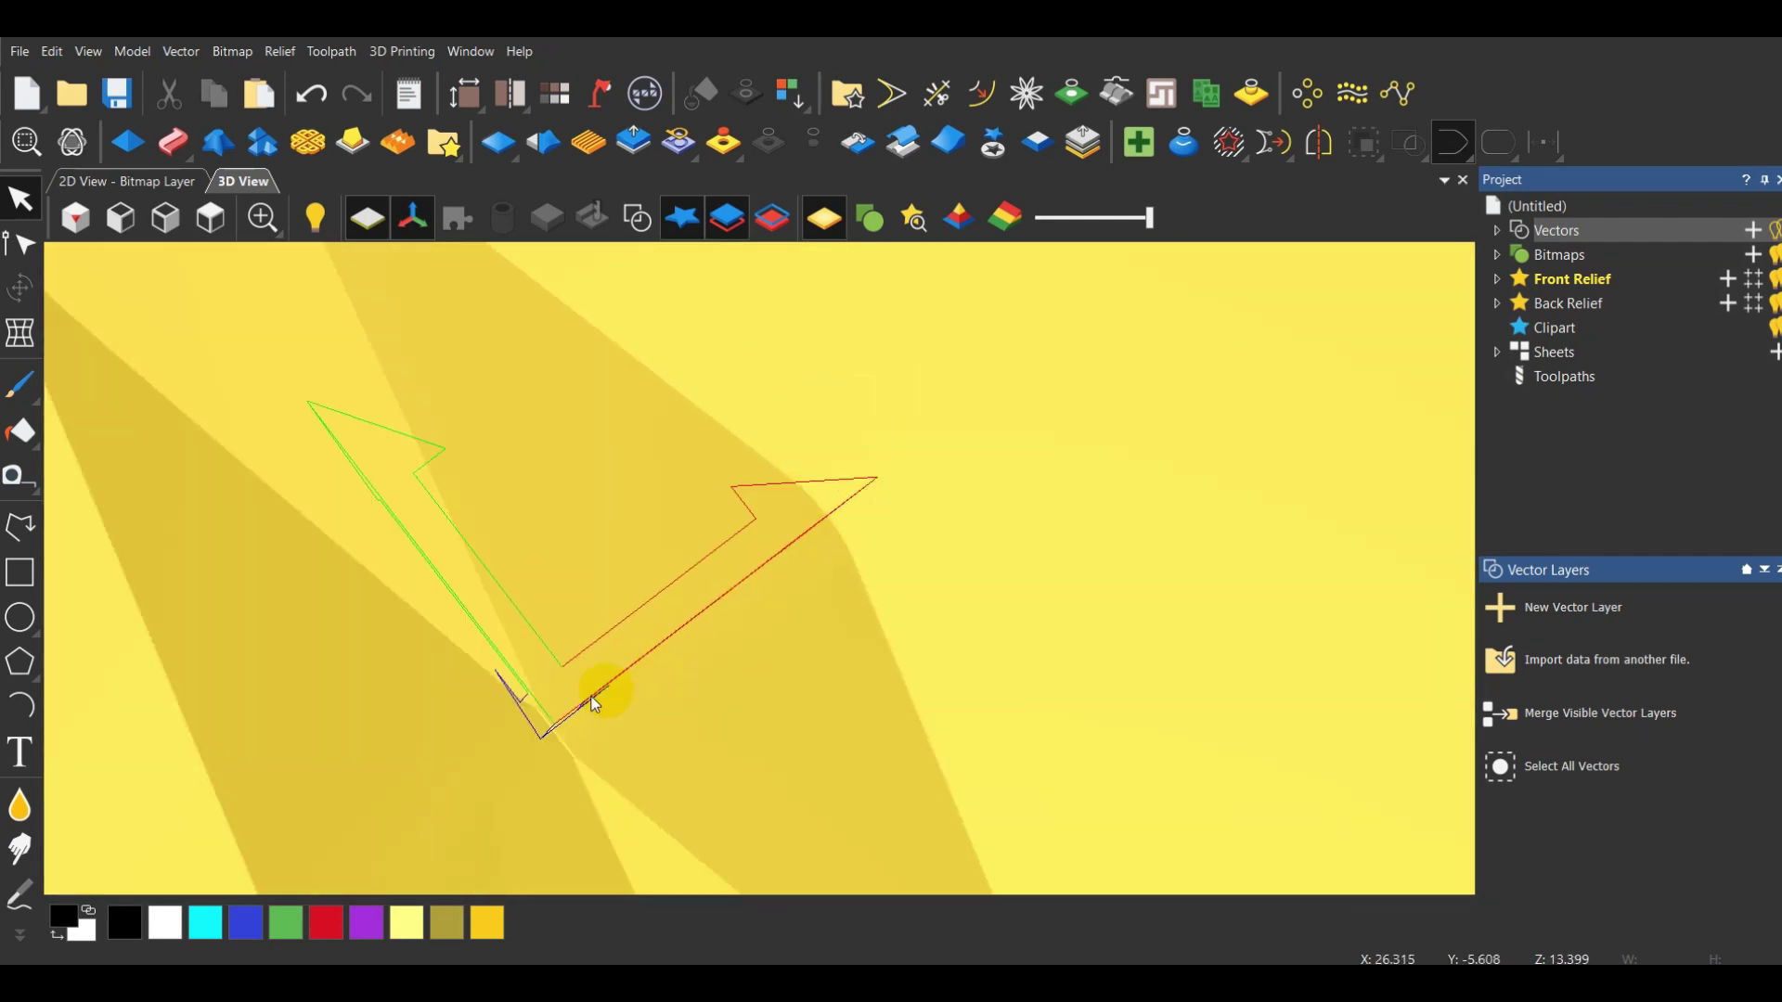
scroll(525, 739, "up", 3)
scroll(529, 714, "down", 3)
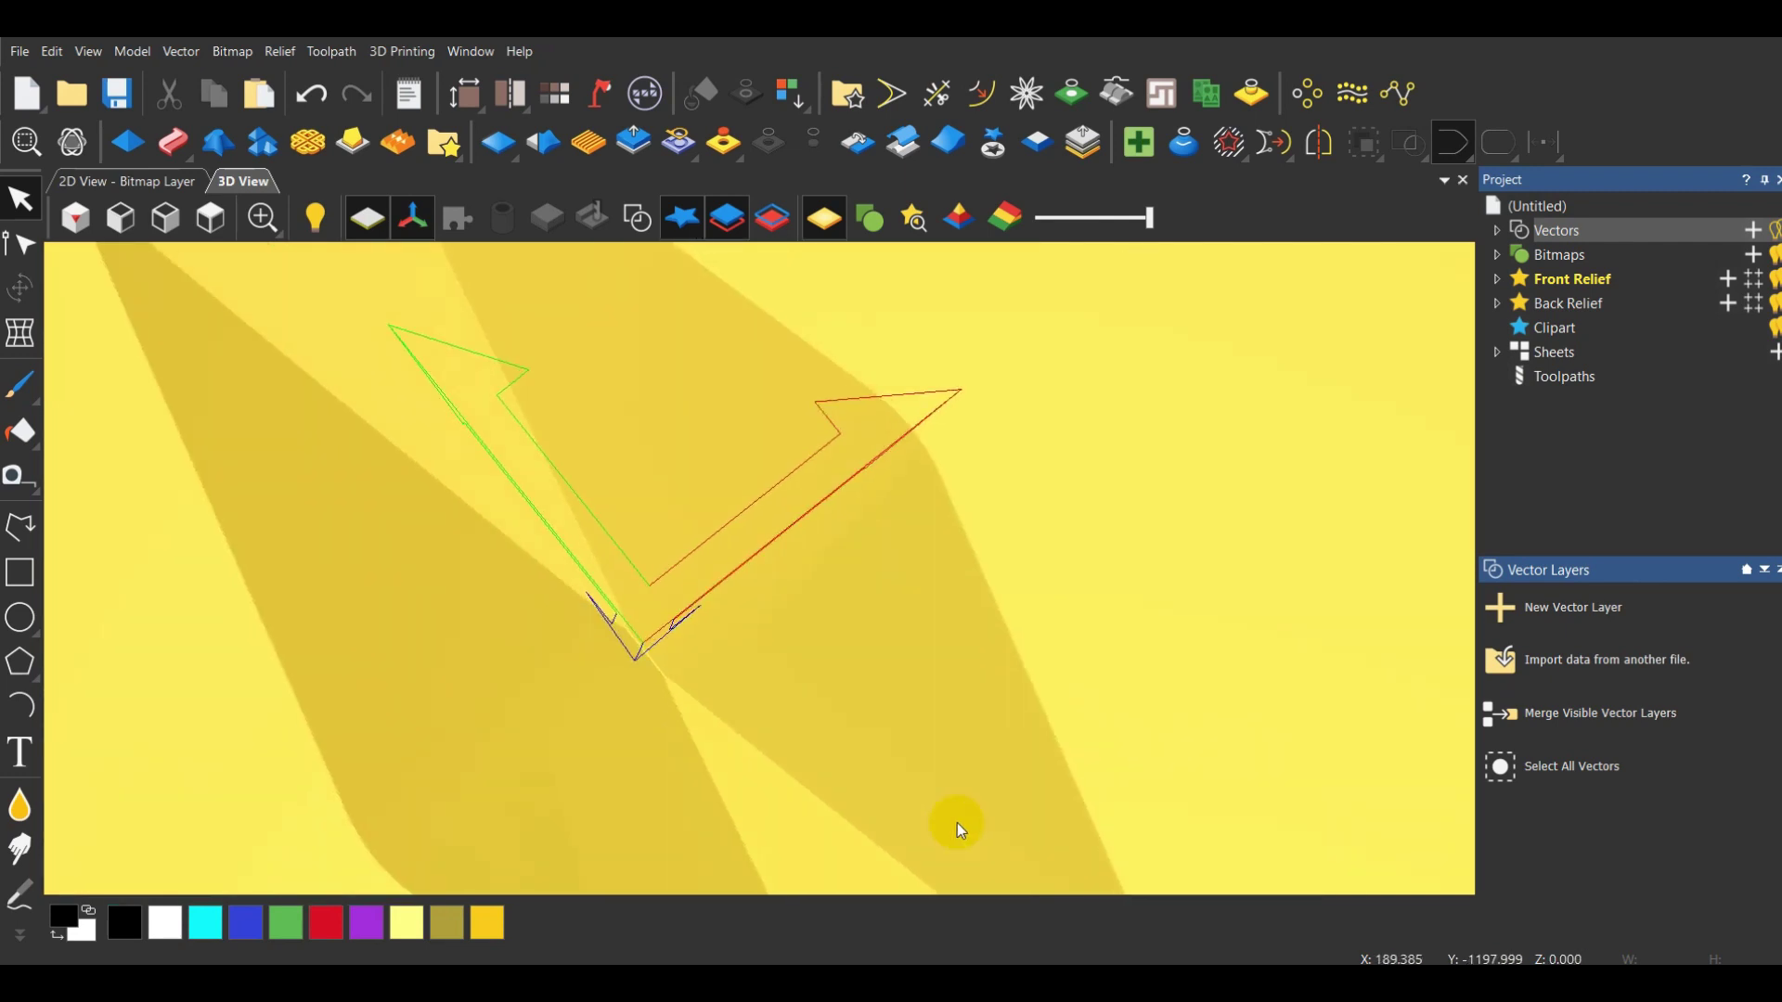
mouse_move(956, 822)
left_mouse_down()
mouse_move(1110, 540)
mouse_move(955, 520)
mouse_move(927, 669)
mouse_move(816, 596)
left_mouse_up()
scroll(955, 520, "down", 2)
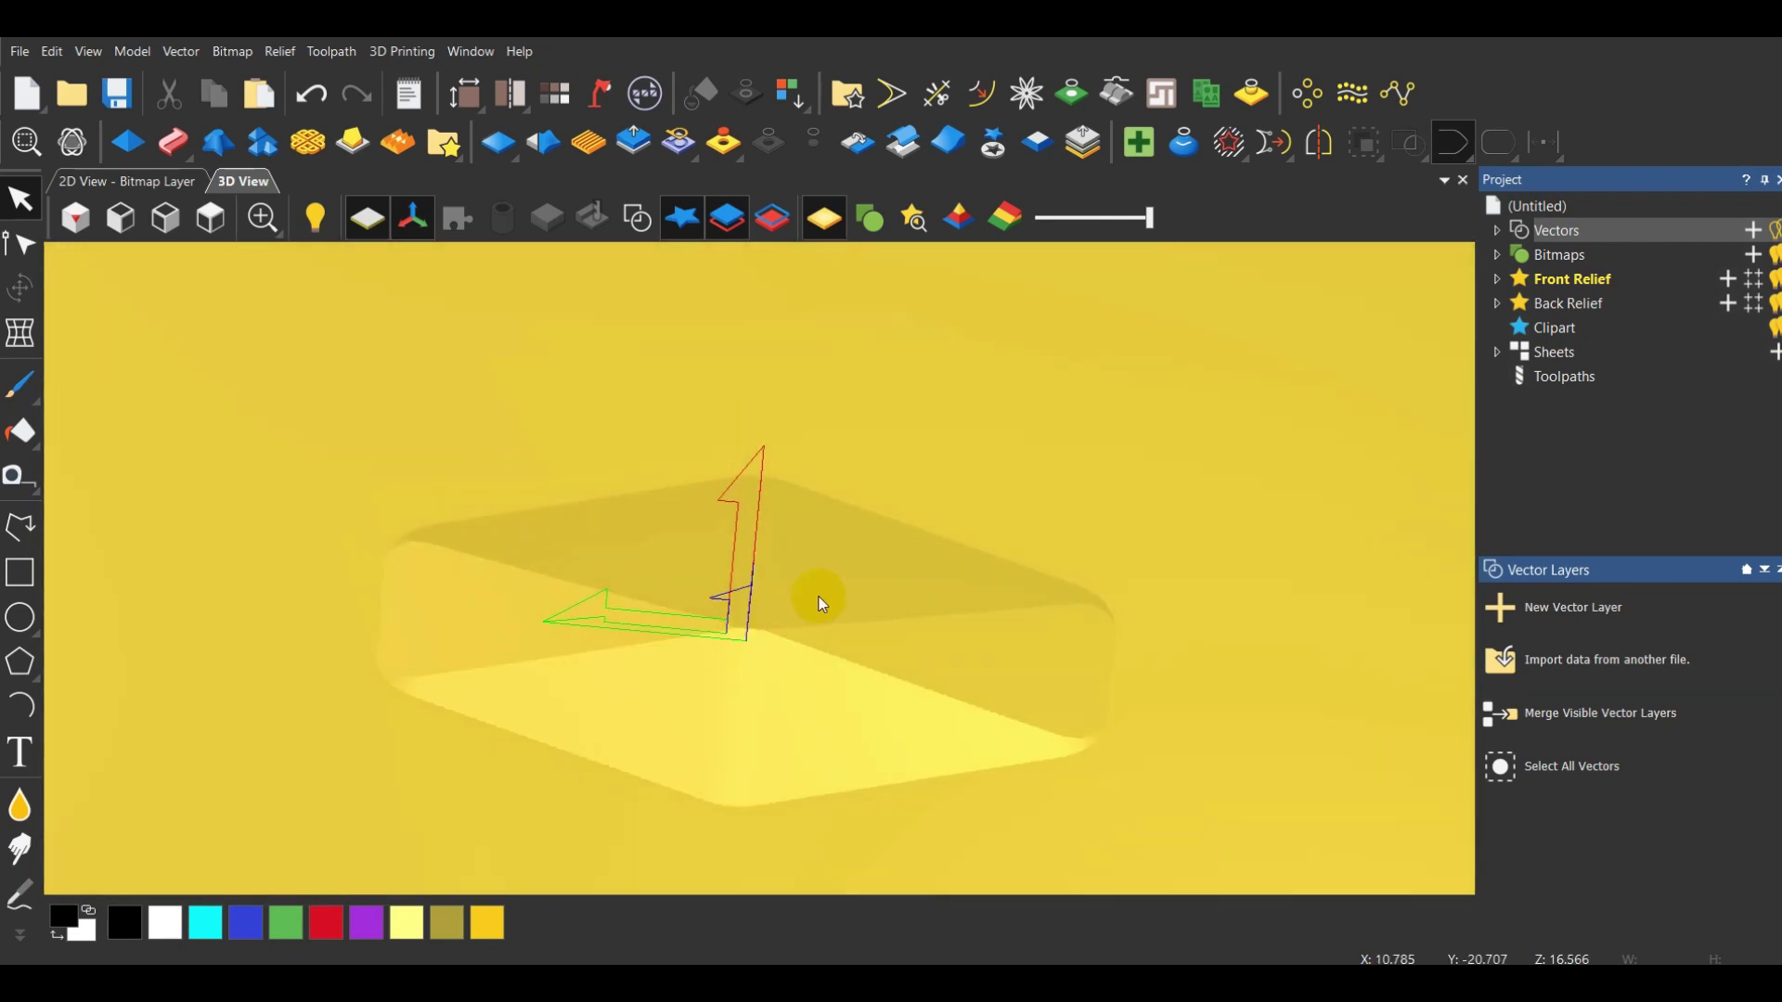
scroll(650, 779, "down", 3)
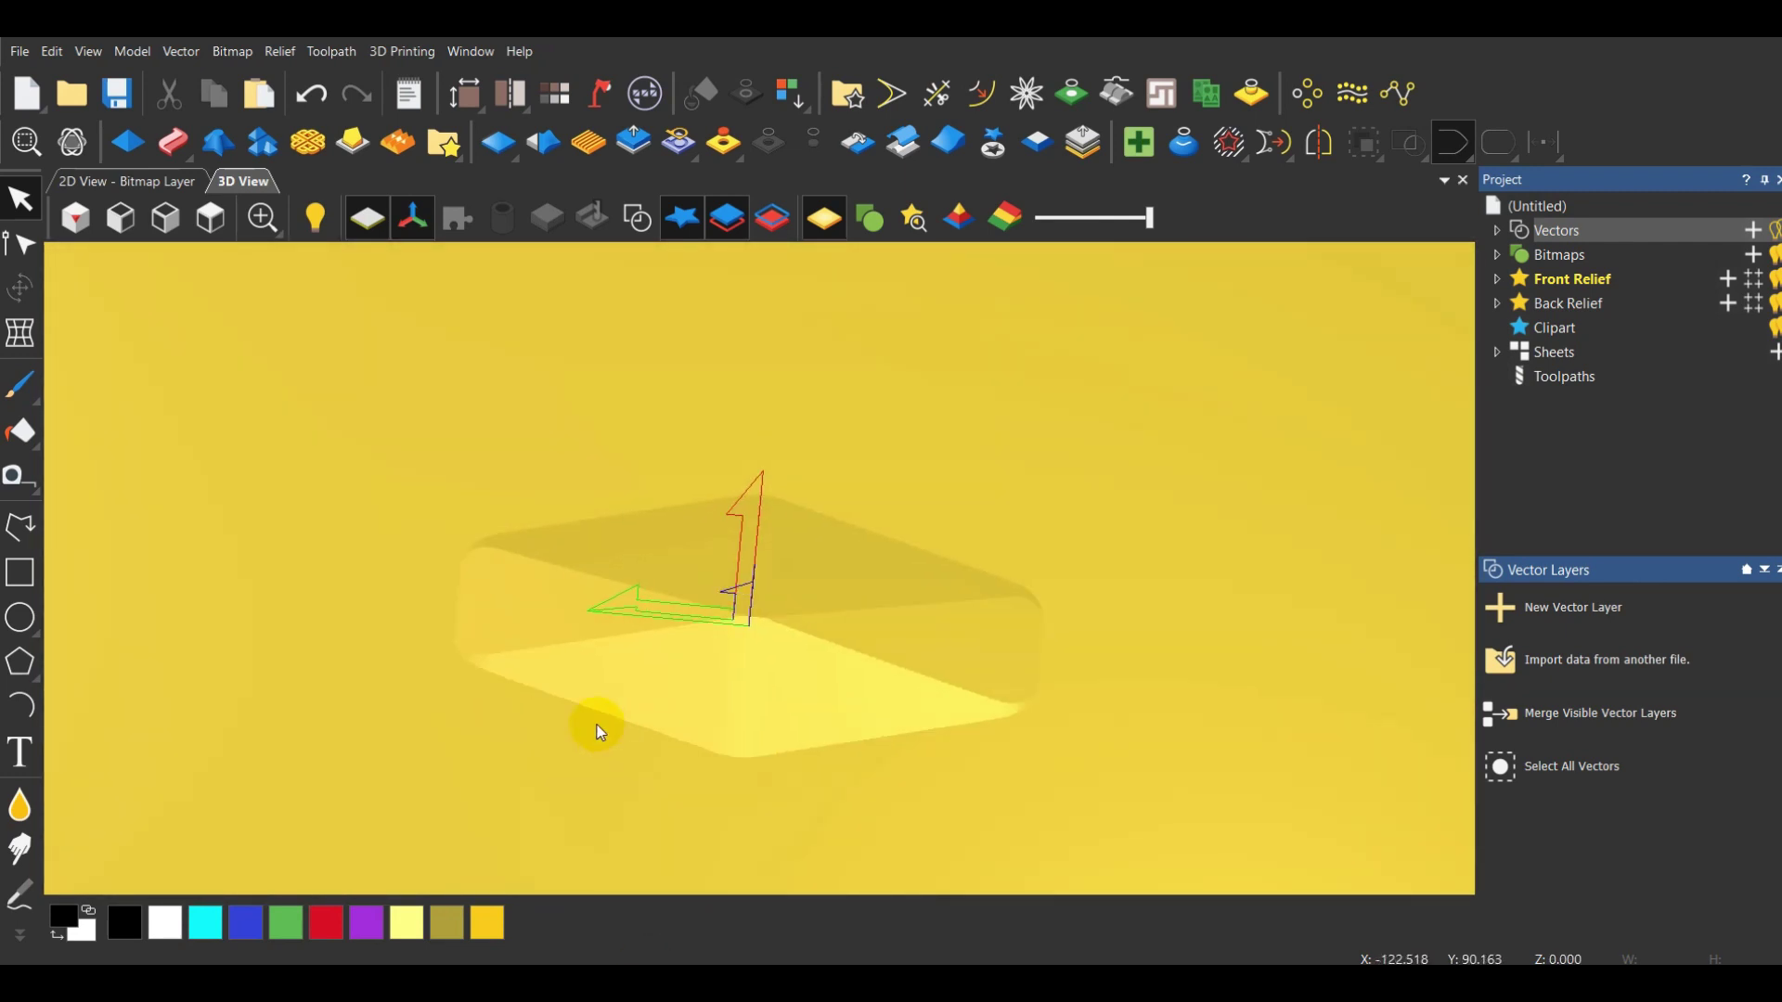
Show the tile from the top and open the relief clipart library
left_click(223, 221)
scroll(760, 563, "up", 5)
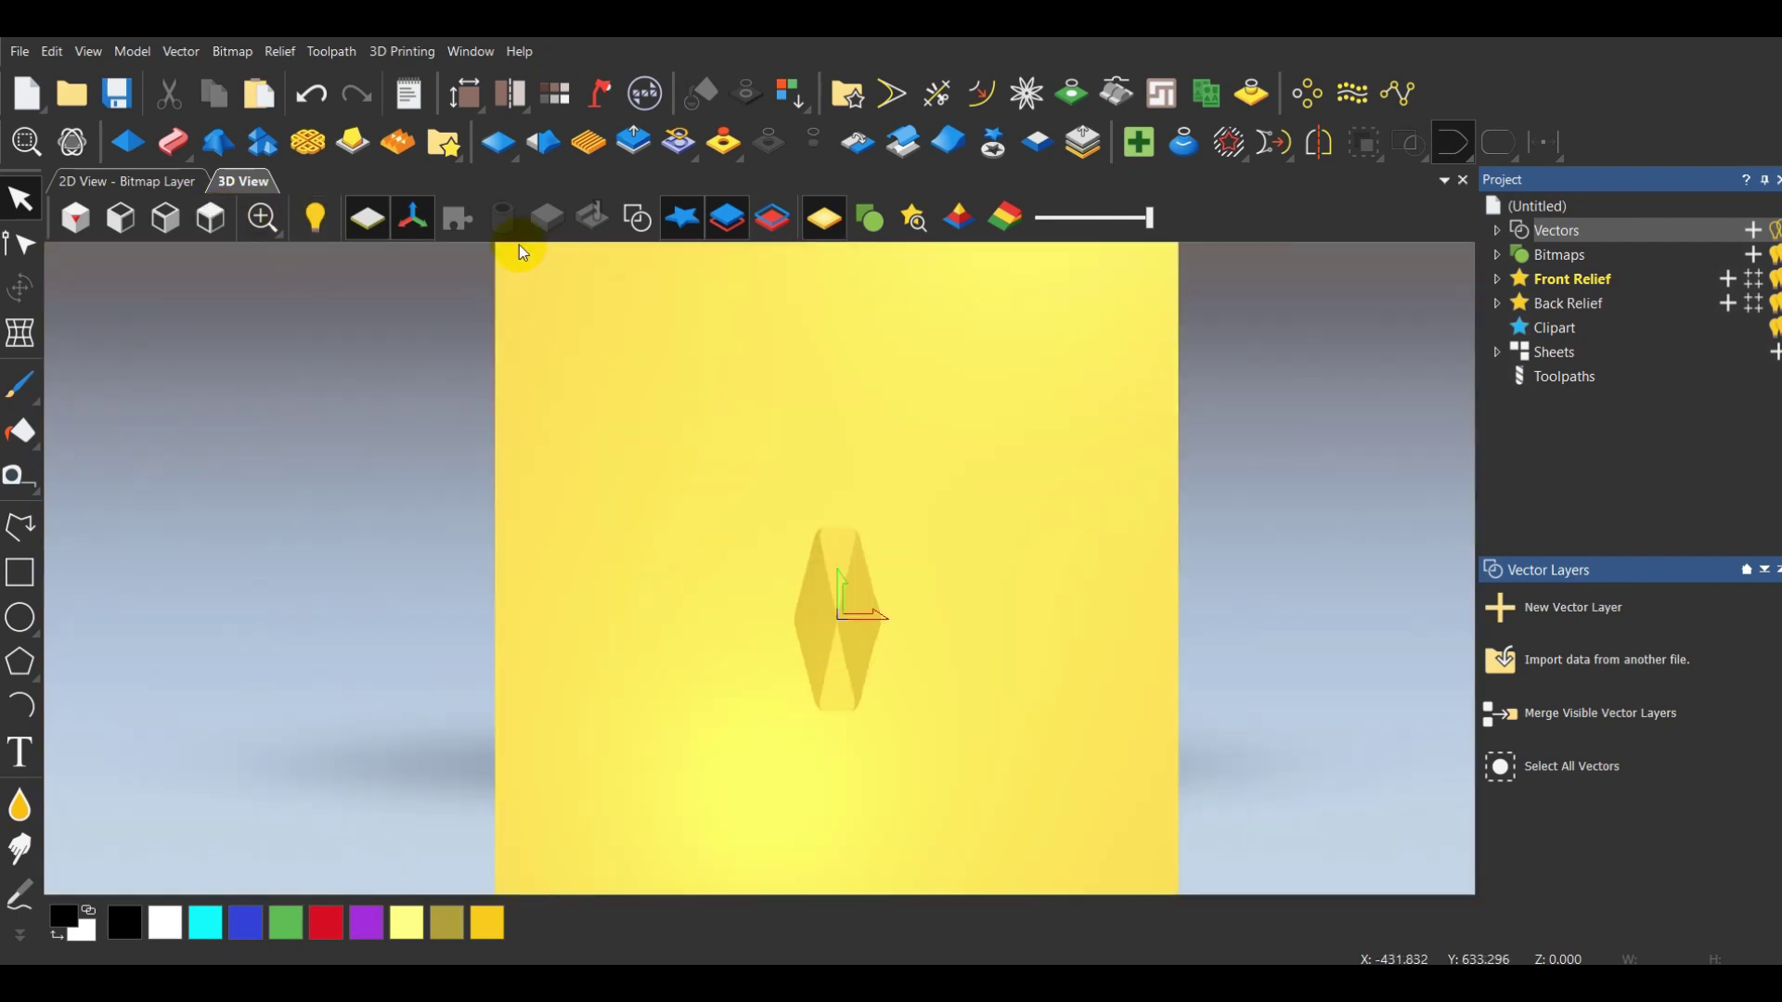
left_click(444, 142)
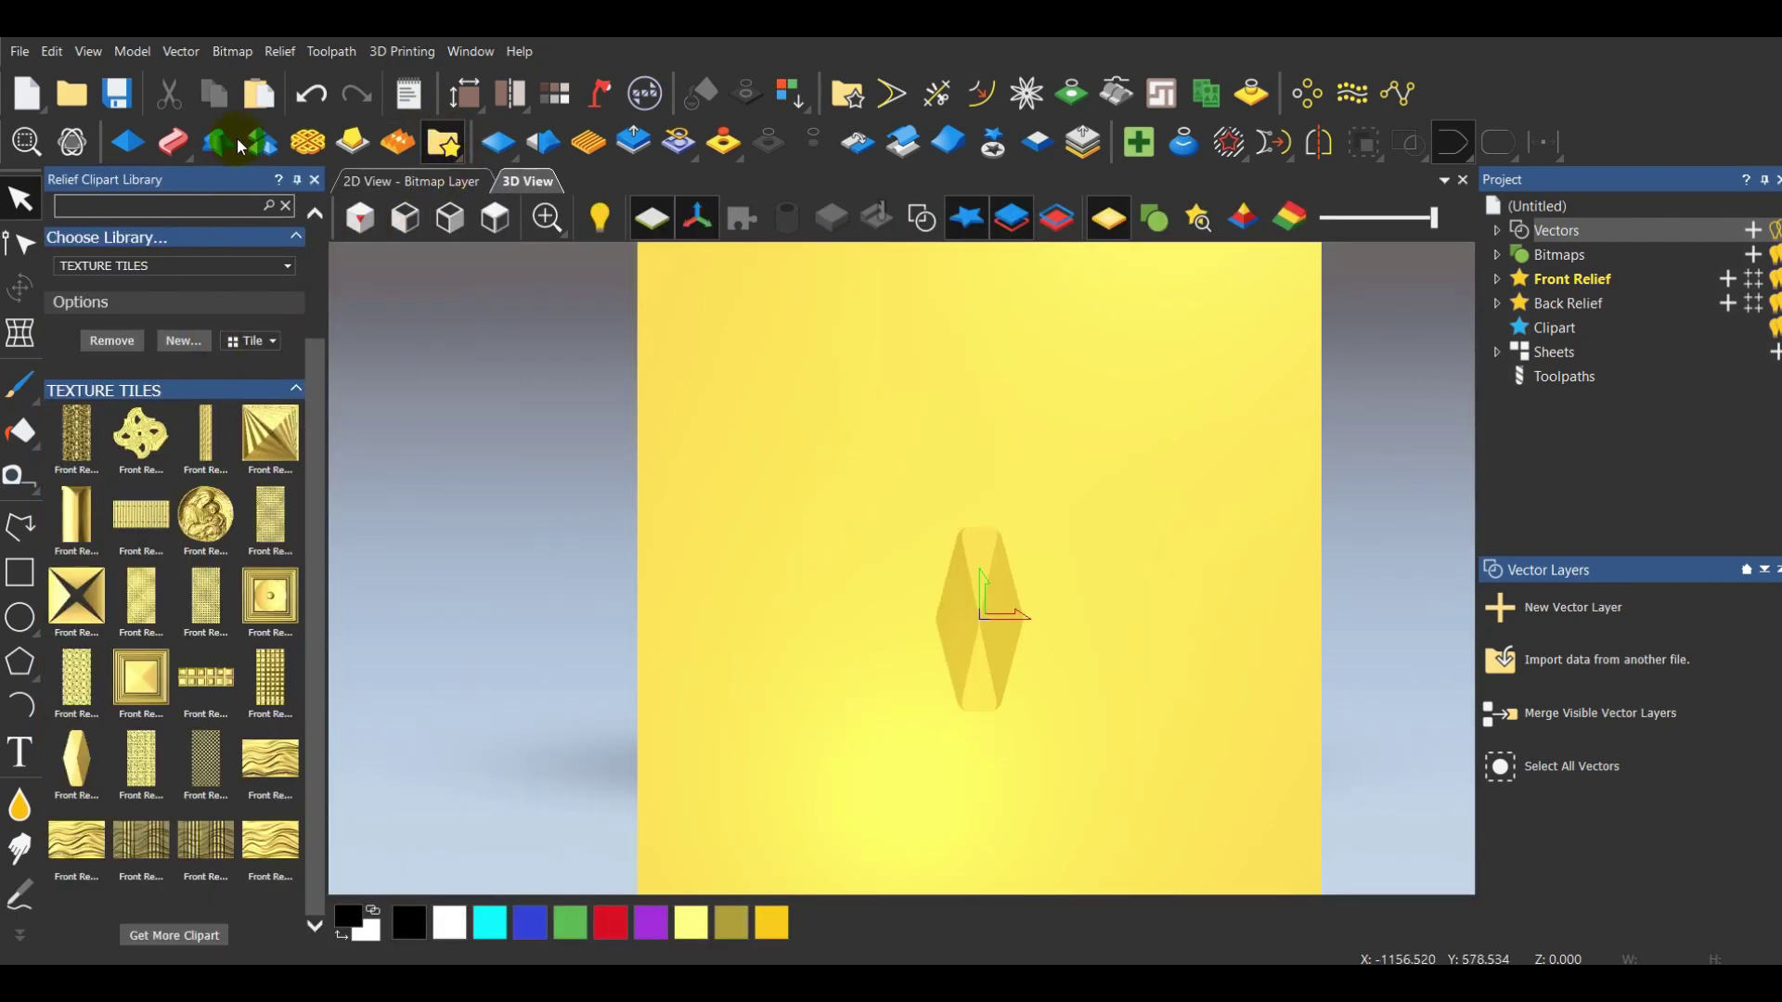
Export the tile relief to the relief clipart library's TEXTURE TILES collection
left_click(283, 52)
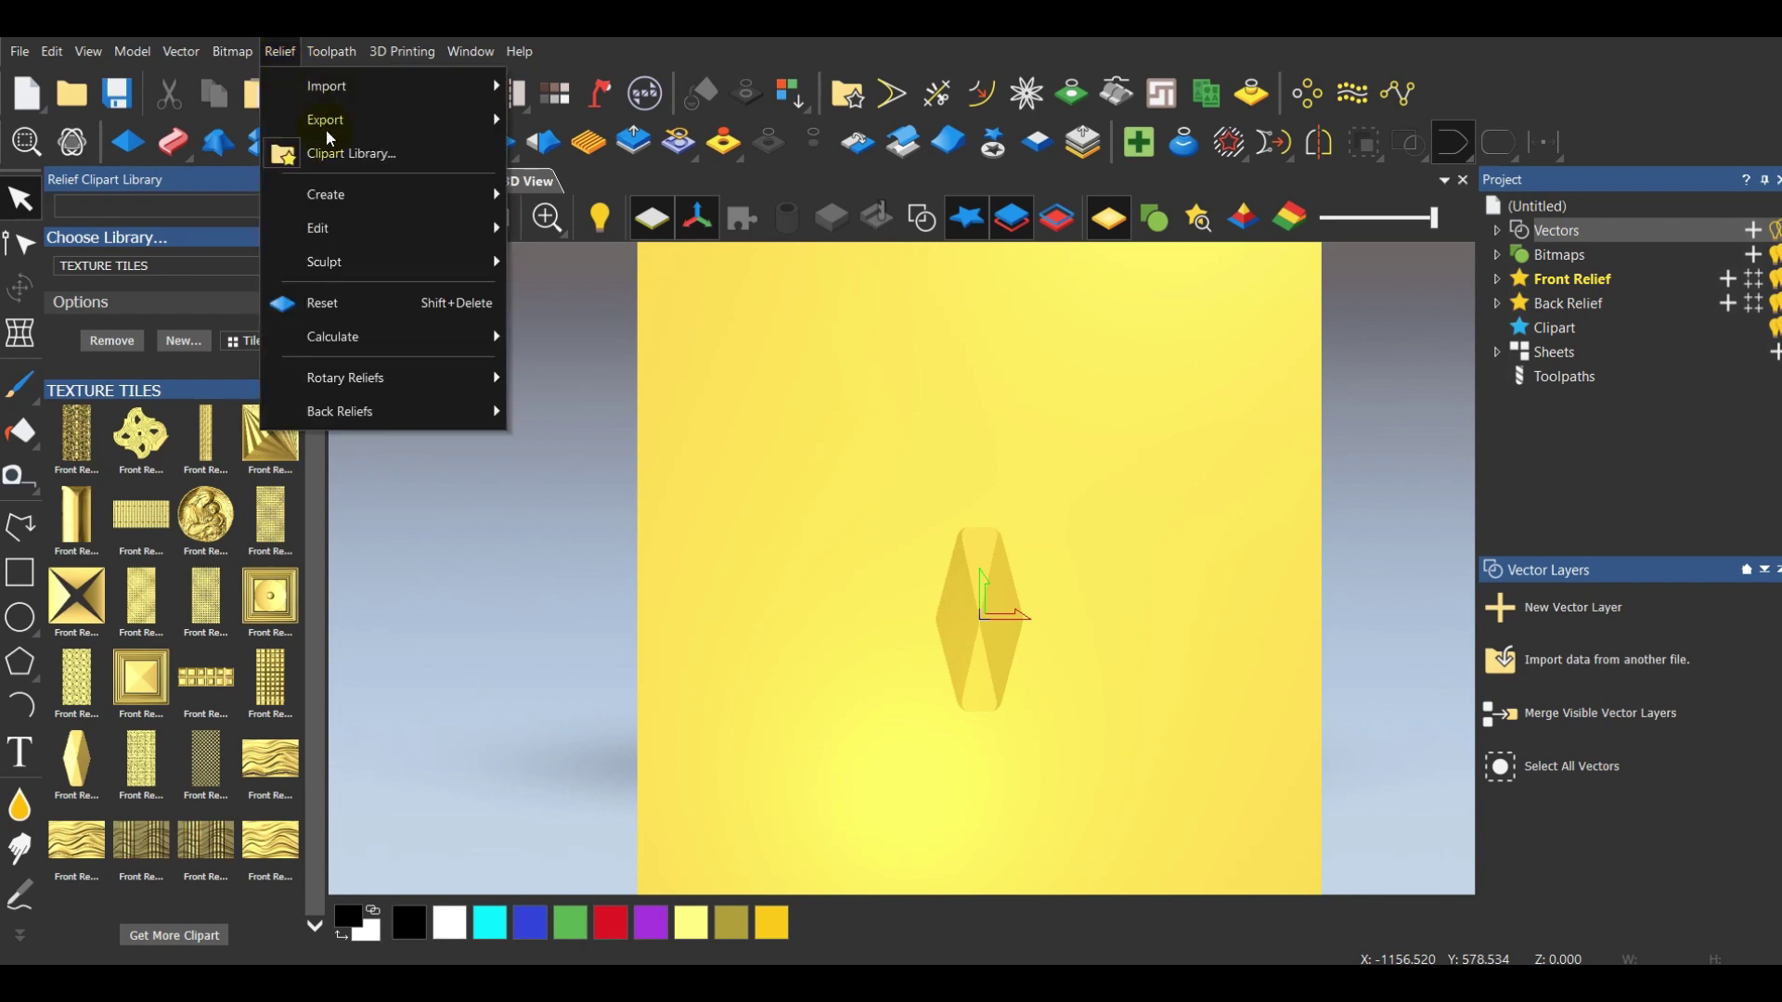
mouse_move(441, 119)
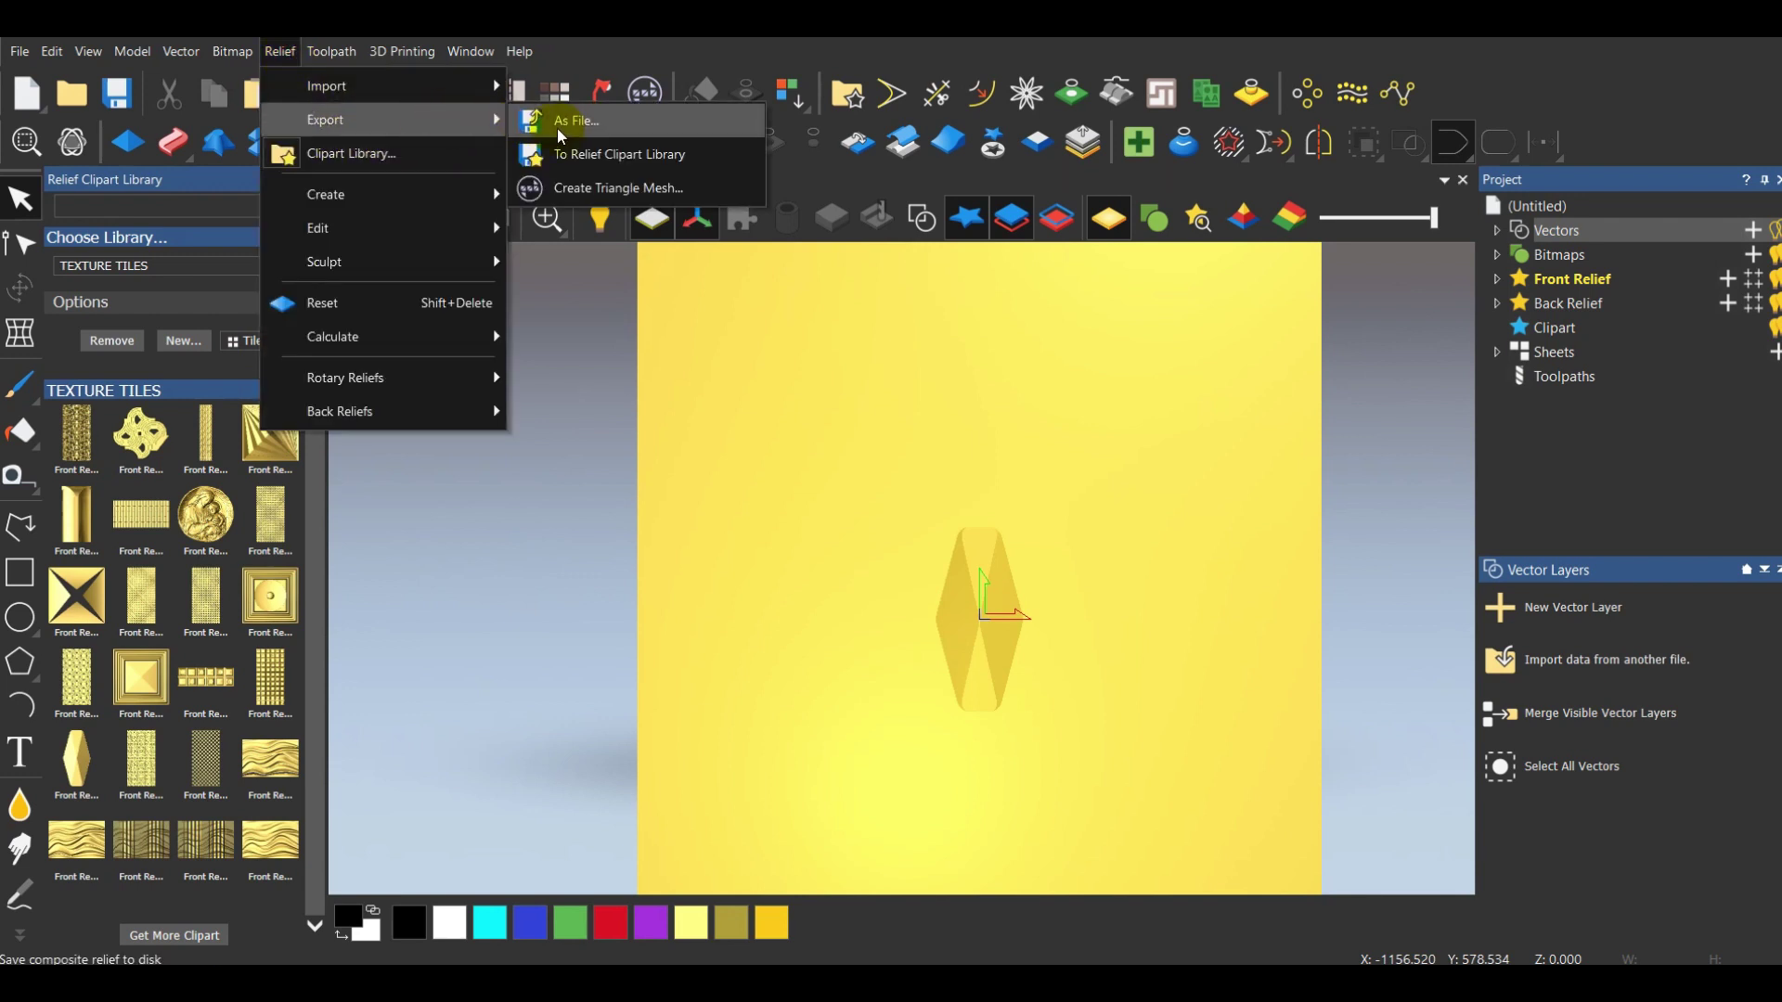
left_click(579, 154)
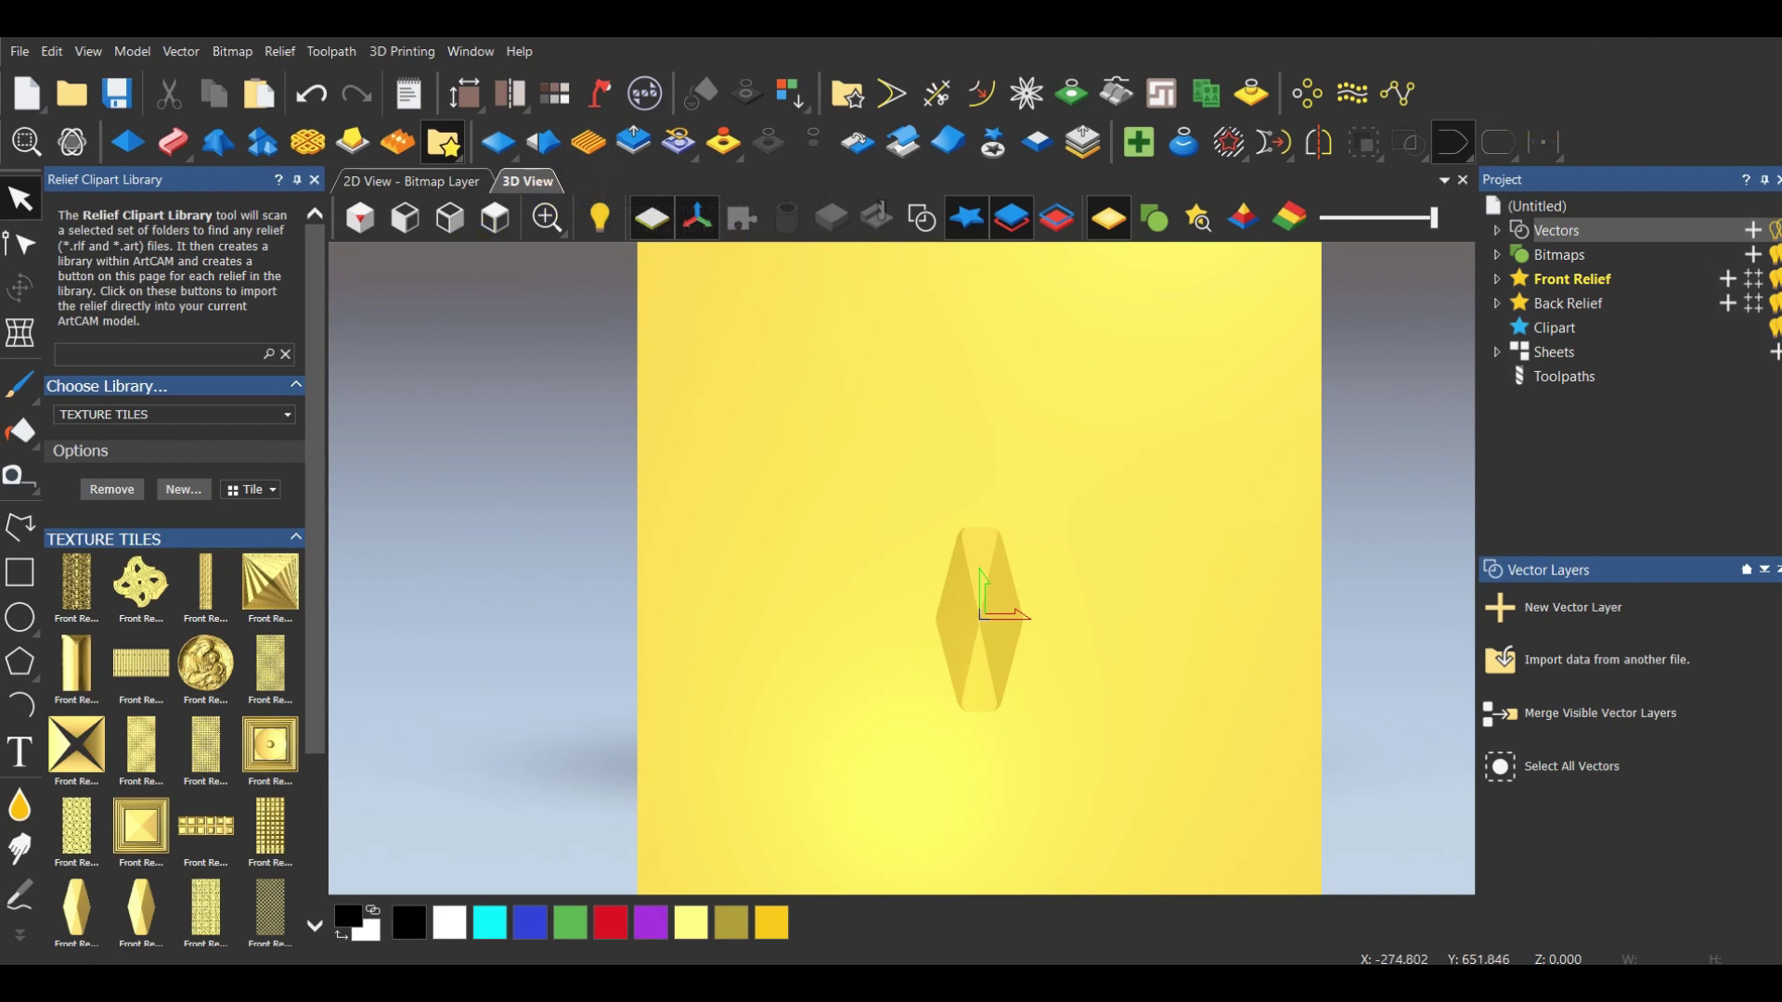
Convert the tile relief into editable clipart and move it from the origin to the model's upper-left area
left_click(993, 142)
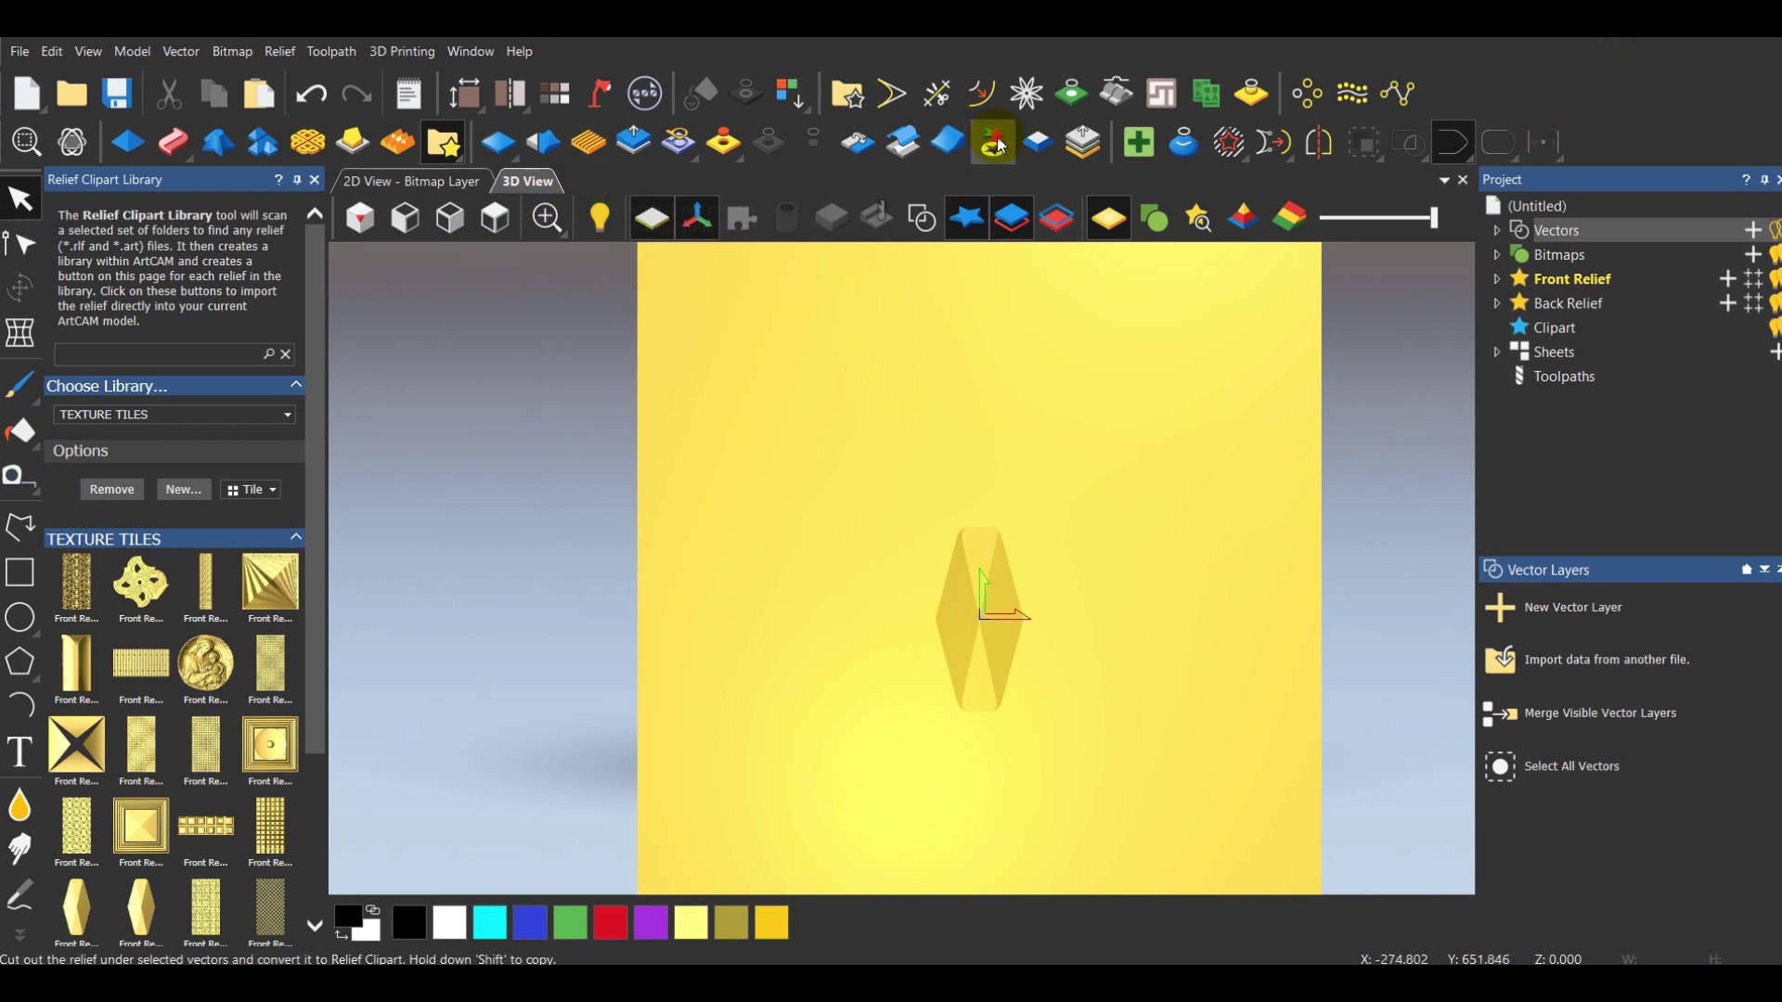
left_click(992, 587)
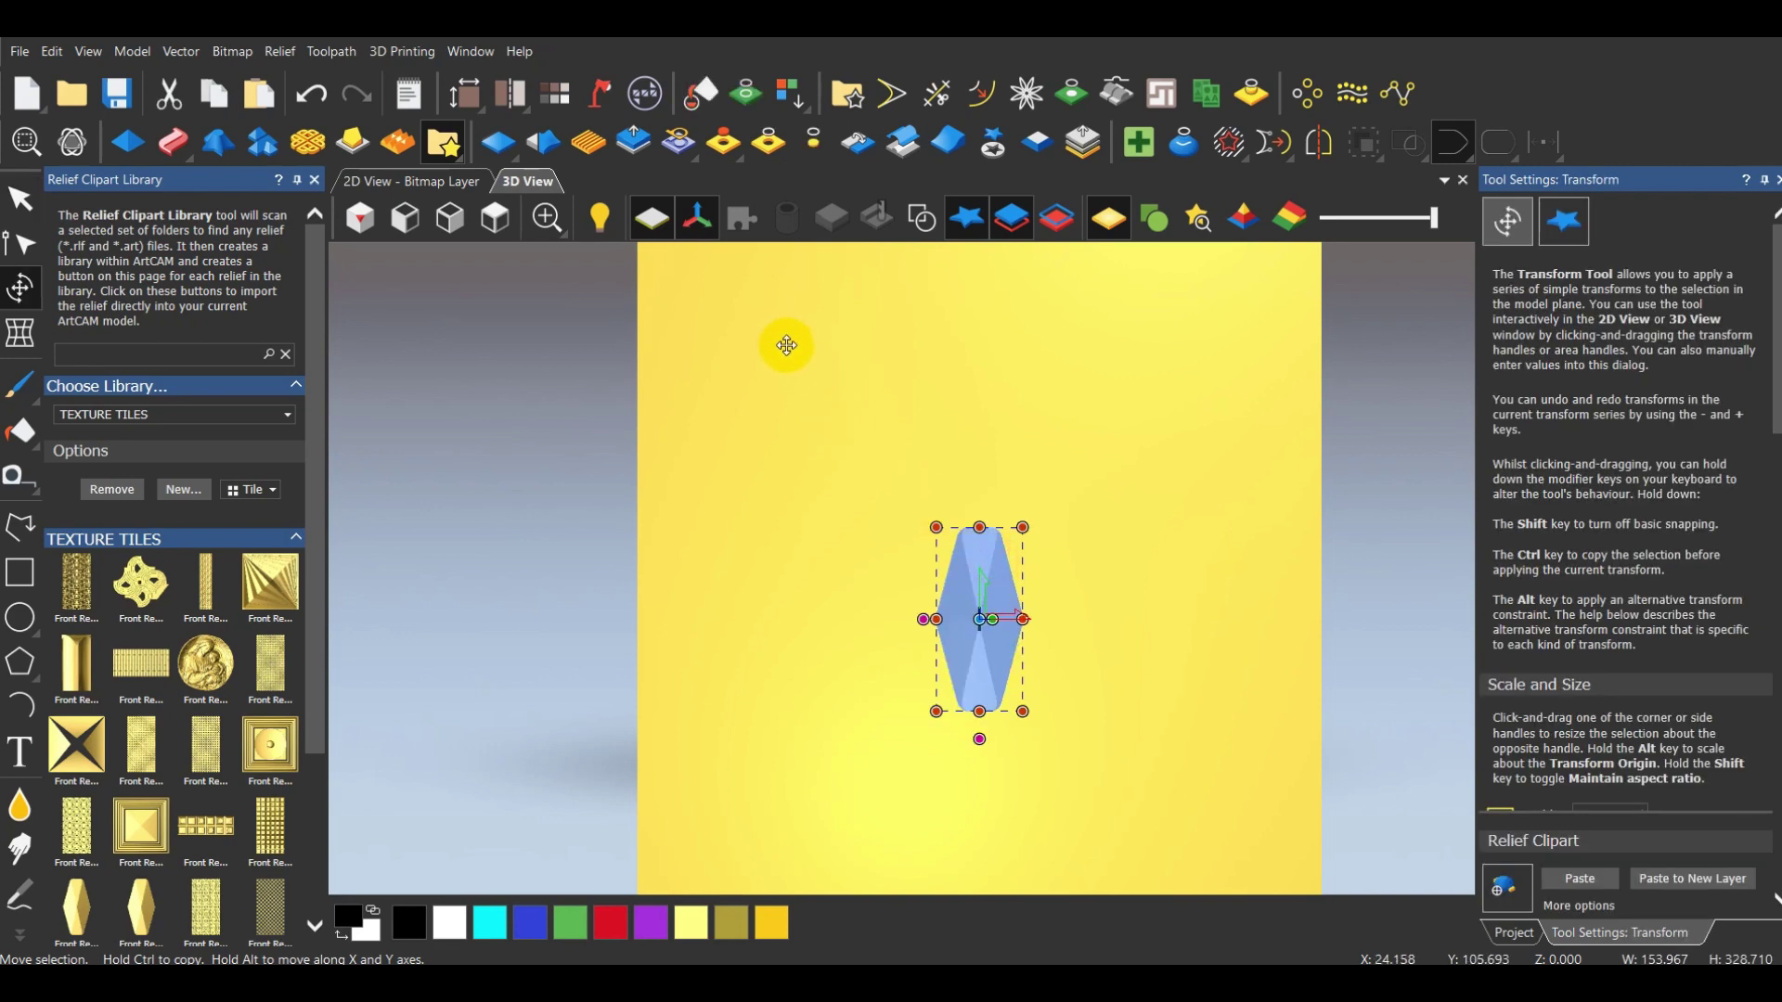
left_click(894, 415)
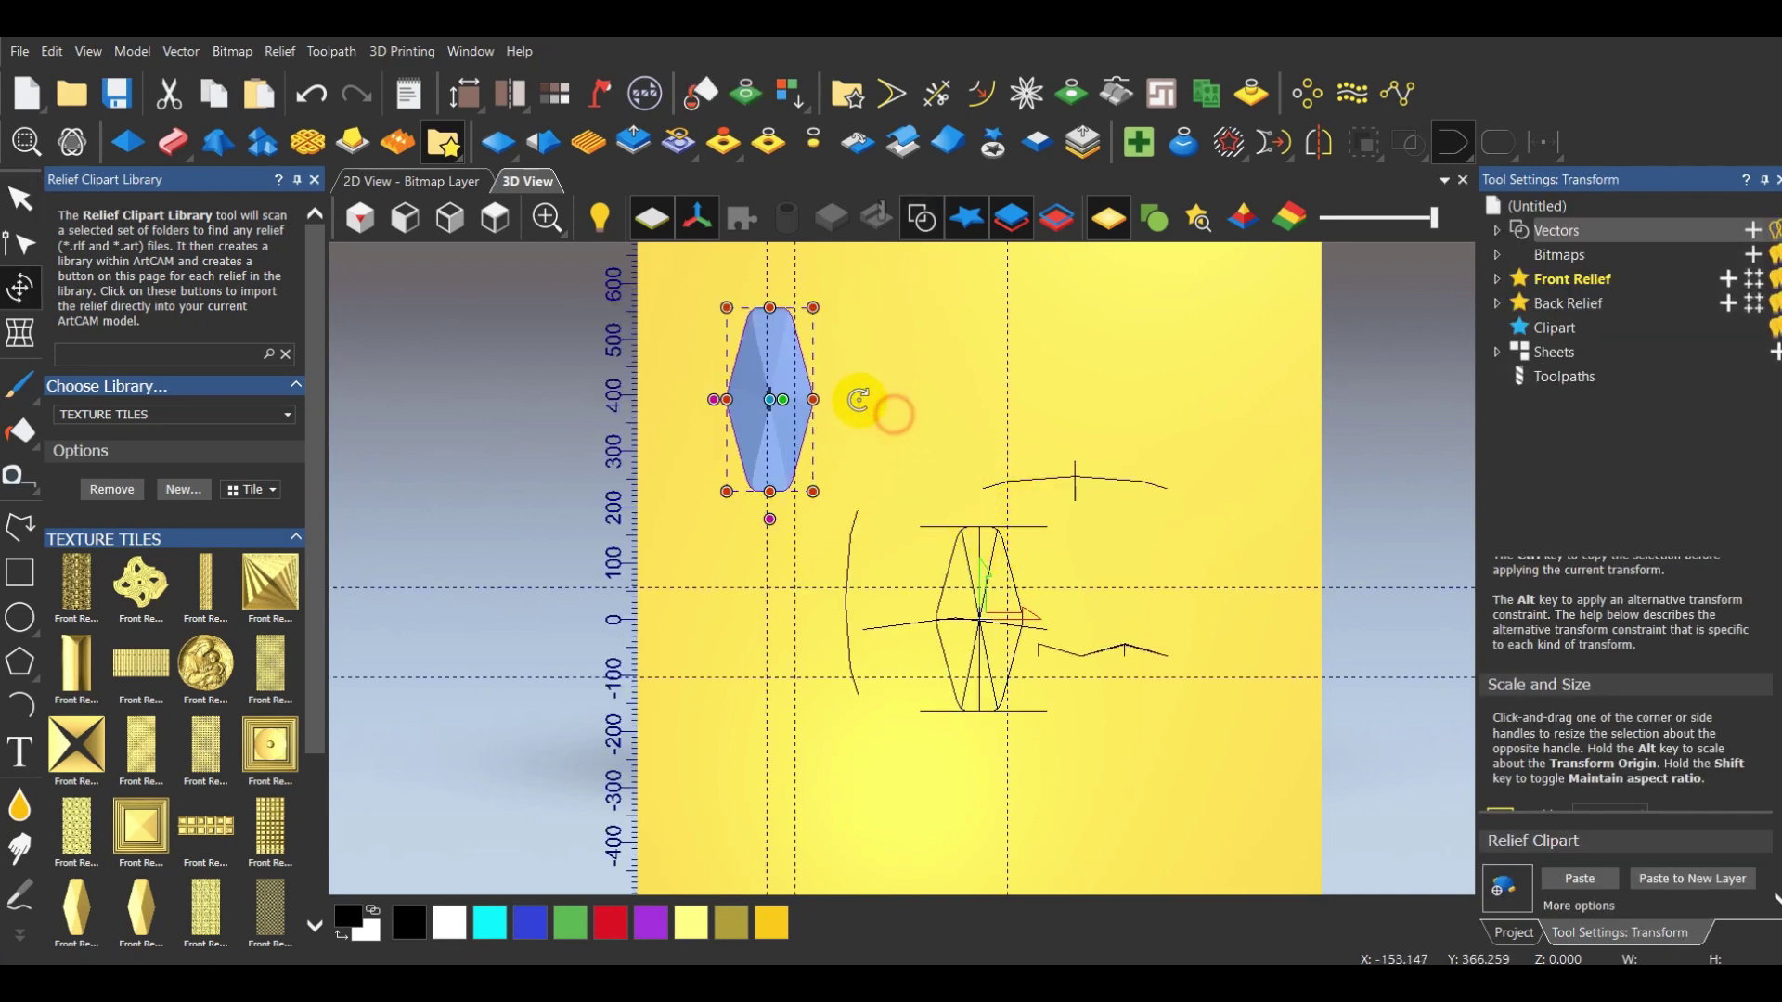
left_click(816, 336)
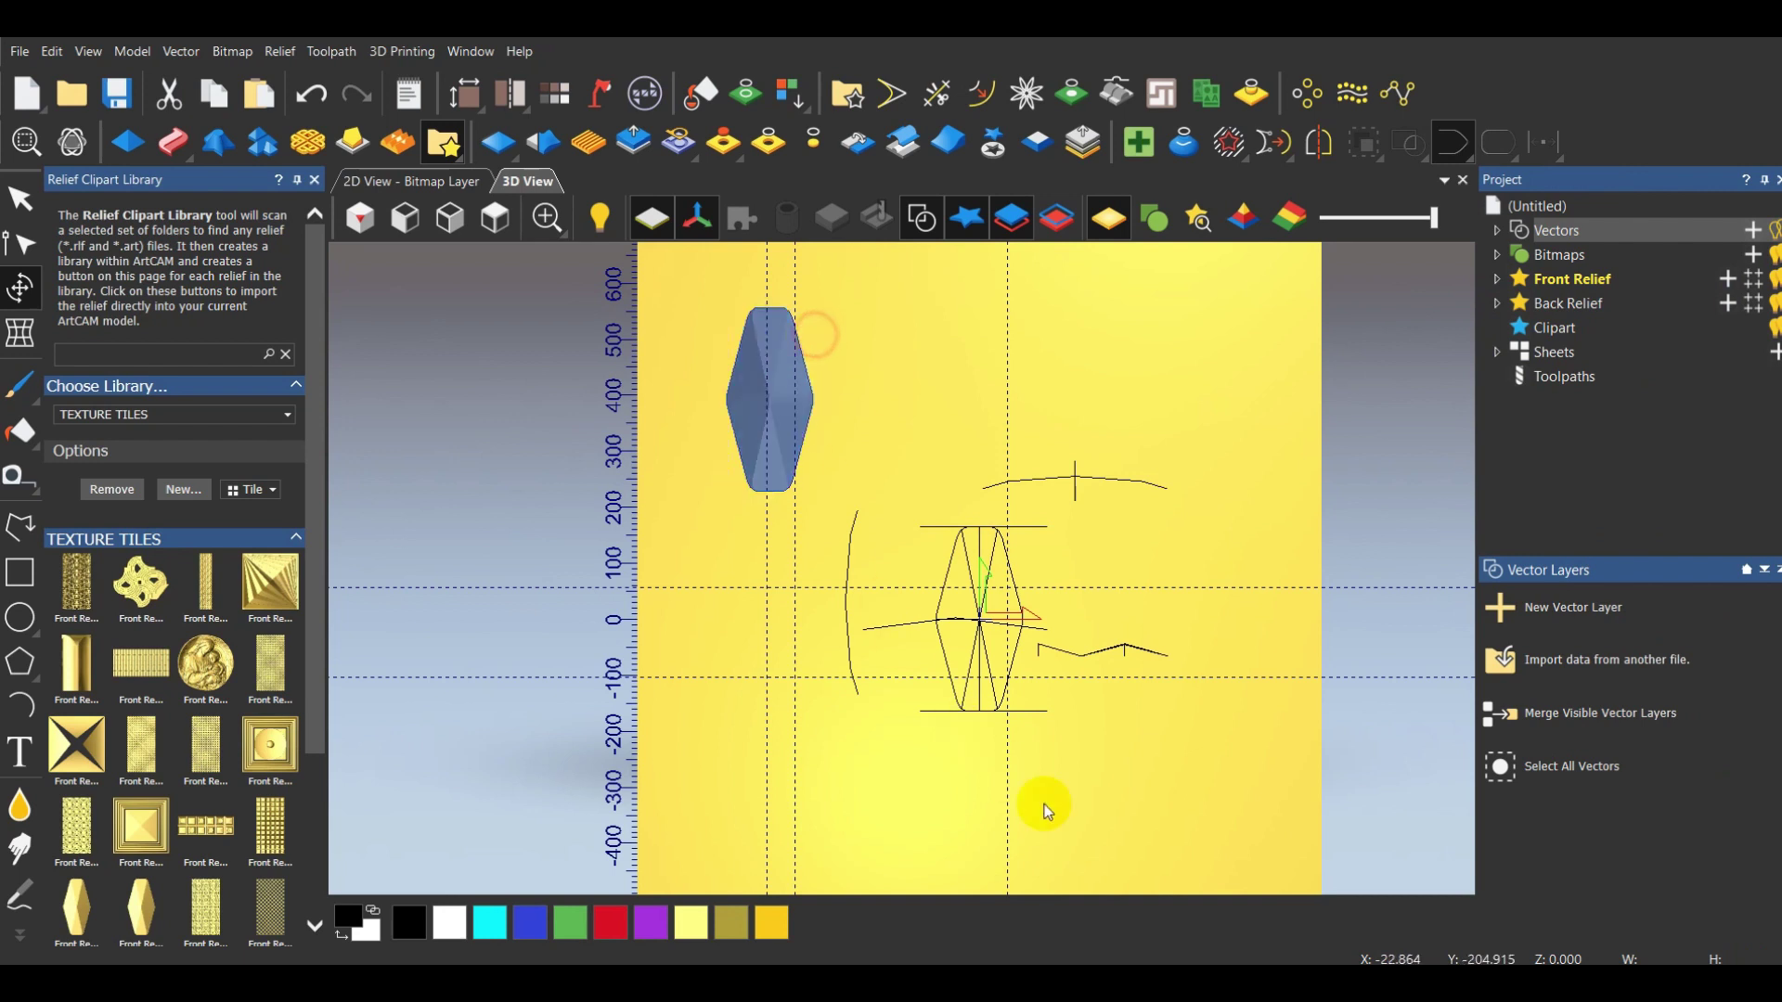
Select all the tile's construction vectors and move them outside the model, beyond its left edge
left_click_drag(1045, 804, 1195, 718)
scroll(1151, 687, "down", 1)
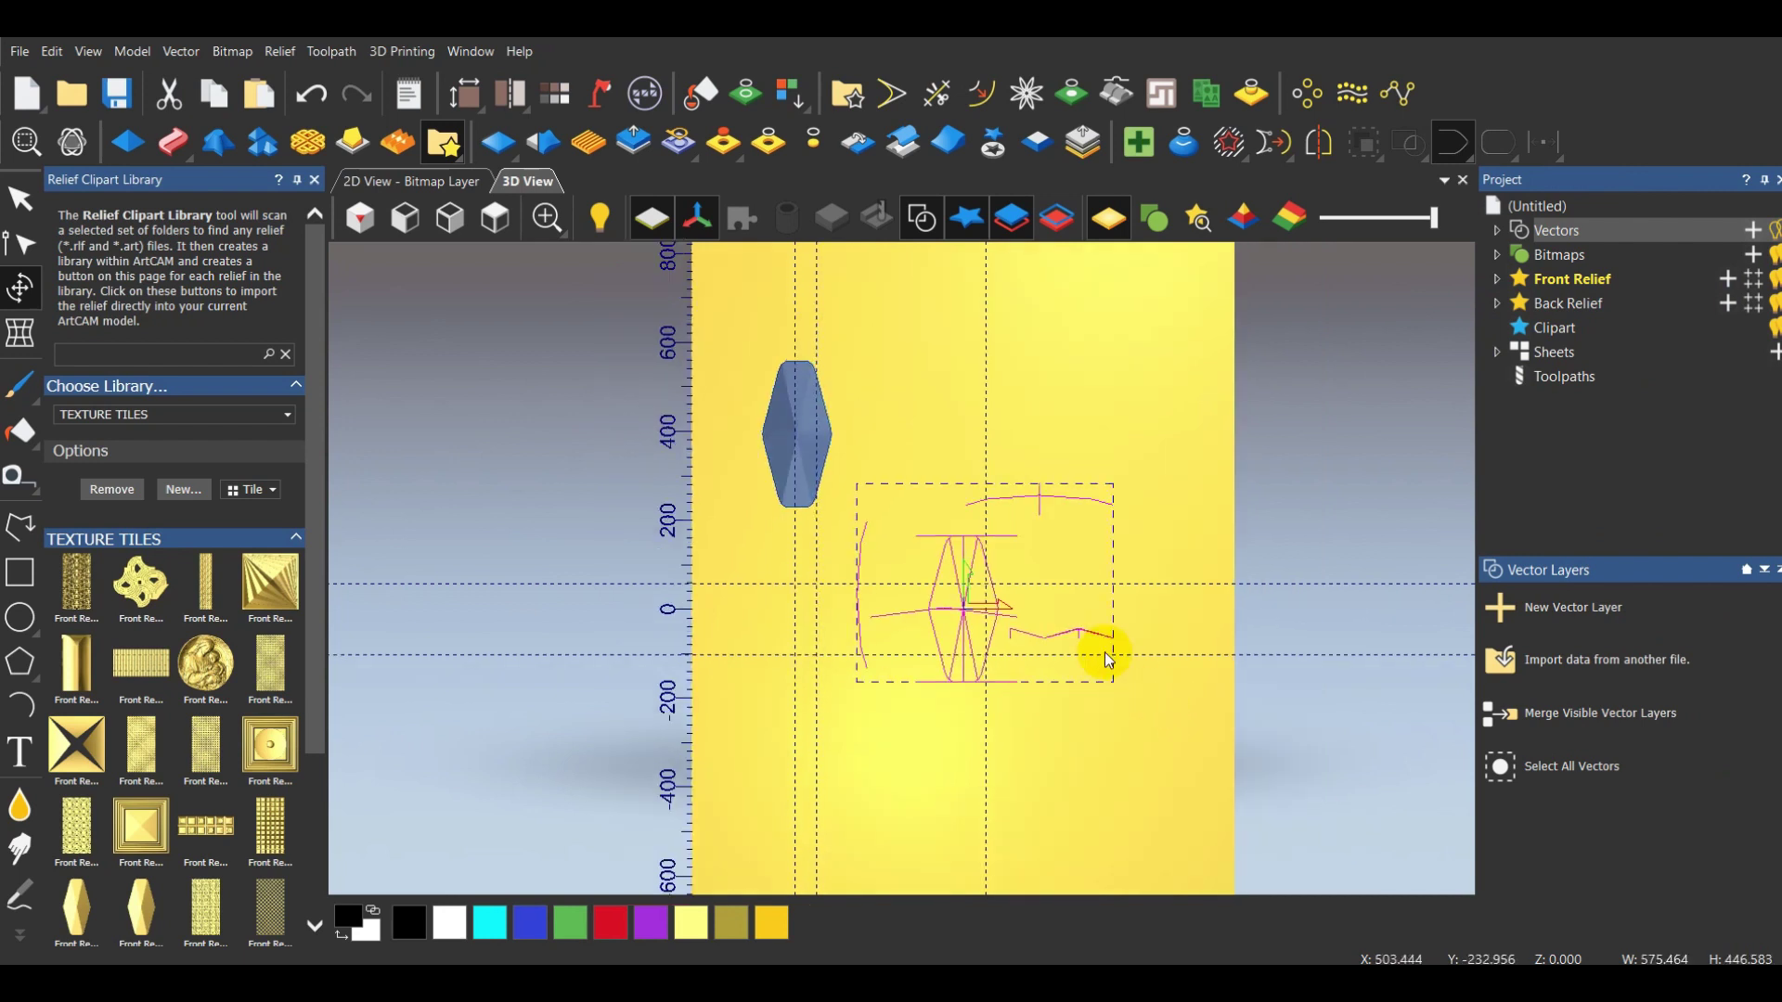
left_click_drag(1107, 661, 793, 394)
scroll(808, 371, "up", 5)
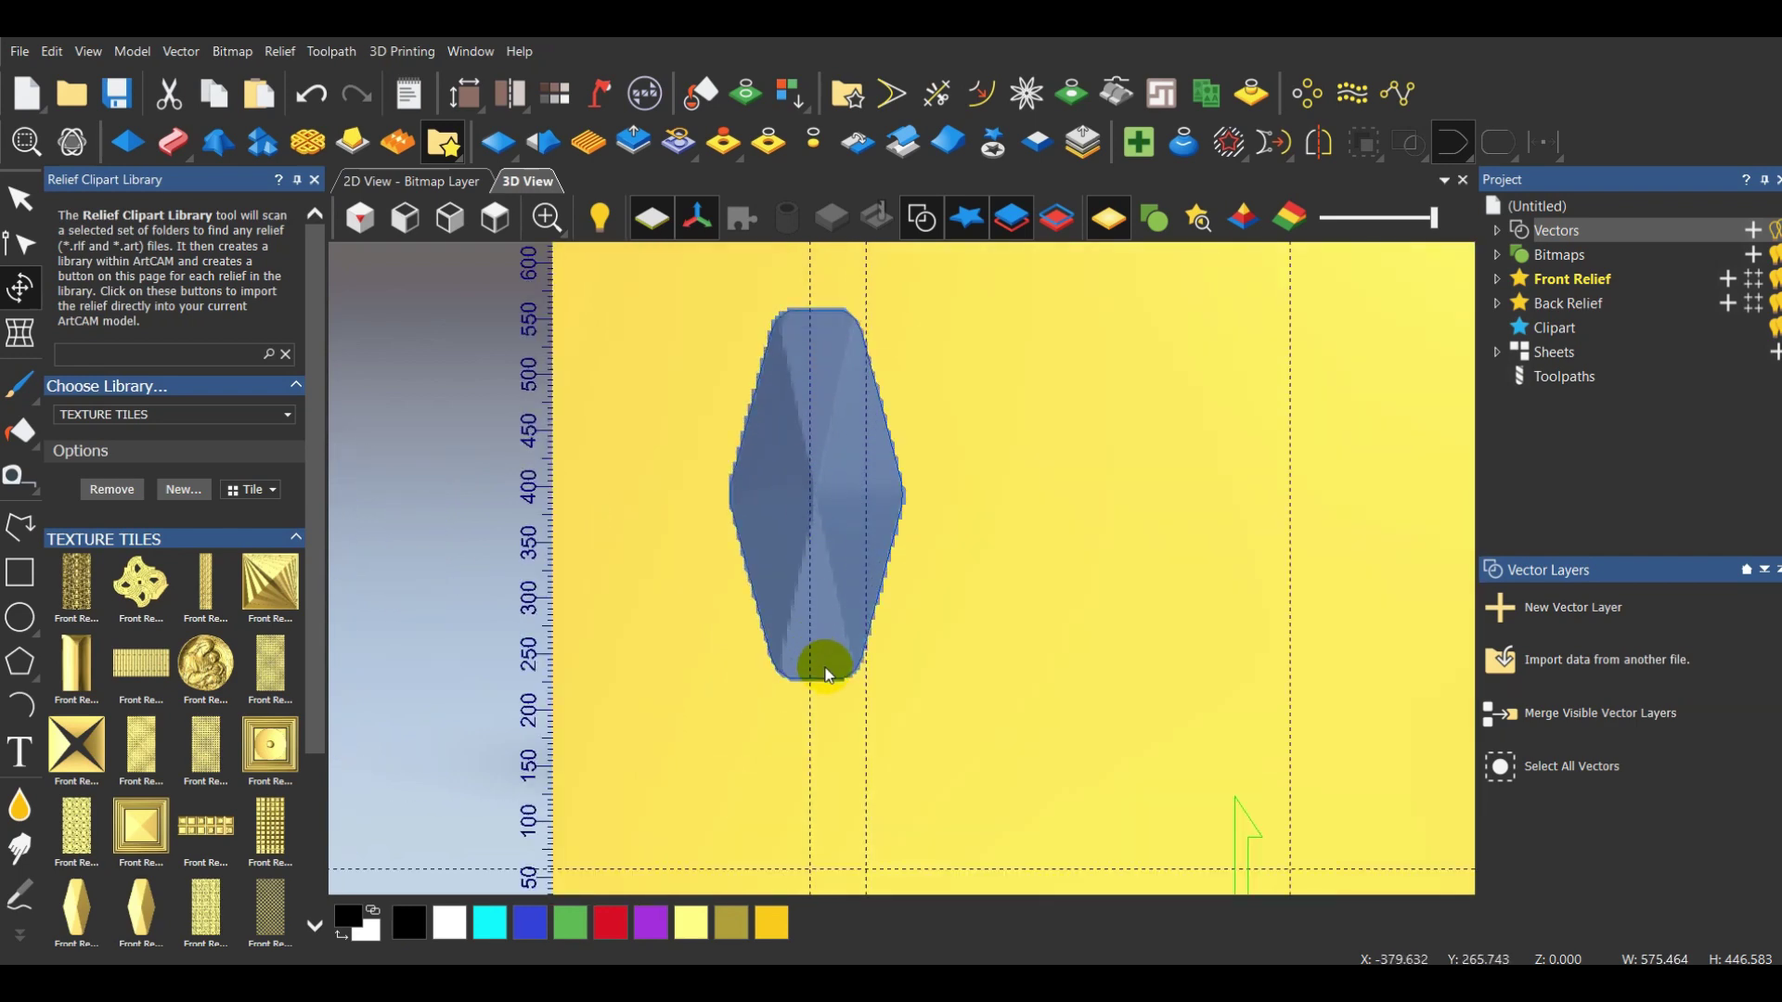
Scale the tile clipart to 120 mm width, 240 mm height and a 22 mm Z range
left_click(836, 683)
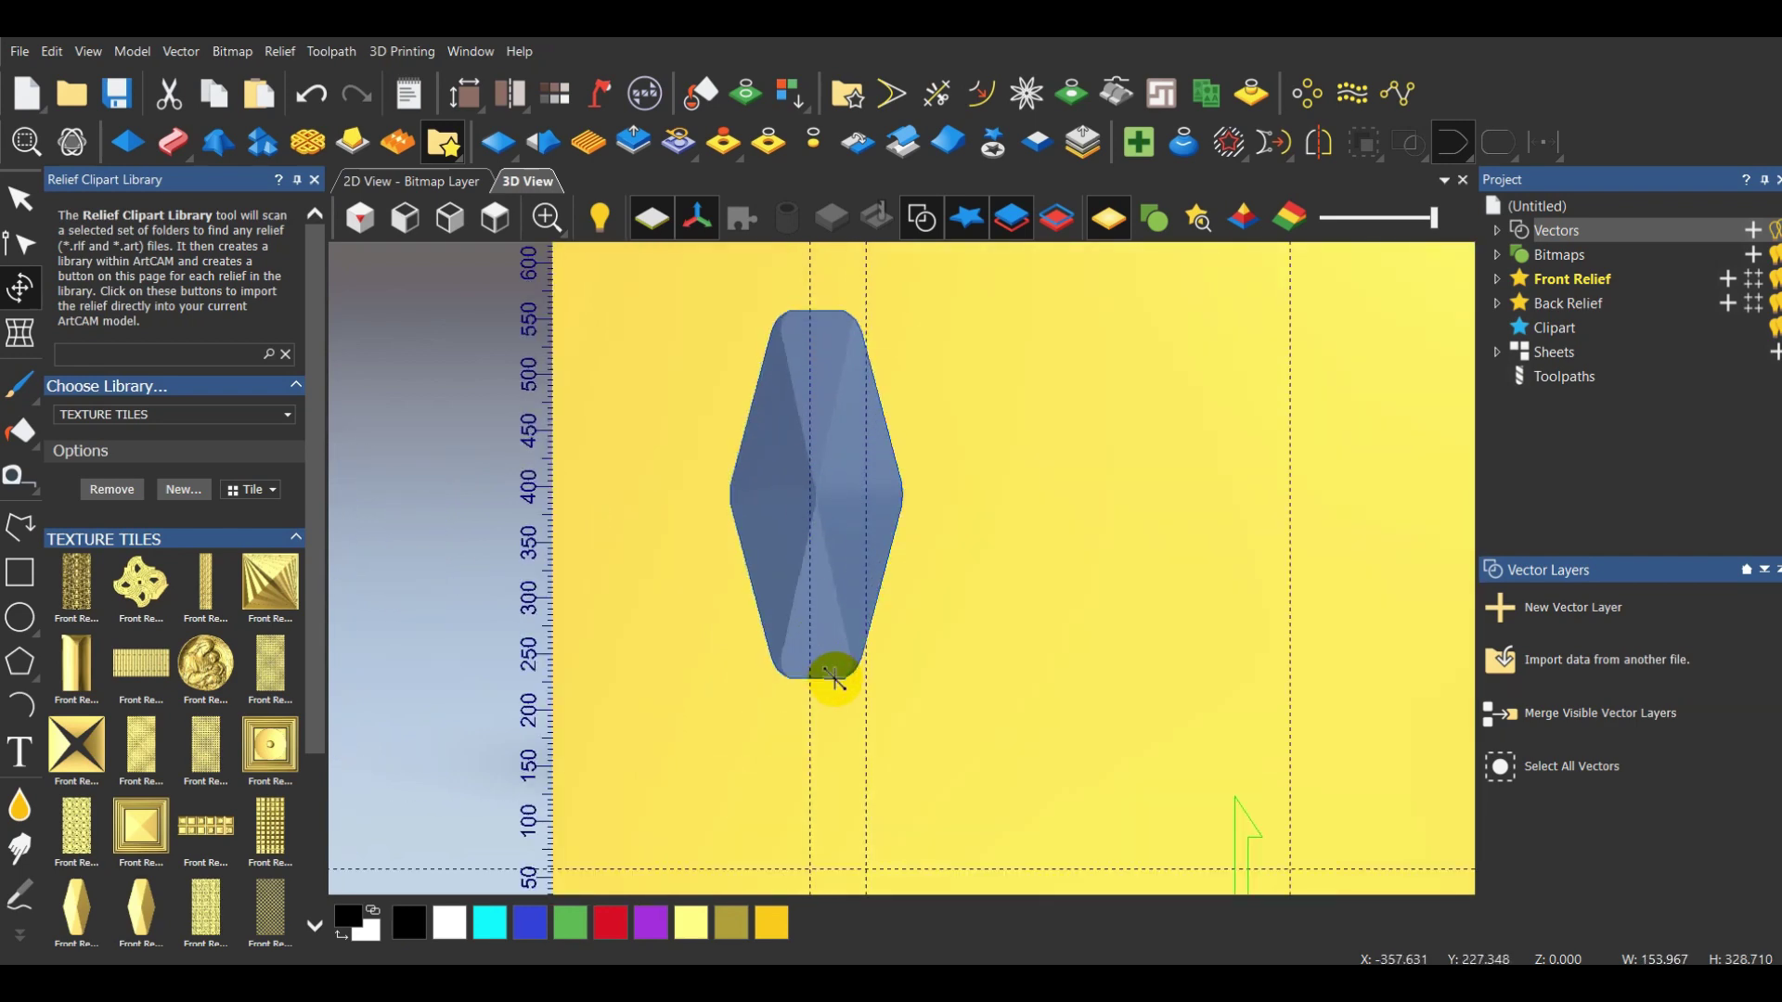
left_click(25, 287)
scroll(796, 308, "up", 3)
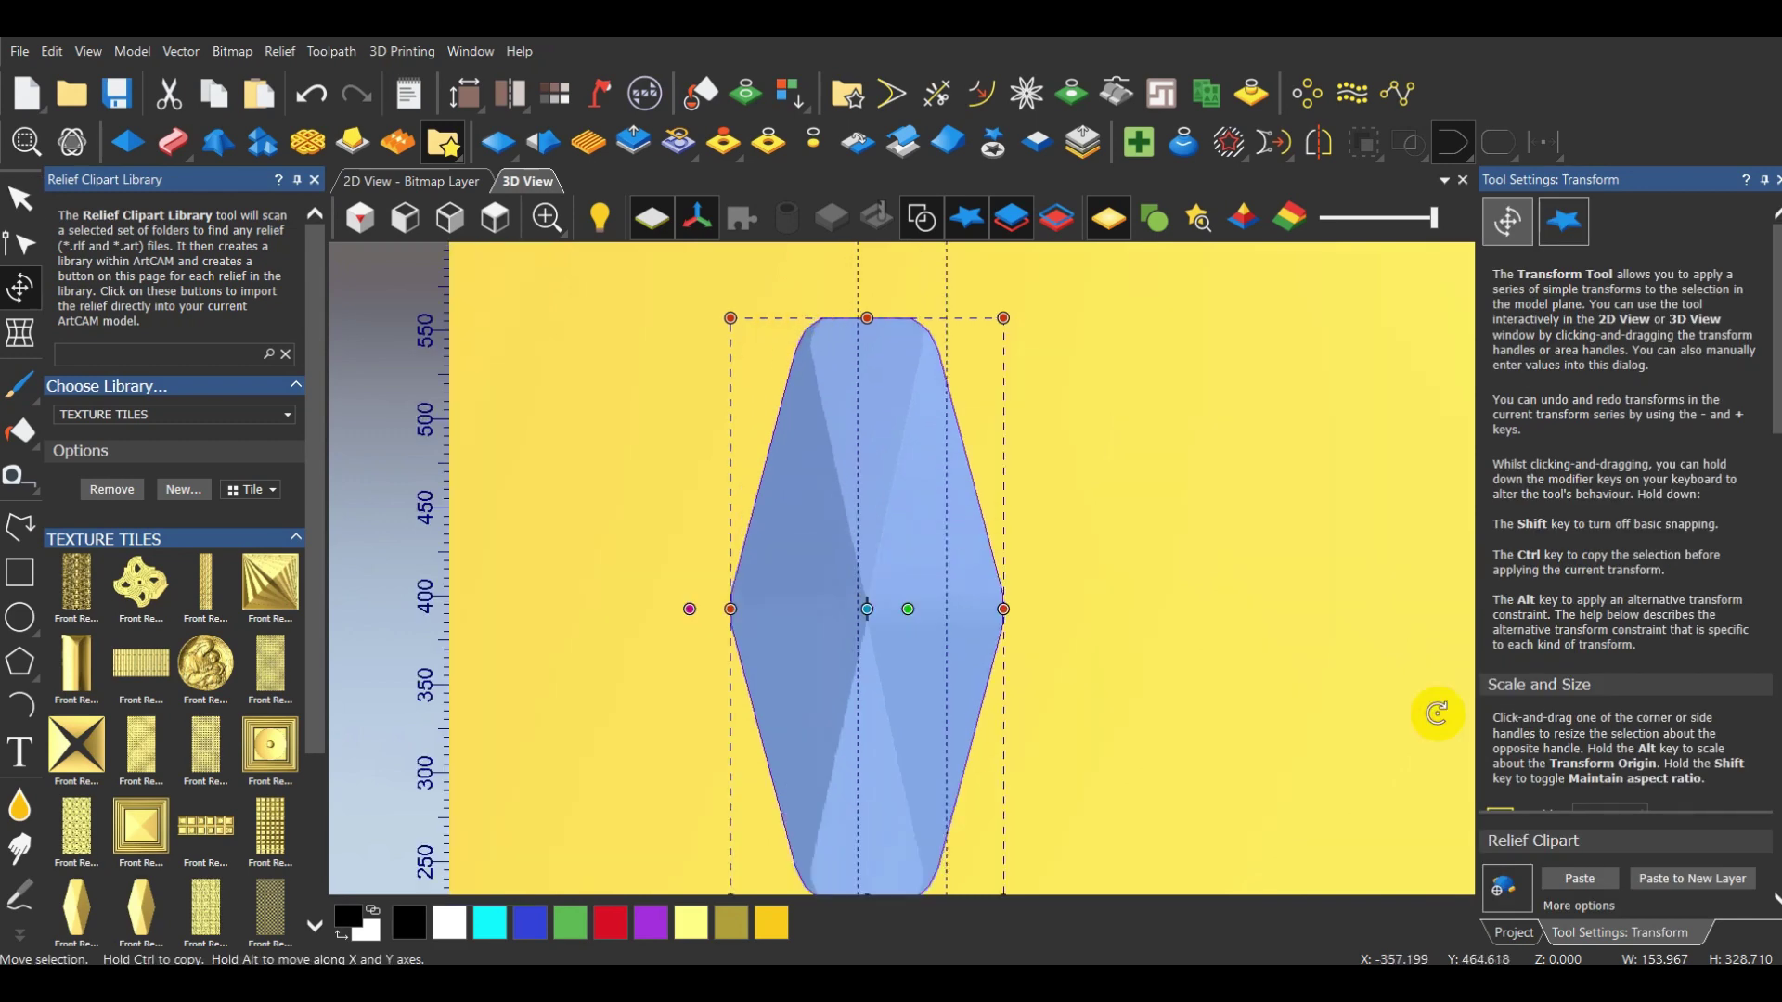
scroll(1661, 736, "down", 3)
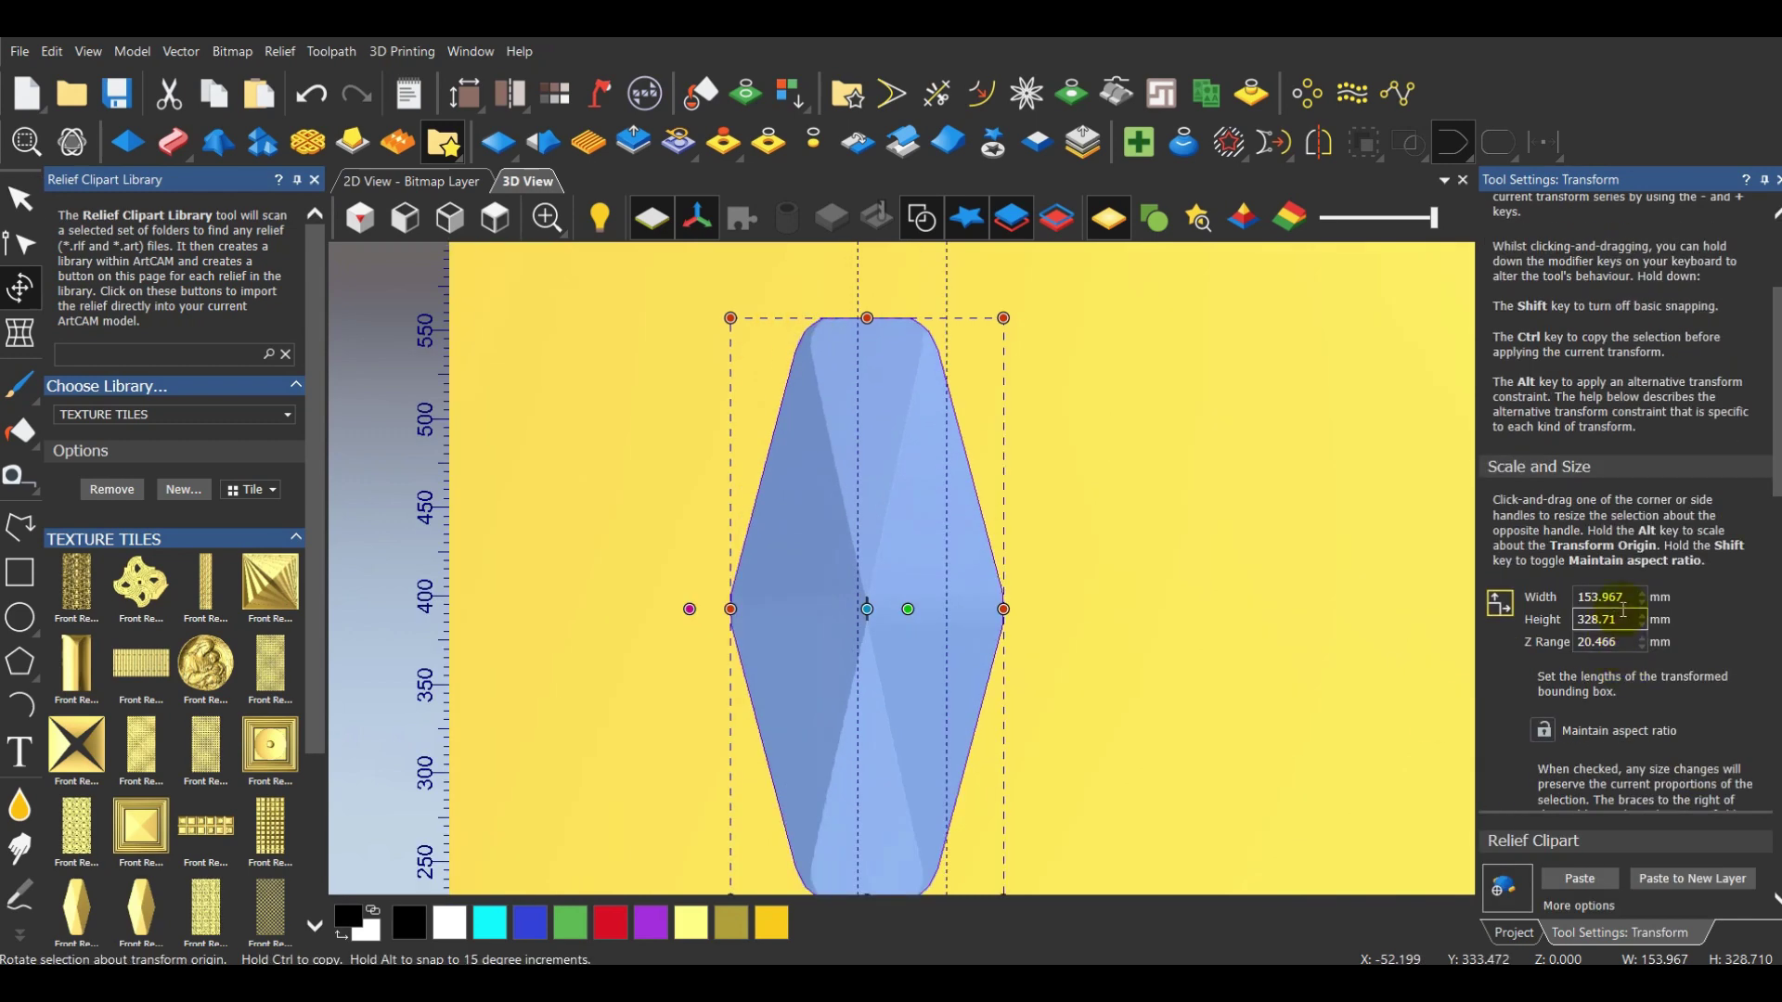
left_click_drag(1630, 601, 1560, 597)
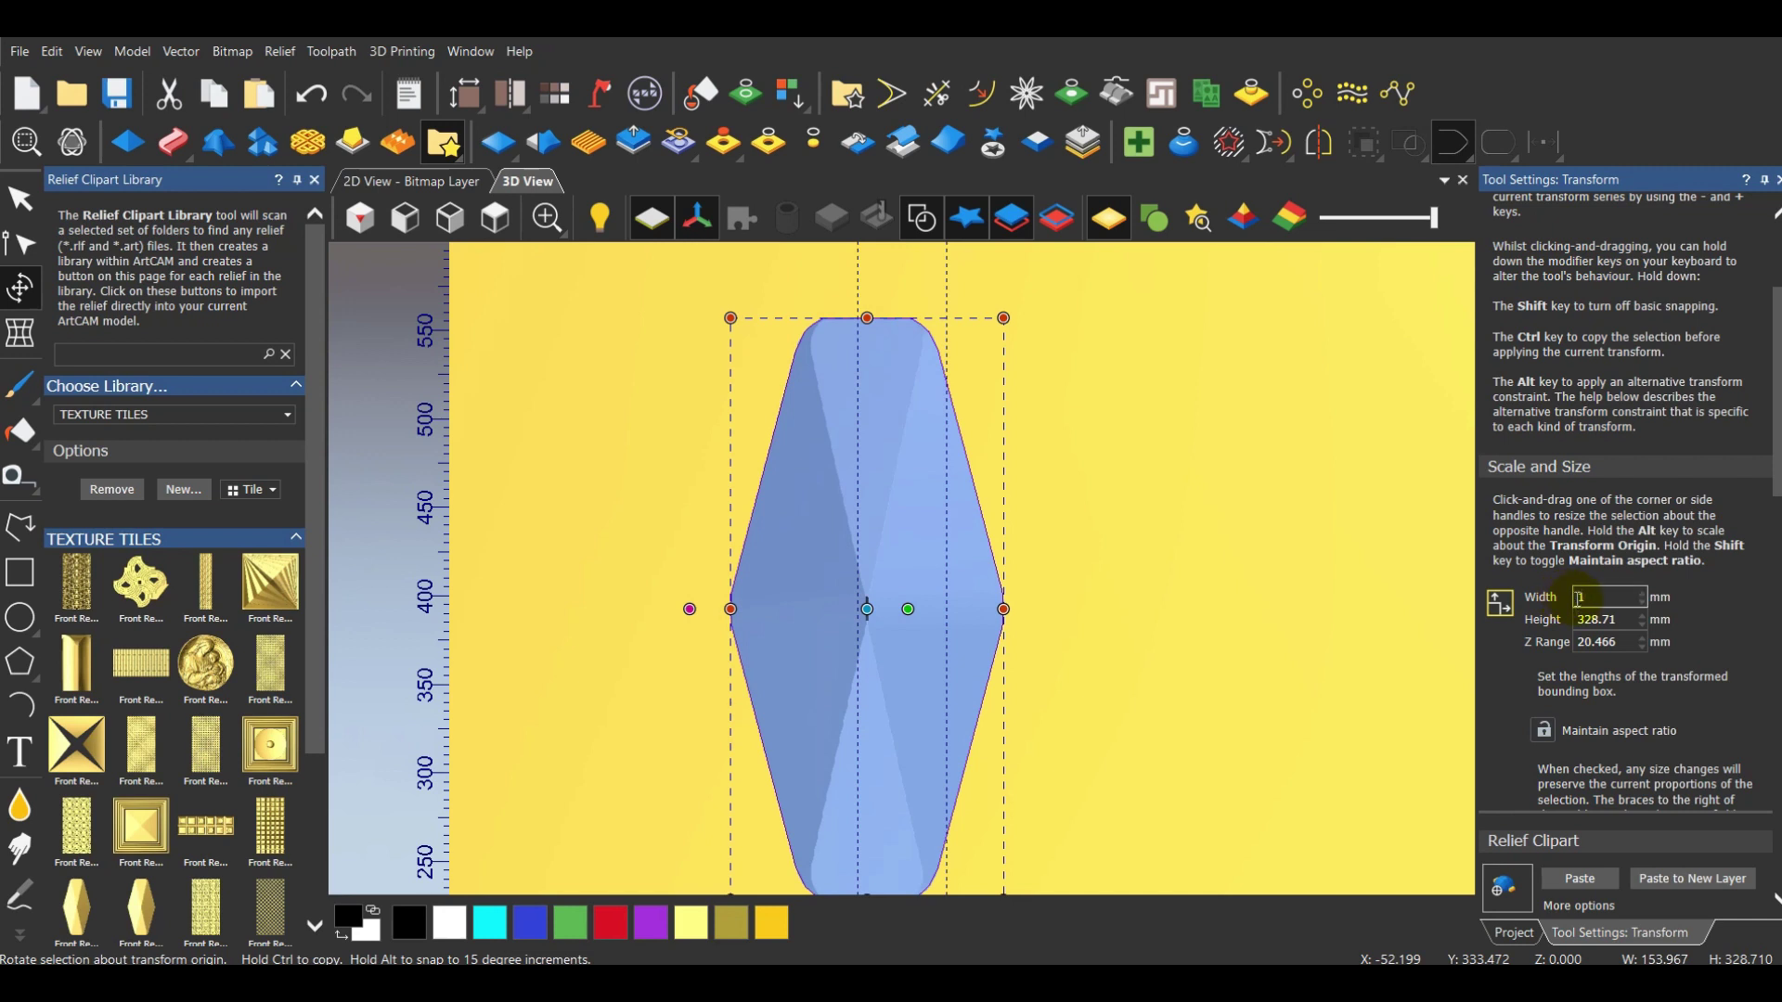
type("120")
left_click(1622, 620)
left_click_drag(1623, 620, 1506, 616)
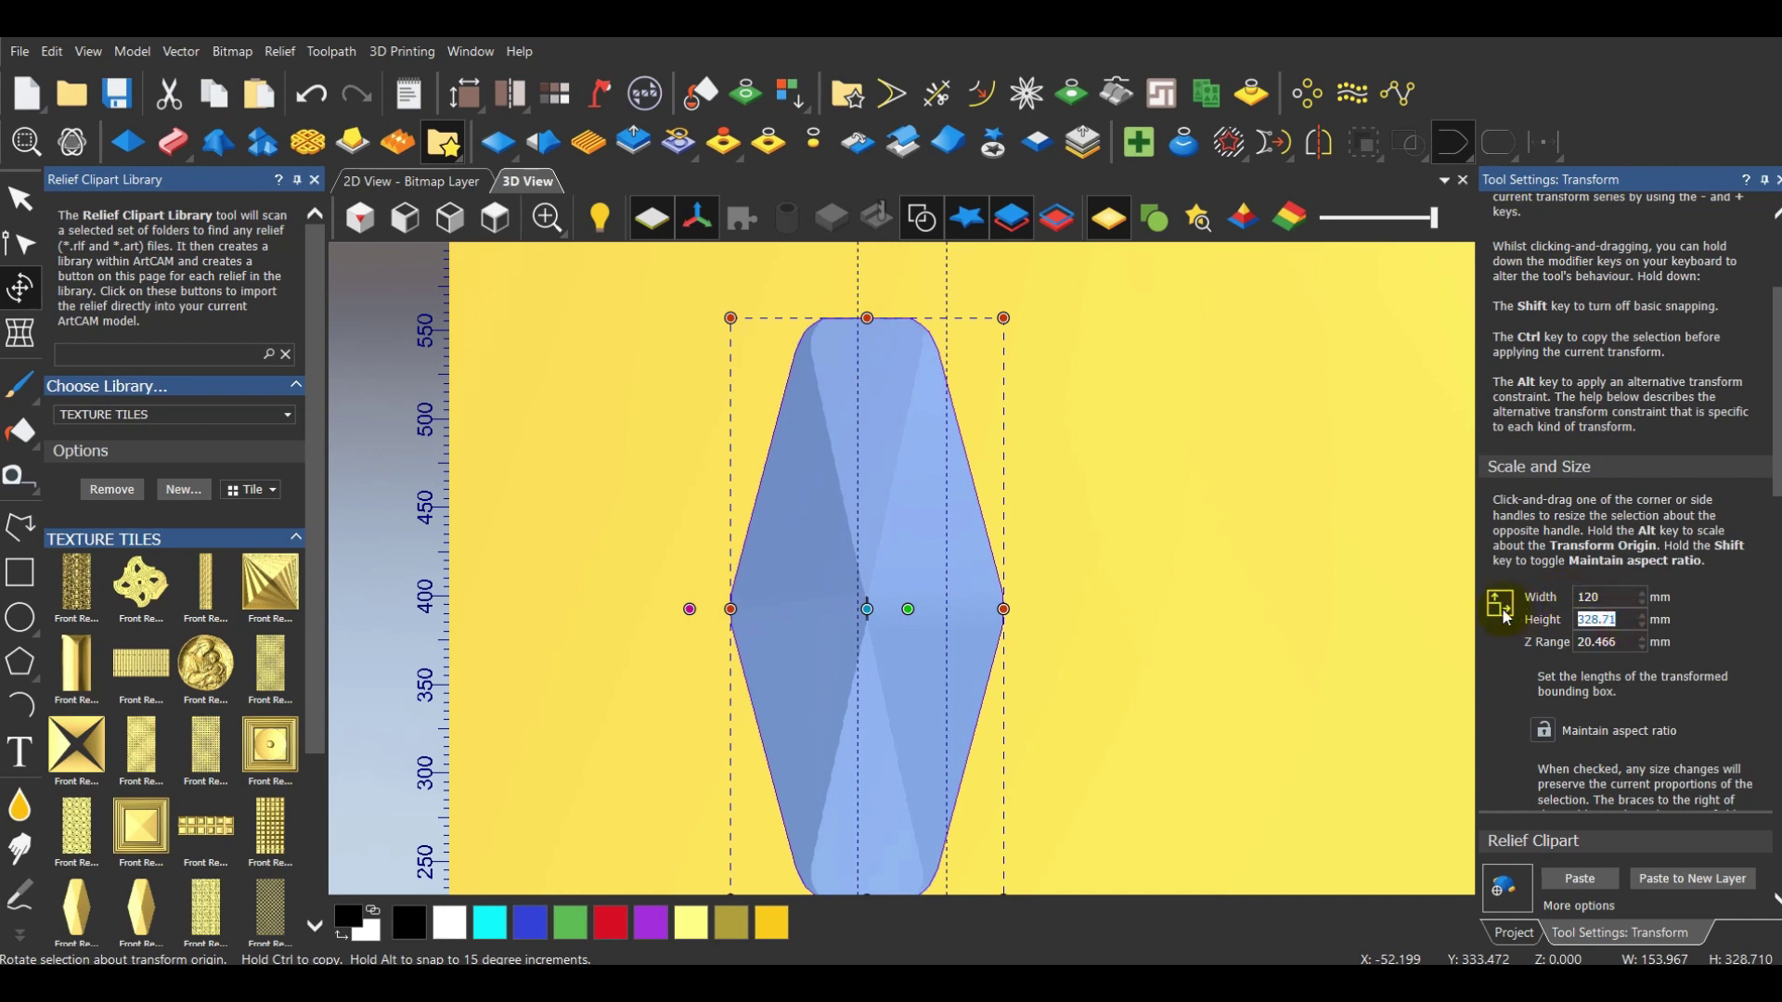
left_click(1587, 622)
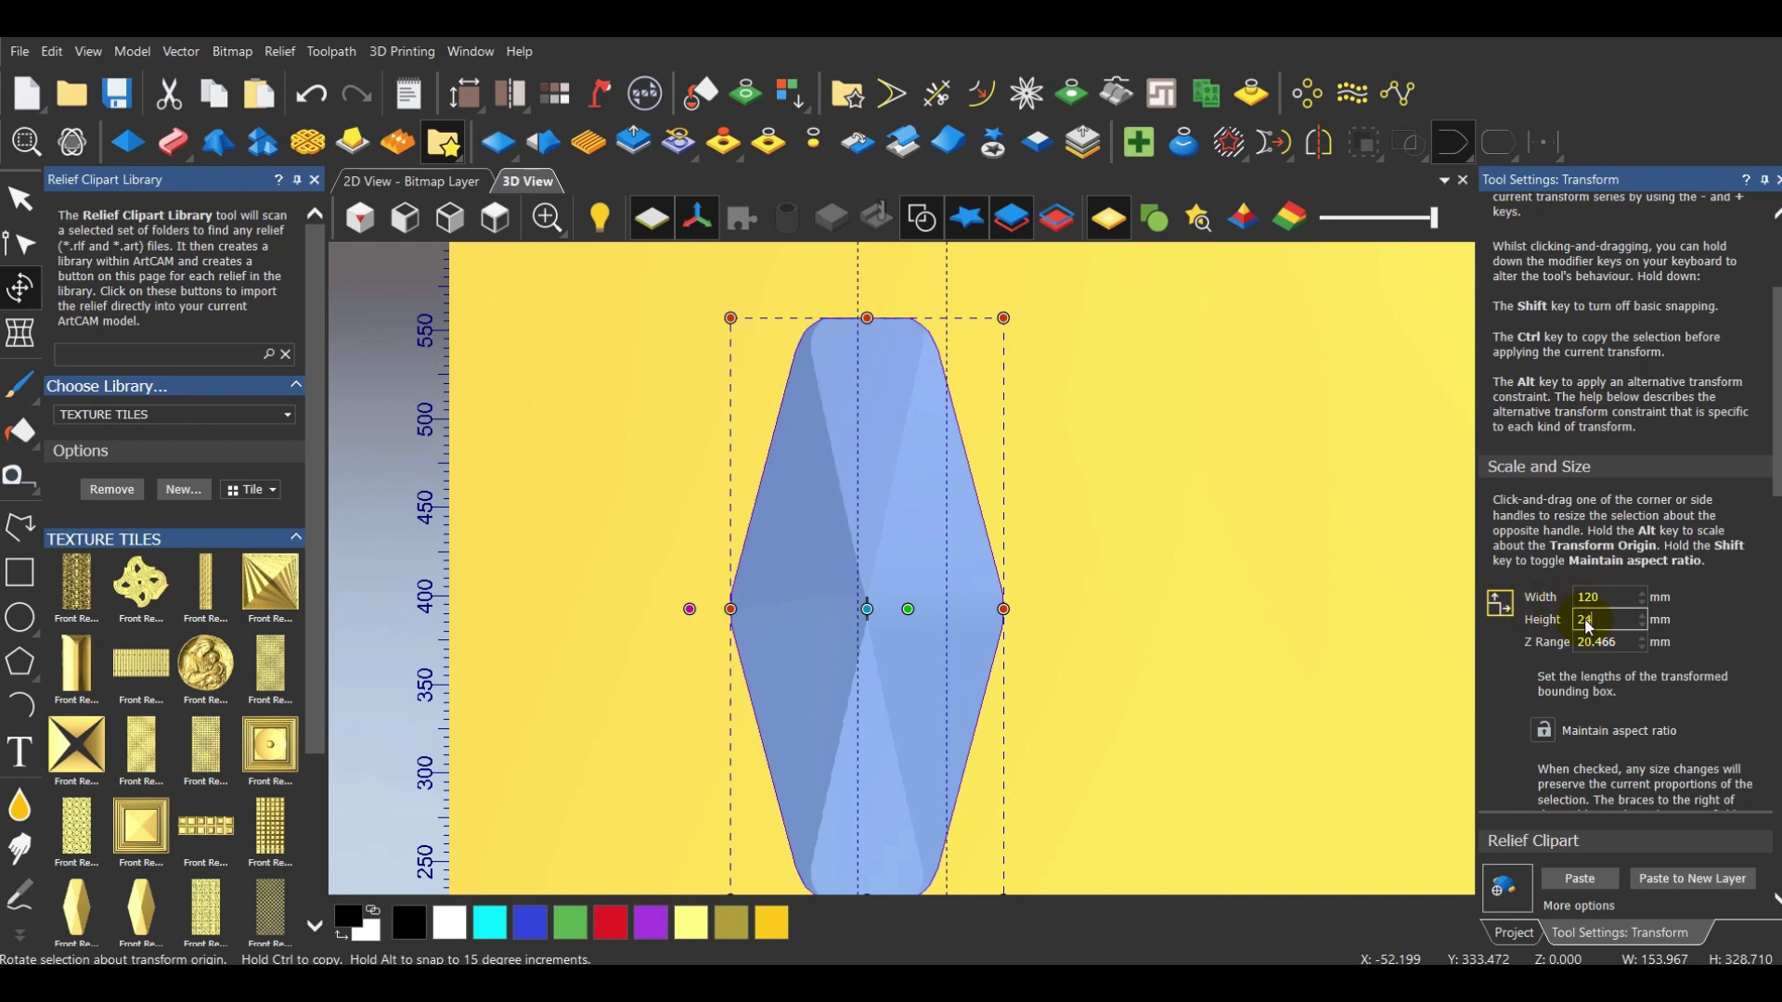
left_click_drag(1595, 655, 1495, 646)
type("22")
scroll(1578, 722, "down", 3)
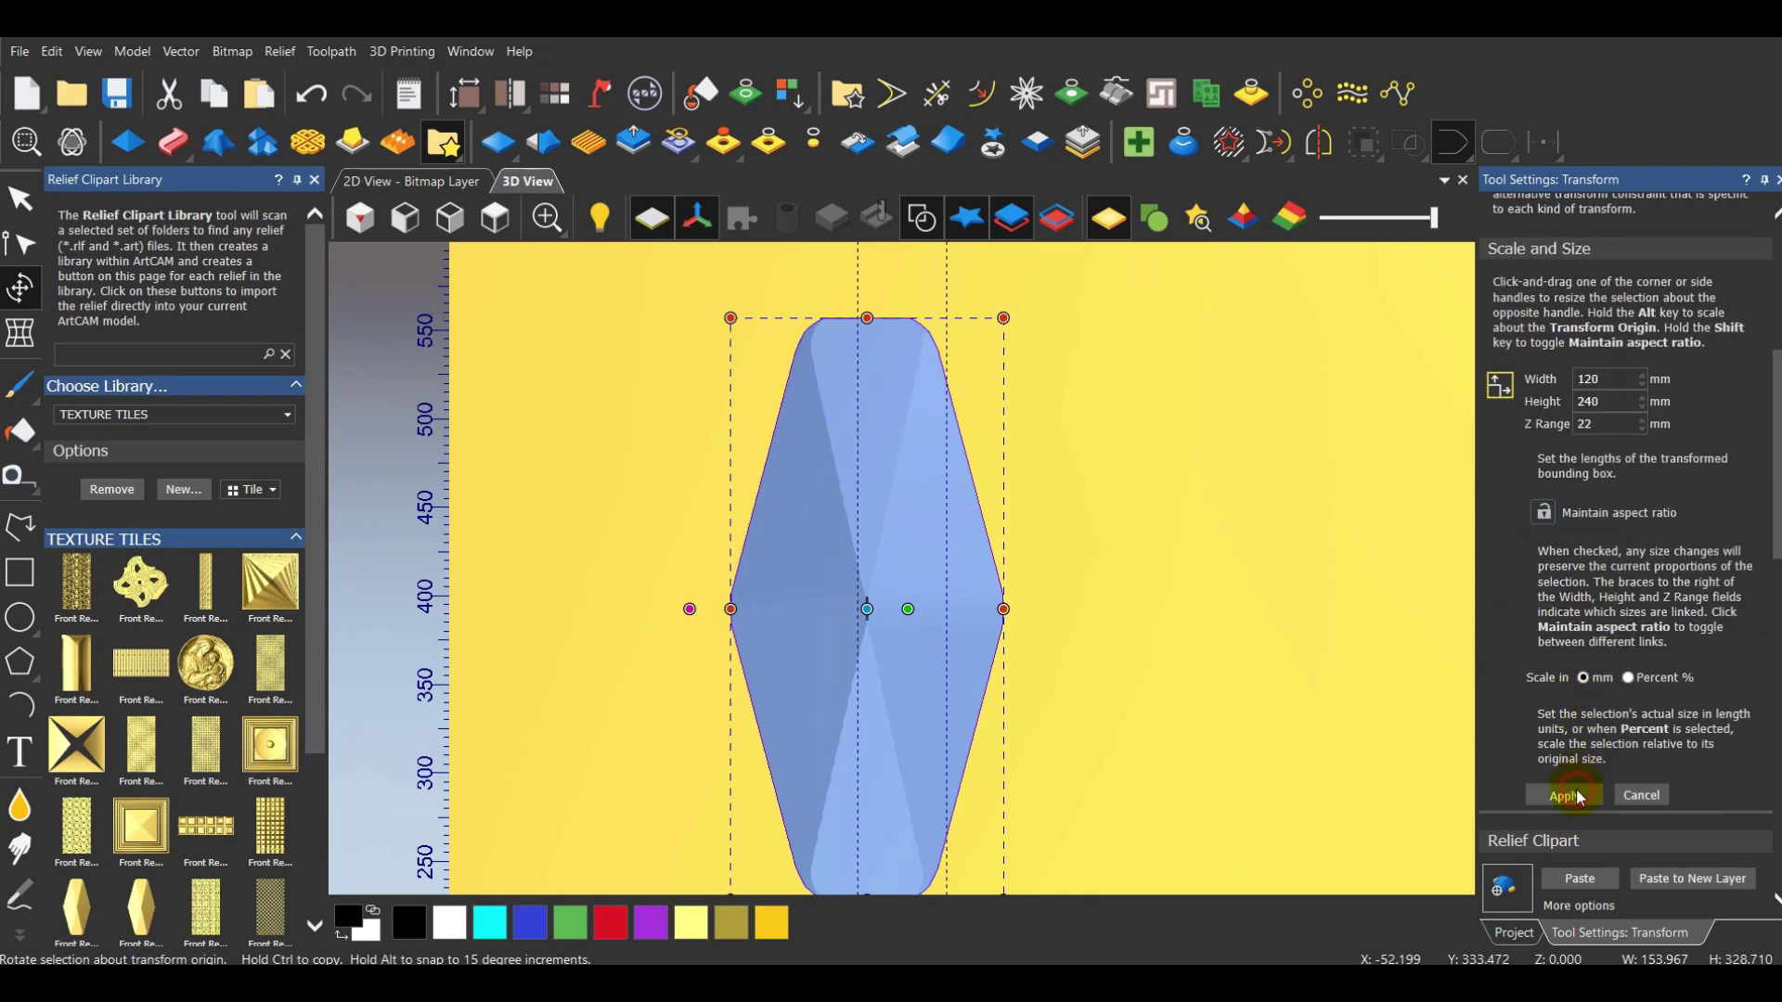
left_click(1578, 797)
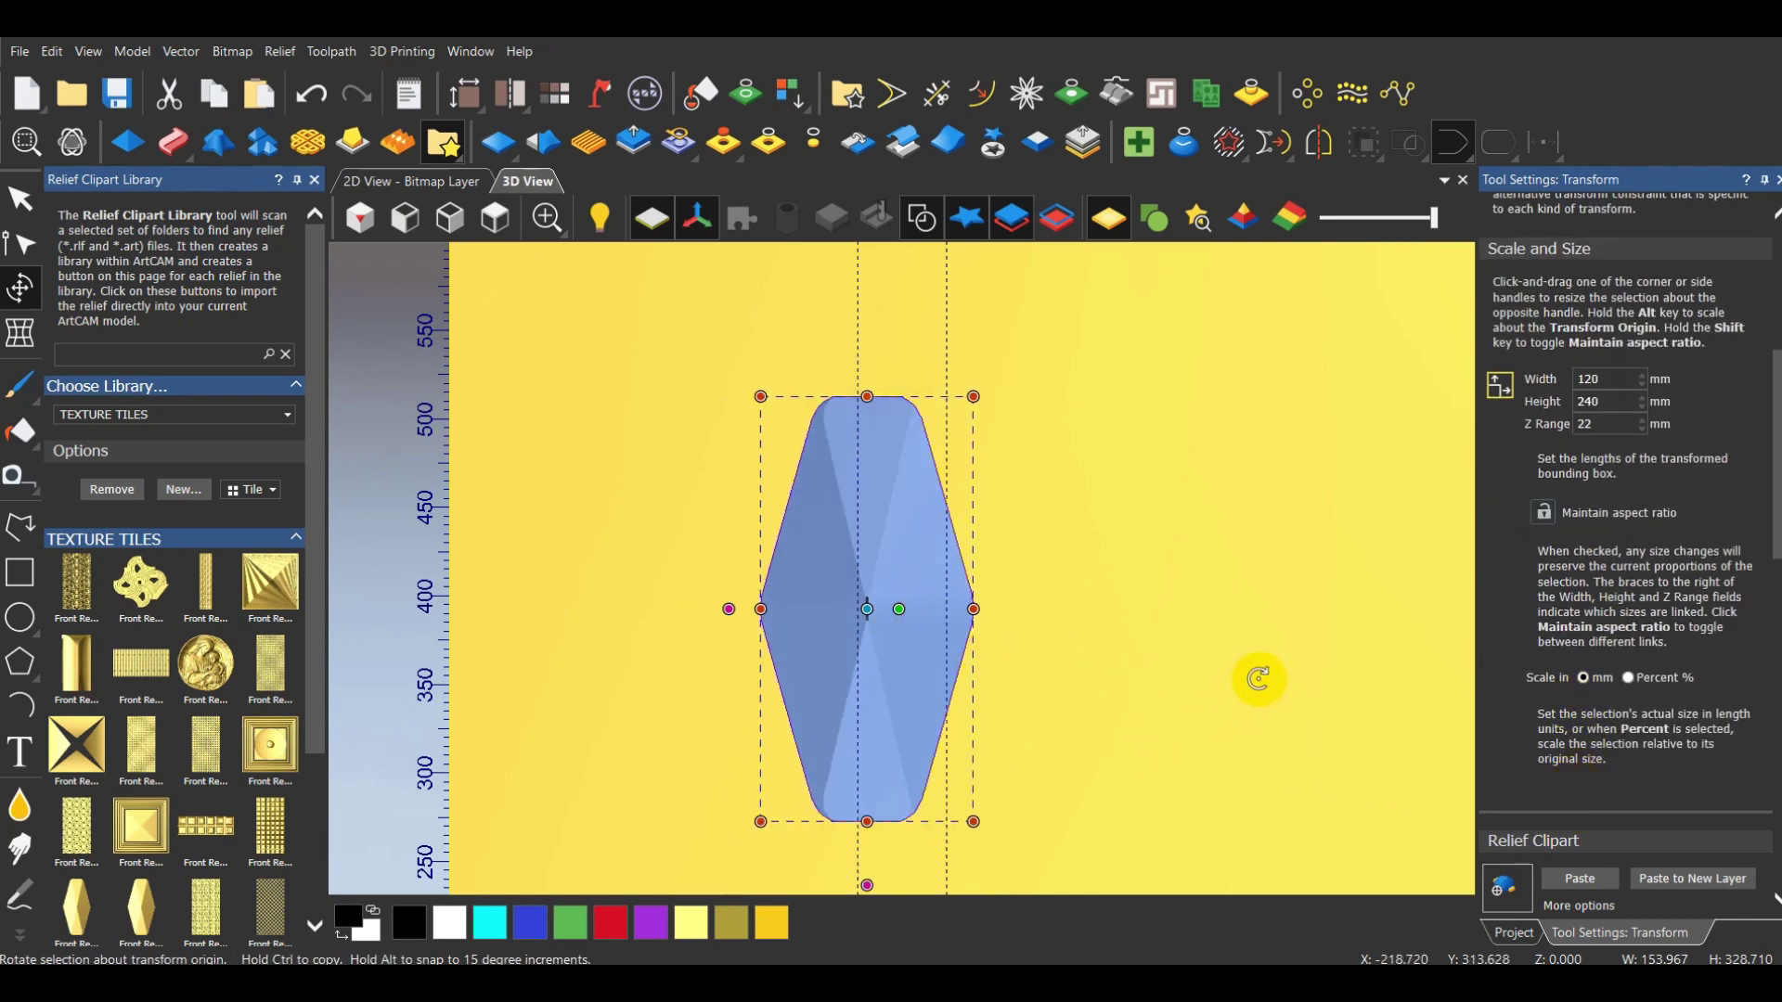
Reduce the tile clipart to 100 mm width and 200 mm height
middle_click_drag(1258, 679, 943, 597)
scroll(988, 592, "up", 3)
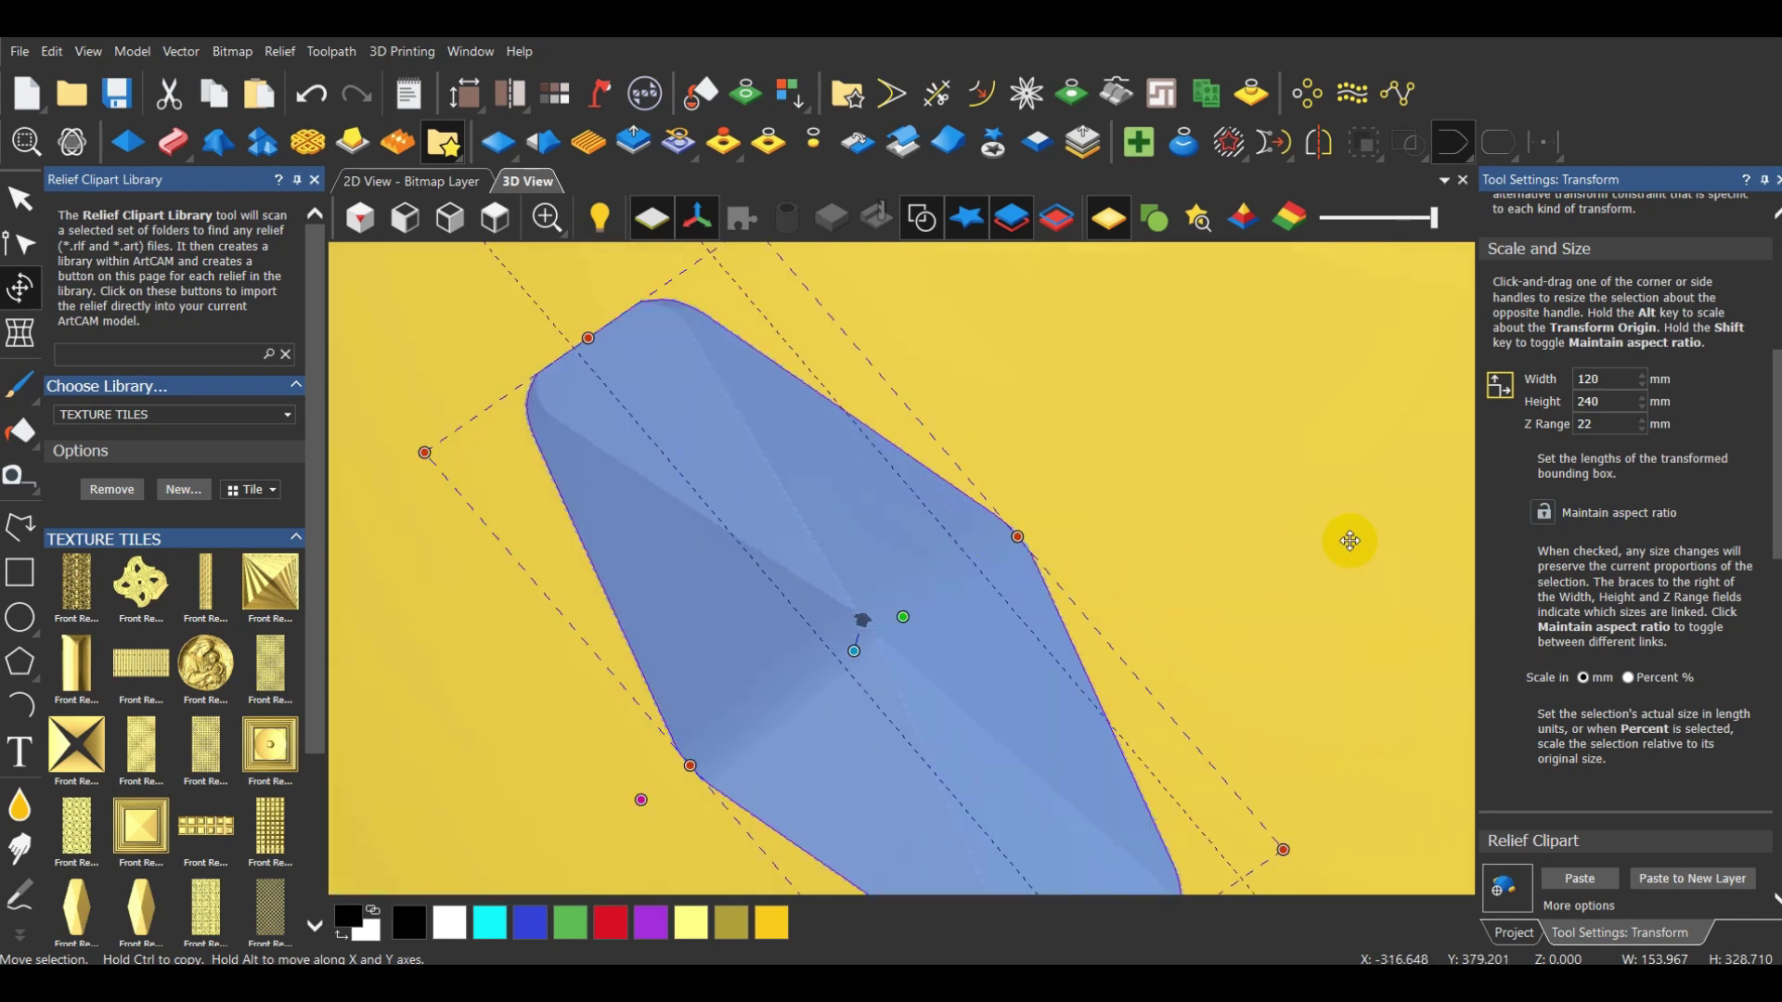
double_click(1602, 379)
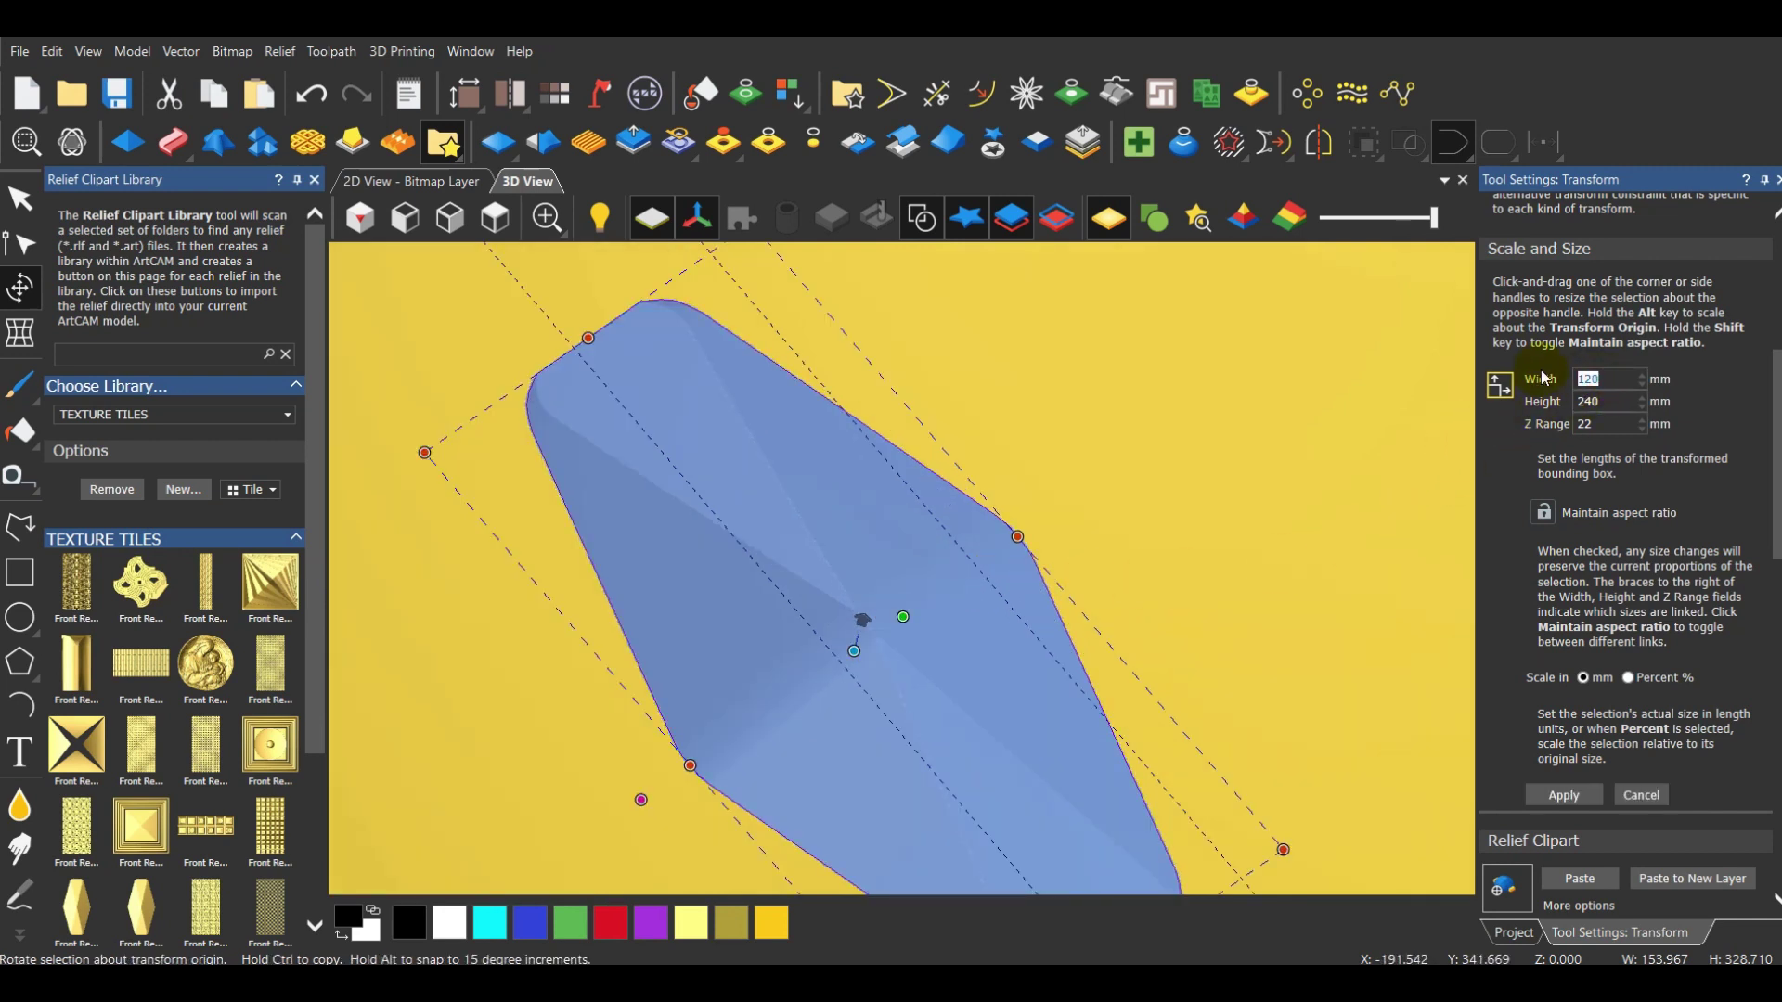
type("100")
key("Tab")
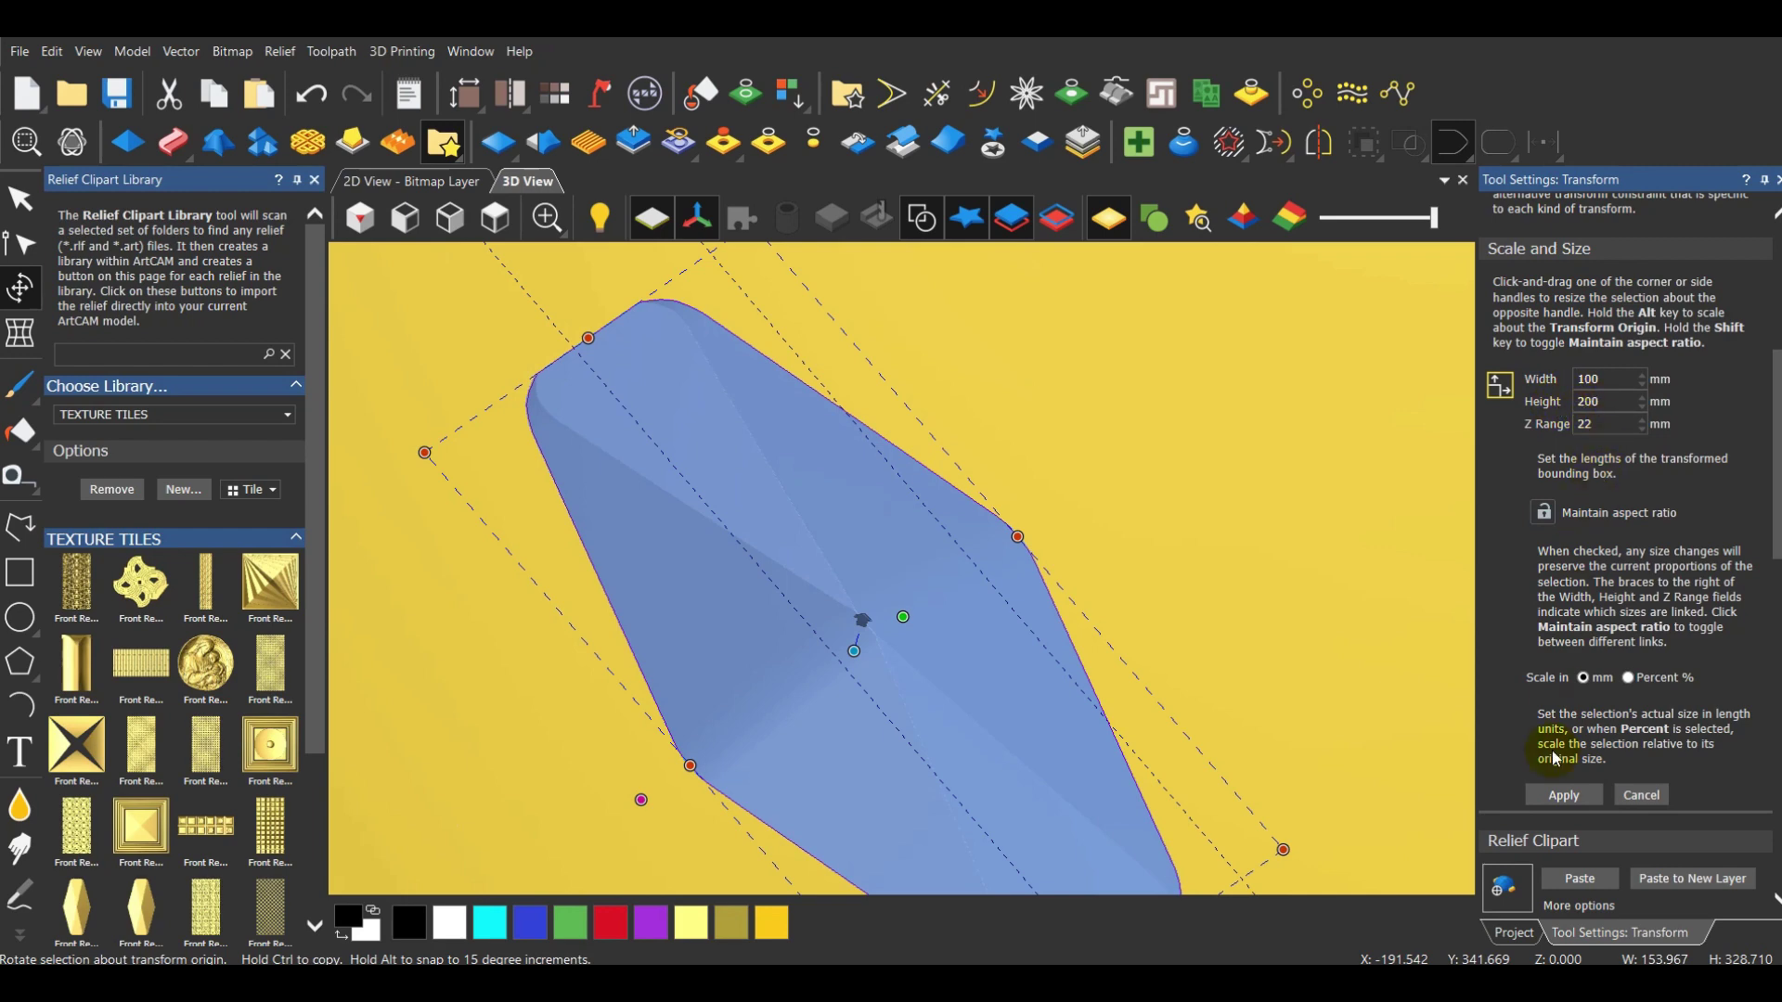
left_click(1564, 794)
scroll(1127, 554, "down", 2)
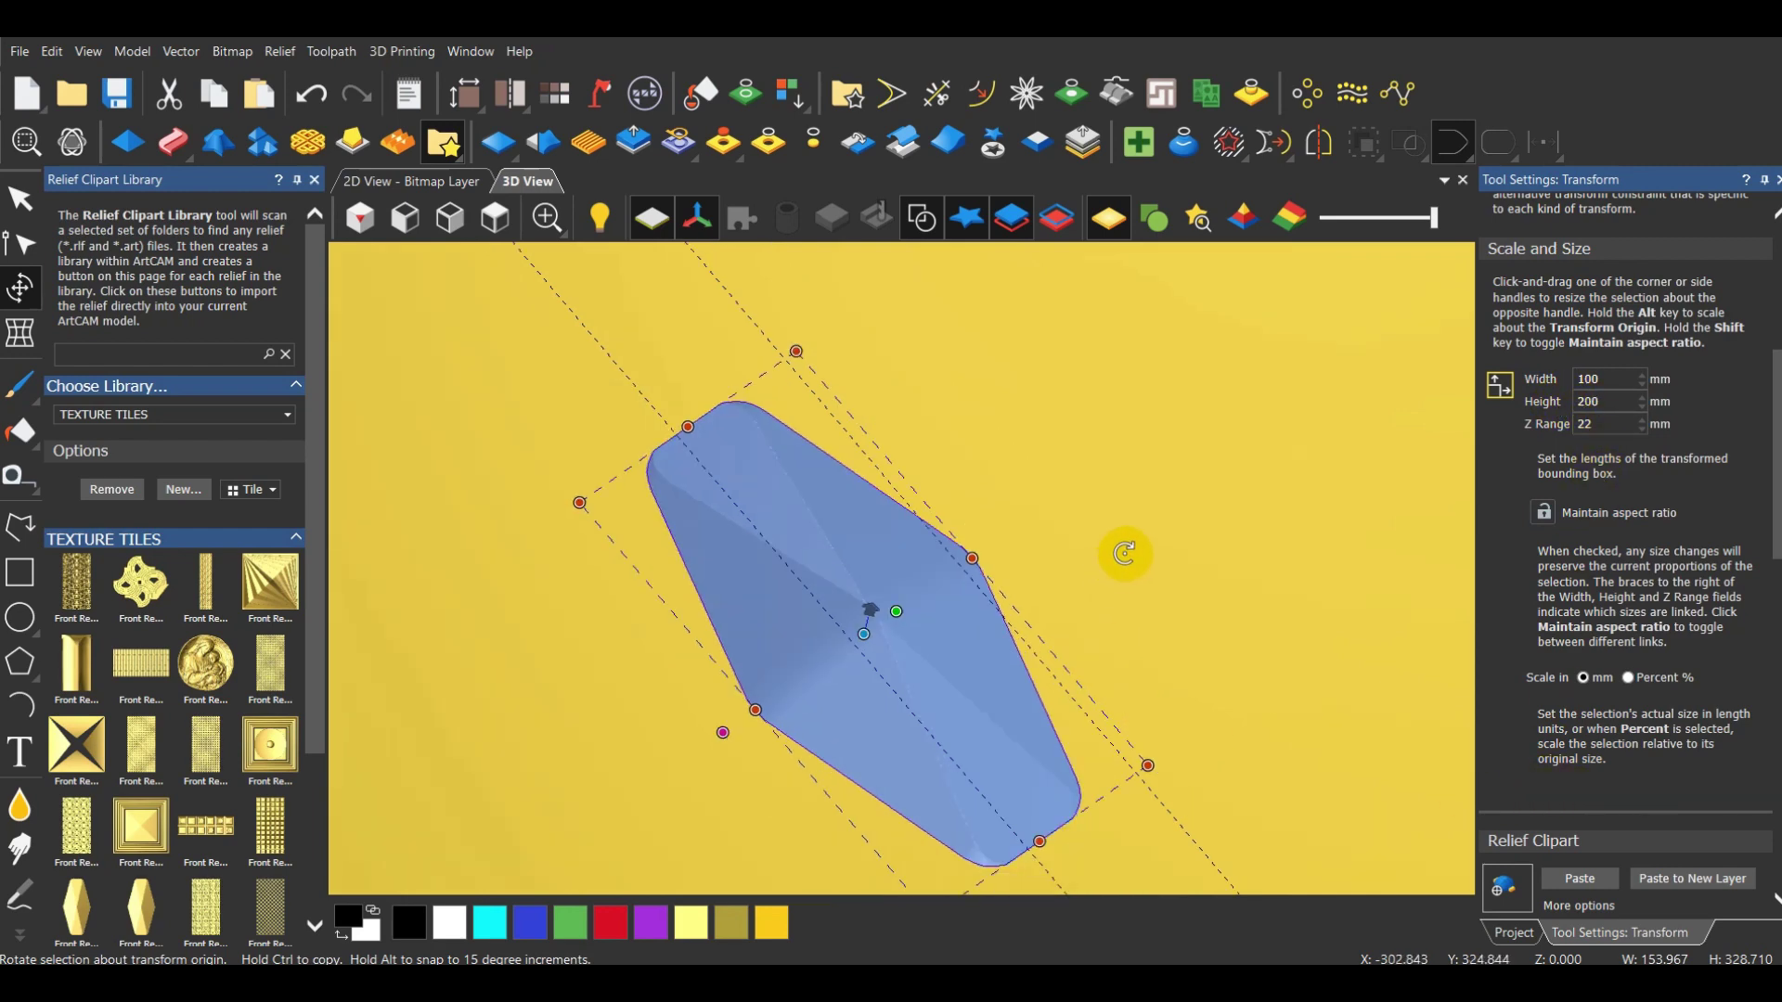
Check the resized tile's profile at a low angle and paste the clipart into the current relief layer
left_click_drag(1236, 384, 1205, 405)
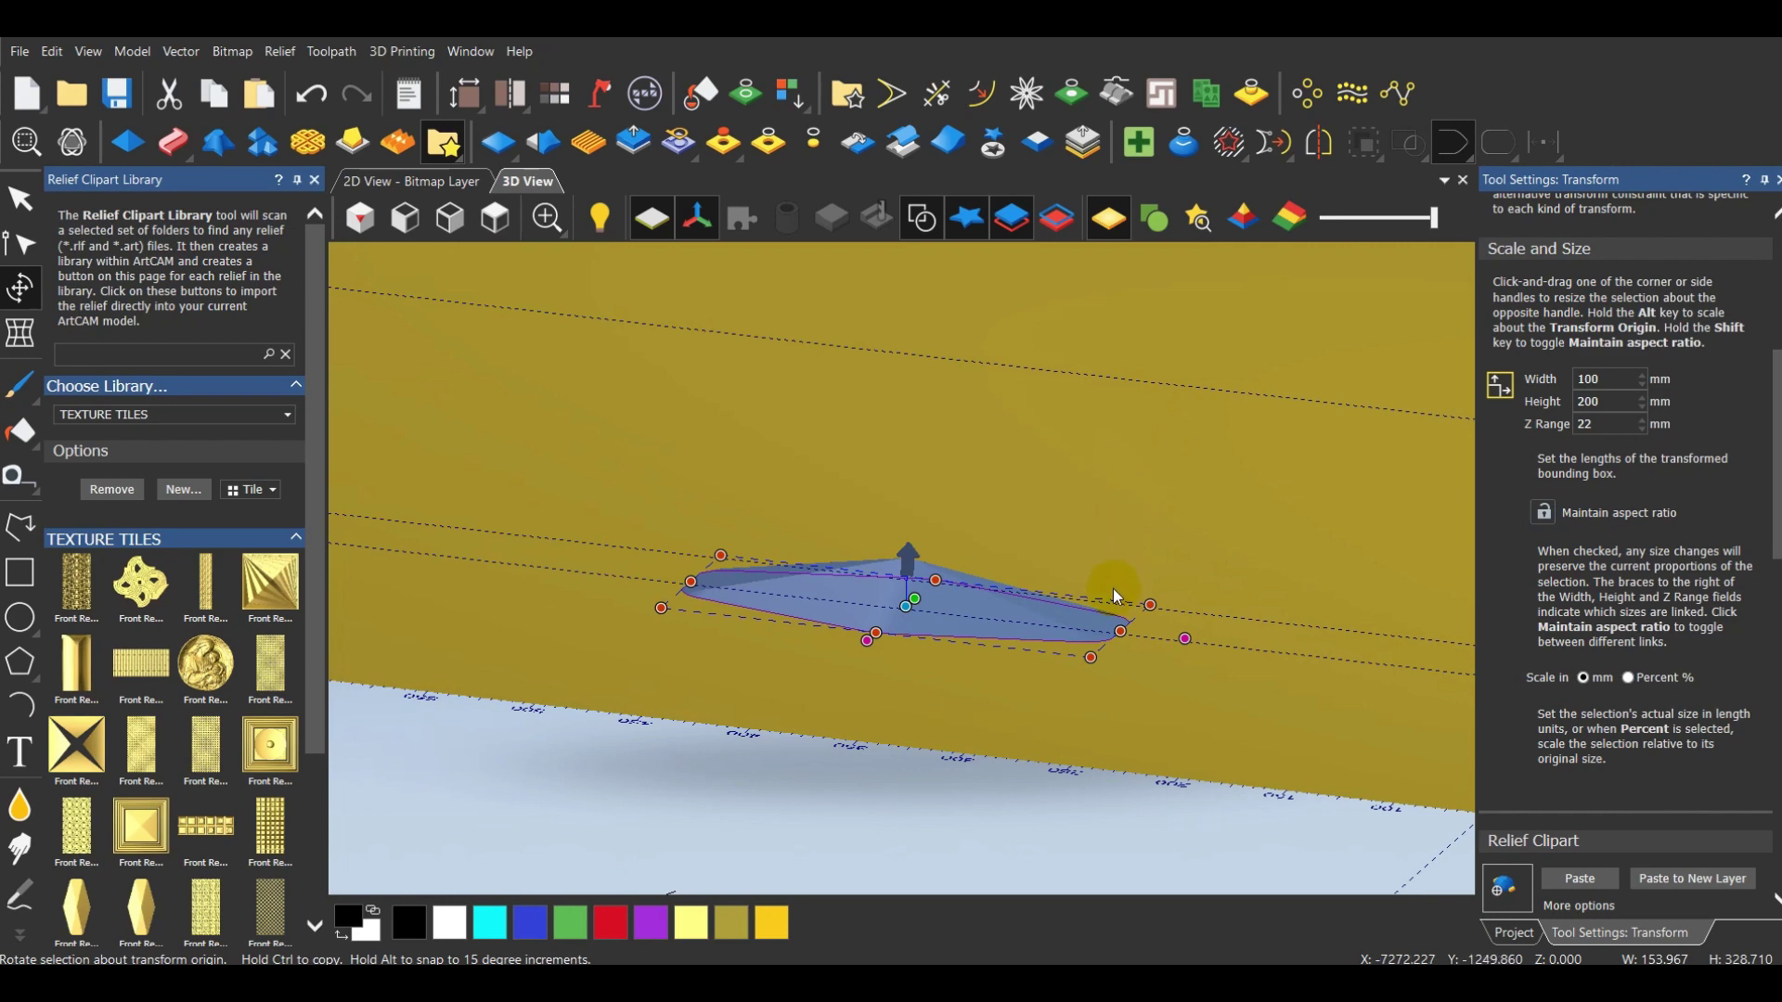
left_click_drag(1111, 588, 1106, 597)
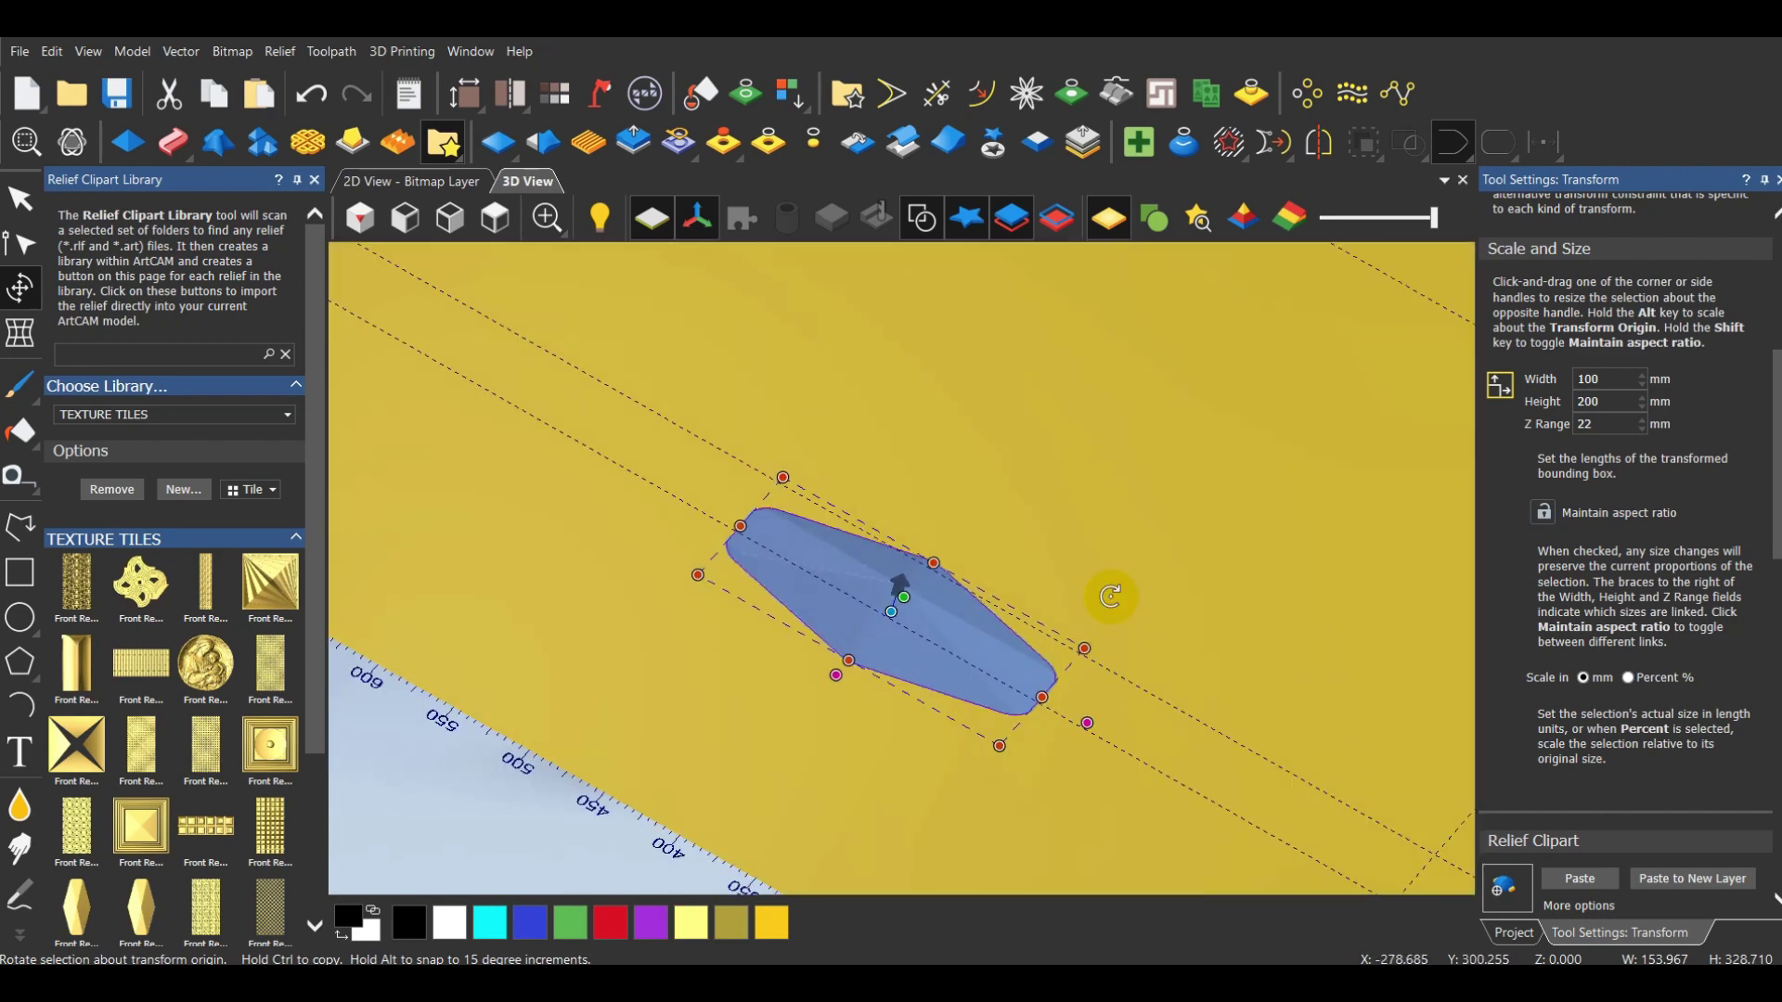
left_click(1600, 879)
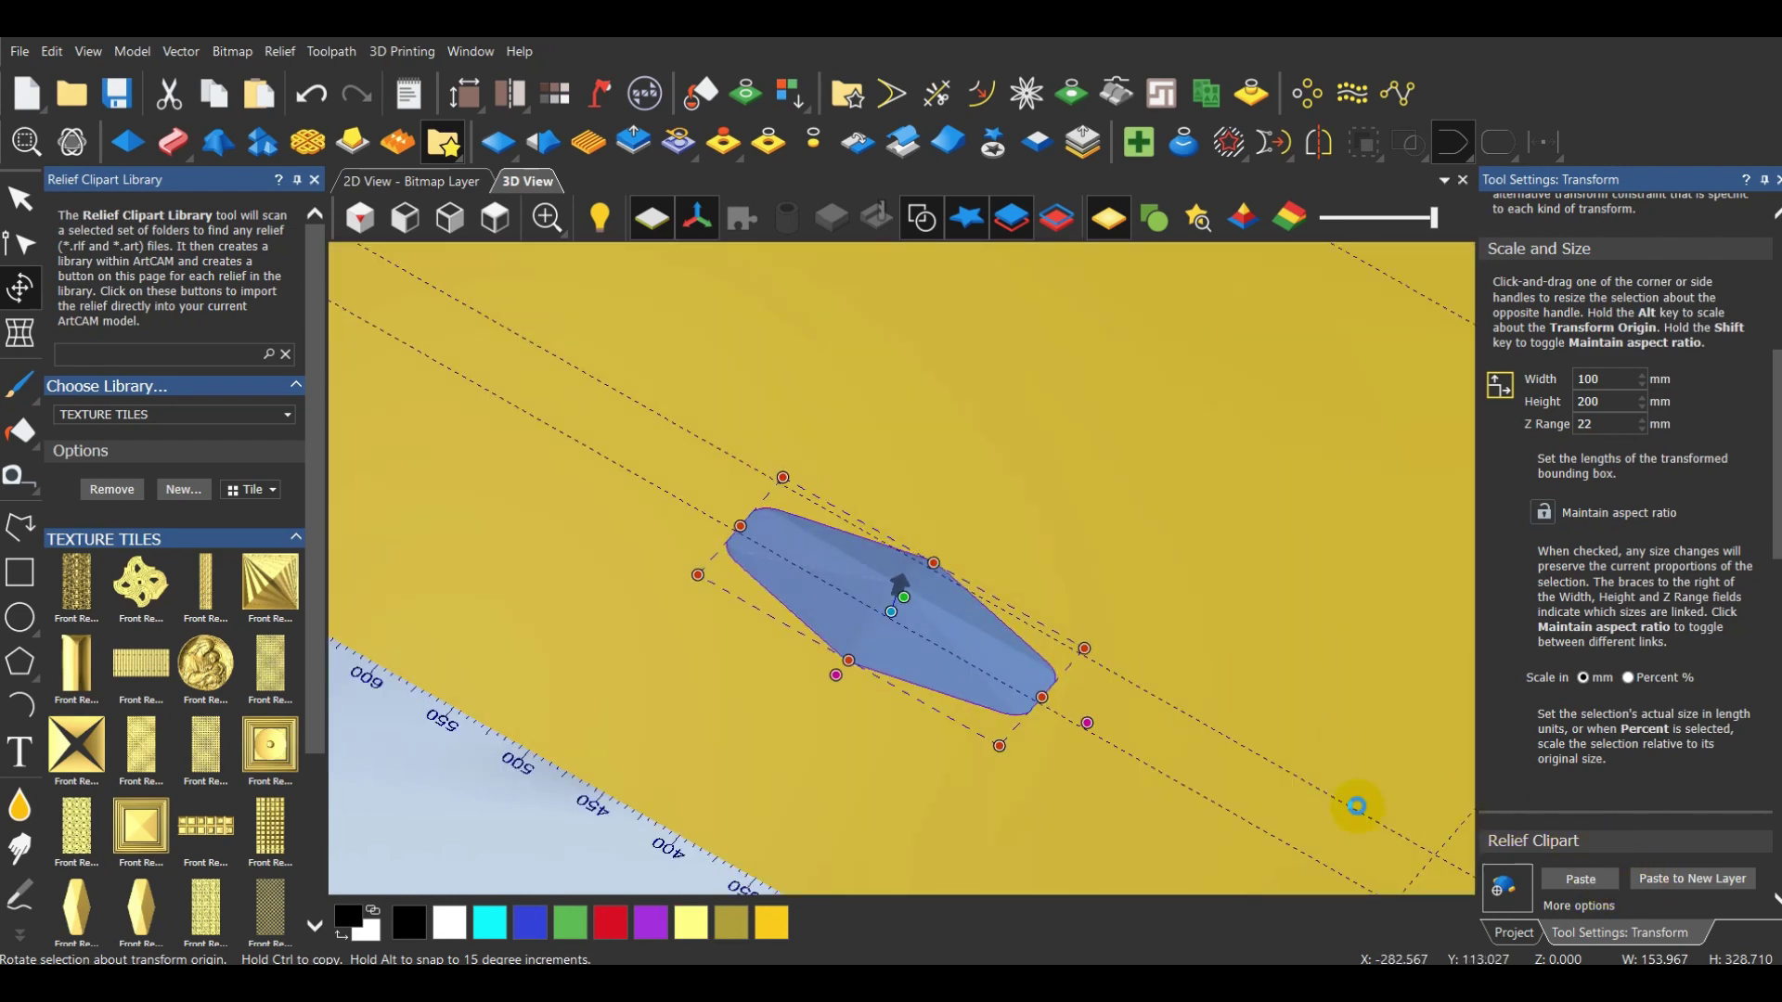
Examine the pasted tile's facets from several angles and compare it with the overlapping tiles in the reference photo
scroll(928, 580, "up", 5)
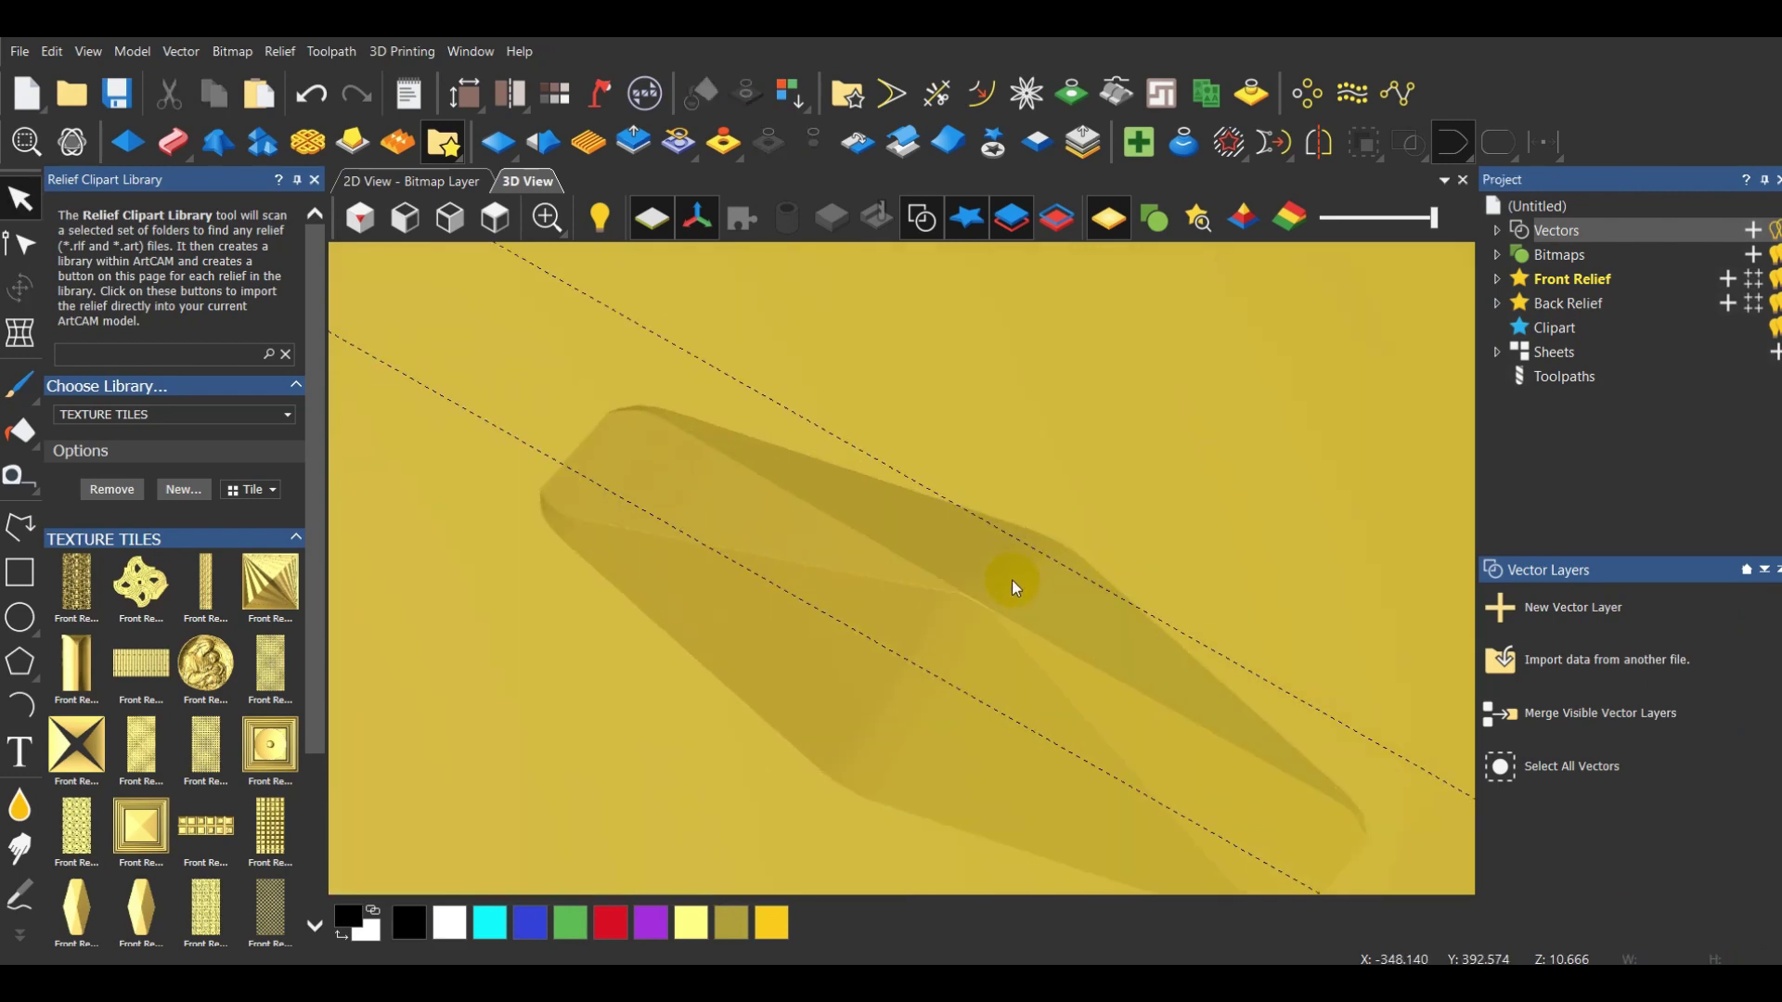
left_click_drag(715, 731, 1253, 481)
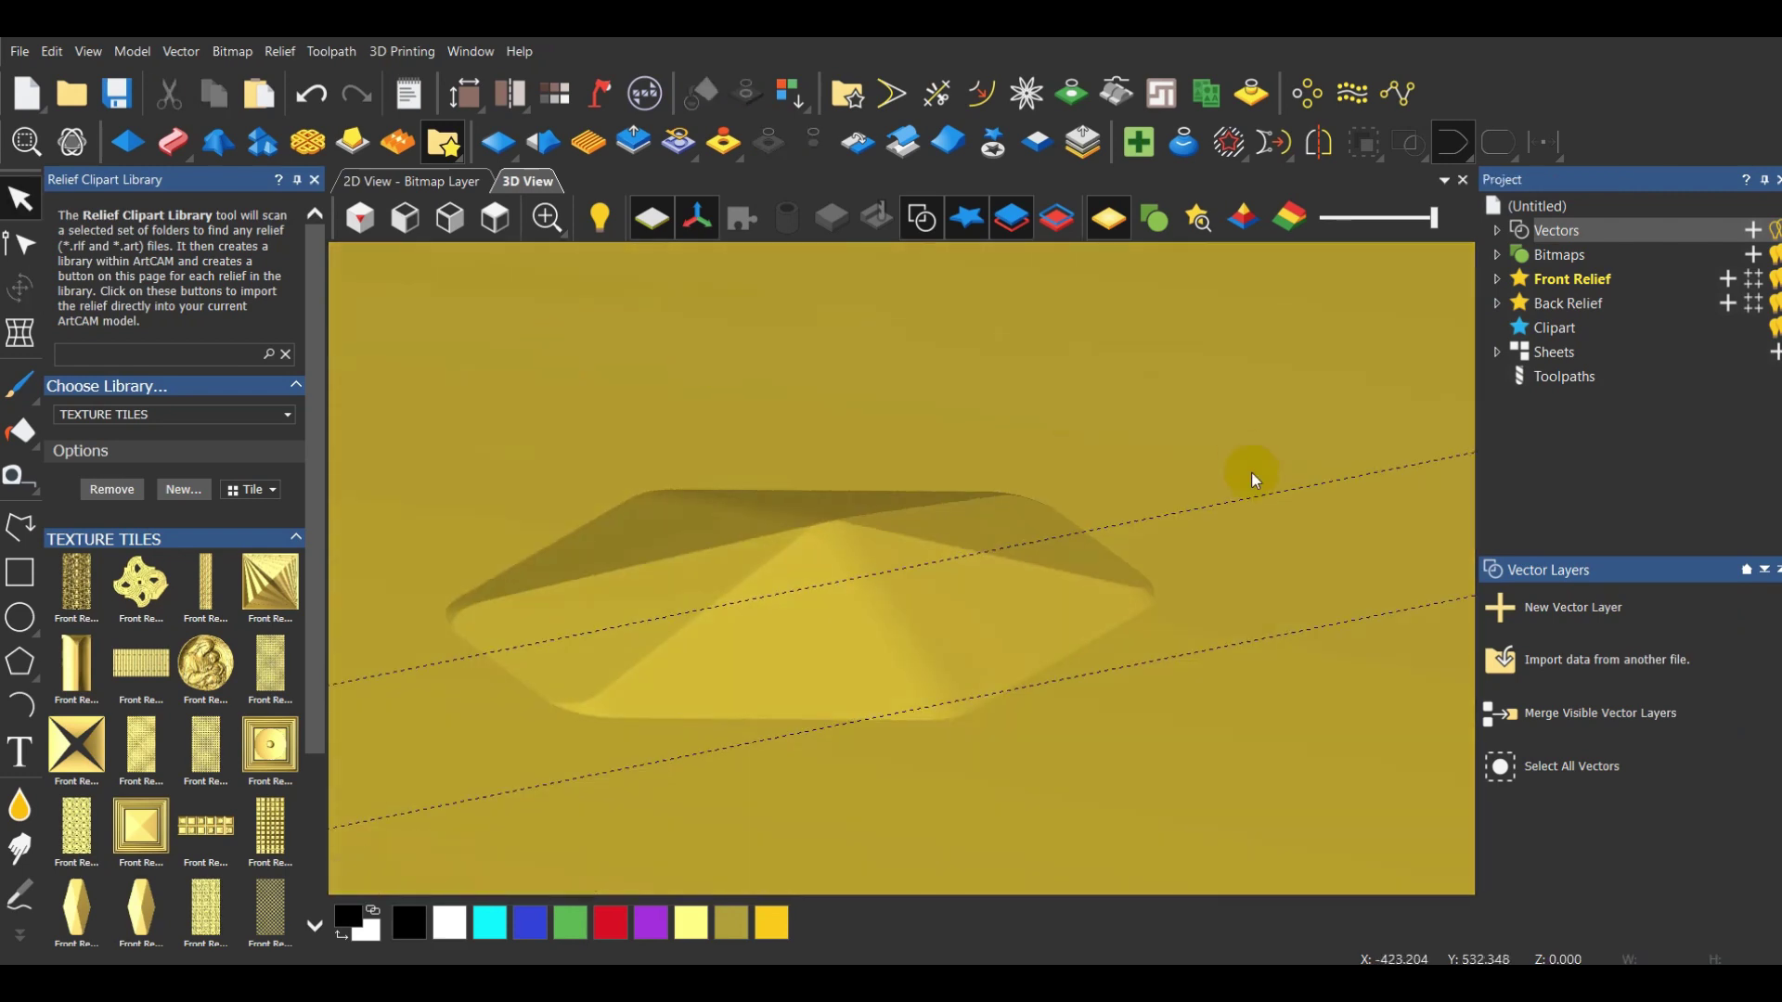
left_click_drag(1132, 610, 855, 560)
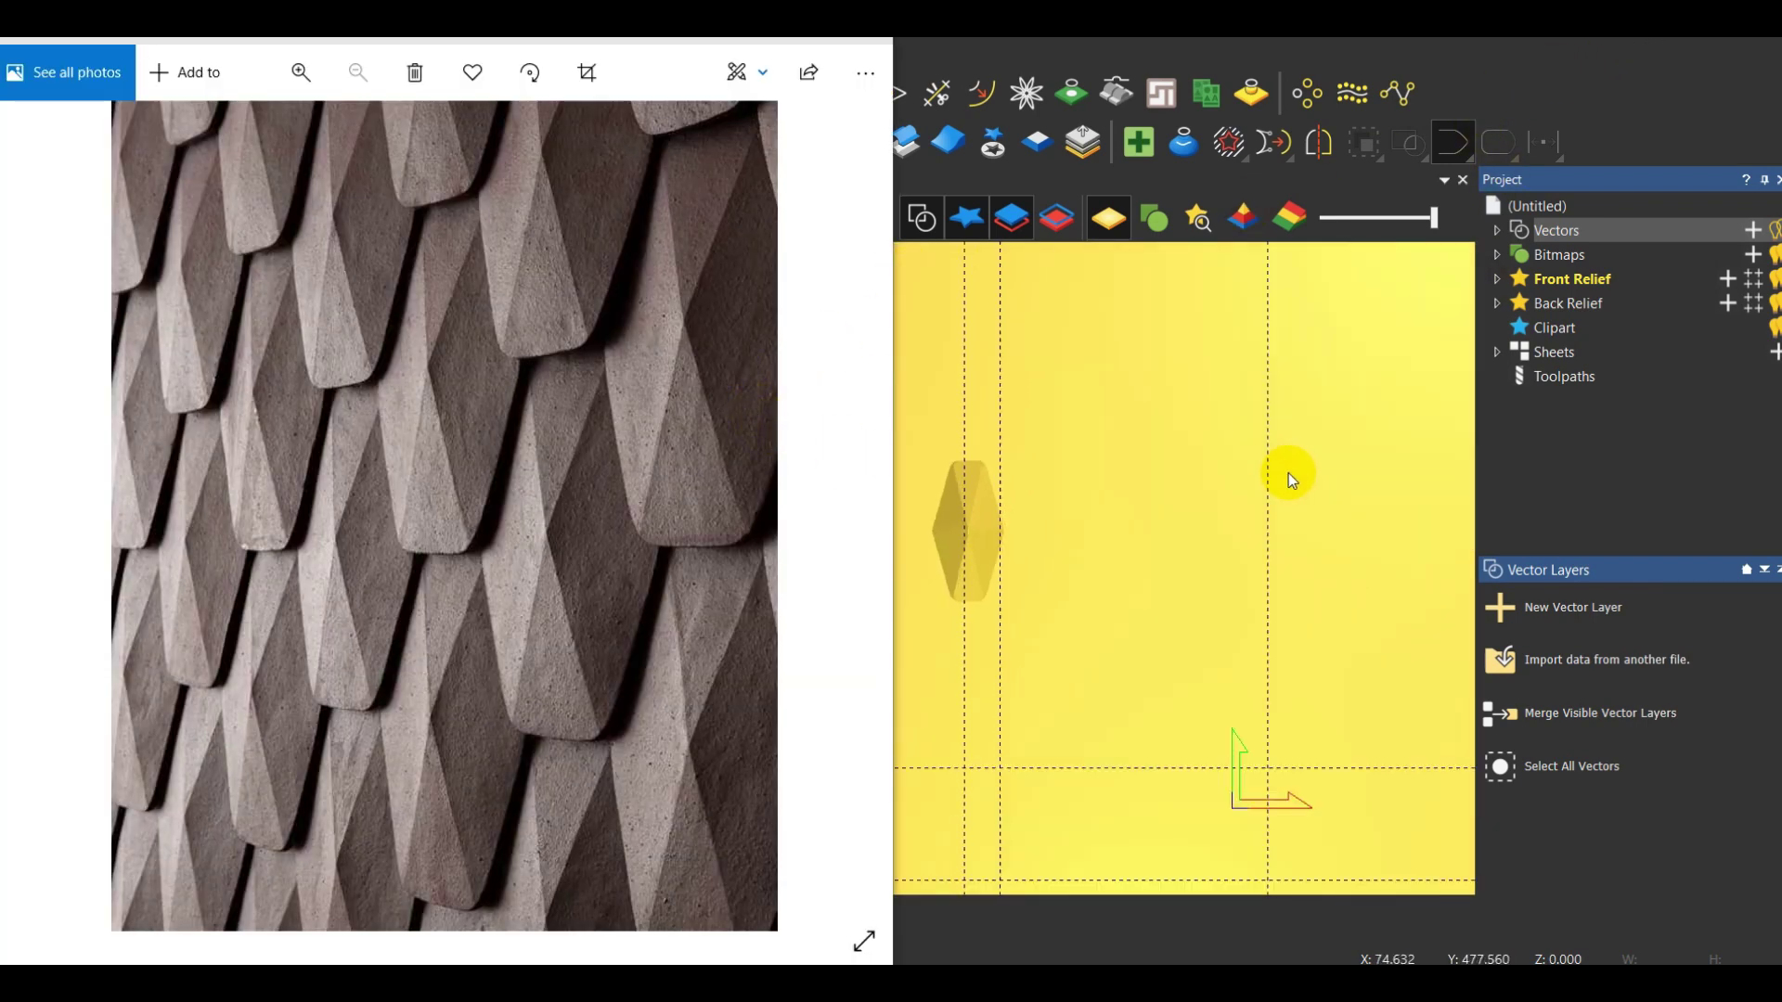
scroll(1295, 455, "down", 5)
scroll(899, 564, "up", 2)
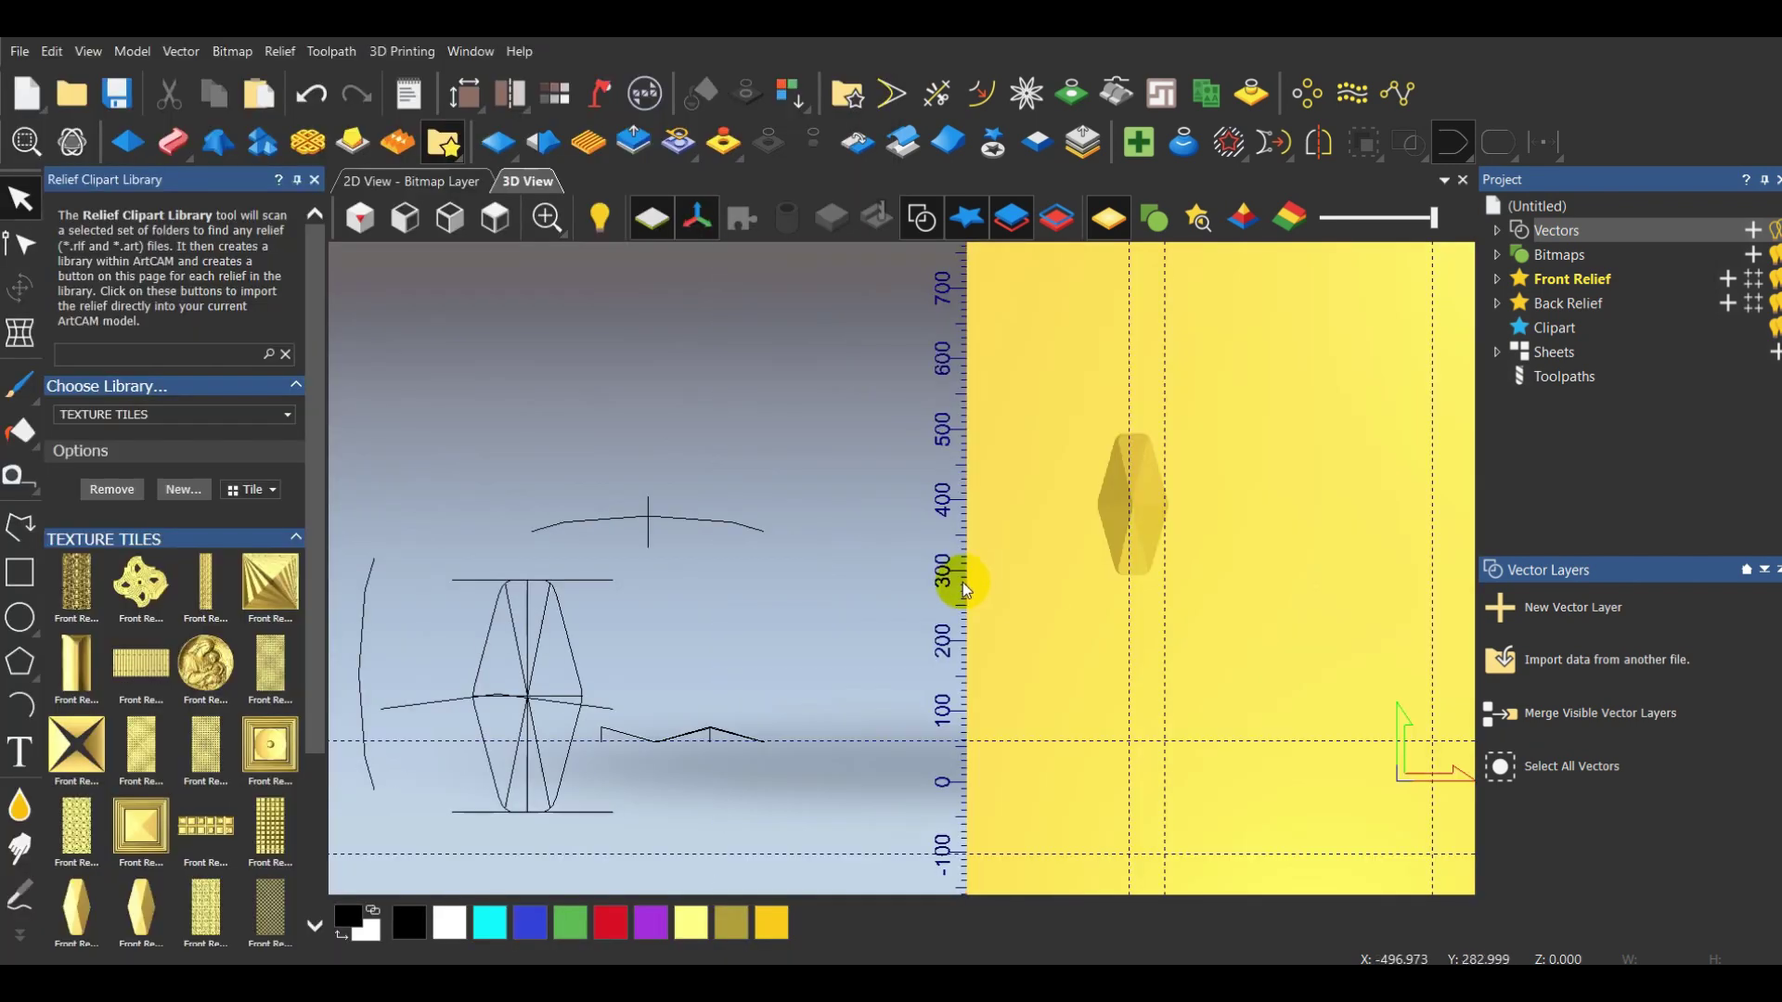
scroll(1122, 469, "up", 3)
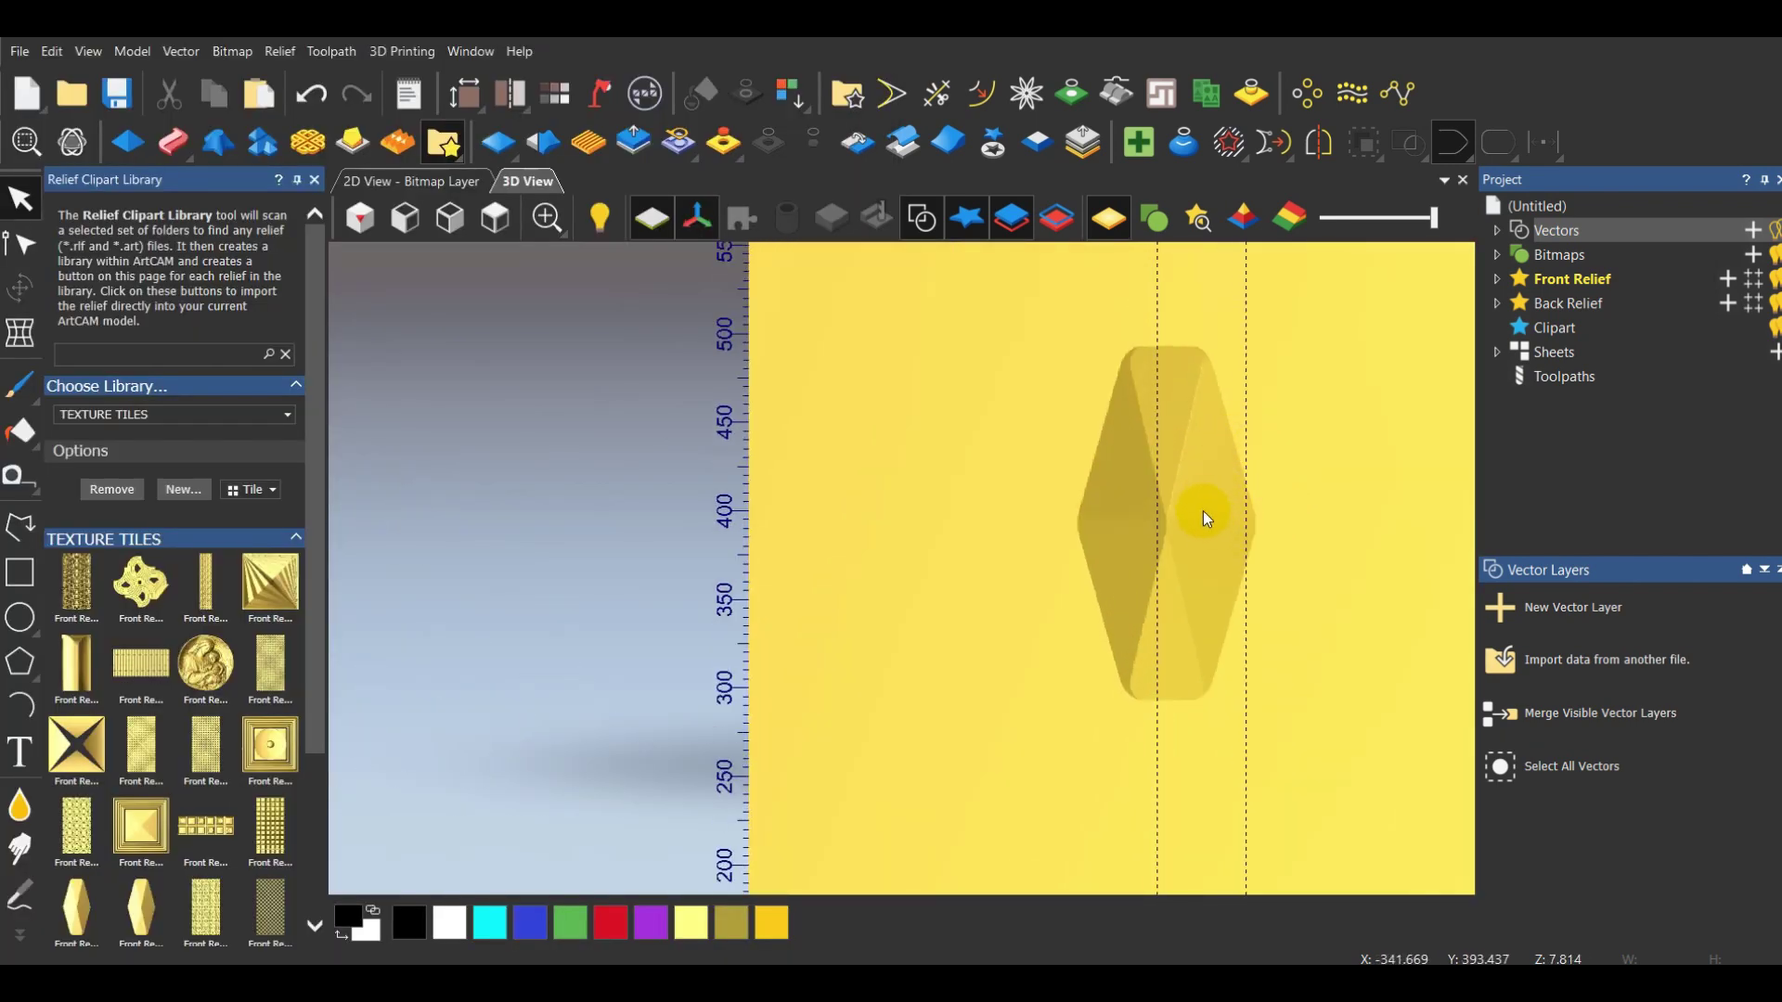
scroll(1212, 486, "up", 1)
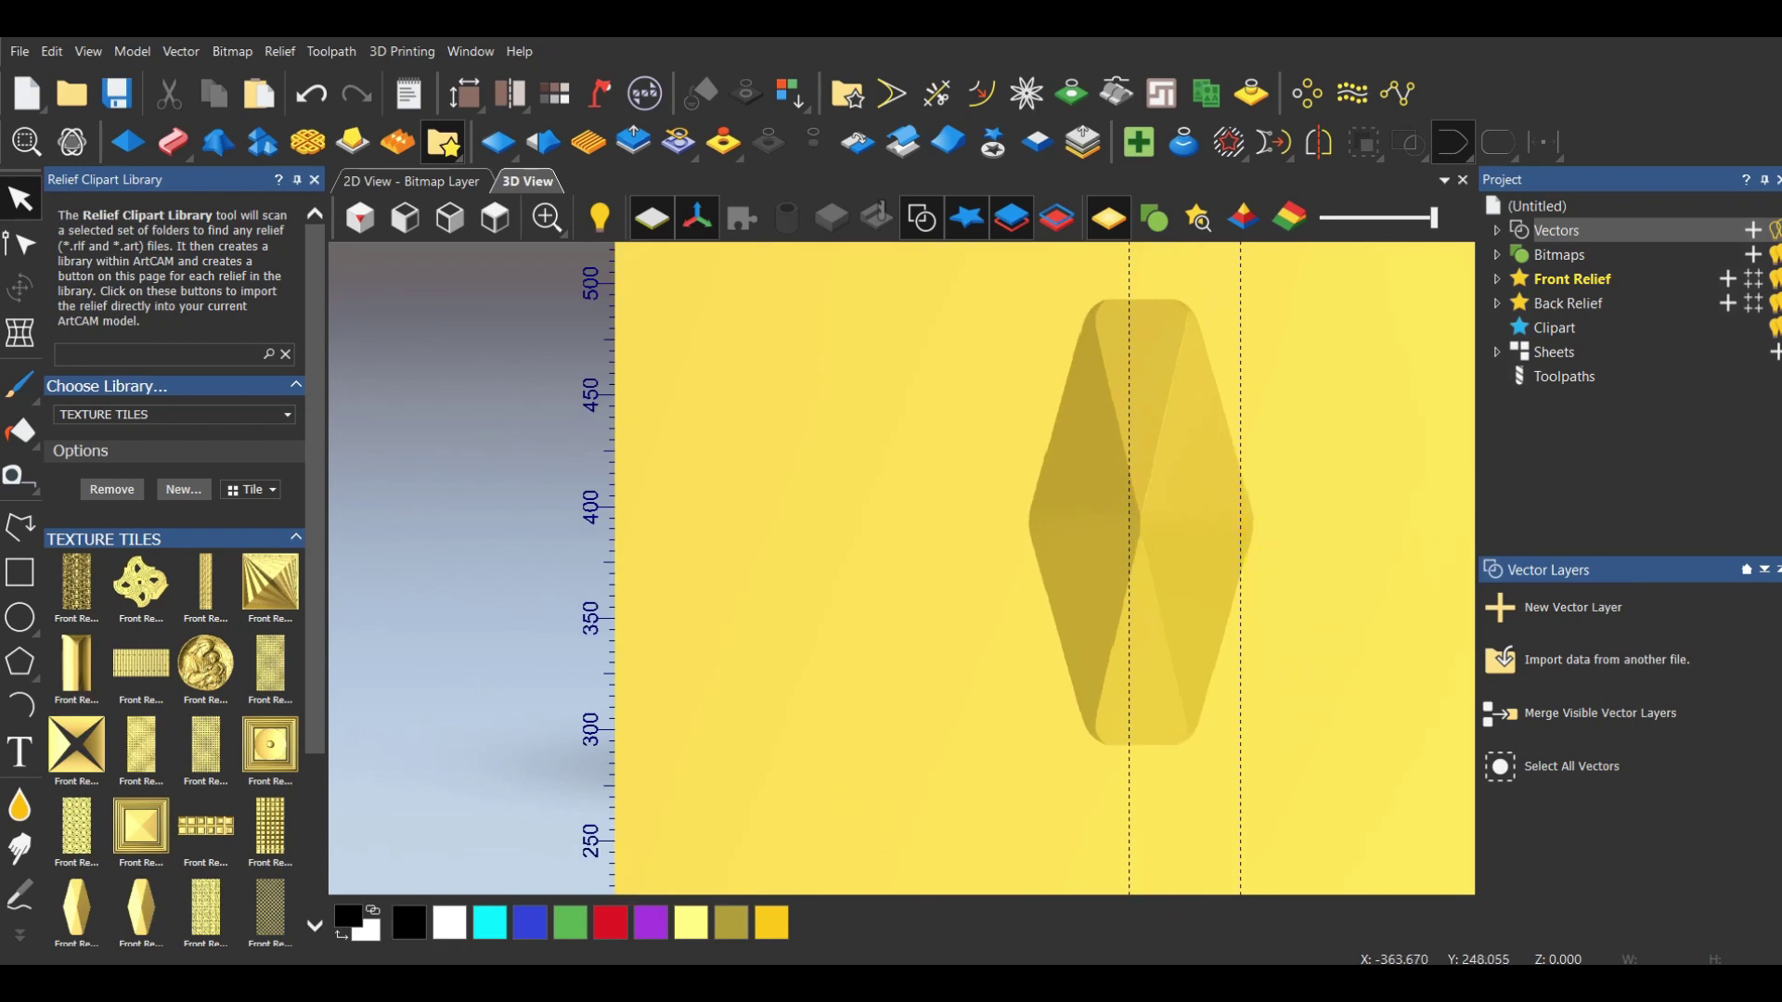
key("alt+Tab")
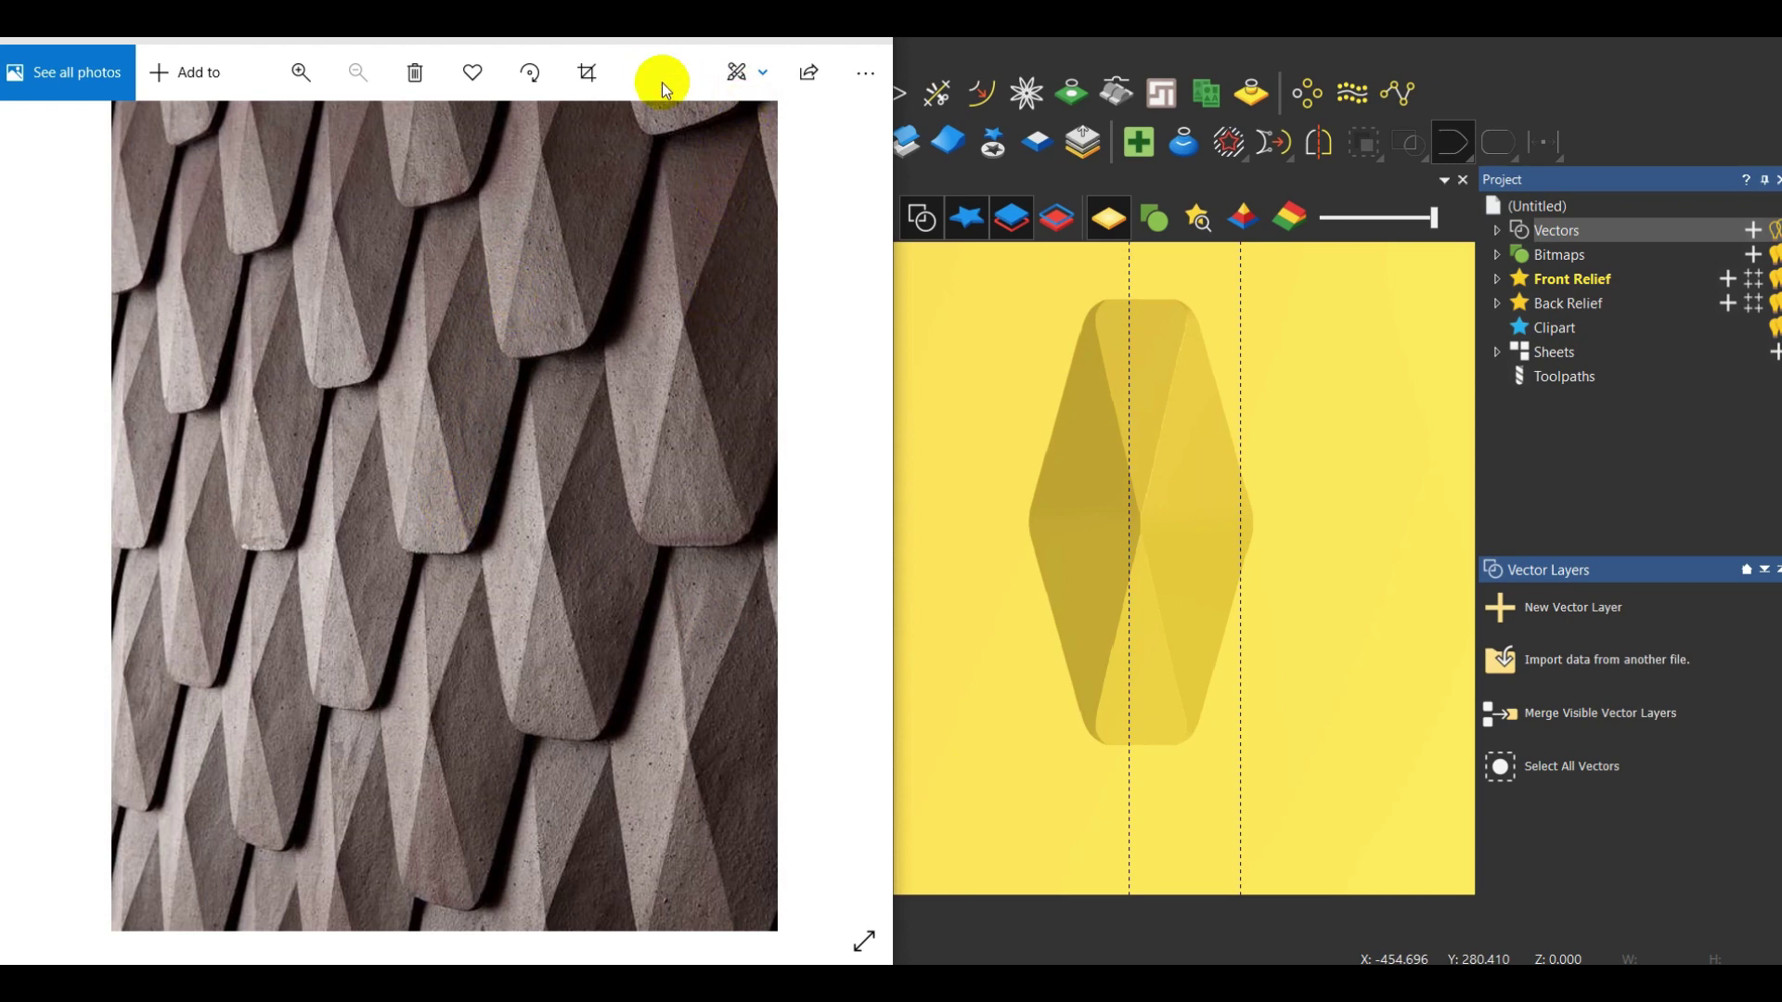
left_click(945, 286)
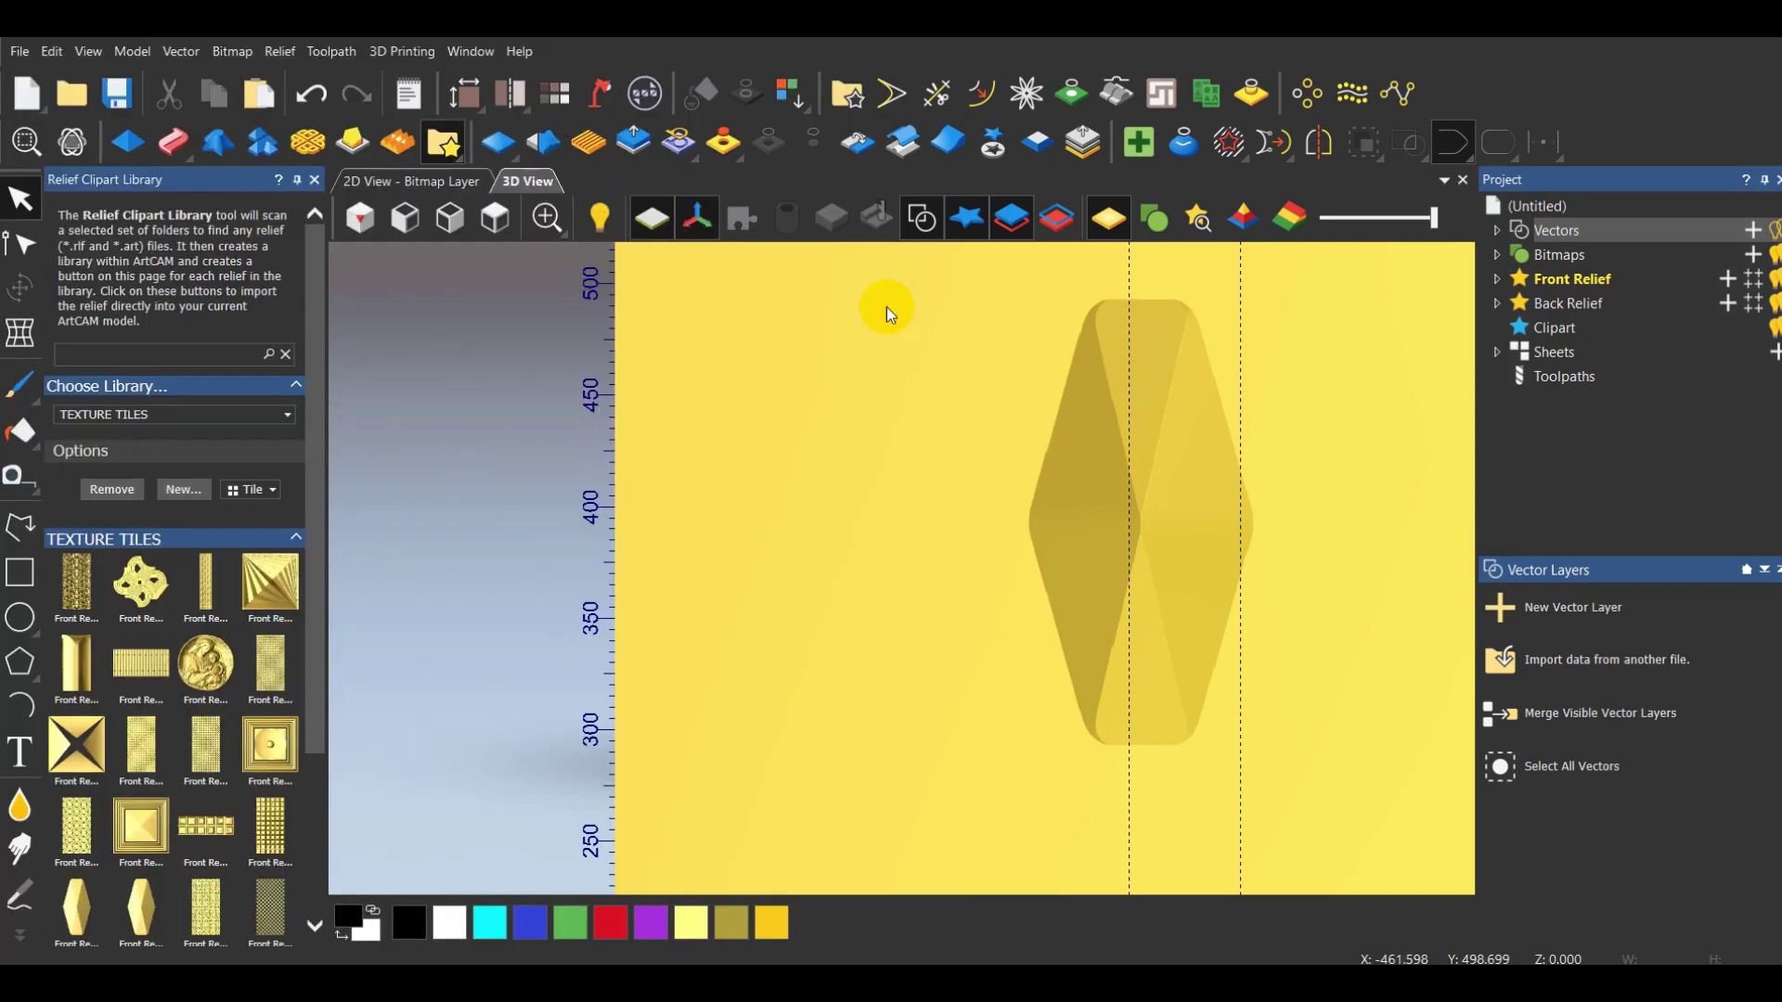
Trace the tile's boundary as a smooth vector with the Magic Wand using relief height, and select that outline
left_click(39, 462)
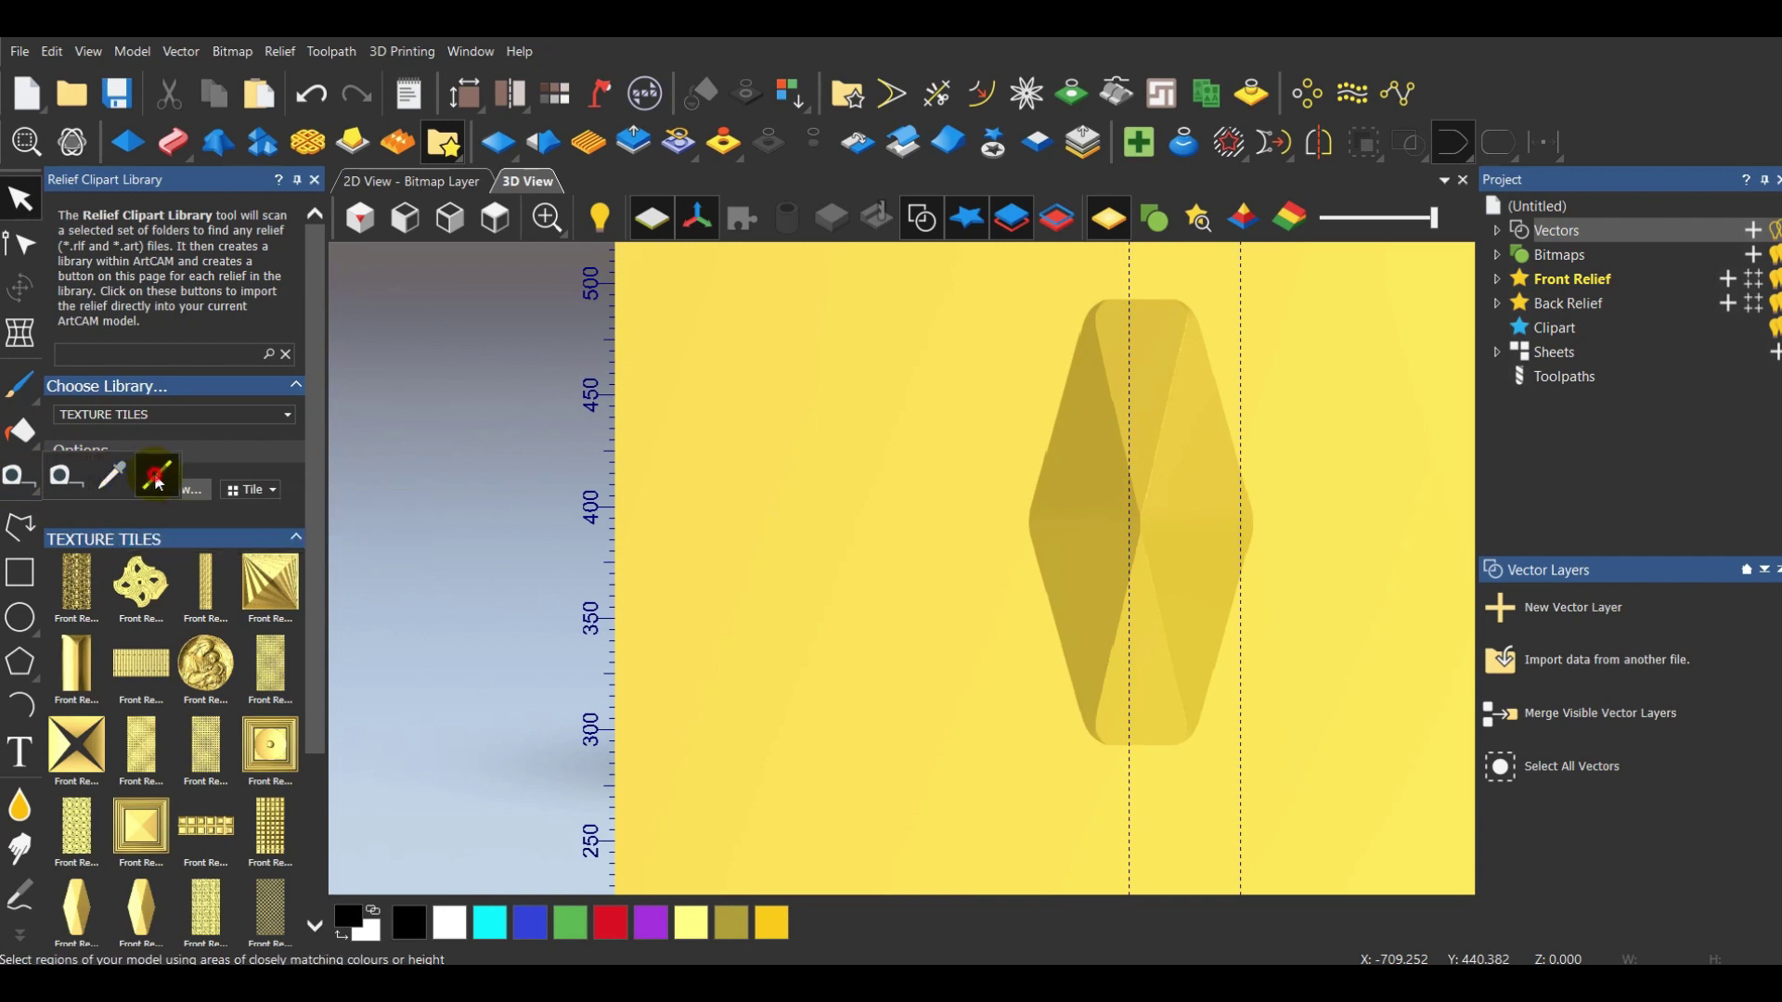
left_click(154, 477)
left_click(933, 713)
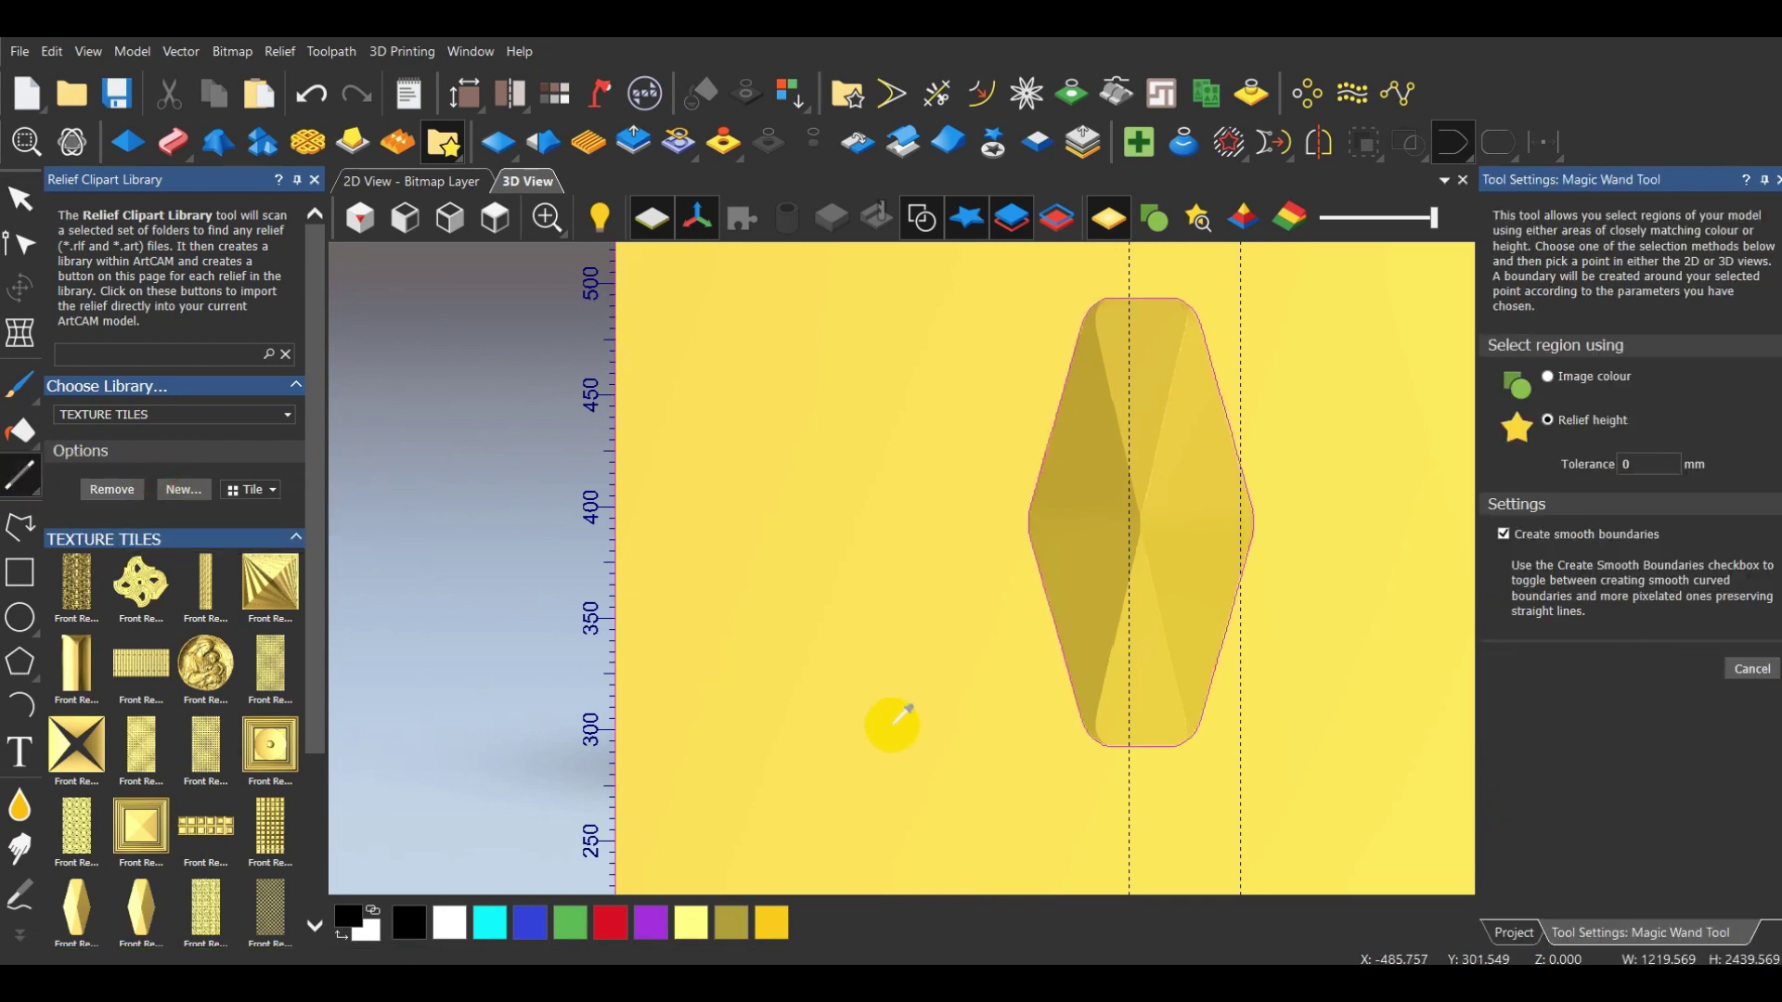
key("Escape")
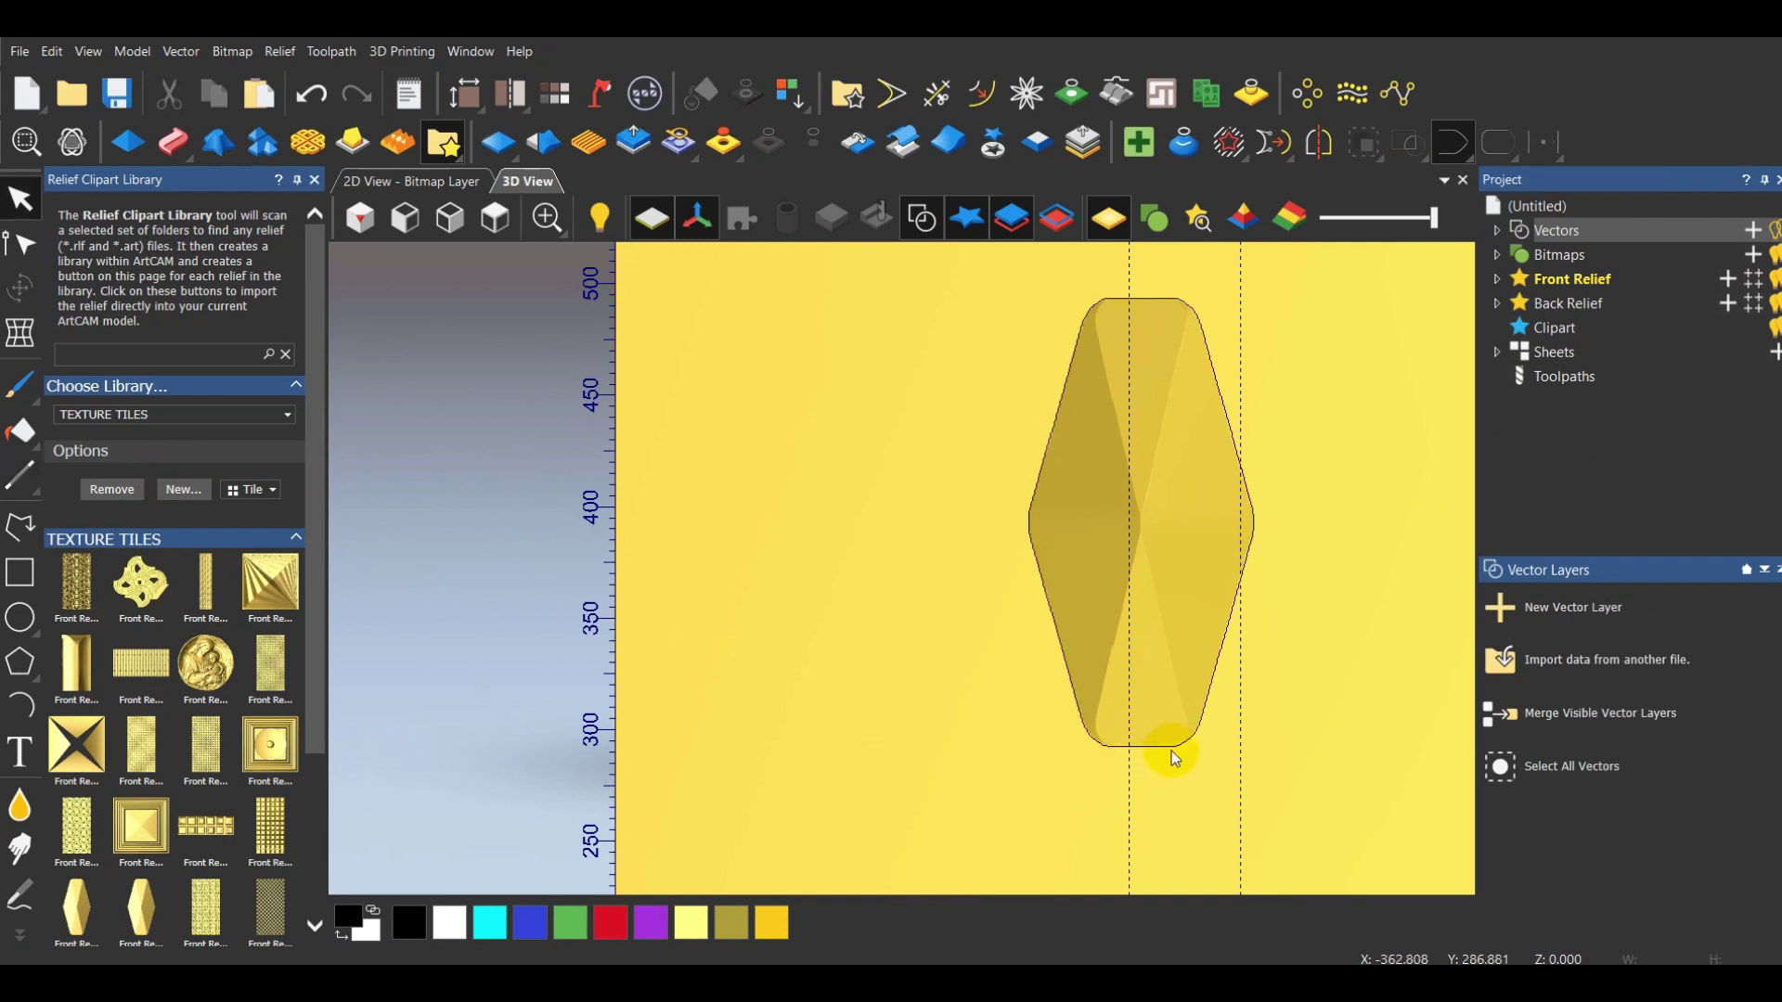
left_click(1172, 748)
scroll(1148, 383, "down", 1)
scroll(1163, 381, "up", 1)
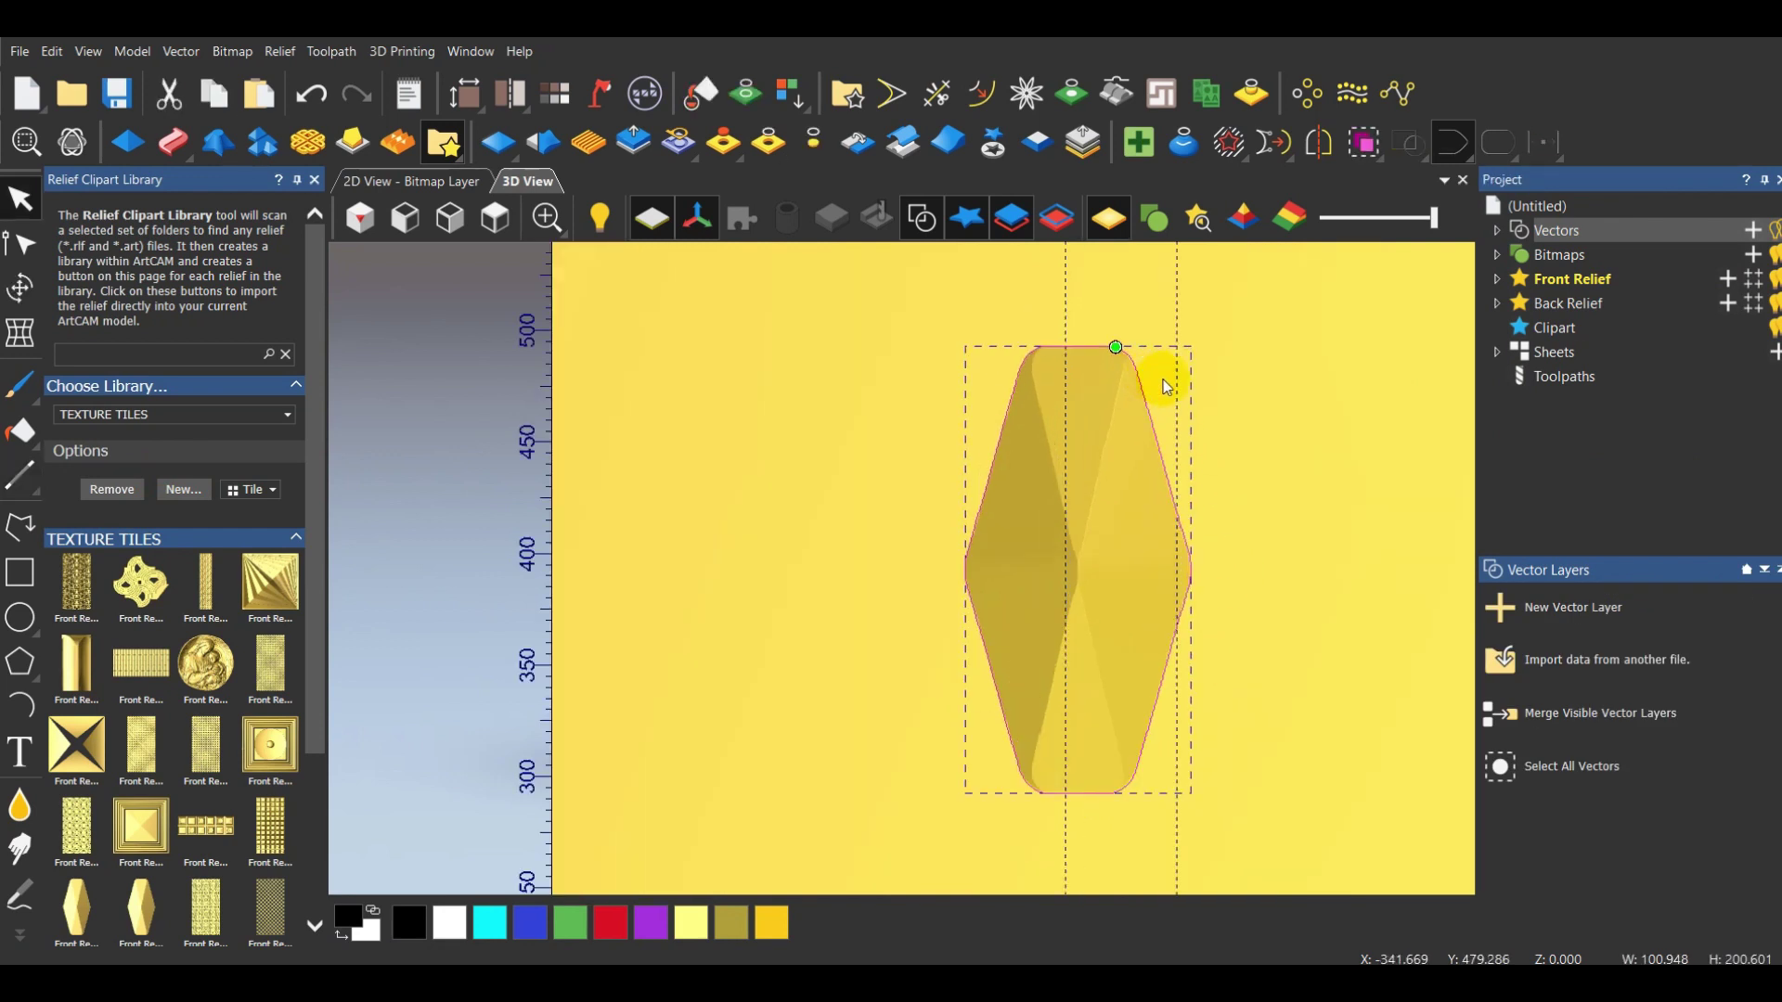
Try to turn the outlined tile into relief clipart, and undo the conversion
left_click(988, 165)
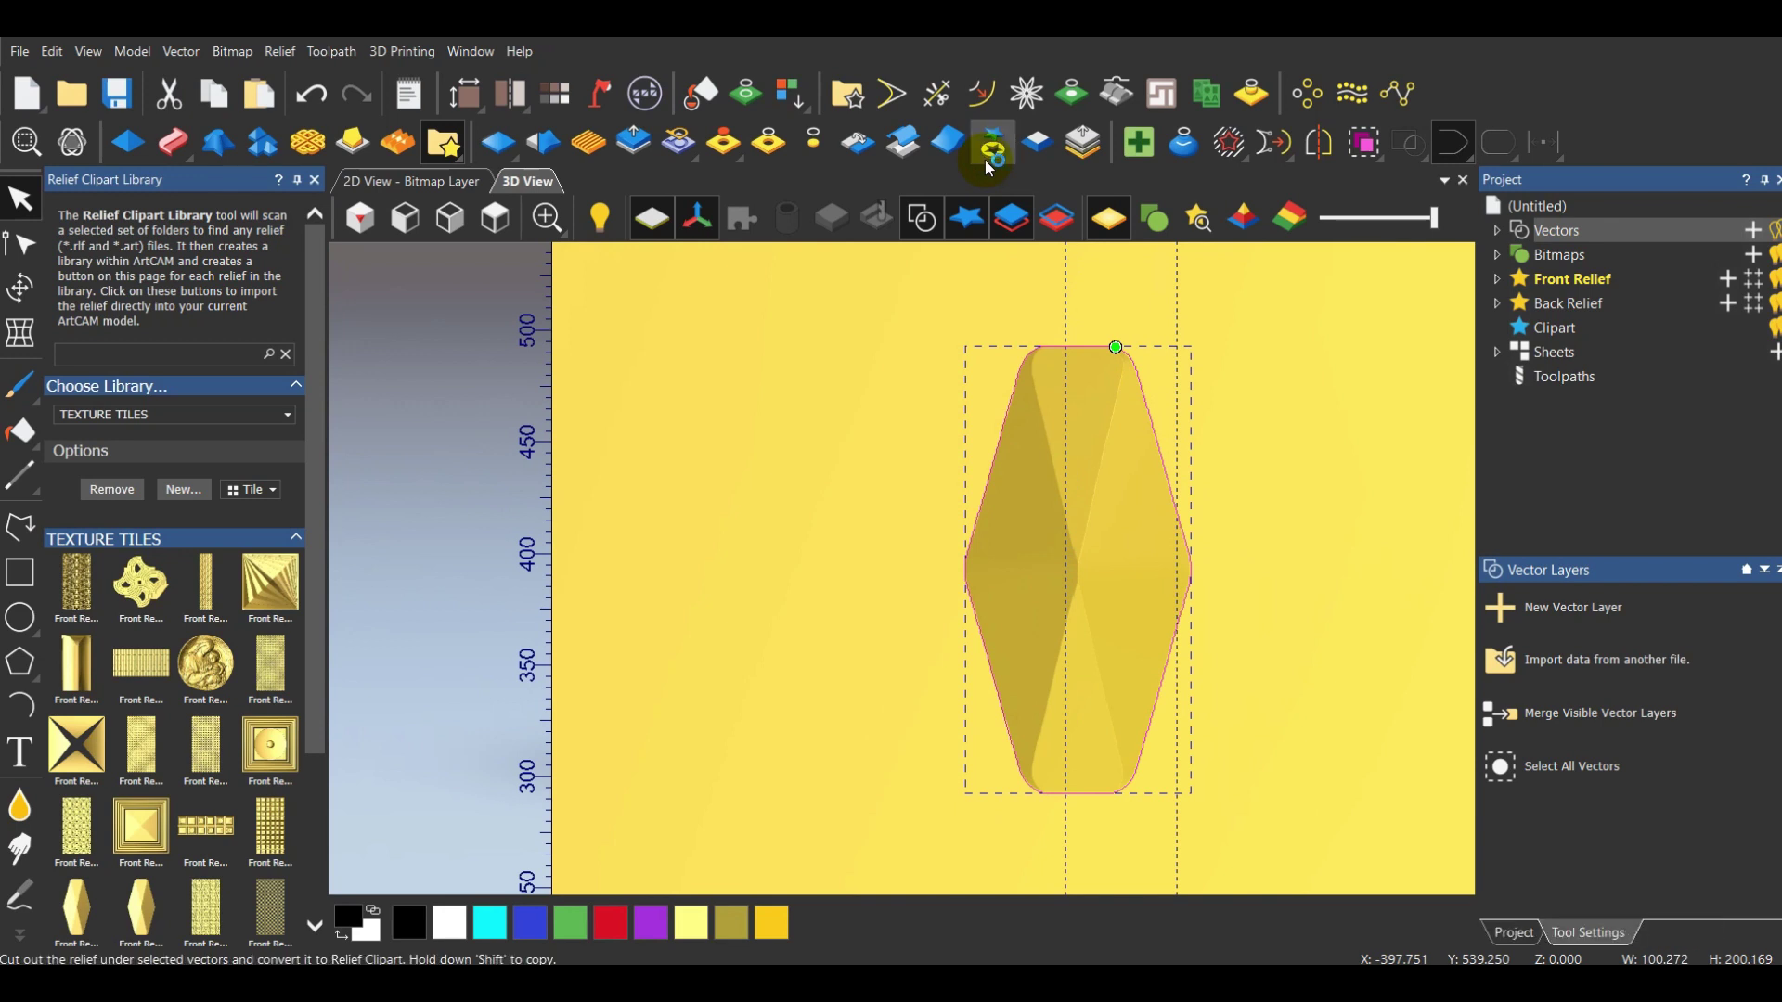
left_click(311, 93)
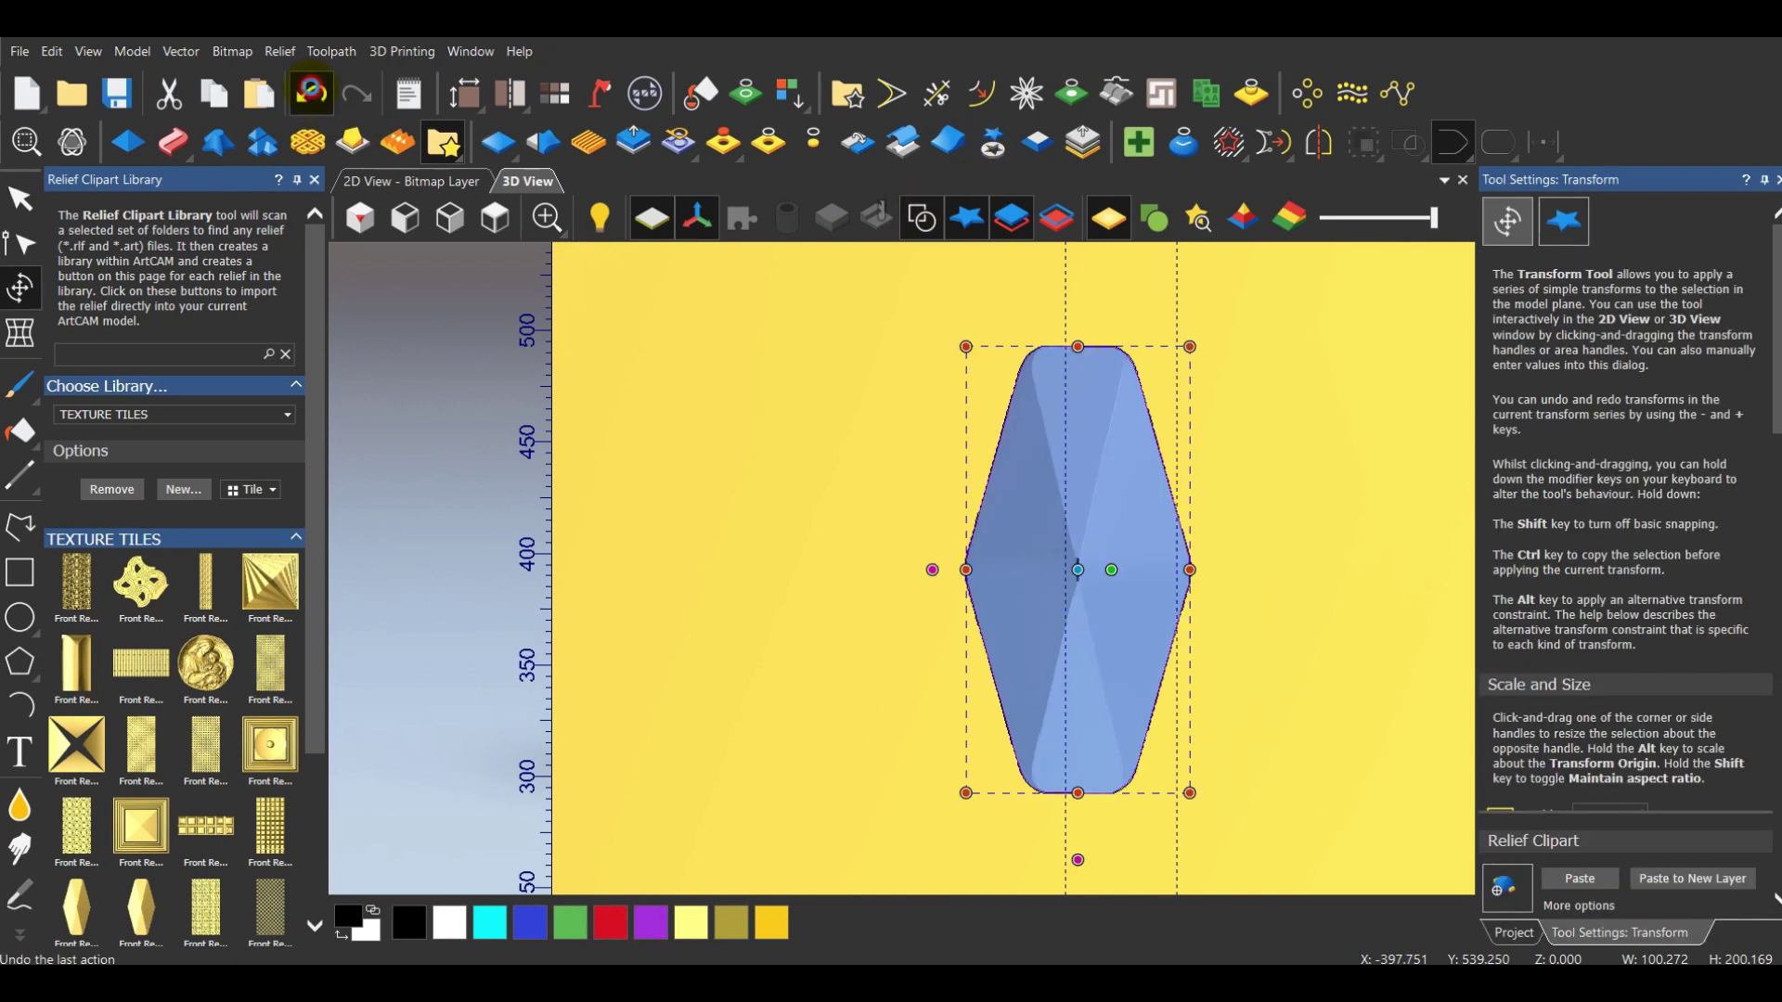
left_click(1133, 780)
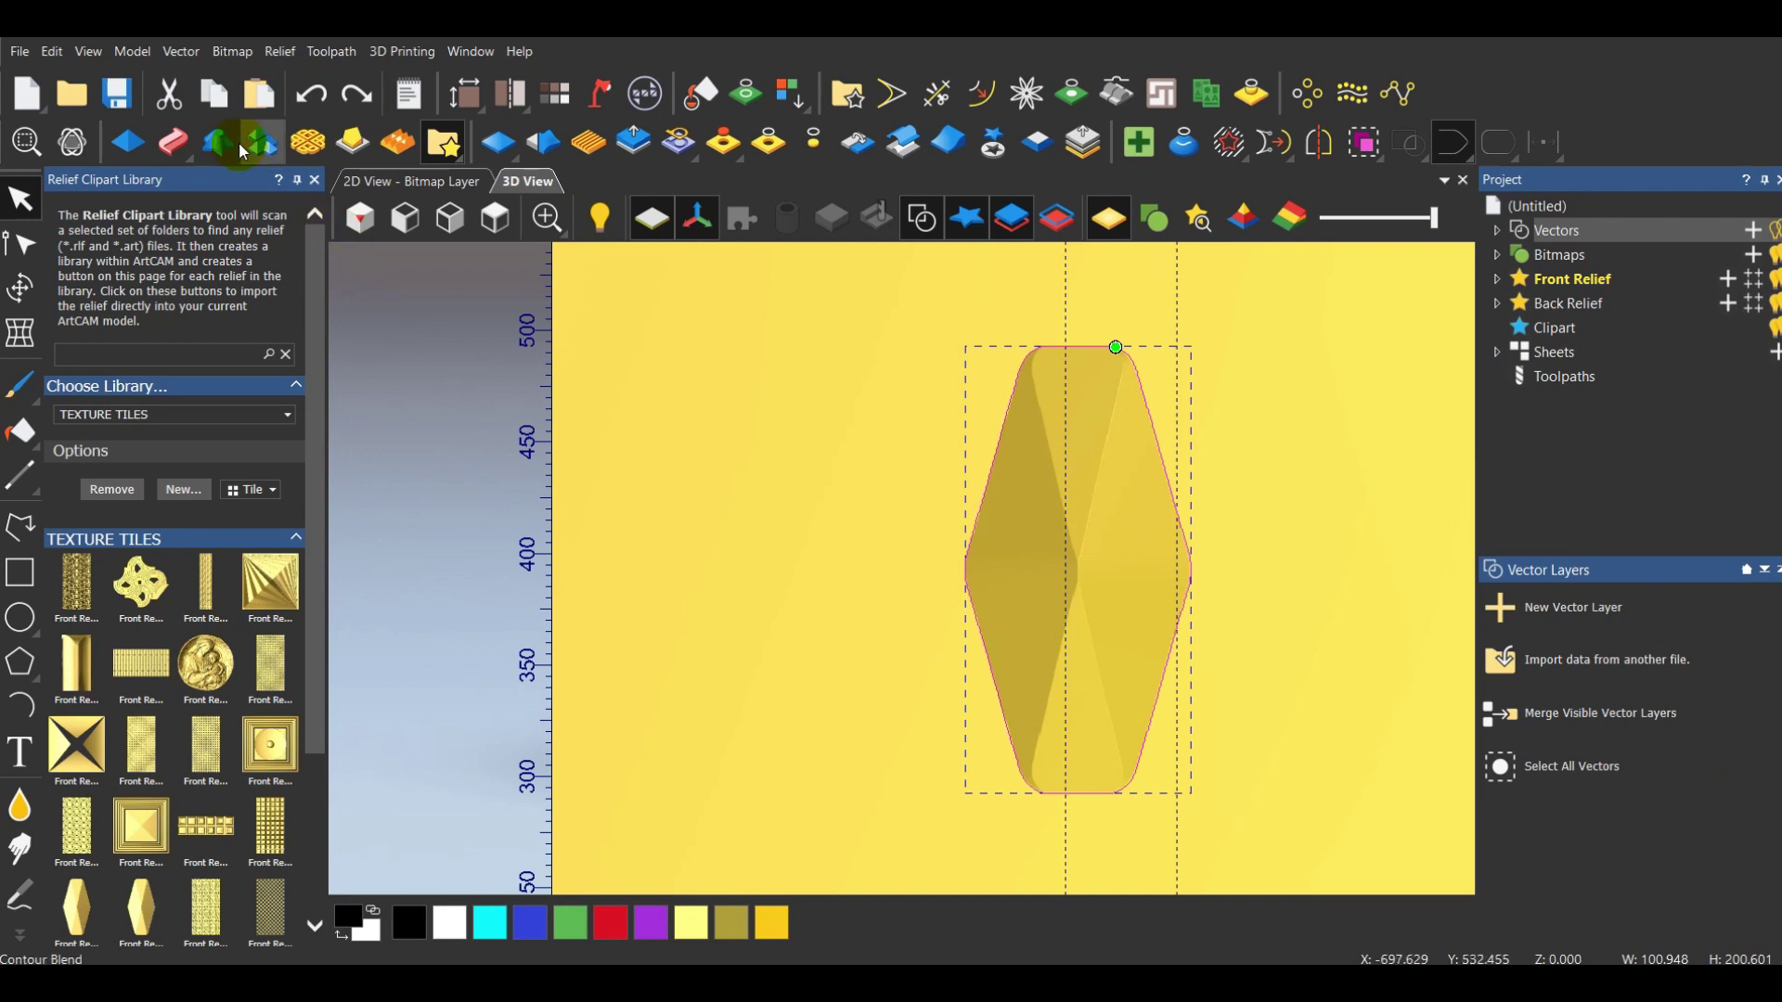
Set up an angled plane on the outlined tile between its lower and upper edge midpoints, with the first point at height 10
left_click(353, 142)
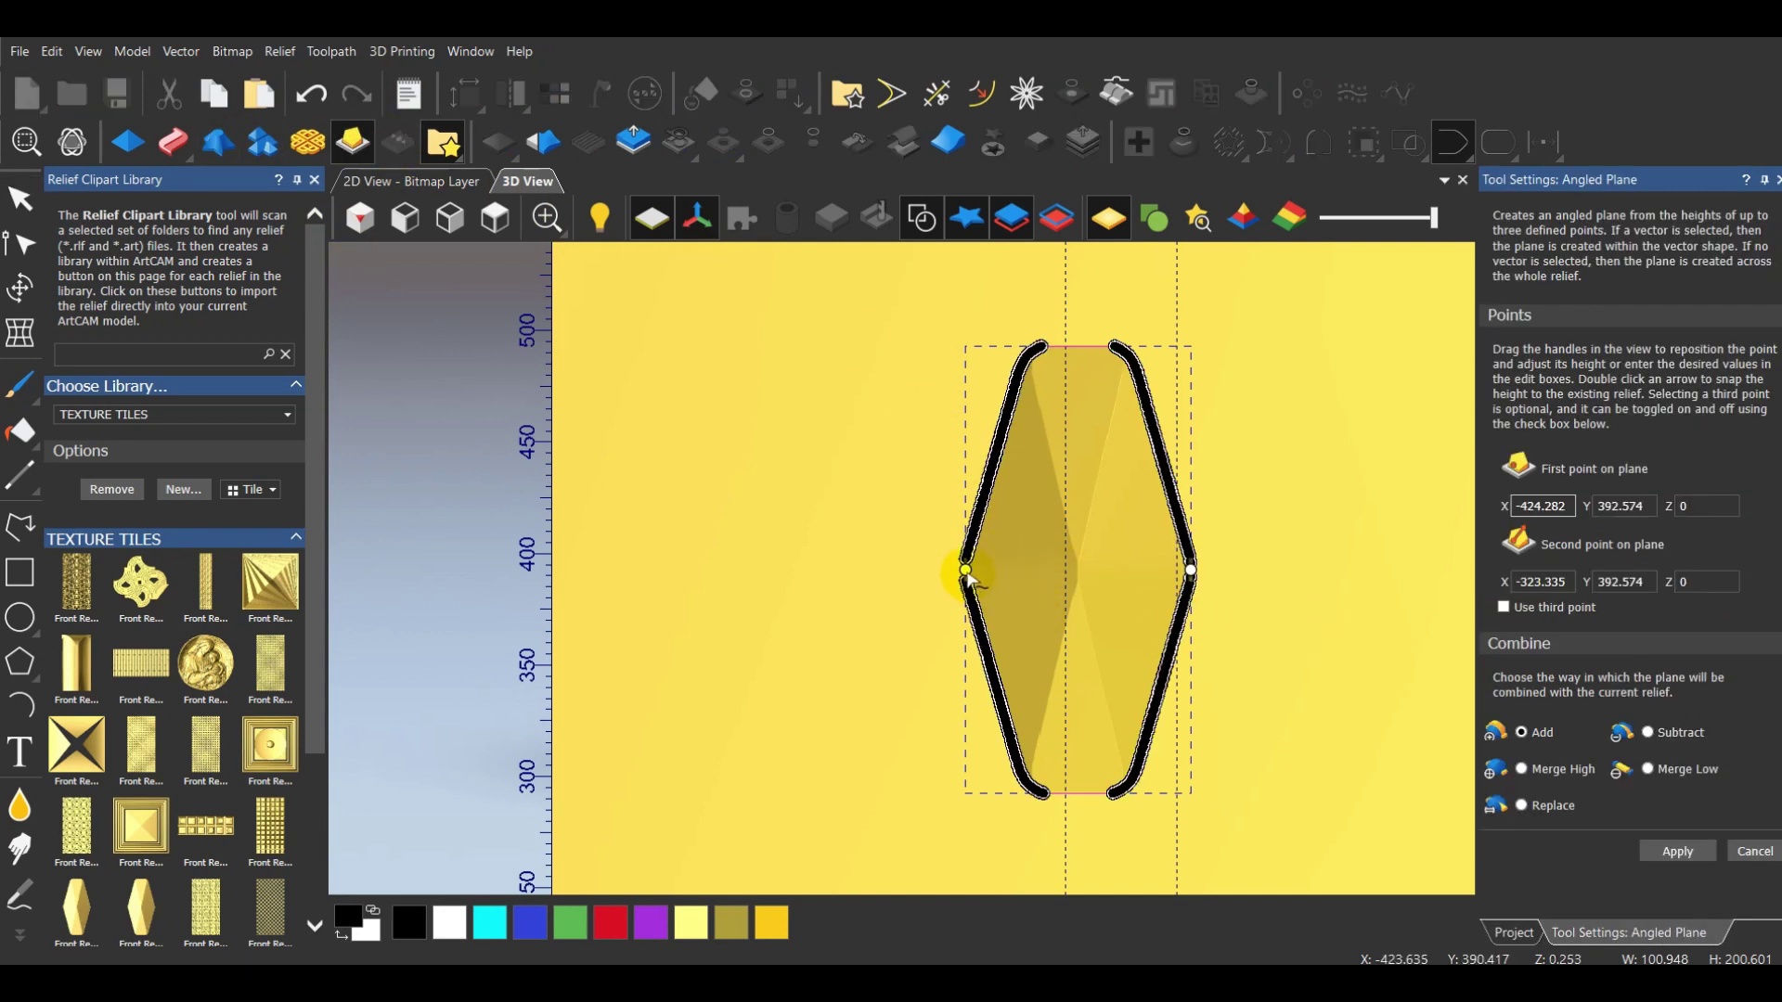
left_click_drag(982, 578, 1078, 789)
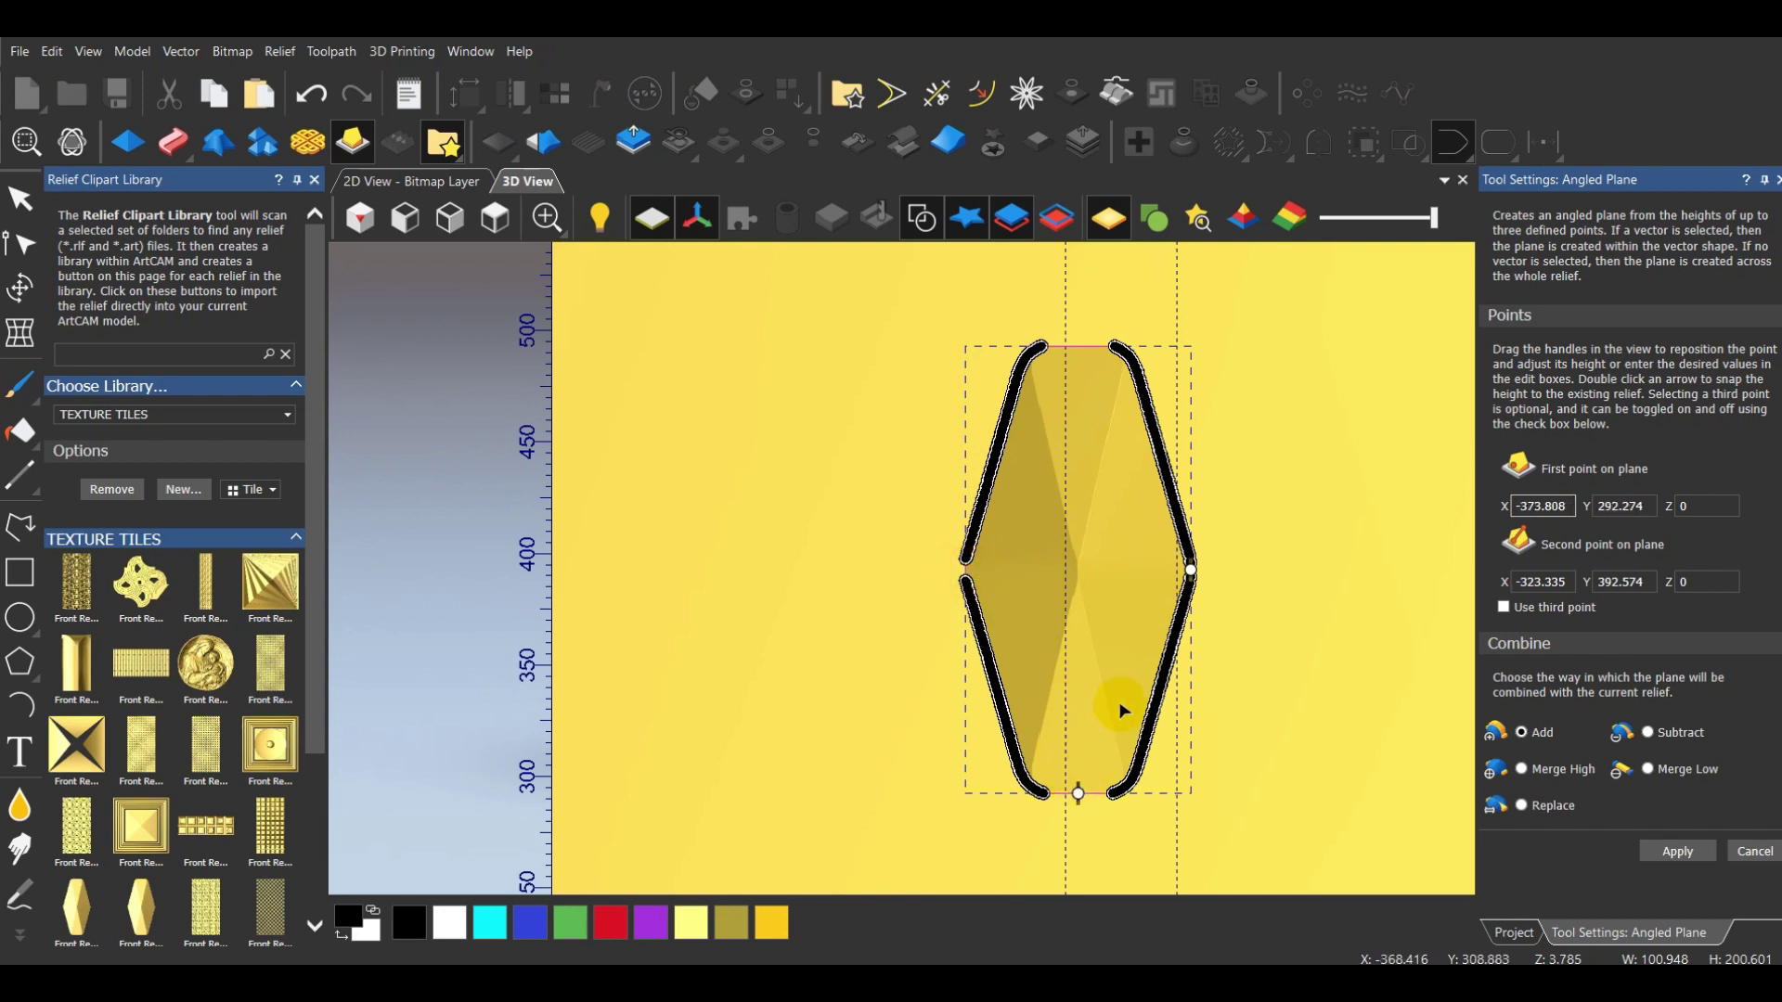
left_click(1191, 572)
left_click_drag(1191, 572, 1077, 364)
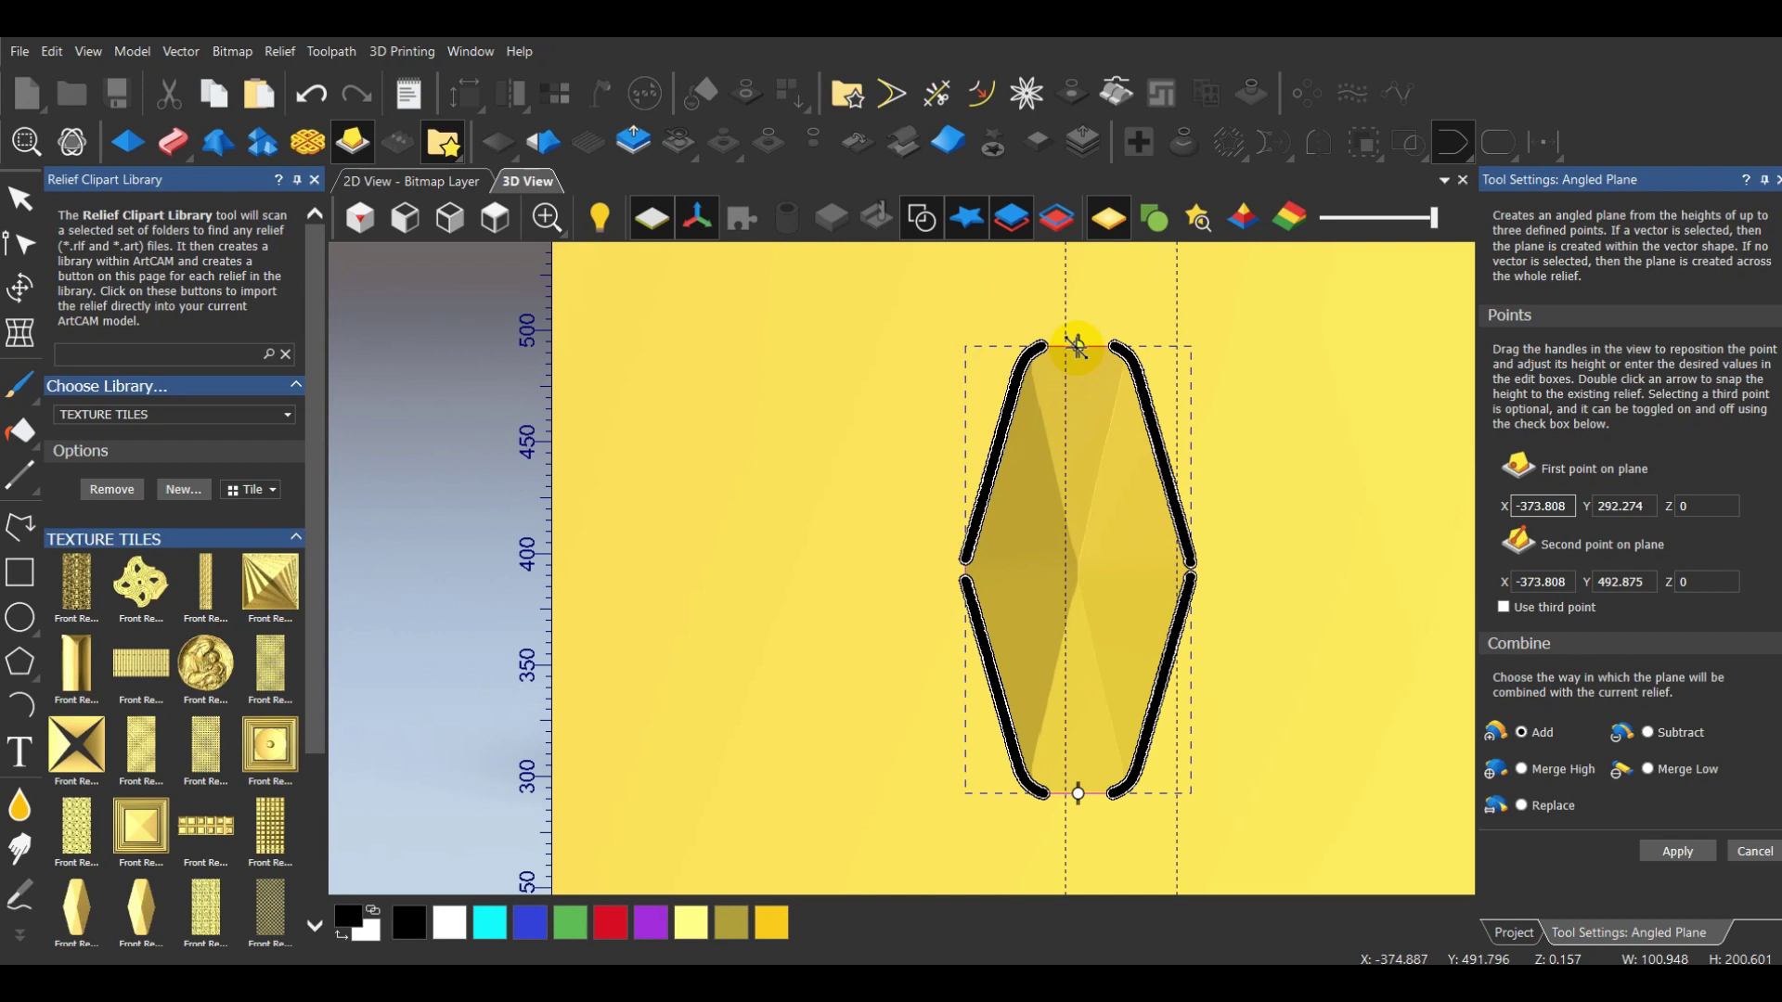
left_click(1697, 582)
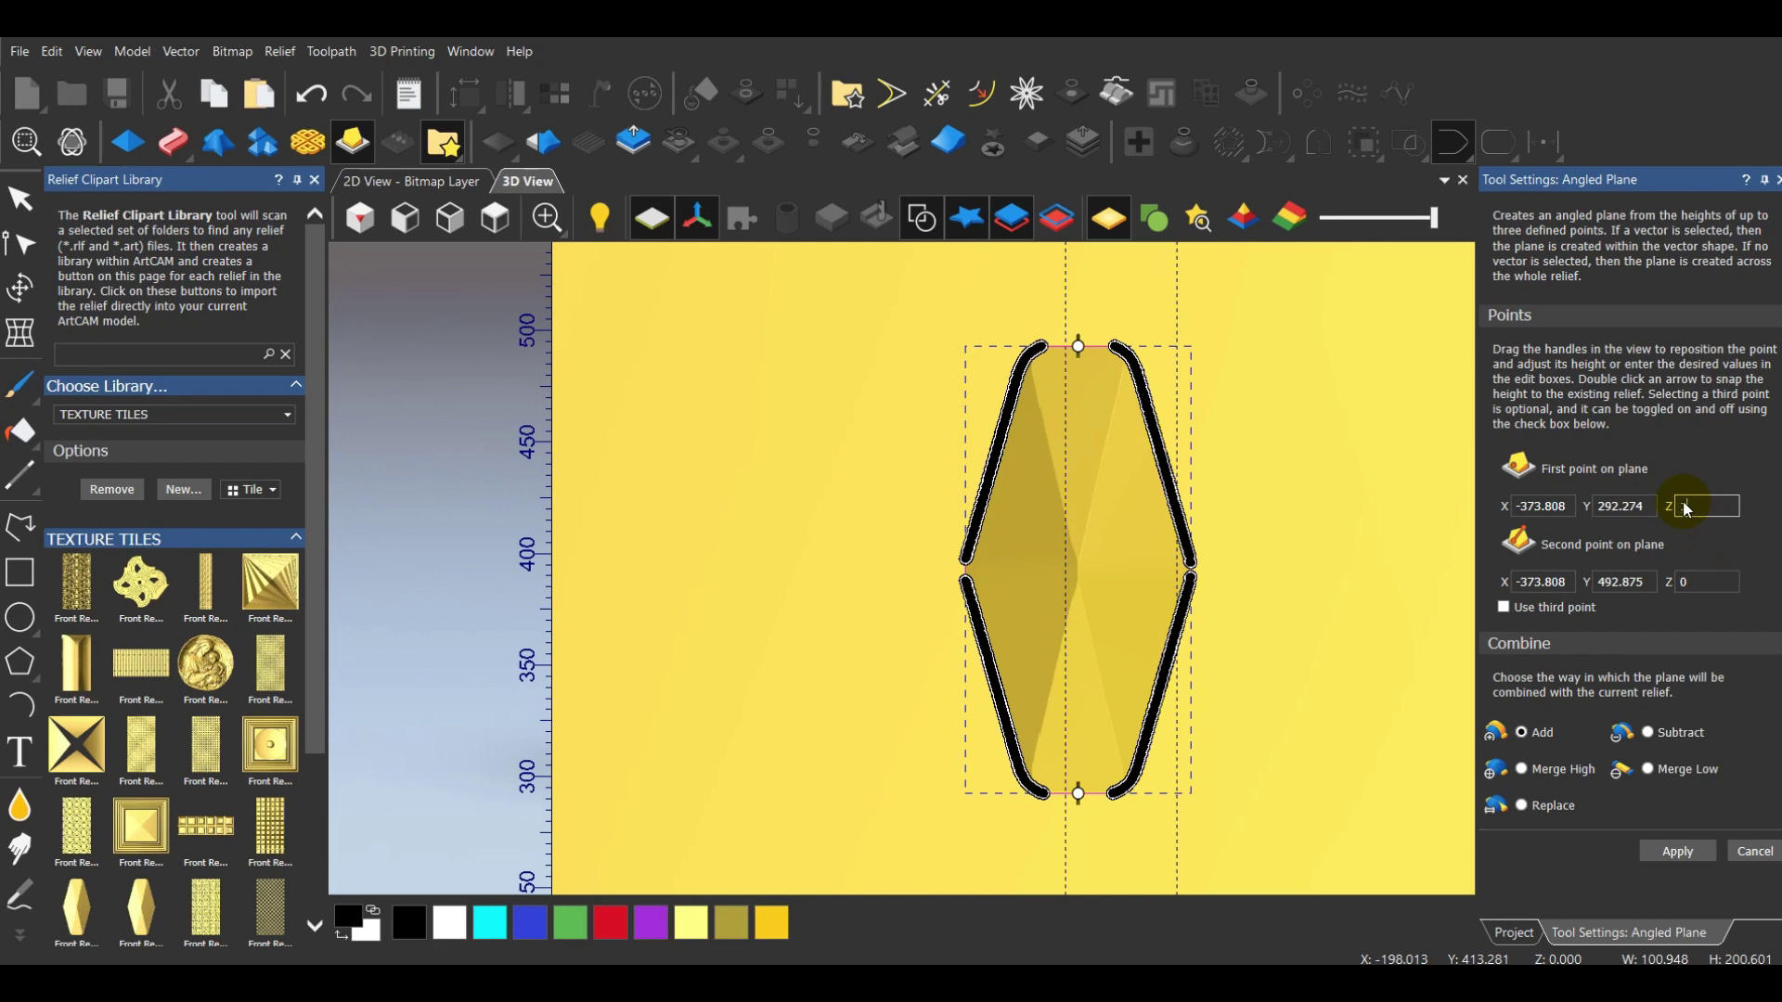
left_click(1701, 583)
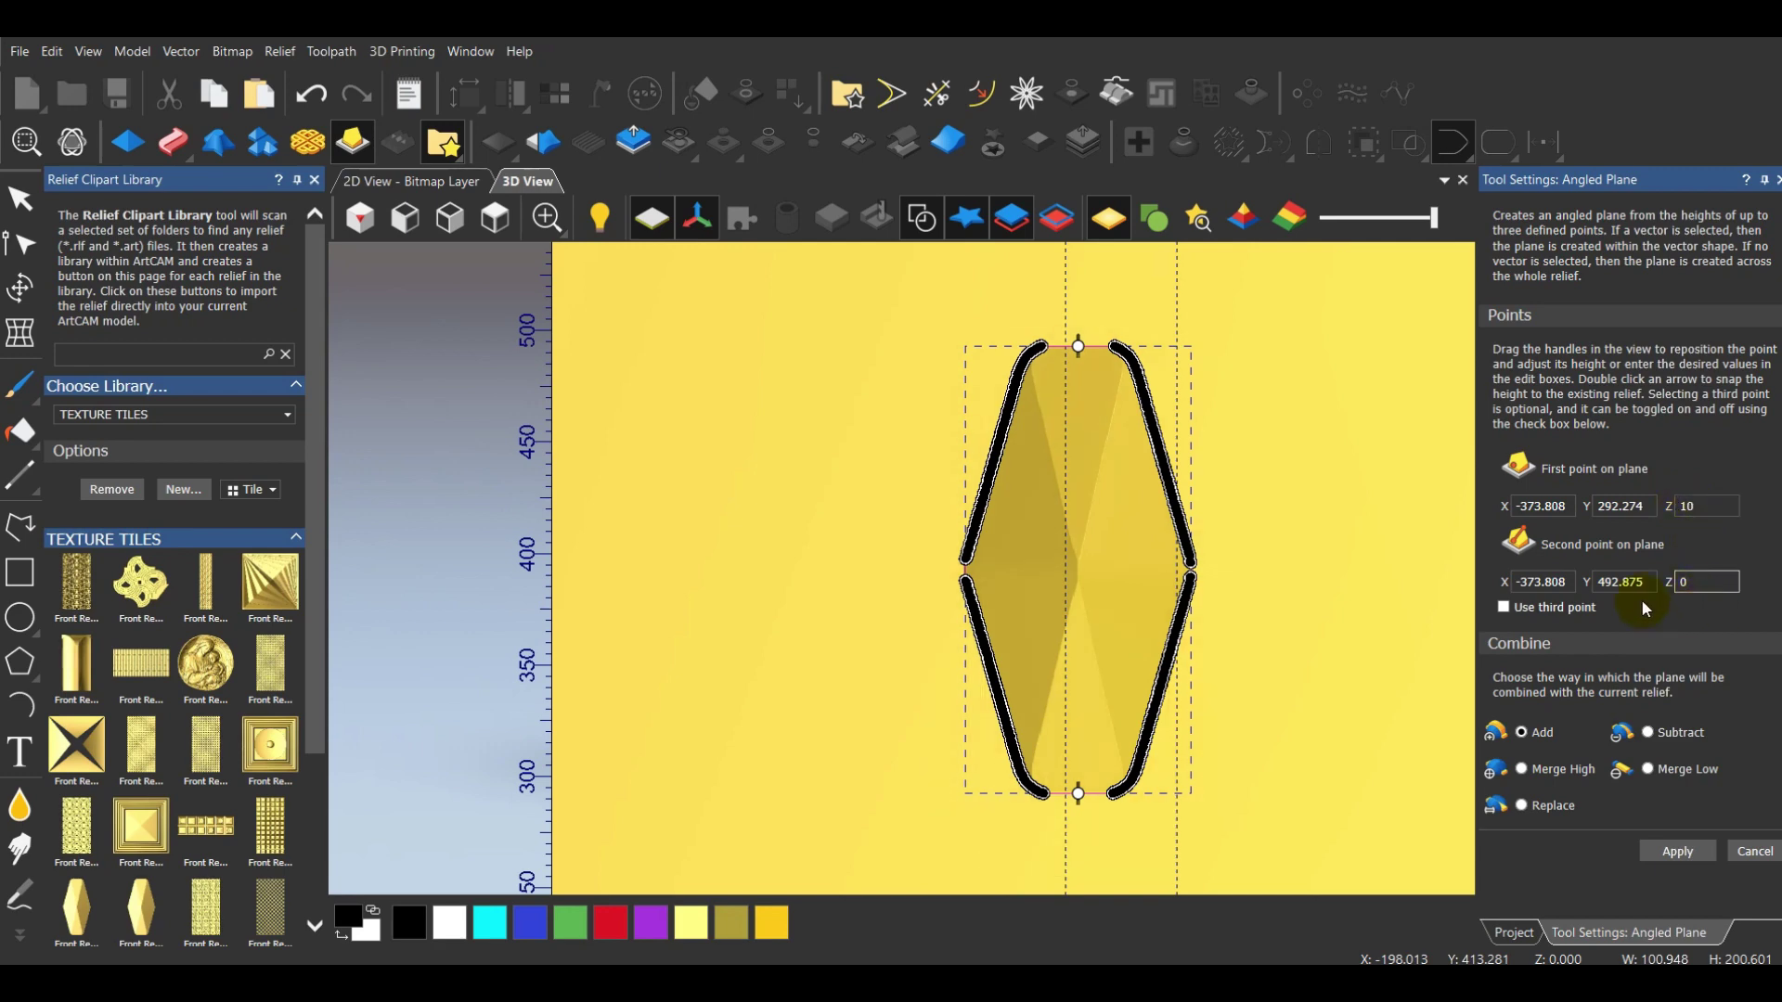
Examine the previewed plane at both ends of the tile from low angles
left_click_drag(1193, 626, 900, 772)
scroll(729, 839, "up", 5)
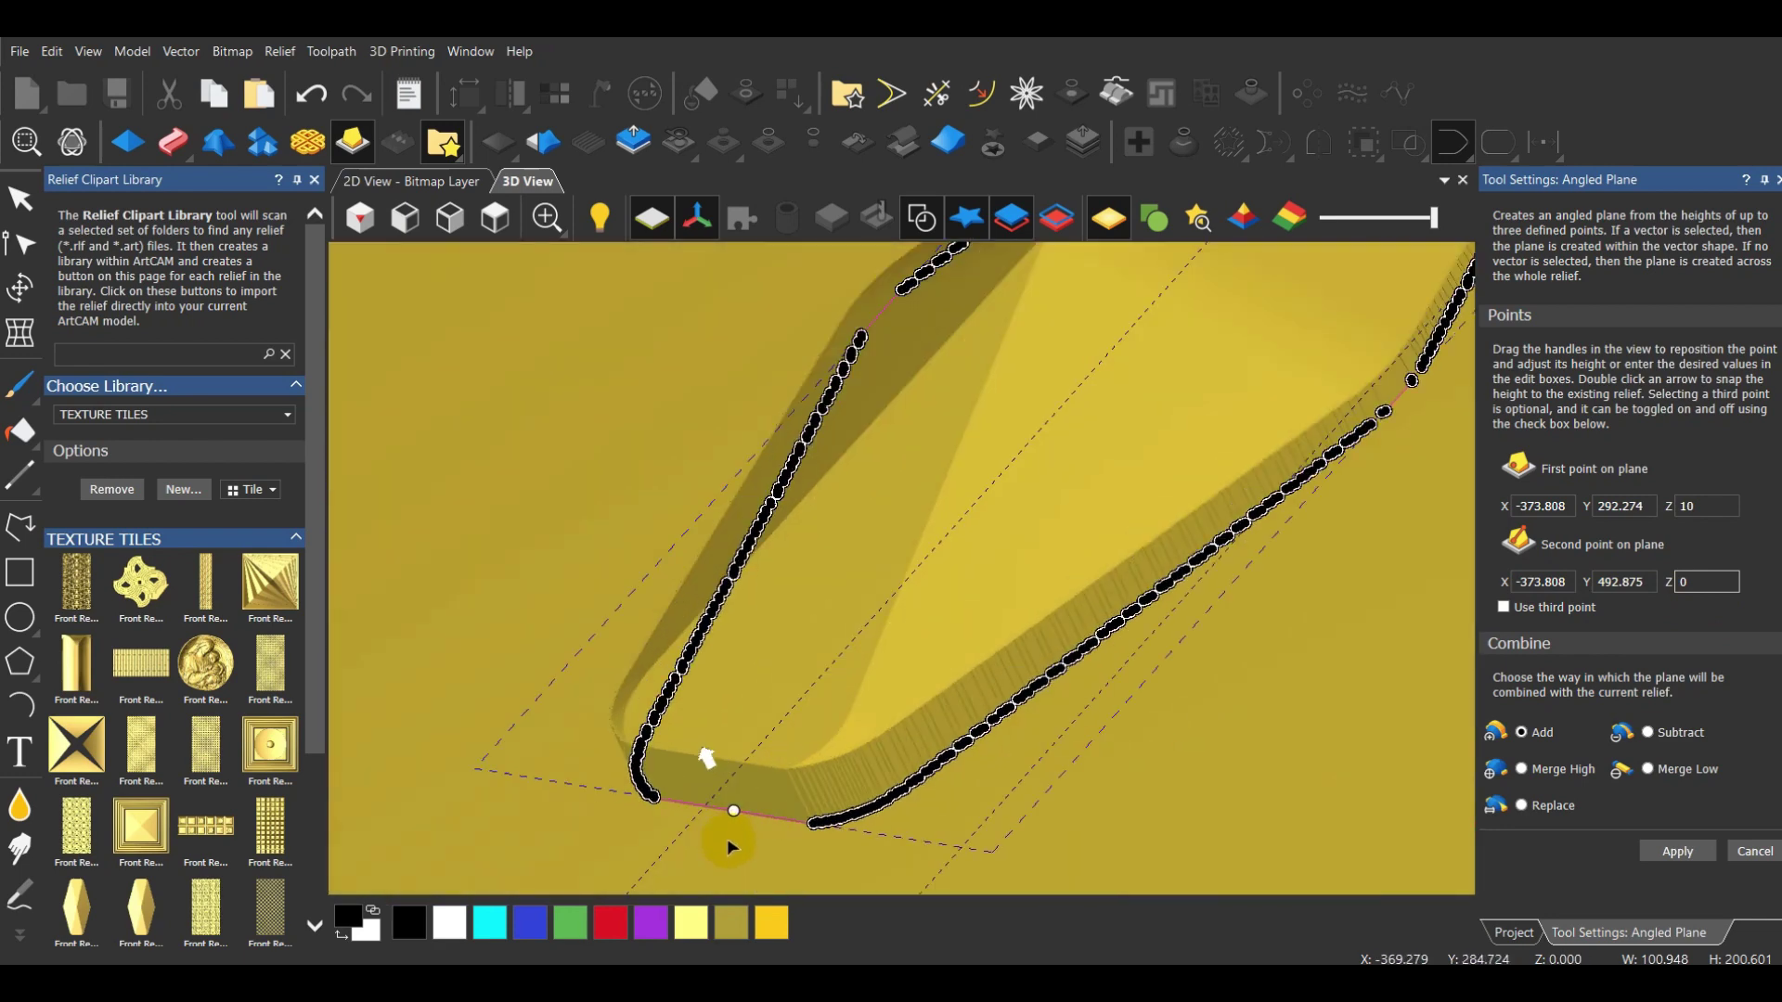
scroll(721, 781, "down", 5)
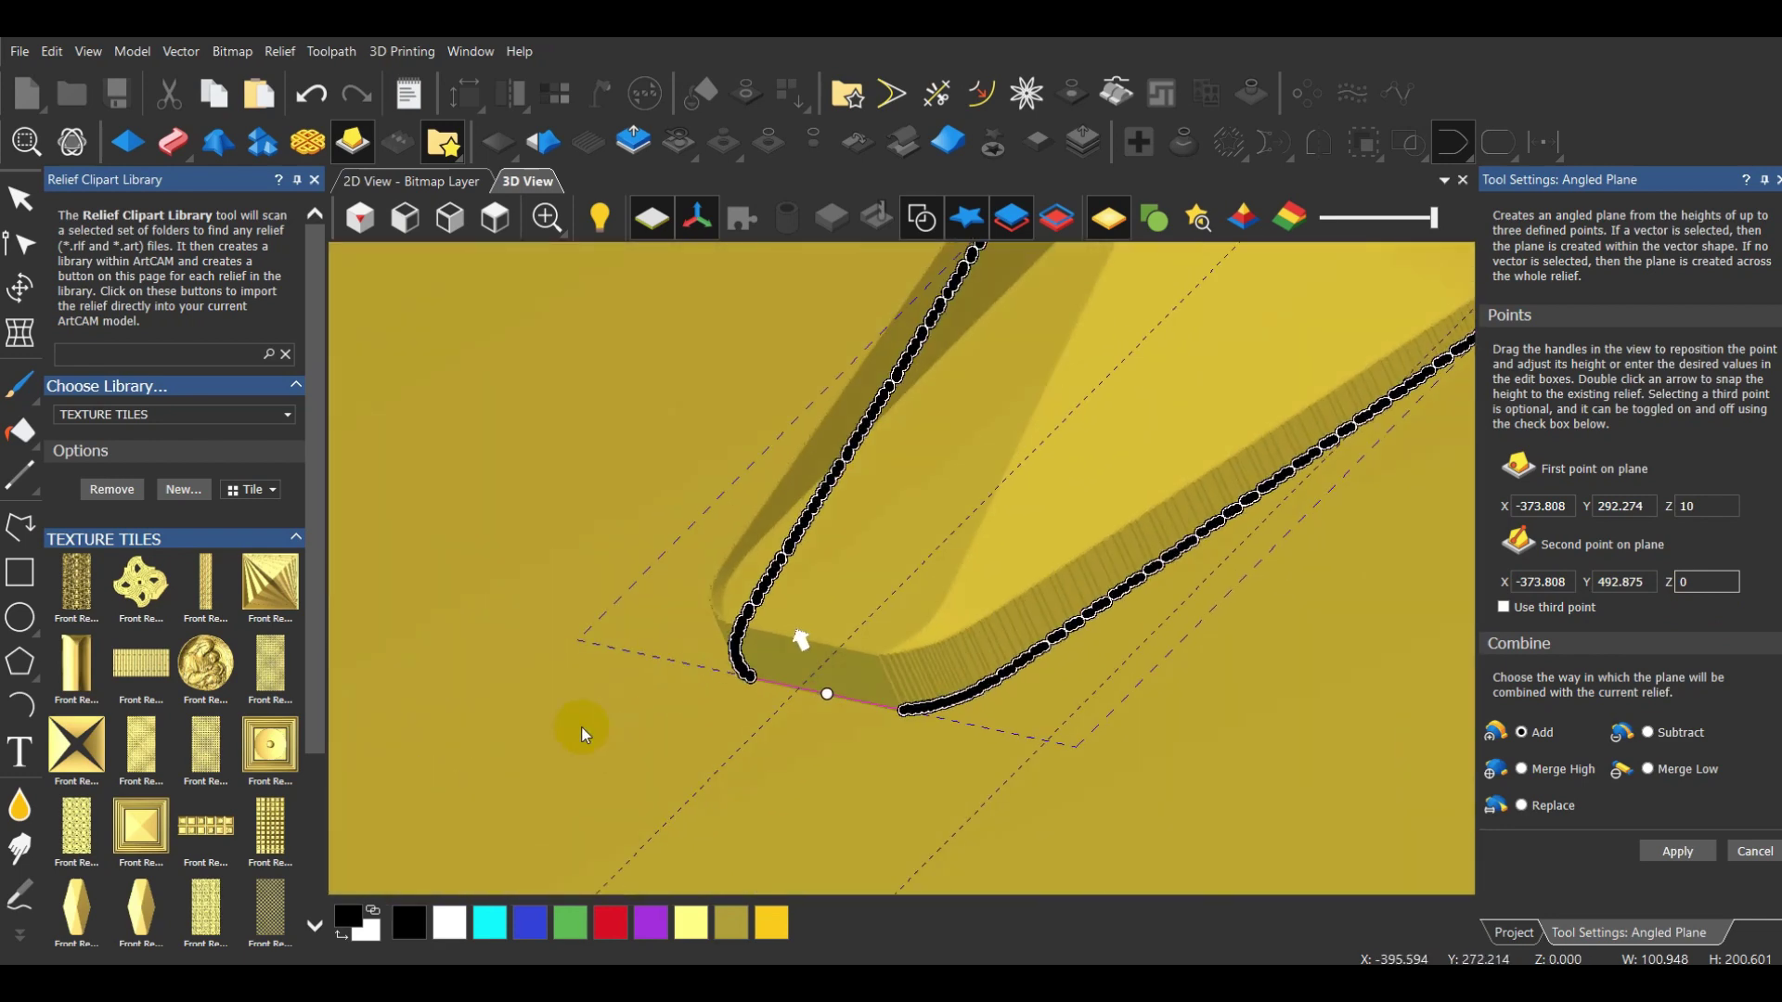
left_click_drag(585, 727, 1111, 659)
scroll(1327, 674, "up", 7)
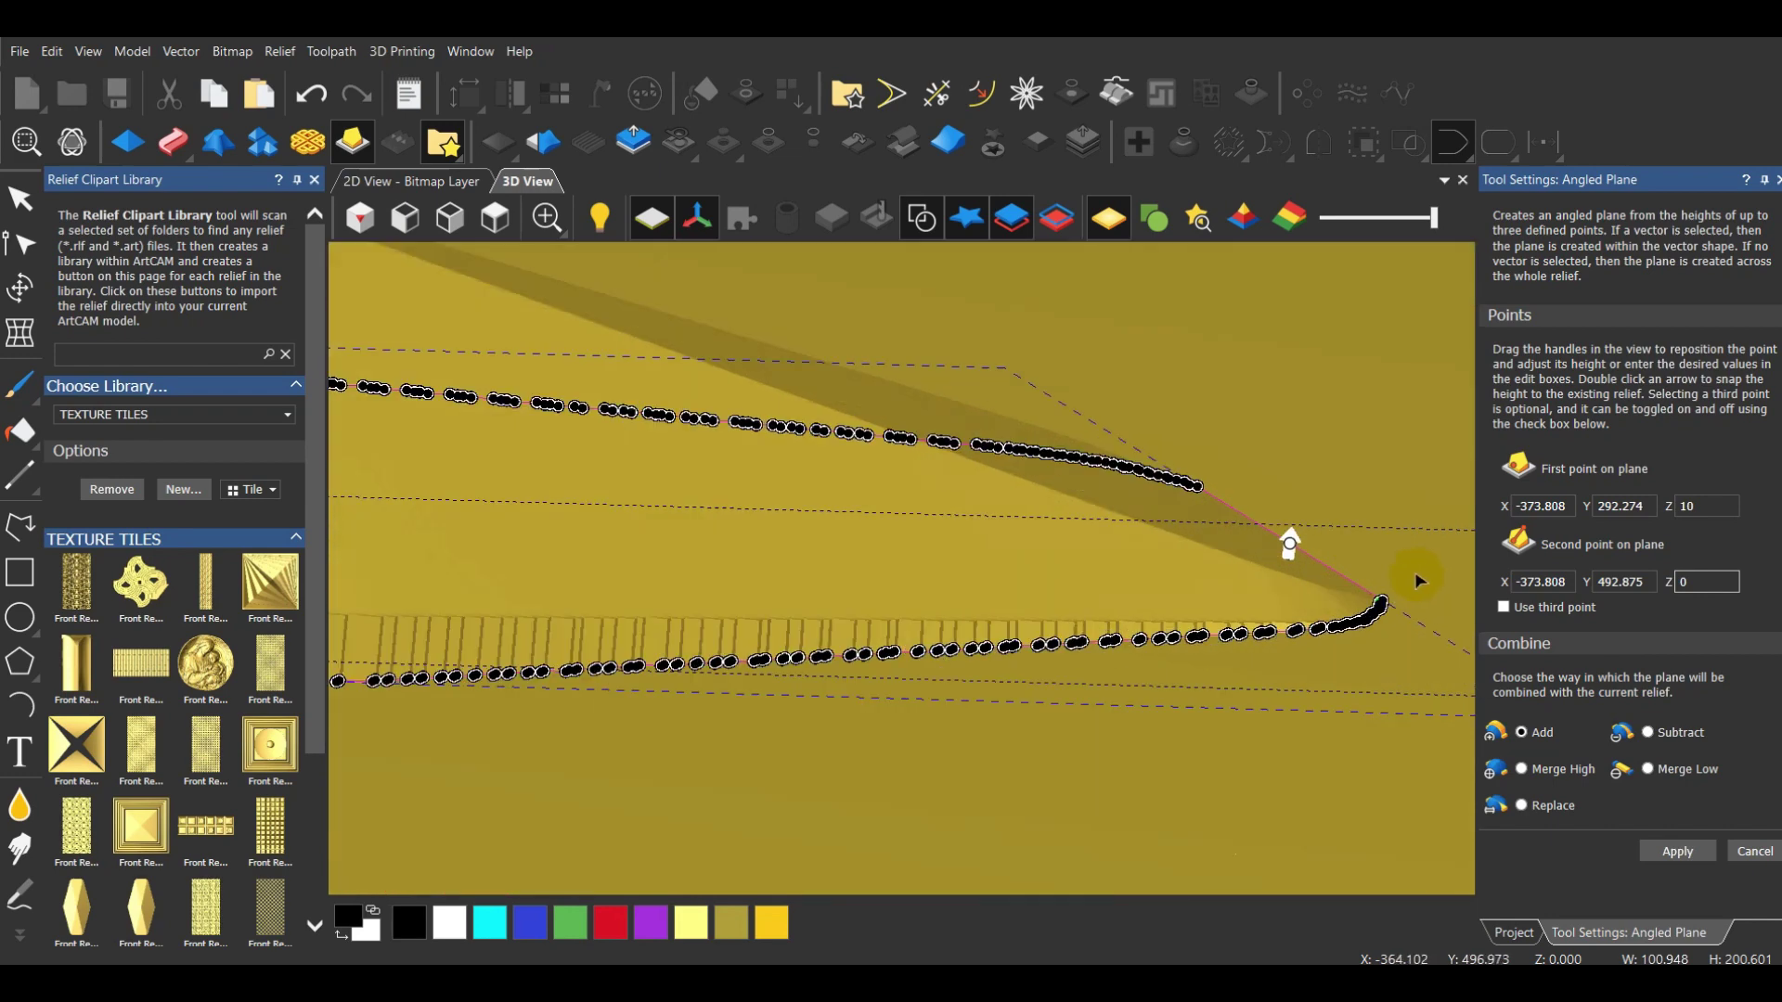
left_click_drag(1382, 677, 981, 683)
scroll(1160, 649, "down", 6)
scroll(982, 687, "down", 5)
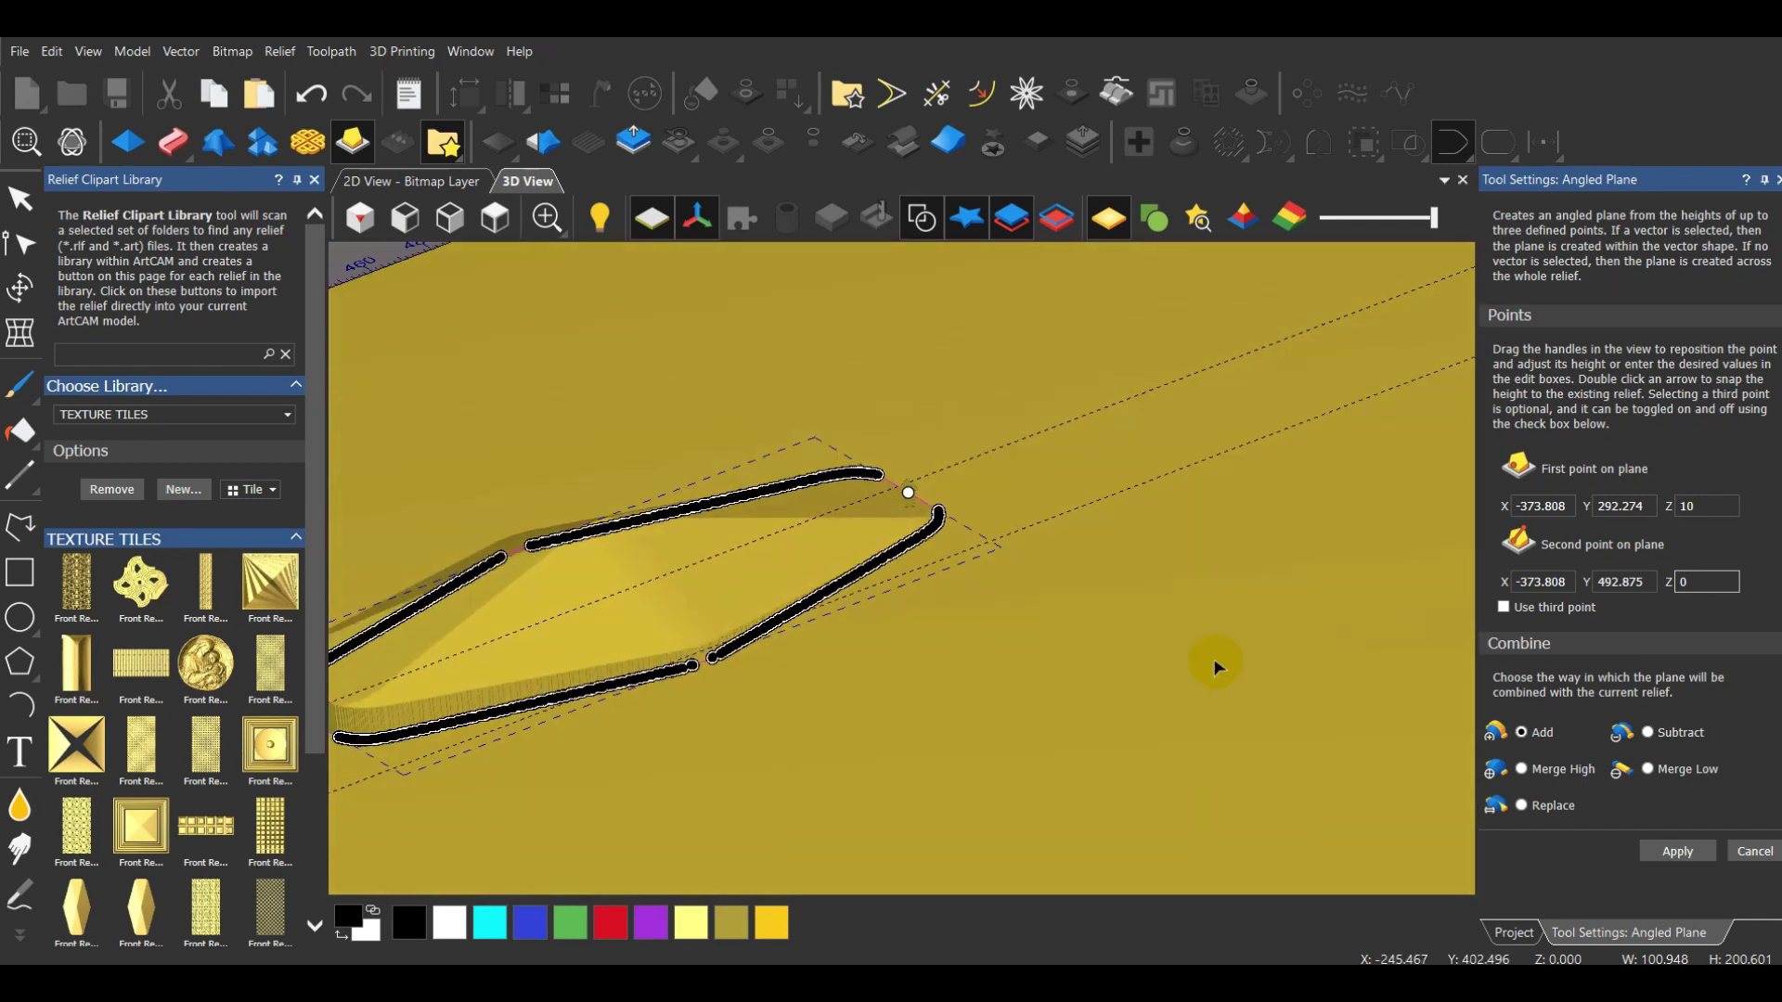
Try a height of 15 for the plane's first point and judge the tile's slope from the side
left_click(1713, 509)
scroll(1030, 531, "up", 4)
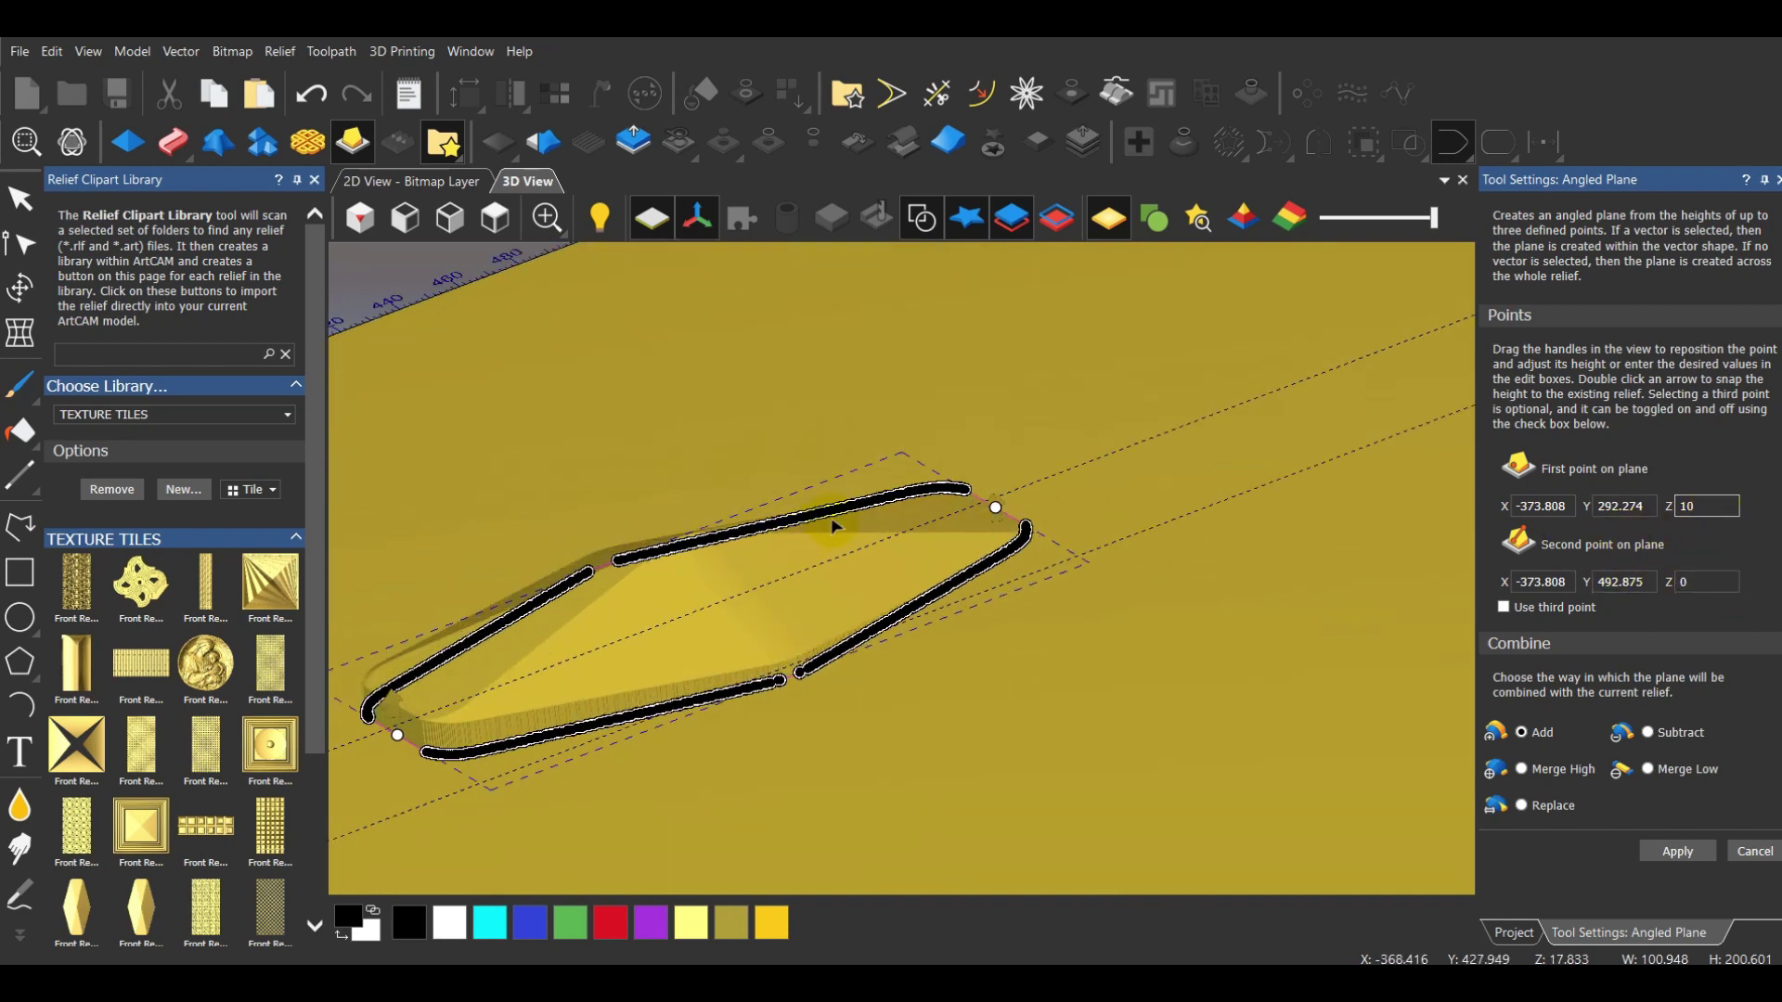
scroll(1028, 531, "up", 3)
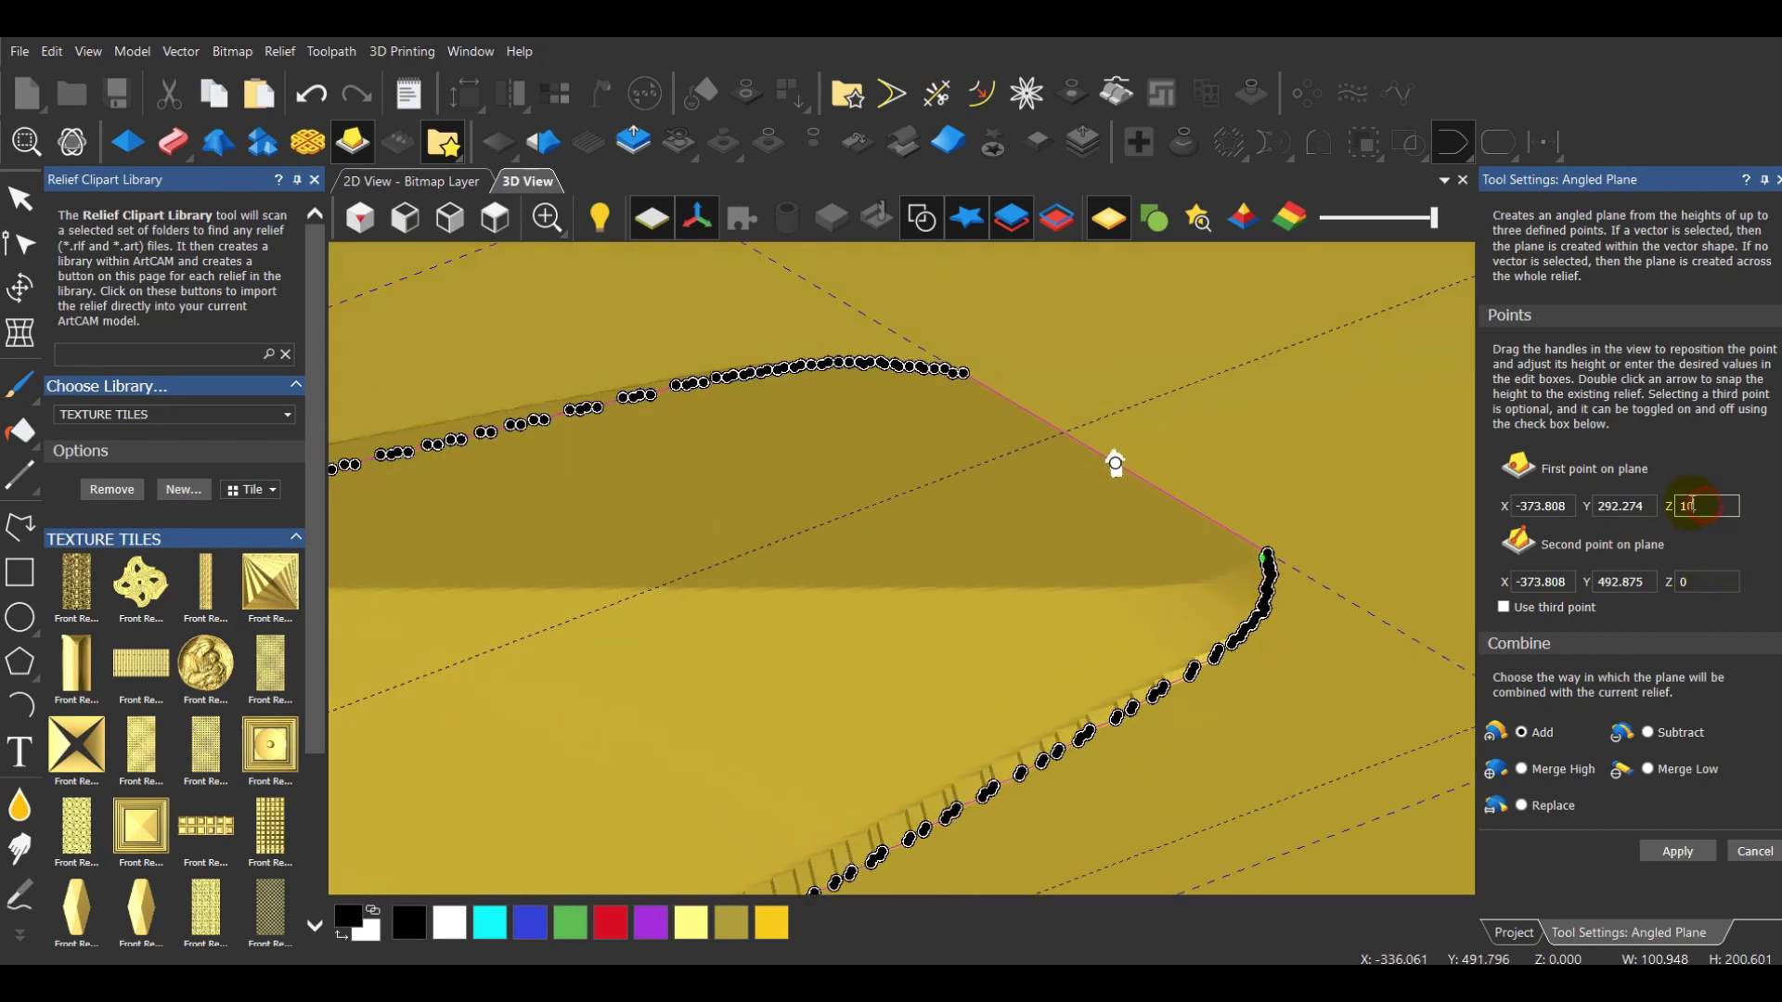
scroll(1138, 525, "down", 6)
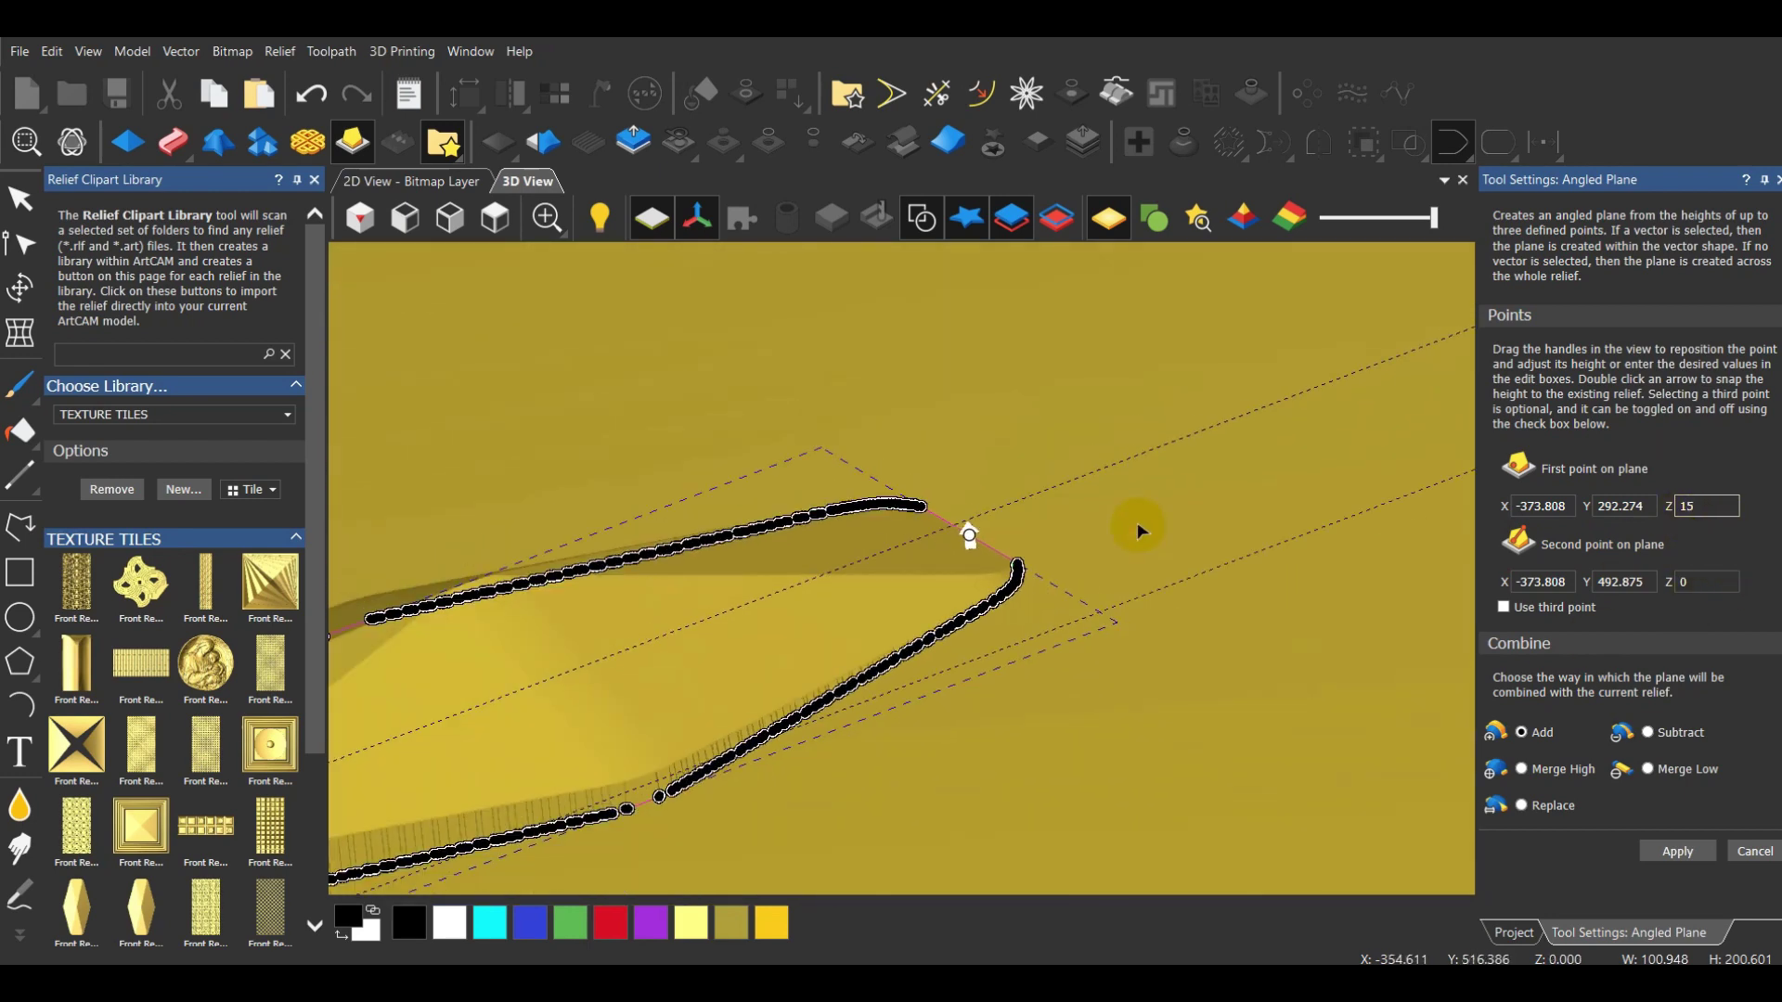
left_click_drag(772, 698, 657, 640)
scroll(479, 661, "up", 3)
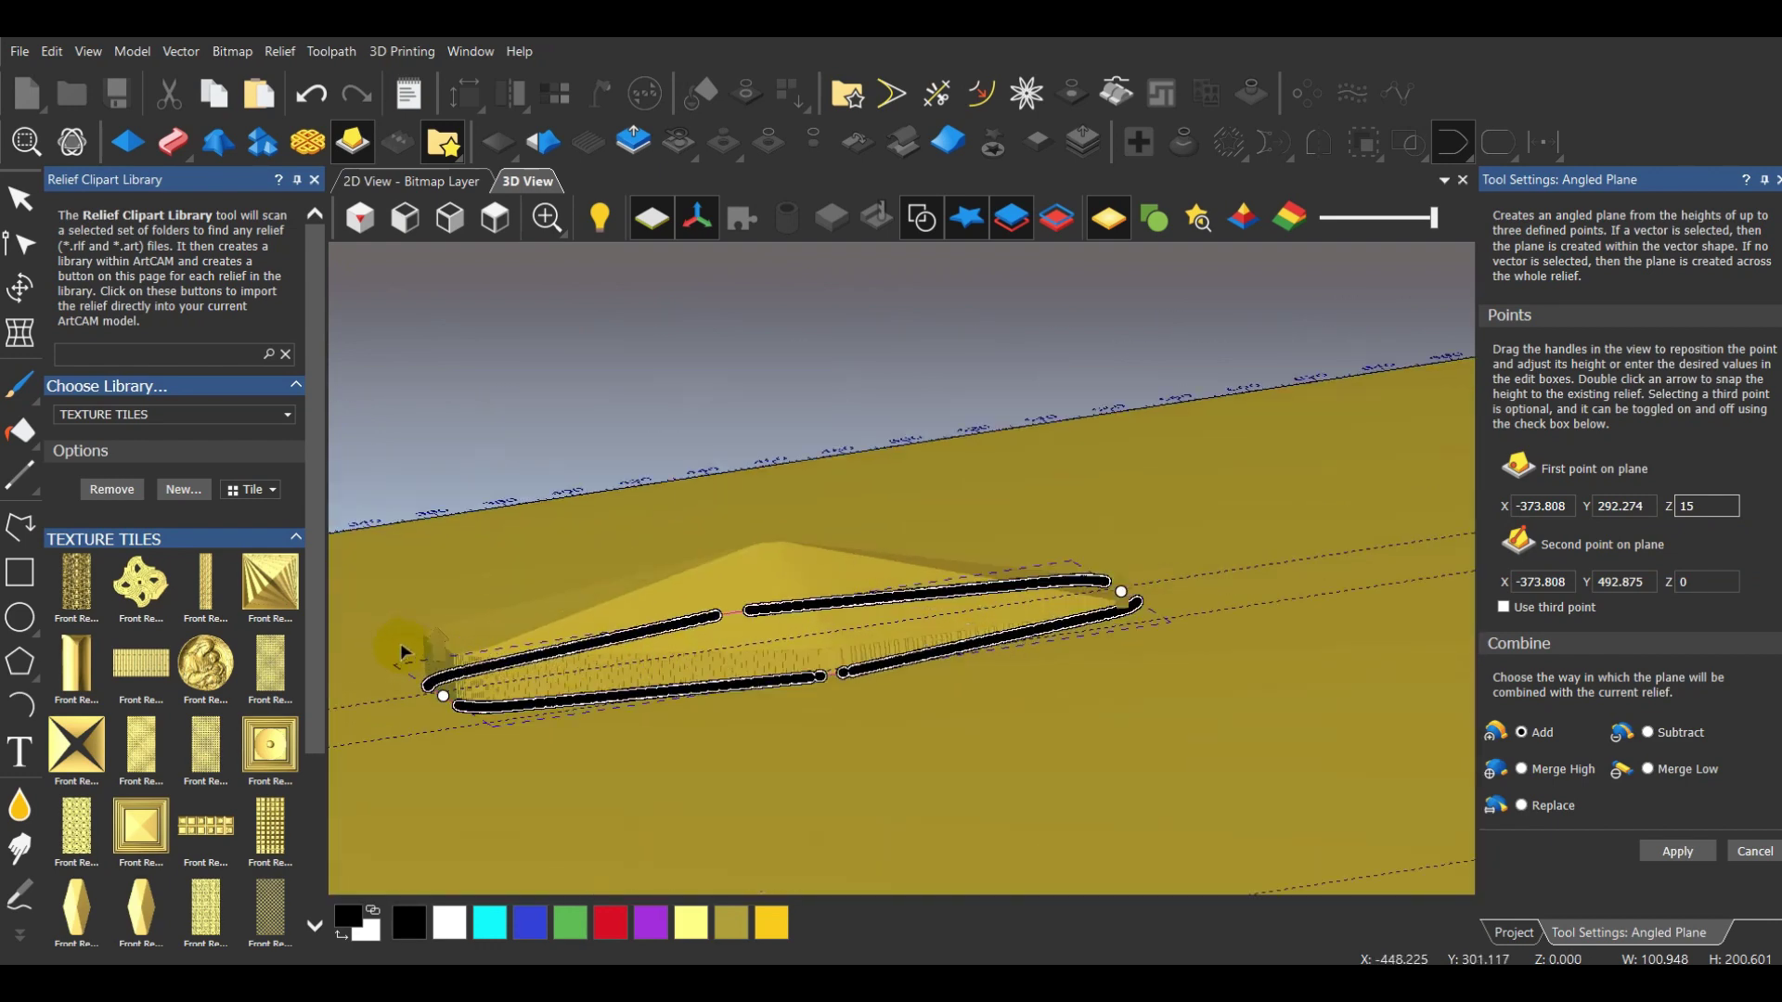
Set the plane's first point height to 12 and add the angled plane to the tile relief
left_click_drag(608, 700, 763, 711)
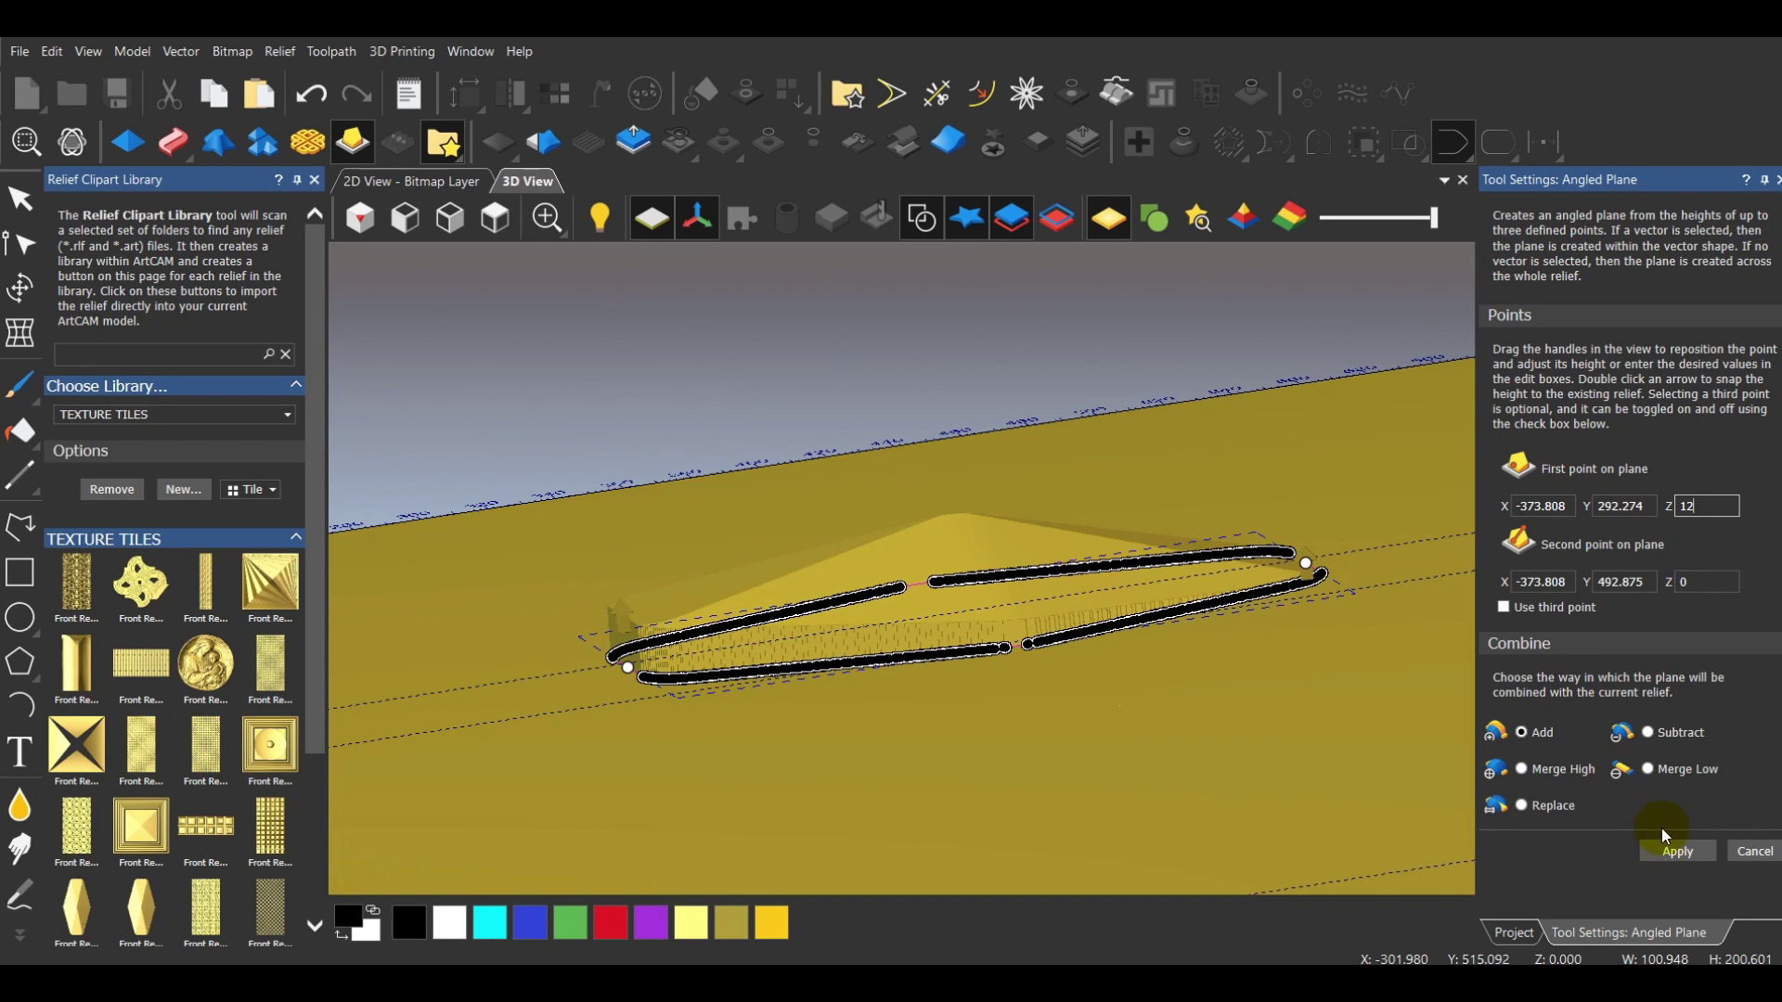
scroll(1032, 642, "up", 2)
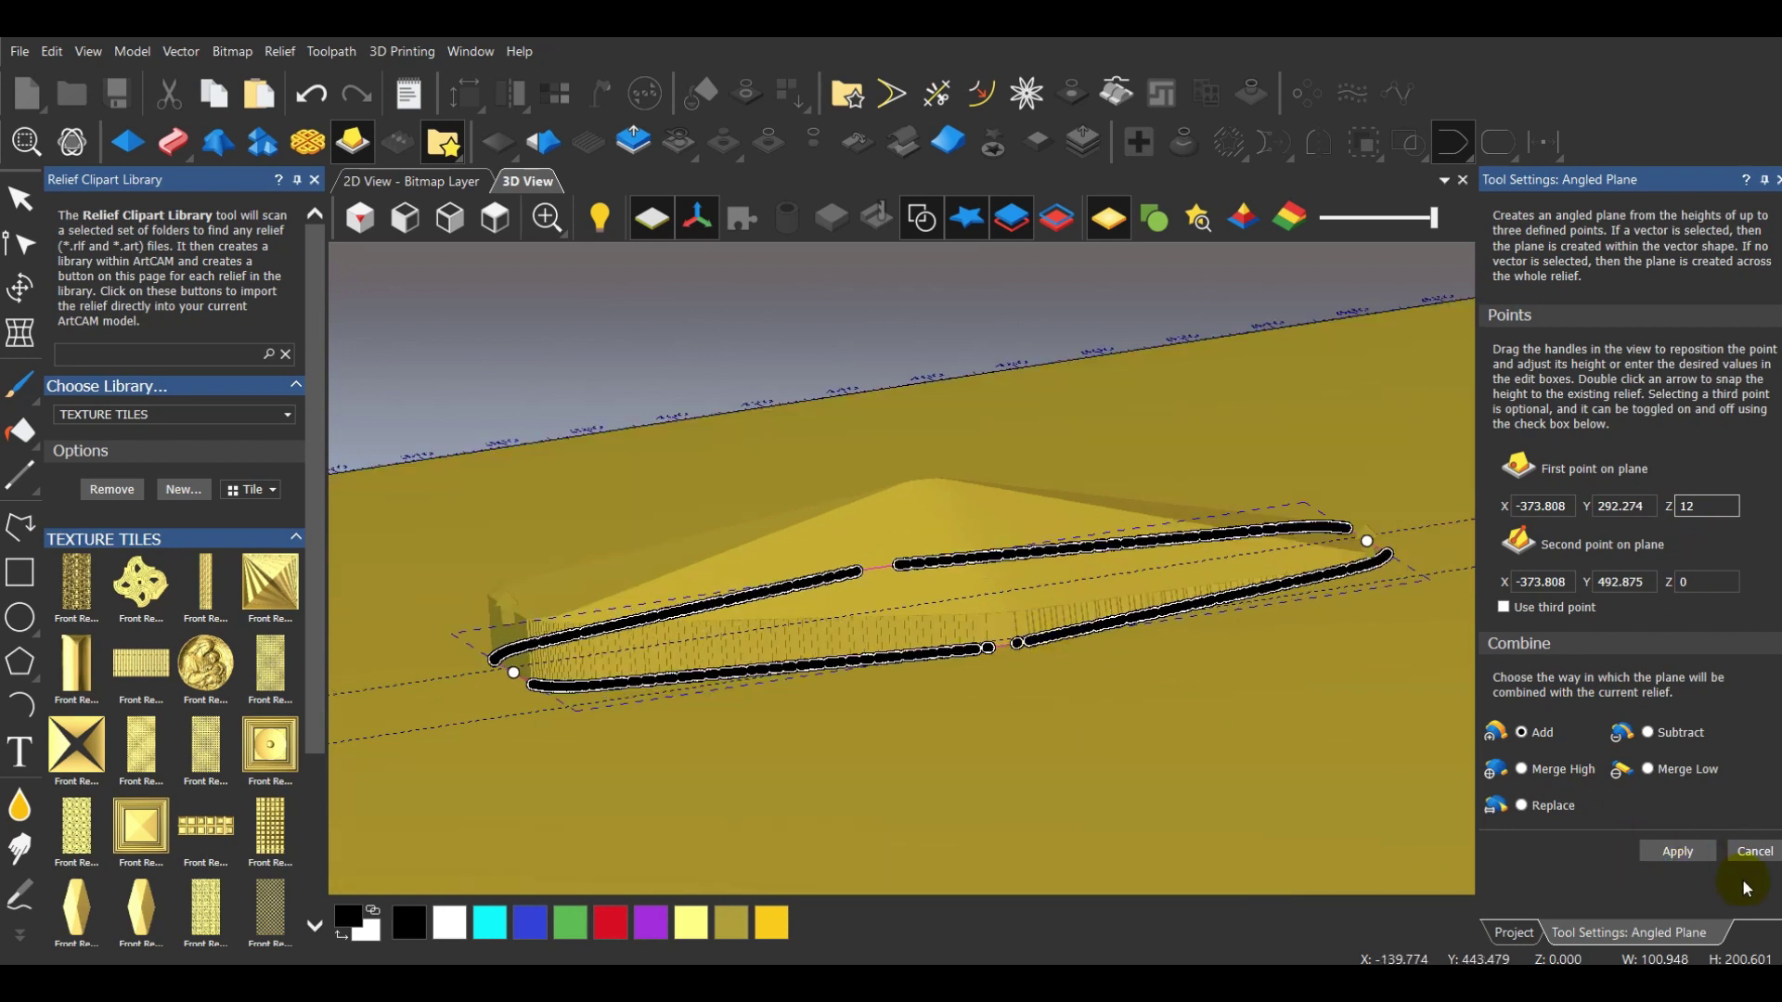
left_click(1680, 852)
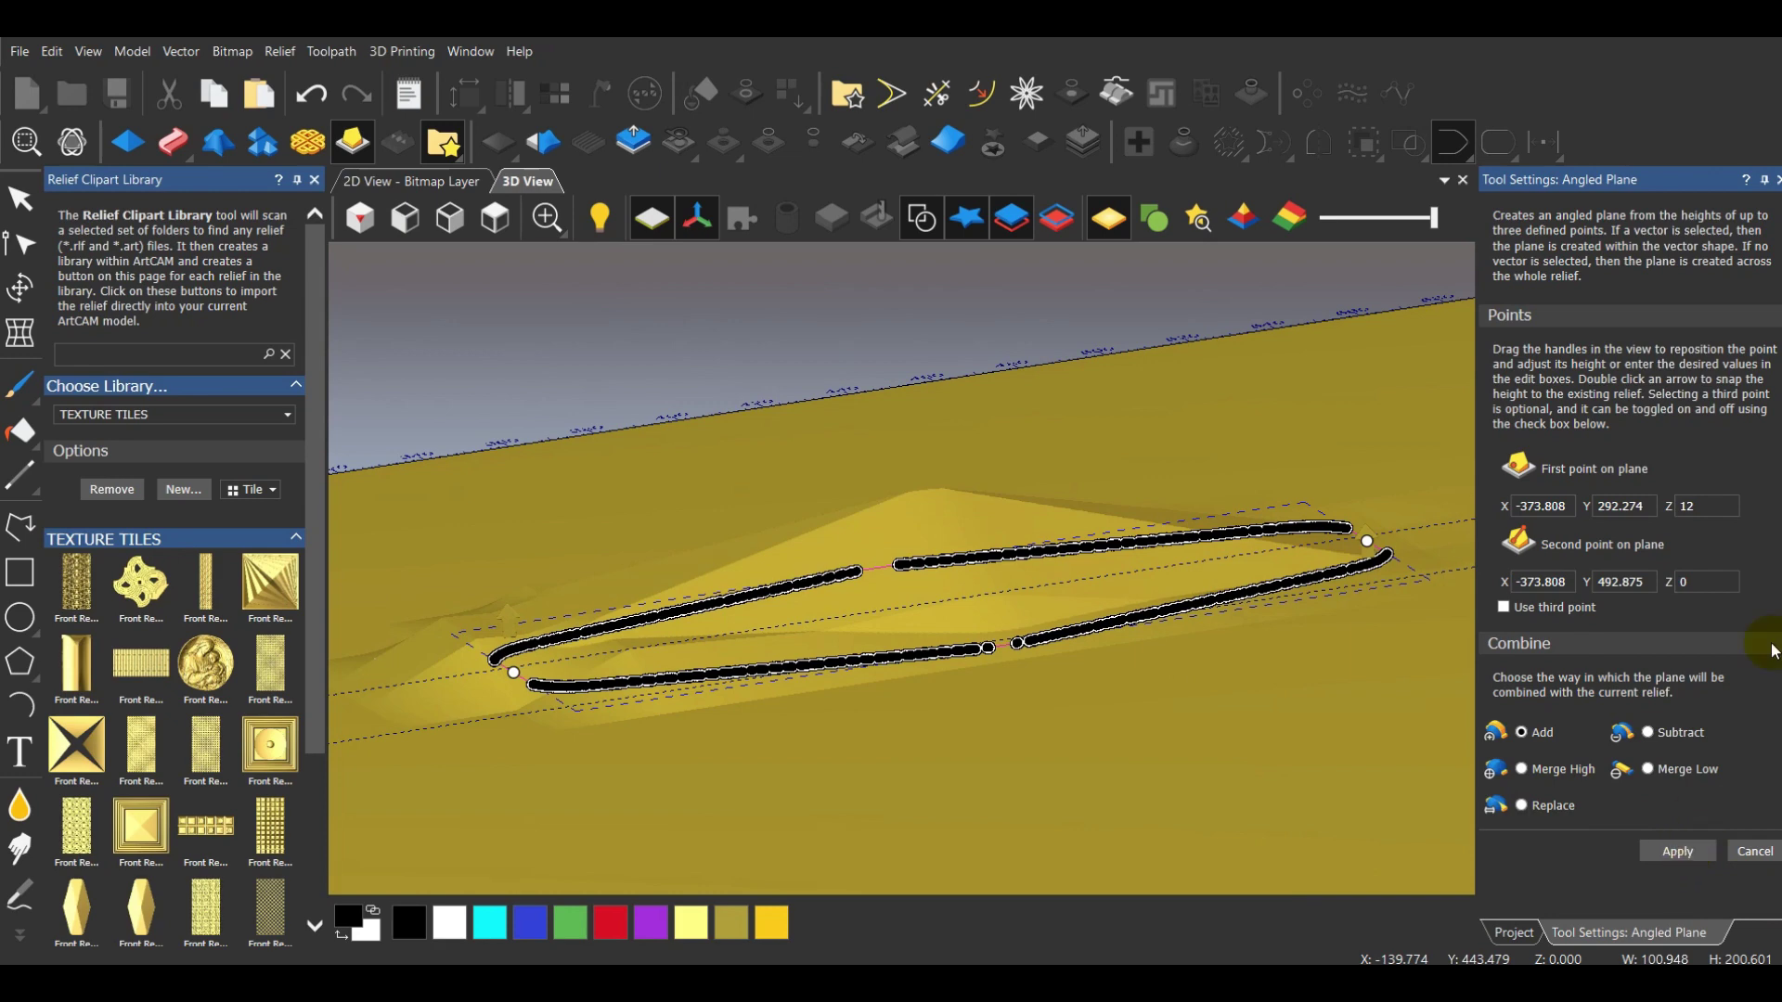
left_click(1776, 180)
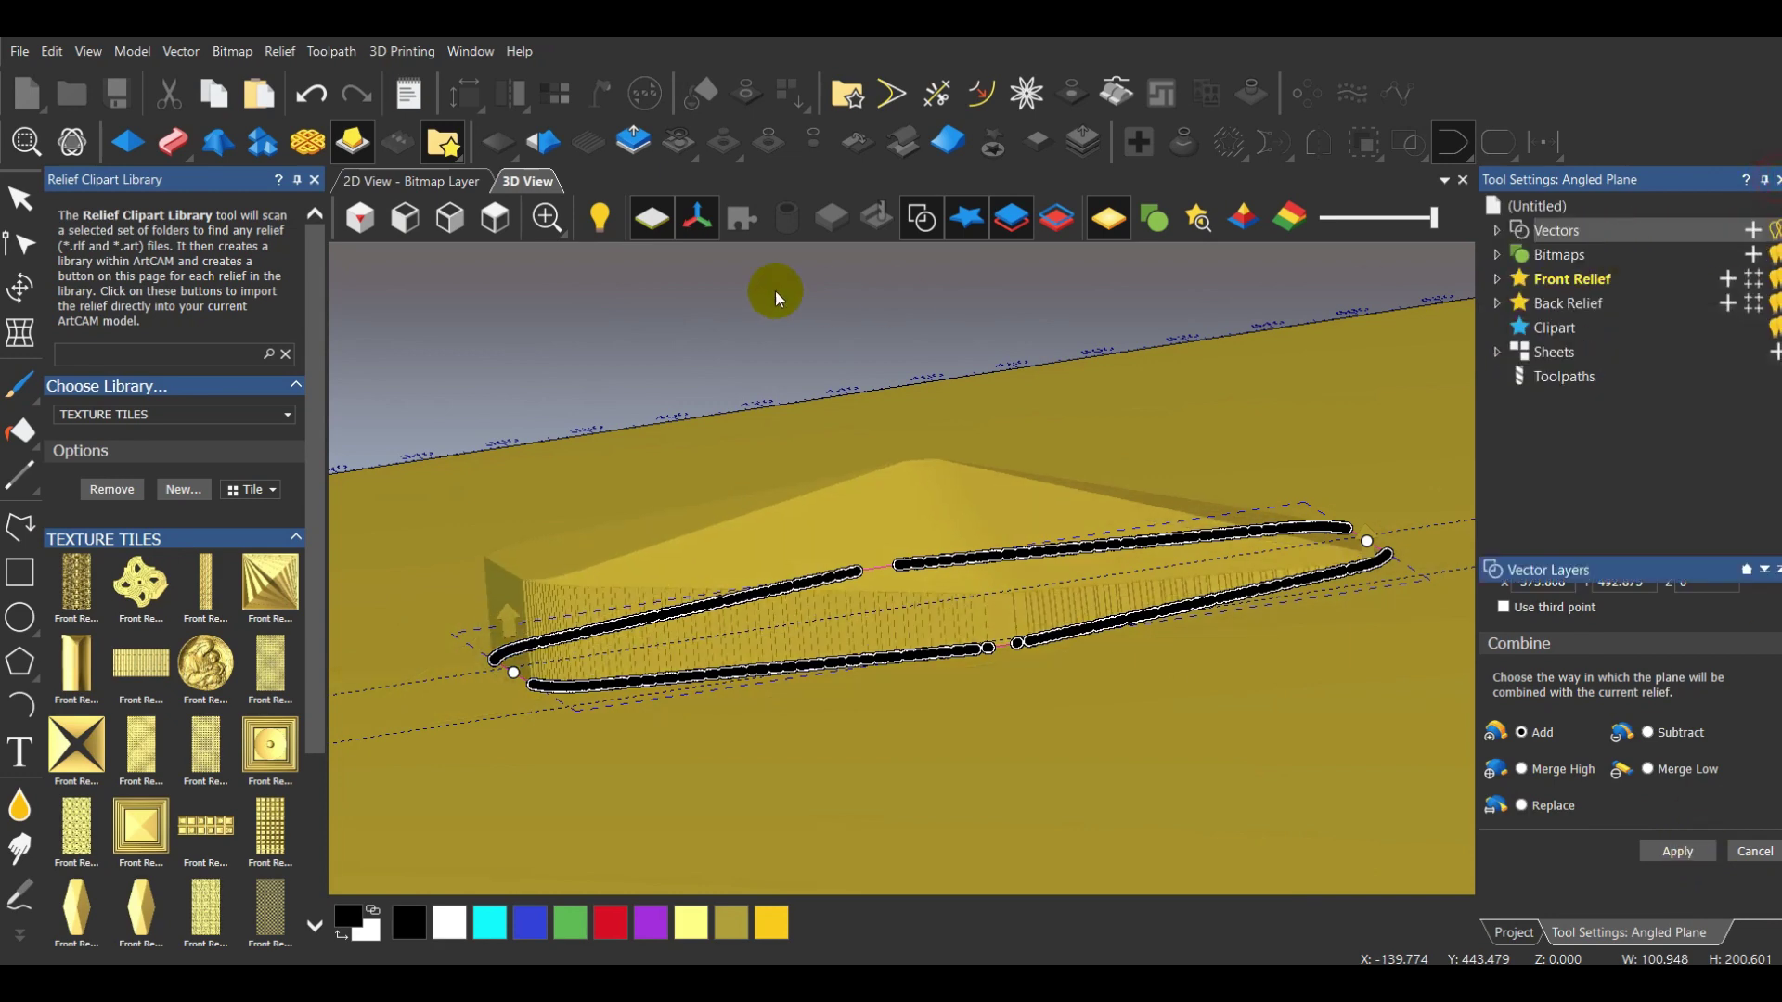
Deselect the outline and inspect the sloped tile's facets and side walls from above and at low angles
left_click(497, 218)
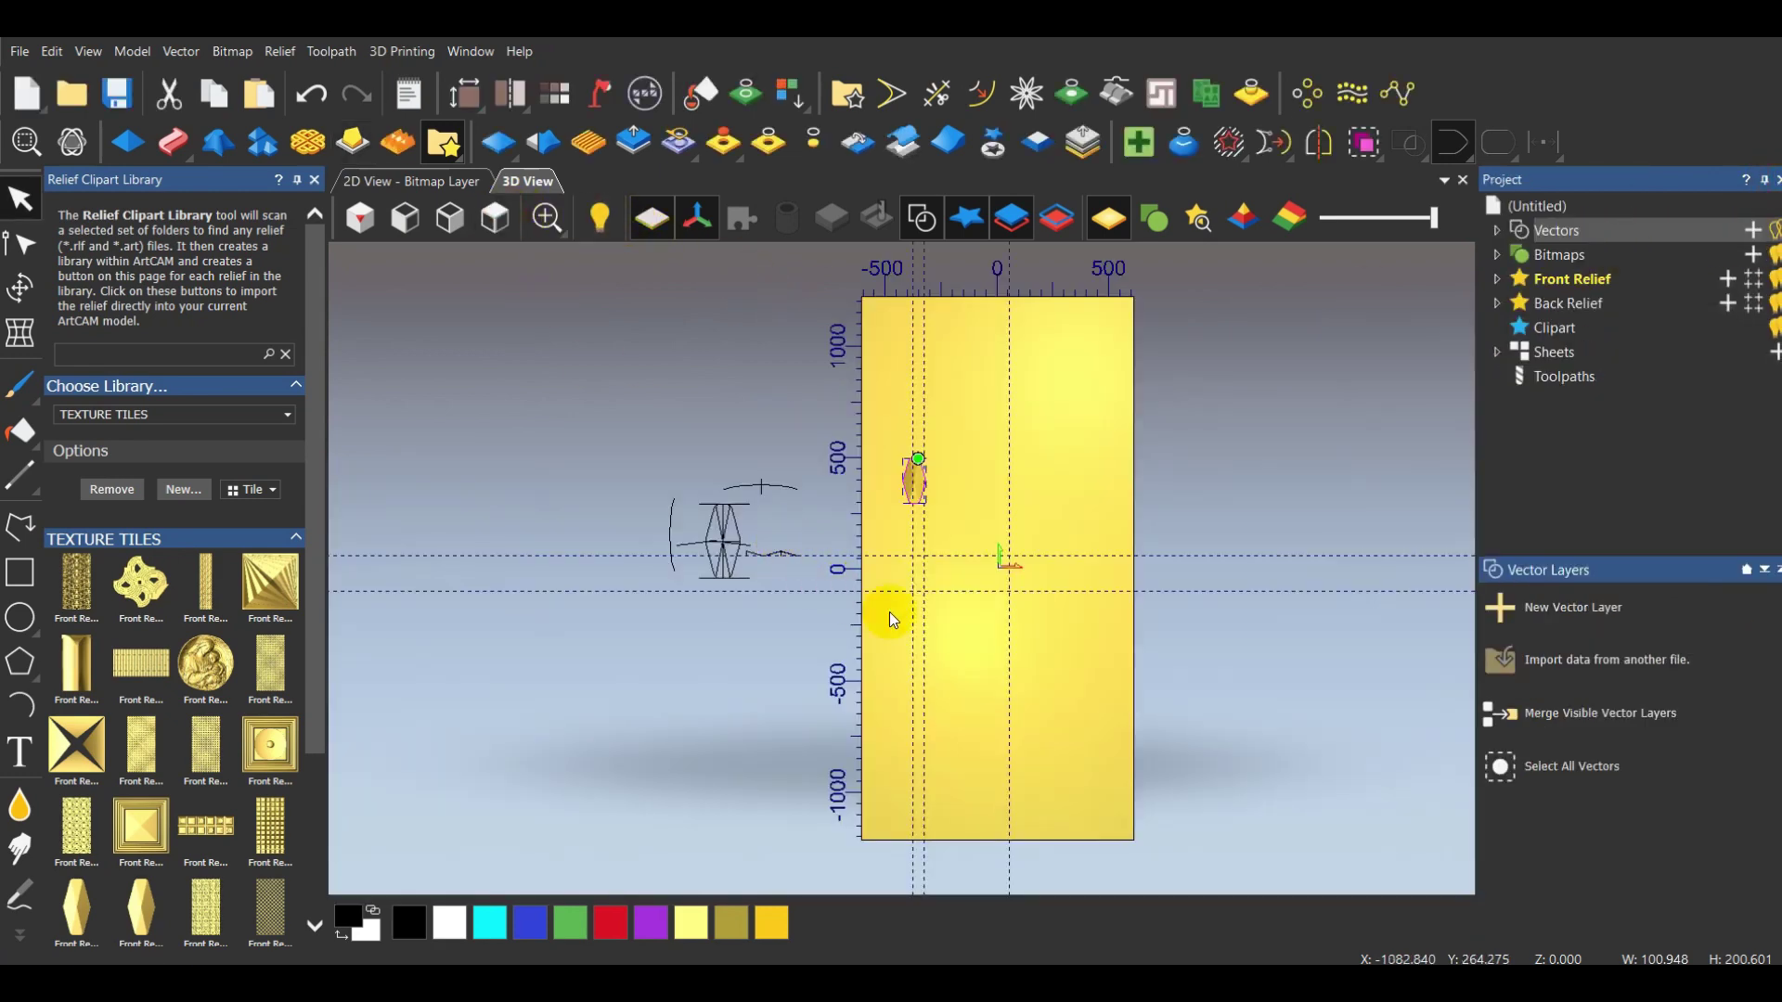
scroll(952, 632, "up", 5)
scroll(952, 633, "up", 2)
left_click(1051, 727)
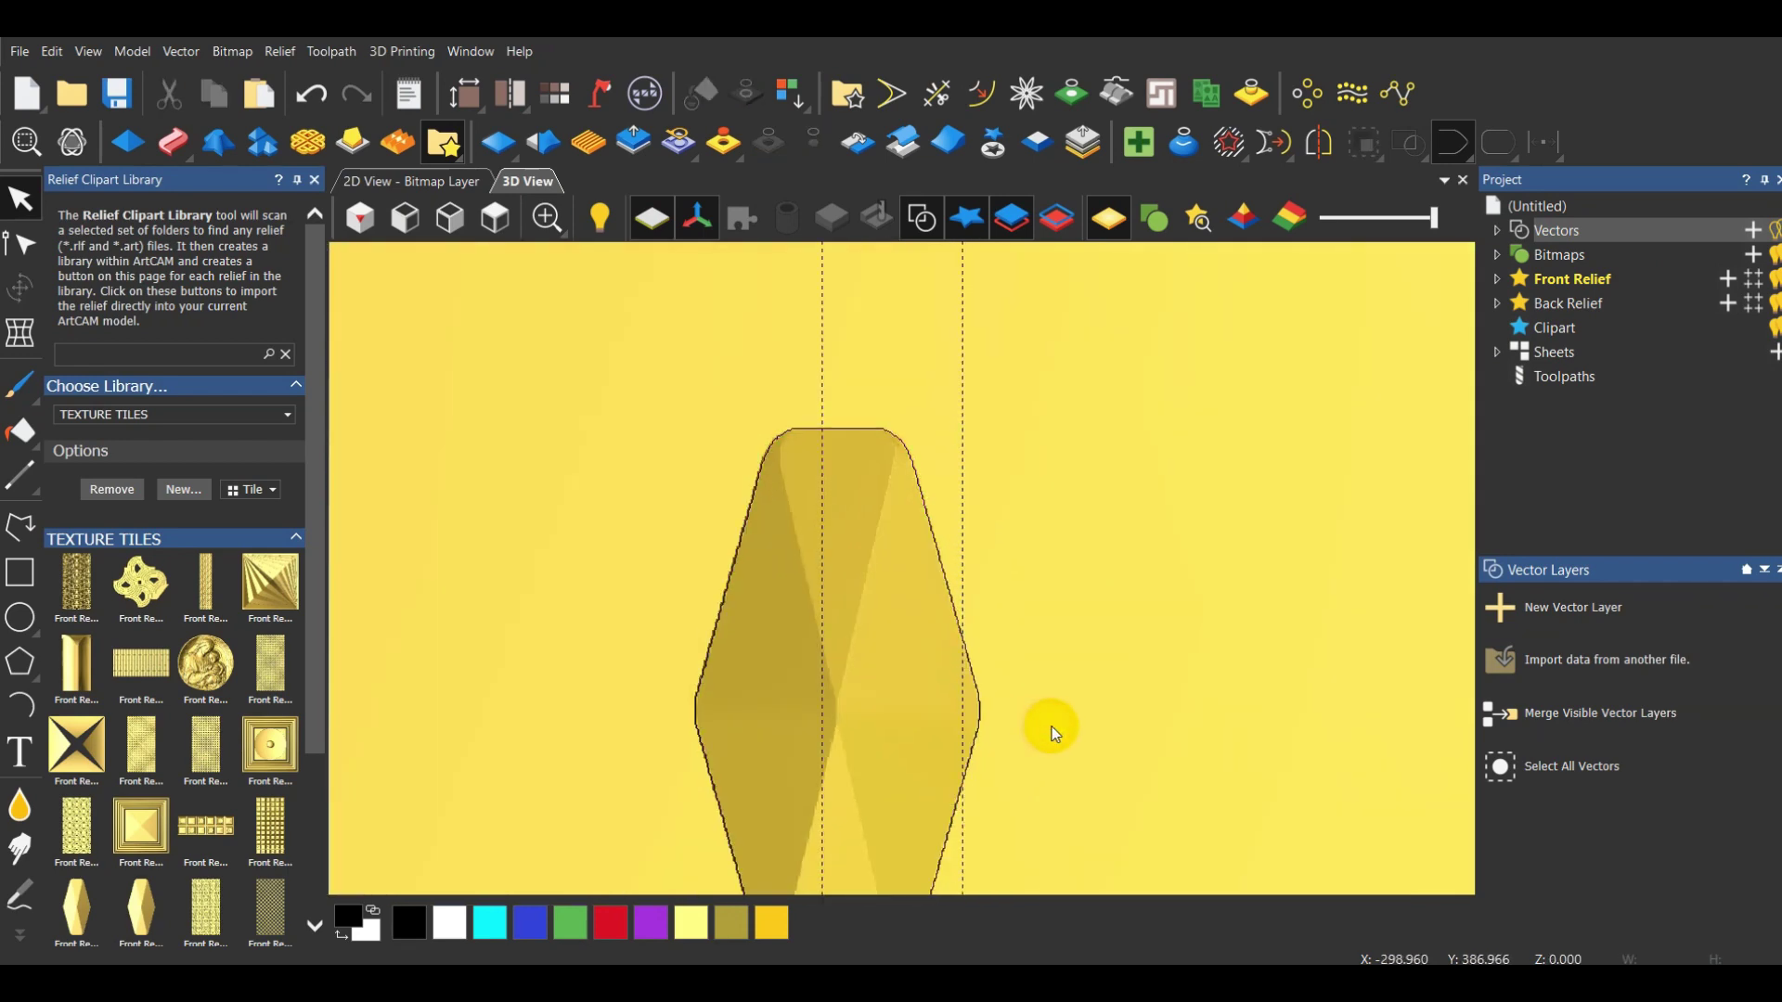
left_click_drag(1191, 697, 1389, 412)
scroll(1304, 696, "up", 2)
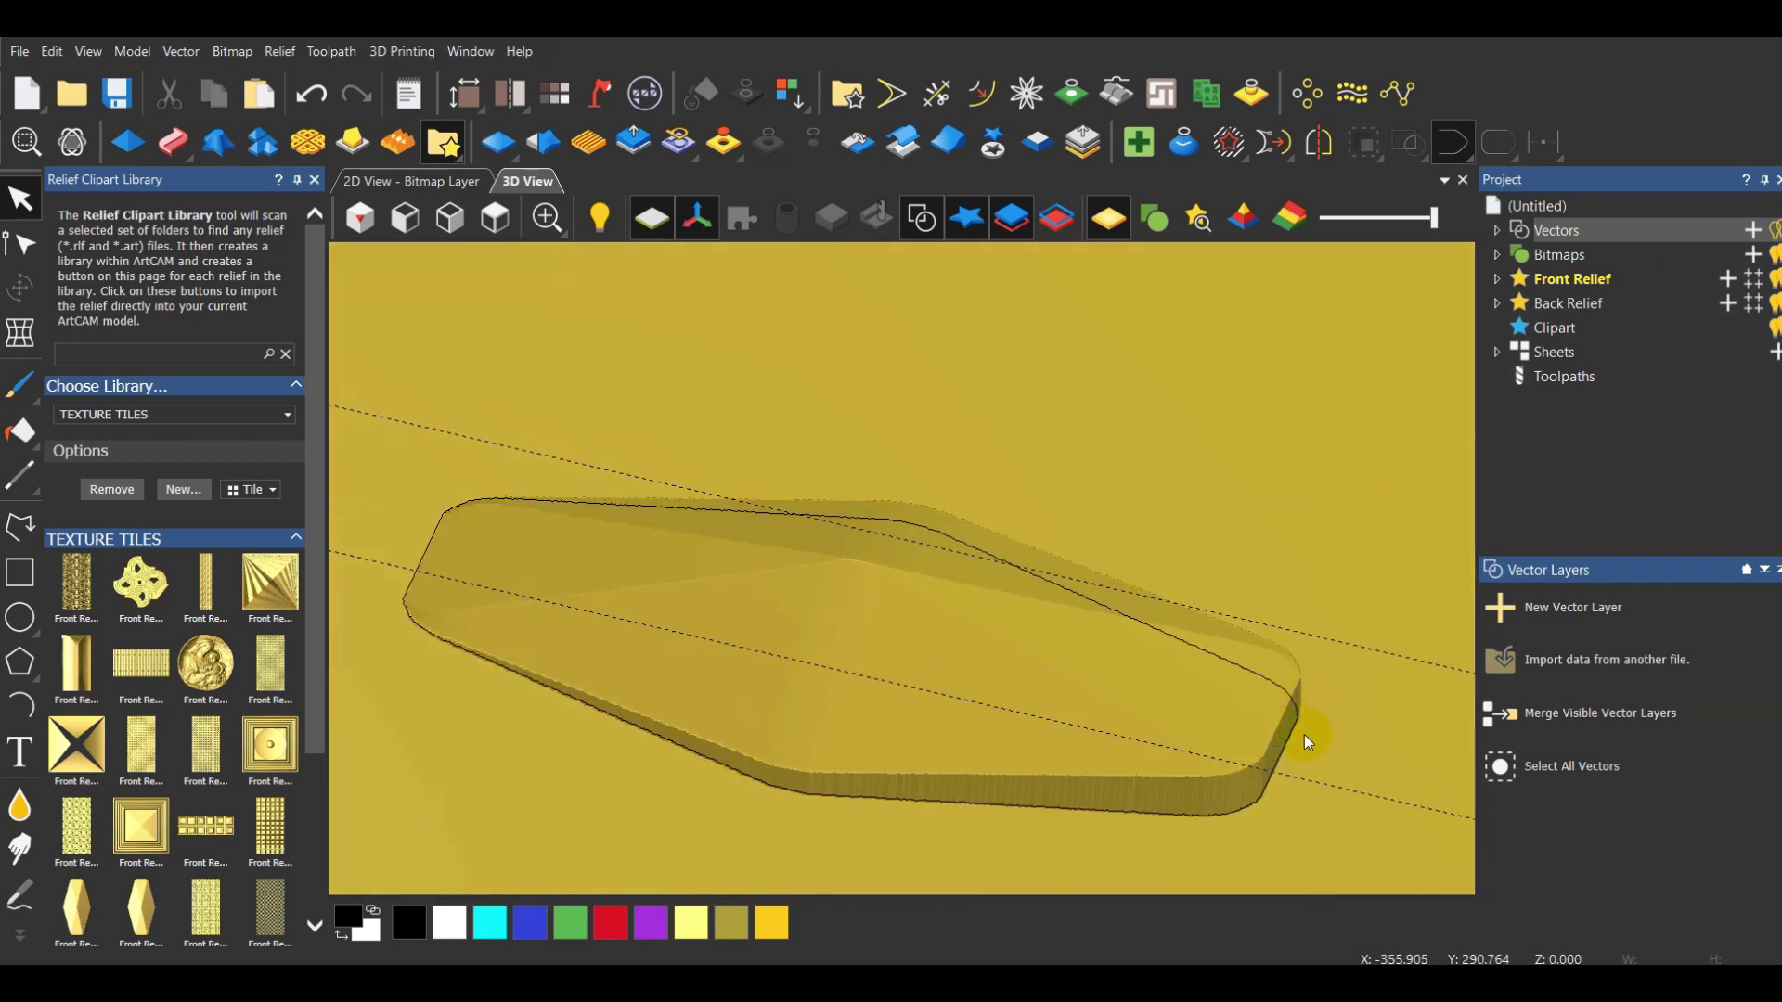
left_click_drag(1196, 752, 913, 516)
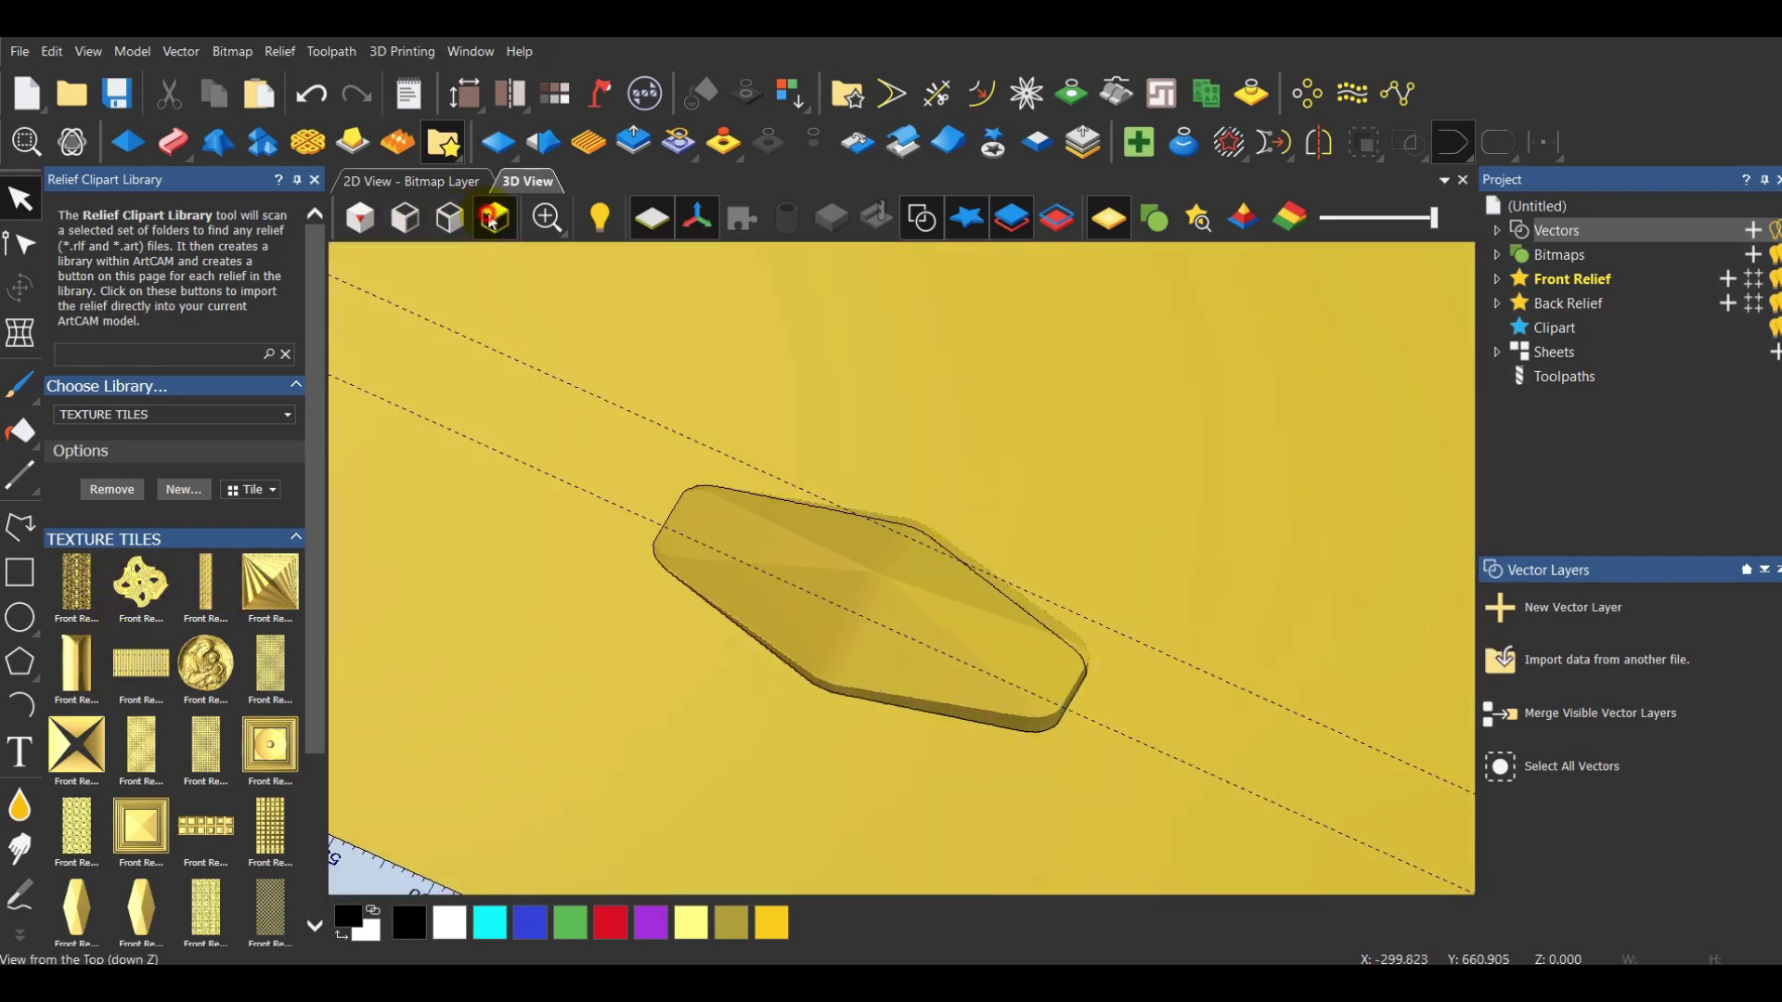
Turn the sloped tile into relief clipart using its outline
left_click(495, 218)
scroll(930, 469, "up", 5)
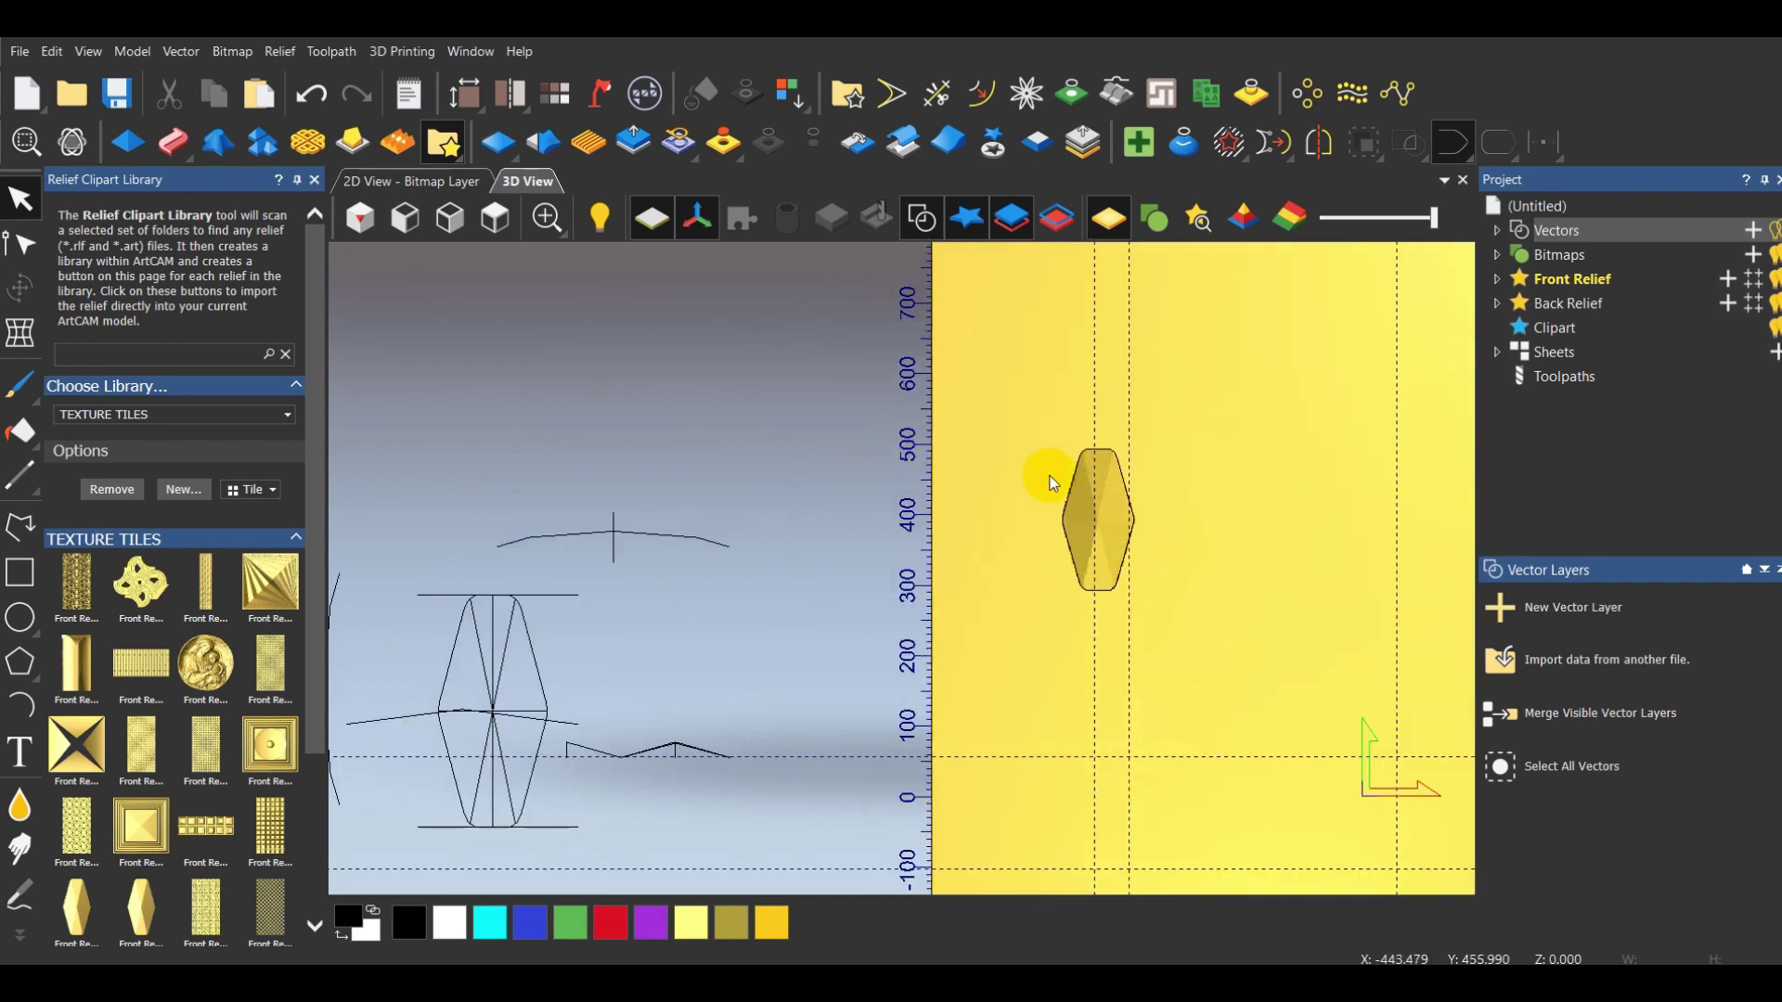
scroll(1161, 515, "up", 1)
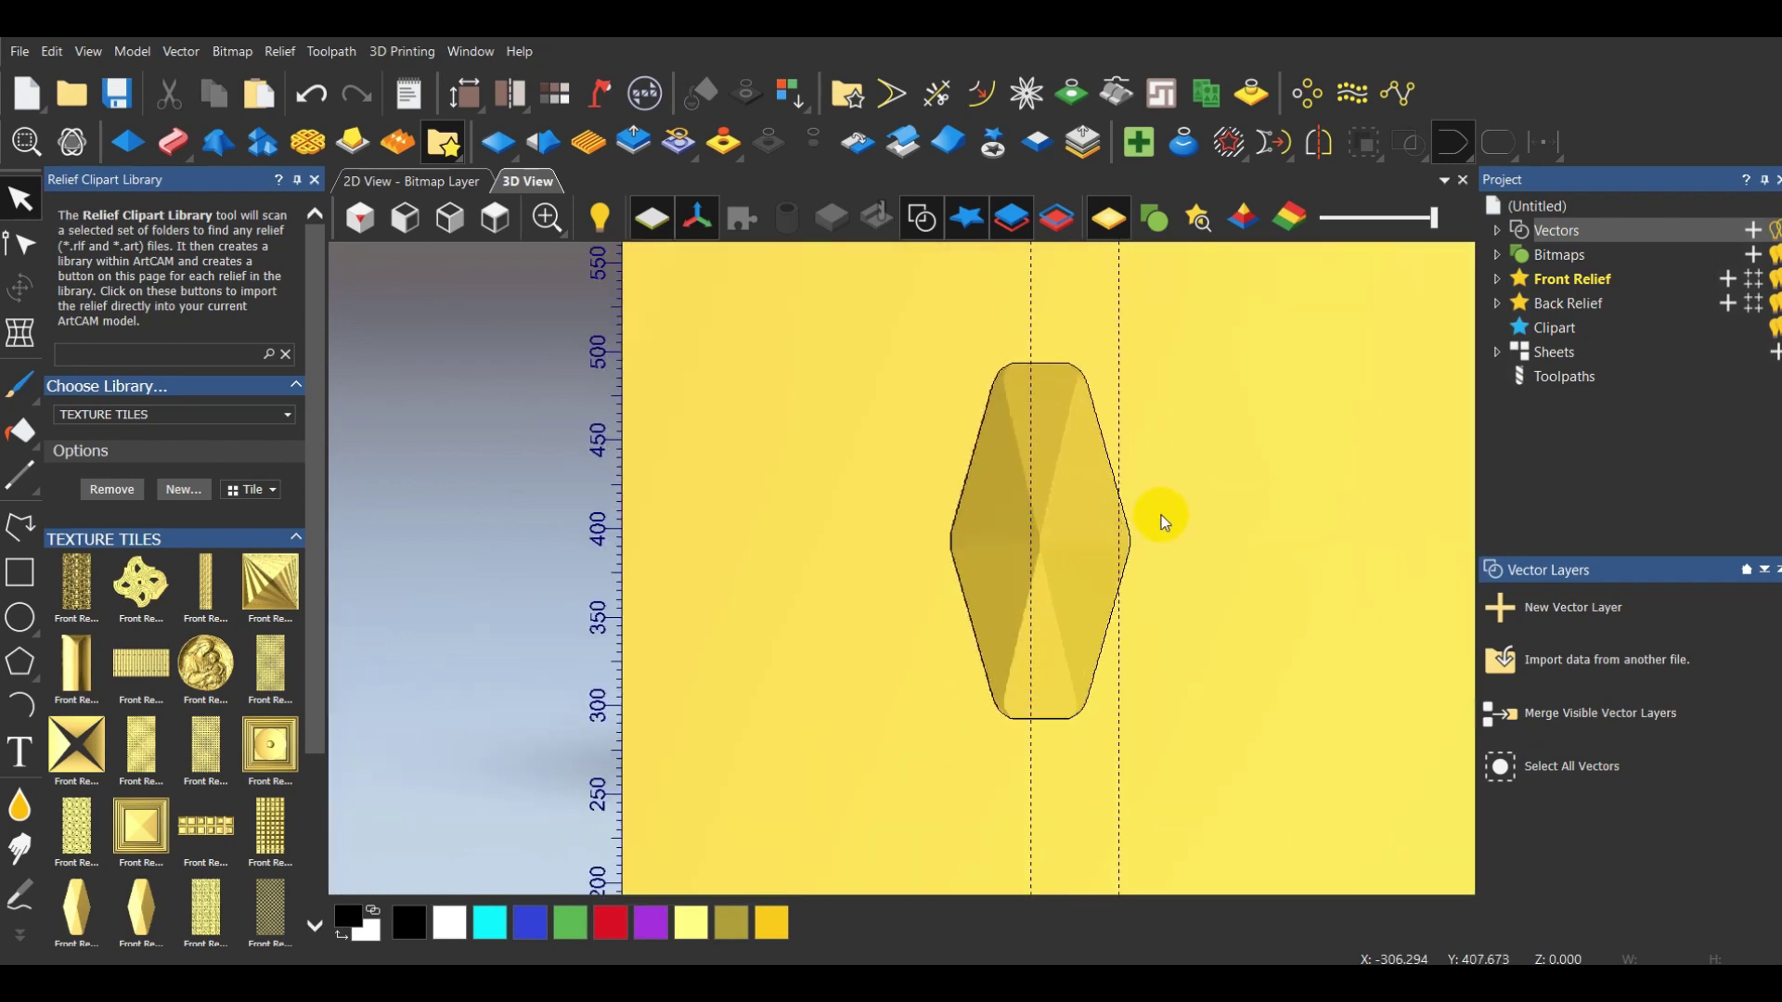
scroll(1252, 418, "up", 2)
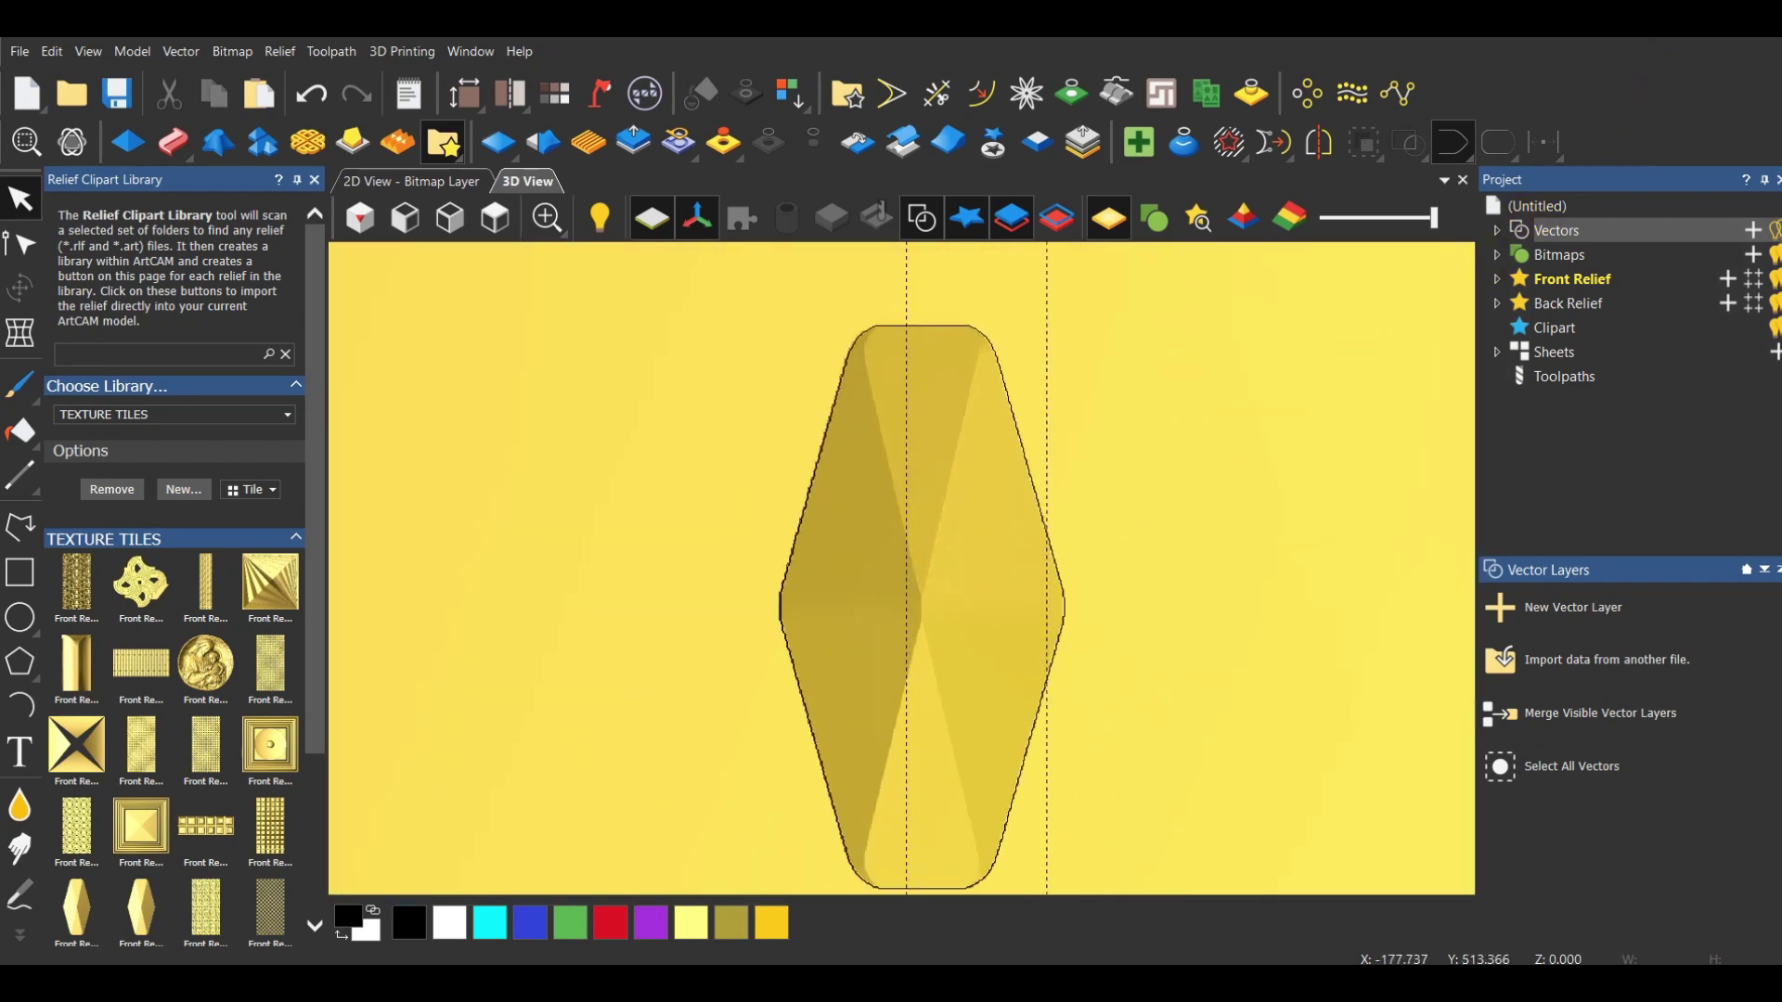
scroll(1212, 547, "down", 2)
scroll(1189, 525, "down", 2)
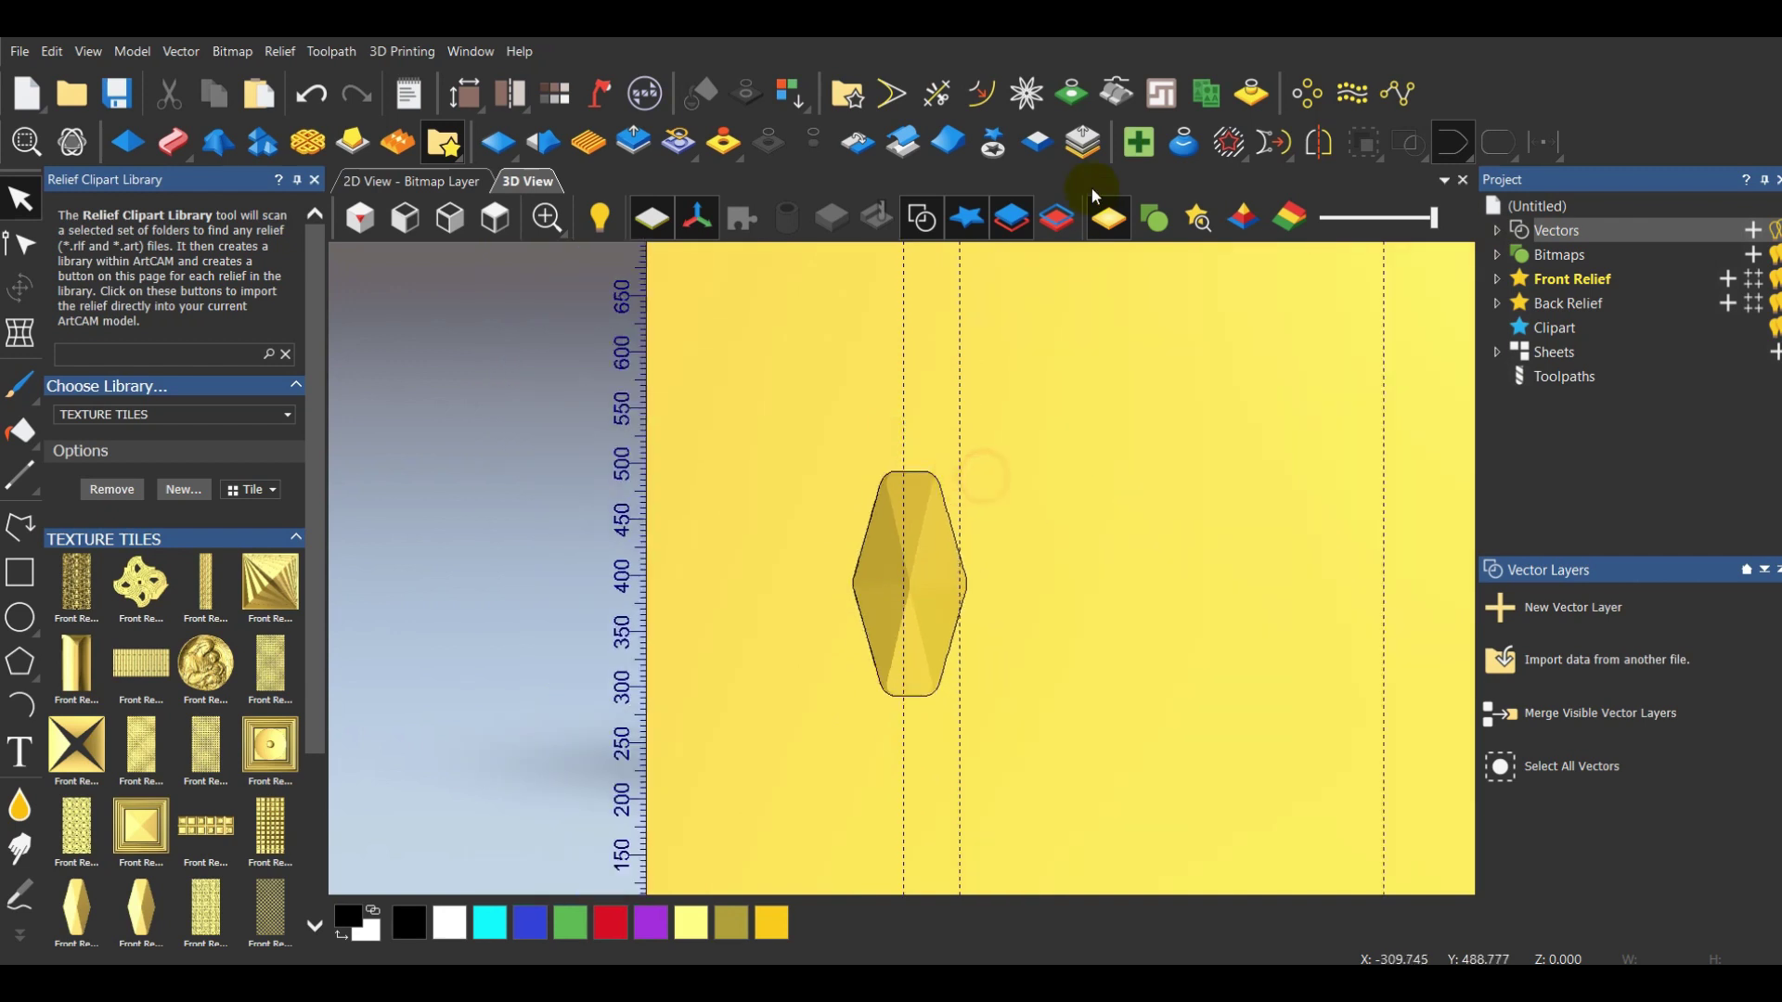
left_click(994, 142)
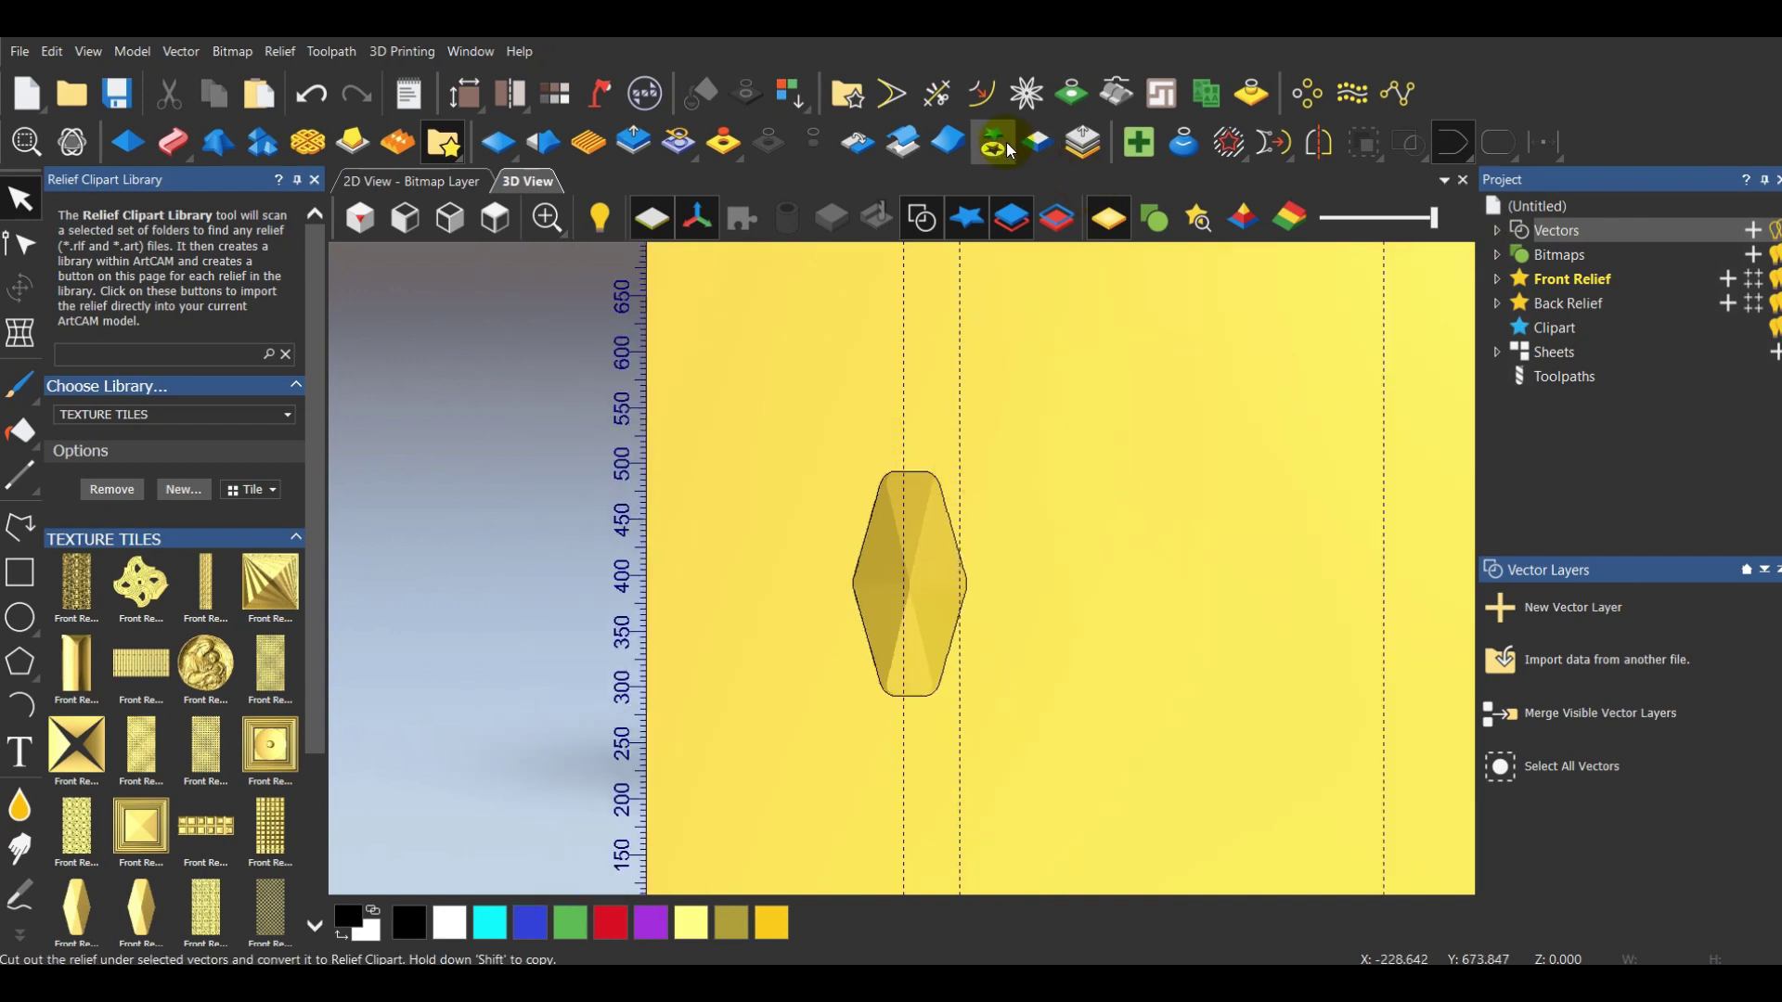
left_click(926, 489)
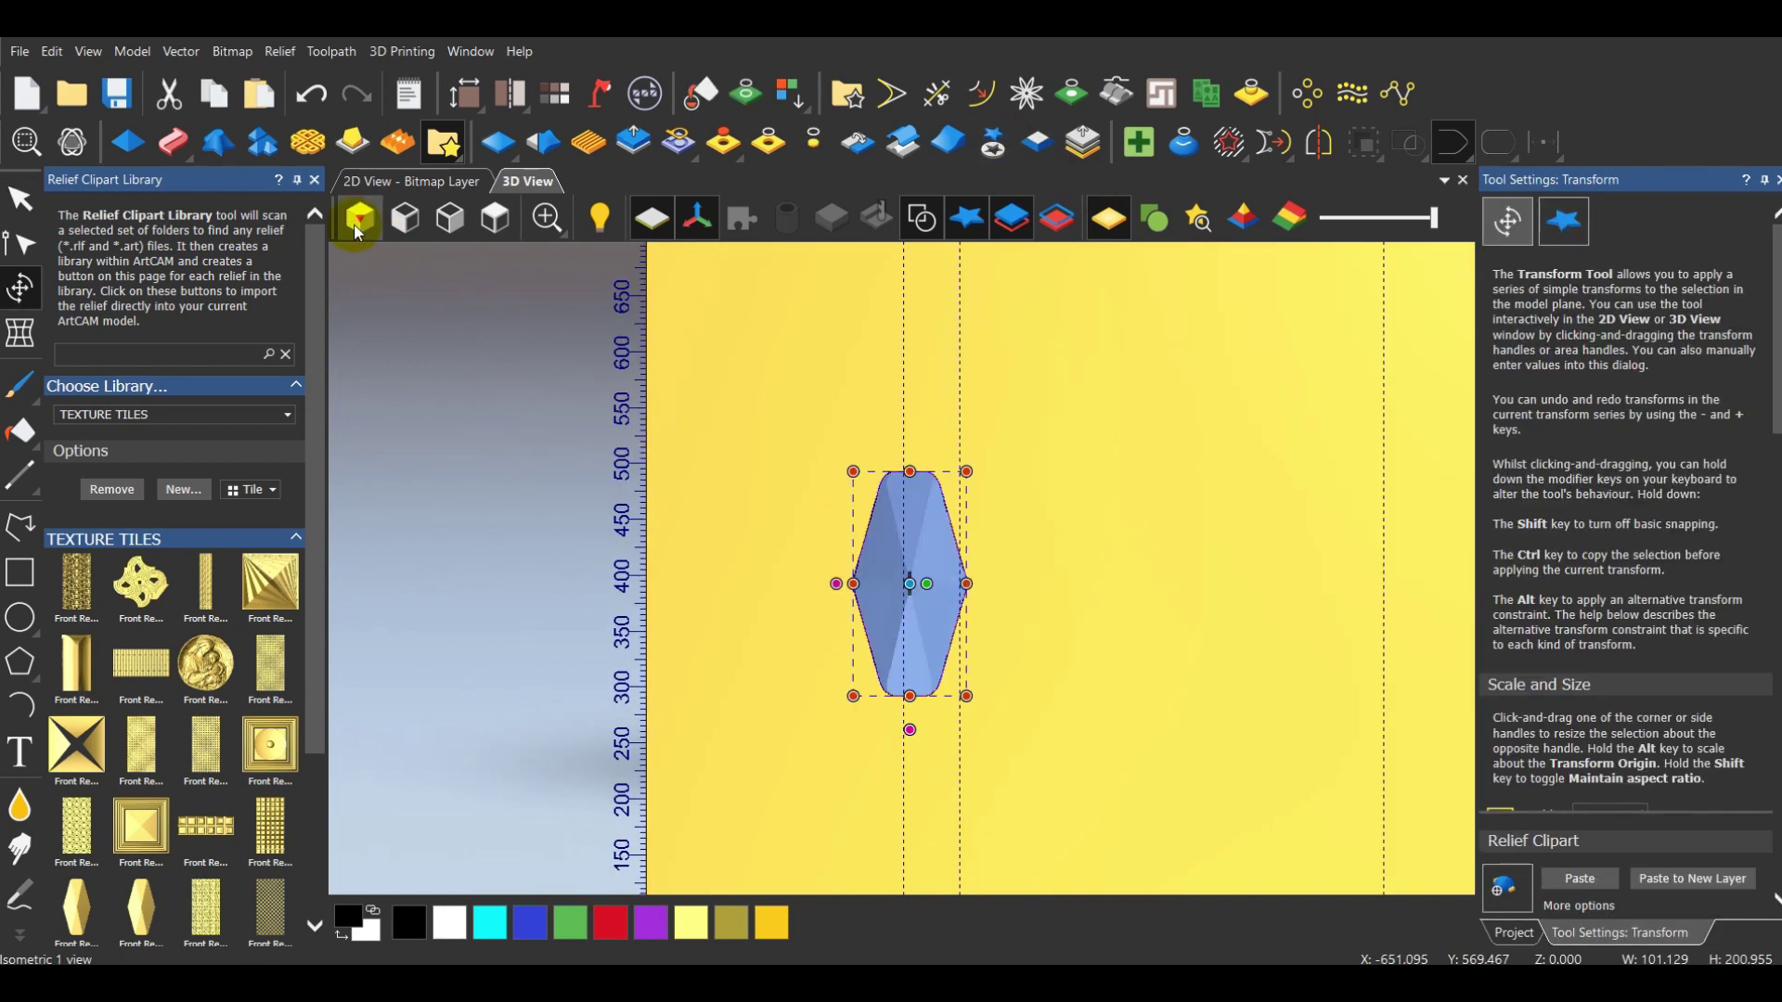
Try to resize the tile clipart to 125 mm wide, 250 mm high and a 28 mm Z range without keeping the aspect ratio
scroll(1599, 731, "down", 2)
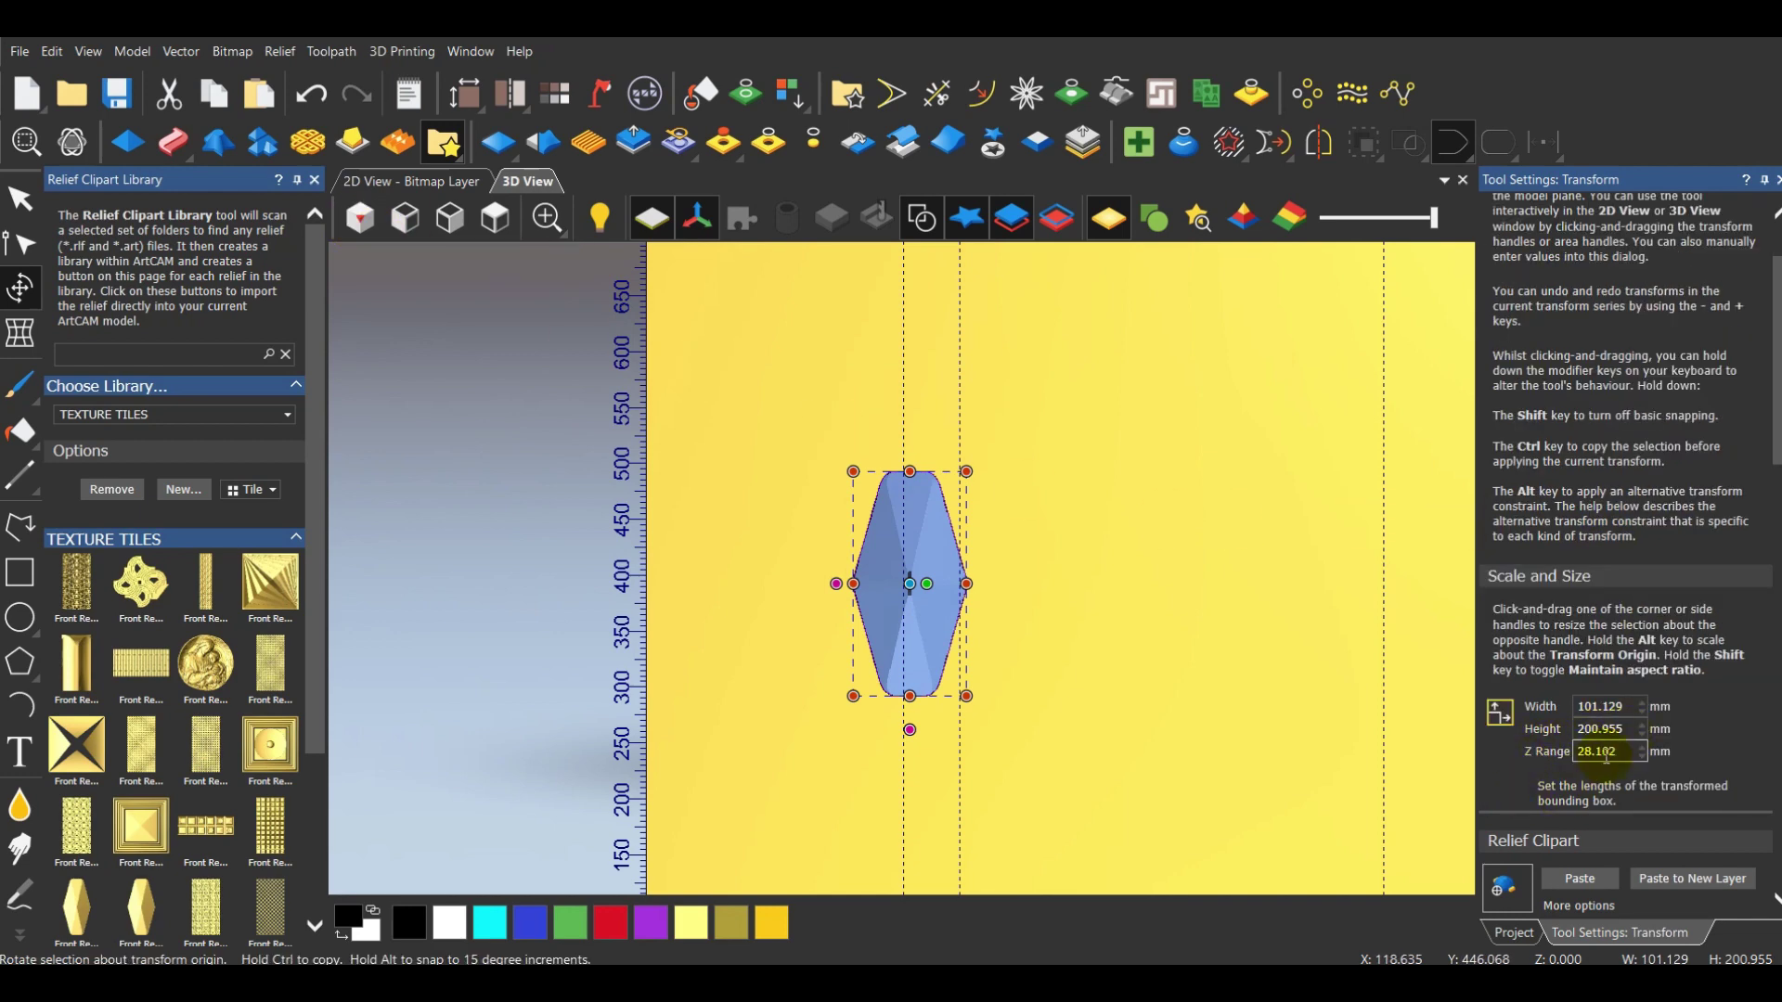
scroll(1556, 694, "down", 4)
left_click(1625, 512)
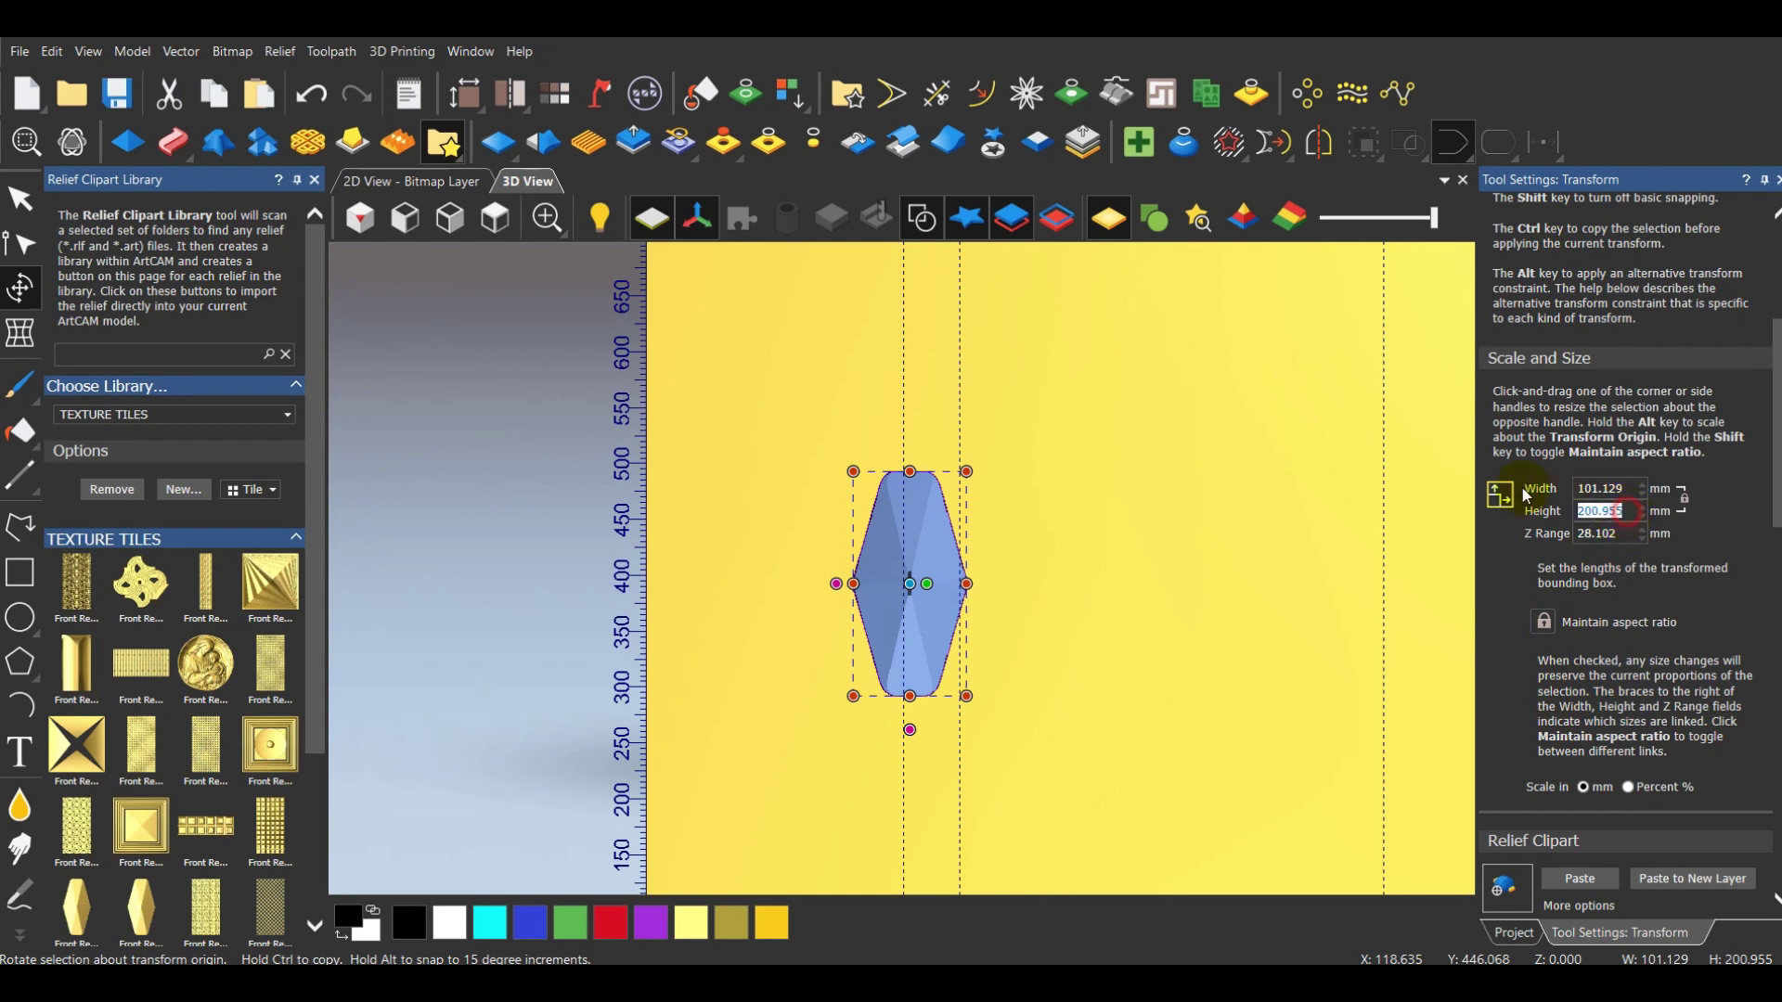
type("250")
left_click_drag(1621, 490, 1578, 488)
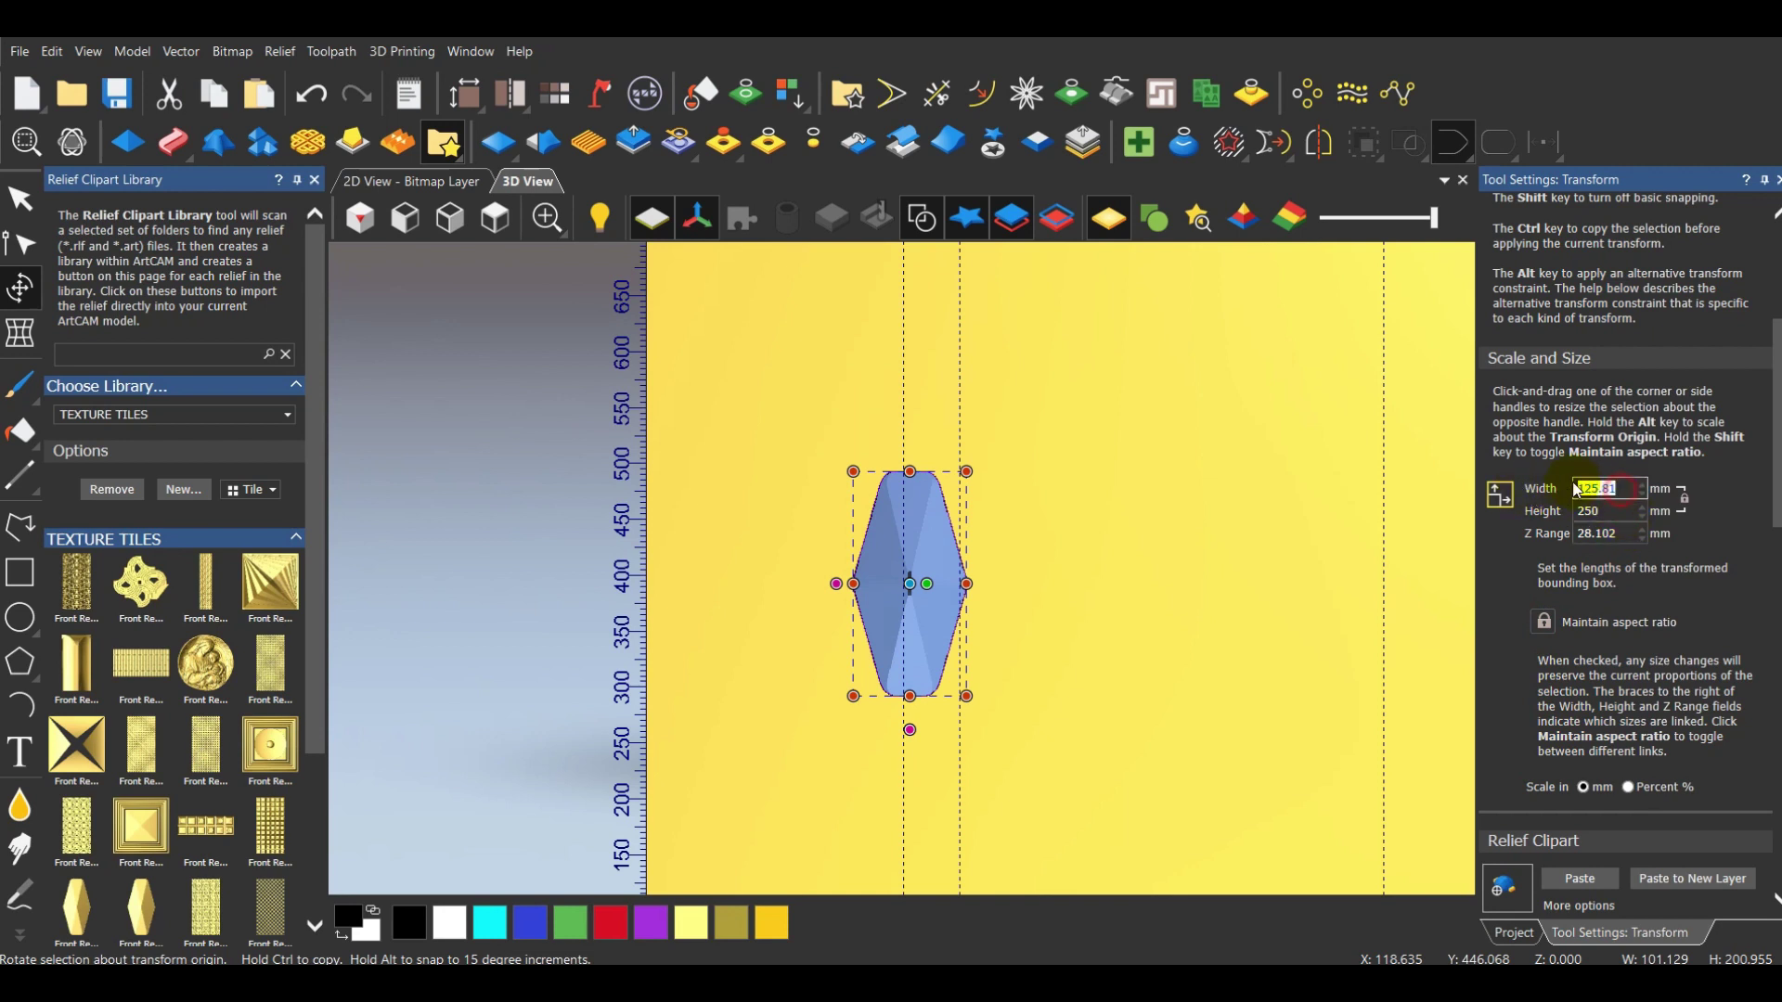
left_click(1542, 616)
left_click(1543, 622)
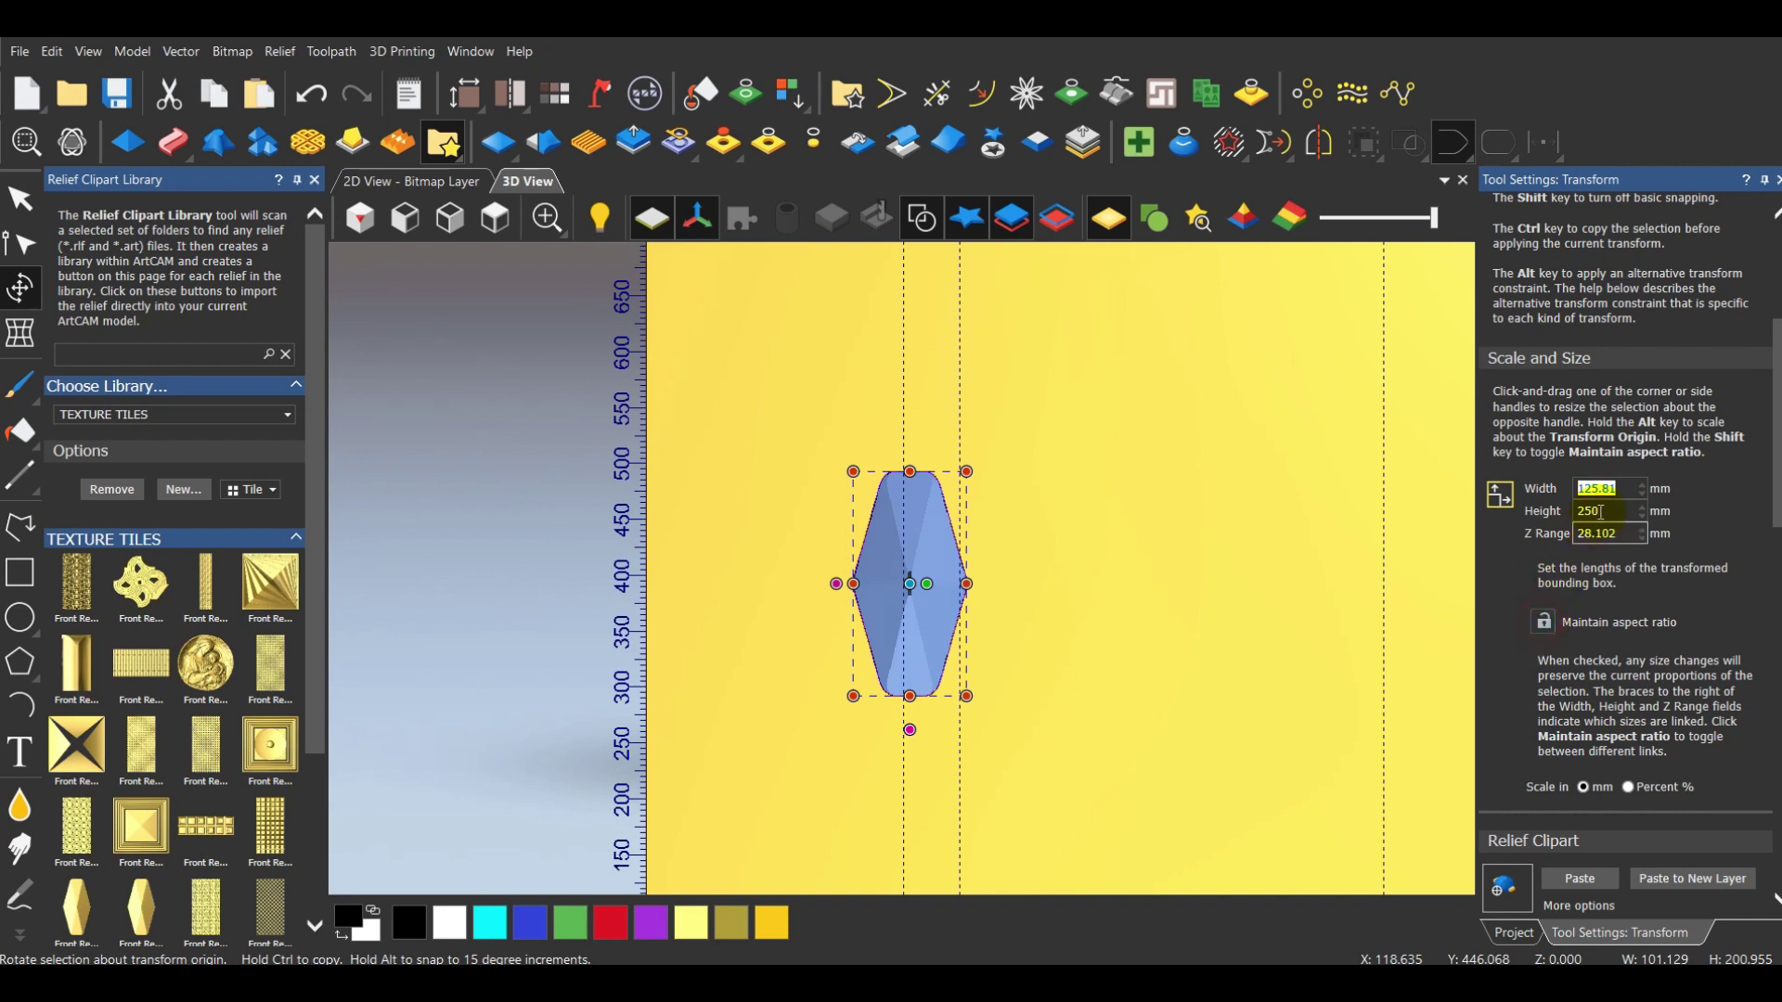
left_click(1617, 487)
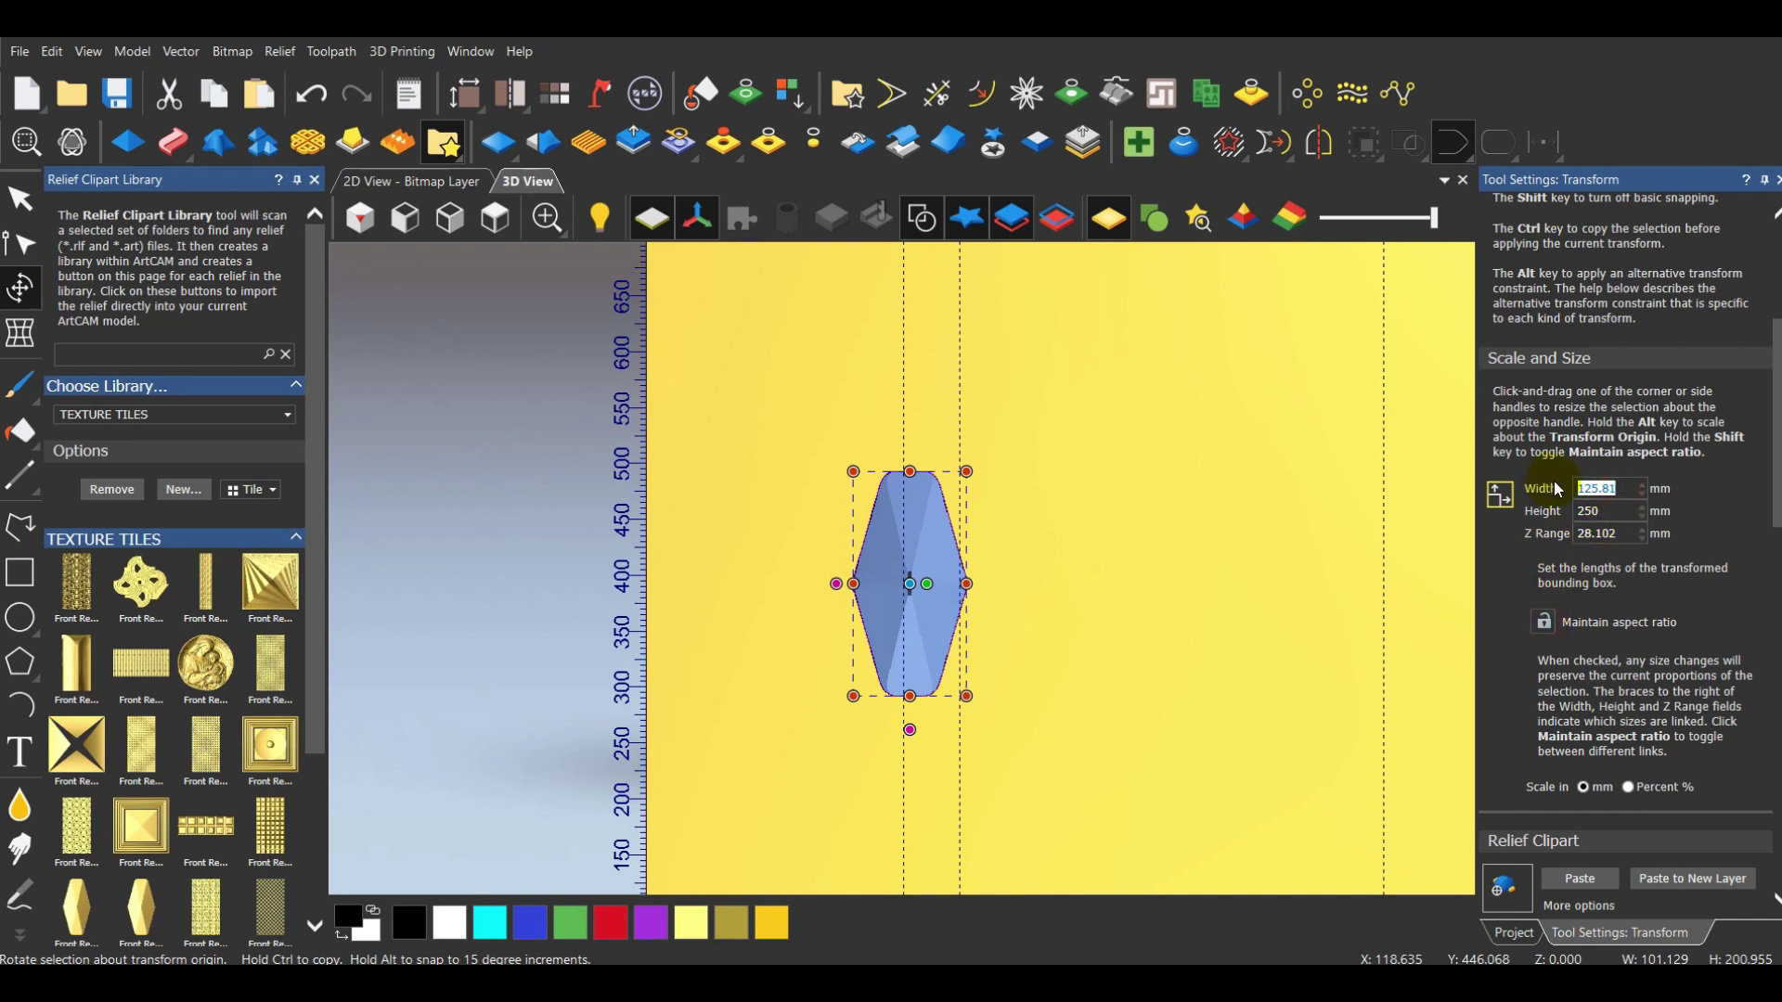
type("125")
left_click(1604, 536)
type("22")
key("Return")
Check the overlapping tiles in the reference photo, leave the transform tool and deselect the tile clipart
mouse_move(1067, 984)
left_click(1082, 879)
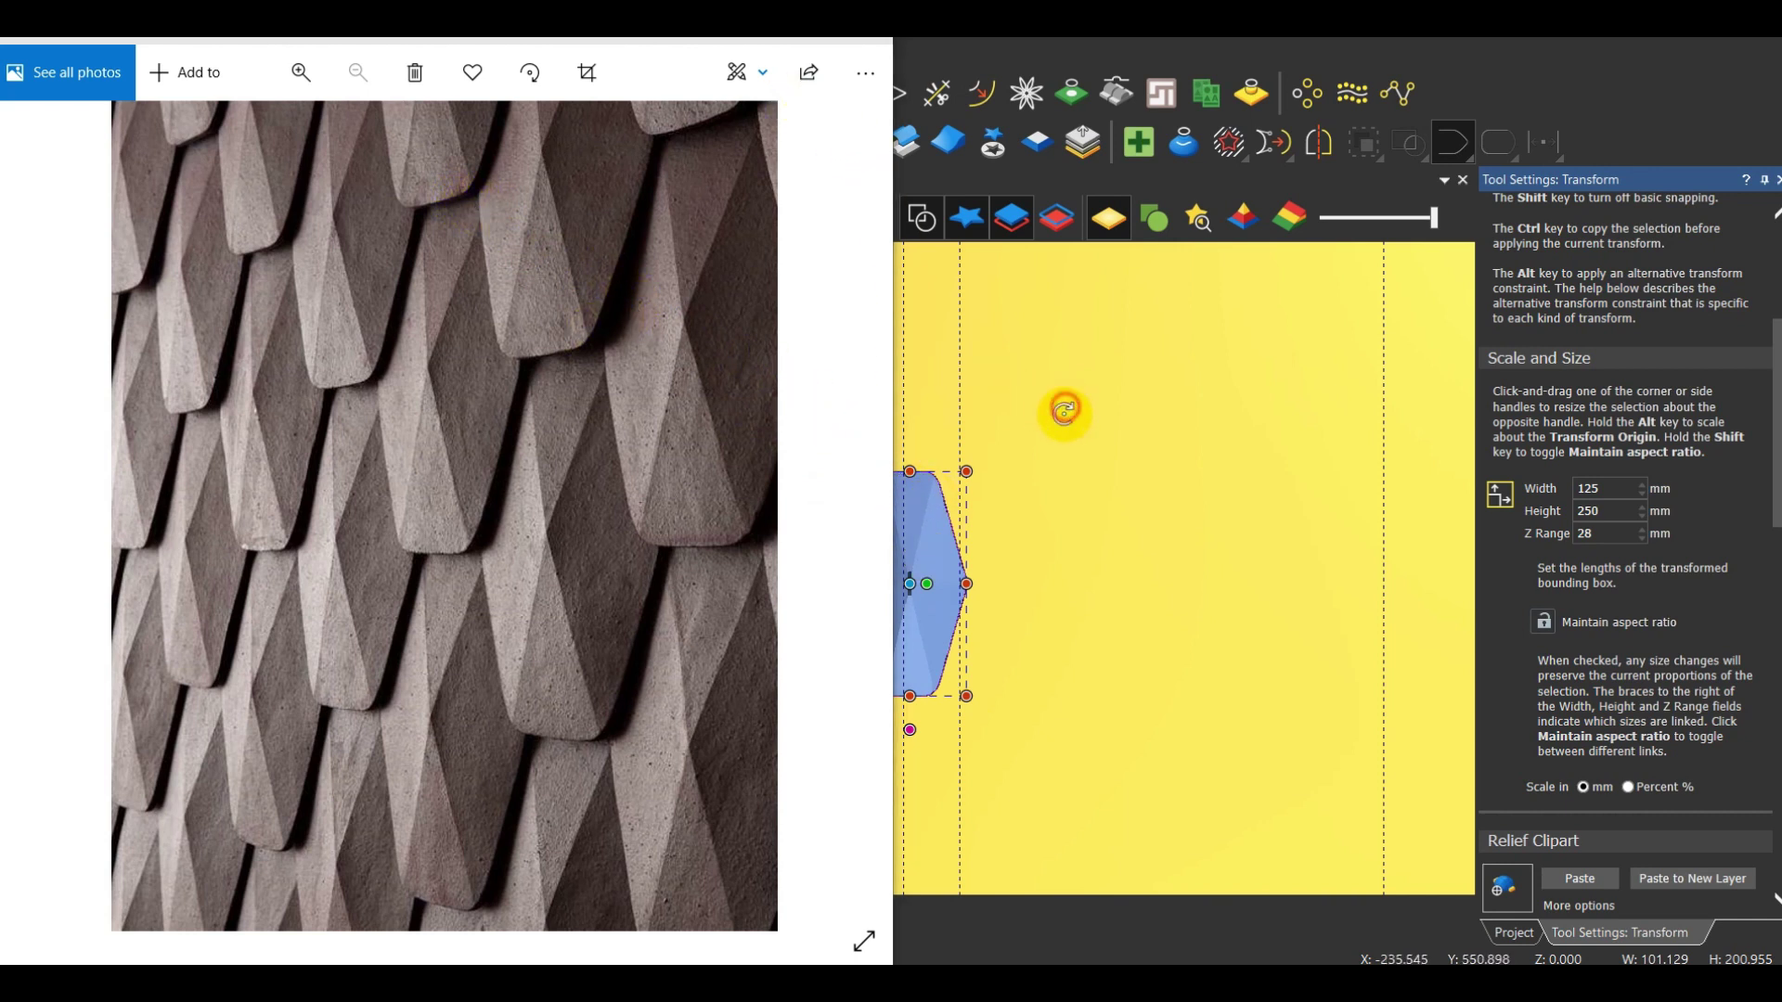
left_click(1097, 728)
key("Escape")
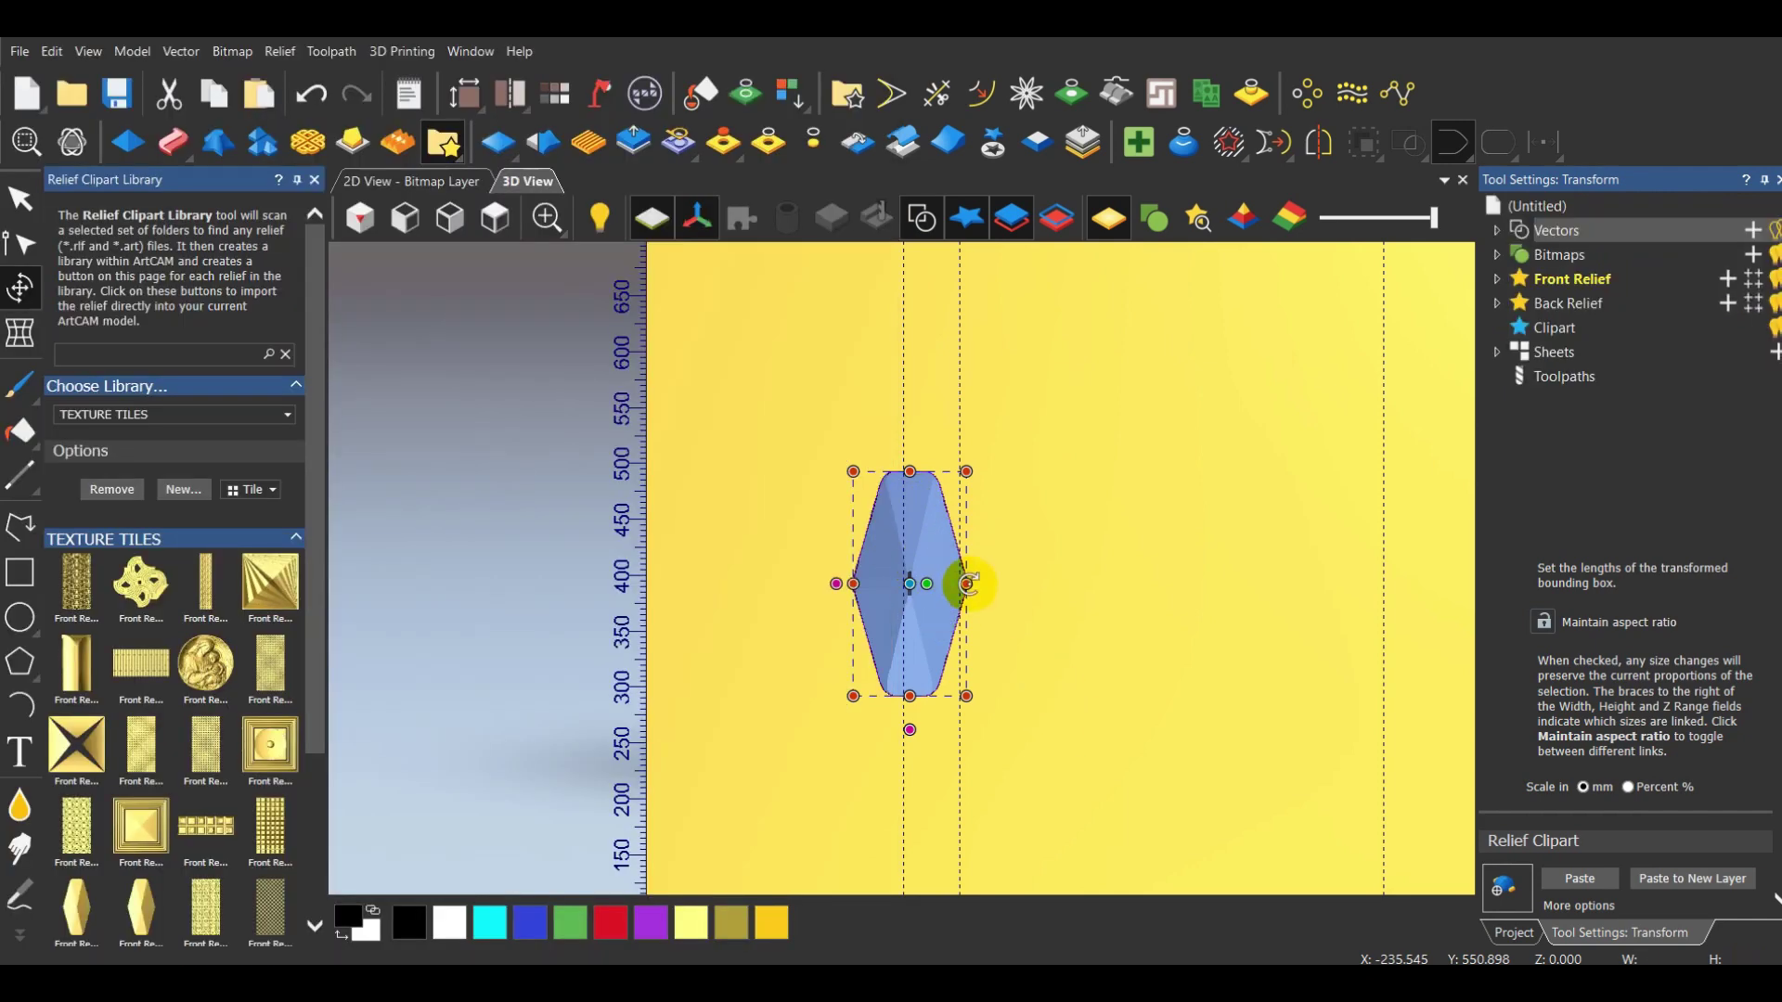
left_click(733, 626)
scroll(664, 724, "up", 2)
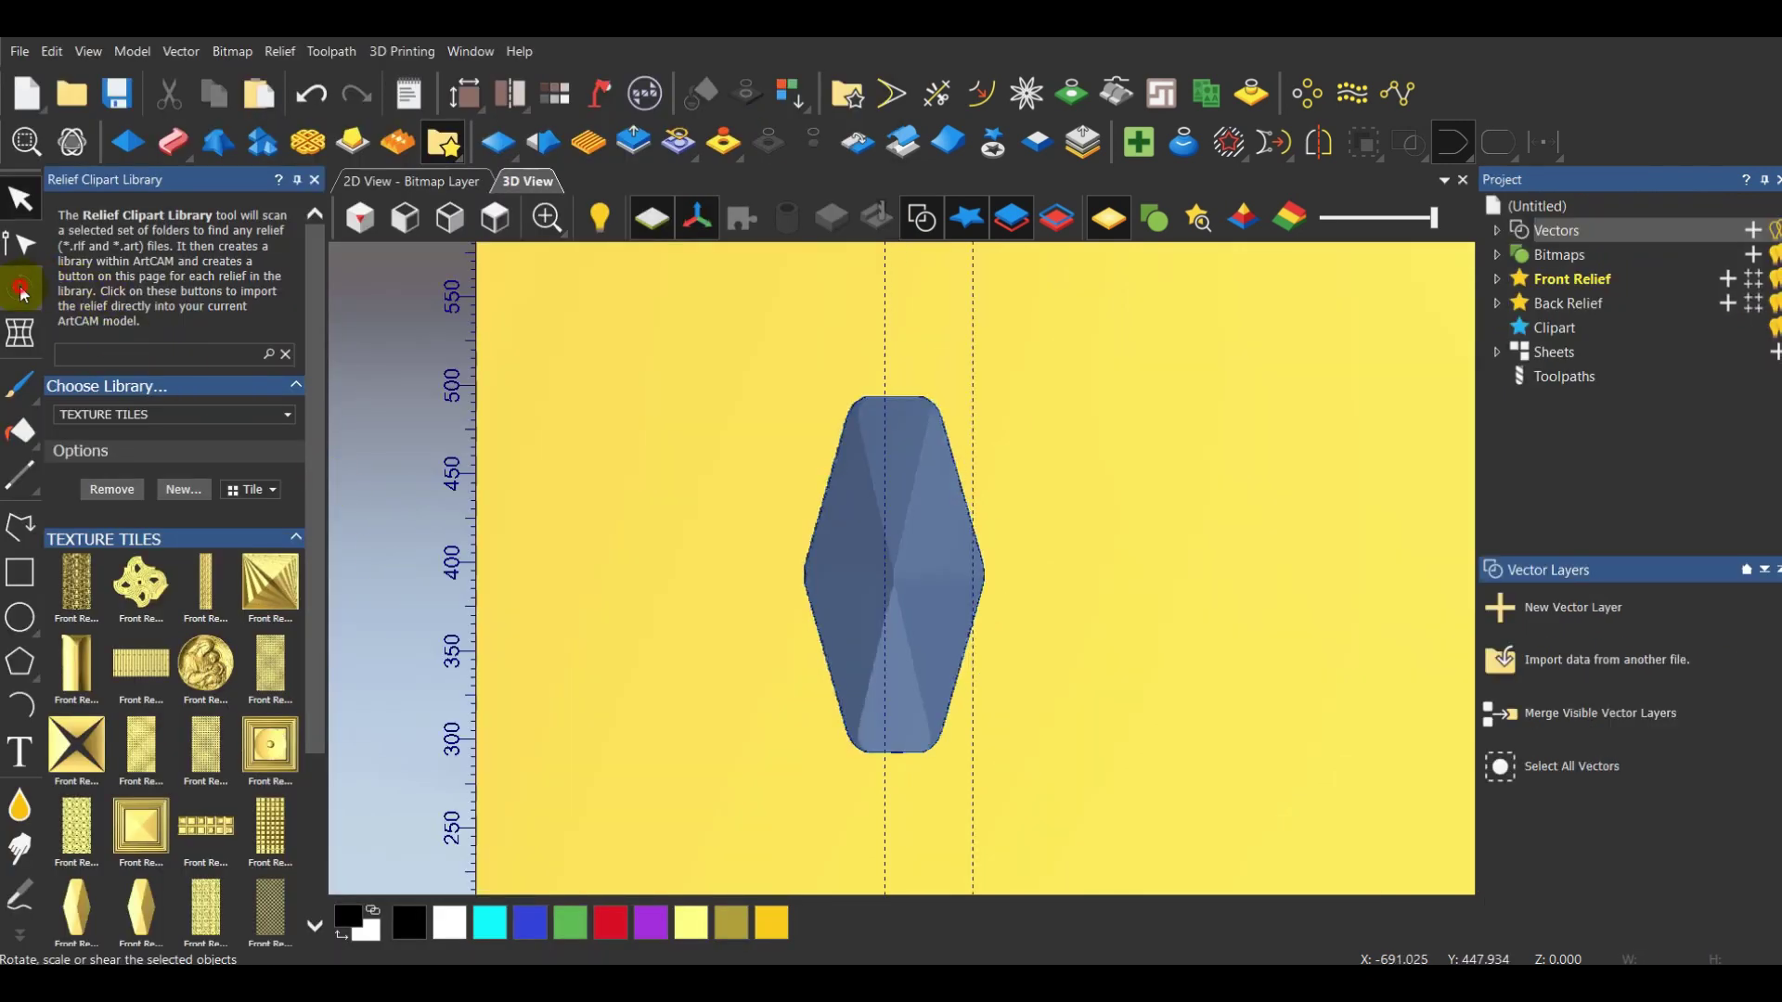
Try to resize the selected tile clipart to 127 mm wide and 254 mm high without keeping the aspect ratio
left_click(926, 753)
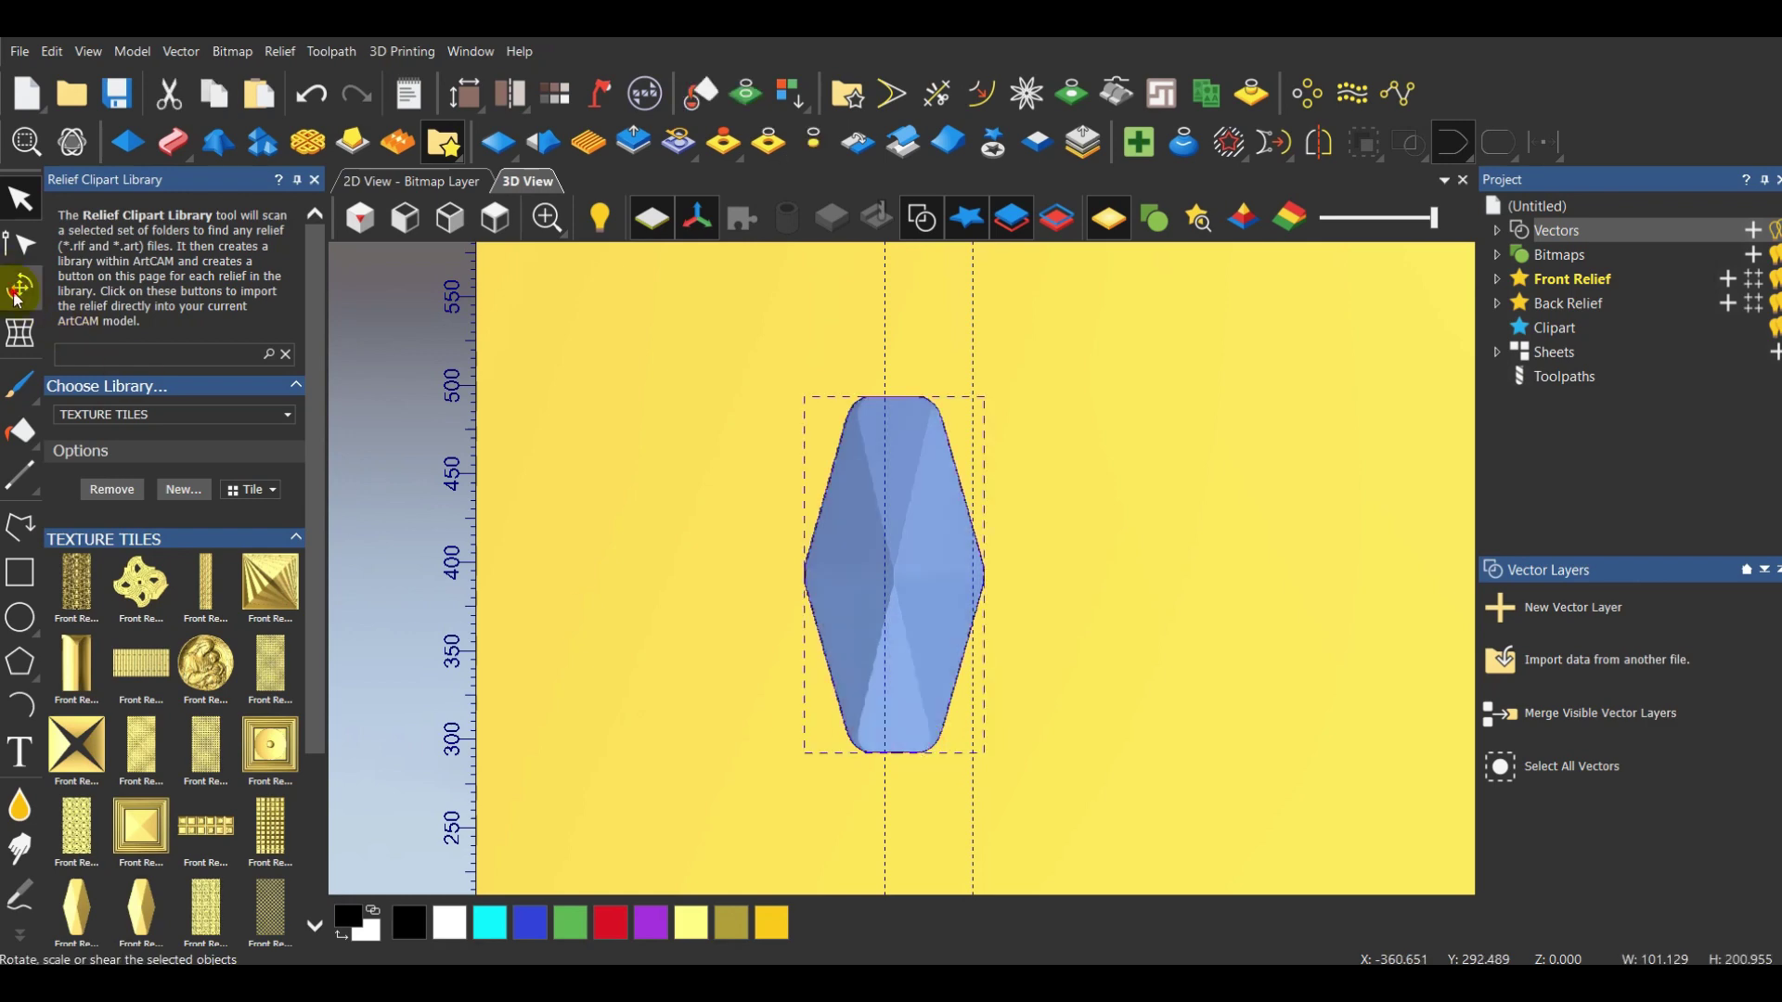
left_click(19, 290)
left_click_drag(1225, 767, 1297, 493)
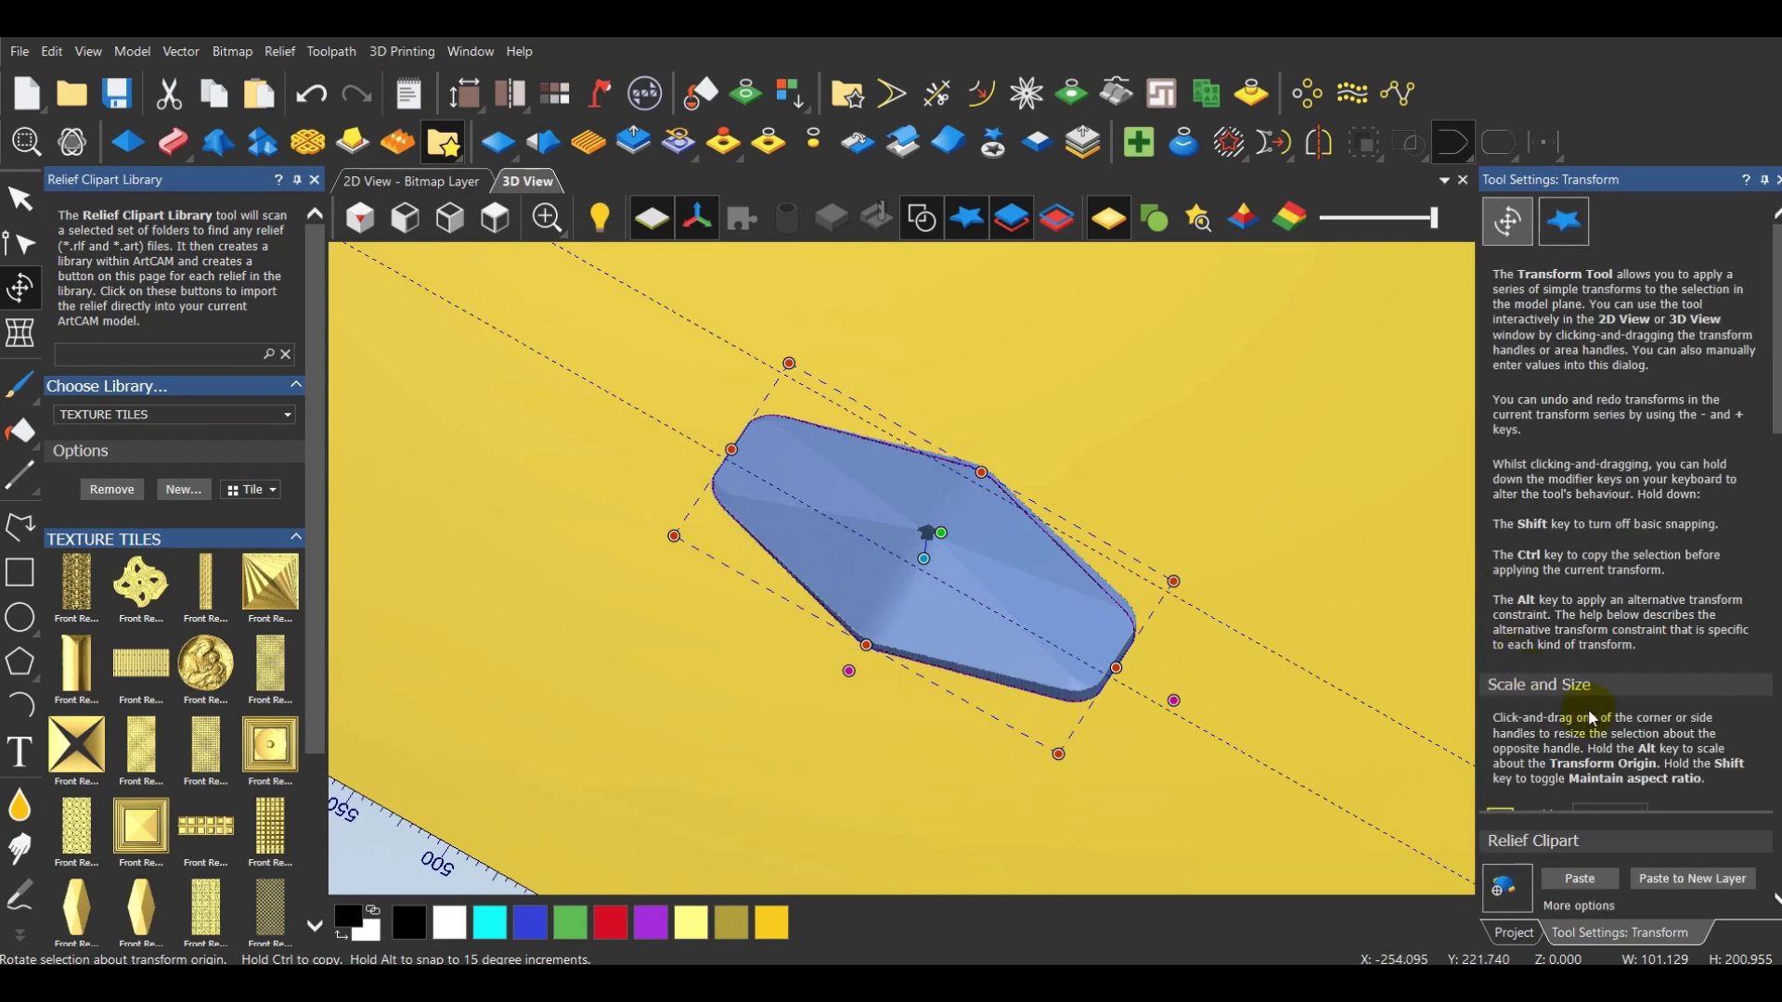
scroll(1589, 710, "down", 3)
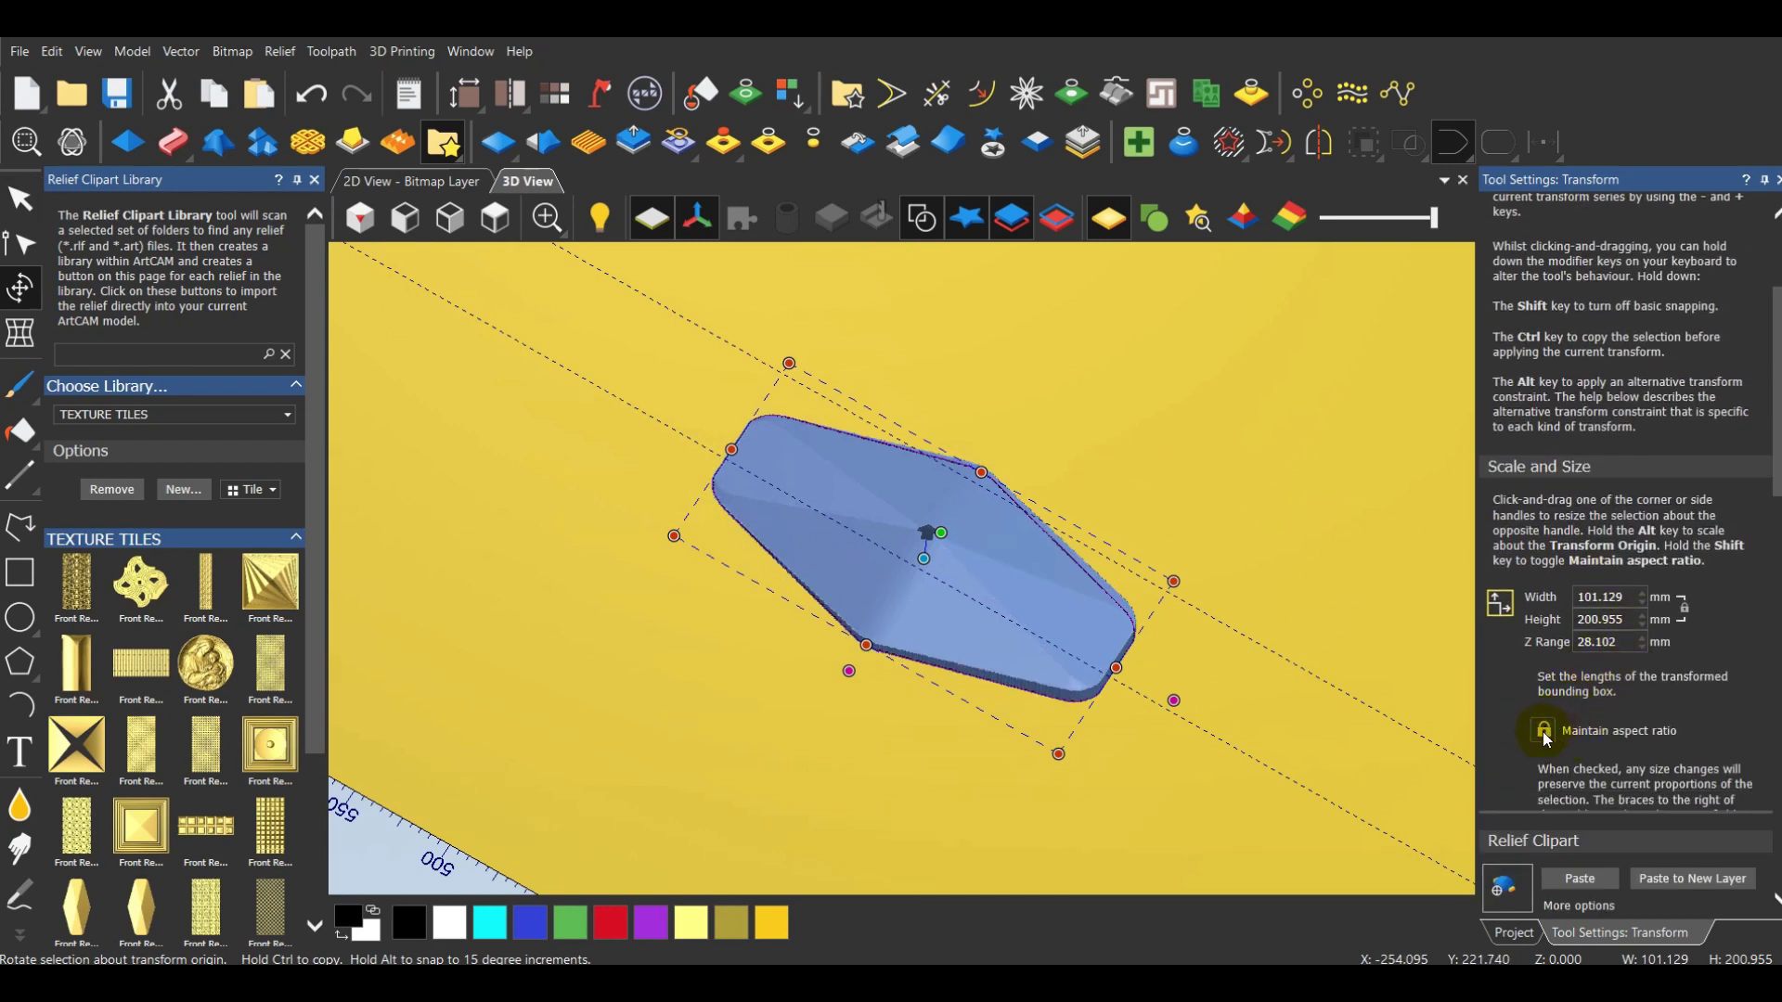
left_click_drag(1628, 619, 1540, 608)
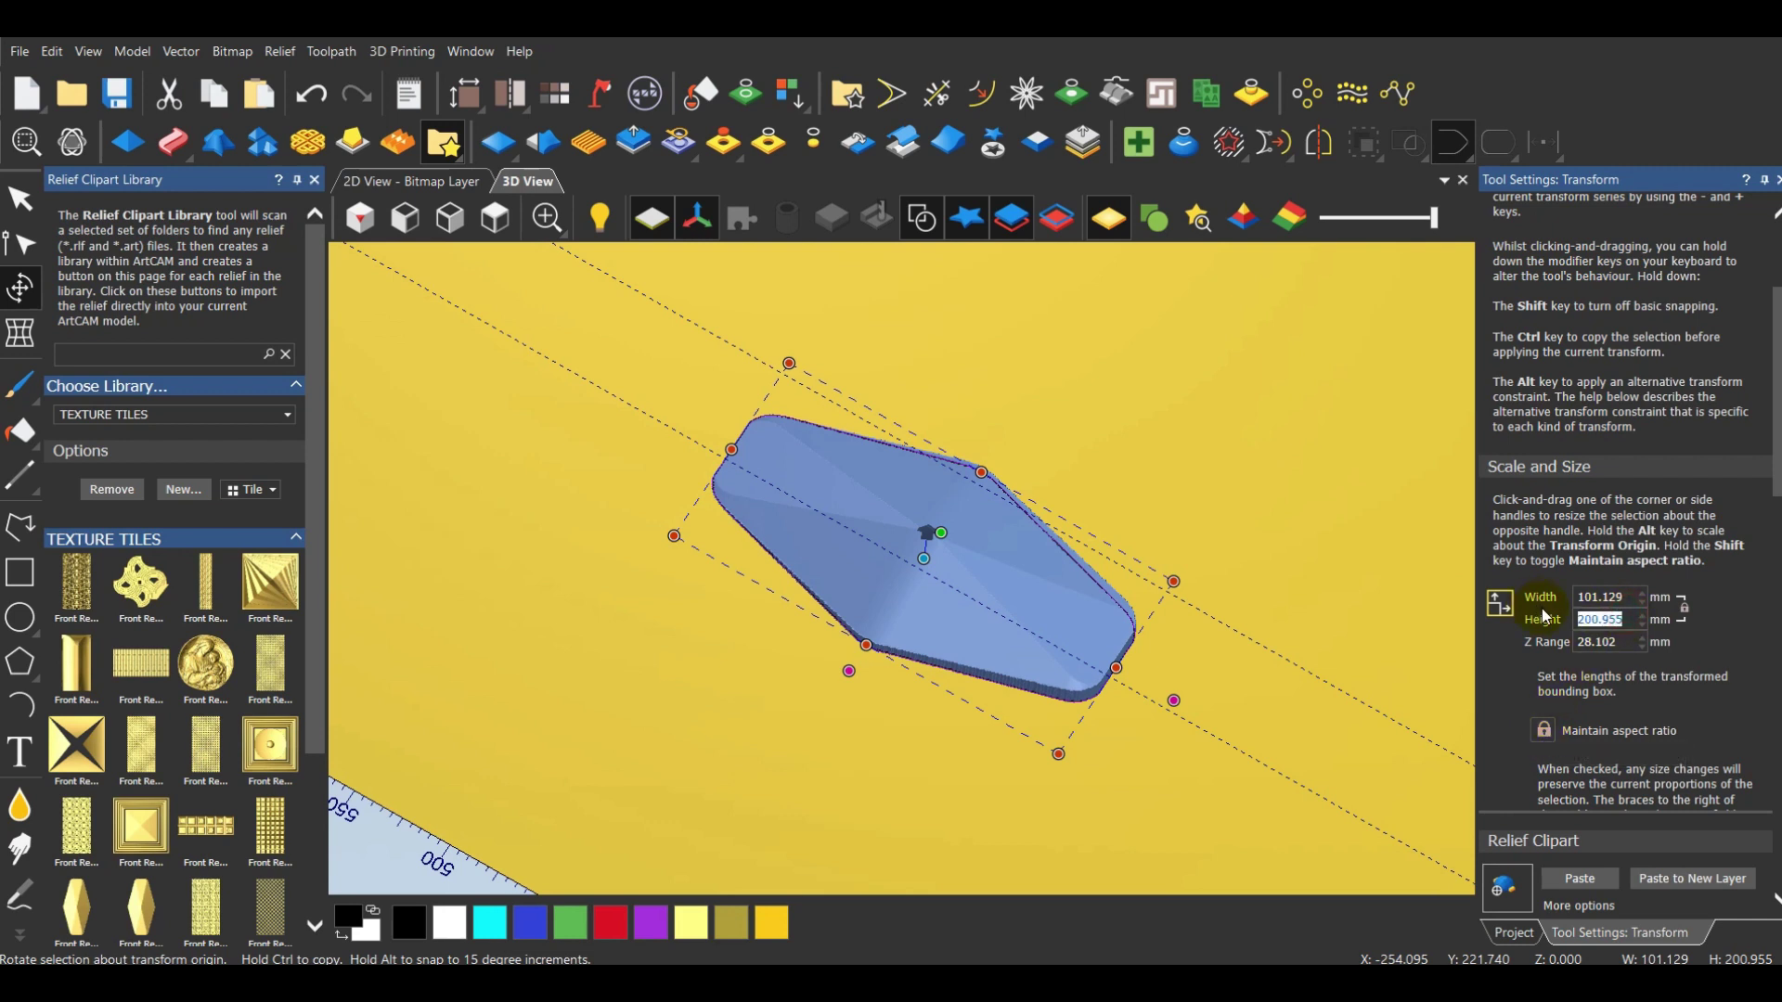
type("254")
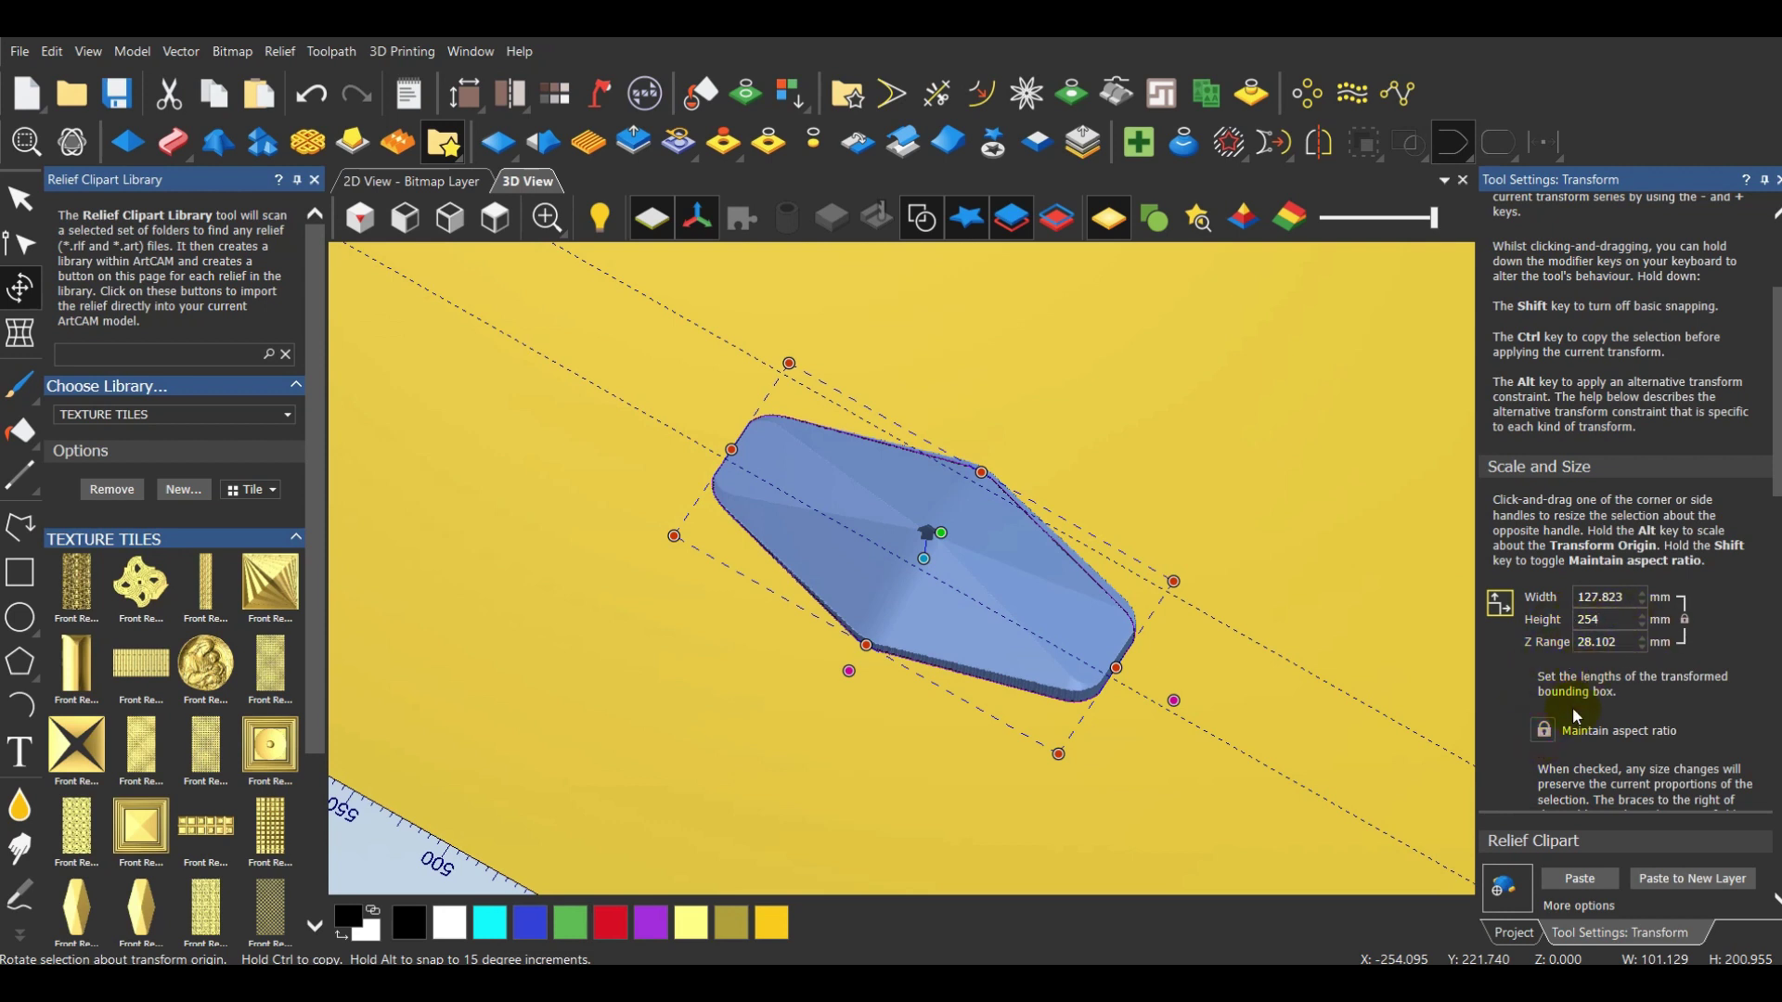
left_click(1545, 729)
double_click(1594, 598)
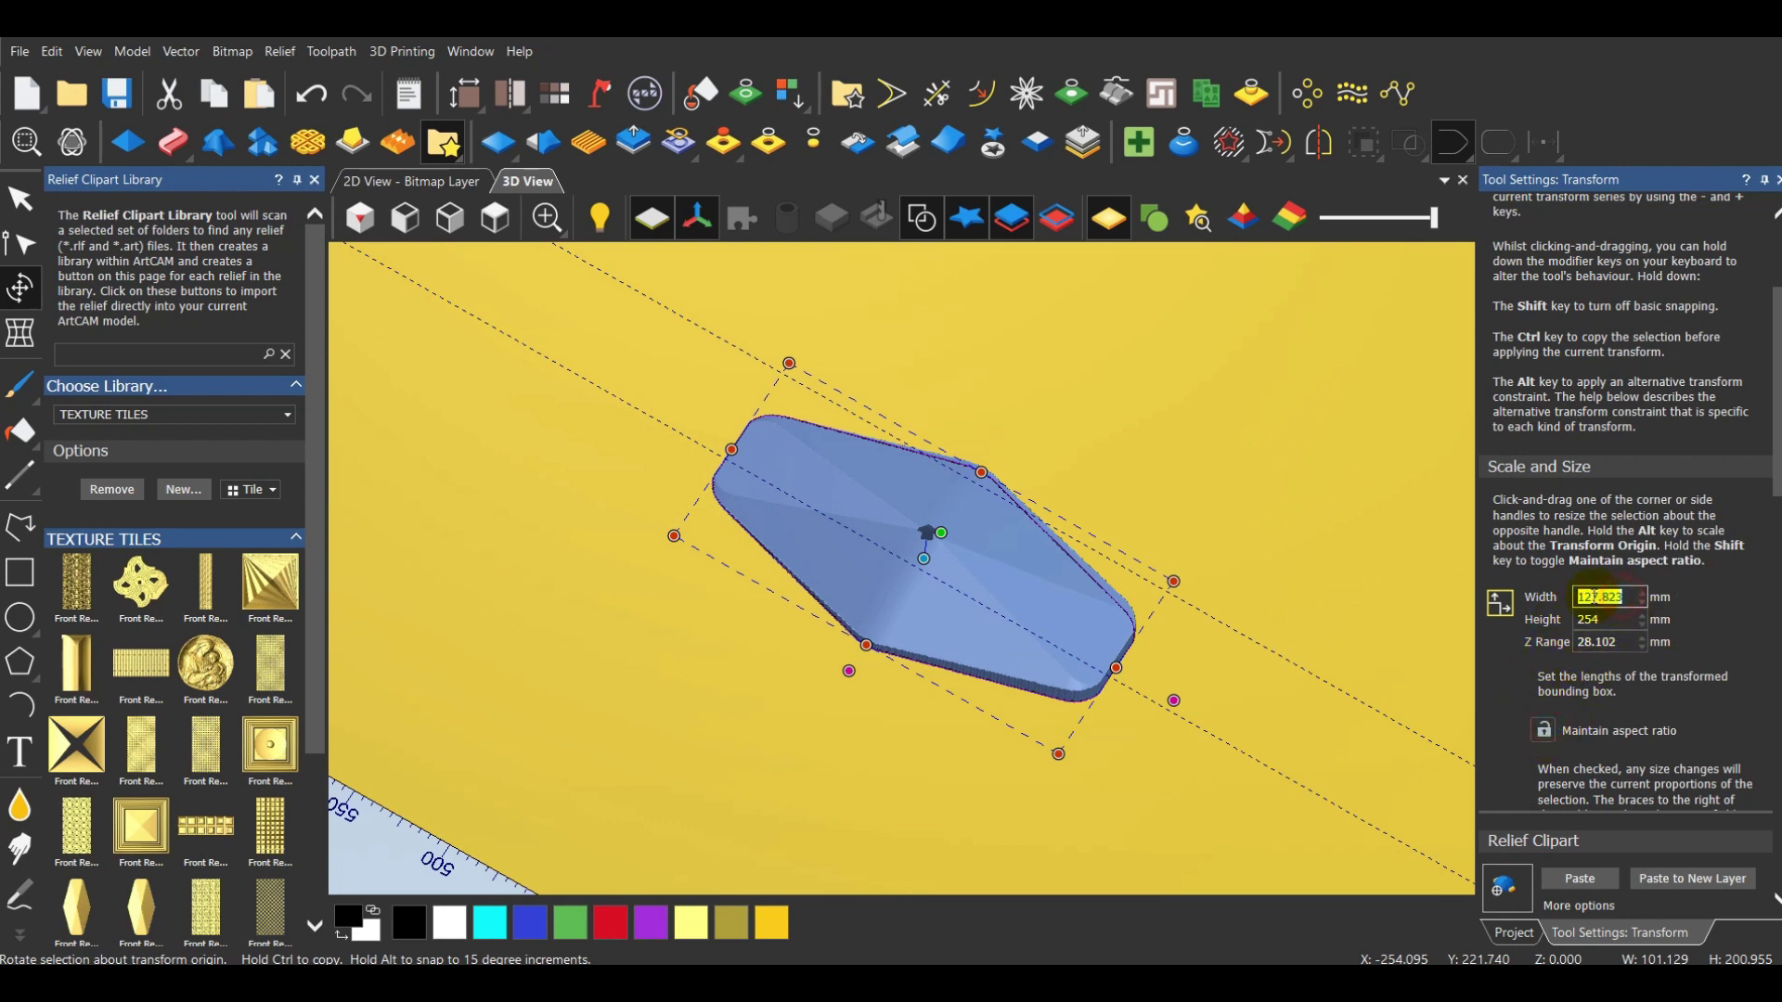
type("127")
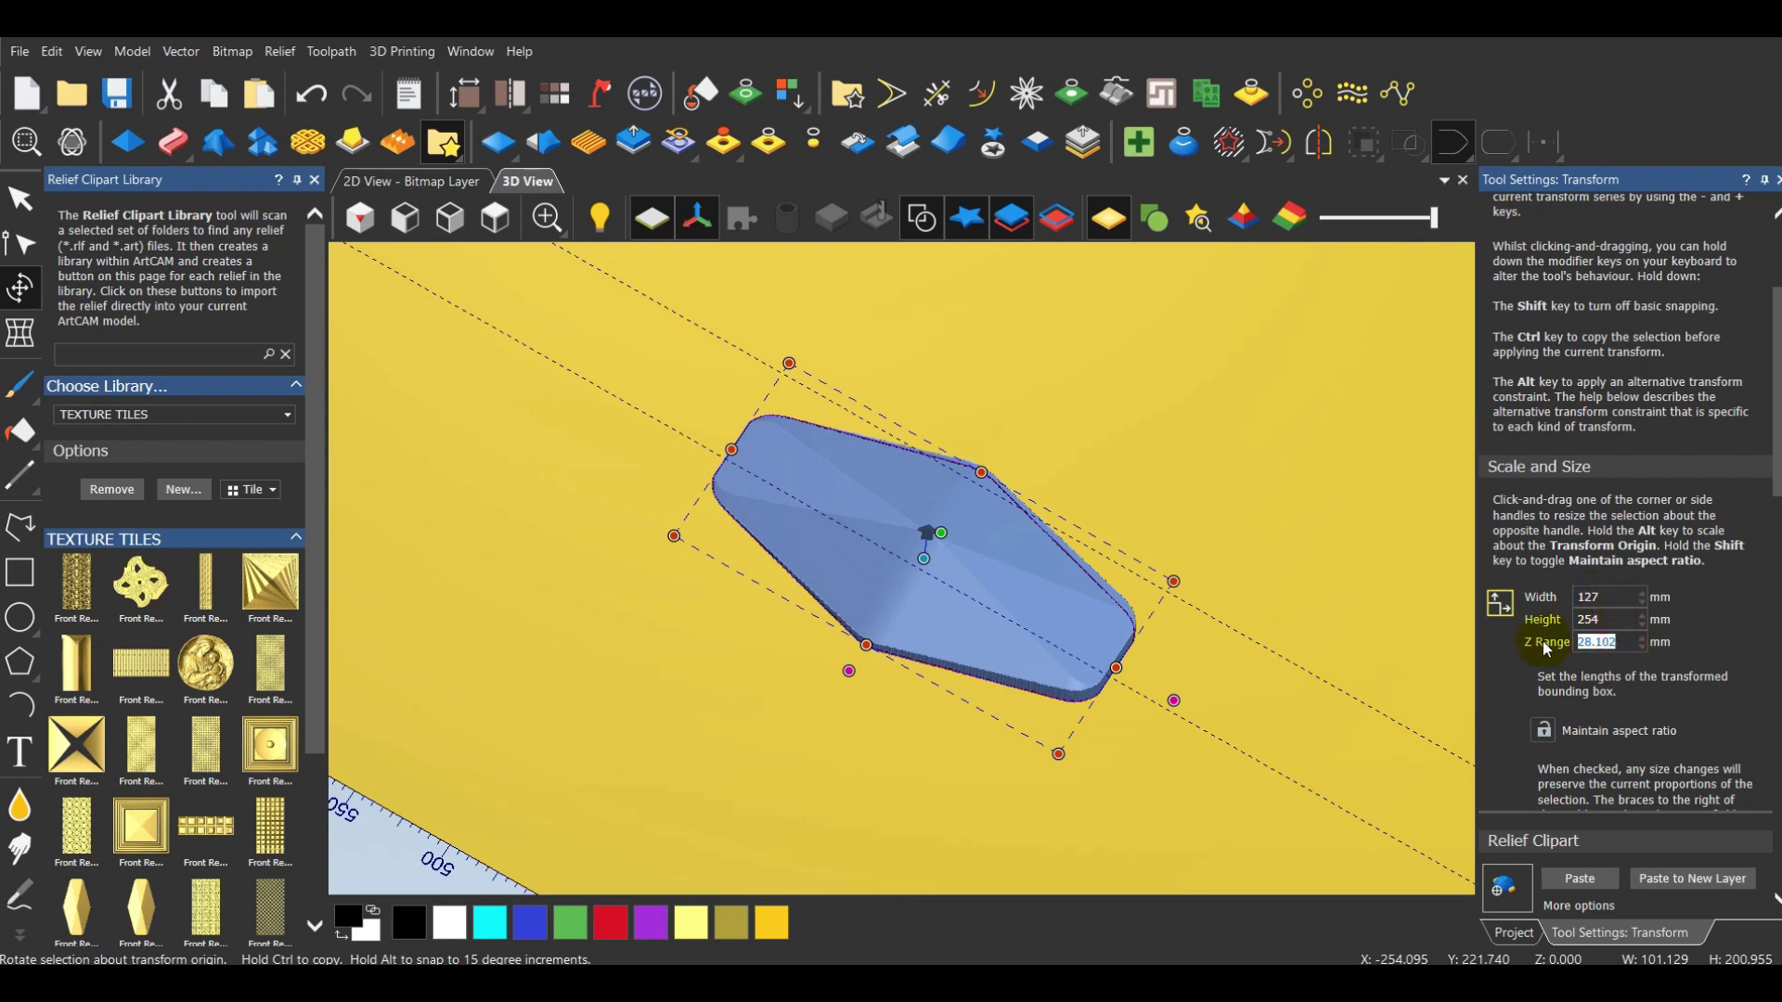
left_click(1612, 641)
left_click(1606, 773)
Paste the tile clipart into the relief with an Add Flush height of -6 mm from the Relief Zero Plane, and inspect it
left_click(1579, 906)
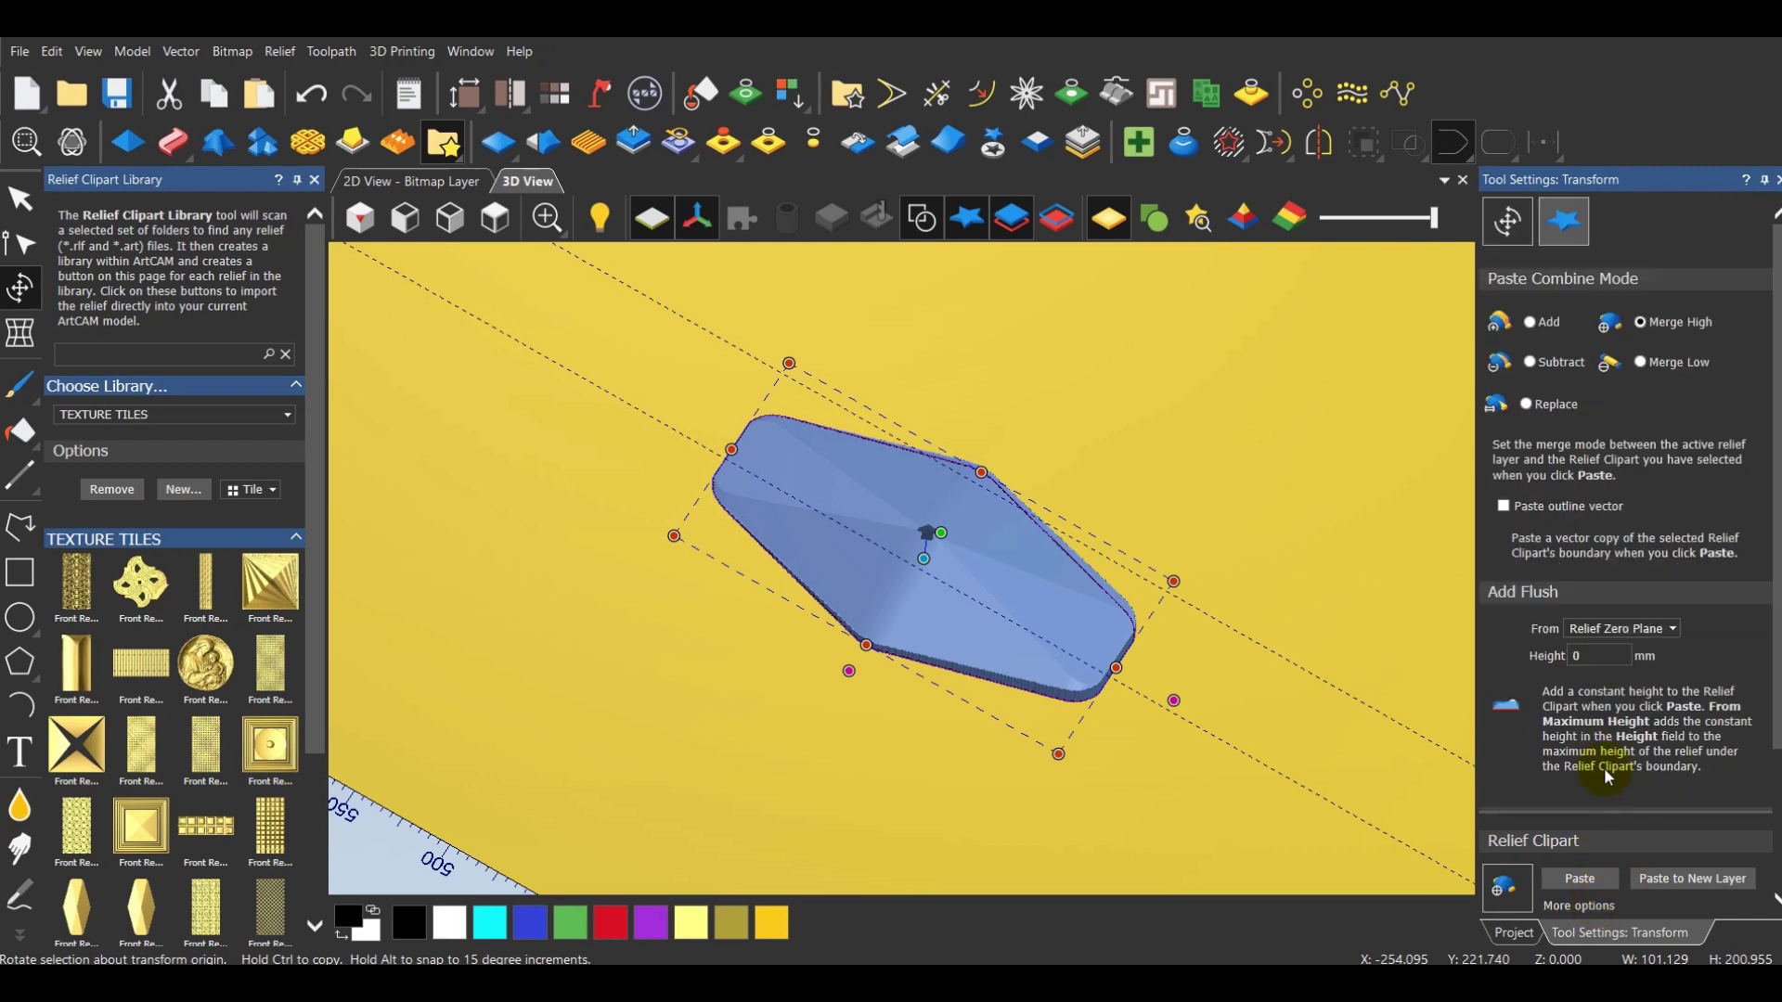
type("-6")
left_click(1602, 878)
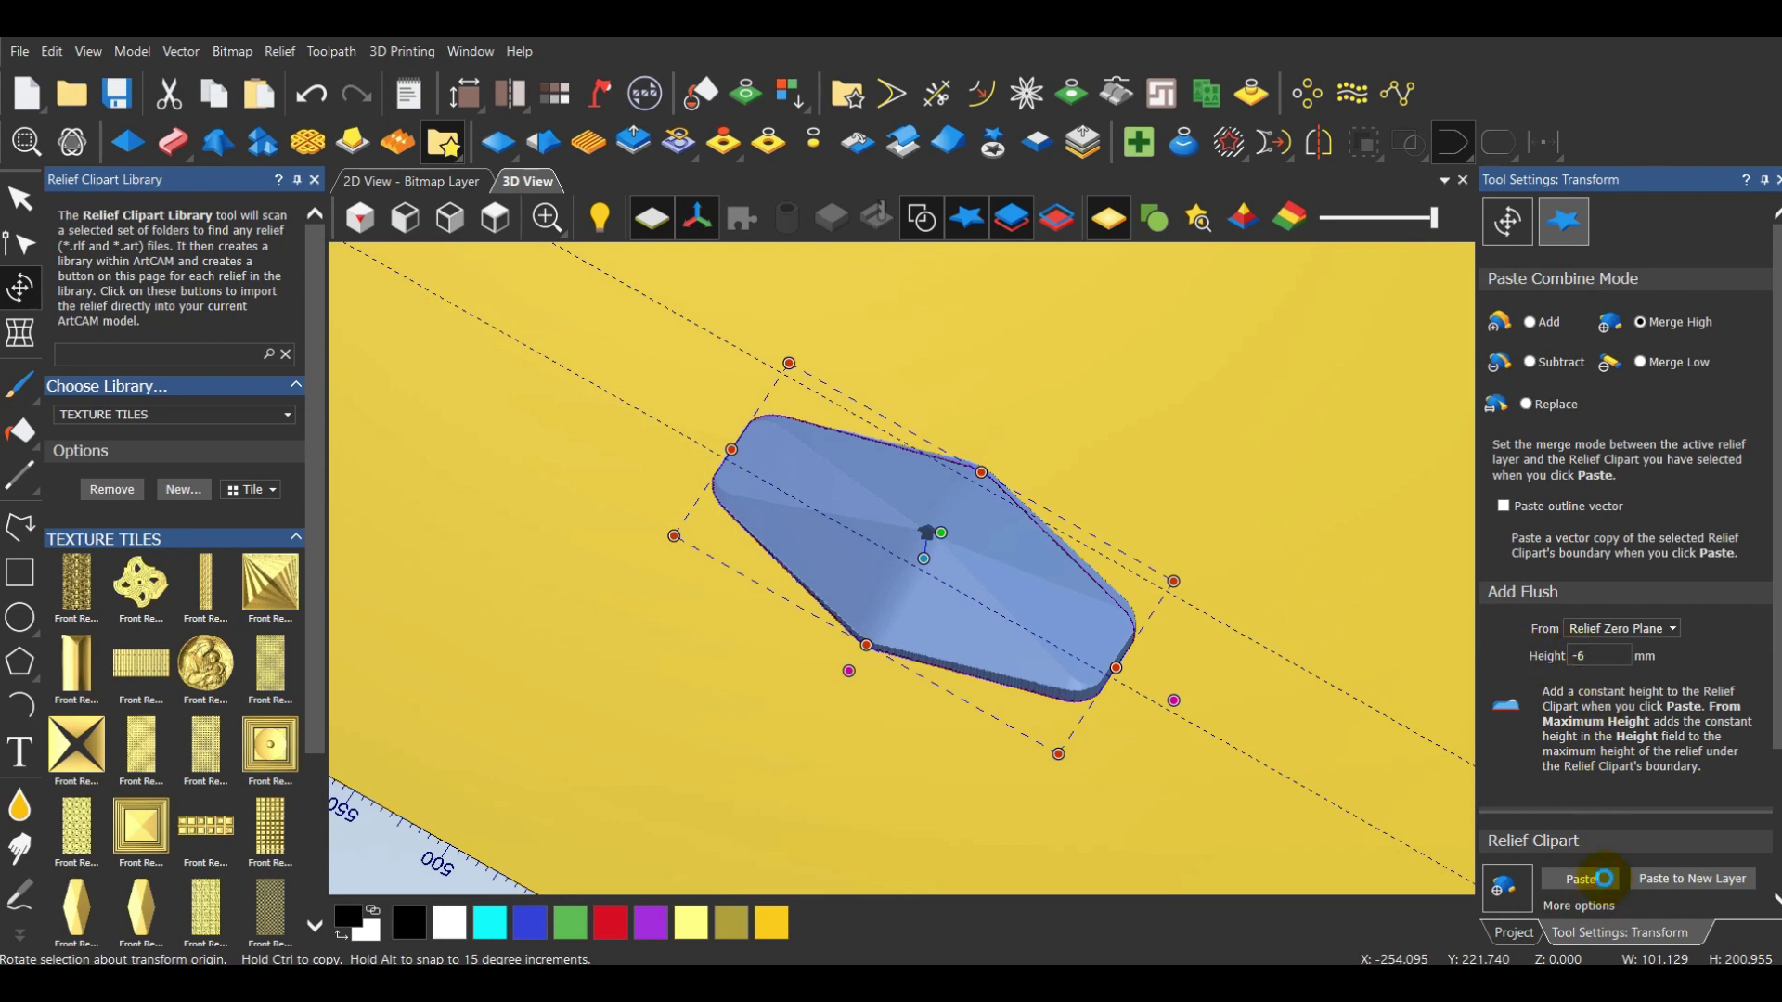
left_click(1010, 650)
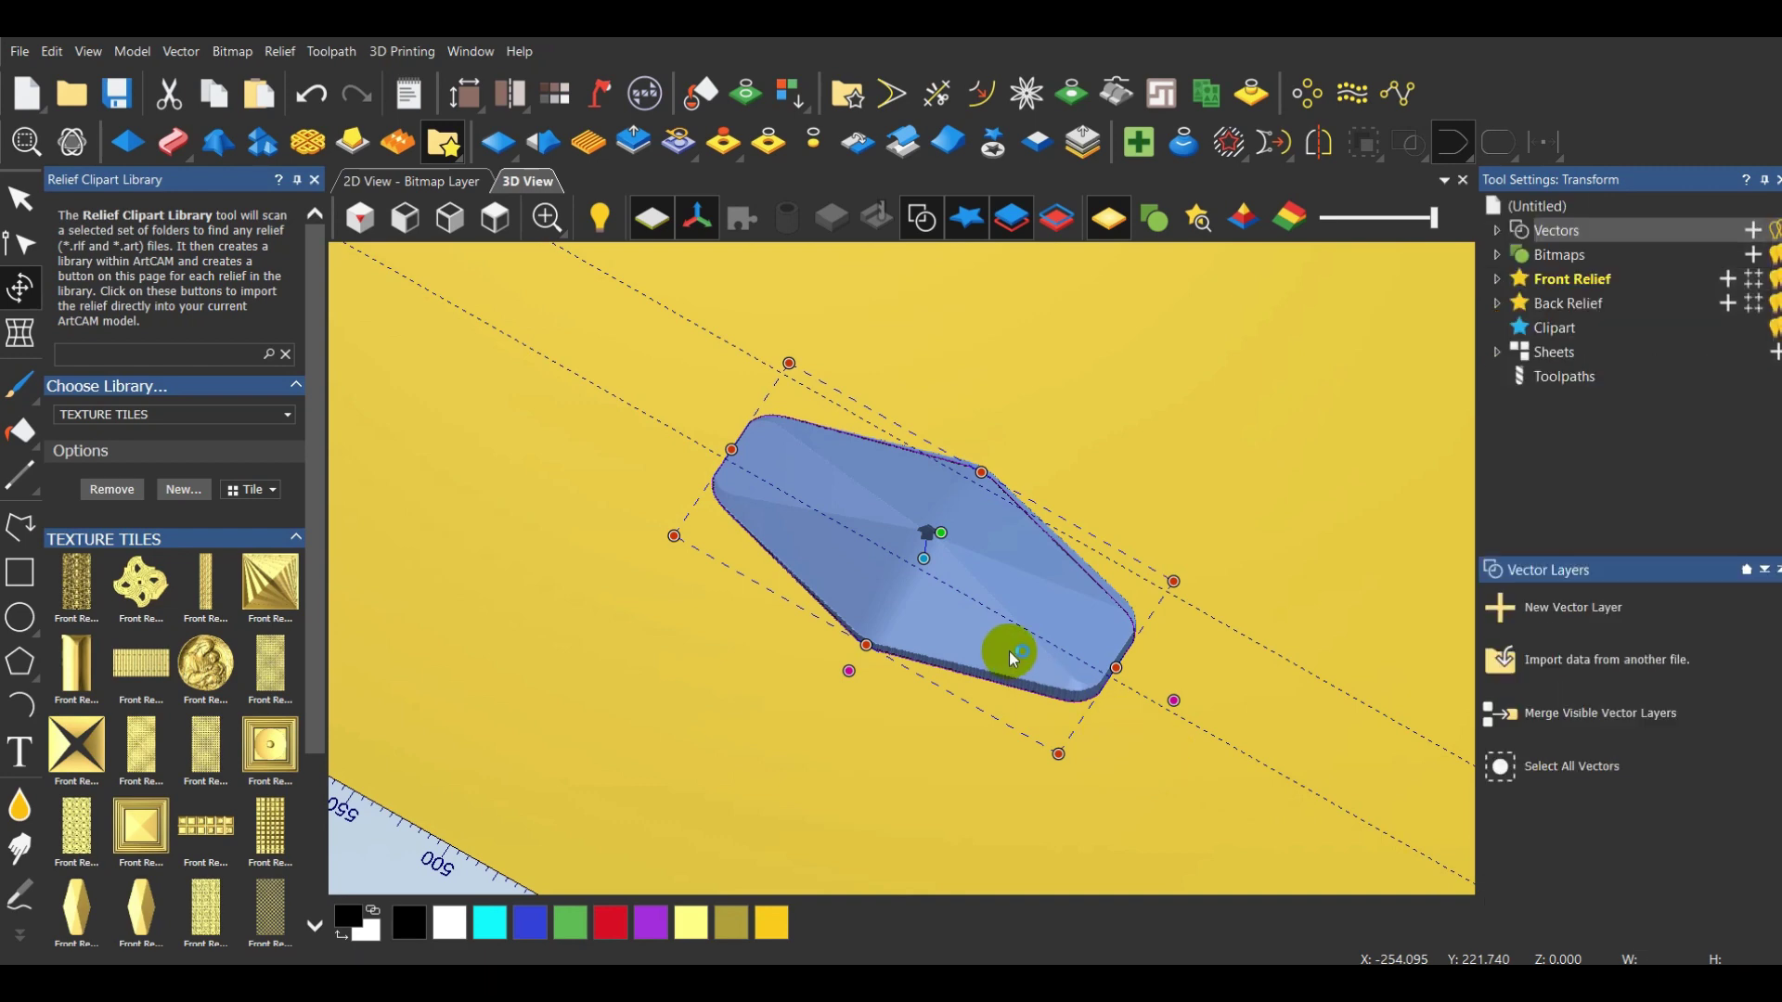
scroll(834, 487, "up", 3)
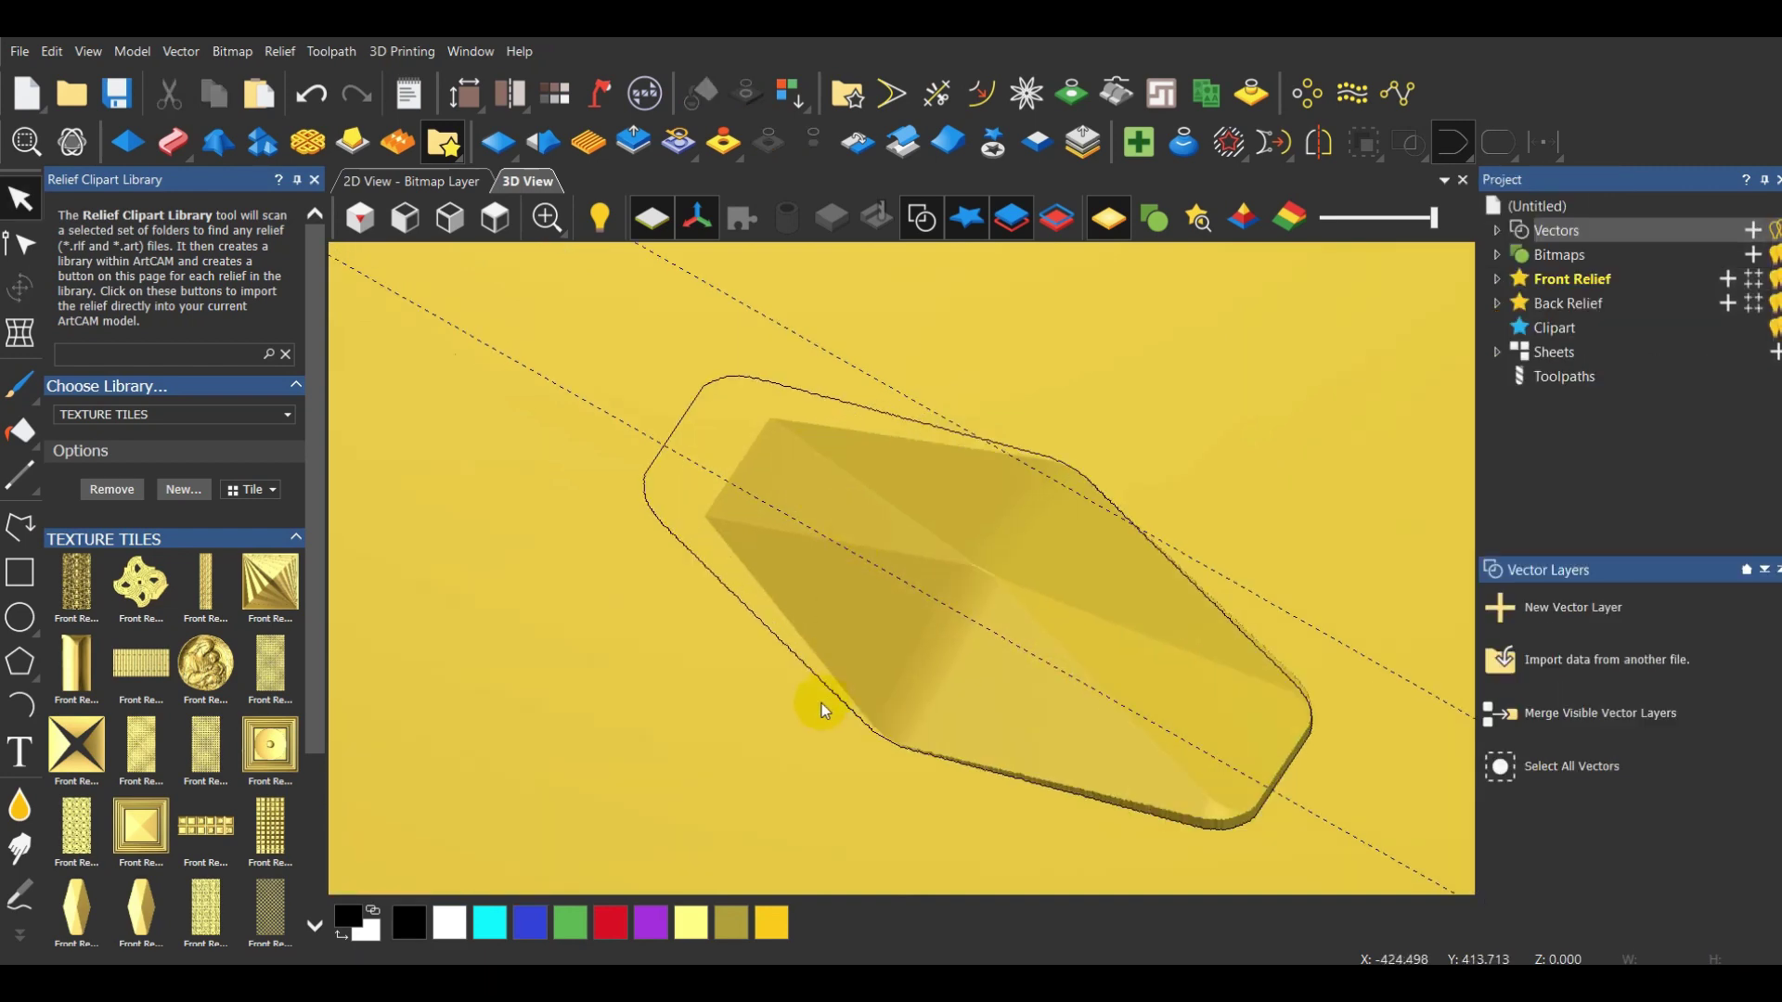
left_click_drag(822, 710, 199, 266)
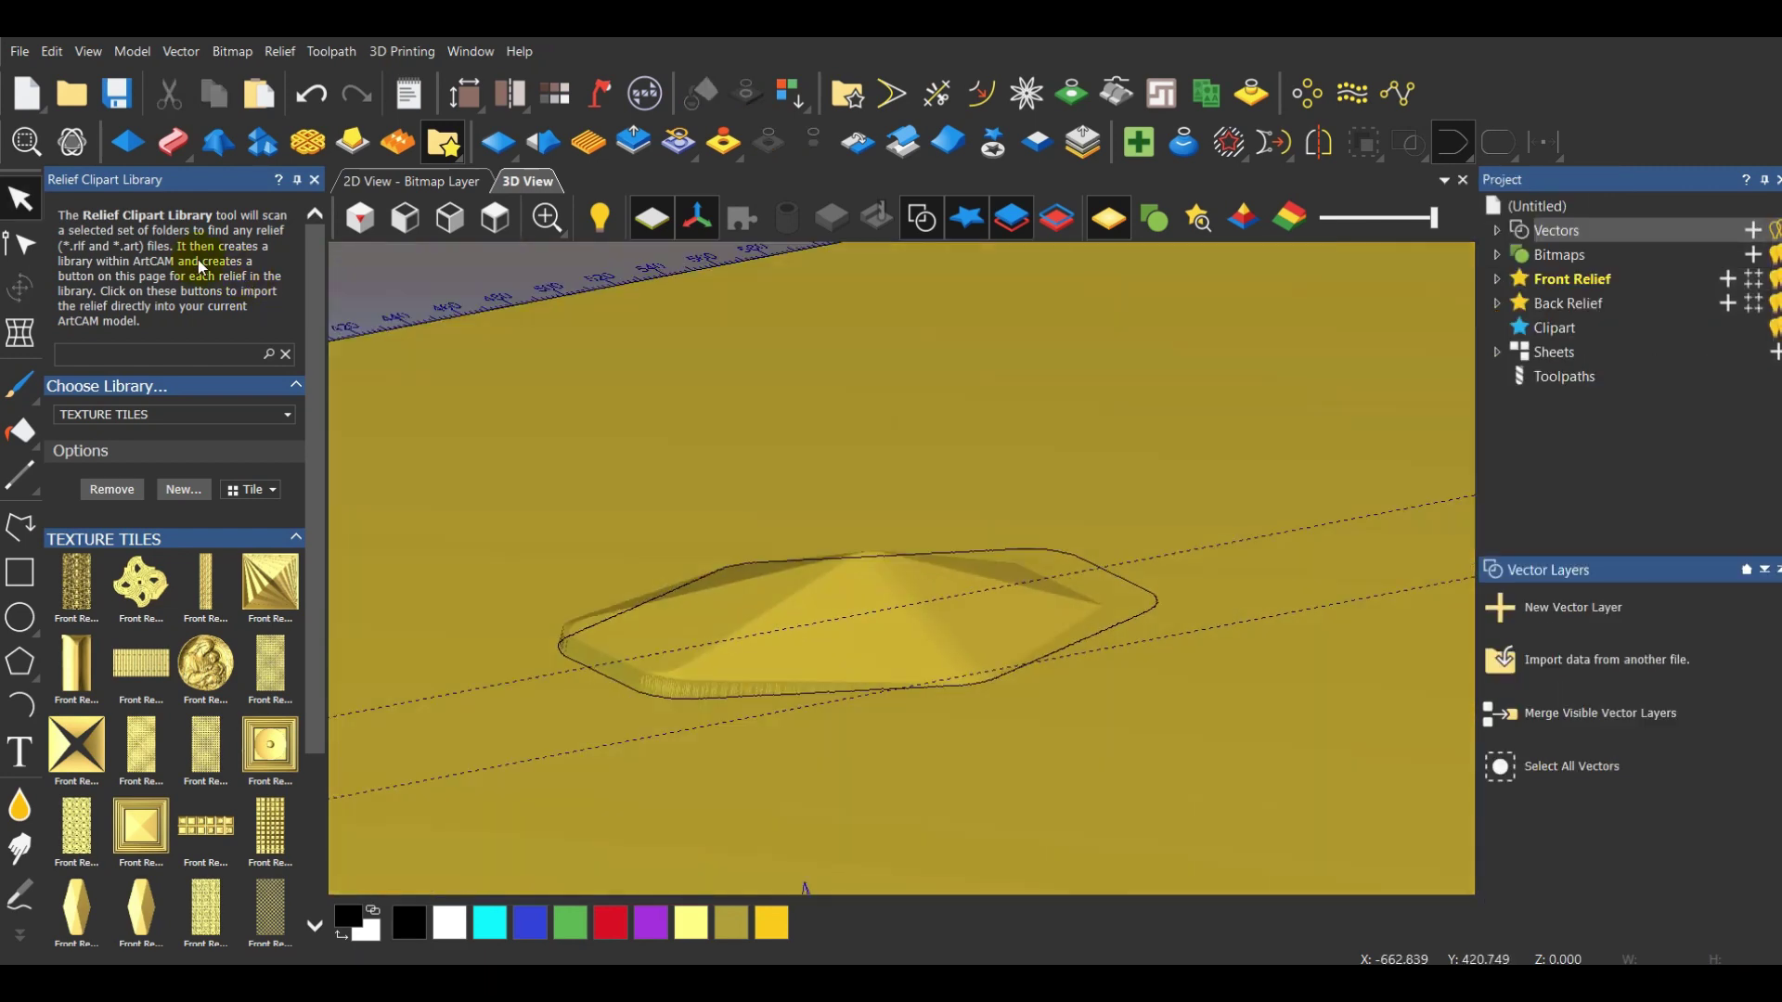
Turn the lowered tile back into relief clipart and set its Z range to 22 mm
left_click(494, 212)
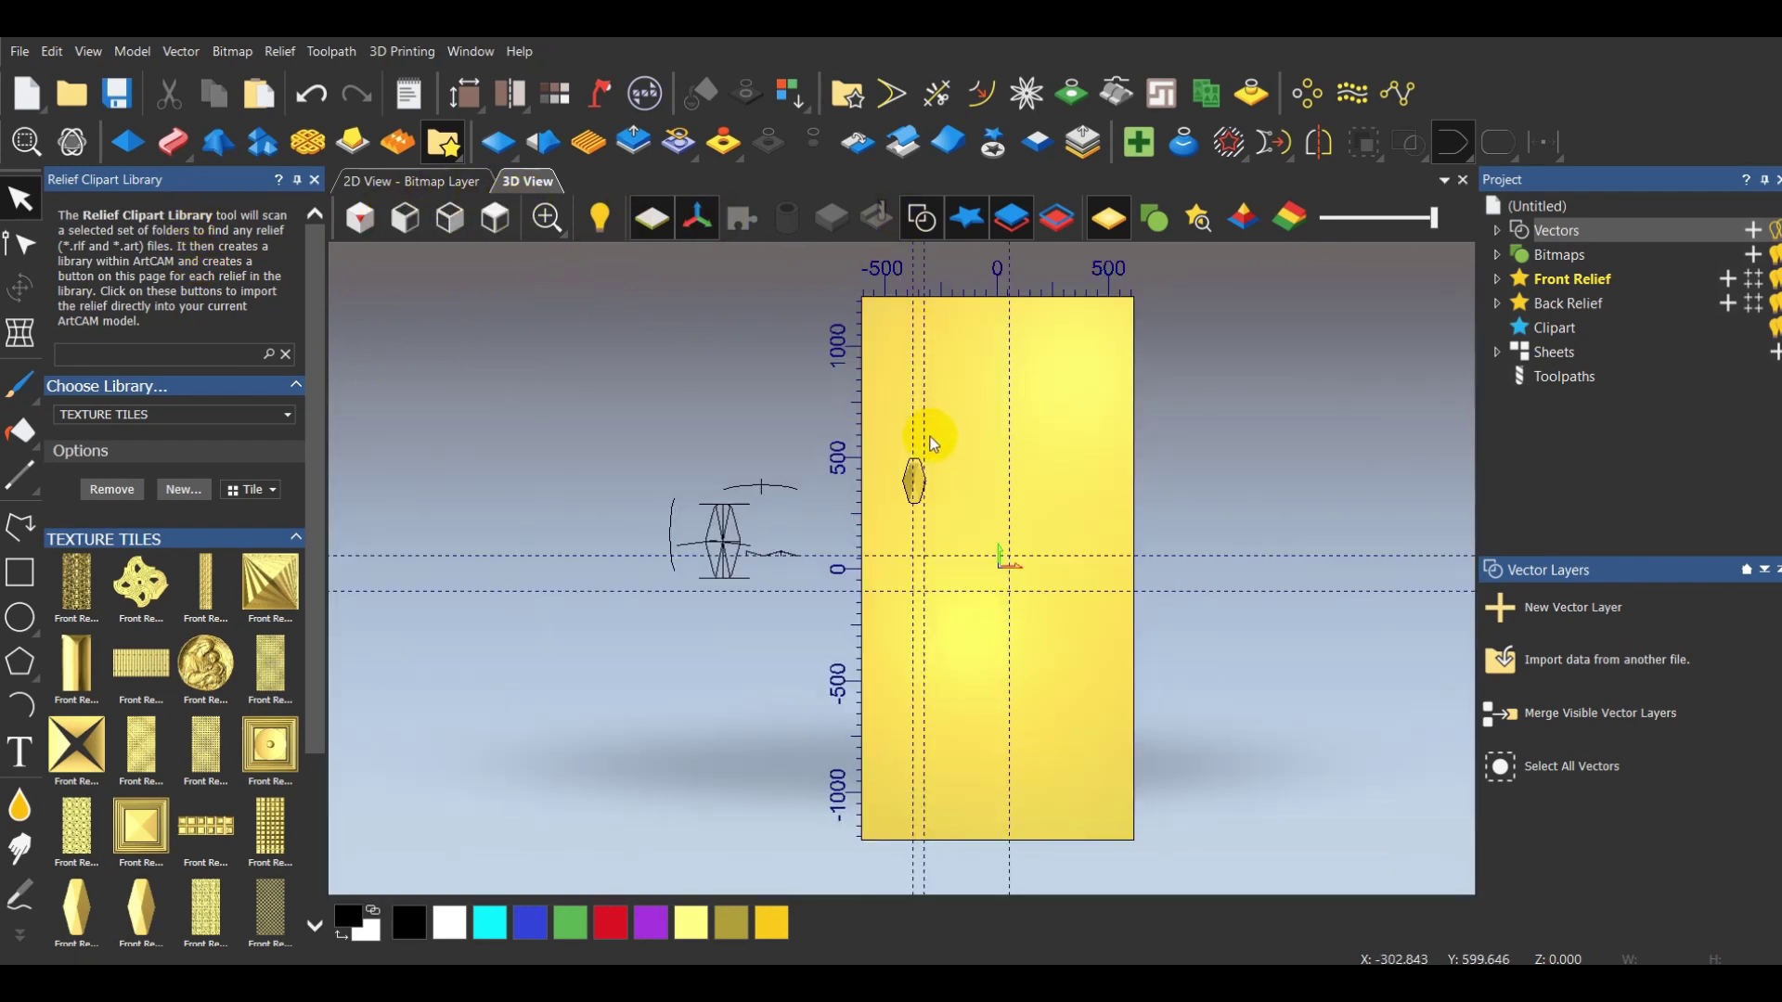
scroll(933, 444, "up", 5)
scroll(944, 392, "up", 2)
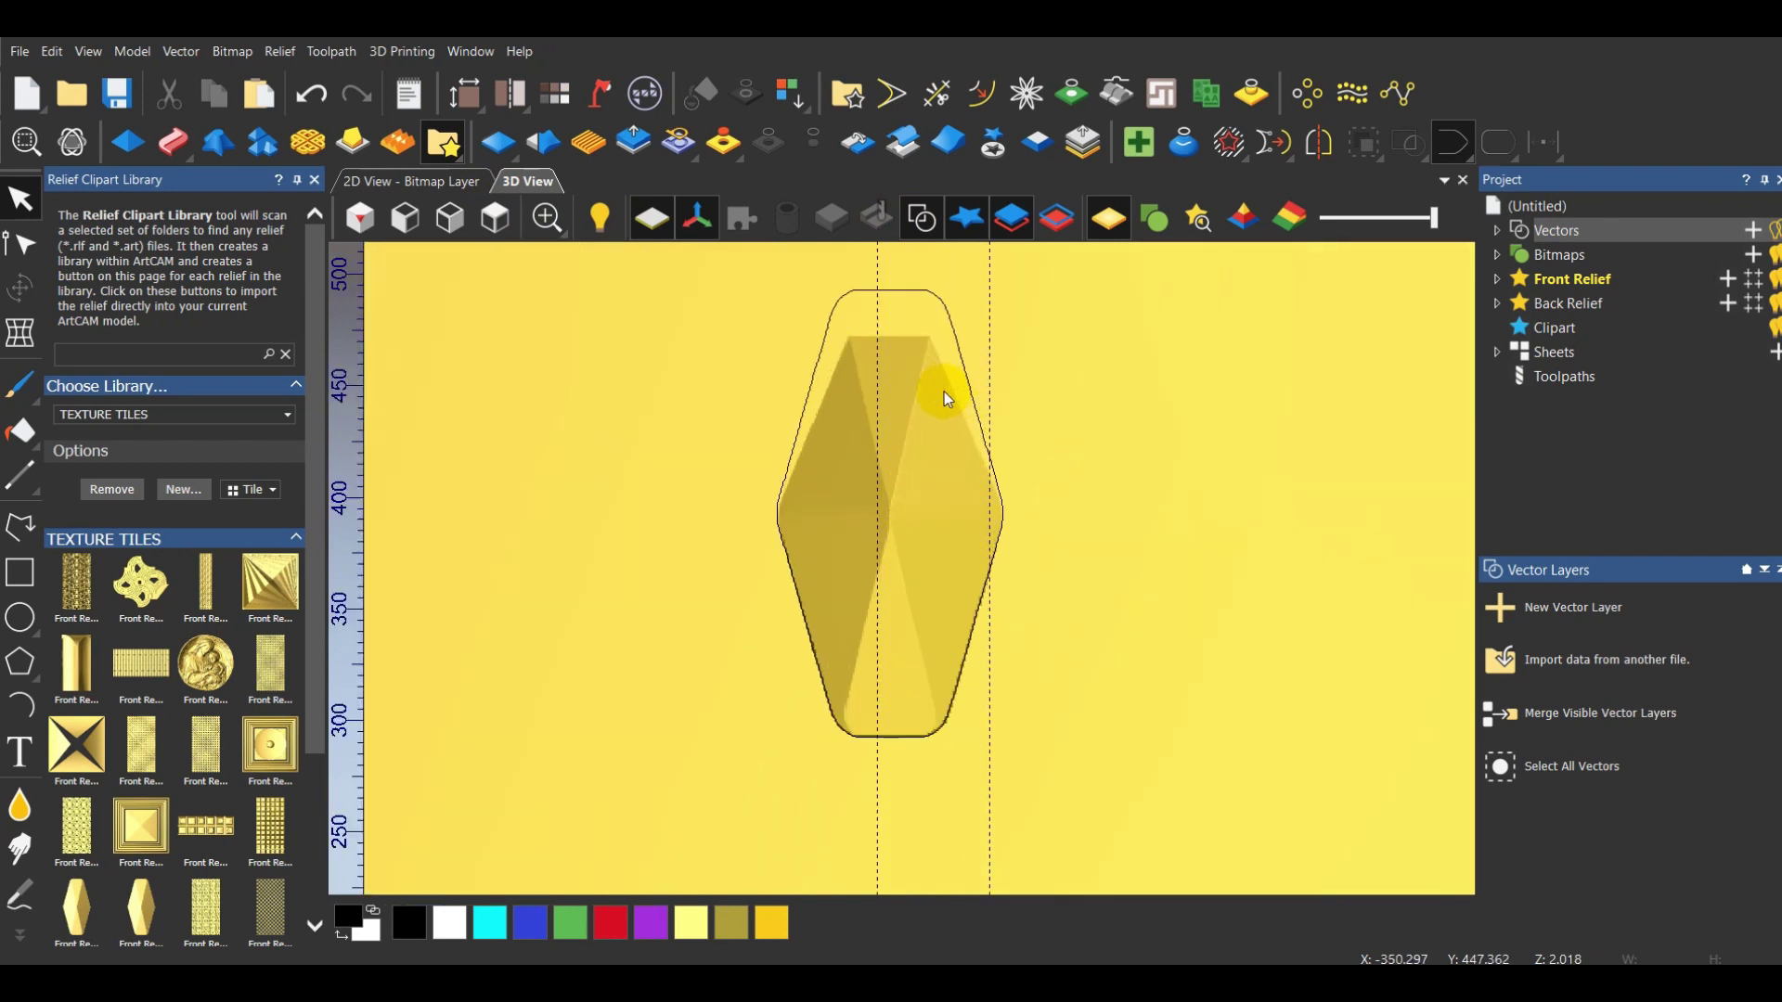
left_click(996, 152)
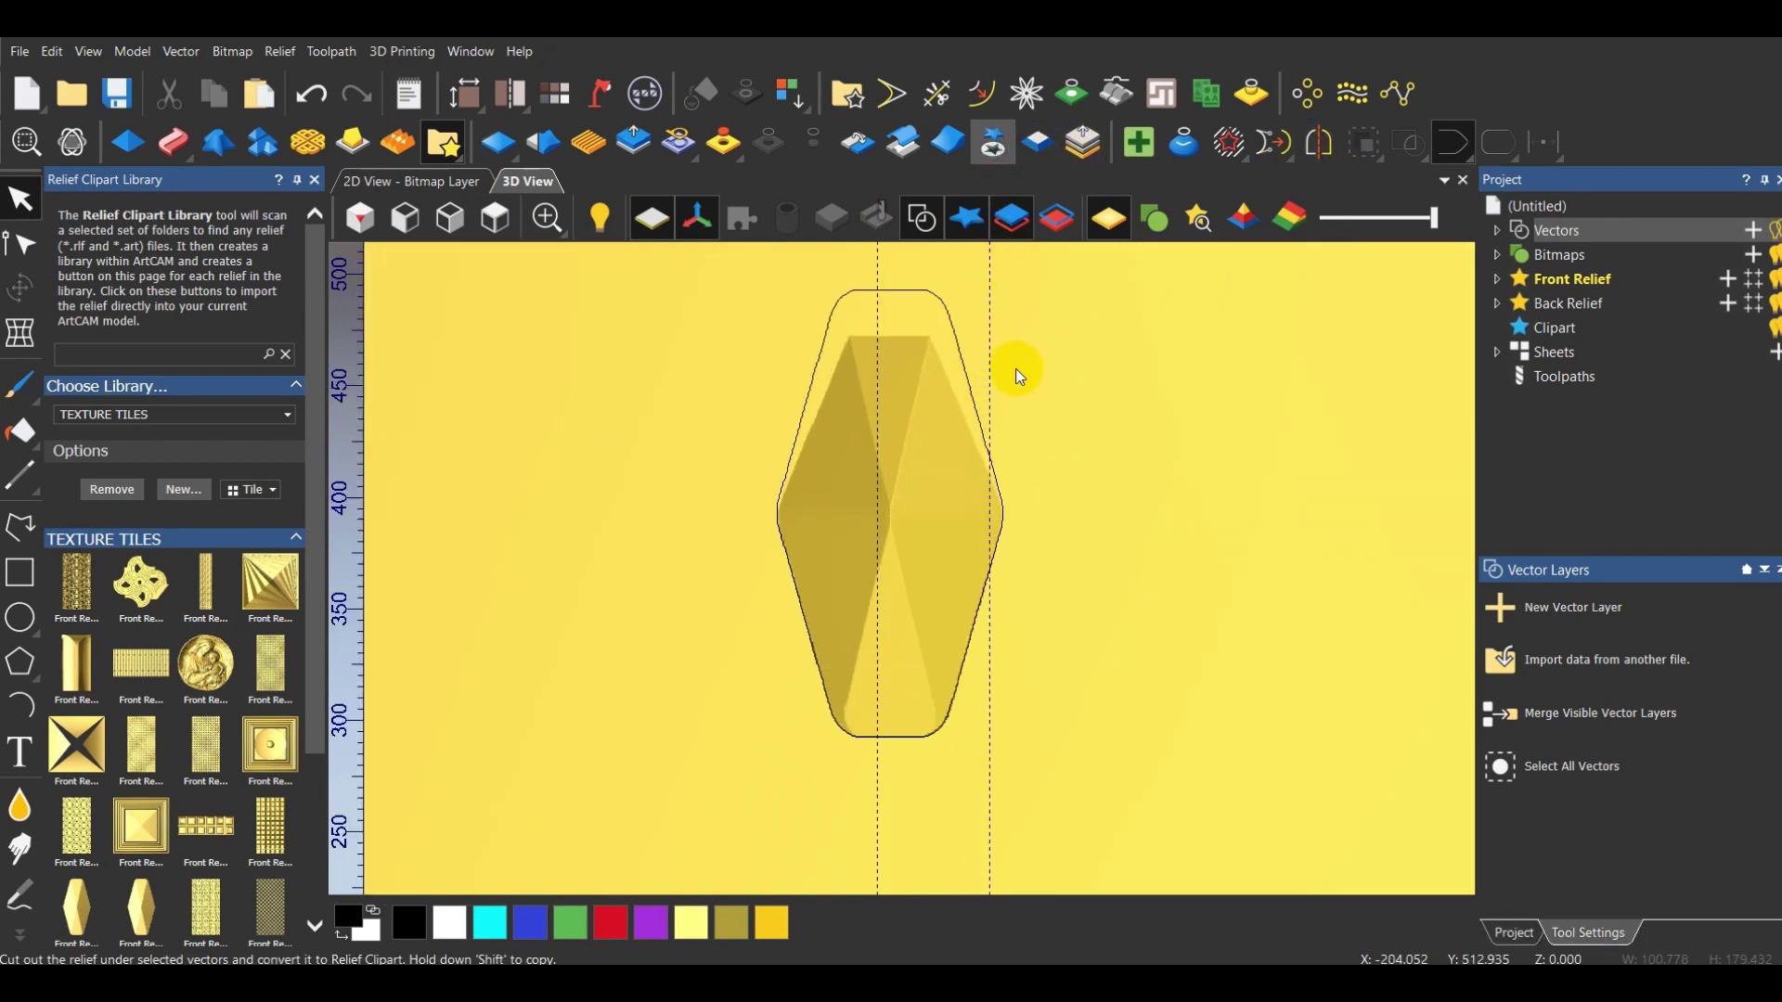
scroll(1615, 543, "down", 5)
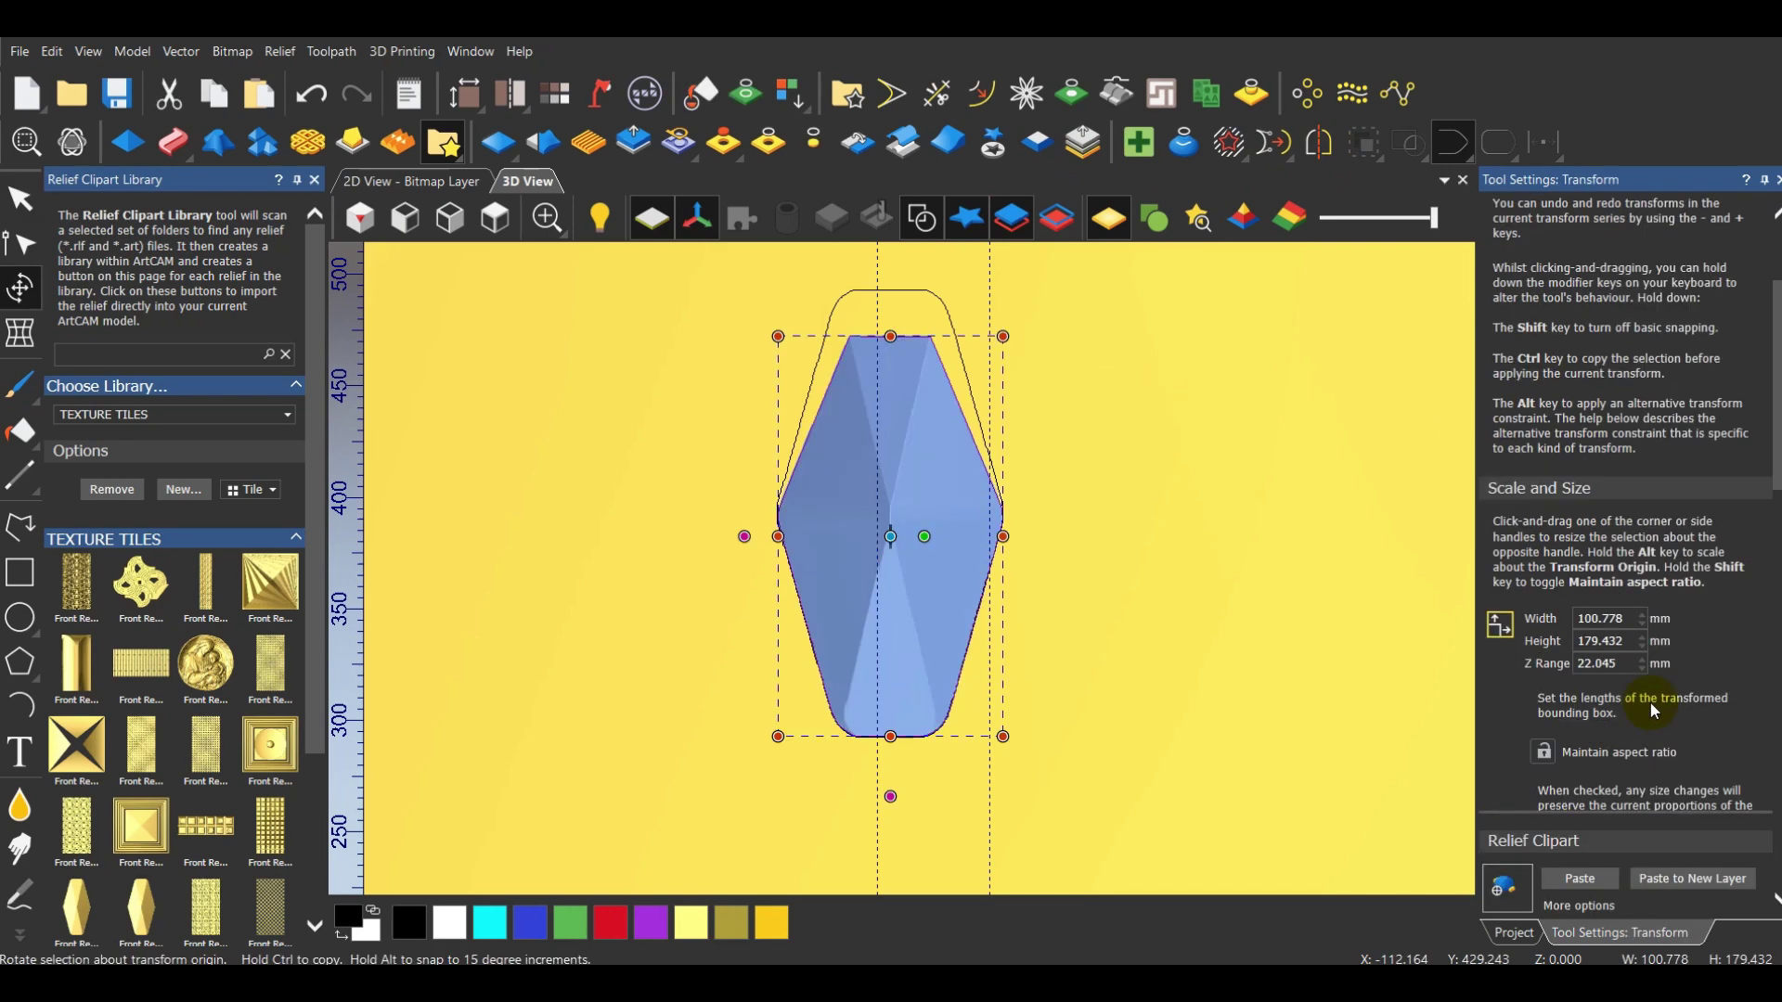
double_click(1597, 534)
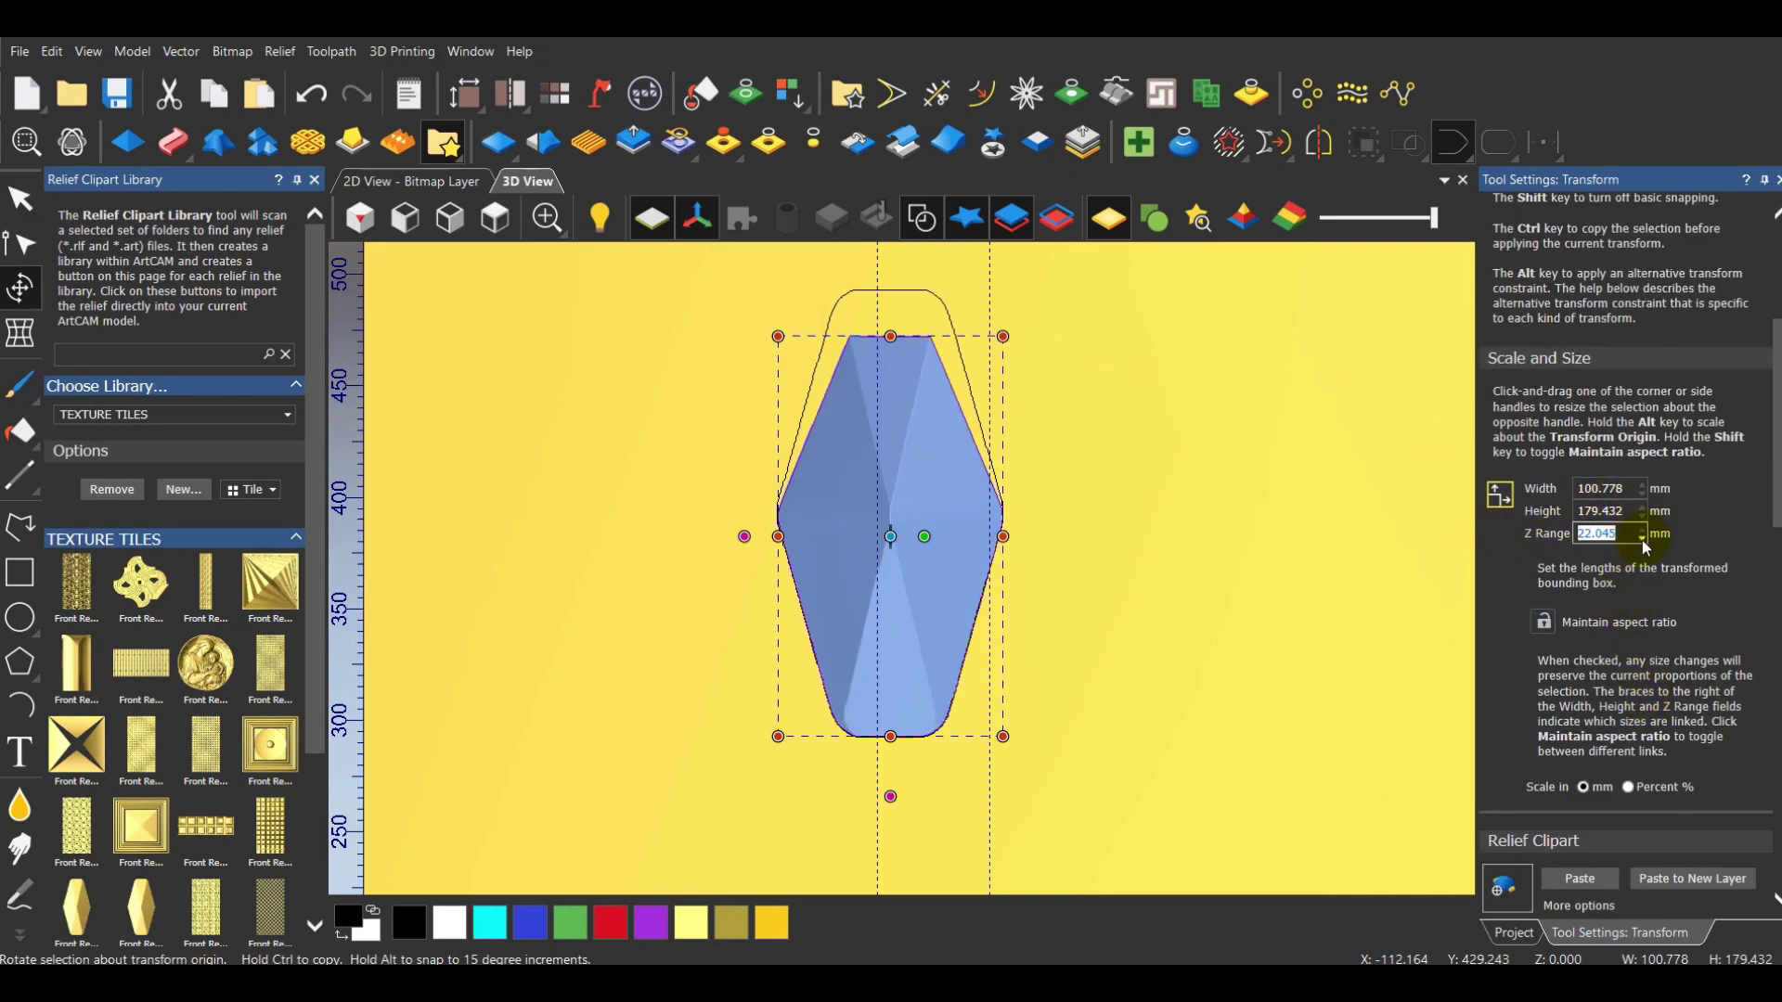
type("22")
left_click(1625, 512)
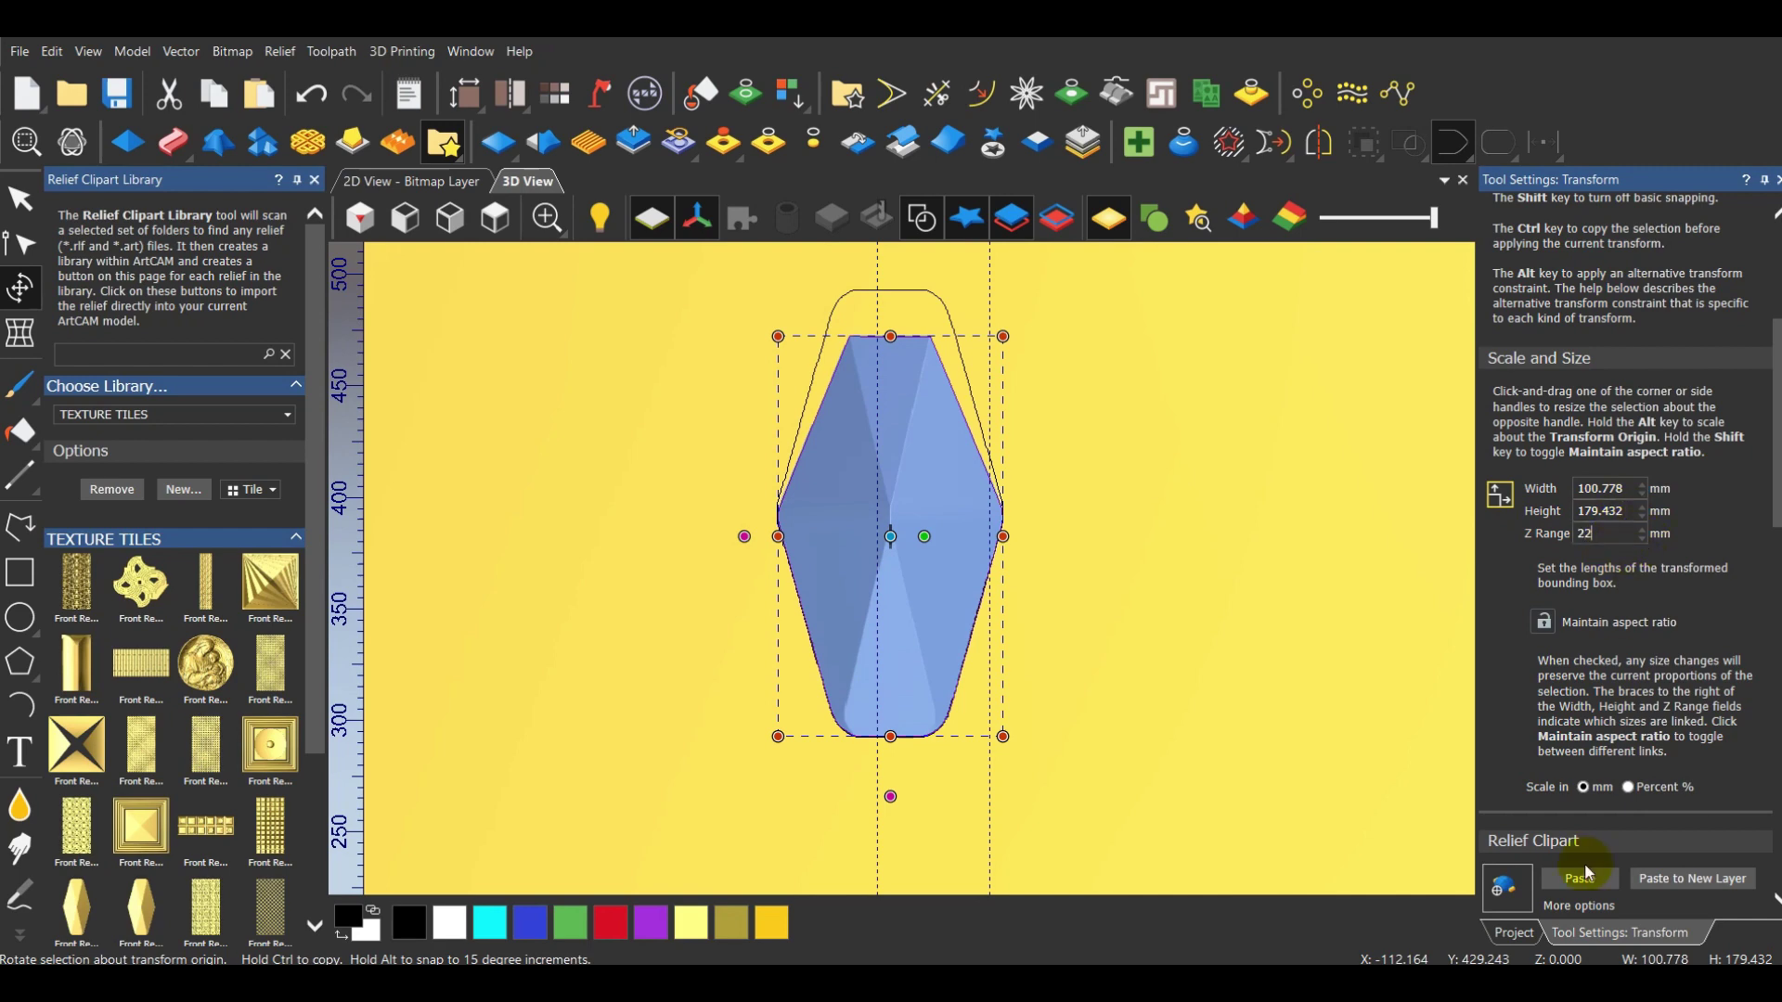
scroll(1578, 770, "down", 3)
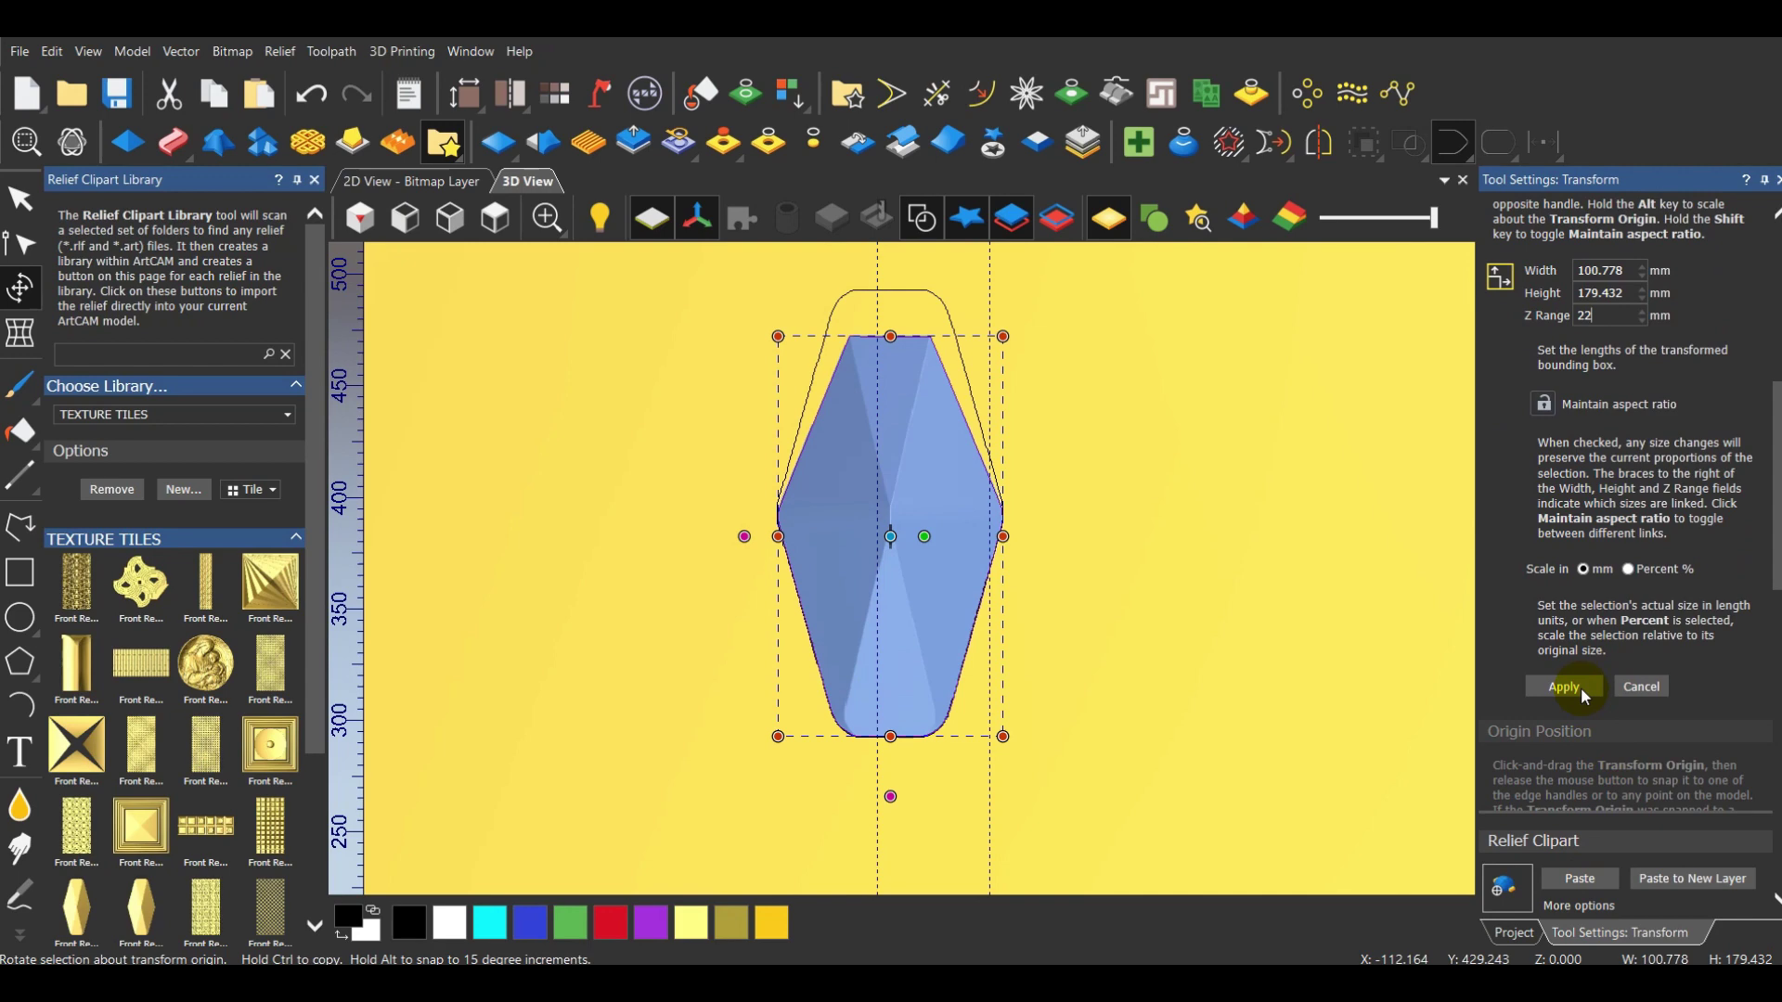
Review the clipart's paste options and transform settings, and paste the 22 mm tile clipart back into the relief
left_click(1607, 909)
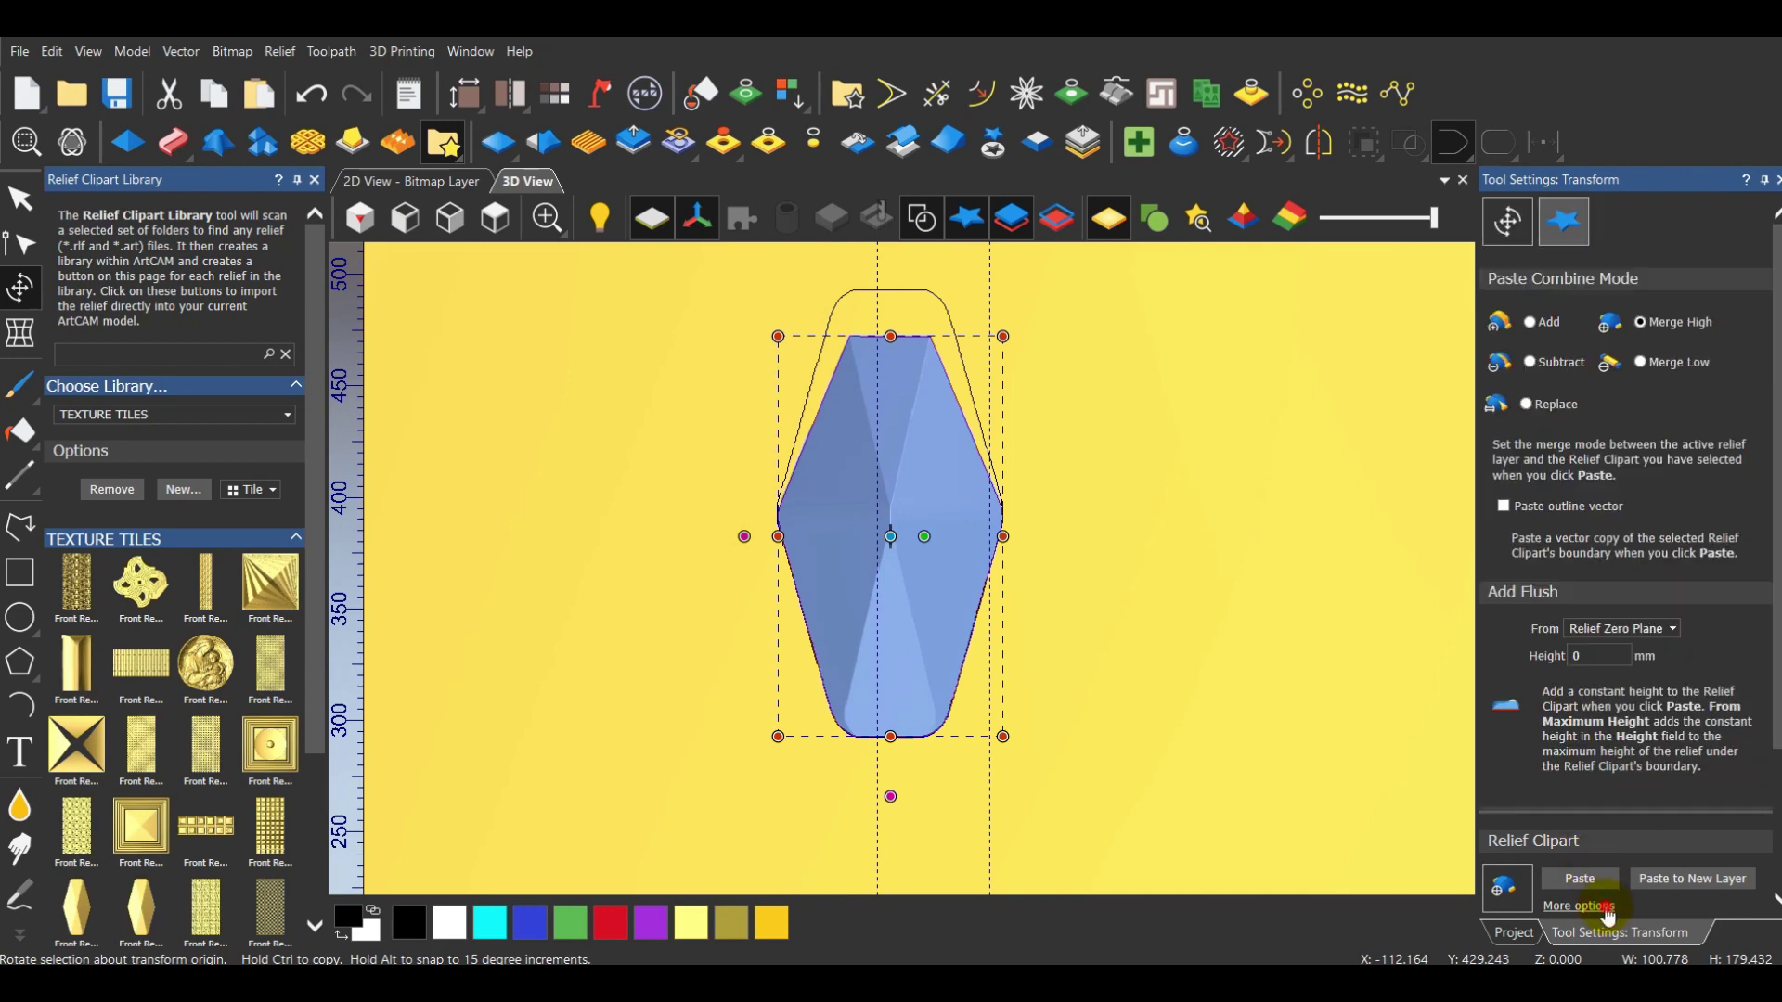
left_click(1606, 911)
scroll(1613, 727, "down", 6)
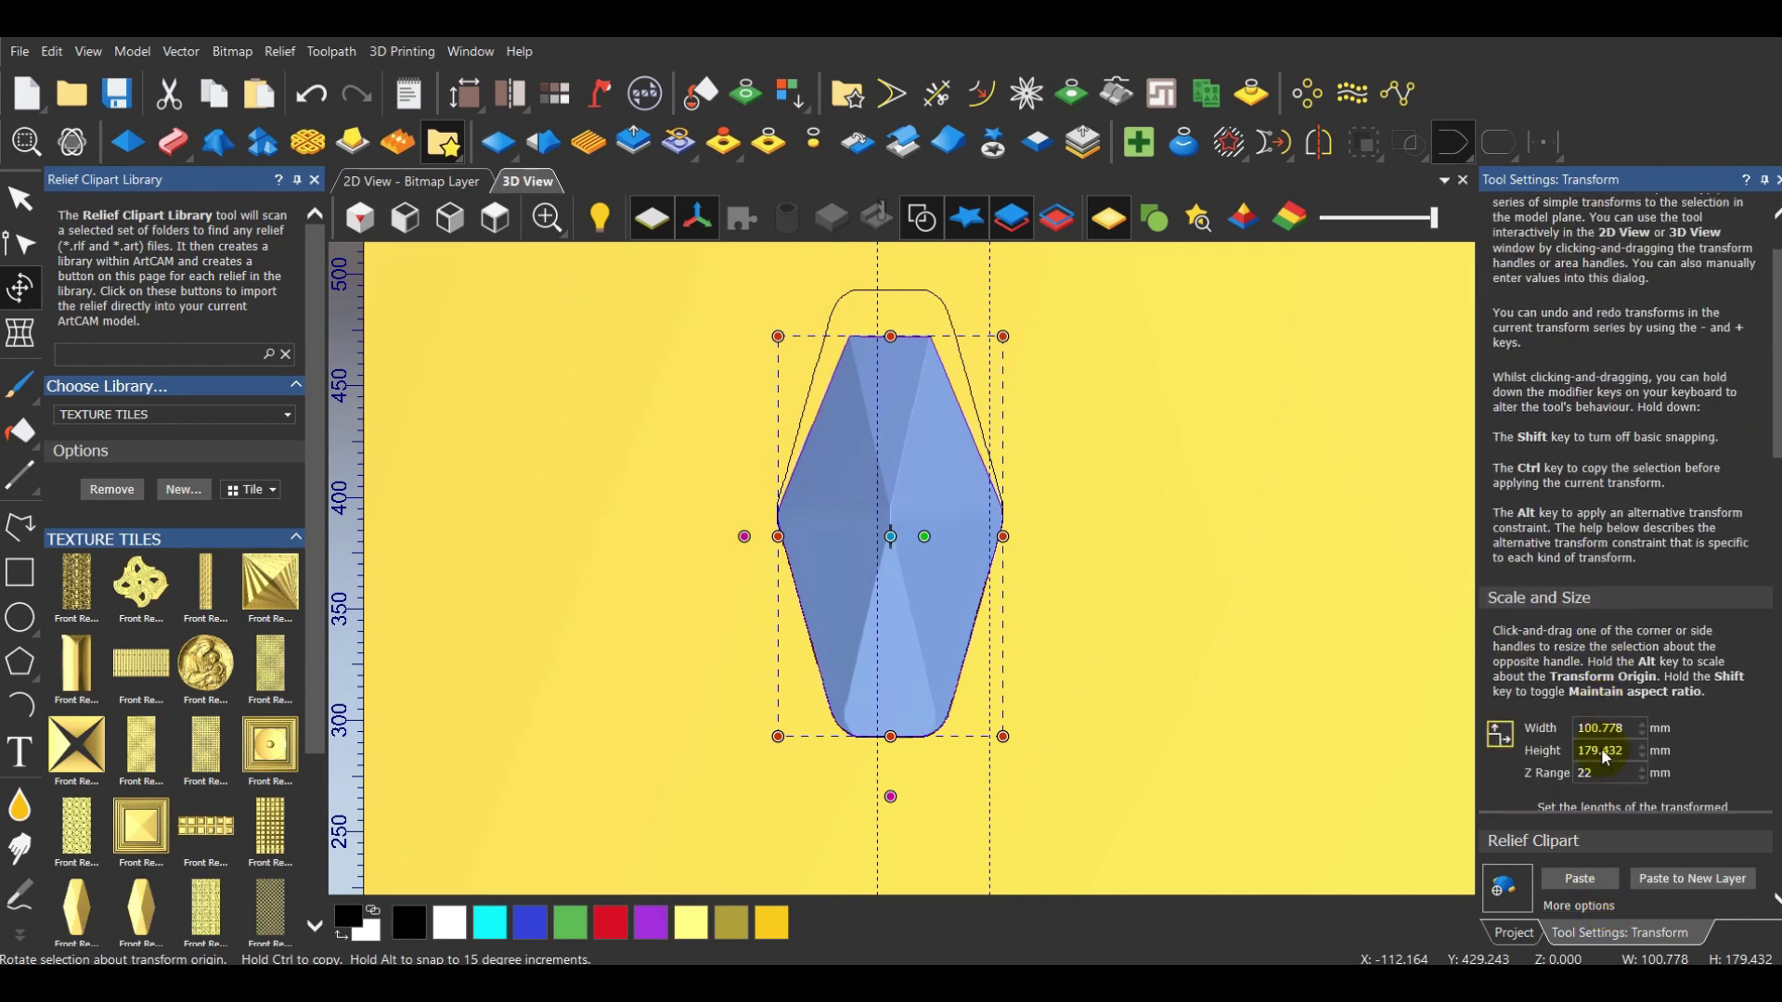
scroll(1604, 494, "down", 8)
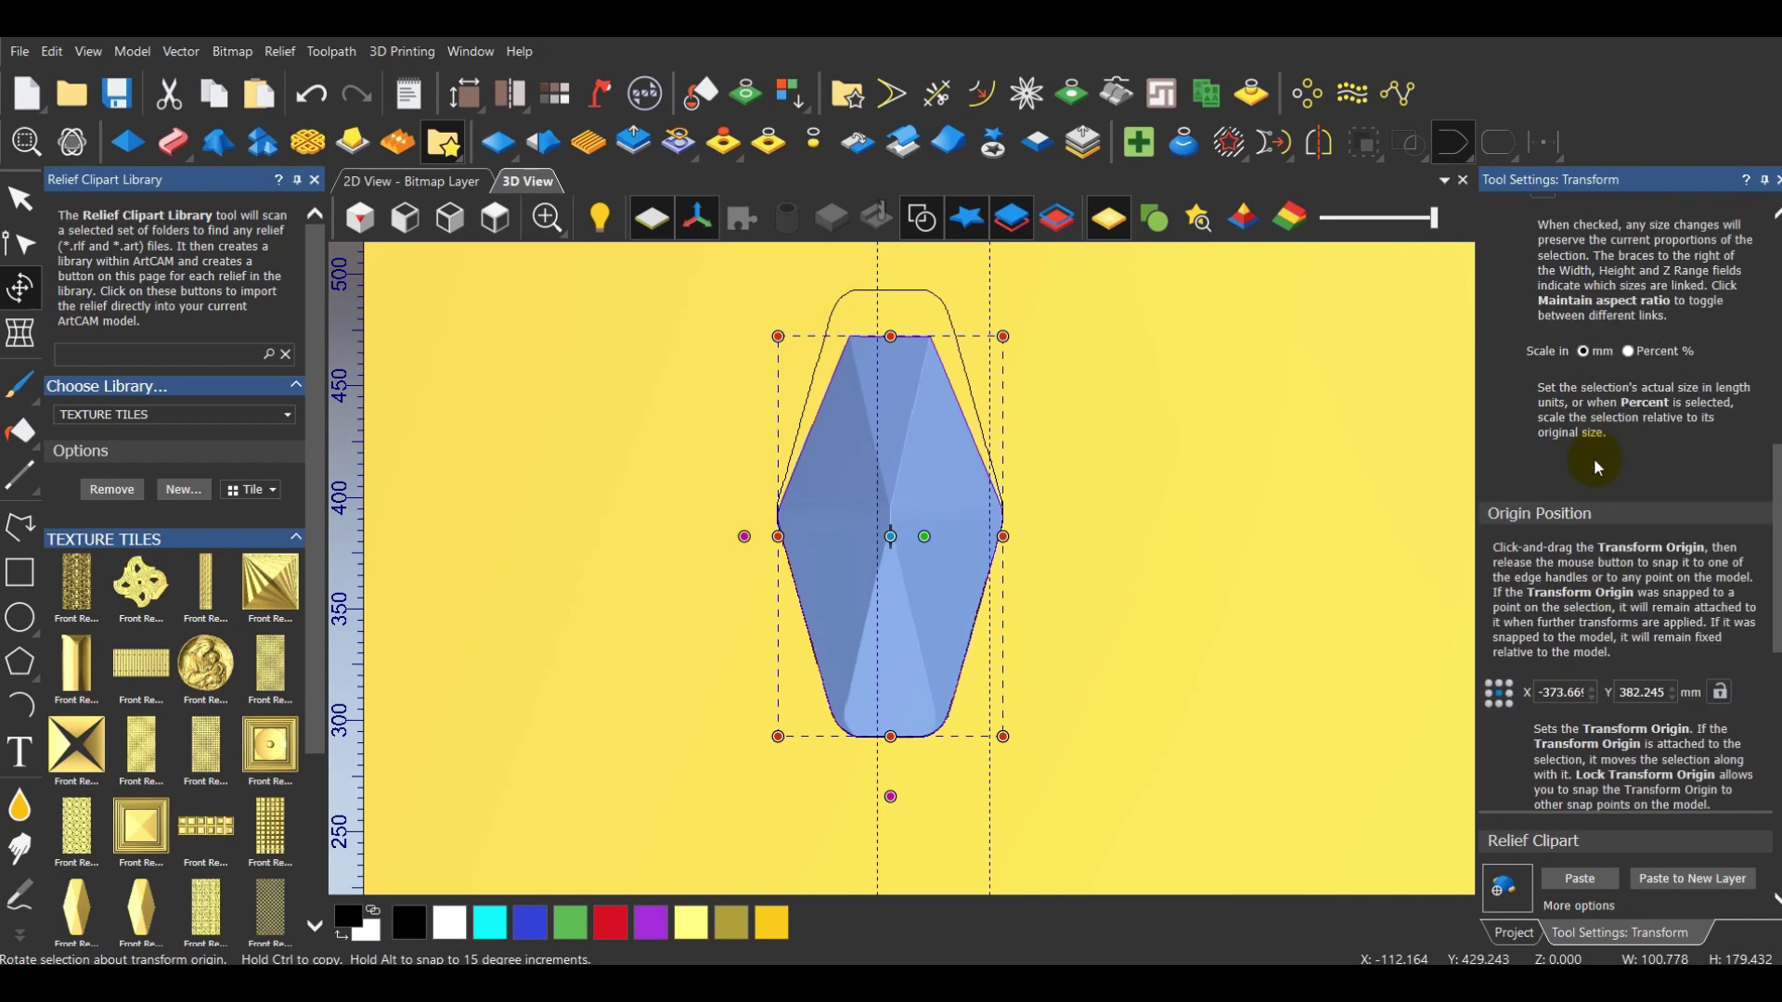
scroll(1570, 543, "up", 7)
scroll(1572, 540, "down", 9)
scroll(1573, 540, "up", 5)
scroll(1563, 721, "up", 6)
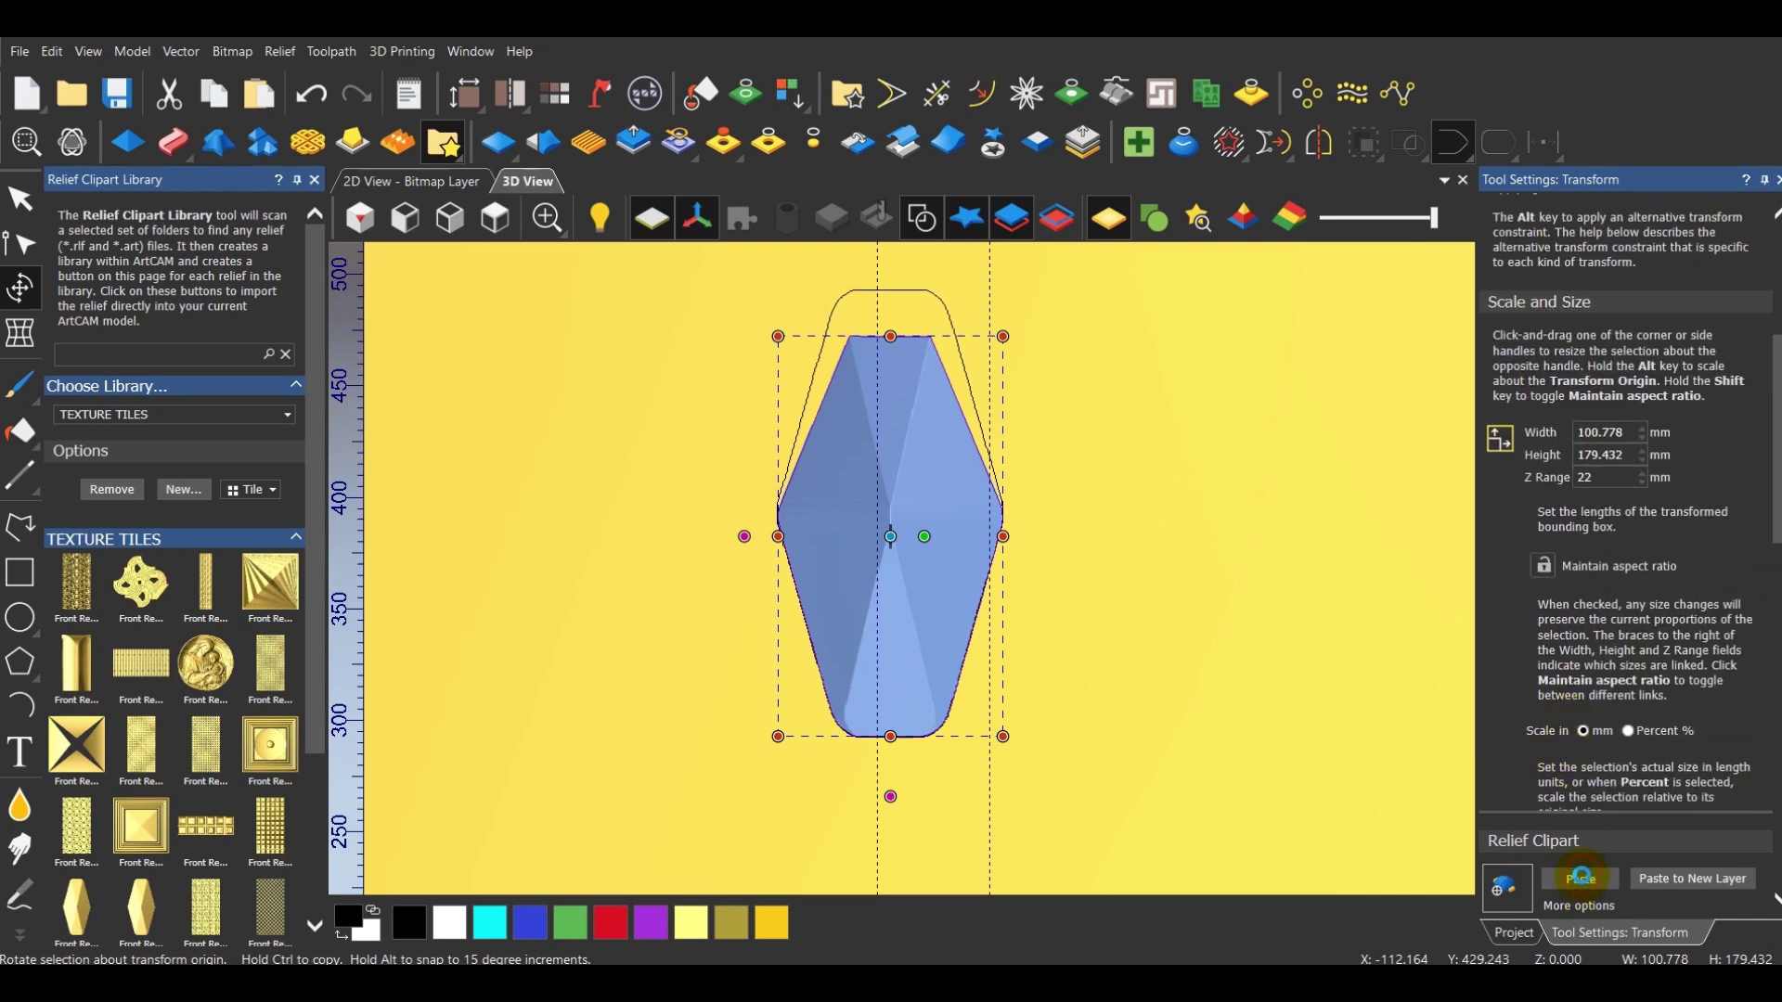
left_click(1189, 601)
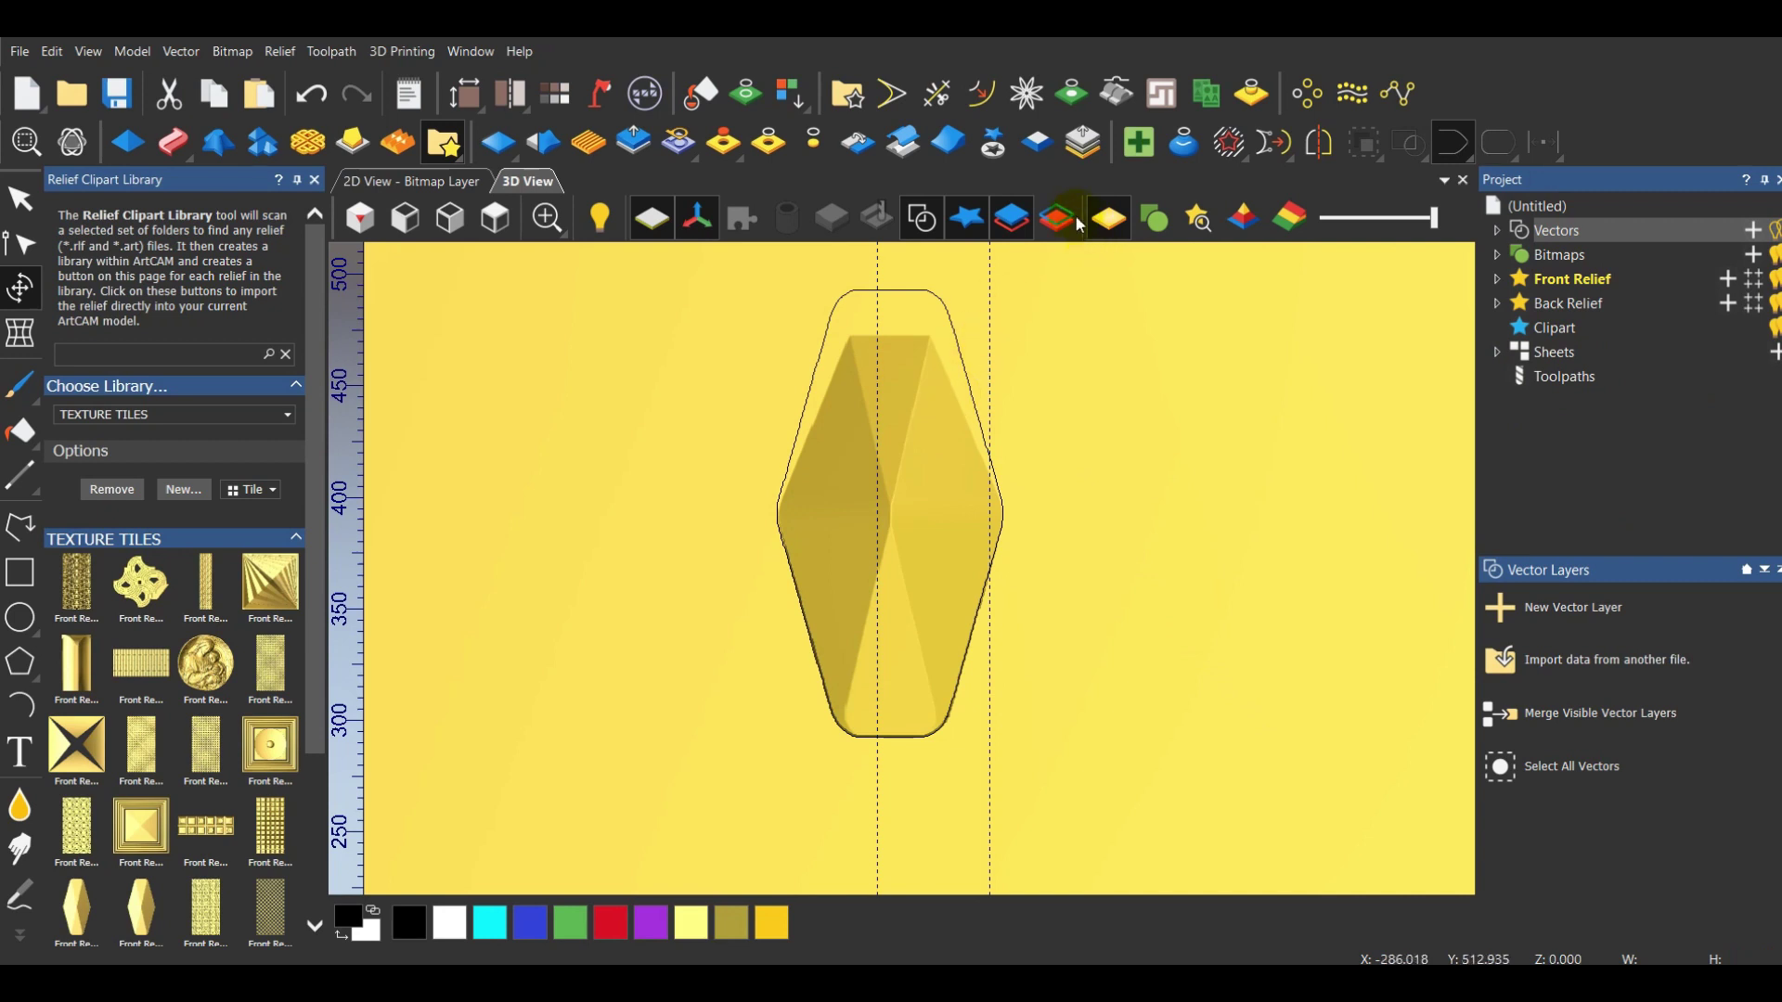
Undo the tile's latest conversion to clipart and export its relief to the relief clipart library
left_click(986, 163)
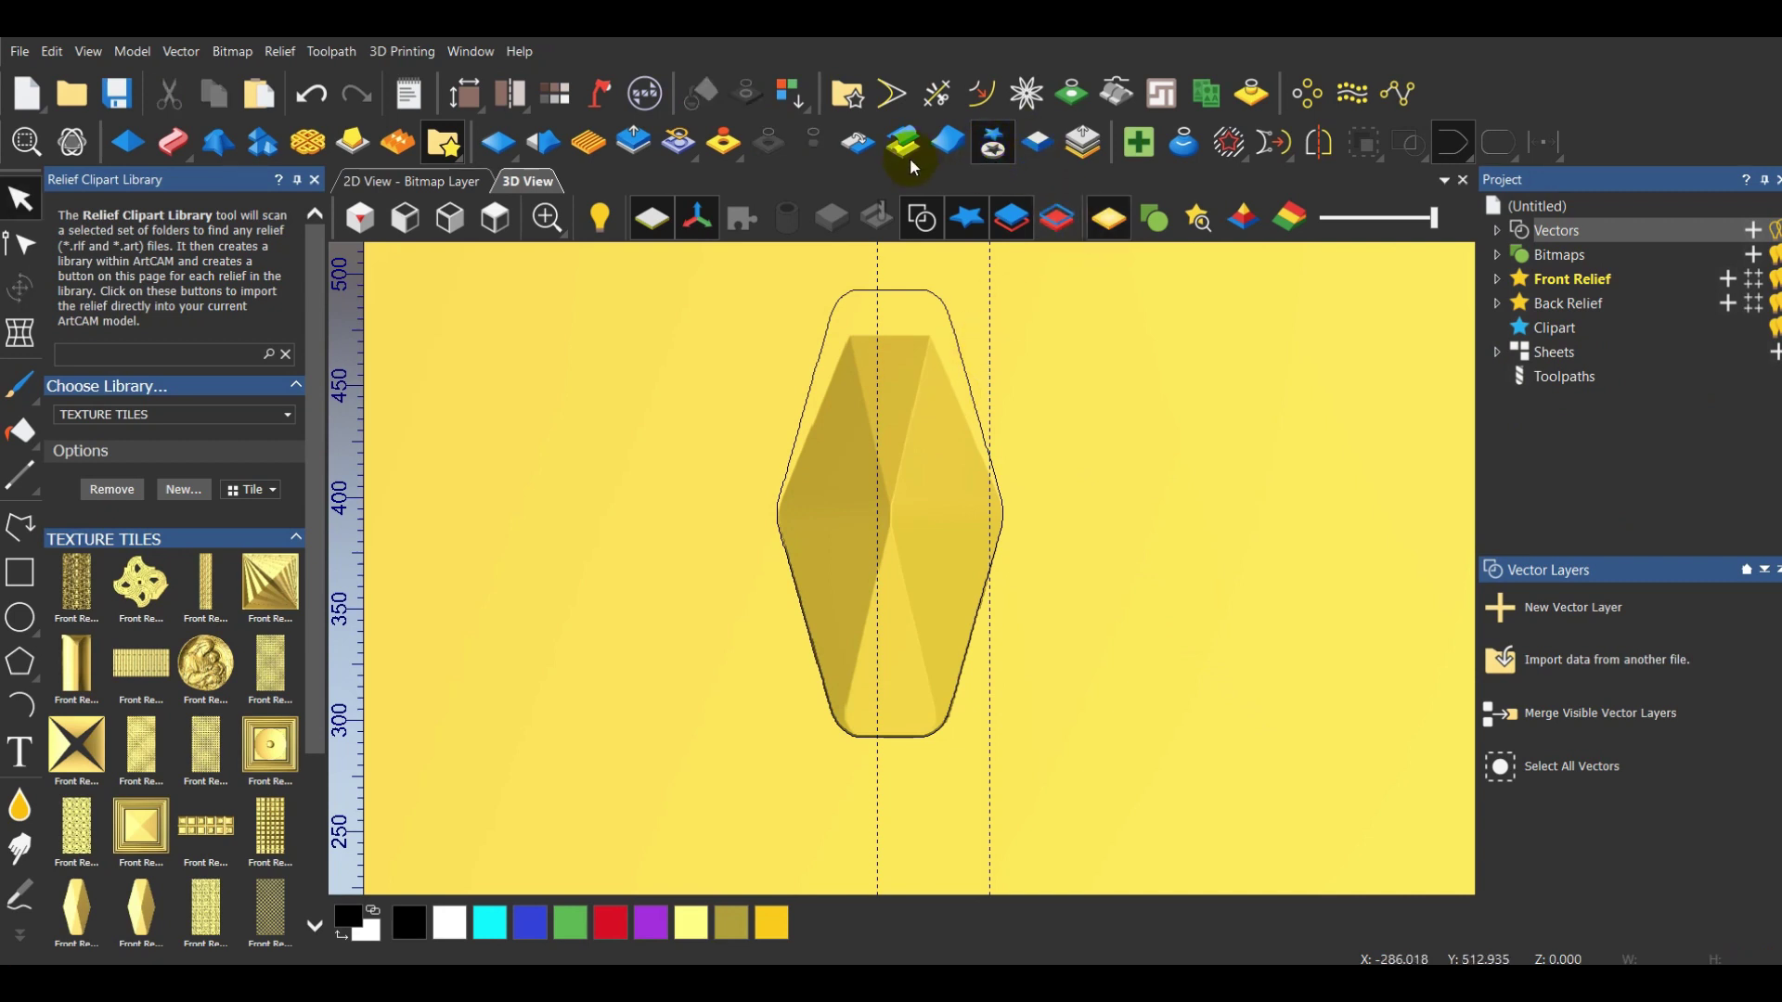
left_click(314, 98)
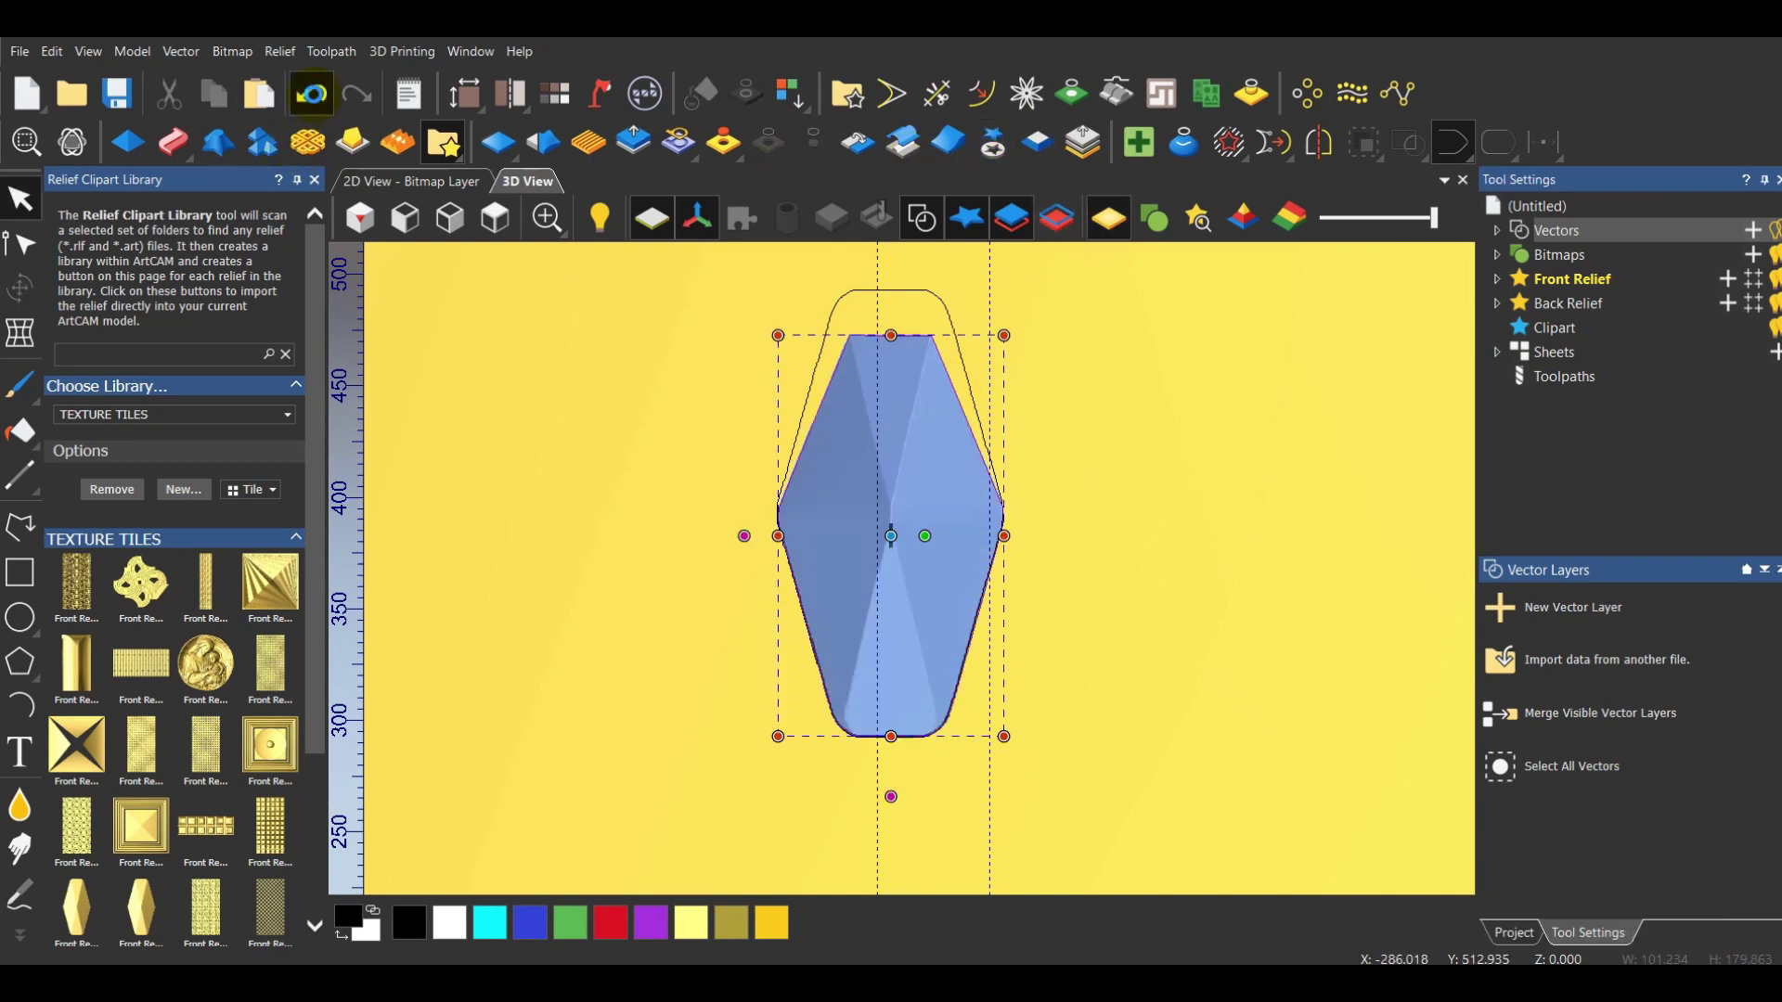
left_click(284, 59)
mouse_move(320, 118)
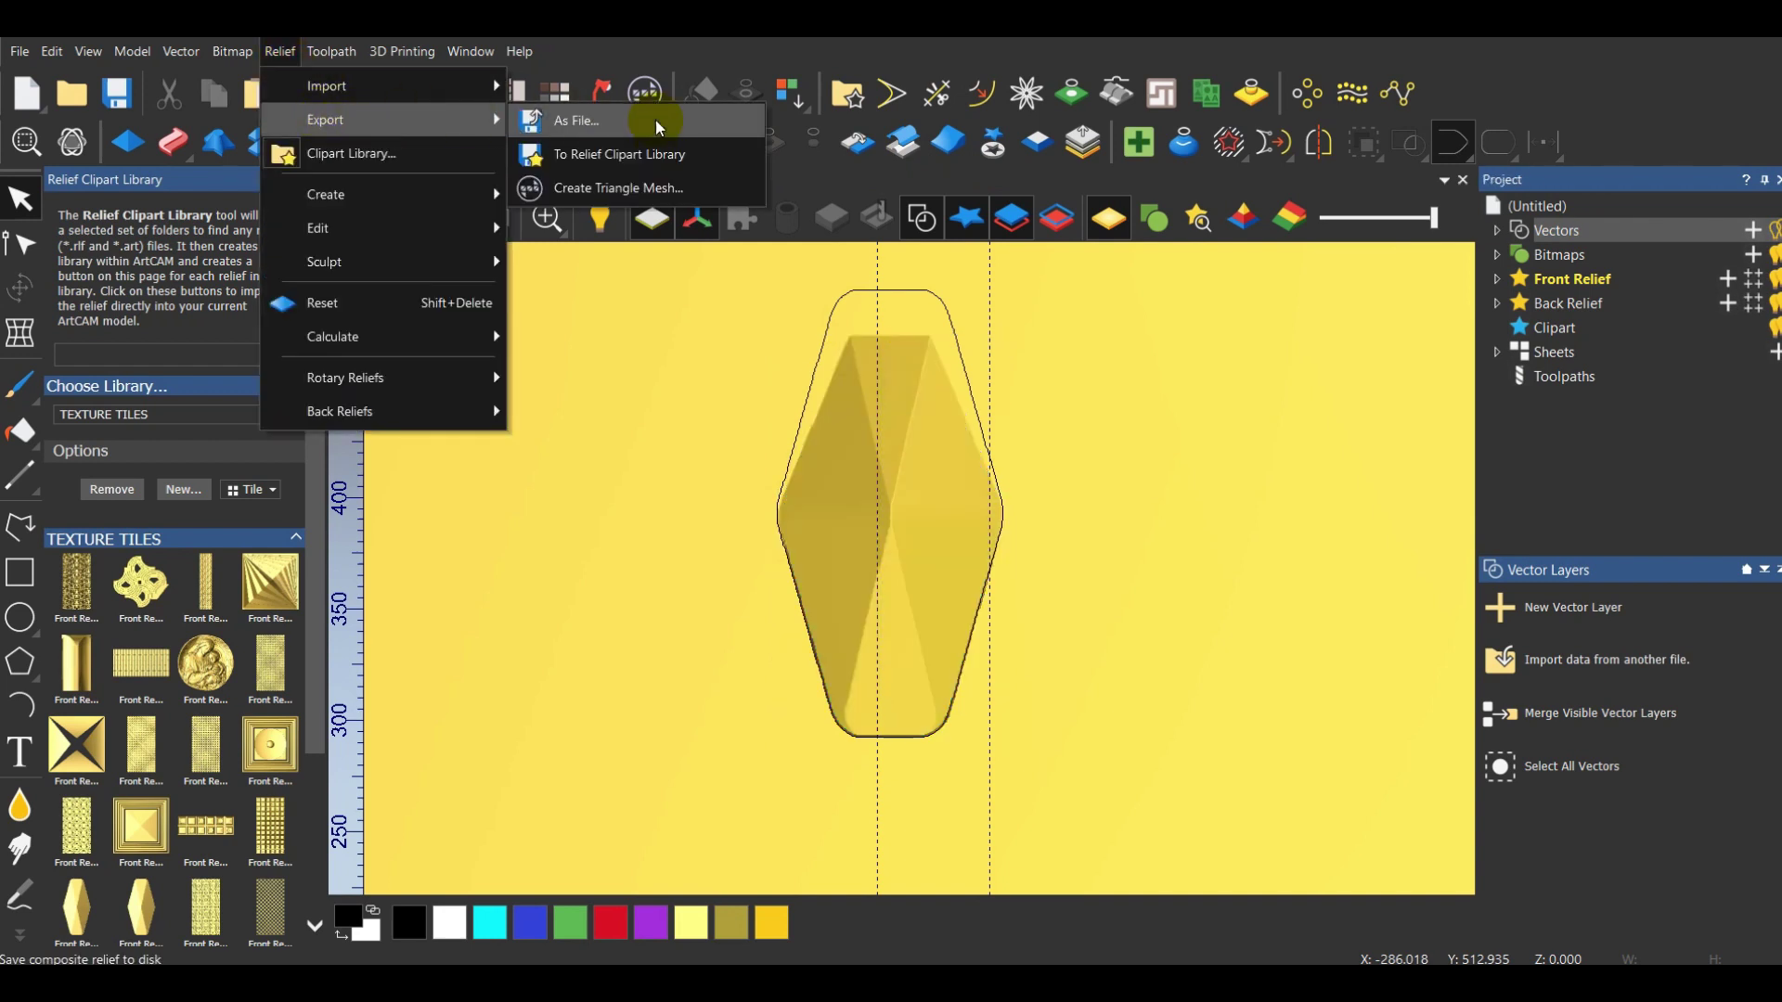
left_click(669, 155)
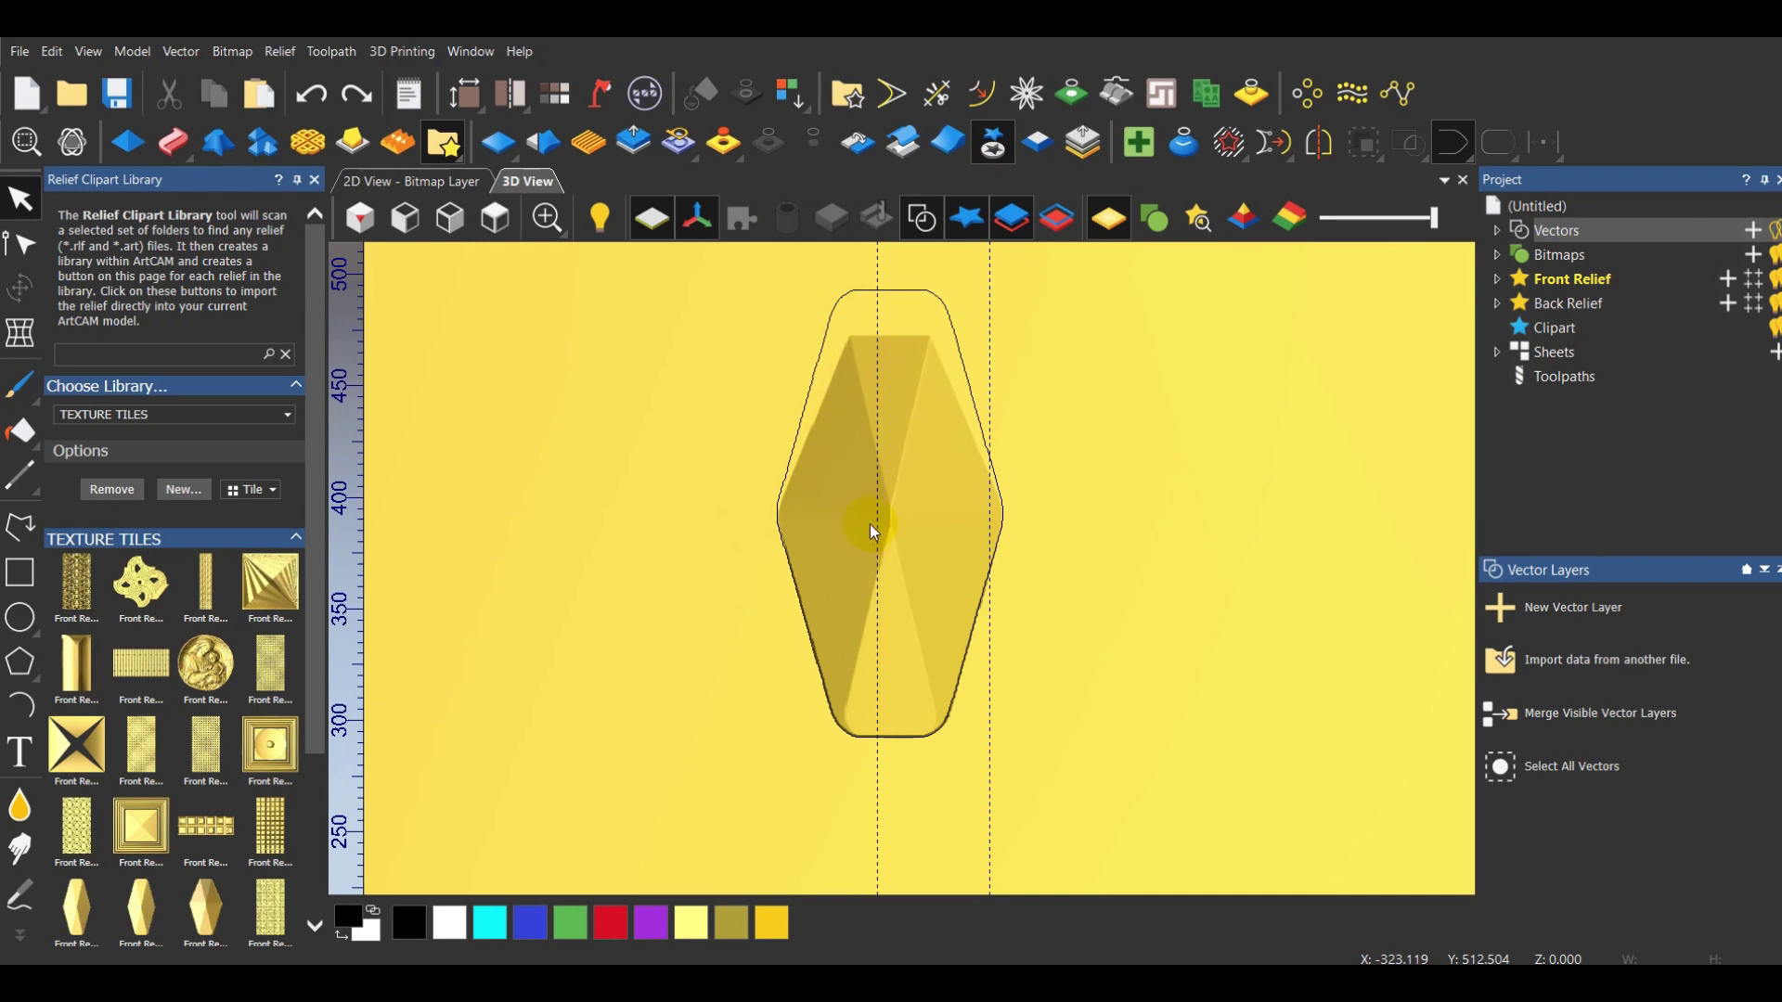
Copy the tile clipart diagonally up to the left, aligning the copy's widest point with the original's upper-left corner
left_click(867, 623)
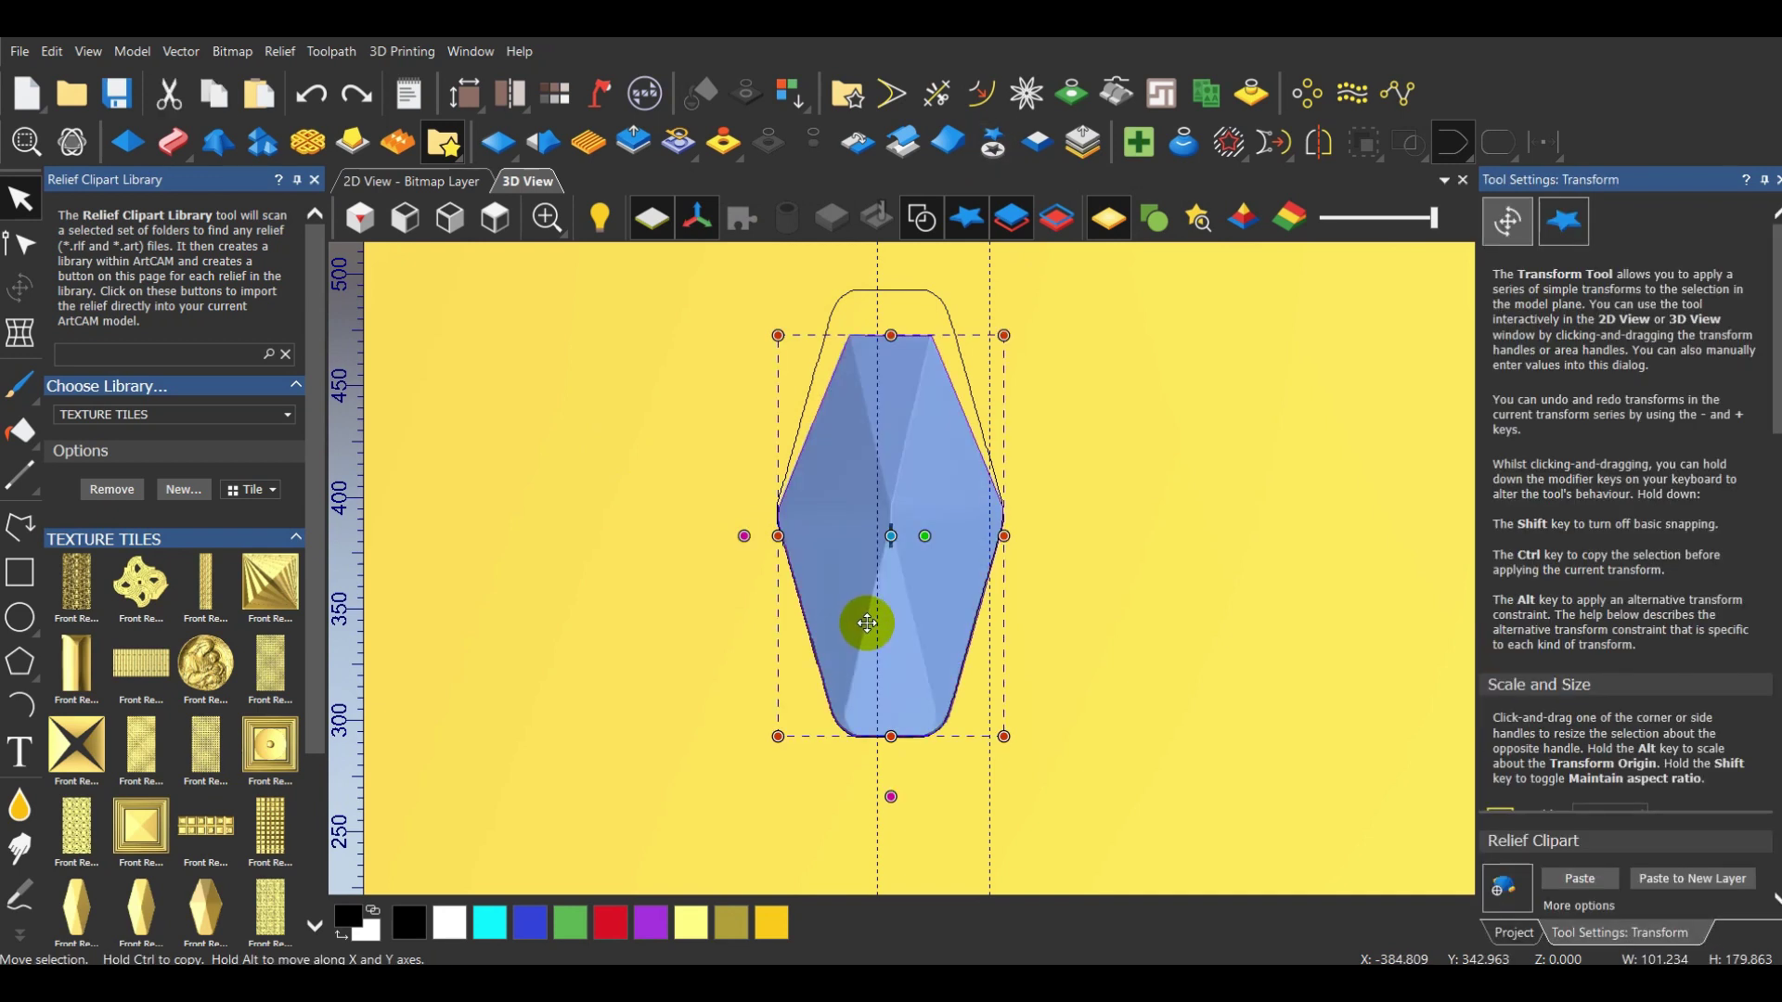
left_click_drag(907, 664, 729, 486)
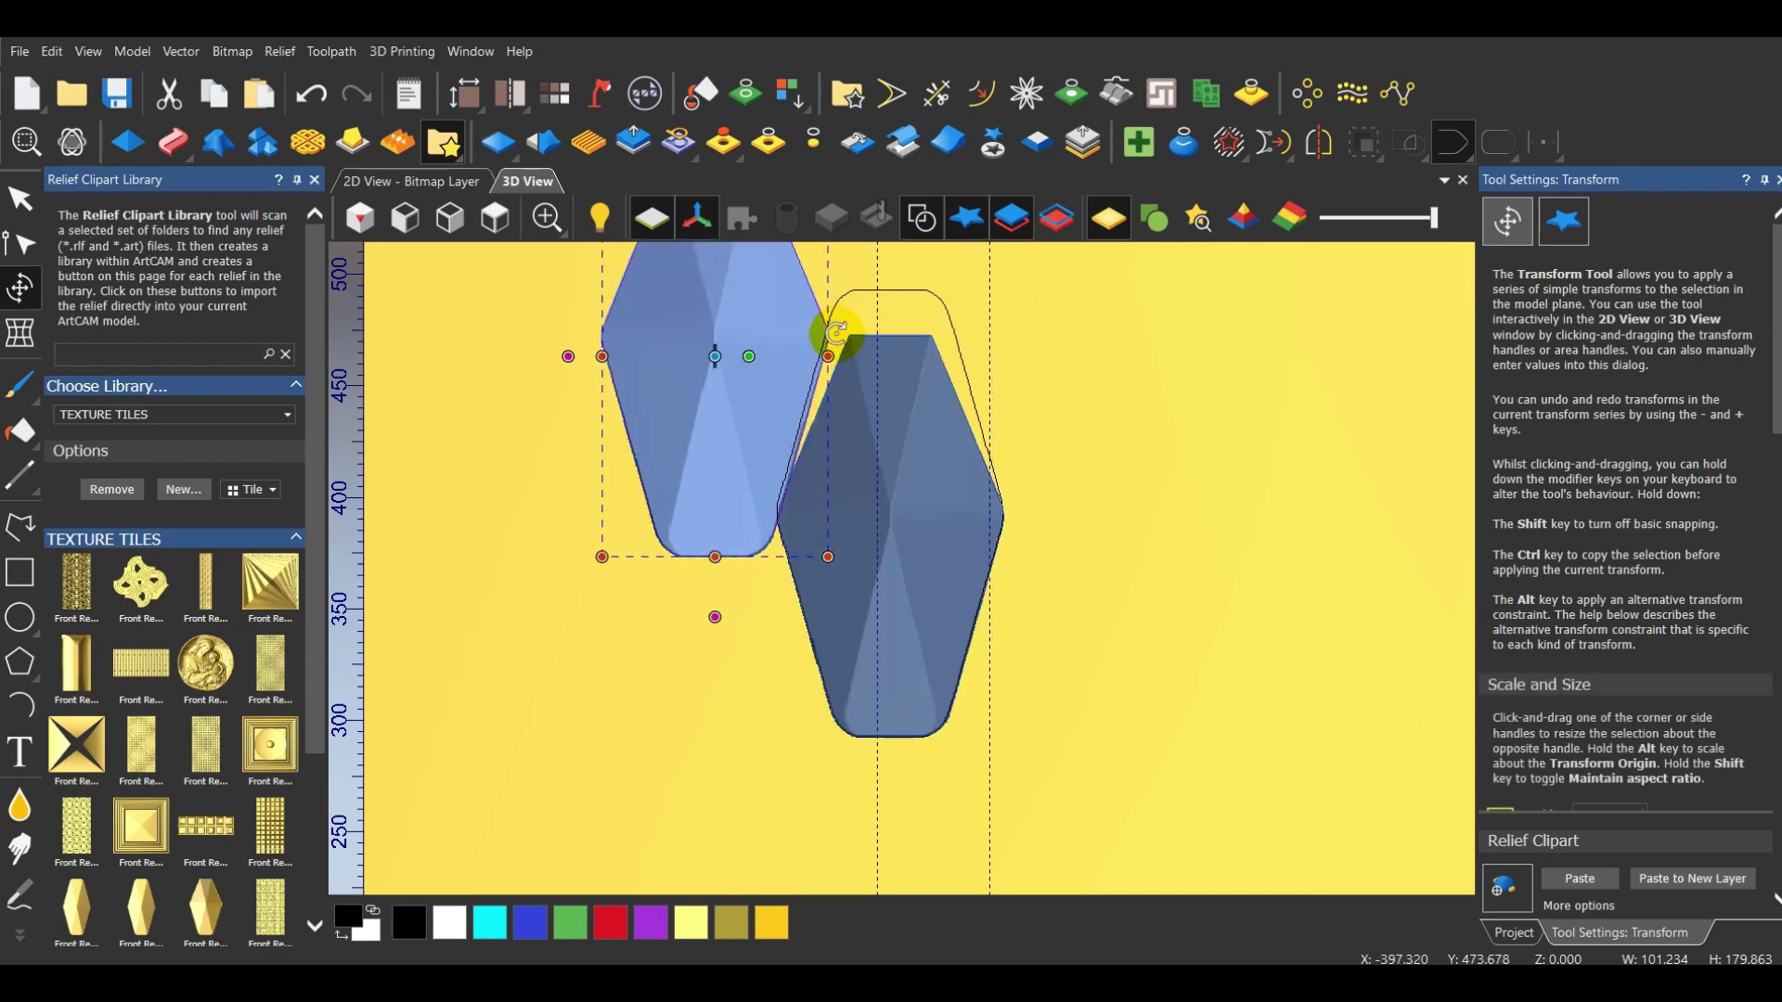
scroll(834, 334, "up", 2)
scroll(834, 337, "up", 1)
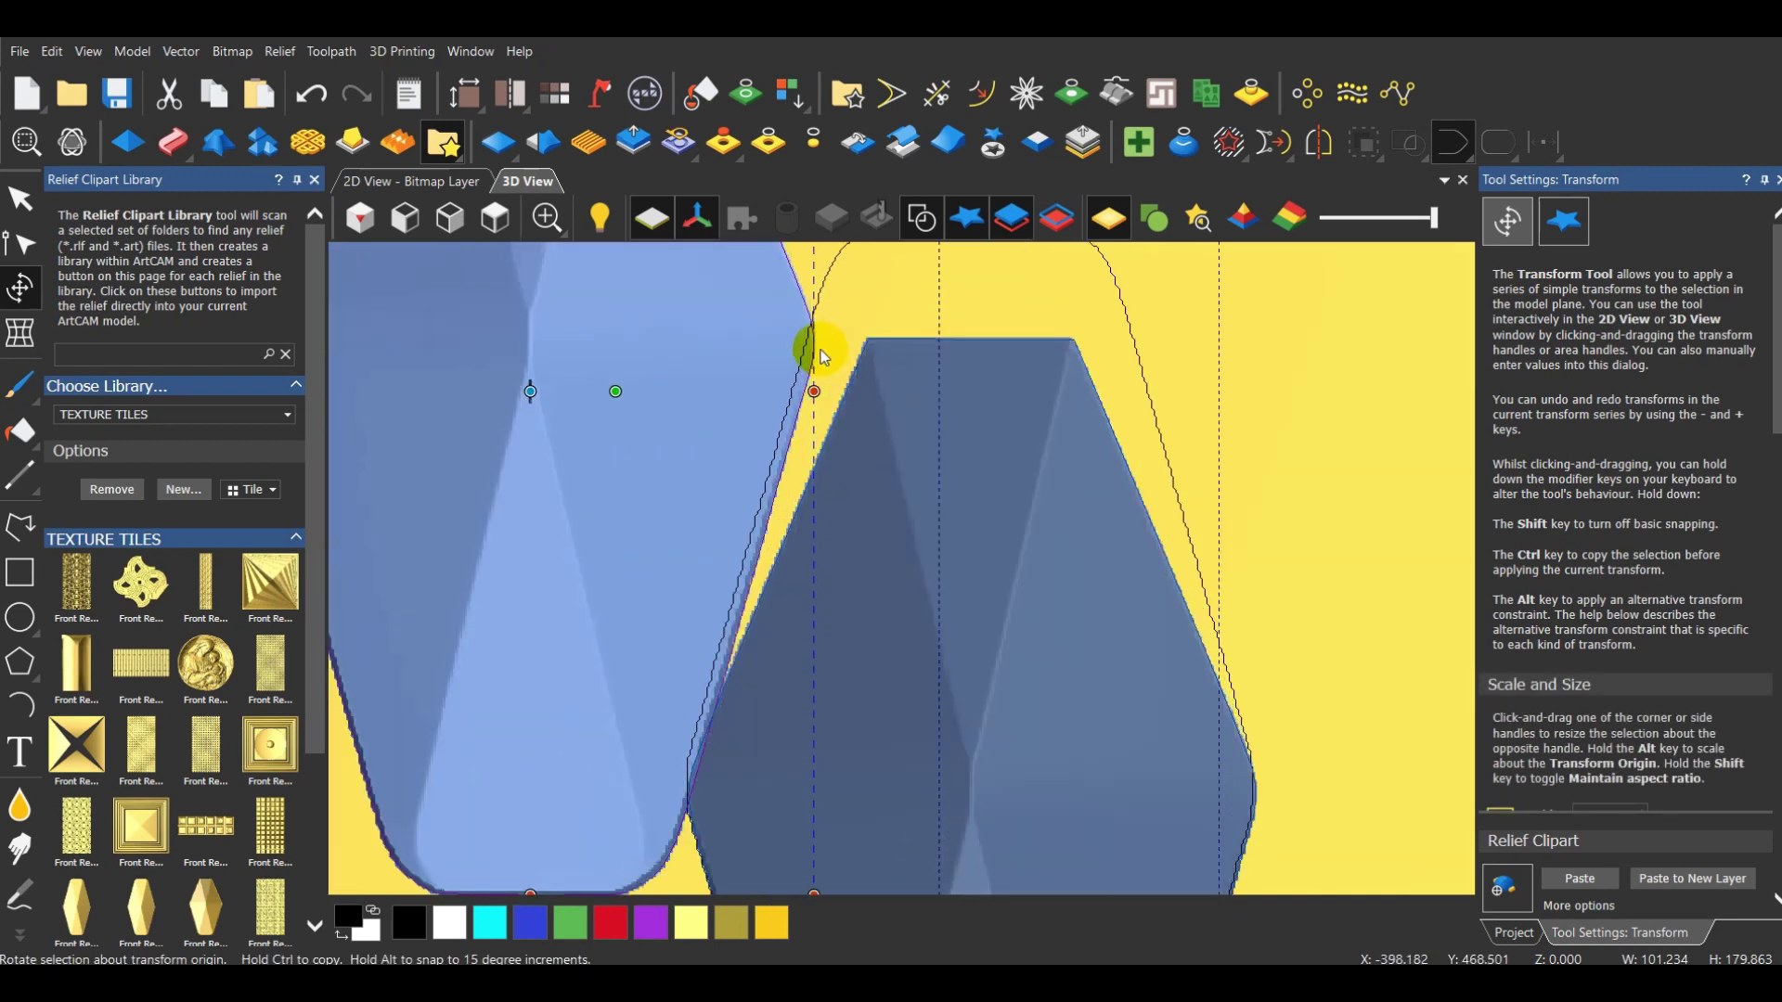
left_click_drag(835, 349, 863, 348)
left_click(1109, 365)
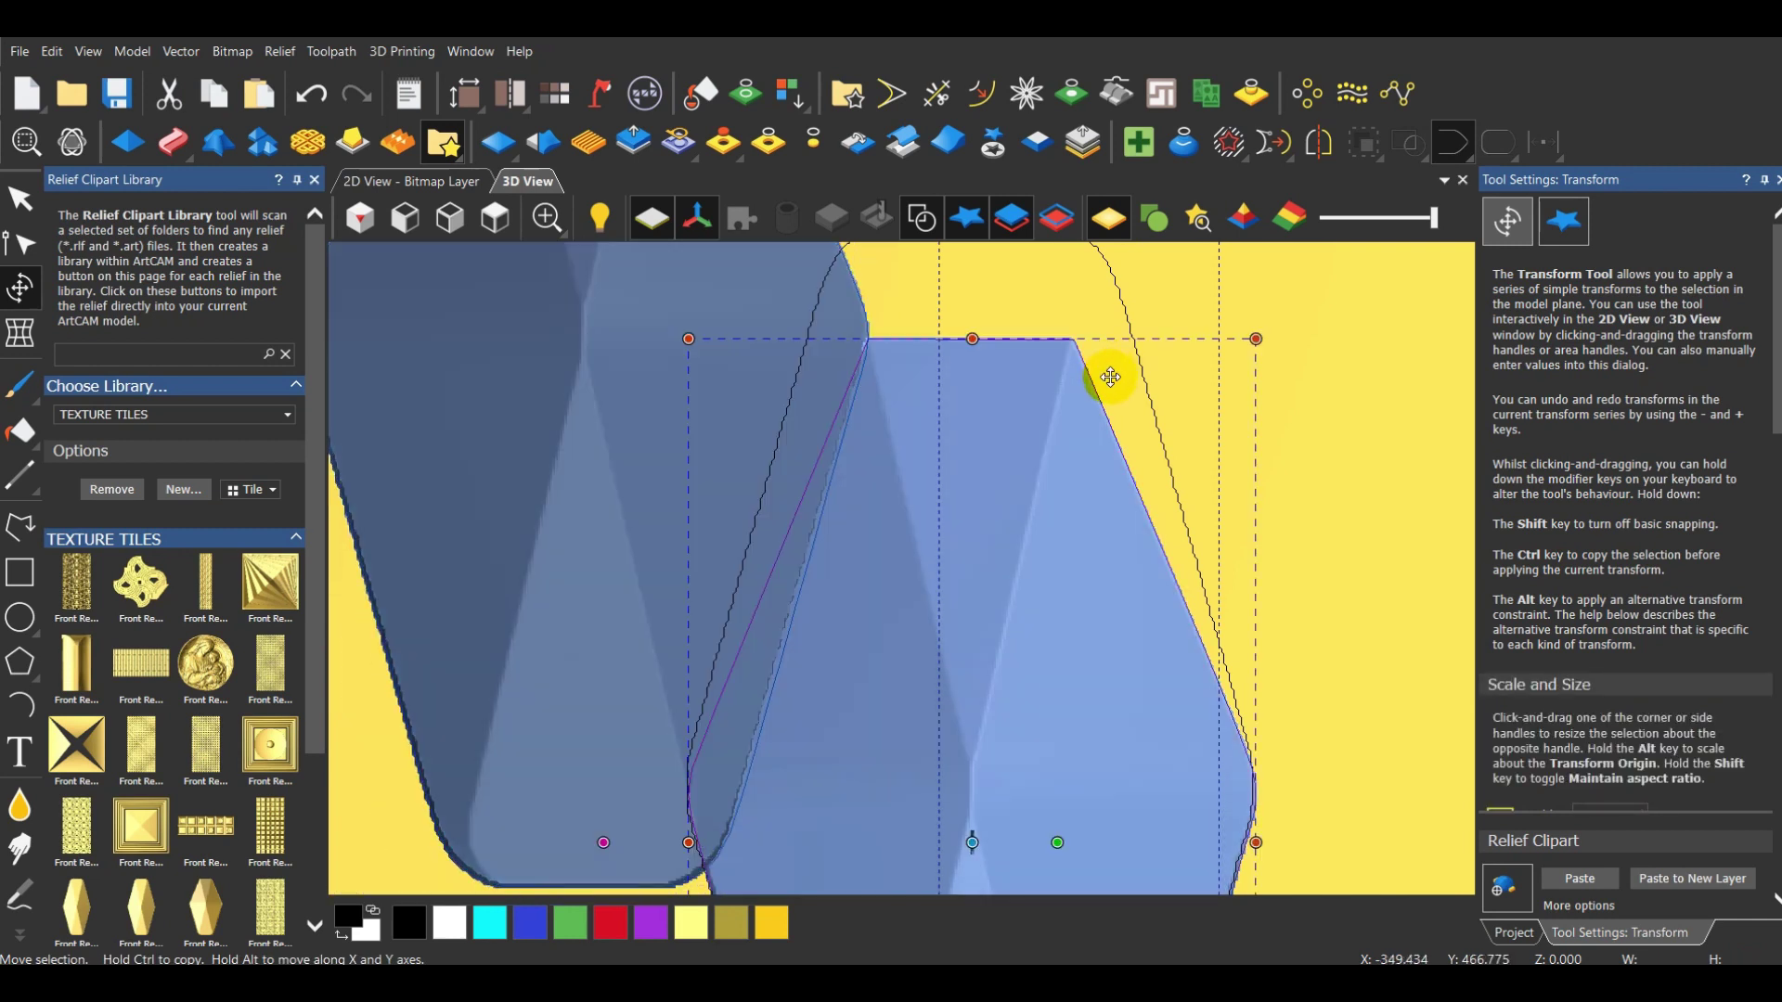
left_click(1363, 374)
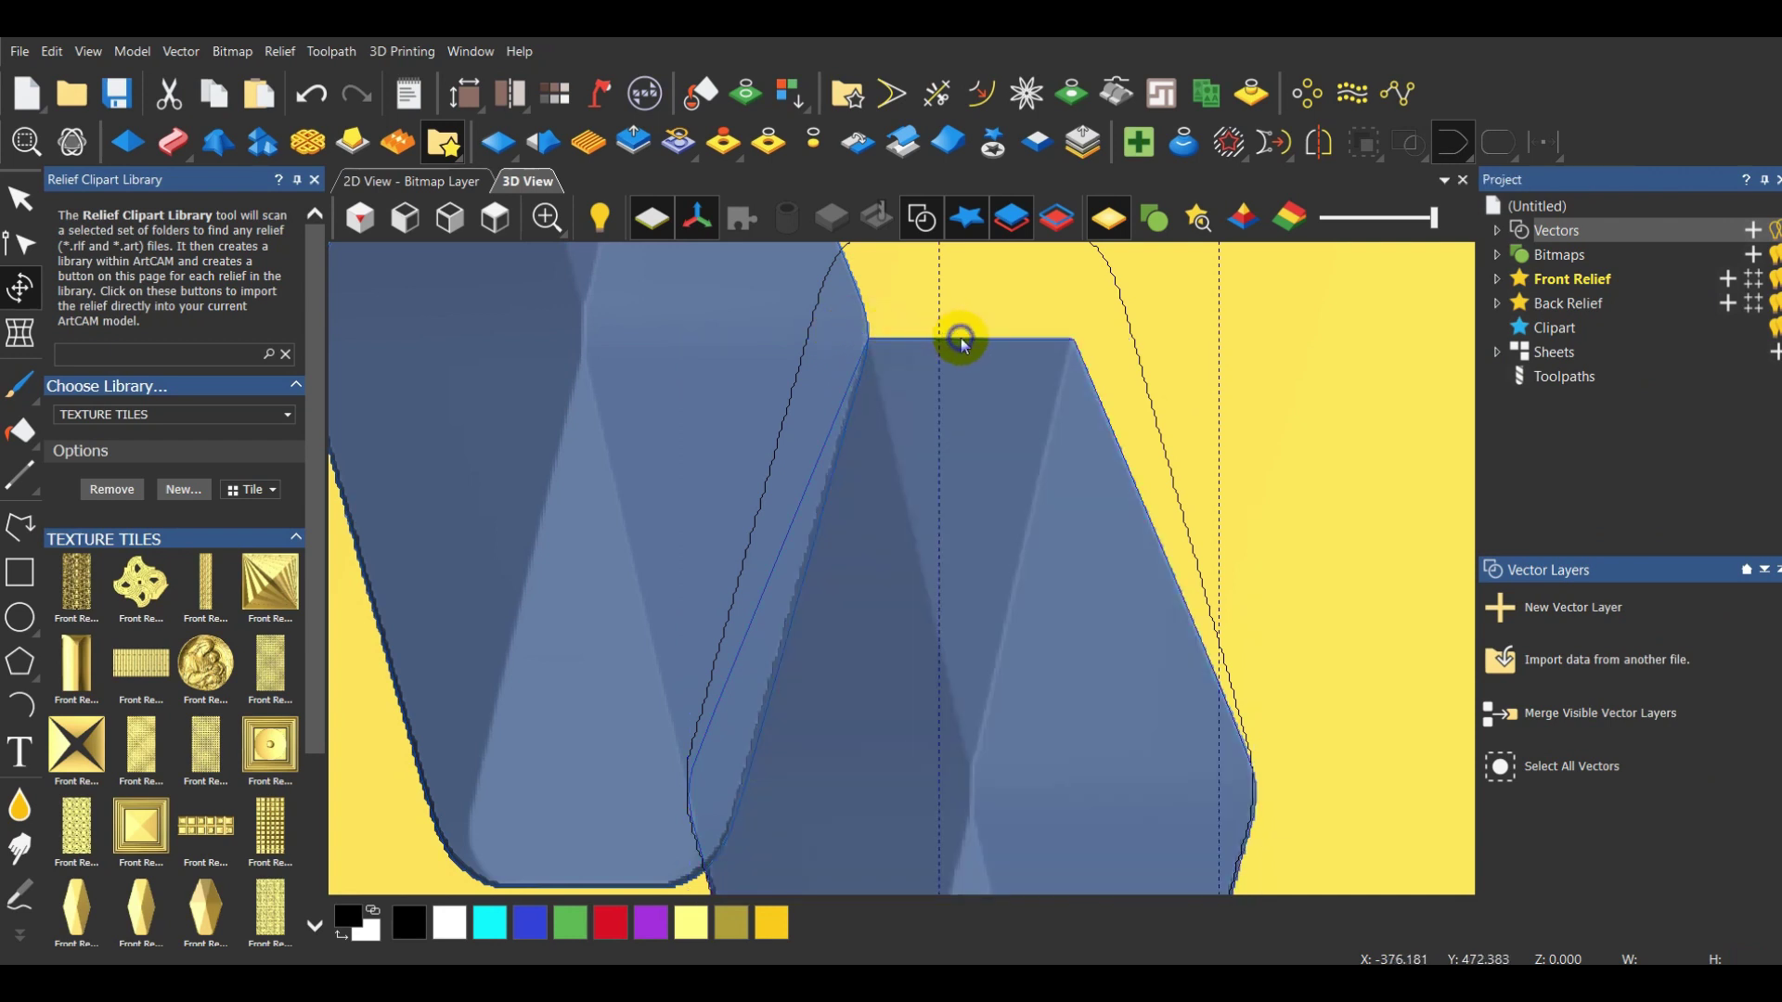
Insert a horizontal Y guideline and align it with the lower tile's top edge
right_click(961, 338)
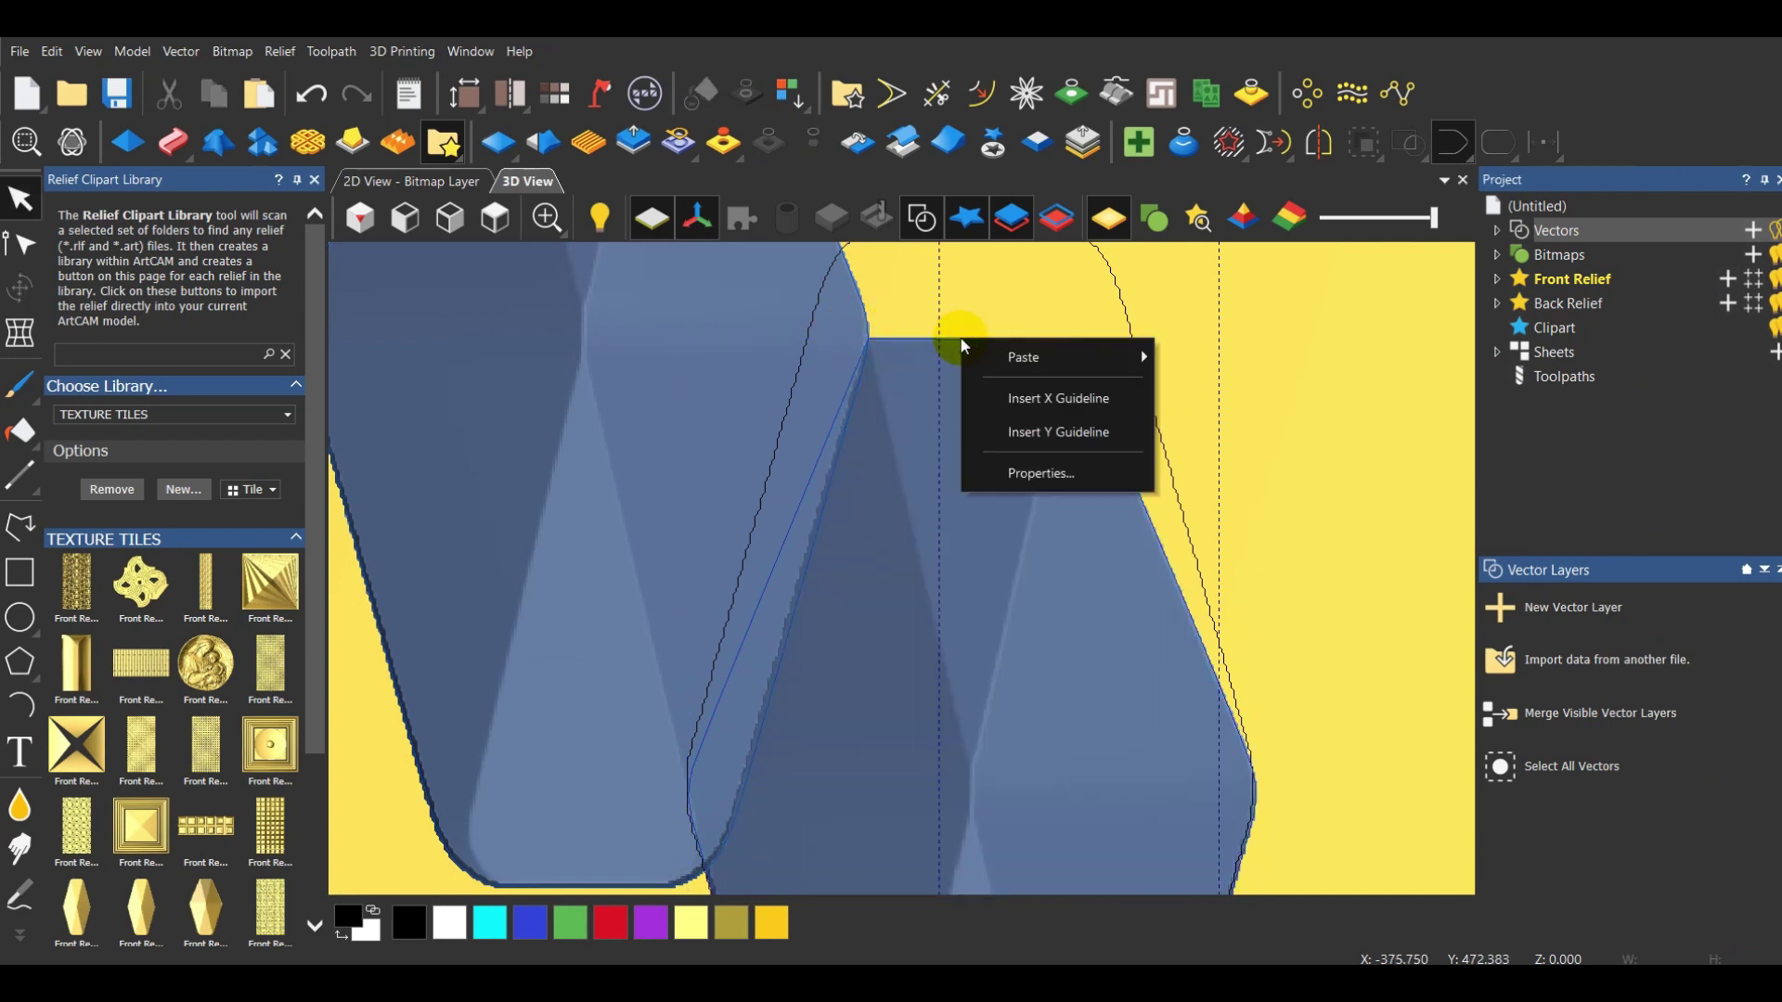
left_click(1066, 433)
scroll(972, 332, "up", 5)
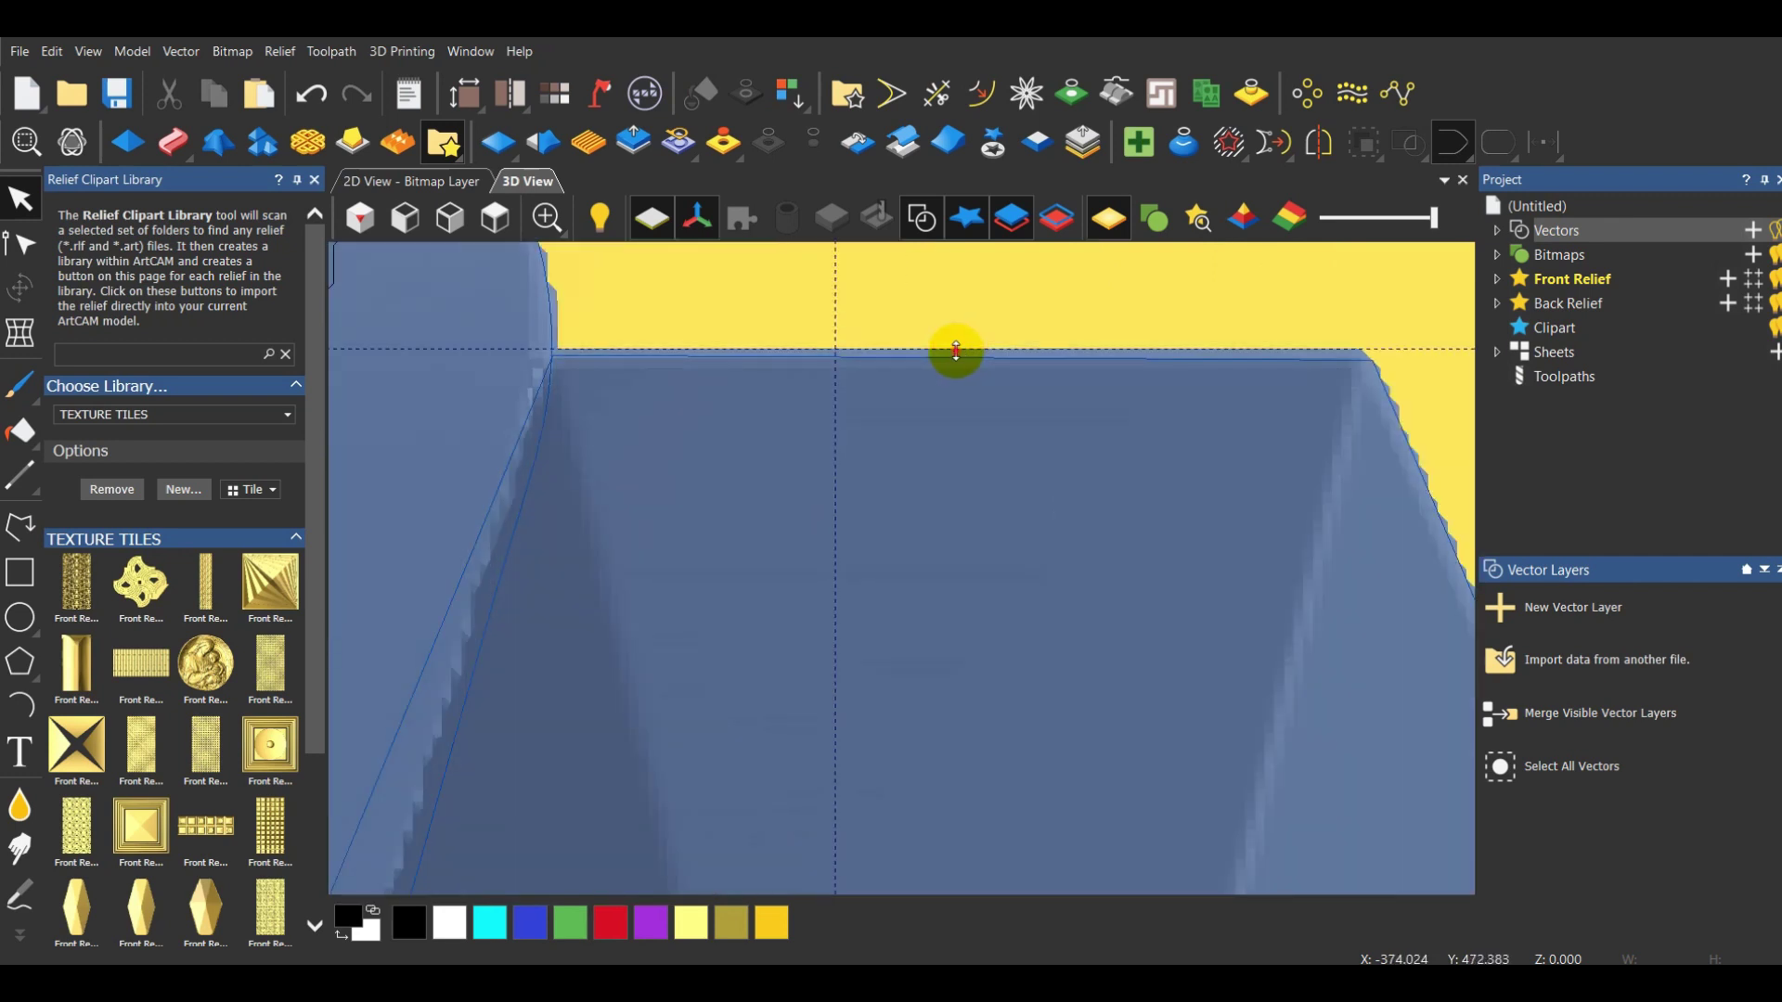
left_click_drag(948, 365, 948, 358)
scroll(982, 345, "down", 5)
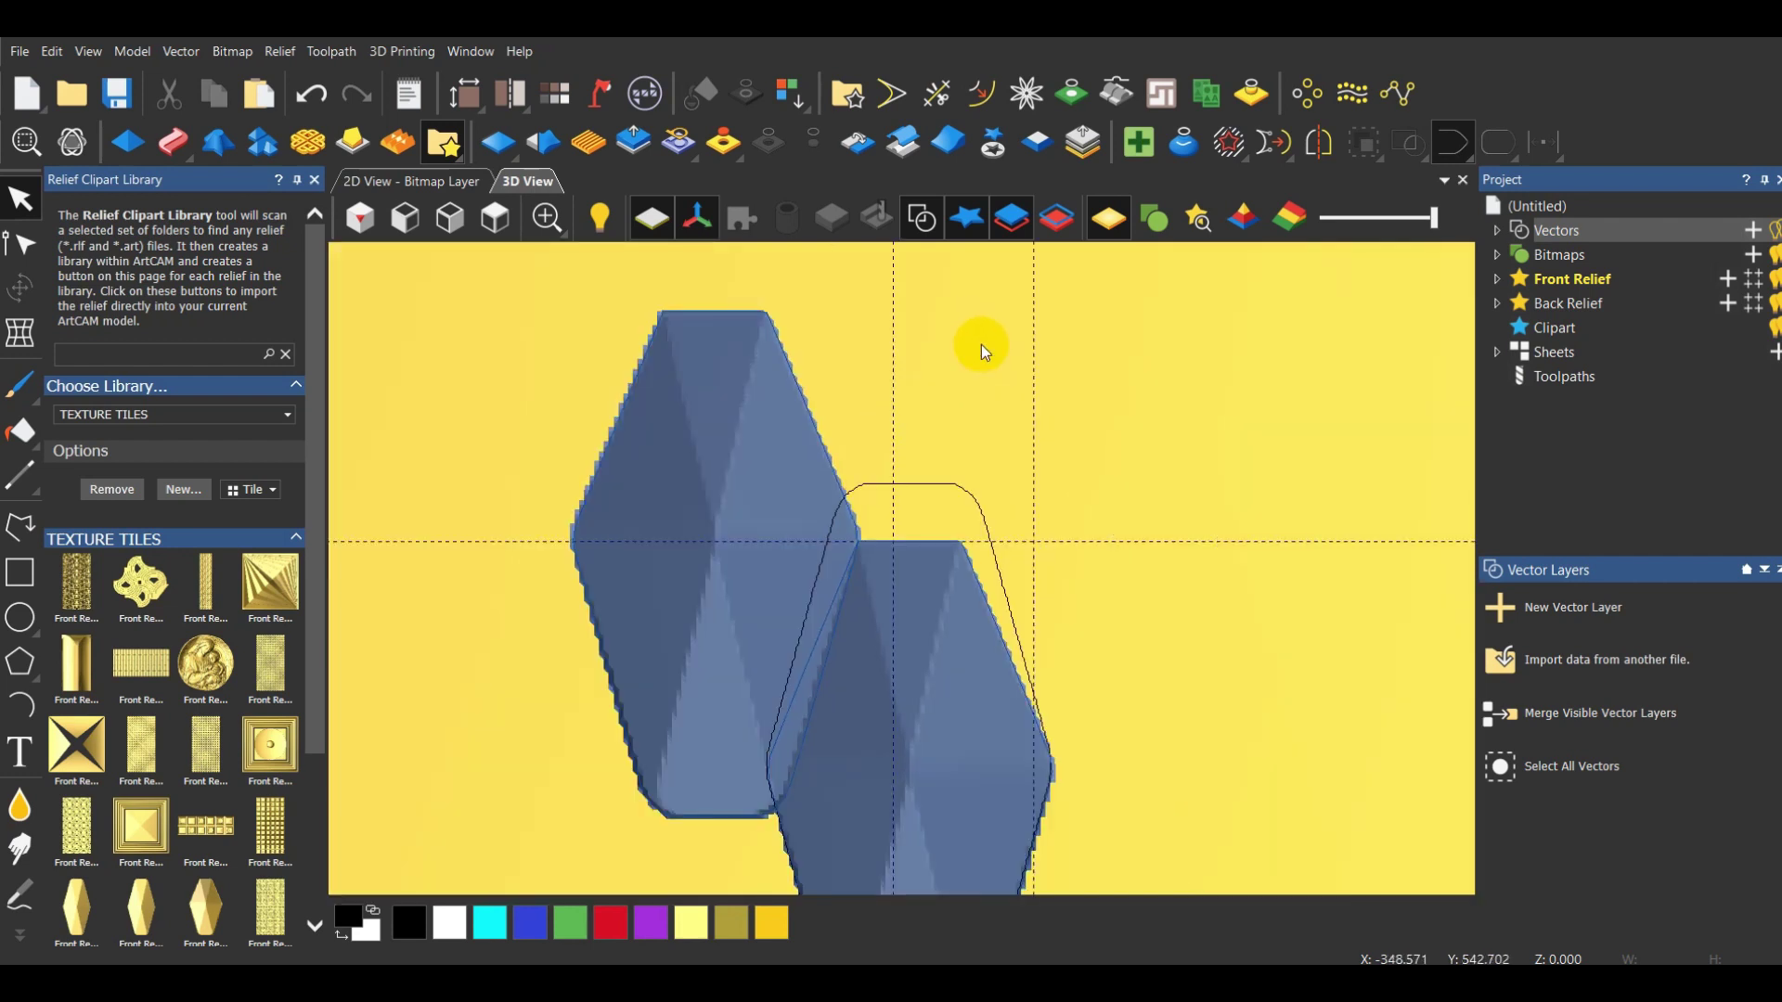
Draw a horizontal line about 351 mm long along the Y guideline, crossing the upper tile and the lower tile's top edge
scroll(876, 560, "up", 2)
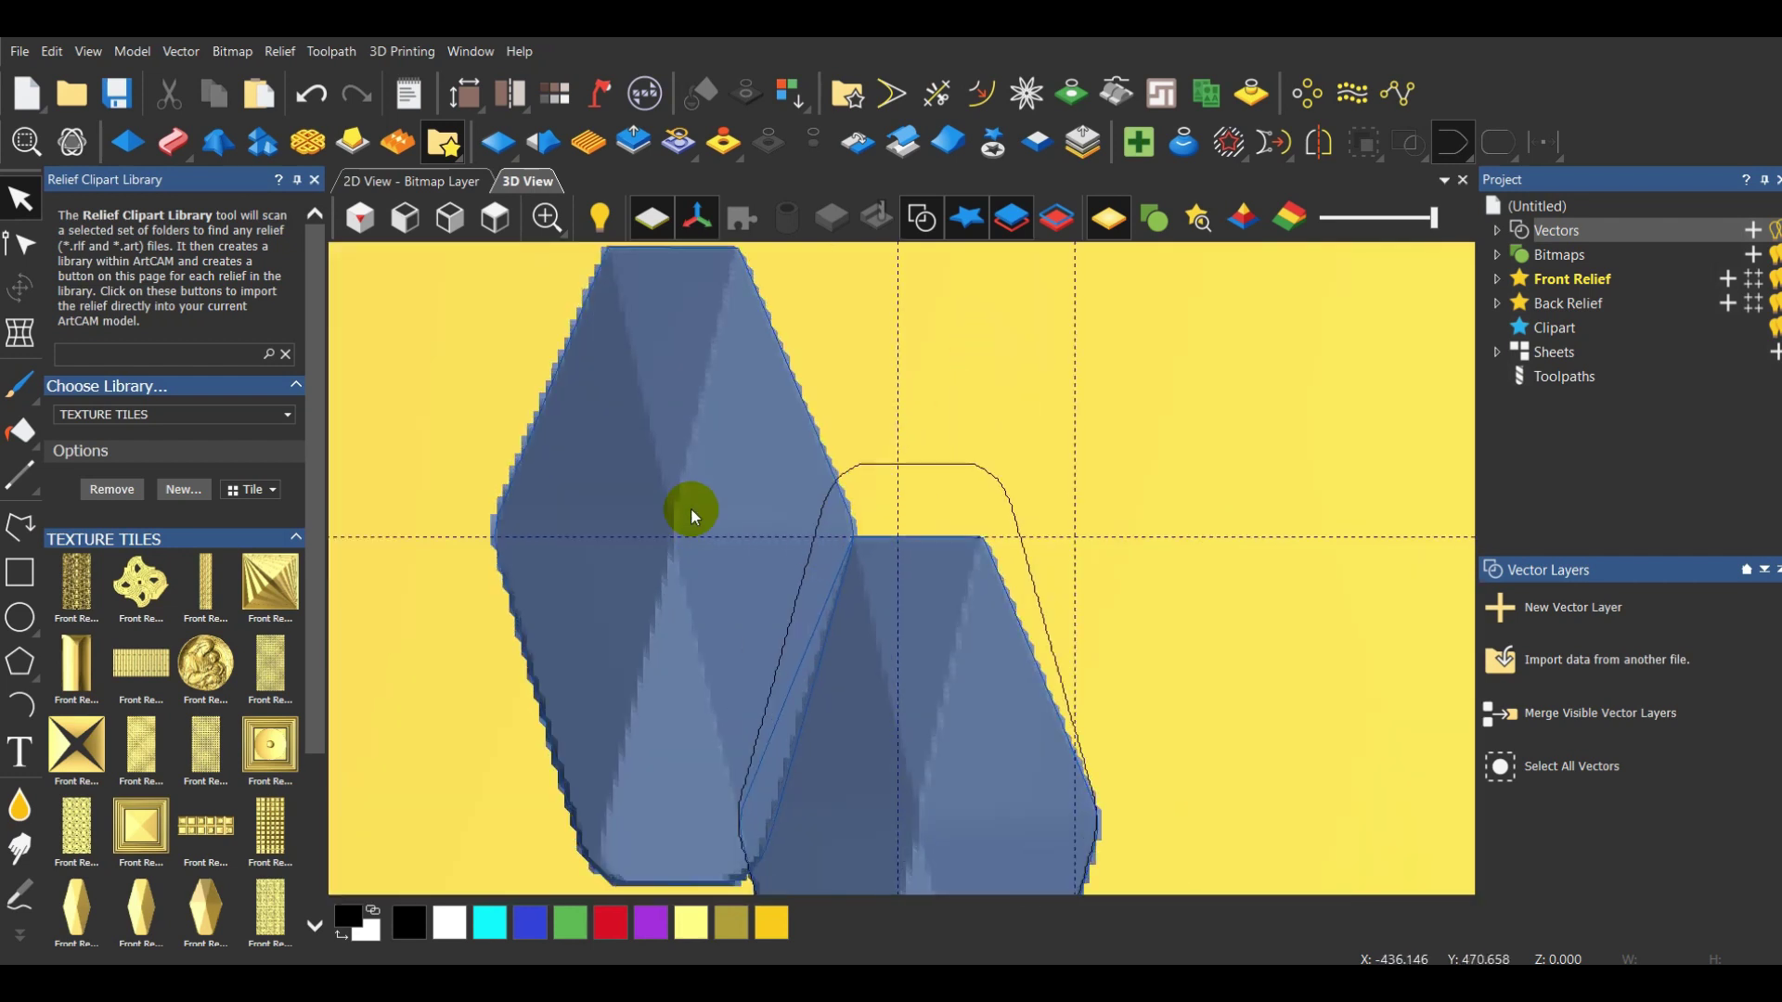
left_click(505, 586)
scroll(681, 504, "down", 2)
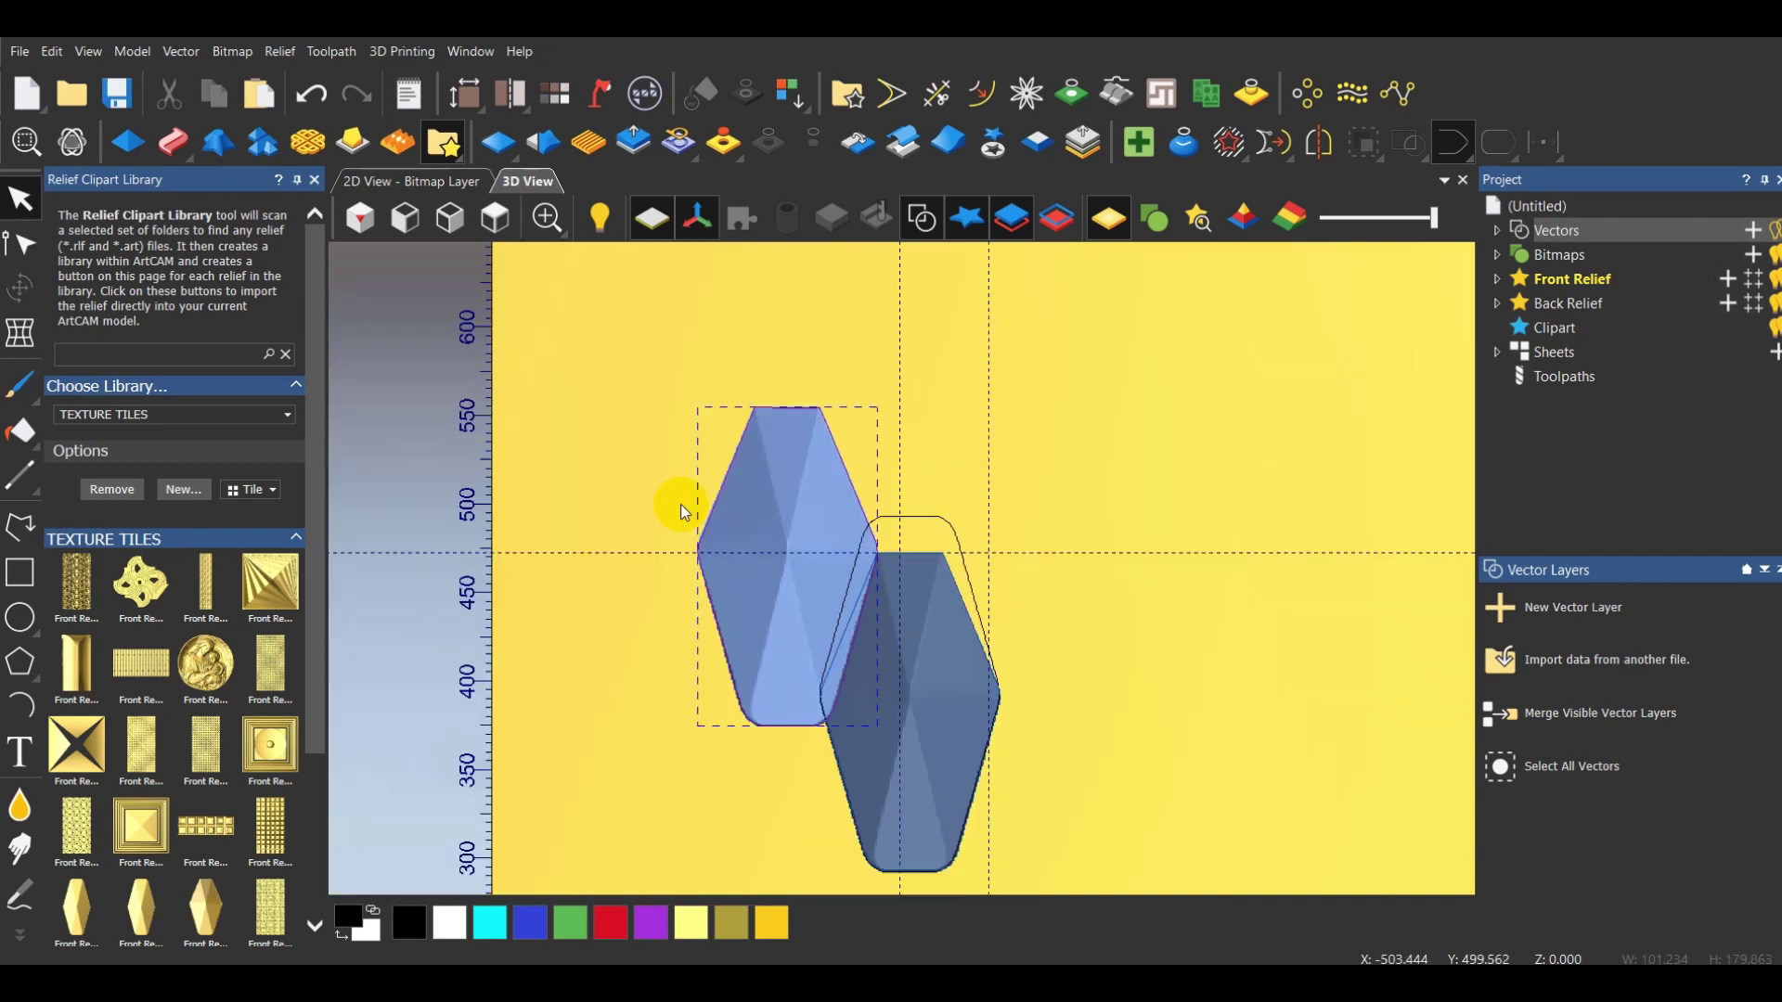
left_click(18, 526)
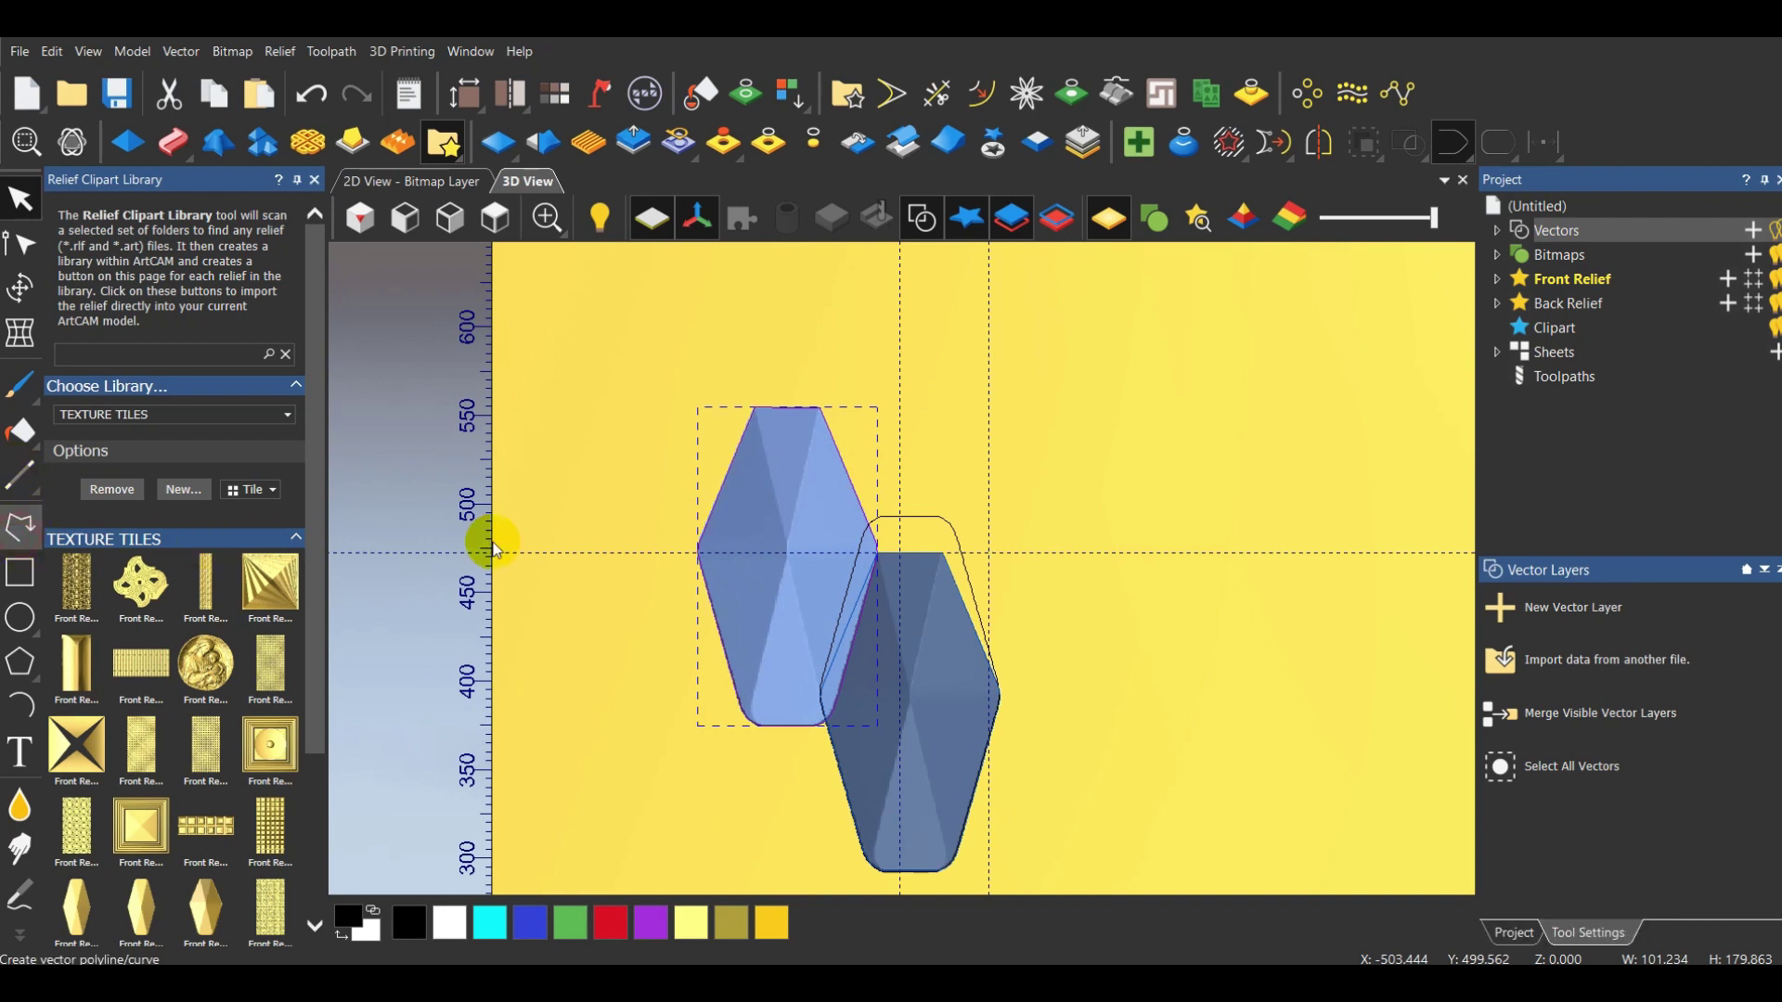
left_click(534, 554)
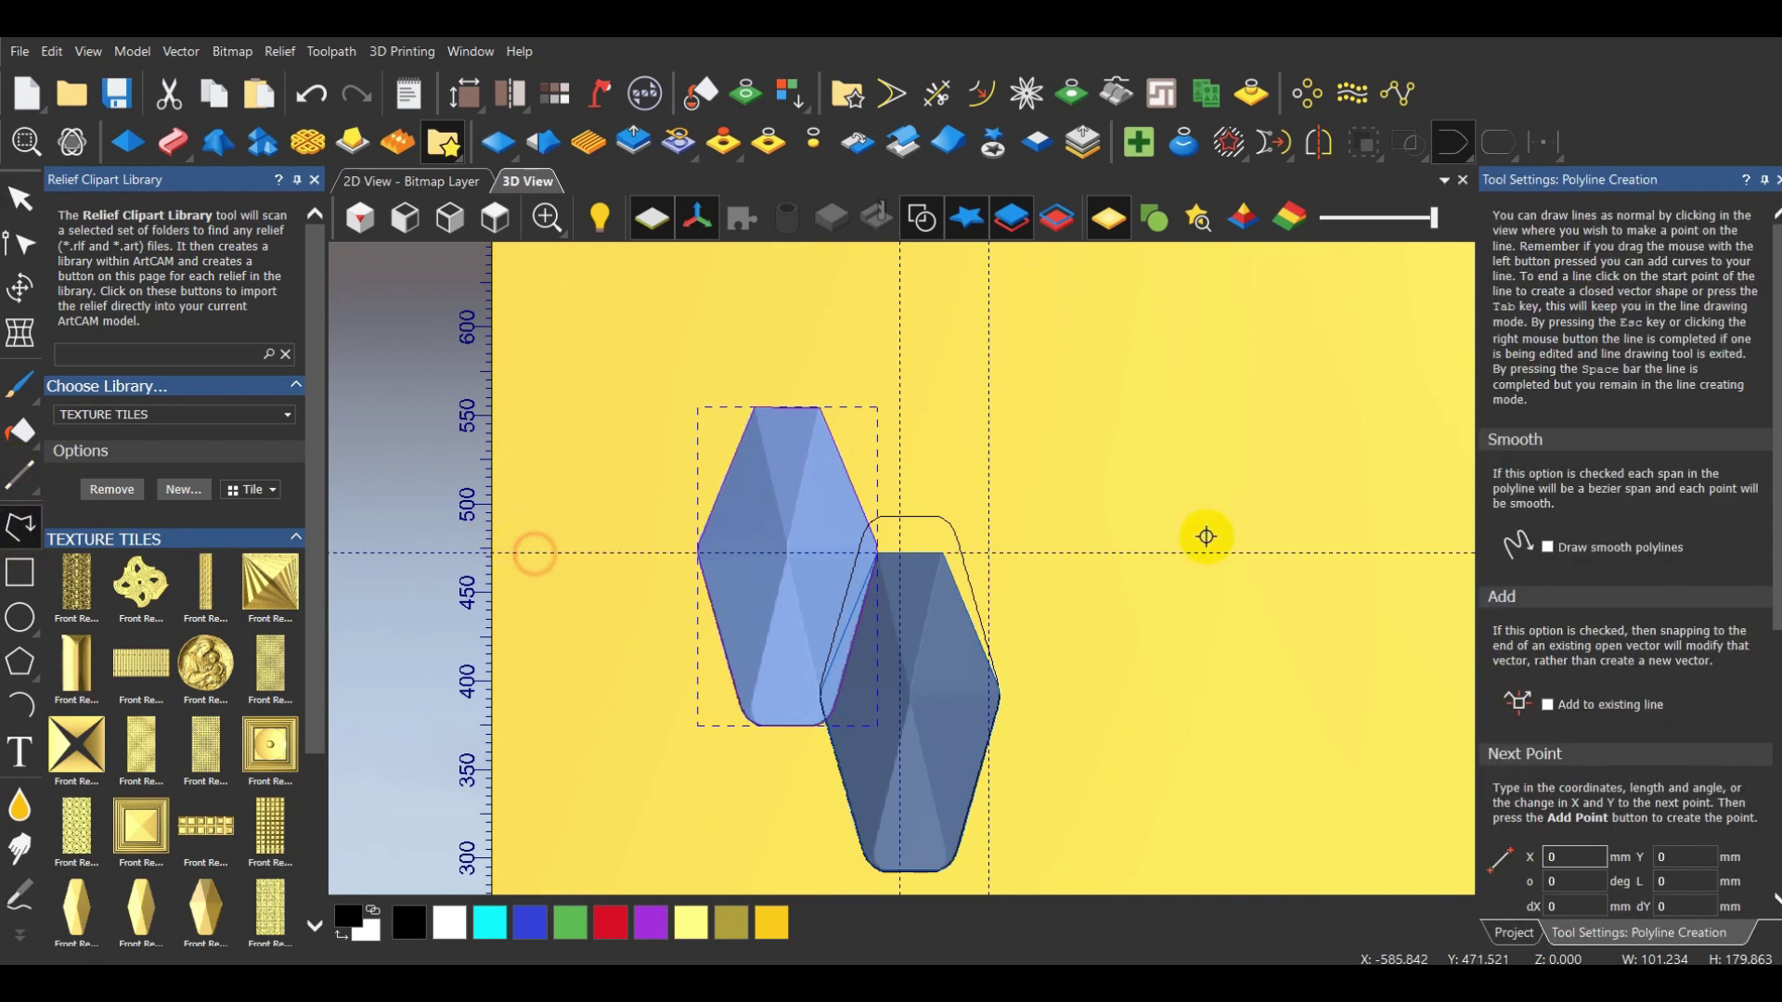
left_click(1155, 553)
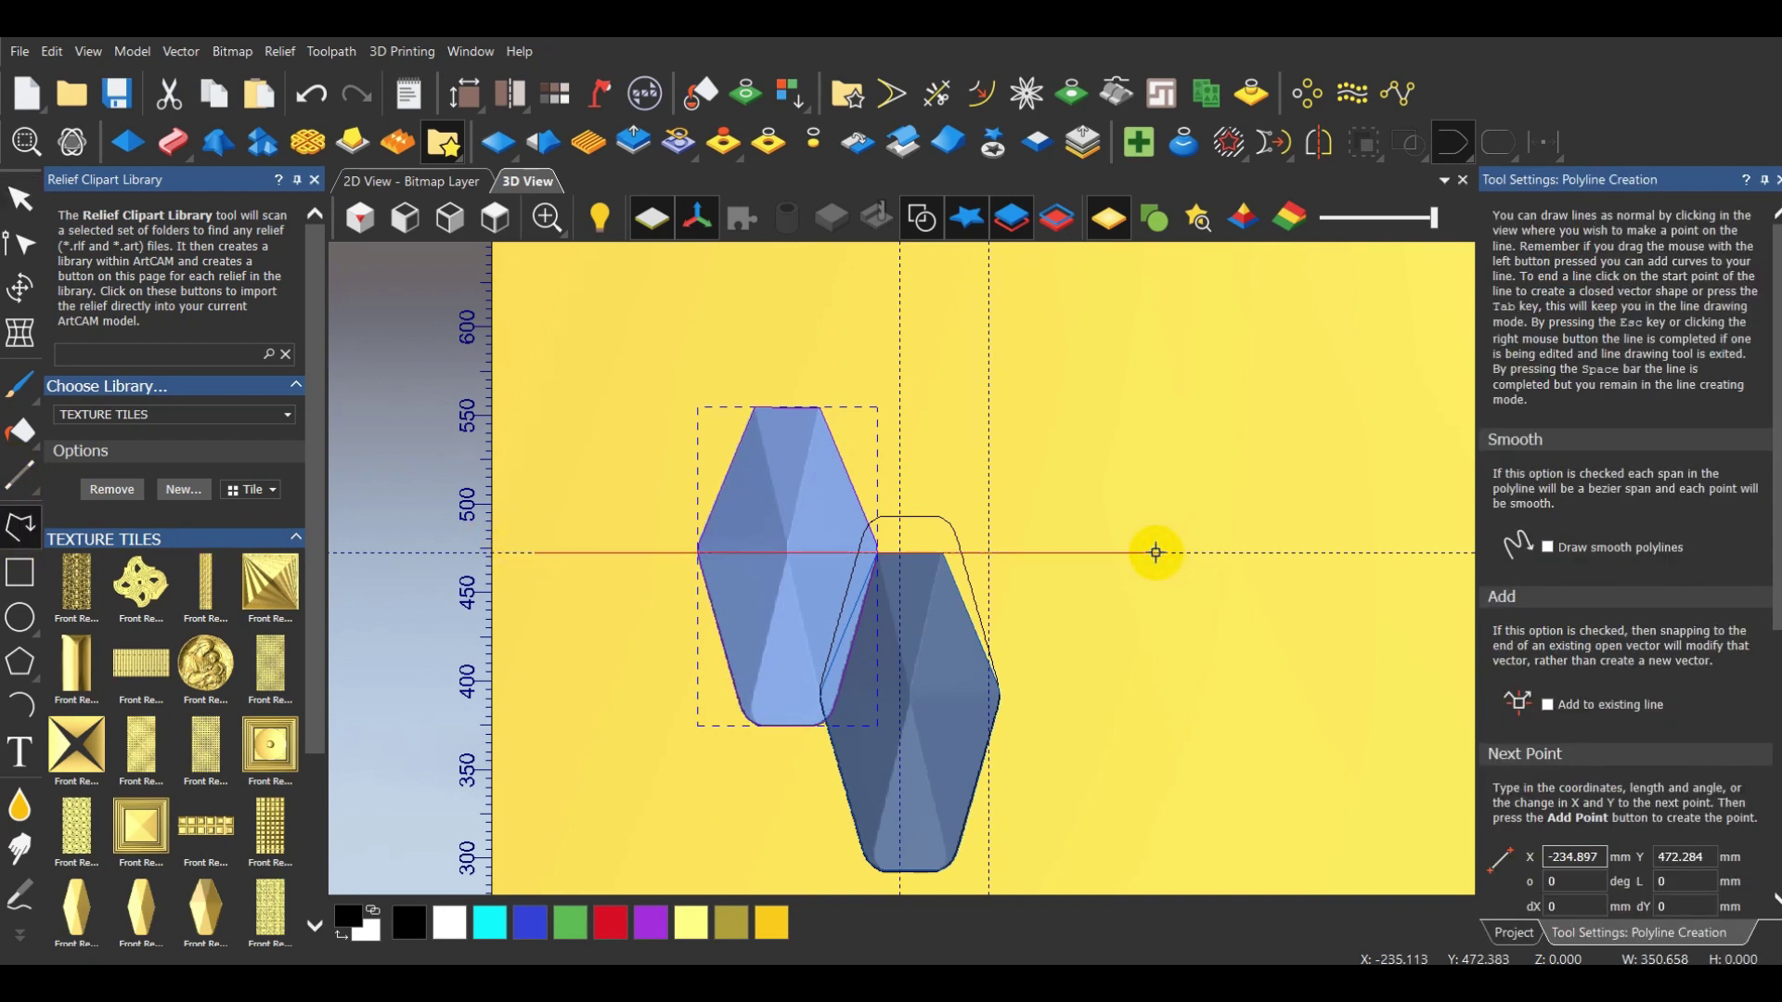
right_click(771, 600)
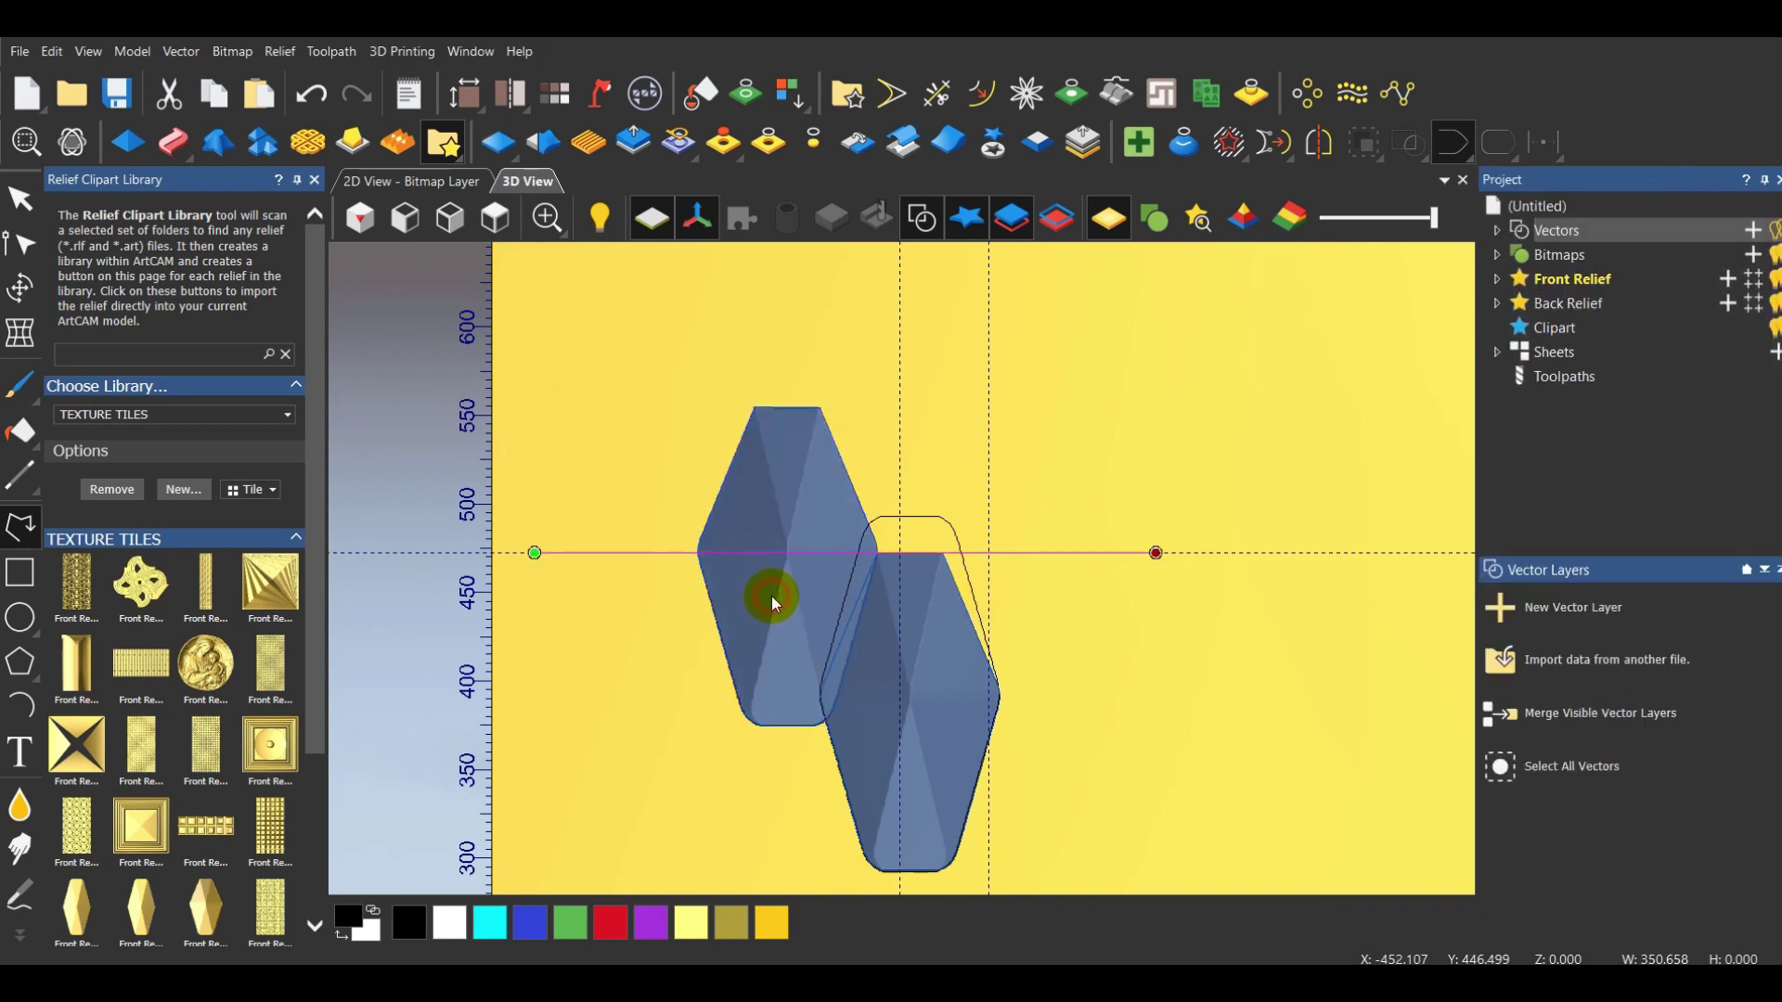
Try to centre the upper tile vertically on the horizontal line
left_click(754, 723)
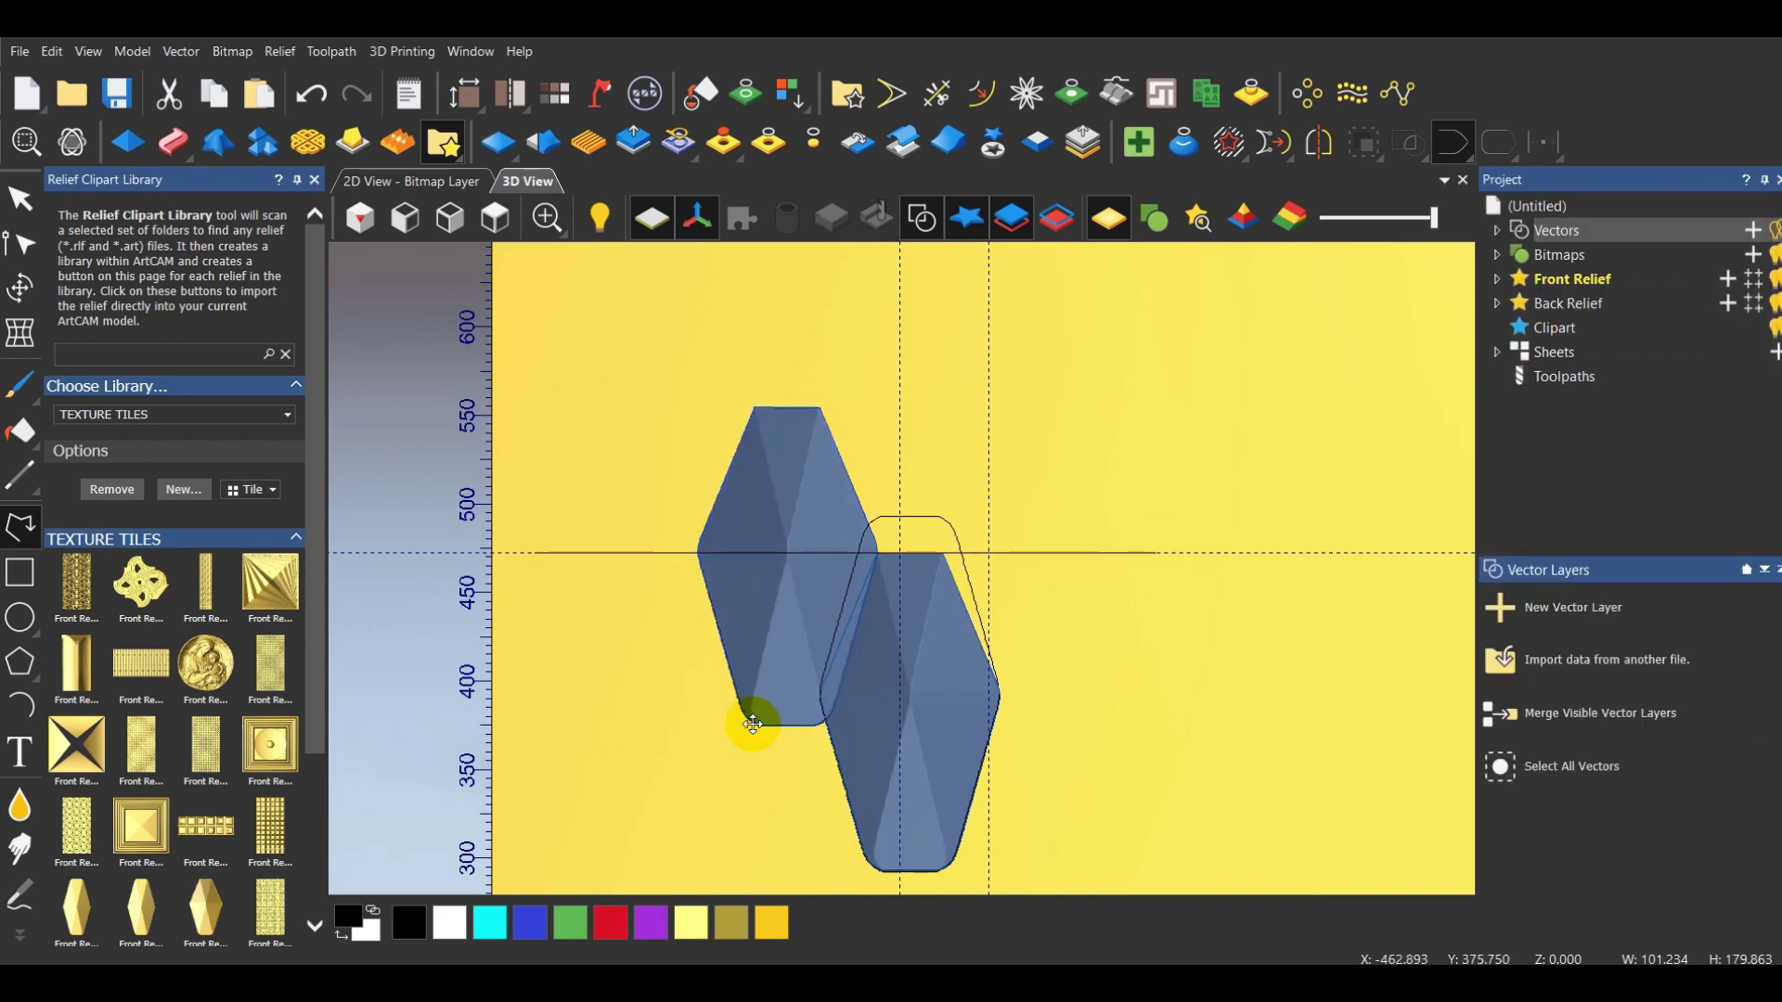
left_click(626, 553, "shift")
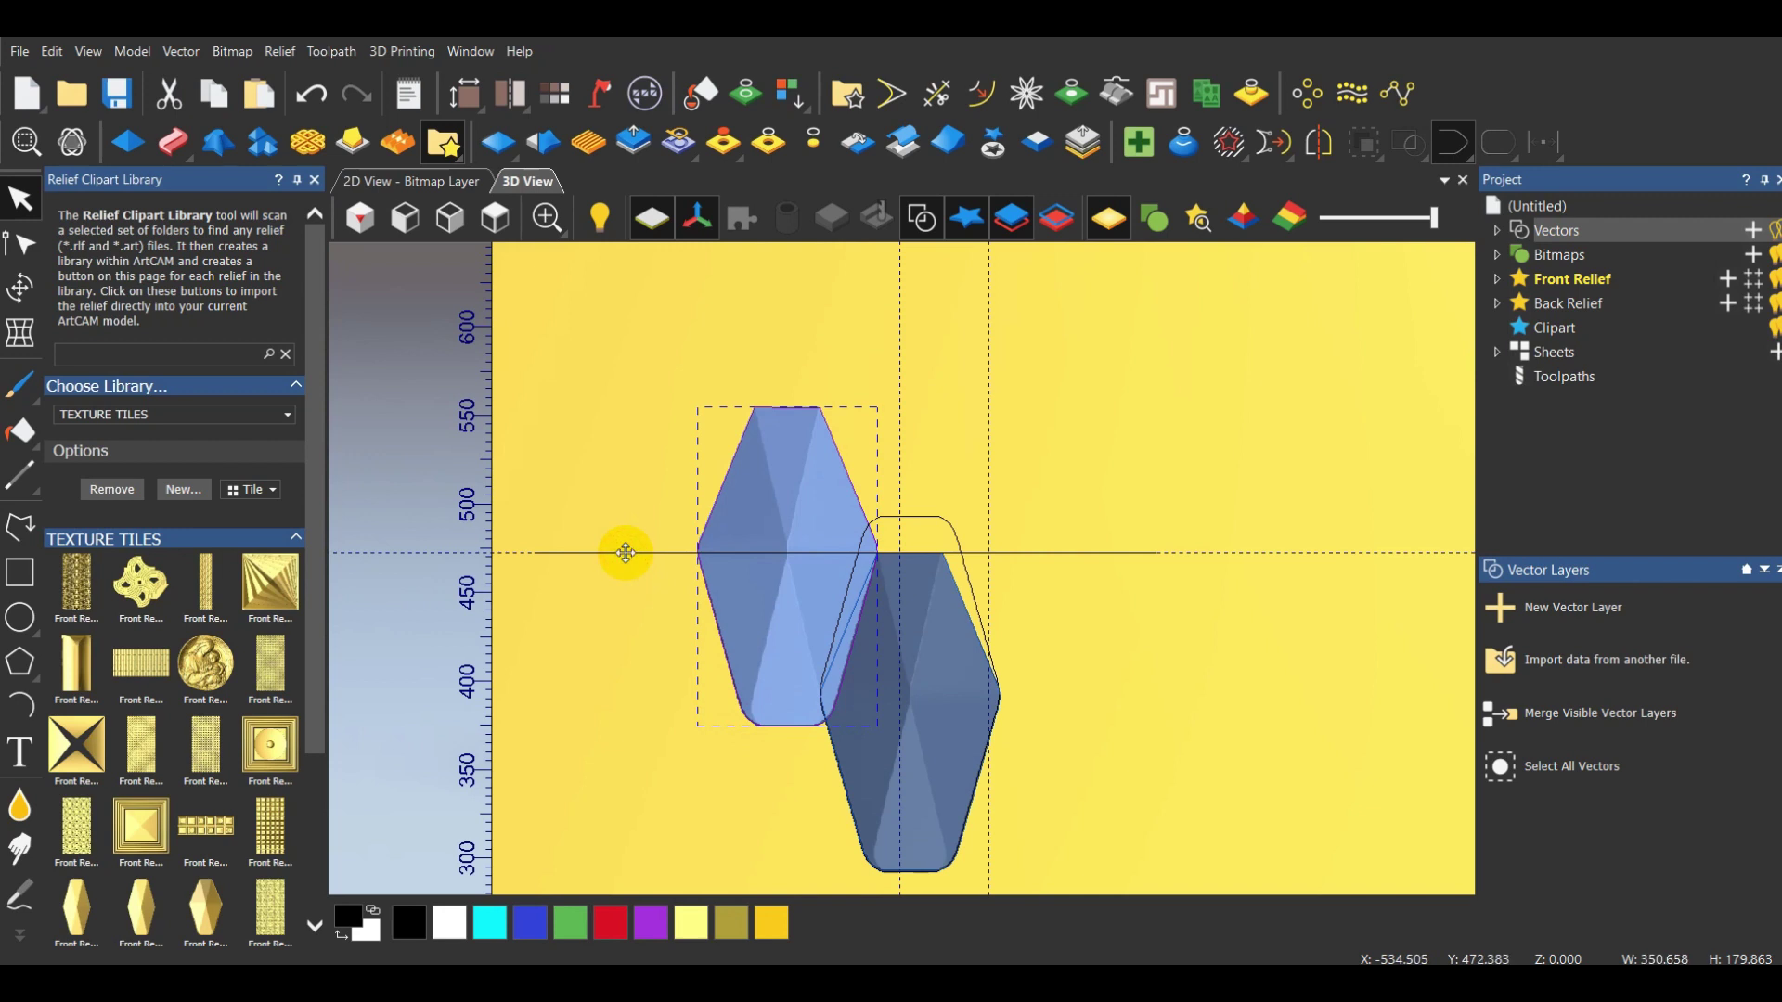
left_click(1546, 142)
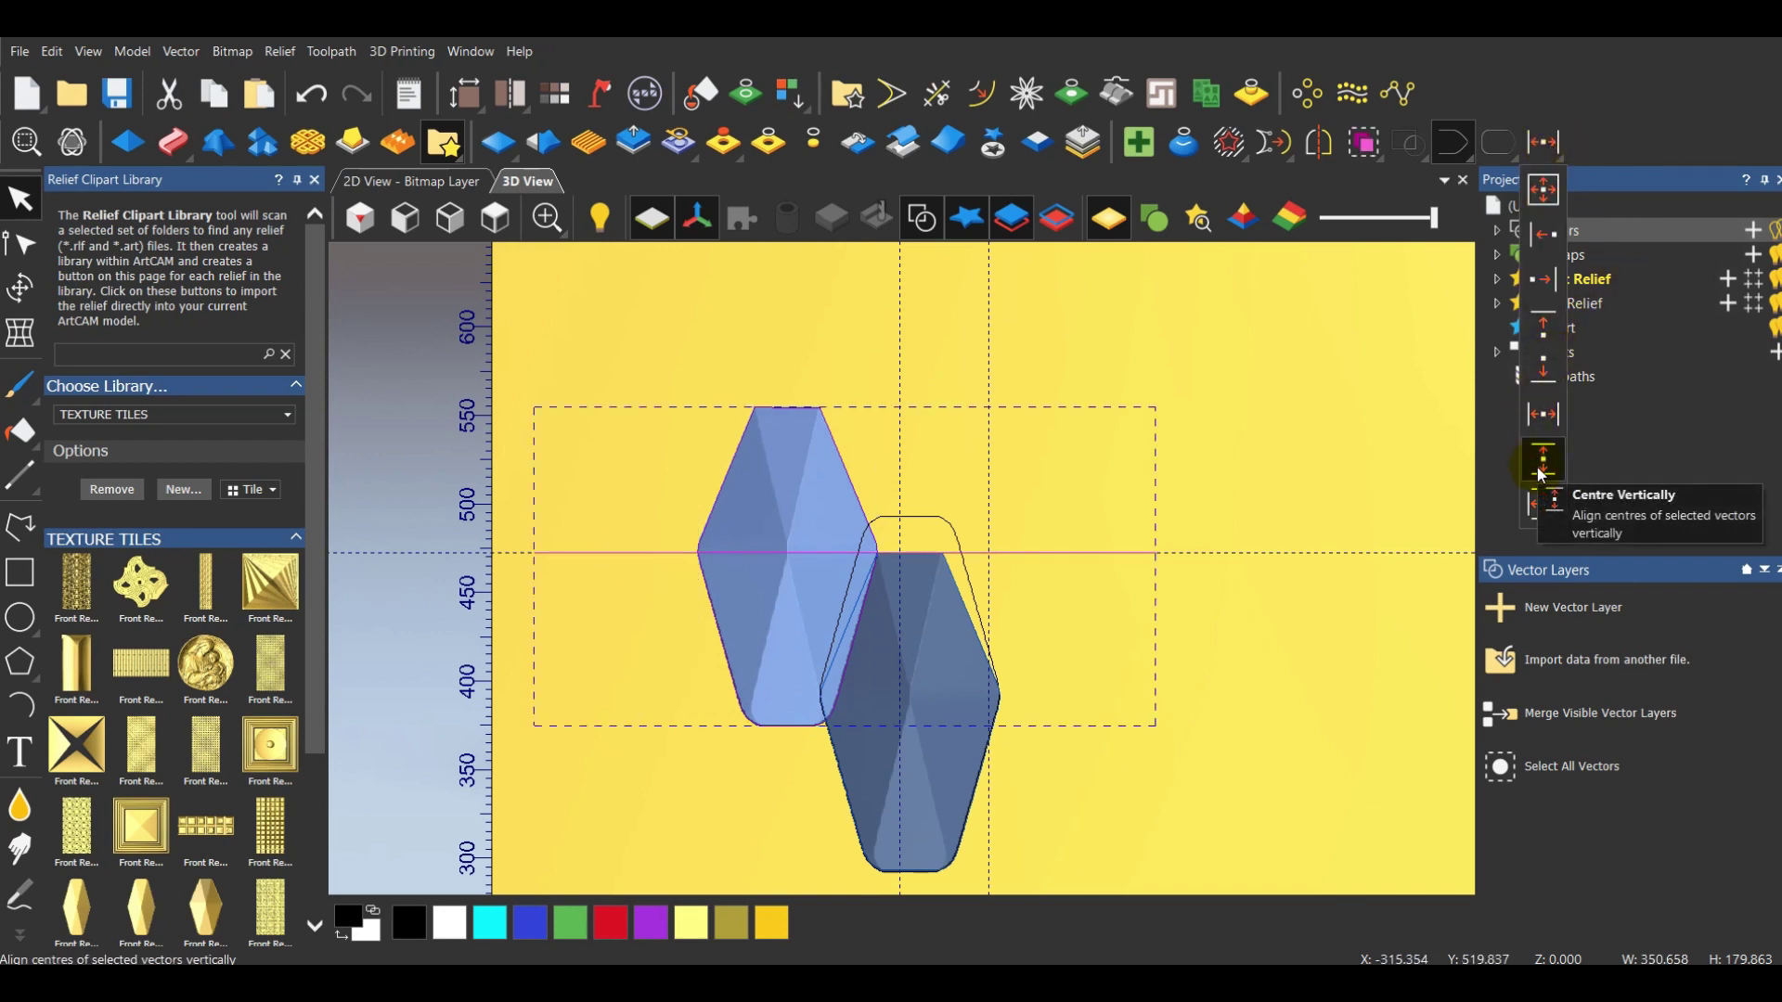
left_click(1540, 472)
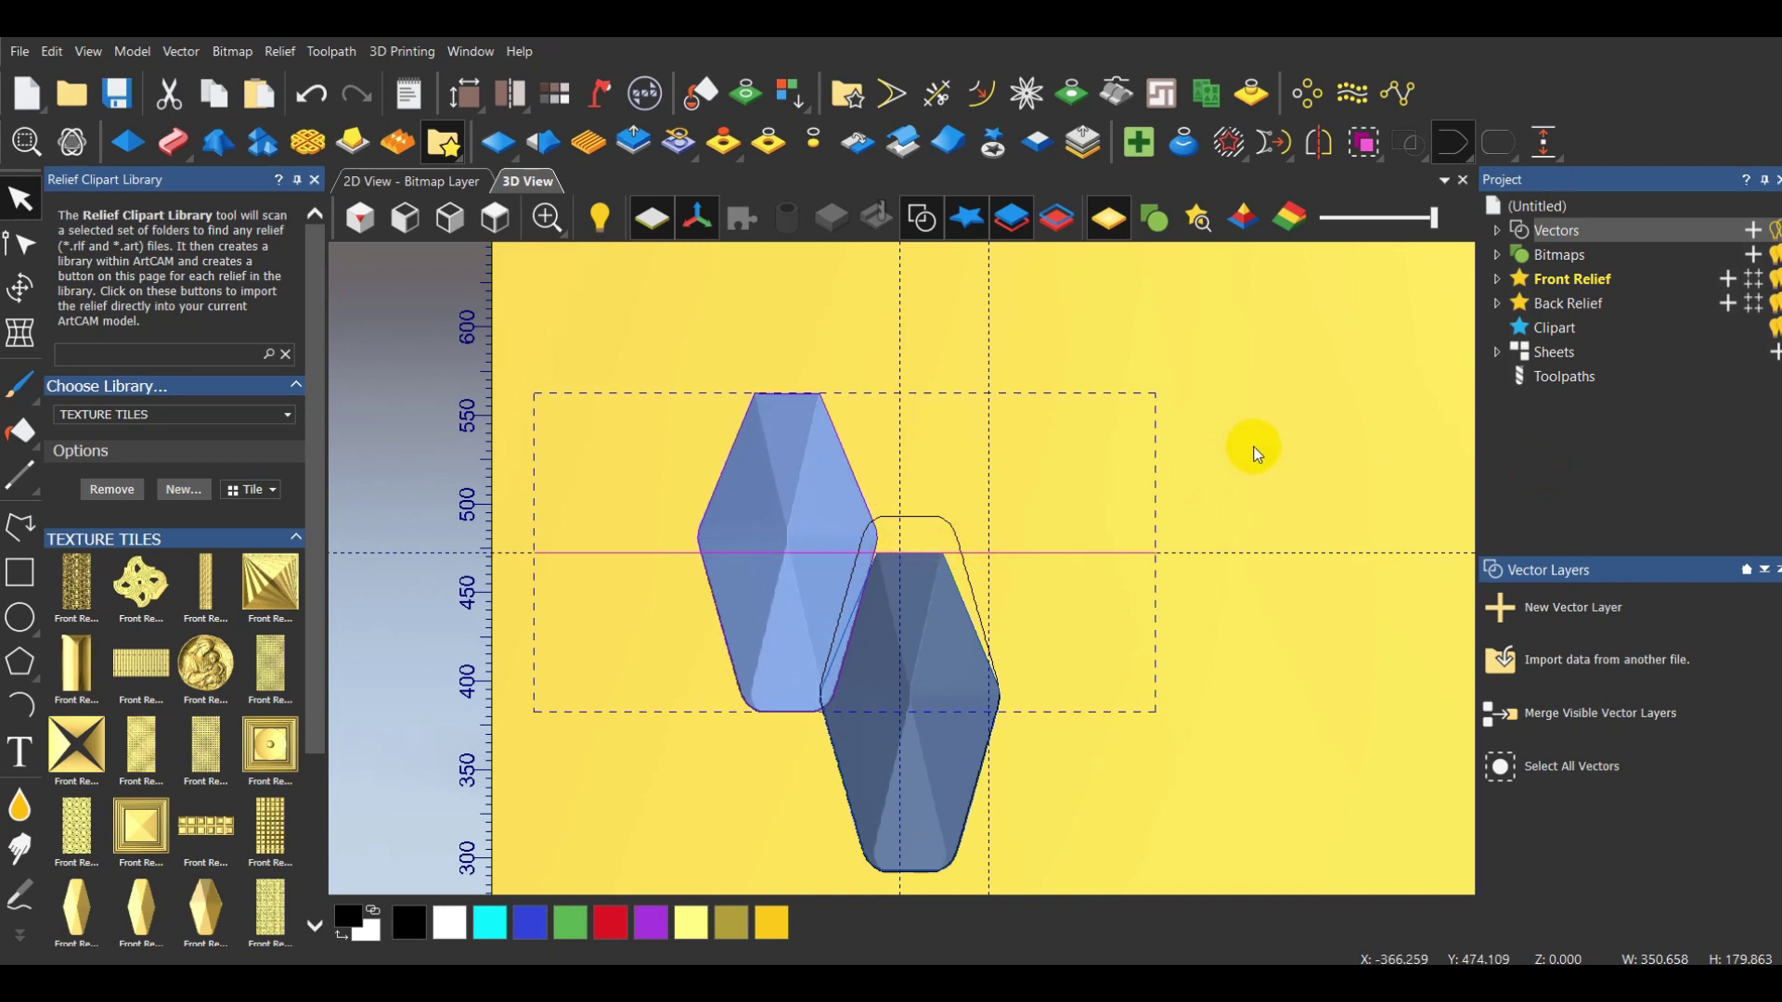
left_click(850, 505)
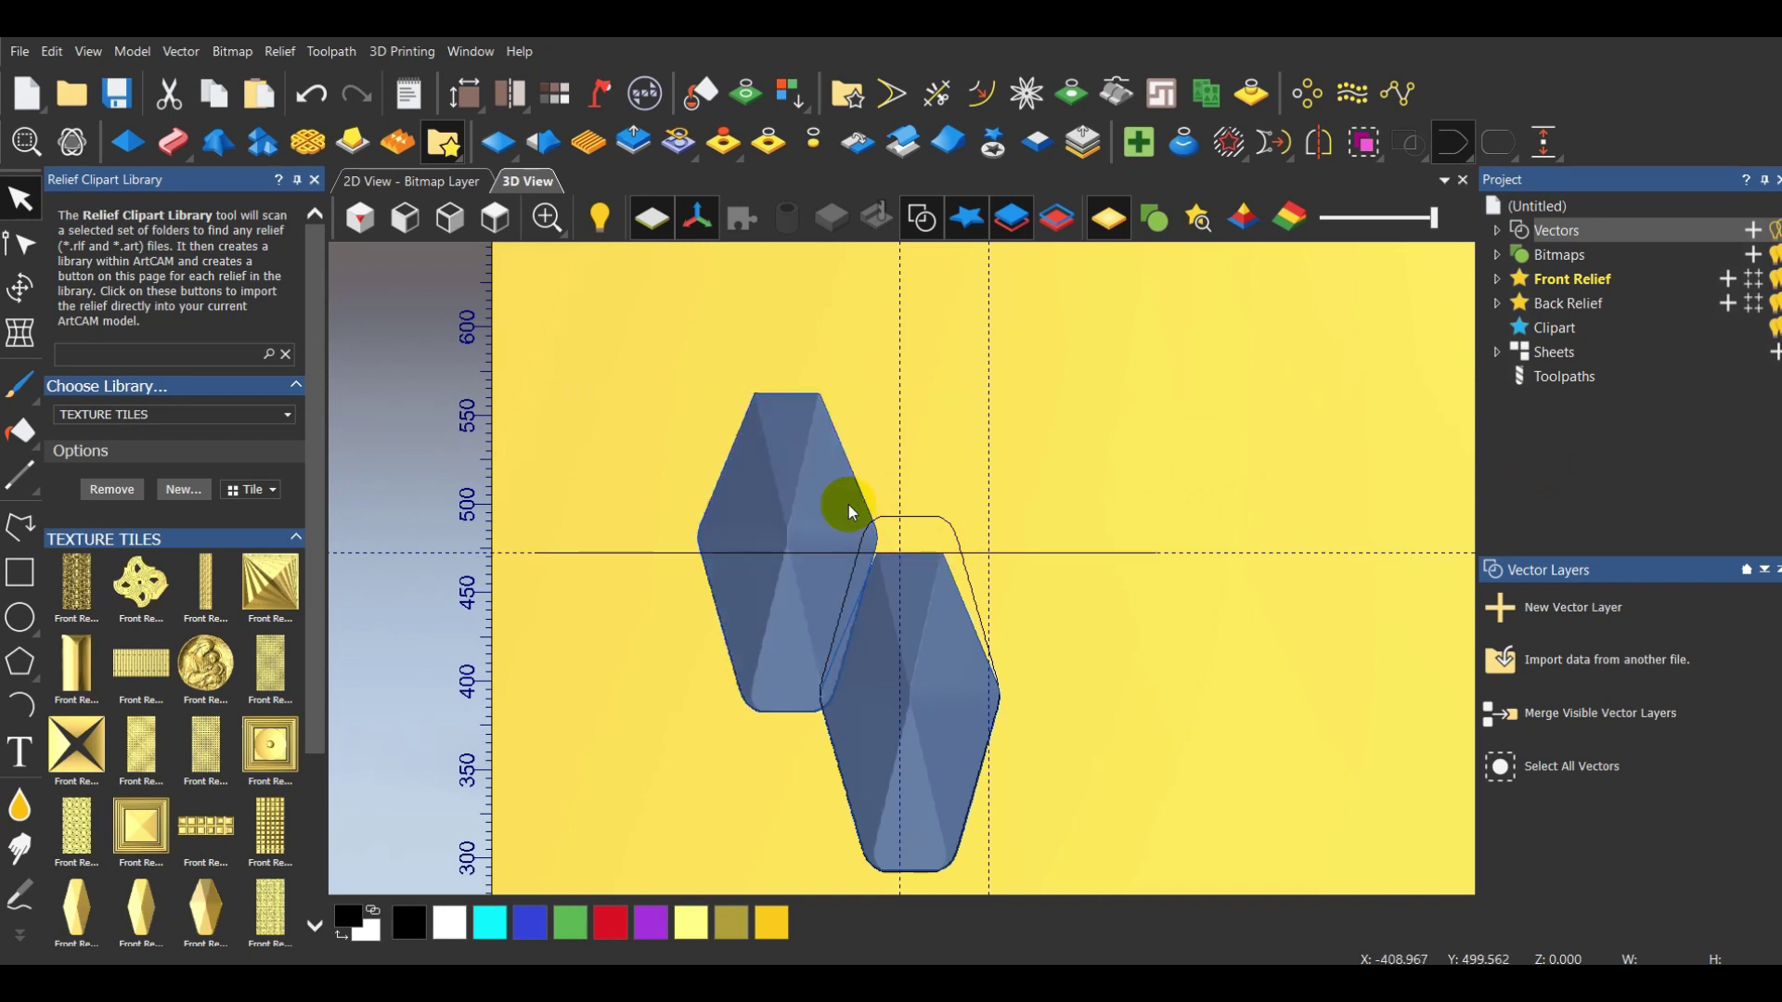
scroll(802, 644, "up", 1)
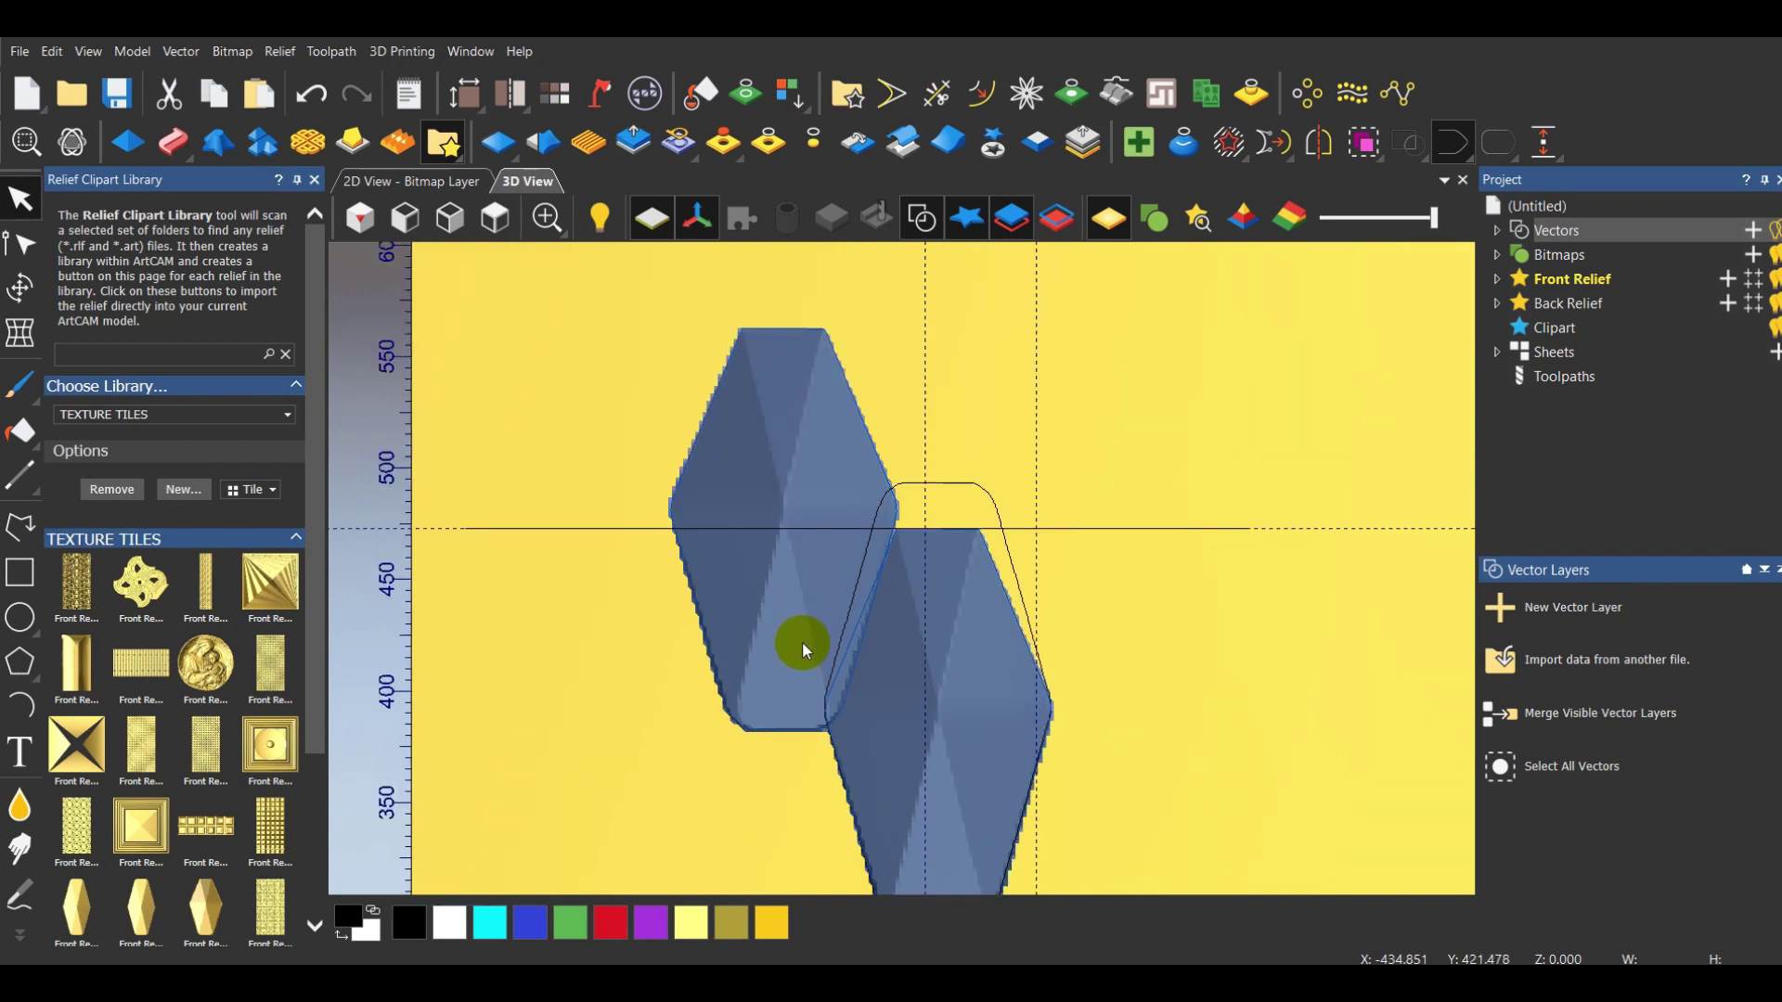
scroll(798, 622, "up", 1)
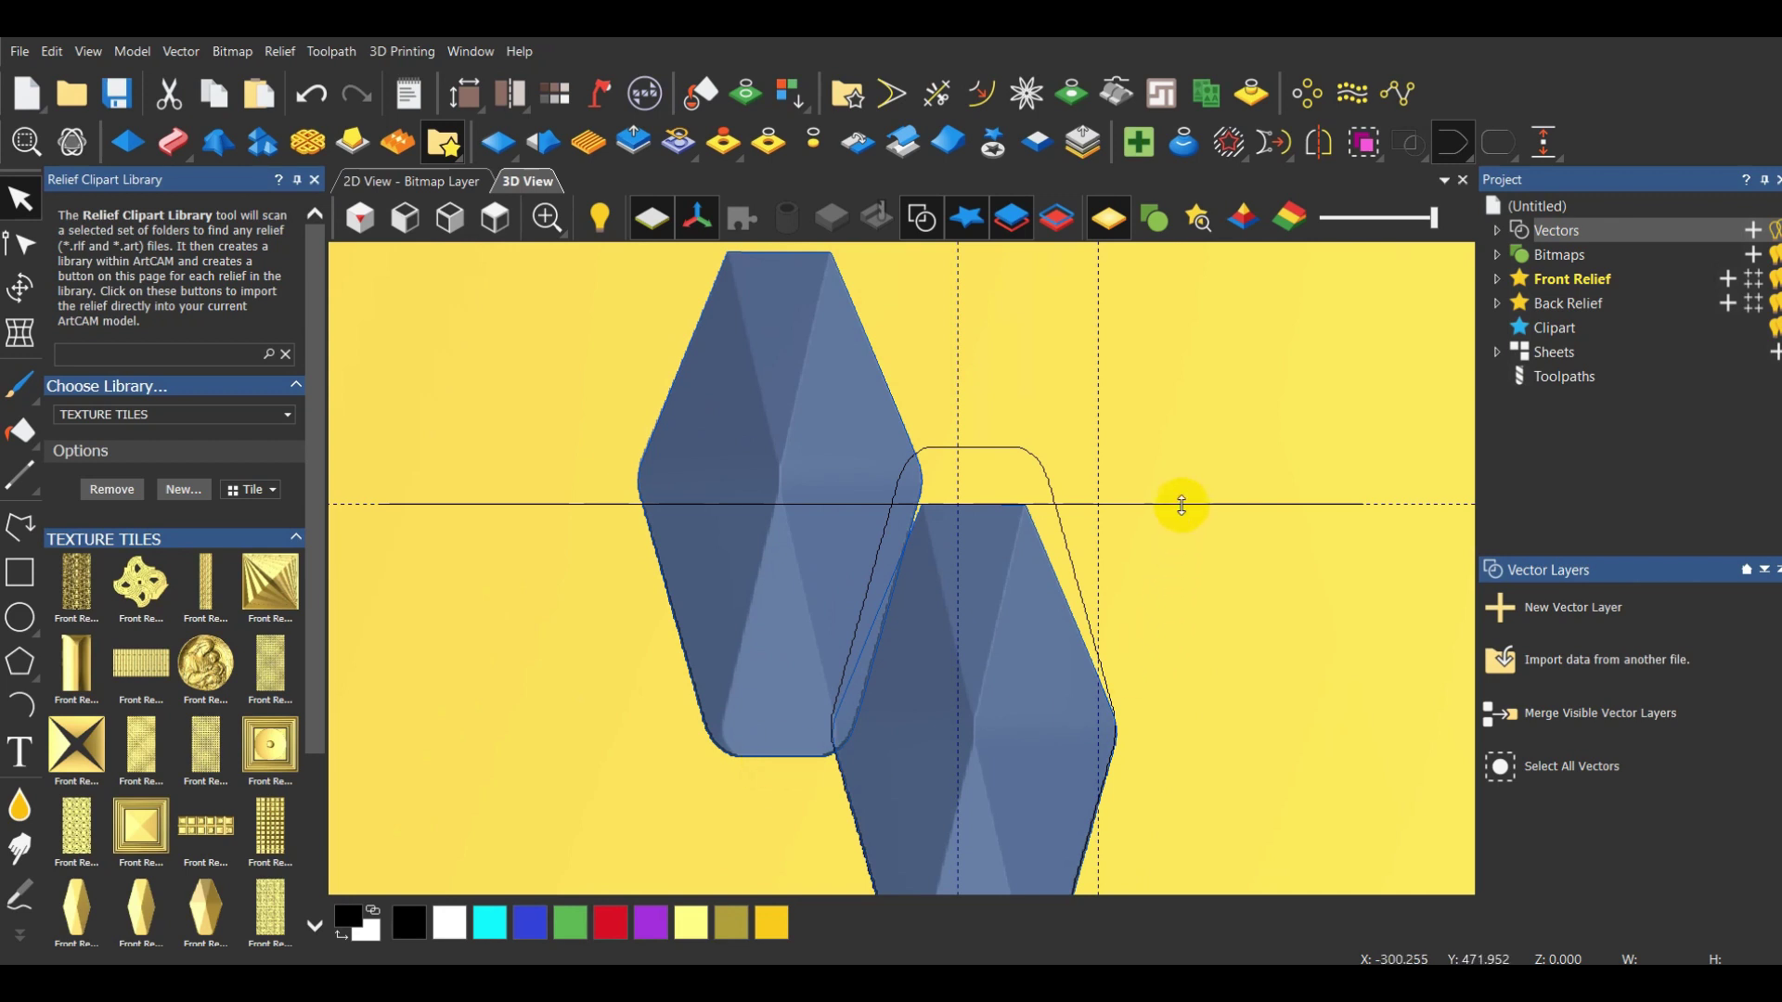
left_click(729, 756)
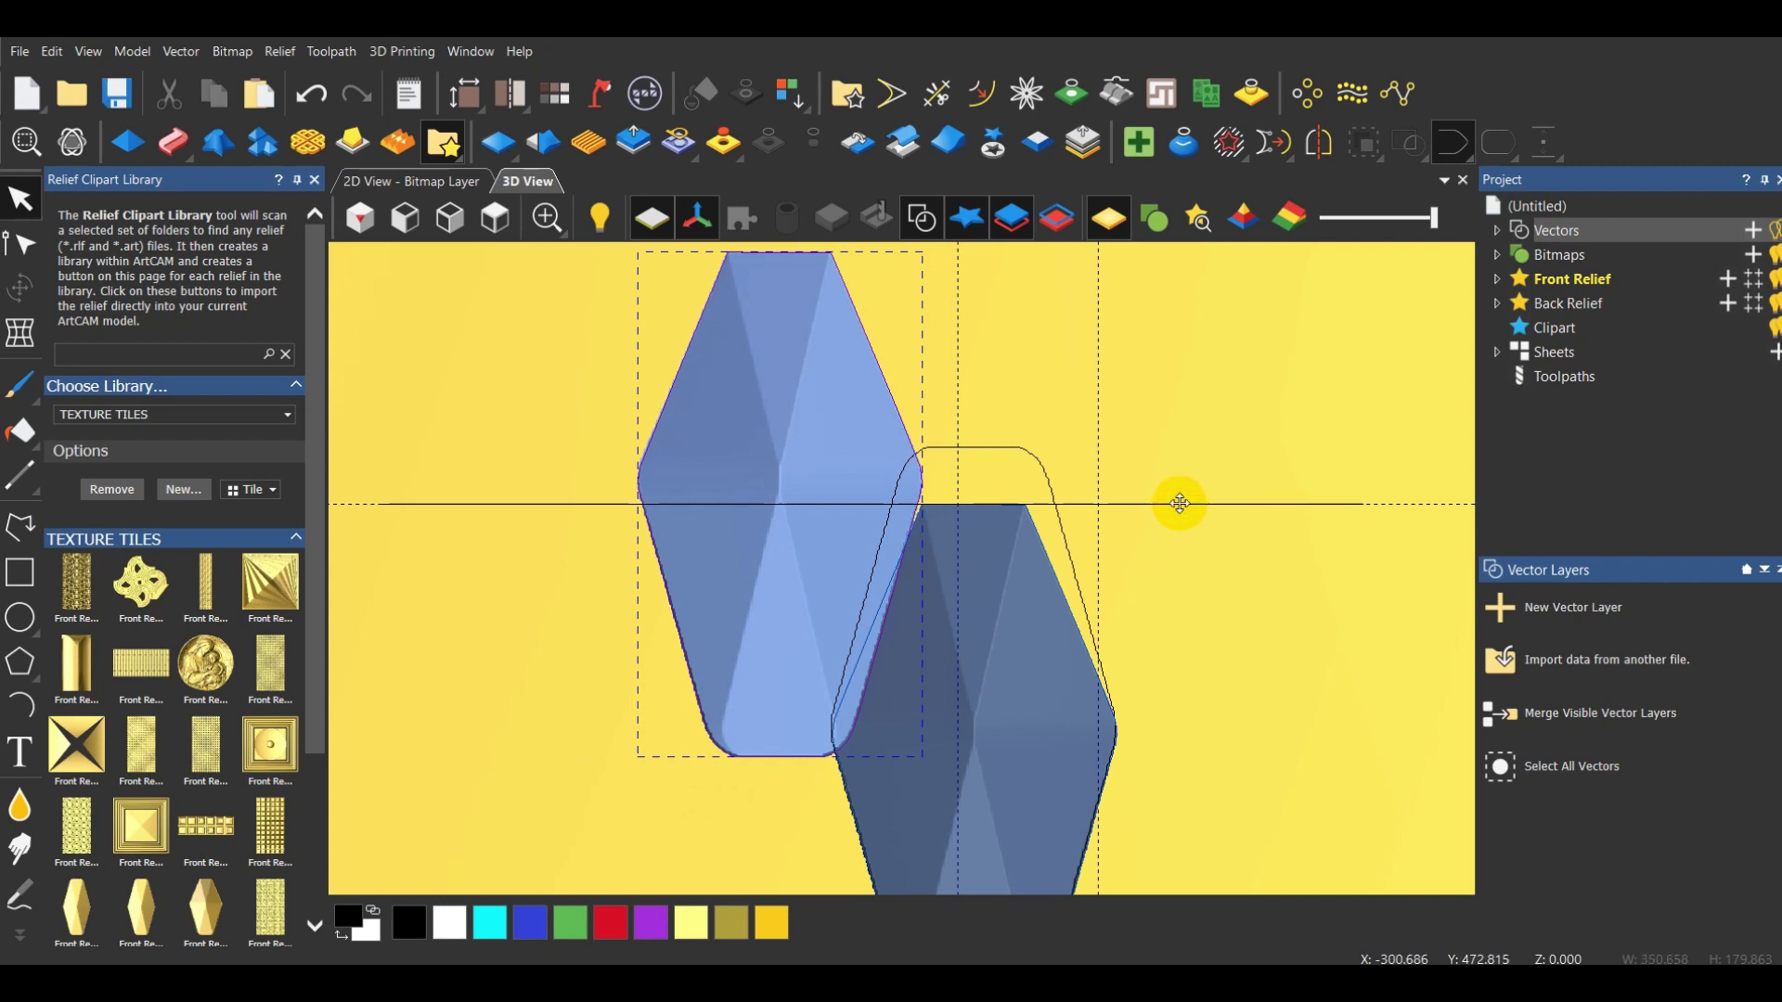
left_click(1179, 504, "shift")
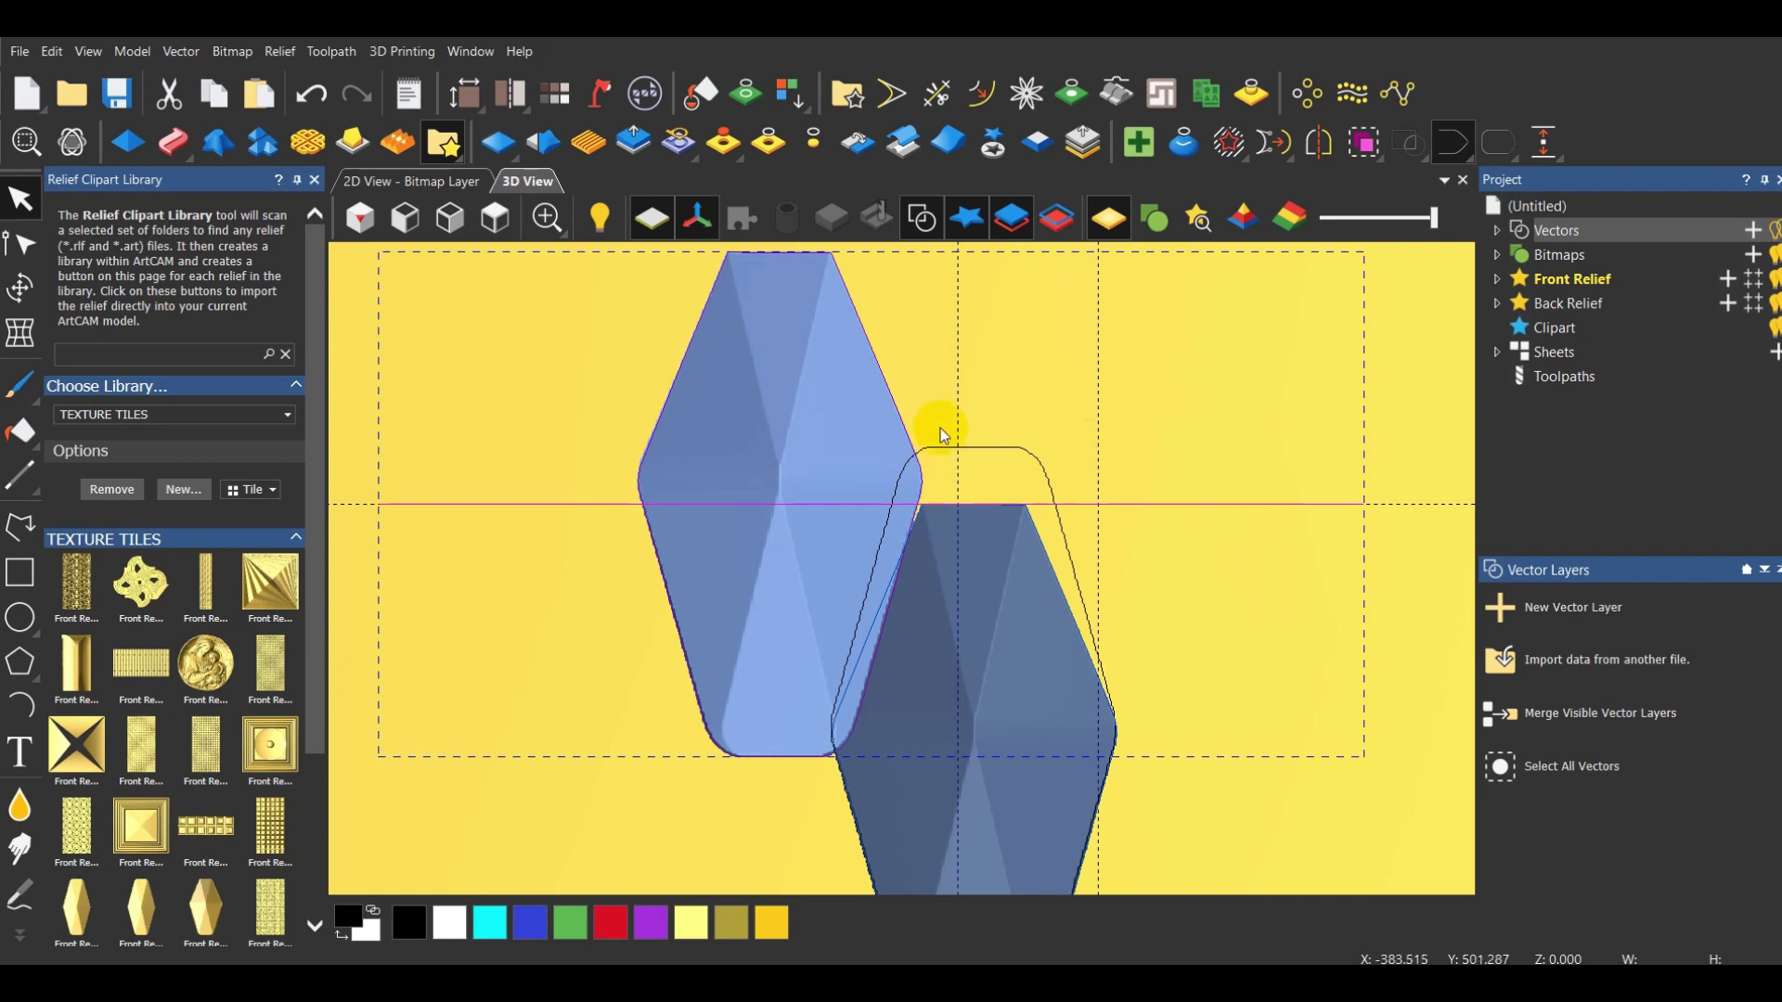
Move the upper tile down so its widest point meets the lower tile's upper-left corner on the horizontal line
left_click(917, 464)
scroll(924, 501, "up", 3)
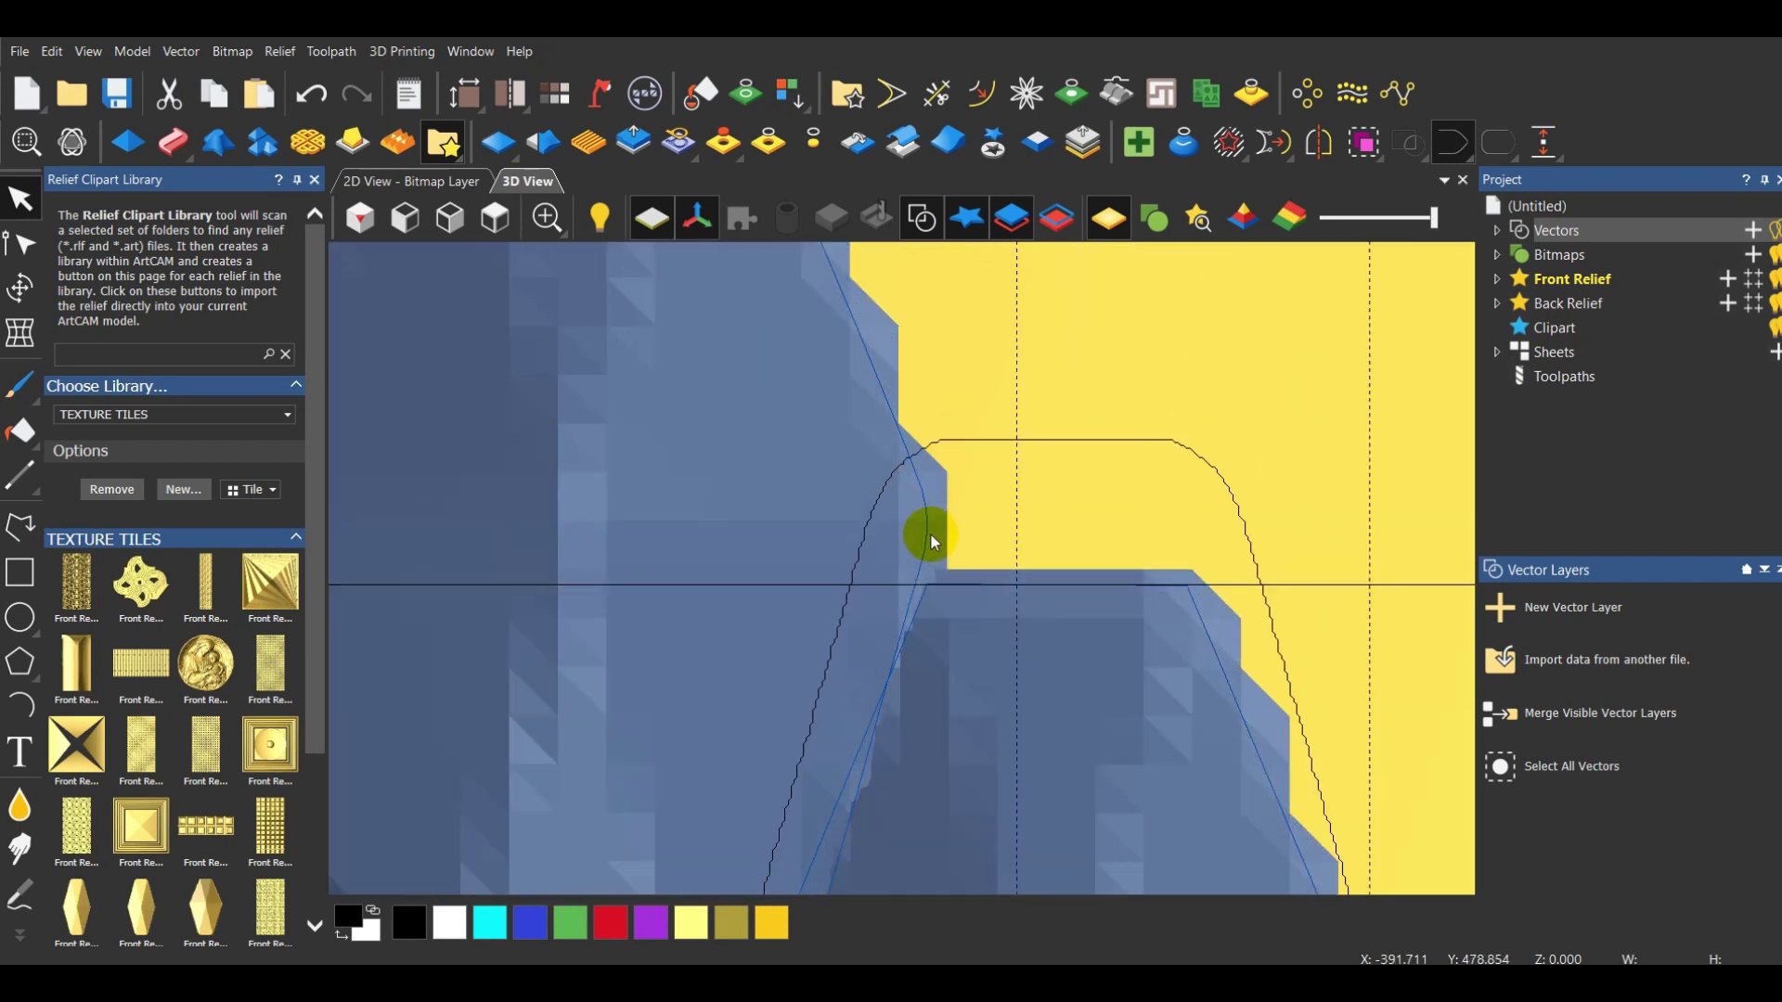
left_click(928, 524)
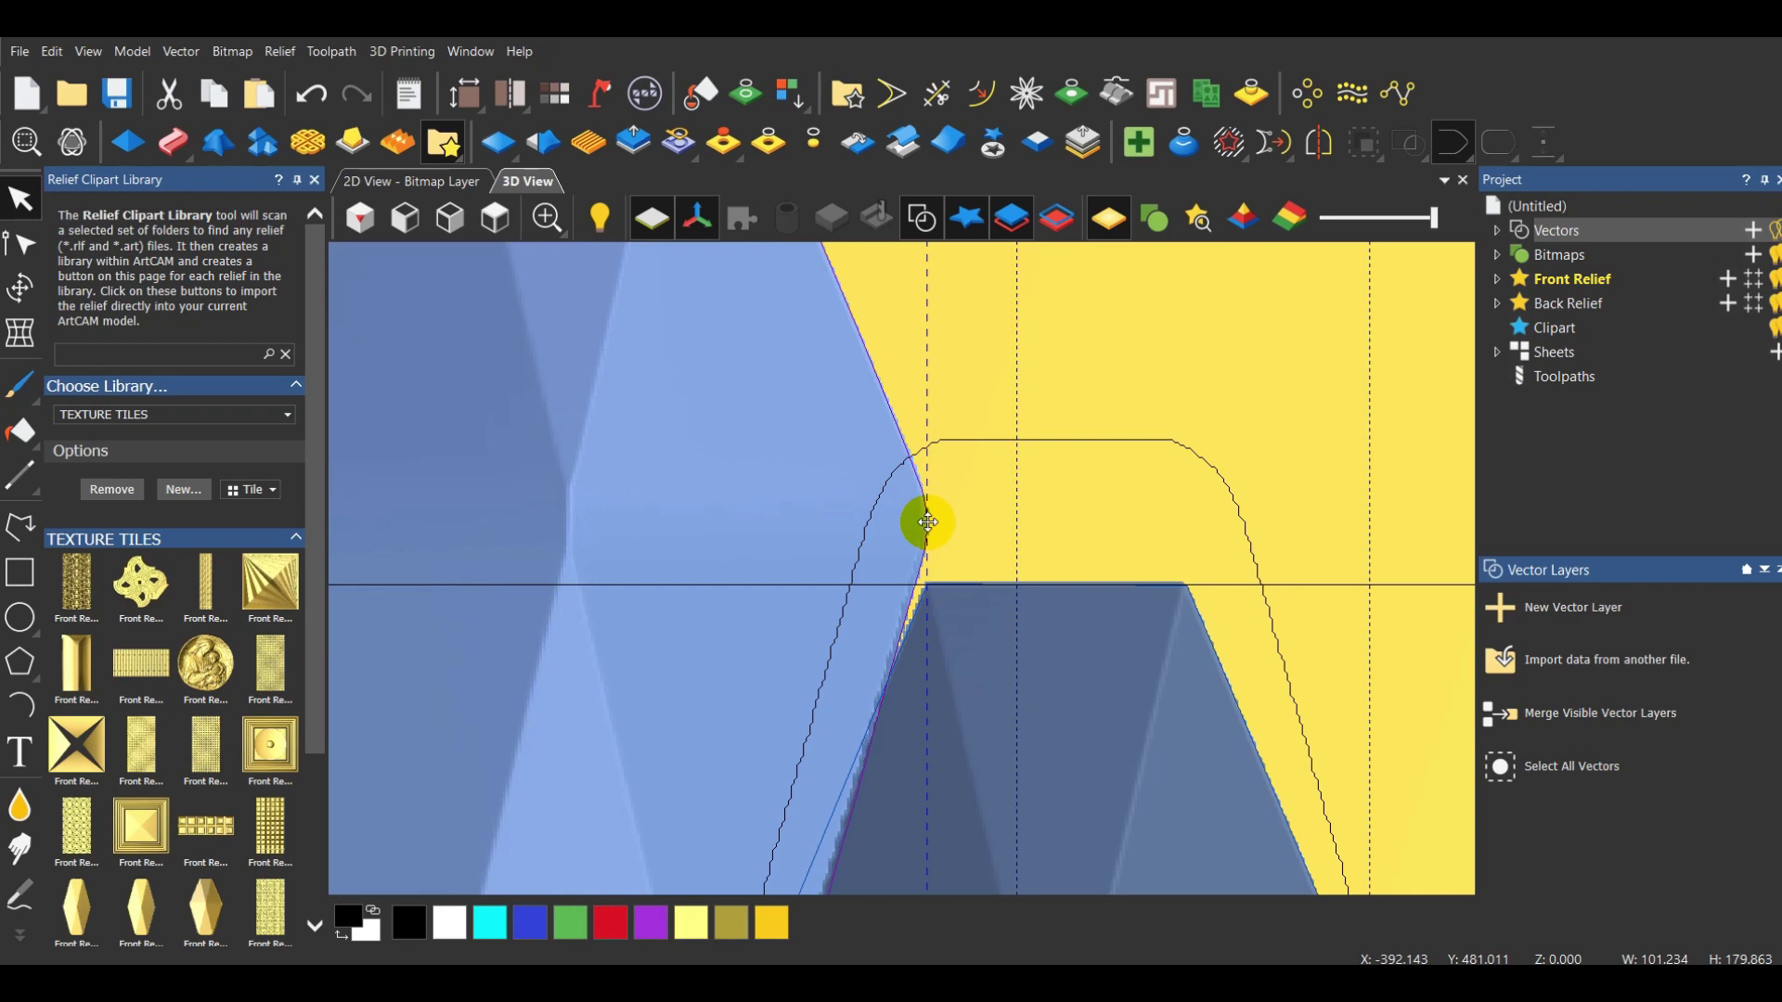
left_click_drag(928, 522, 923, 585)
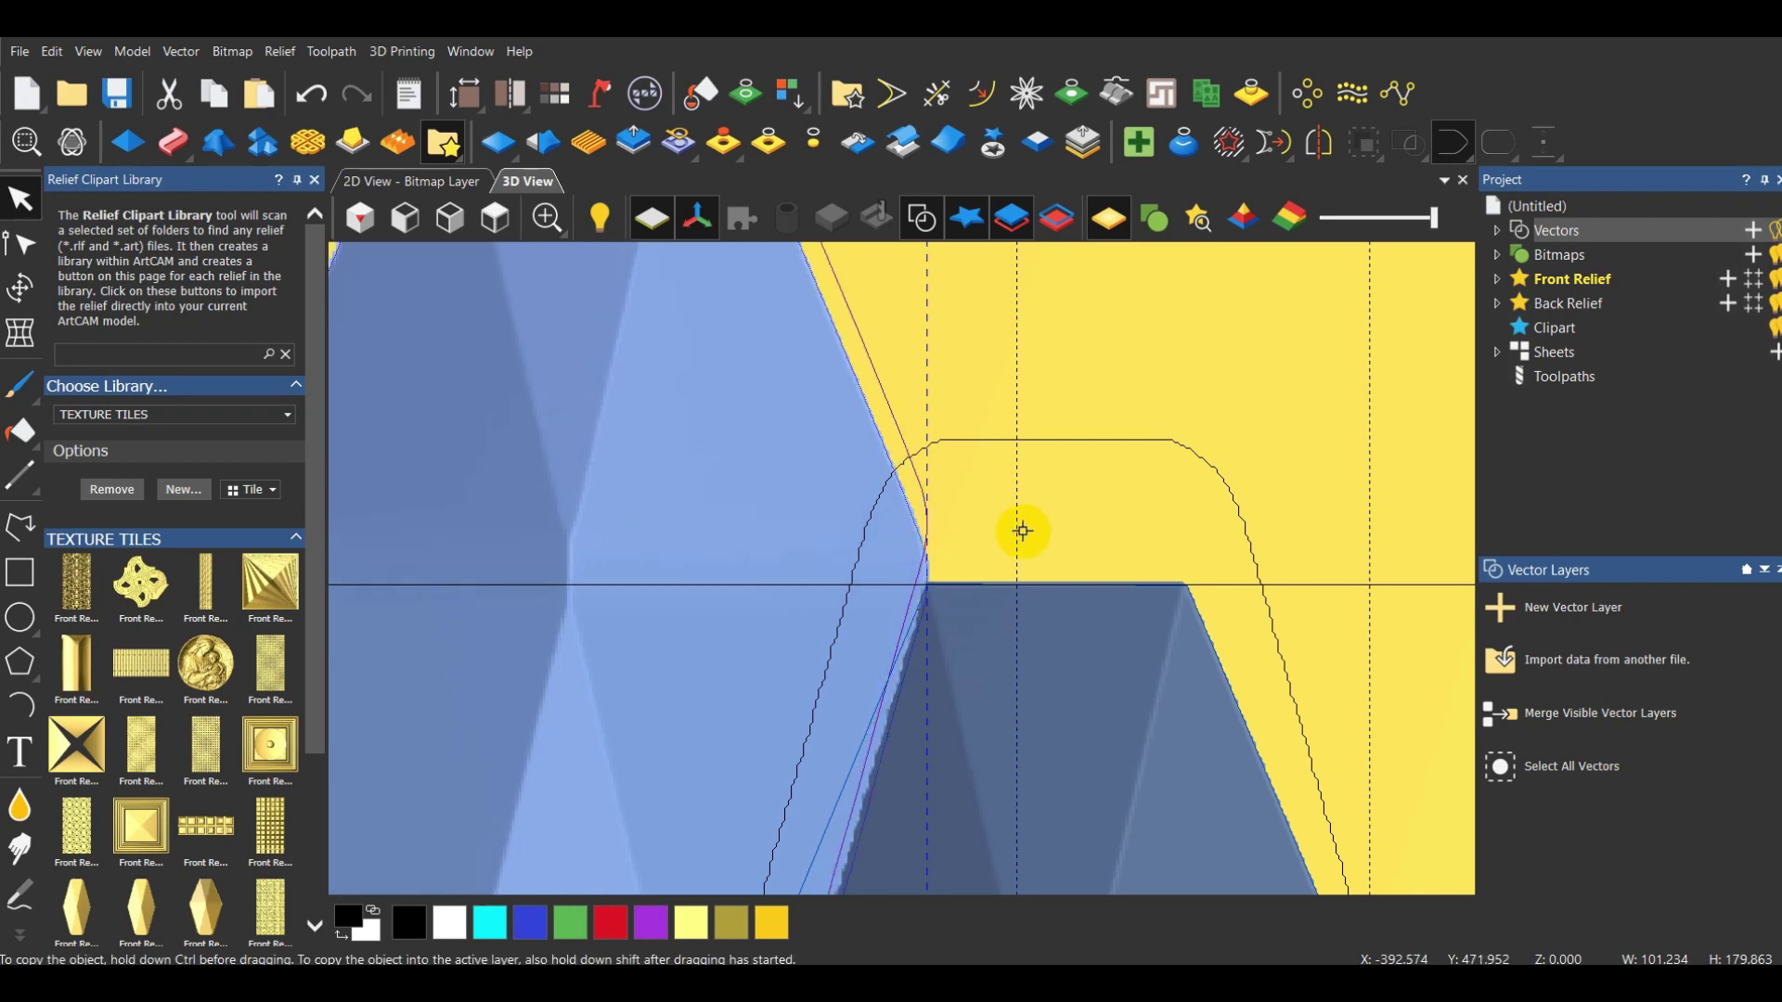
scroll(1030, 522, "down", 3)
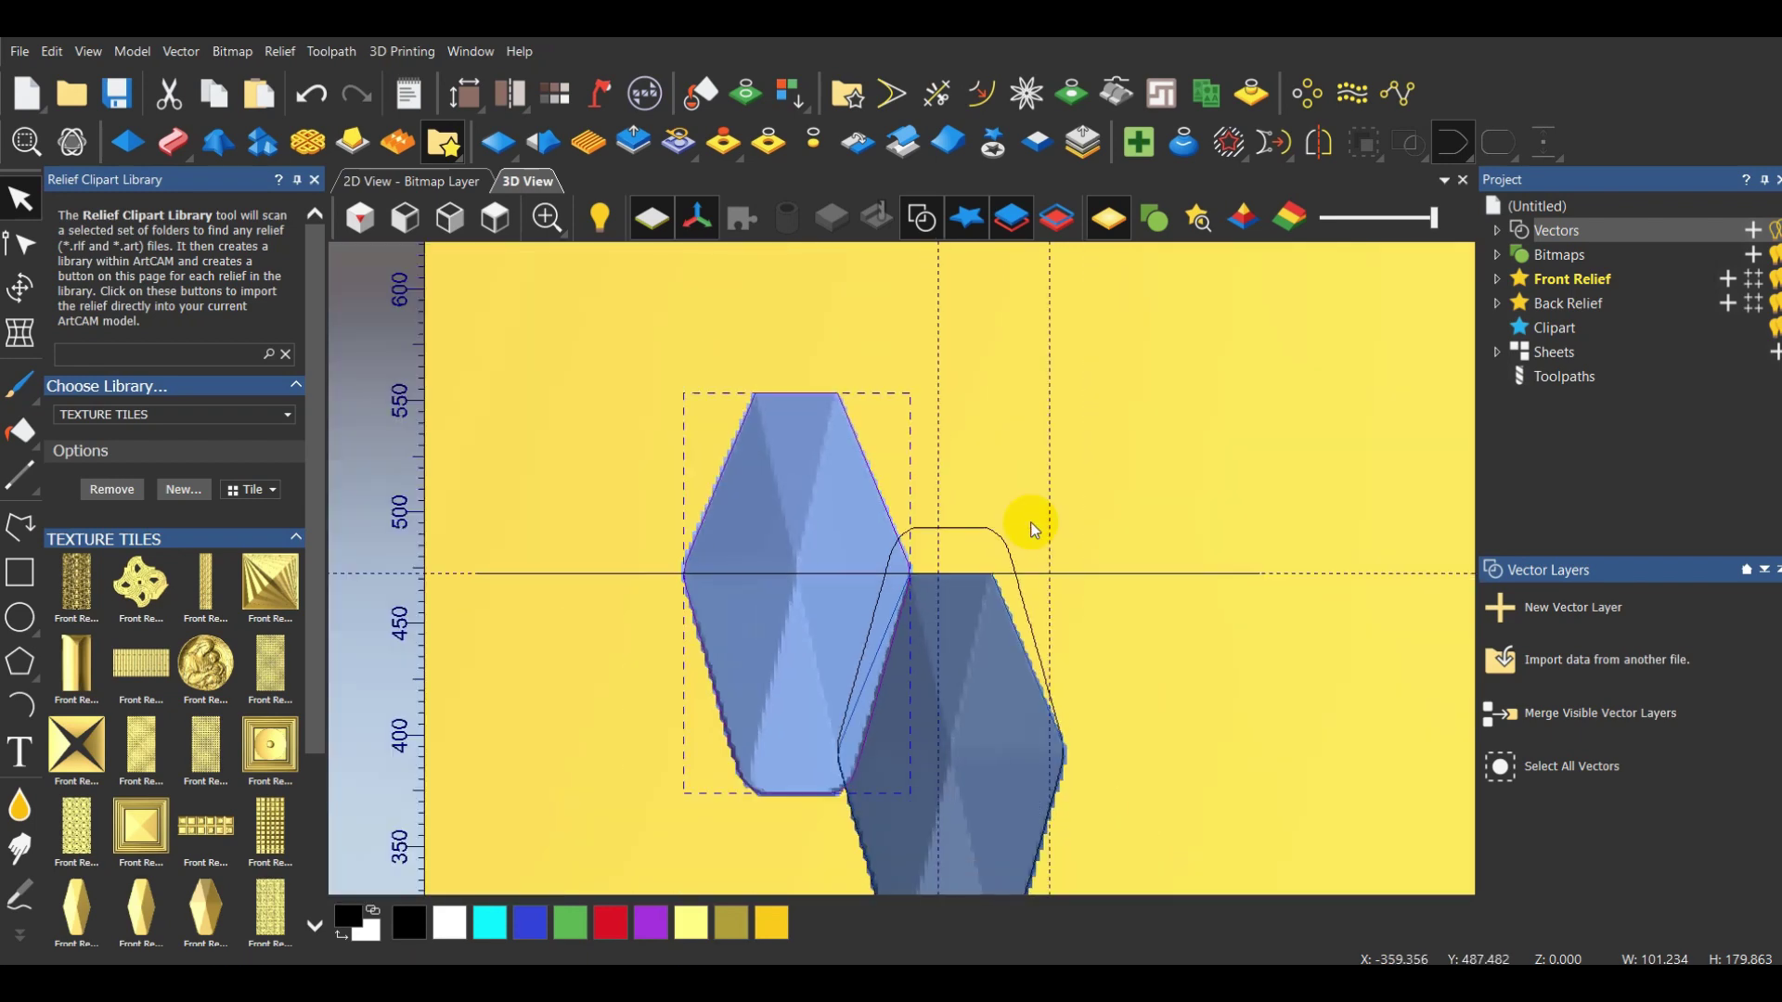
scroll(1030, 521, "down", 1)
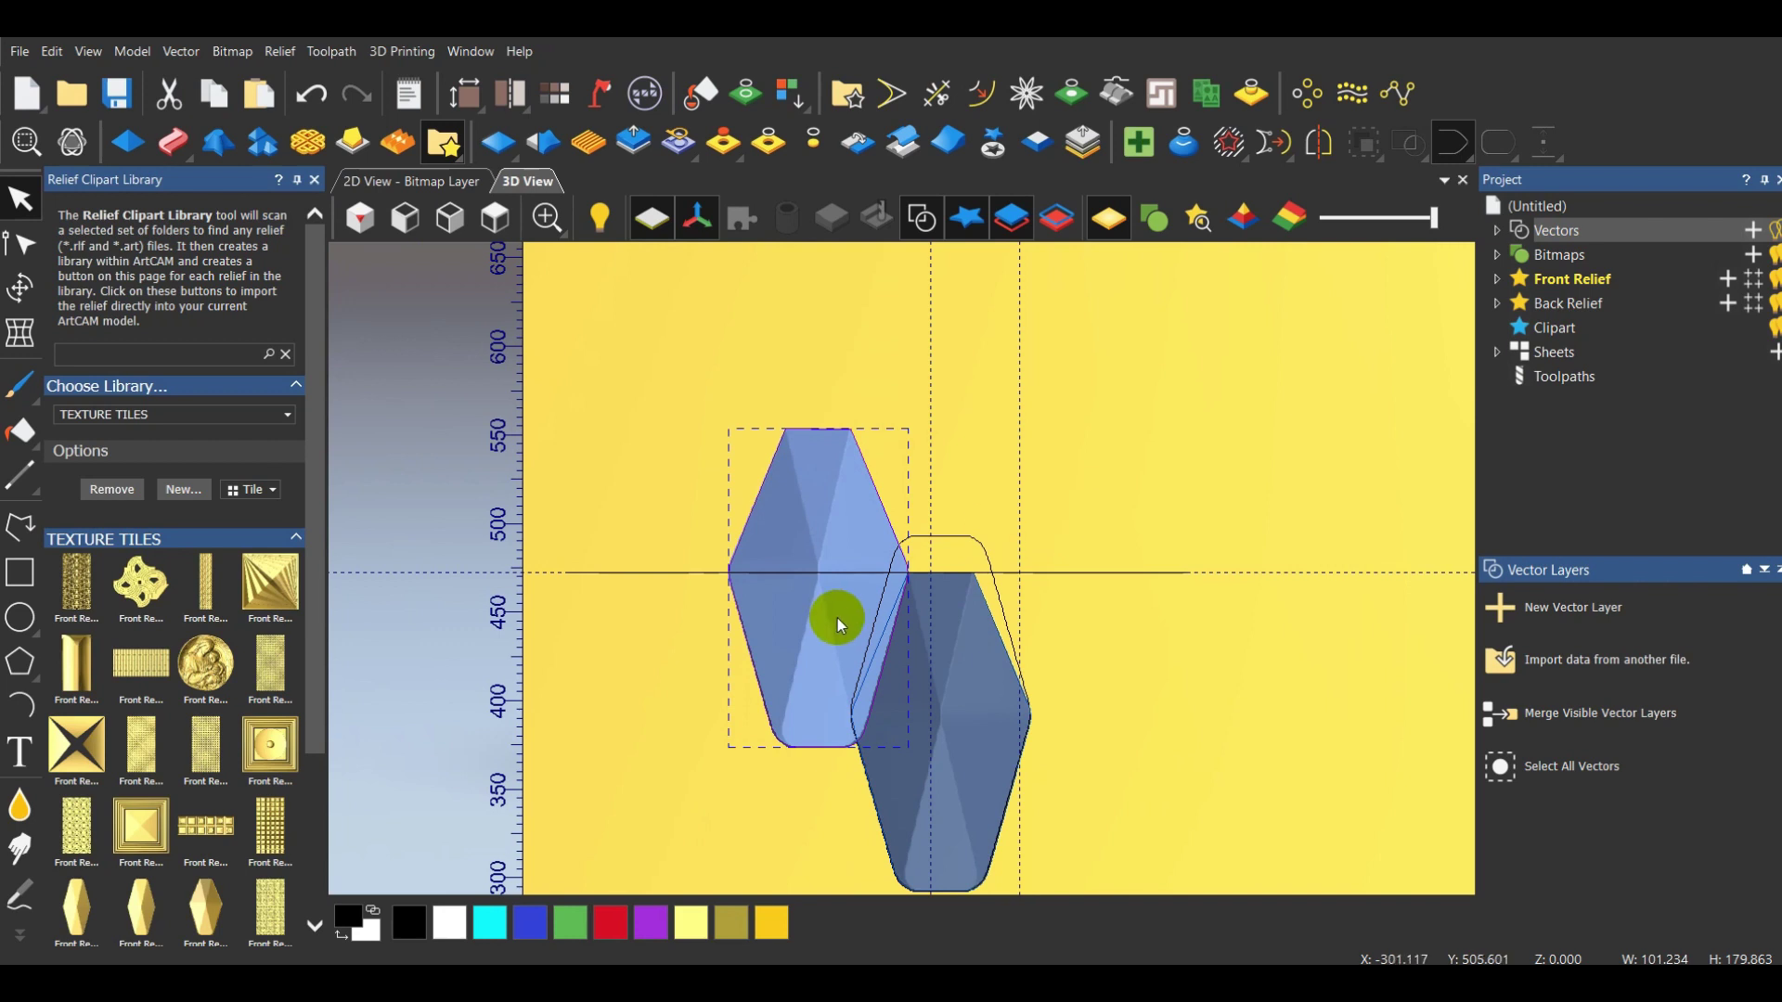
Draw a vertical line about 404 mm long just to the right of the lower tile
left_click(20, 290)
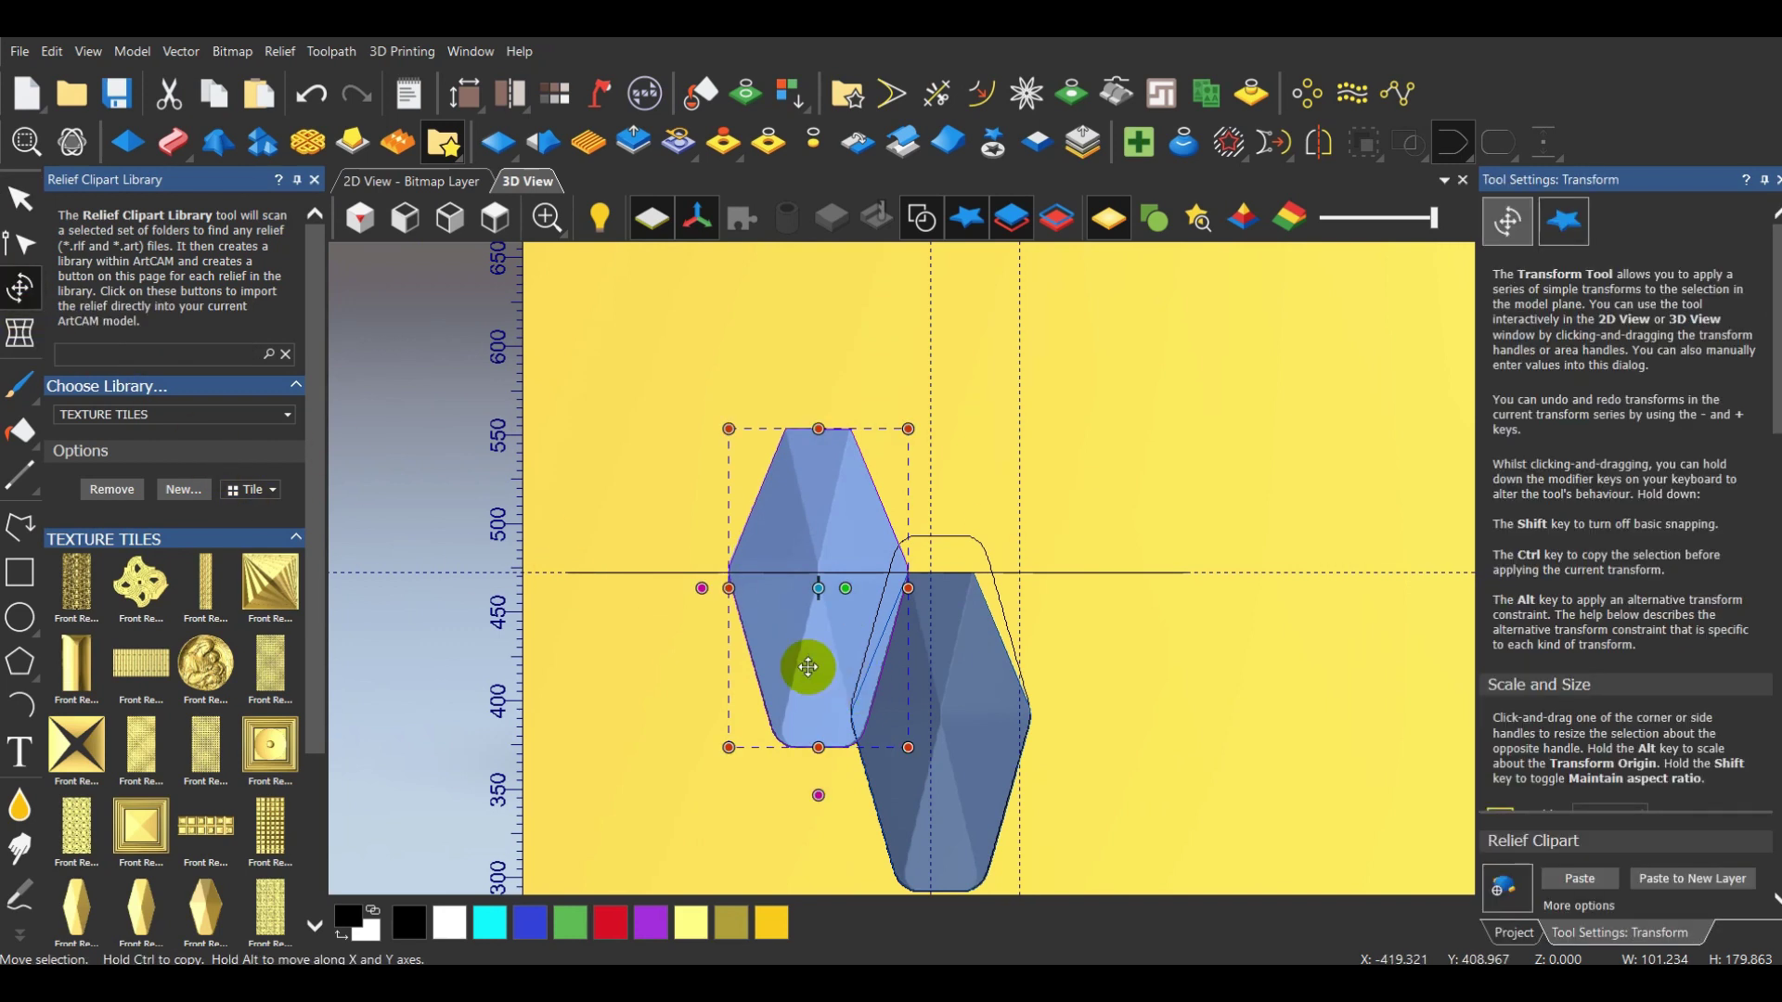
left_click(20, 526)
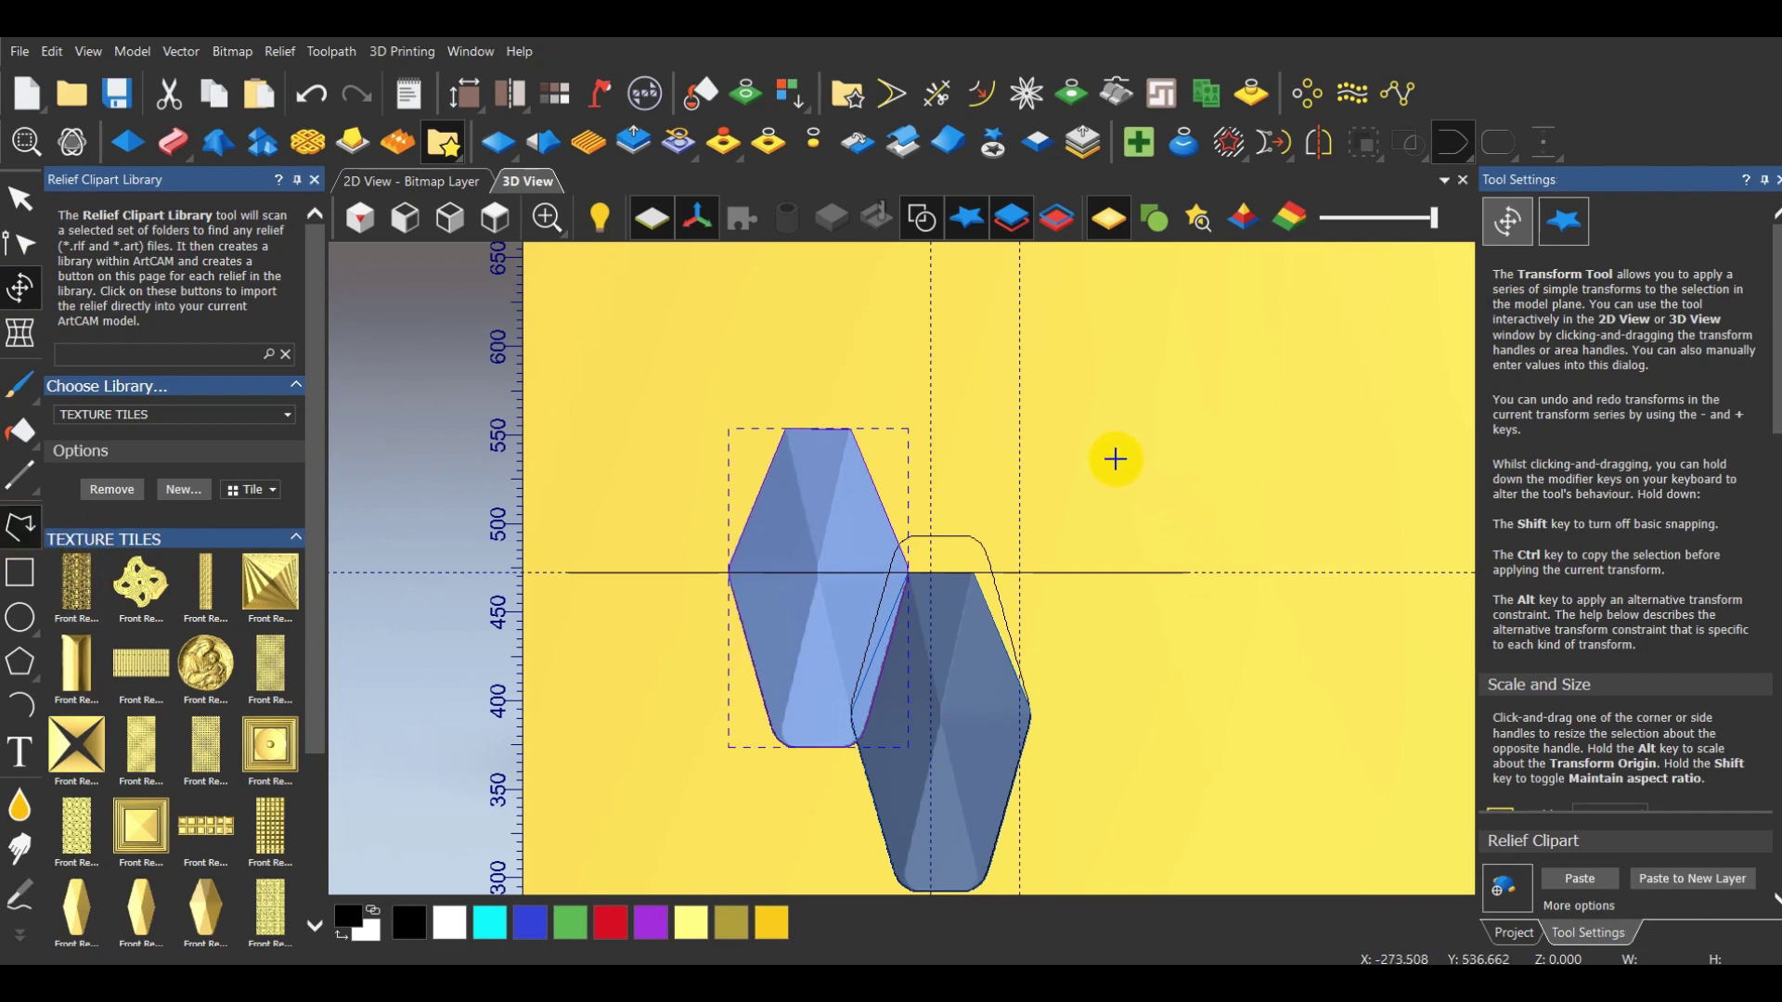
scroll(1094, 390, "down", 3)
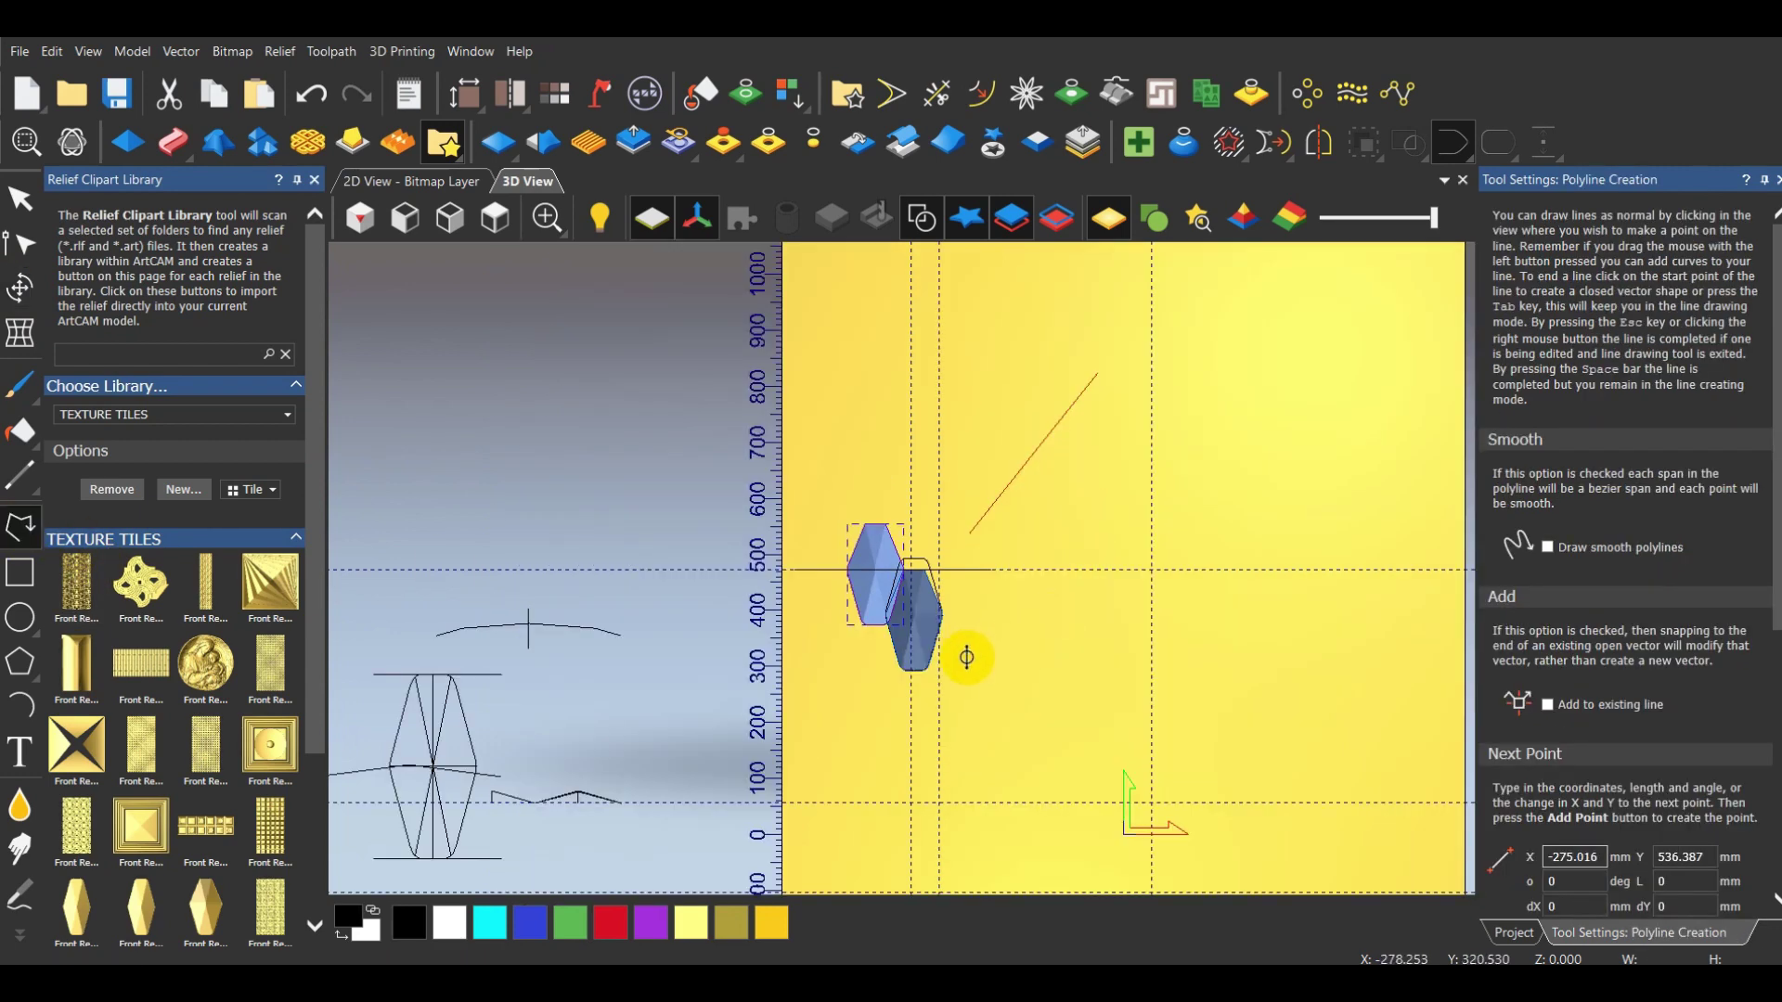
scroll(966, 658, "up", 2)
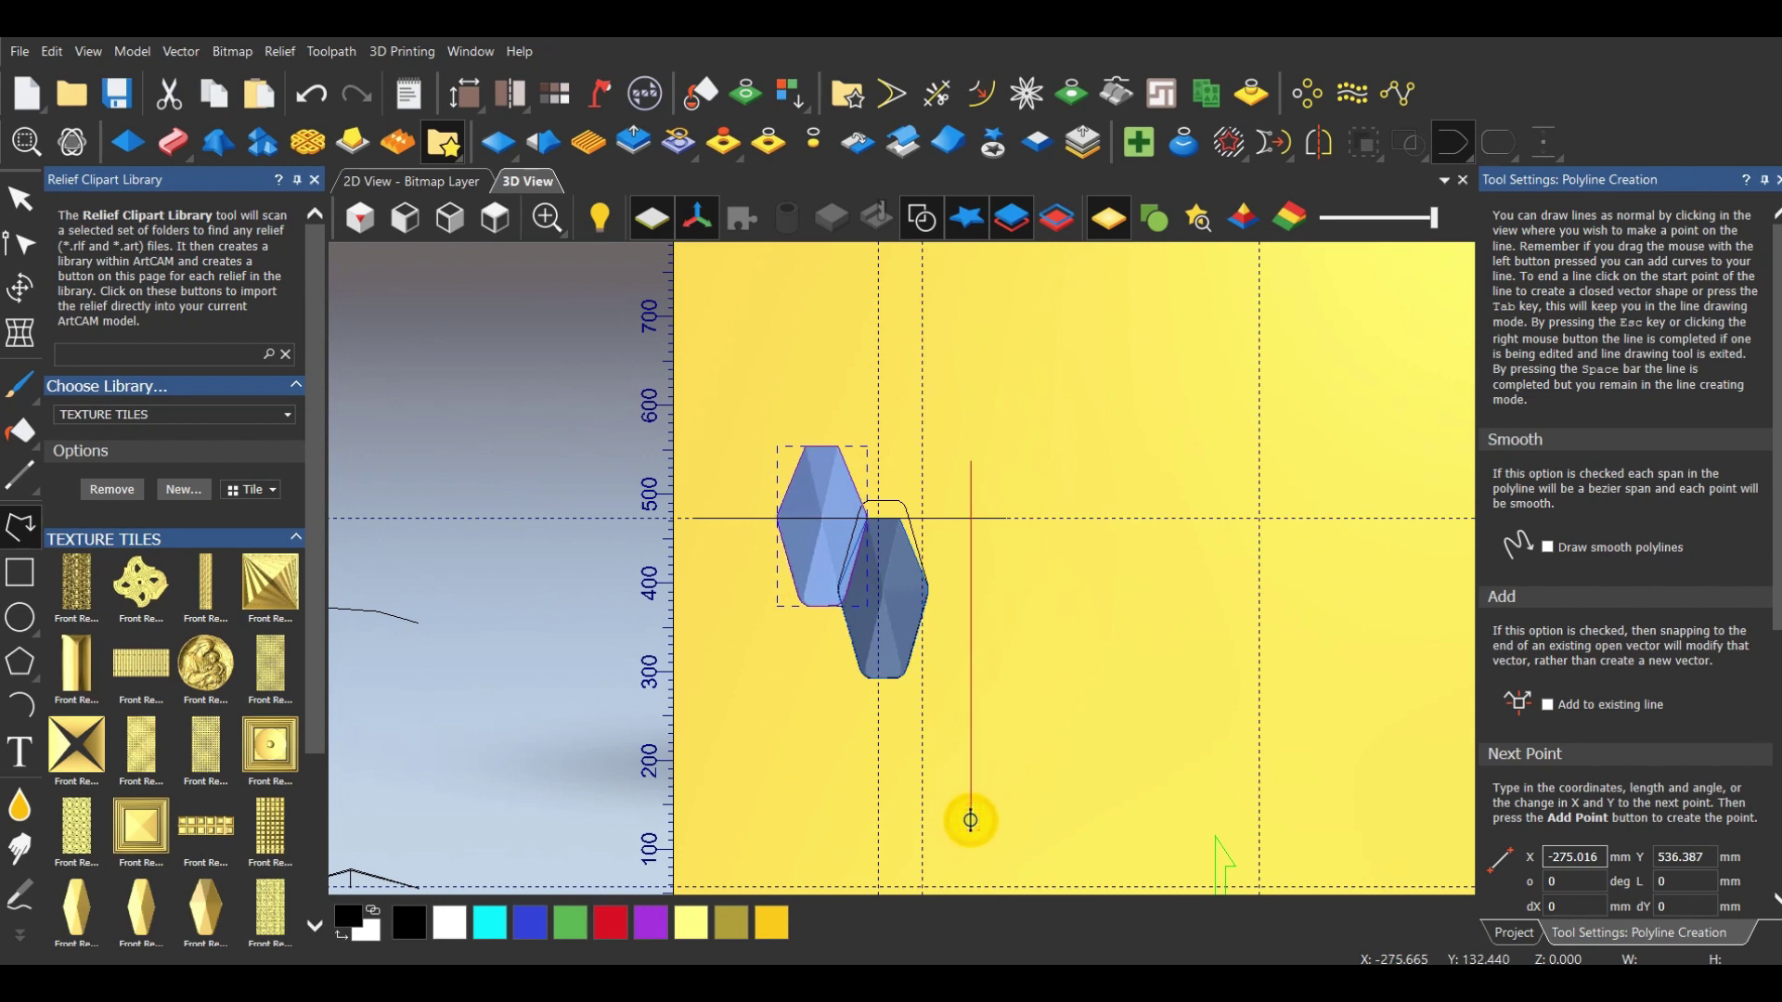
left_click(968, 818)
right_click(967, 817)
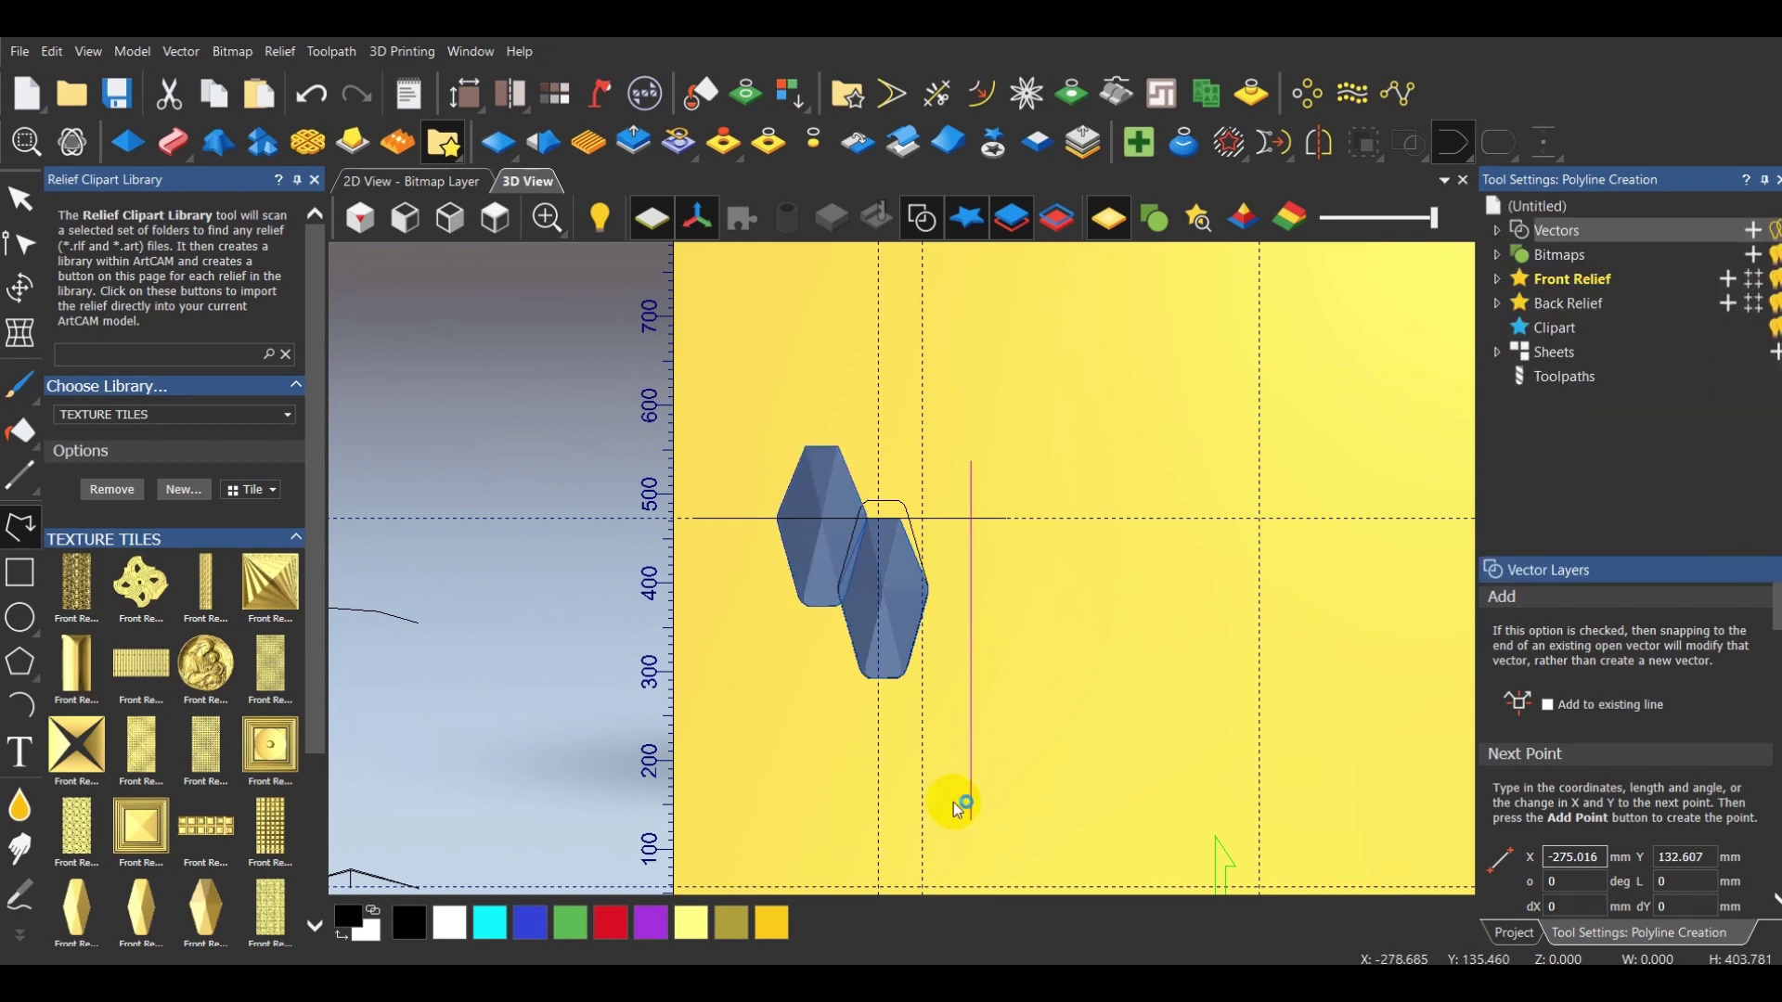
Centre the vertical line horizontally on the lower tile
left_click(894, 681)
left_click(893, 681, "shift")
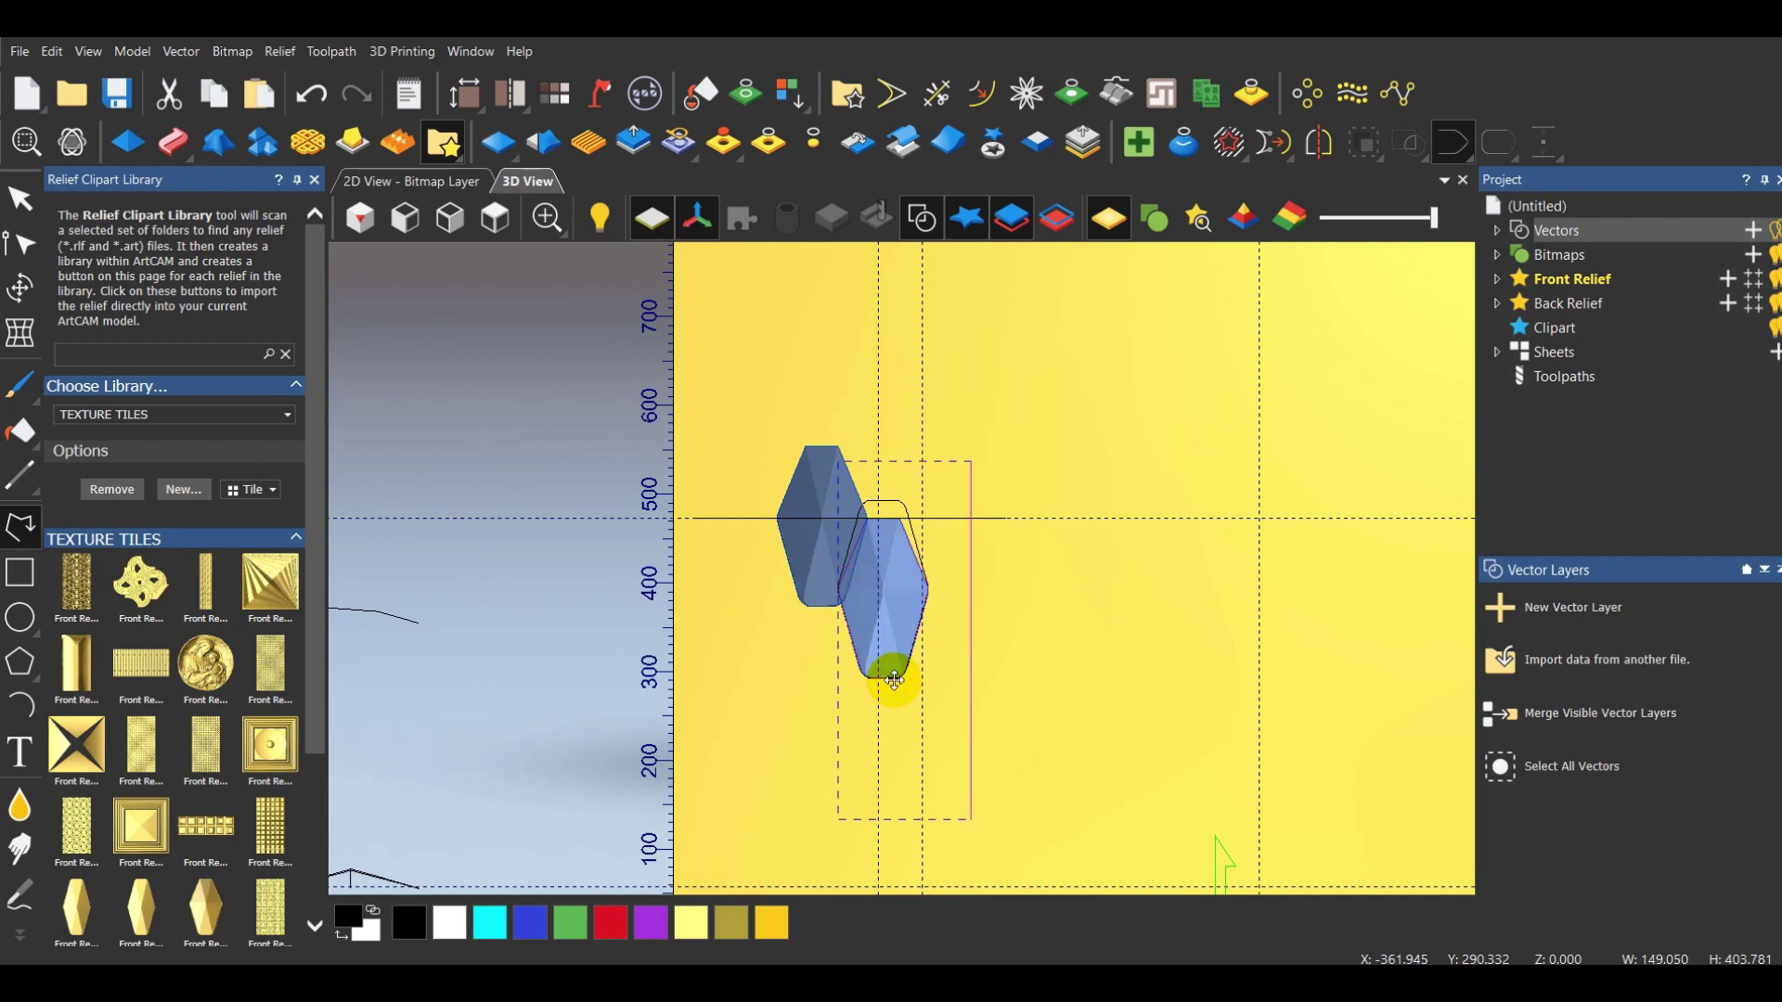
left_click(1547, 136)
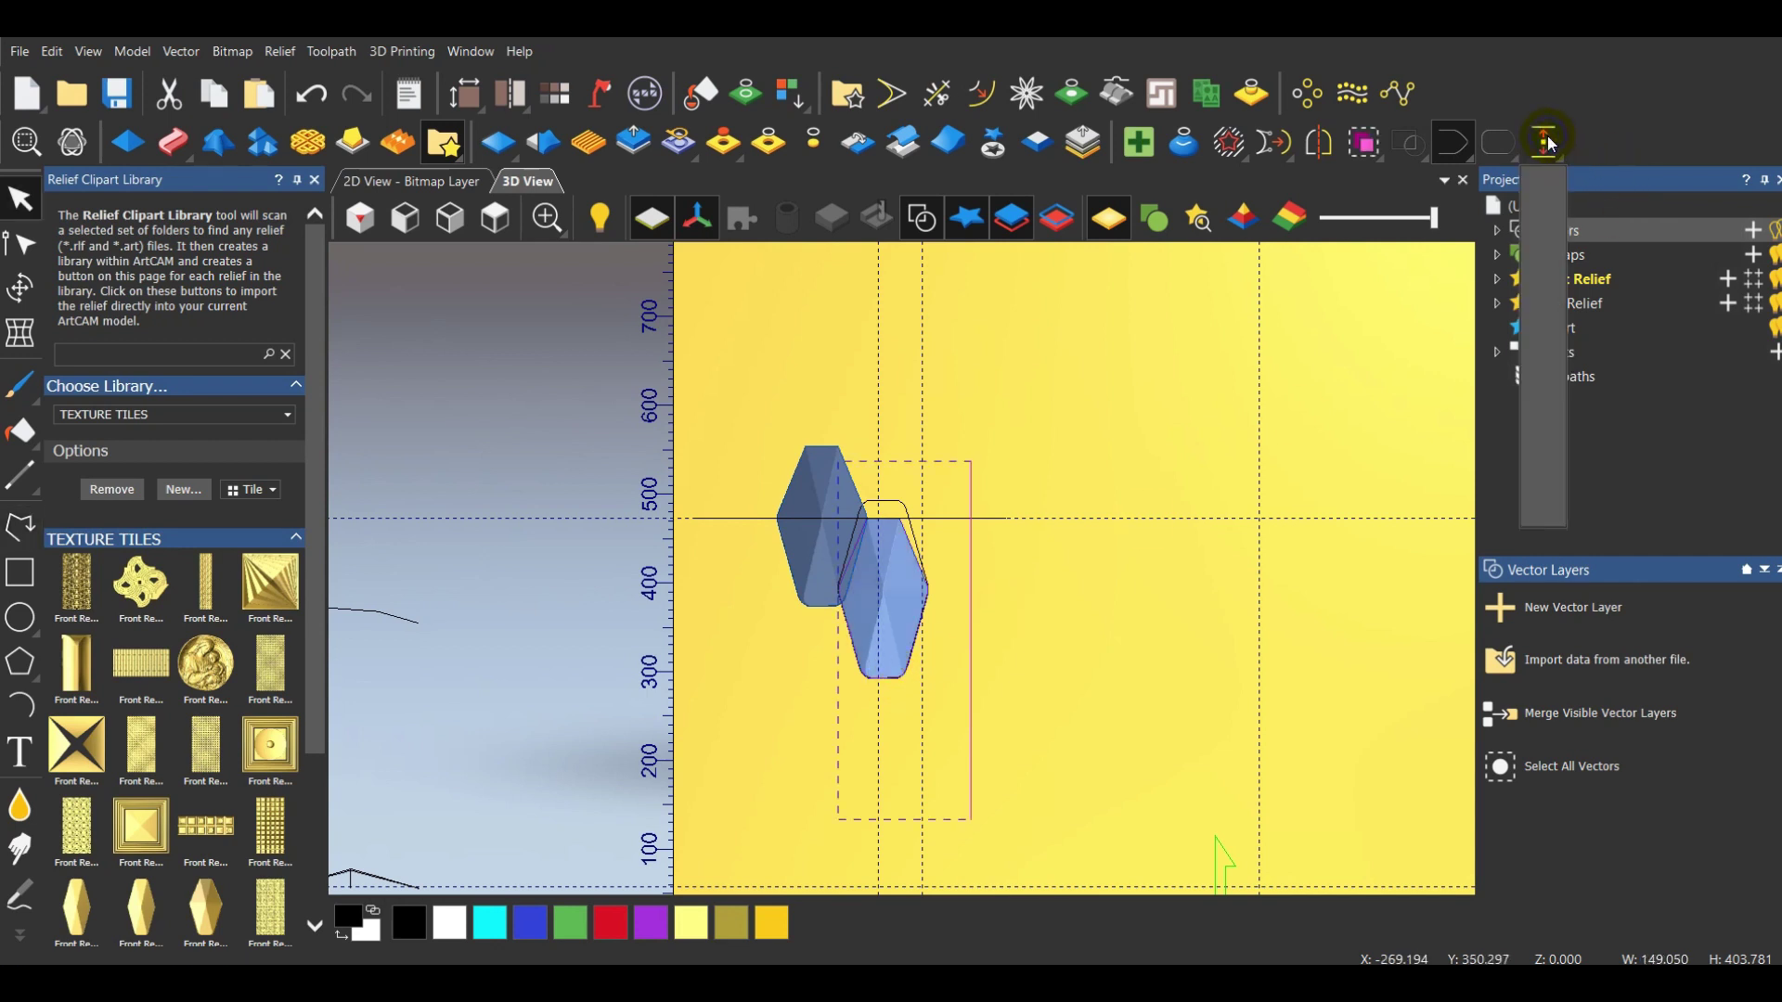
left_click(1544, 415)
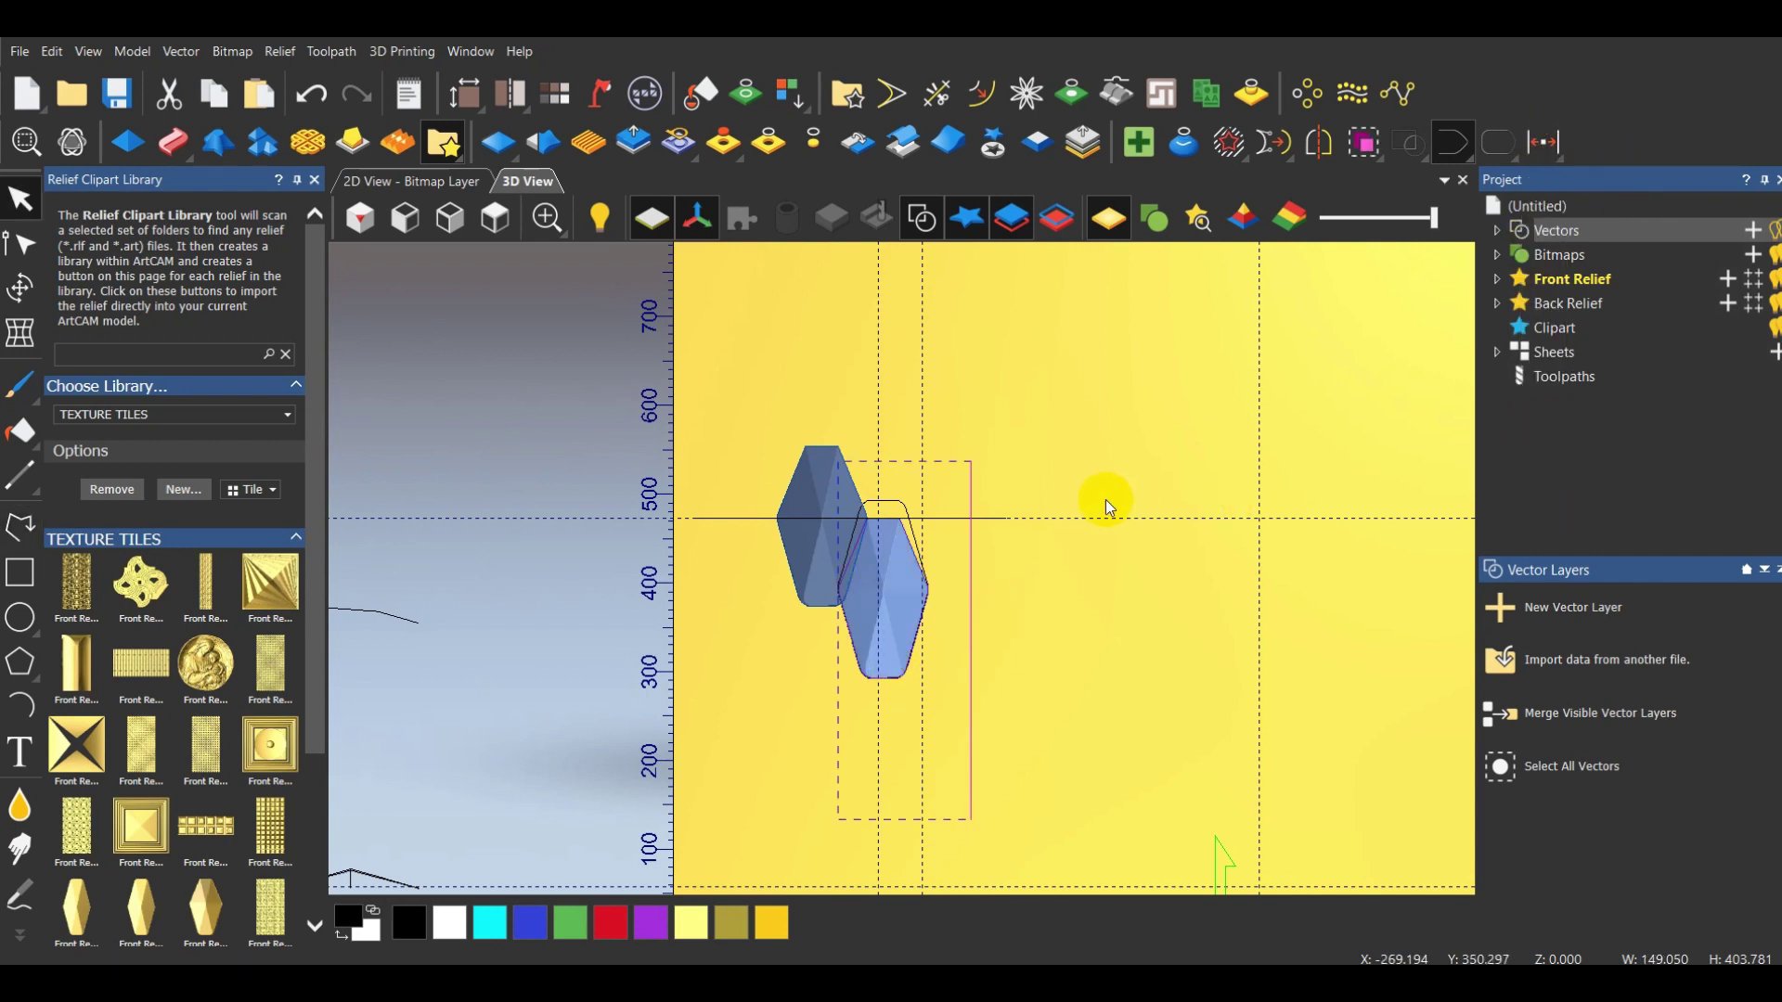
Mirror the upper-left tile across the vertical line with the In selected line option, keeping the original
left_click(798, 601)
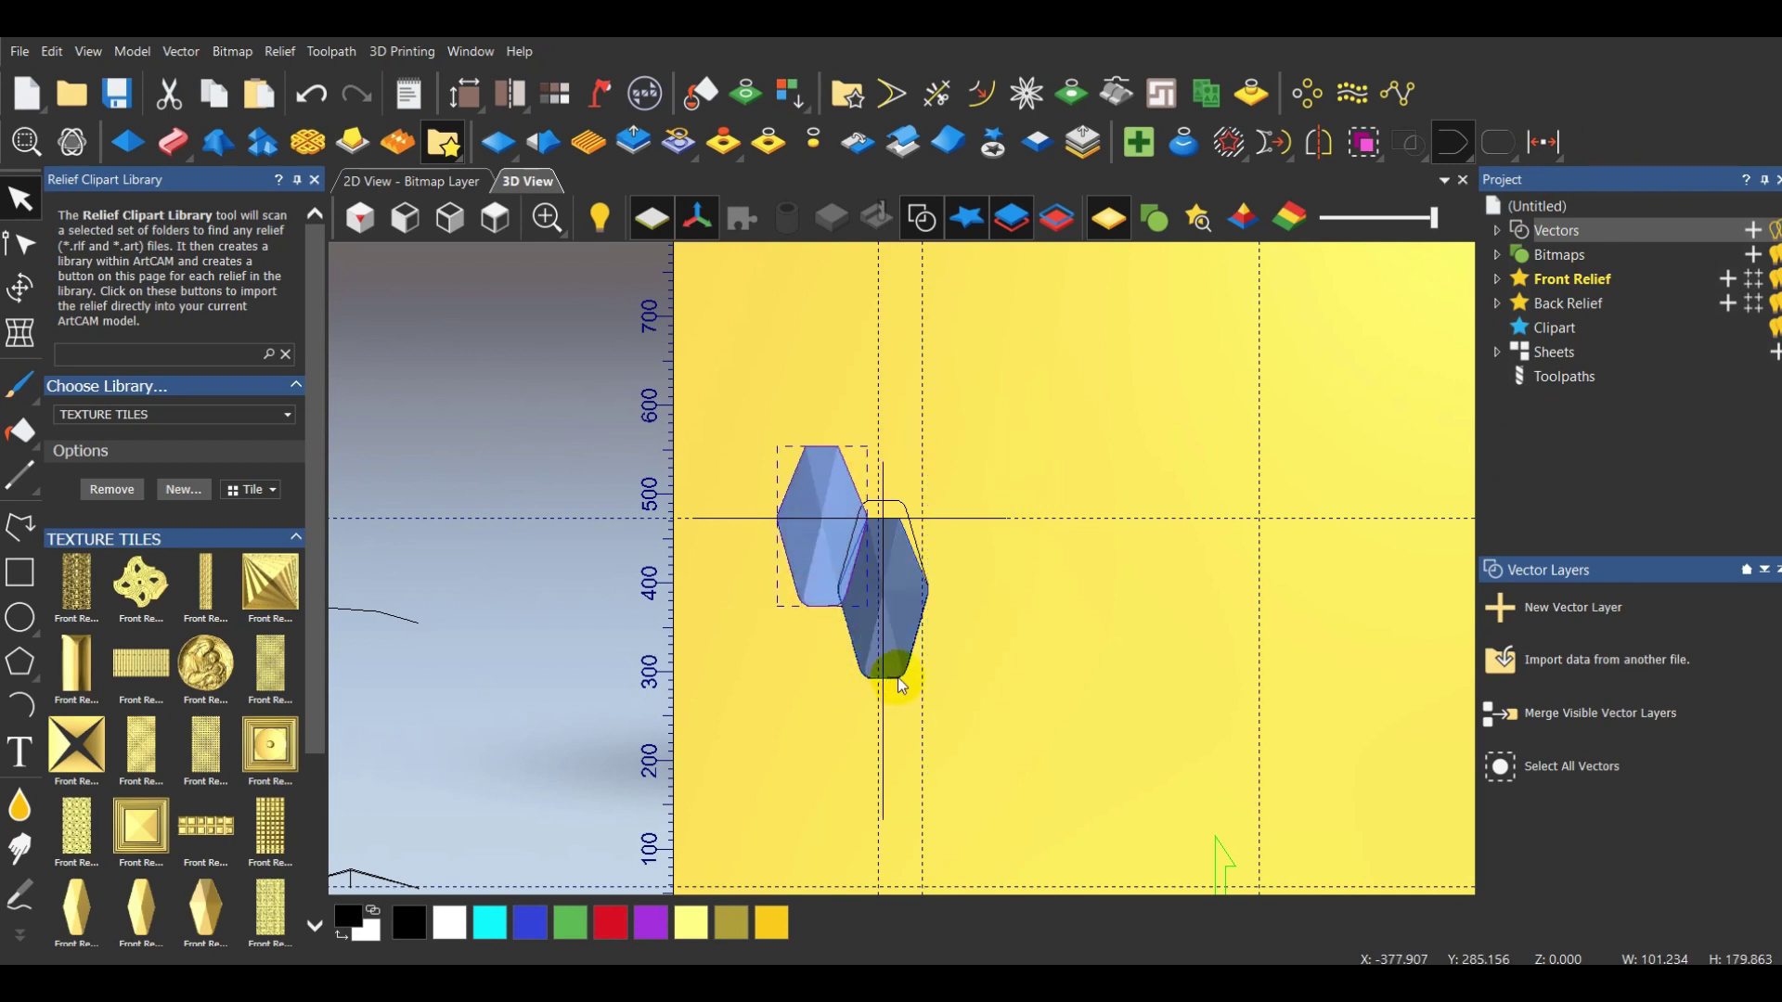
left_click(882, 727, "shift")
left_click(1322, 143)
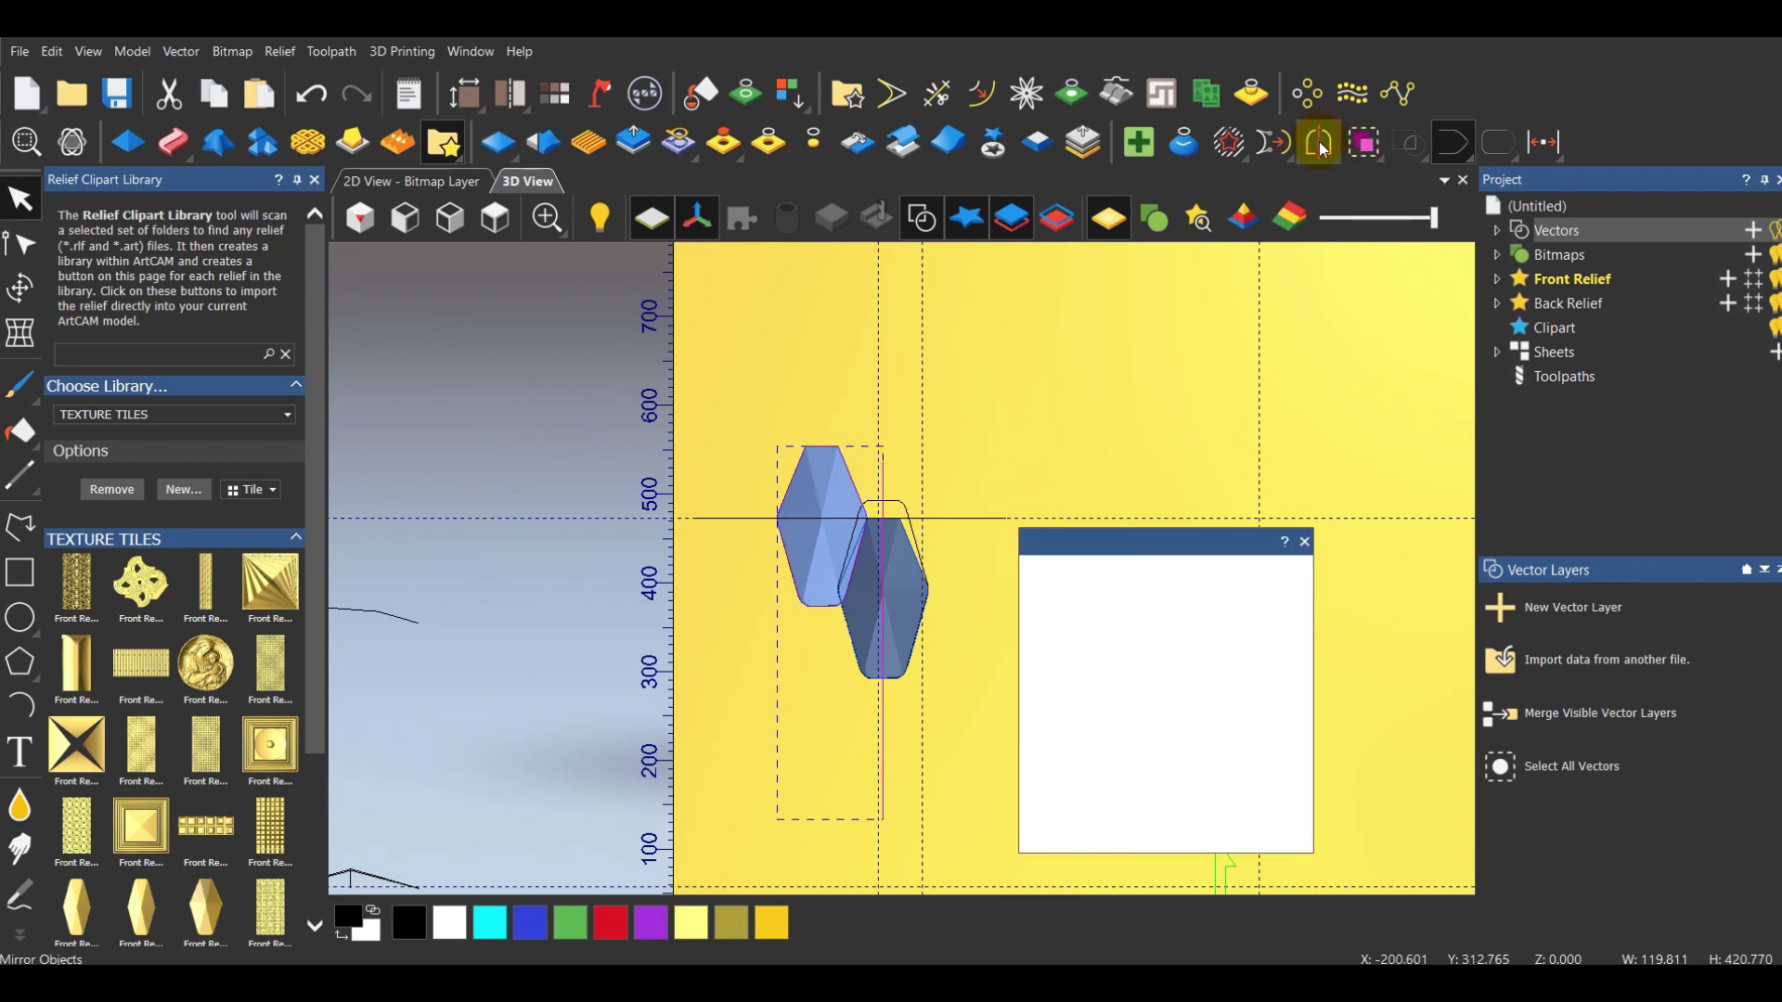
scroll(1107, 733, "down", 5)
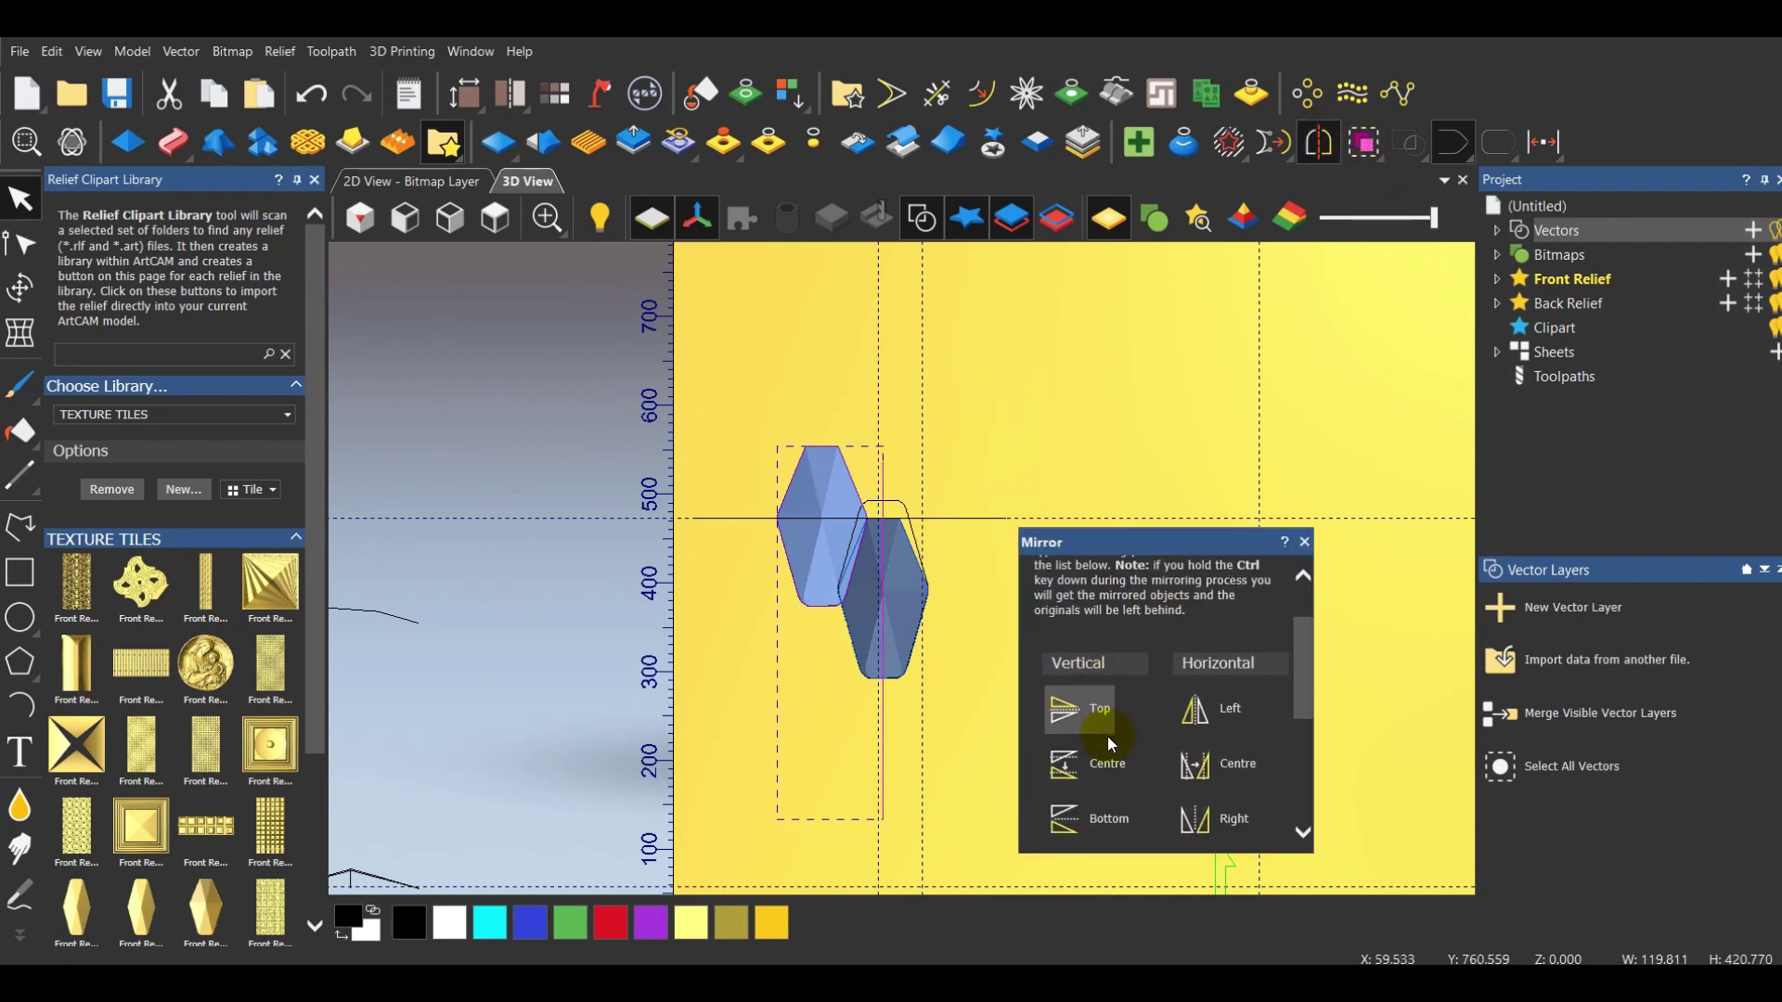
scroll(1133, 757, "down", 3)
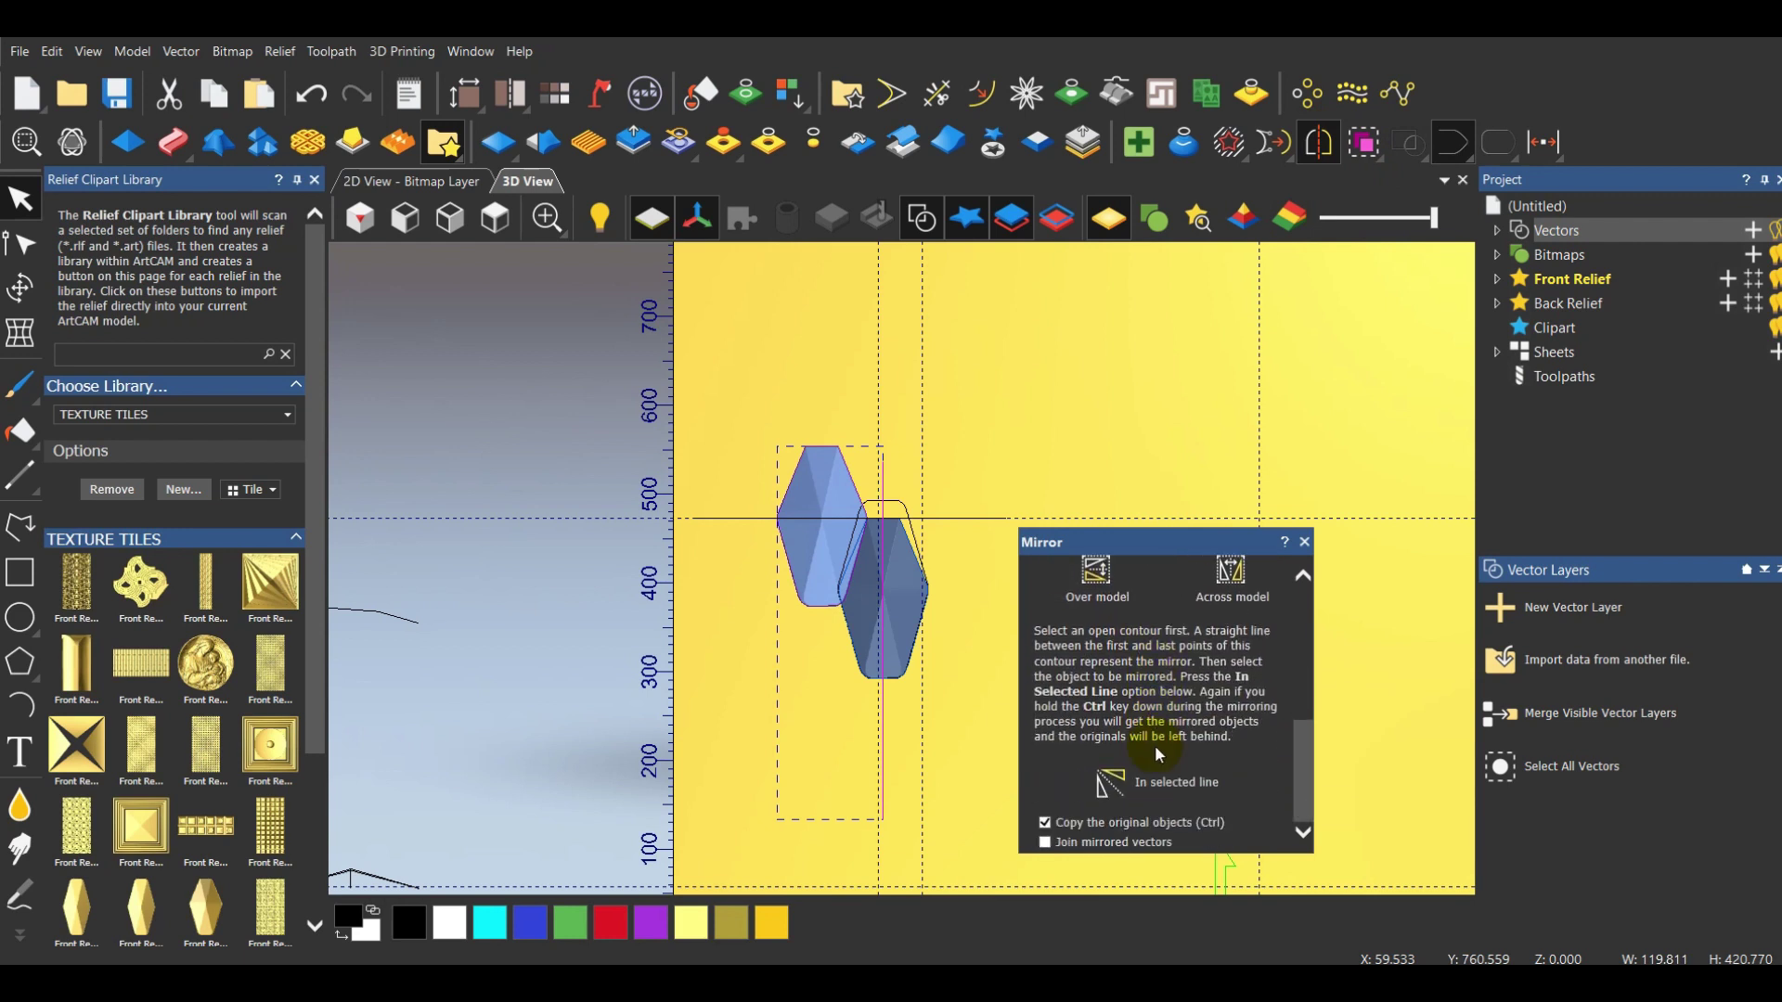
left_click(1158, 785)
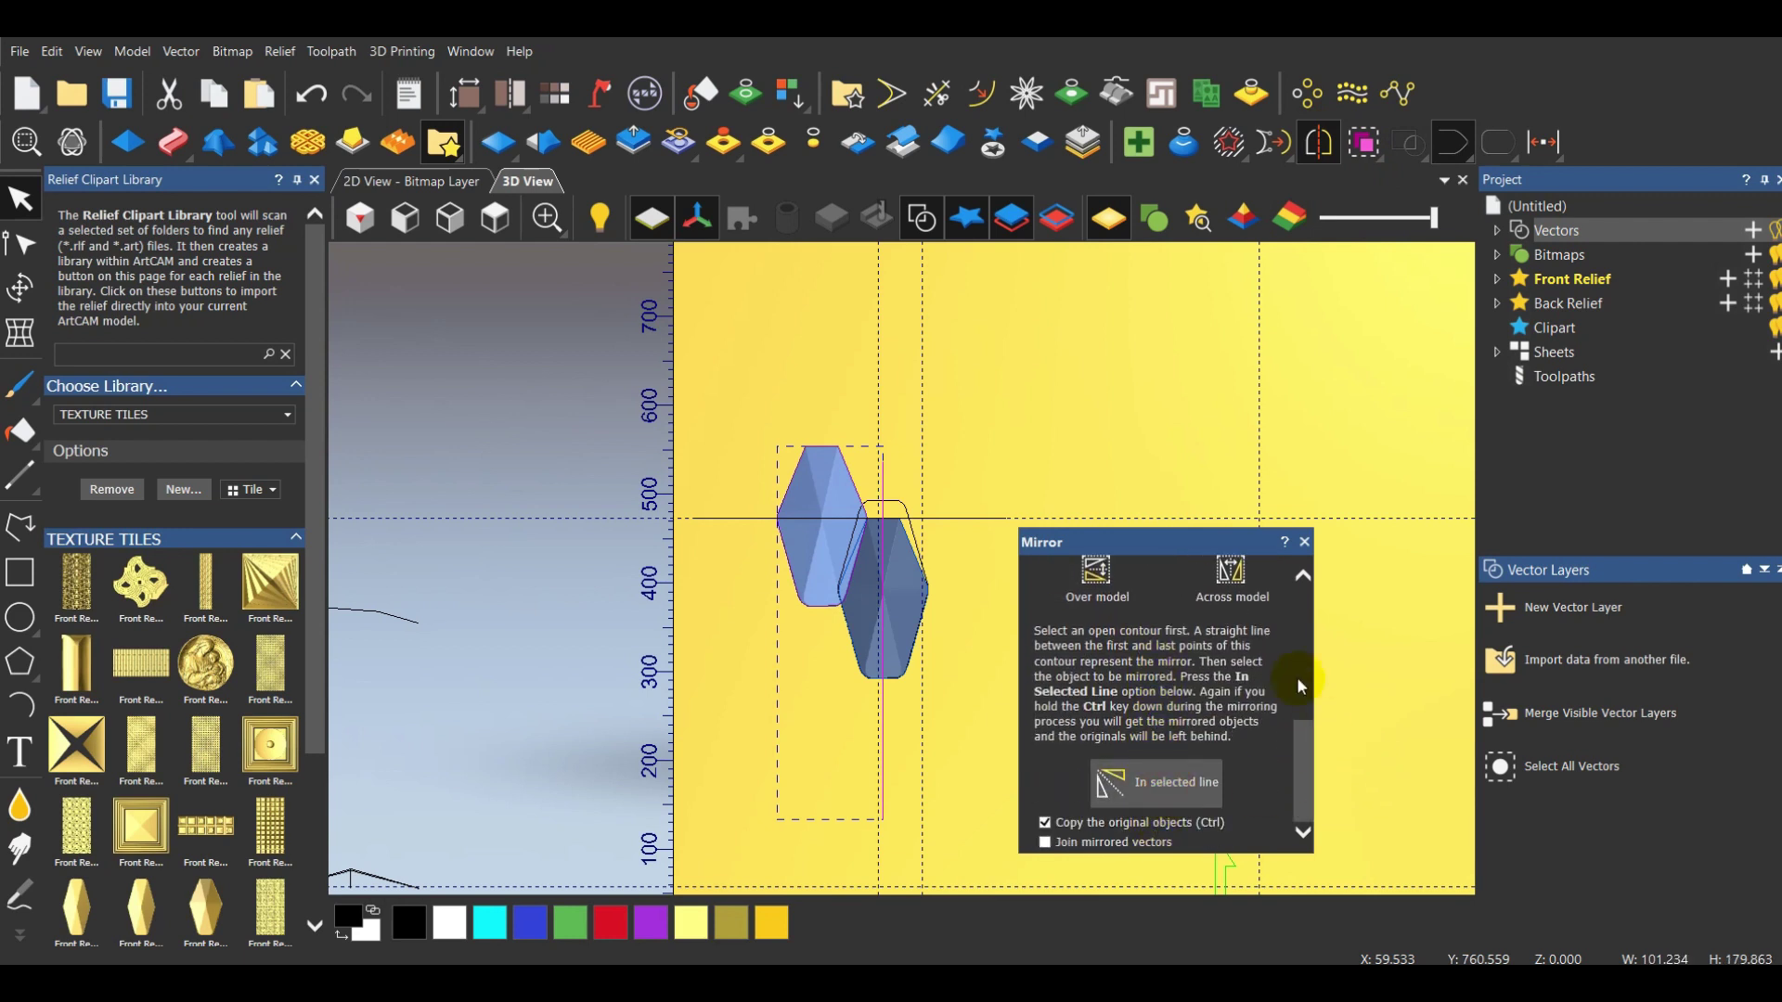
left_click(1304, 542)
scroll(864, 509, "up", 1)
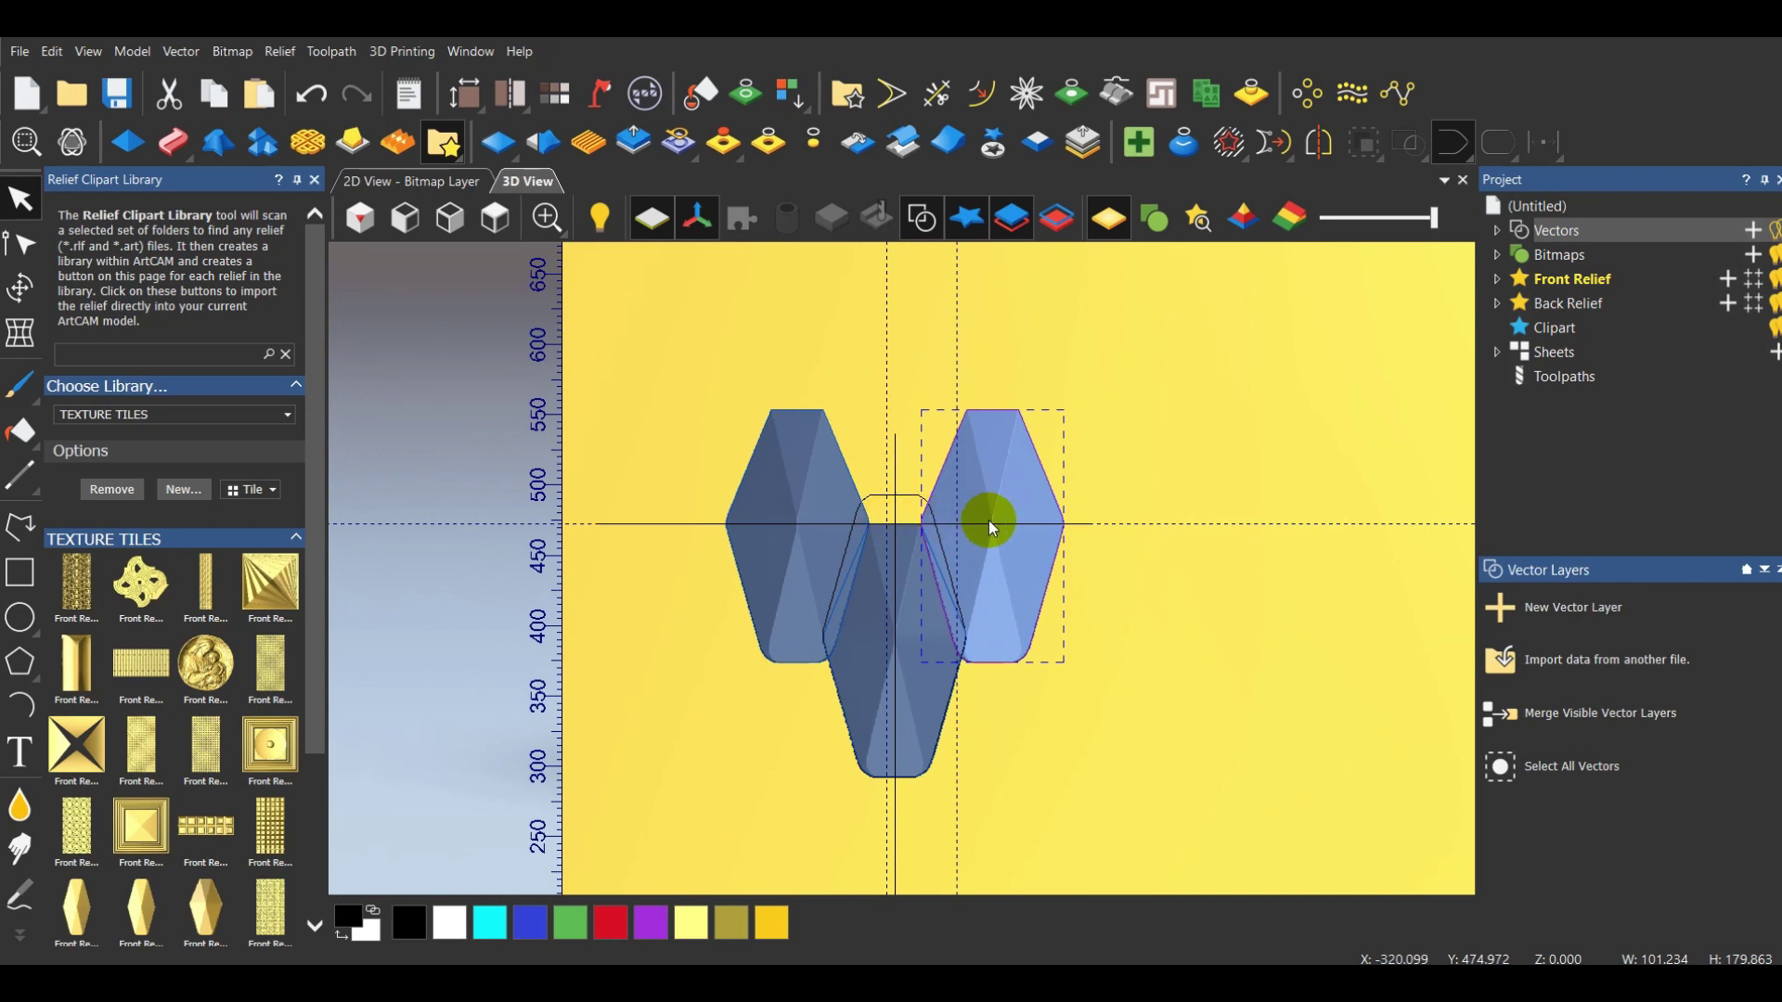
Measure the horizontal distance between the centre points of the upper-left tile and its mirrored copy
scroll(944, 521, "up", 1)
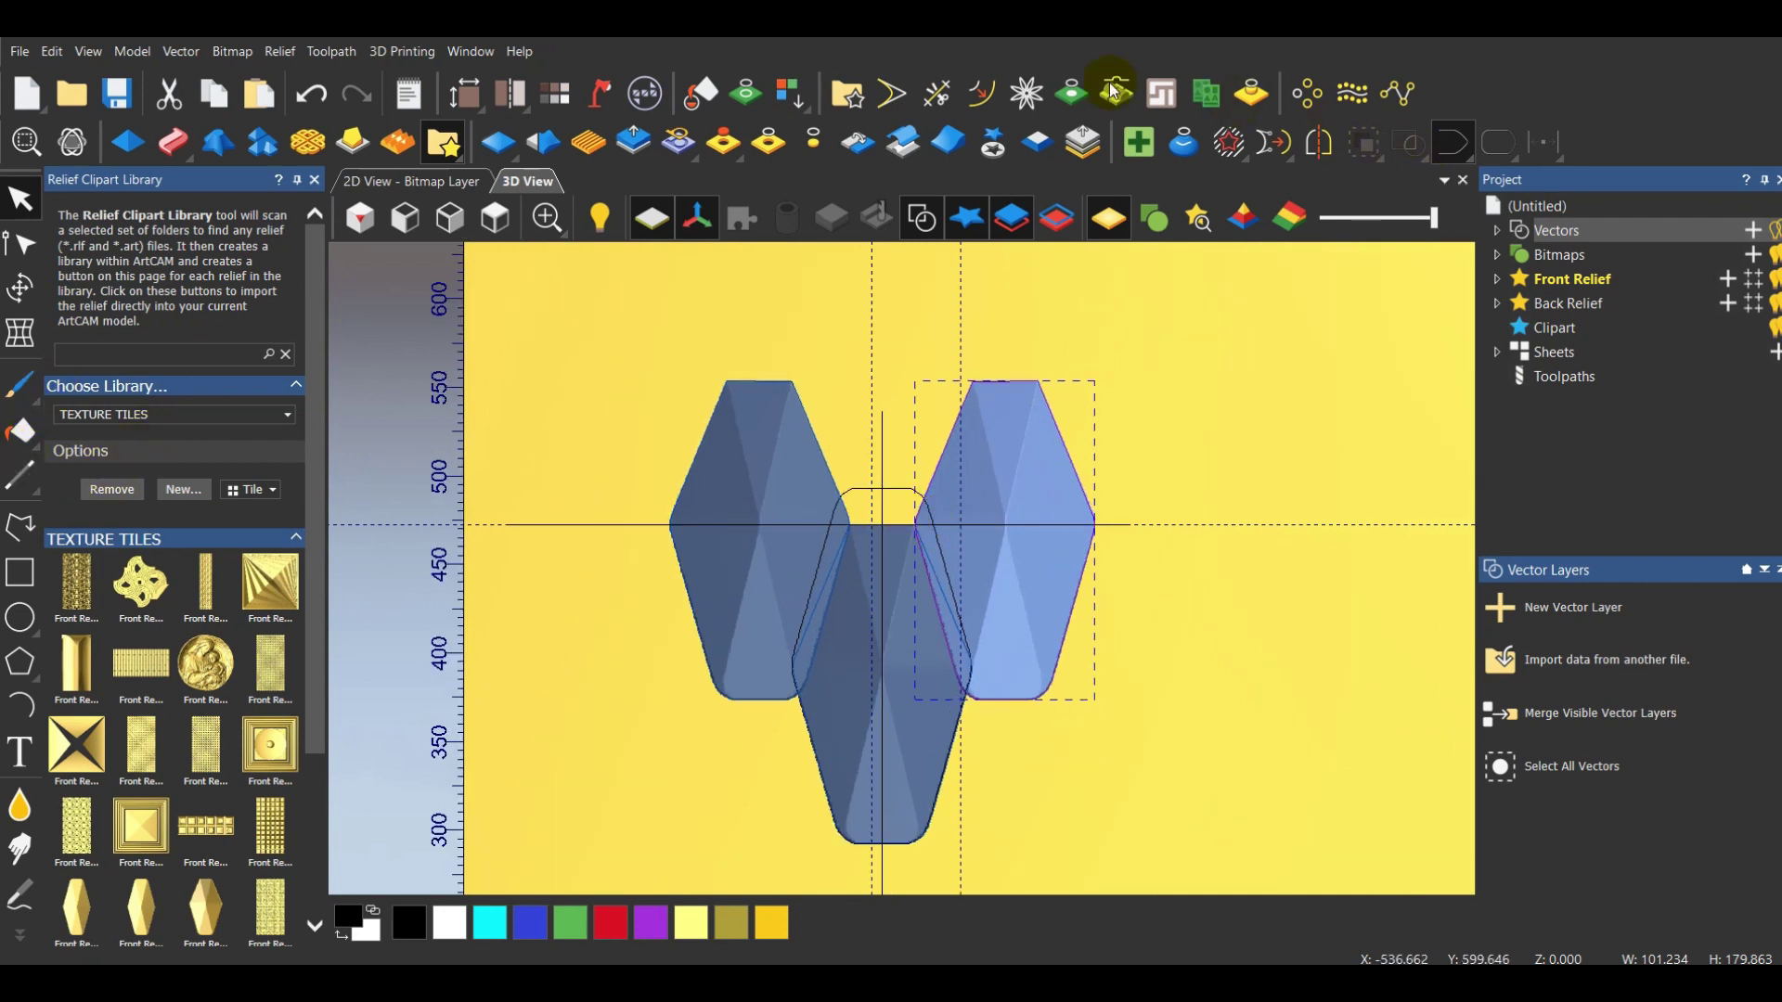
left_click(21, 485)
left_click(64, 478)
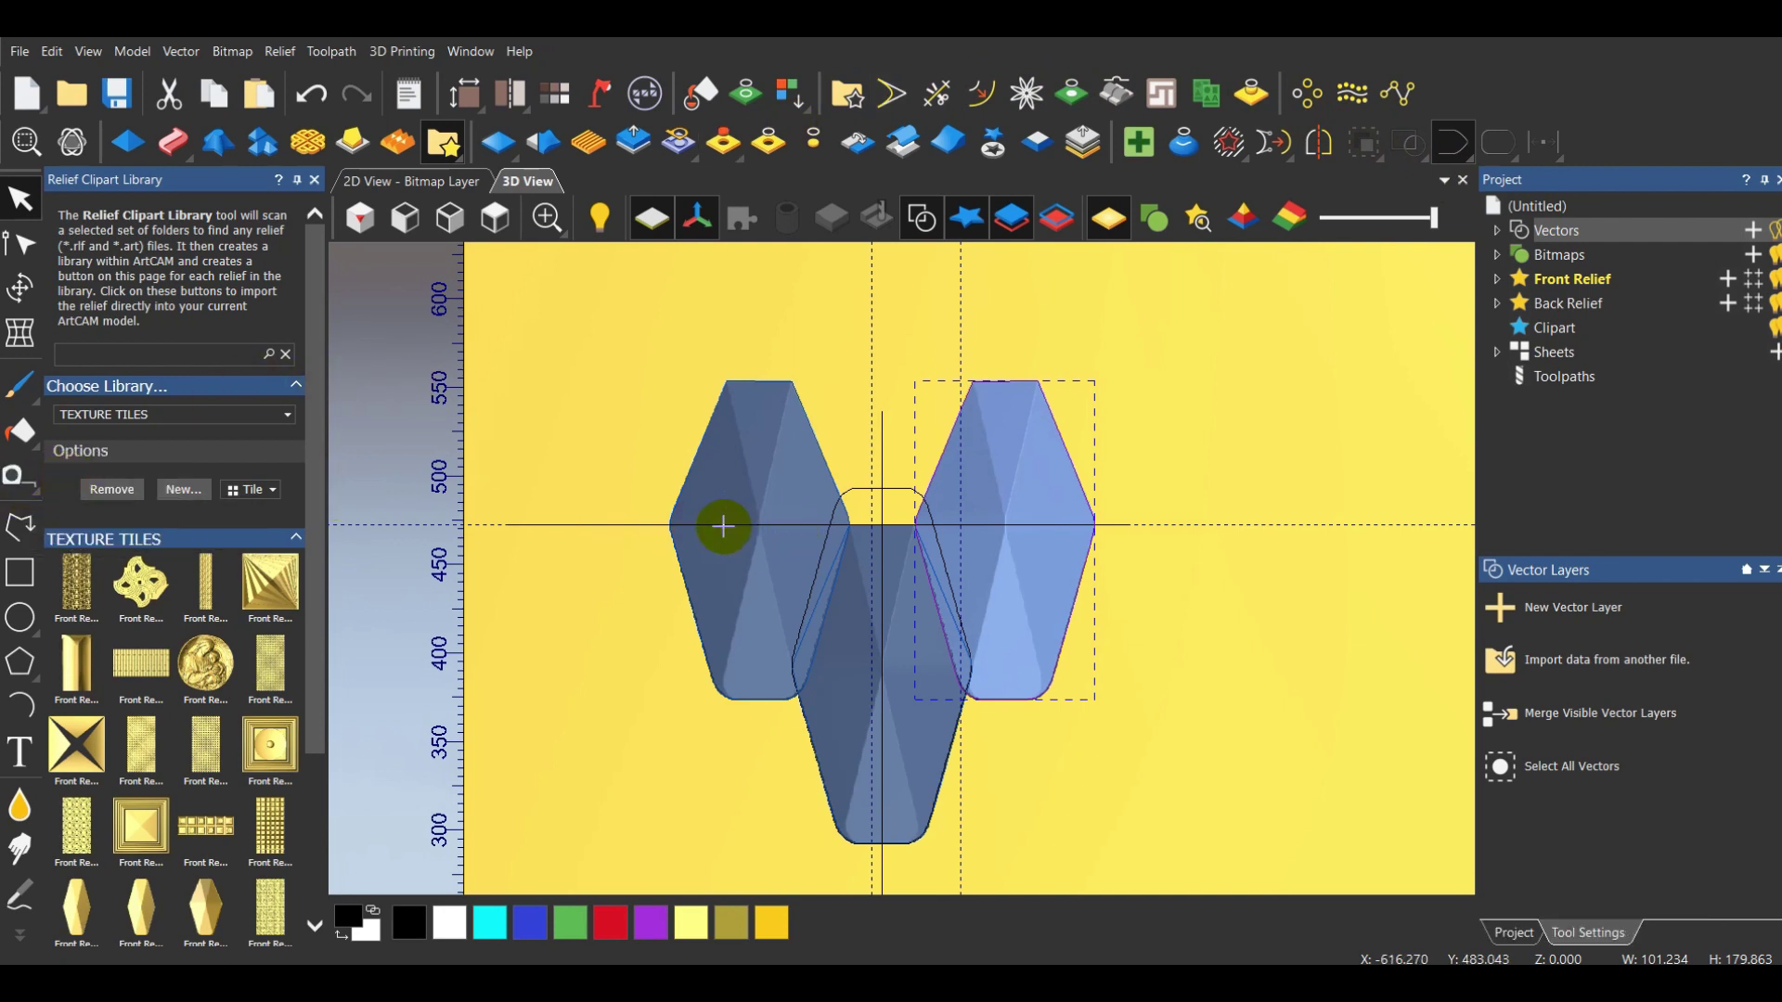
scroll(723, 526, "up", 5)
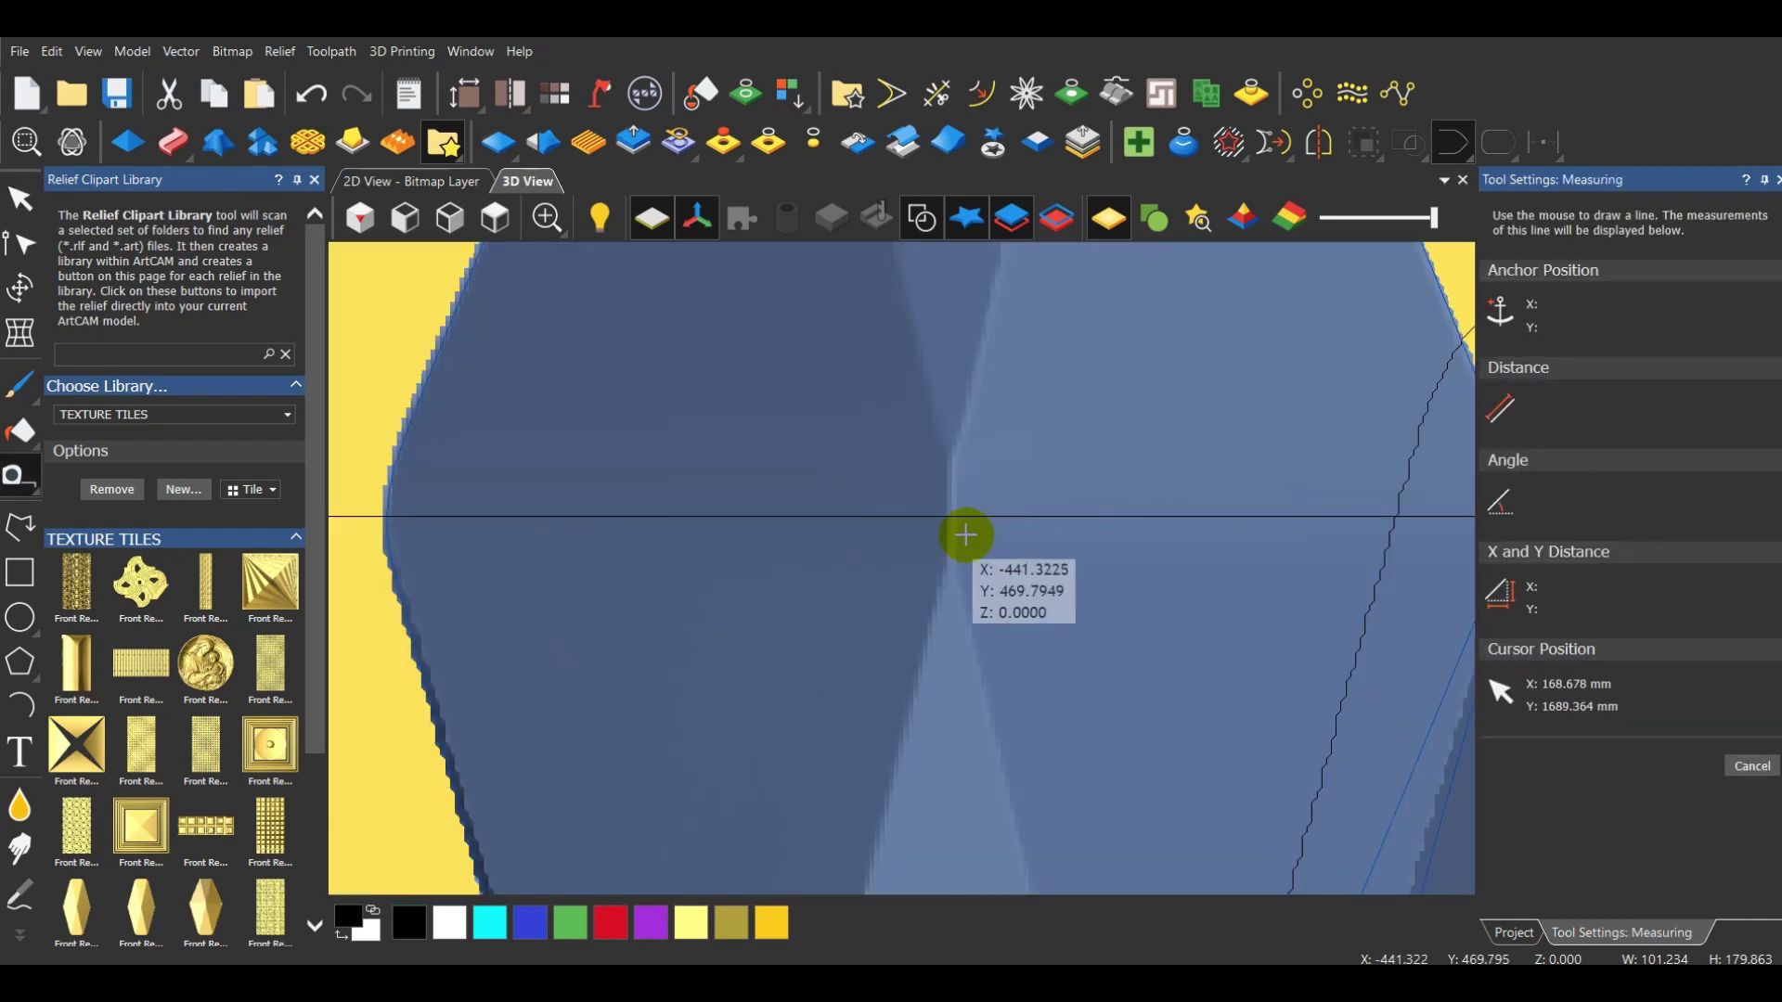
left_click(735, 551)
scroll(736, 549, "down", 3)
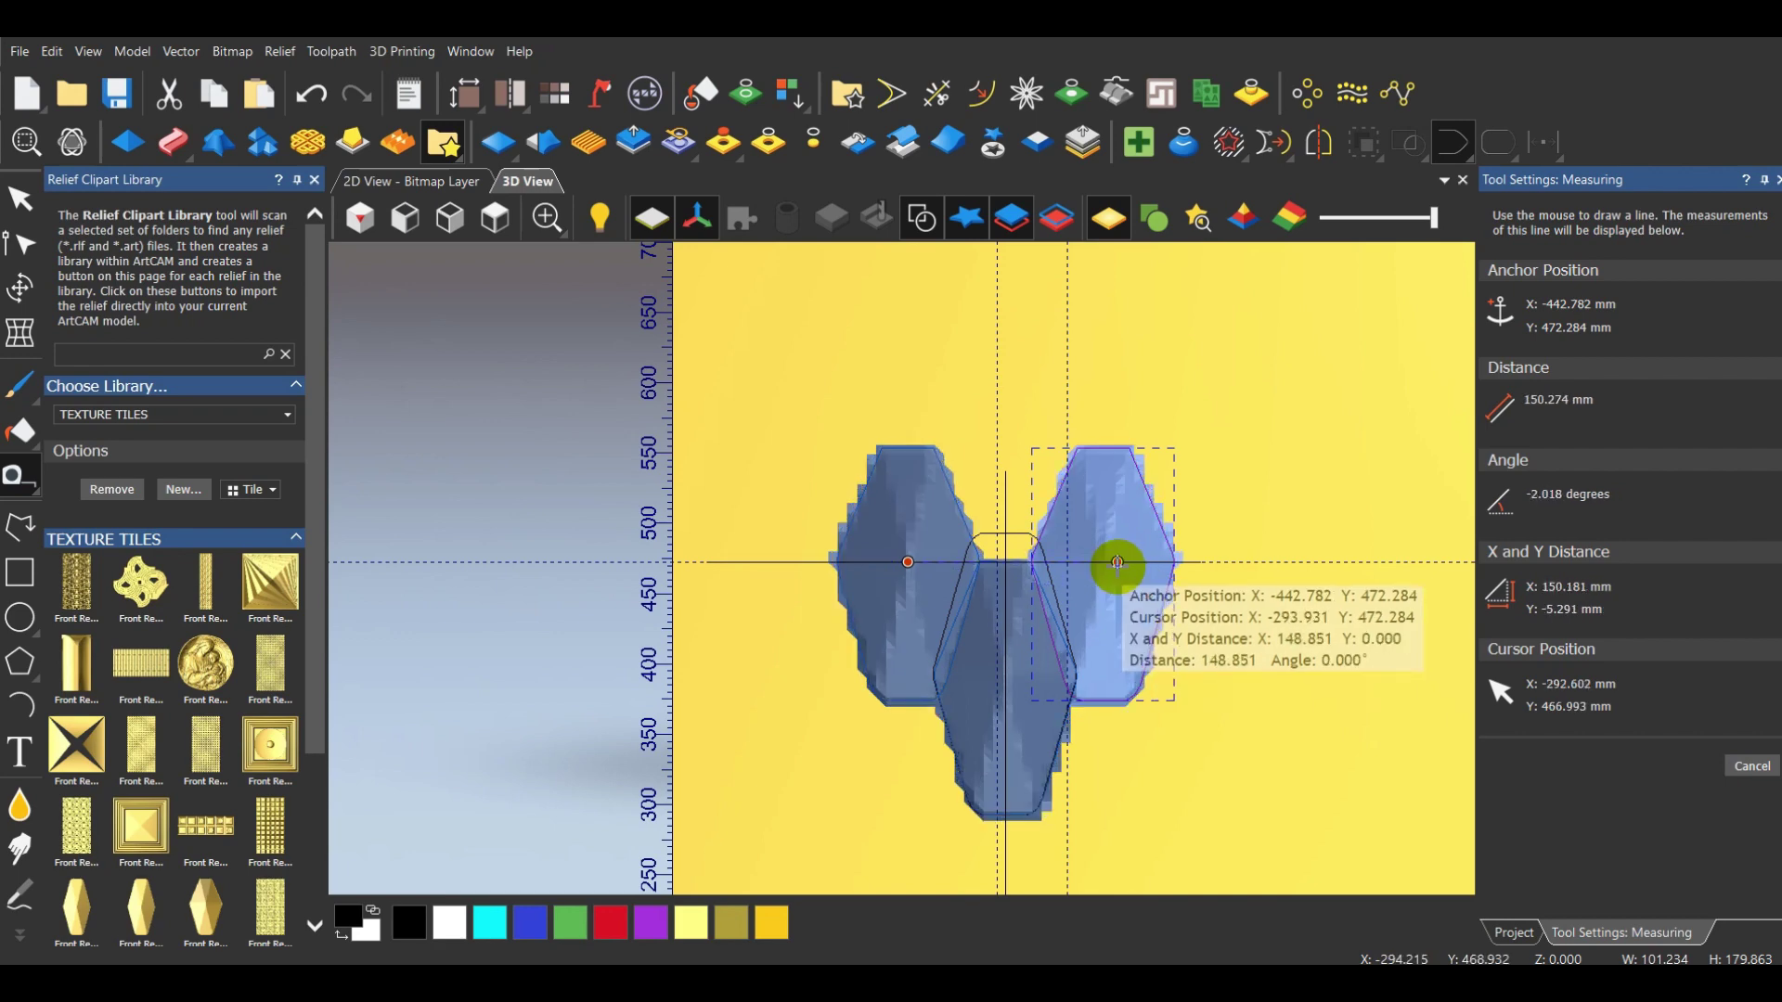
scroll(1114, 563, "up", 5)
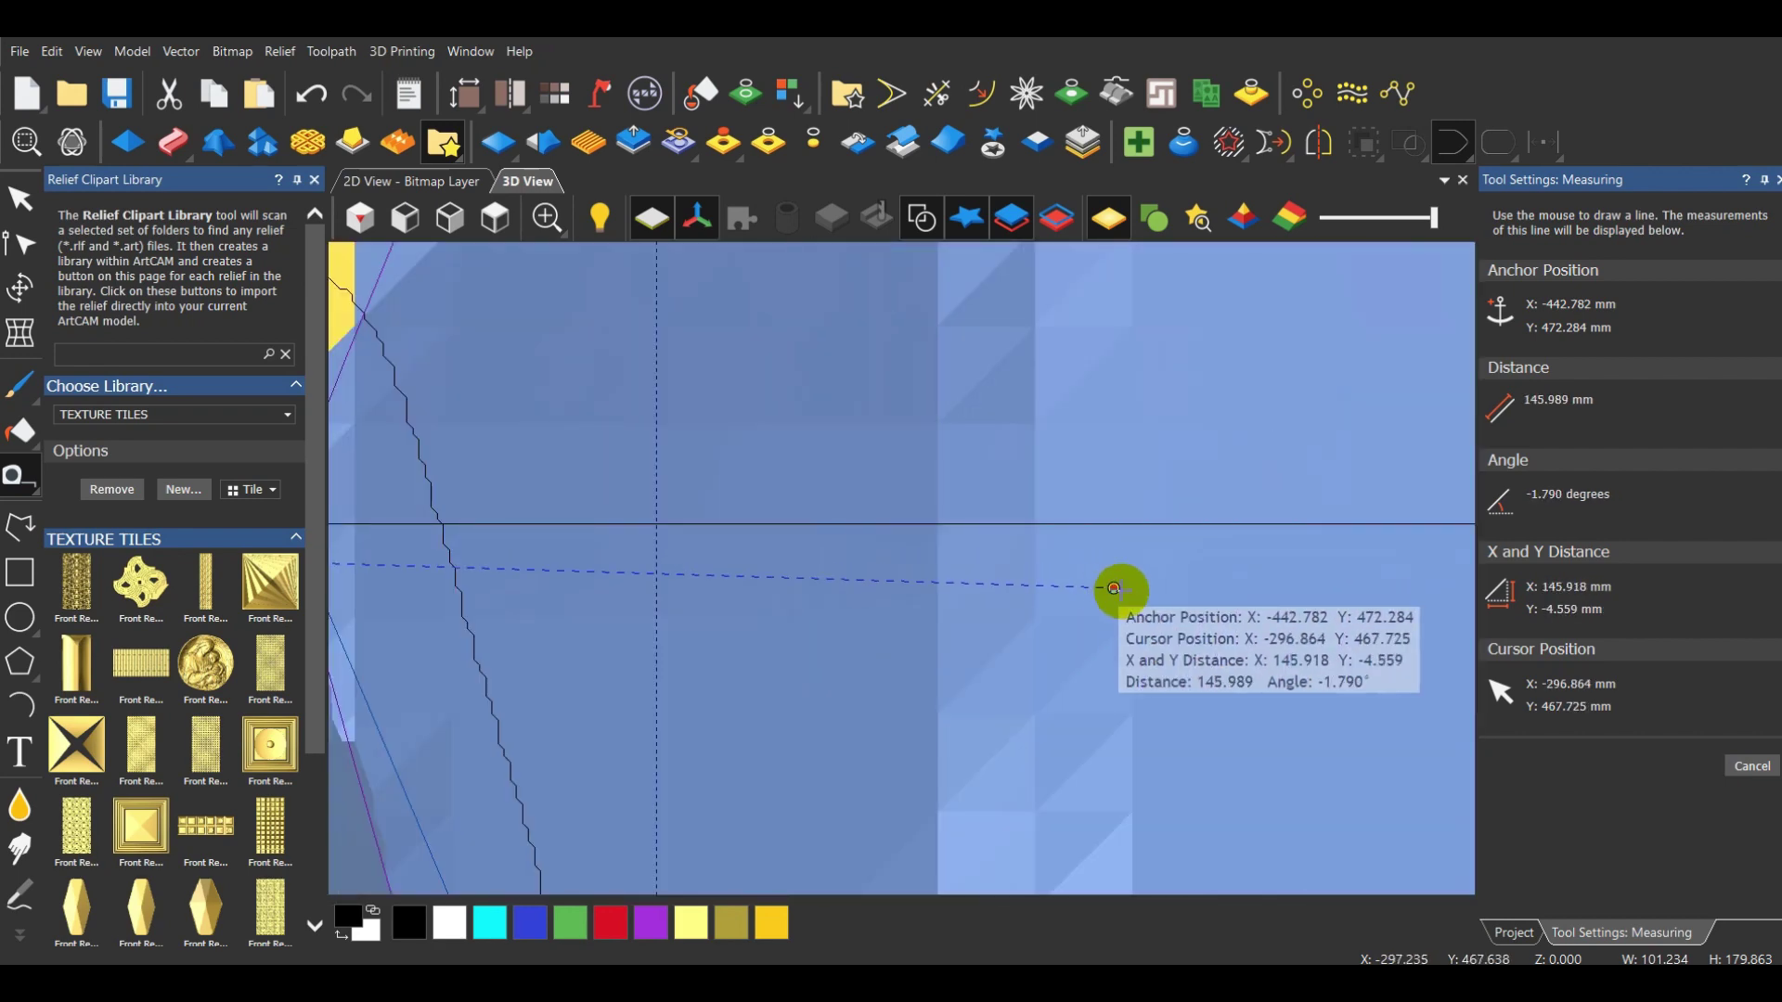
left_click(1113, 588)
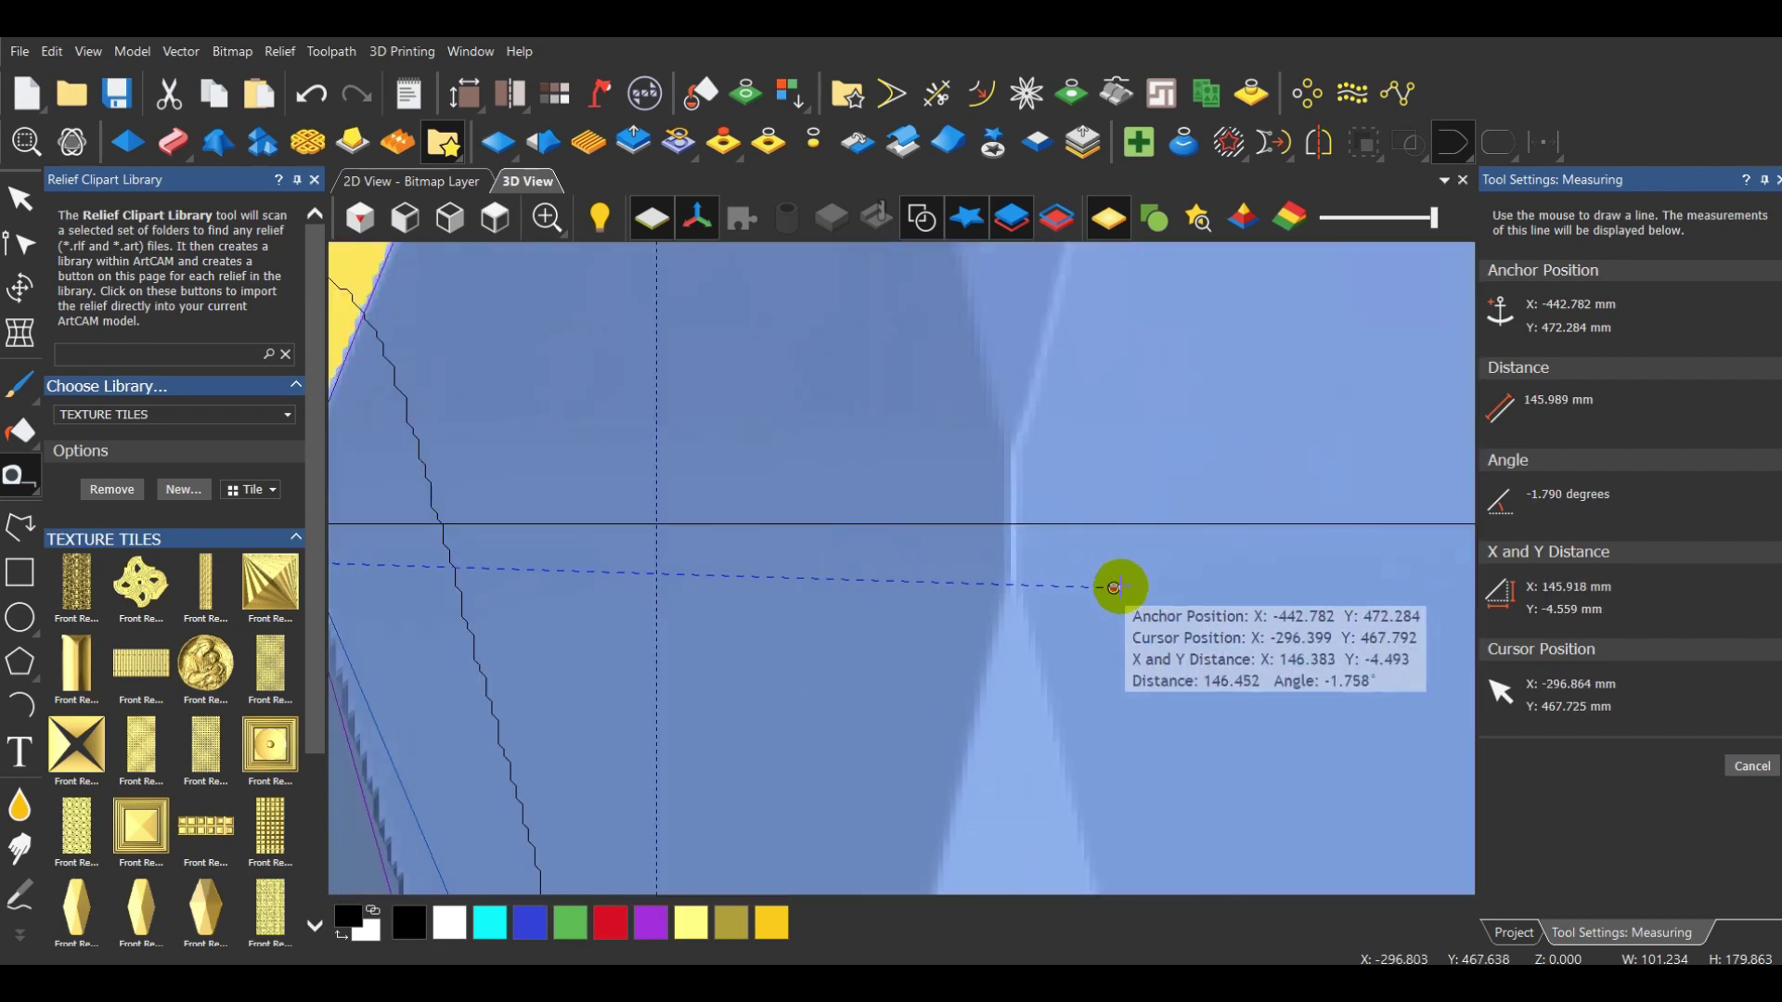
left_click(1013, 525)
left_click(1014, 525)
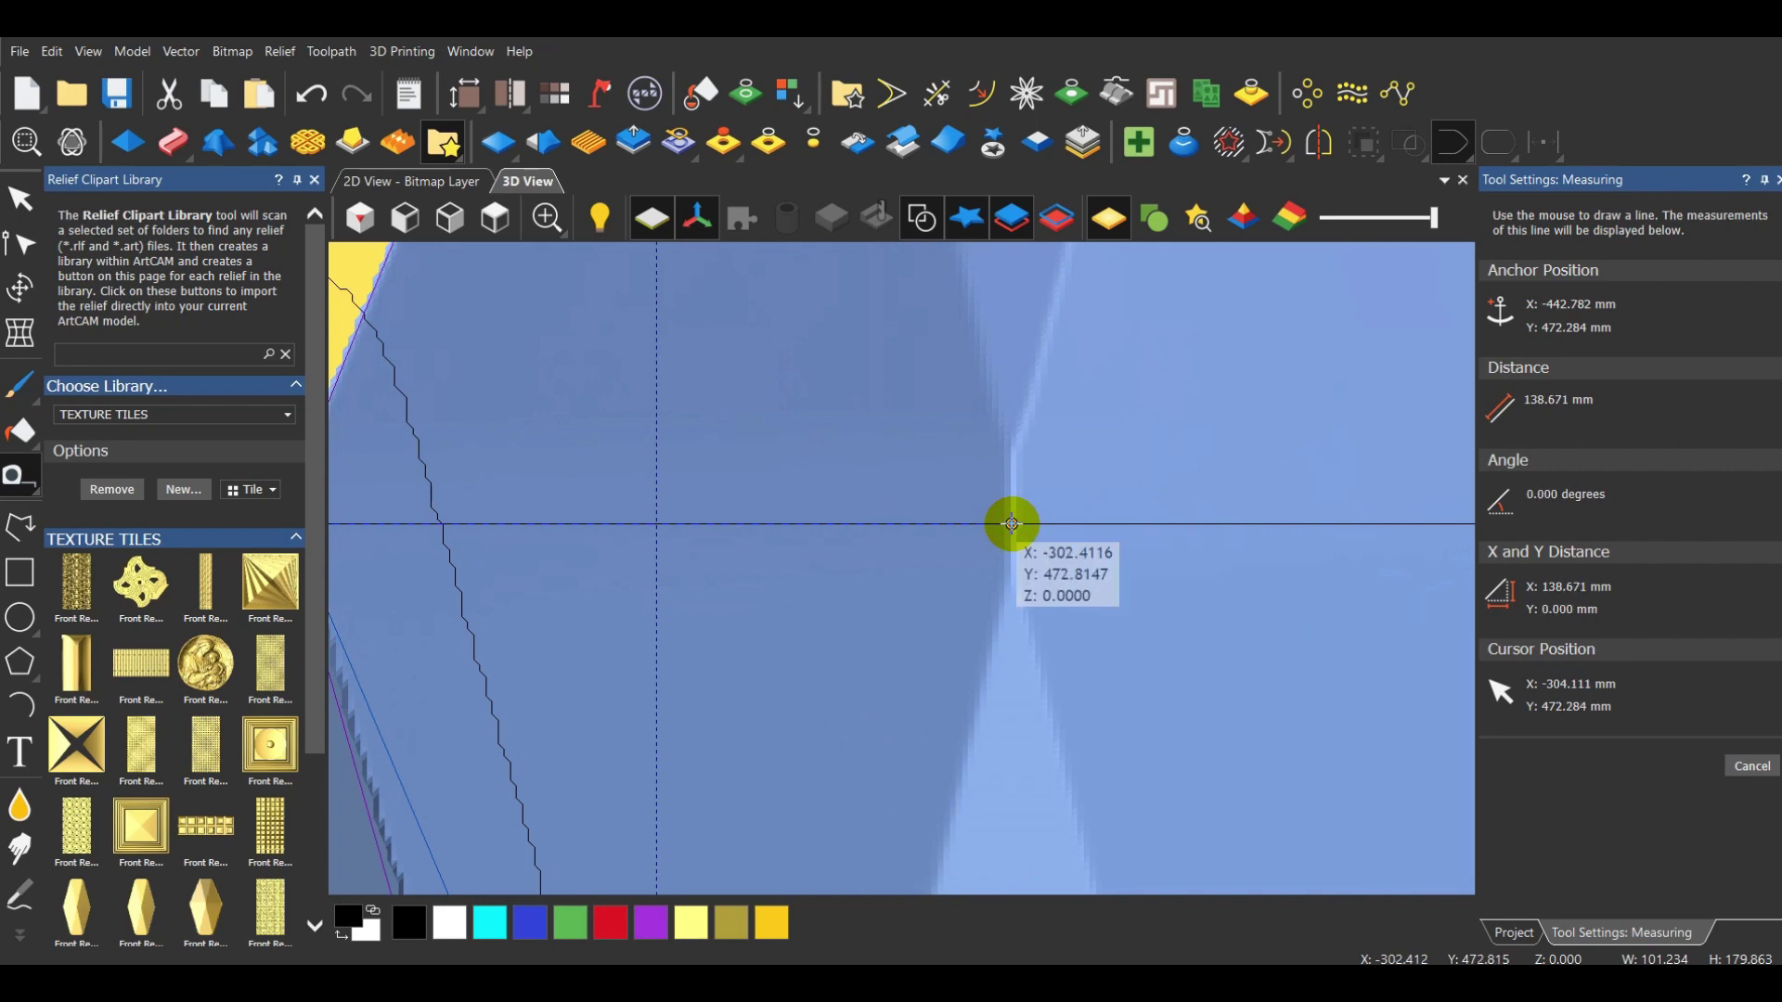
scroll(1014, 529, "down", 5)
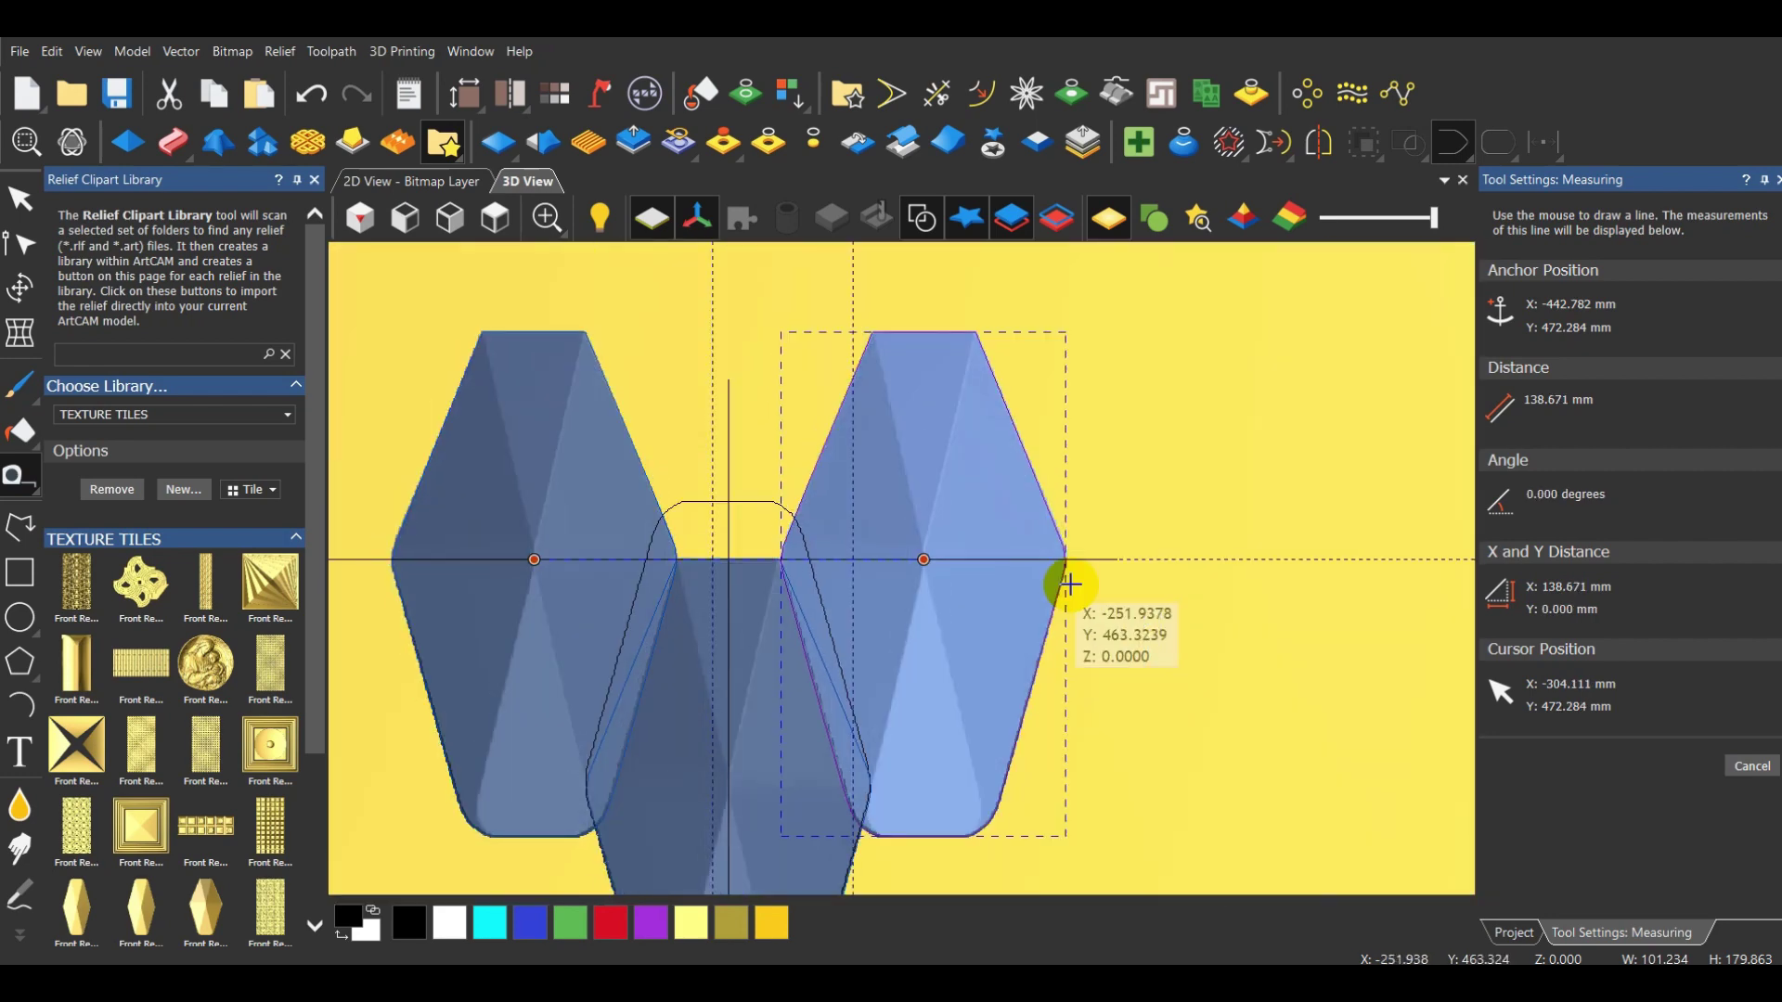
scroll(1069, 585, "down", 2)
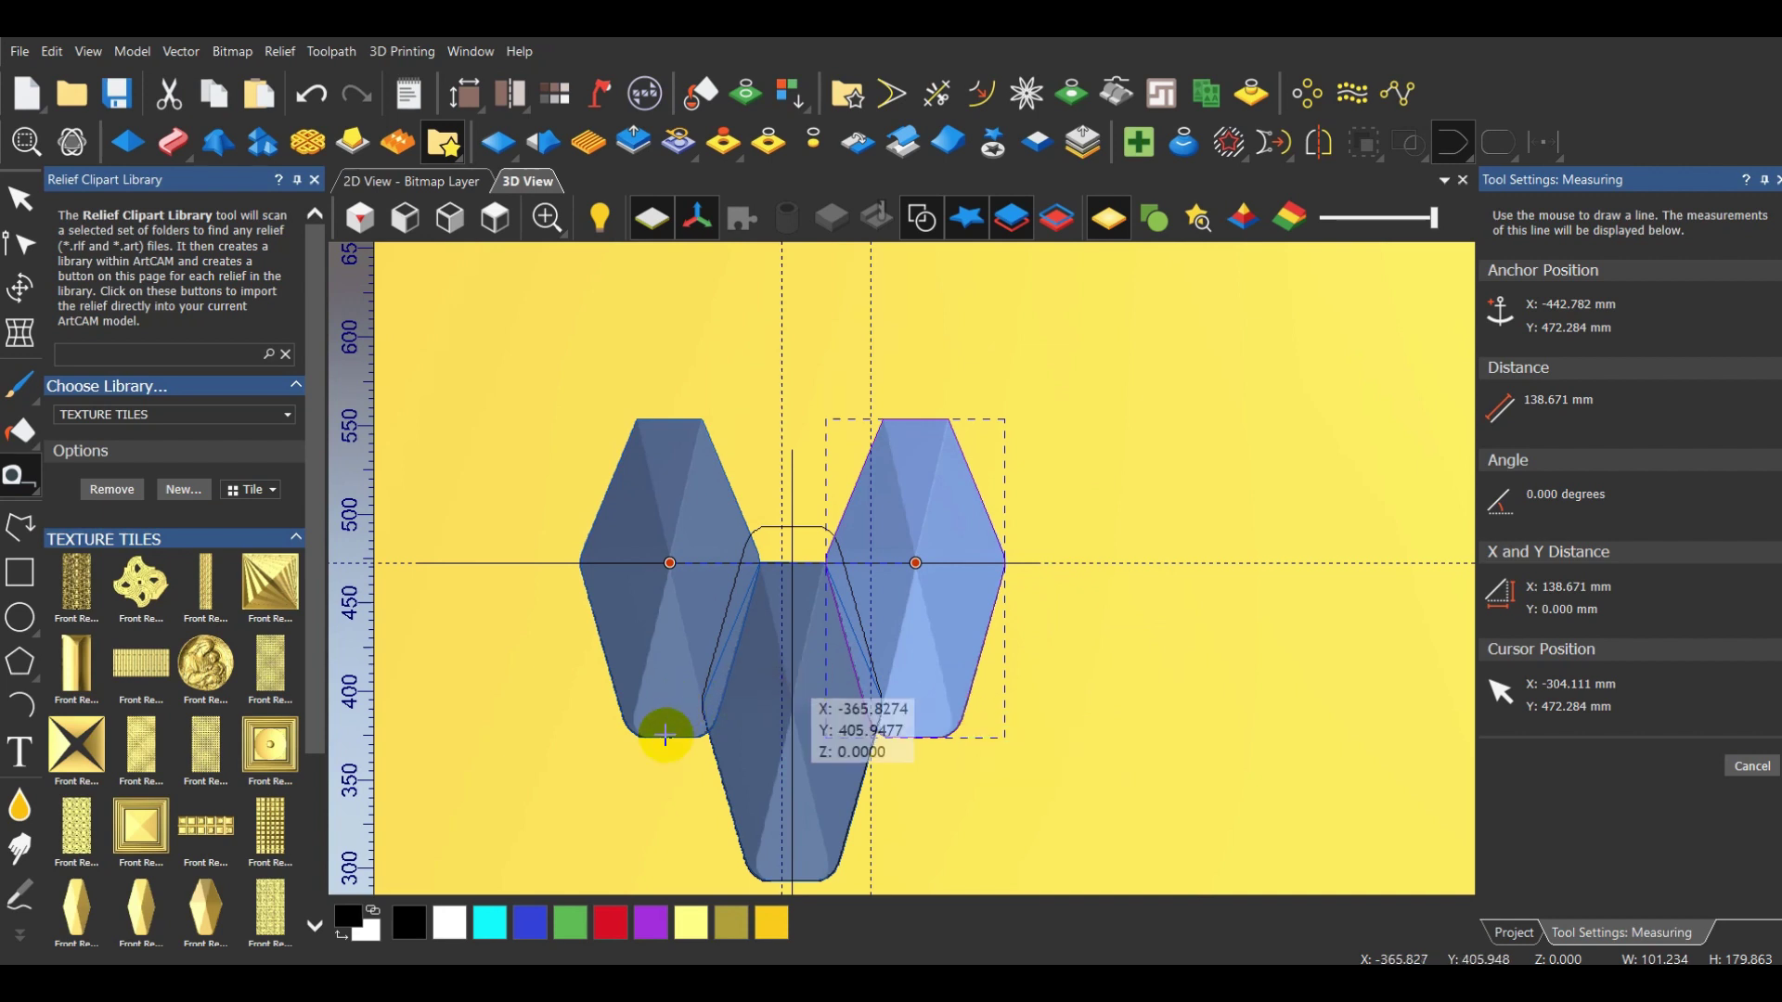
Measure the vertical distance from the middle of the upper-left tile's bottom edge to its centre on the horizontal line
scroll(666, 743, "up", 1)
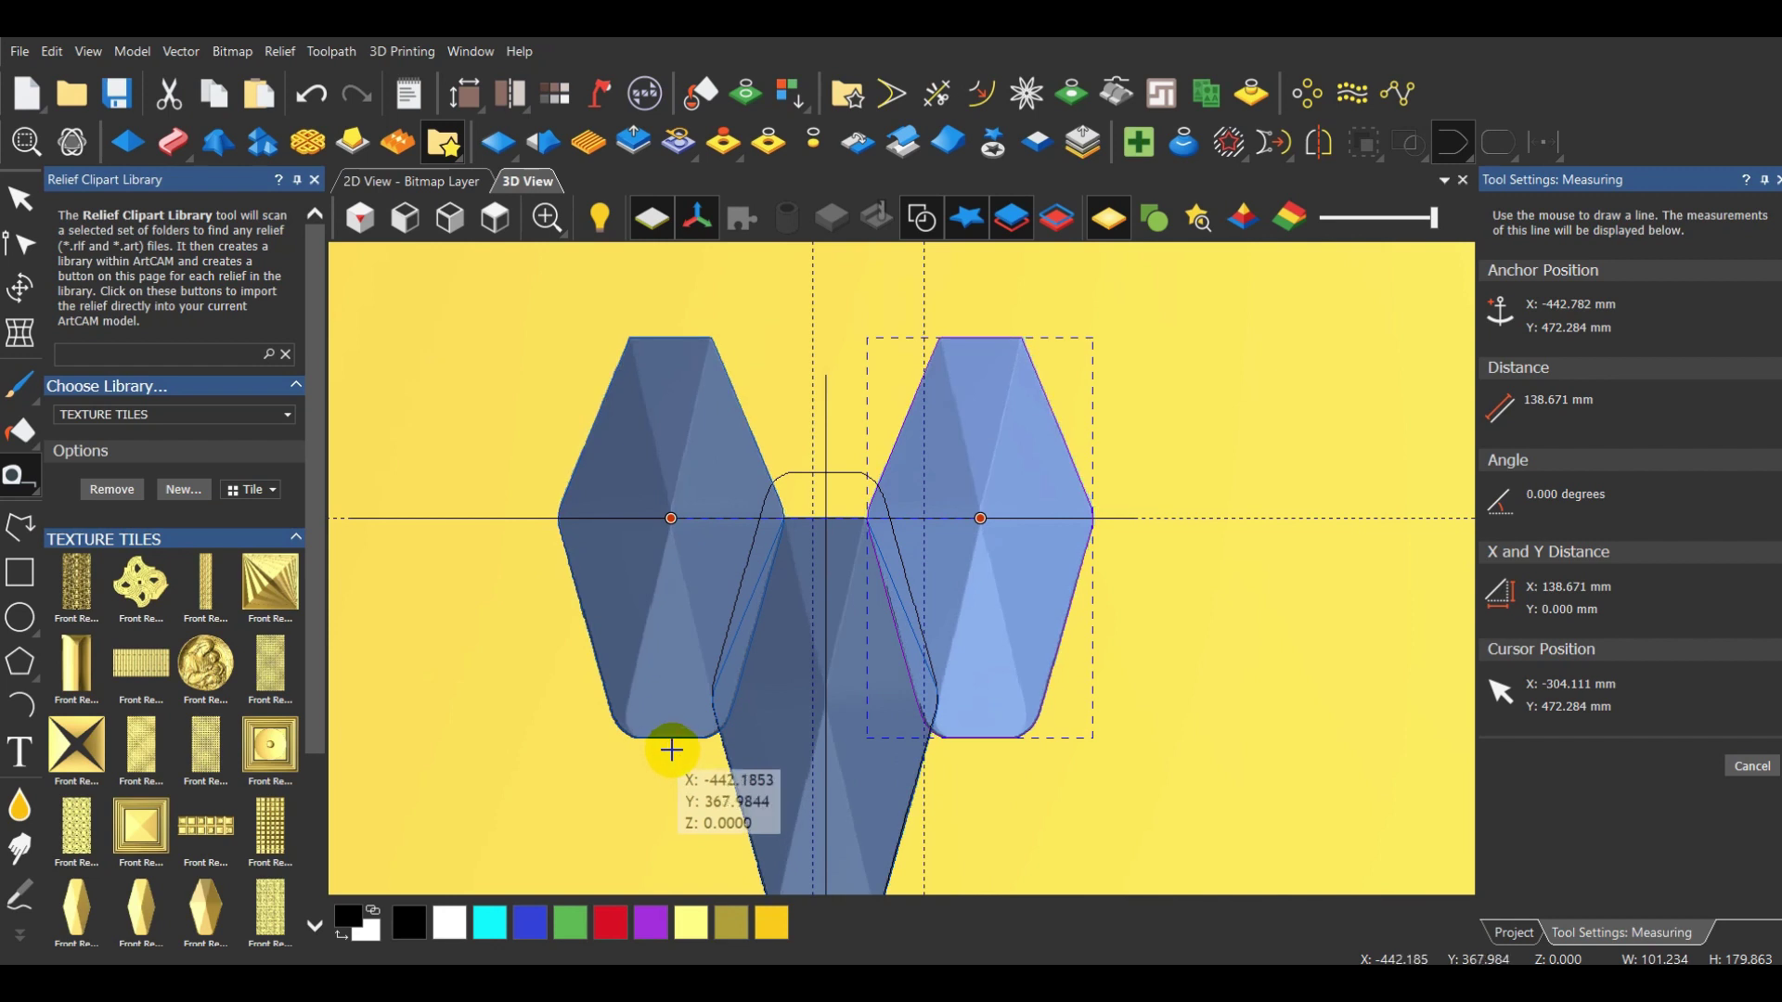
scroll(670, 738, "up", 1)
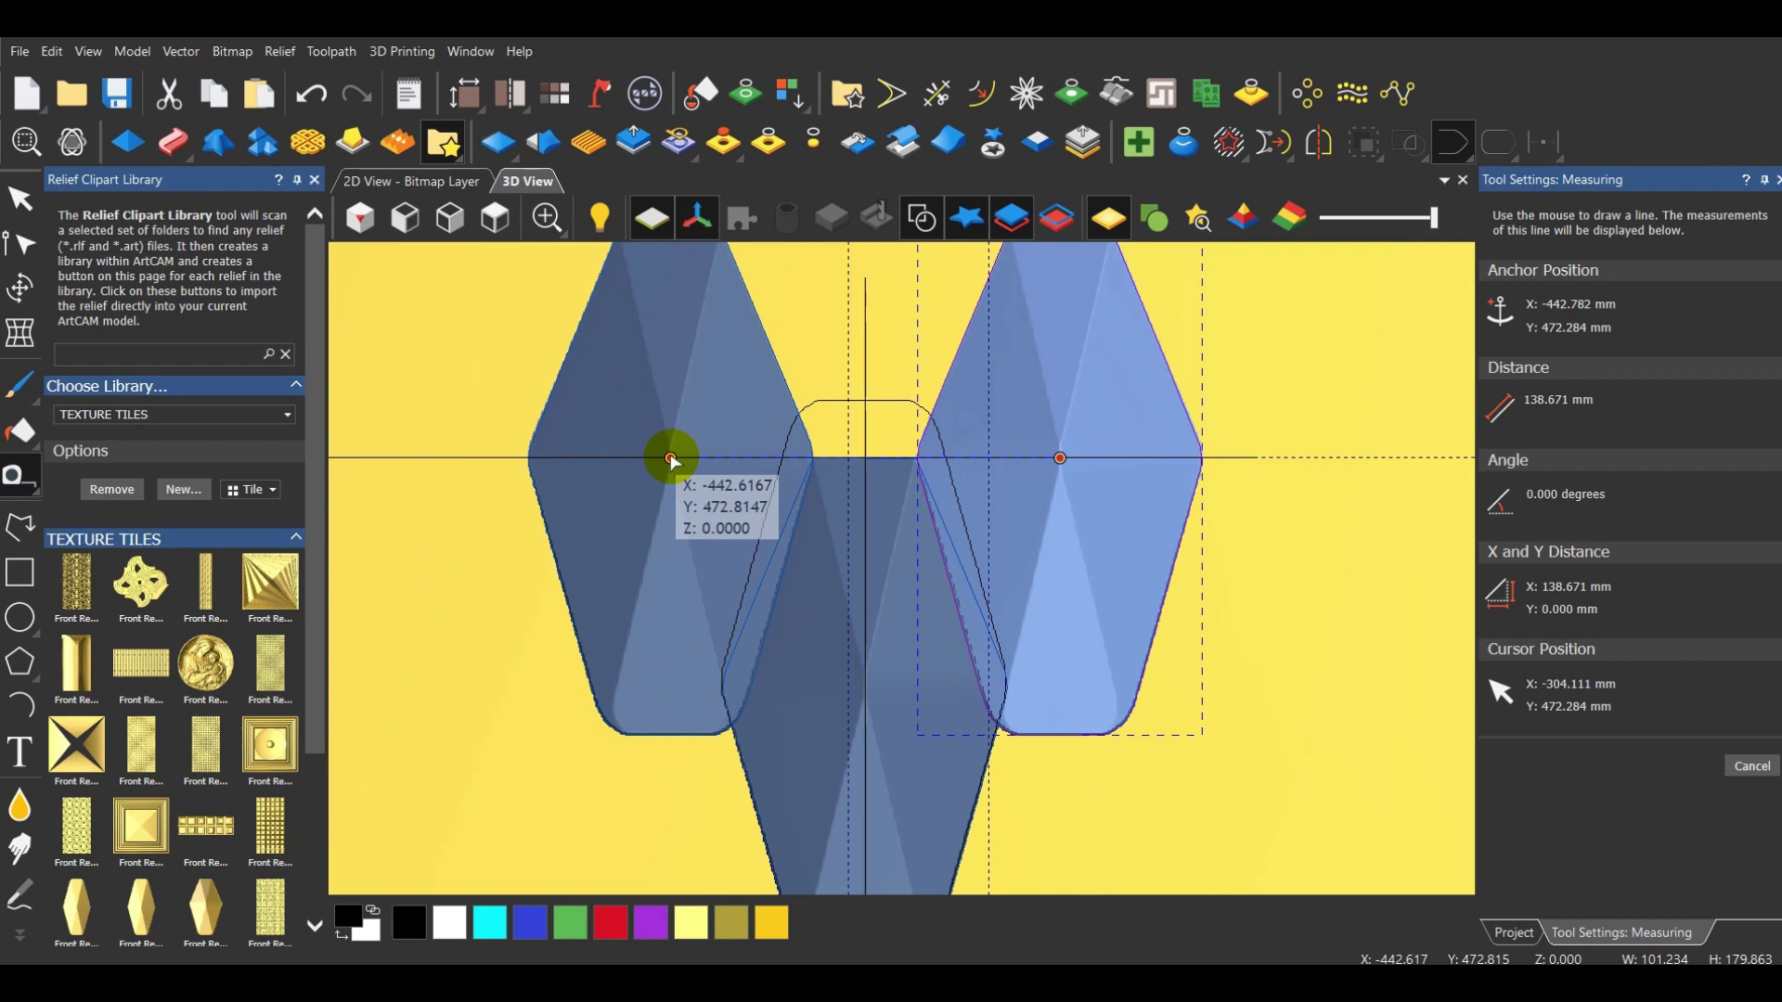
scroll(671, 459, "down", 1)
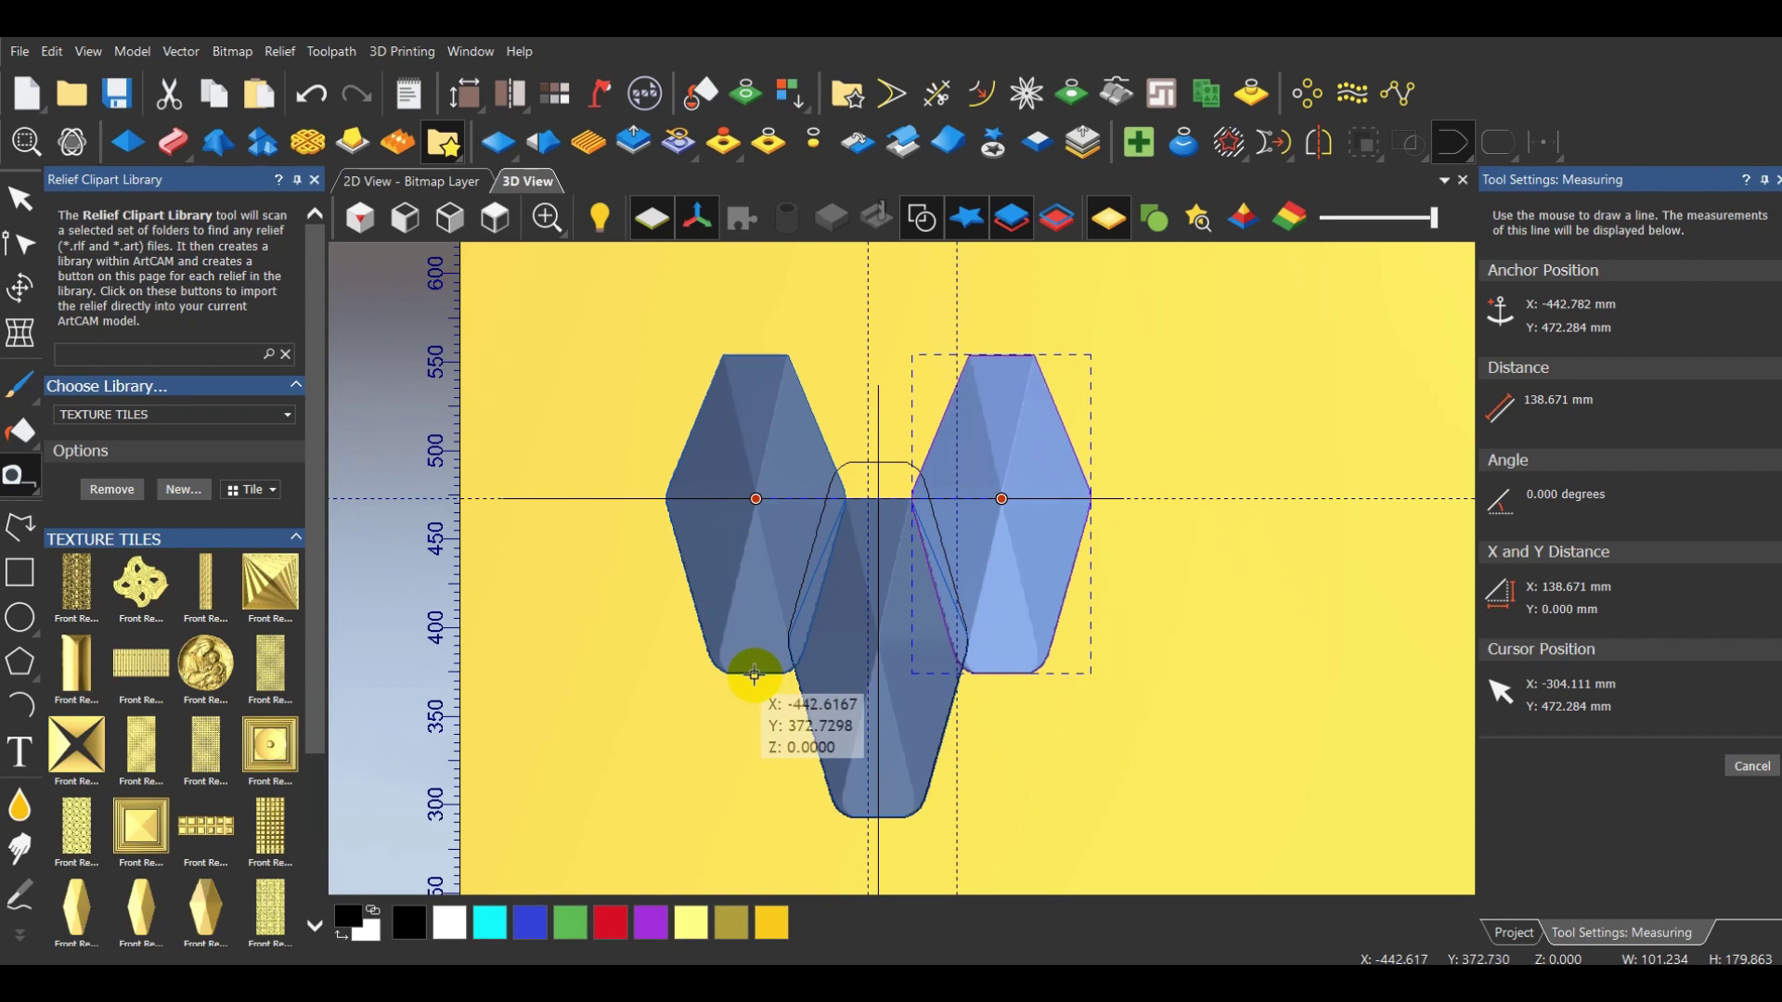
scroll(754, 494, "up", 3)
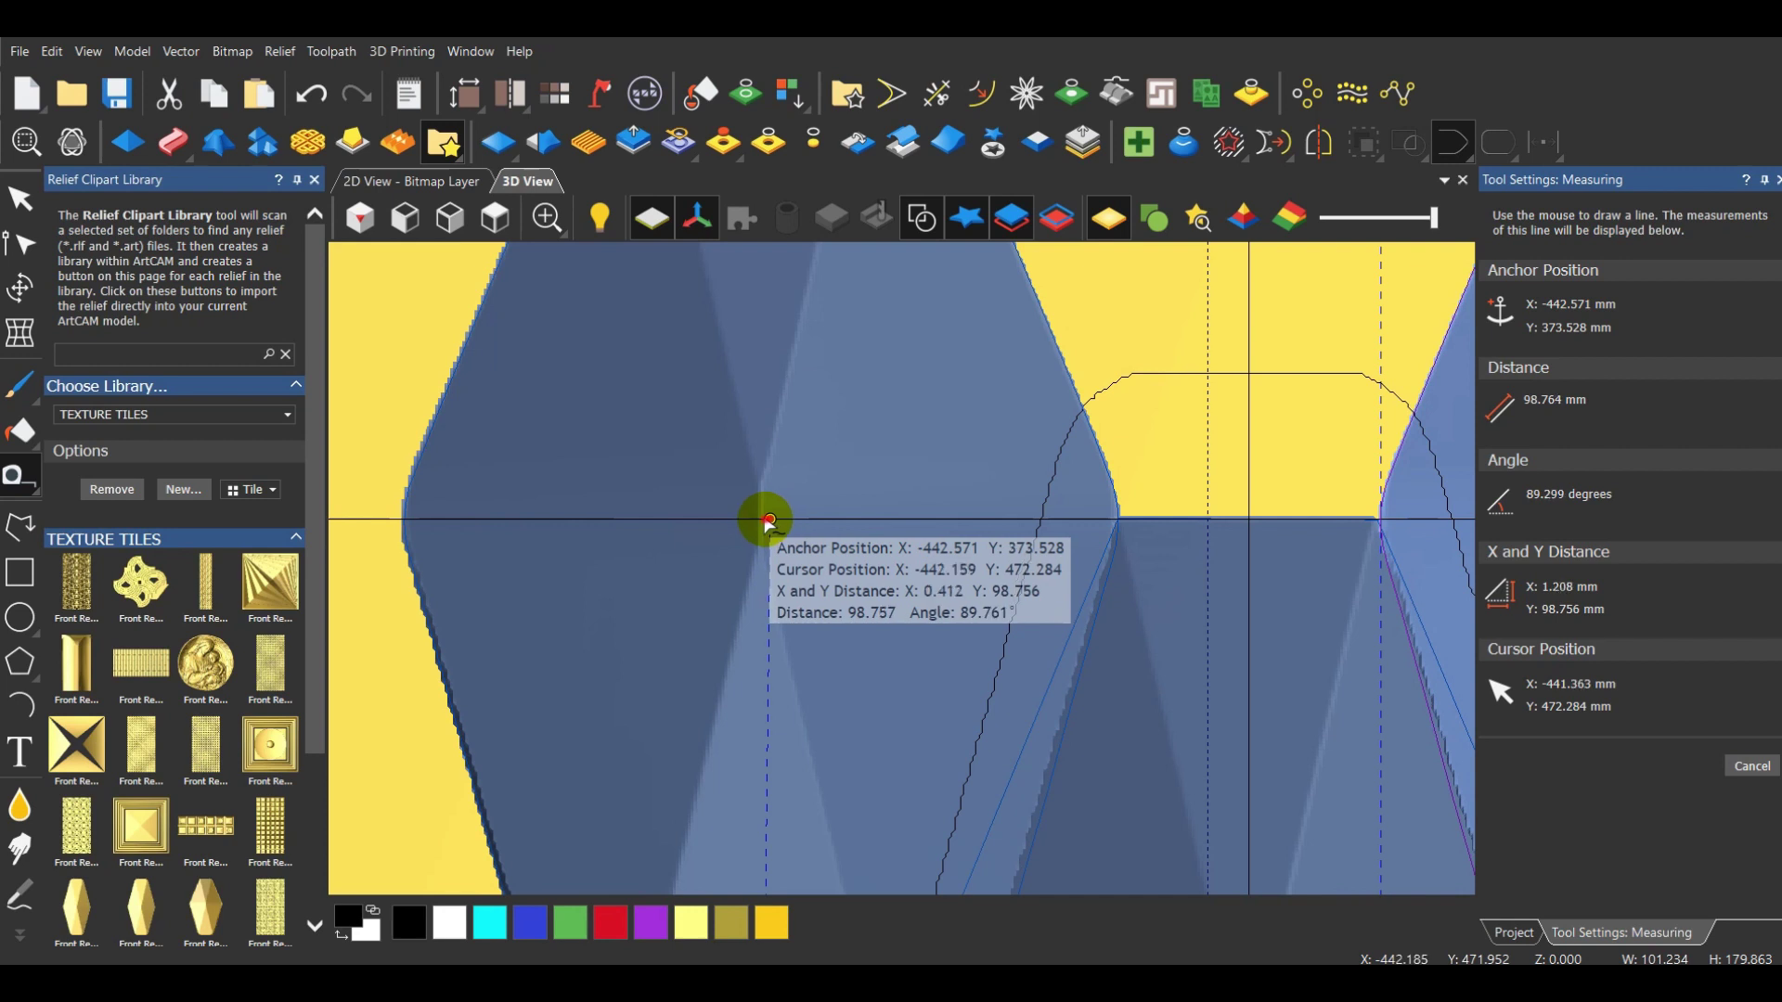
left_click(769, 521)
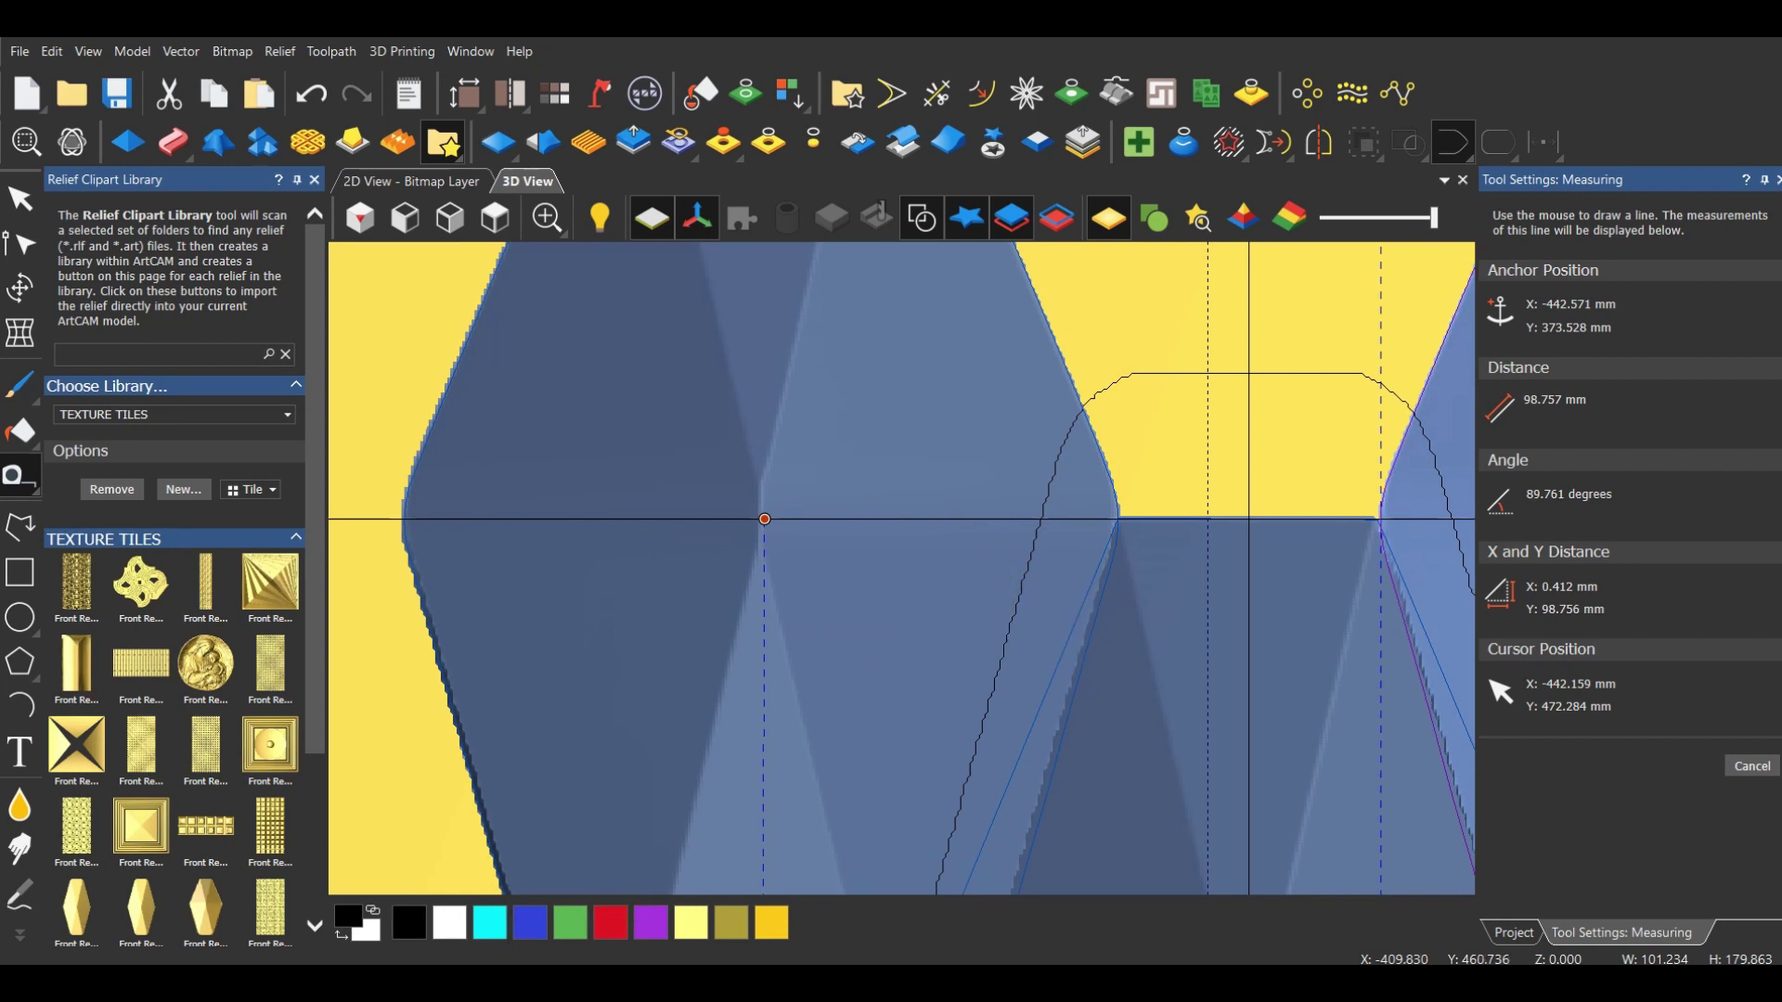
Open Calculator and enter 98.7 as the first number of an addition
key("super")
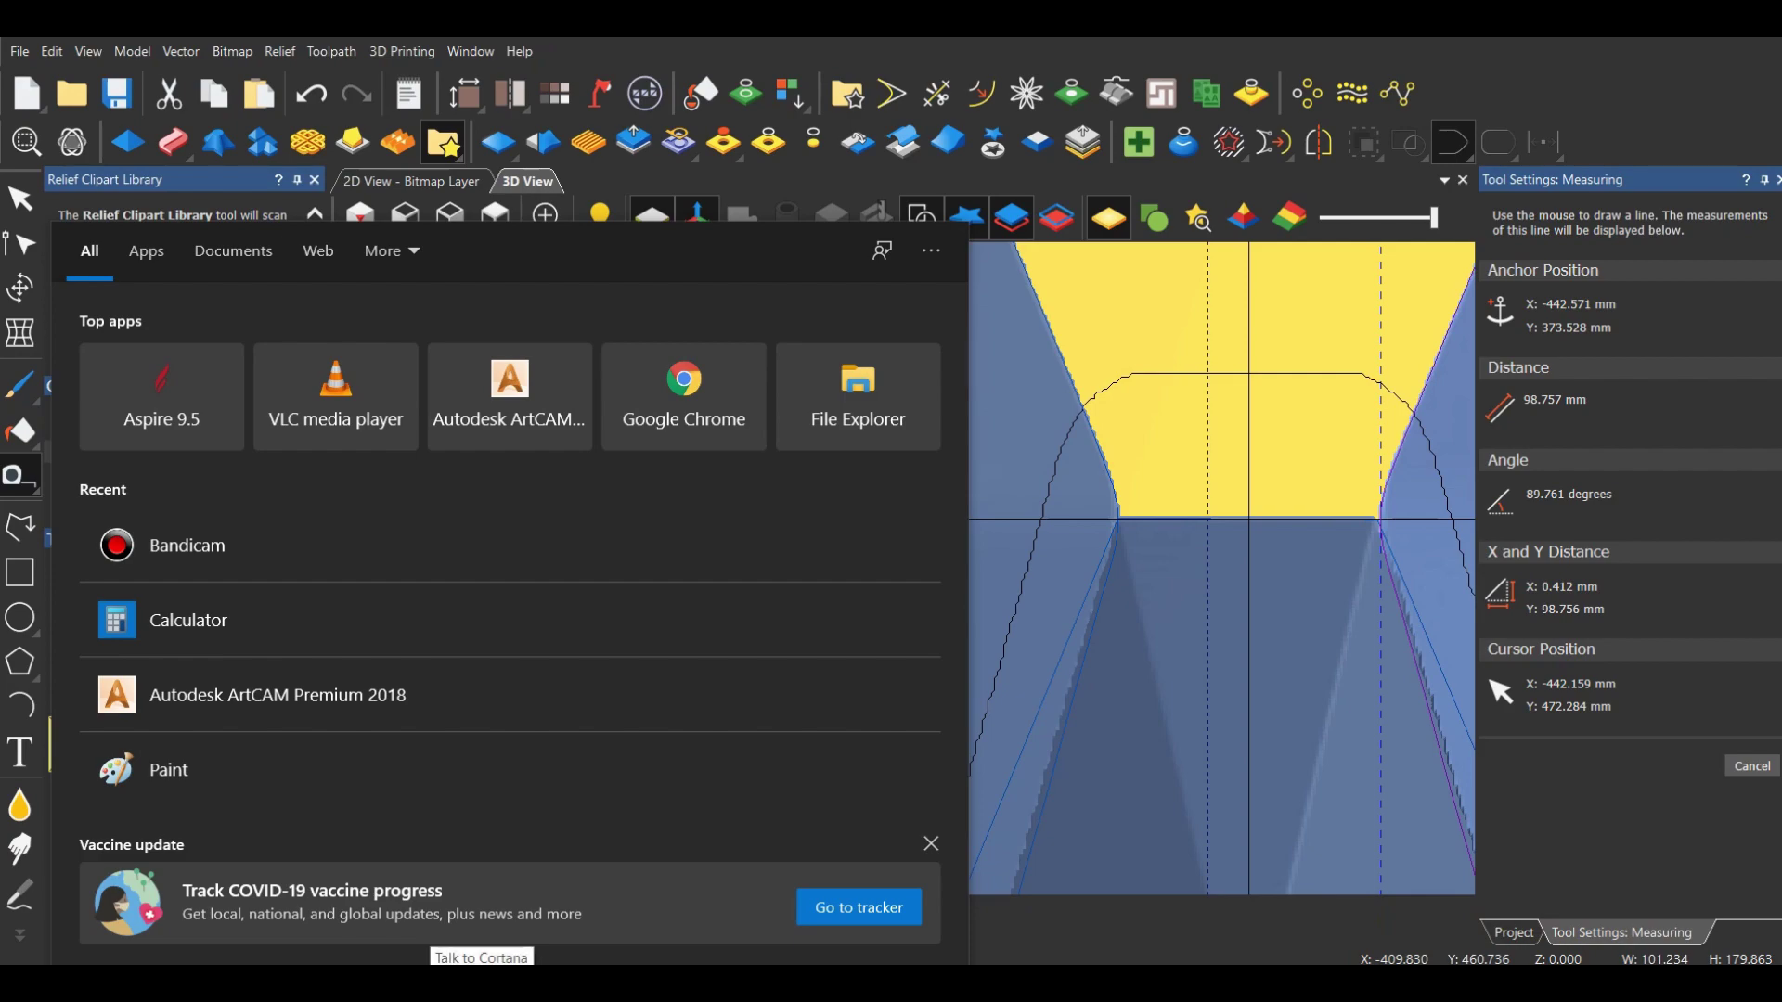
type("Ca")
left_click(722, 364)
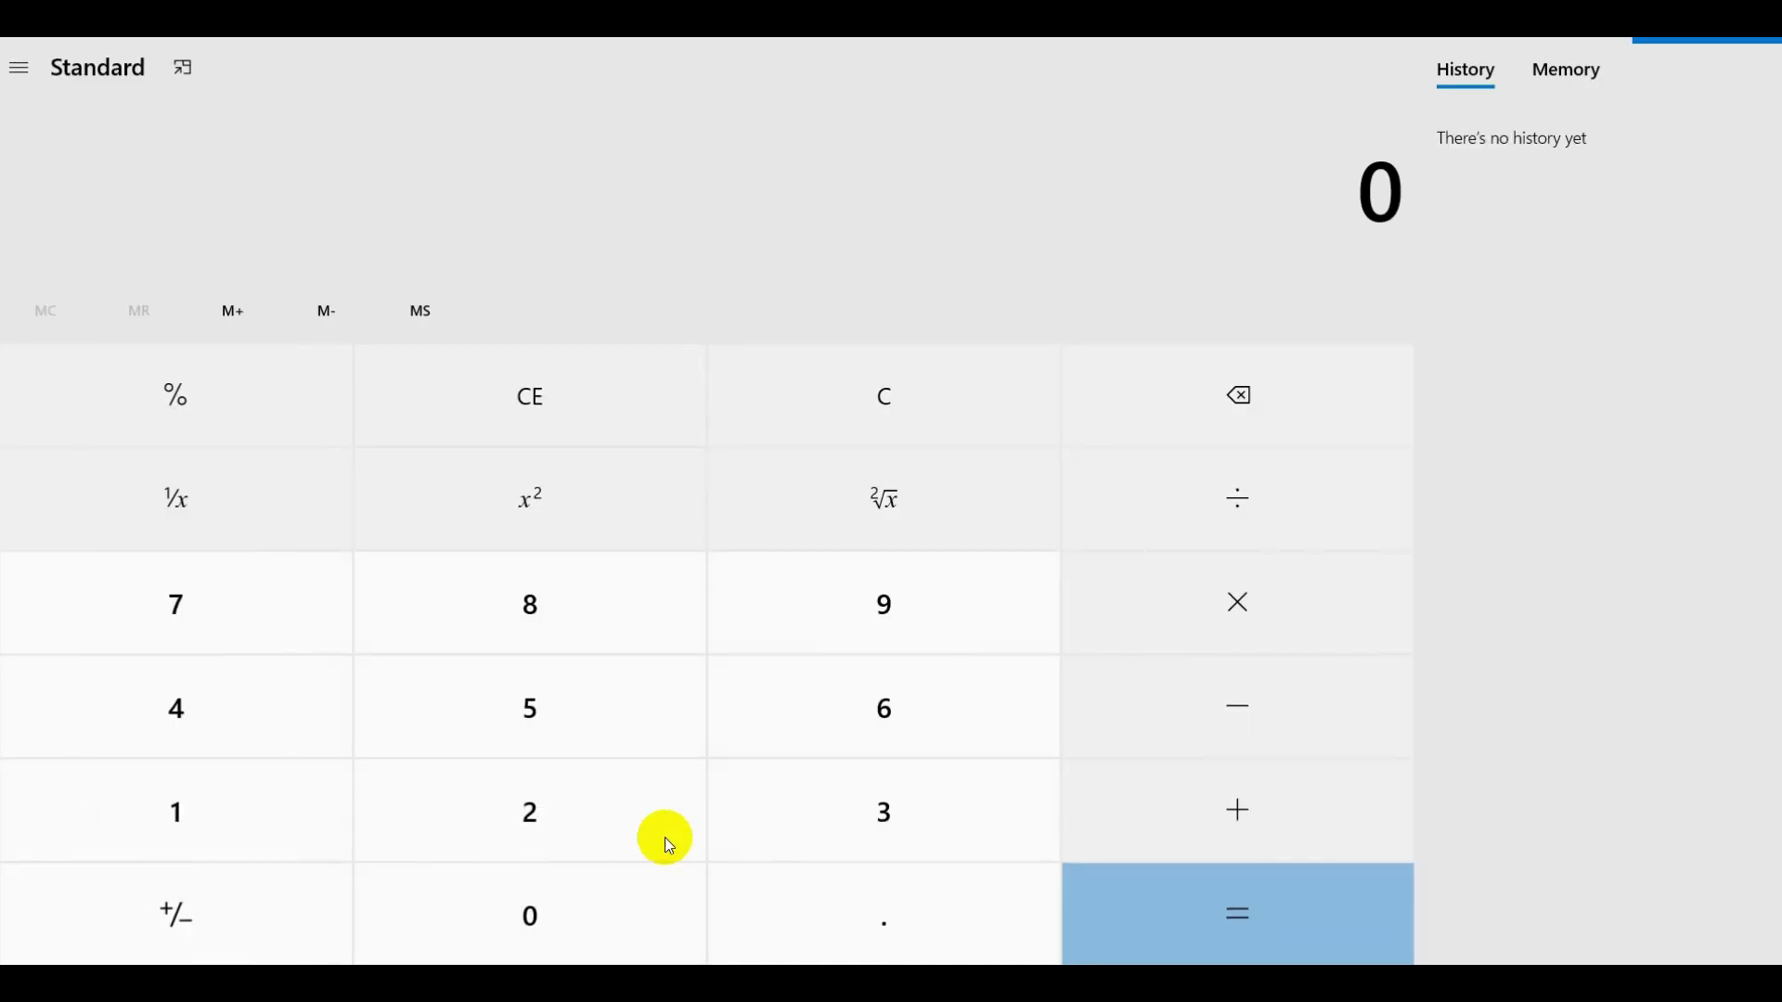
left_click(844, 604)
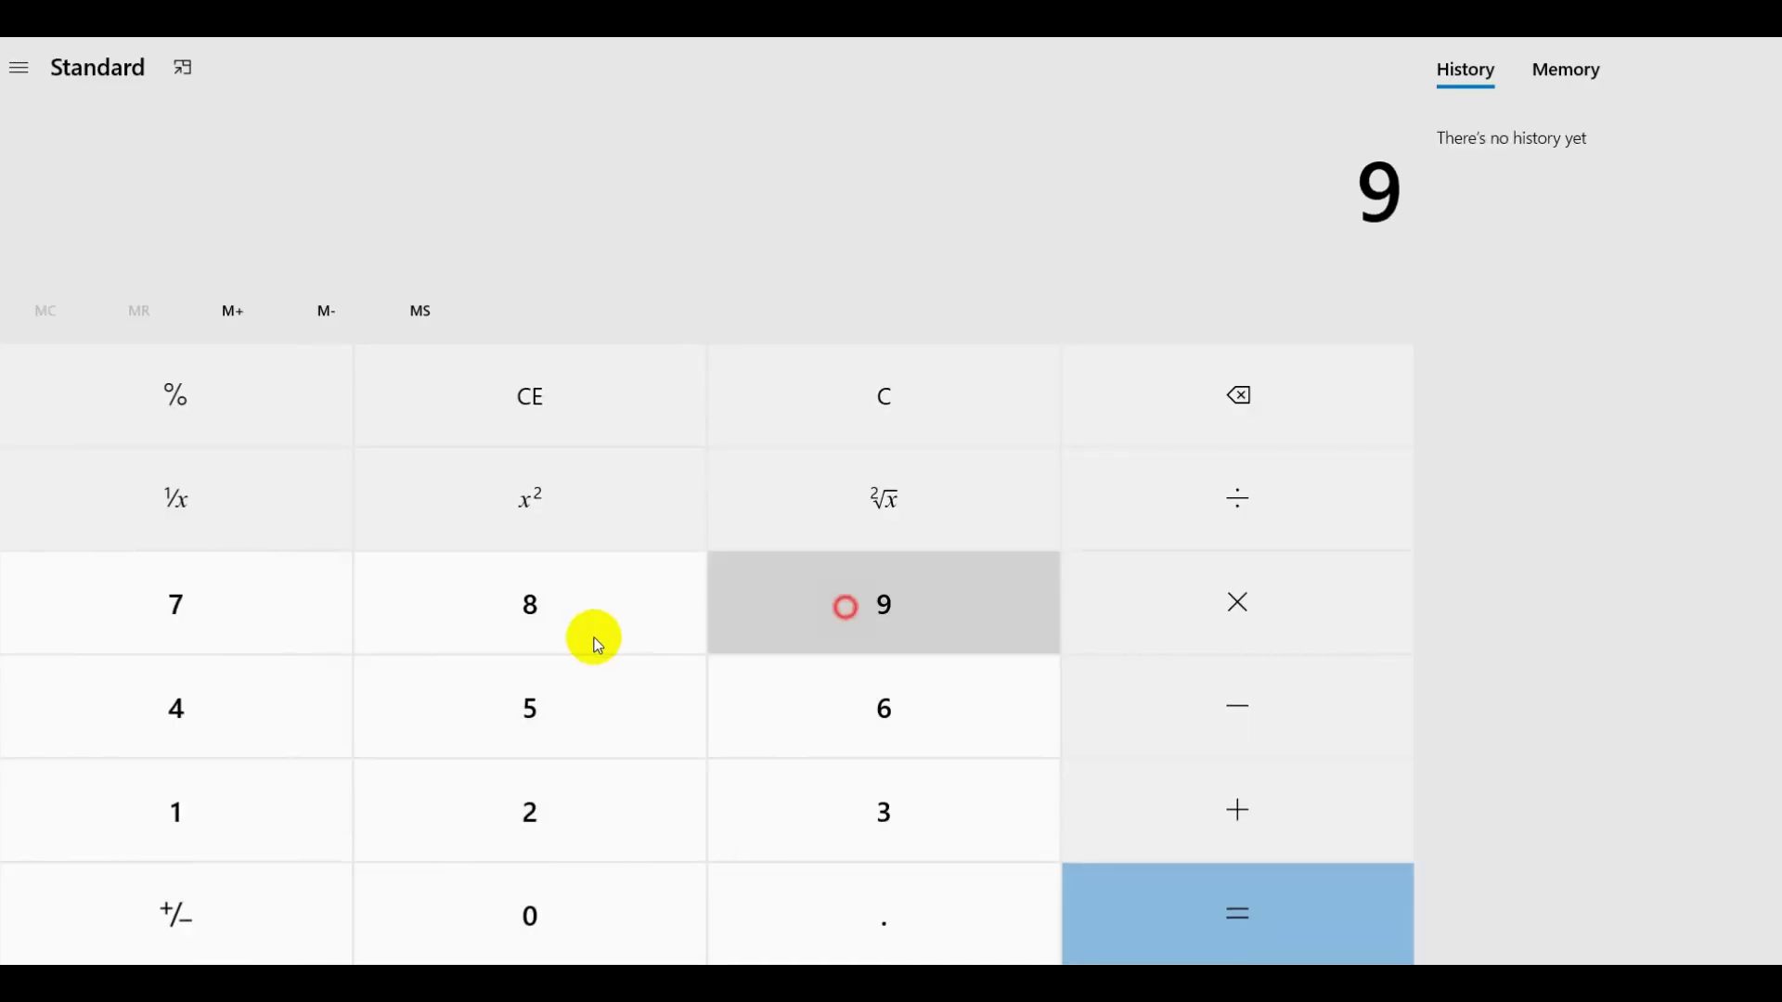
left_click(565, 617)
left_click(896, 923)
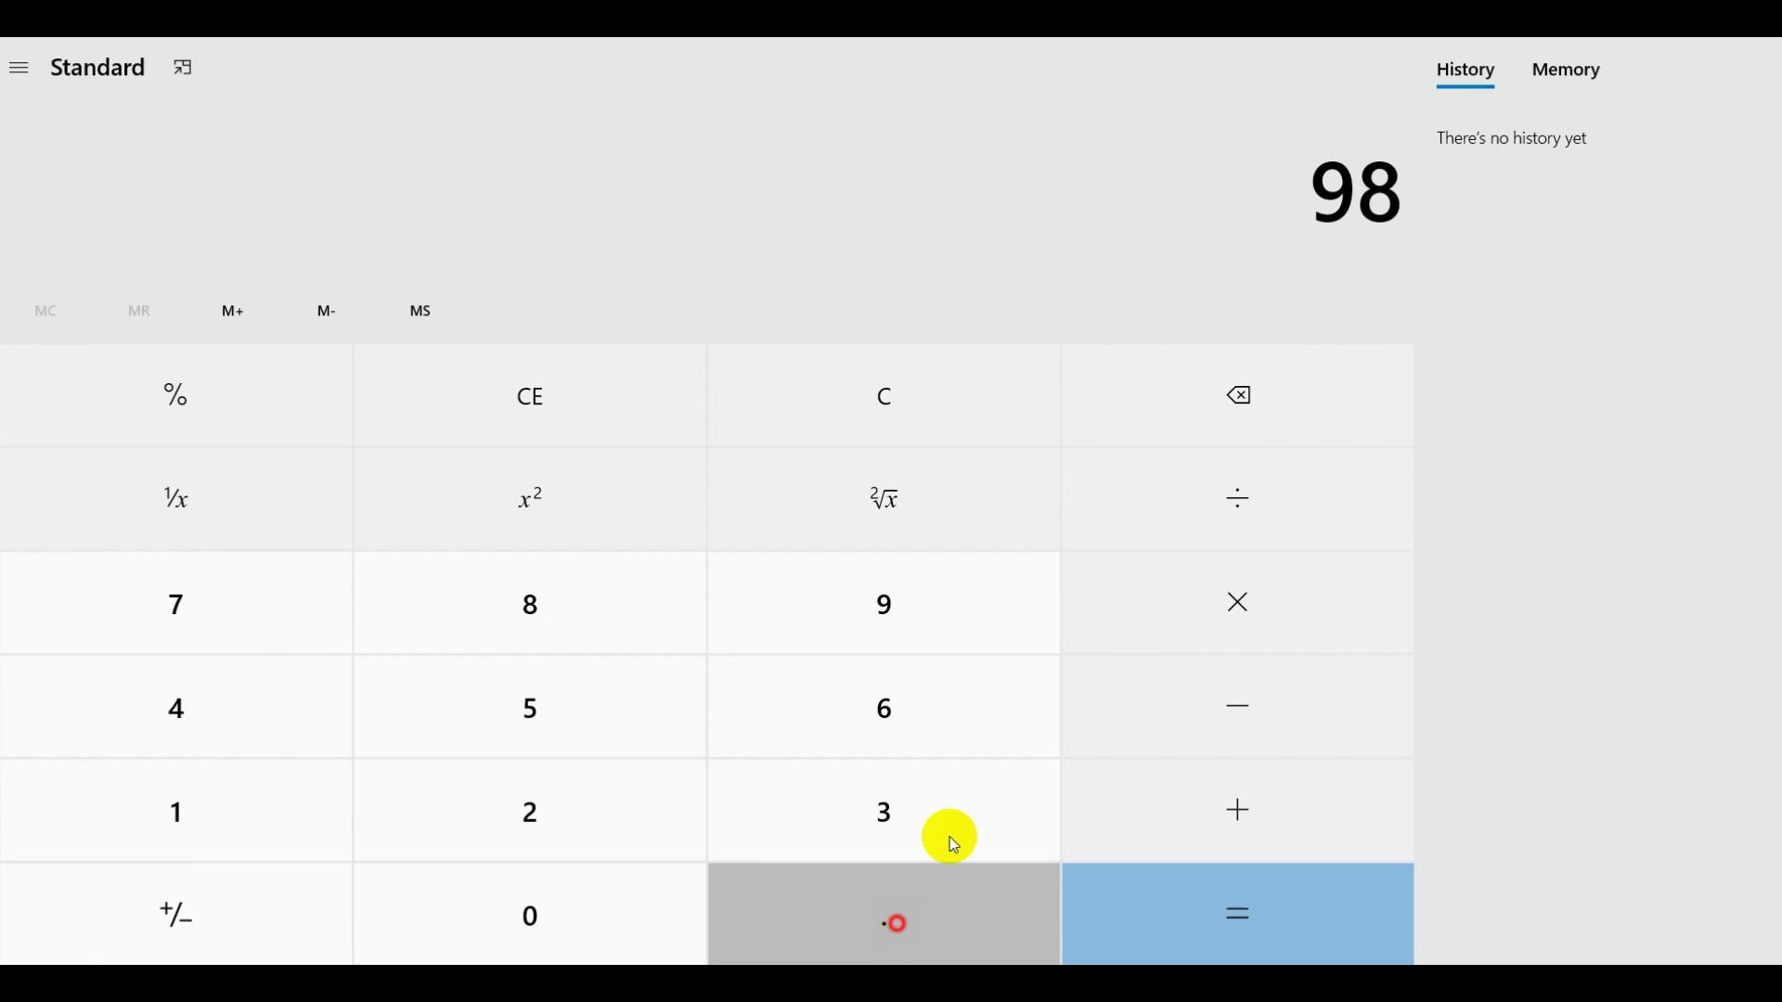
left_click(185, 622)
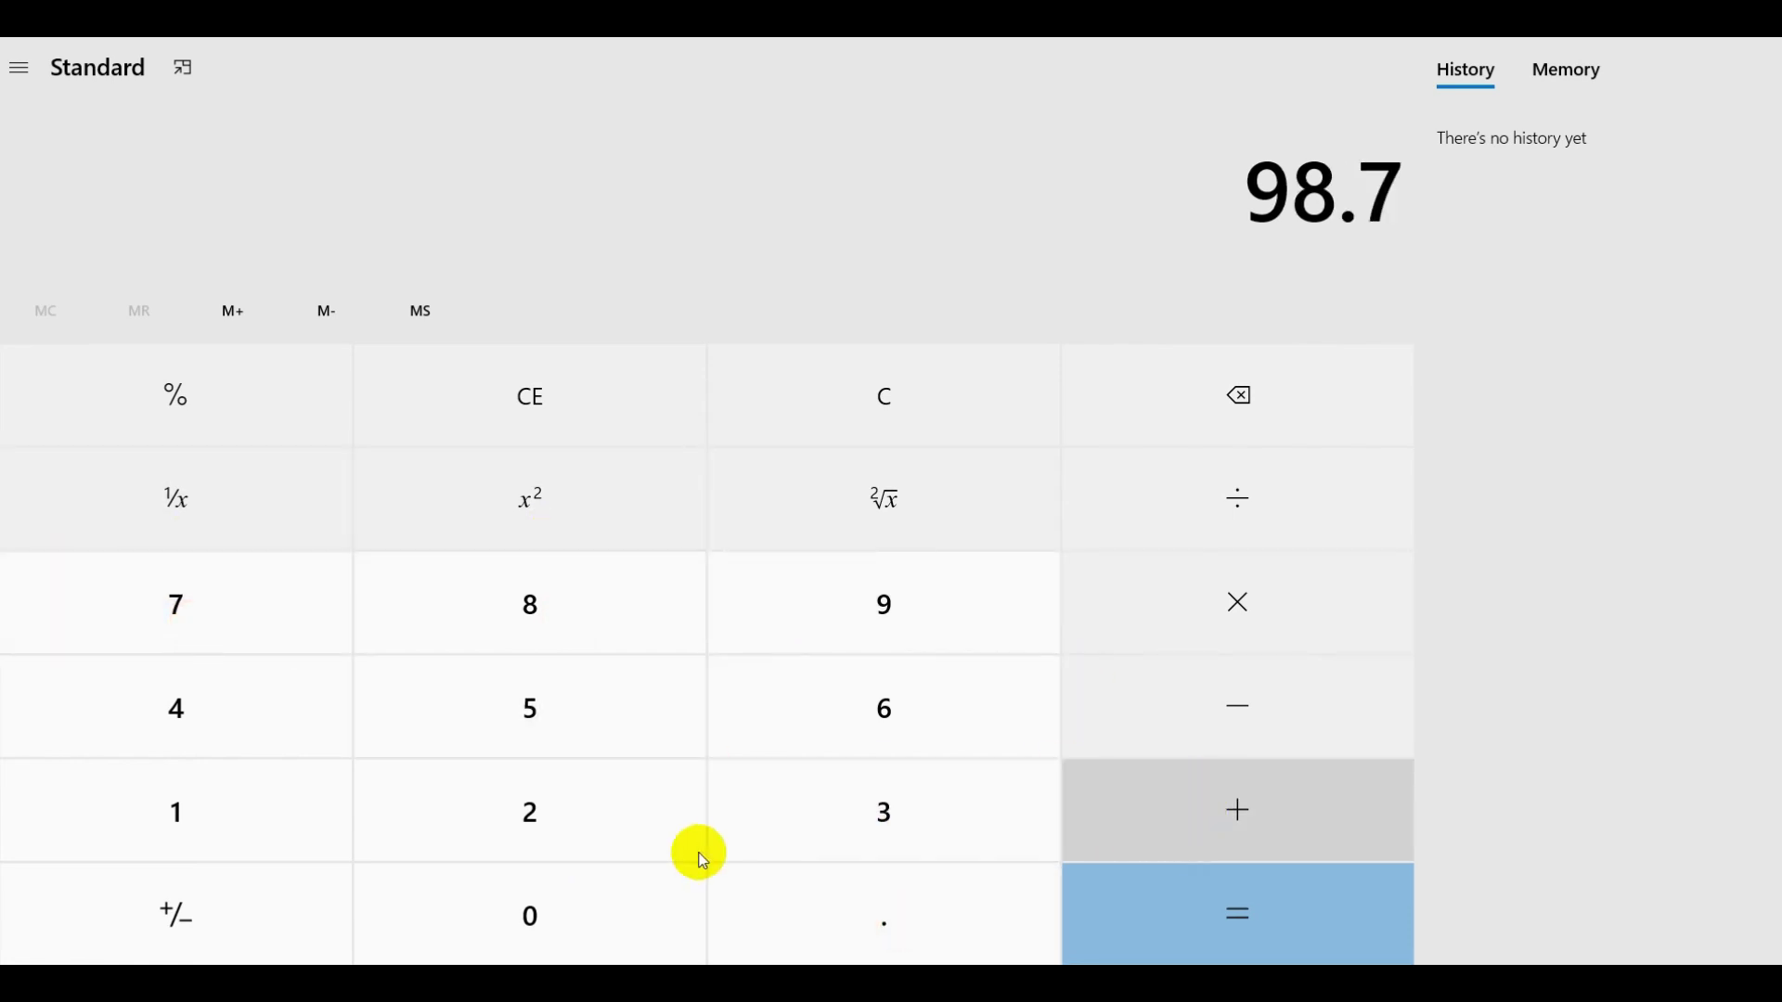
left_click(1227, 784)
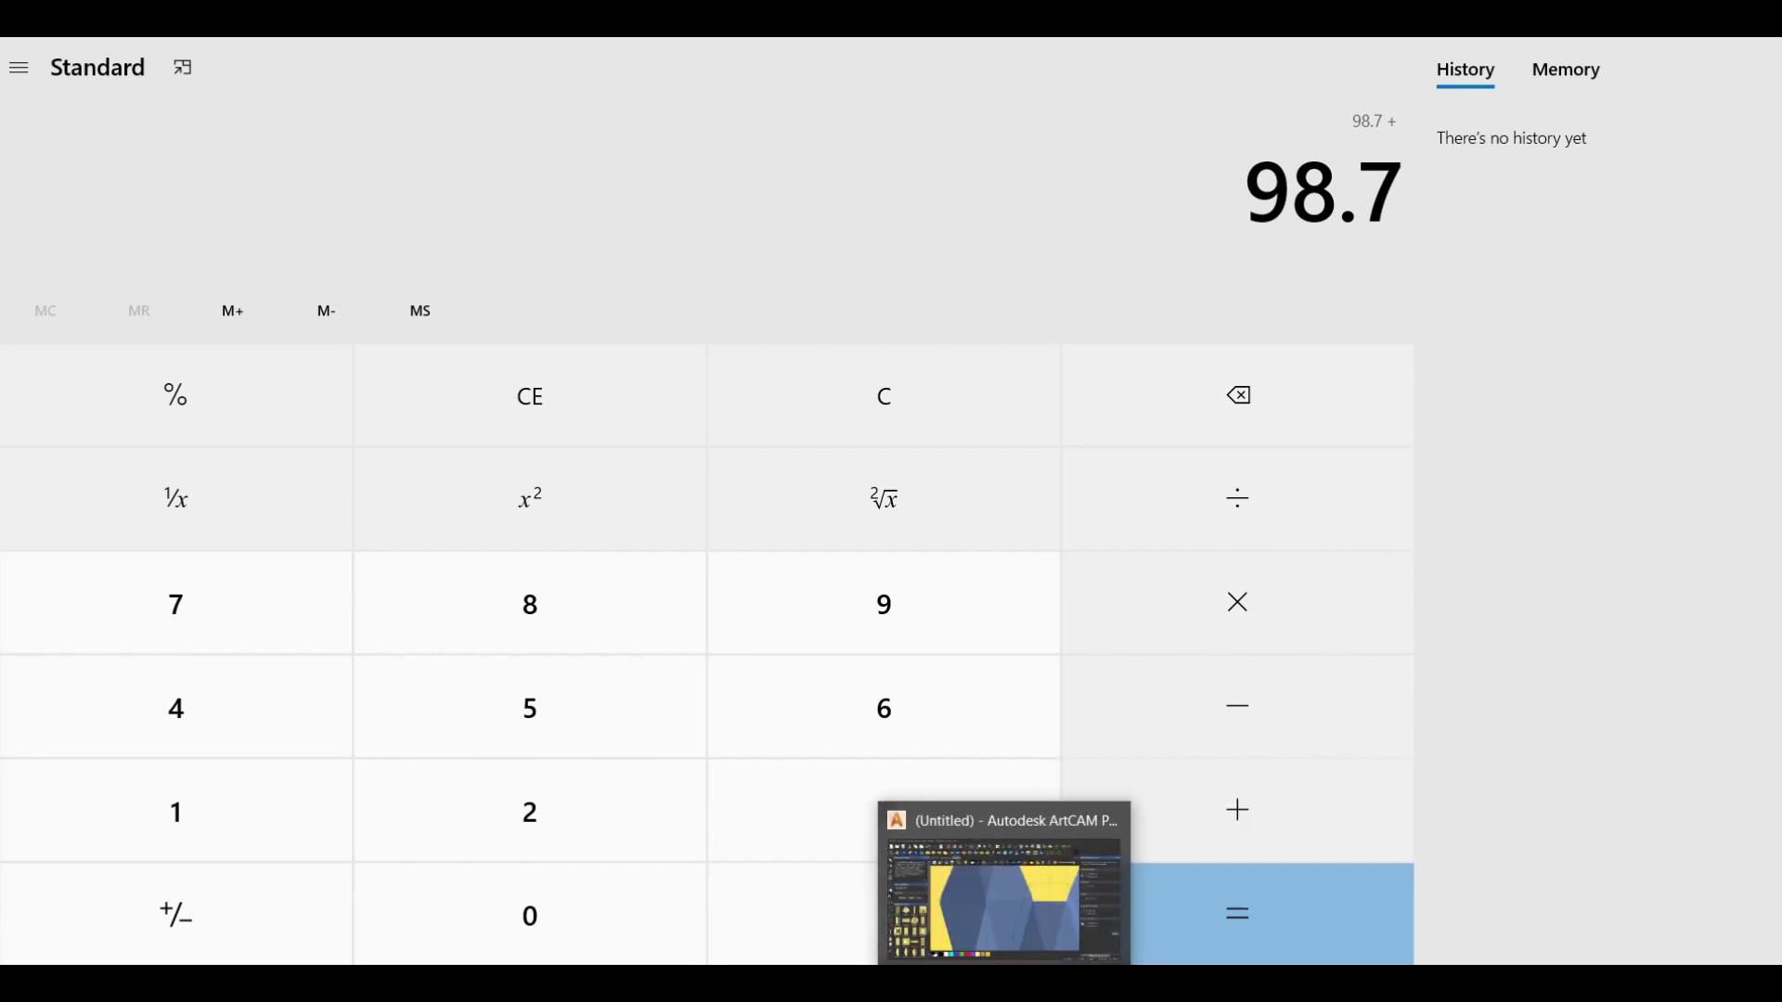
Enter 138.5 as the addition's second number in Calculator, and return to ArtCAM to close the measuring tool
left_click(1021, 894)
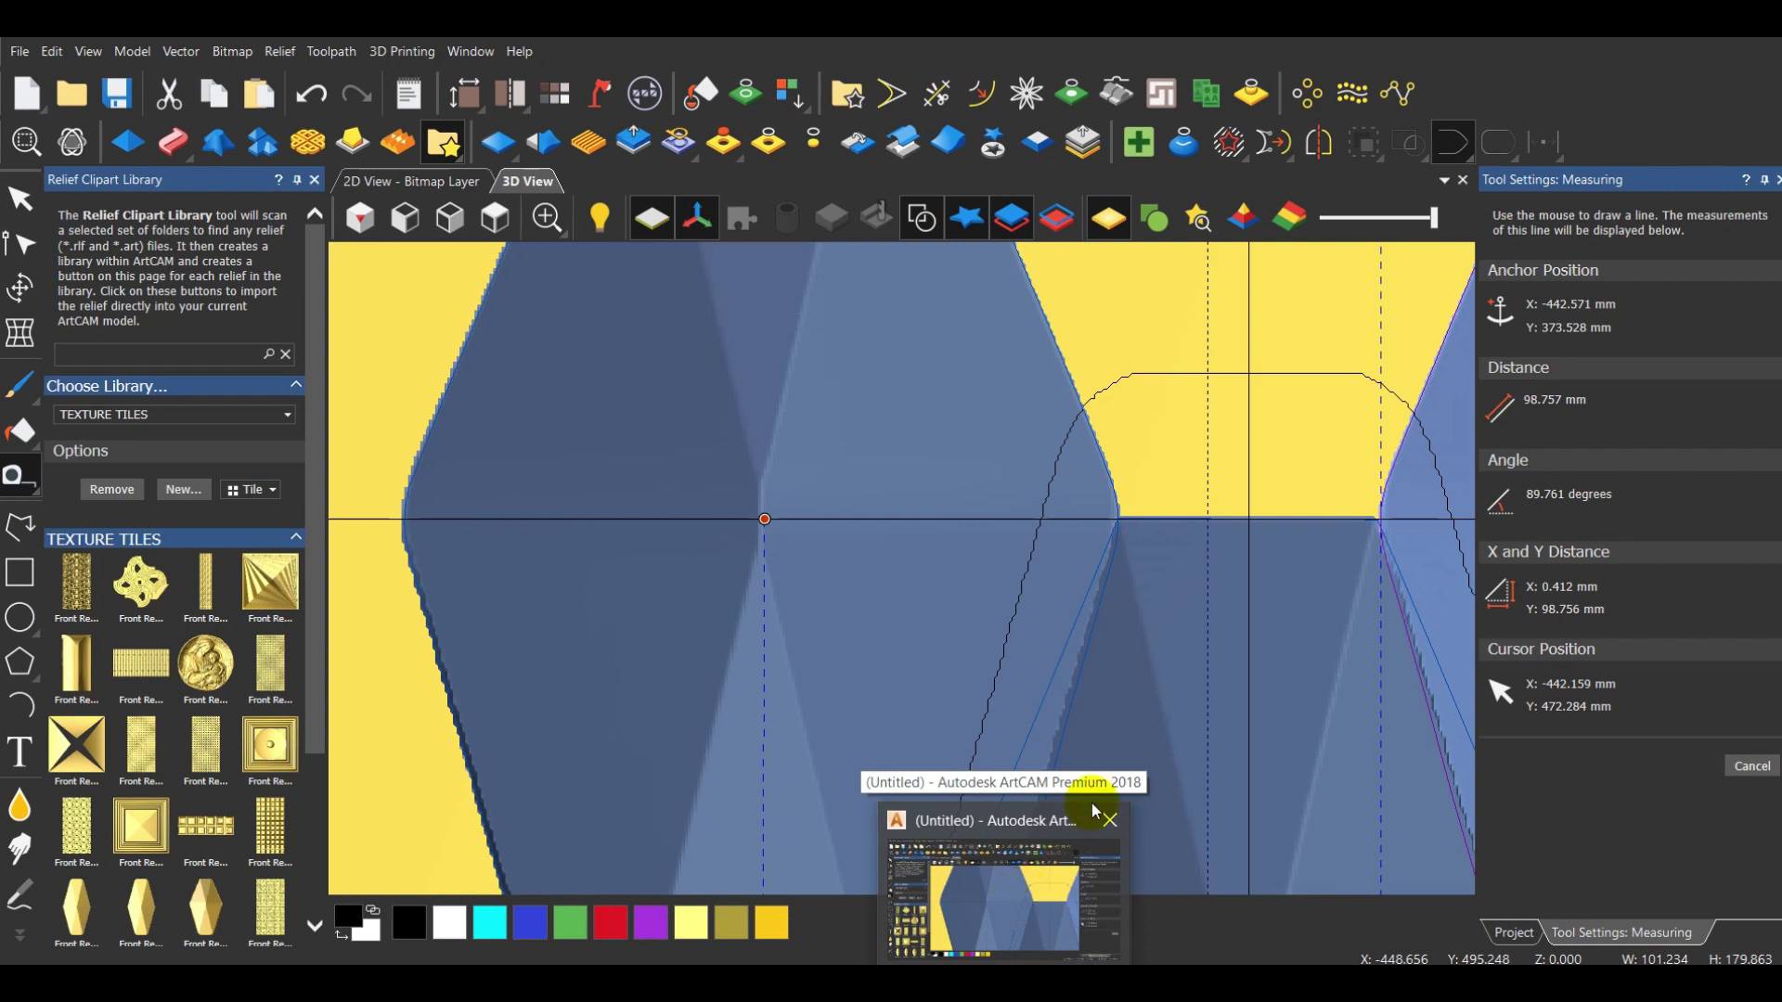
type("1")
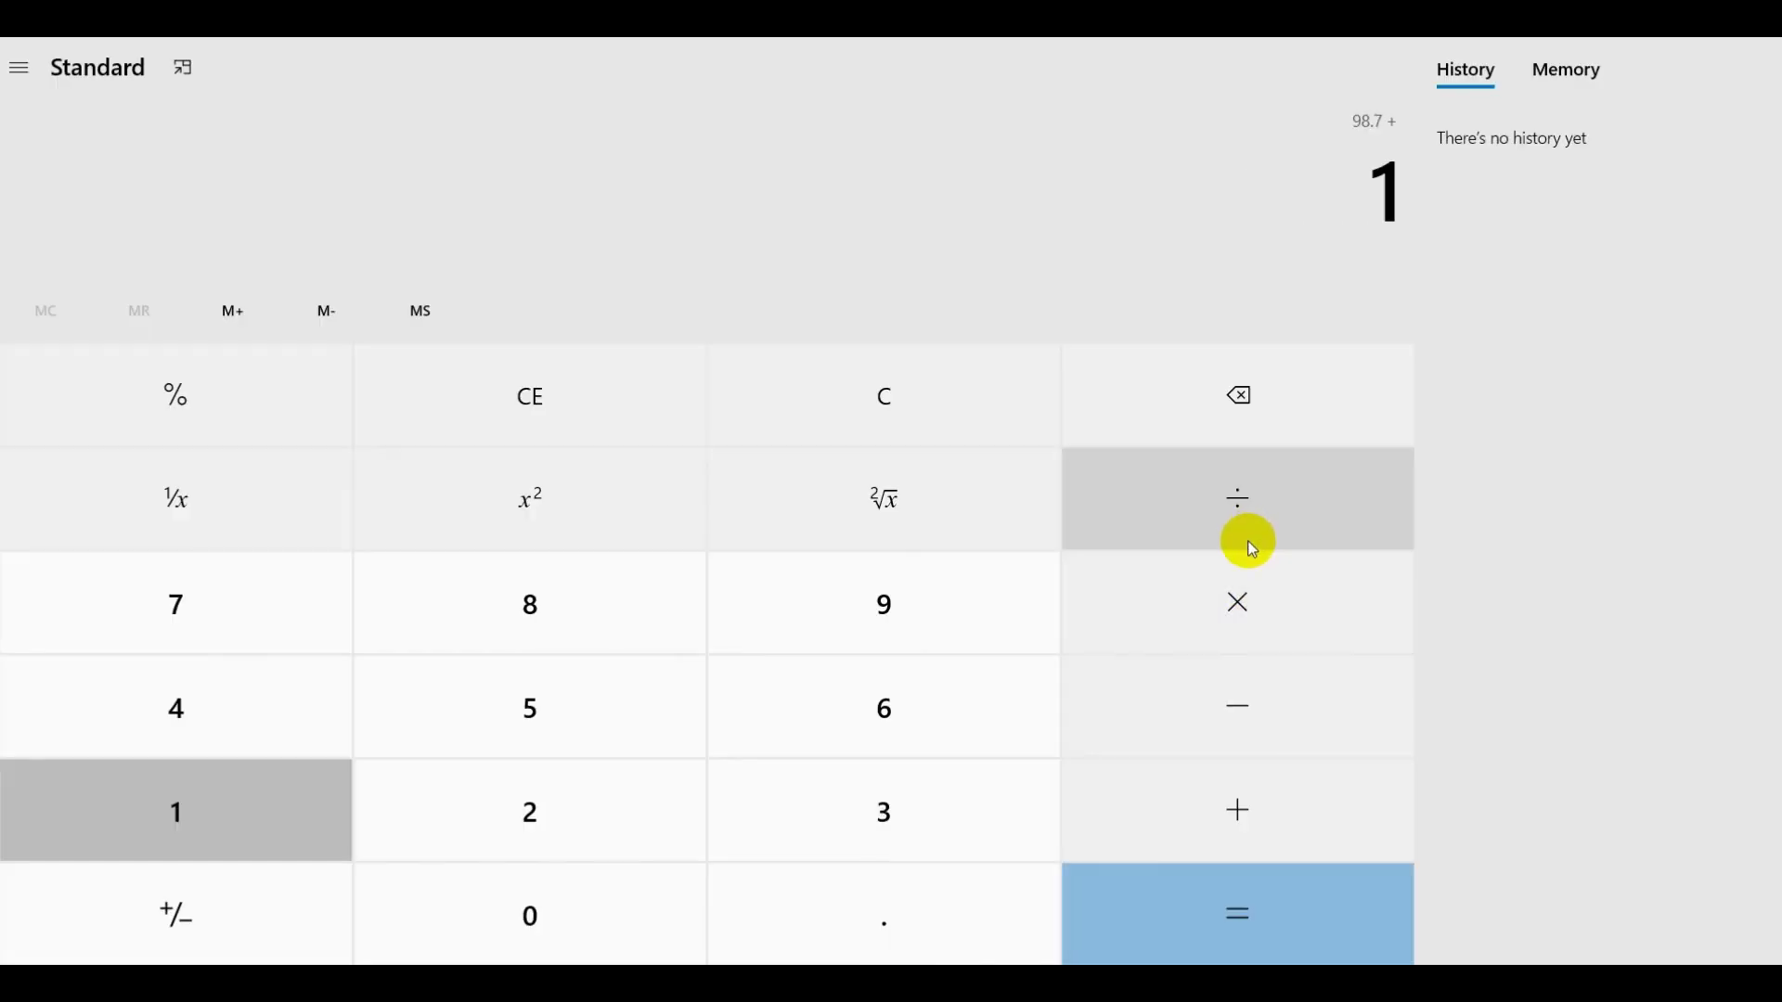
type("38.5")
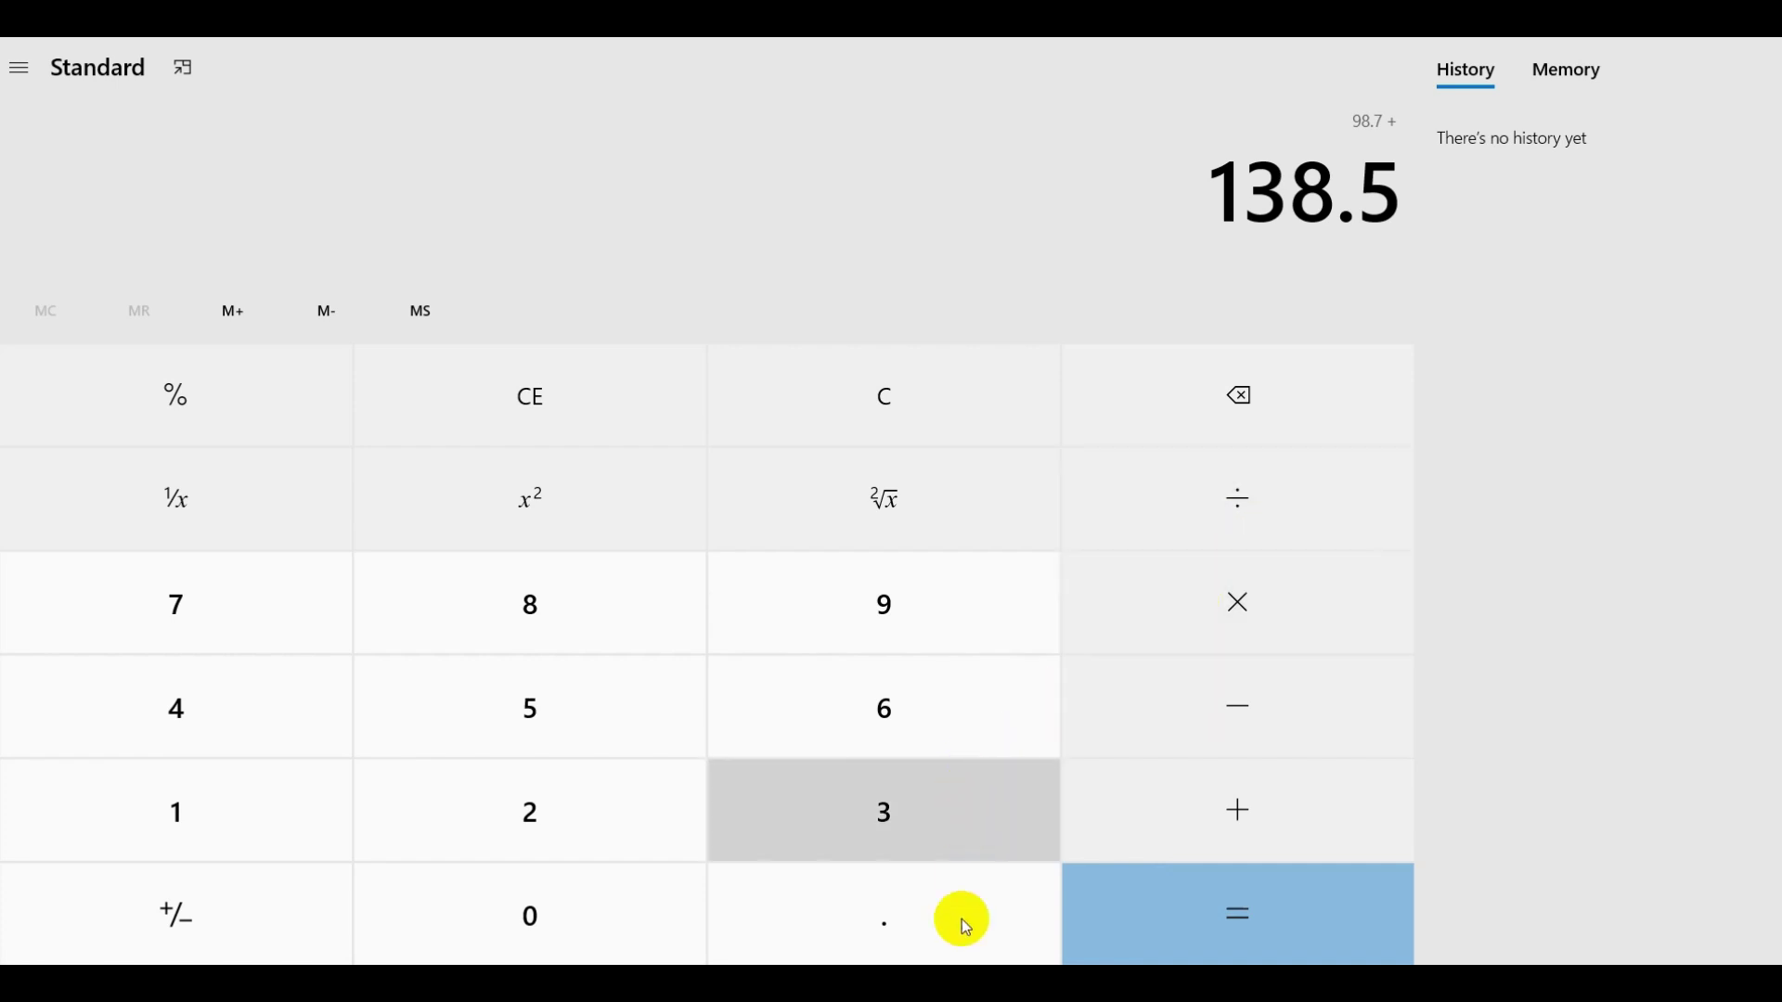
mouse_move(1004, 982)
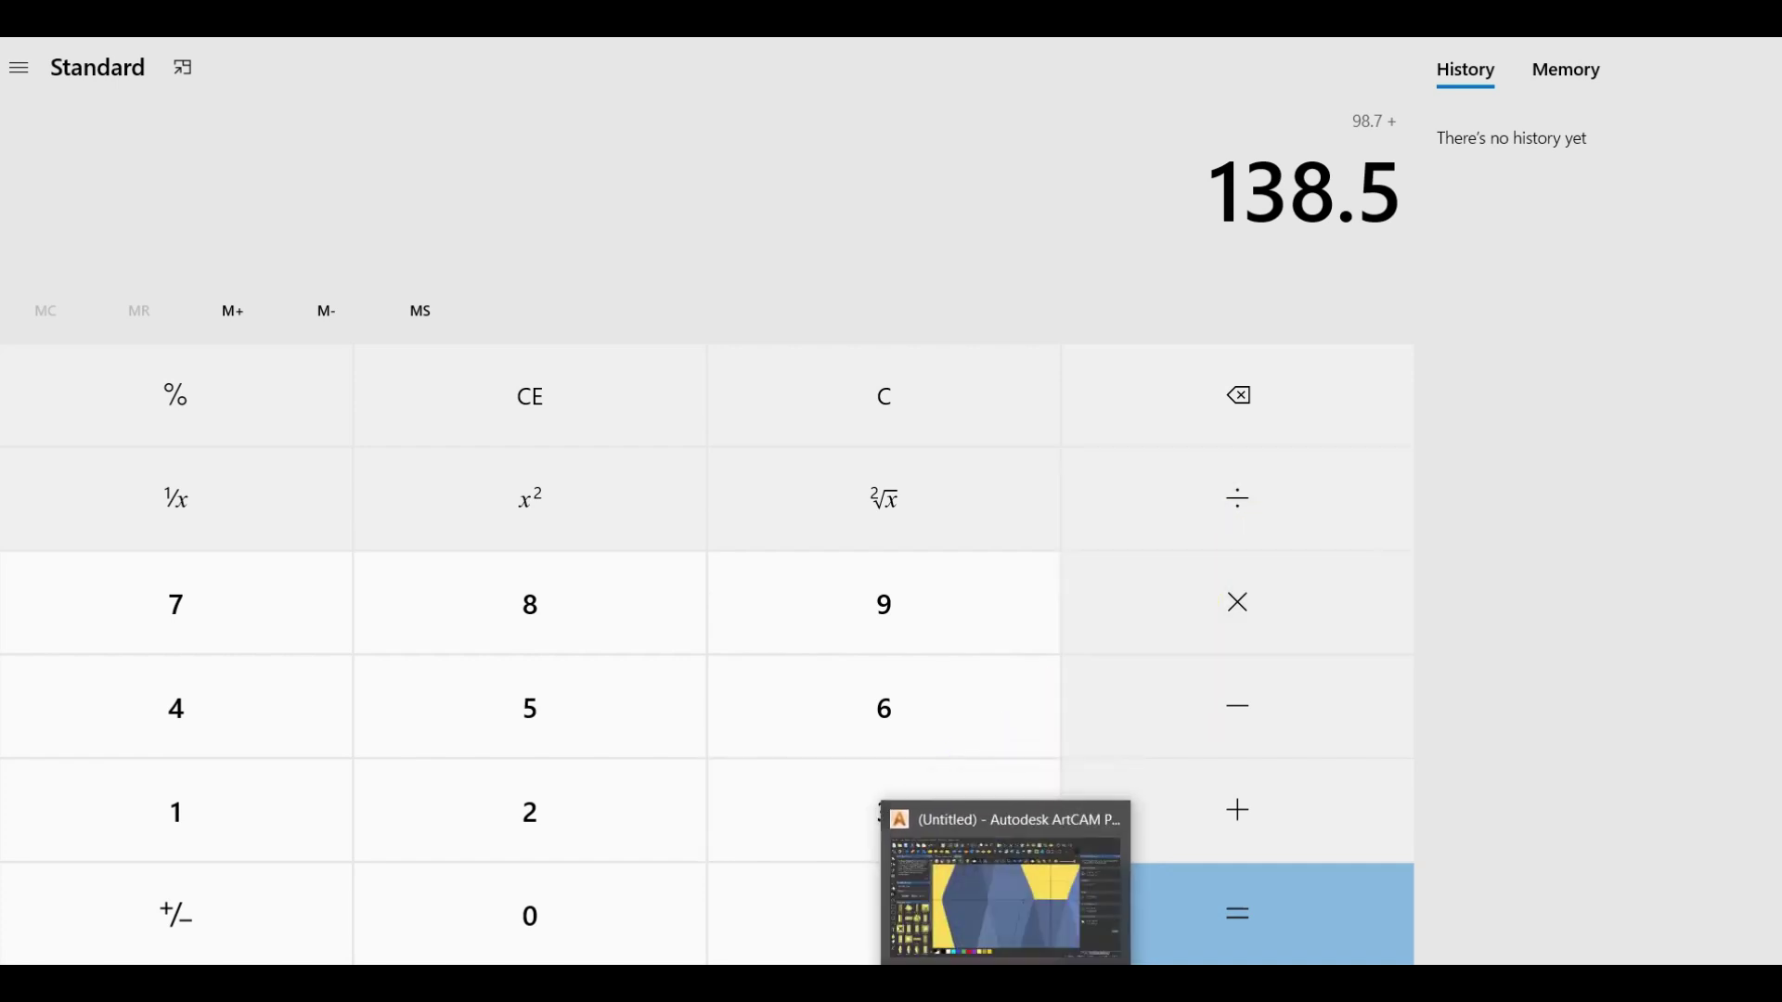
left_click(1007, 879)
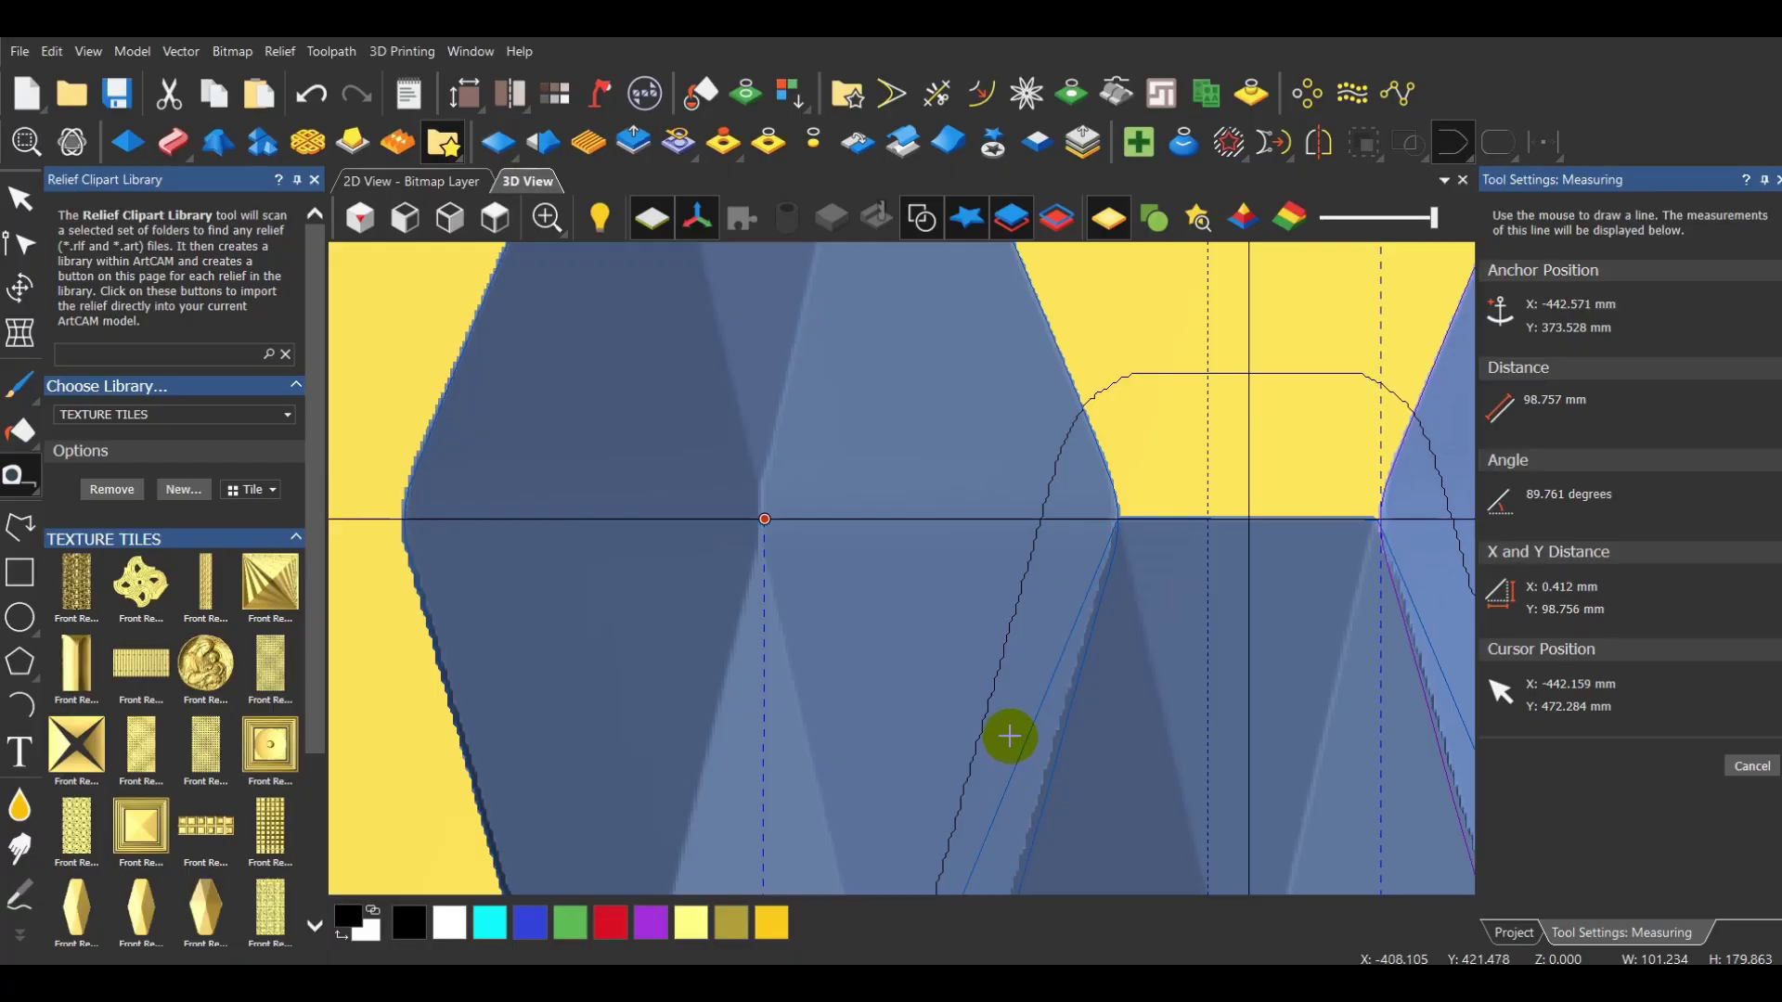
scroll(1010, 733, "down", 2)
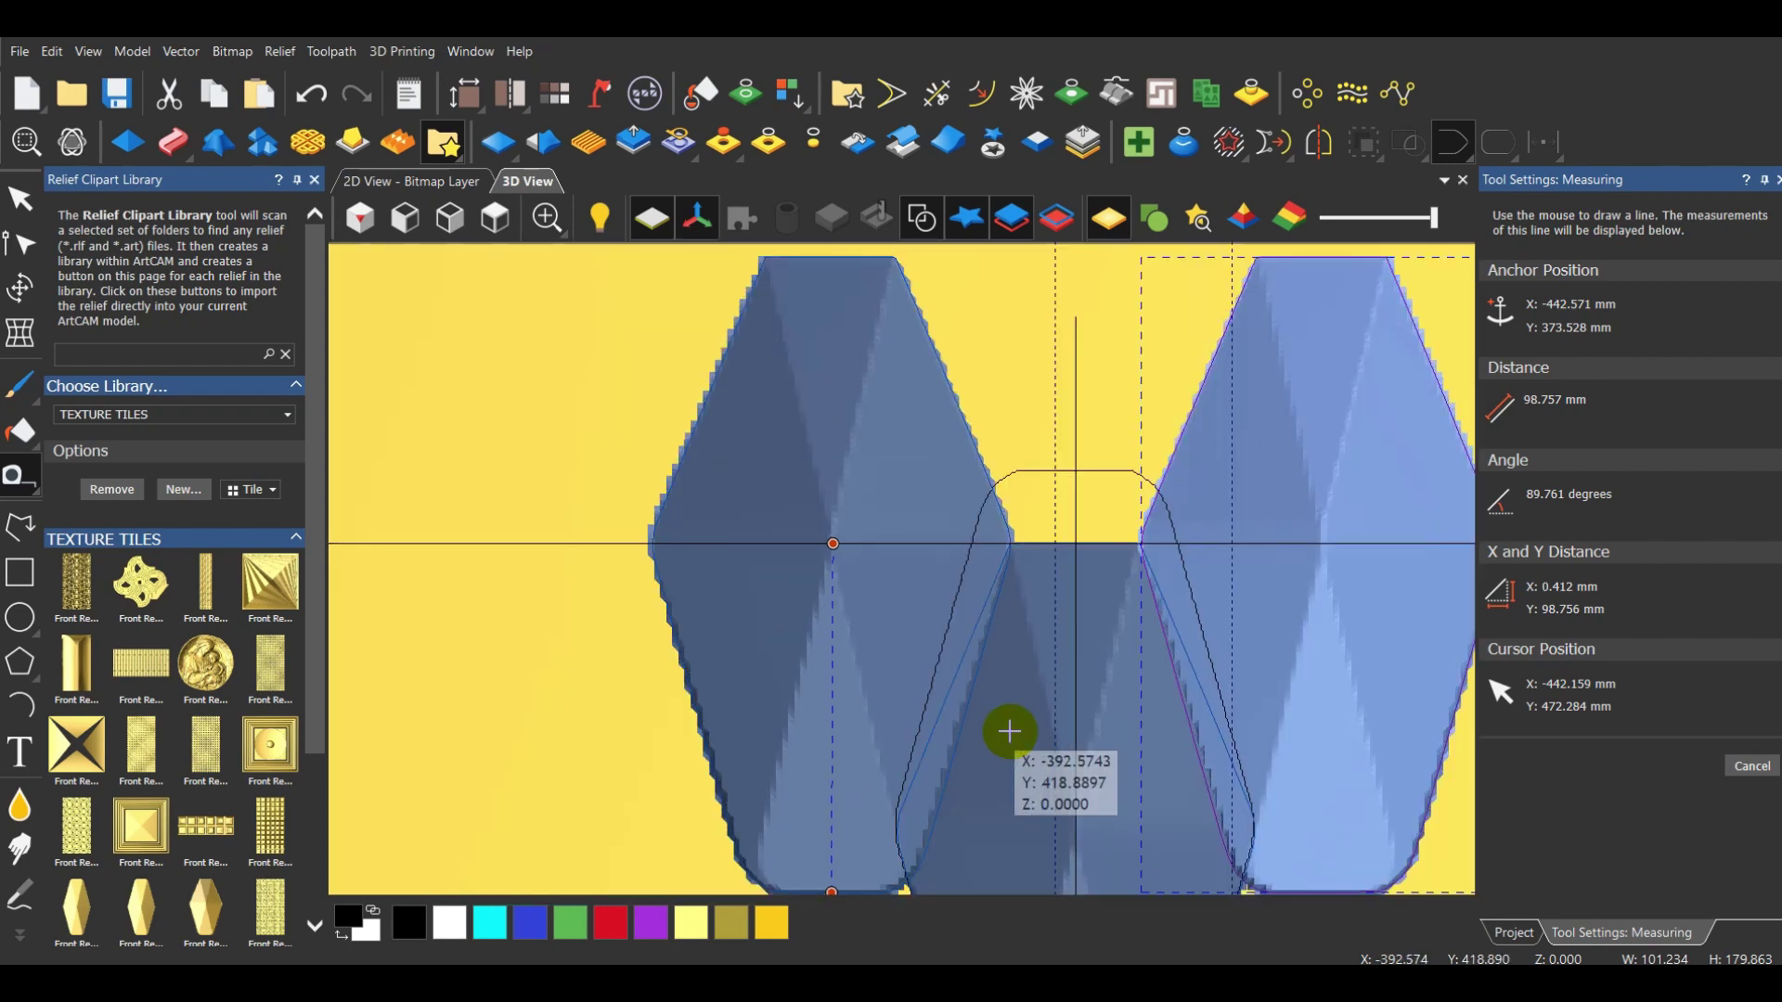
scroll(967, 573, "down", 2)
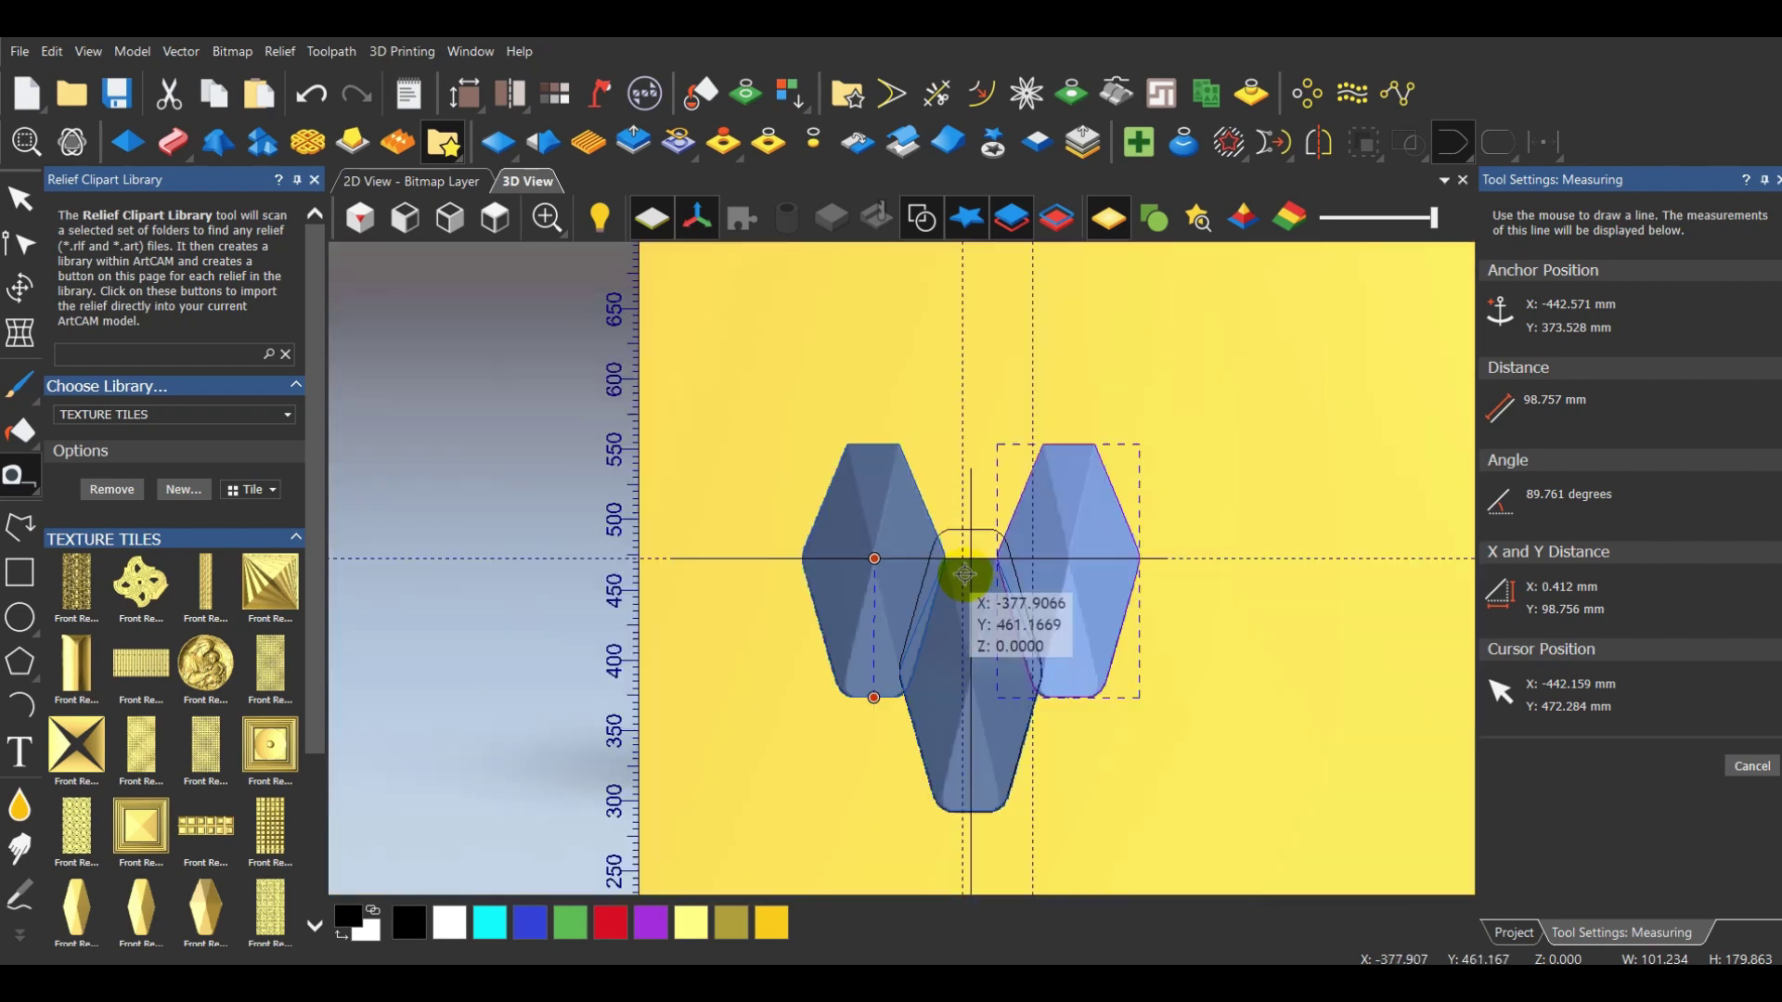
key("Escape")
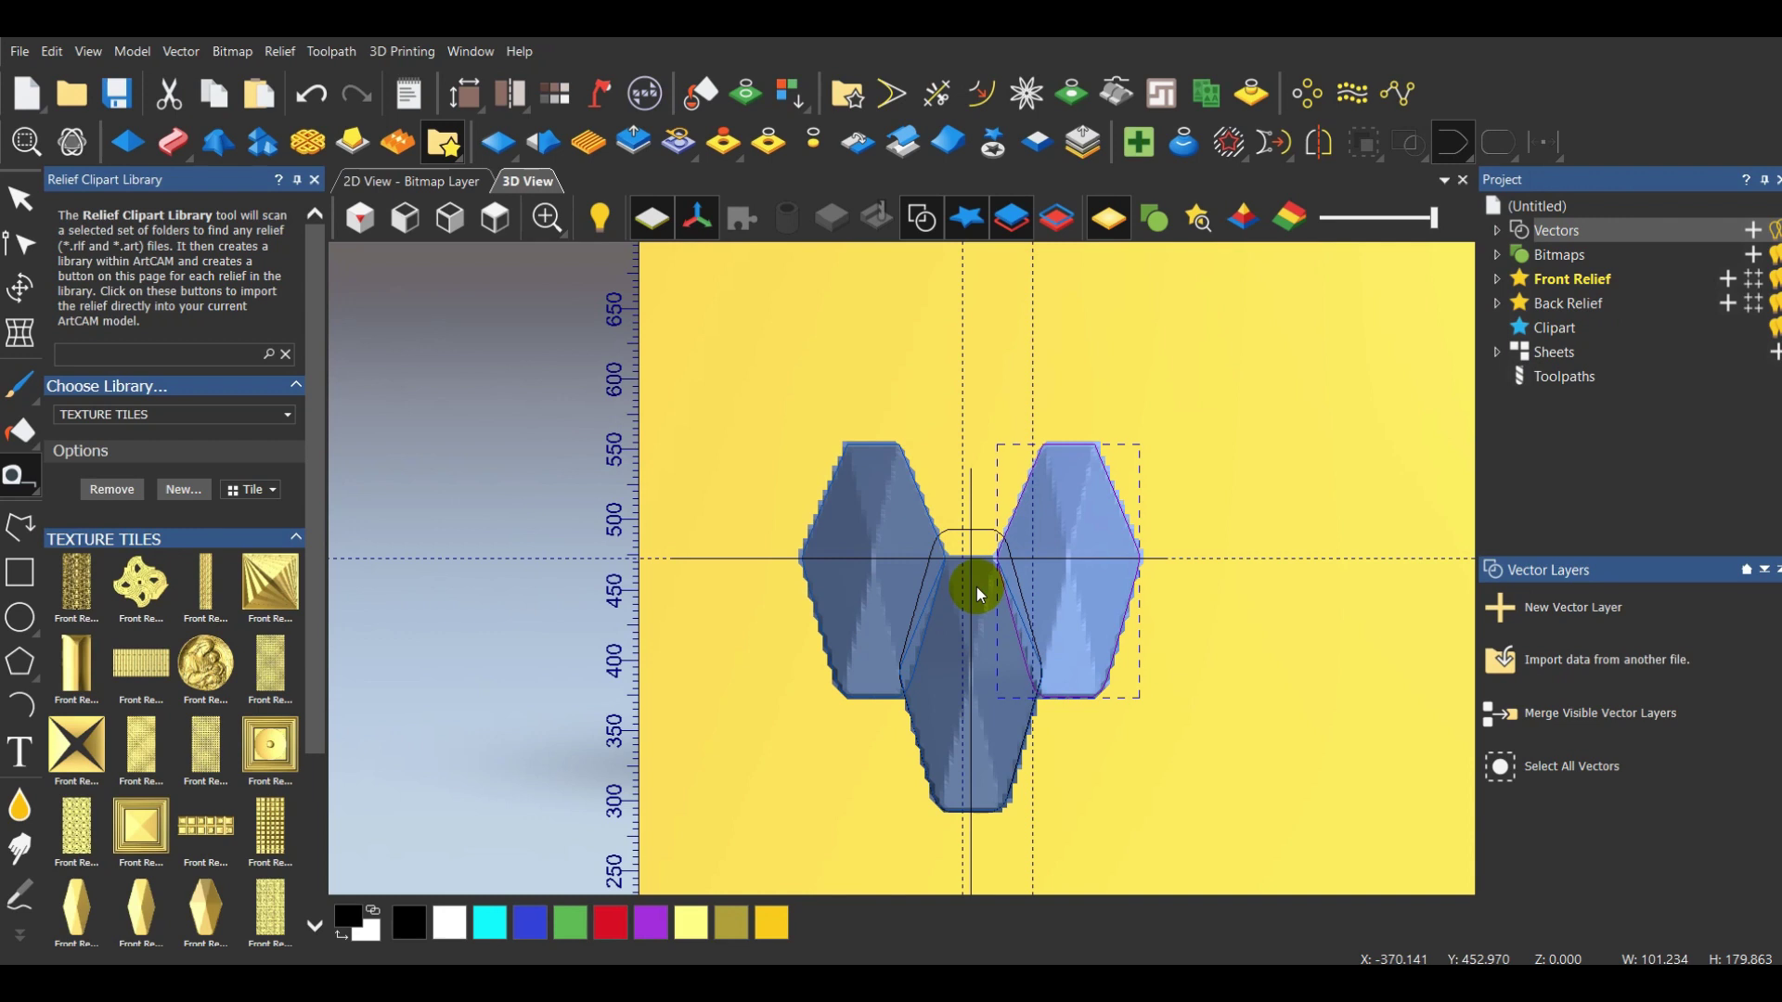
Move the upper-left tile and the lower tile together off the model, into the empty area on its left side
scroll(974, 588, "down", 1)
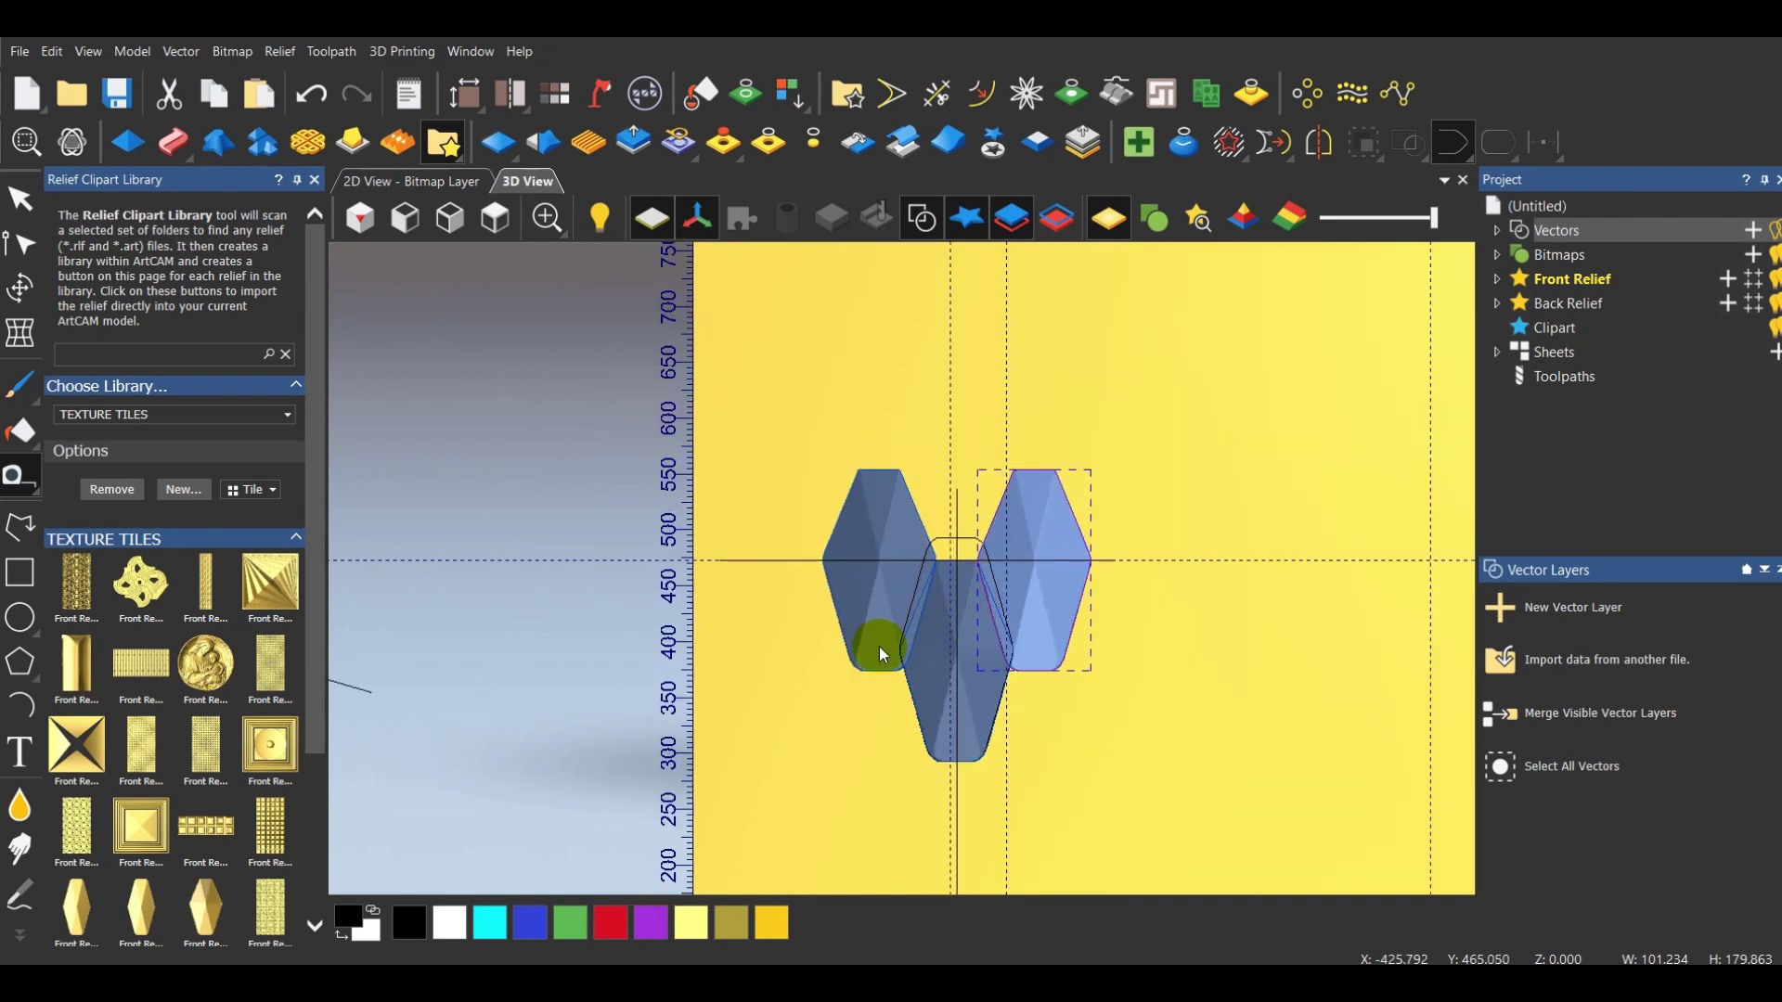
left_click(861, 670)
left_click(975, 759, "shift")
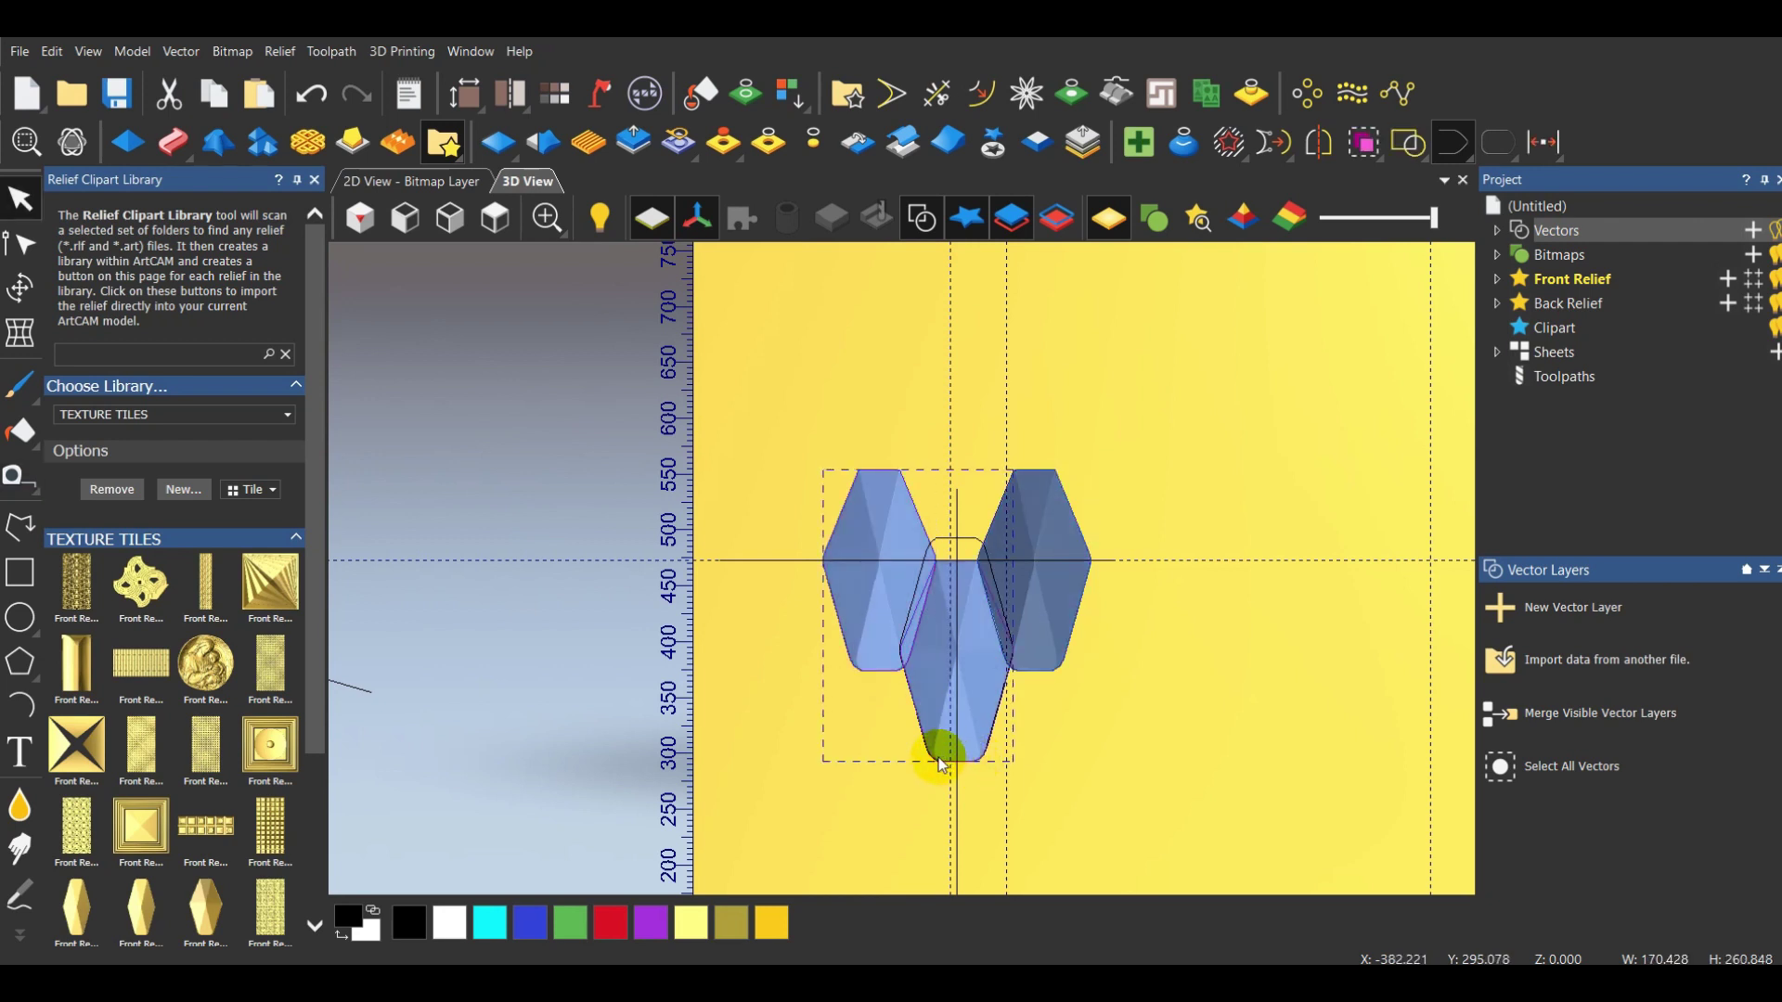
left_click(933, 759)
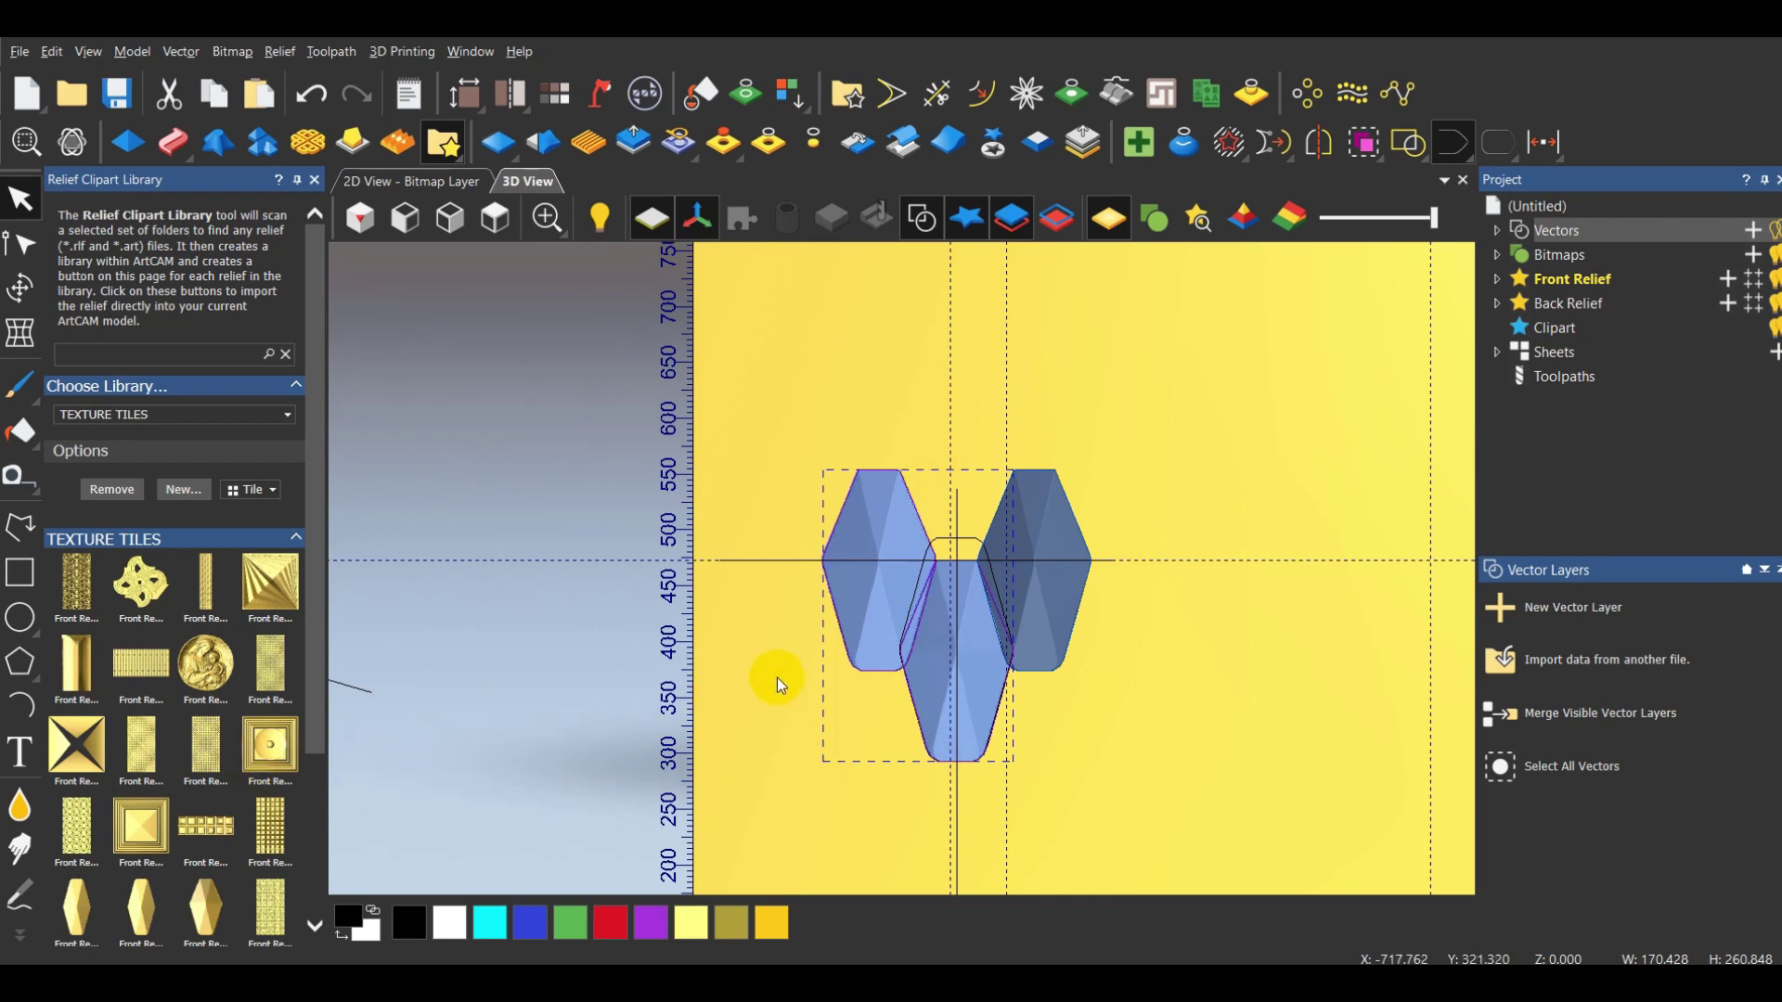
key("alt+Left")
Select the remaining mirrored tile and start the tool for making multiple copies of it
left_click(1060, 666)
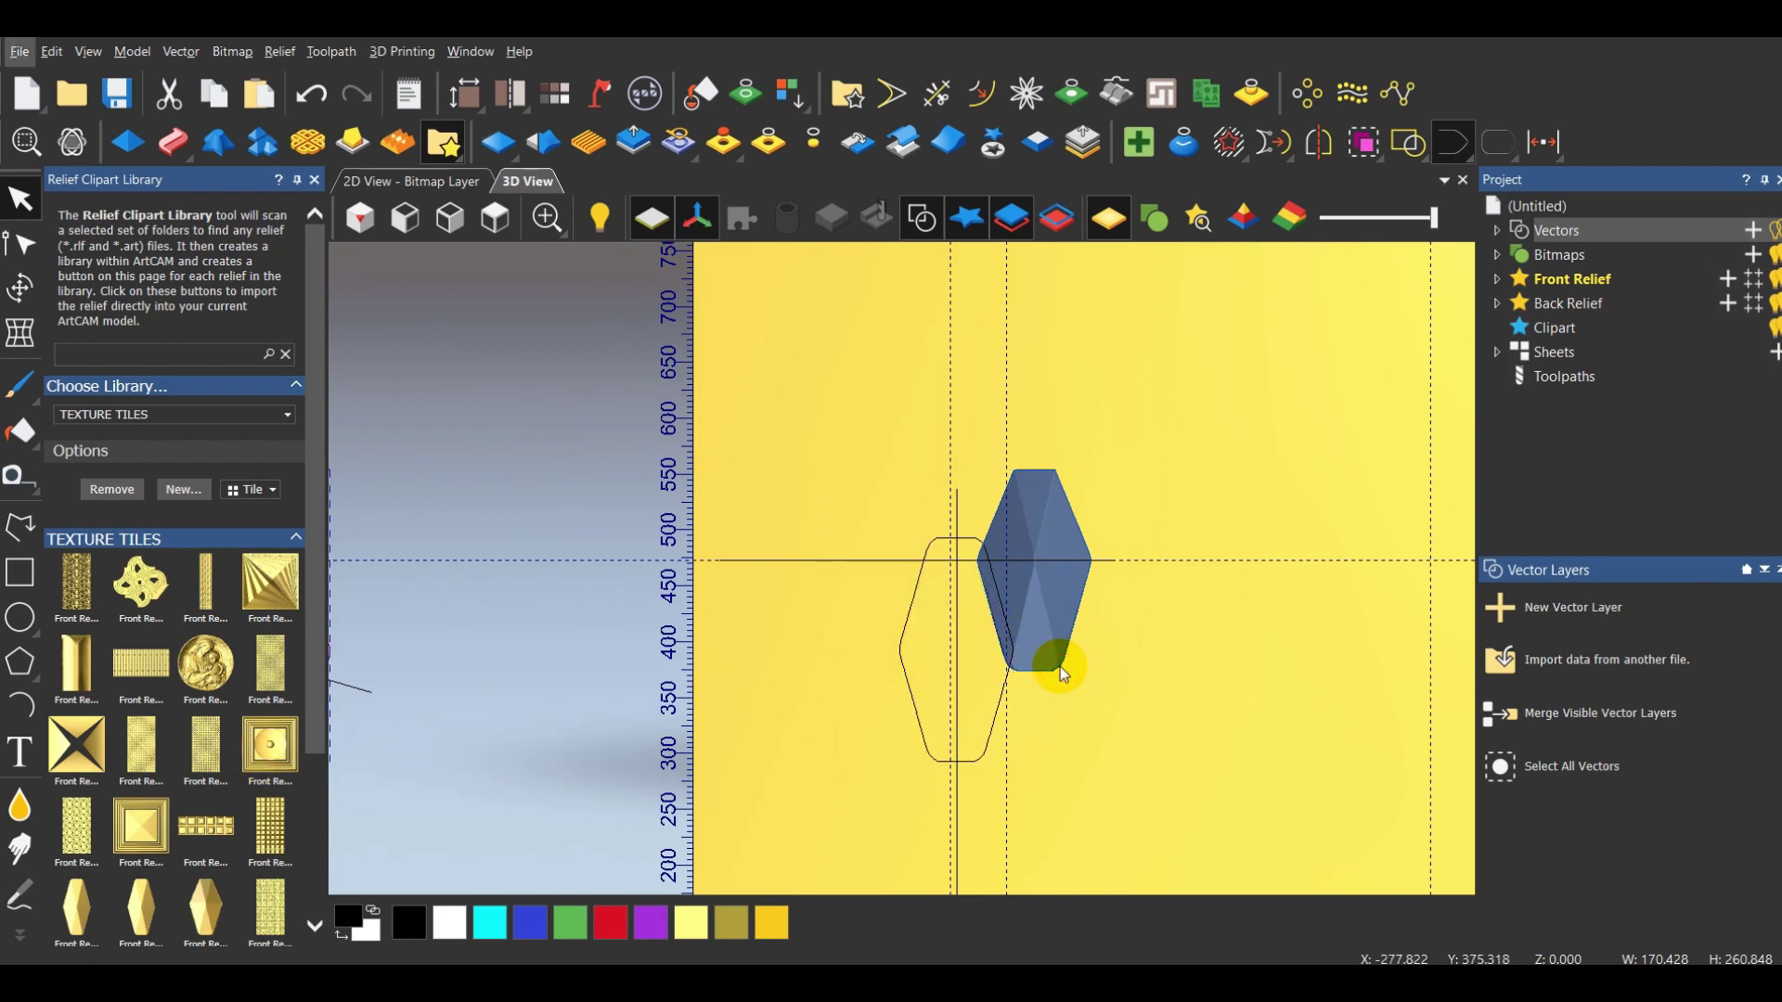
scroll(1060, 666, "down", 4)
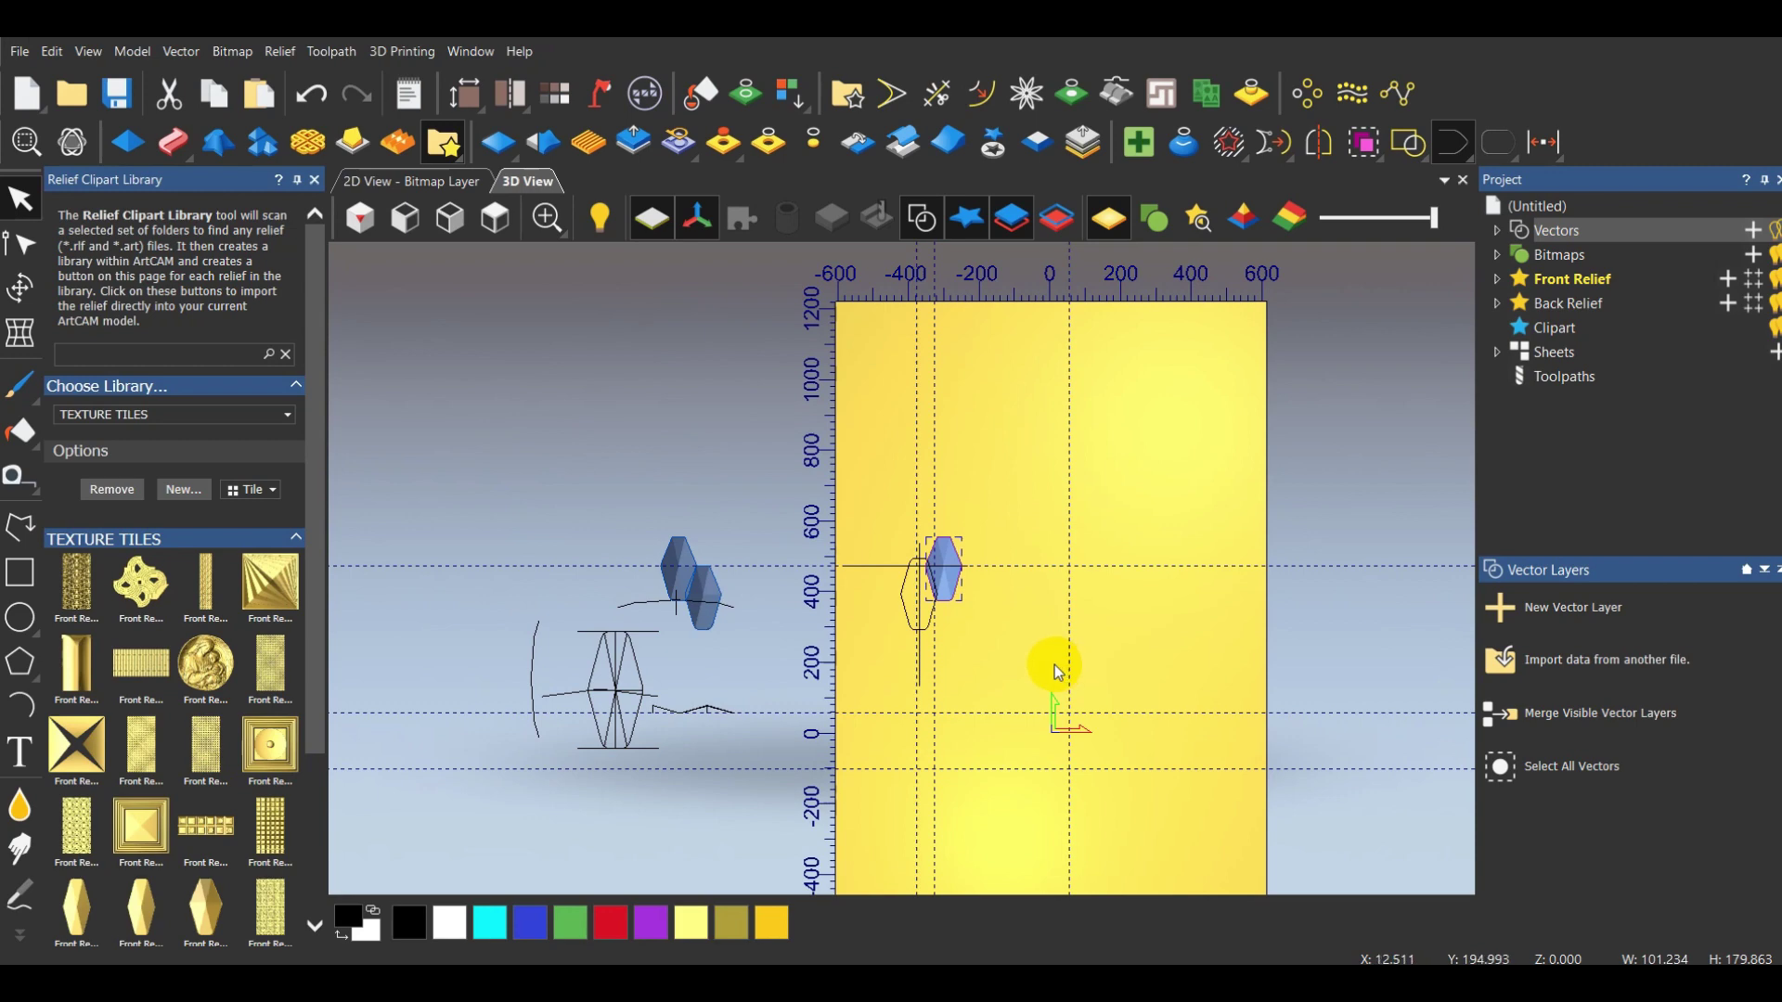
left_click(1322, 93)
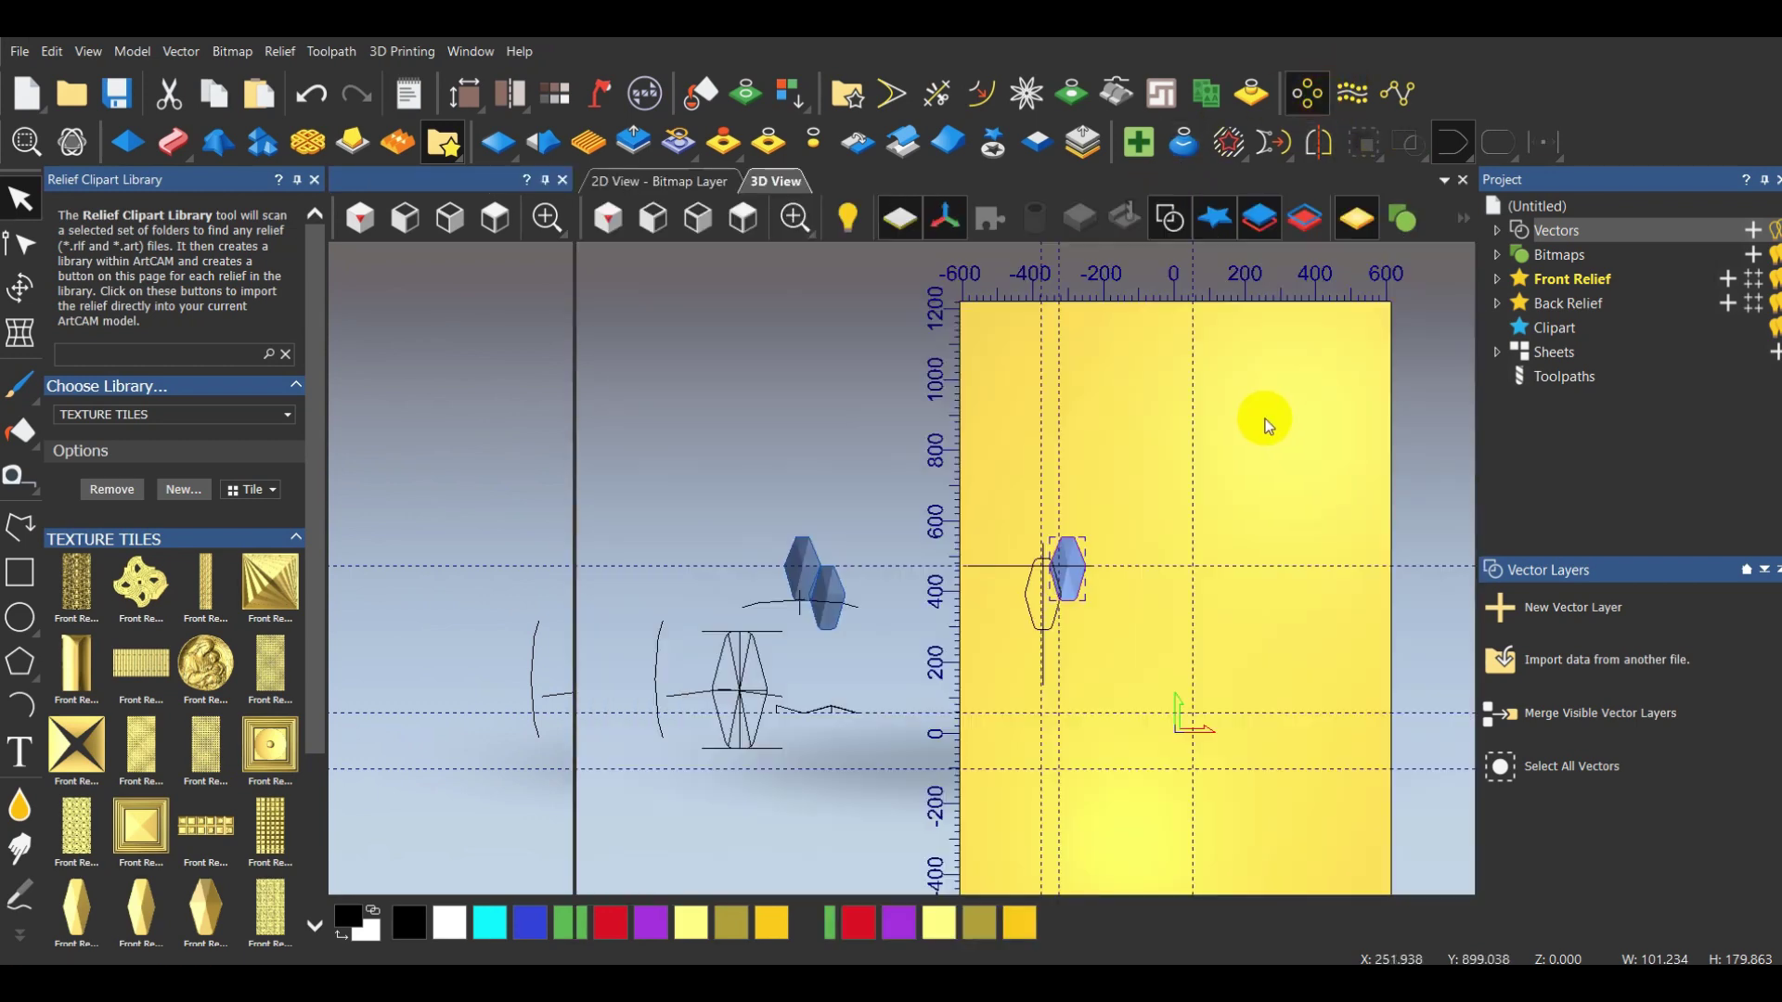
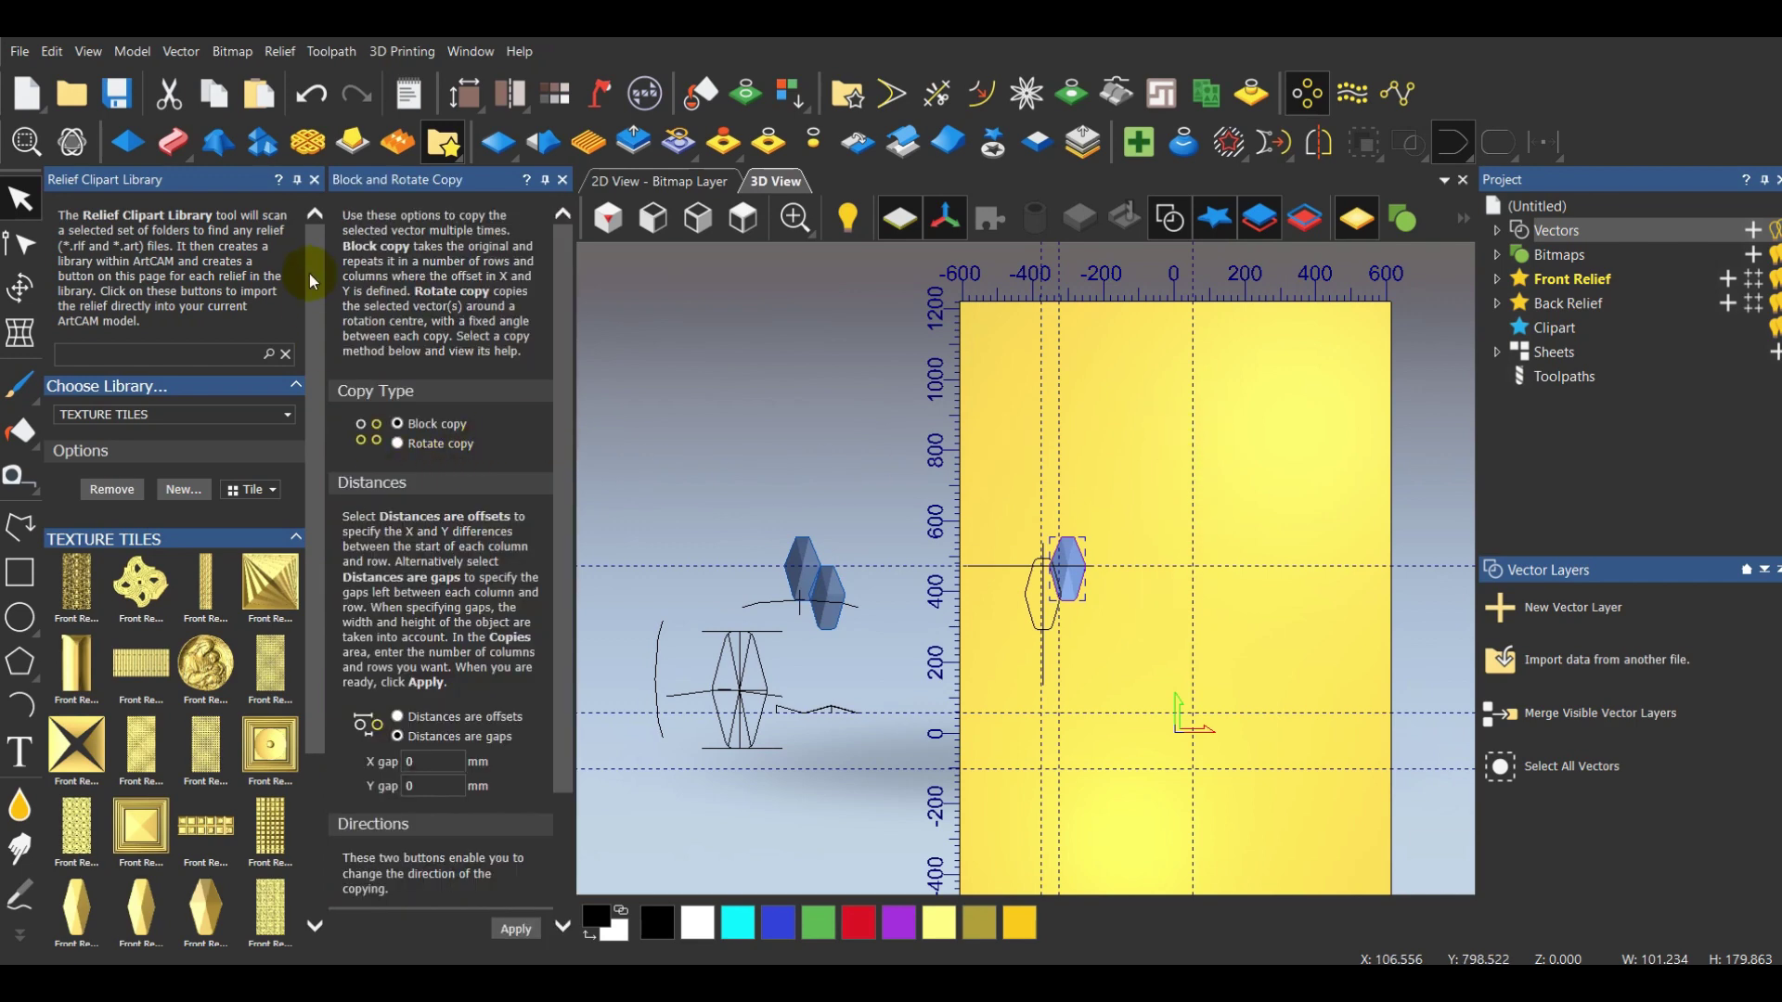
Set the block copy's X gap to 138.5 mm, checking the number entered in Calculator
left_click(297, 179)
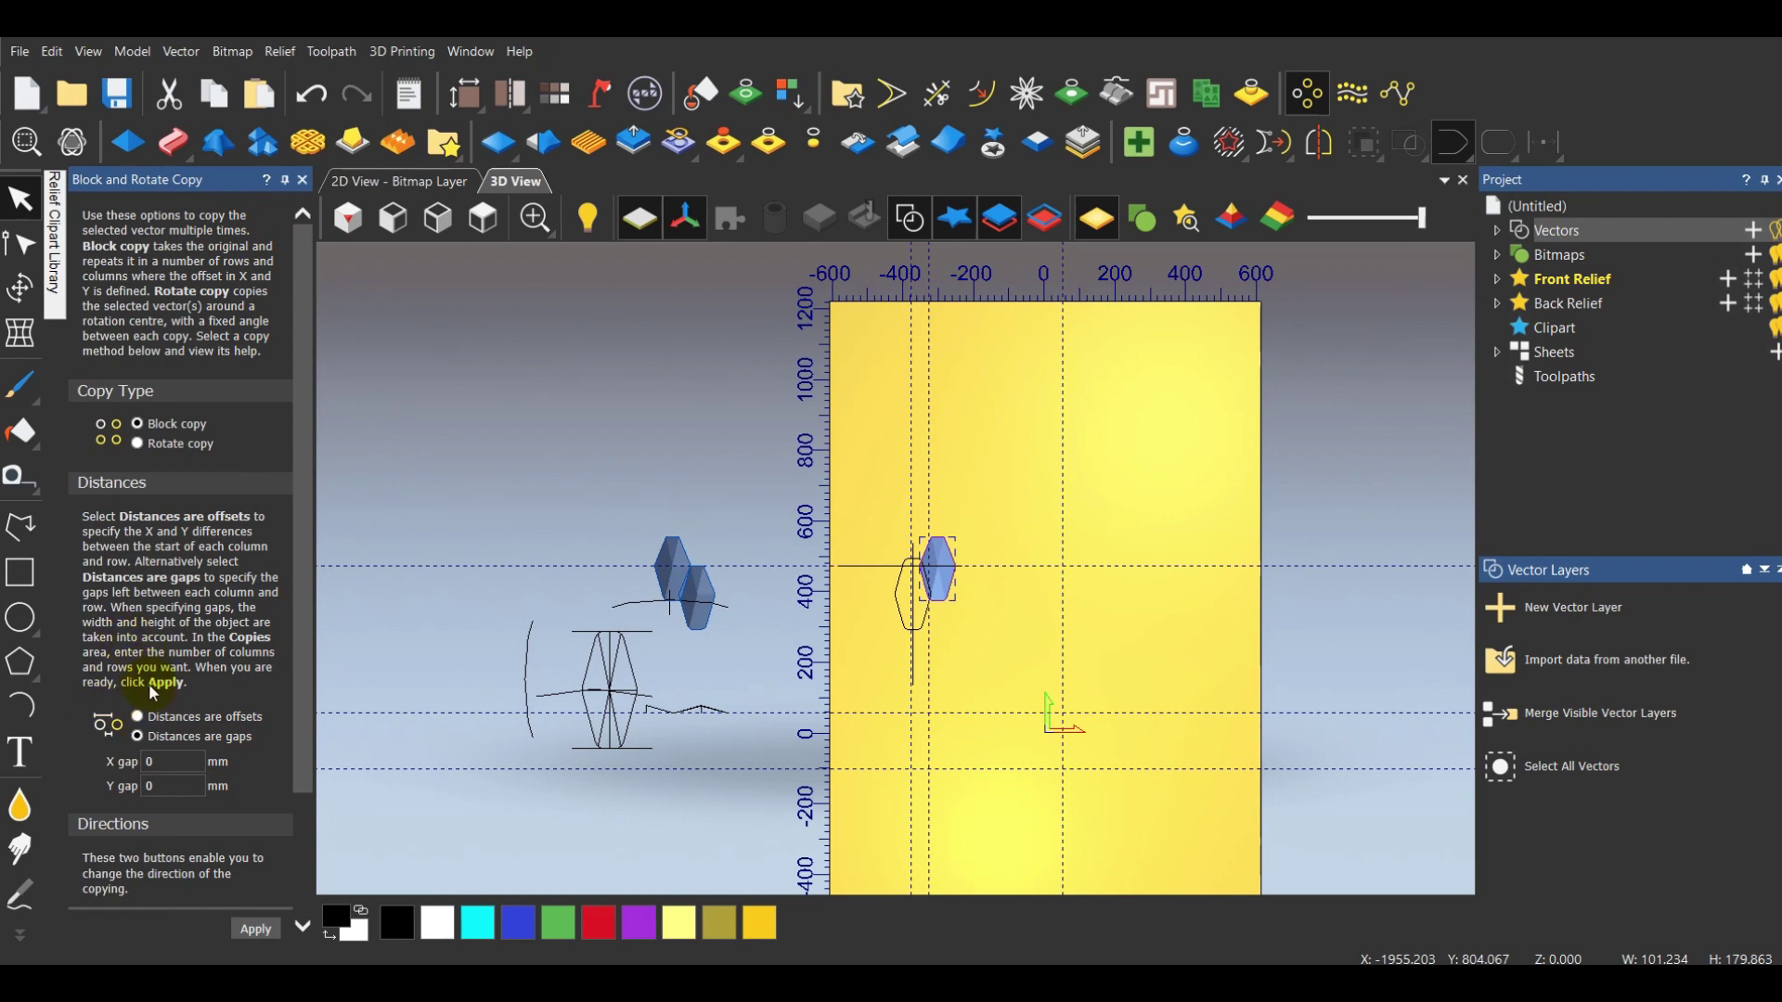
scroll(146, 649, "down", 2)
left_click(172, 651)
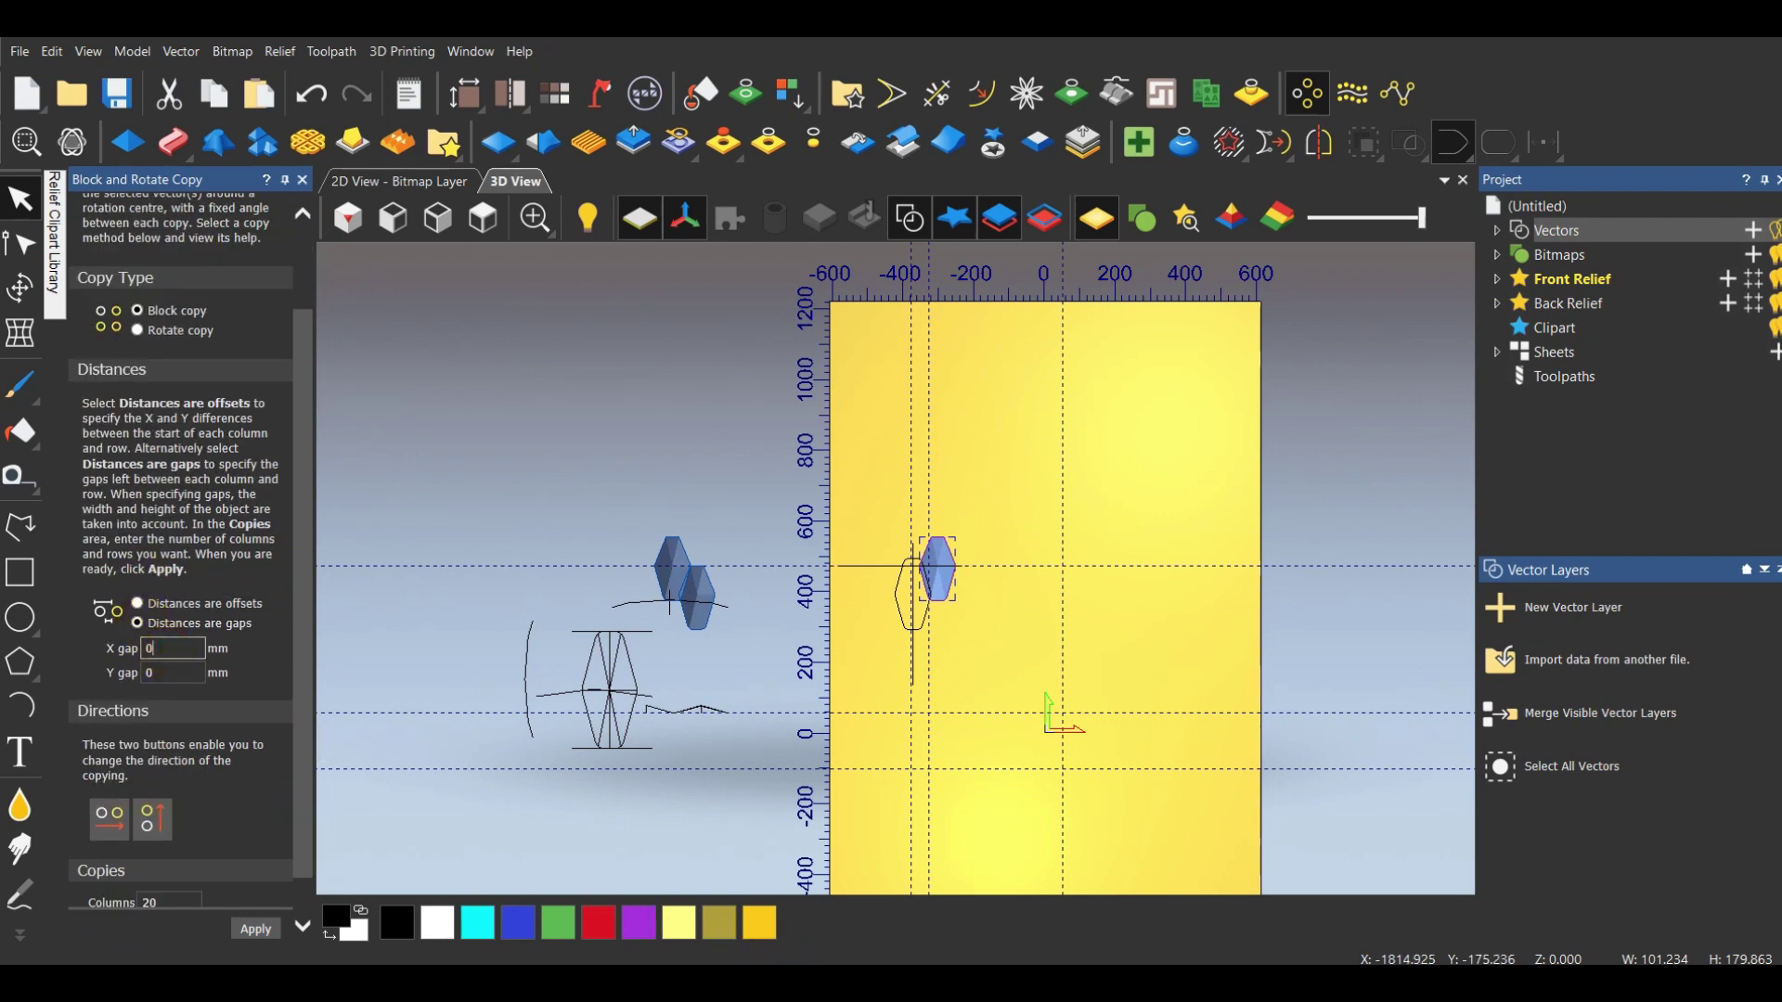
left_click(1119, 911)
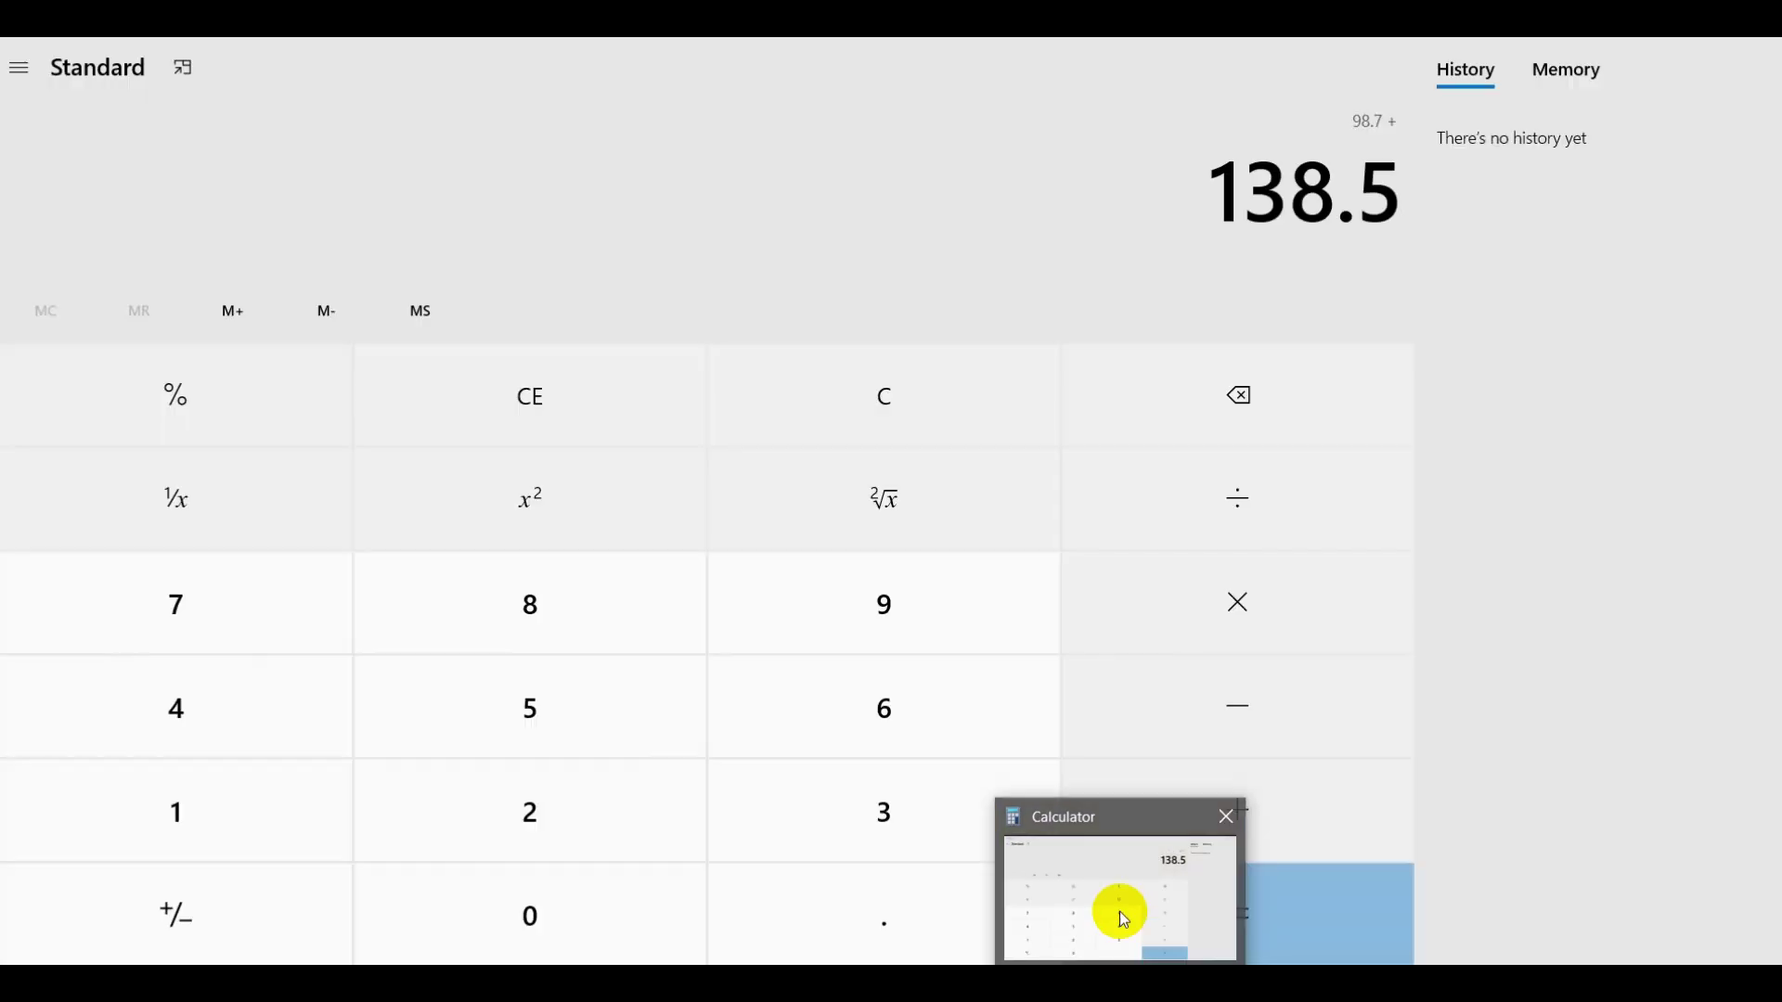
key("alt+Tab")
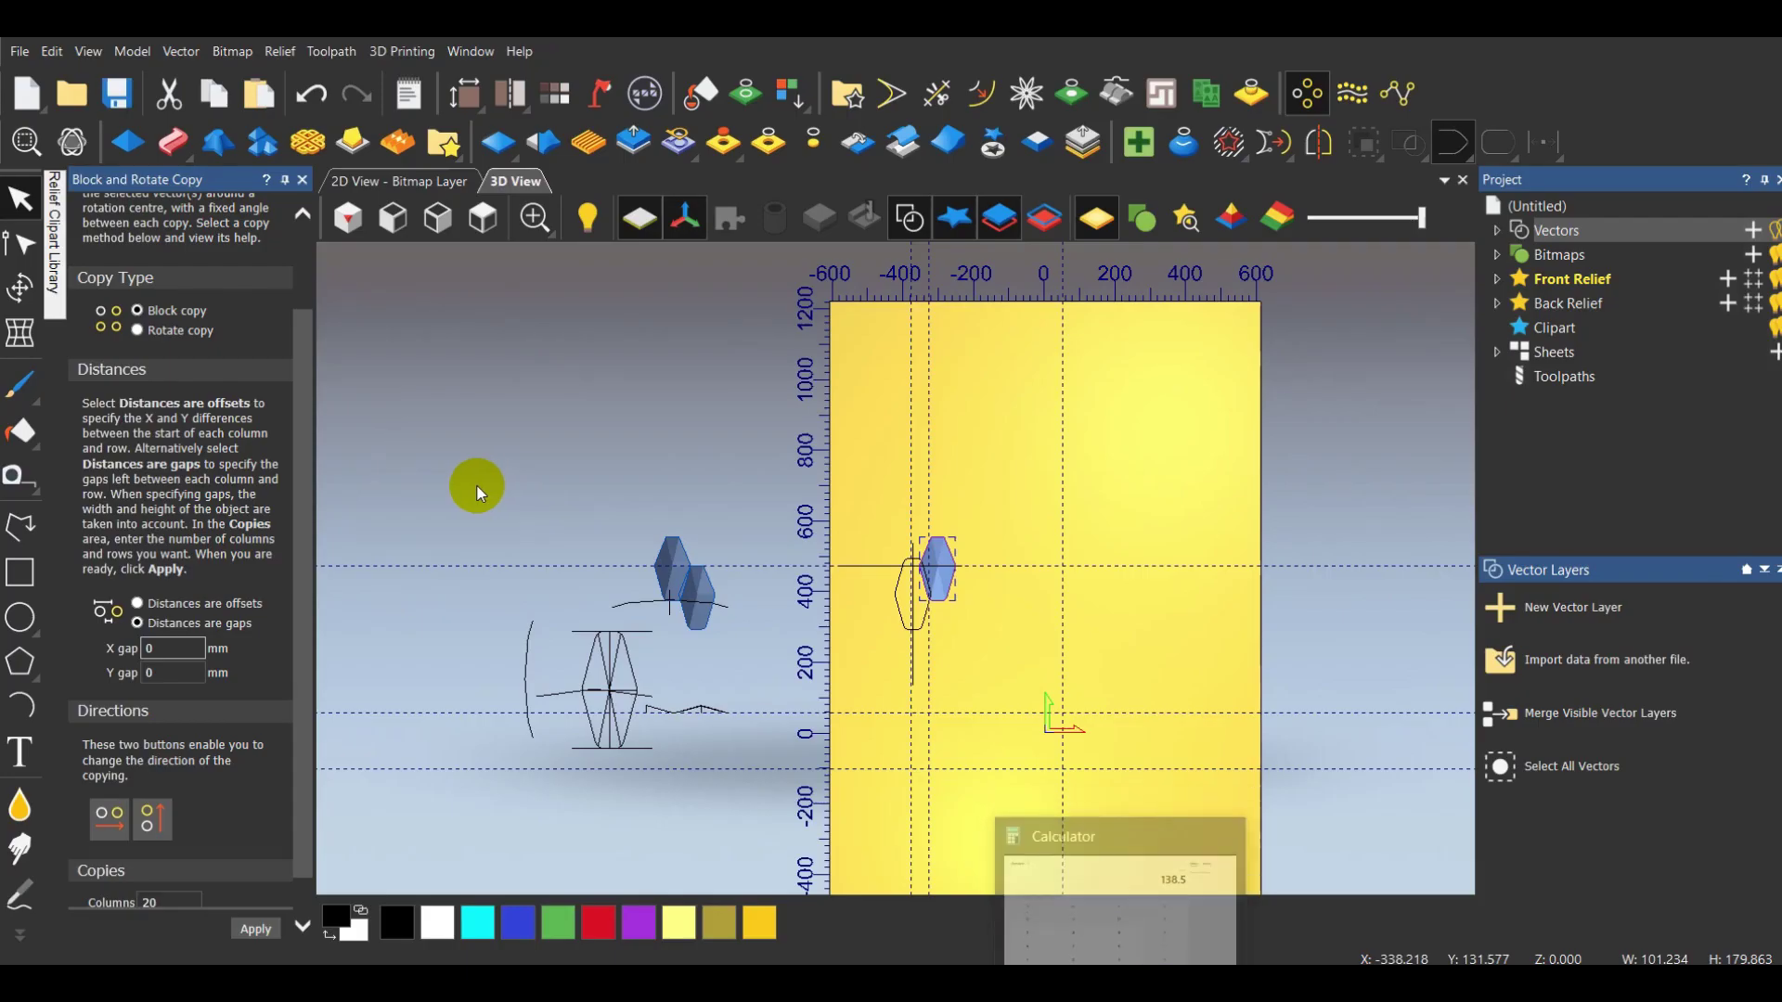
double_click(162, 647)
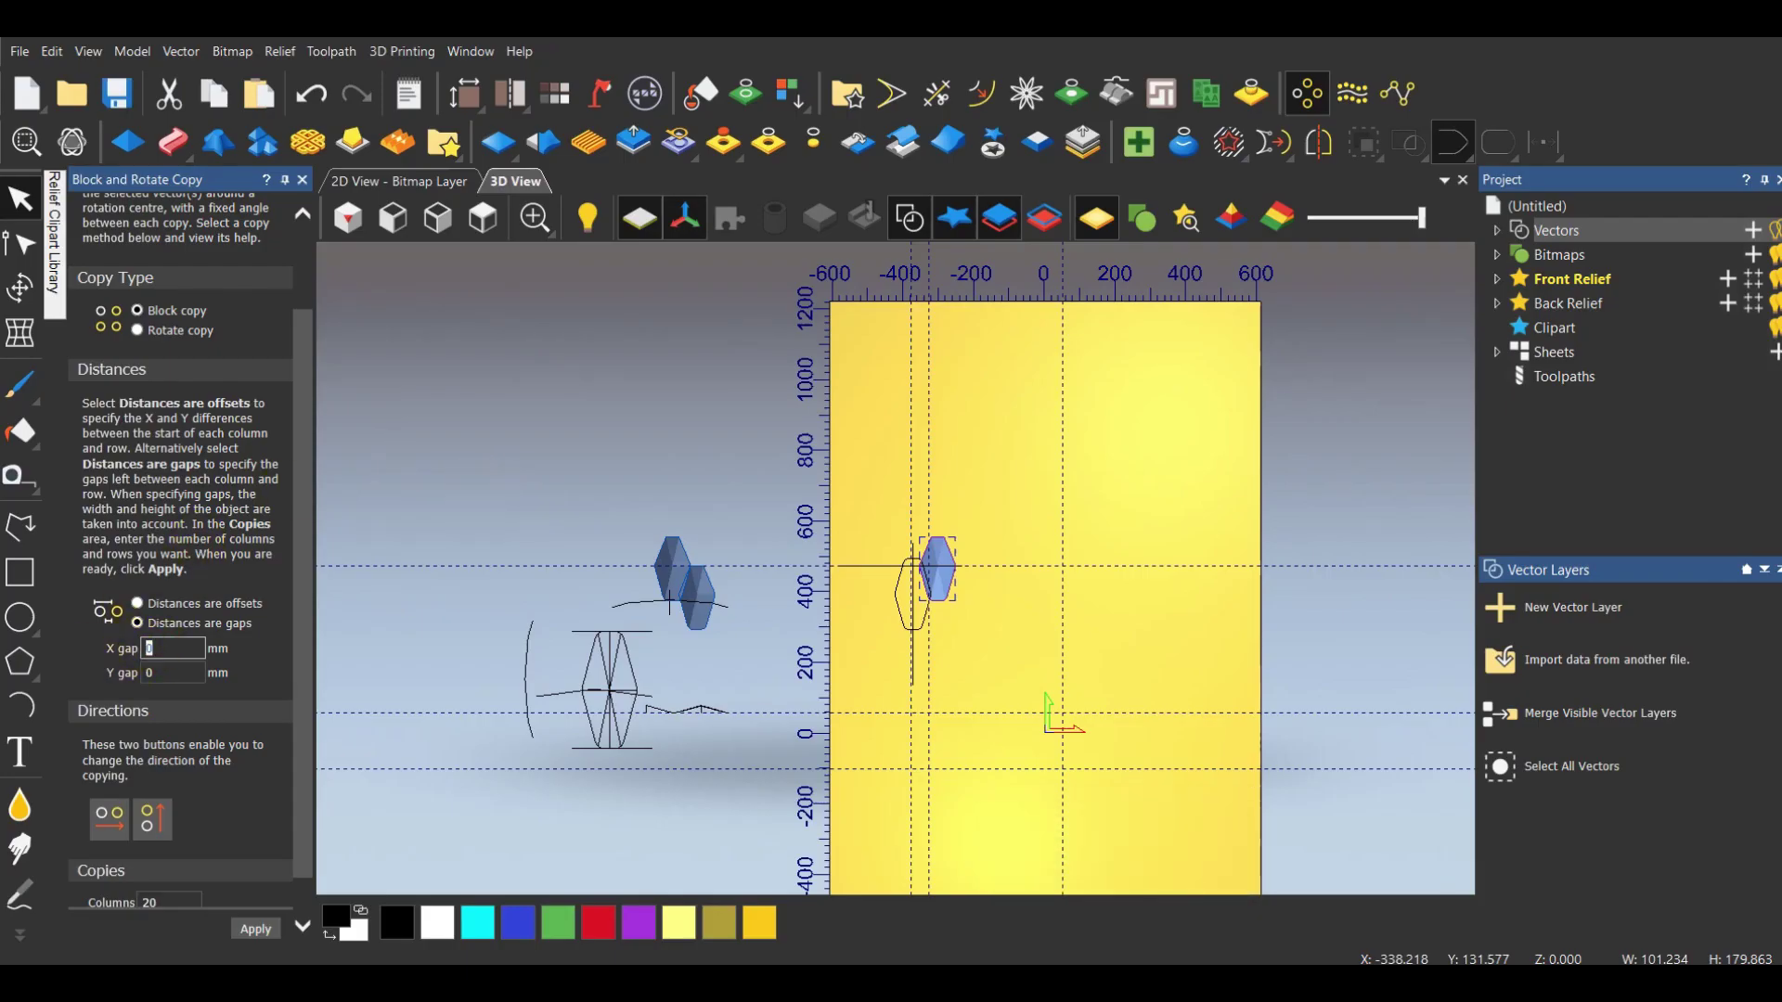
type("138.5")
Try to block copy the selected tile into a single row of 14 columns
scroll(202, 704, "down", 1)
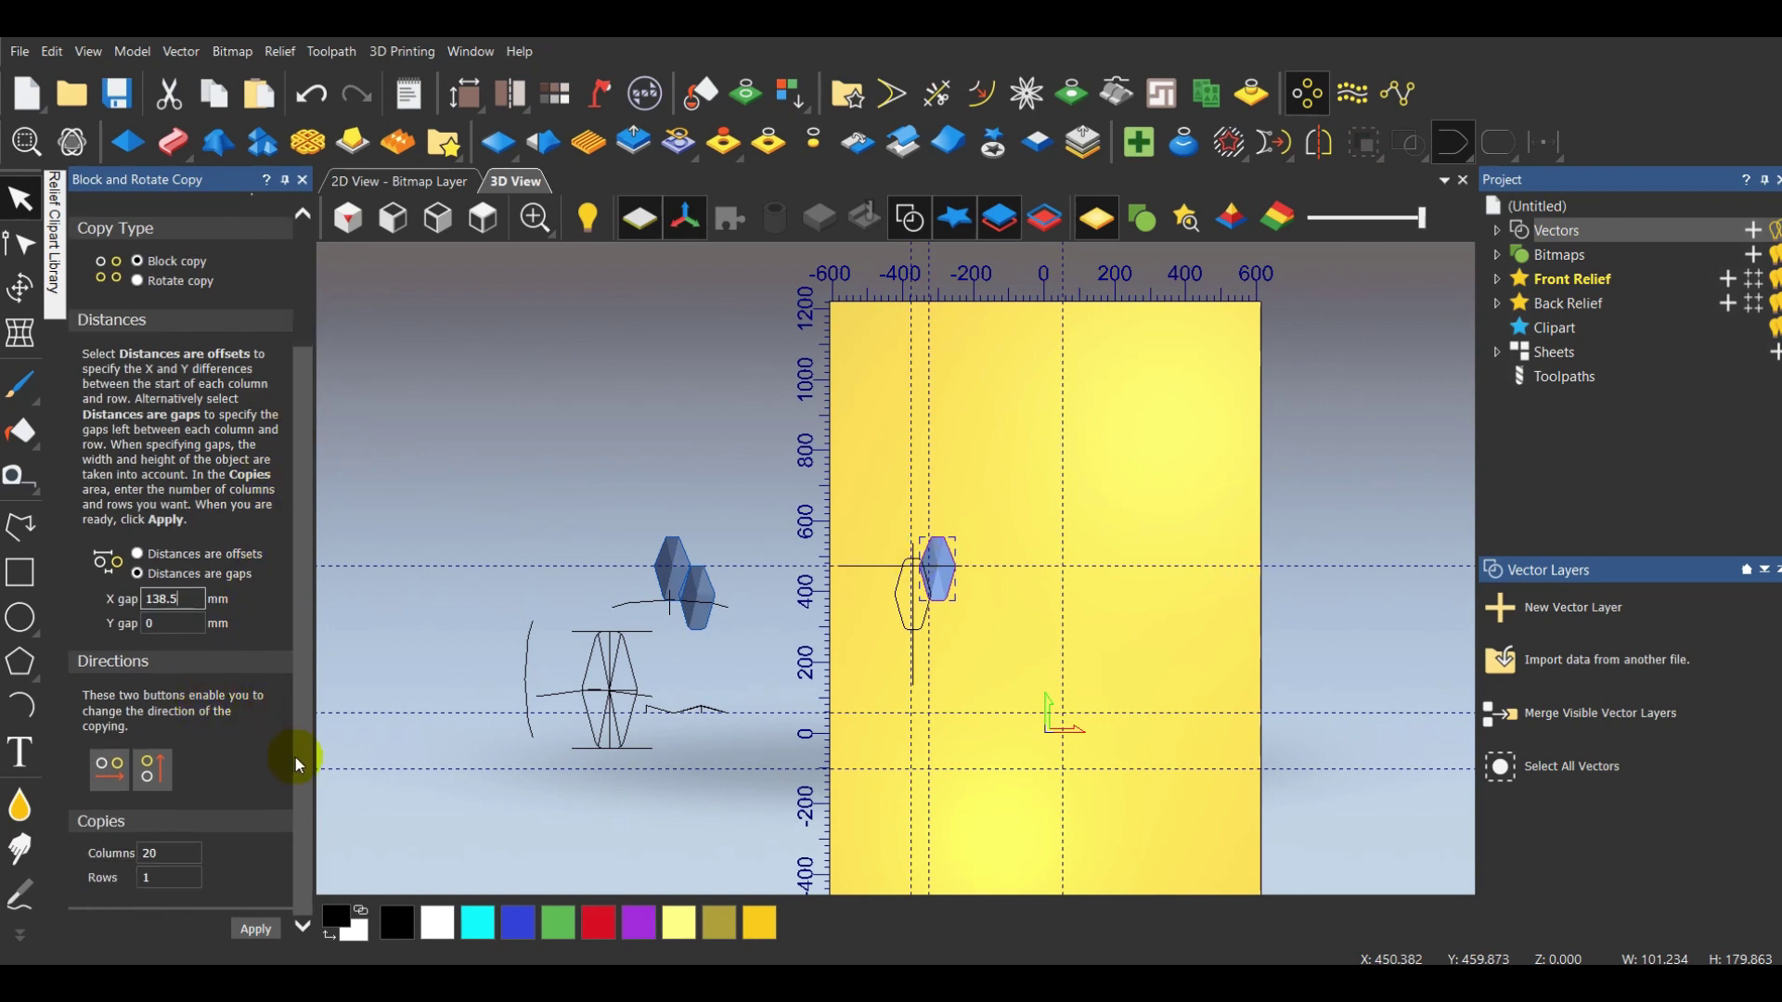
double_click(150, 853)
type("14")
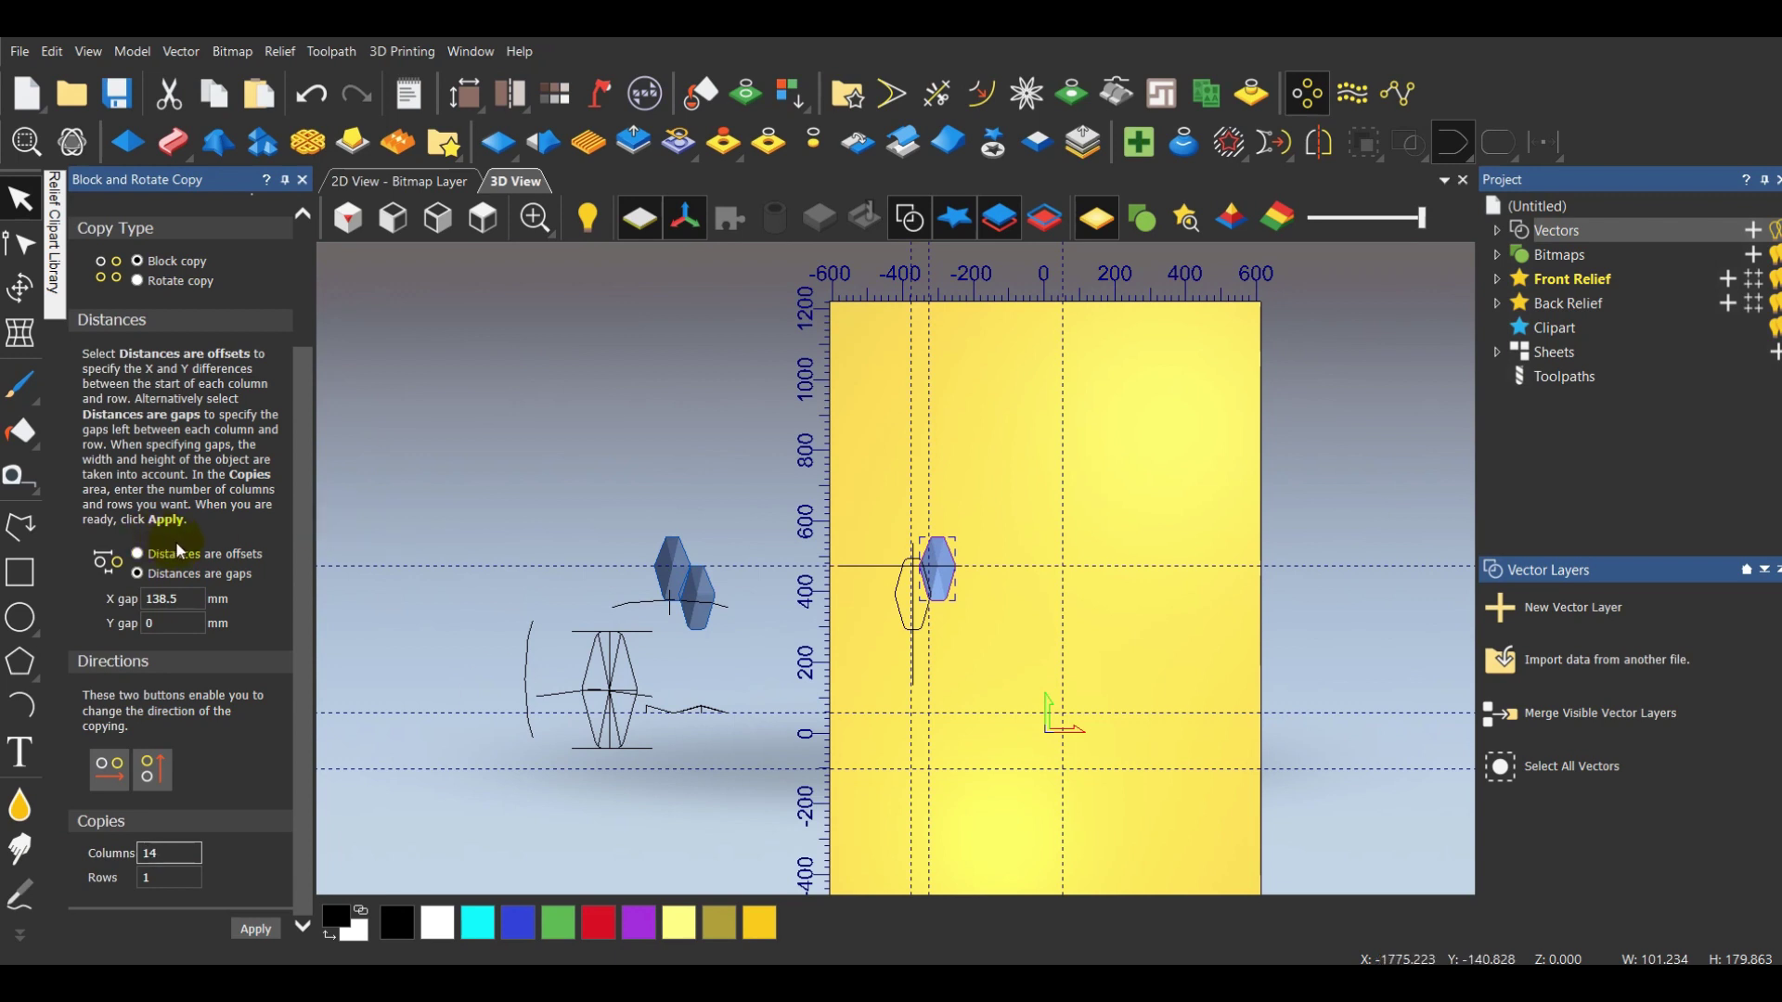
left_click(251, 926)
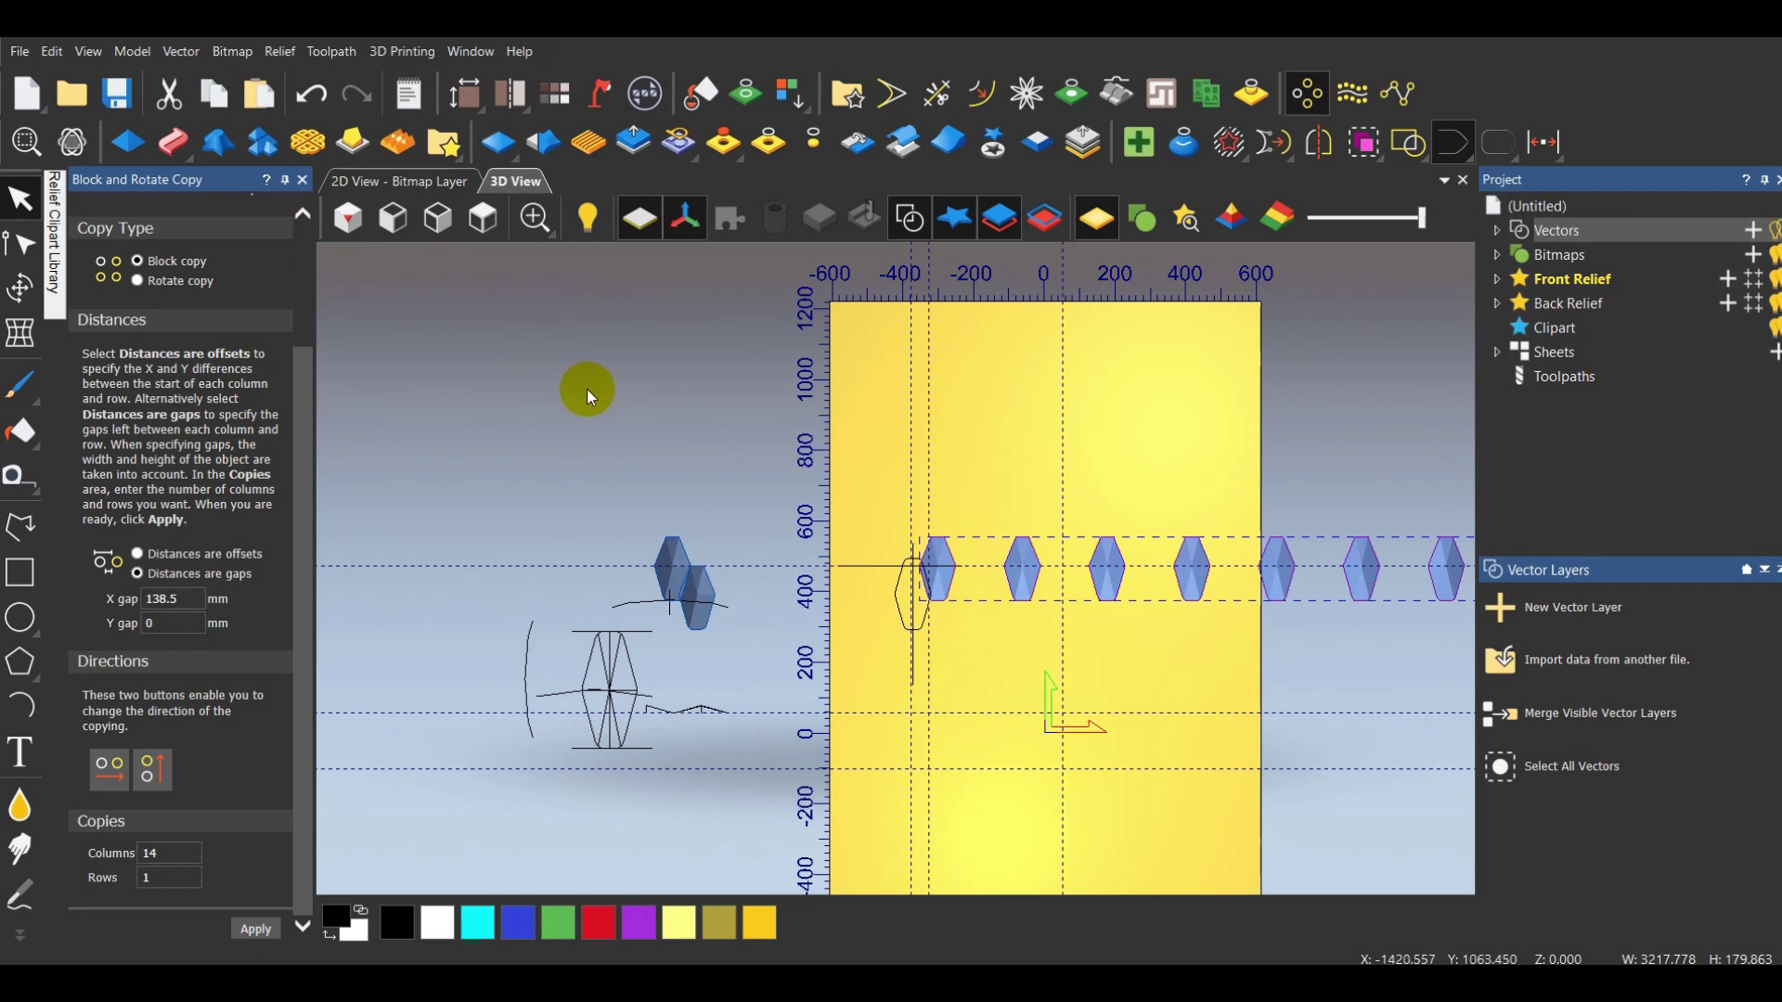
Center the row of tile copies on the model and compare its spacing with the two tiles beside the model
key("F9")
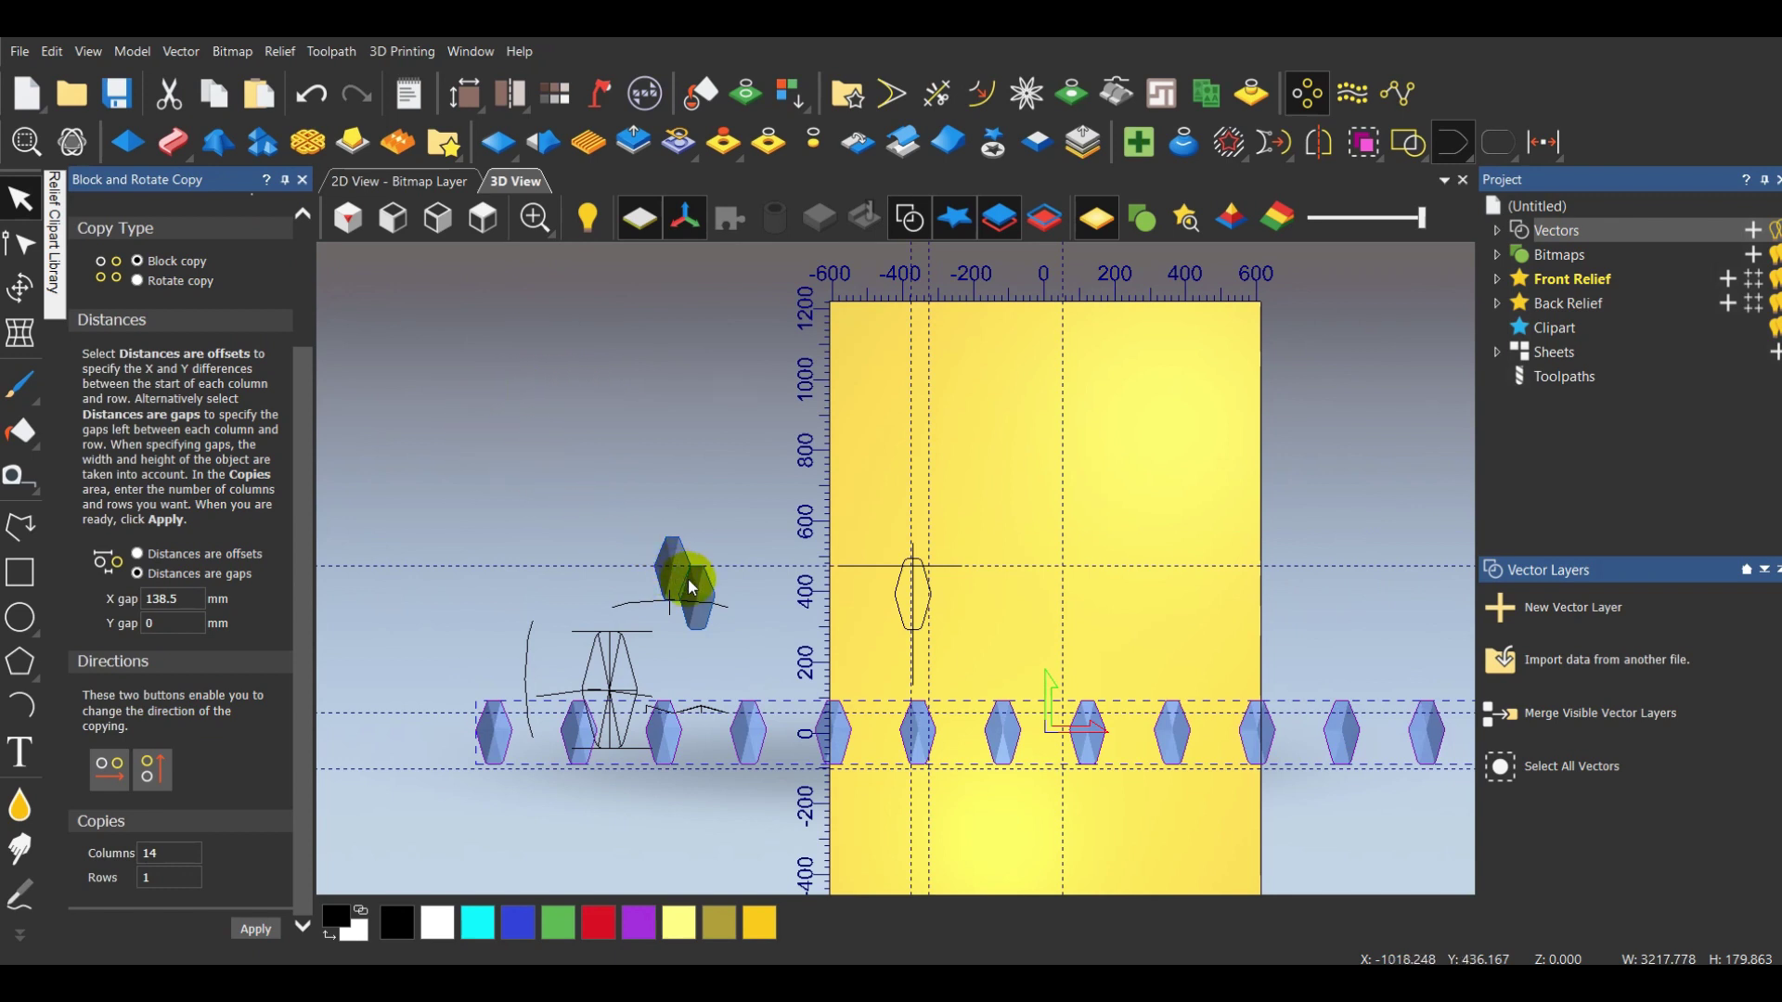
scroll(688, 577, "up", 3)
scroll(701, 546, "up", 1)
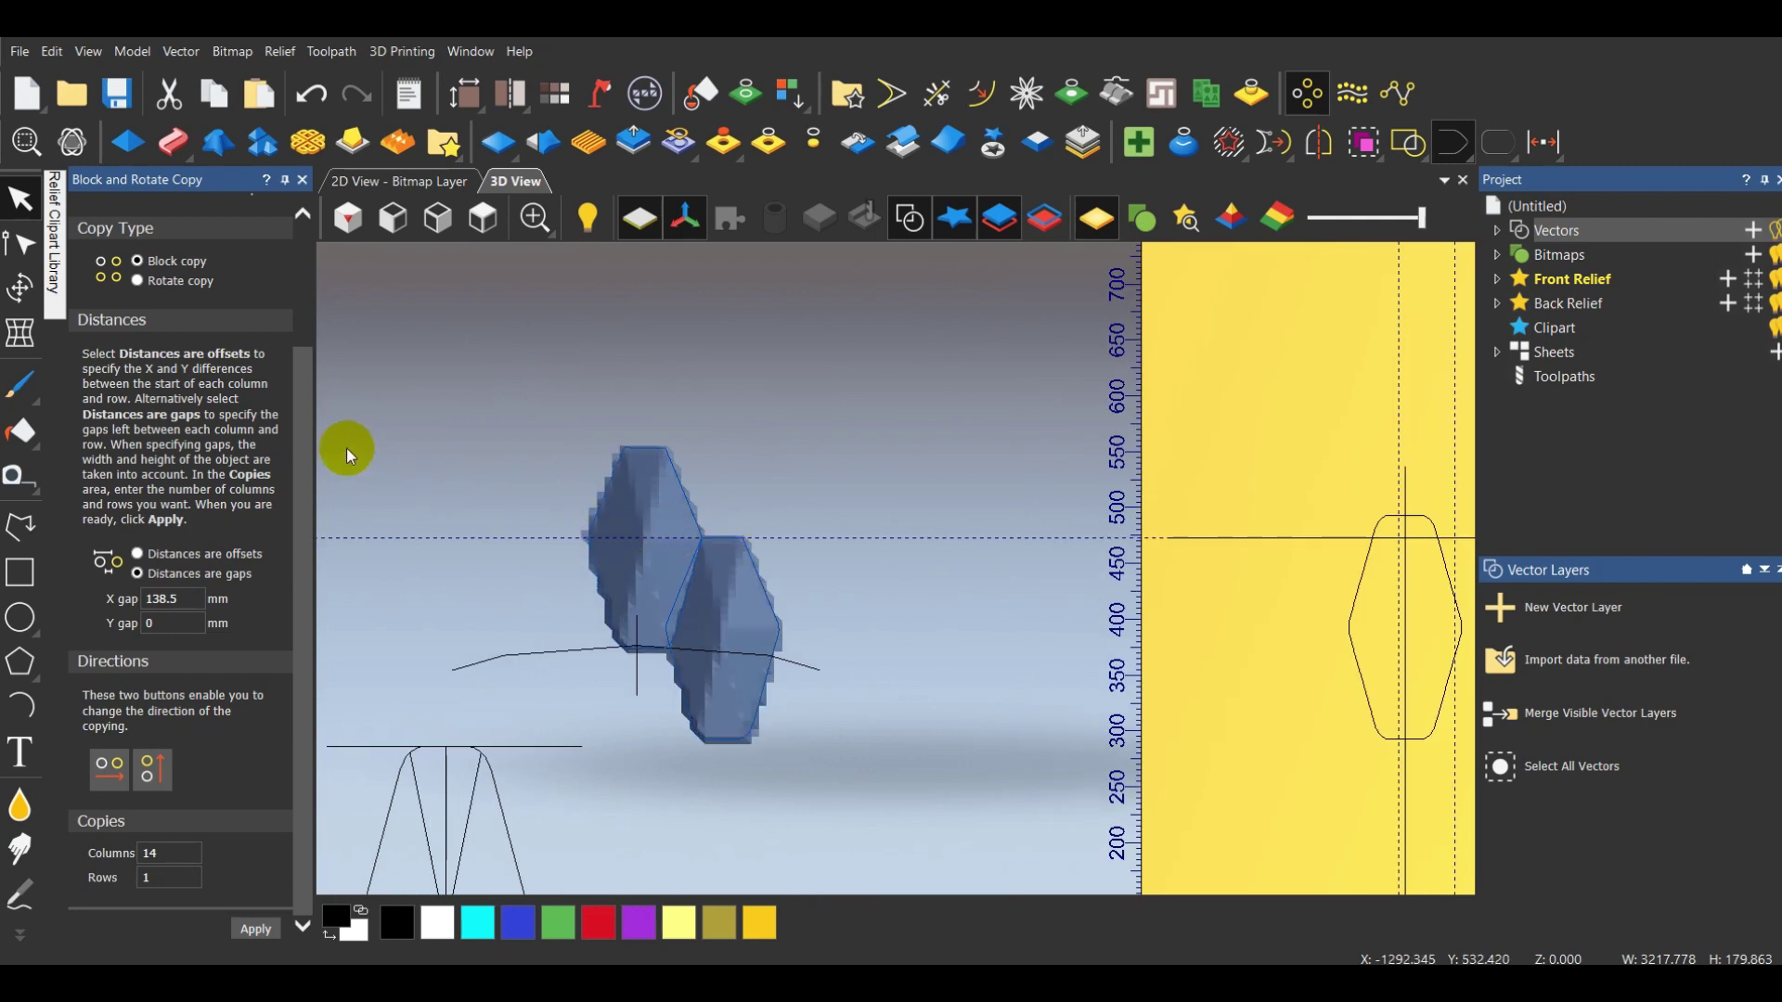
scroll(375, 477, "down", 2)
scroll(375, 477, "down", 2)
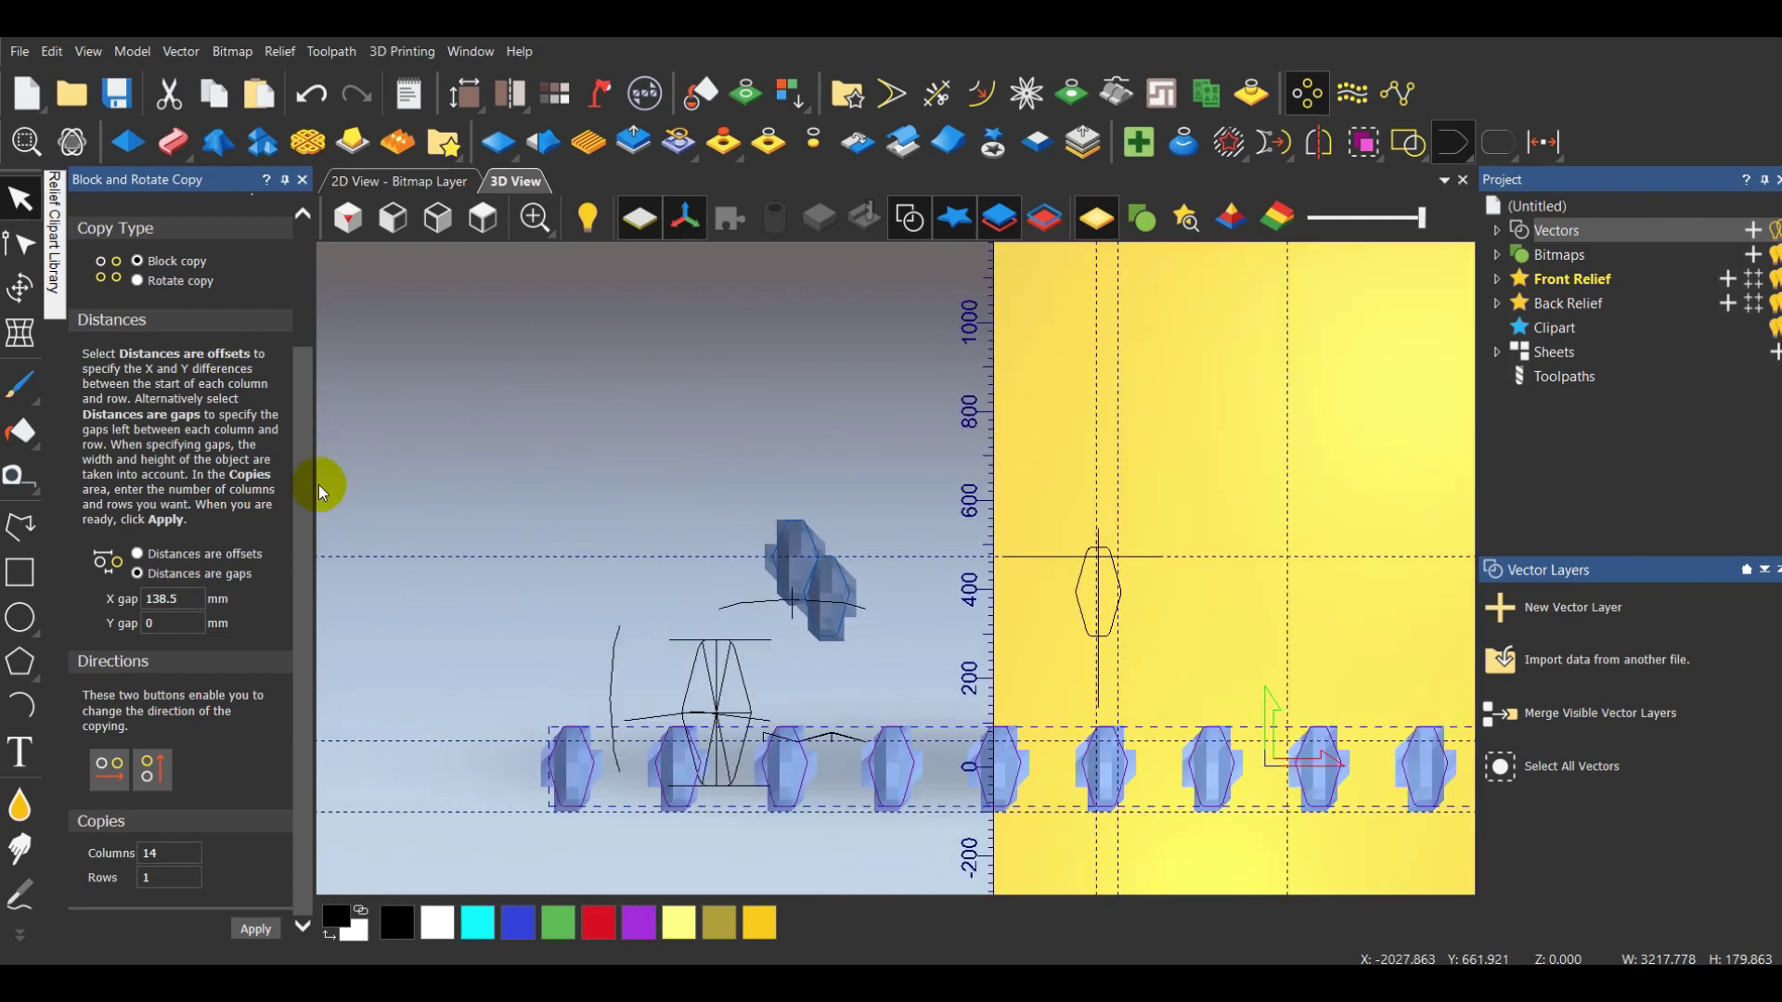
Undo the centering, the row of copies and the earlier move of the two tiles
left_click(233, 568)
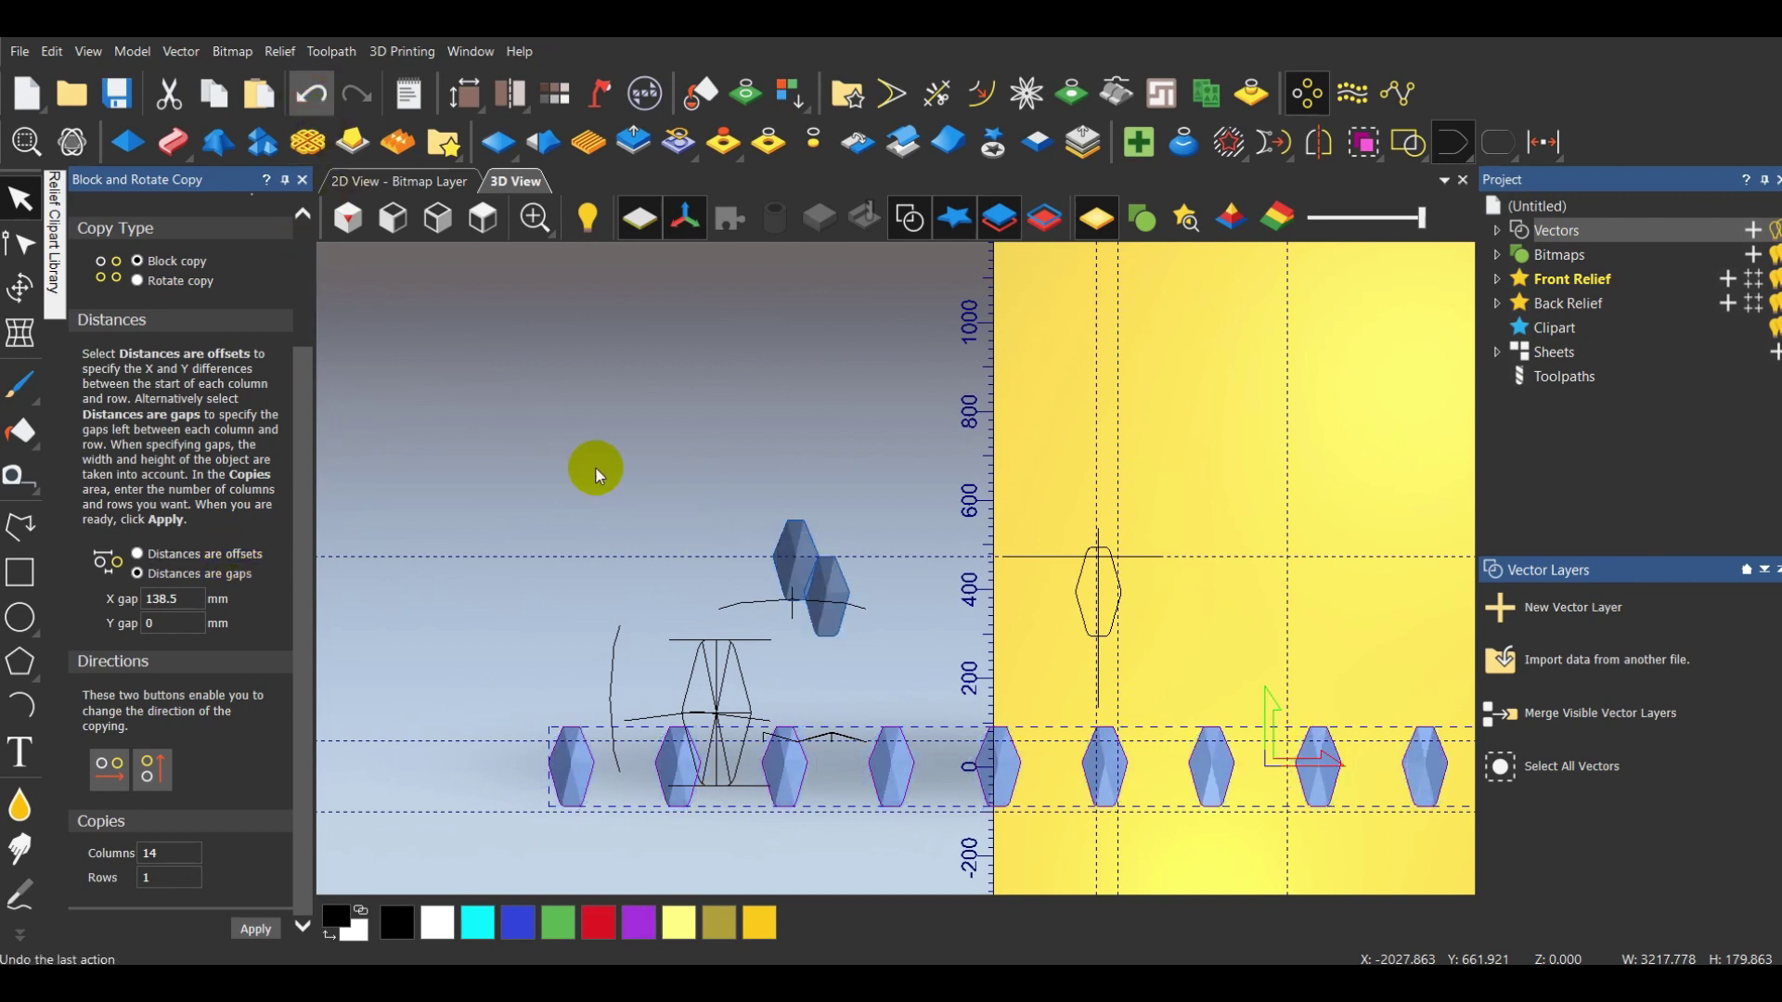
left_click(340, 97)
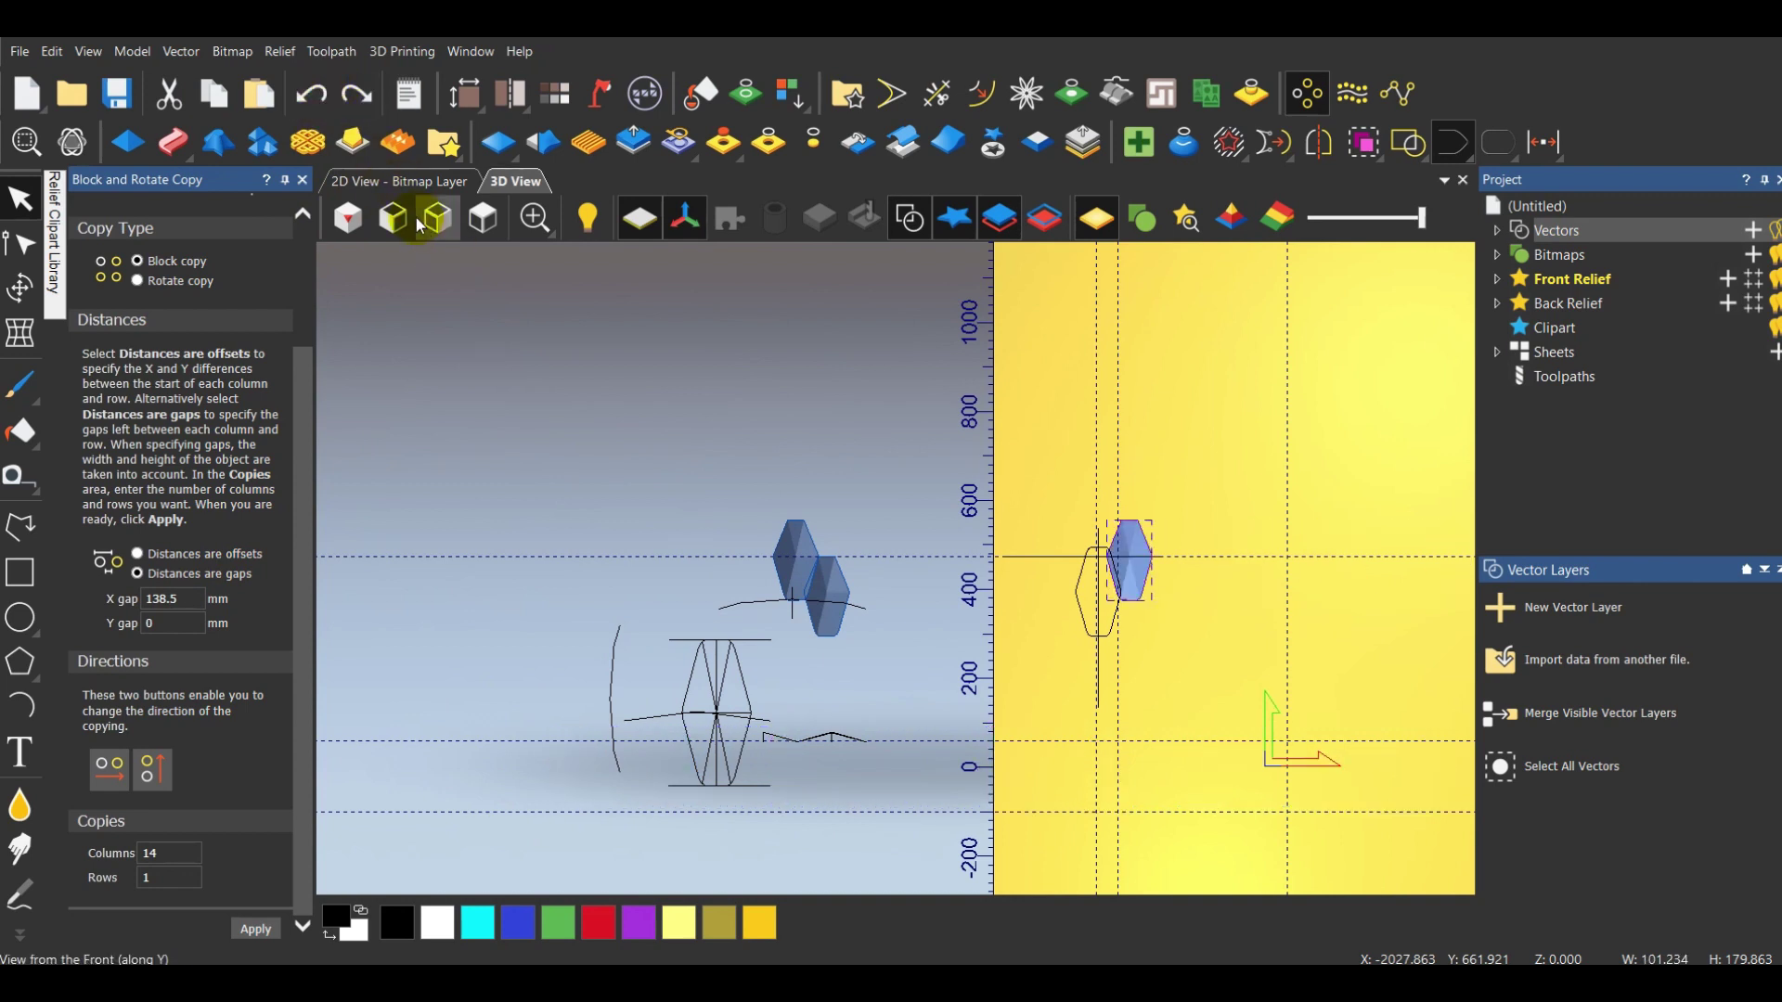
left_click(331, 97)
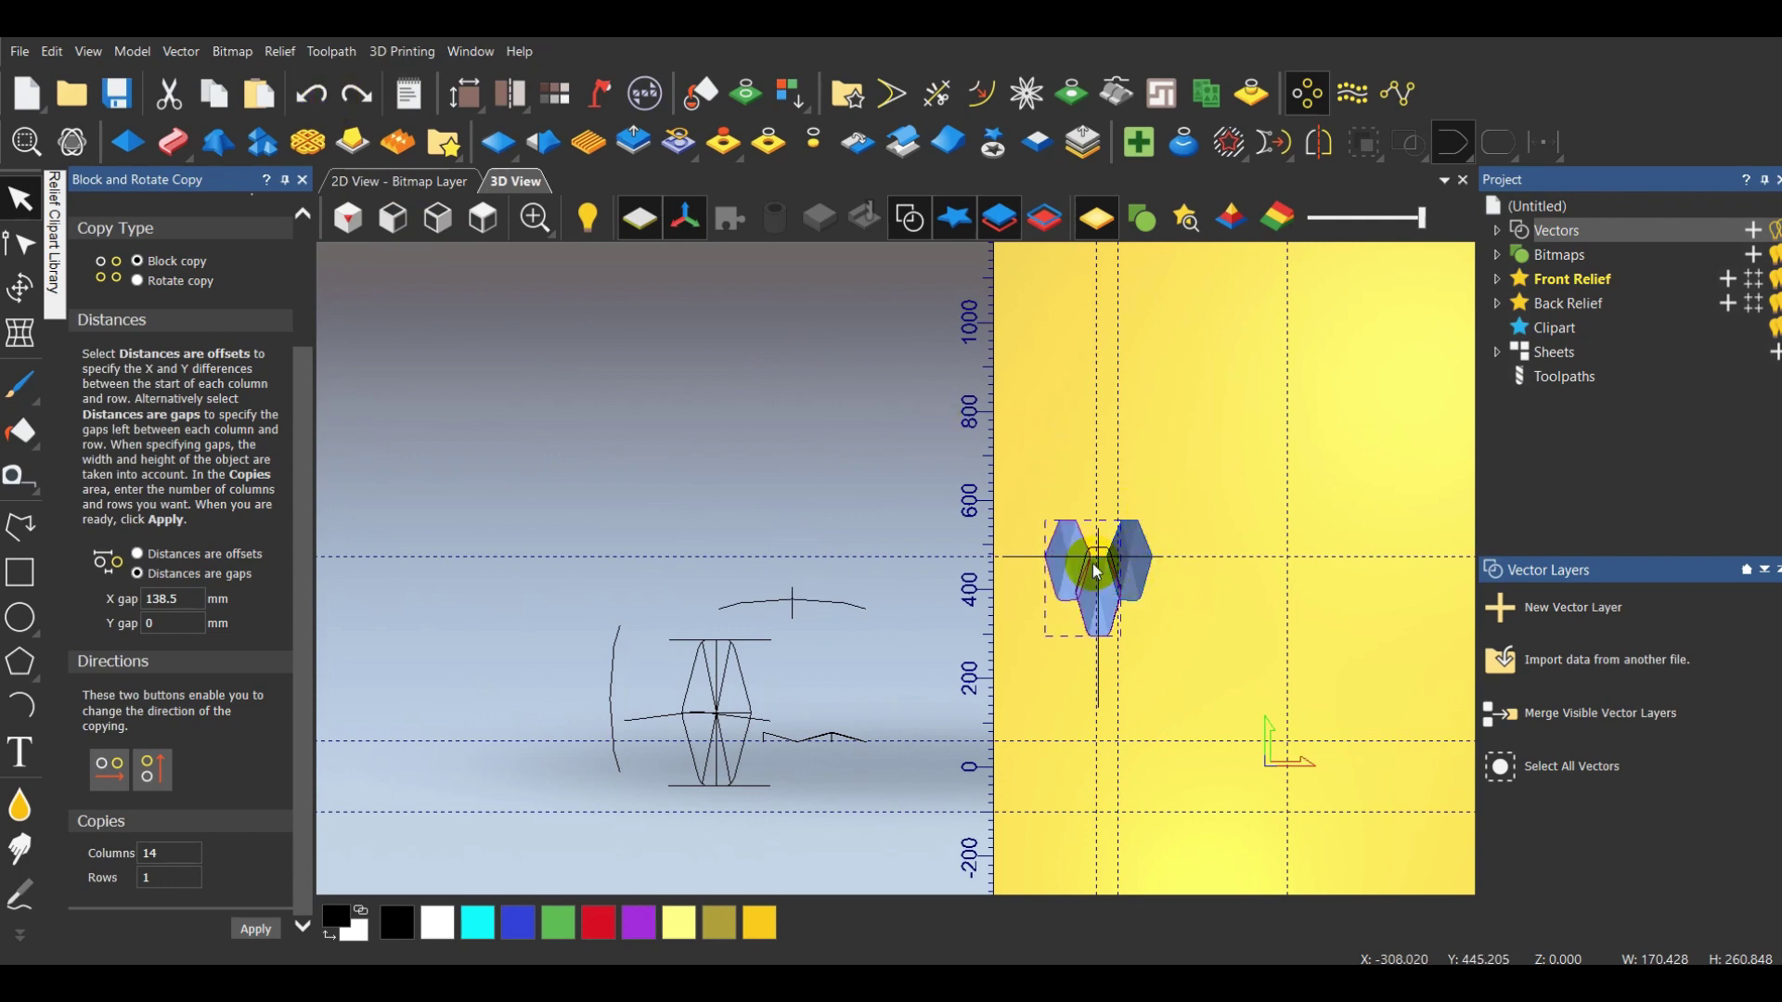
Measure the horizontal gap between the facing corners of the two upper tiles, and close the measuring tool
scroll(1114, 557, "up", 8)
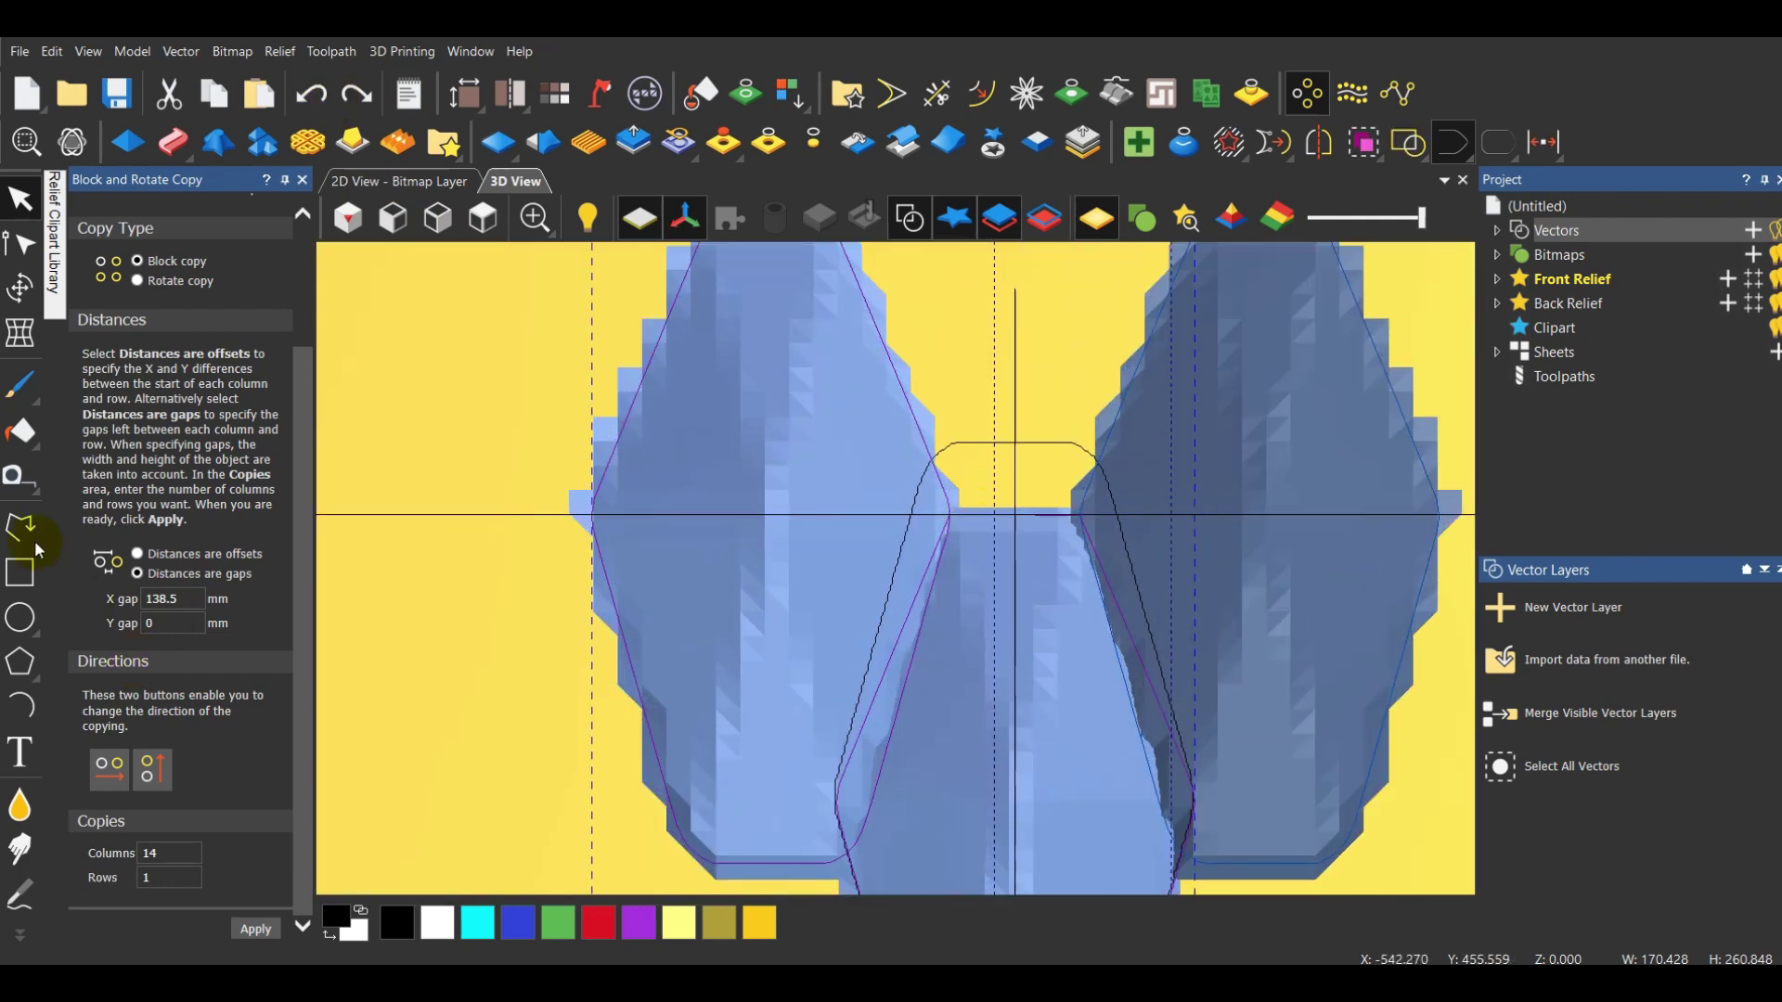
left_click(16, 479)
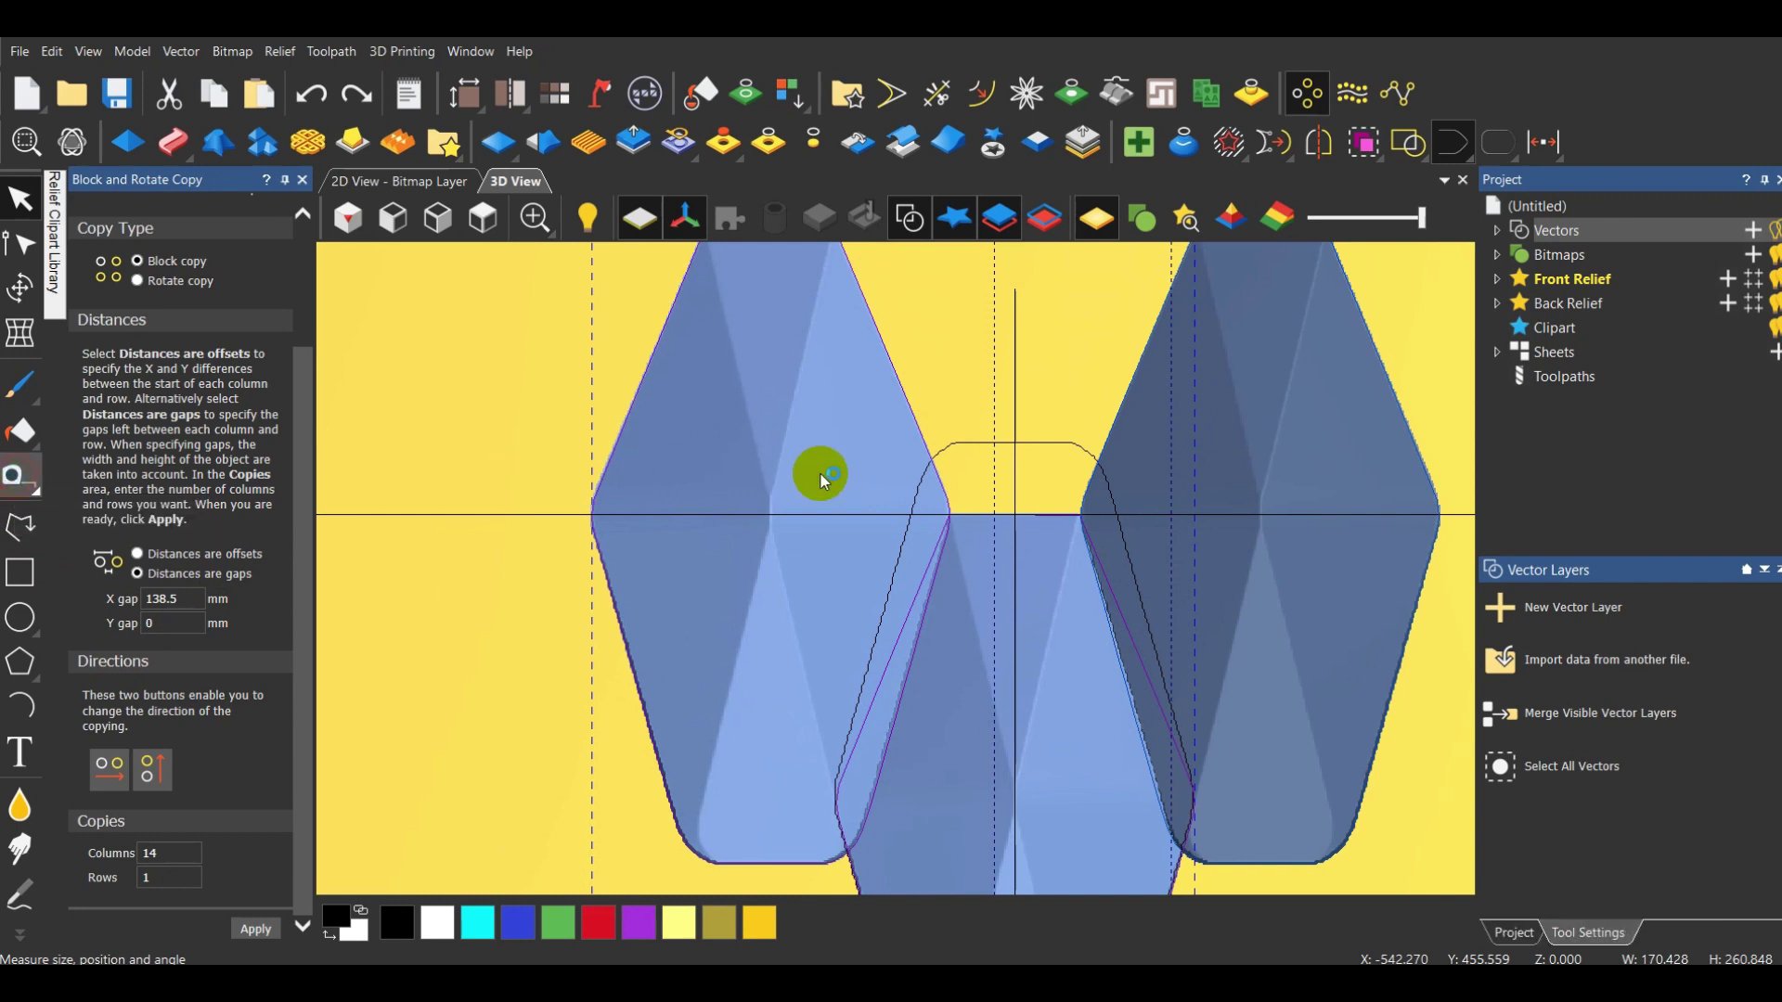
scroll(1004, 510, "up", 5)
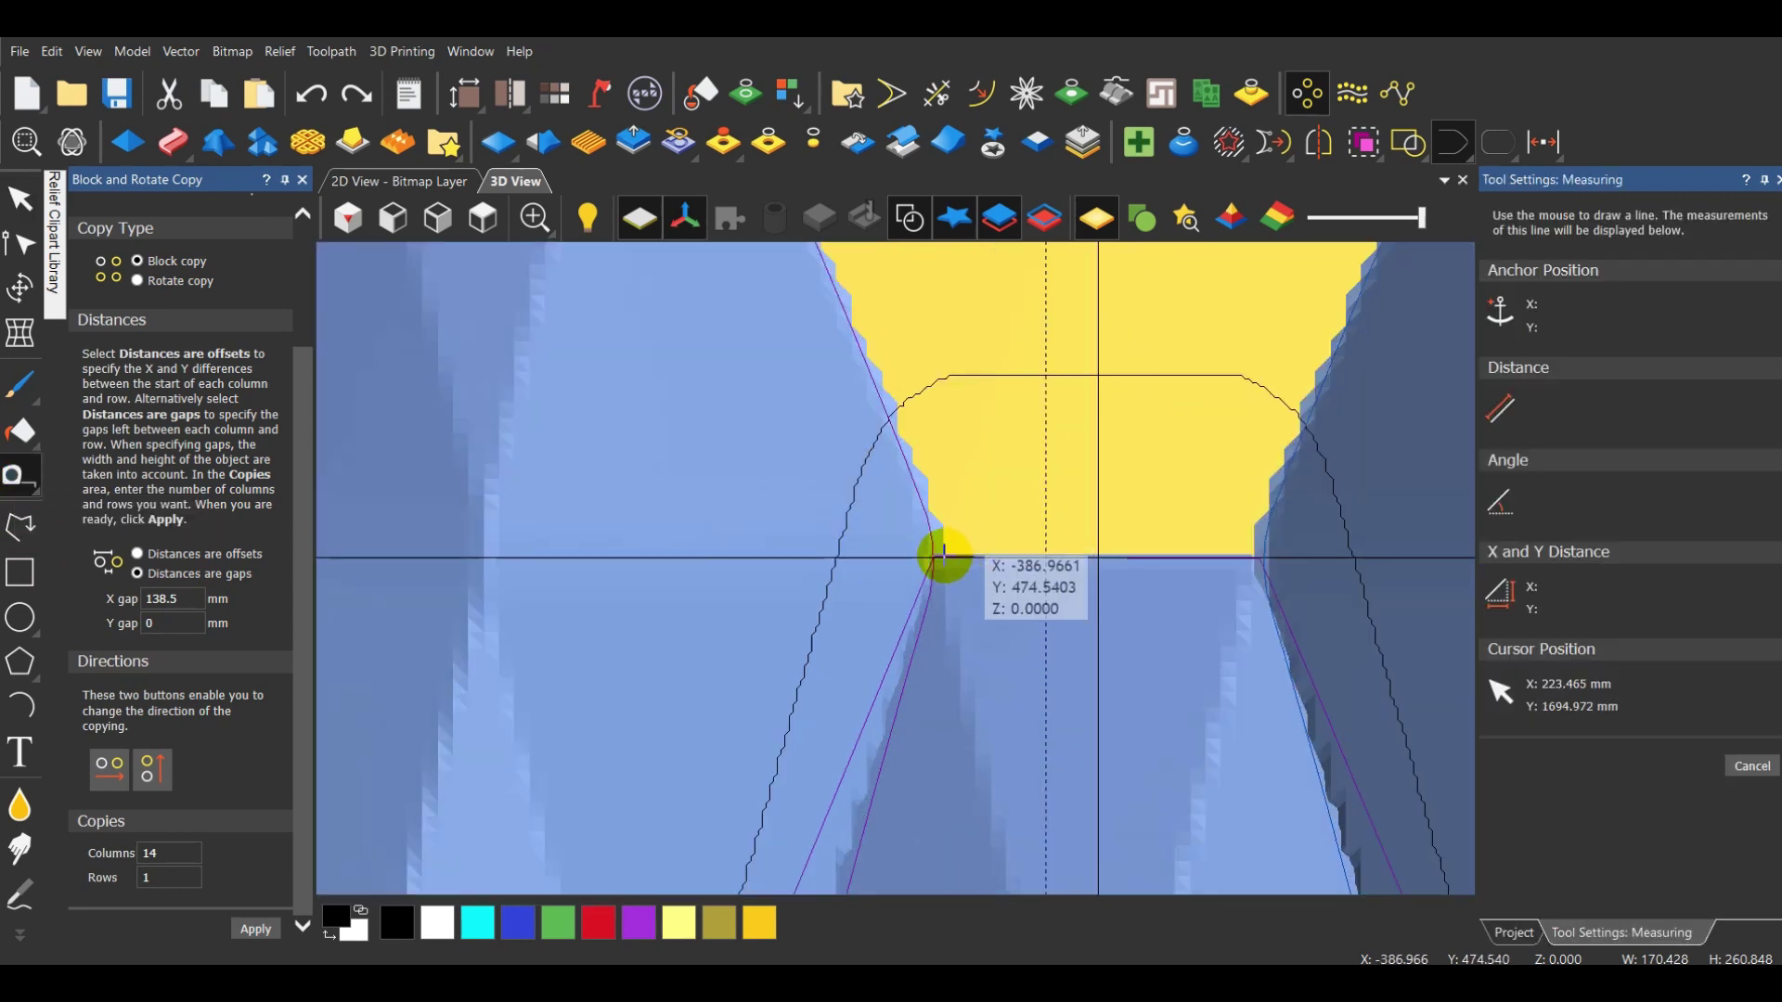
left_click_drag(933, 558, 1263, 557)
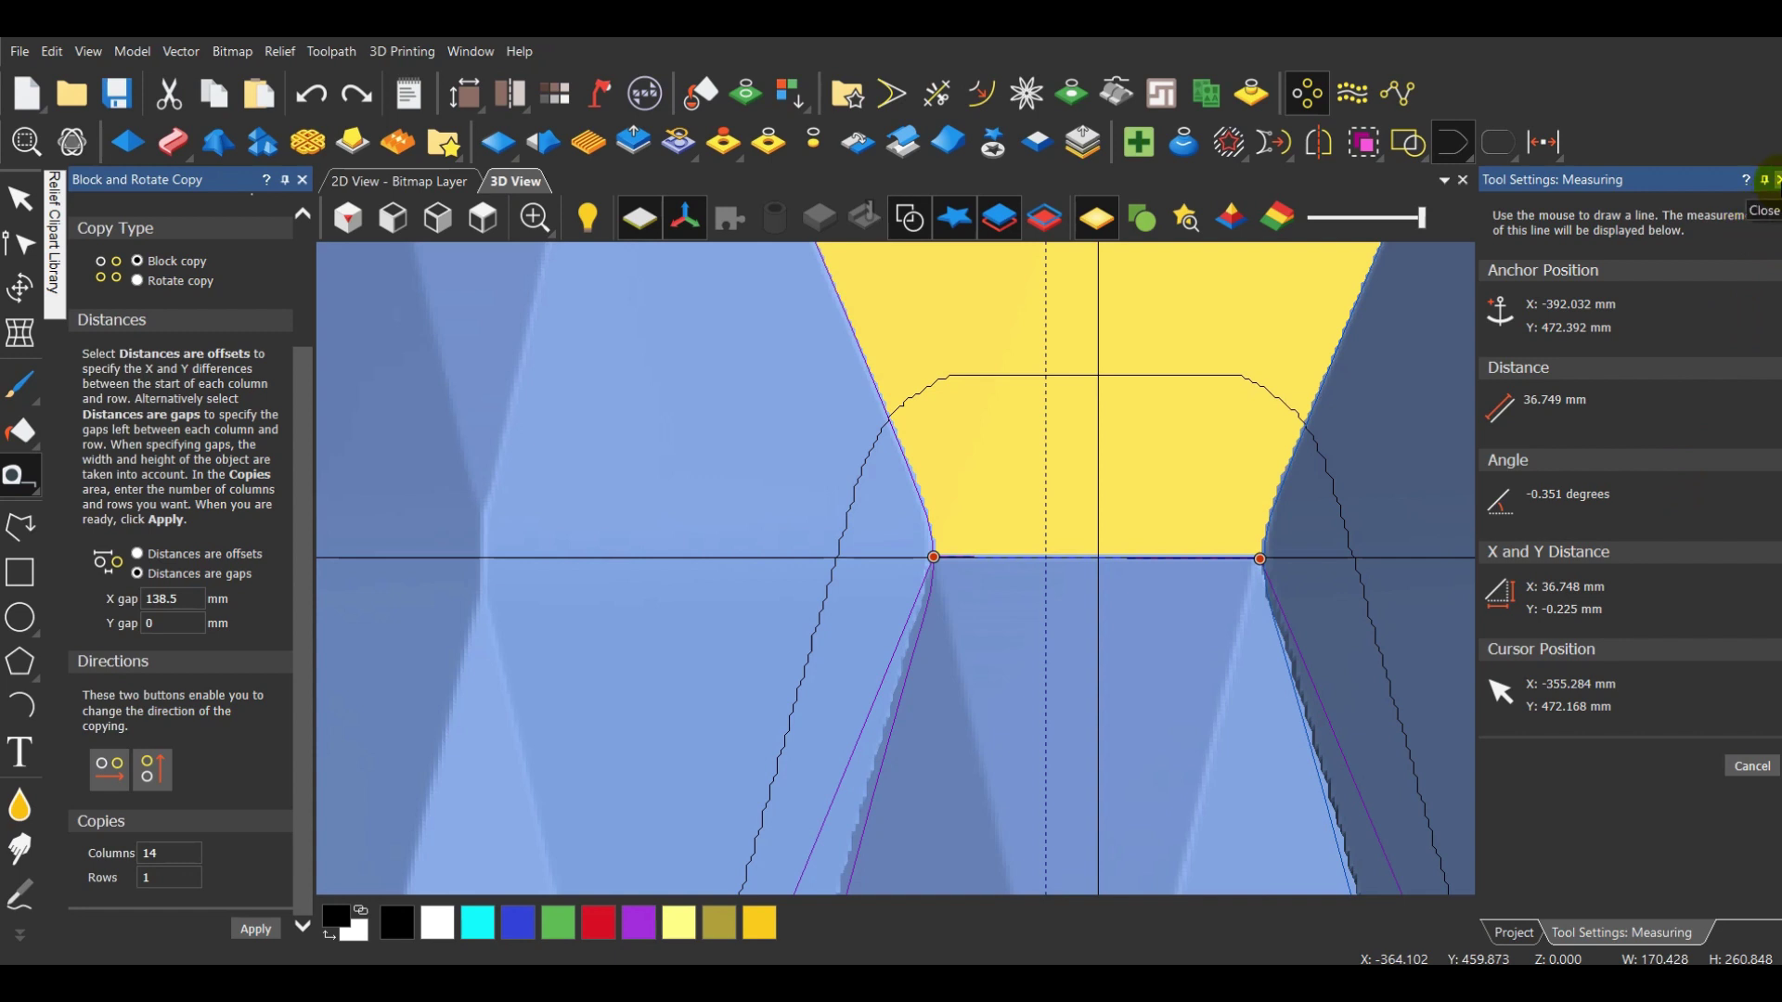
left_click(1771, 179)
Move the upper-left and lower tiles together off the model's left side, and select the remaining tile
scroll(1248, 462, "down", 2)
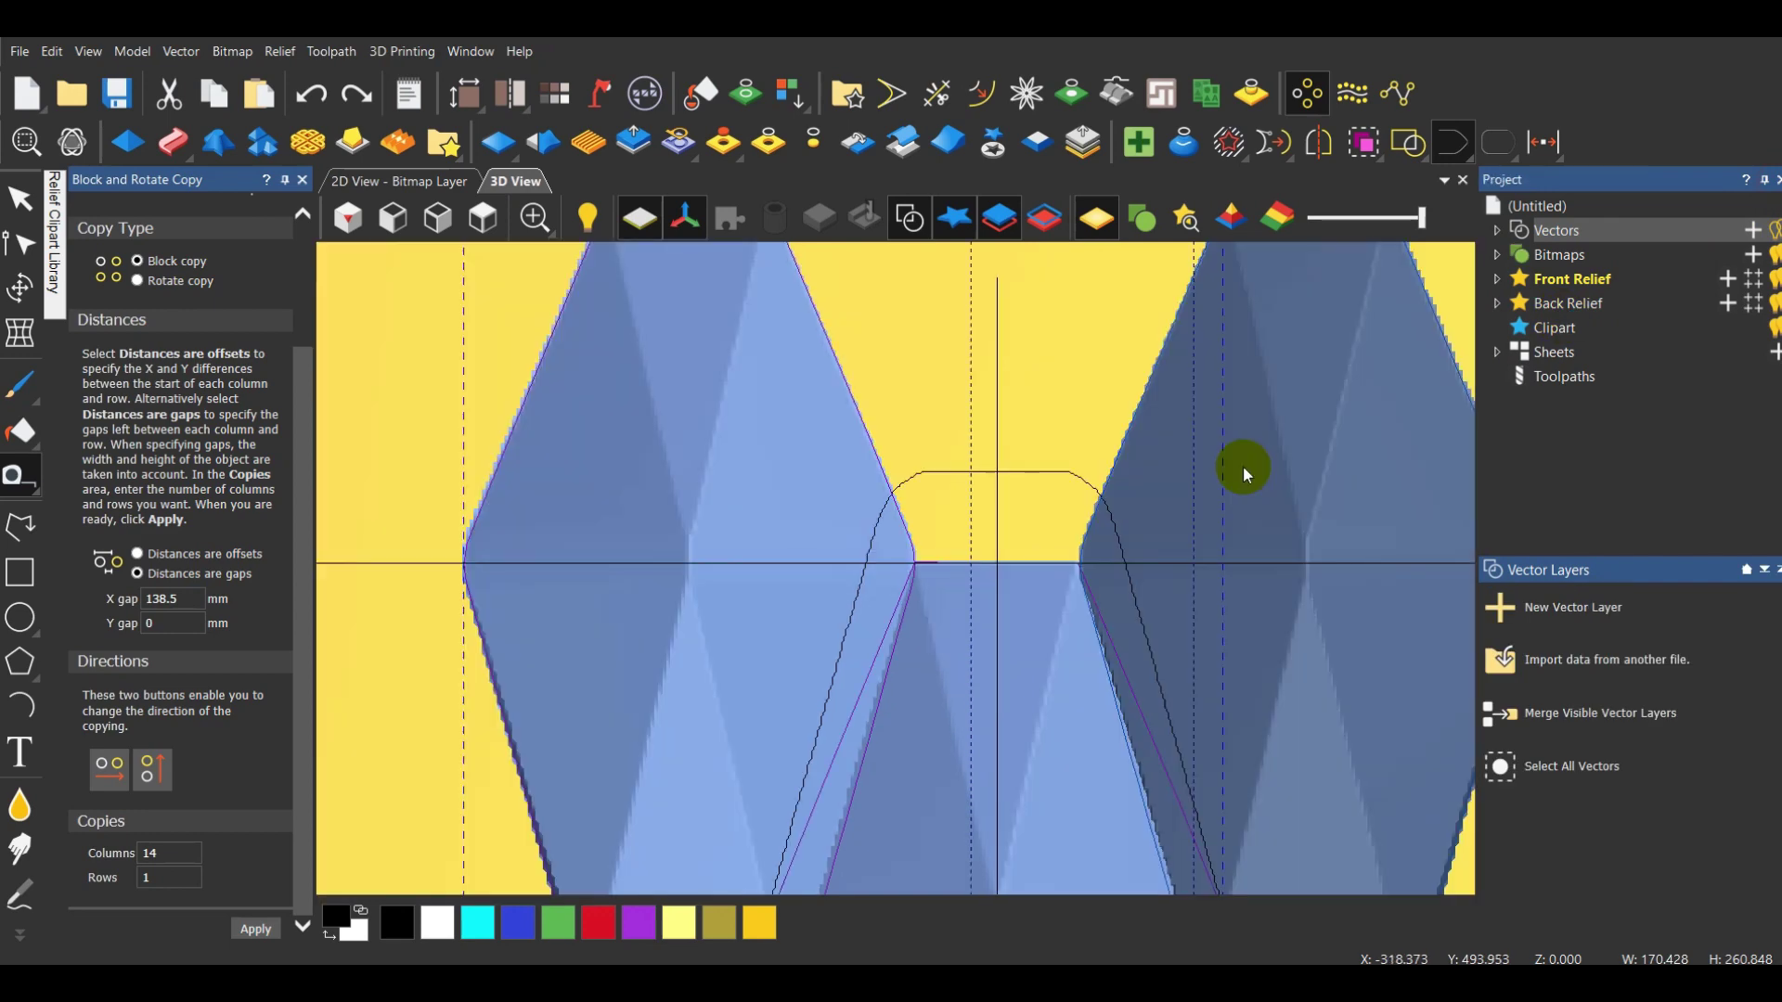
scroll(1242, 474, "down", 3)
scroll(868, 598, "down", 2)
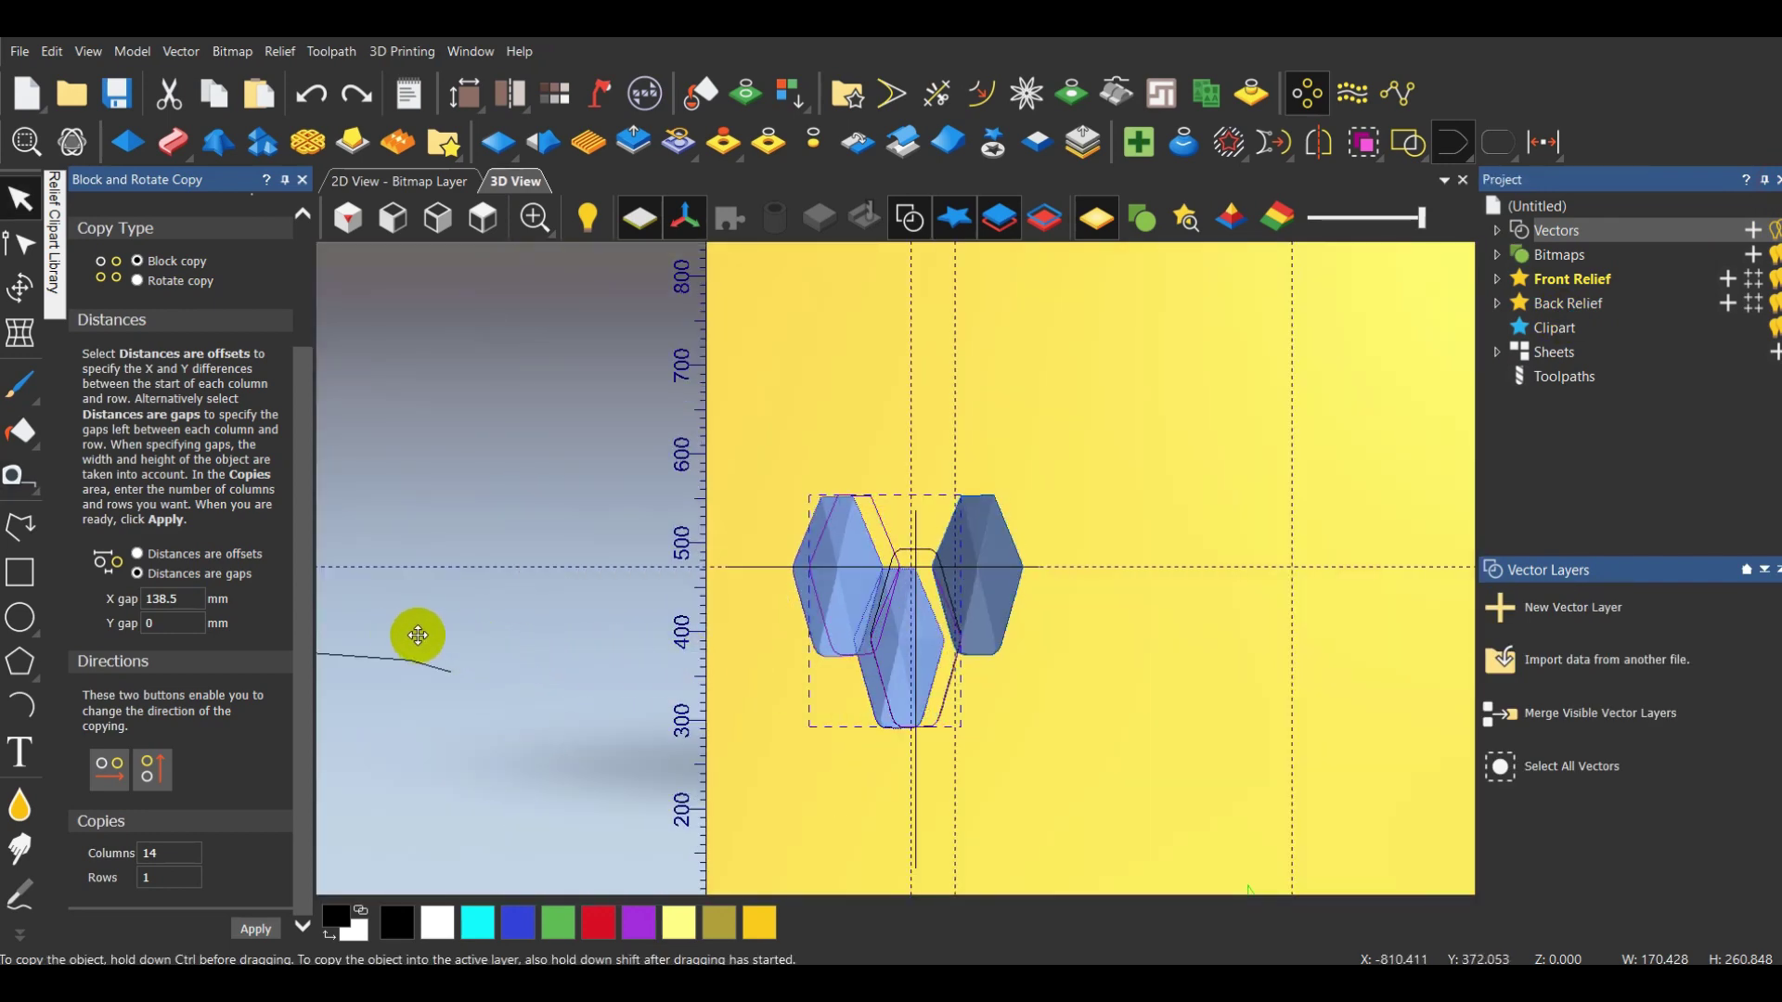
left_click_drag(417, 635, 344, 635)
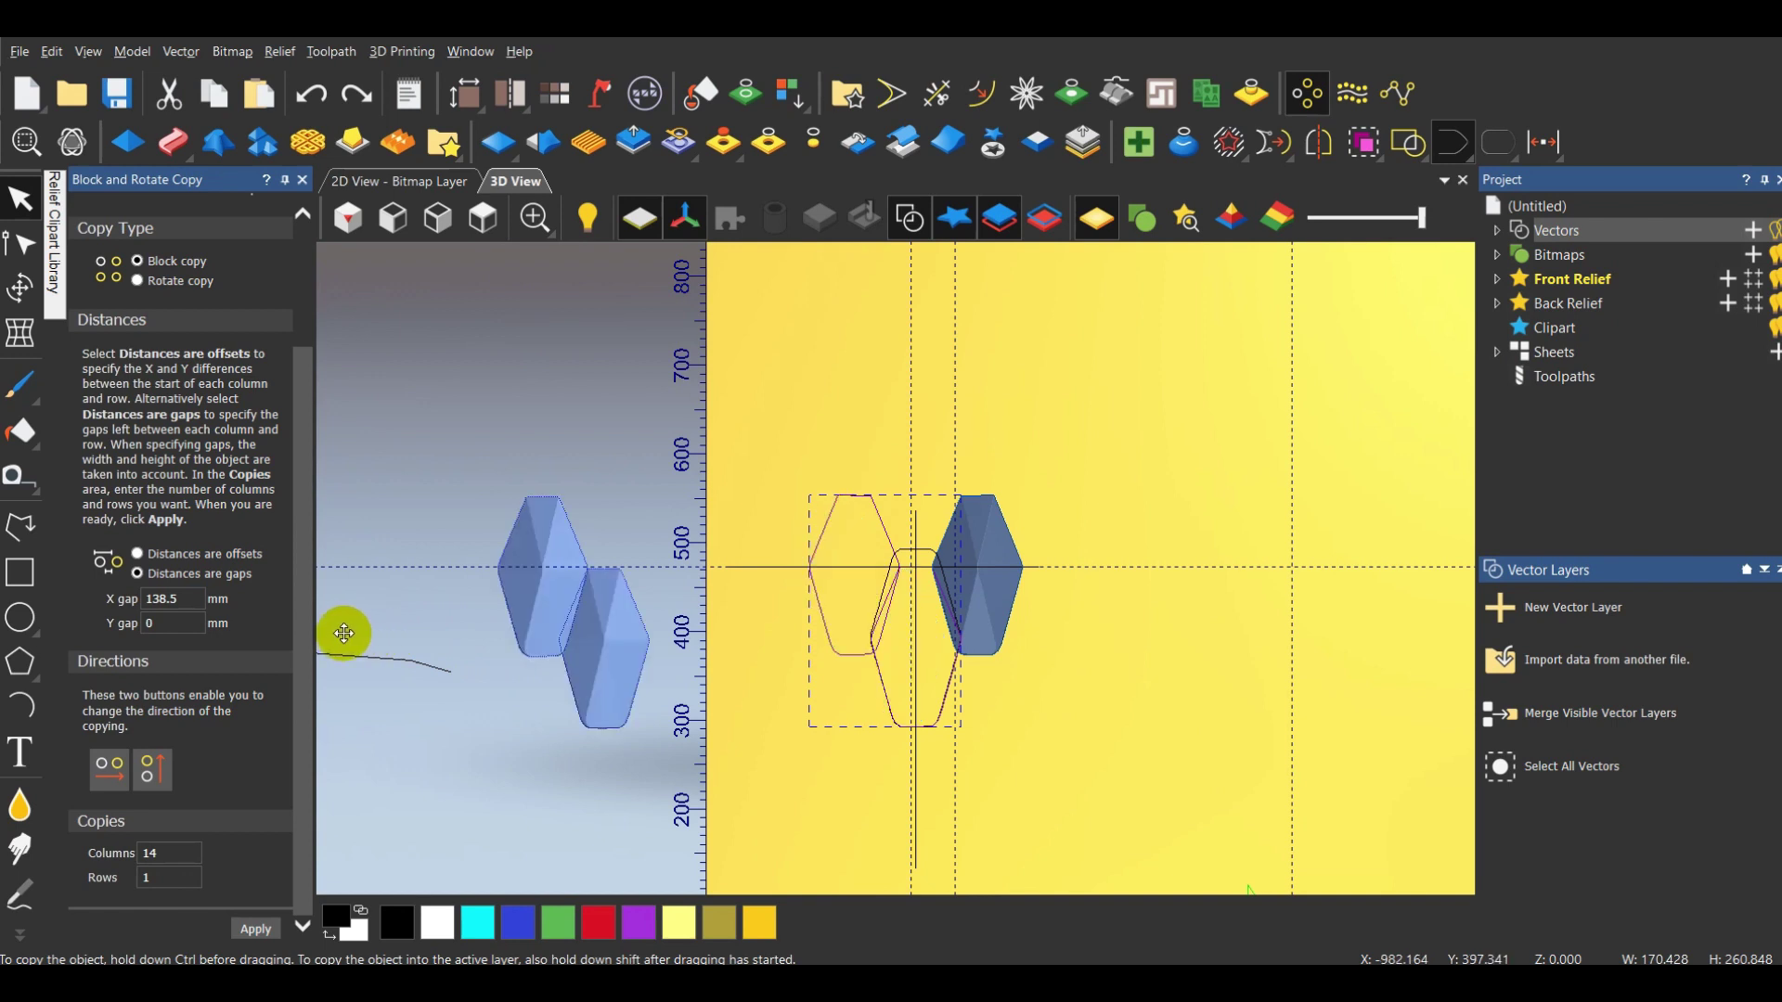
key("alt")
left_click(995, 650)
left_click(397, 664)
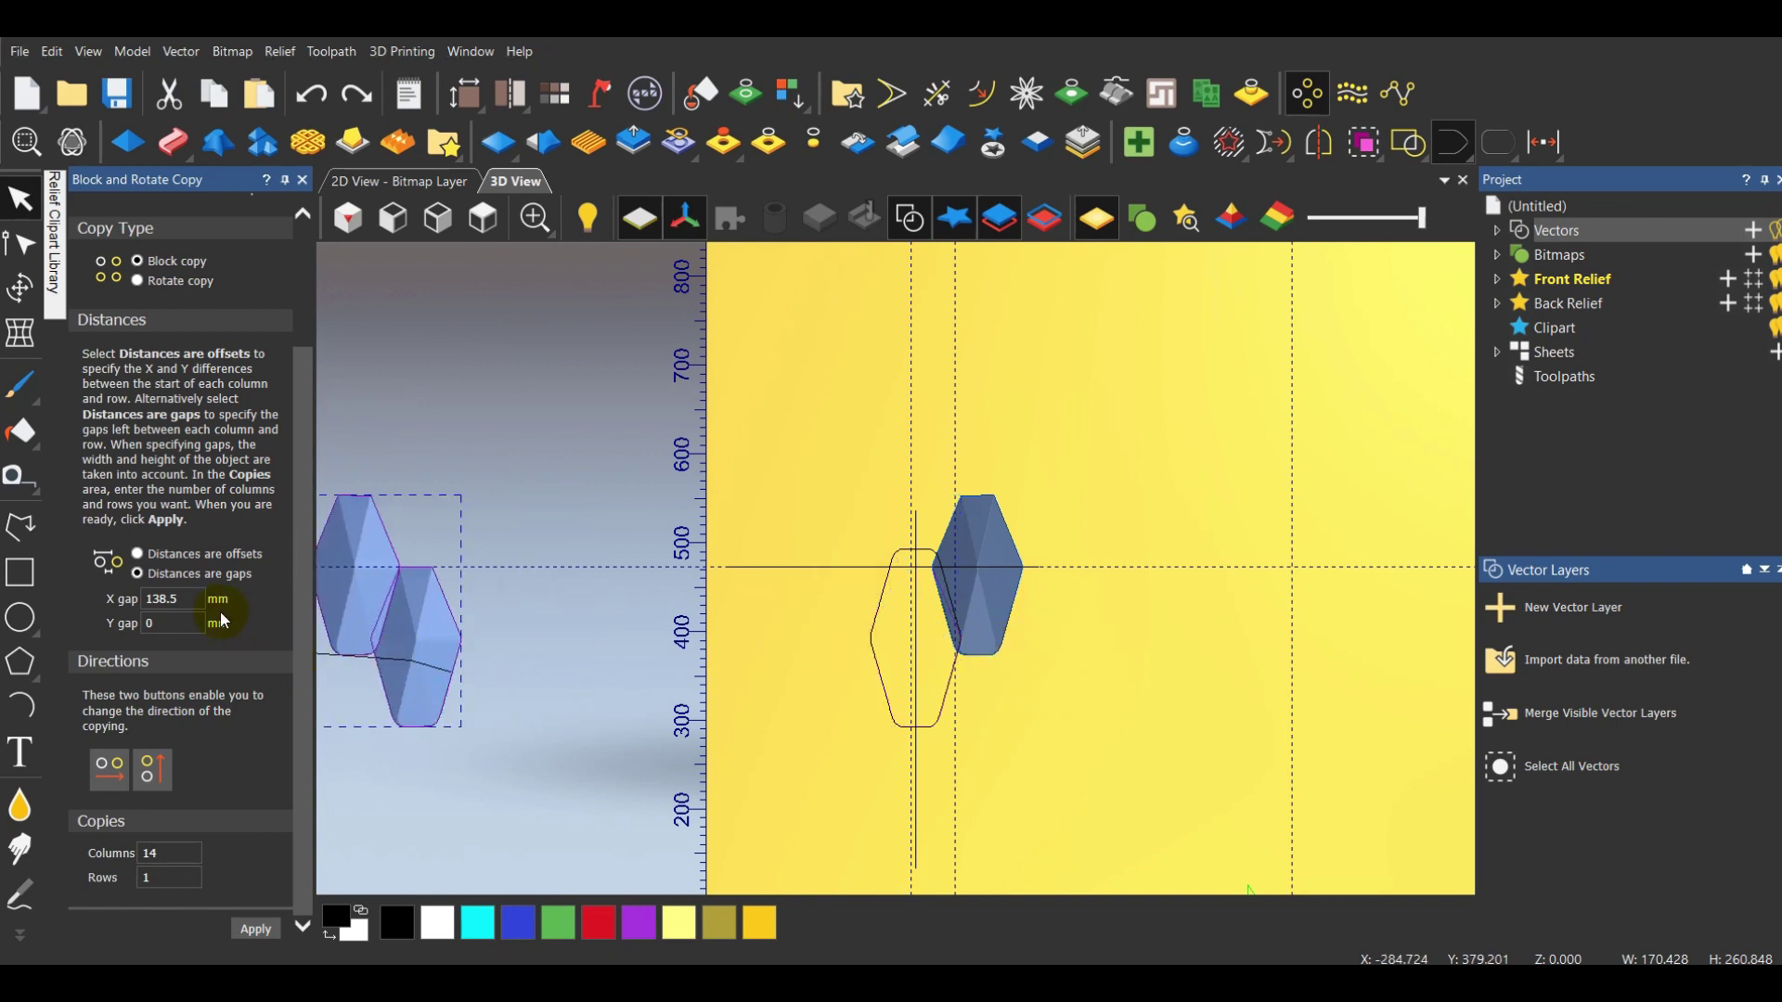
Block copy the selected tile into one row of 28 columns with an X gap of 36.75 mm
left_click_drag(181, 598, 70, 591)
type("36")
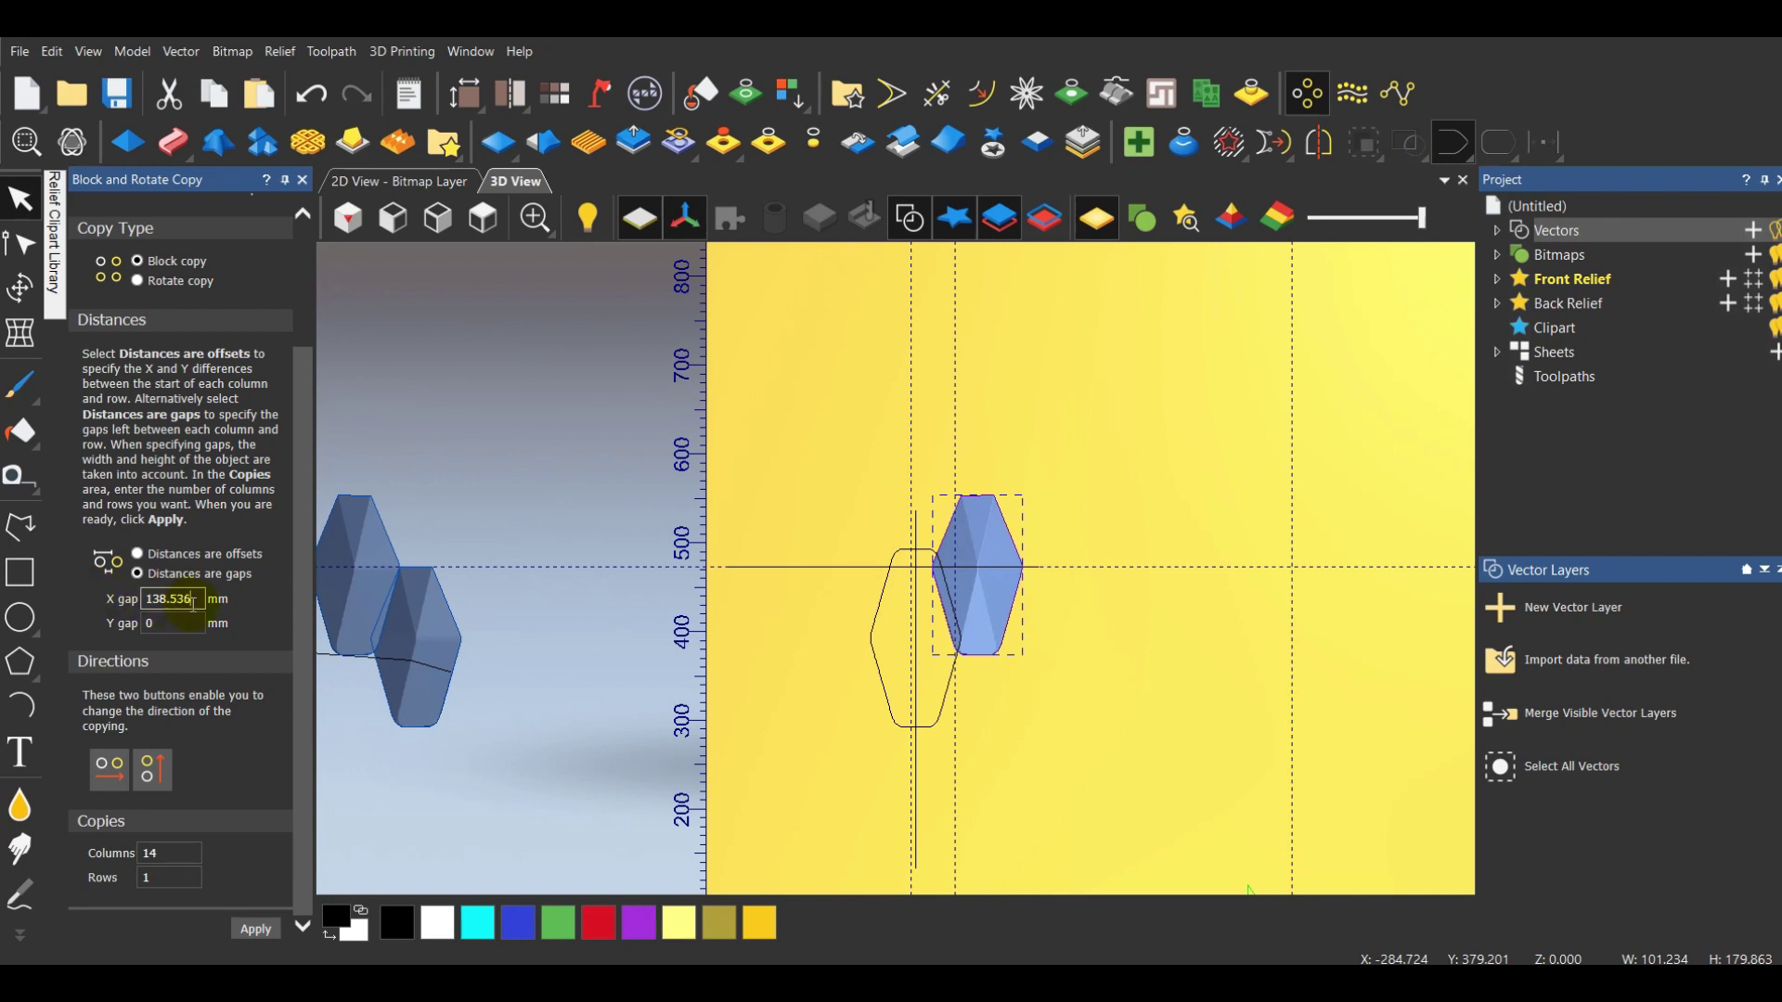
left_click_drag(190, 599, 138, 599)
type("36.75")
left_click_drag(174, 852, 108, 845)
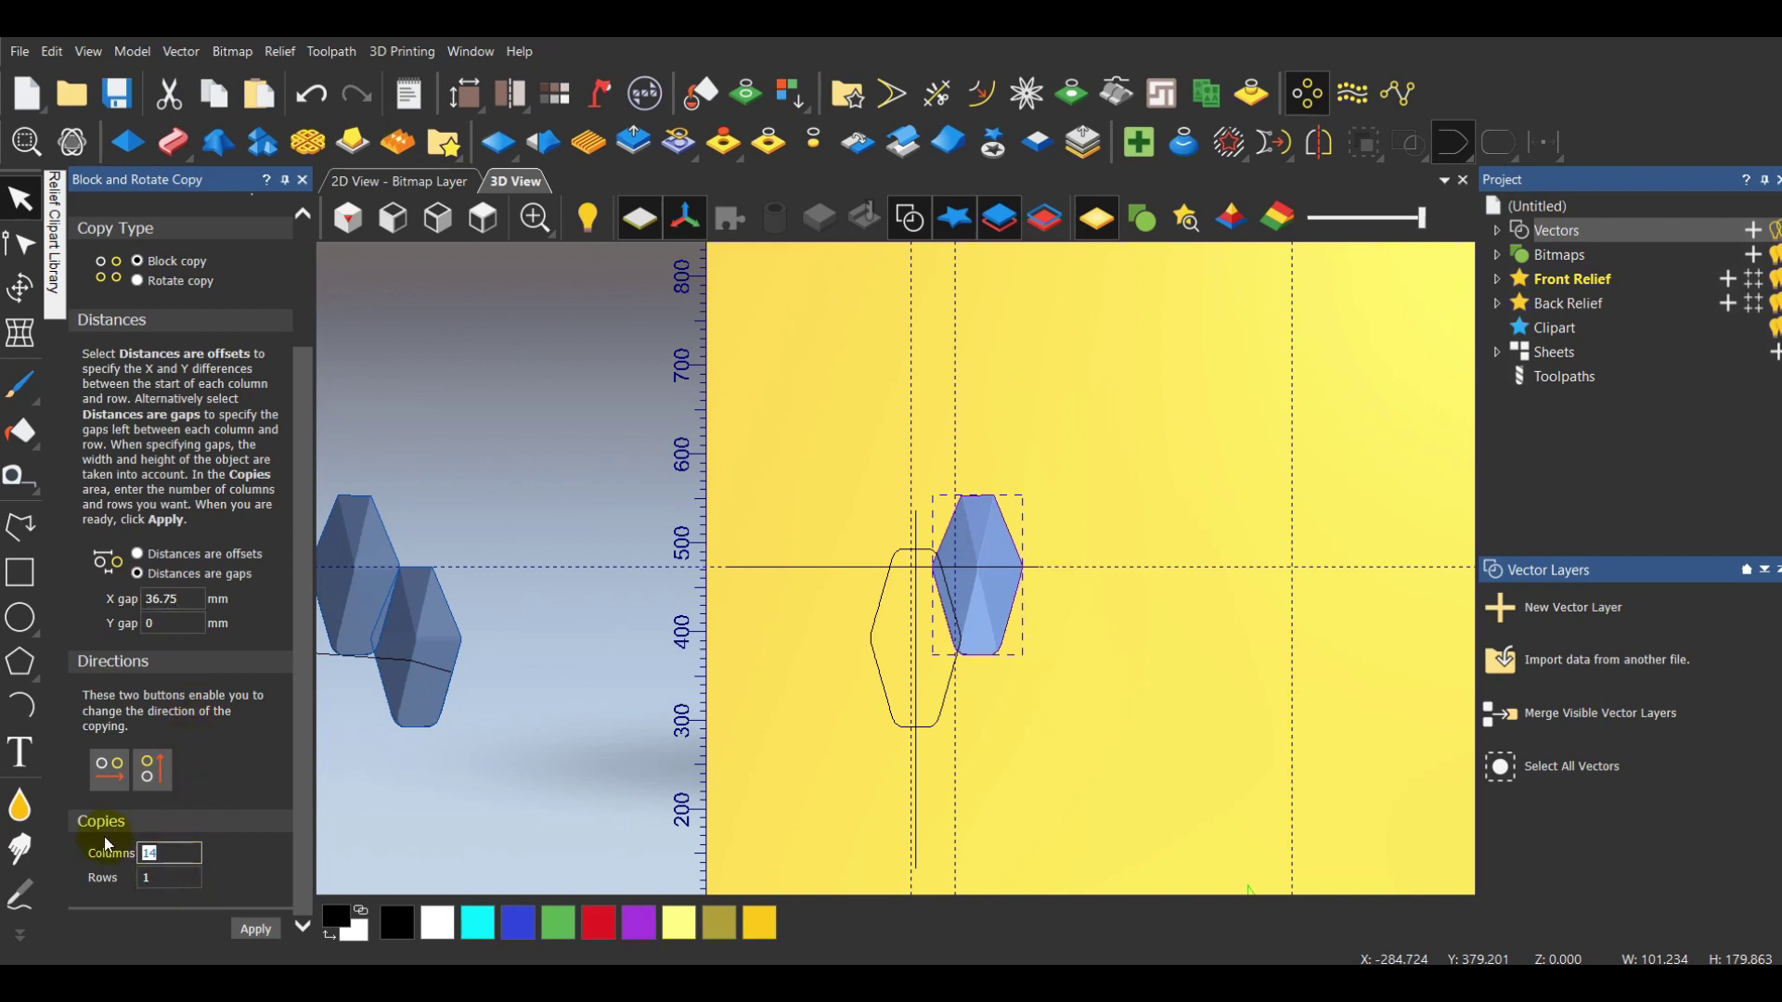
type("28")
left_click(259, 929)
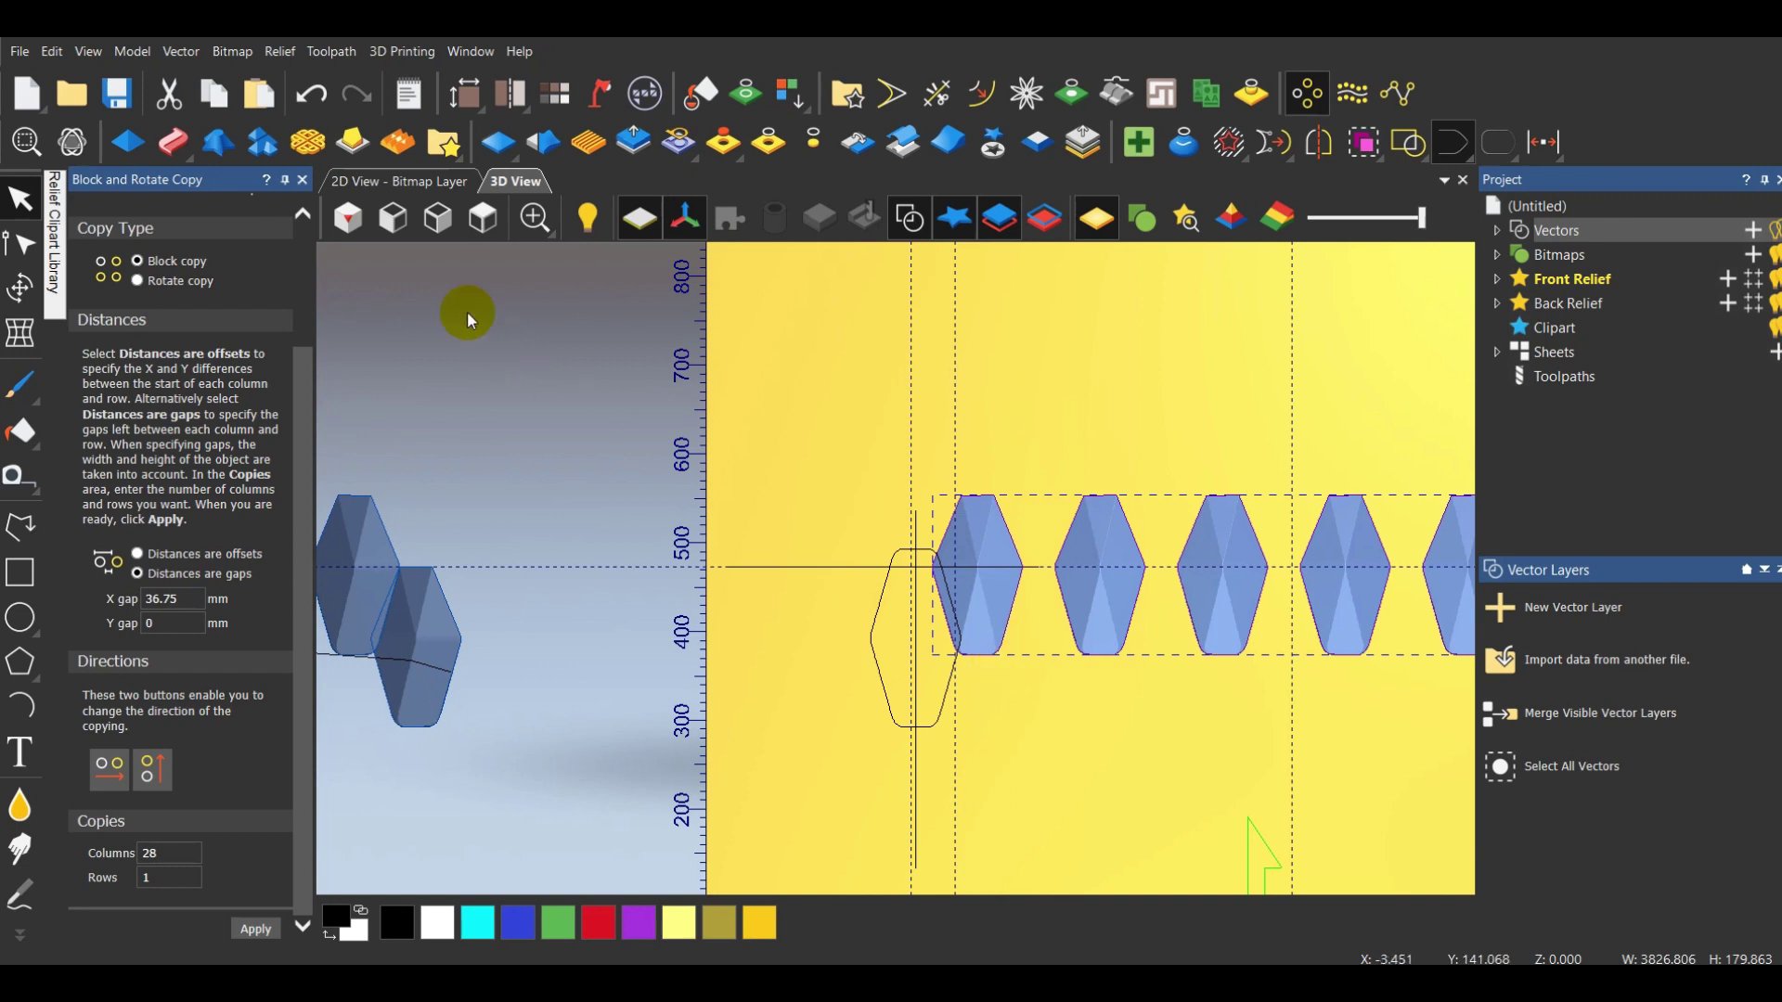
Center the row of tile copies on the model and close the block copy tool
scroll(469, 243, "down", 5)
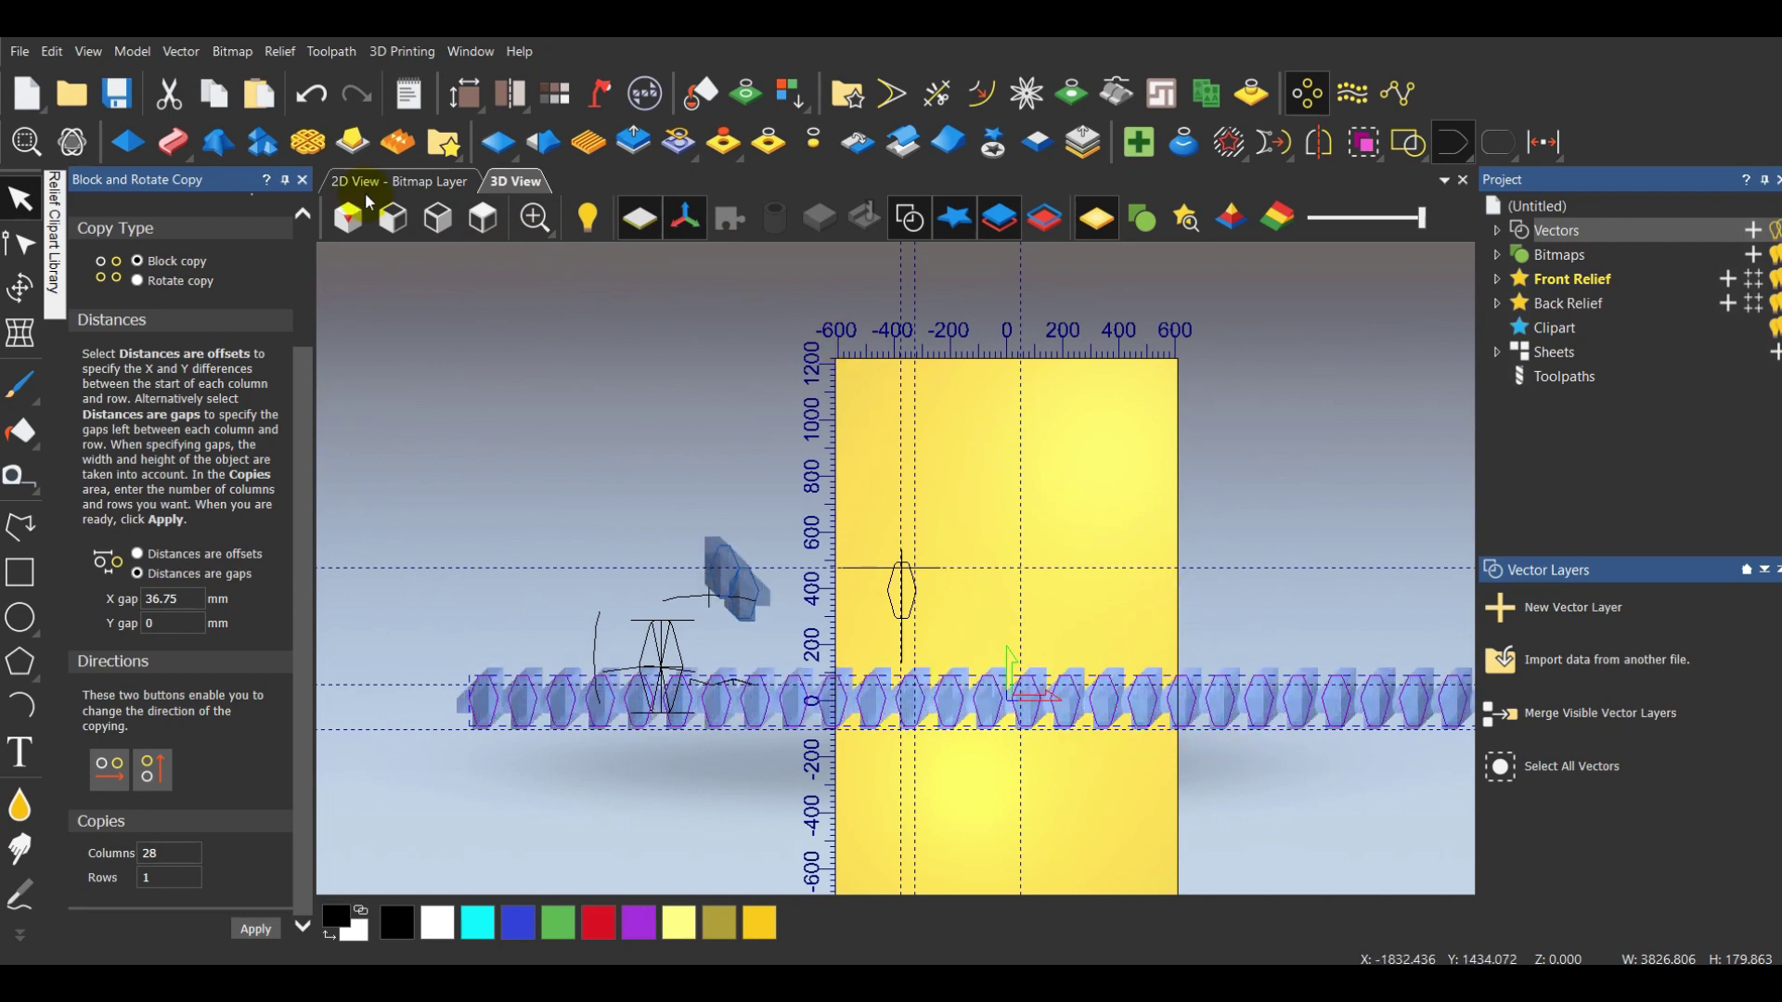
left_click(311, 95)
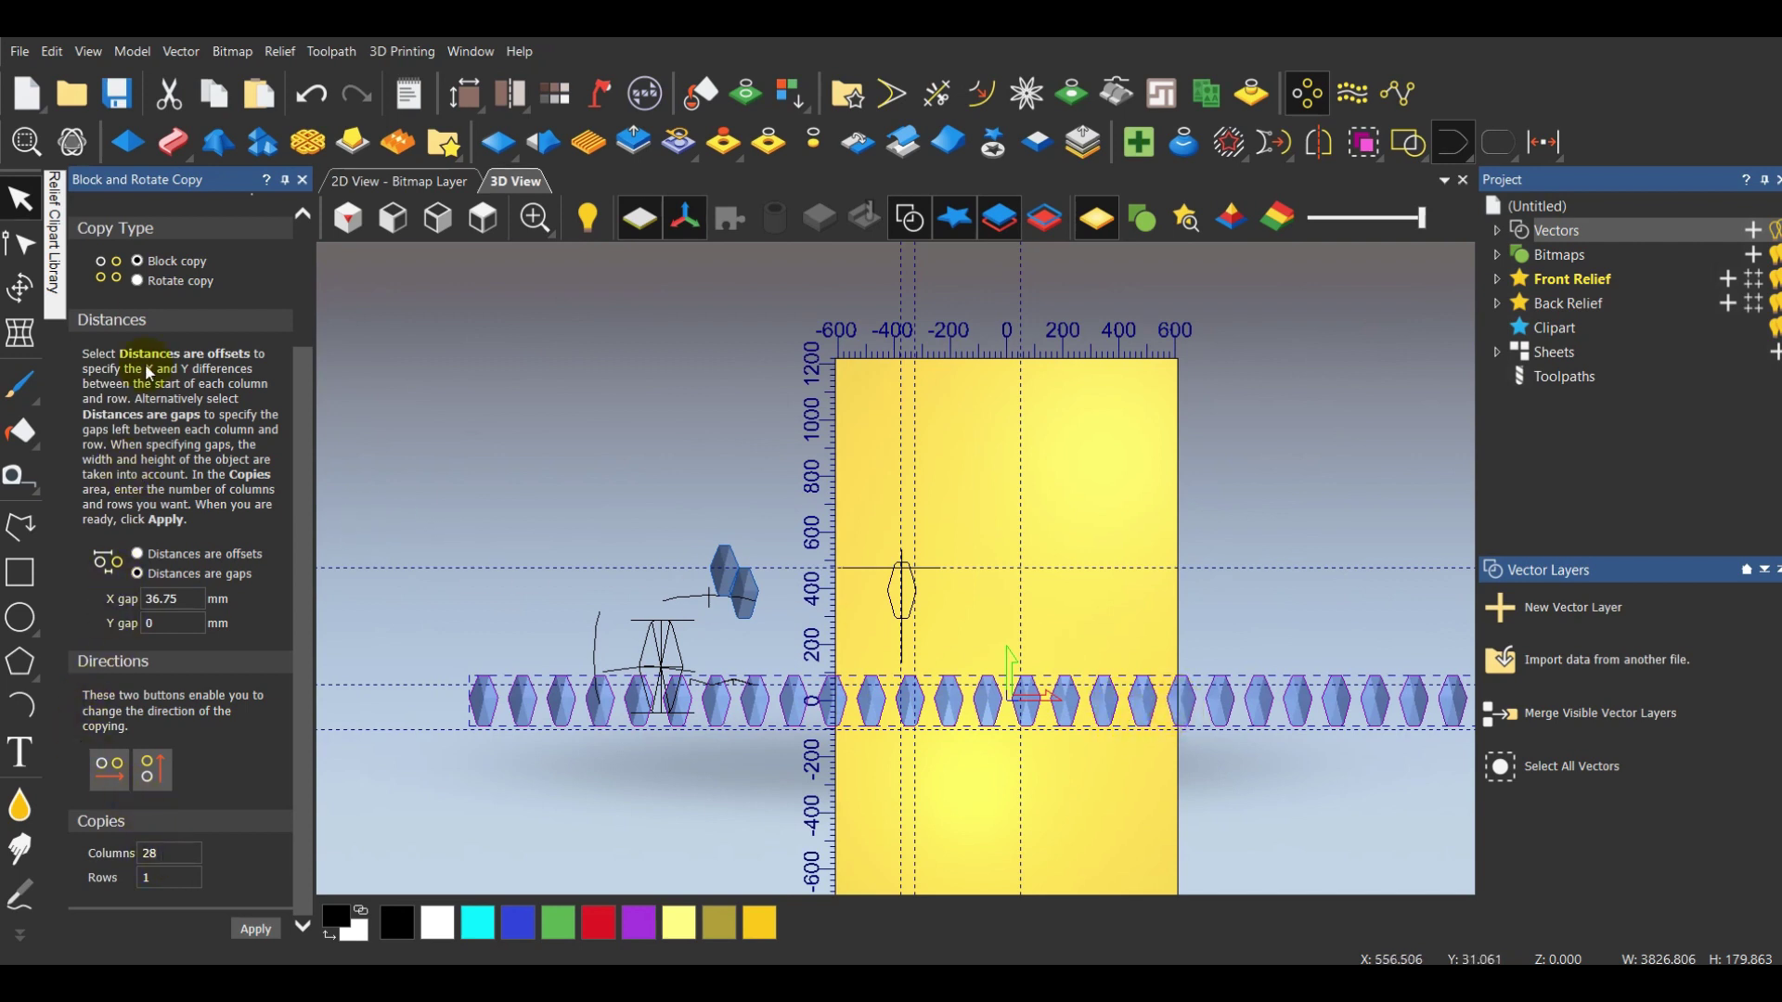
left_click(303, 180)
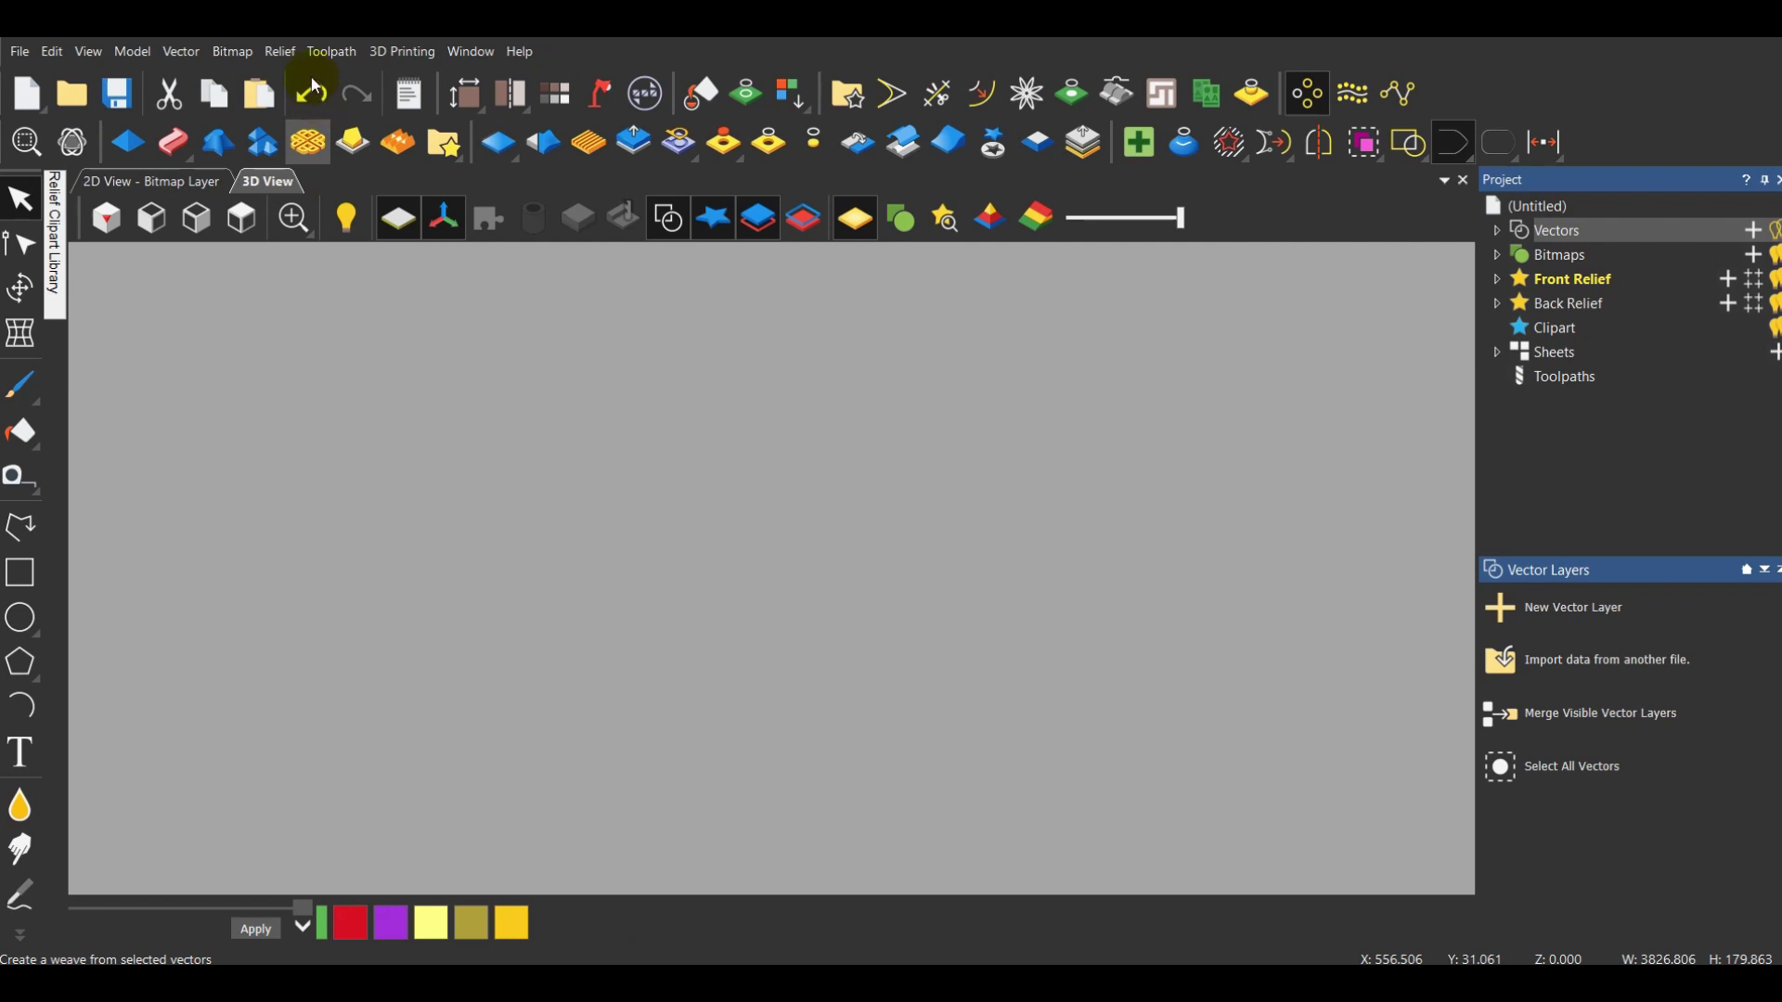
left_click(314, 81)
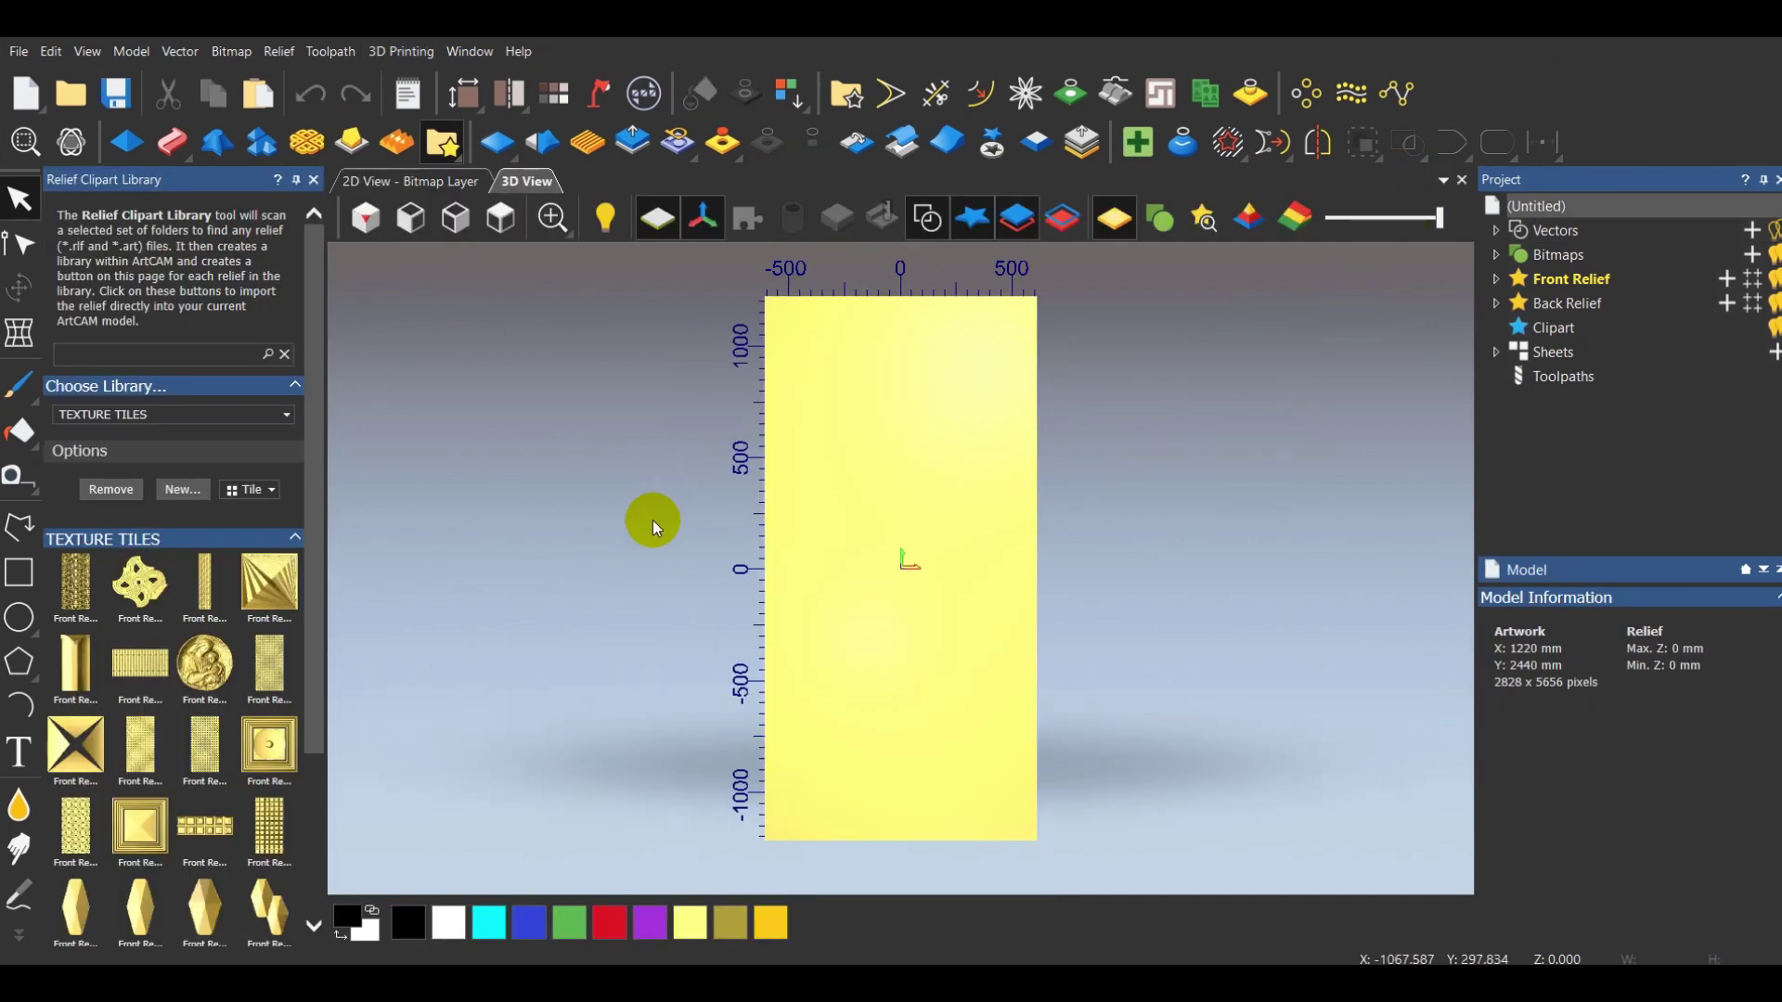
Place the wide faceted tile from the TEXTURE TILES clipart library on the left half of the blank model, above its origin
scroll(648, 517, "up", 1)
scroll(203, 737, "down", 3)
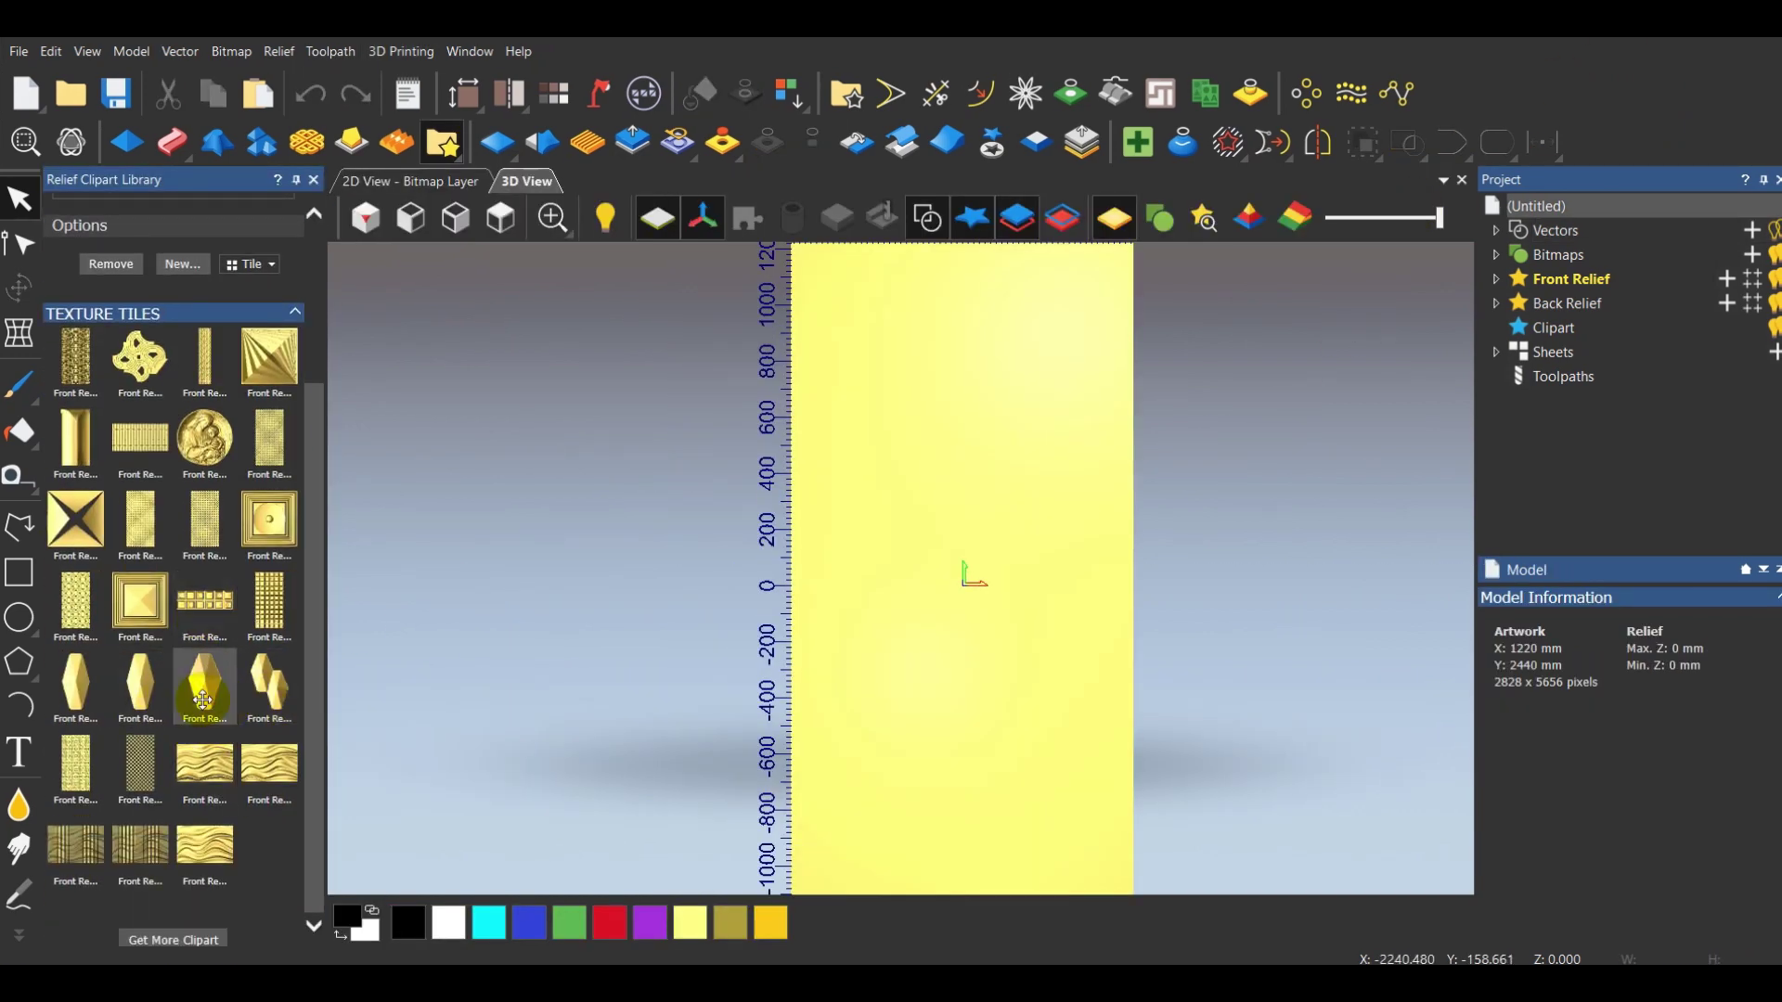
left_click_drag(205, 698, 894, 729)
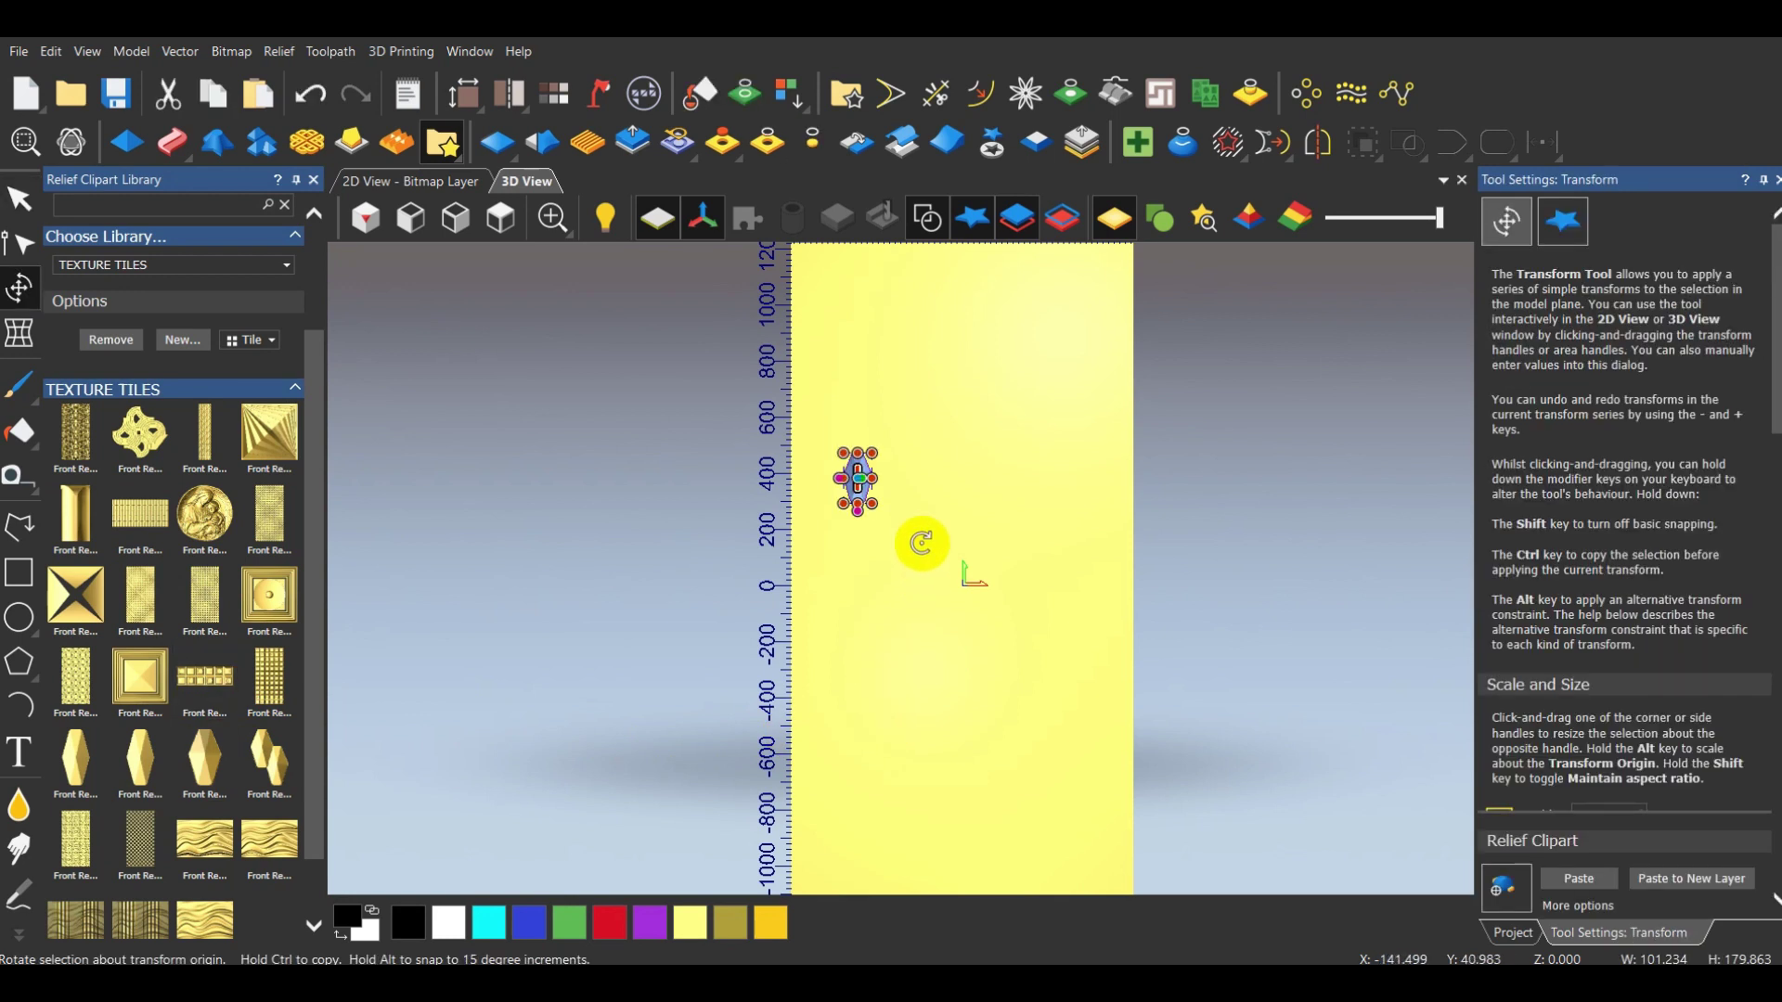
scroll(855, 409, "up", 5)
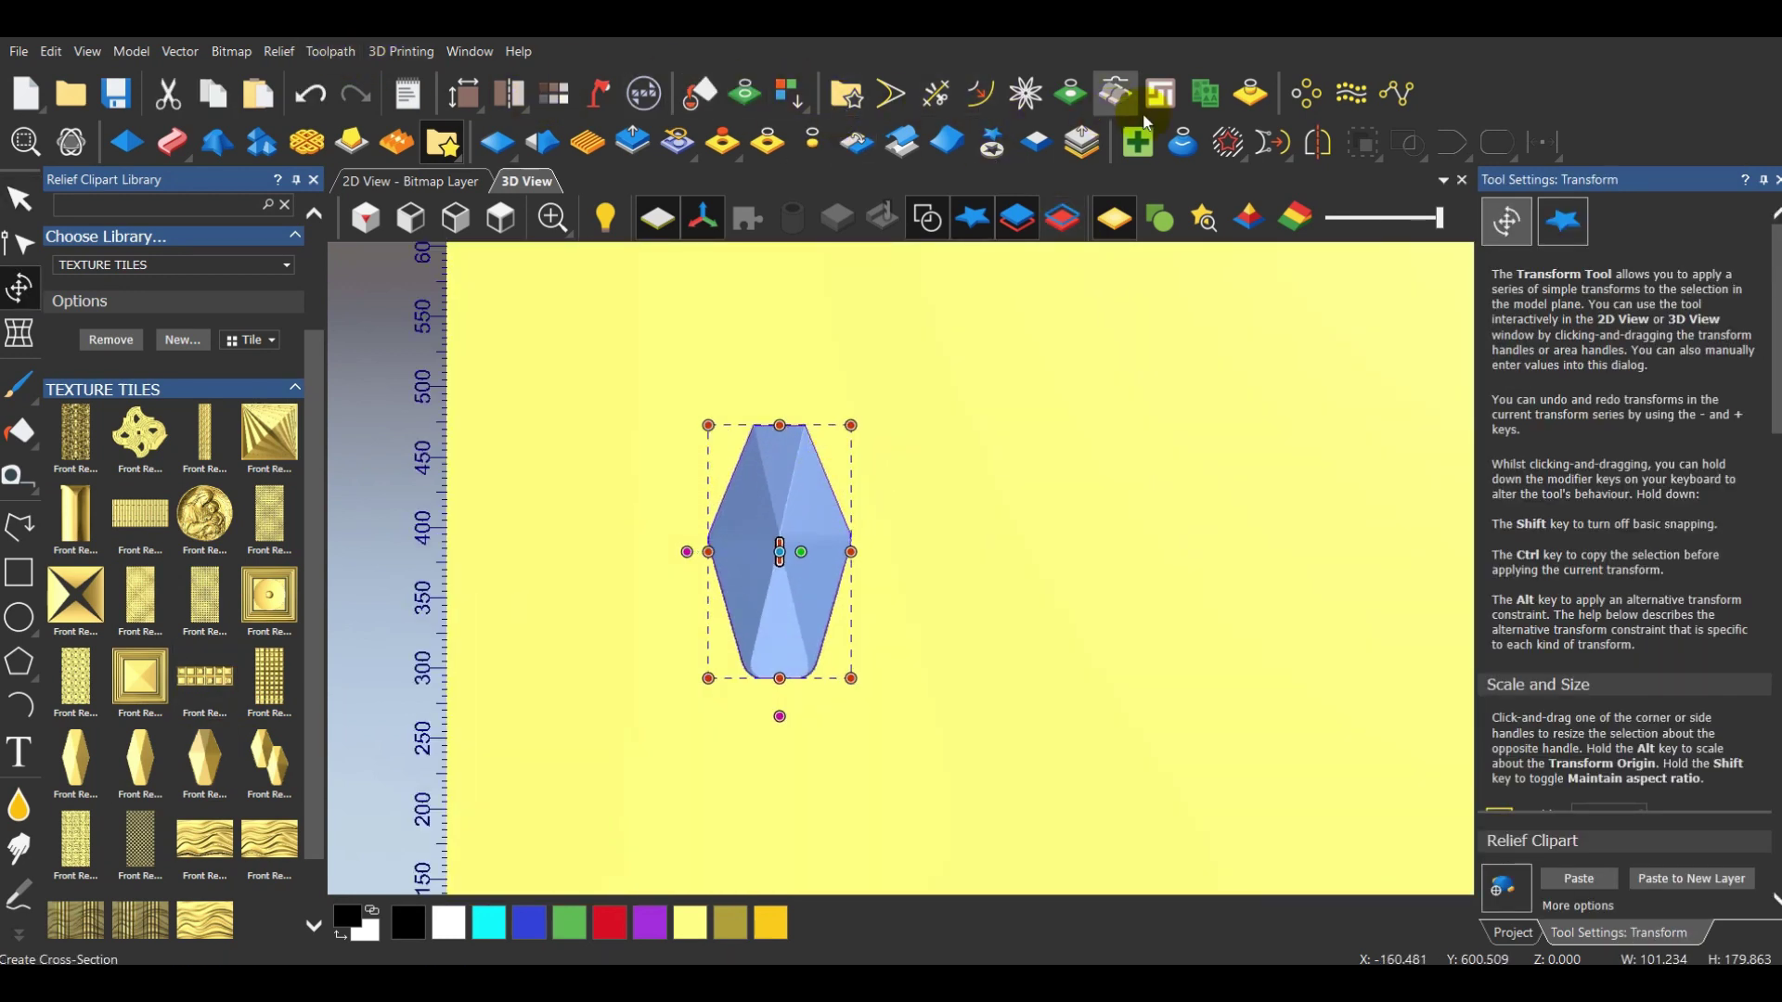
Block copy the selected wide tile into one row of 12 columns with a 36.75 mm X gap, and close the copy tool
left_click(1322, 147)
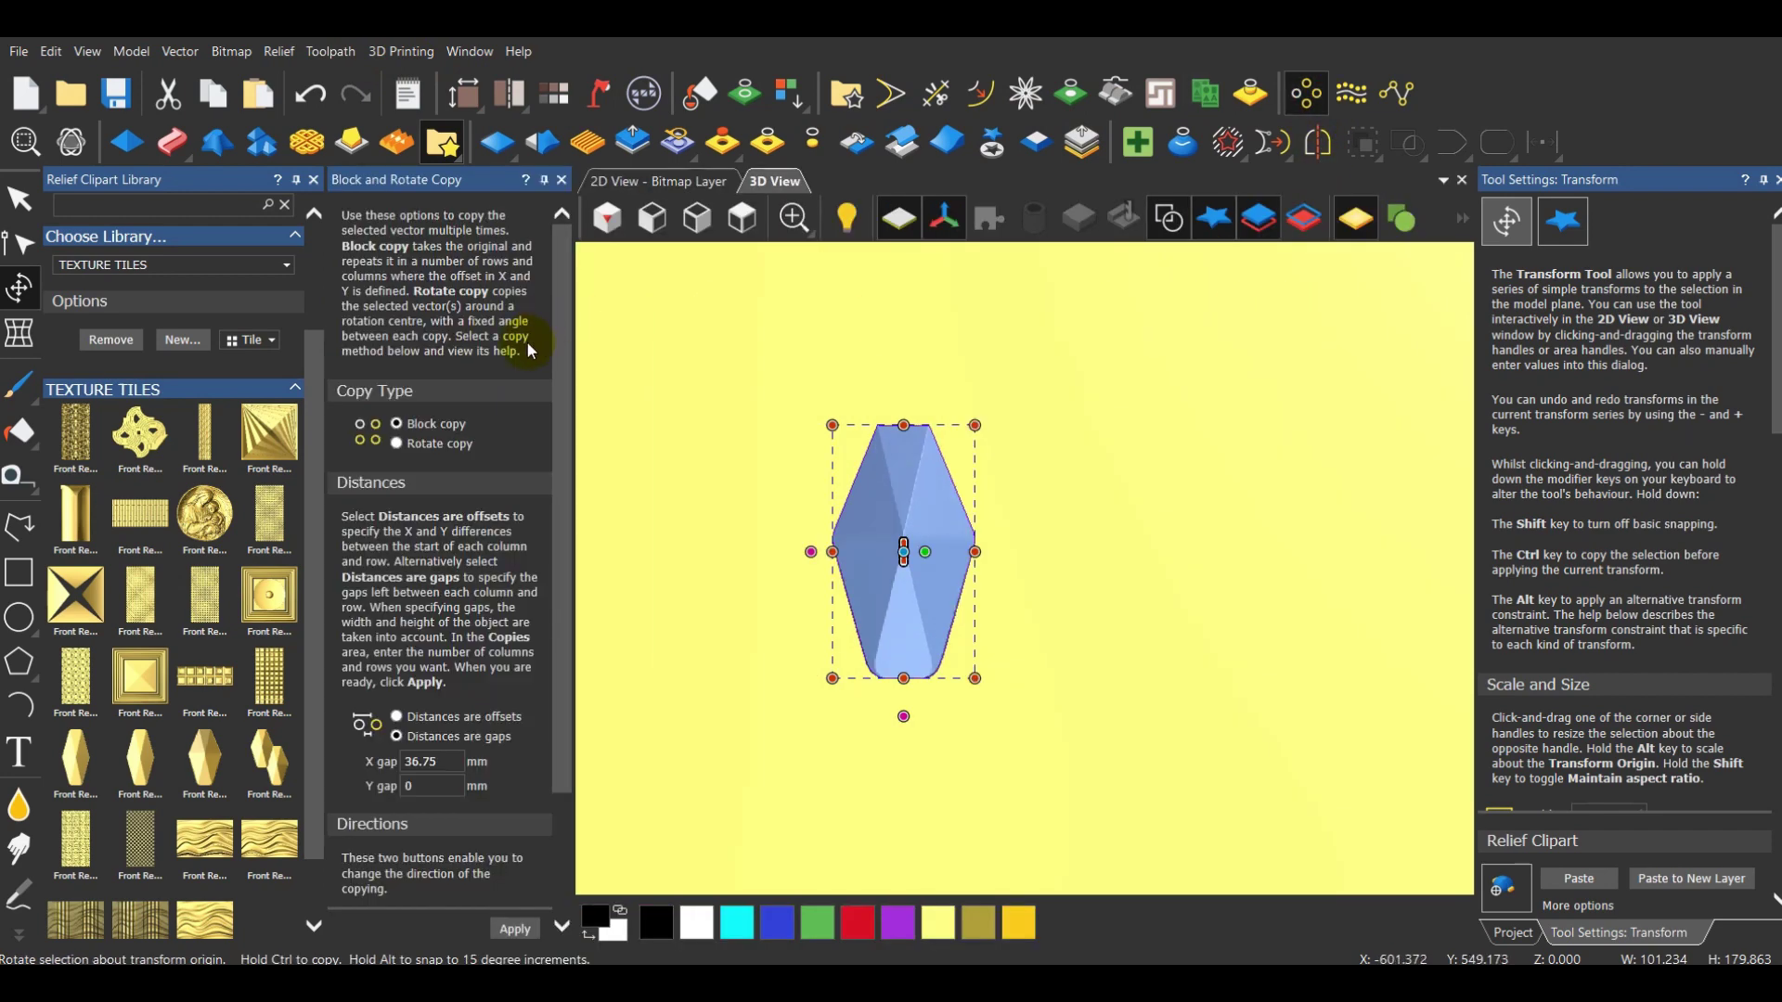
scroll(510, 341, "down", 3)
scroll(420, 559, "down", 1)
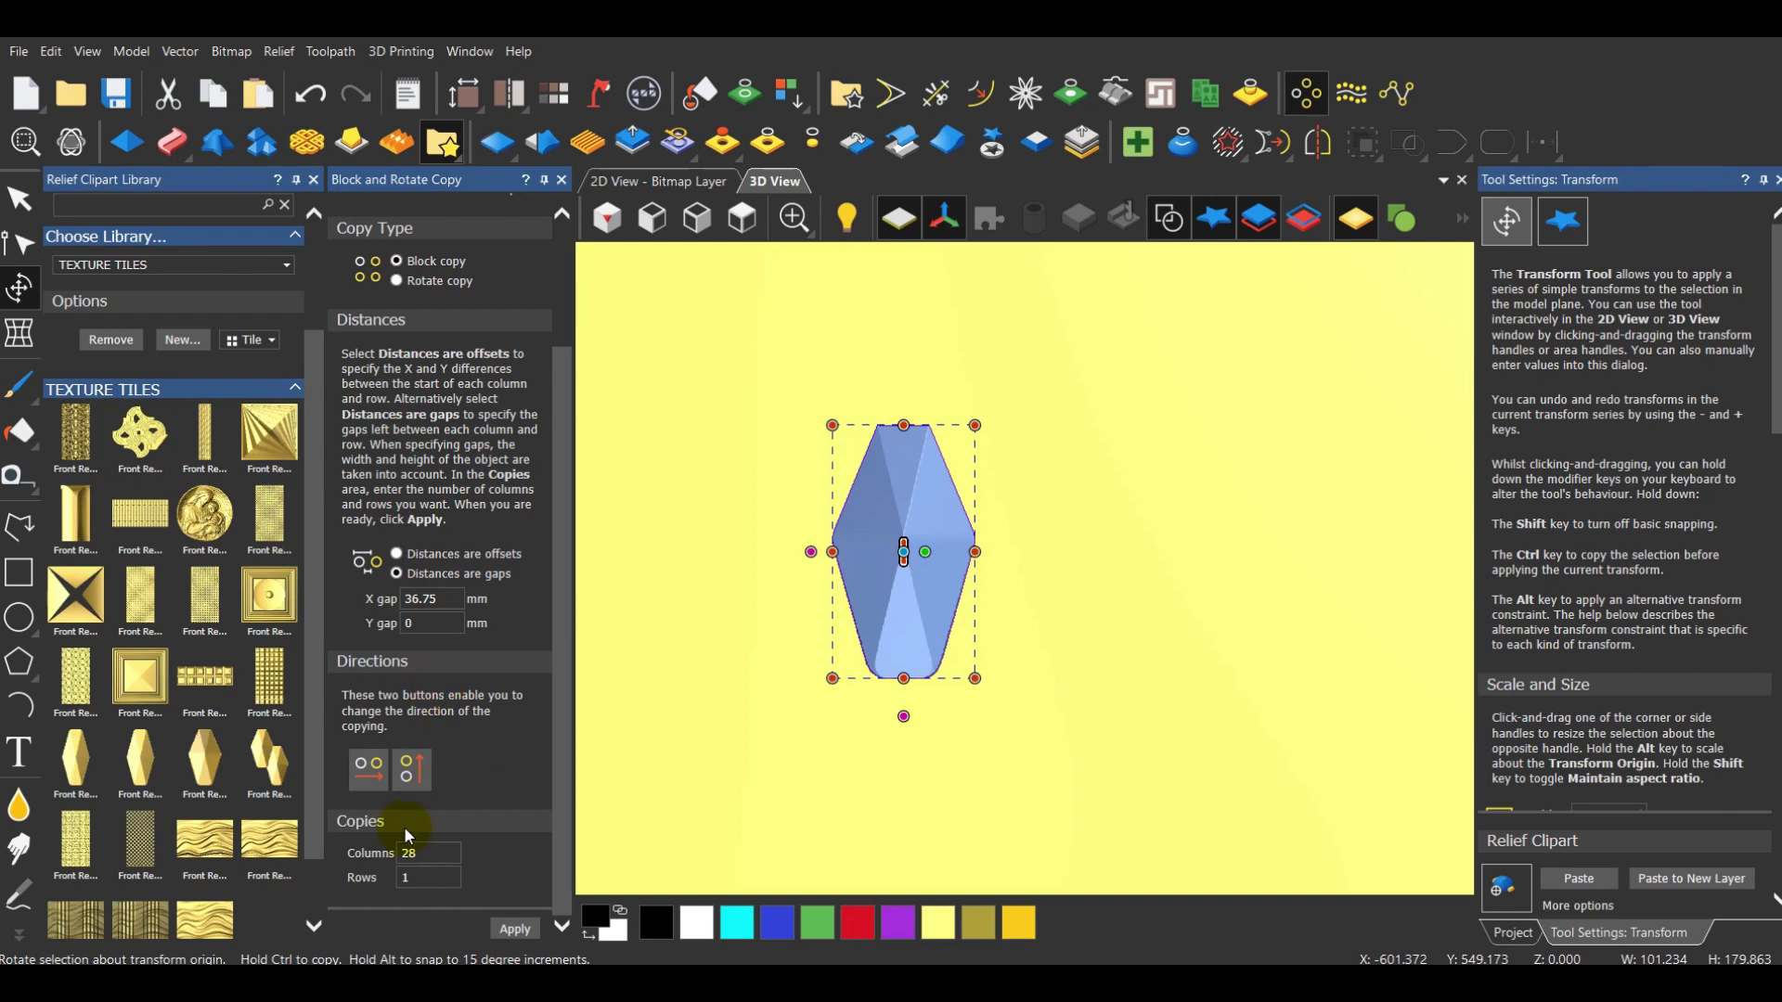
double_click(420, 853)
type("12")
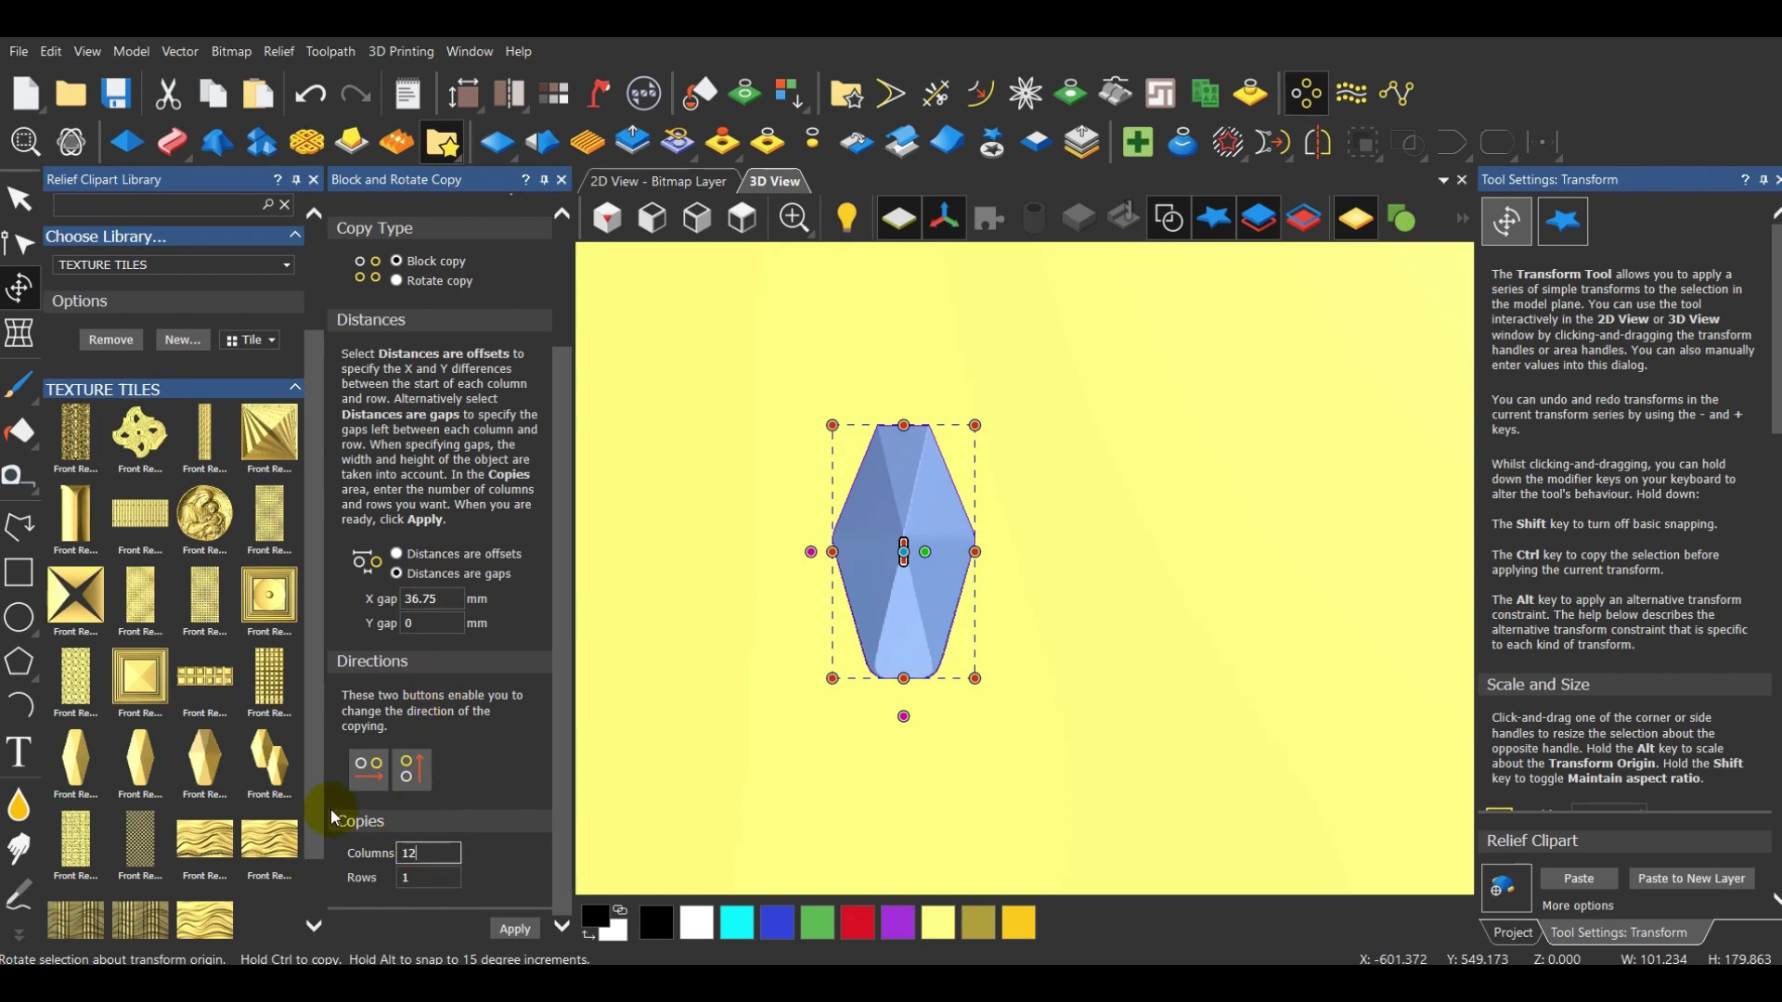
left_click(514, 926)
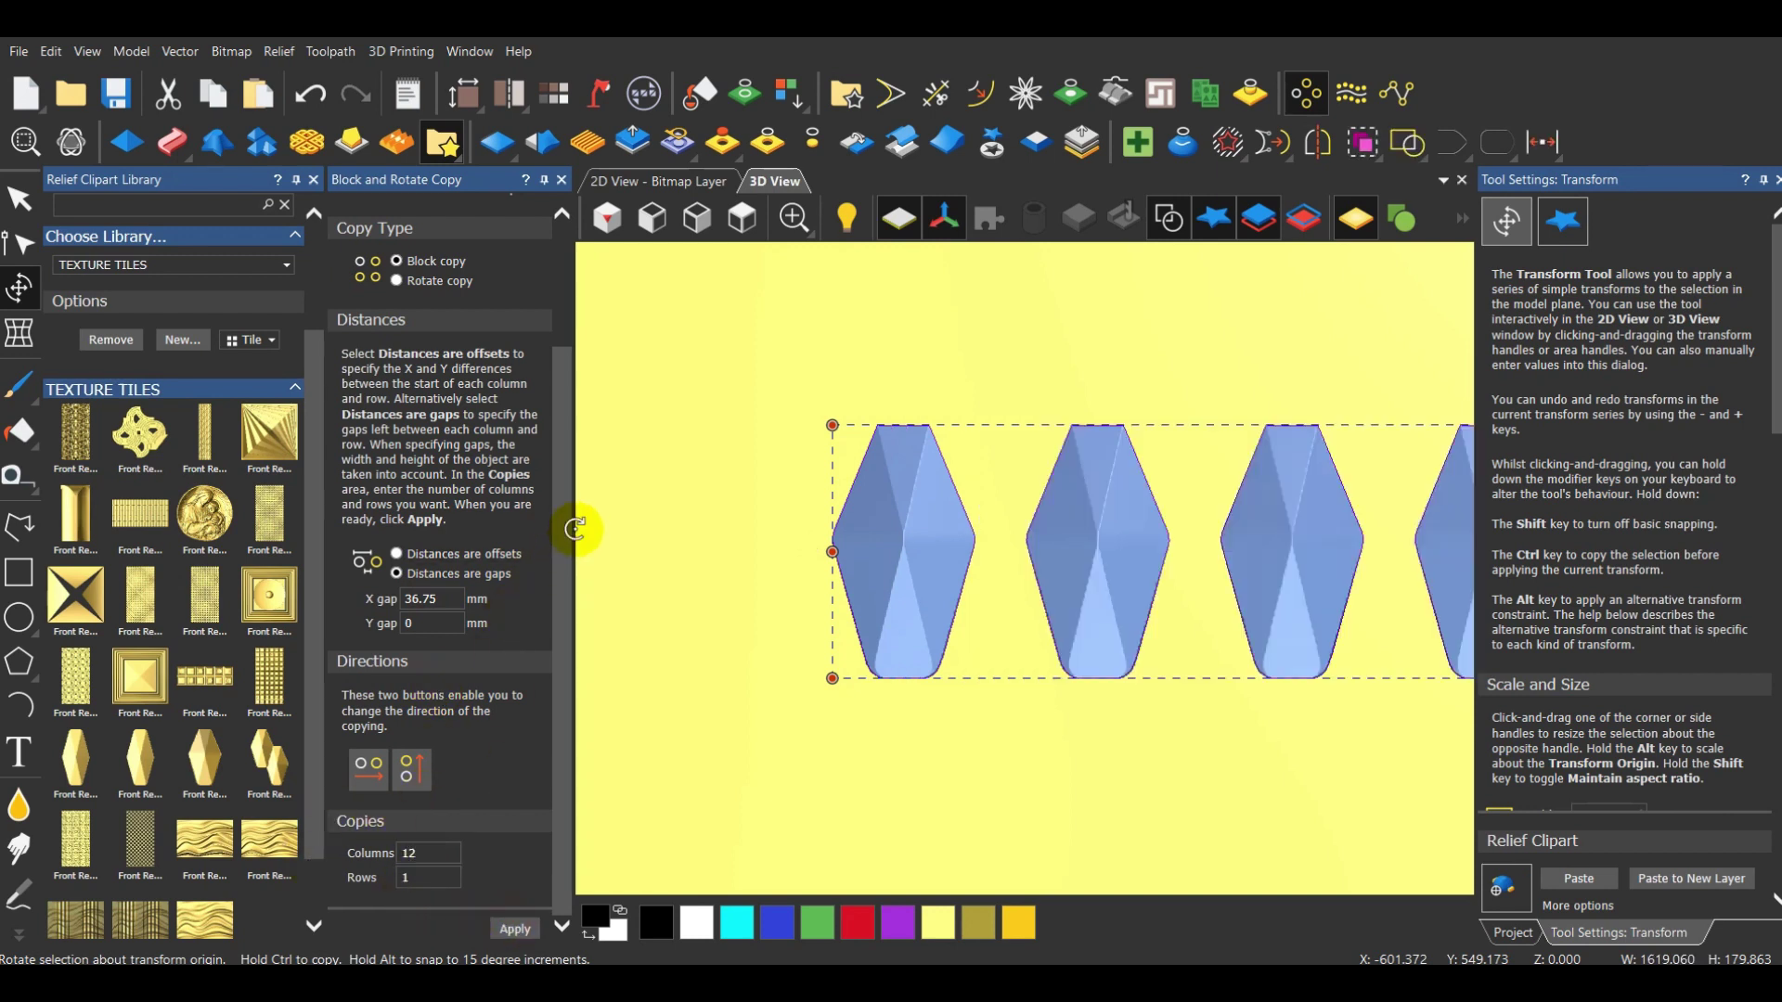
left_click(562, 179)
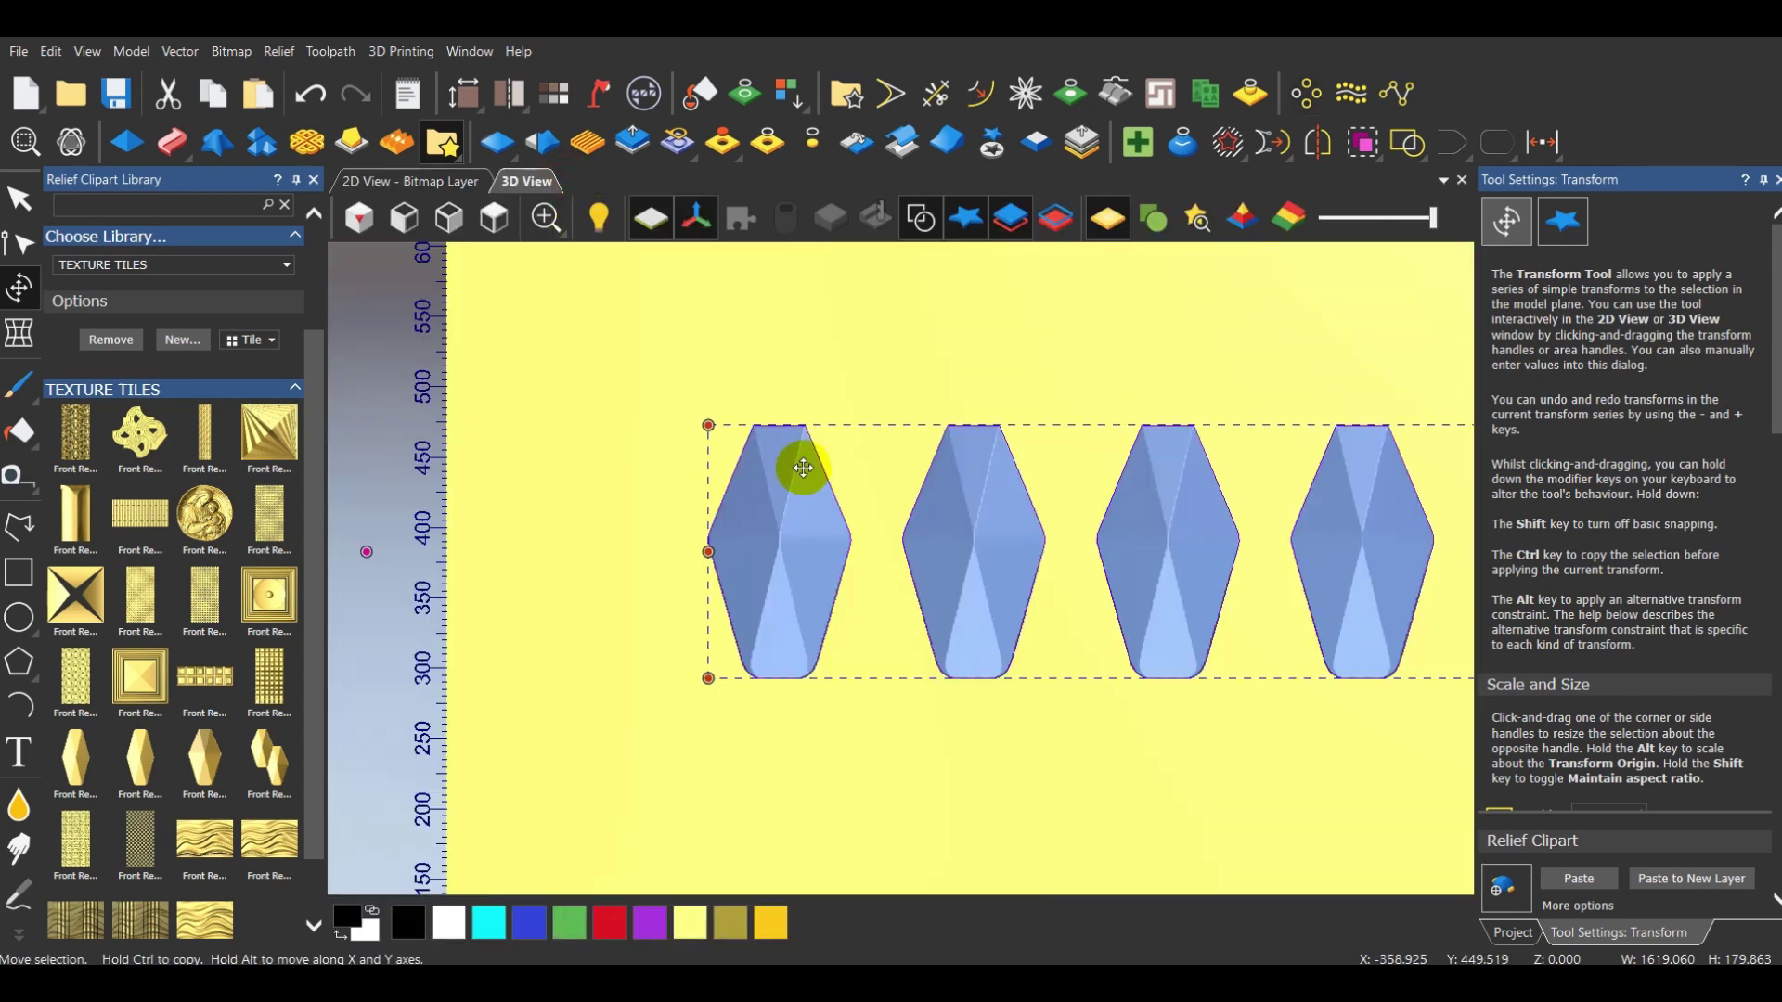
Center the row of 12 wide tiles on the model
scroll(833, 497, "down", 2)
key("F9")
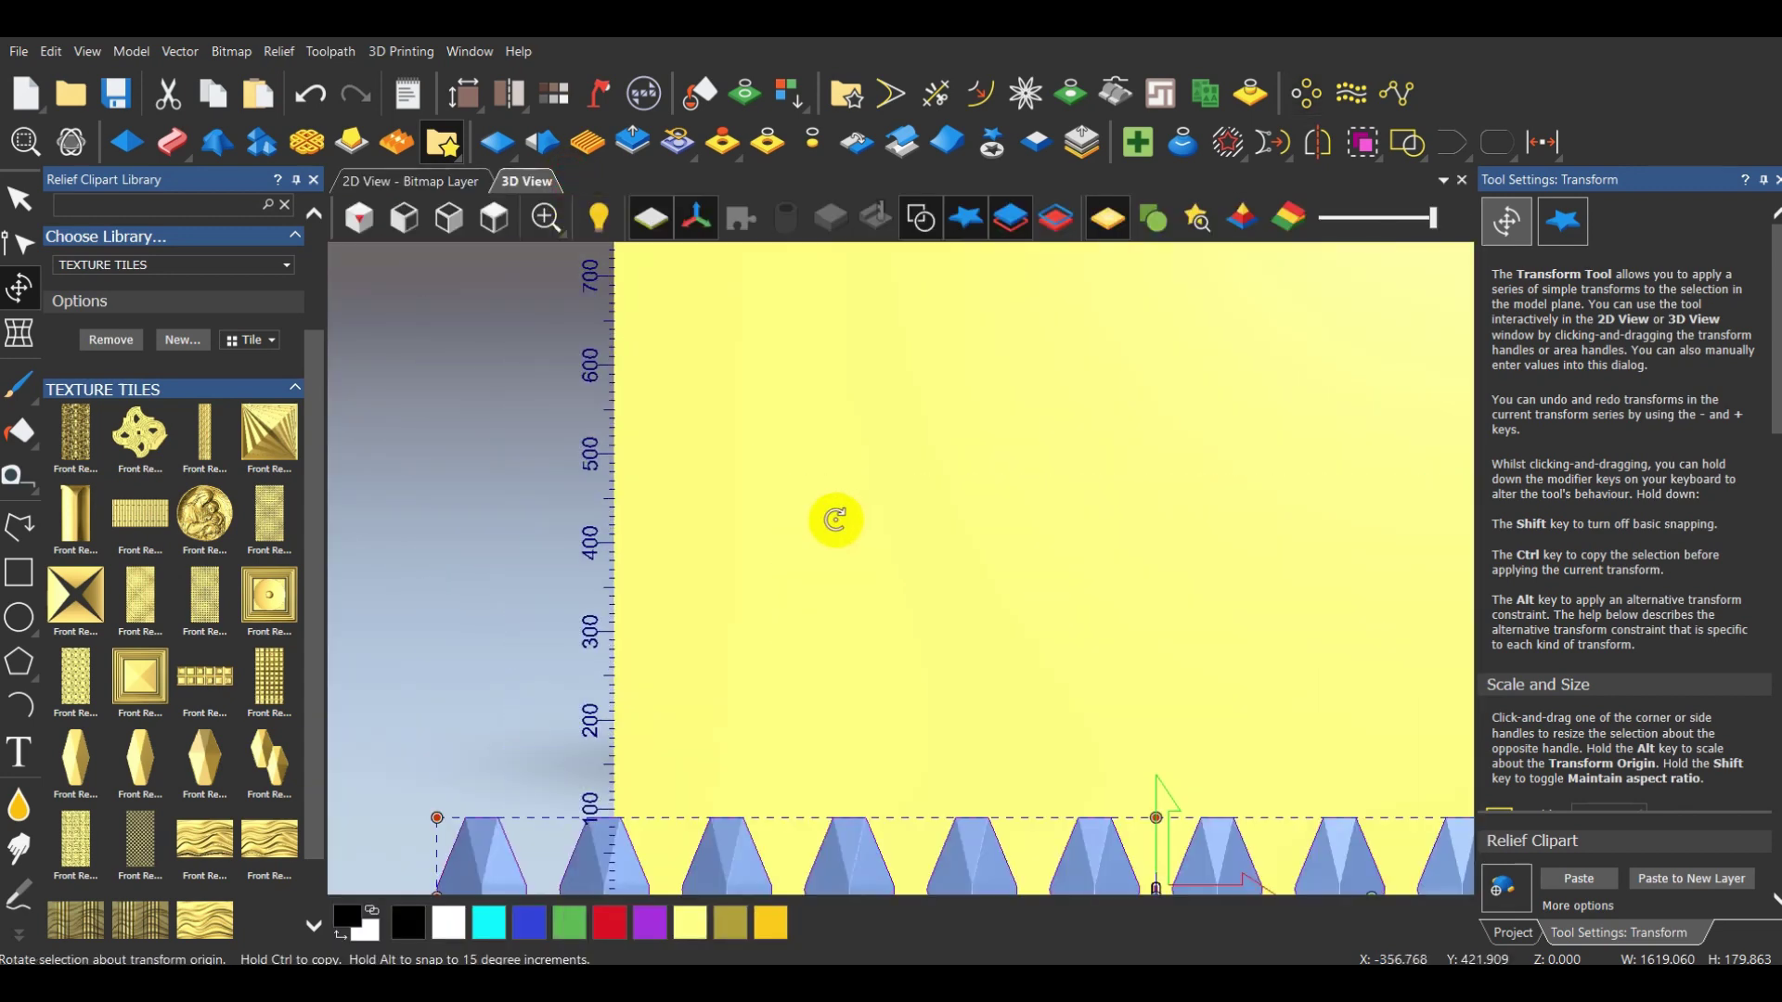
scroll(836, 523, "down", 5)
scroll(994, 715, "up", 4)
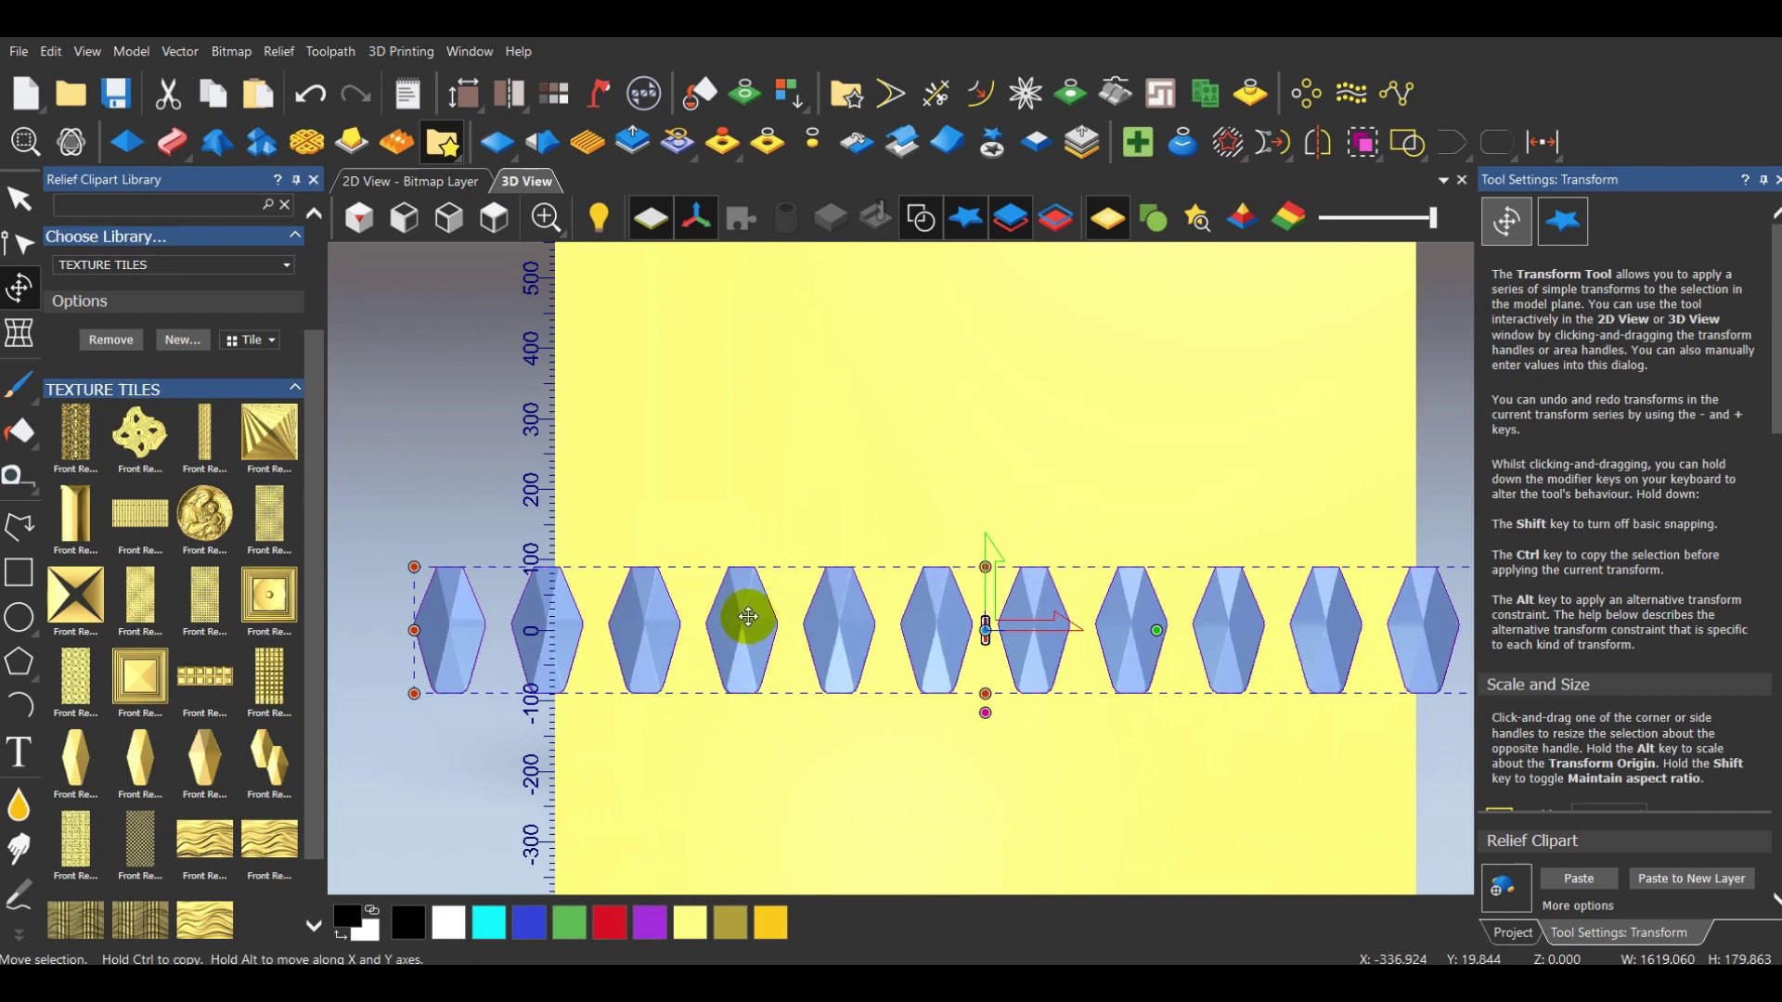
Try a copy of the centered row shifted about 75 mm sideways into the gaps between its tiles, and undo the copy
left_click_drag(749, 616, 800, 620)
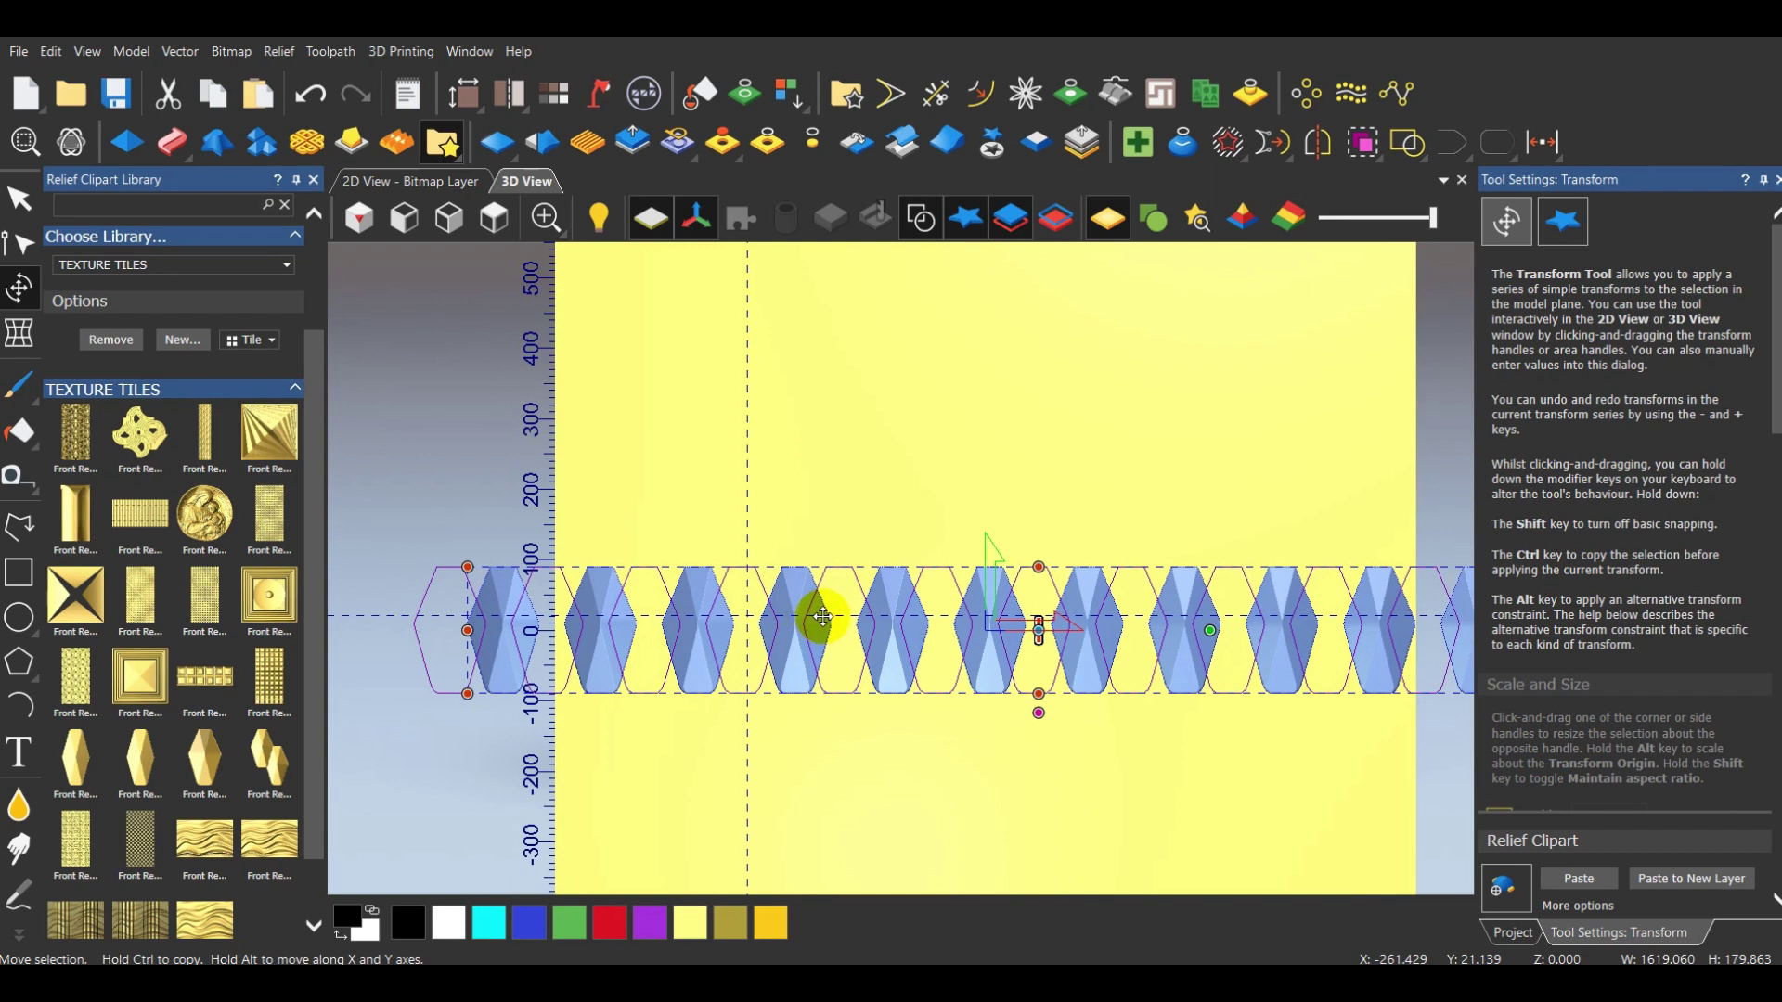
key("alt")
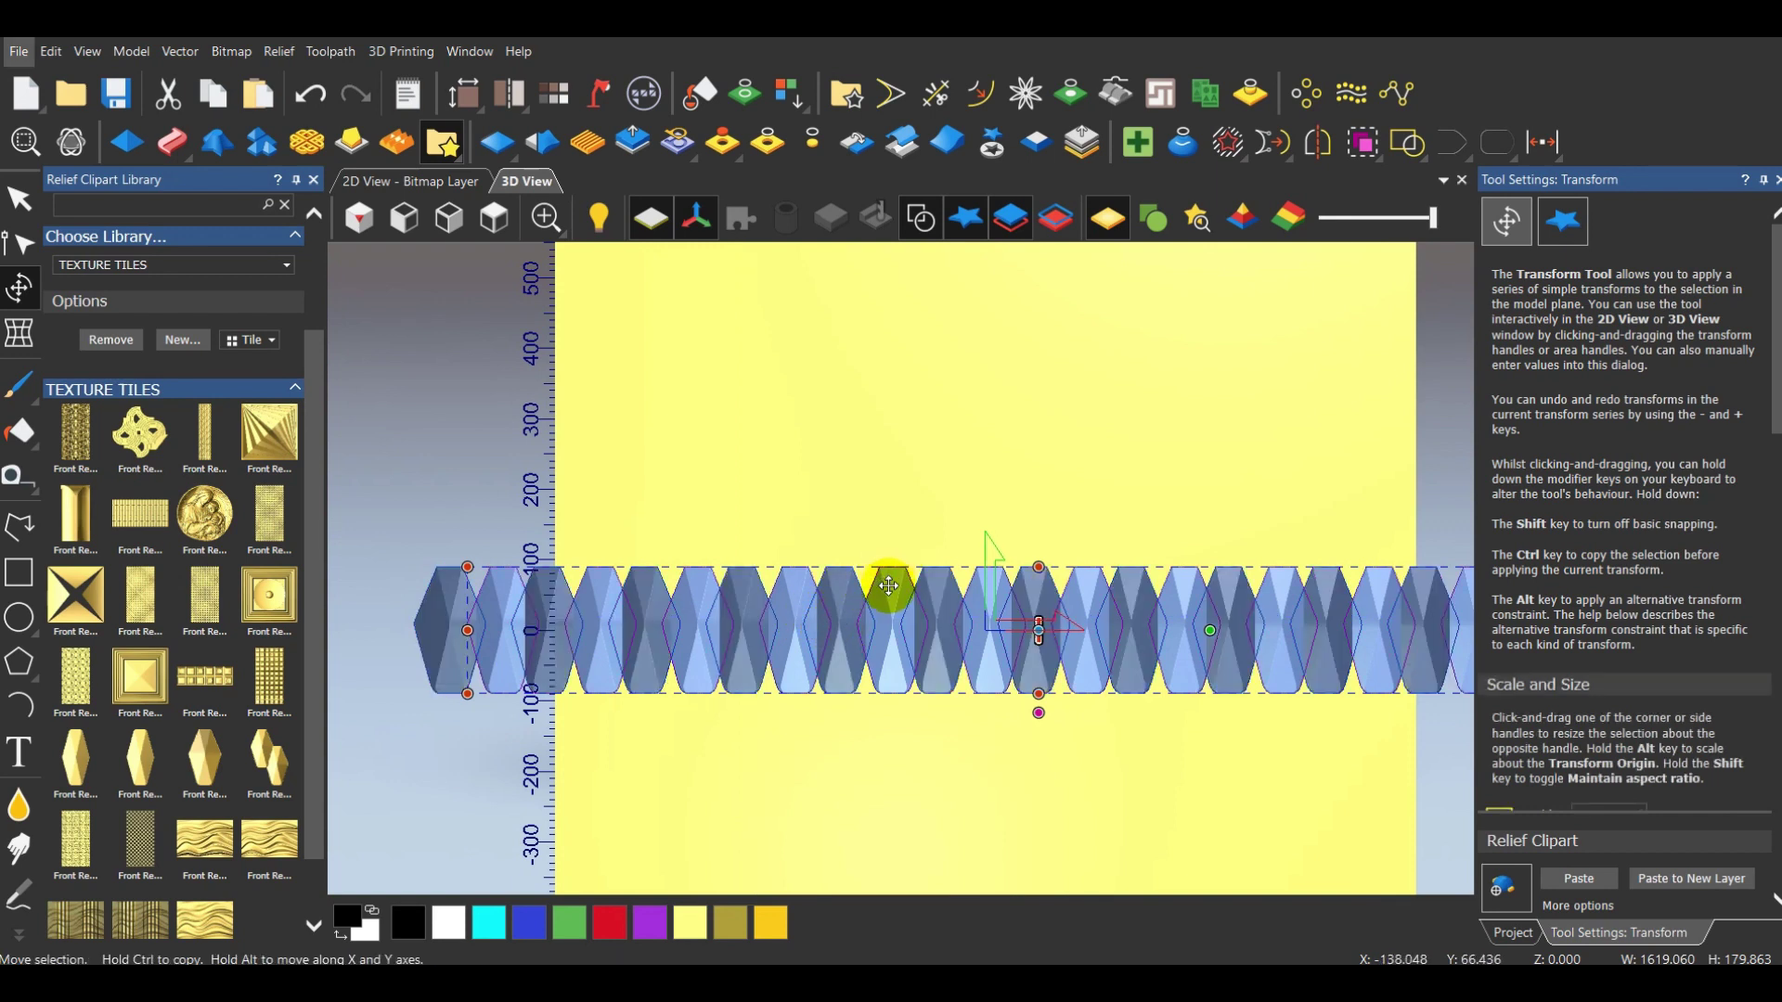
left_click(926, 524)
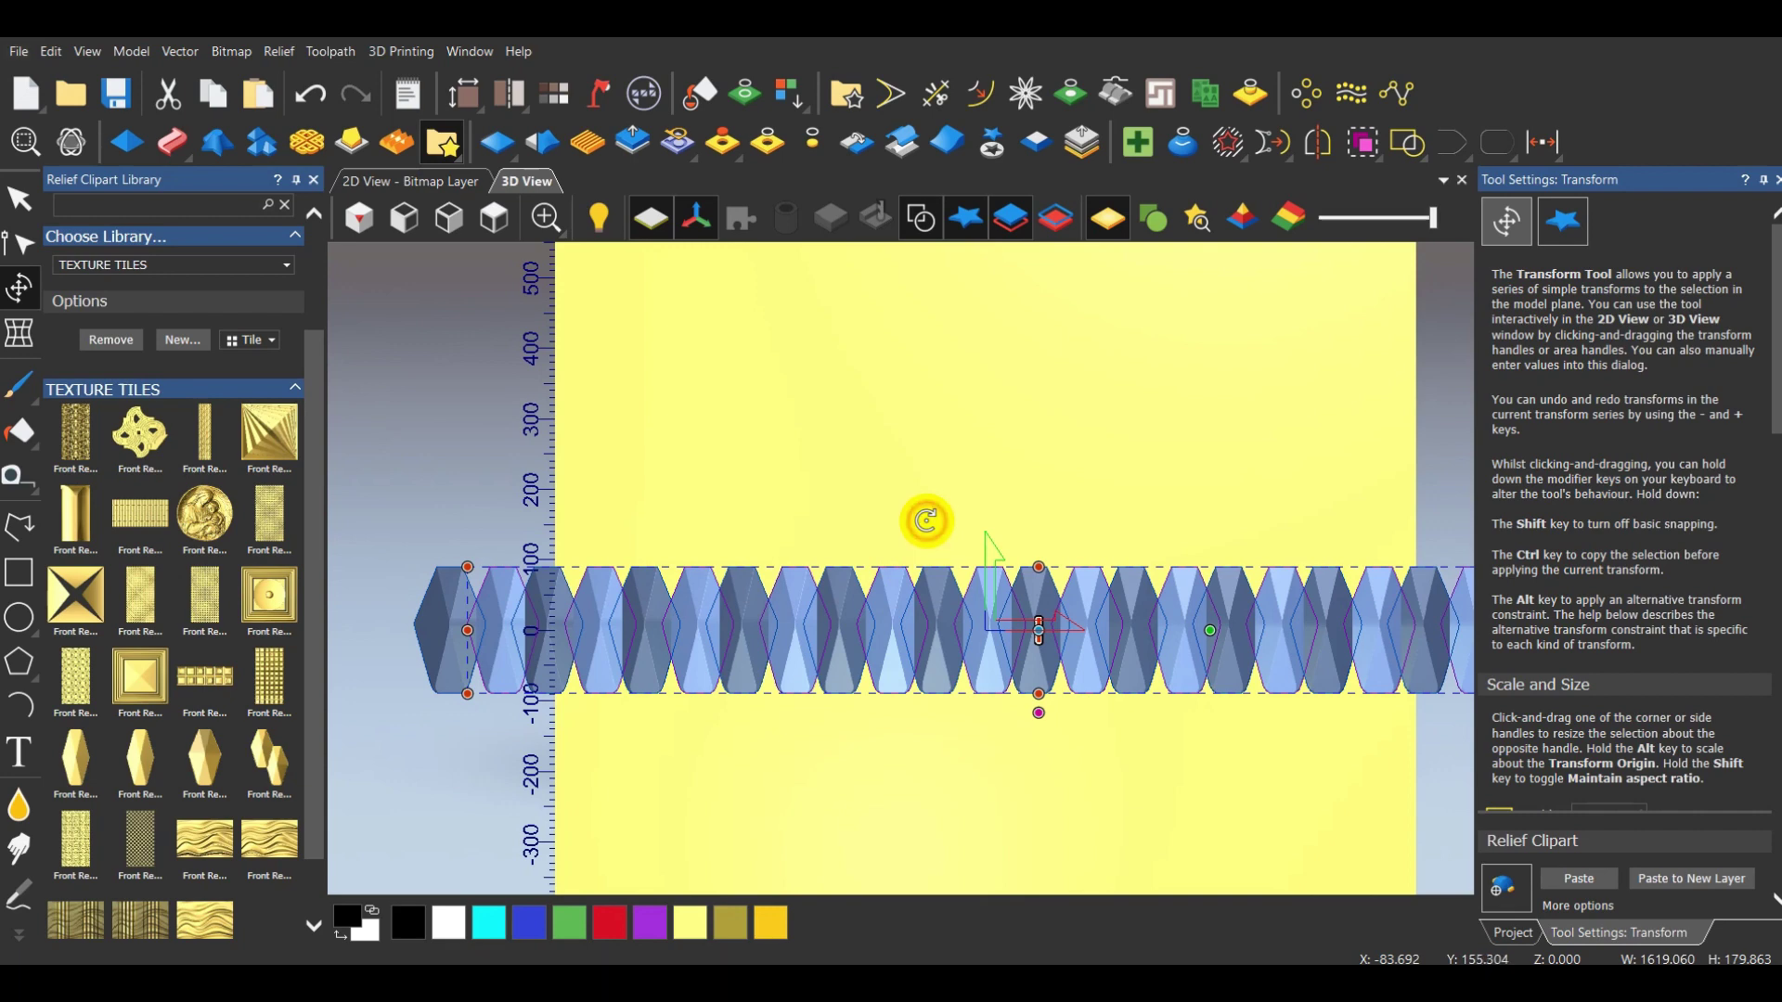
left_click(1431, 735)
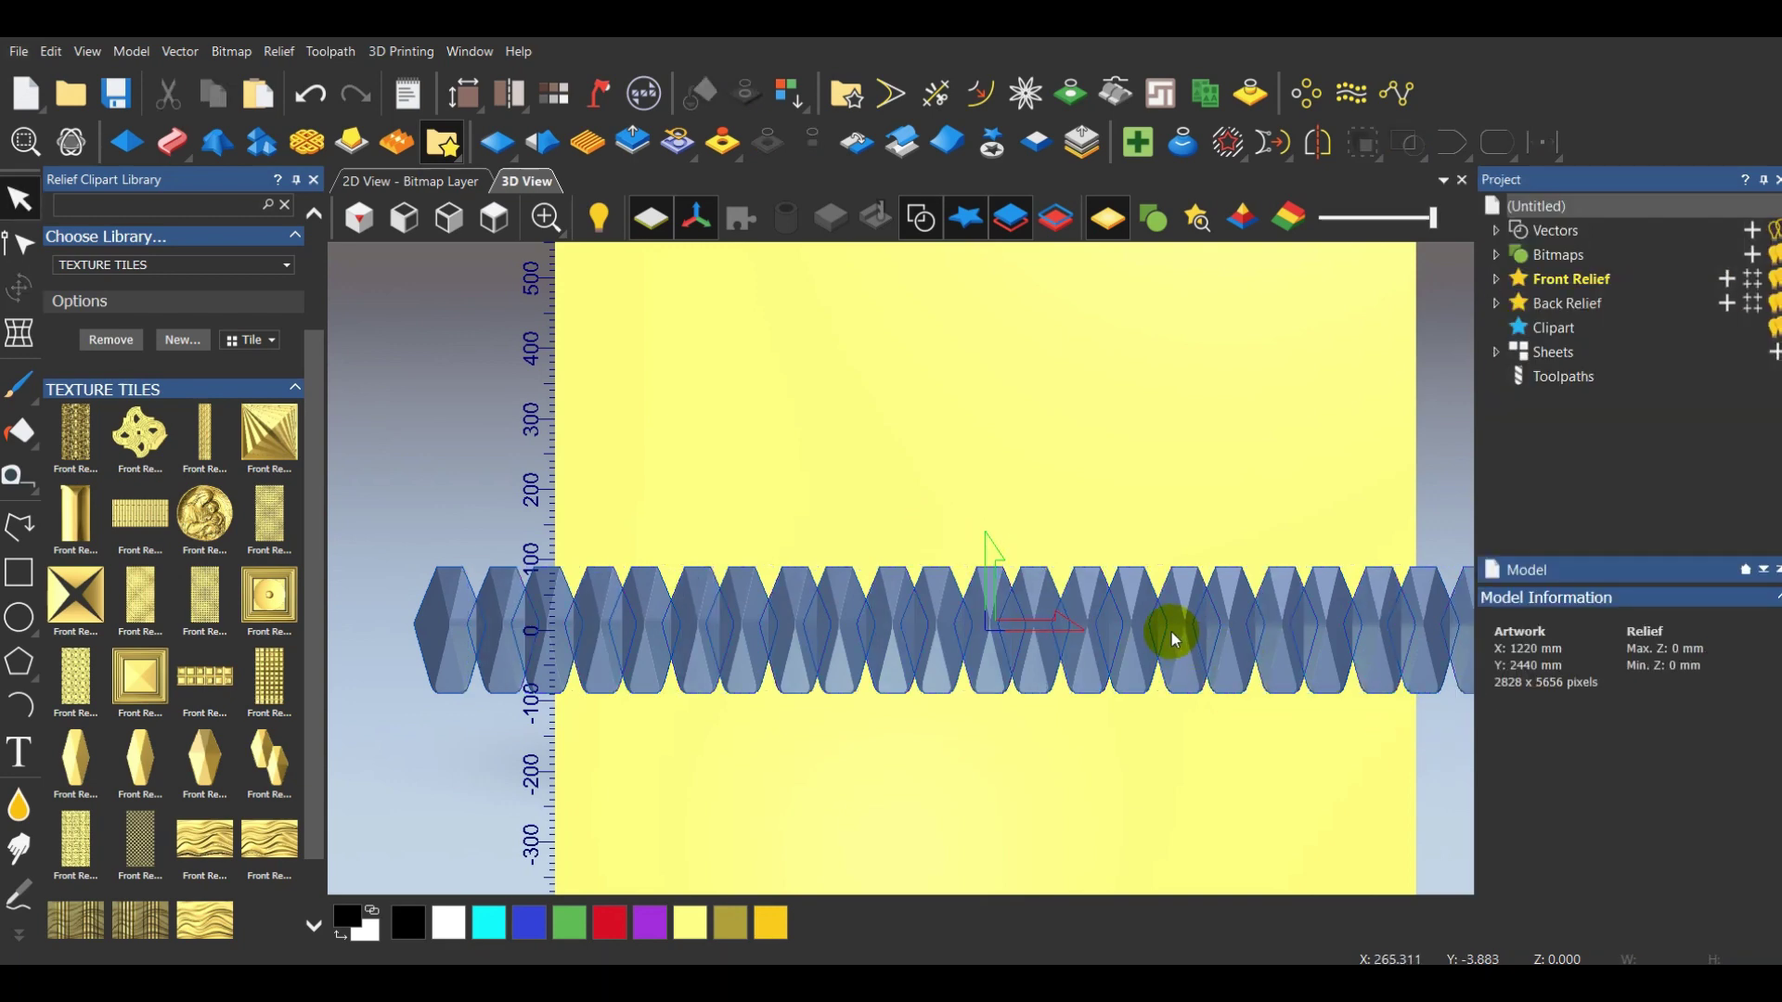
scroll(1175, 633, "down", 3)
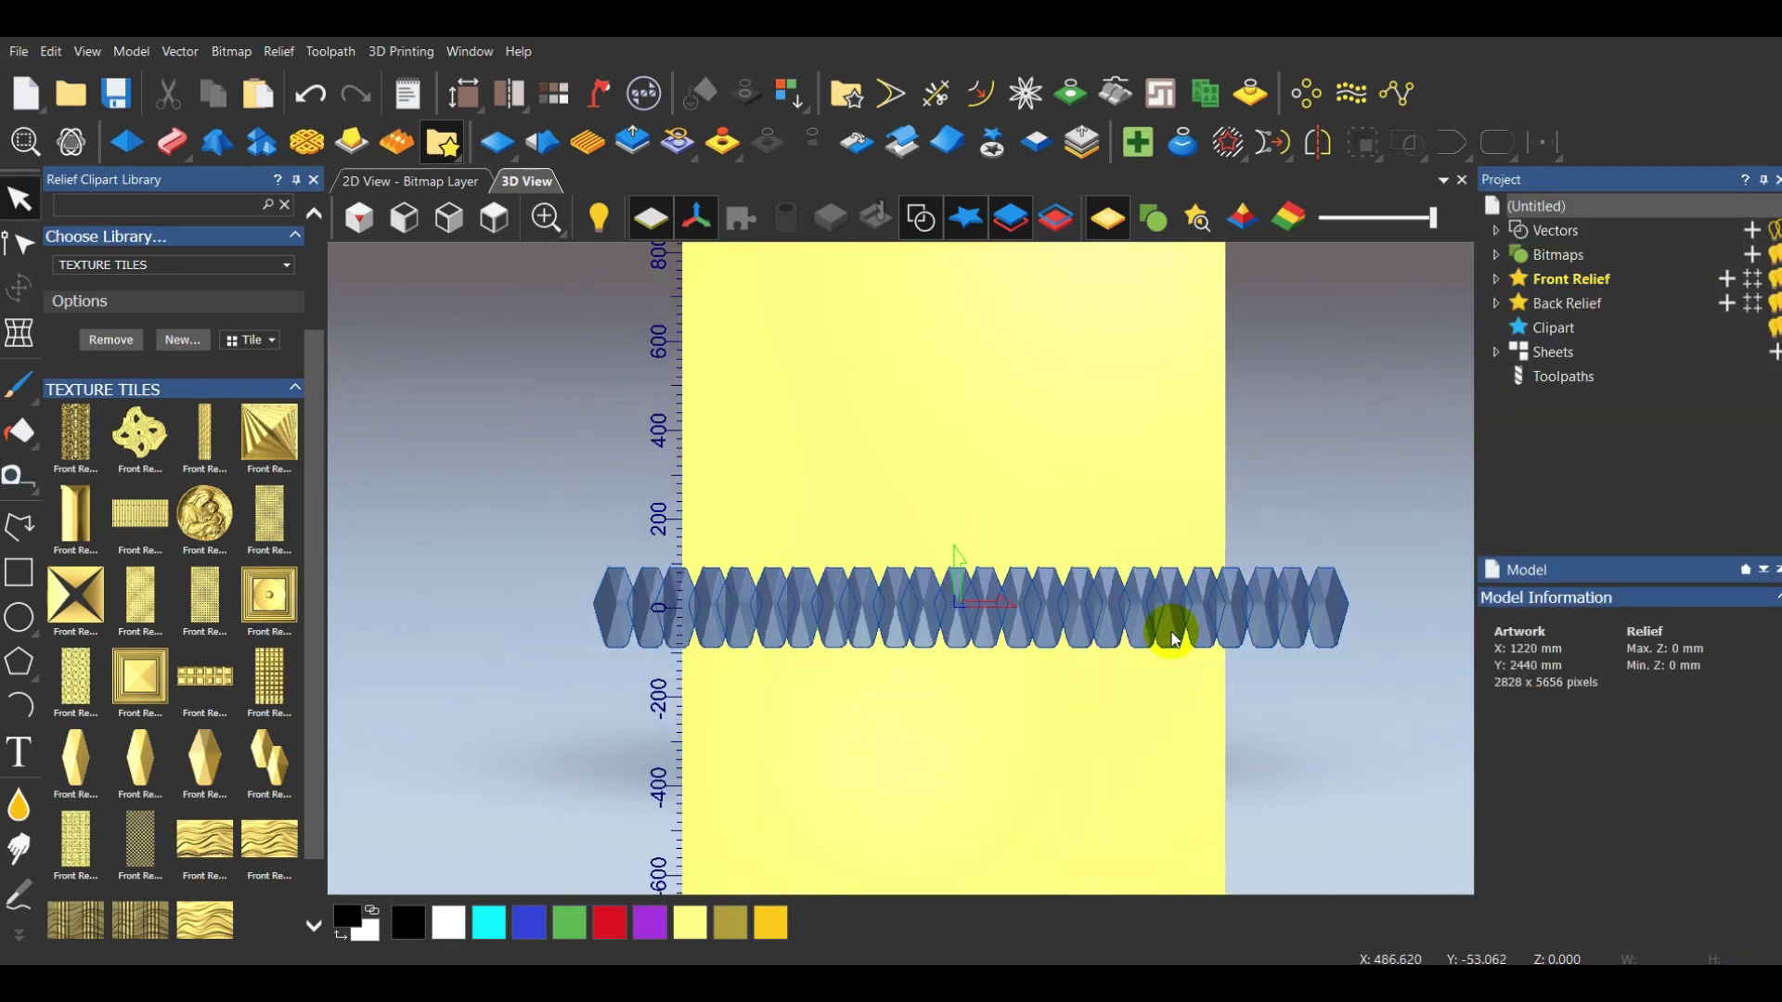
left_click(313, 96)
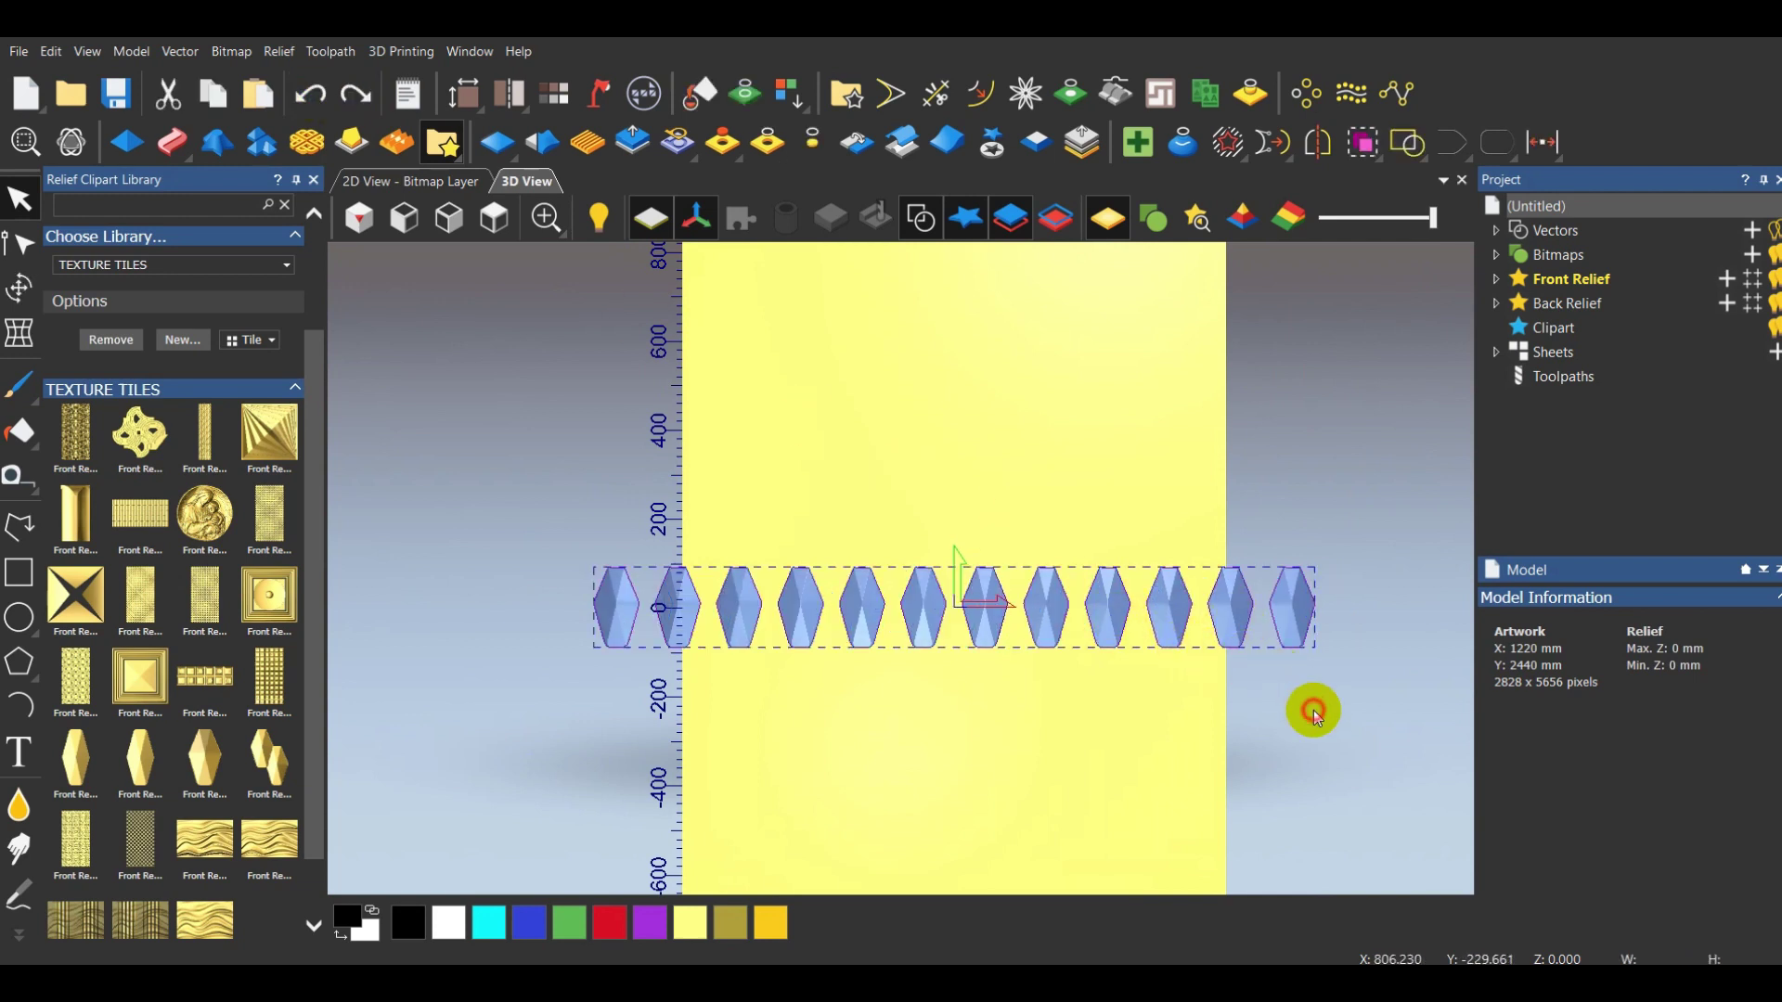
Select the whole row of 12 tiles, copy it straight down about 220 mm below the original, and clear the selection
left_click(1294, 653)
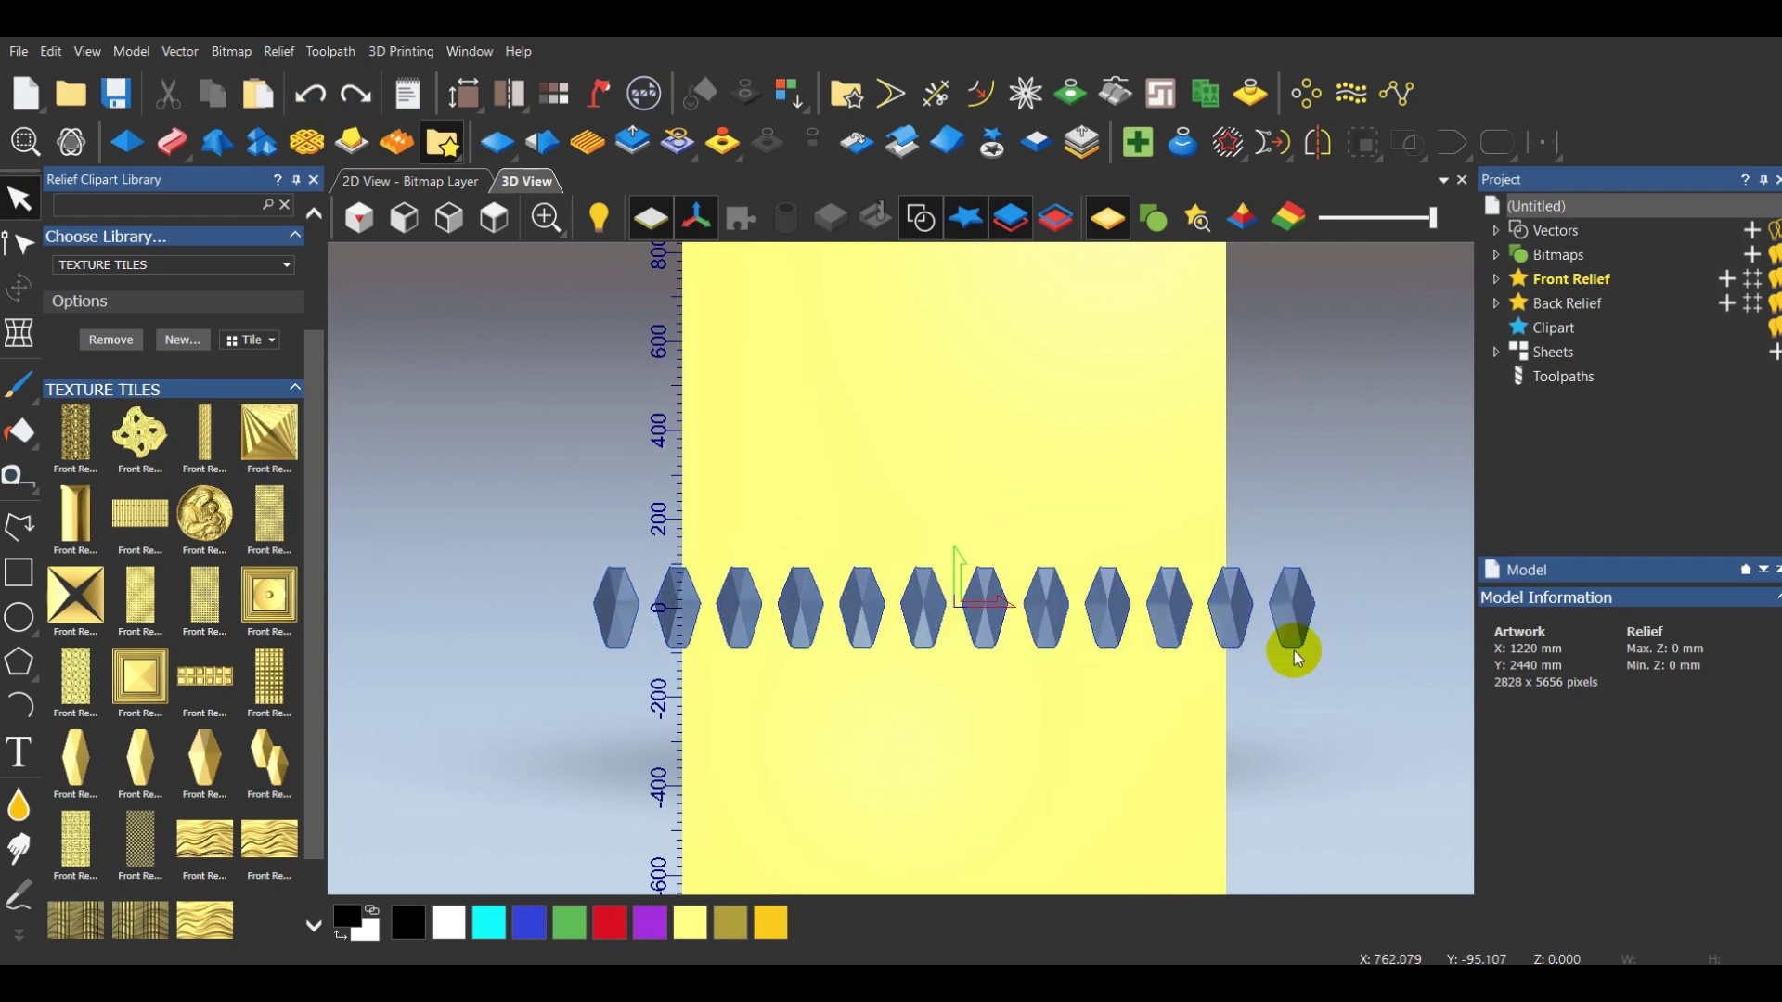
left_click(1293, 650)
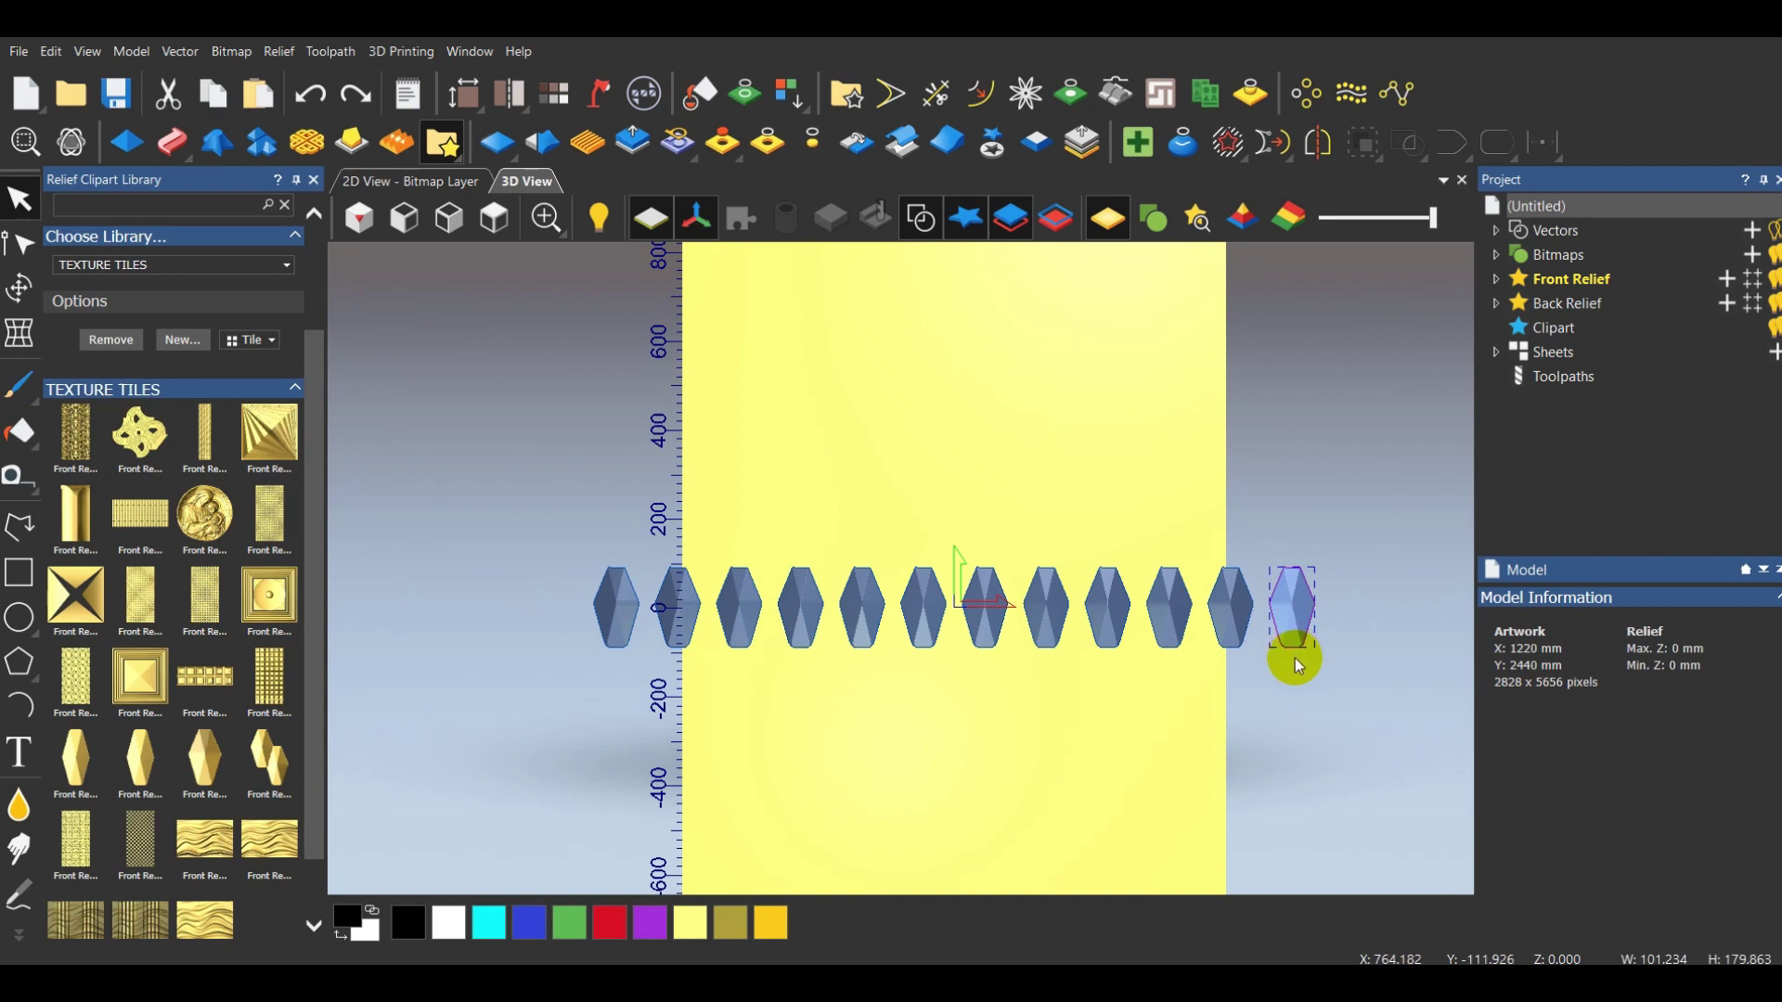
left_click(1297, 684)
left_click(533, 509)
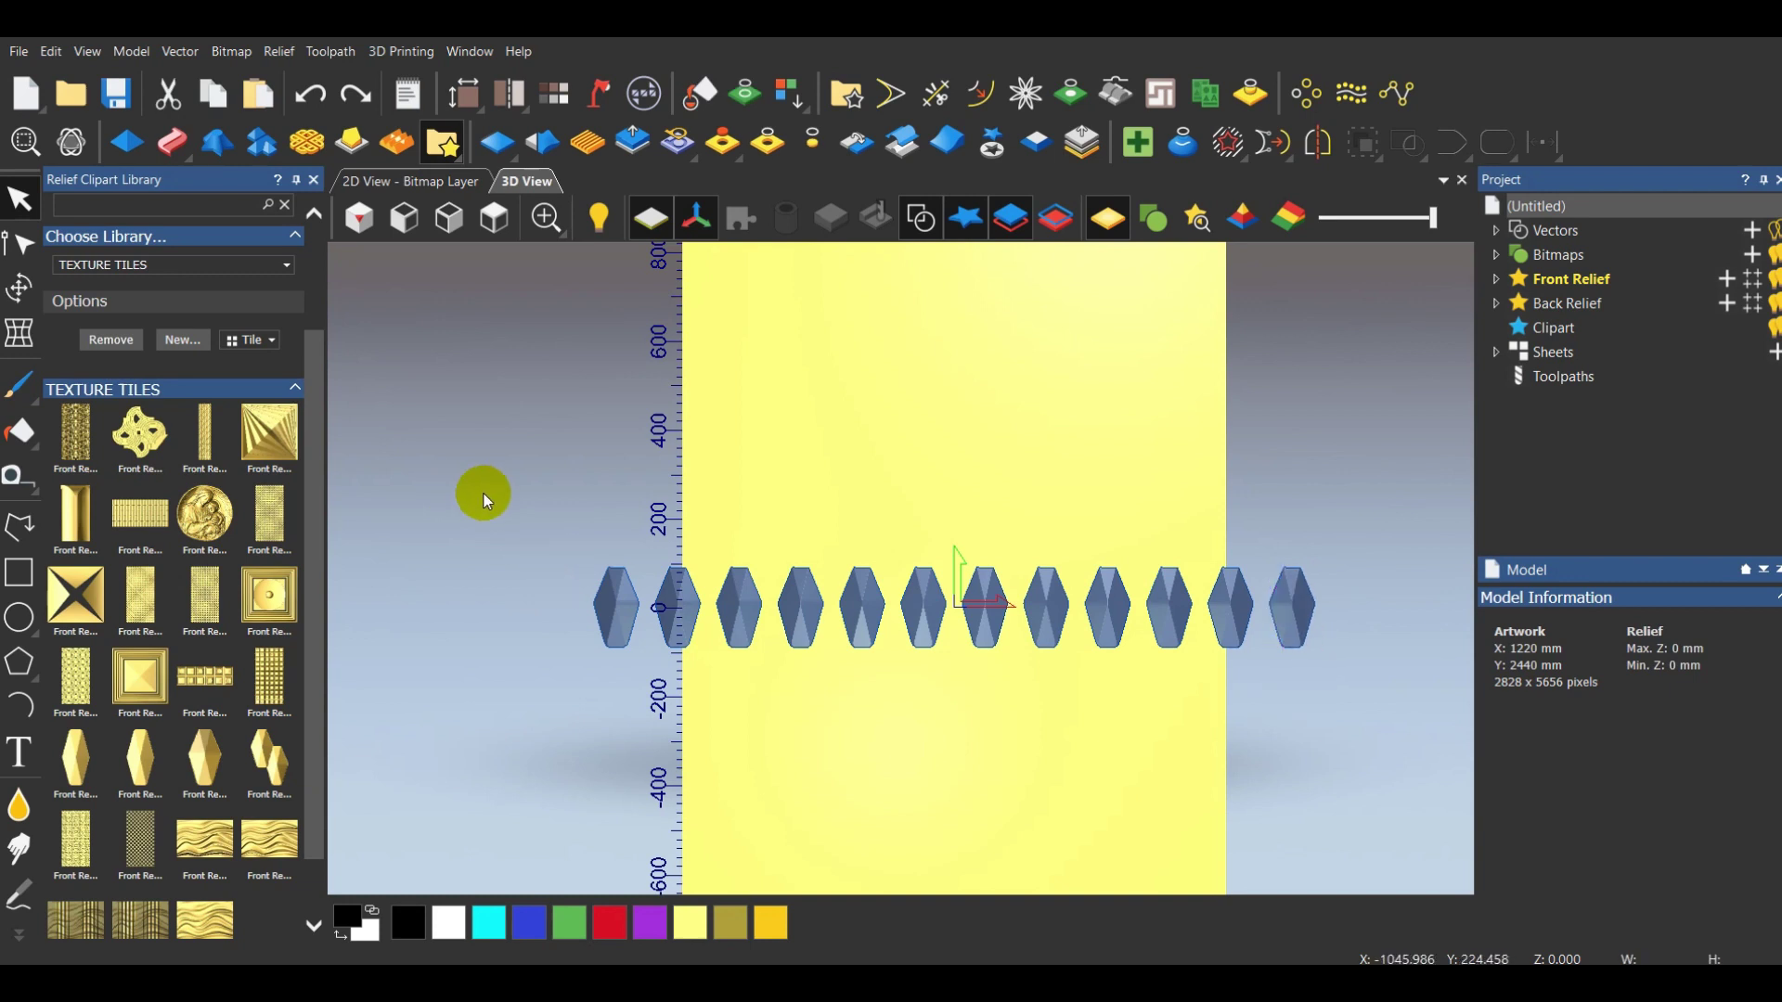
left_click_drag(883, 666, 1337, 707)
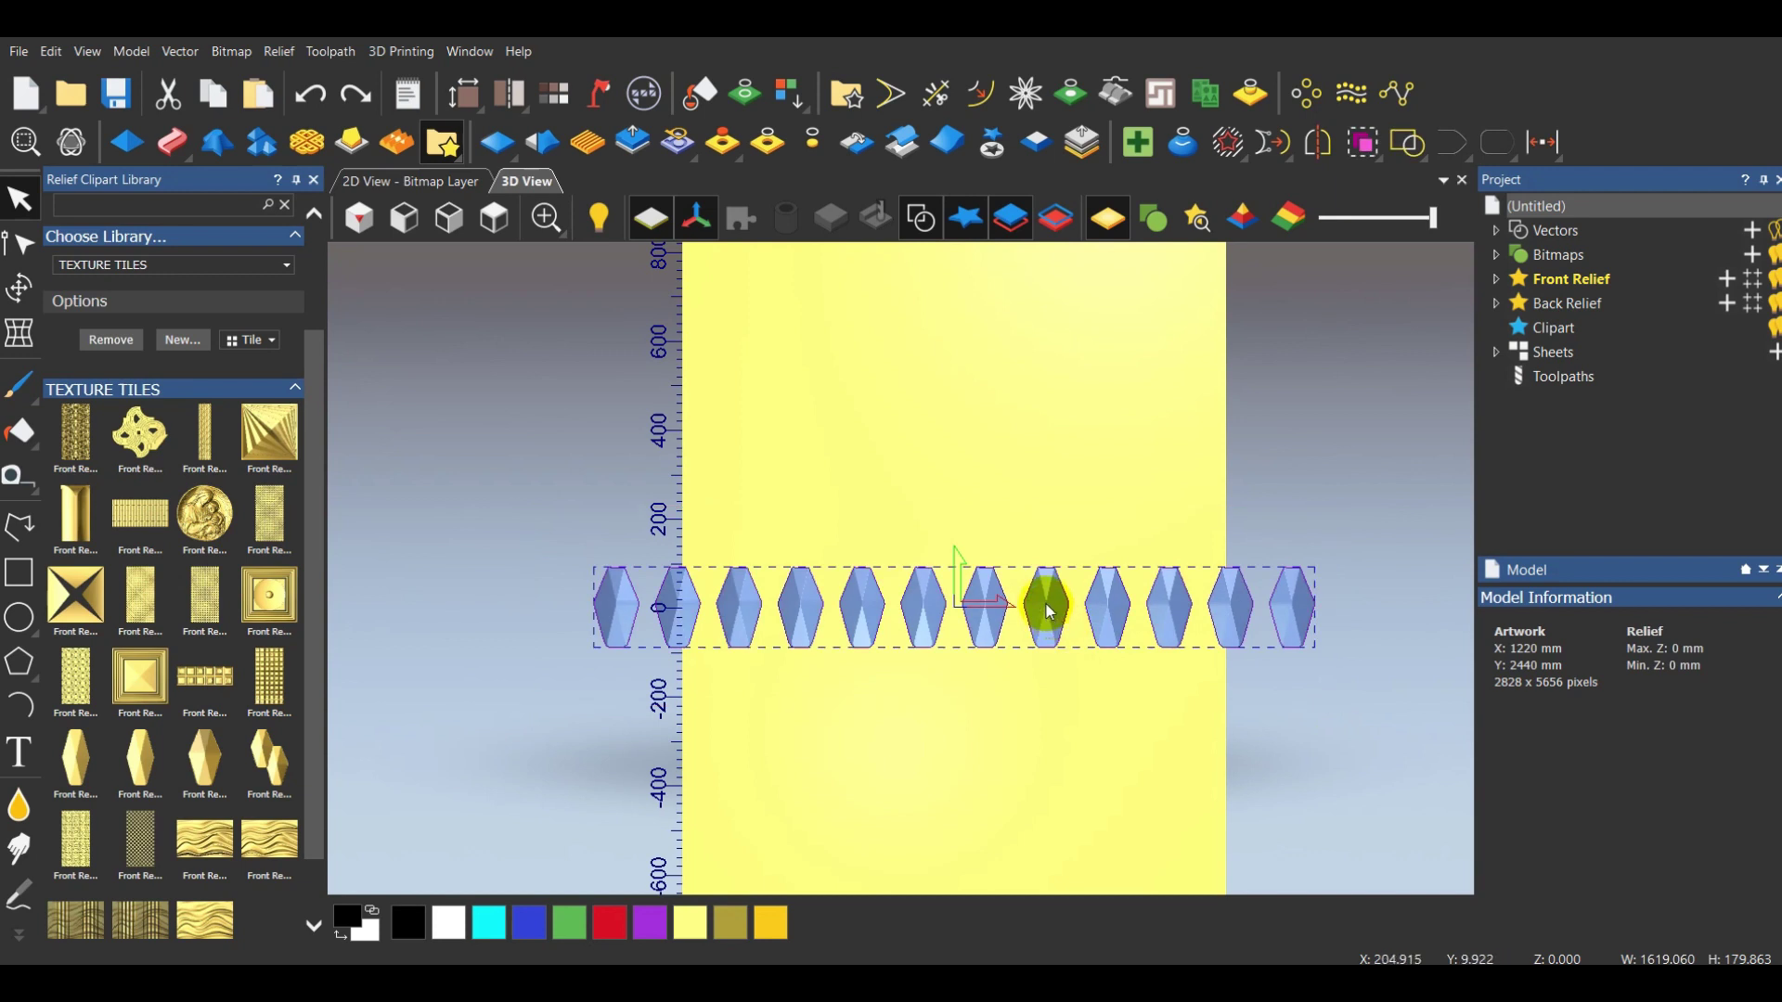
left_click_drag(1049, 611, 1042, 699)
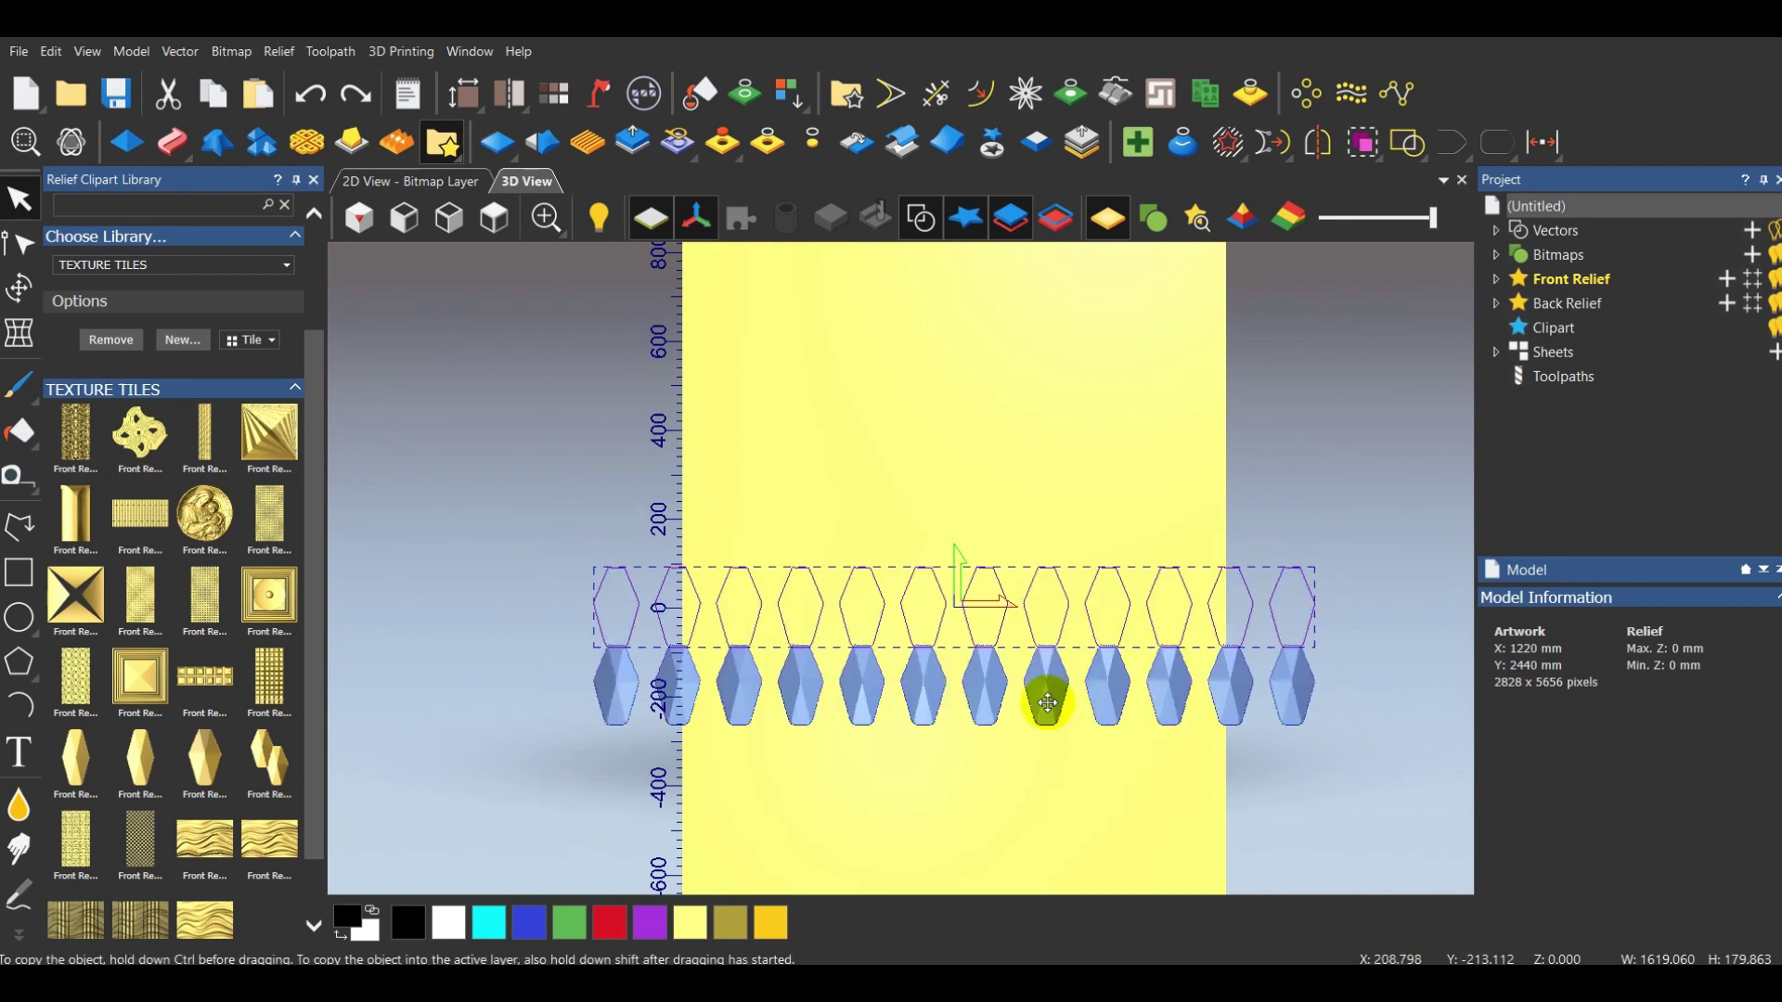
key("alt")
left_click(1362, 701)
Delete the rightmost tile of the copied lower row and center its remaining eleven tiles on the model
left_click(1296, 696)
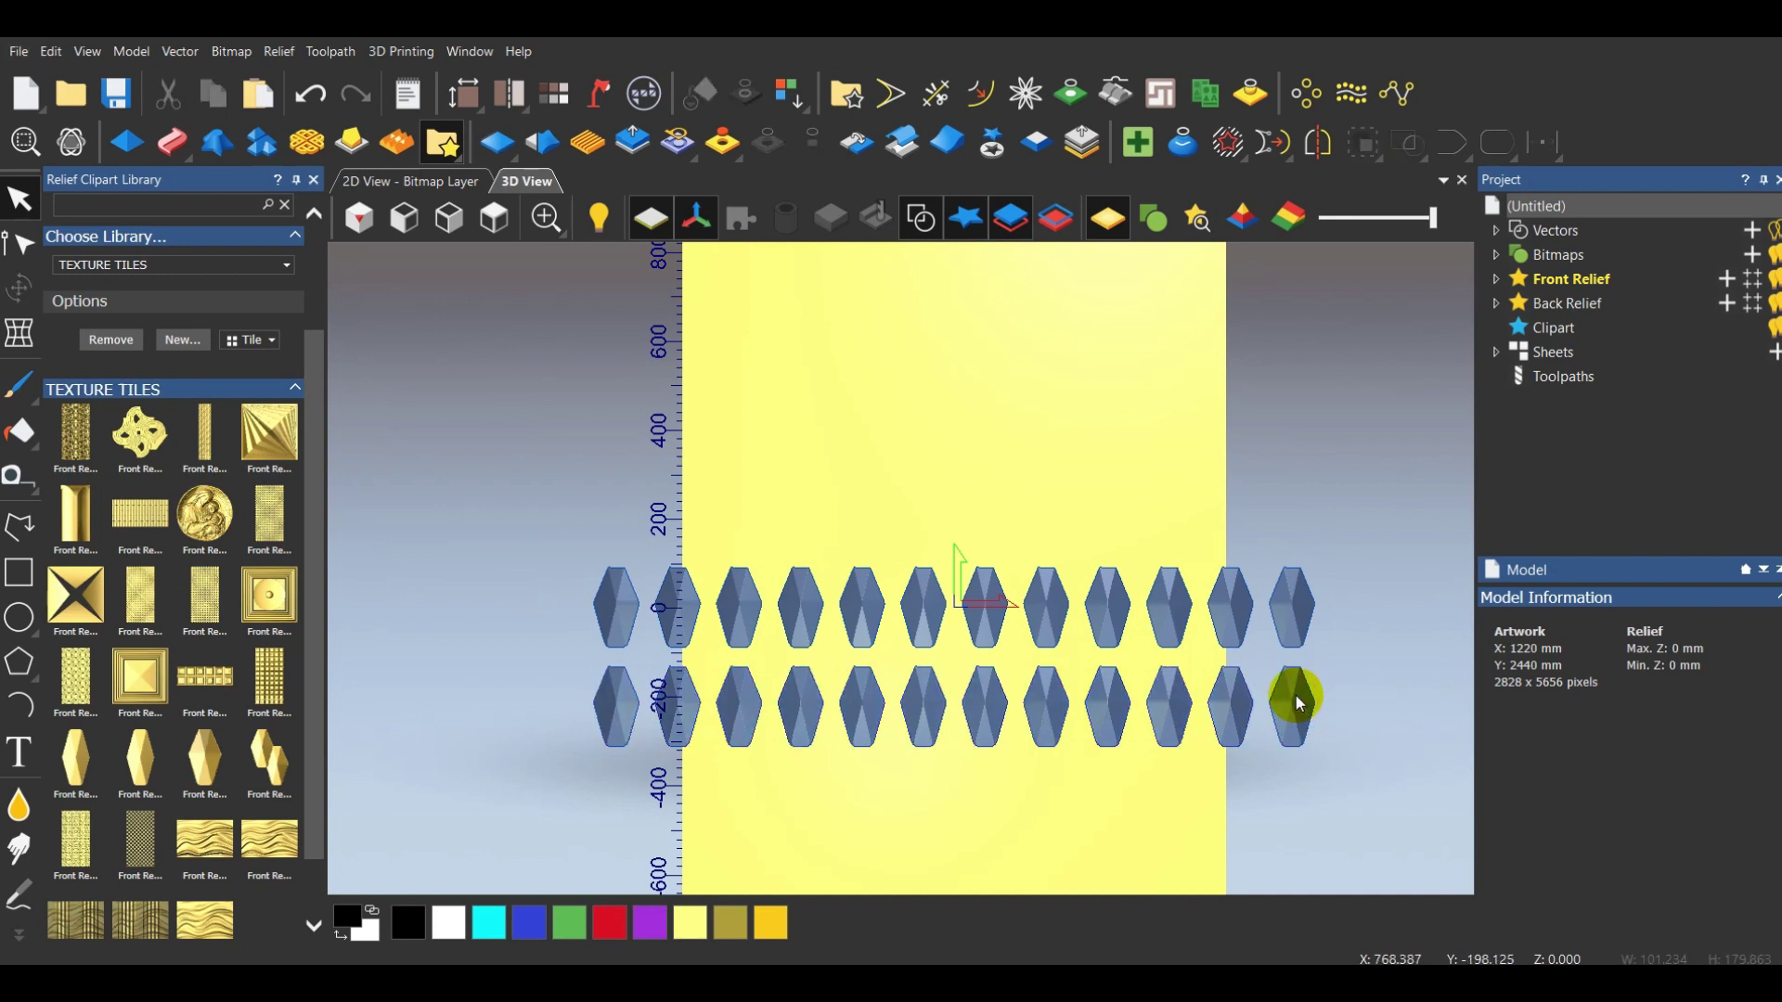
left_click(1296, 696)
key("Delete")
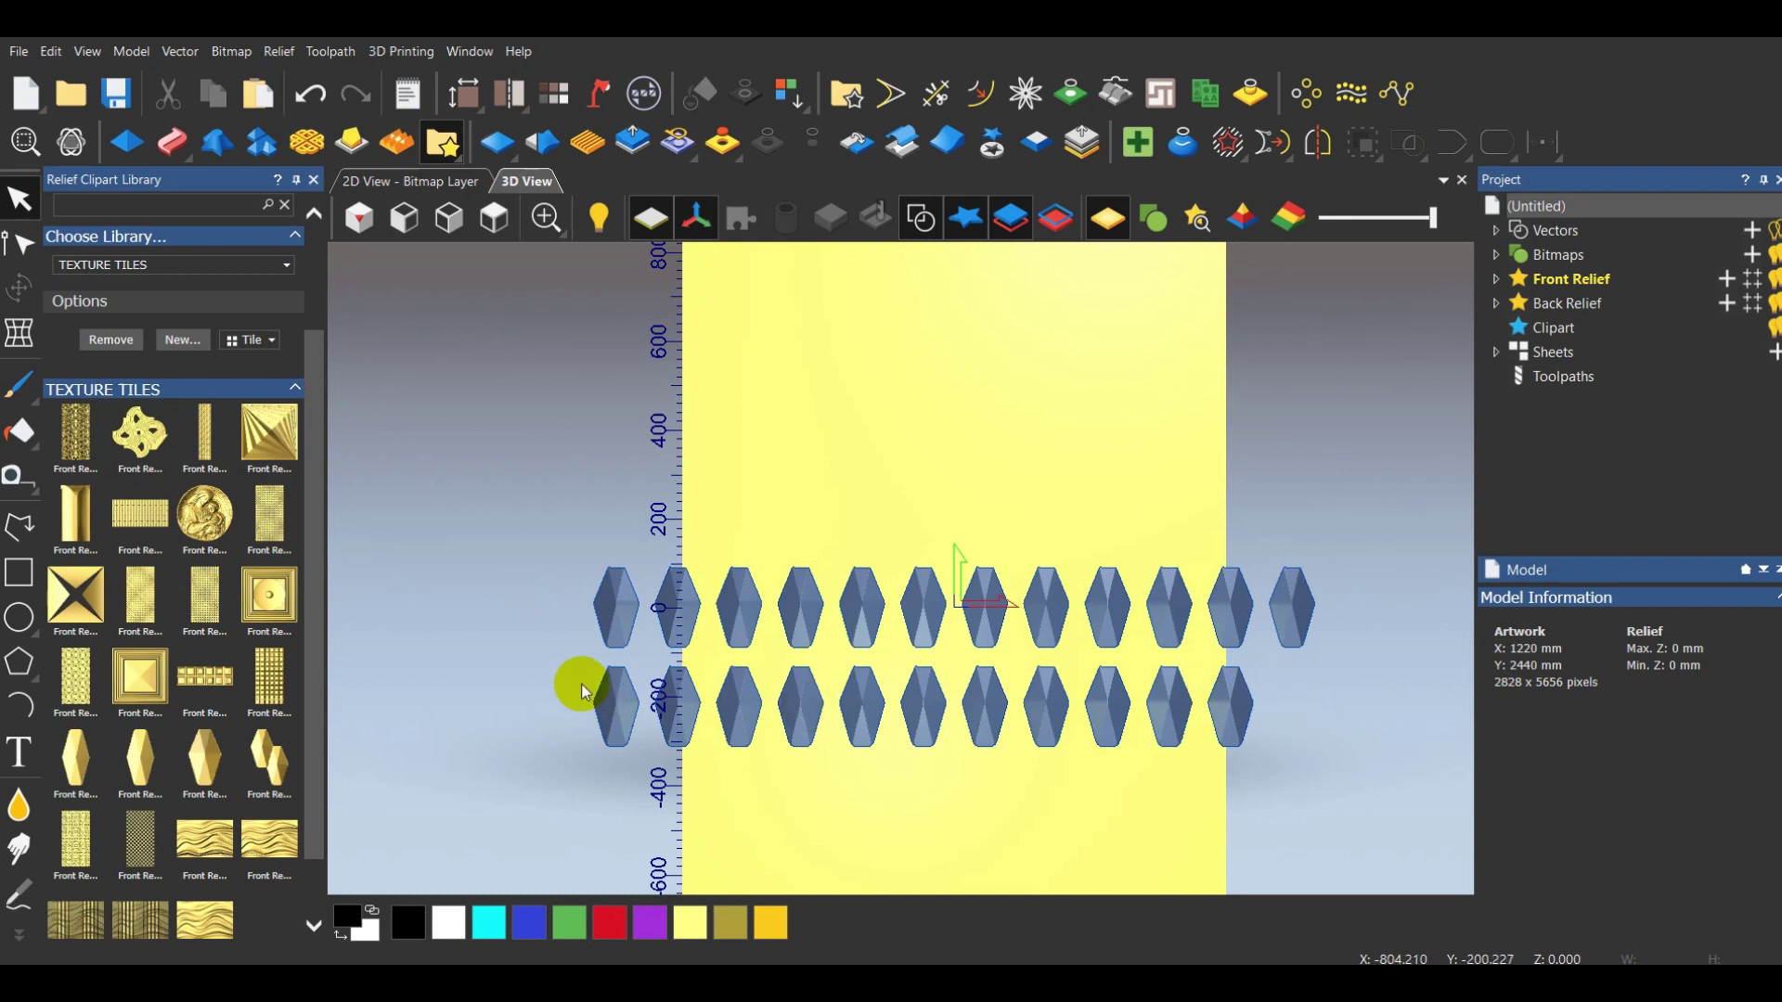
left_click_drag(1337, 798, 1303, 783)
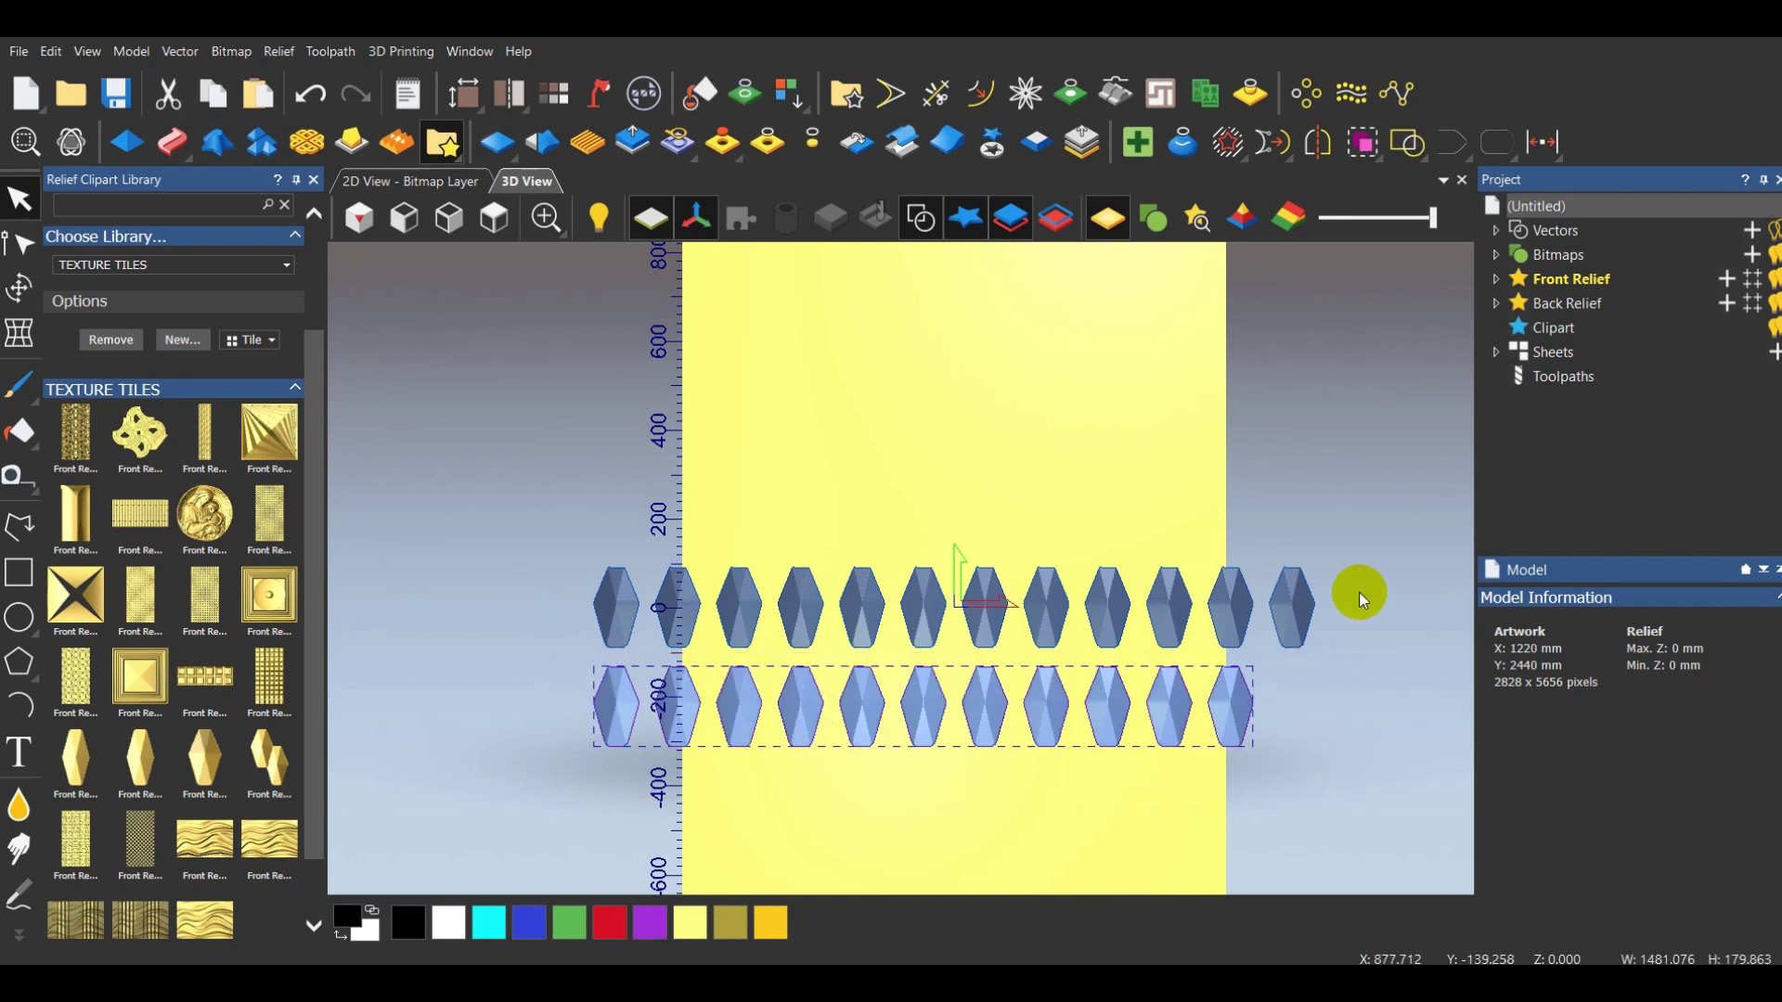
left_click(1392, 169)
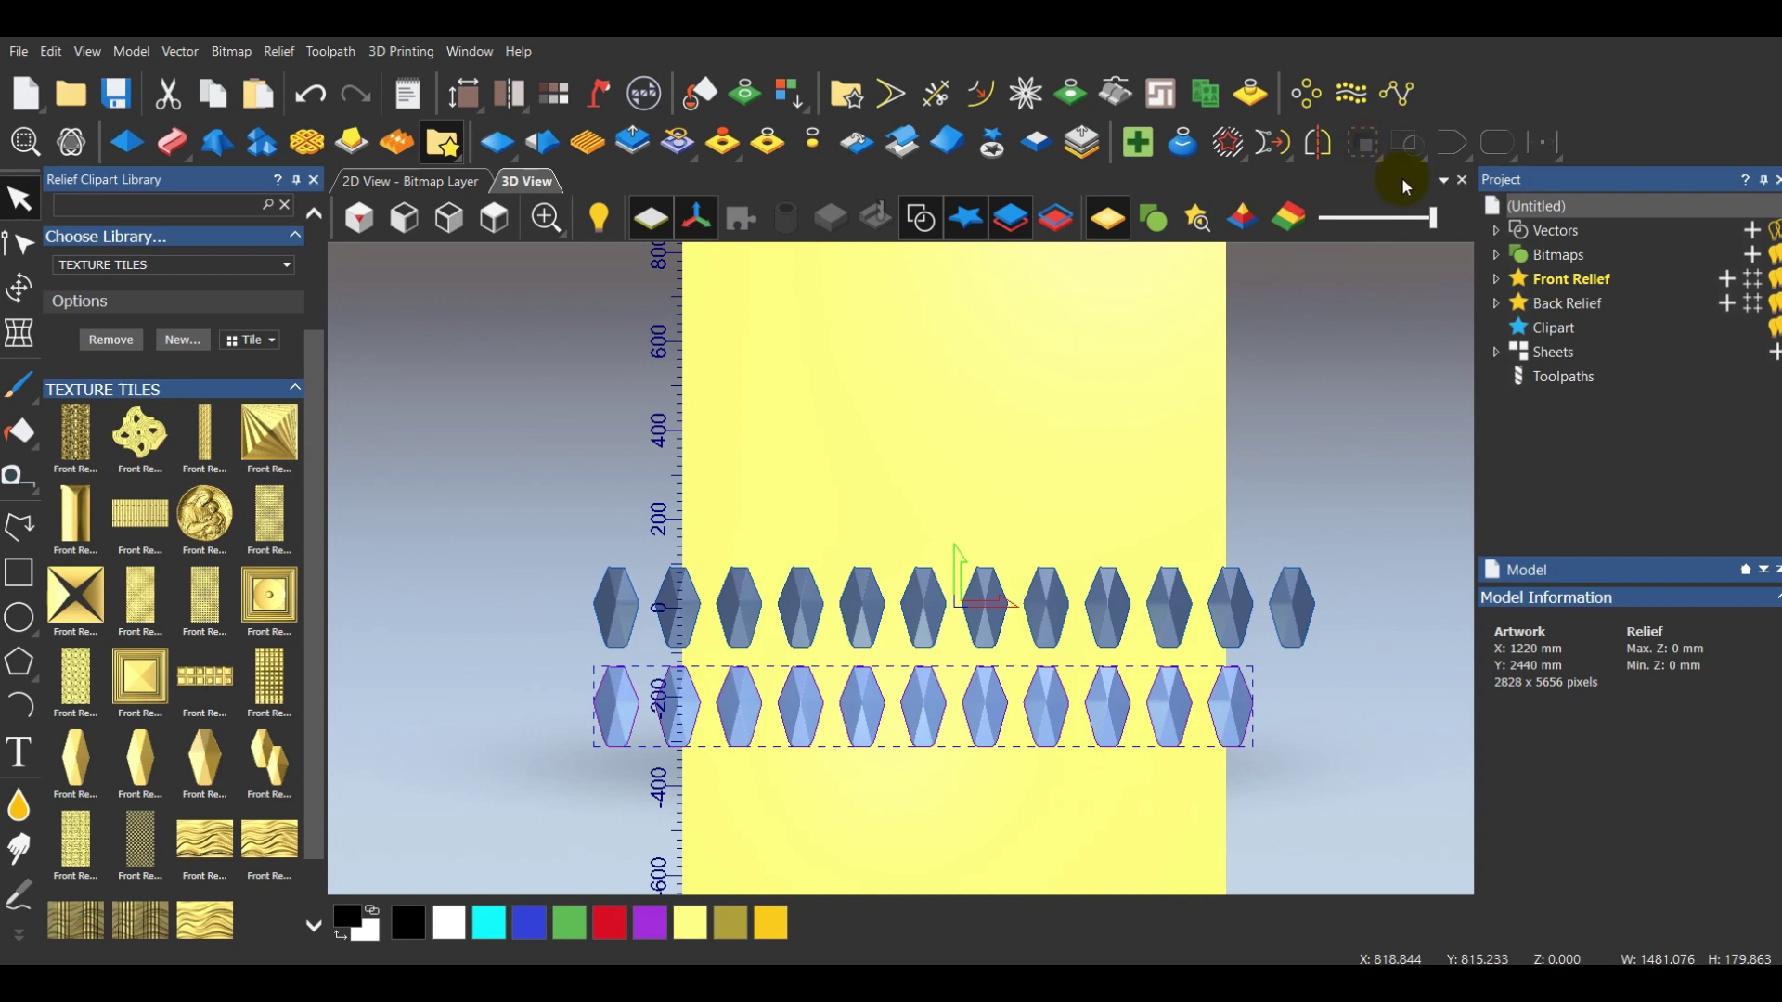
key("F9")
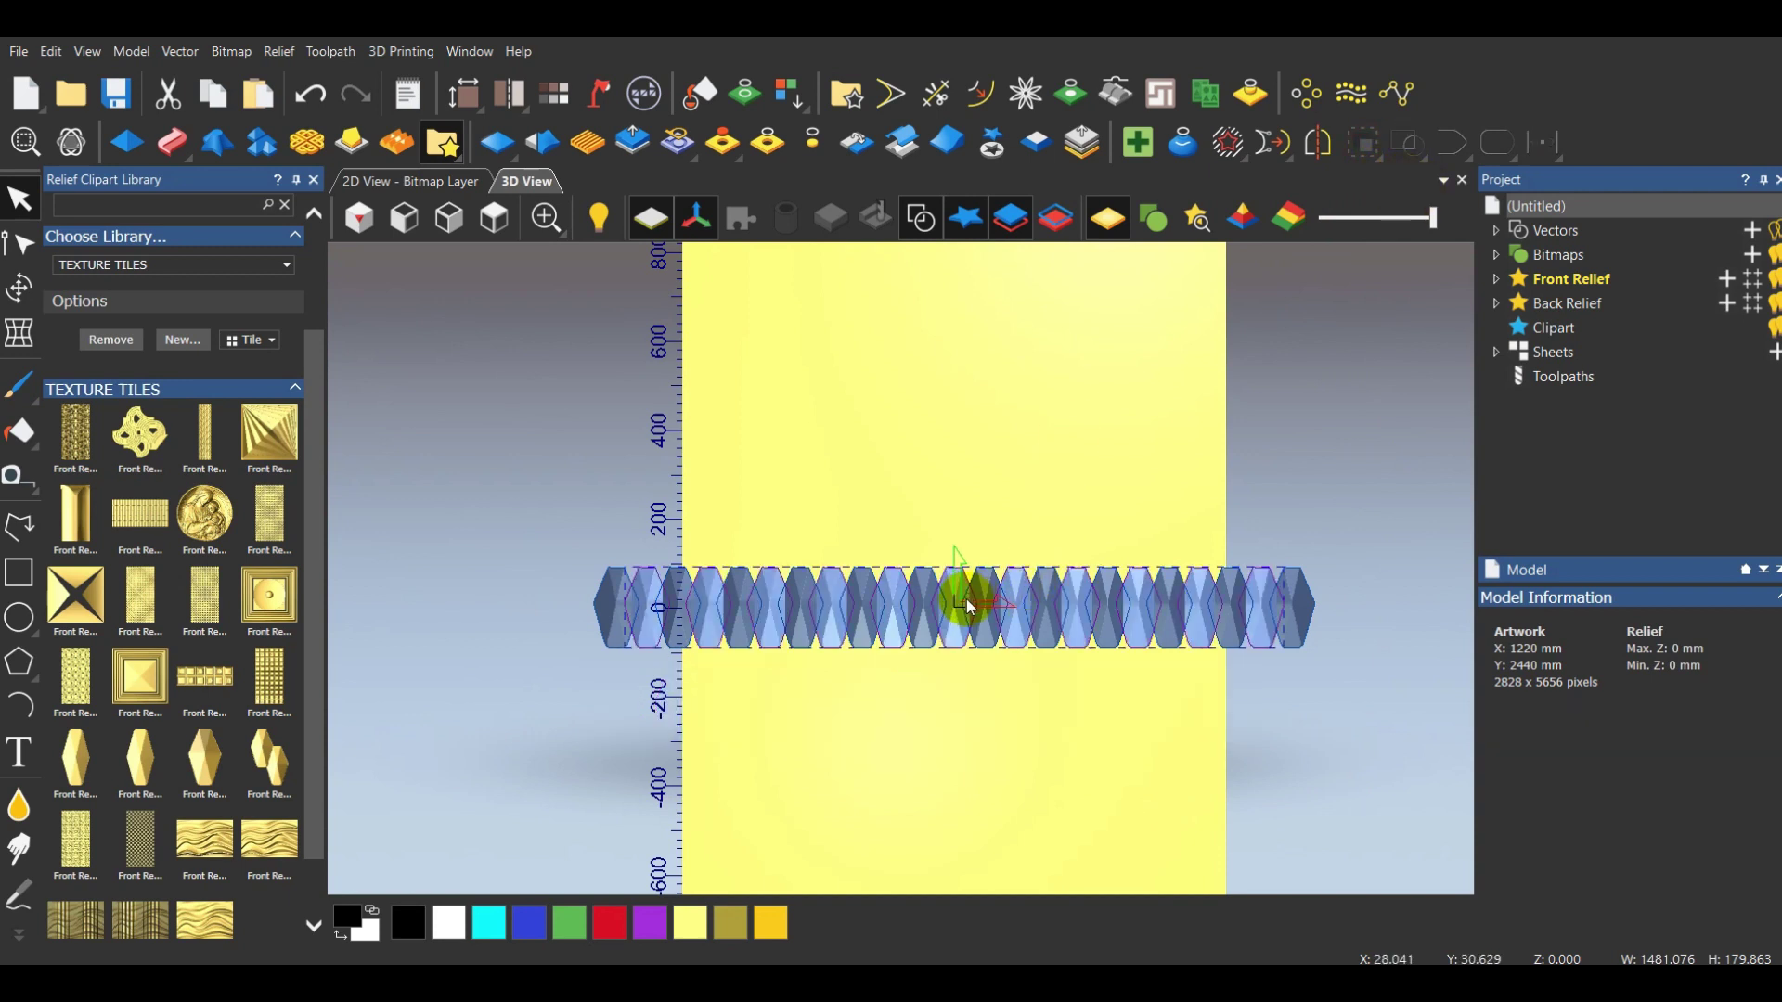
Move the centered eleven-tile row straight down about 95 mm so its tops sit between the original tiles
scroll(956, 640, "up", 1)
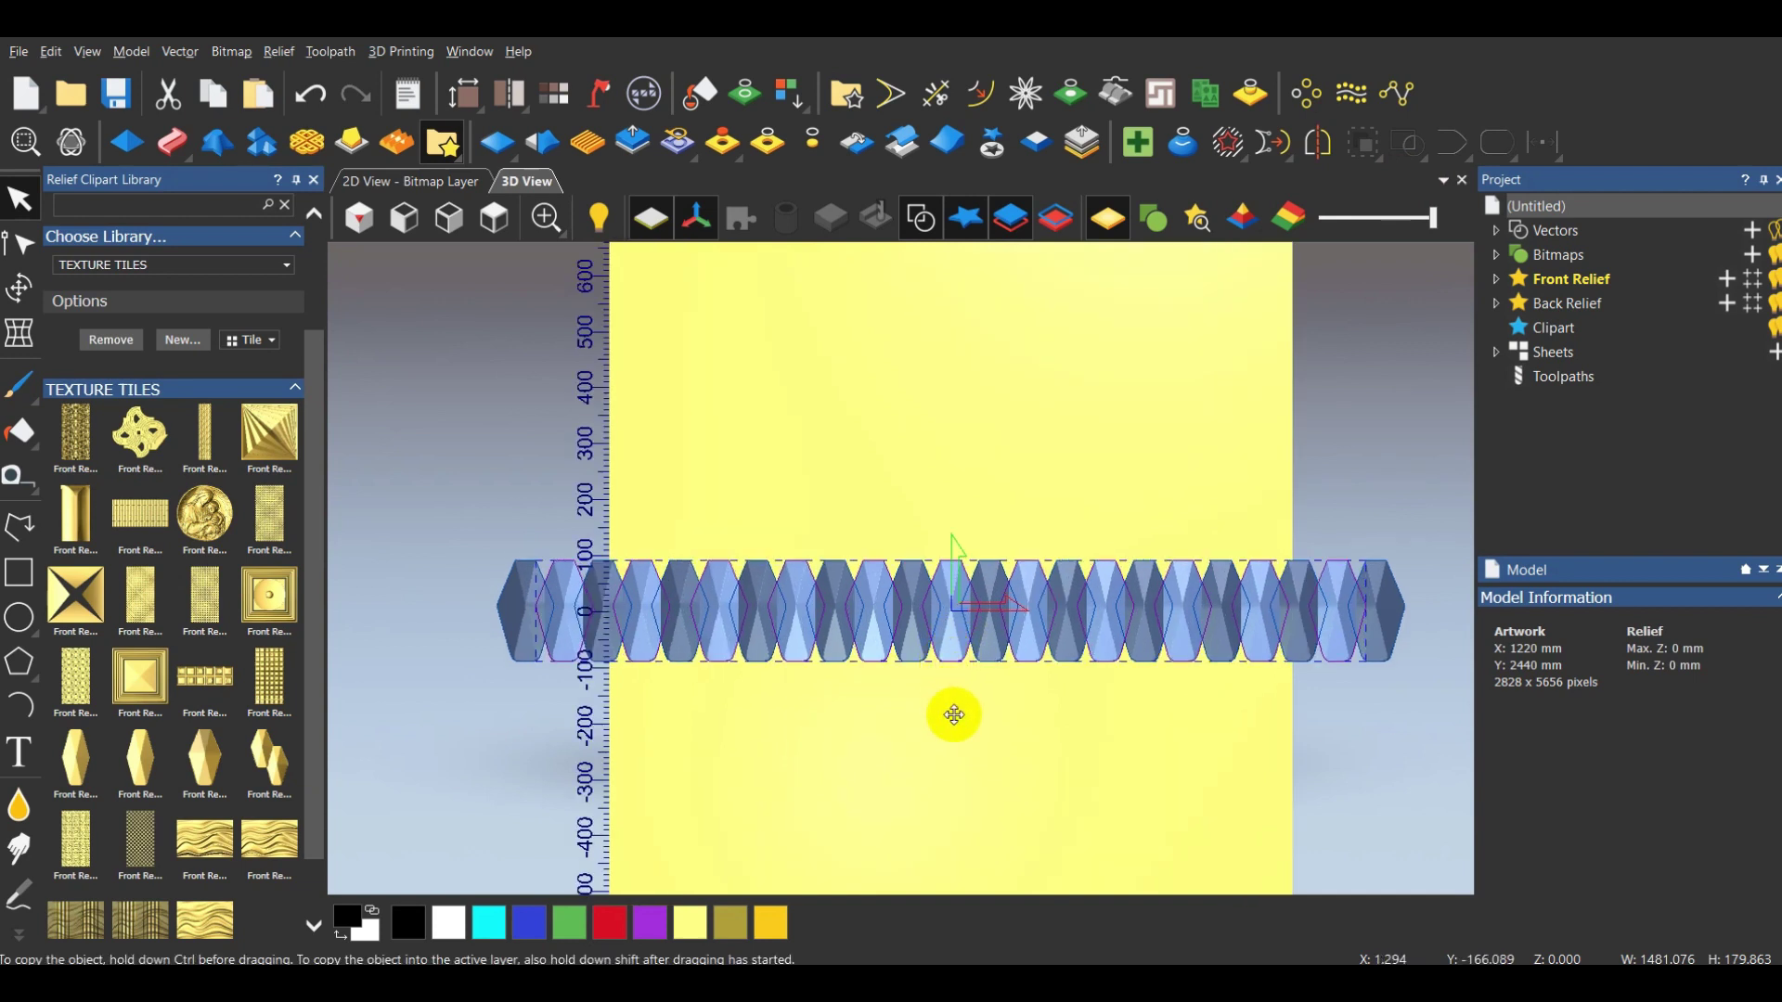
left_click_drag(954, 715, 914, 654)
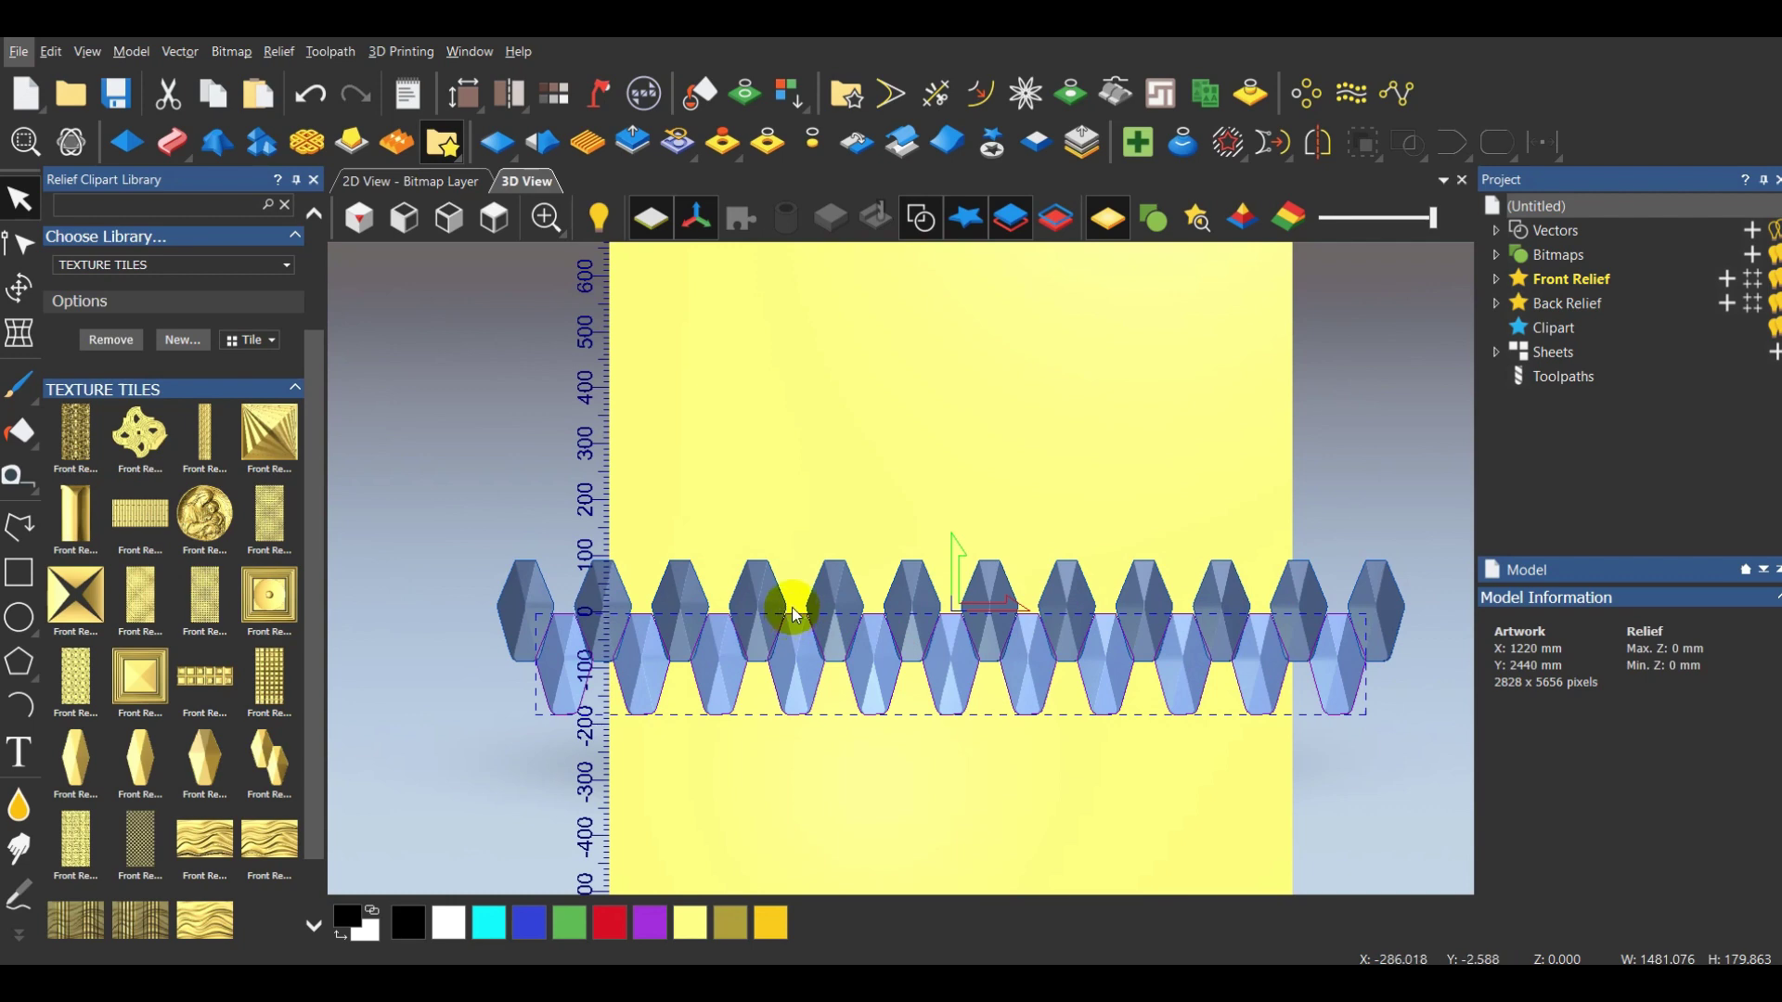
scroll(796, 609, "up", 5)
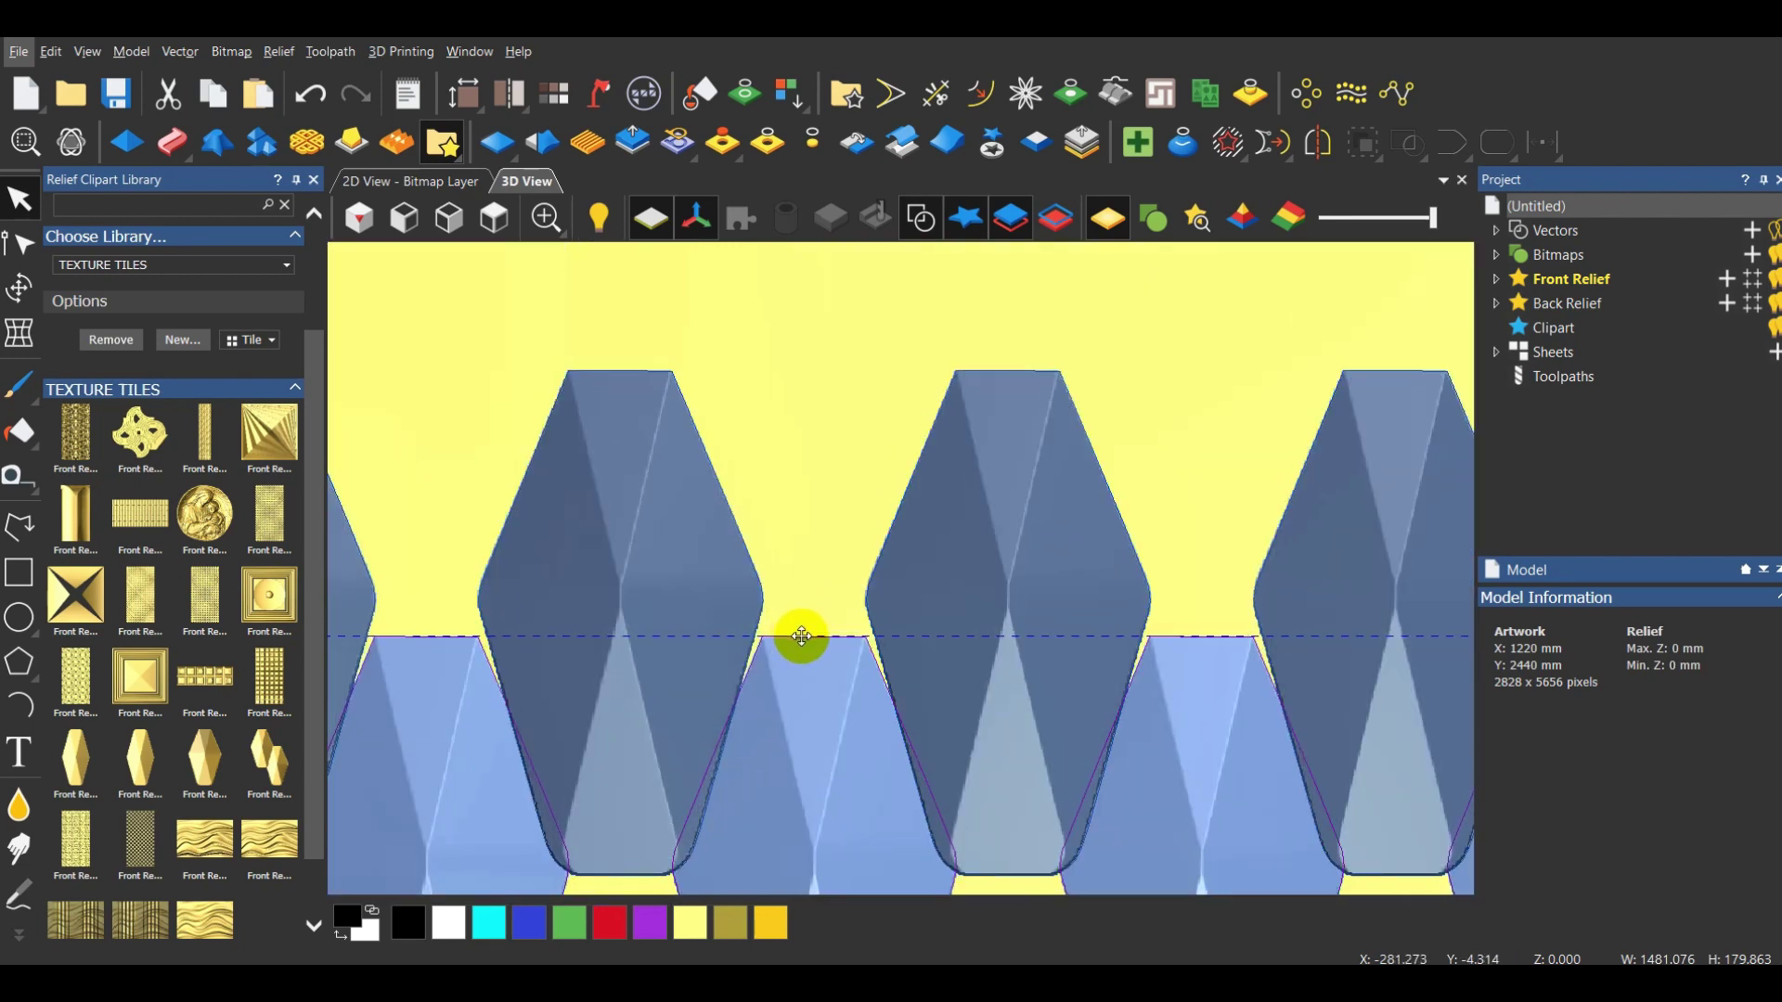
Insert a horizontal Y guideline through the widest points of the twelve-tile row, at about Y 8.6 mm
scroll(800, 638, "up", 4)
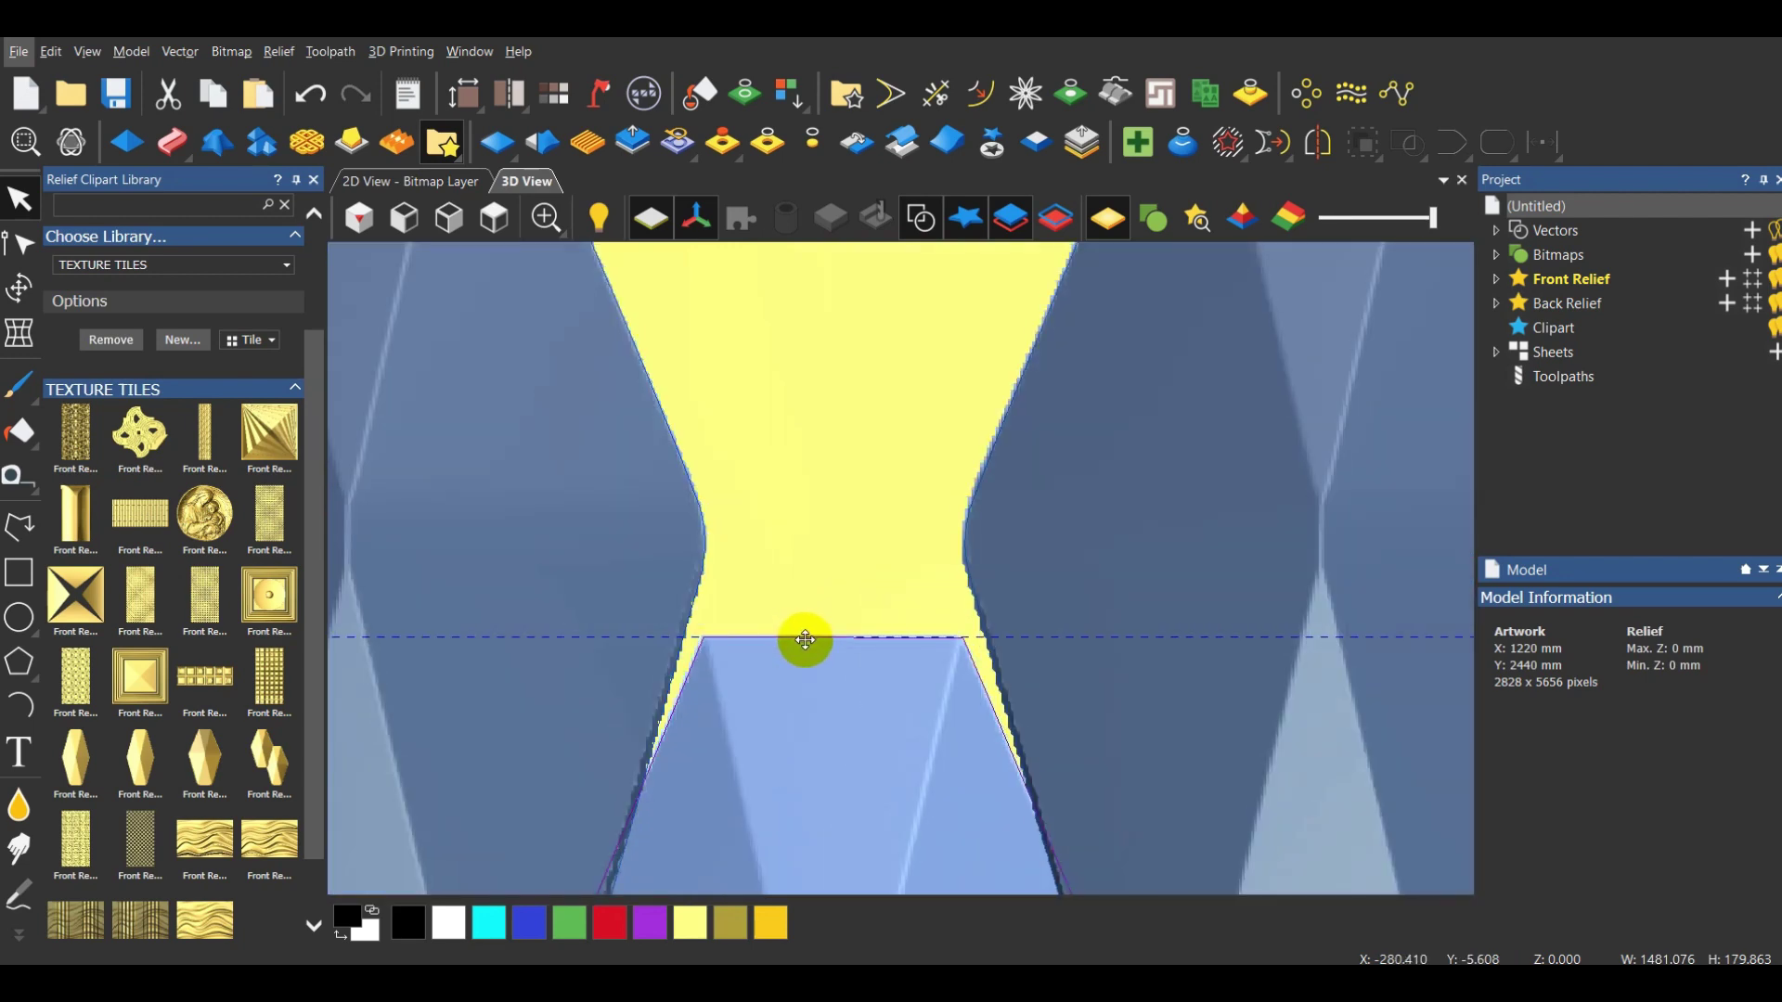
right_click(756, 546)
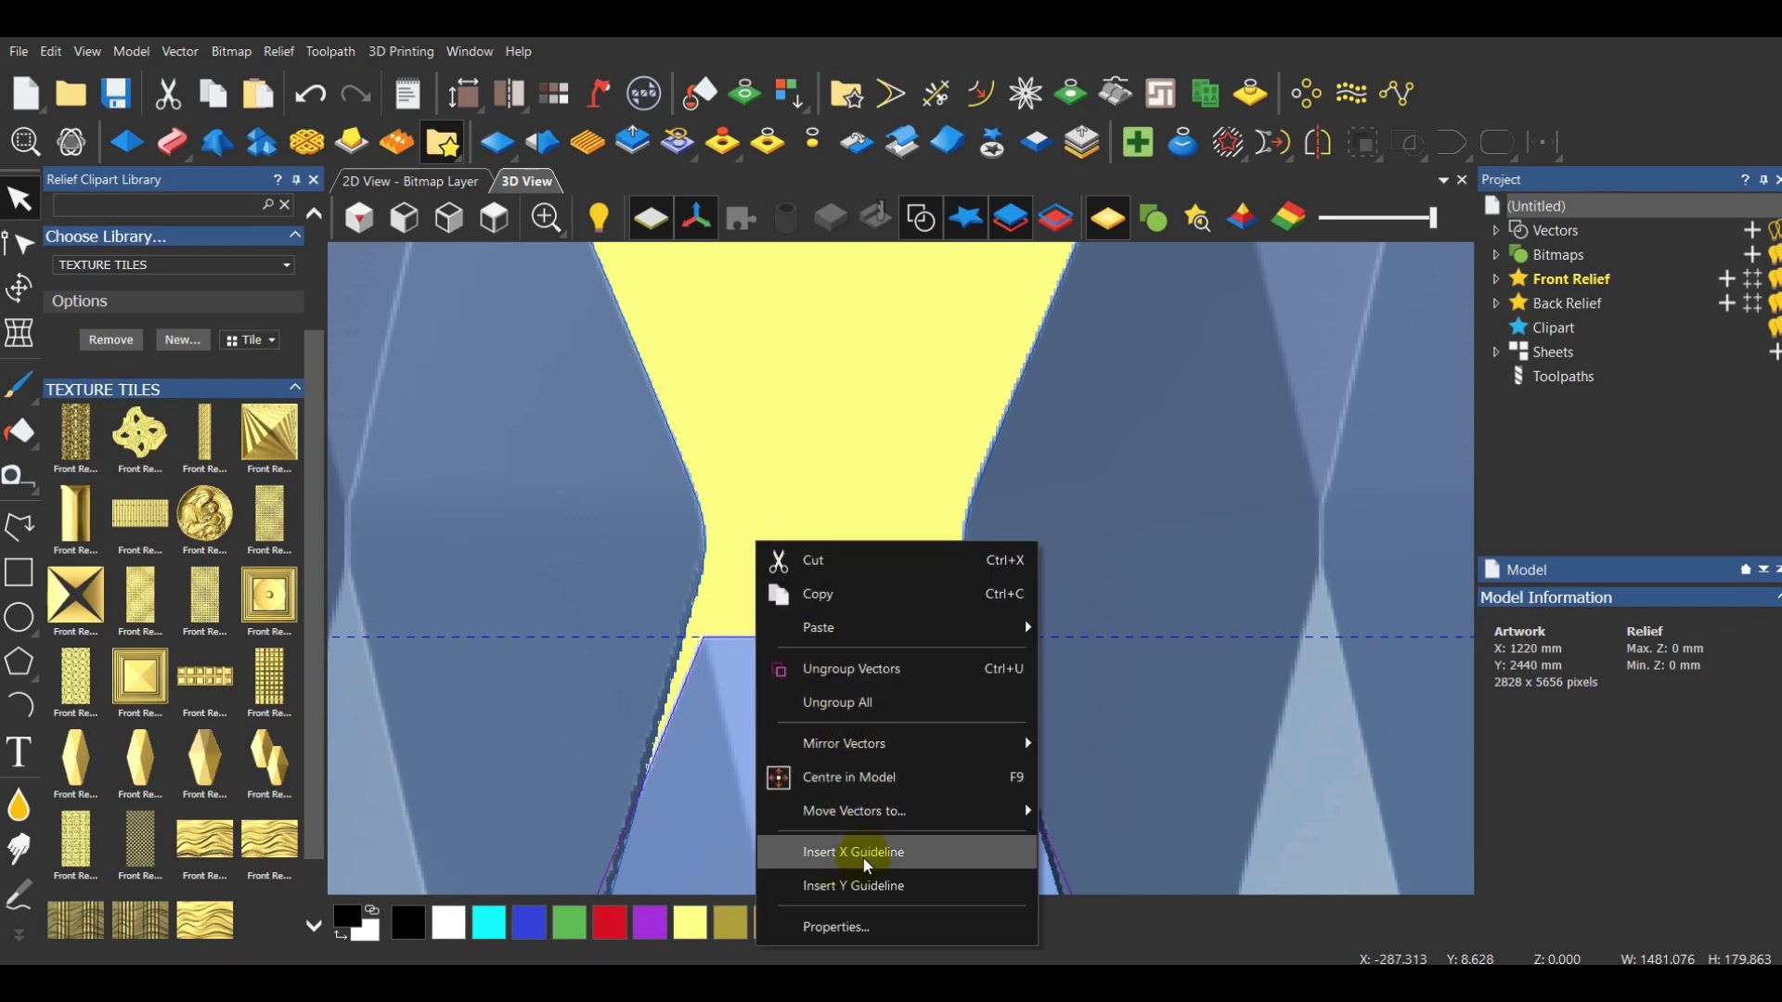
left_click(863, 882)
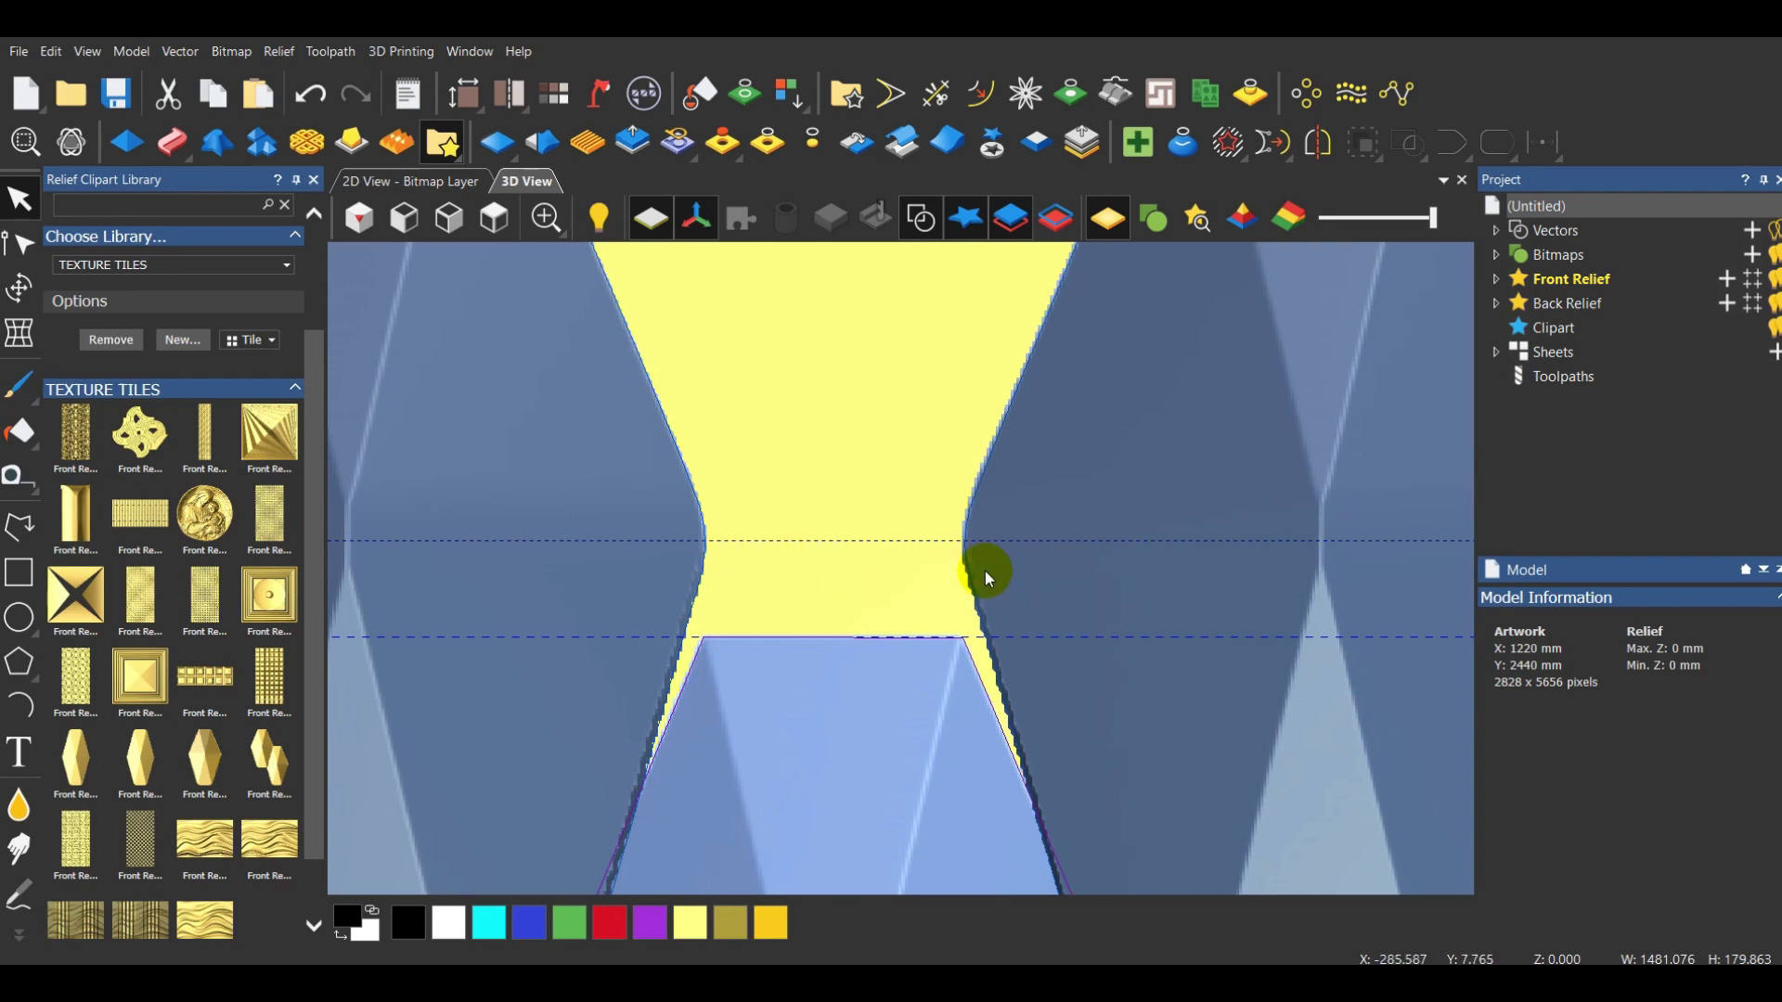
Move the eleven-tile row straight up until its flat top edges meet the guideline, and clear the selection
scroll(959, 574, "down", 5)
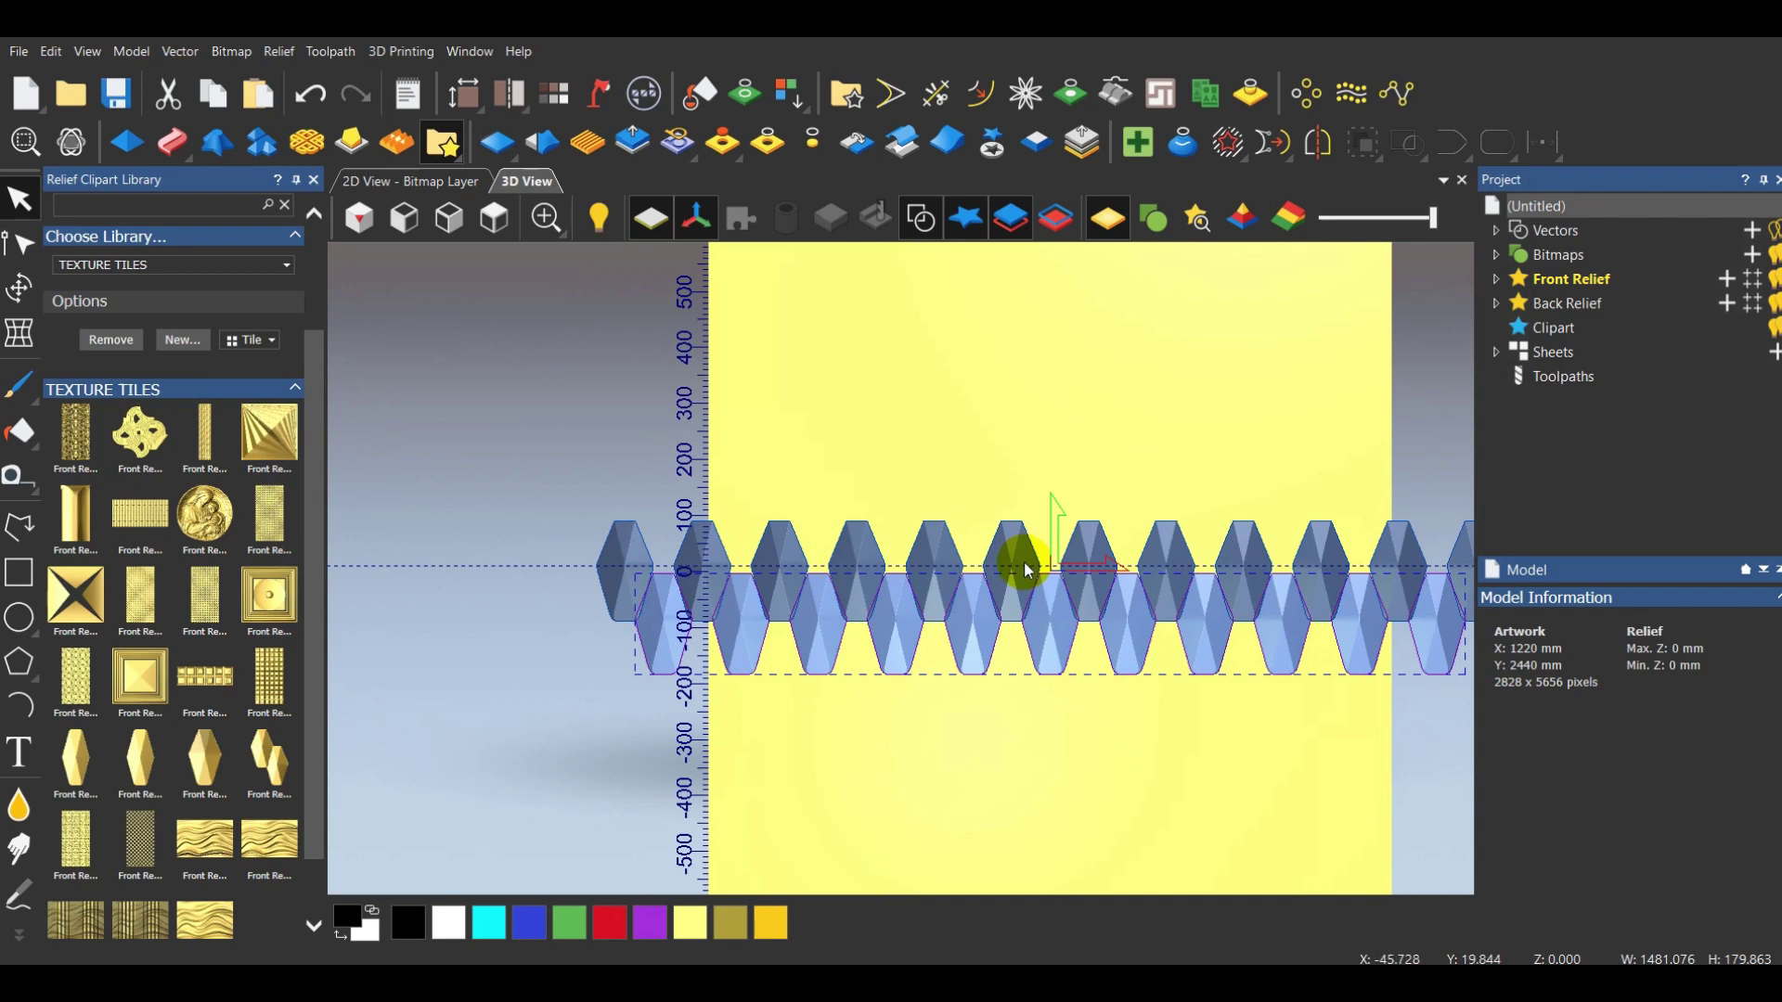
scroll(1028, 570, "up", 5)
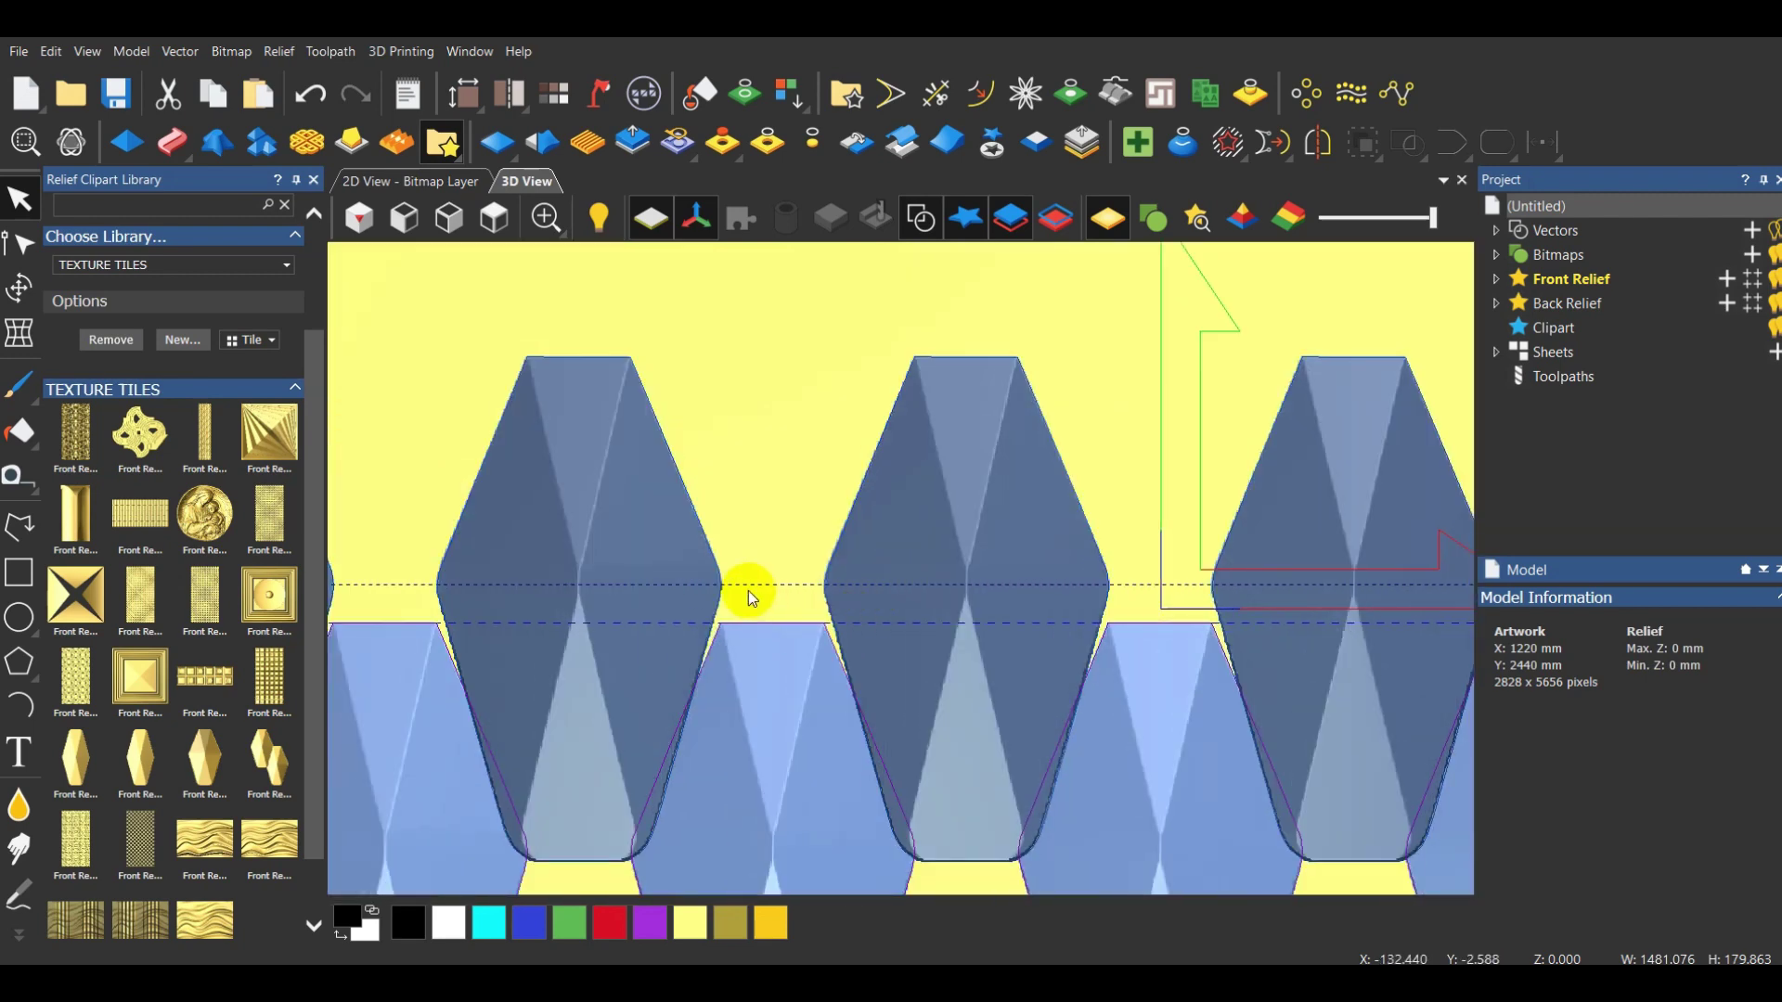
scroll(748, 590, "up", 3)
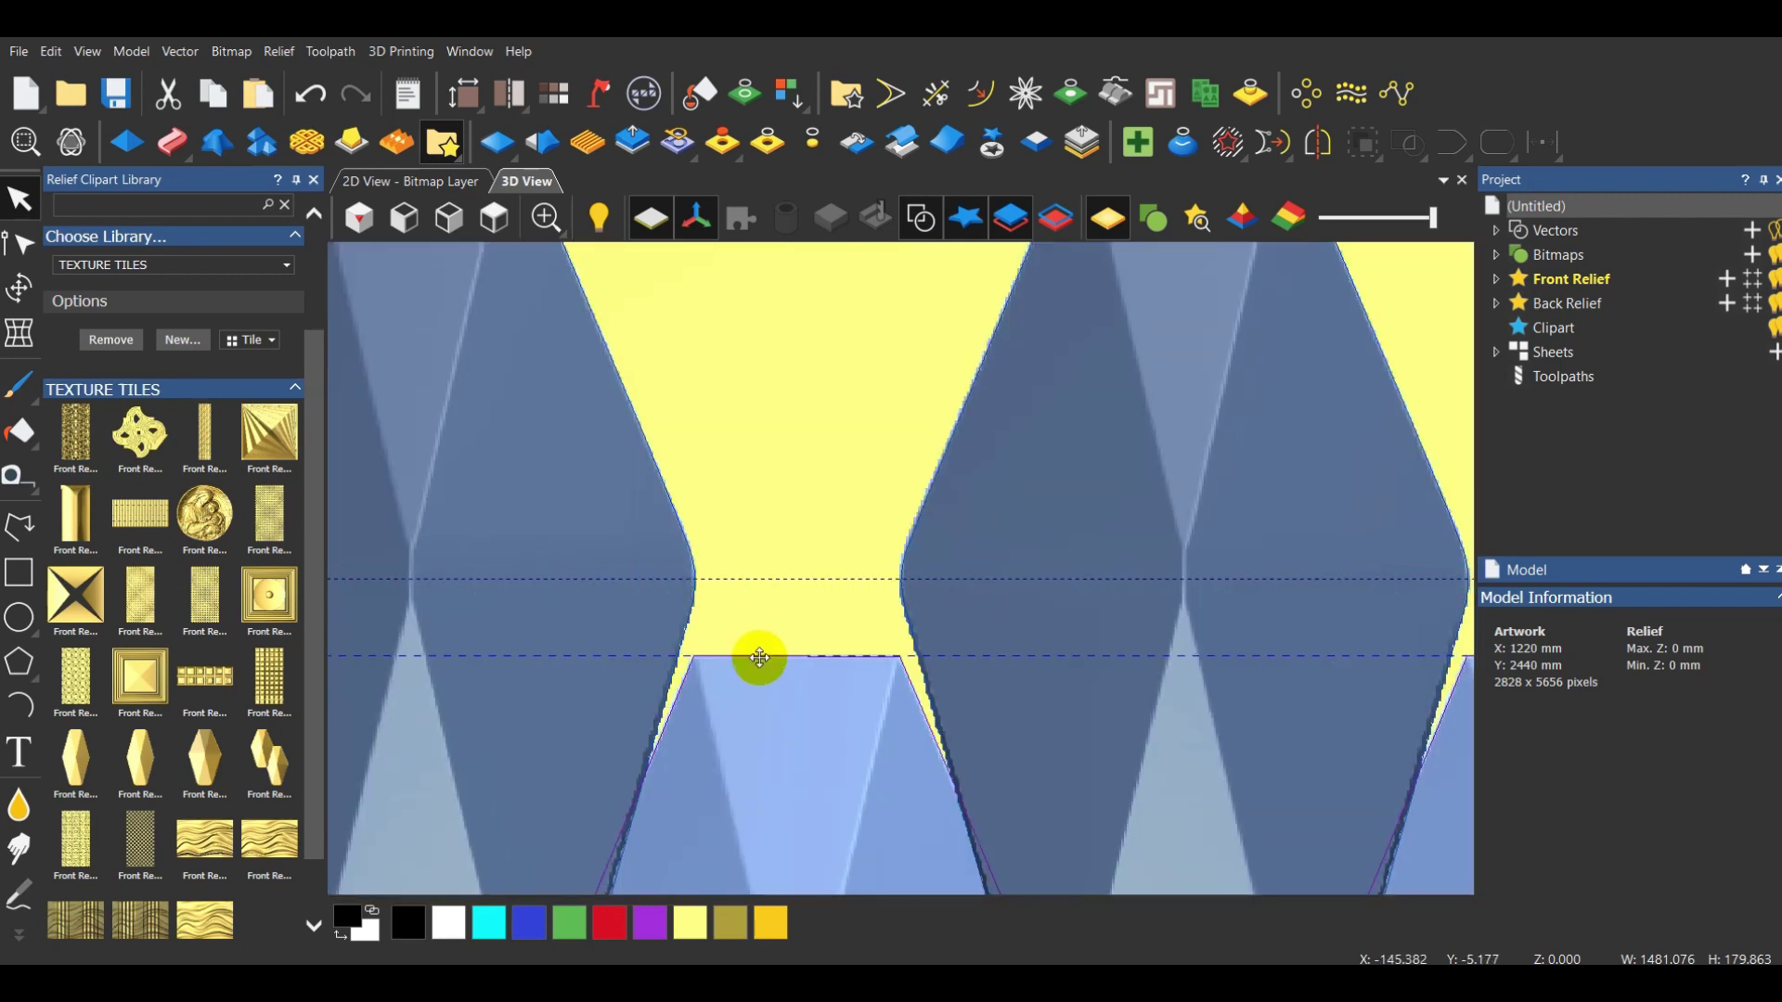
left_click_drag(759, 658, 771, 582)
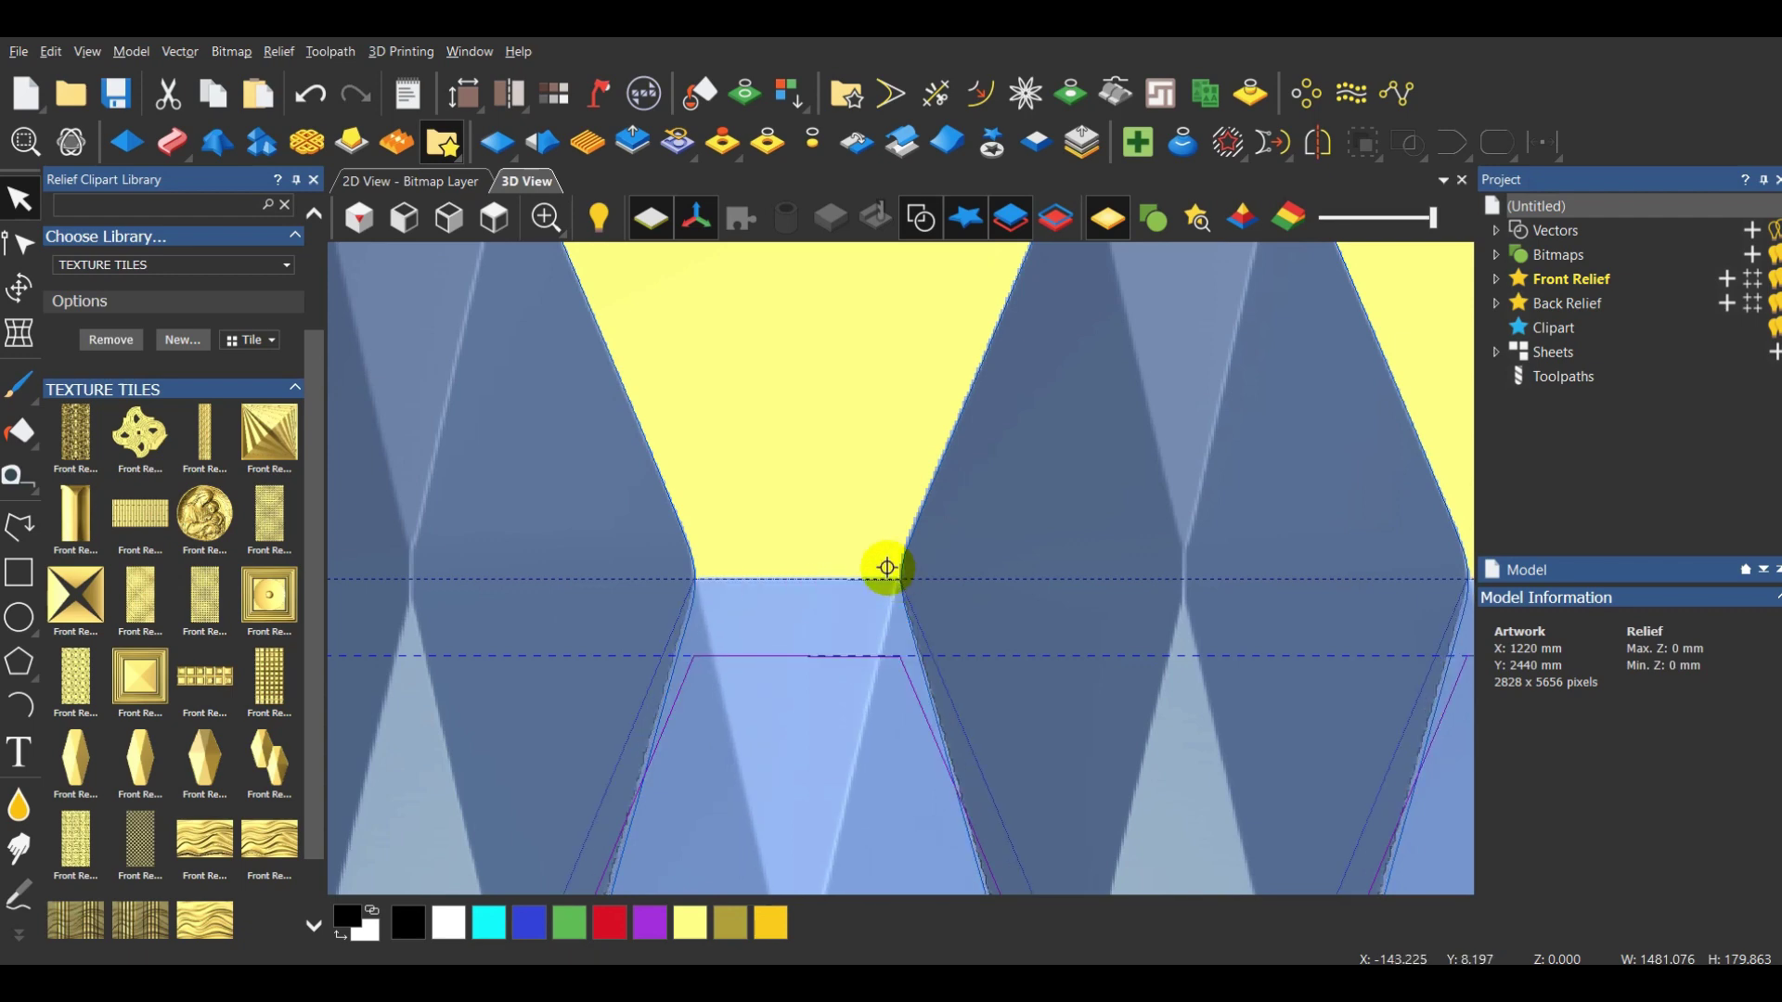
scroll(804, 512, "down", 6)
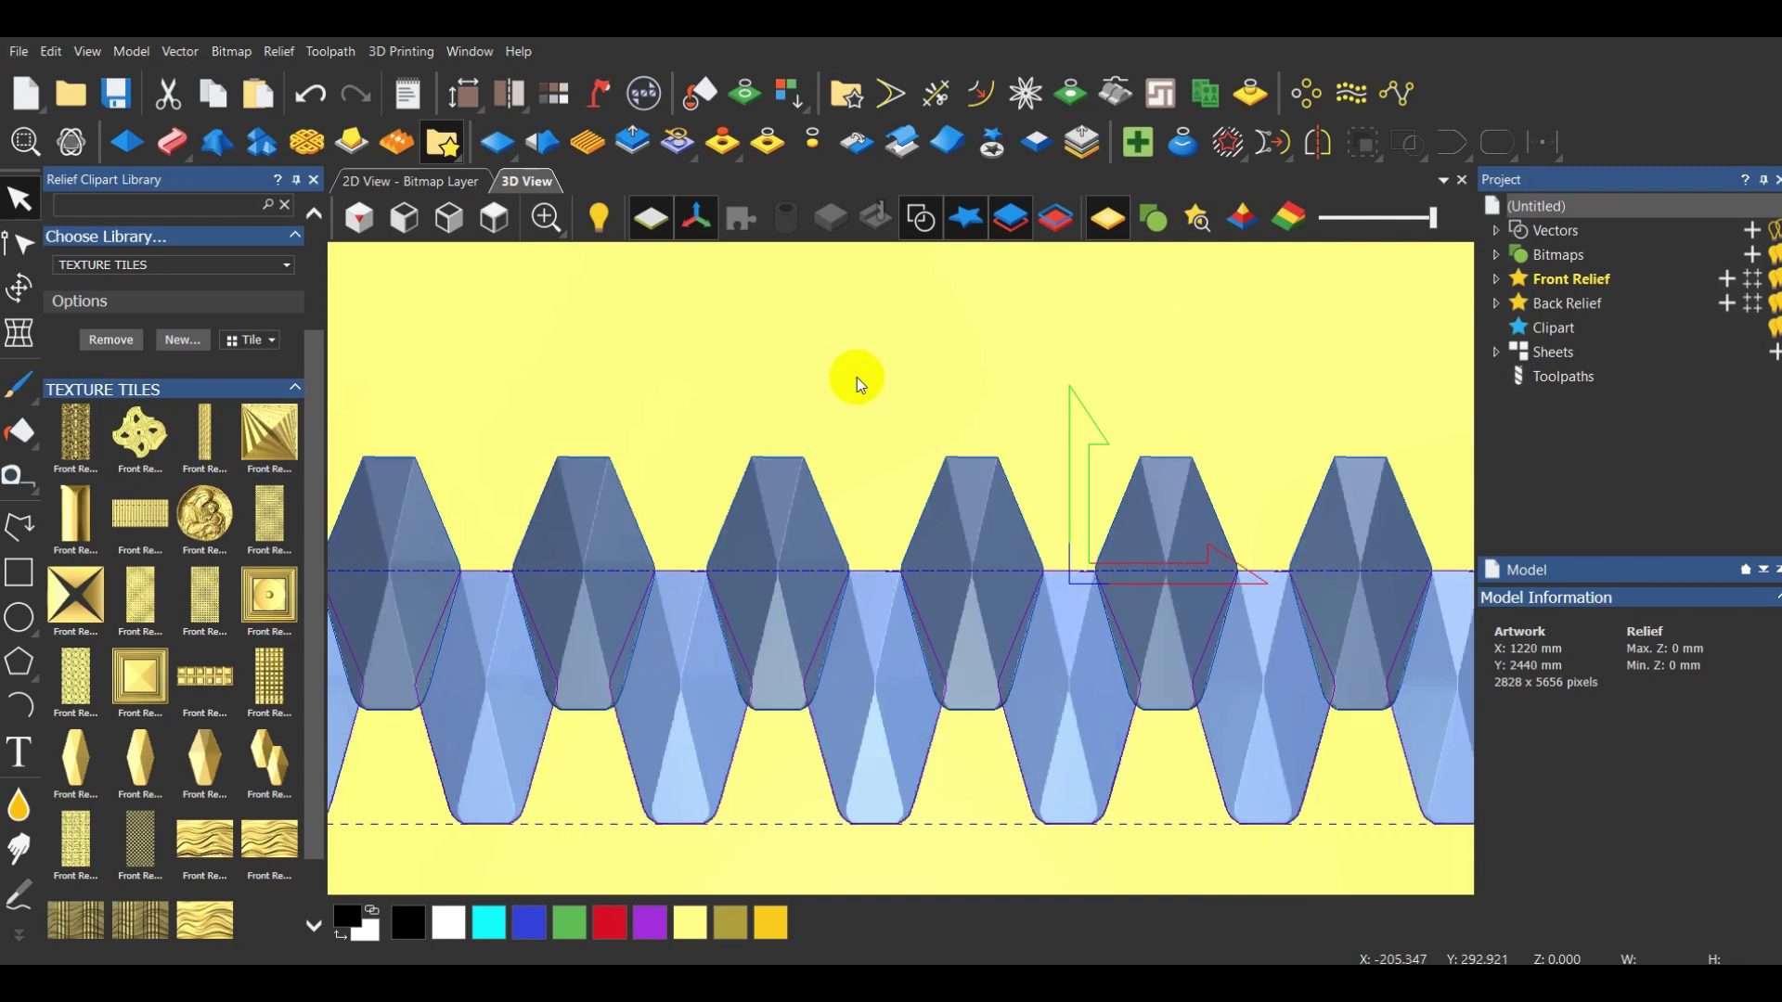
scroll(856, 377, "down", 2)
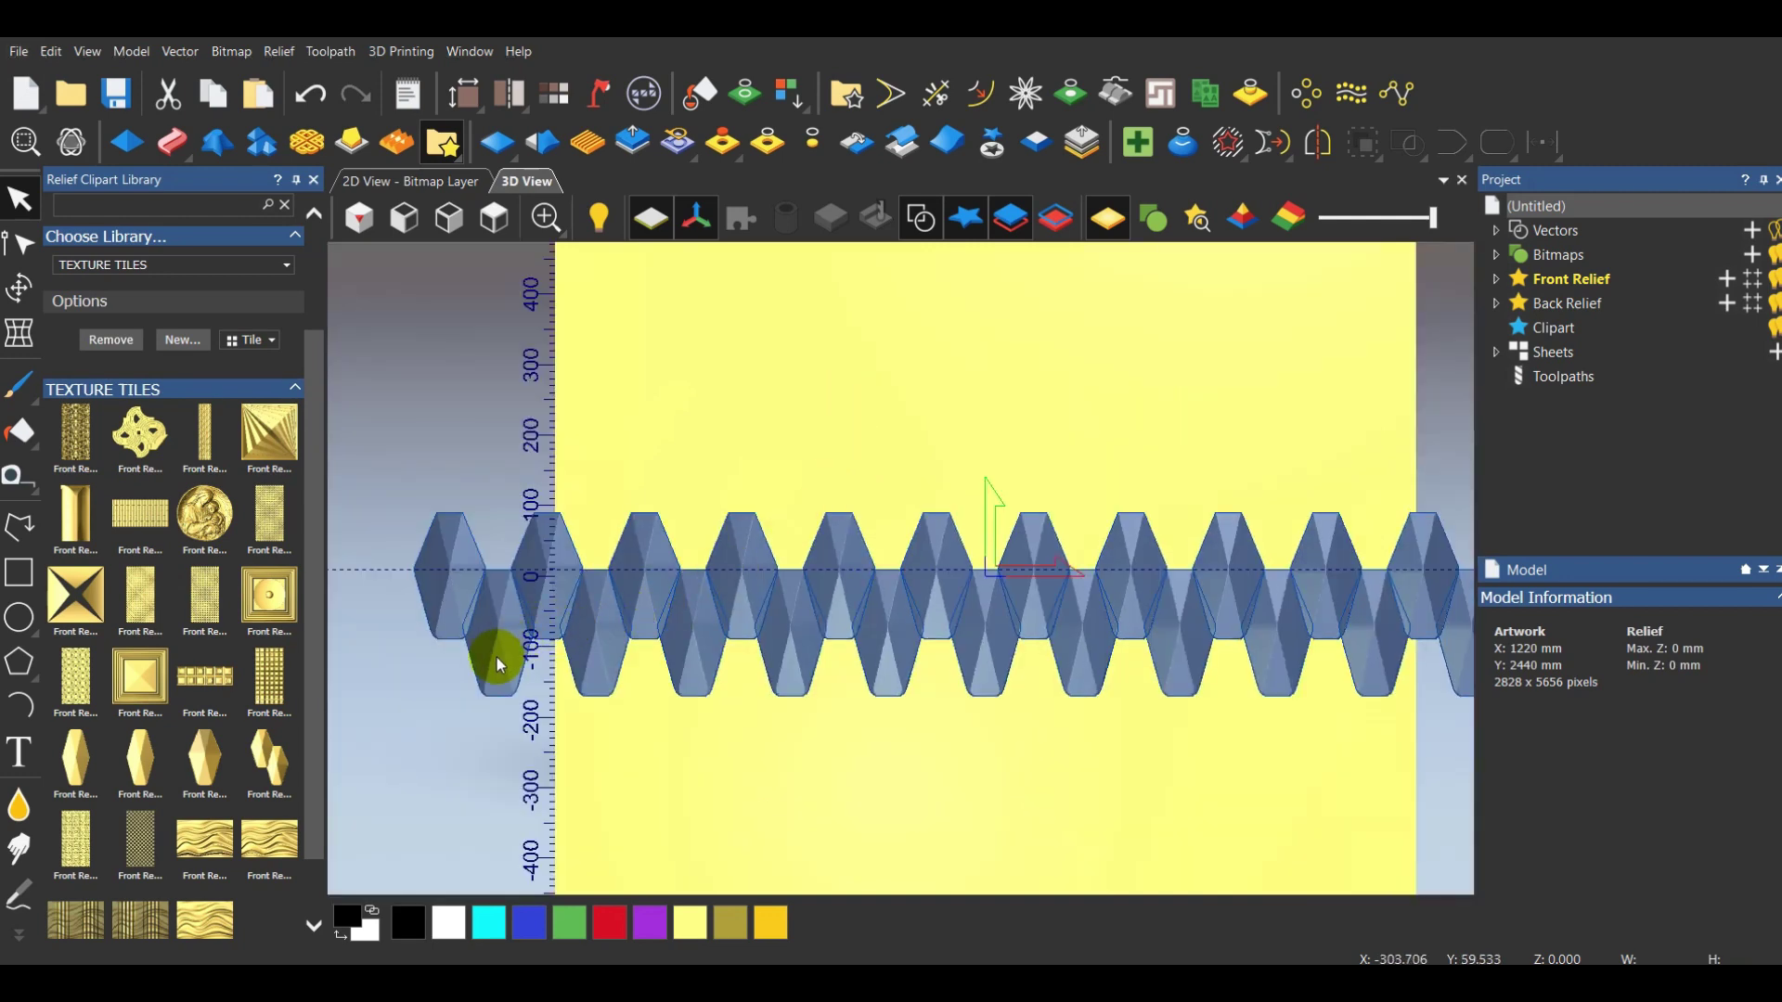
Copy the lower eleven-tile row straight up about 180 mm so the copy's flat bottom edges rest on the horizontal guideline
left_click(496, 692)
left_click(598, 694)
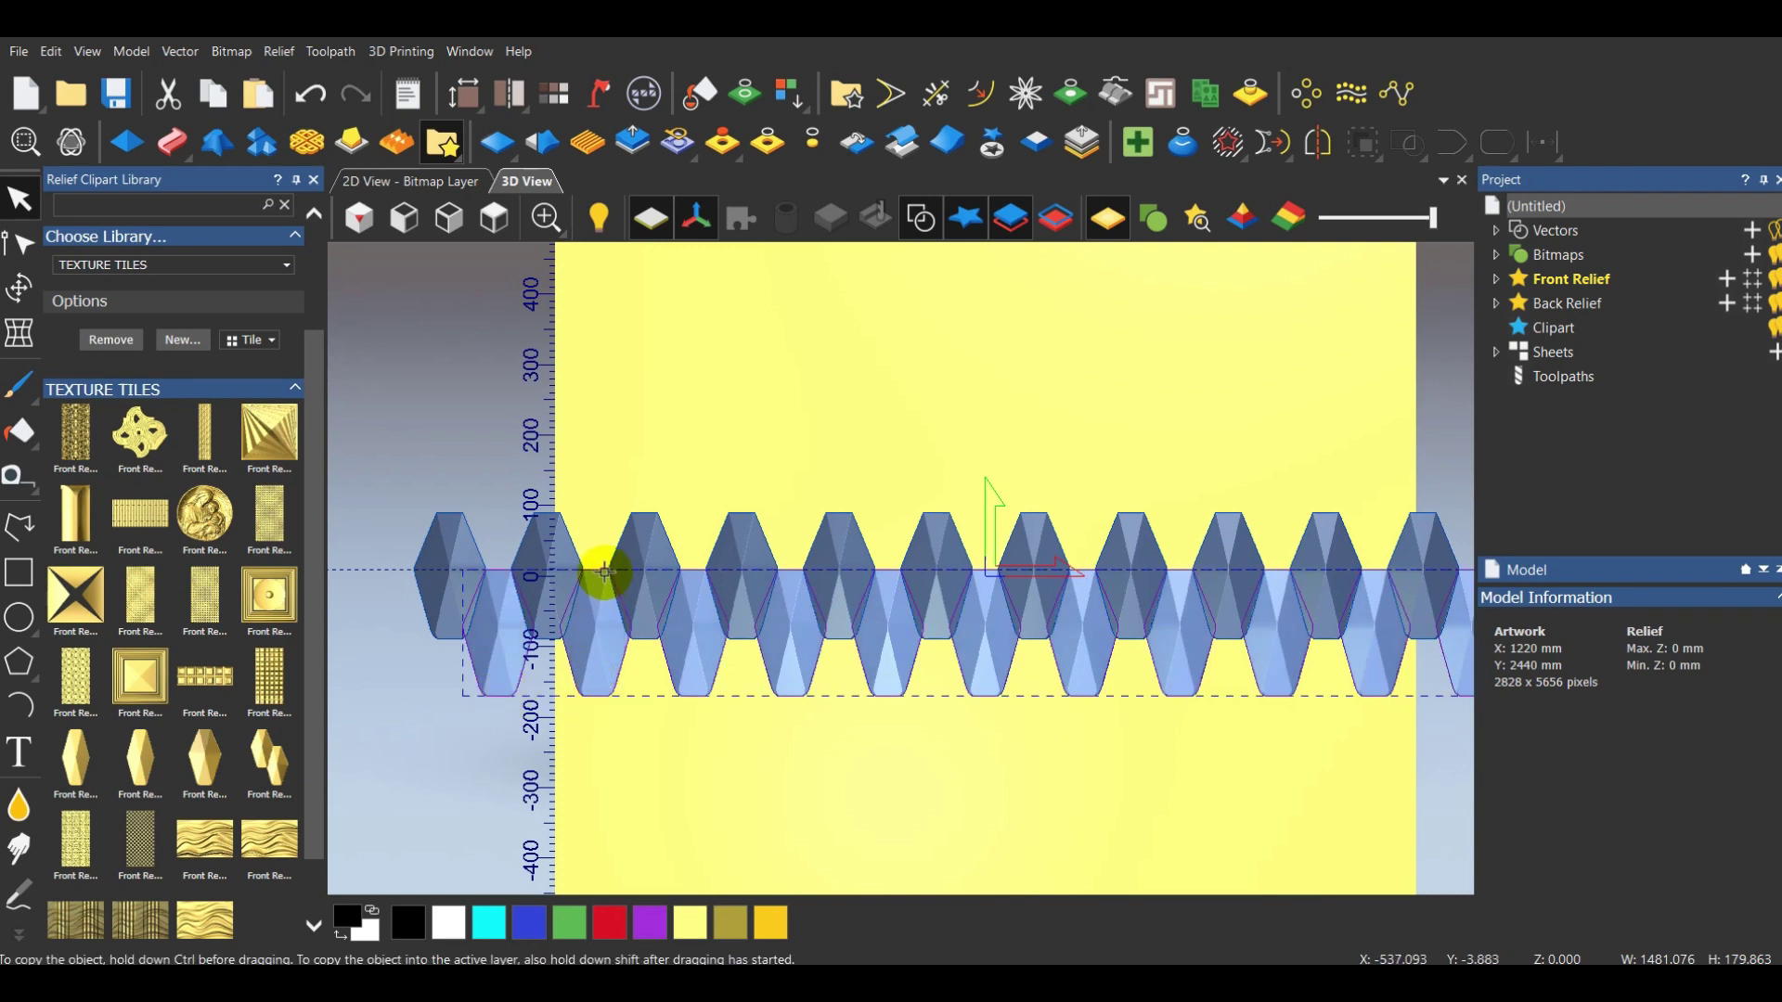
left_click_drag(603, 570, 605, 568, "ctrl")
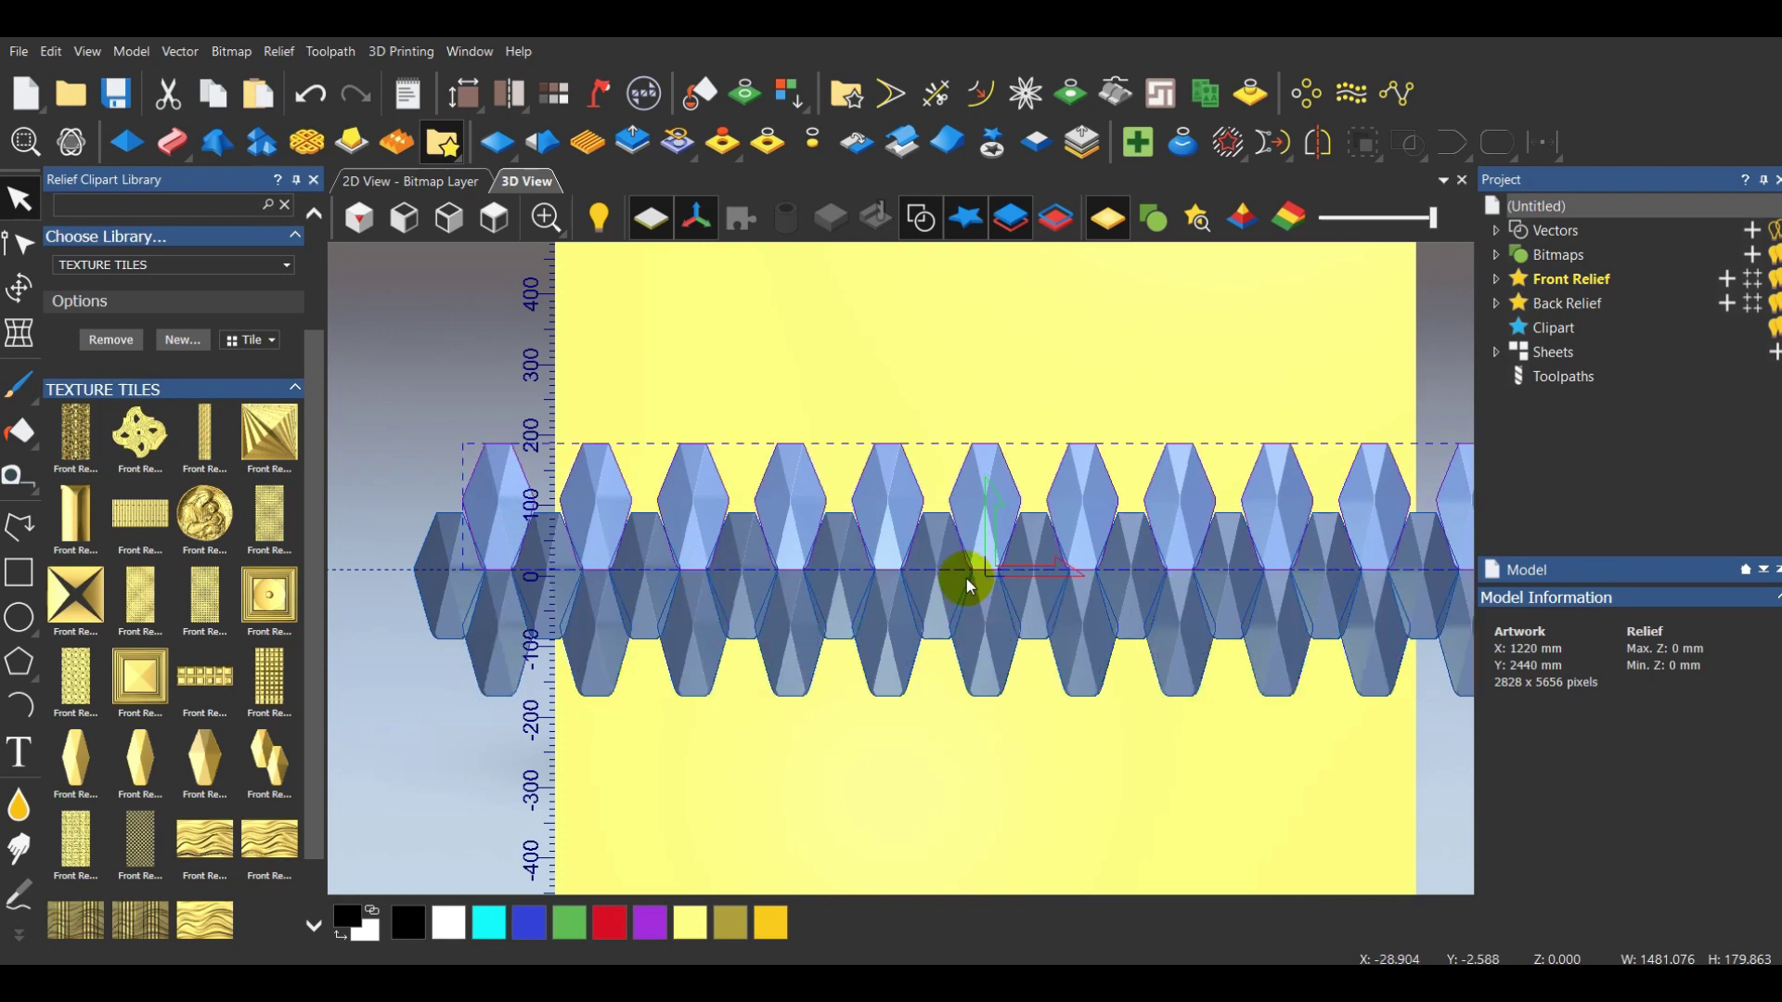
scroll(891, 561, "up", 3)
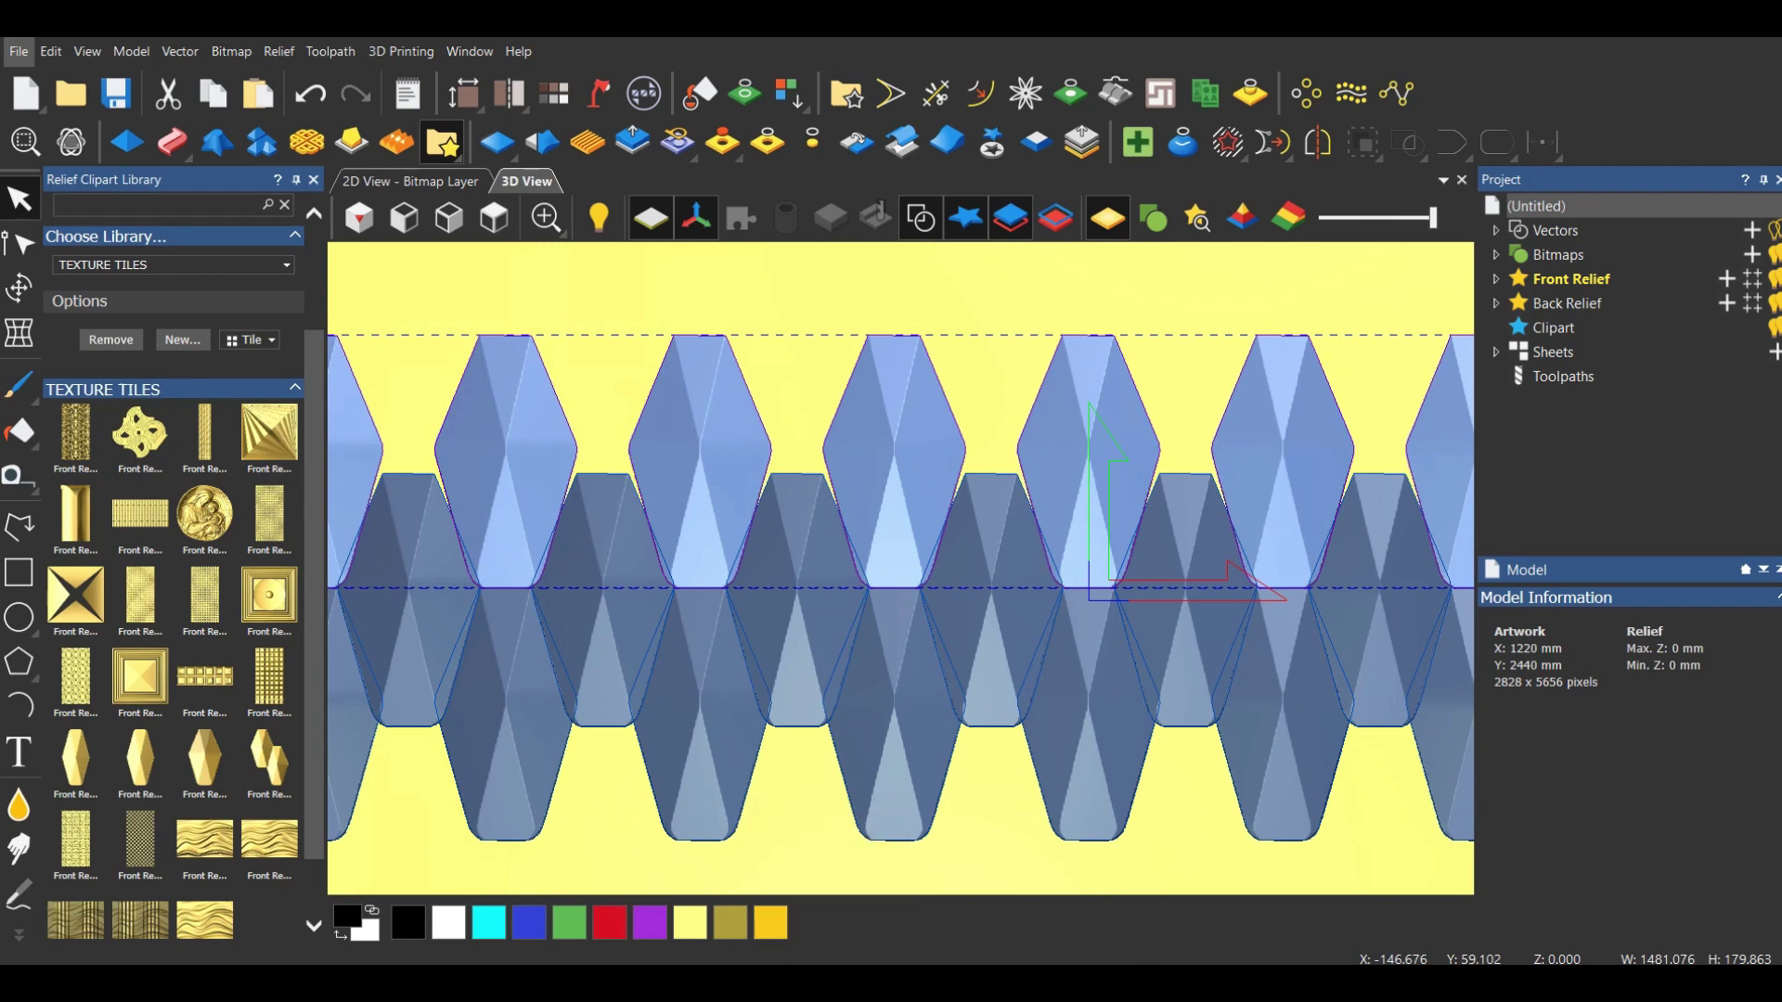
scroll(1162, 774, "down", 3)
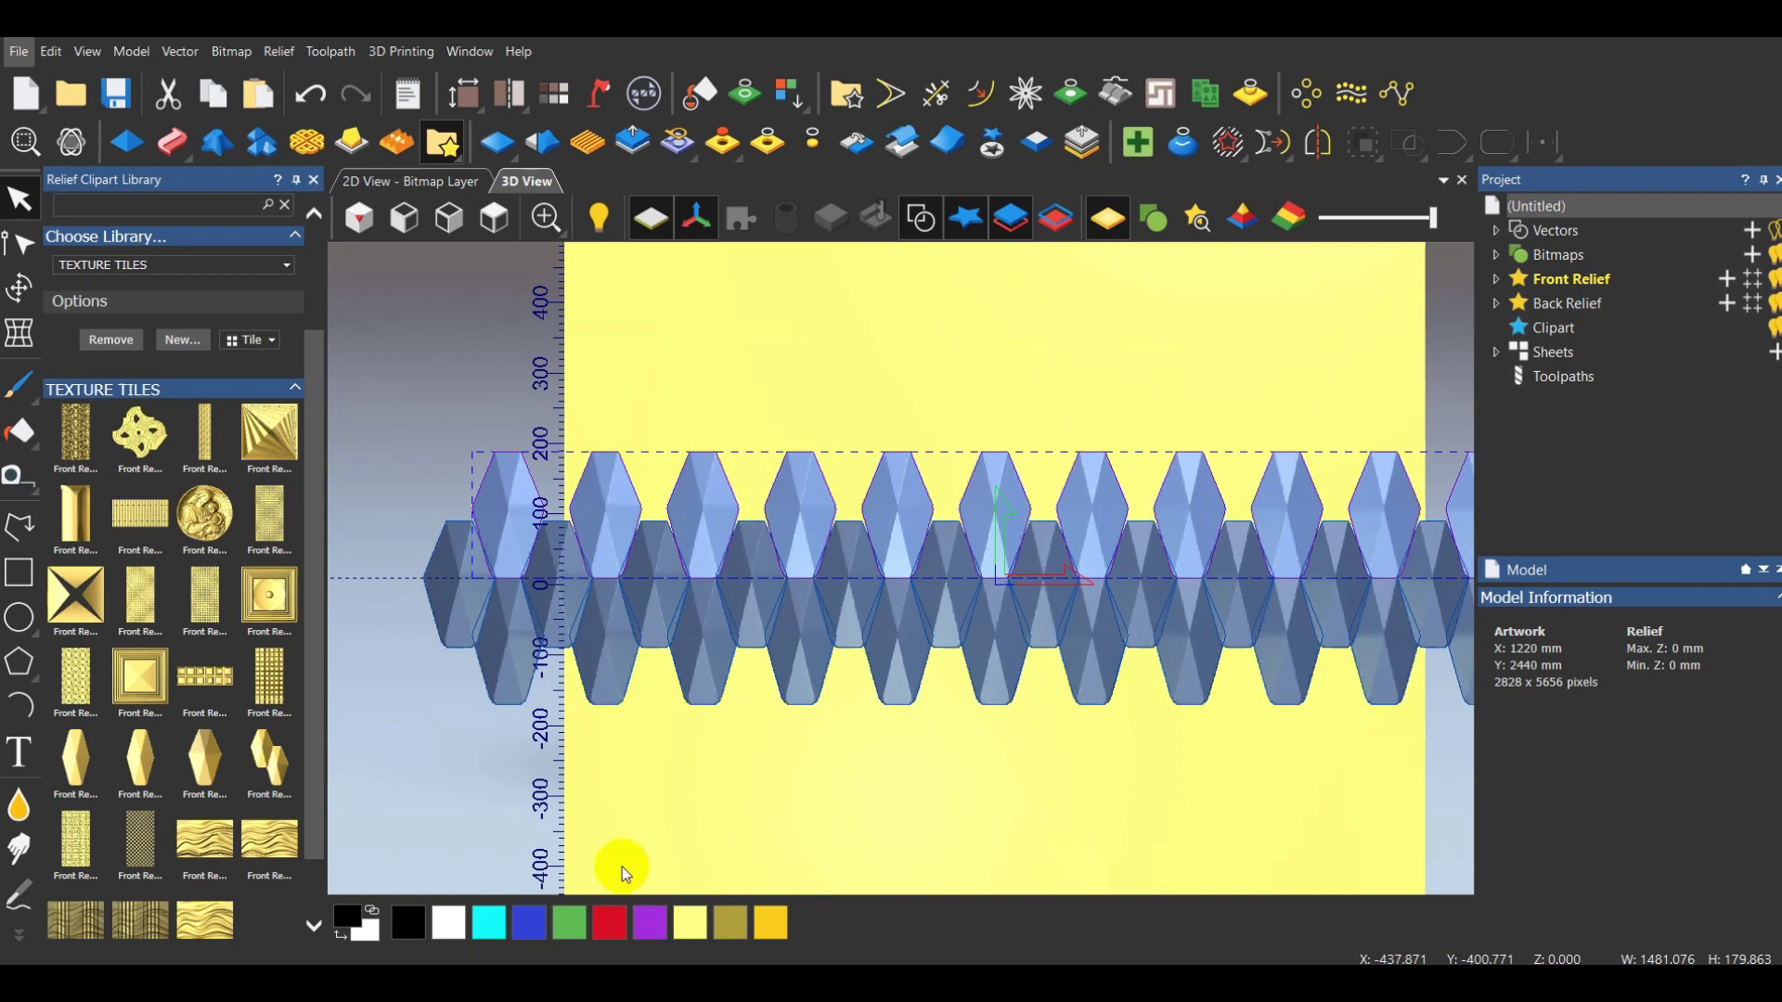
Open the tile photo WhatsApp Image 2021-09-20 at 16.19.27 from Downloads and compare its overlaps with the modelled rows
key("super+e")
left_click(394, 350)
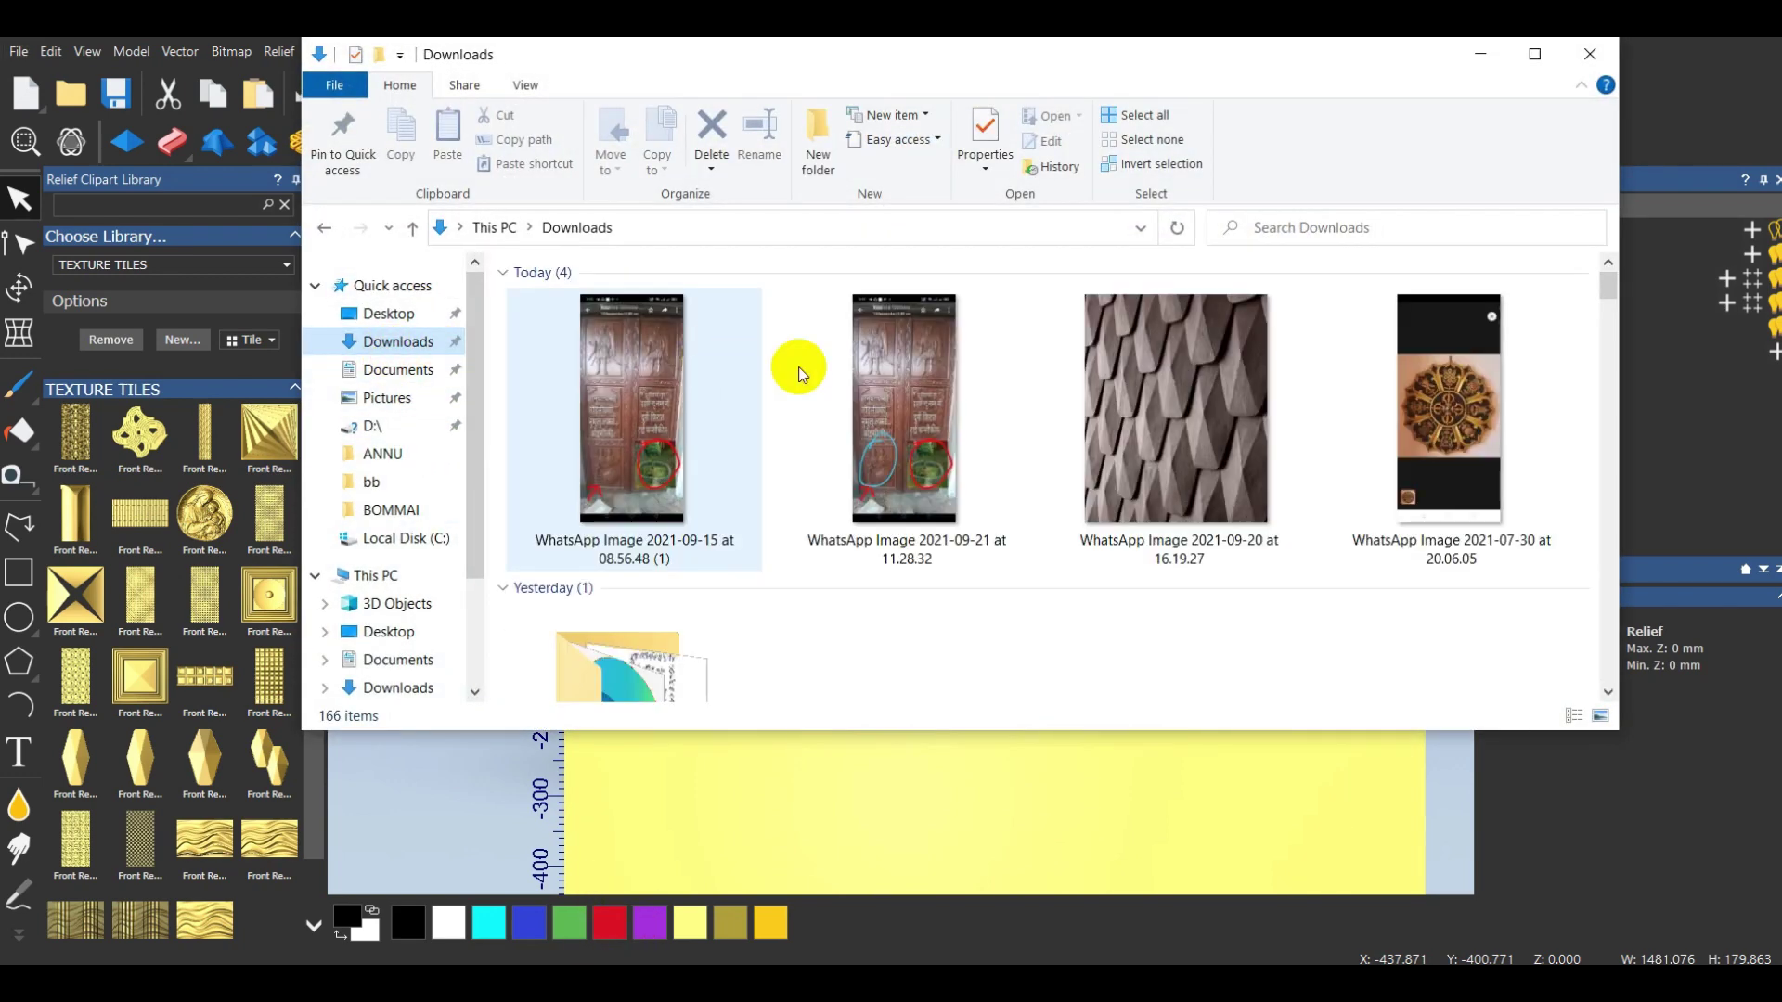
left_click(1108, 392)
double_click(1108, 392)
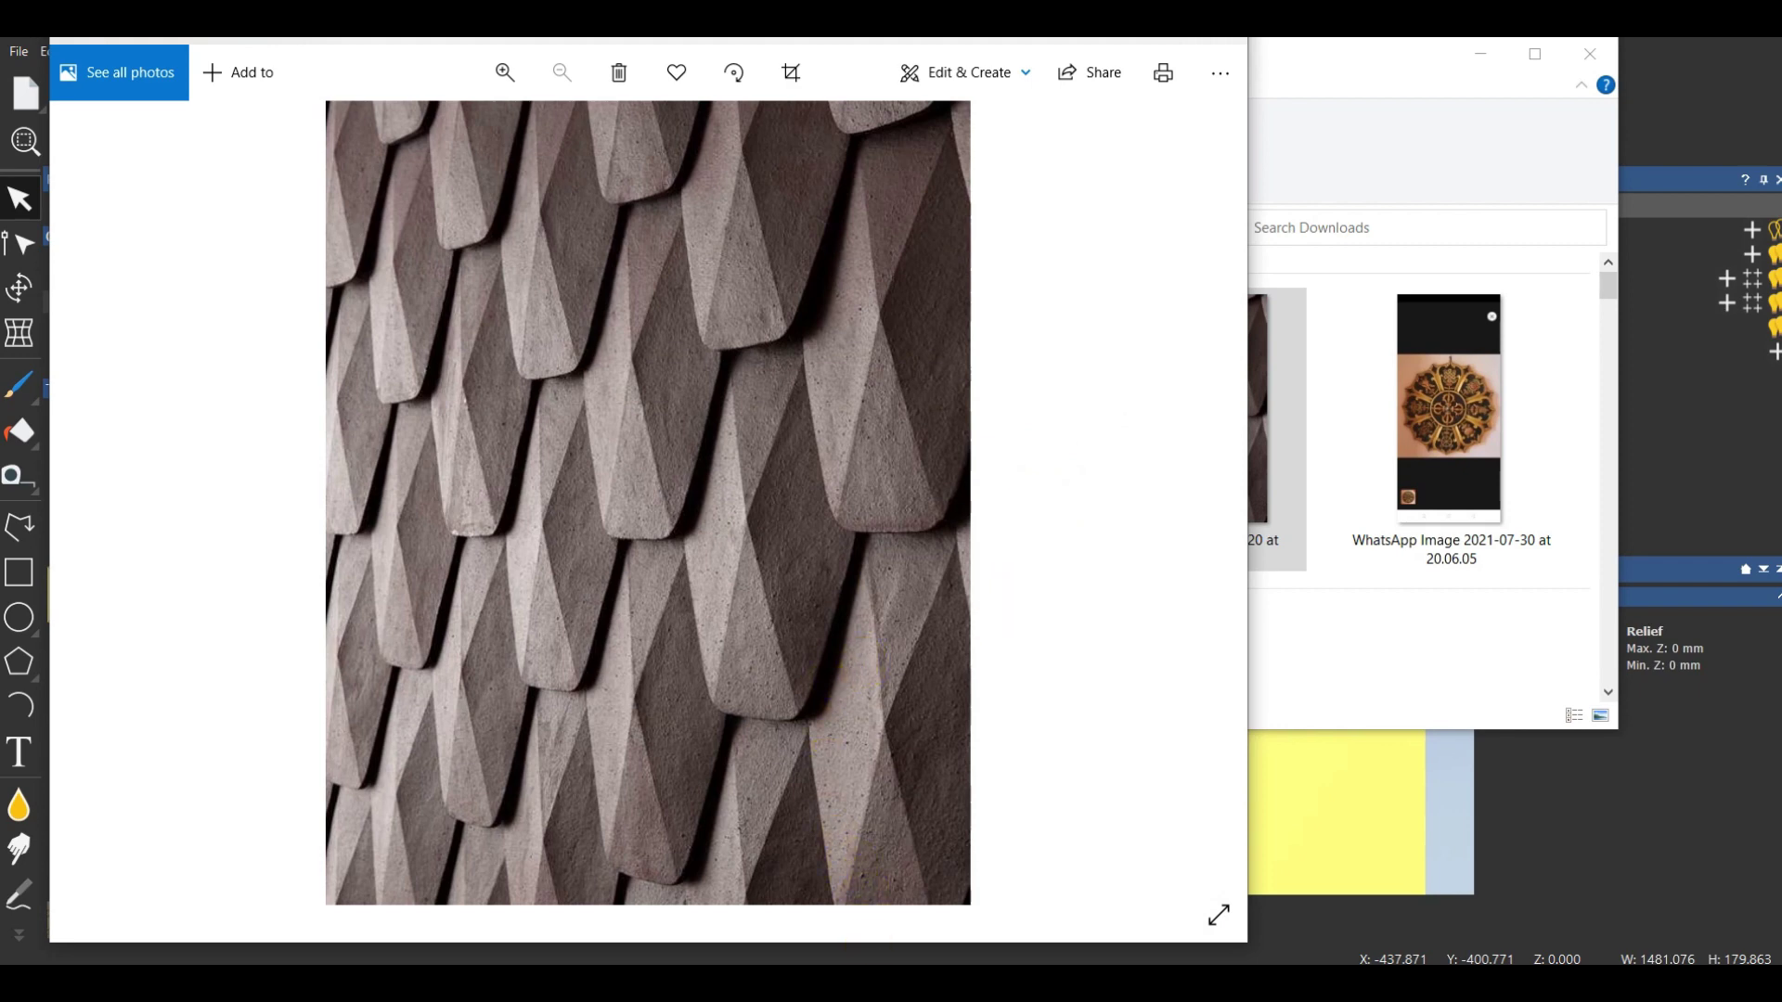
left_click(877, 938)
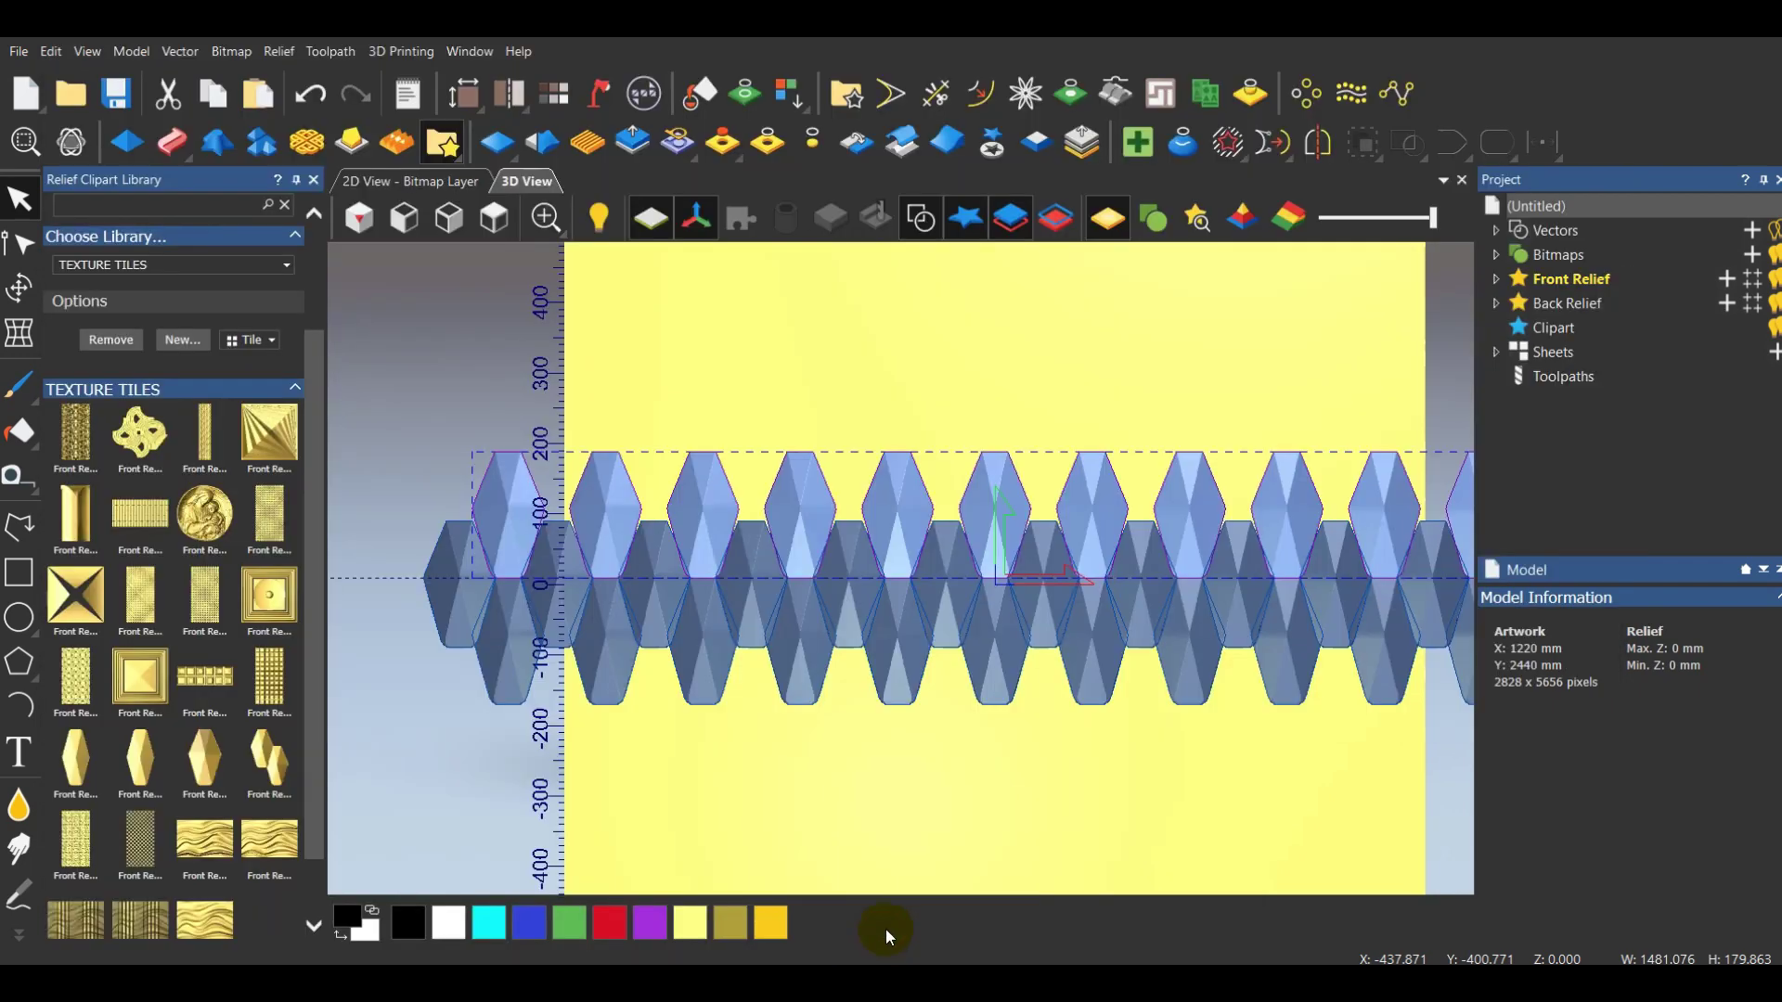
scroll(596, 501, "up", 1)
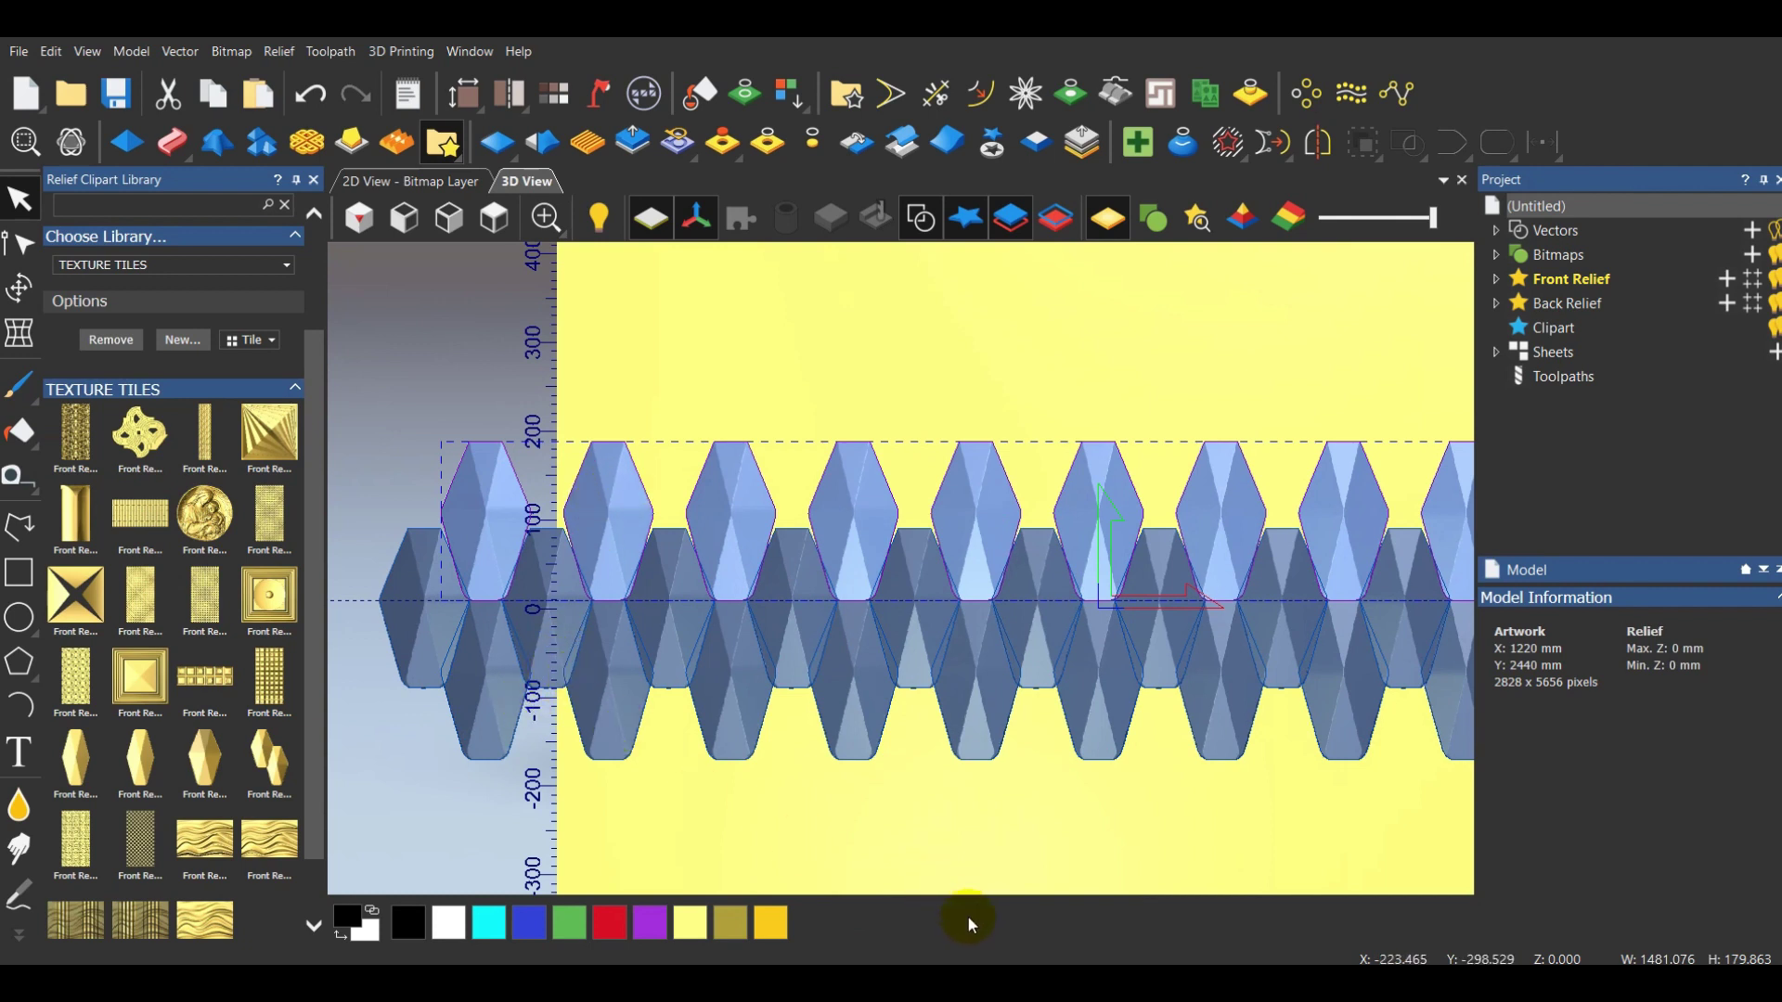
mouse_move(928, 961)
left_click(930, 919)
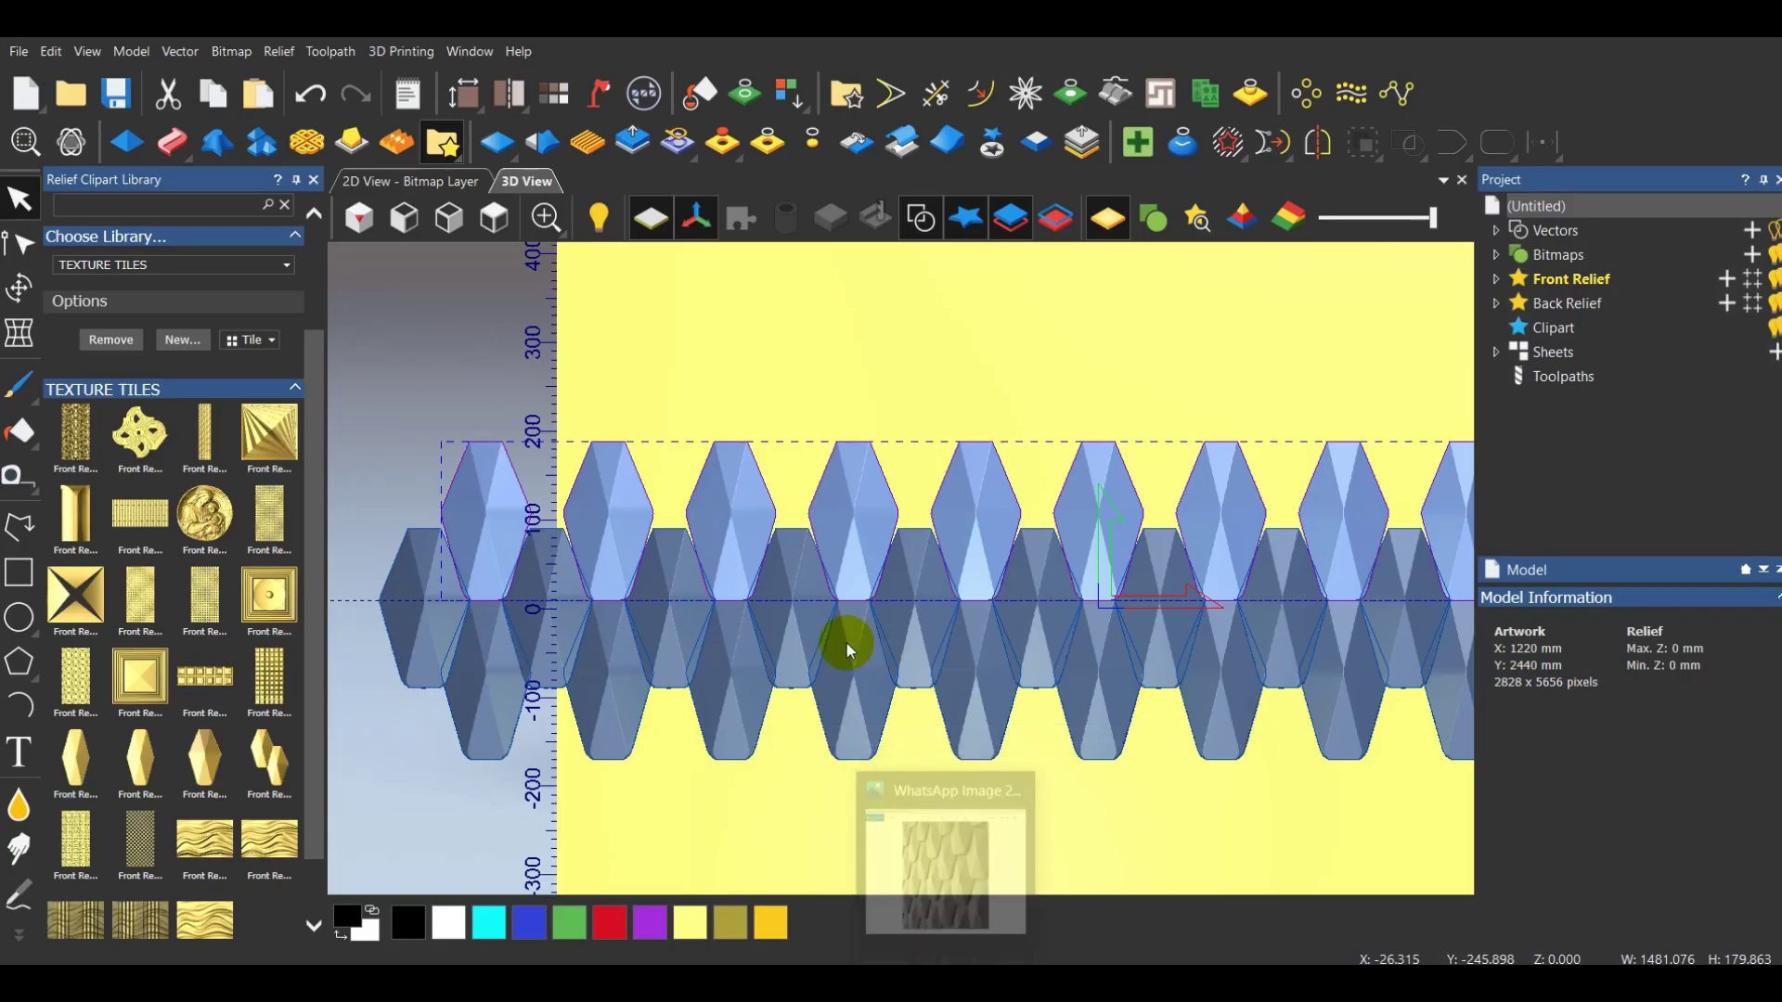
scroll(768, 743, "up", 2)
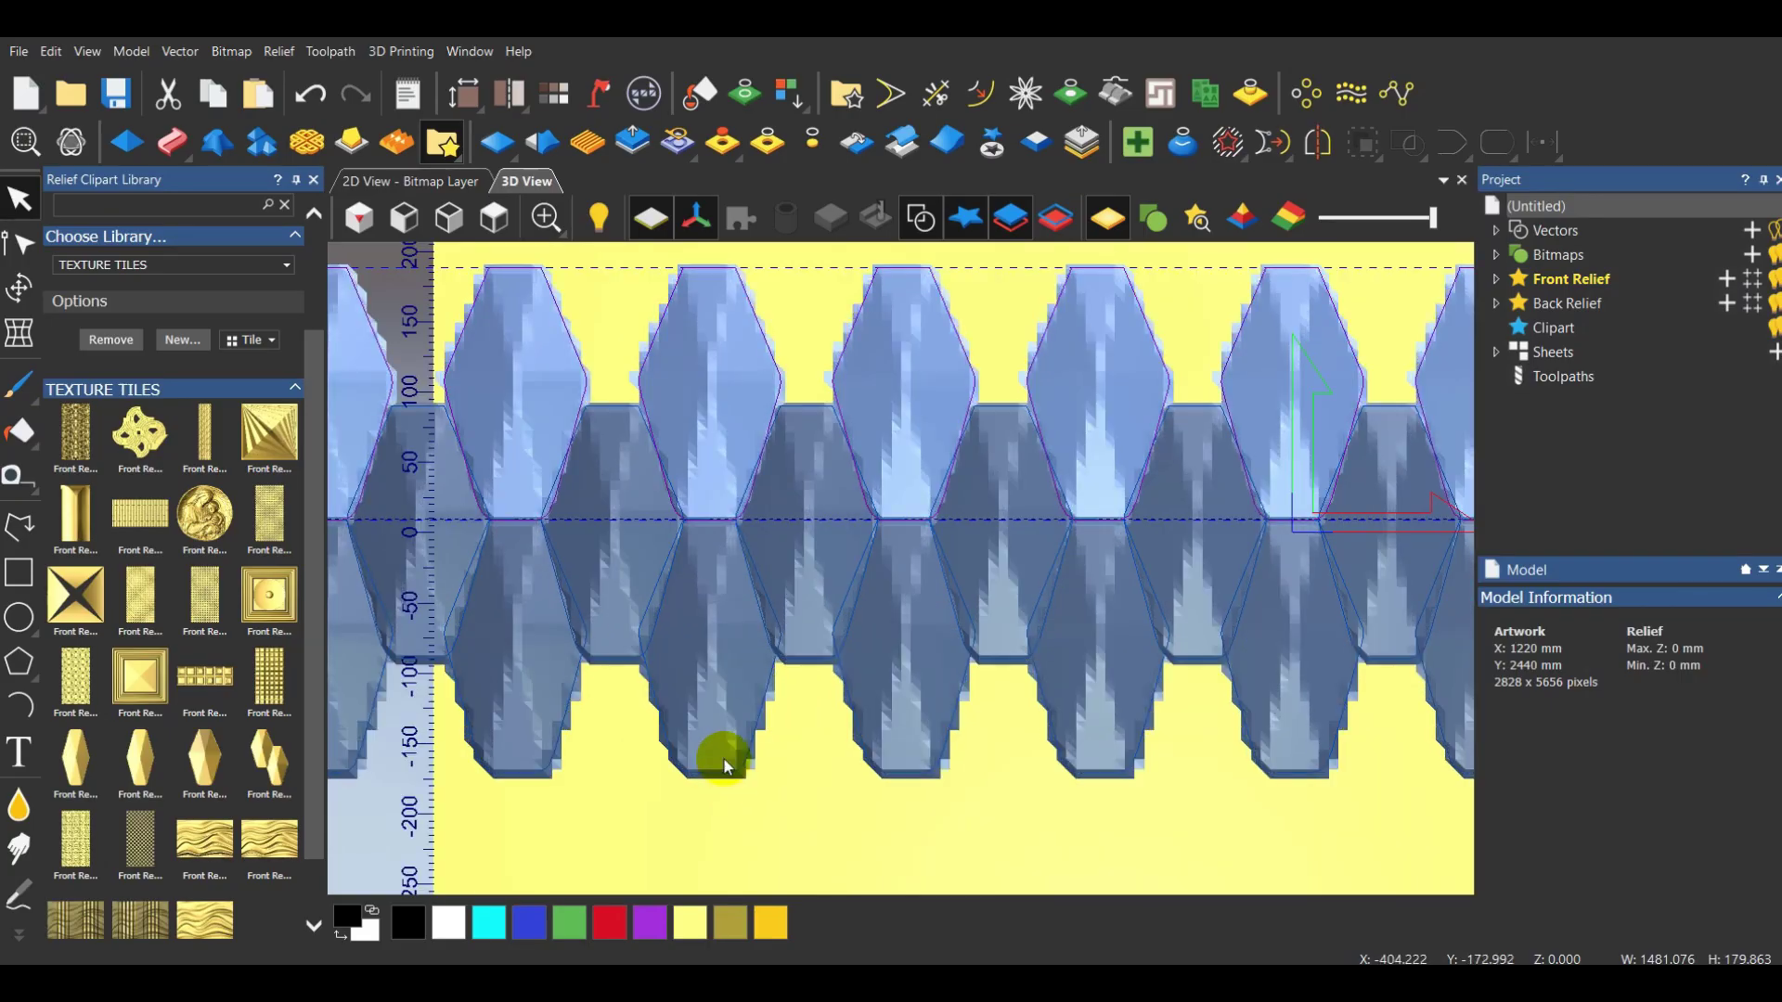
scroll(732, 722, "down", 2)
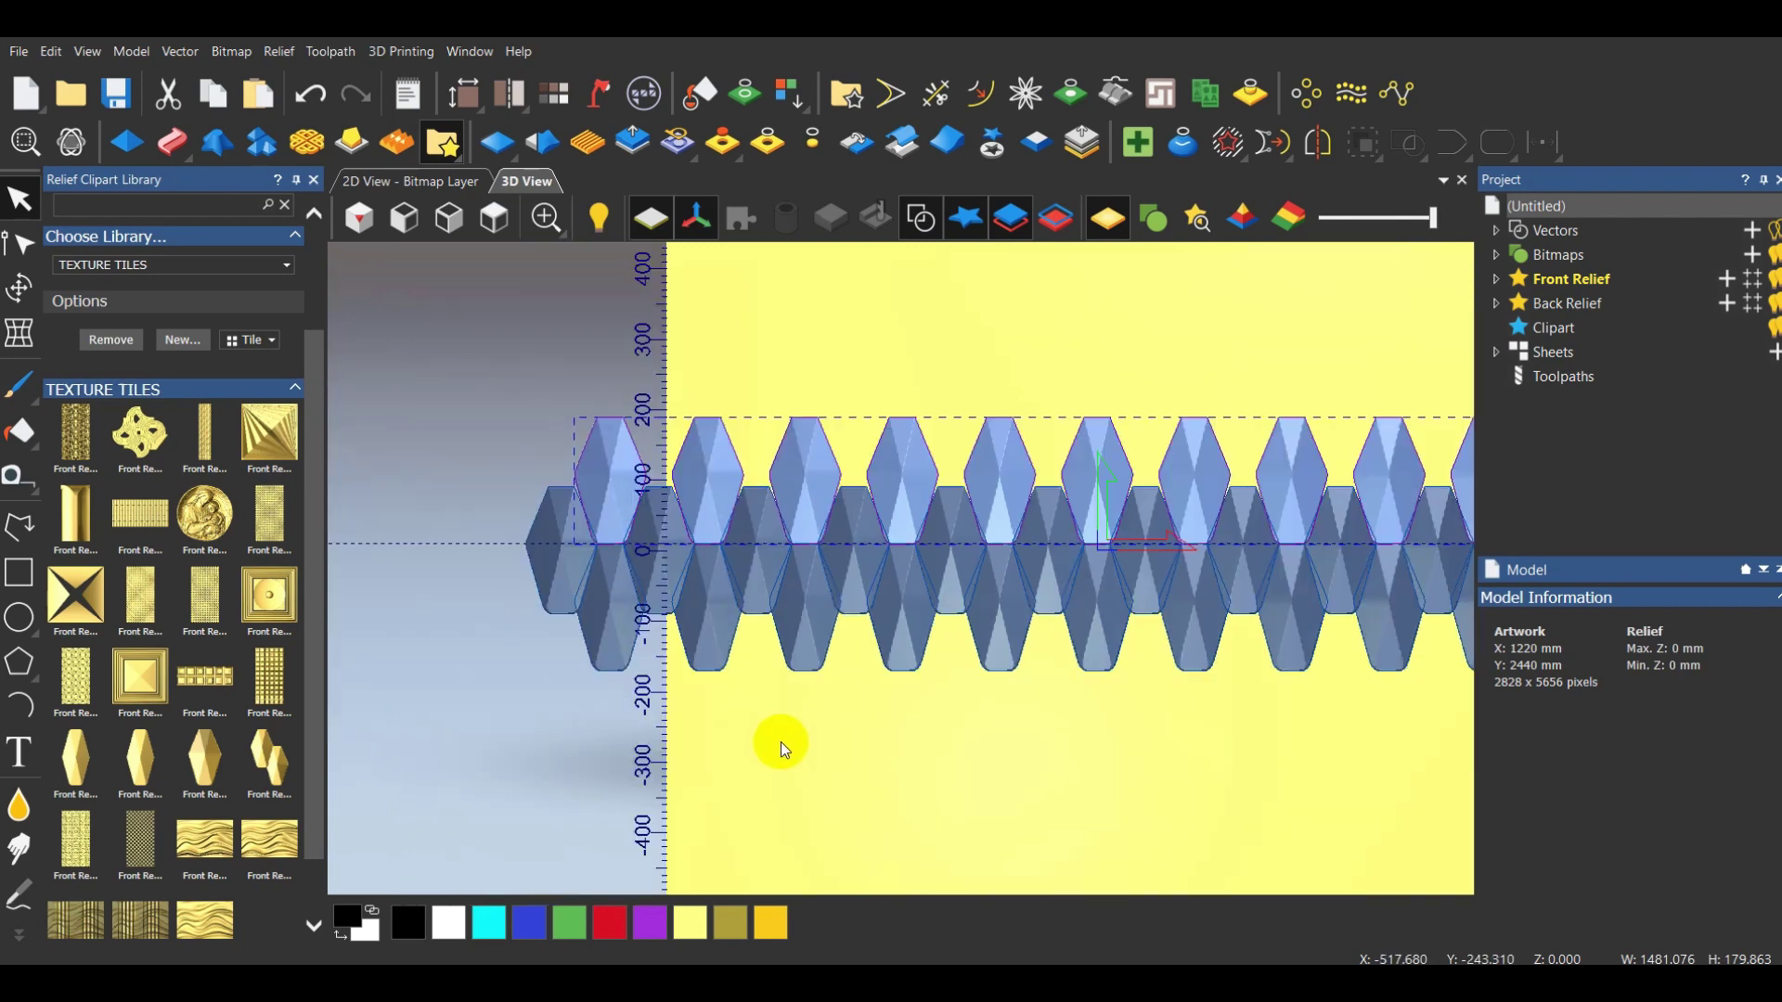
Select only the middle twelve-tile row and copy it straight up about 180 mm, bottom edges against the original row's tops
left_click(804, 732)
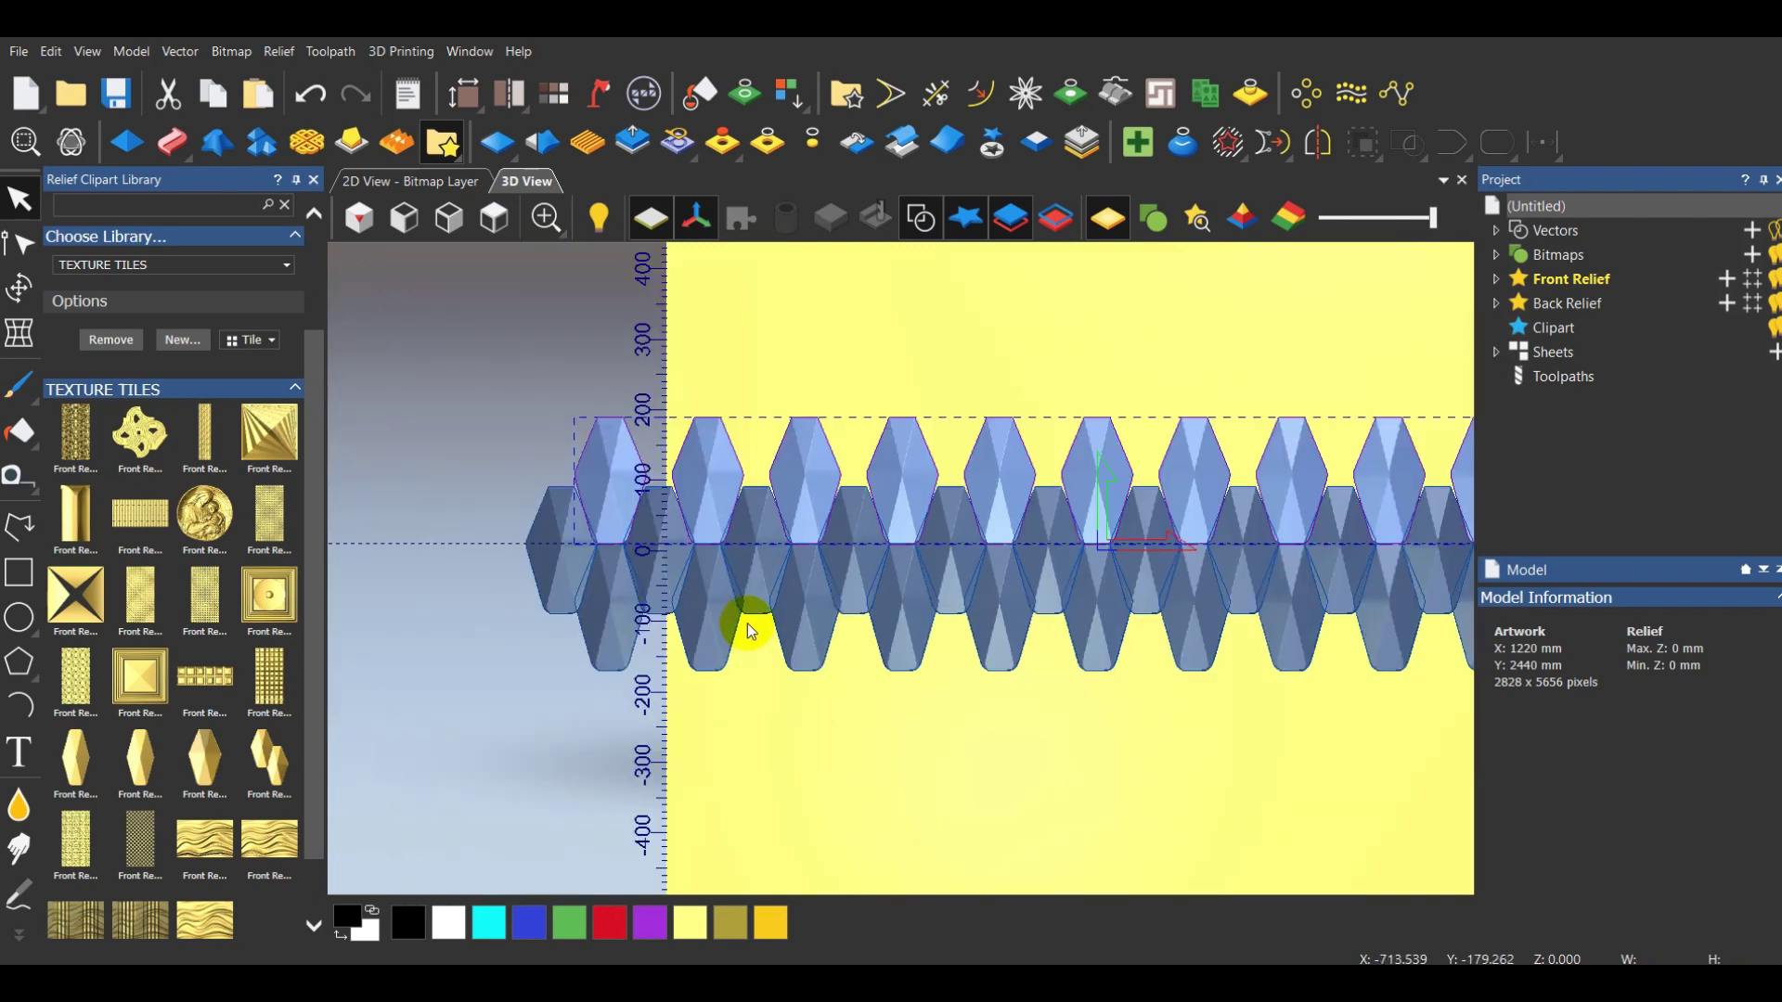
scroll(742, 613, "down", 3)
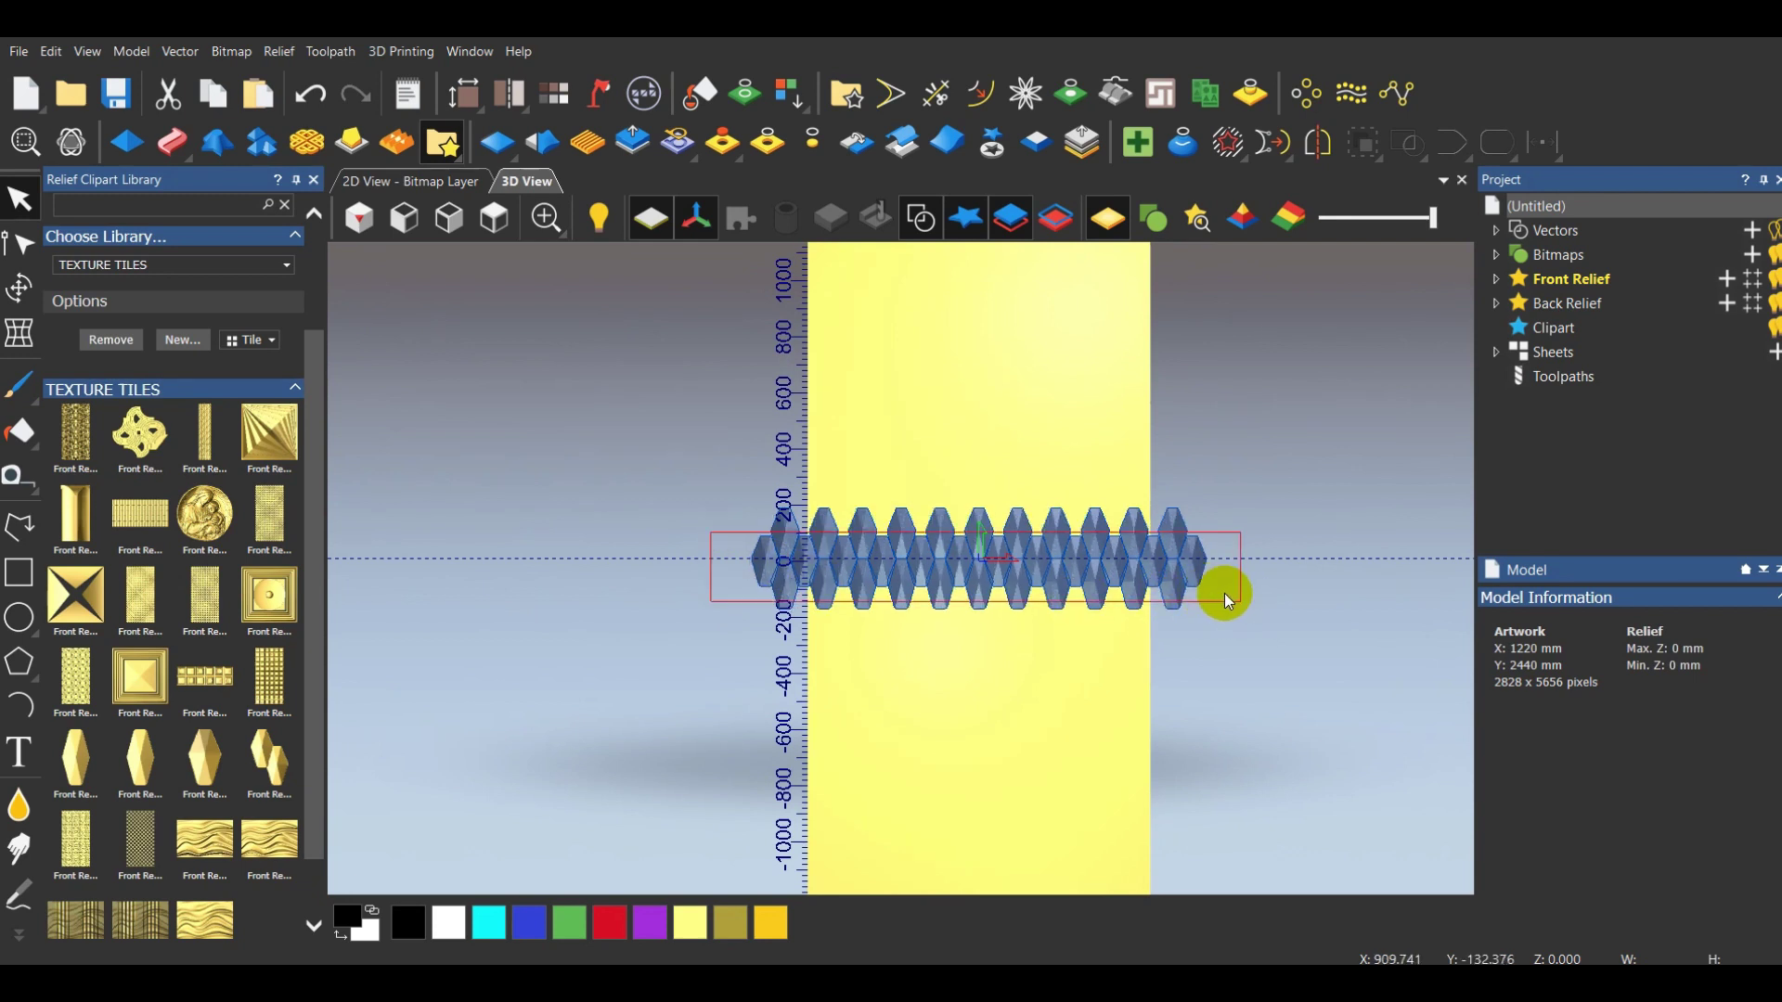
left_click_drag(1225, 594, 1235, 598)
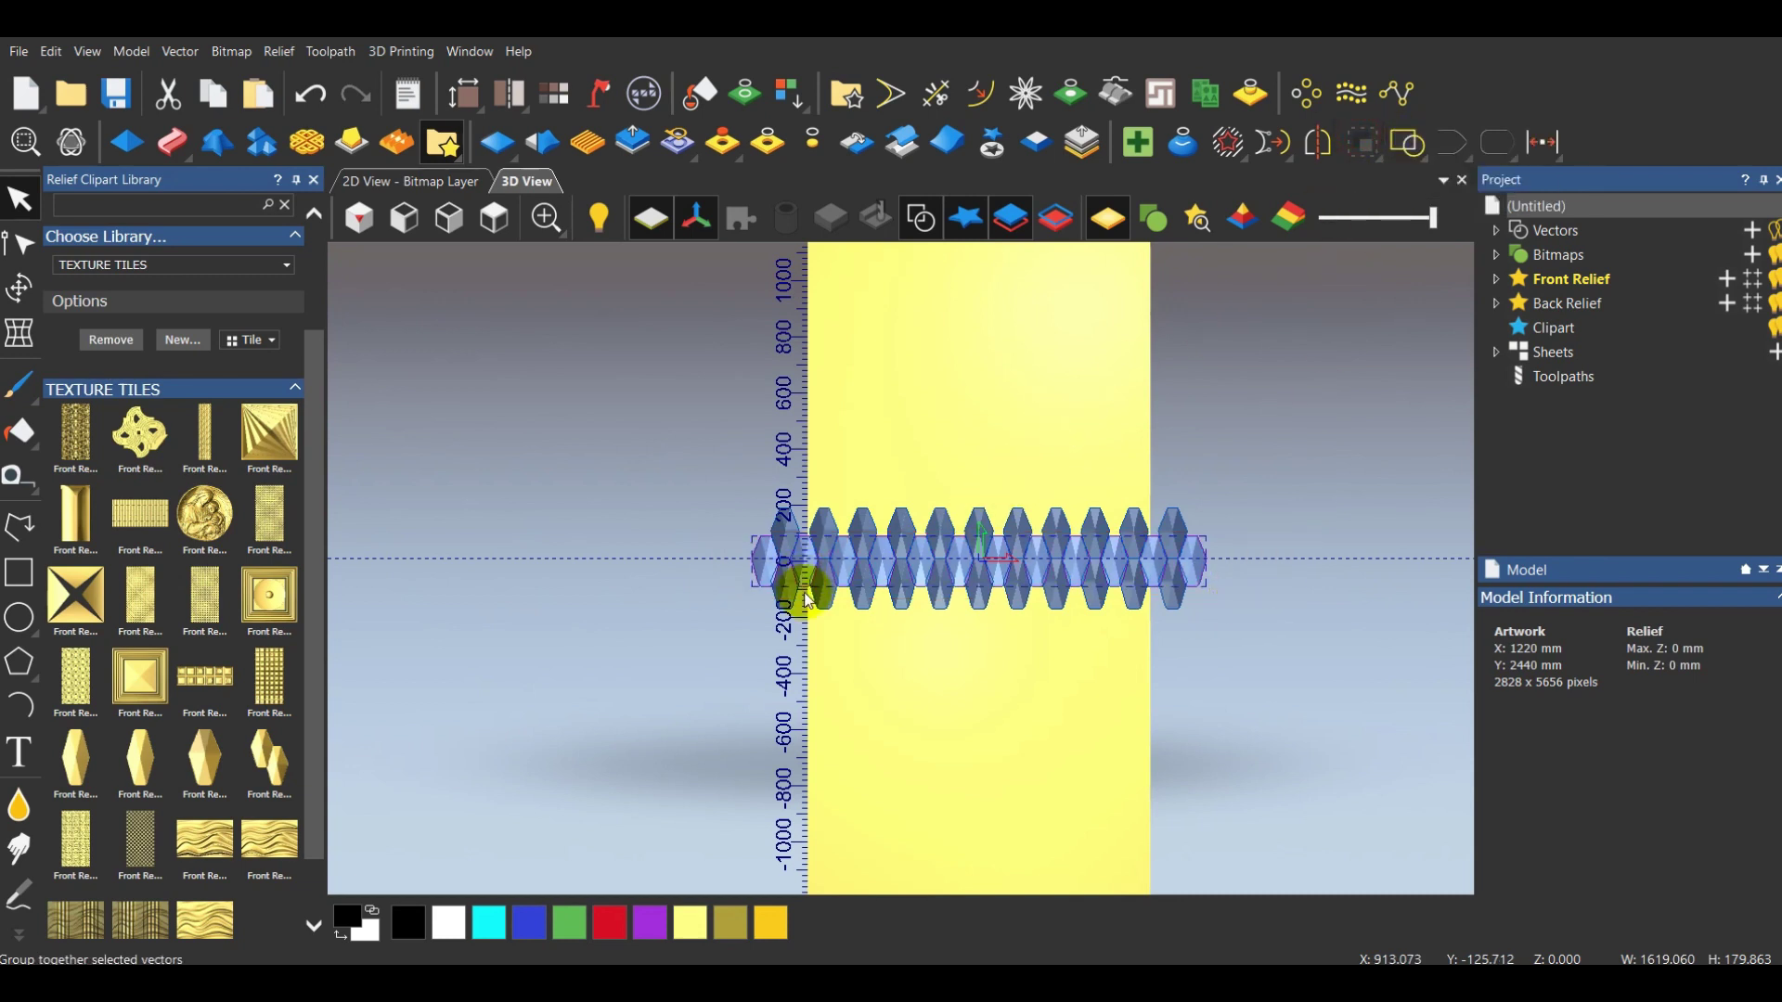
scroll(822, 560, "up", 2)
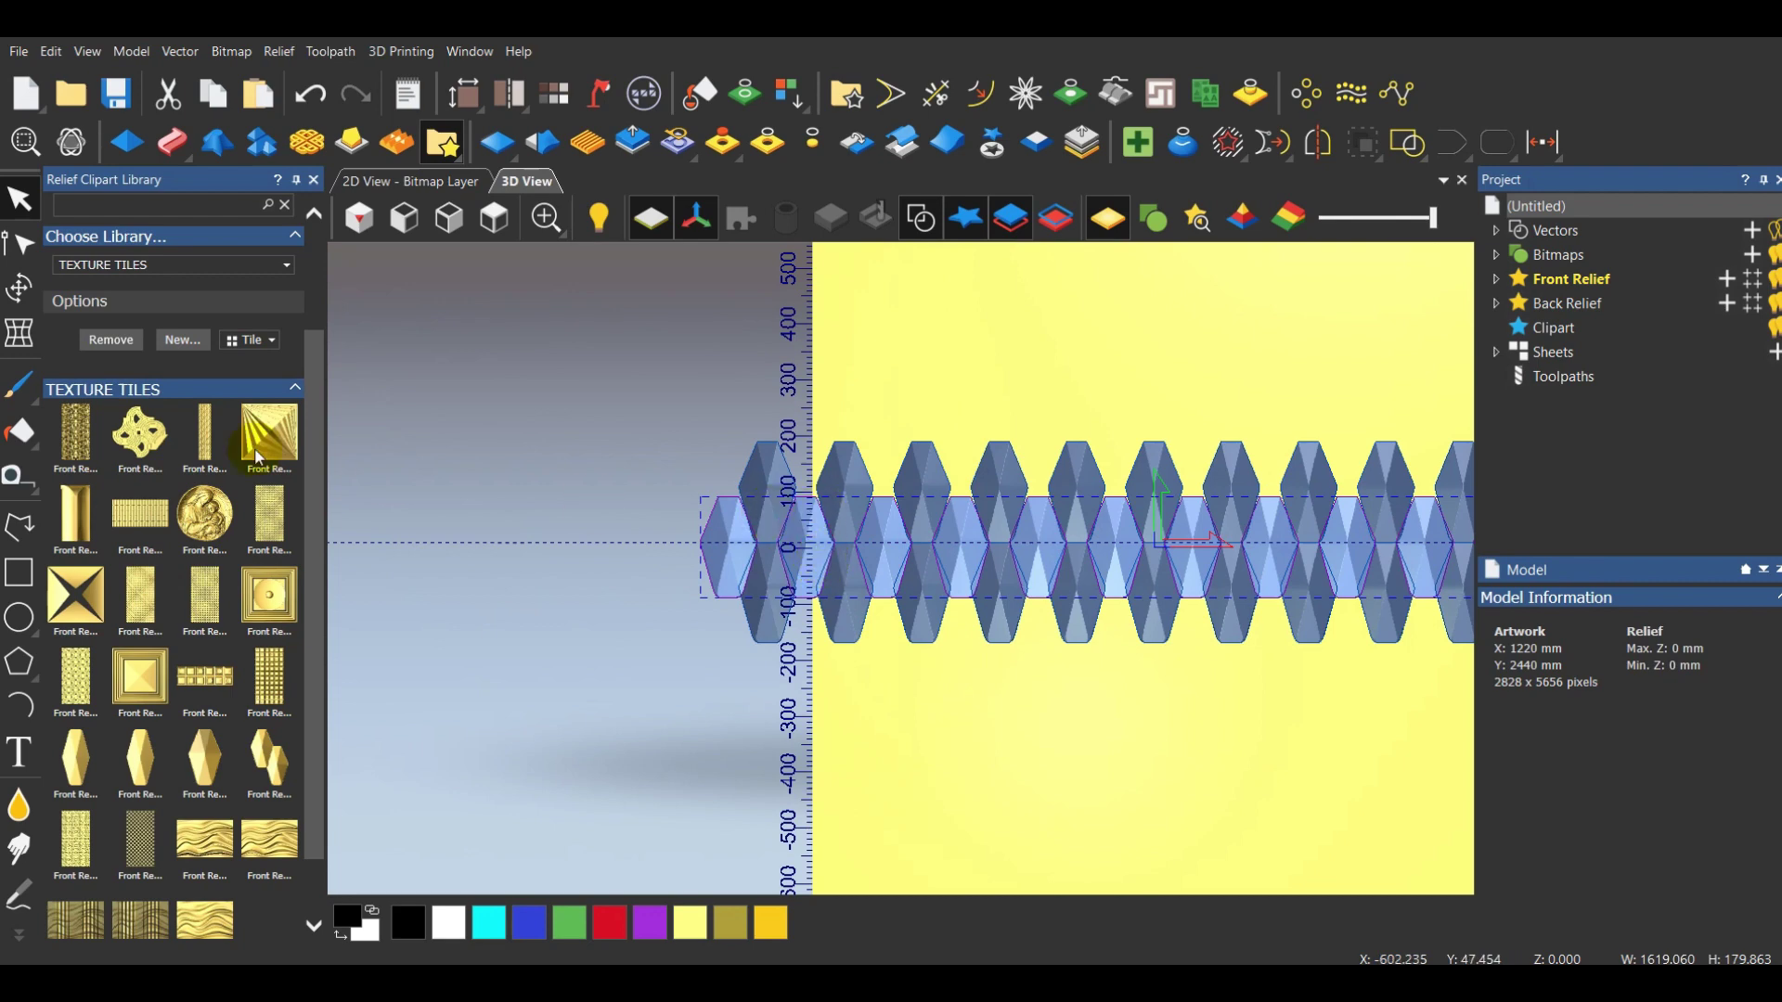
left_click(19, 289)
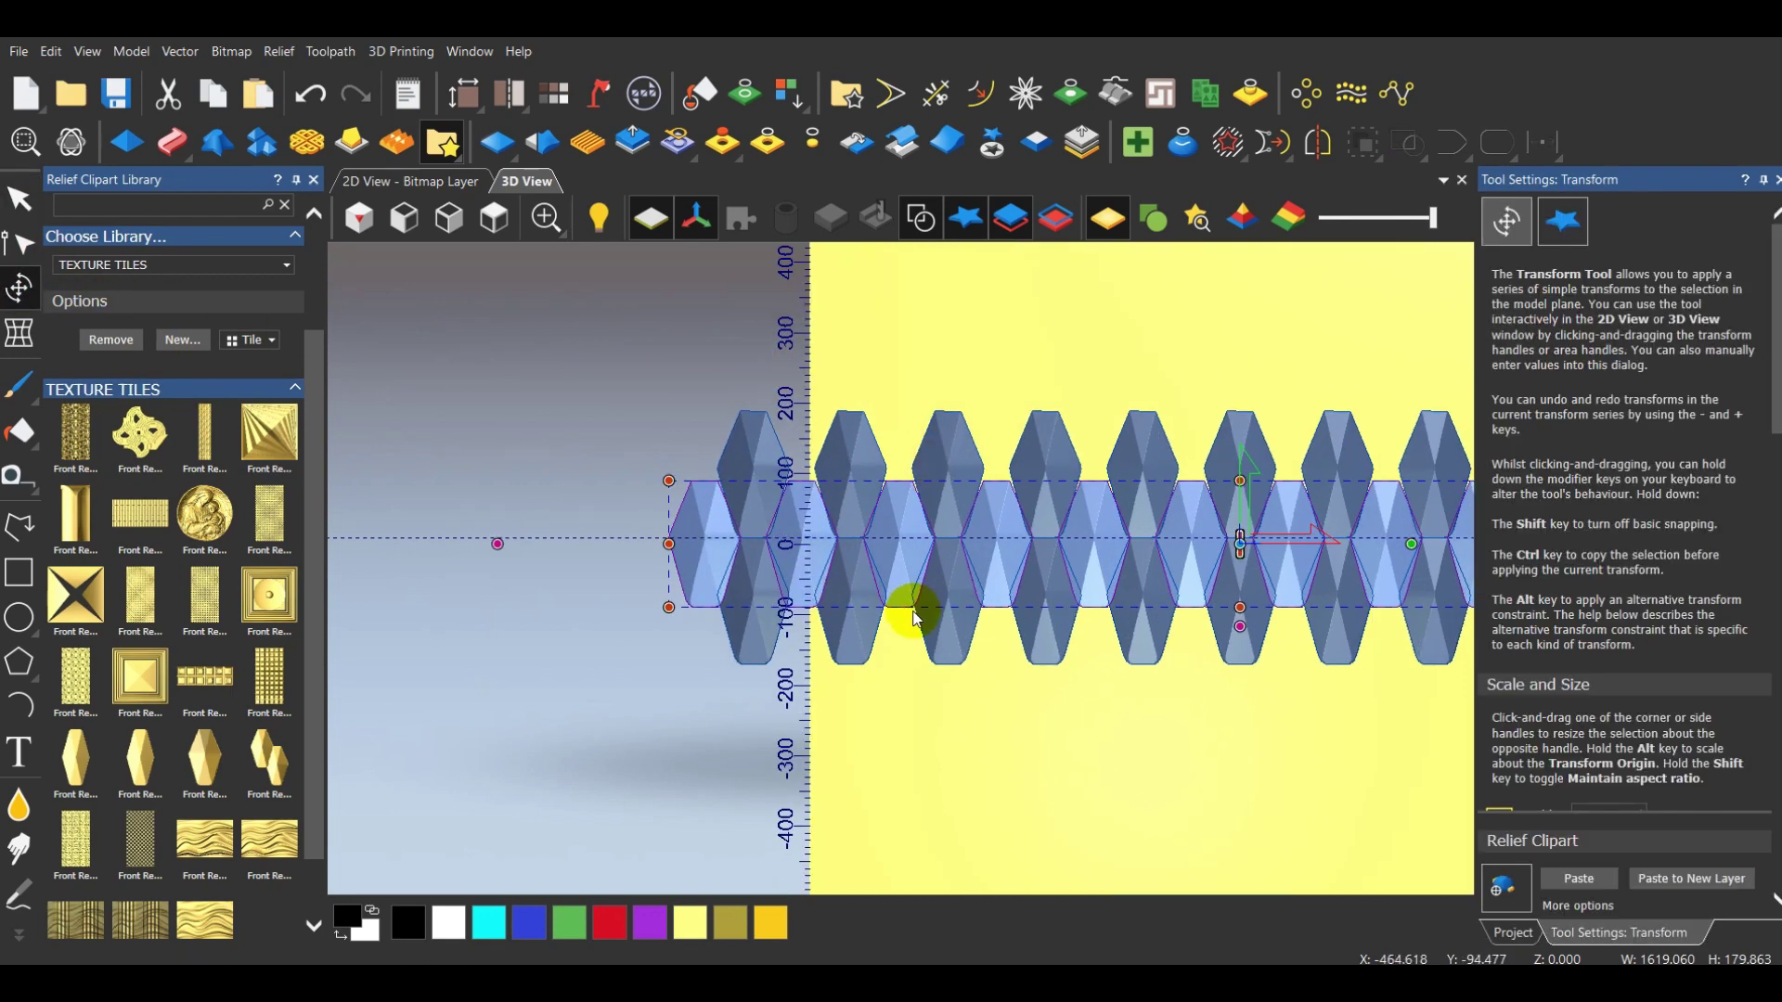
left_click_drag(905, 608, 893, 450)
key("alt")
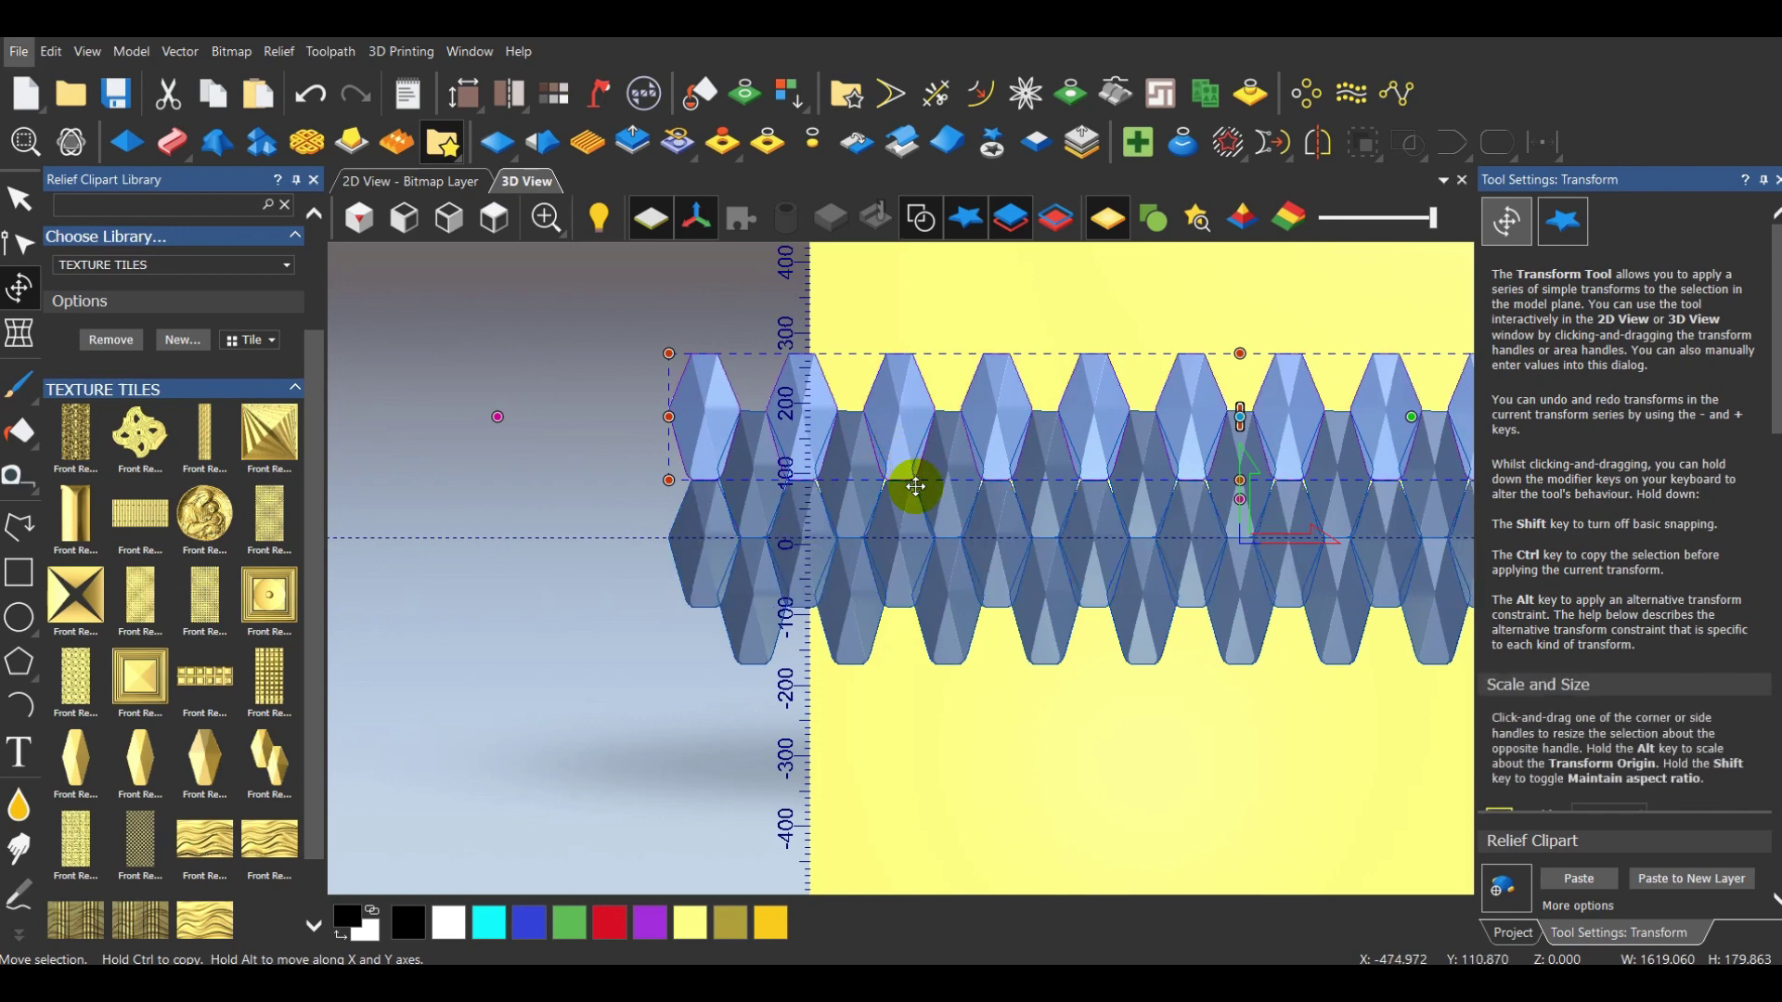
Move the copied twelve-tile row straight down about 15 mm so its bottoms overlap the tops of the row below
scroll(914, 483, "up", 1)
scroll(899, 474, "up", 2)
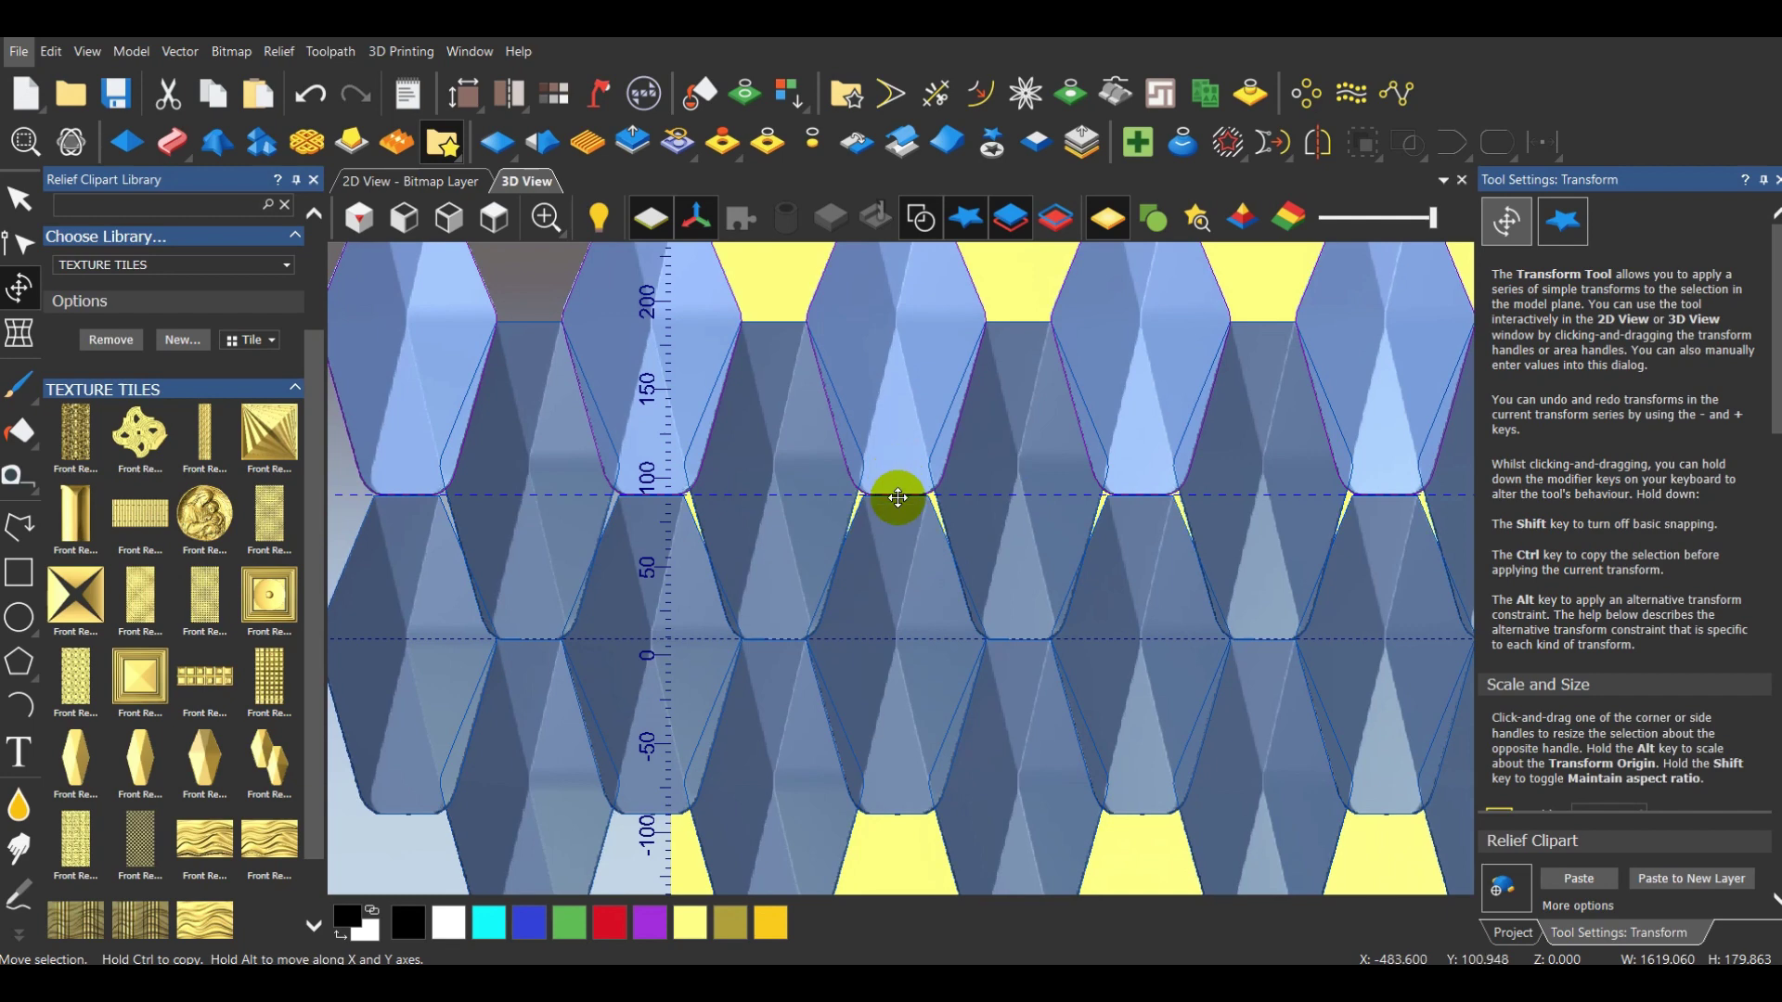
scroll(901, 502, "up", 1)
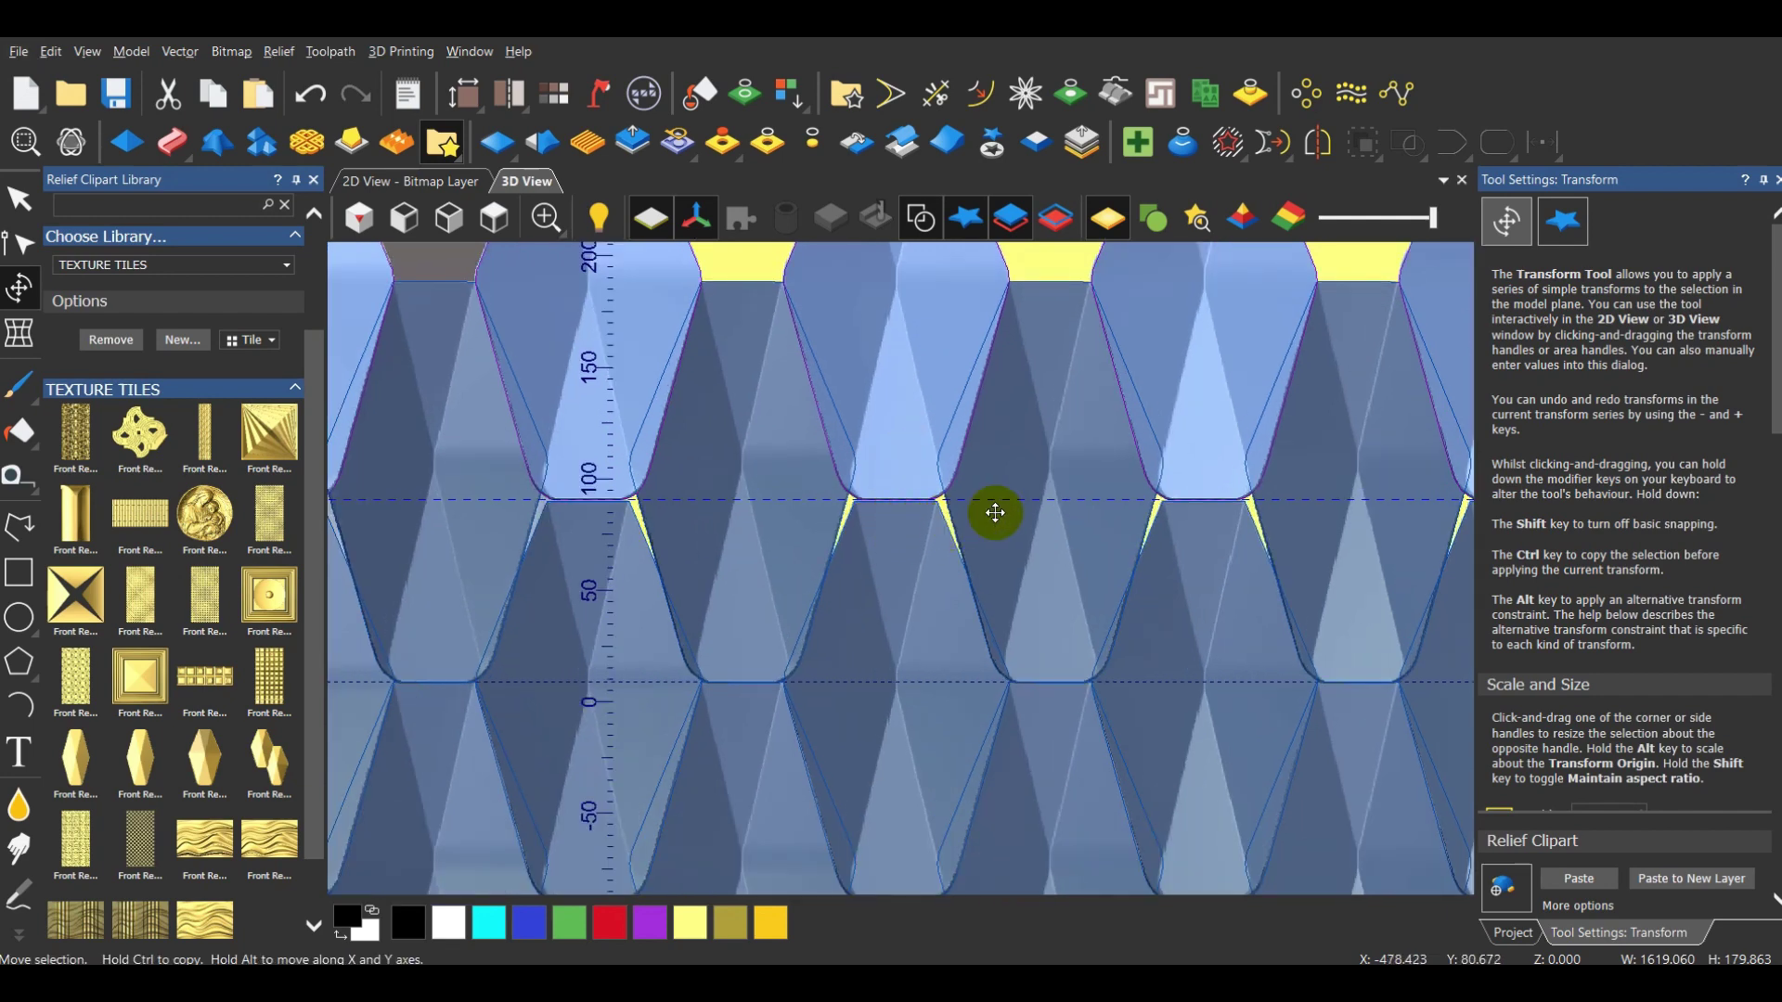
left_click_drag(994, 513, 1034, 529, "alt")
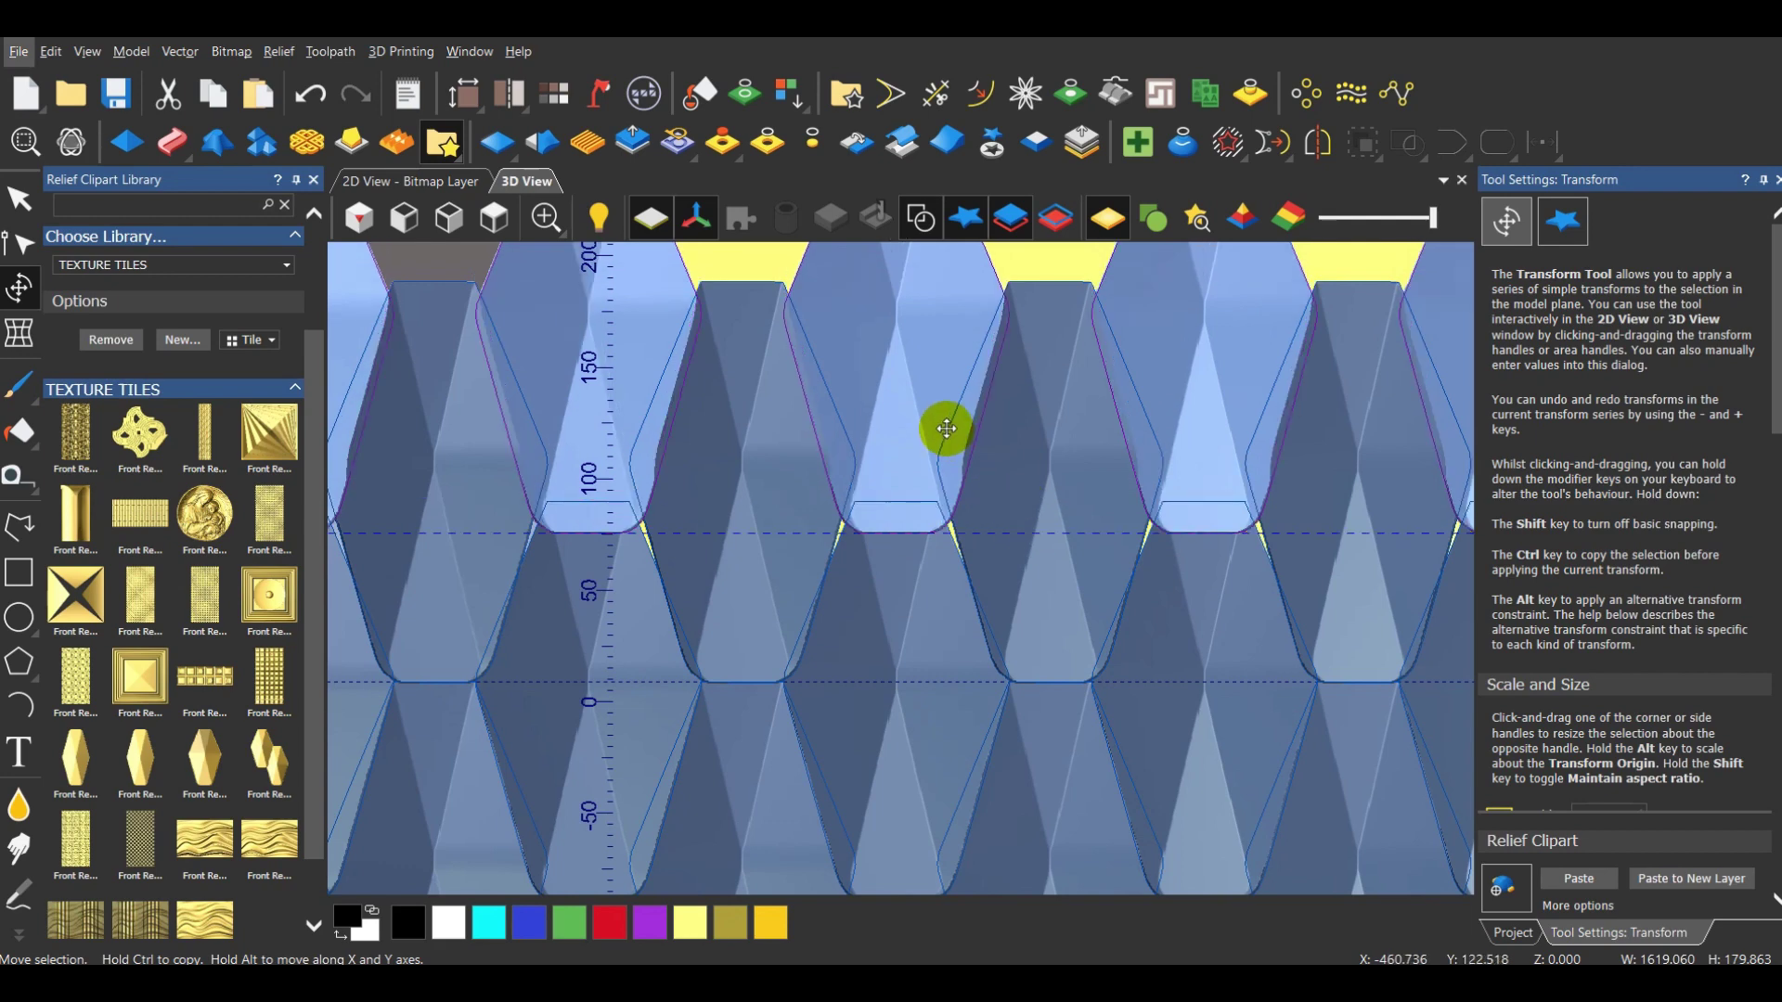
scroll(900, 530, "up", 3)
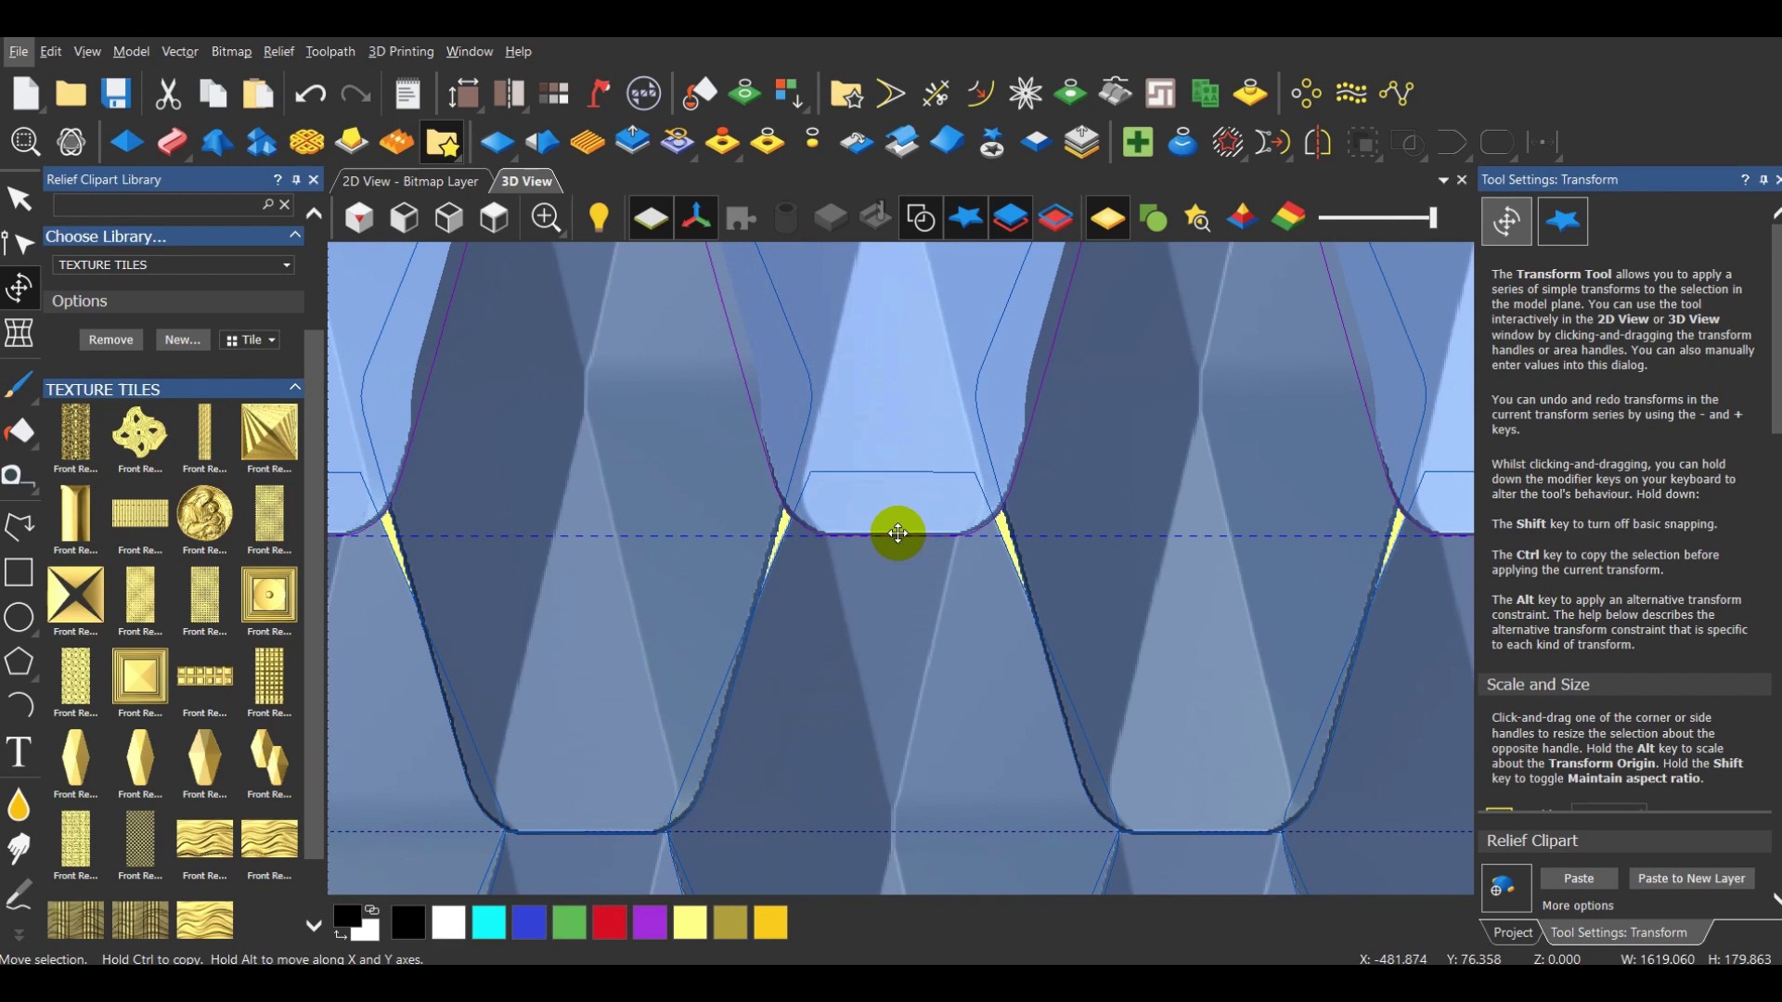
scroll(897, 532, "up", 2)
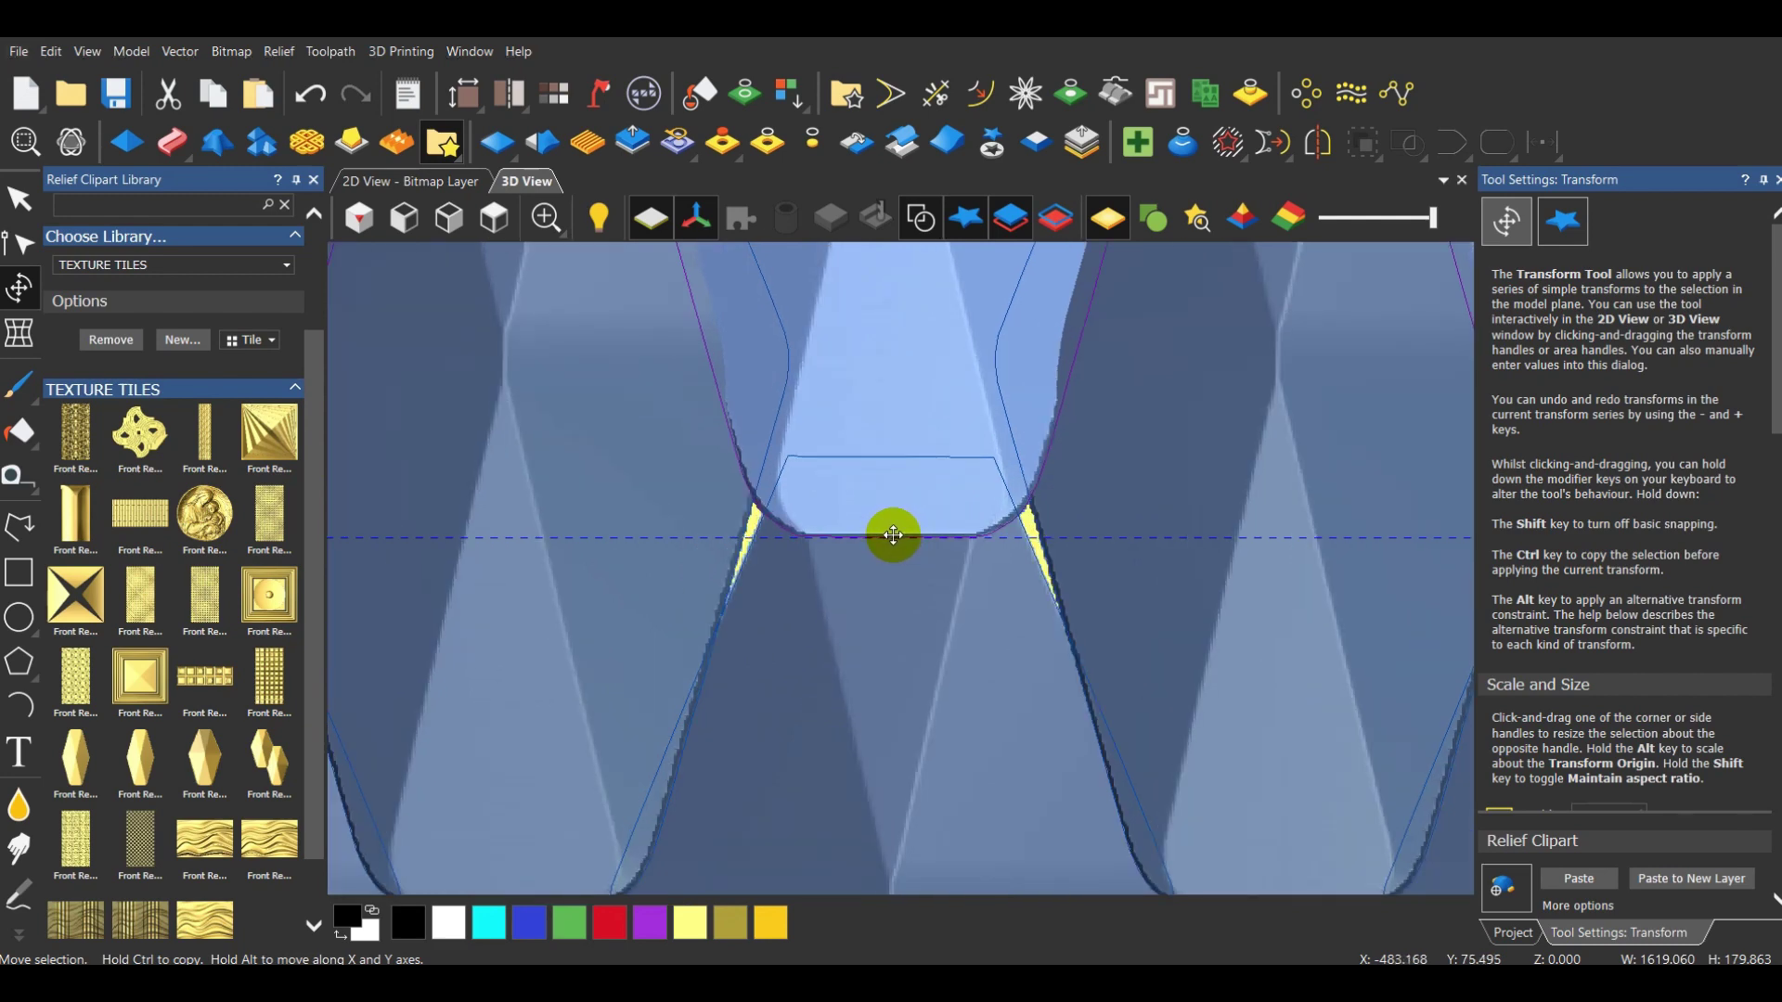
key("alt")
scroll(915, 521, "down", 5)
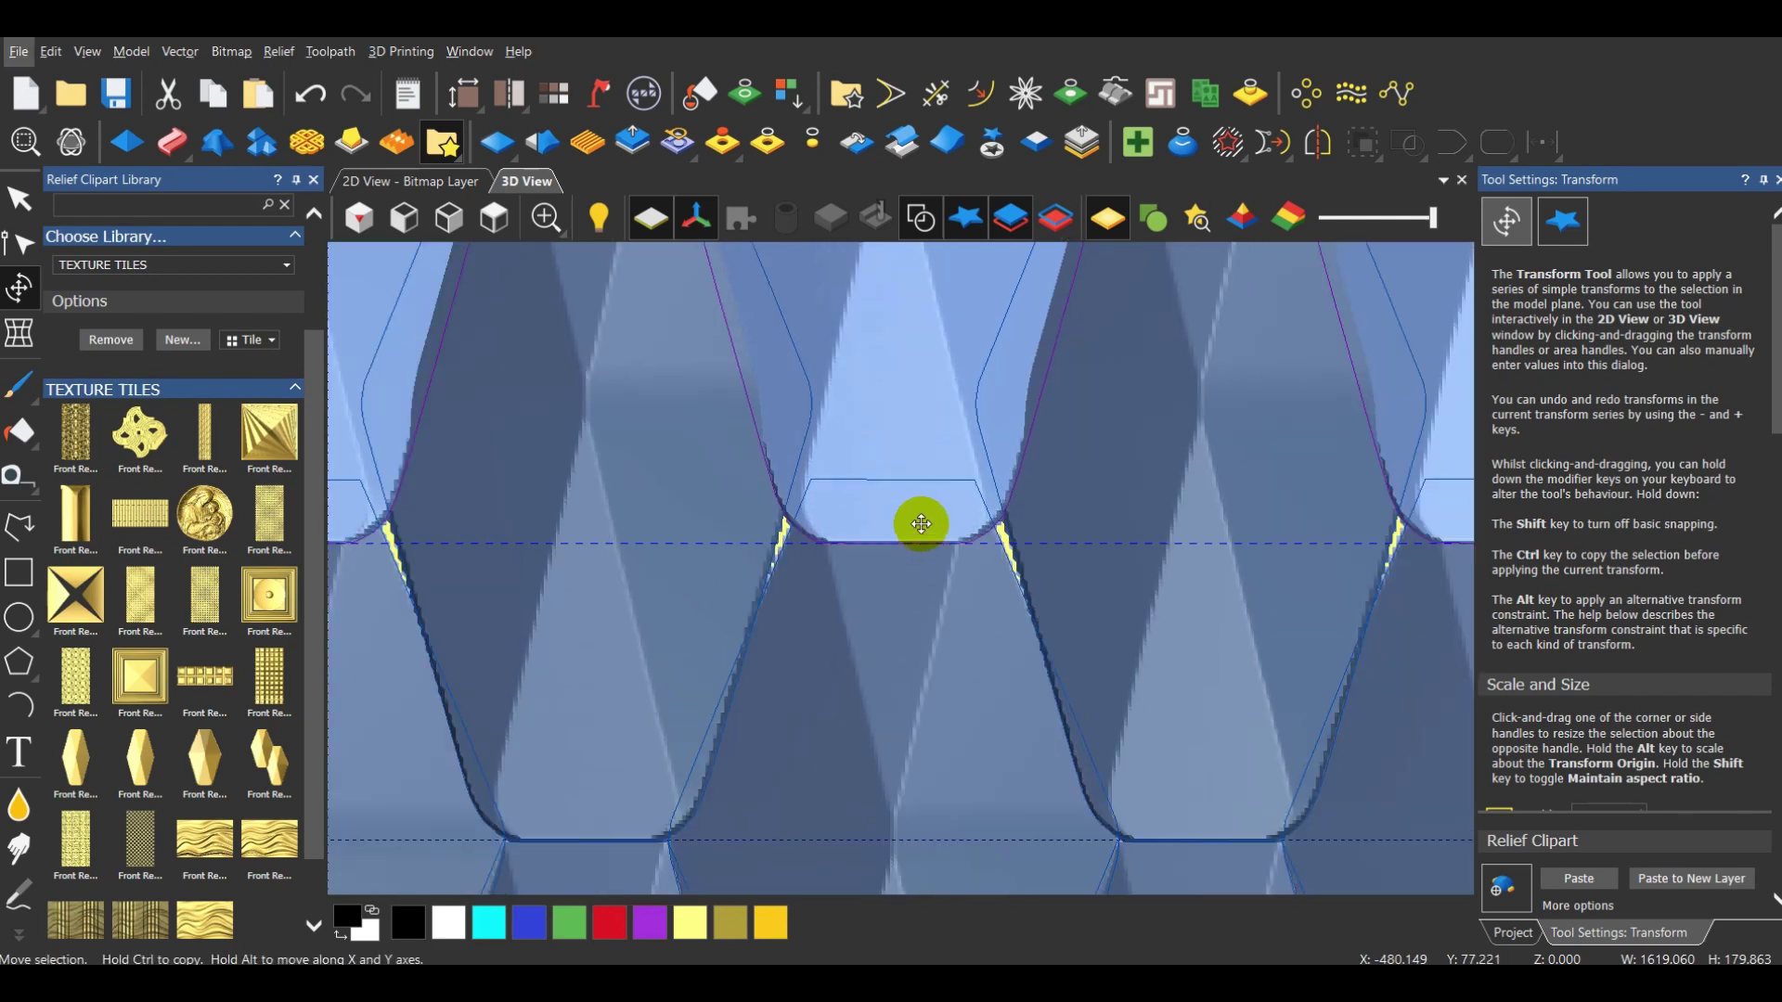
scroll(921, 524, "down", 2)
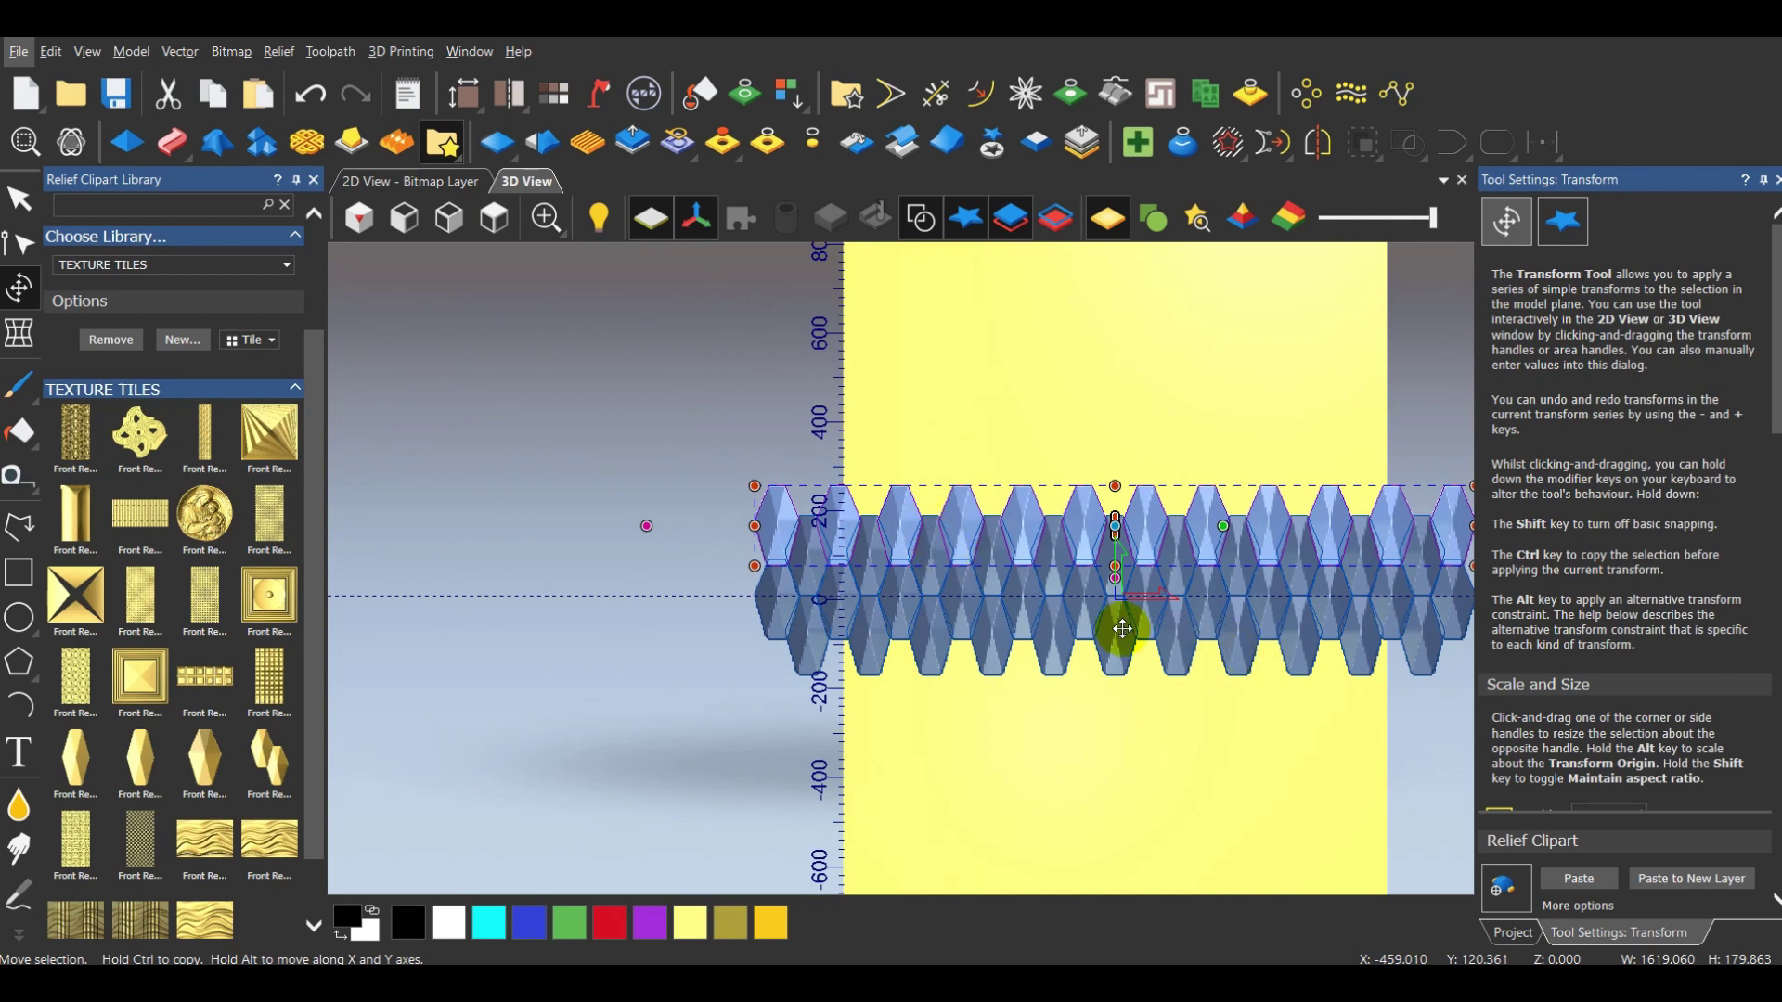
scroll(1132, 560, "up", 4)
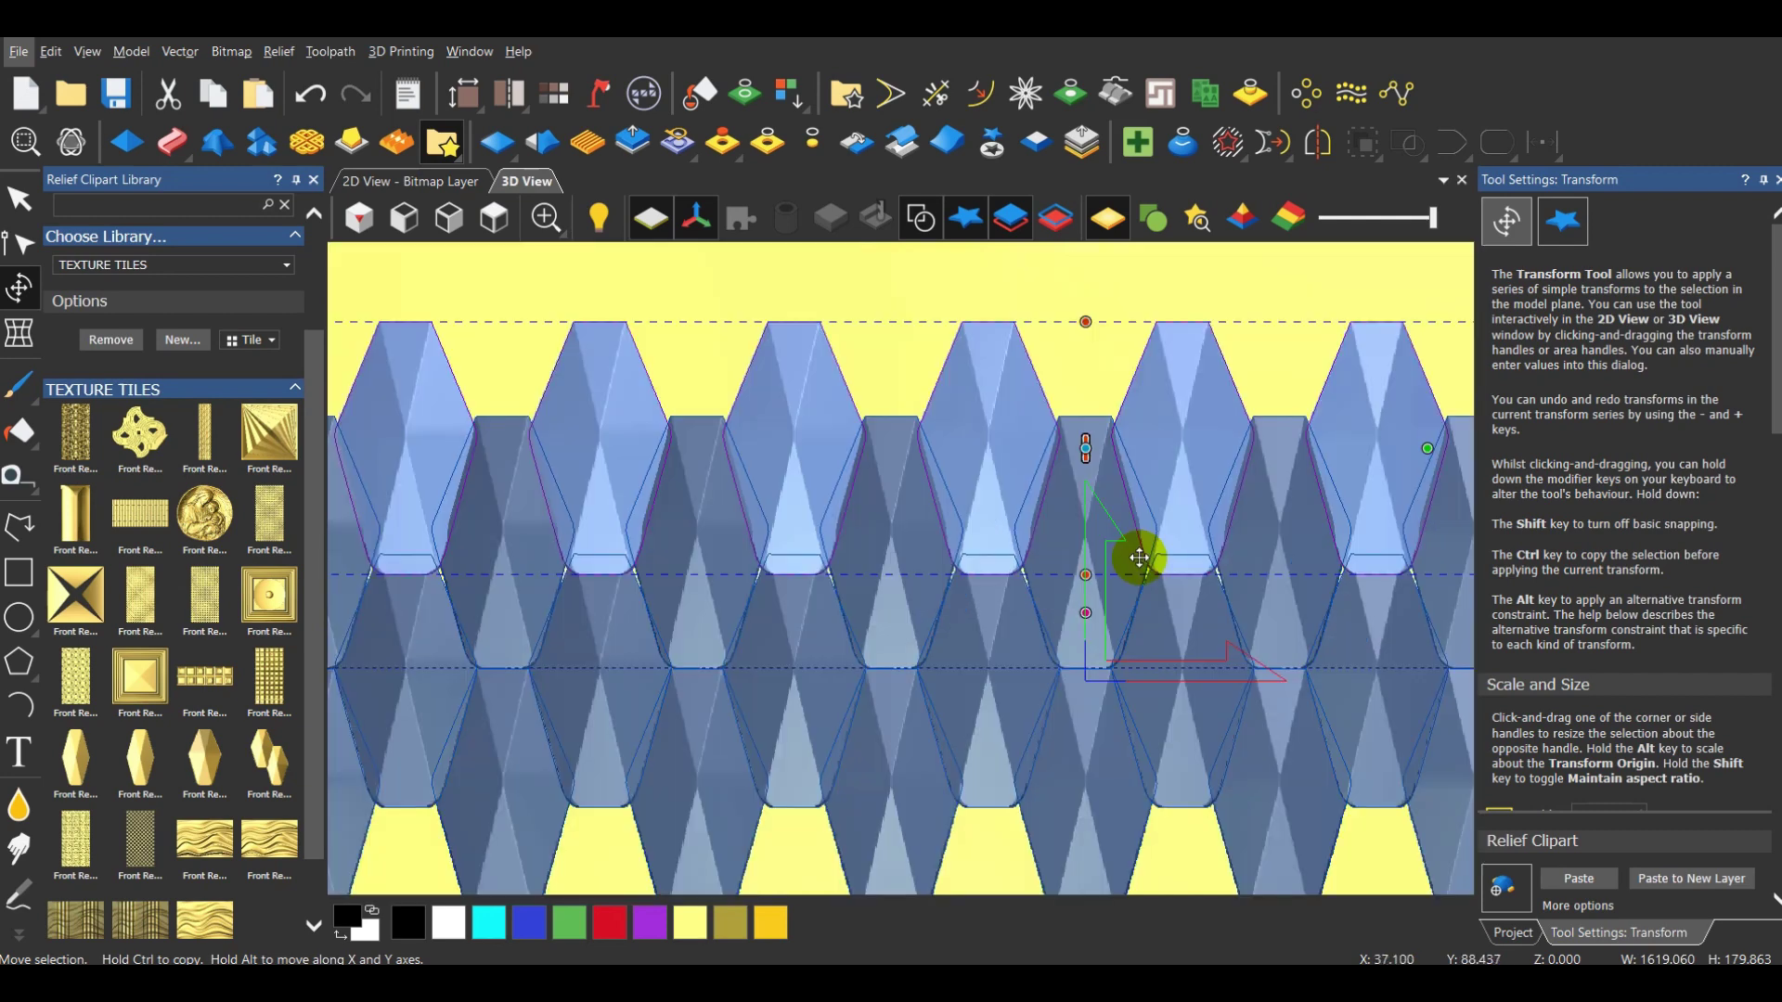
key("alt")
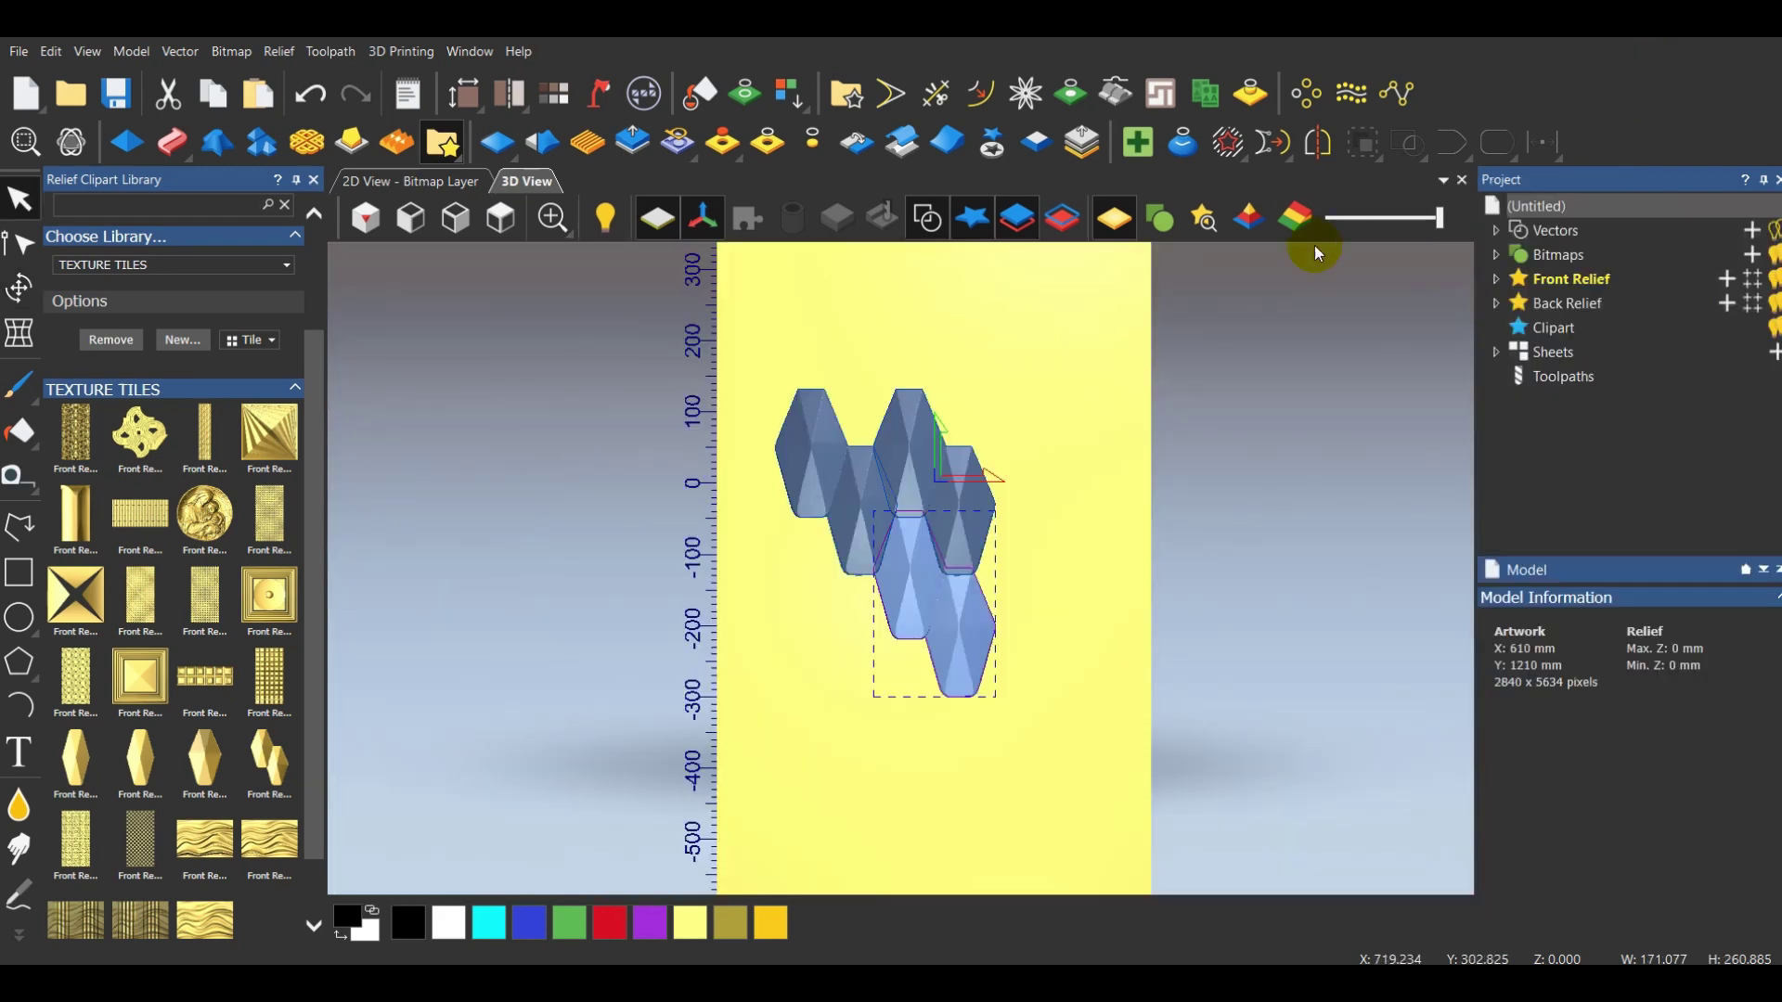
In the 610 × 1210 mm model, copy the lower two-tile pair about 138 mm left so it tucks beneath the upper-left pair
scroll(1134, 449, "up", 2)
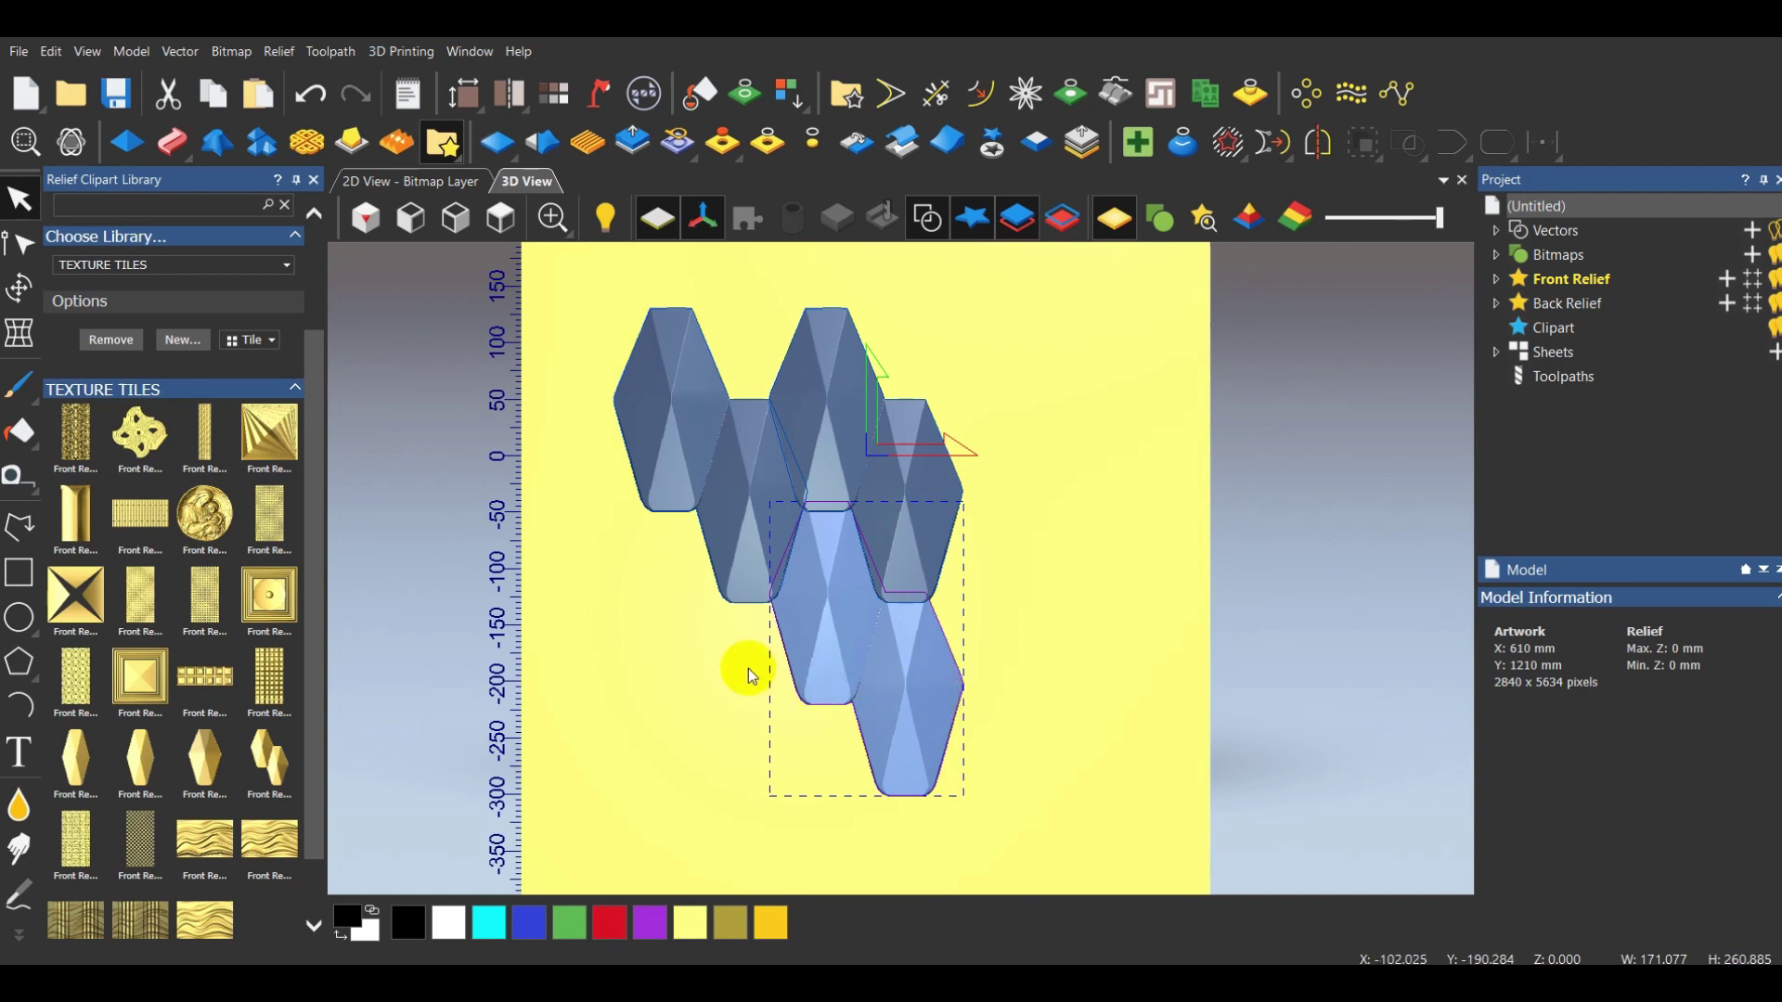
scroll(722, 613, "up", 2)
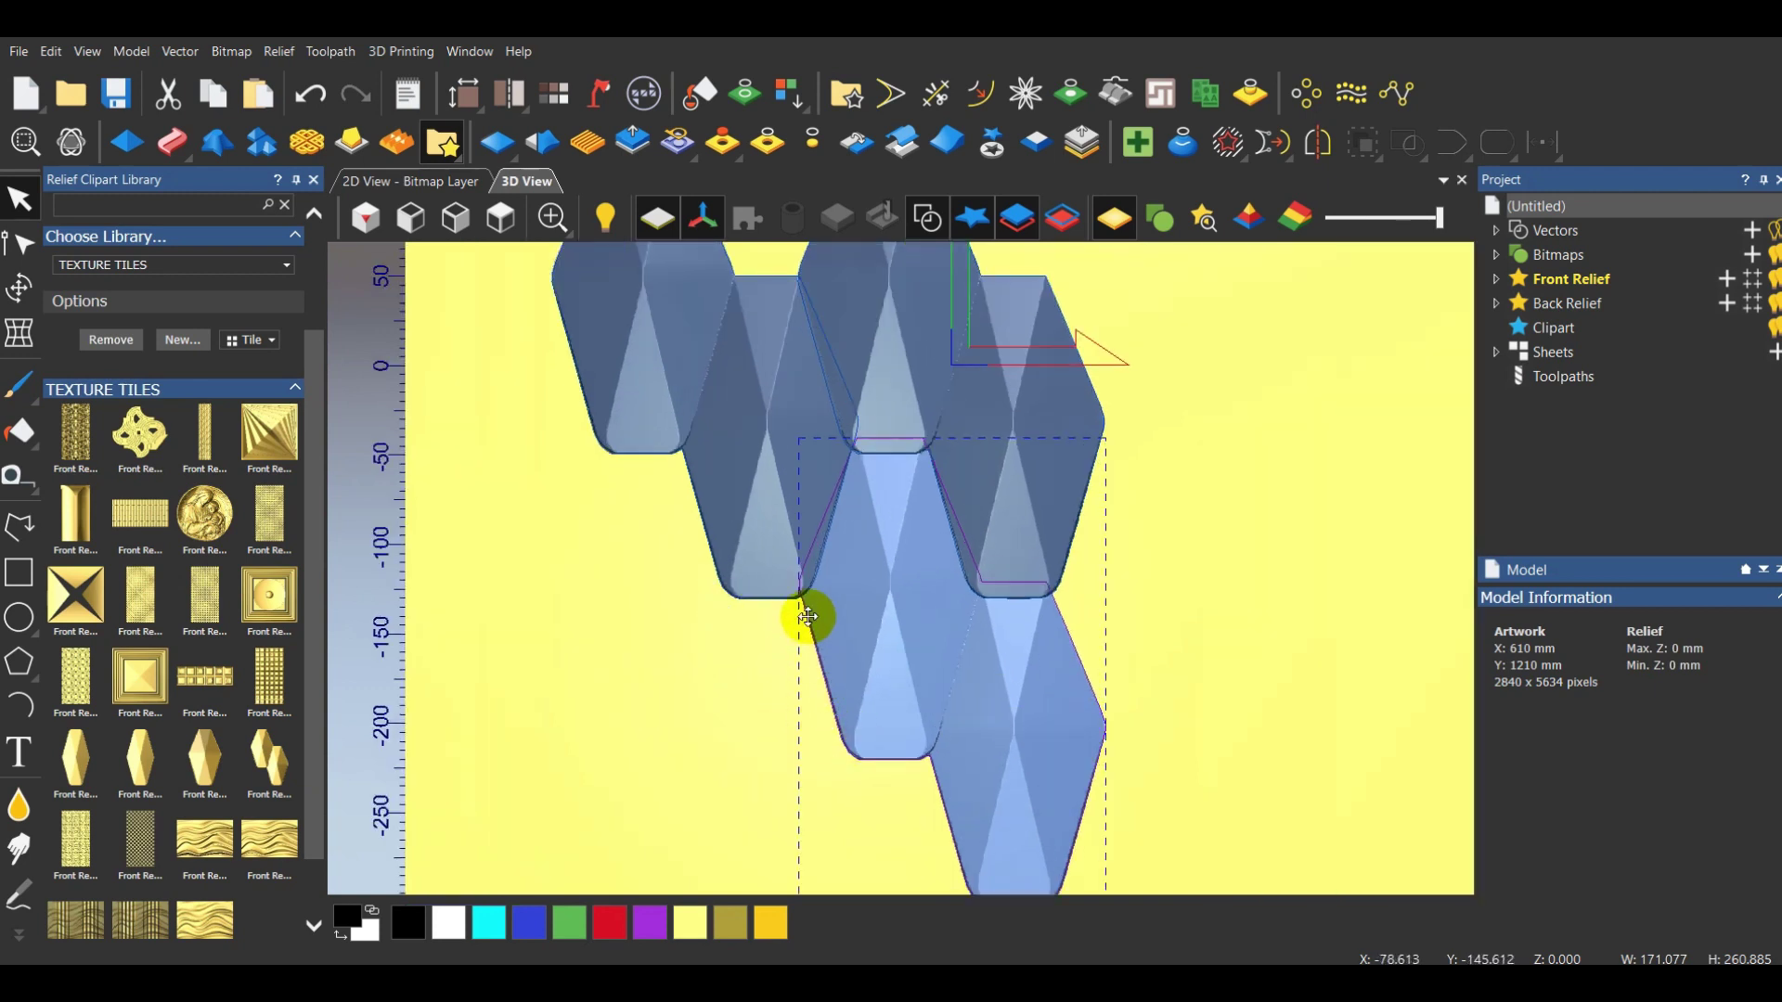
left_click_drag(804, 596, 553, 576)
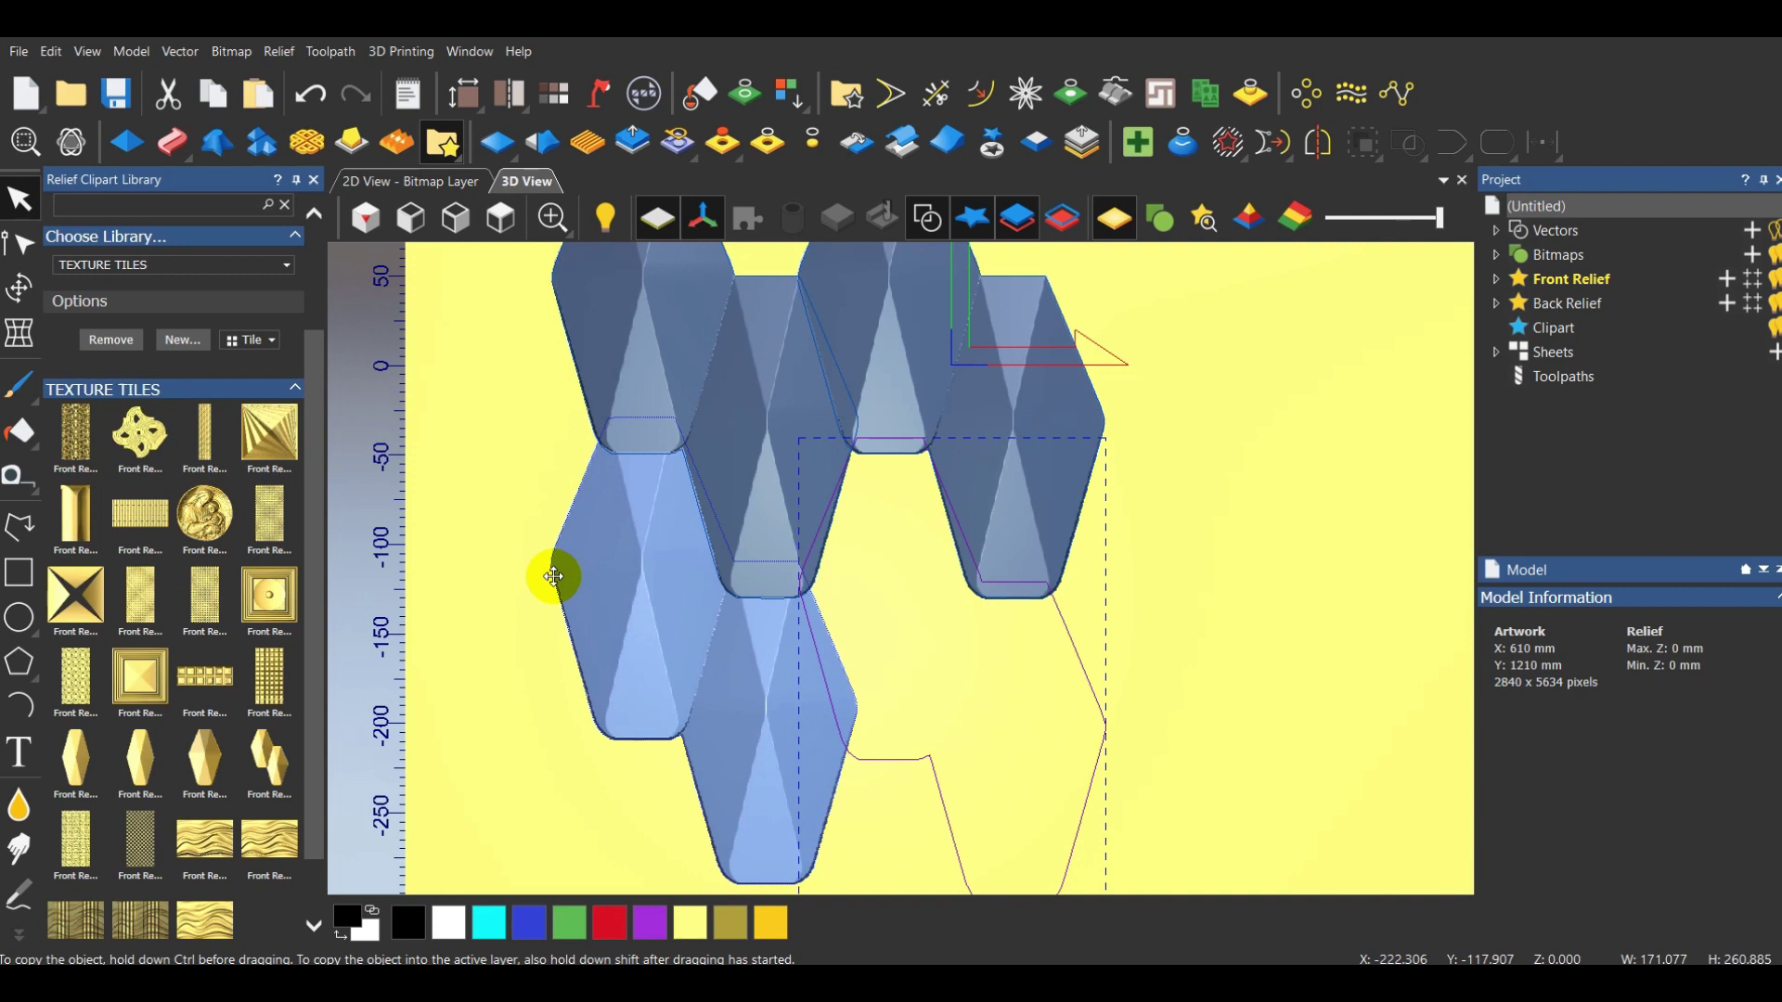
left_click(553, 576)
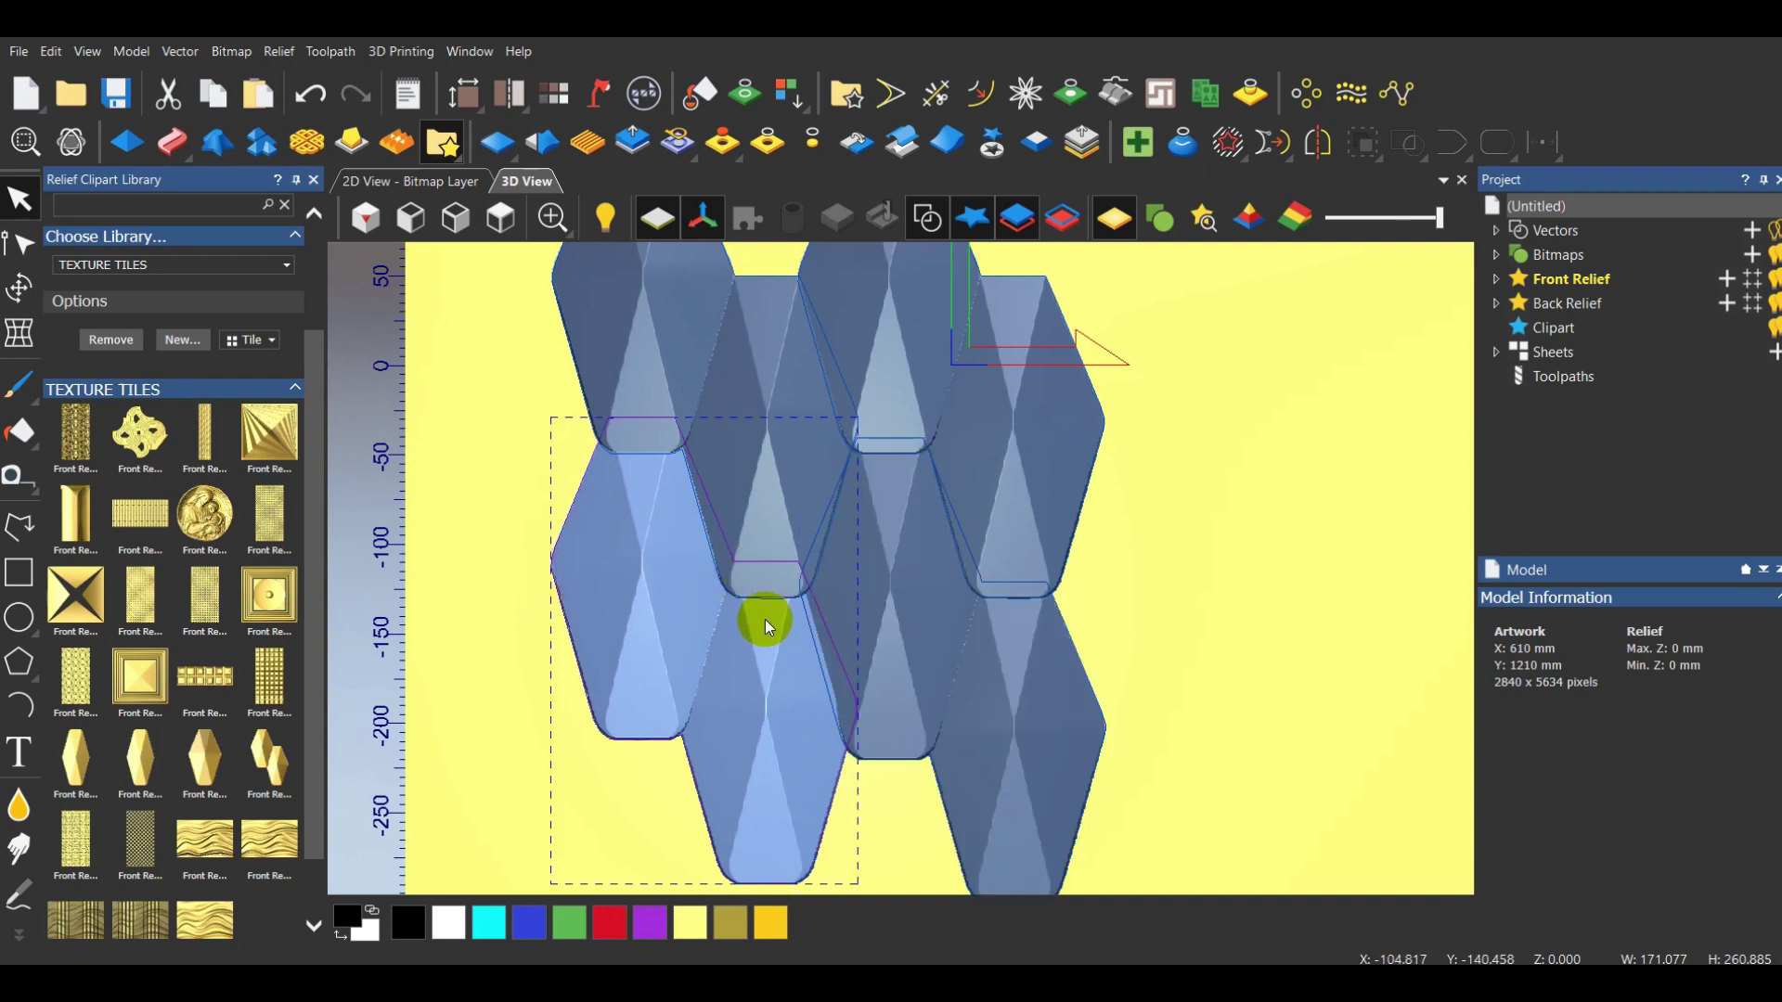
Examine the overlaps between the staggered tiles from above and from an oblique angle
scroll(766, 626, "up", 2)
scroll(880, 748, "down", 2)
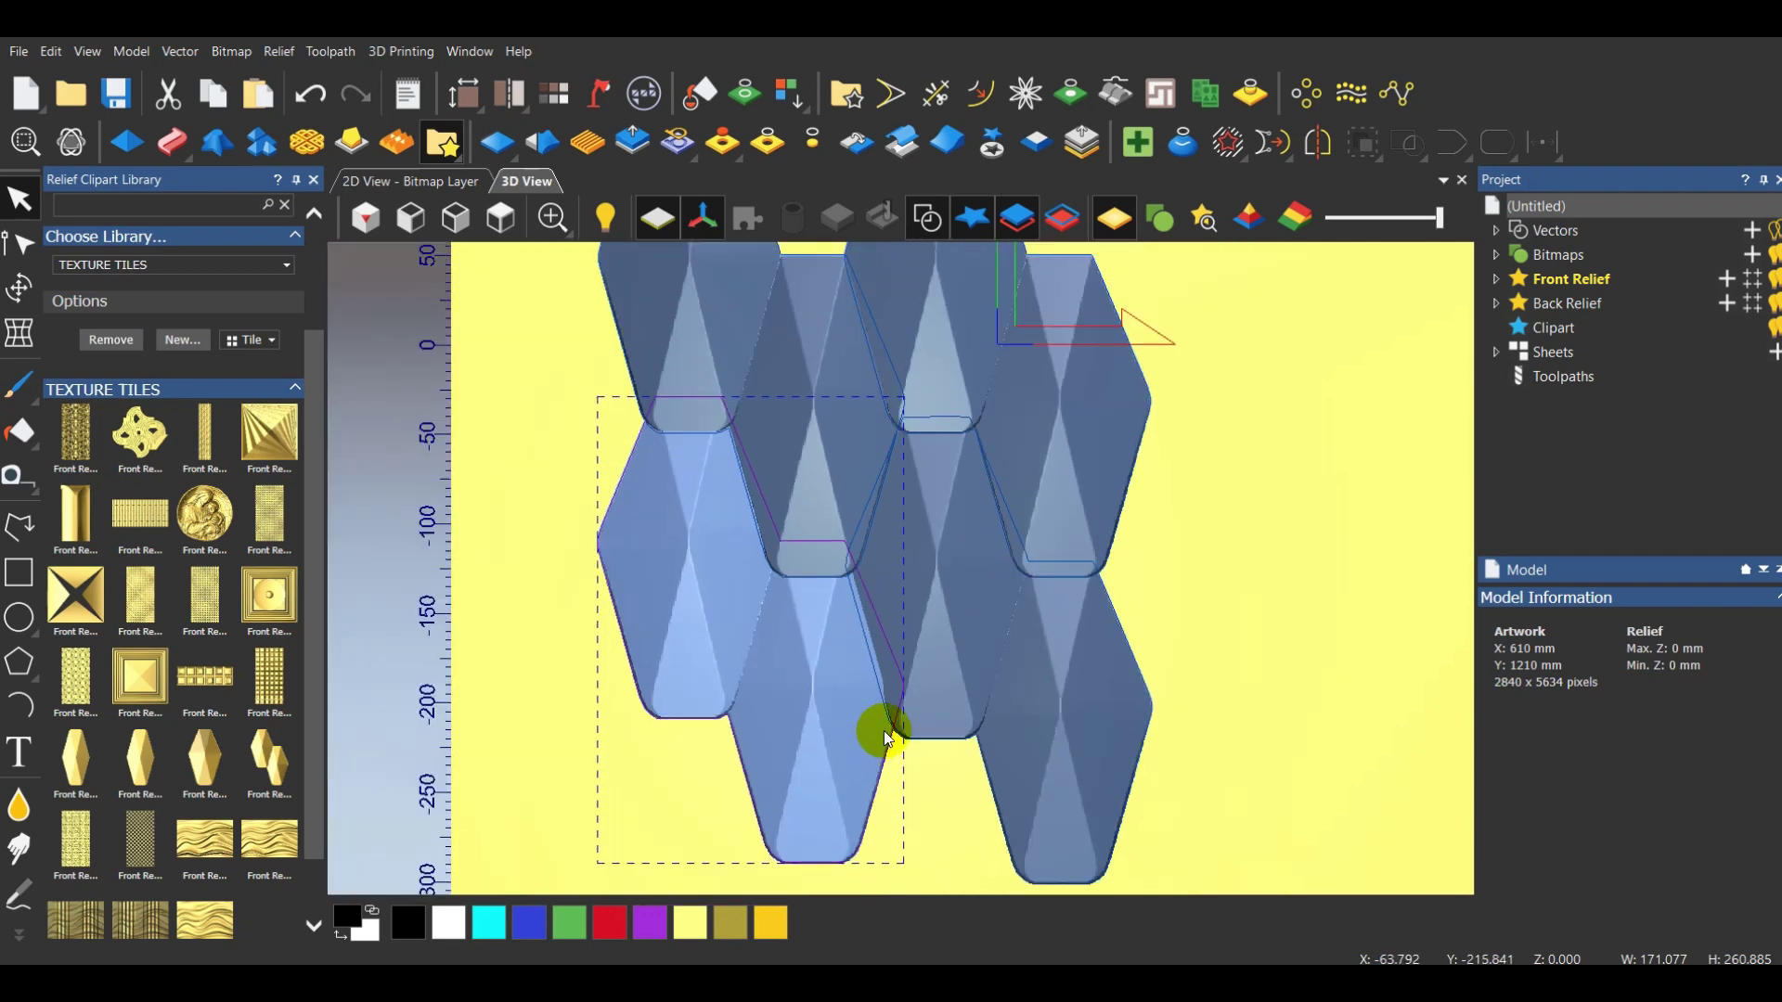
scroll(887, 738, "up", 4)
scroll(895, 739, "down", 5)
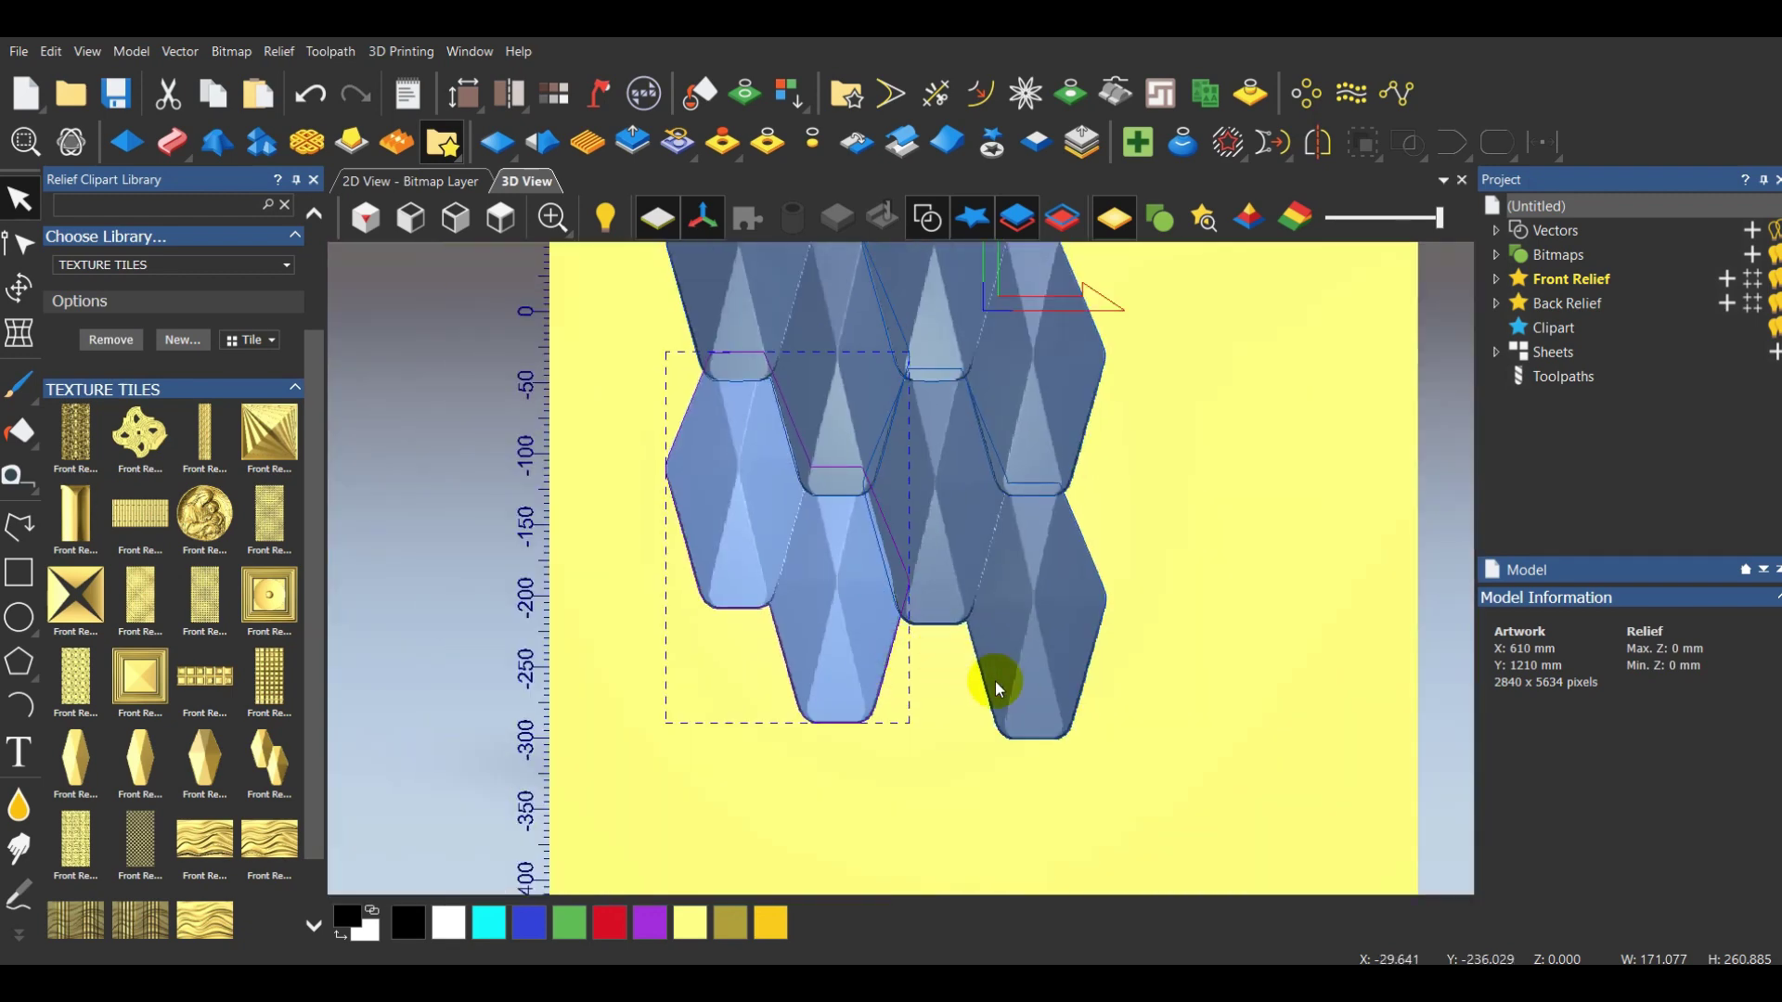
left_click_drag(1233, 664, 1022, 390)
scroll(904, 564, "up", 3)
left_click_drag(904, 564, 799, 641)
scroll(974, 621, "down", 2)
left_click_drag(1197, 672, 1050, 656)
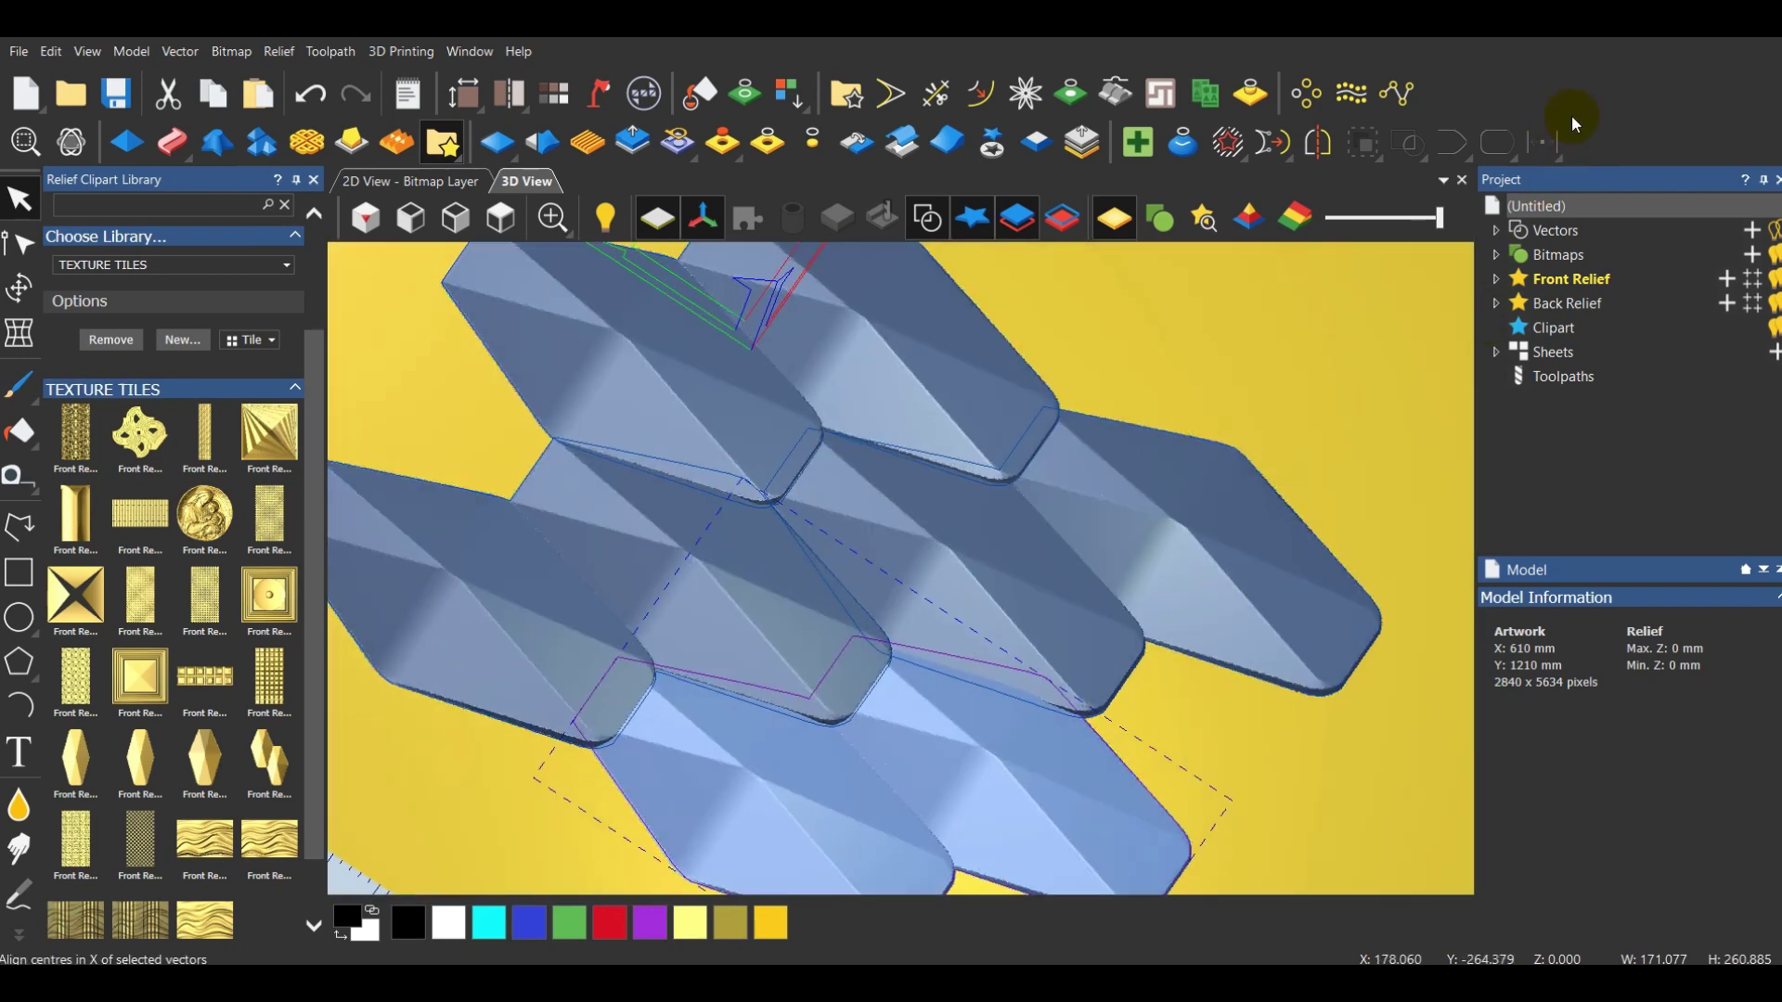
scroll(738, 320, "down", 3)
Select all eight tiles, paste them into the front relief, and examine the merged overlaps from opposite oblique angles
left_click(486, 354)
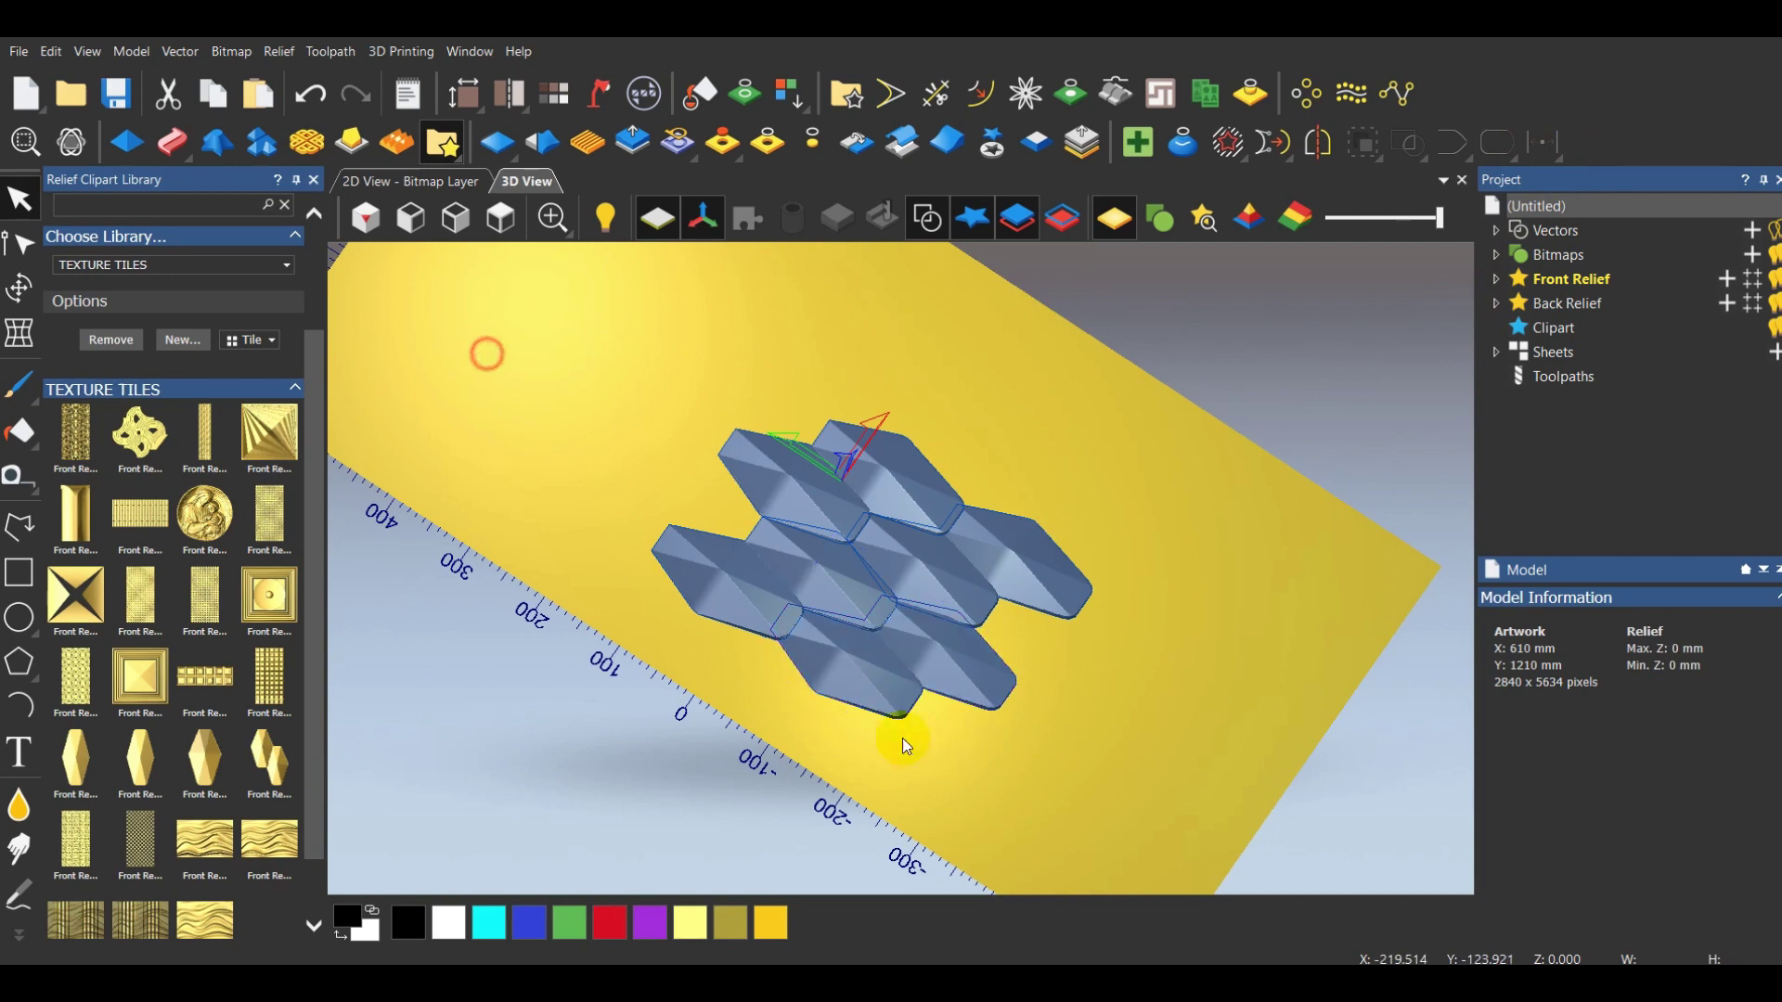
left_click(1102, 499)
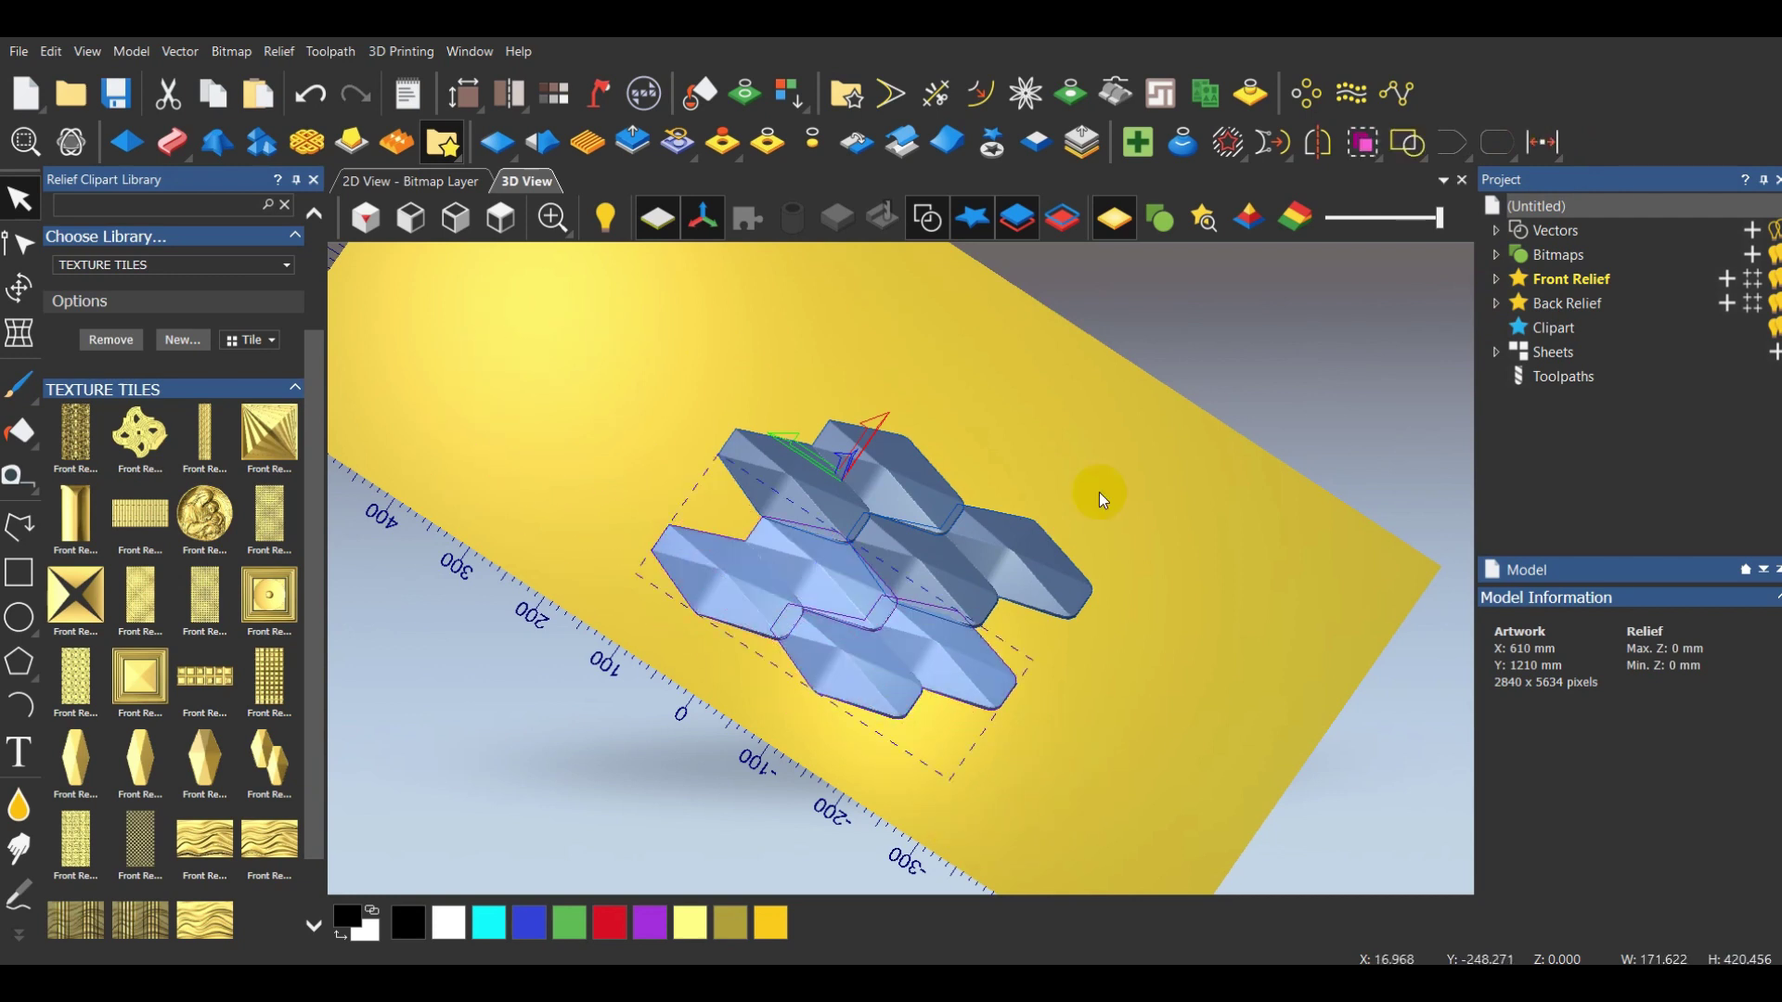
left_click(1211, 560)
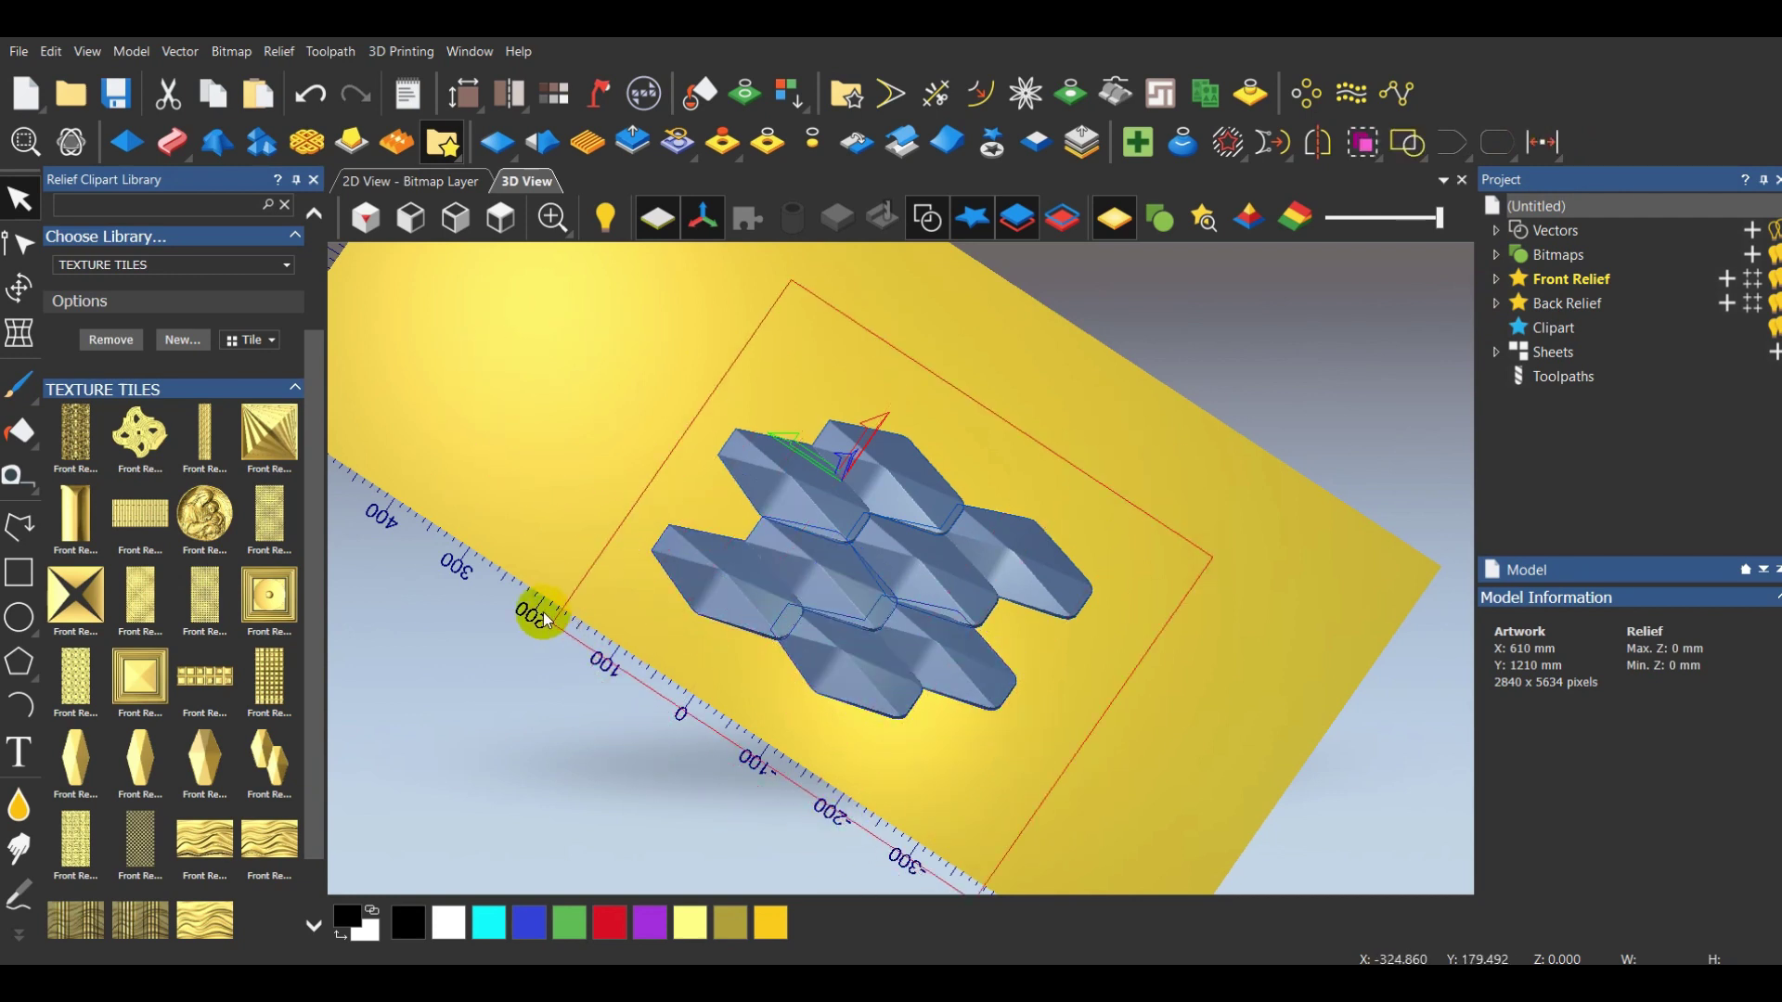
left_click_drag(544, 612, 539, 614)
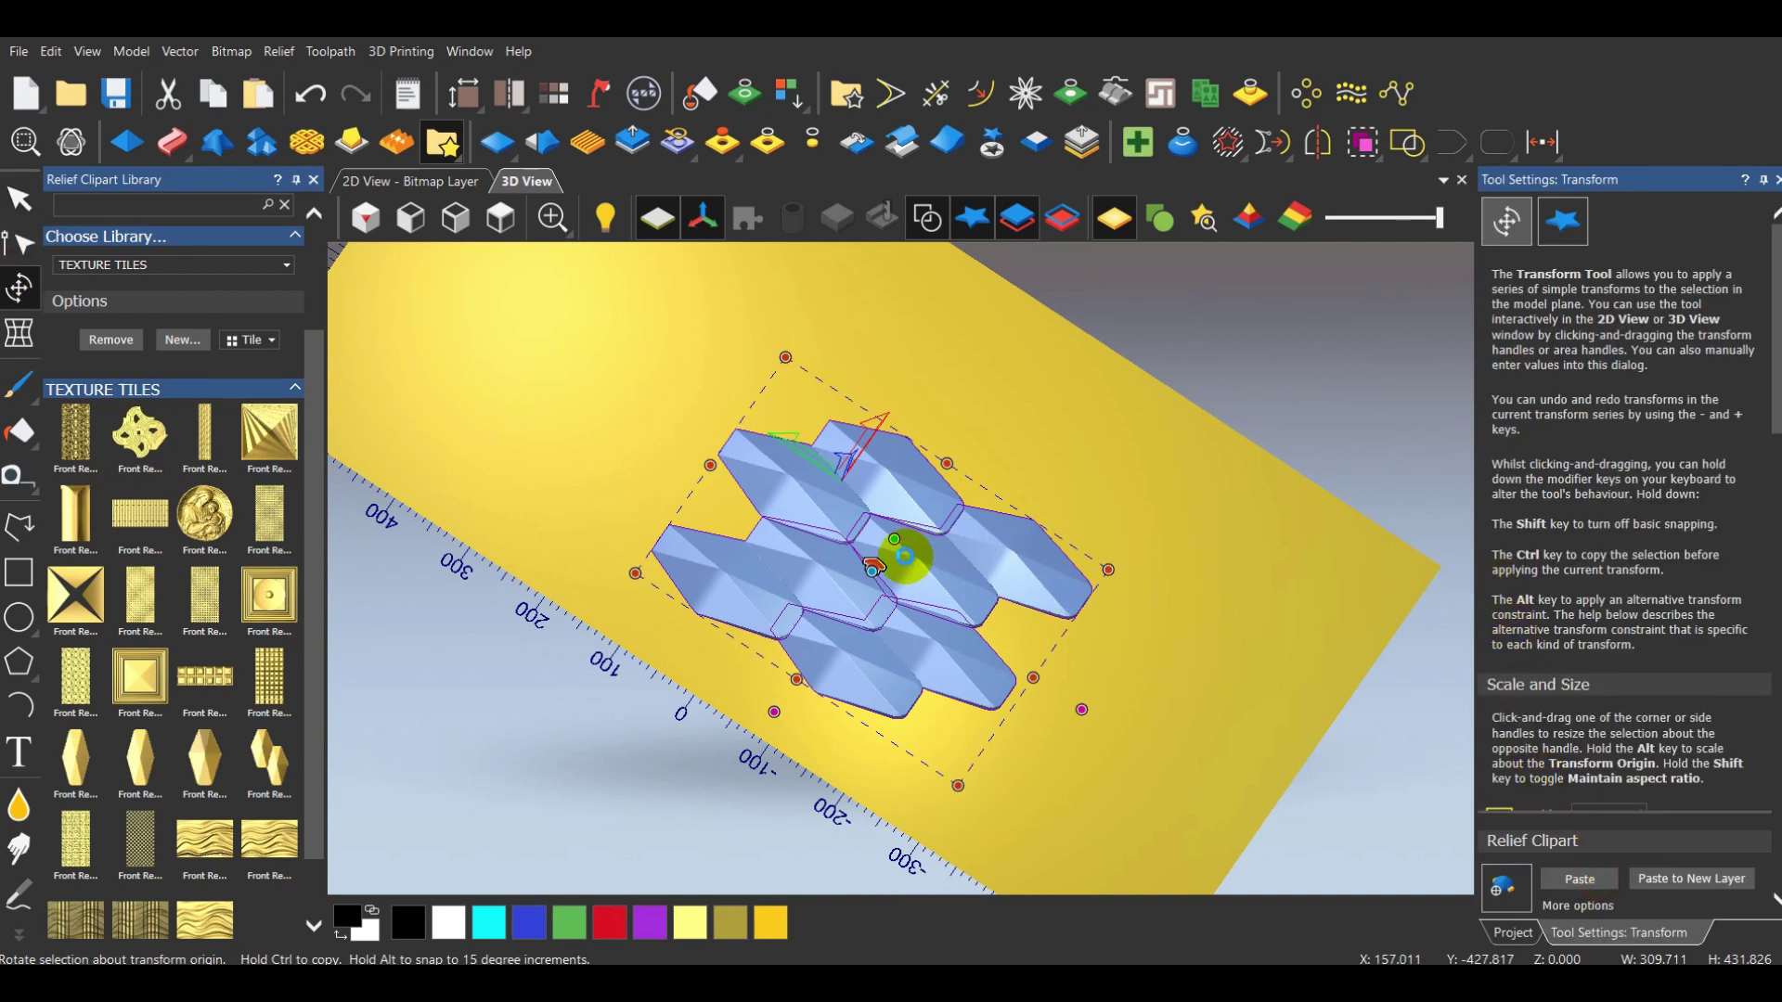
scroll(887, 466, "up", 5)
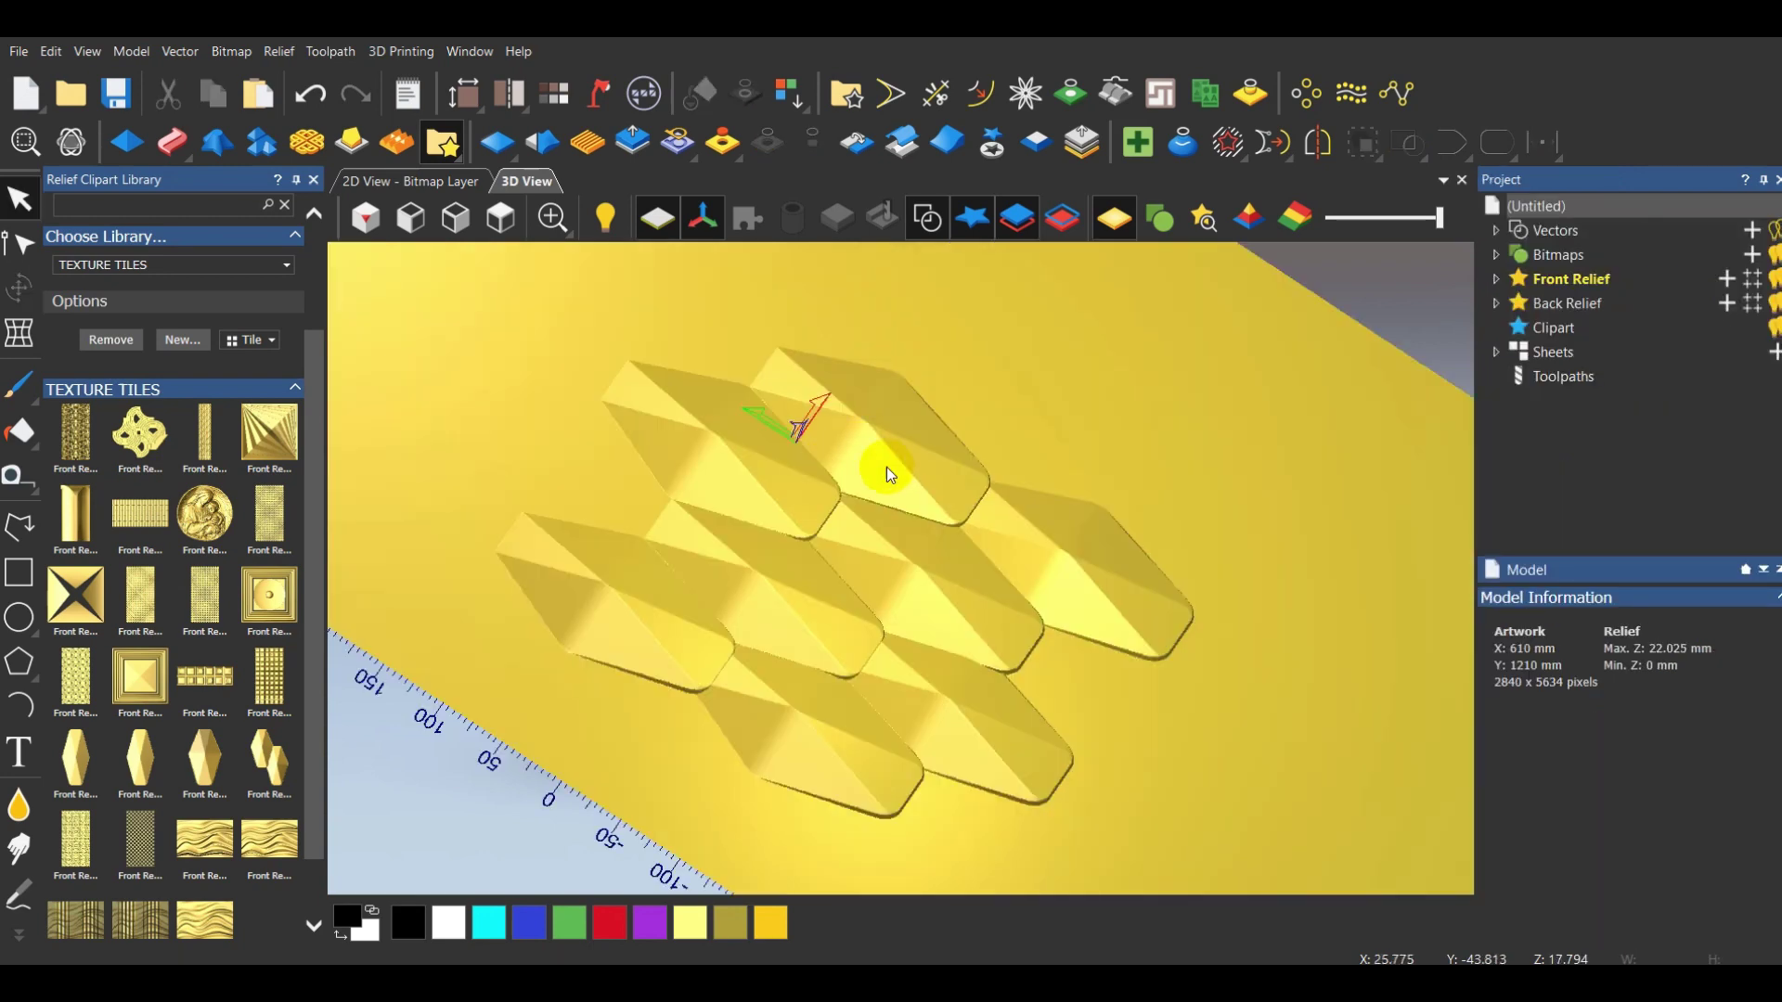
left_click_drag(1062, 560, 958, 492)
scroll(1174, 766, "down", 2)
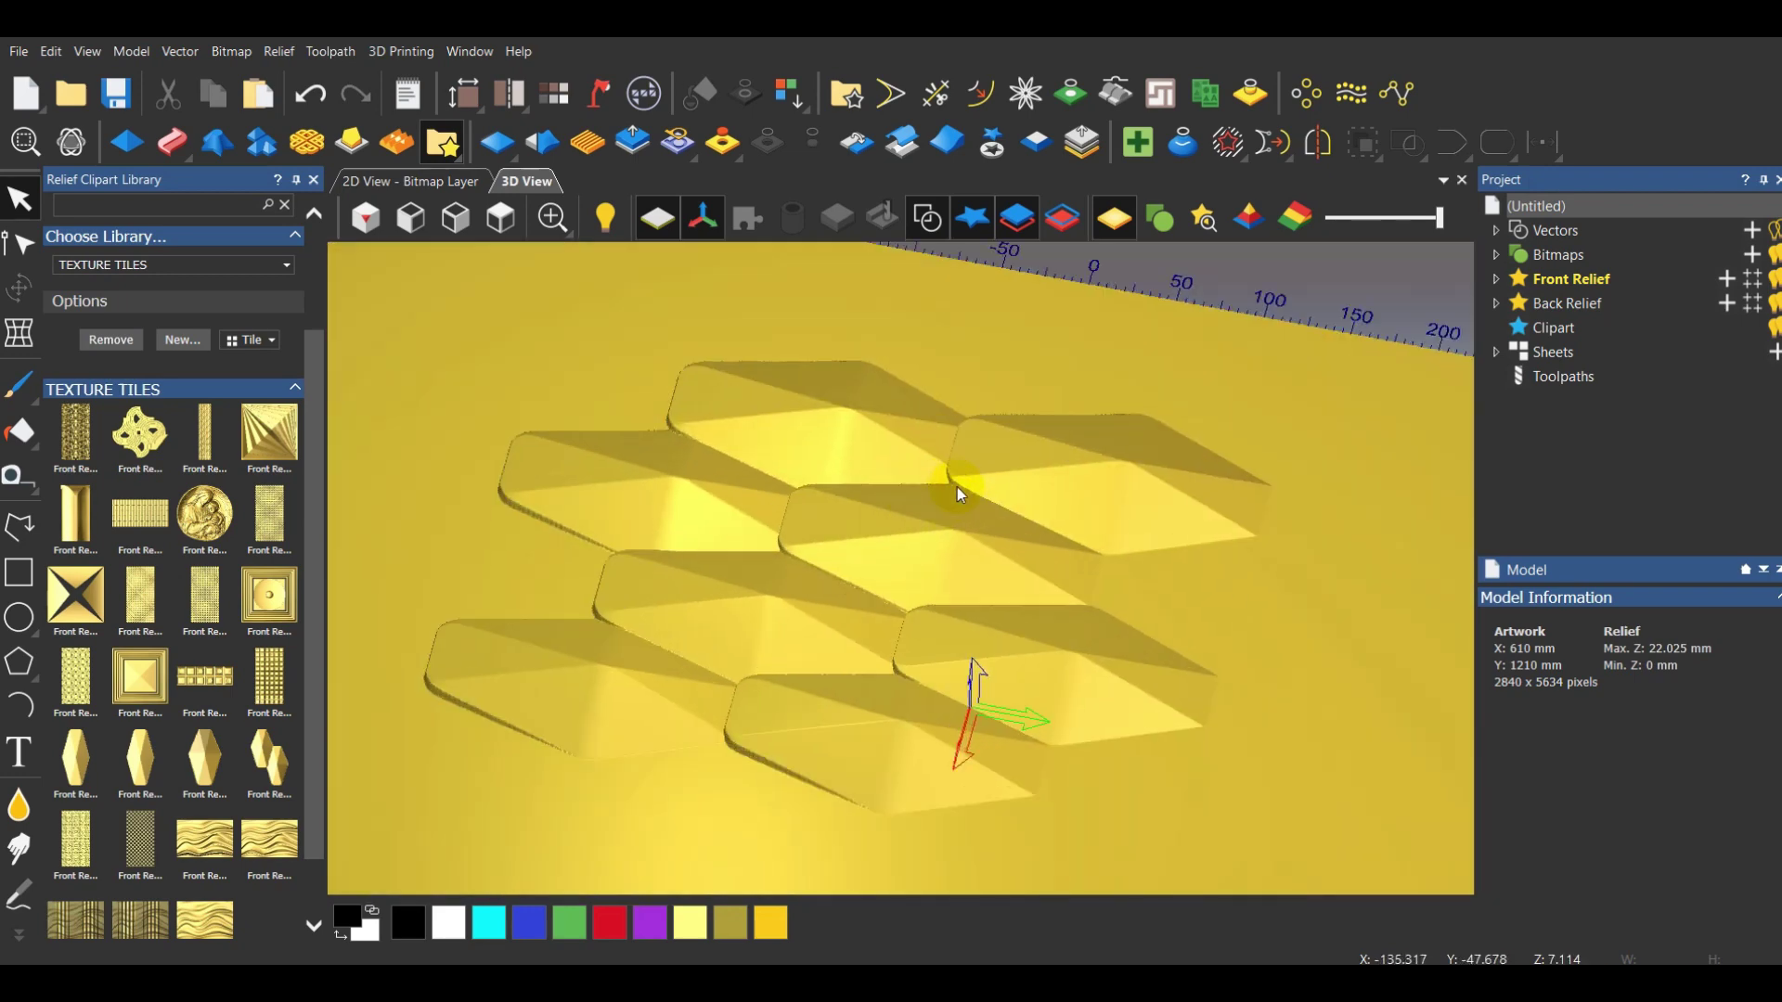
Mirror the copied pair of tile columns horizontally about its own centre
left_click(1166, 547)
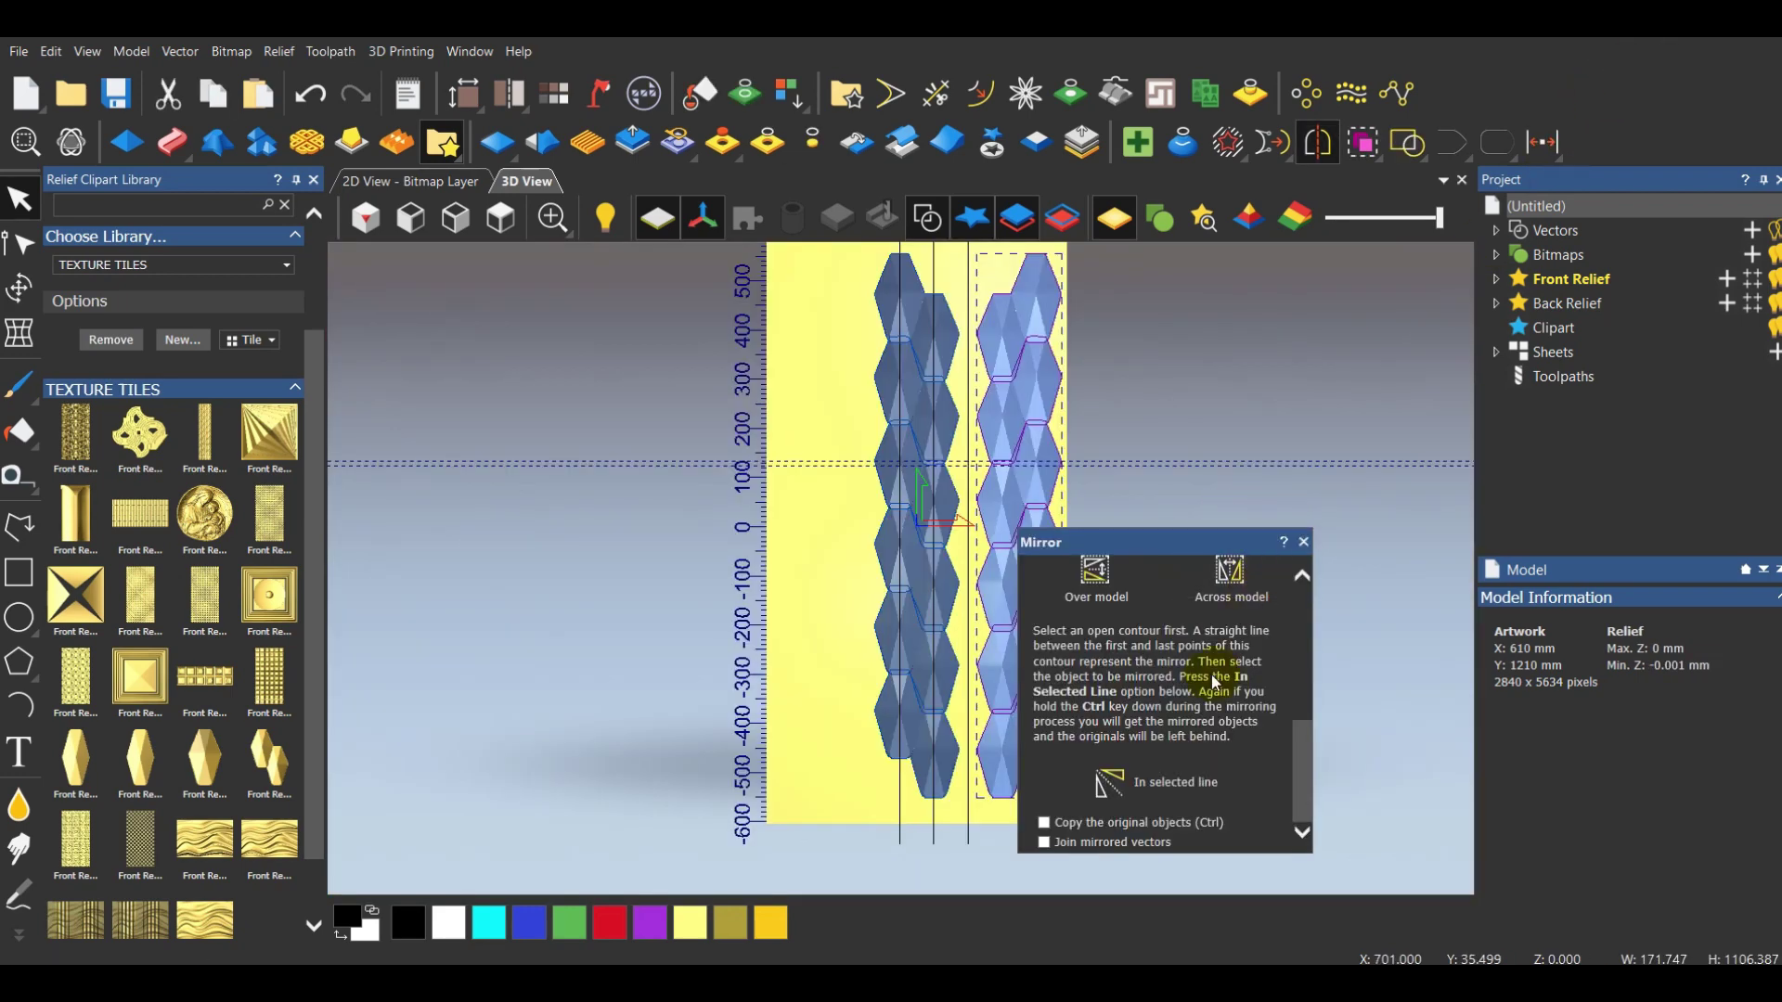
scroll(1131, 721, "up", 3)
scroll(1151, 724, "down", 2)
scroll(1154, 726, "up", 2)
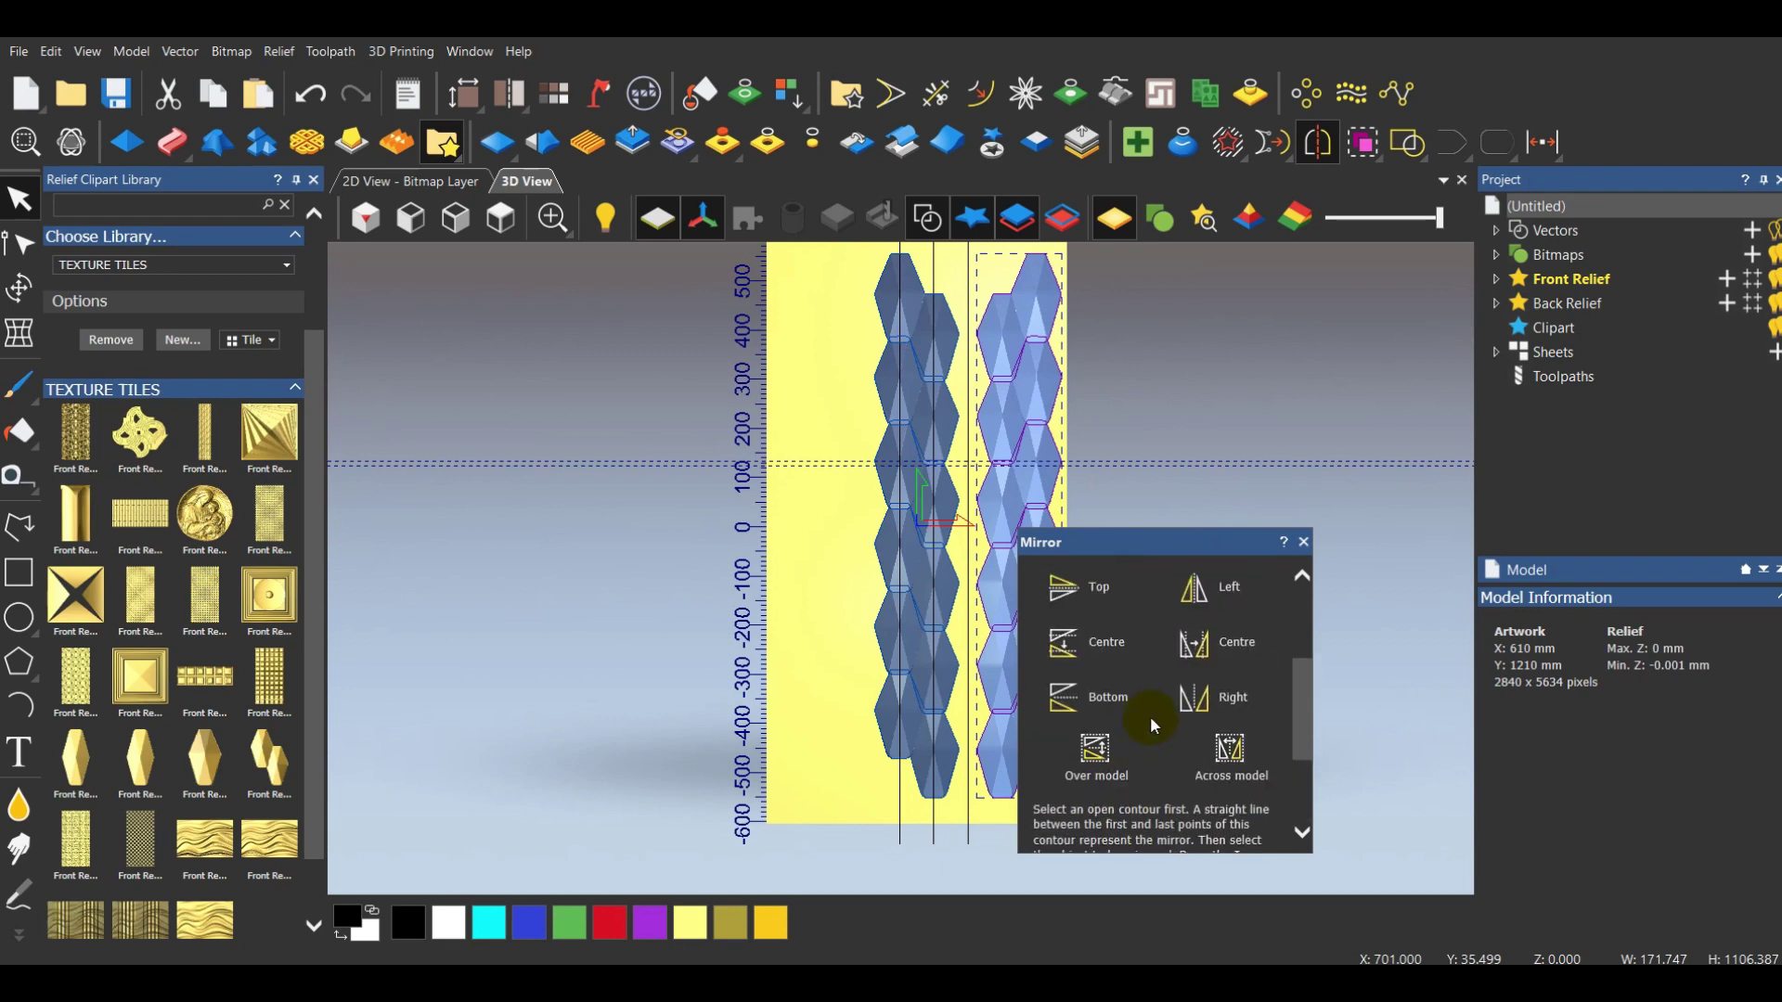
left_click(1201, 661)
left_click(1304, 542)
Move the mirrored column pair straight left about 70 mm so it nests against the original pair, with its tile ridge on the guide line
scroll(994, 684, "up", 3)
scroll(1122, 607, "up", 2)
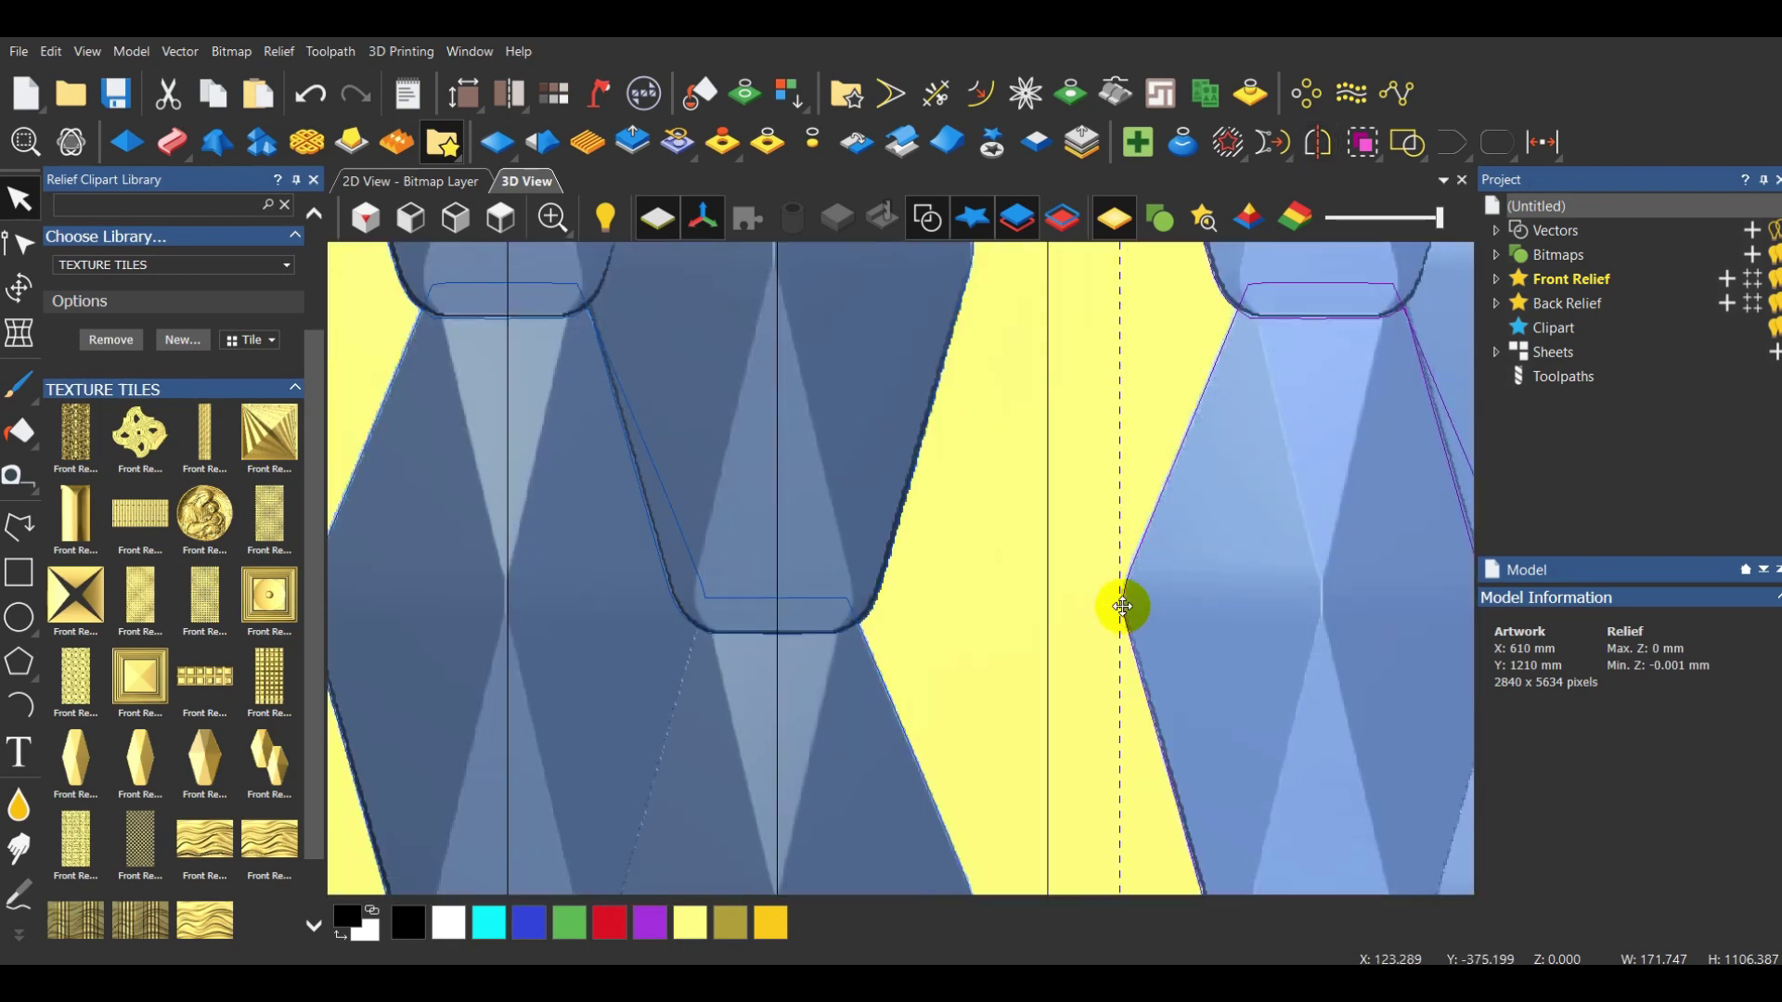
left_click_drag(1122, 607, 846, 620)
key("alt")
scroll(1037, 548, "down", 3)
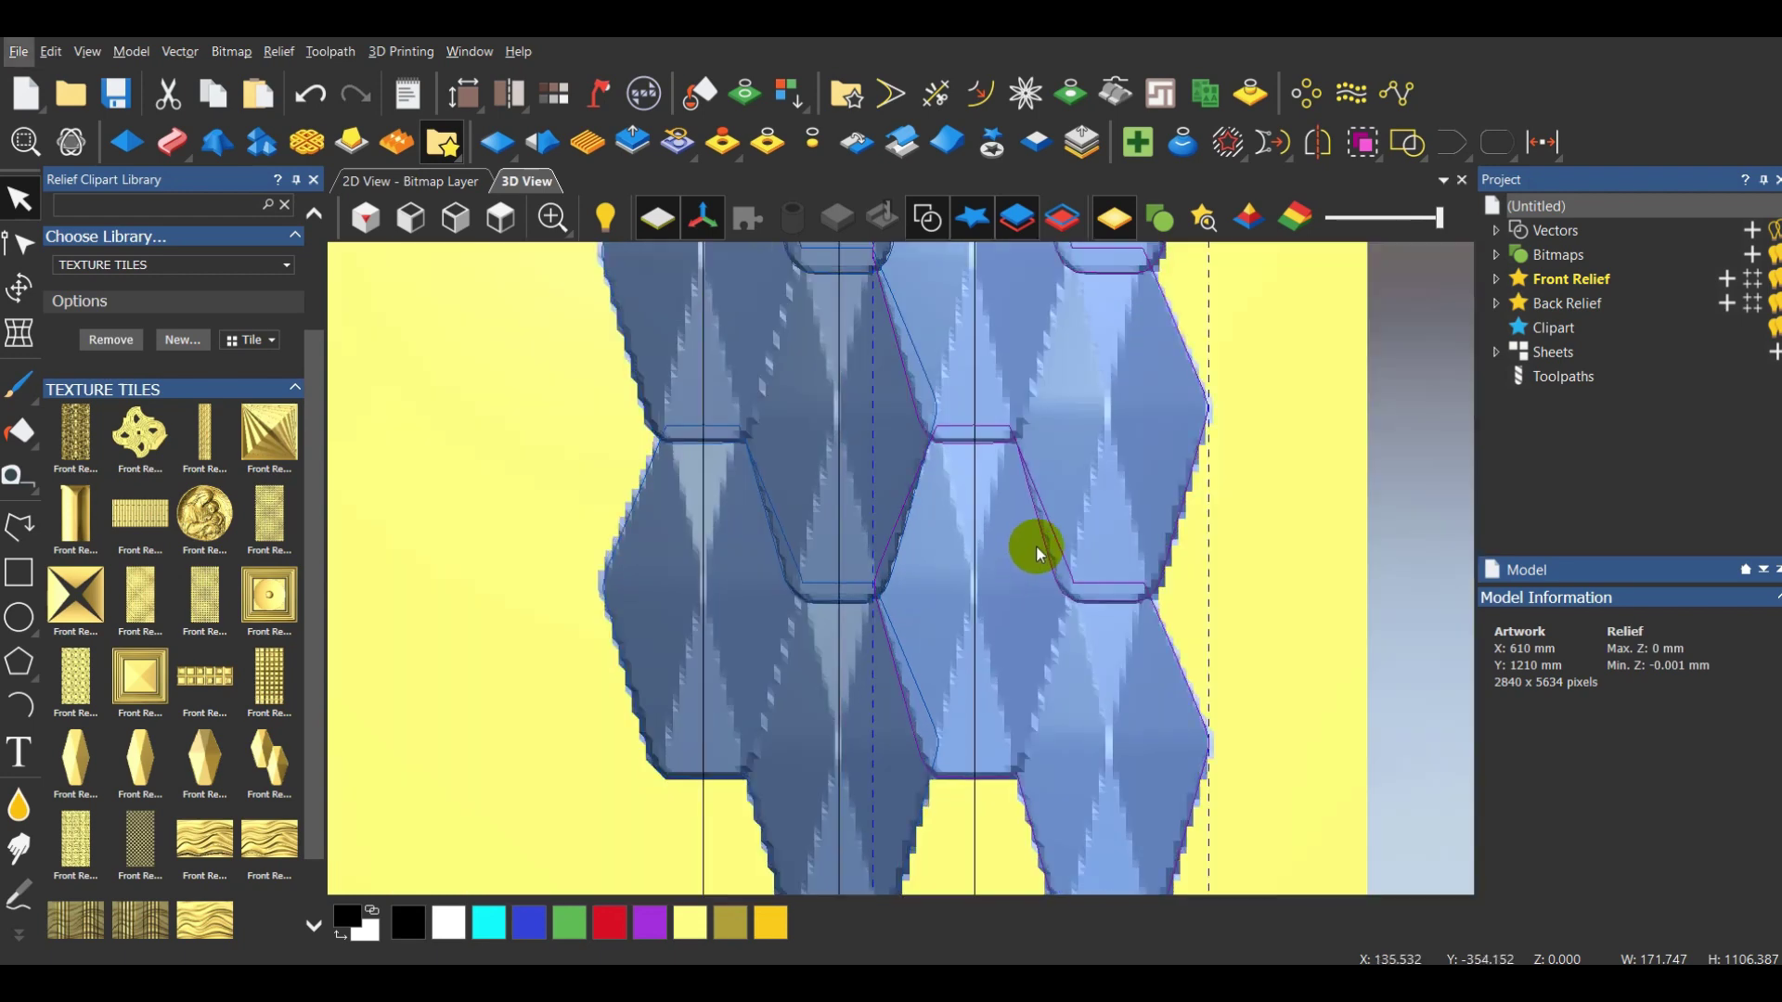
scroll(1038, 554, "down", 2)
scroll(1054, 557, "up", 6)
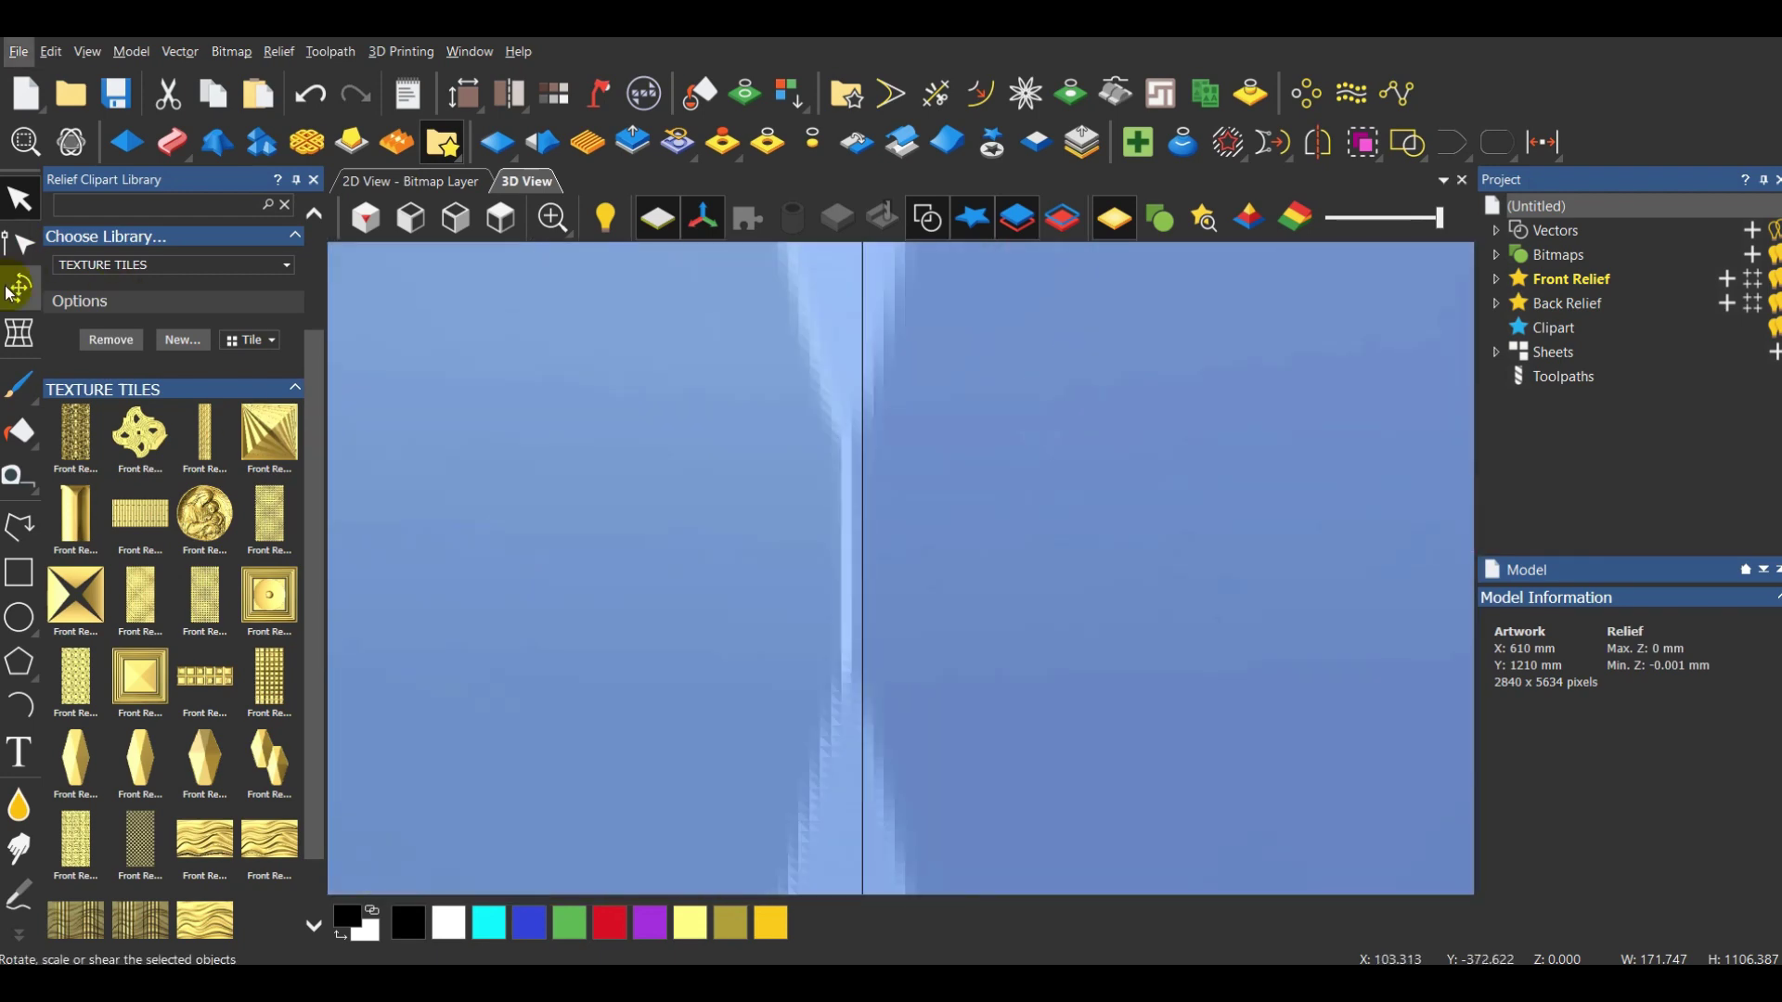
Copy all four tile columns as one block straight left about 283 mm, beside the original block
left_click(11, 292)
scroll(1019, 541, "down", 3)
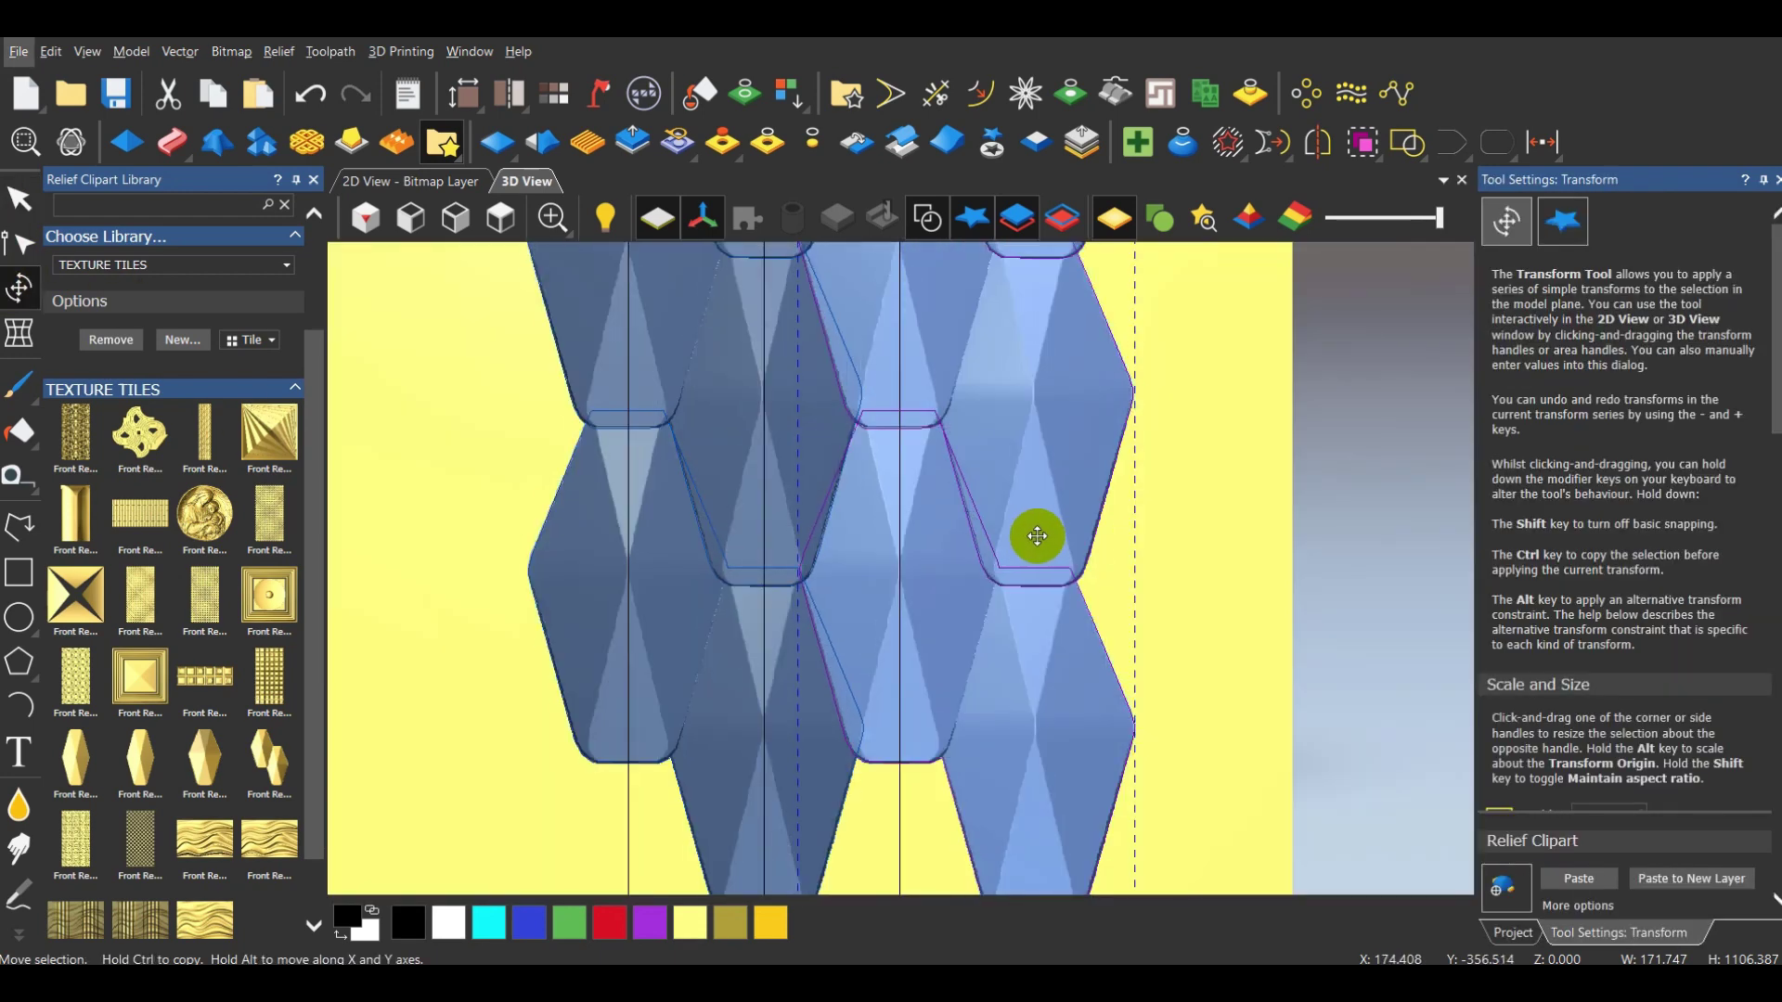
scroll(1037, 535, "down", 4)
scroll(864, 374, "down", 2)
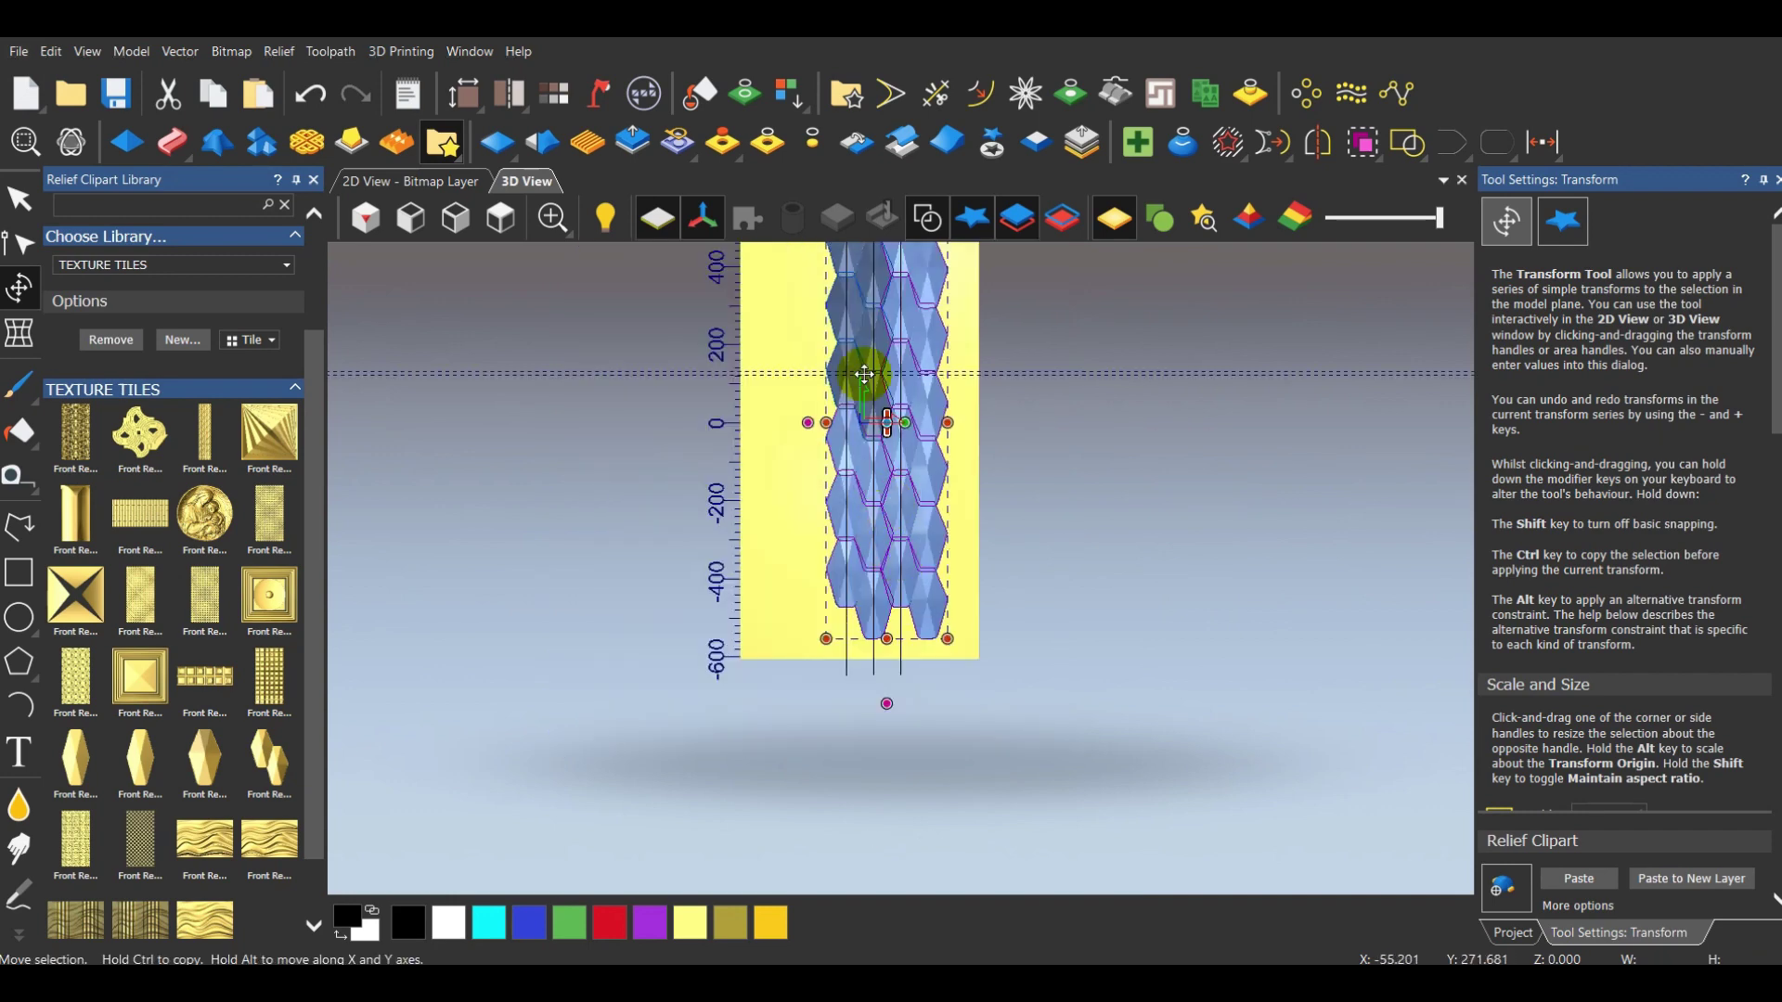
scroll(864, 374, "up", 2)
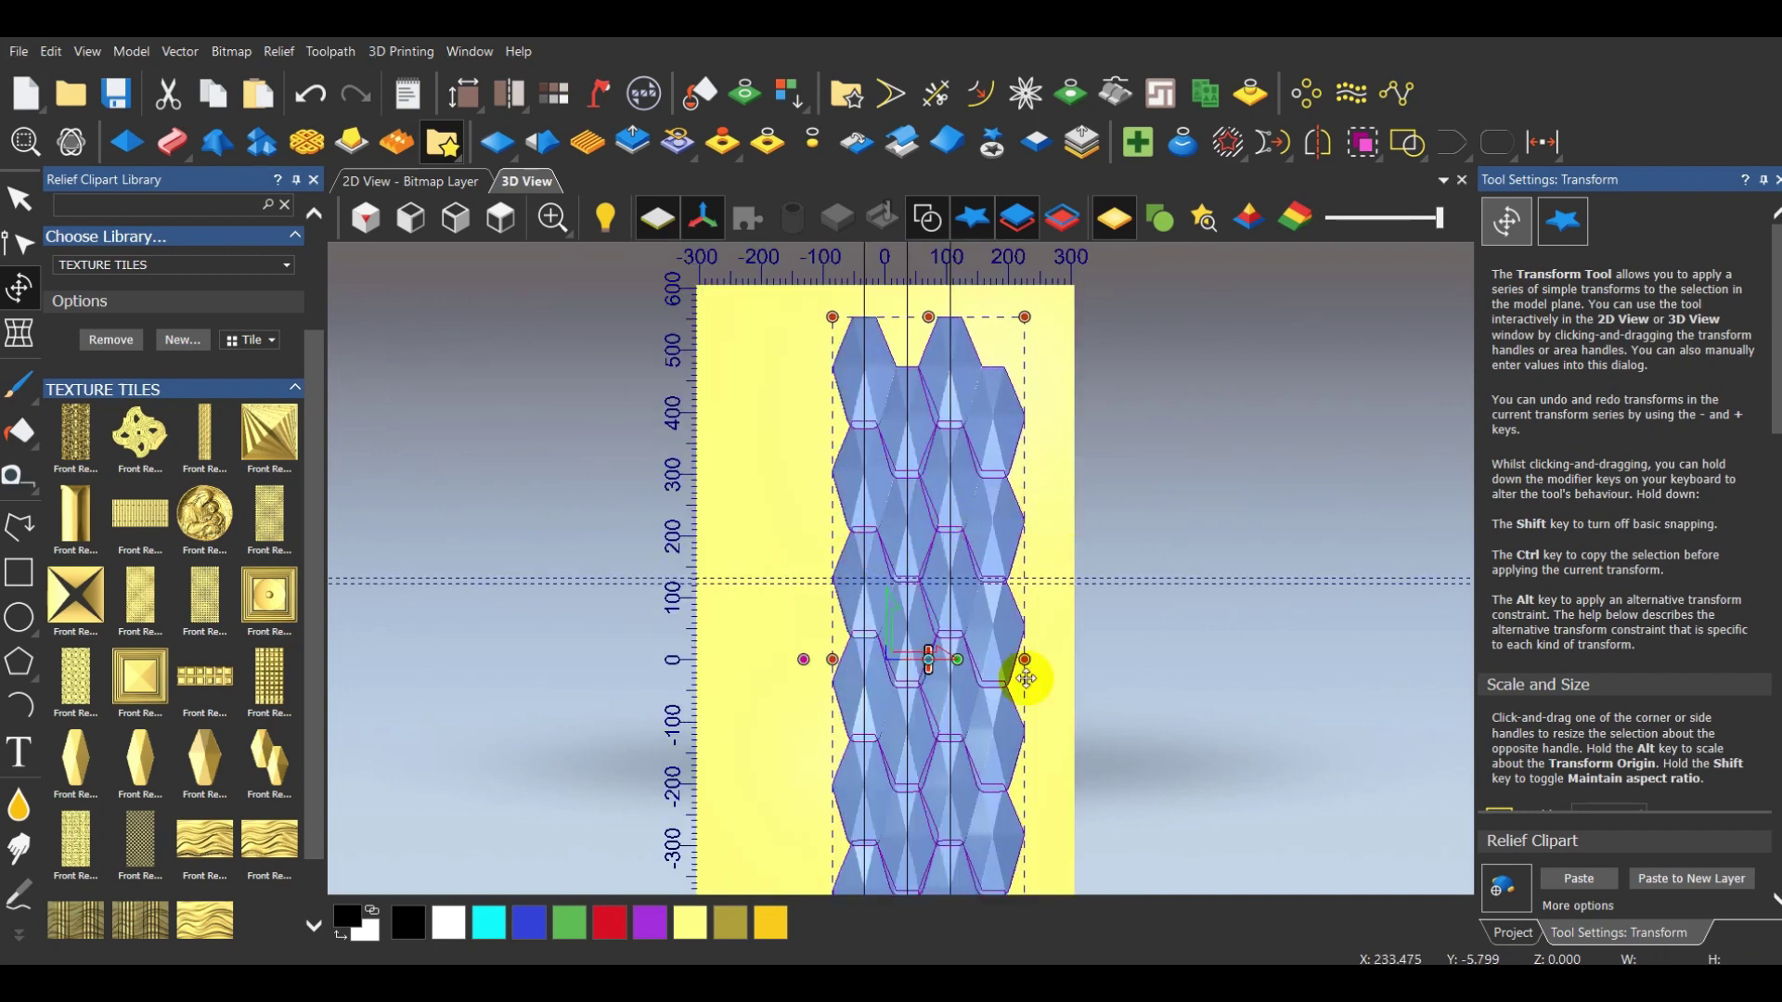
scroll(975, 701, "up", 1)
left_click_drag(896, 635, 779, 635, "ctrl")
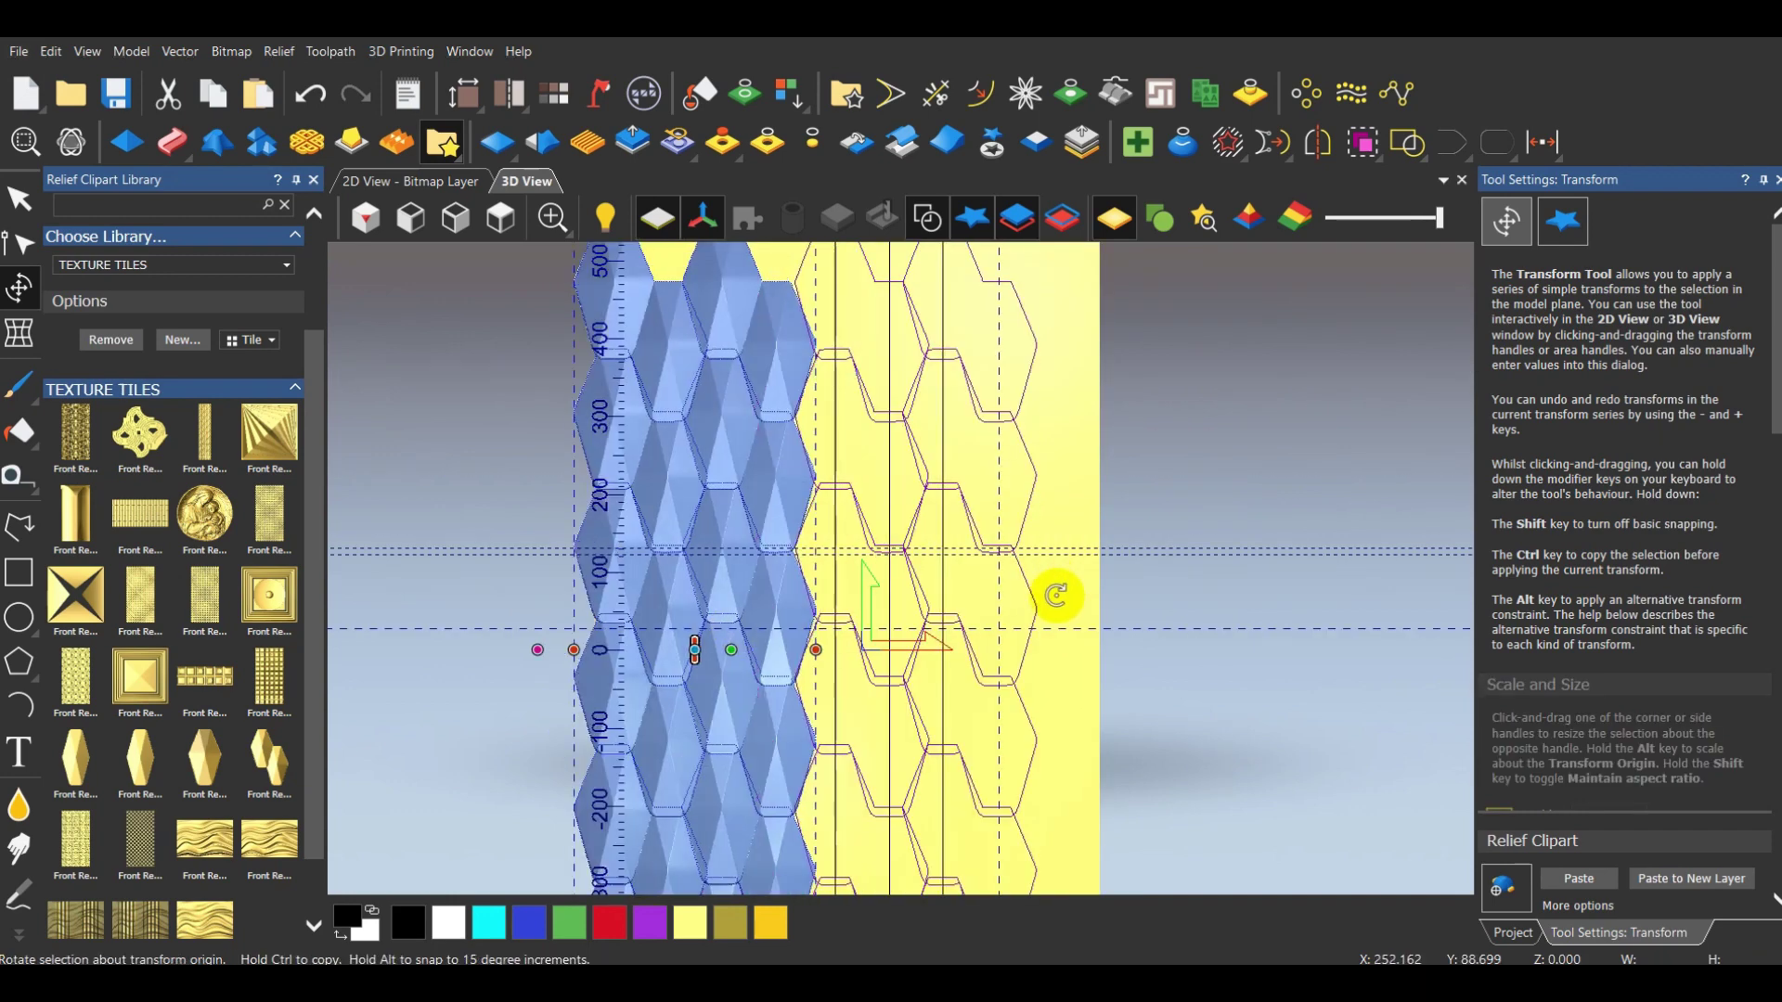
left_click(1184, 468)
scroll(1181, 471, "down", 3)
left_click(680, 340)
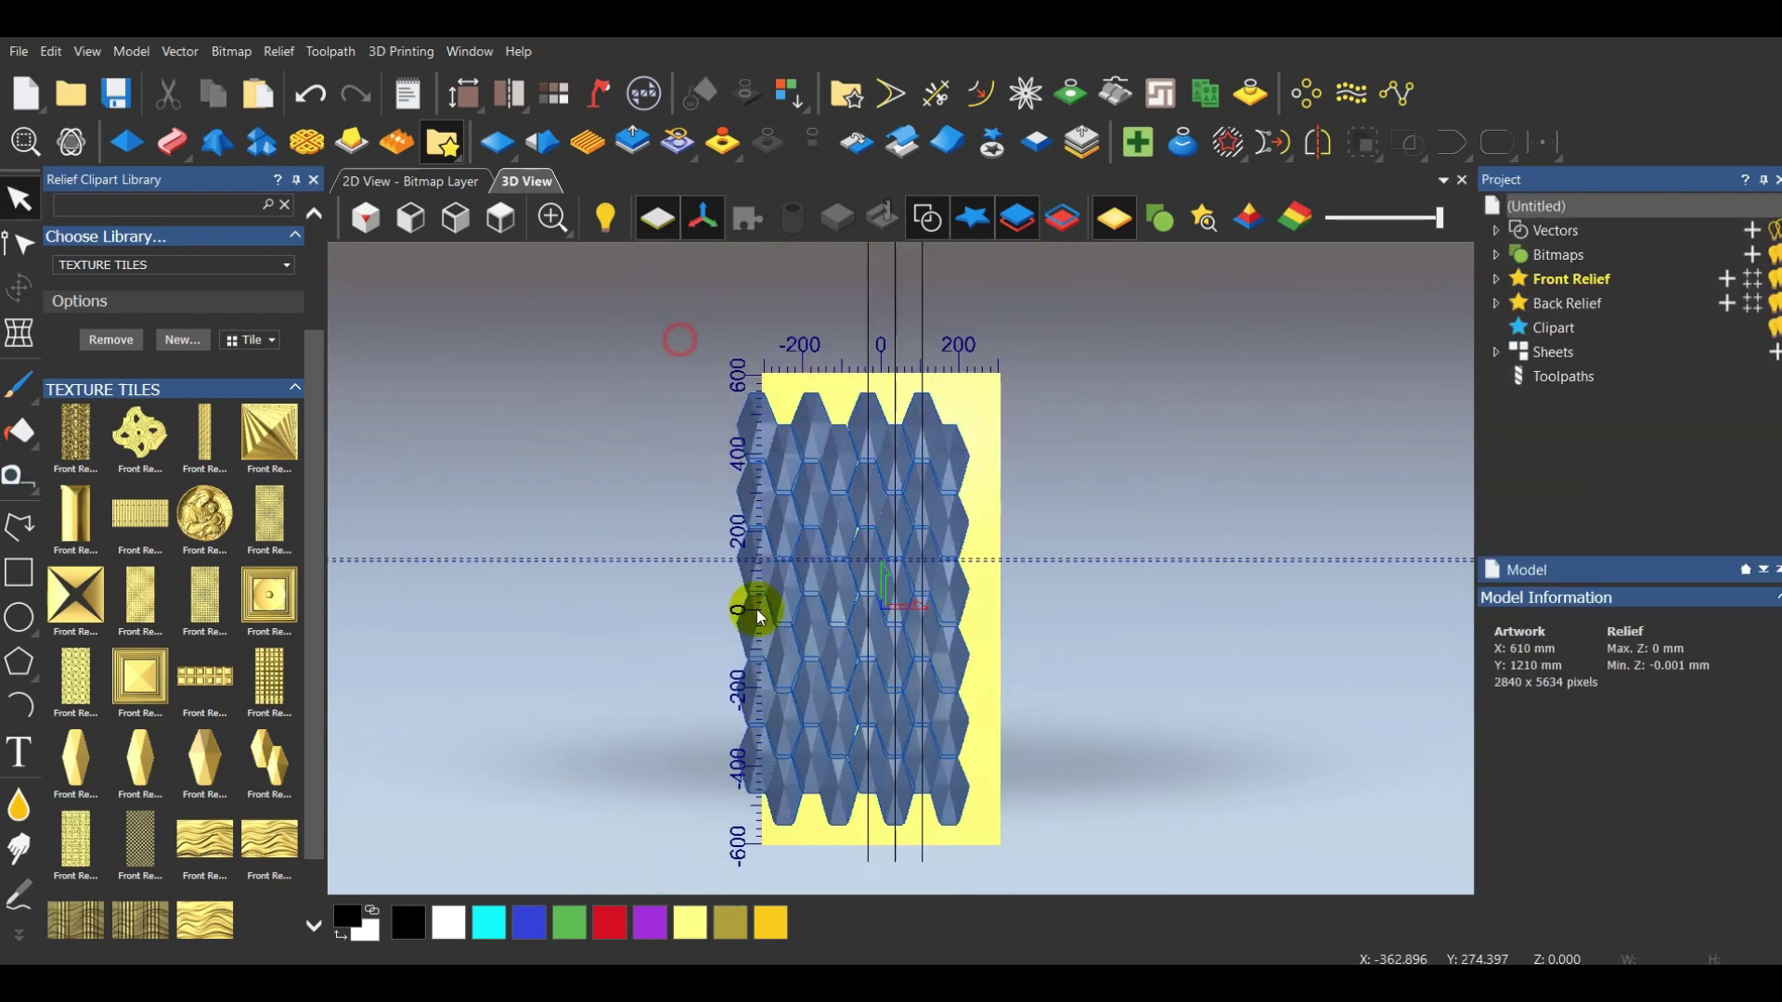
Mirror the middle vertical guide line across the guide line on its left, using the selected-line mirror option
left_click_drag(864, 847, 654, 573)
left_click(868, 854)
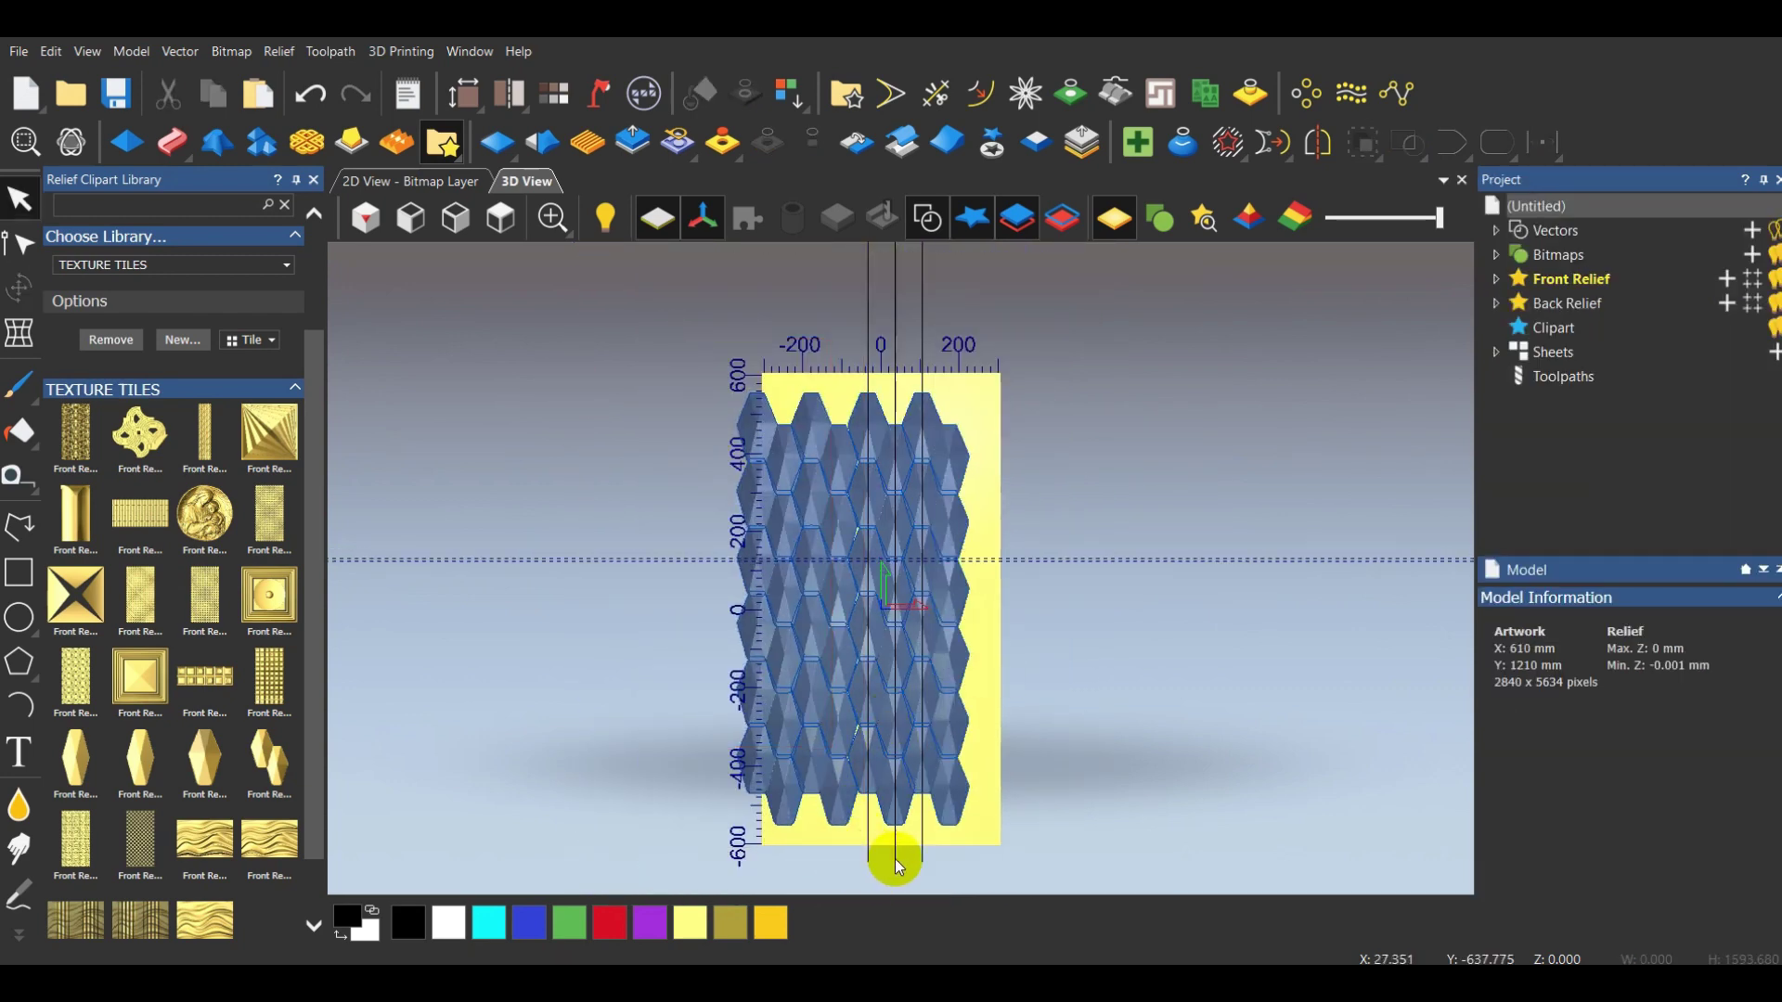
left_click(1317, 142)
scroll(1160, 761, "down", 3)
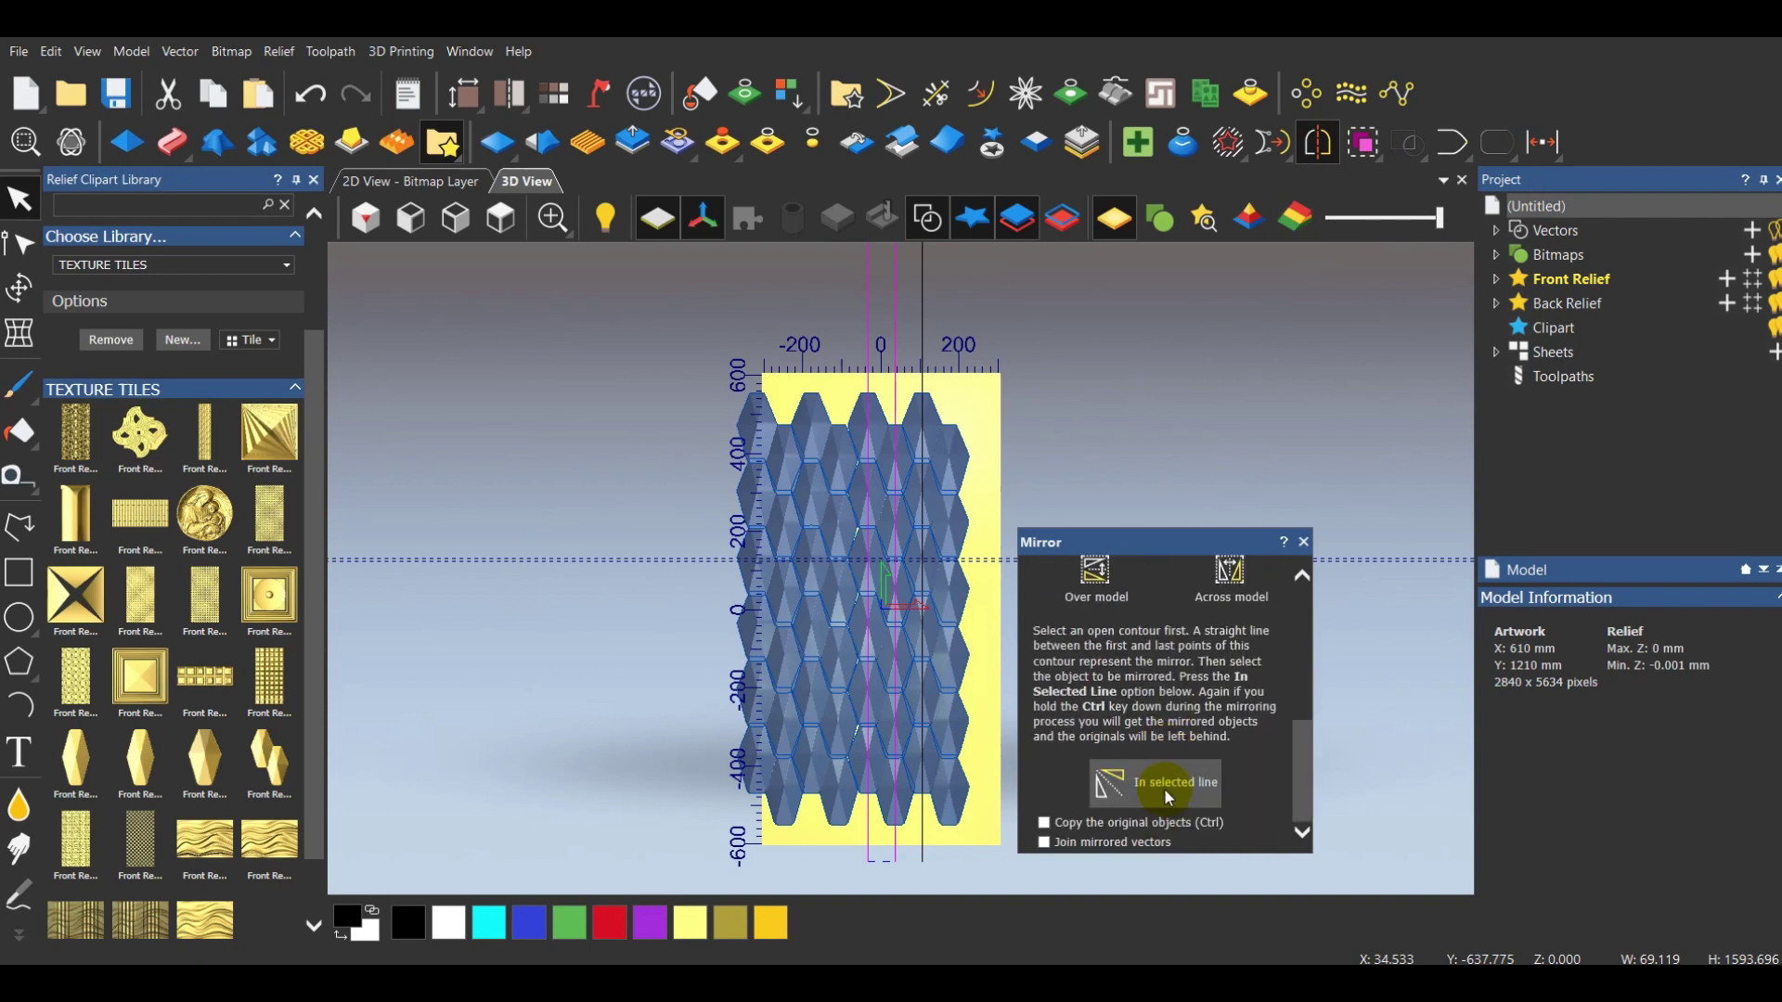
left_click(1304, 542)
Move the left four-column block straight right about 7 mm so its tile ridge meets the mirrored guide line and closes the gap
left_click_drag(665, 340, 861, 831)
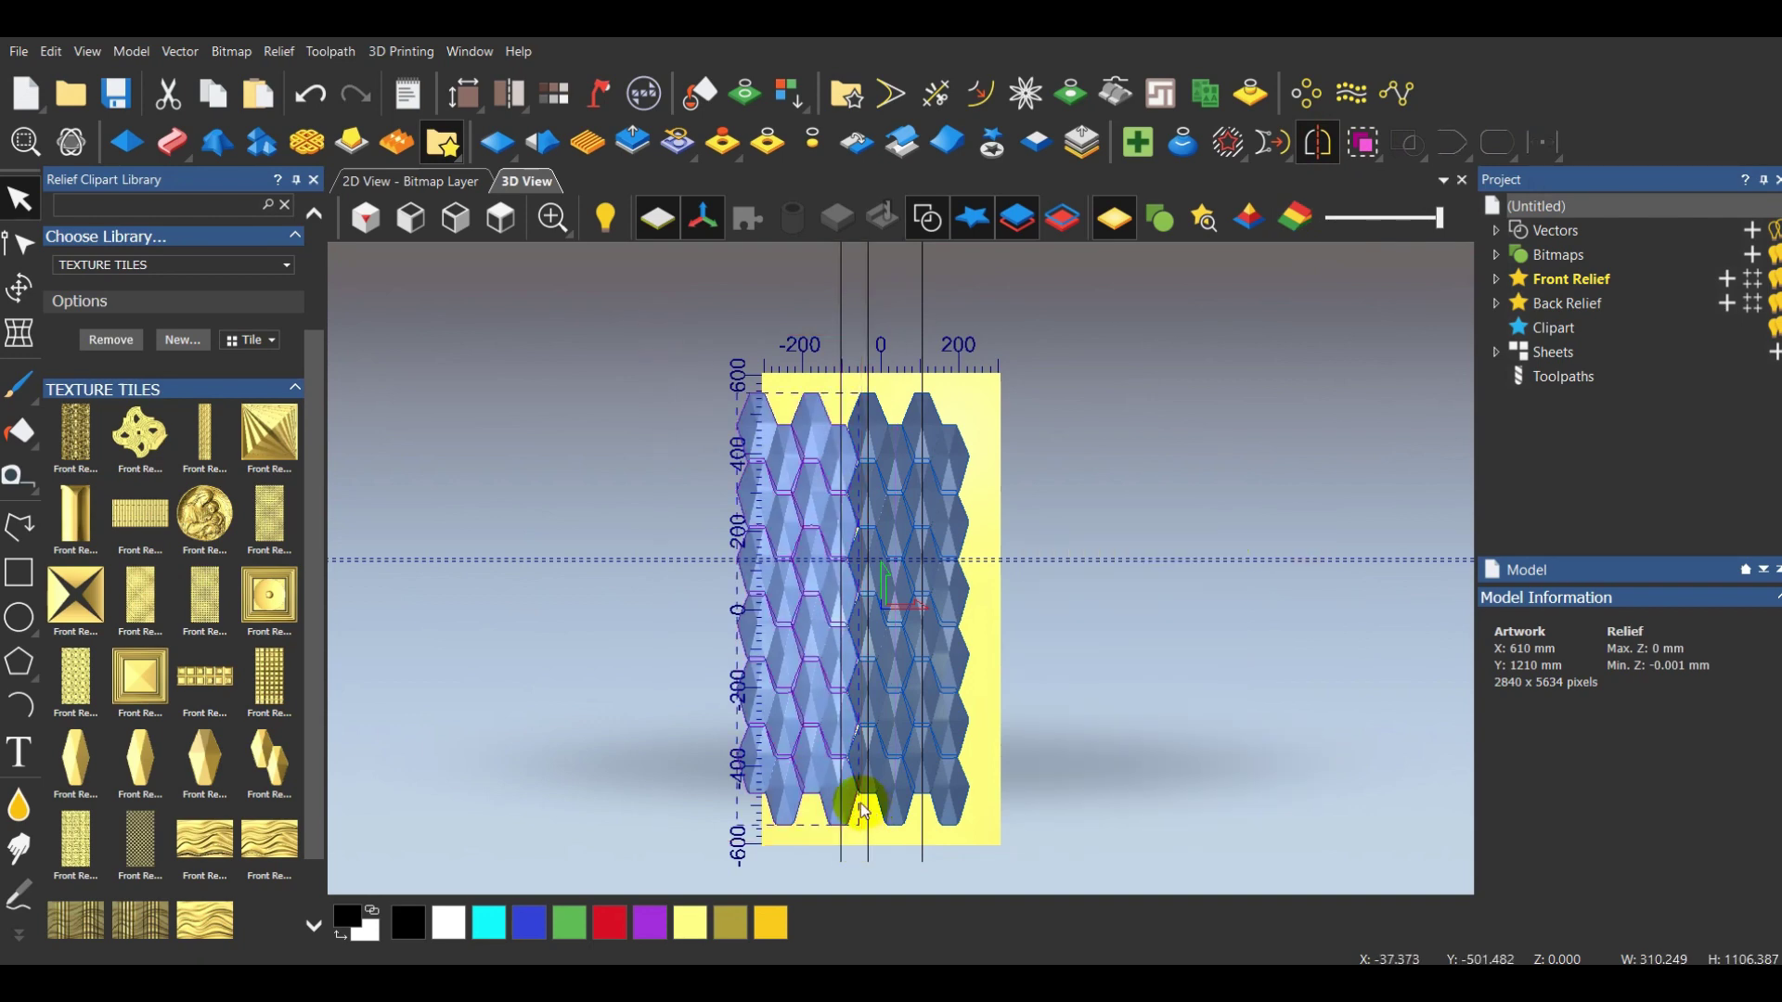
scroll(860, 798, "up", 1)
left_click(17, 285)
scroll(907, 569, "up", 5)
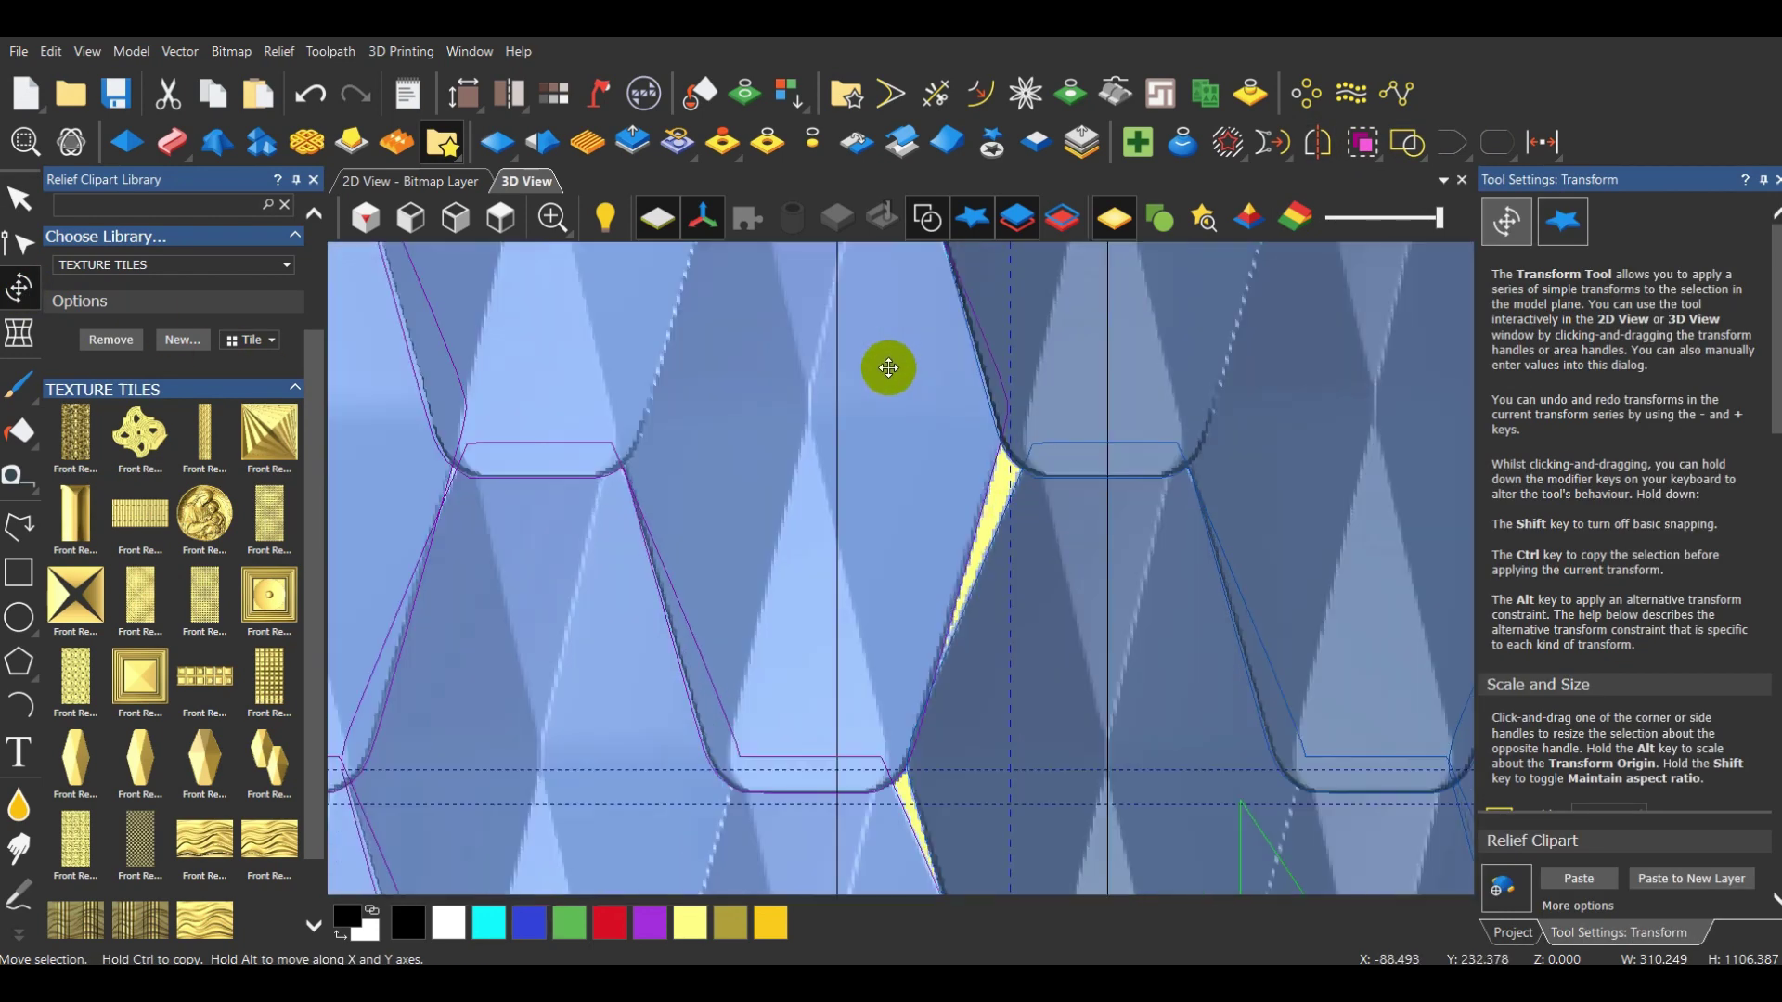
left_click_drag(808, 407, 836, 406)
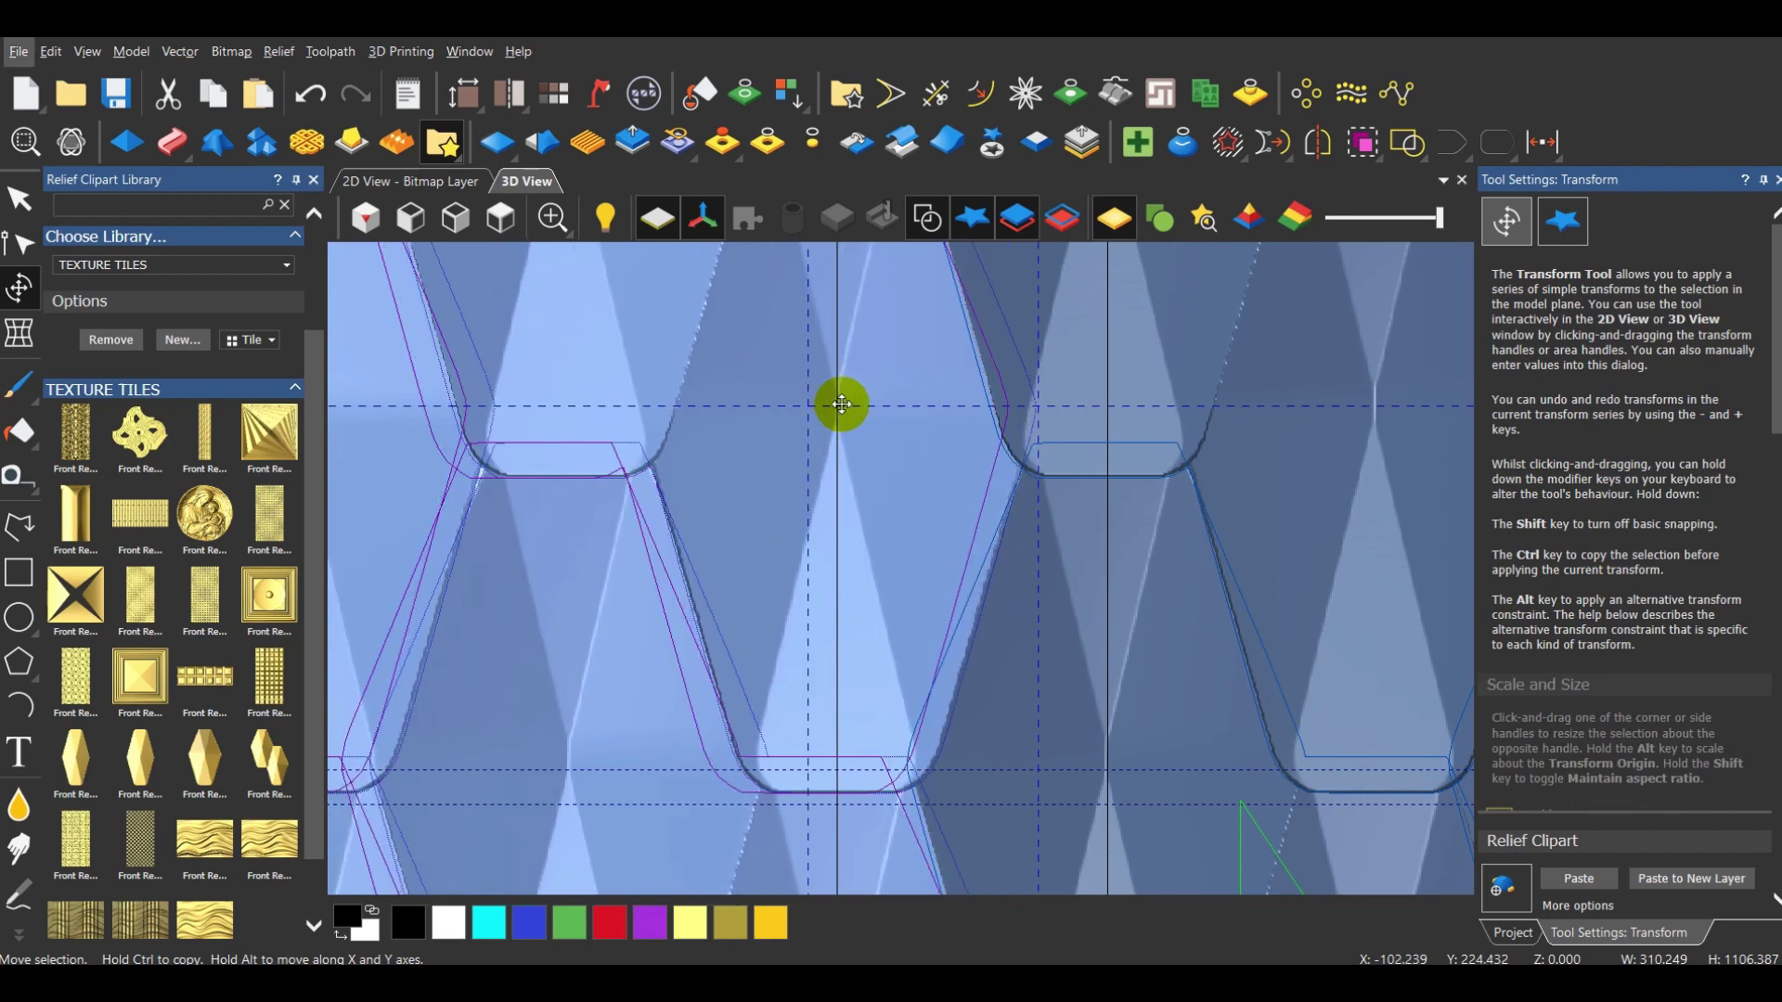
scroll(840, 399, "up", 3)
Centre the complete eight-column tile block in the 610 × 1210 mm model and paste it into the front relief
left_click(500, 219)
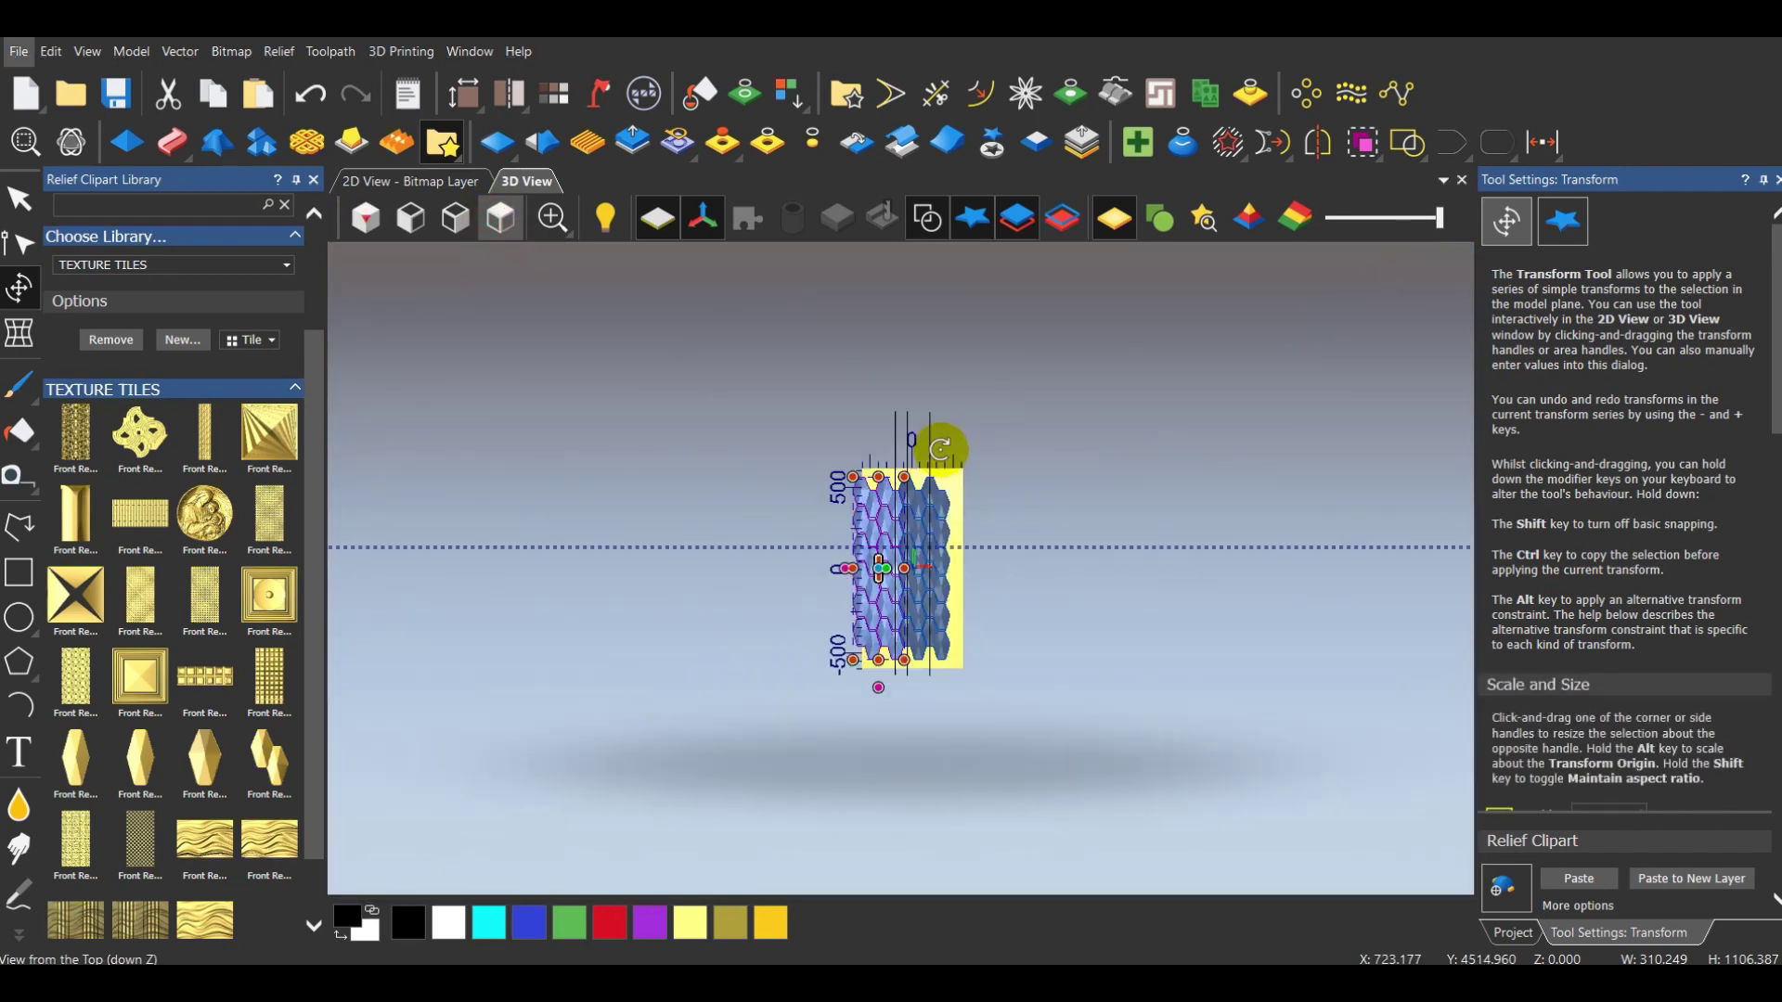
key("Escape")
scroll(974, 596, "up", 2)
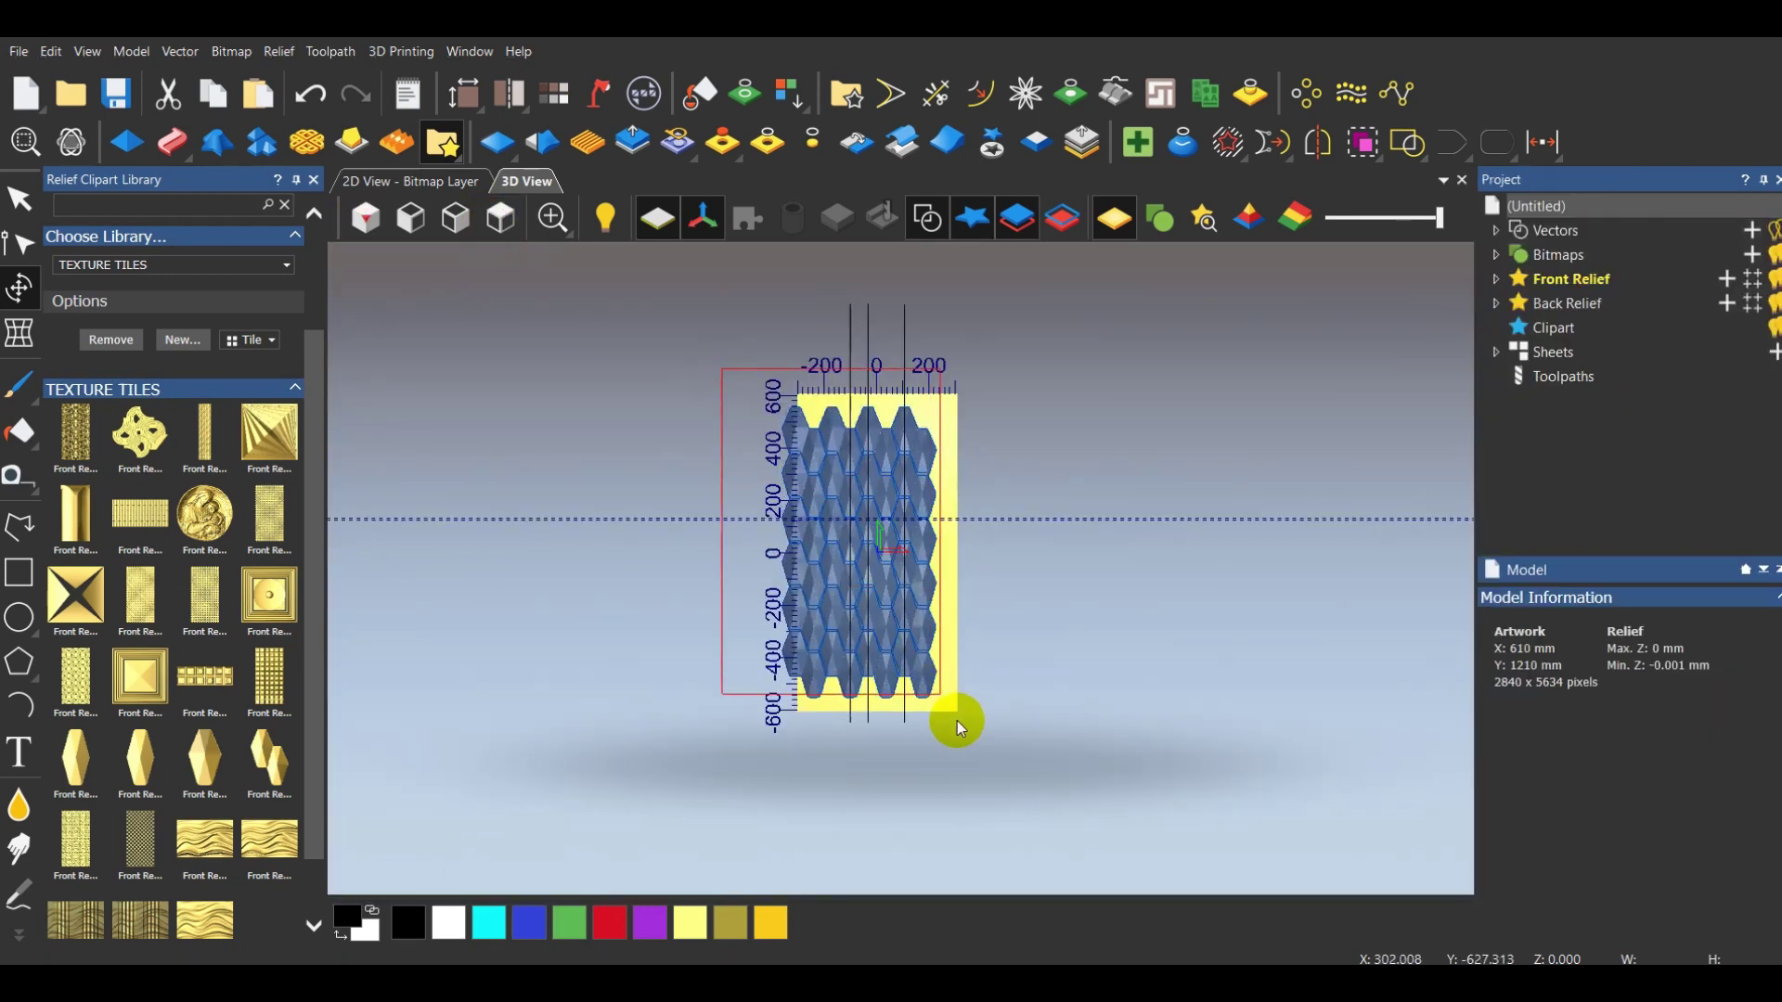
left_click_drag(951, 723, 939, 670)
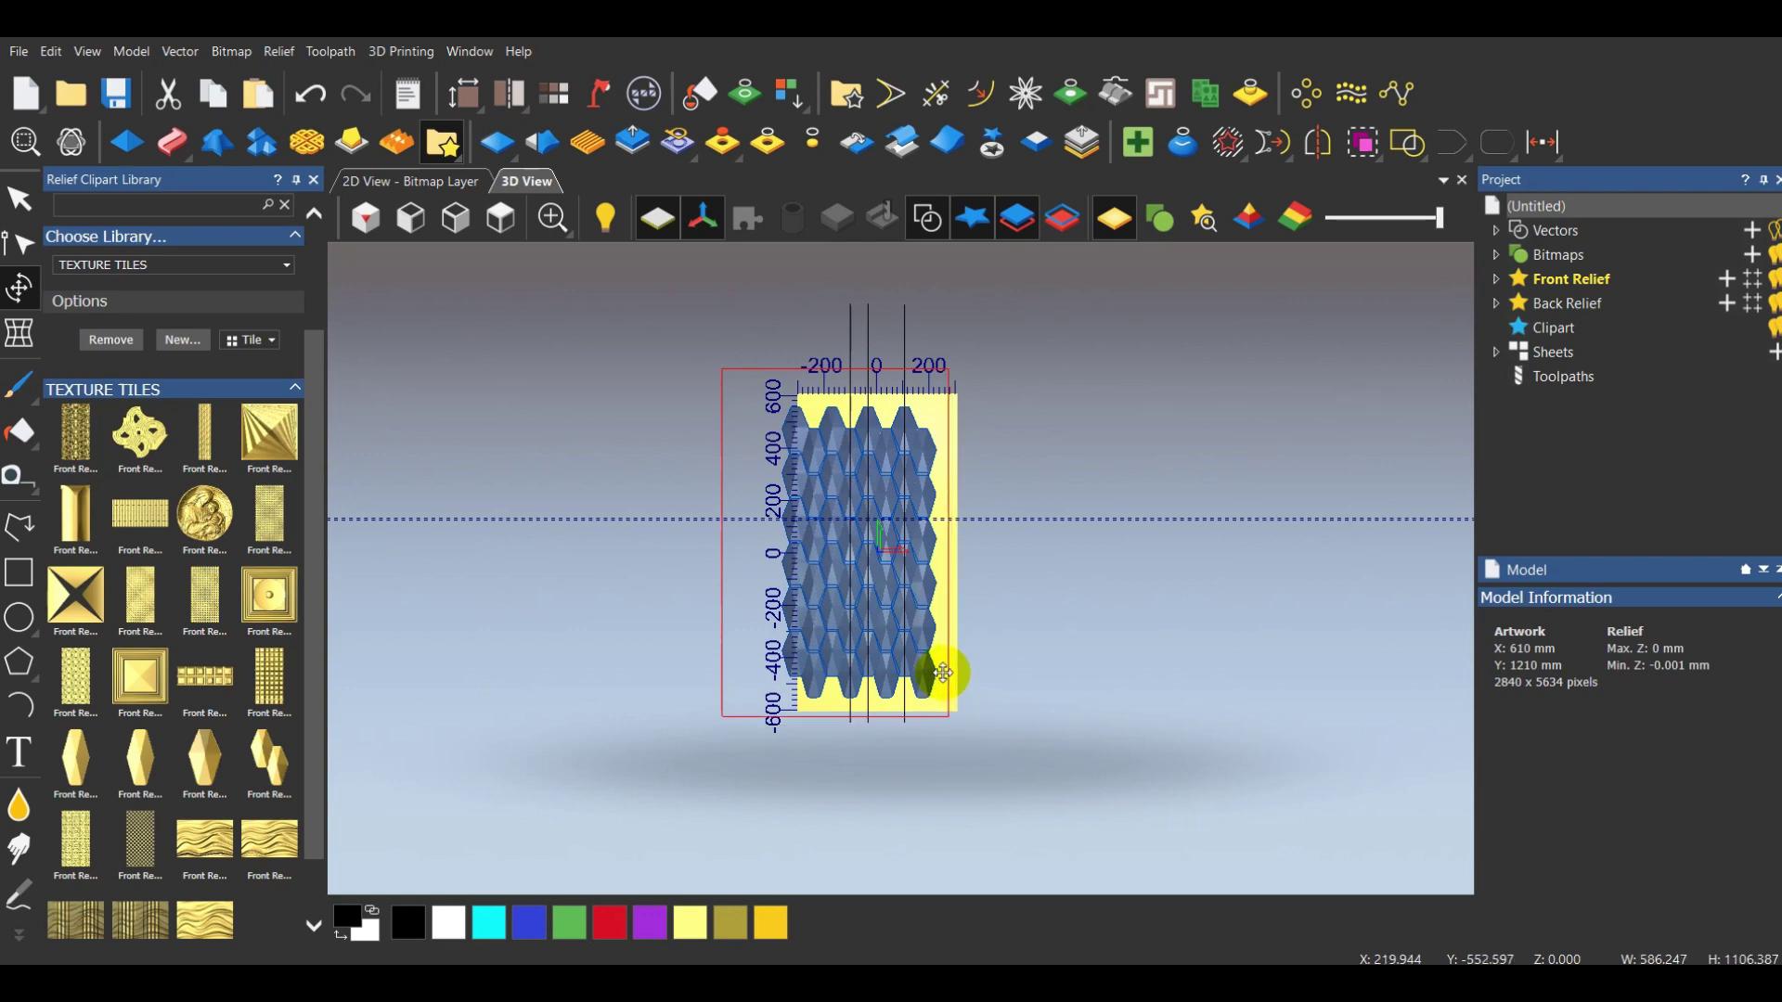
left_click(19, 288)
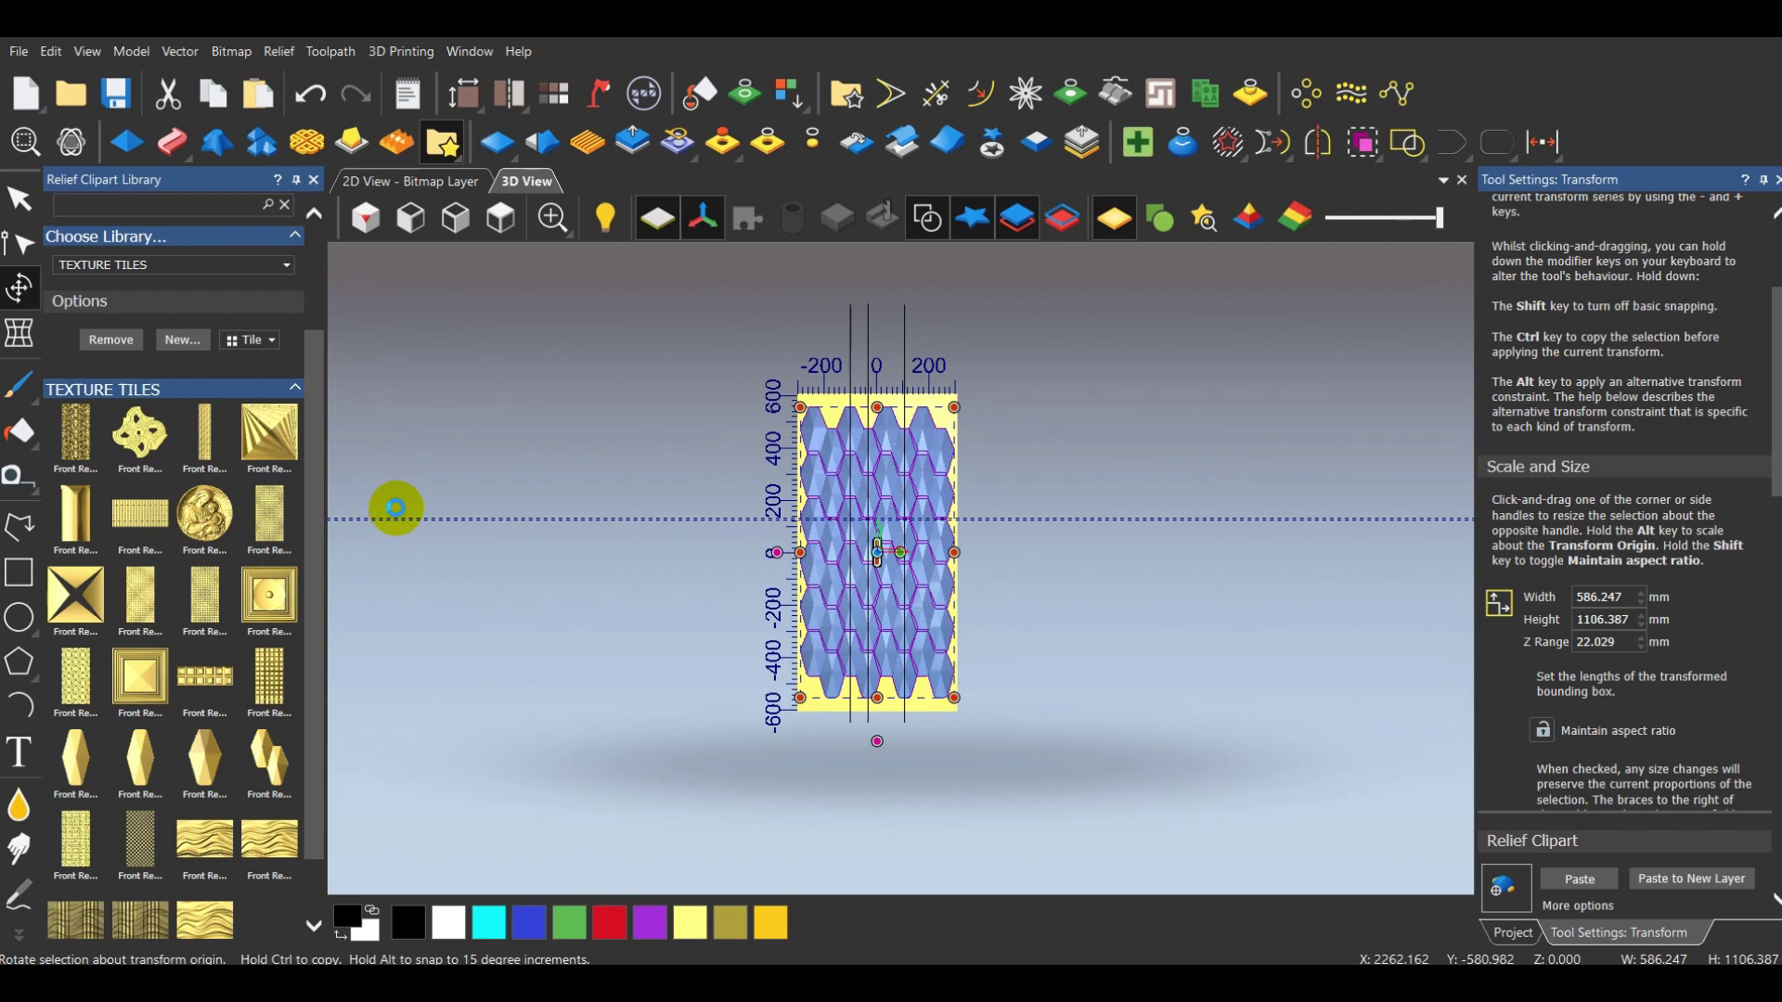
left_click(456, 343)
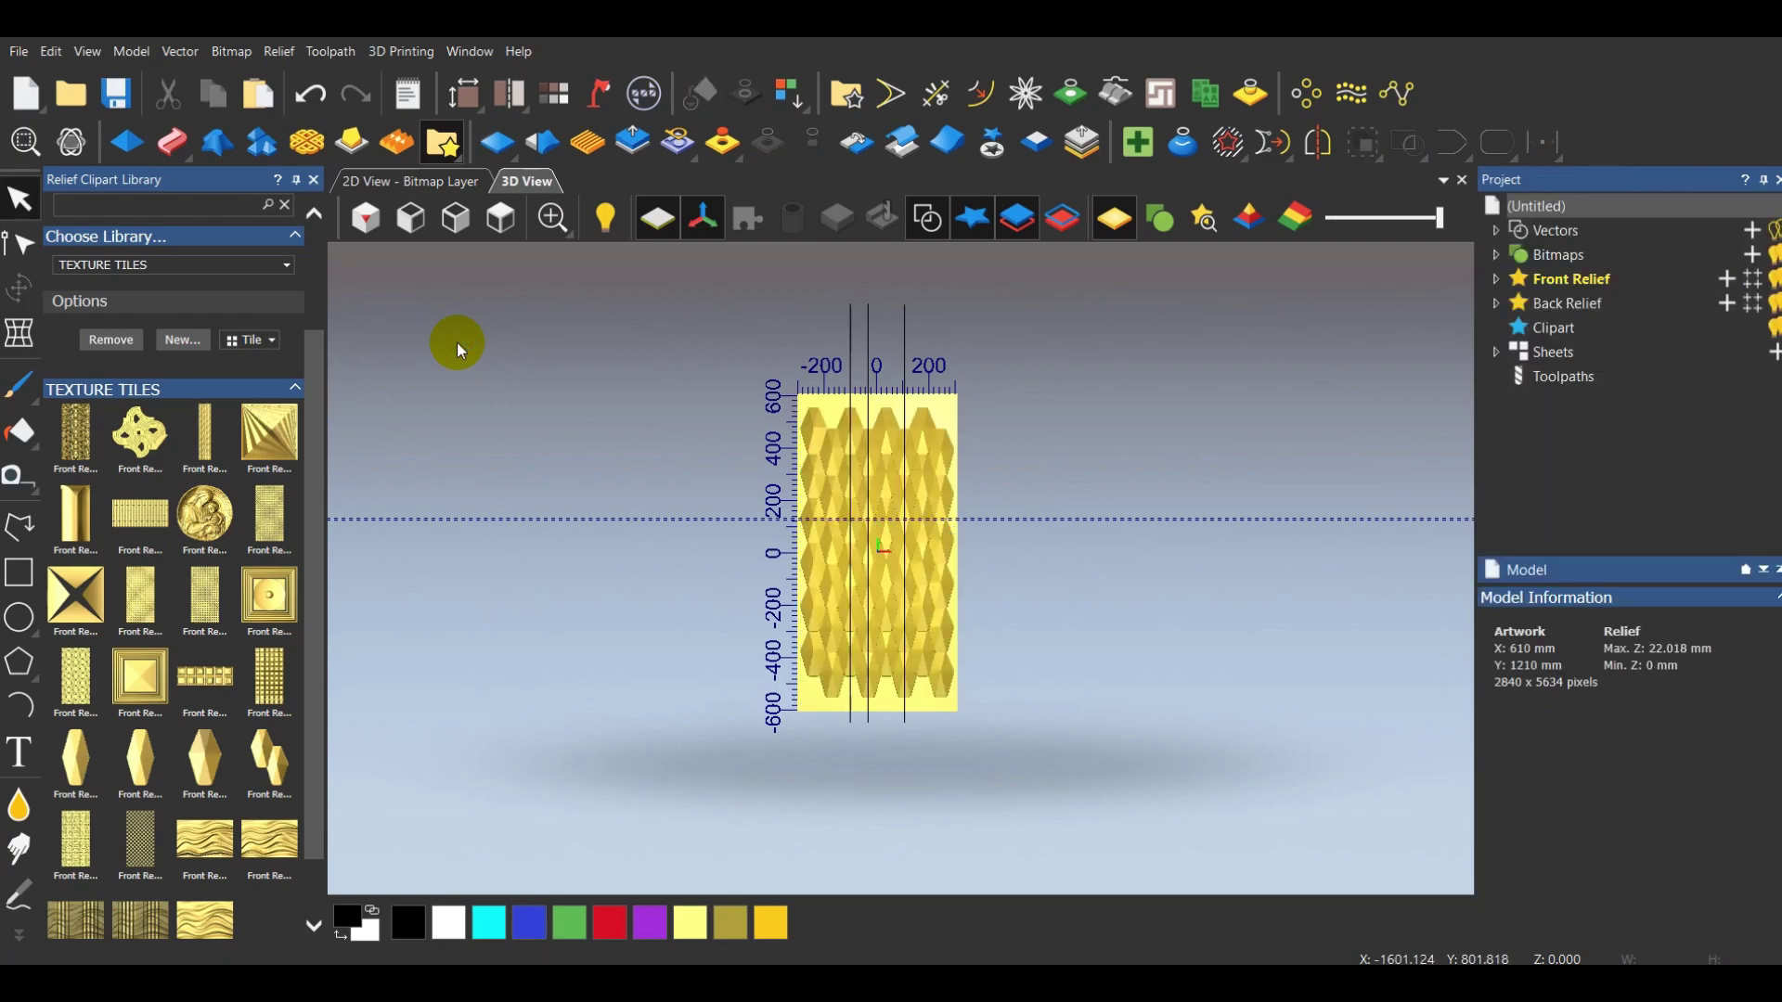
Apply the IMP ARSON GLARE SHADE lighting and material preset and examine the tile relief up close at an angle
left_click(599, 93)
left_click(279, 321)
left_click(163, 158)
scroll(807, 616, "up", 5)
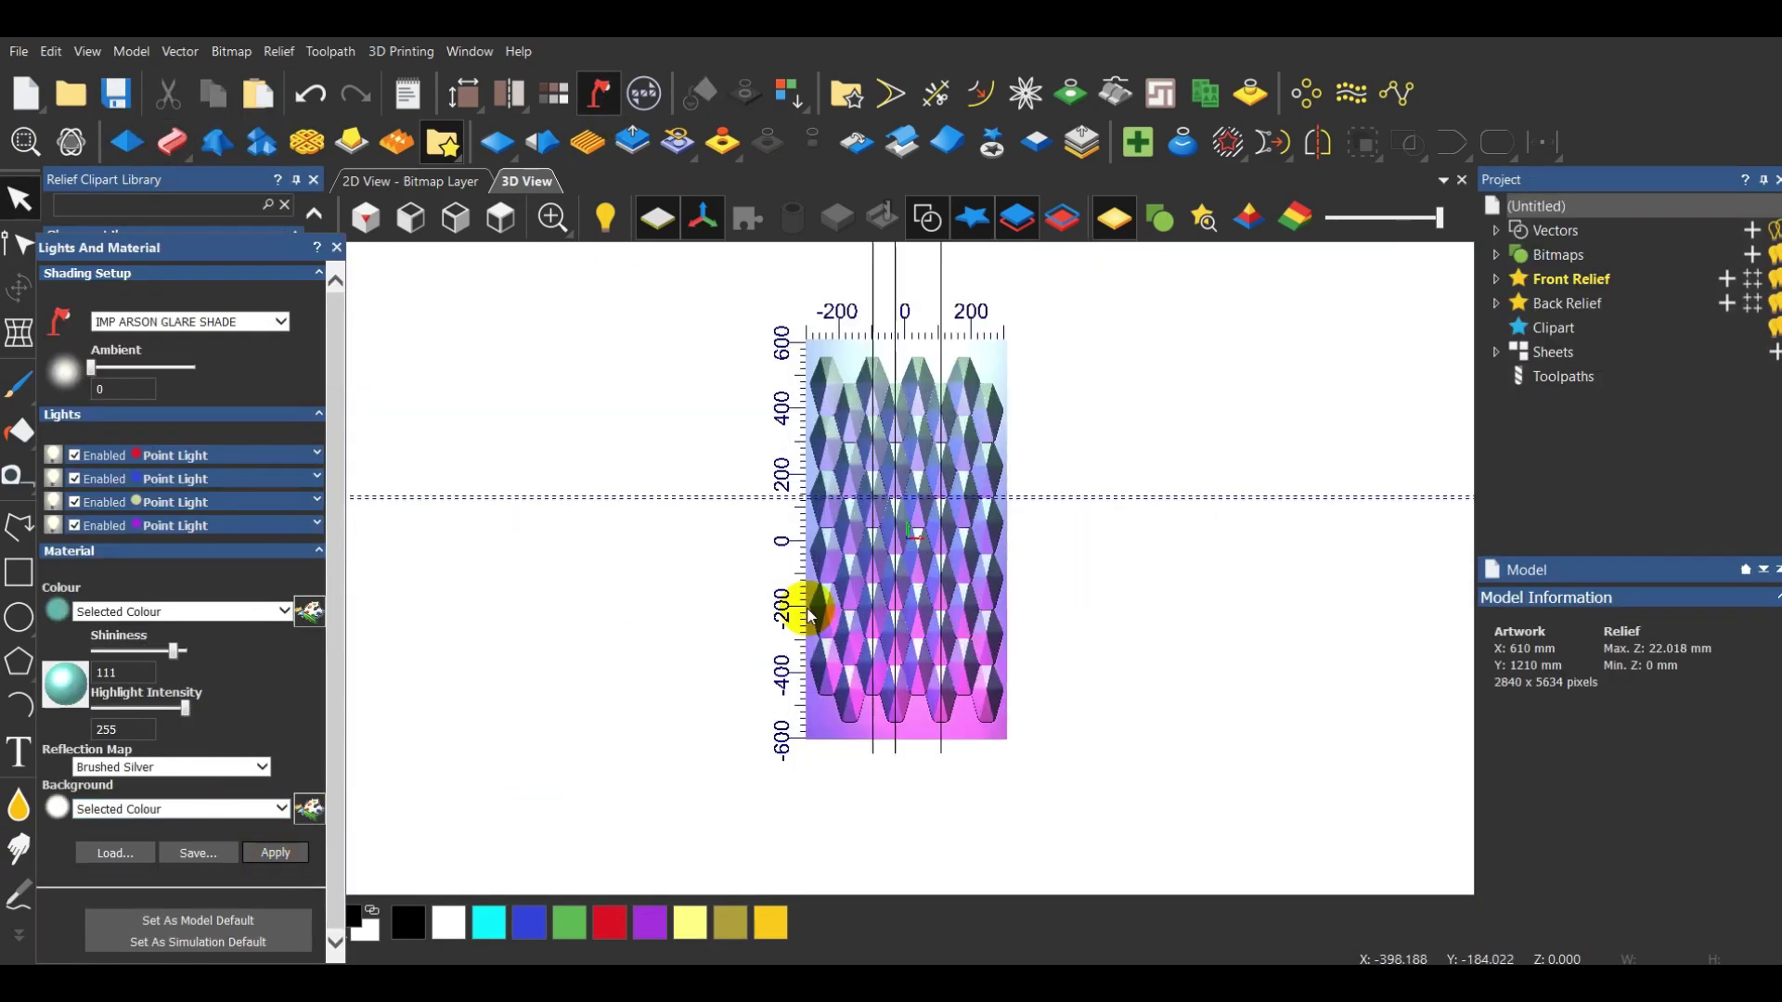
mouse_move(811, 616)
left_mouse_down()
mouse_move(923, 470)
mouse_move(1272, 560)
mouse_move(1322, 509)
mouse_move(1065, 479)
left_mouse_up()
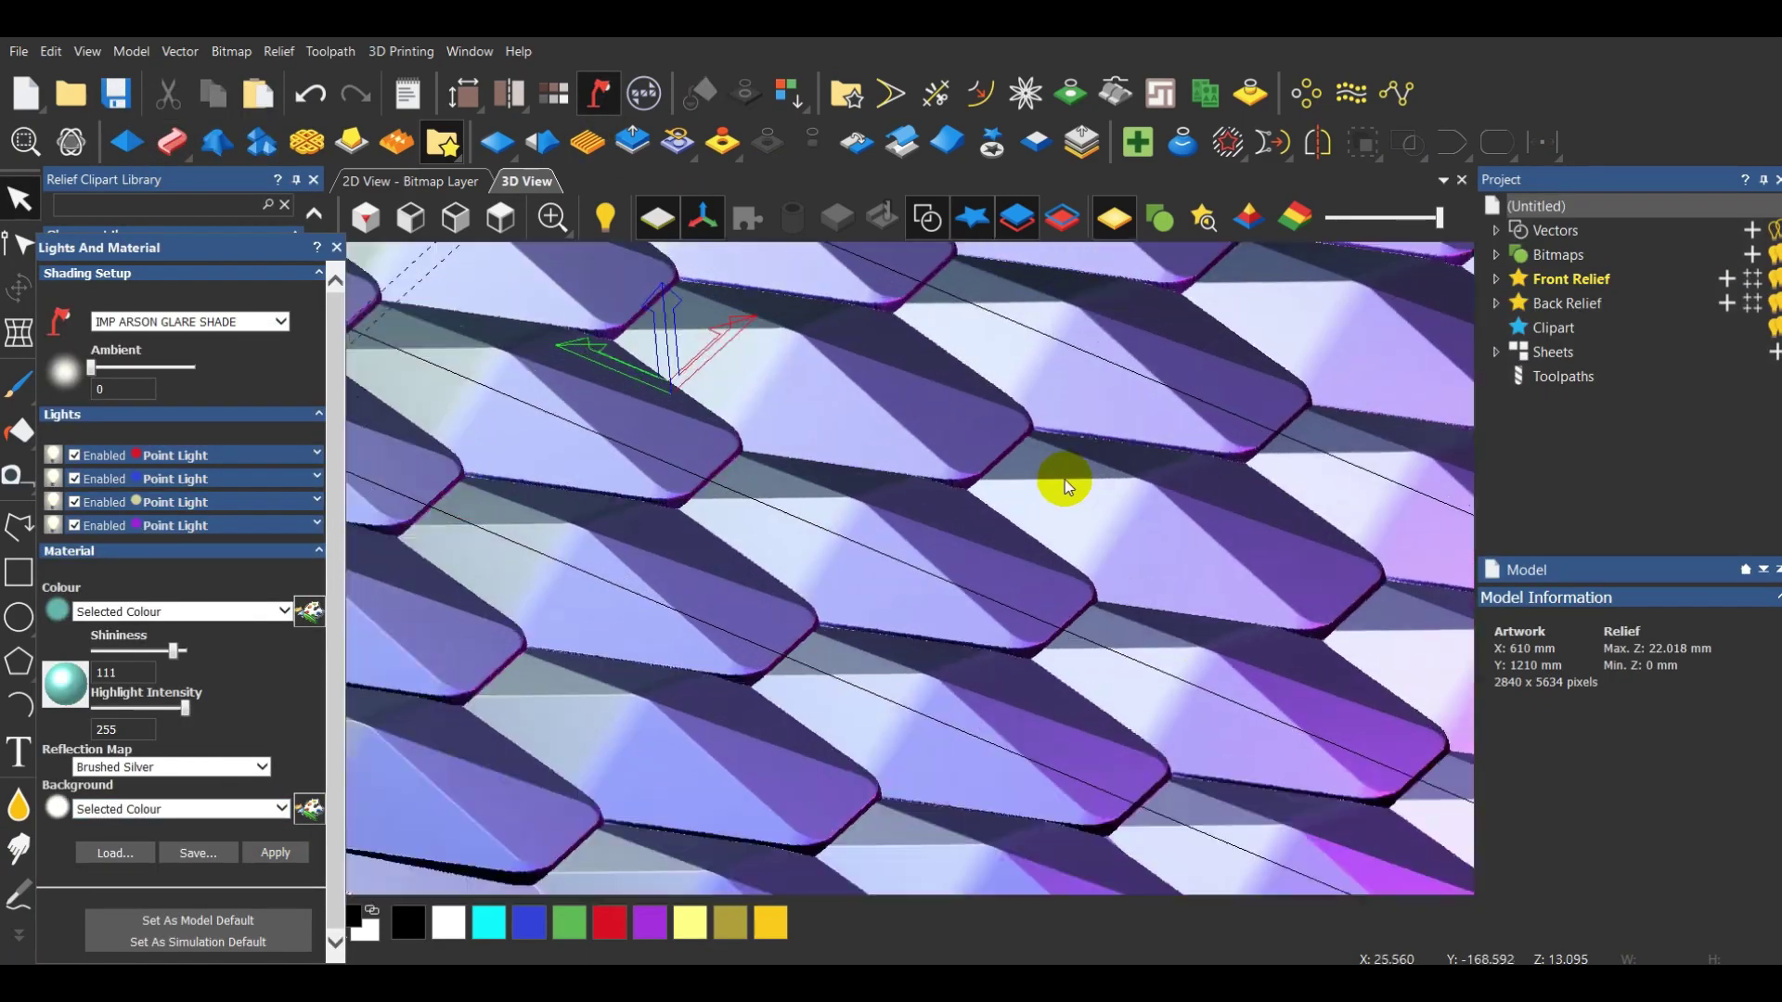
scroll(1065, 479, "up", 2)
Switch the relief to a golden-orange shading preset and examine the overlapping tiles from an oblique angle
left_click(278, 321)
scroll(158, 213, "down", 2)
scroll(156, 223, "up", 4)
left_click(160, 174)
left_click_drag(520, 668, 1173, 654)
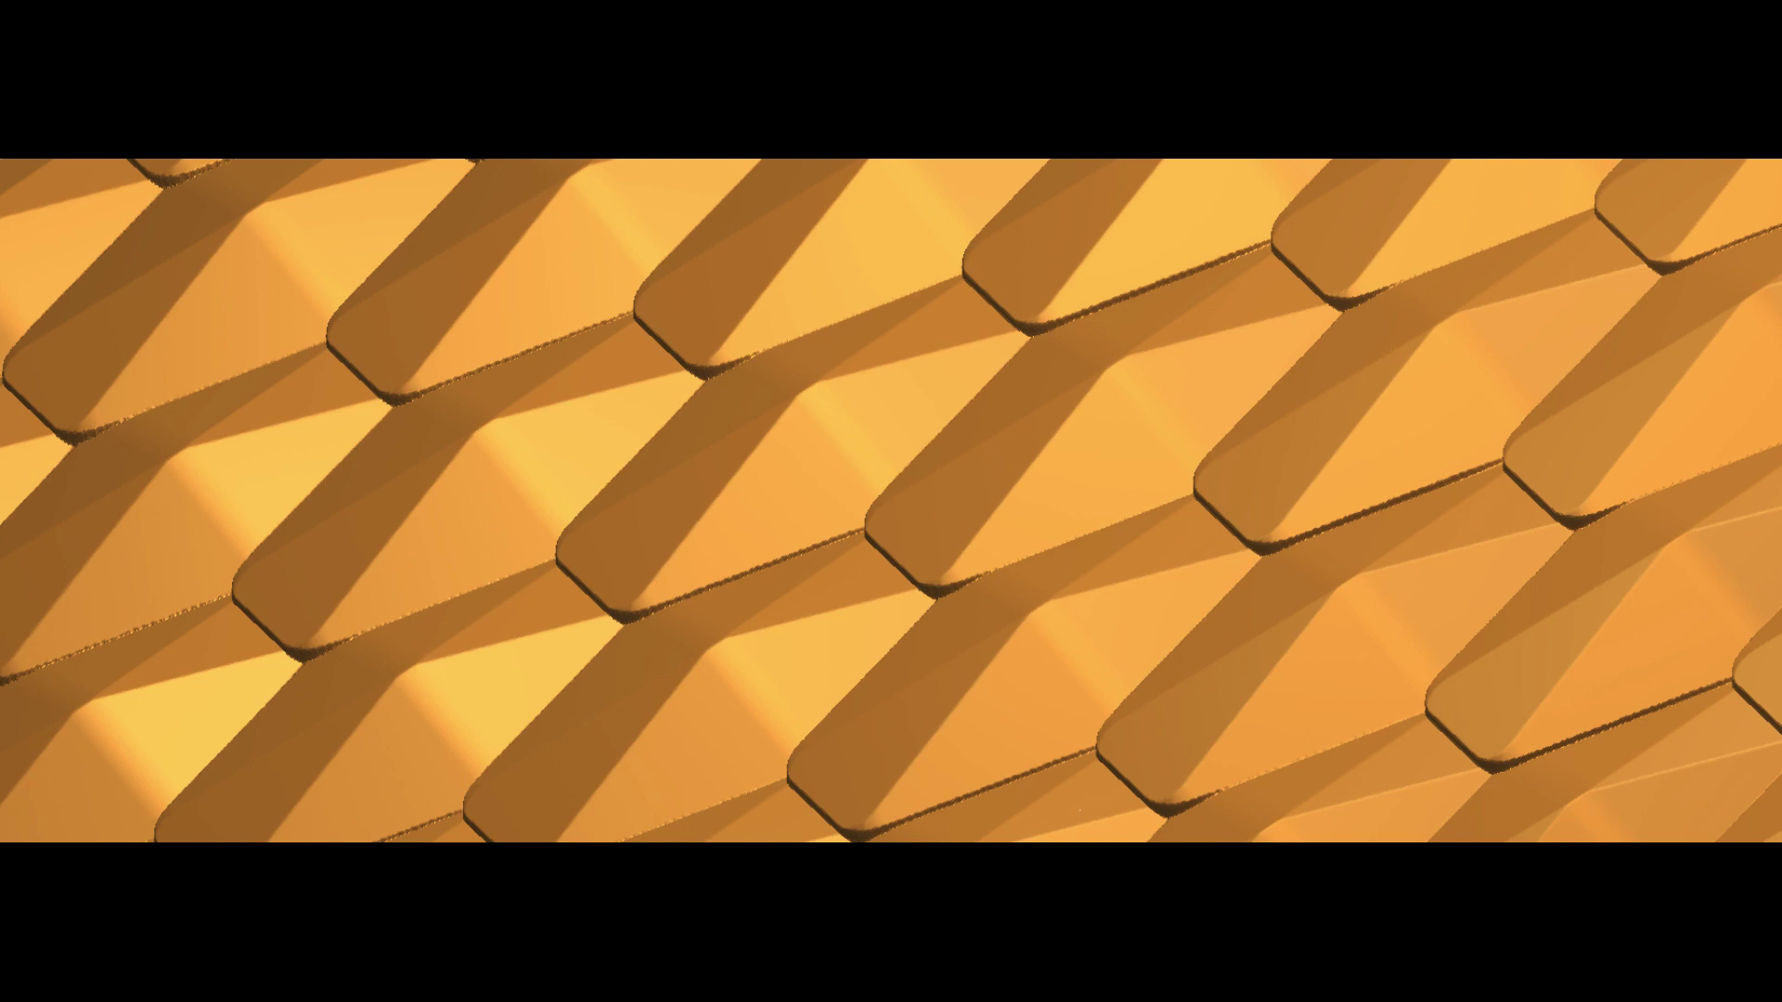